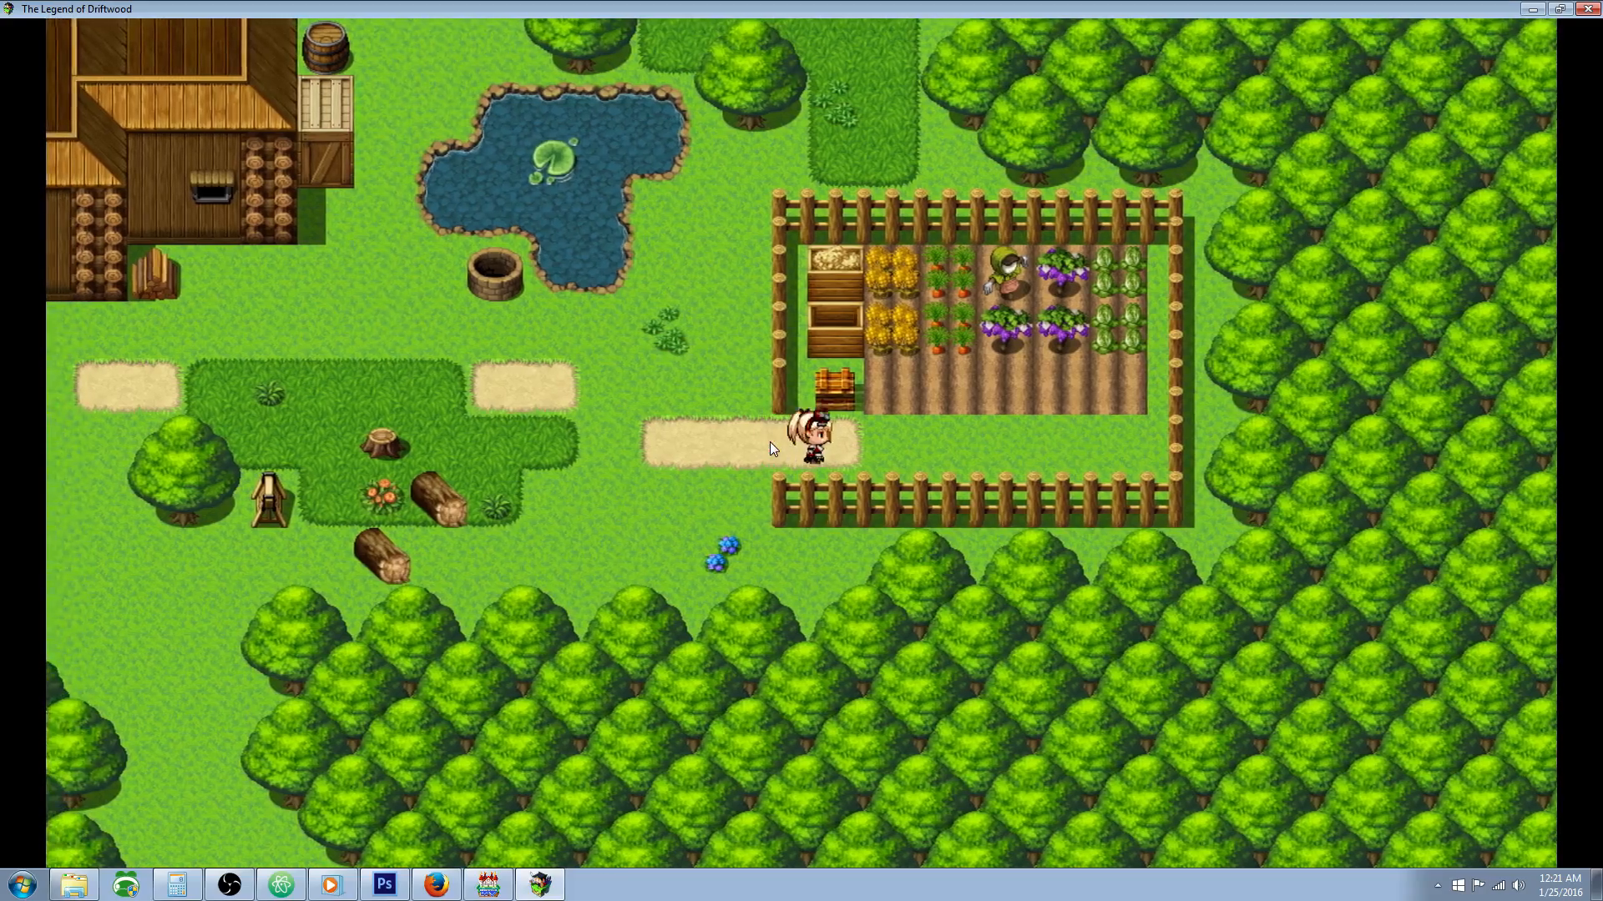
pyautogui.press('Left')
pyautogui.press('Right')
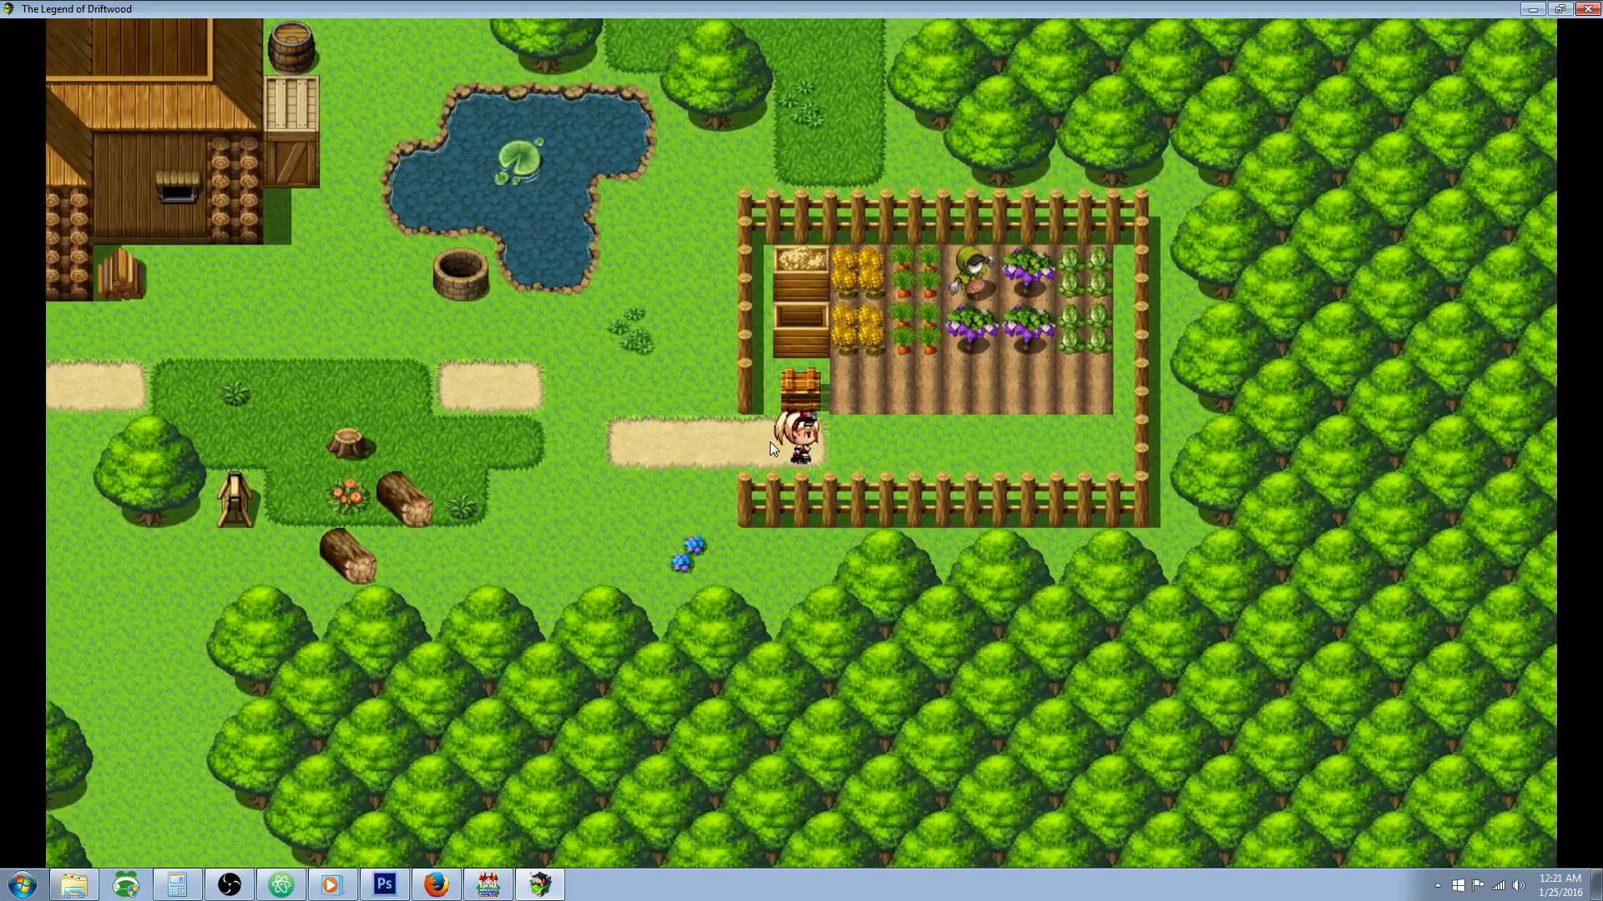
pyautogui.press('Right')
pyautogui.press('Down')
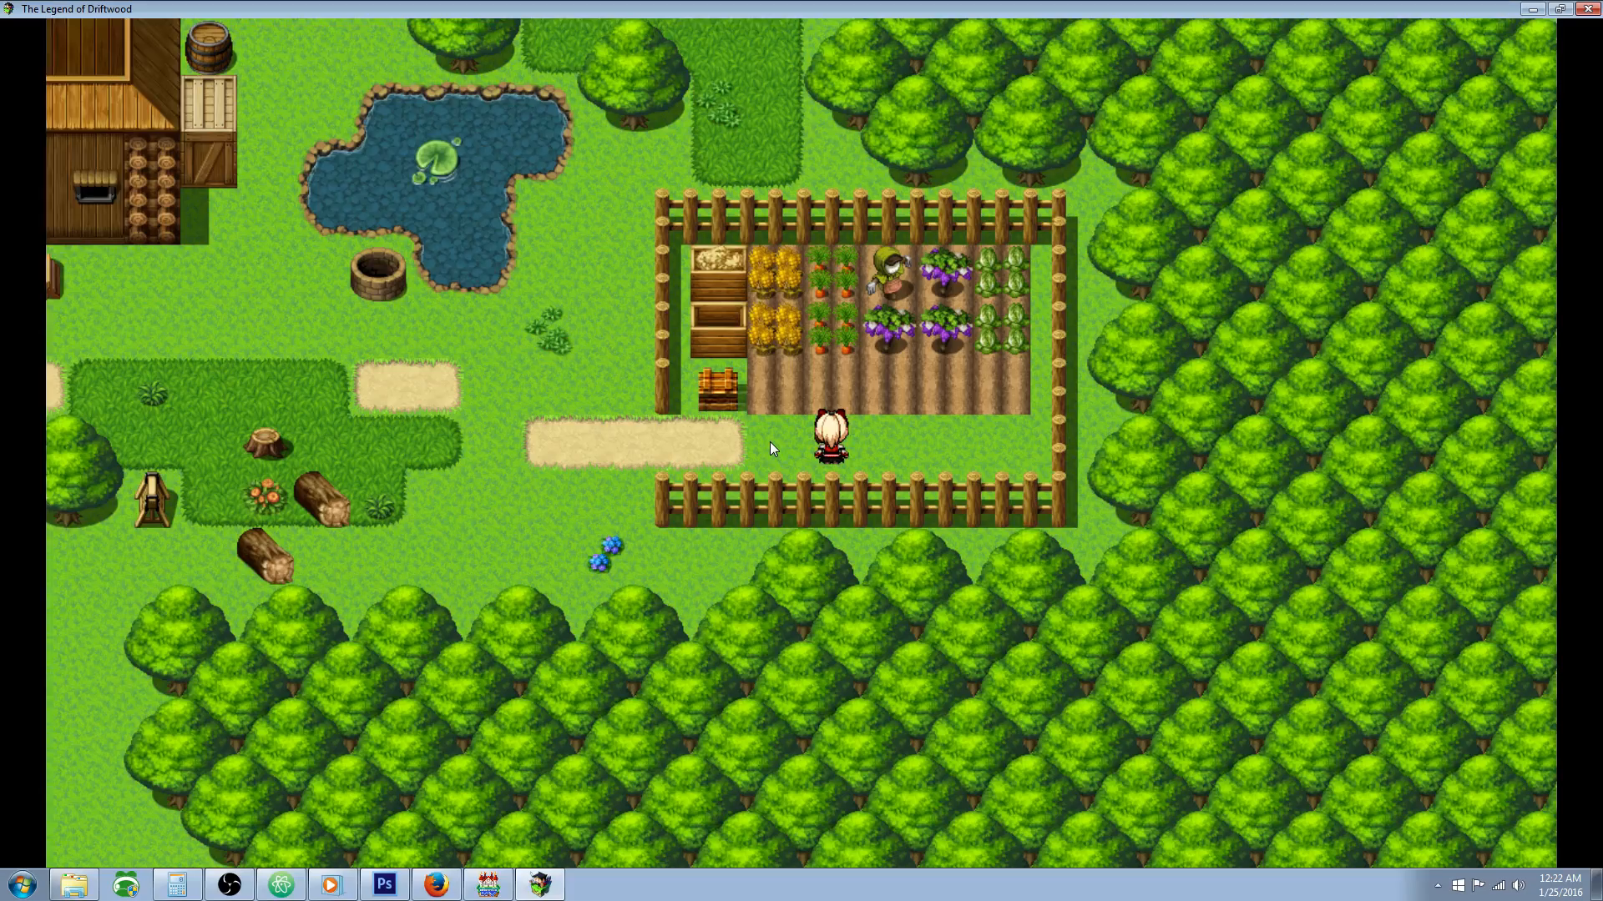
pyautogui.press('Right')
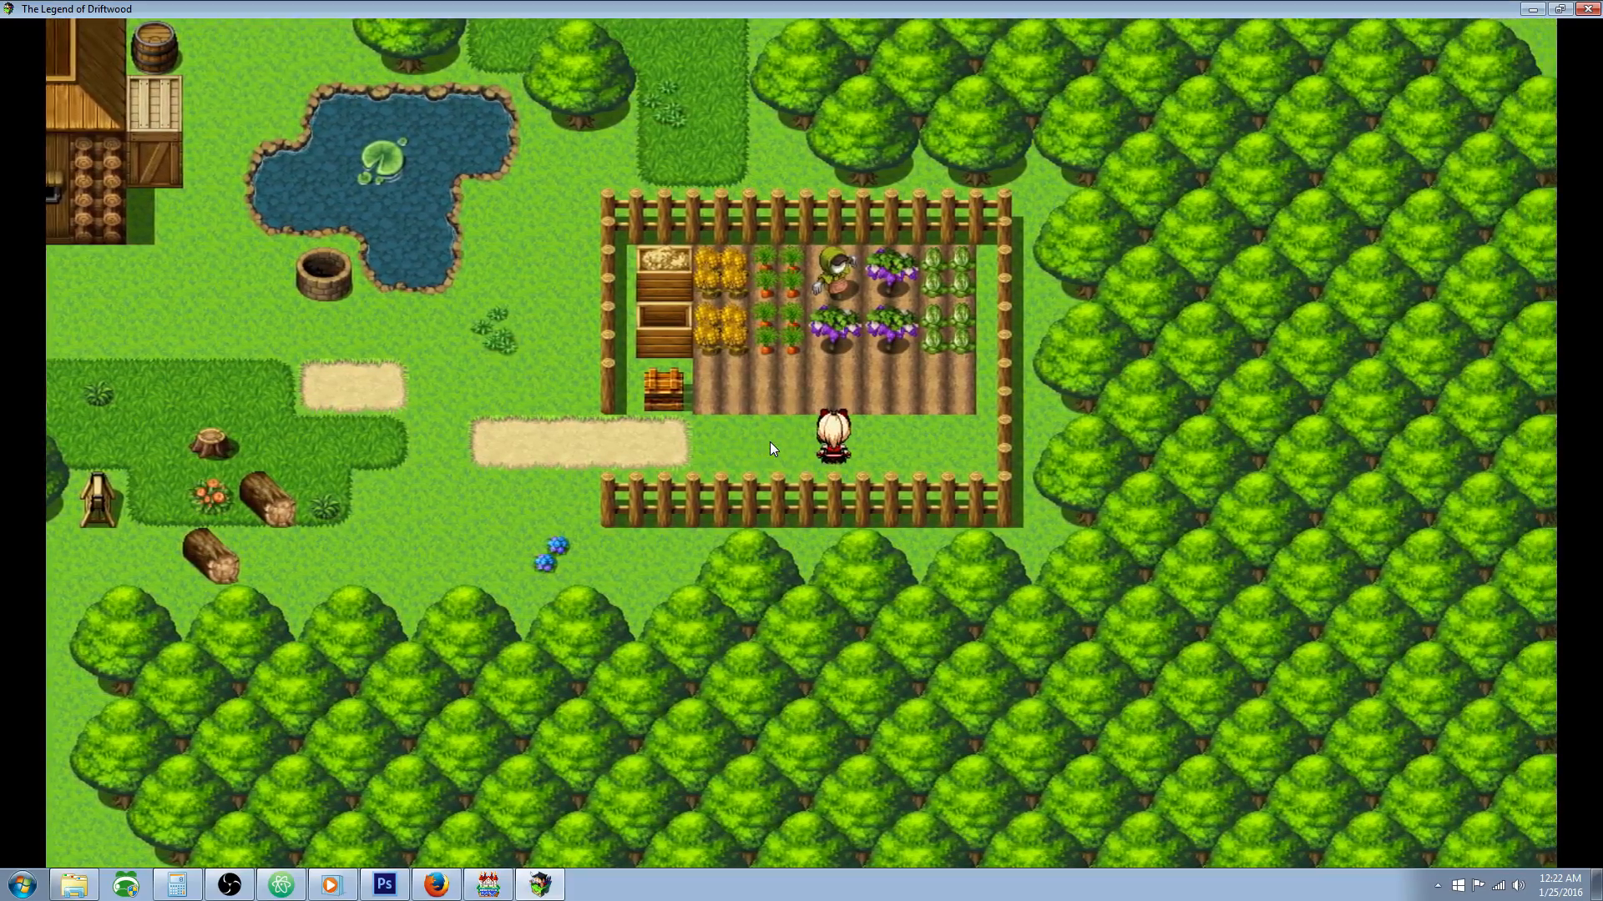
pyautogui.press('Left')
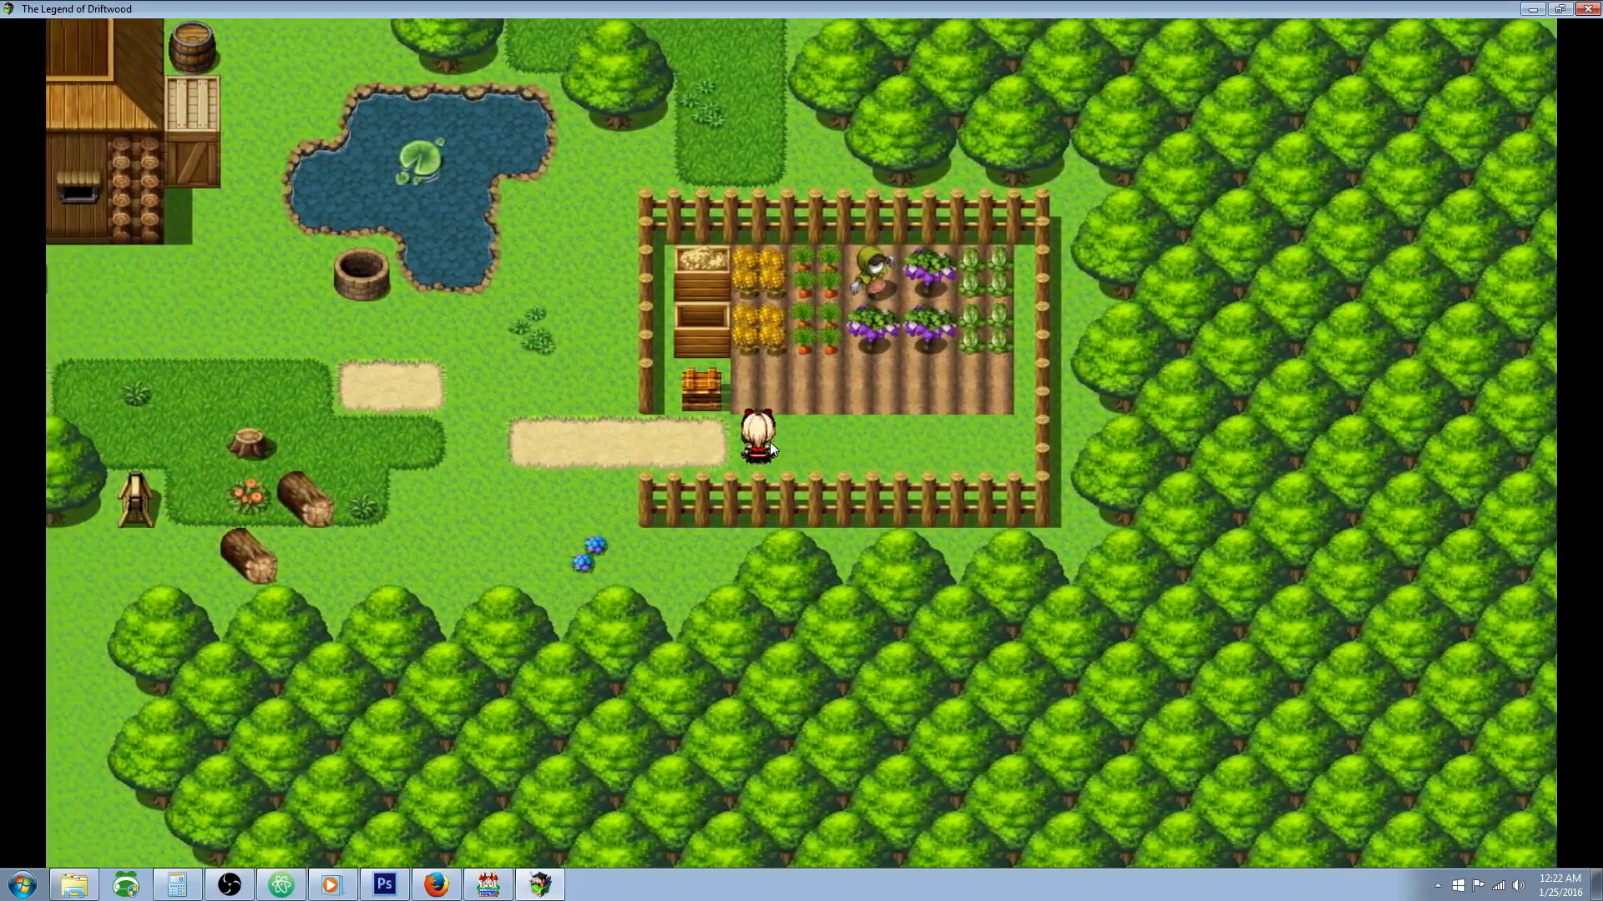
# Step: Try to plant a seed in the first soil plot beside the closed chest
pyautogui.press('Up')
pyautogui.press('Return')
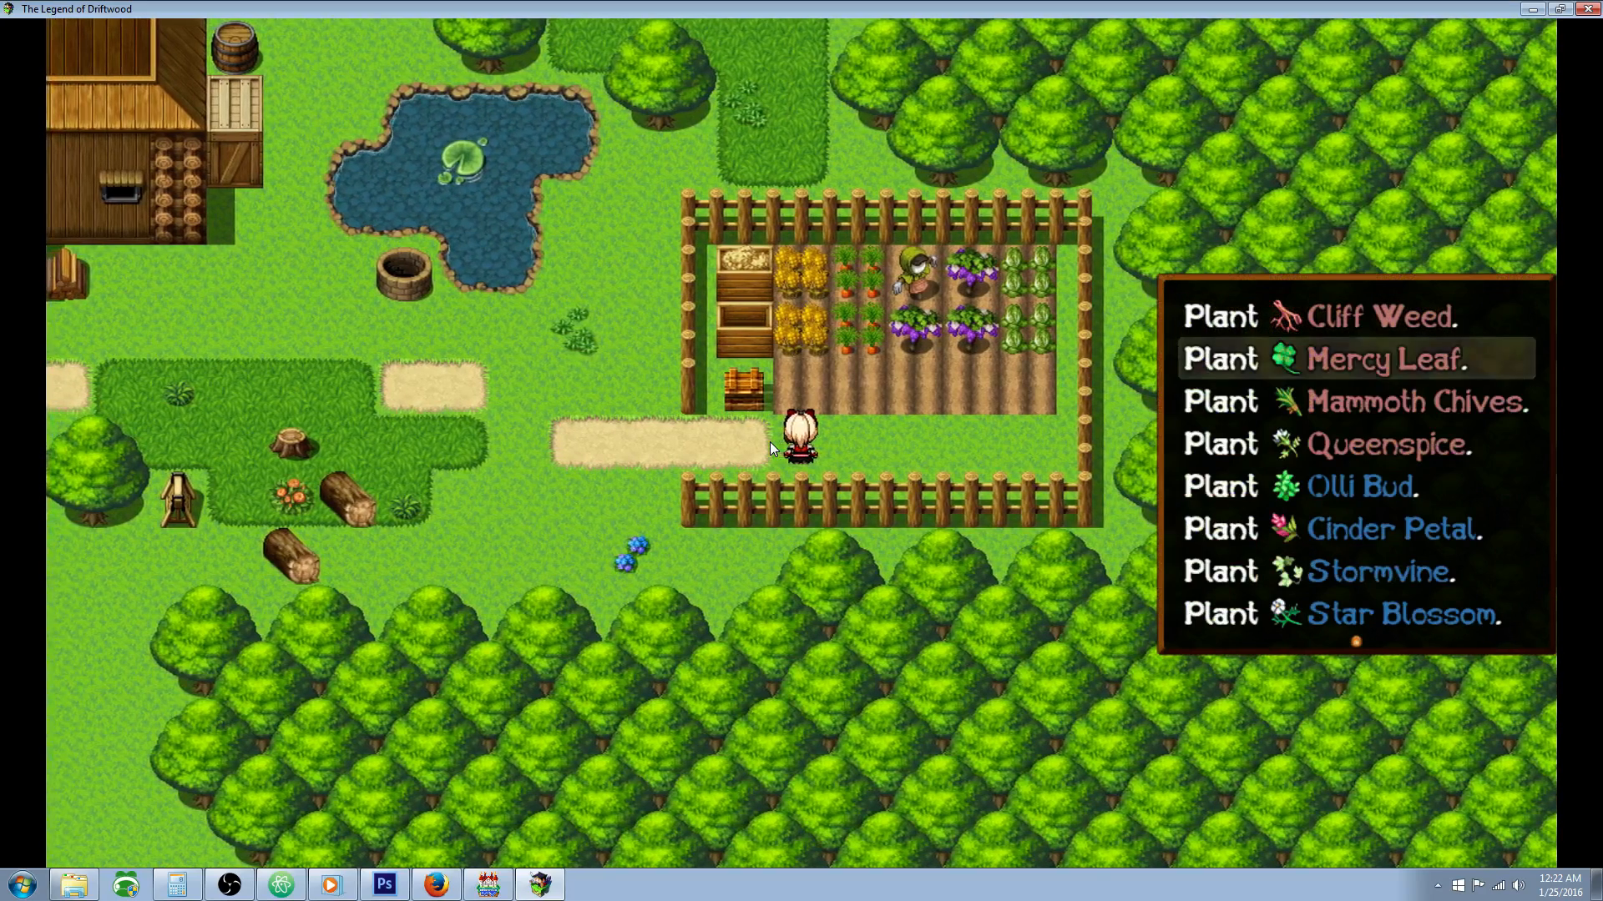
pyautogui.press('Down')
pyautogui.press('Down')
pyautogui.press('Down')
pyautogui.press('Down')
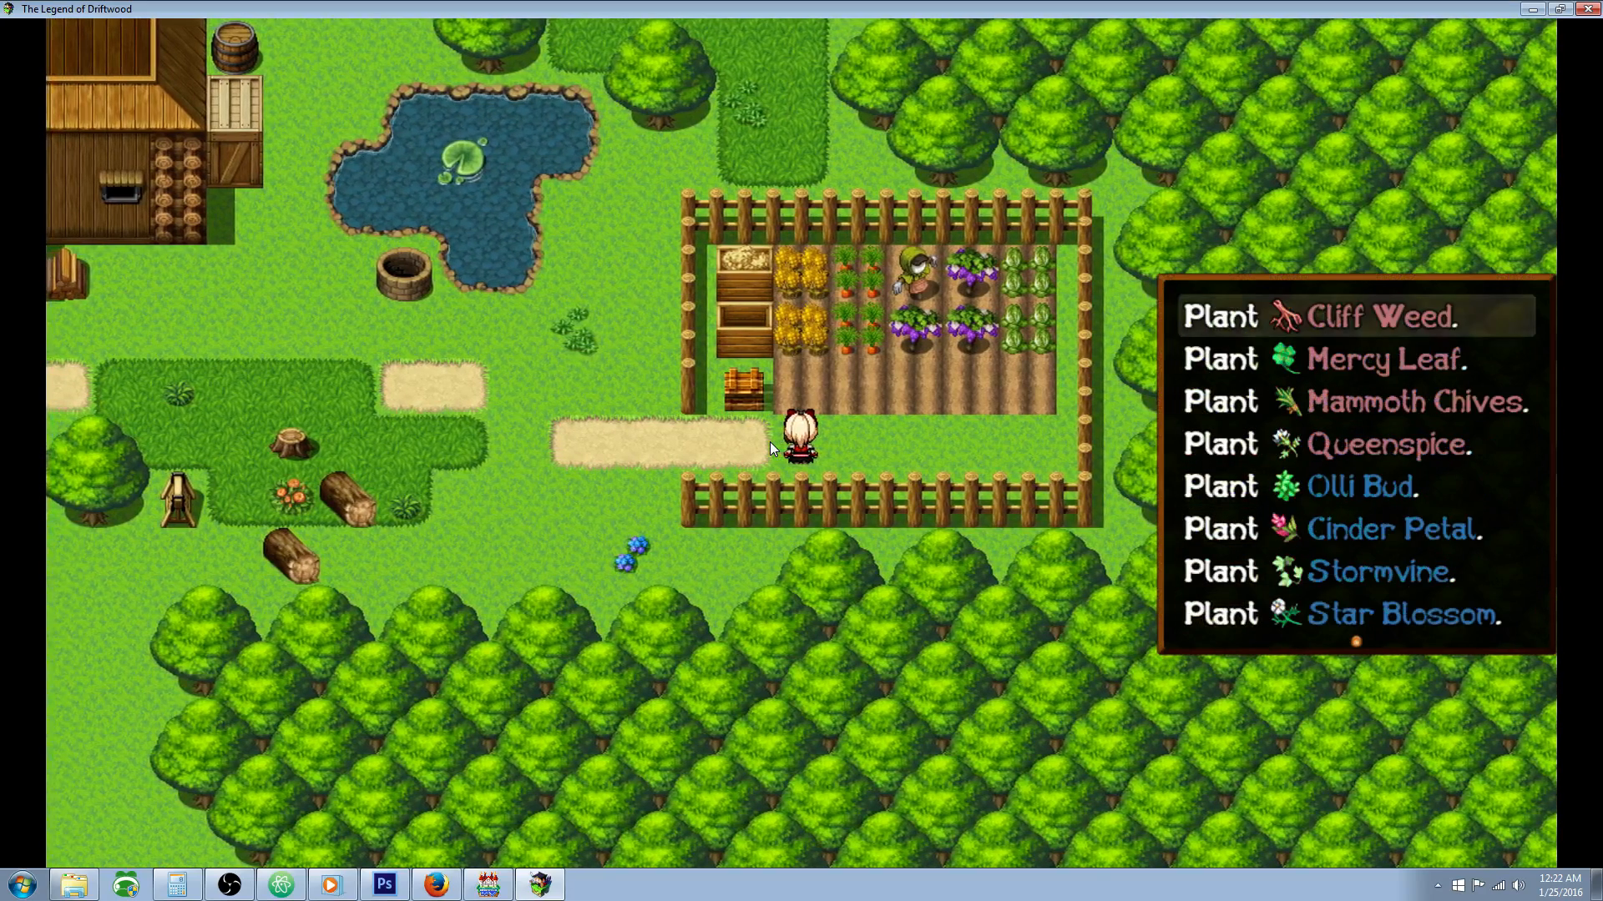
pyautogui.press('Down')
pyautogui.press('Down')
pyautogui.press('Down')
pyautogui.press('Down')
pyautogui.press('Down')
pyautogui.press('Down')
pyautogui.press('Down')
pyautogui.press('Return')
# Step: Try to plant Olli Bud in the third soil plot of the garden
pyautogui.press('Return')
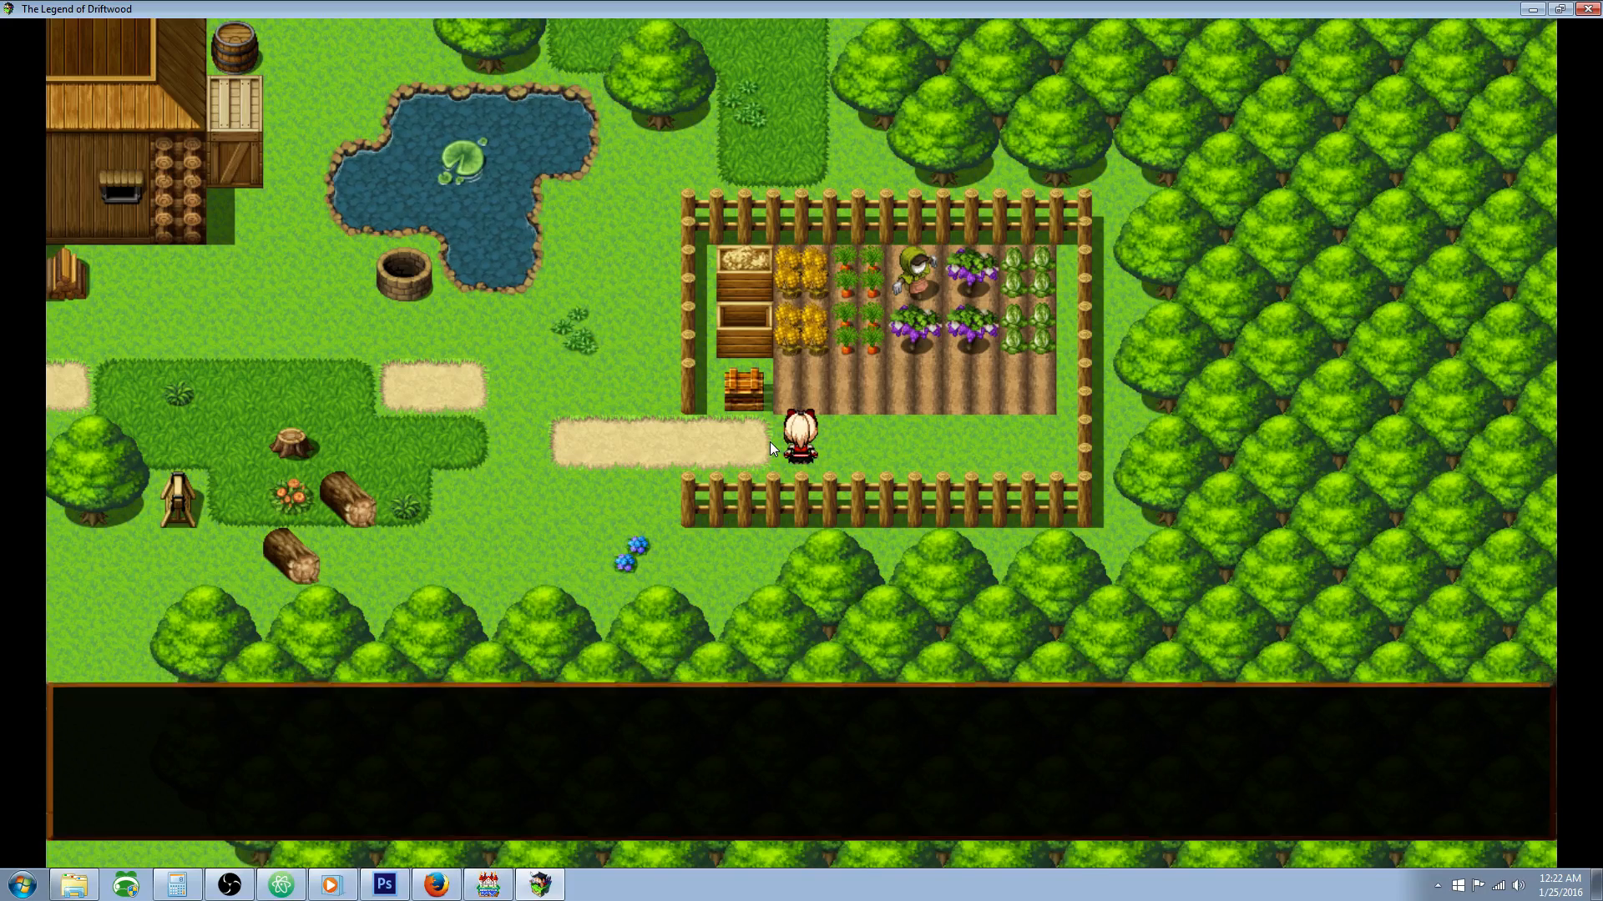
pyautogui.press('Down')
pyautogui.press('Down')
pyautogui.press('Return')
pyautogui.press('Return')
pyautogui.press('Down')
pyautogui.press('Down')
pyautogui.press('Down')
pyautogui.press('Down')
pyautogui.press('Down')
pyautogui.press('Down')
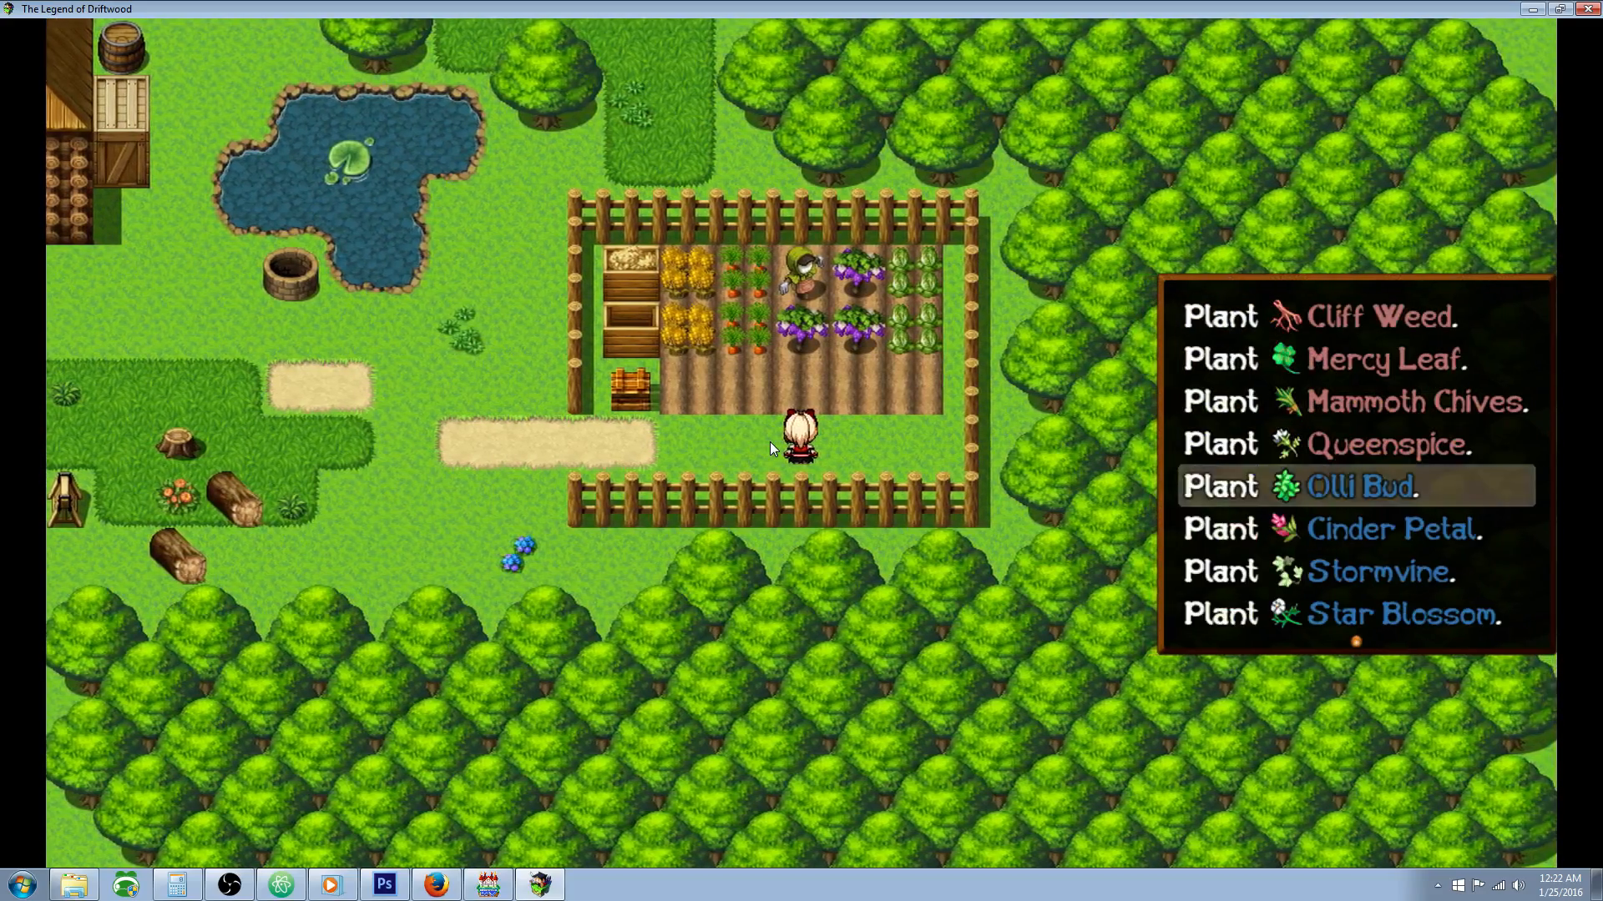
pyautogui.press('Return')
# Step: Walk to the chest by the garden plots and collect its seeds, Tonics and Alchemy Guide
pyautogui.press('Return')
pyautogui.press('Left')
pyautogui.press('Left')
pyautogui.press('Up')
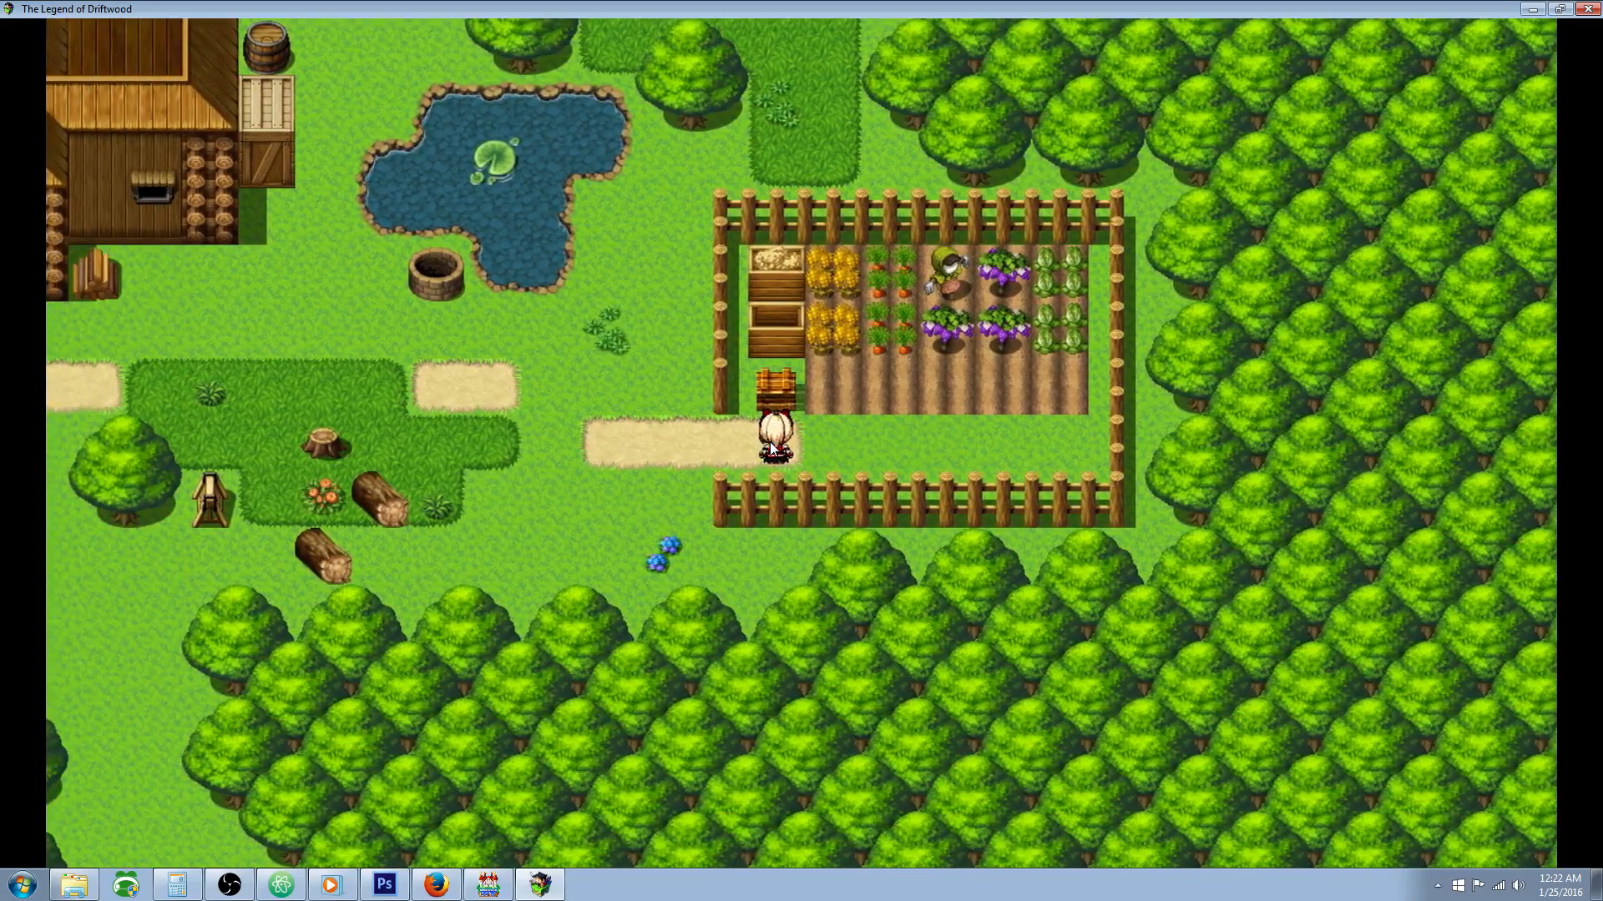
pyautogui.press('Return')
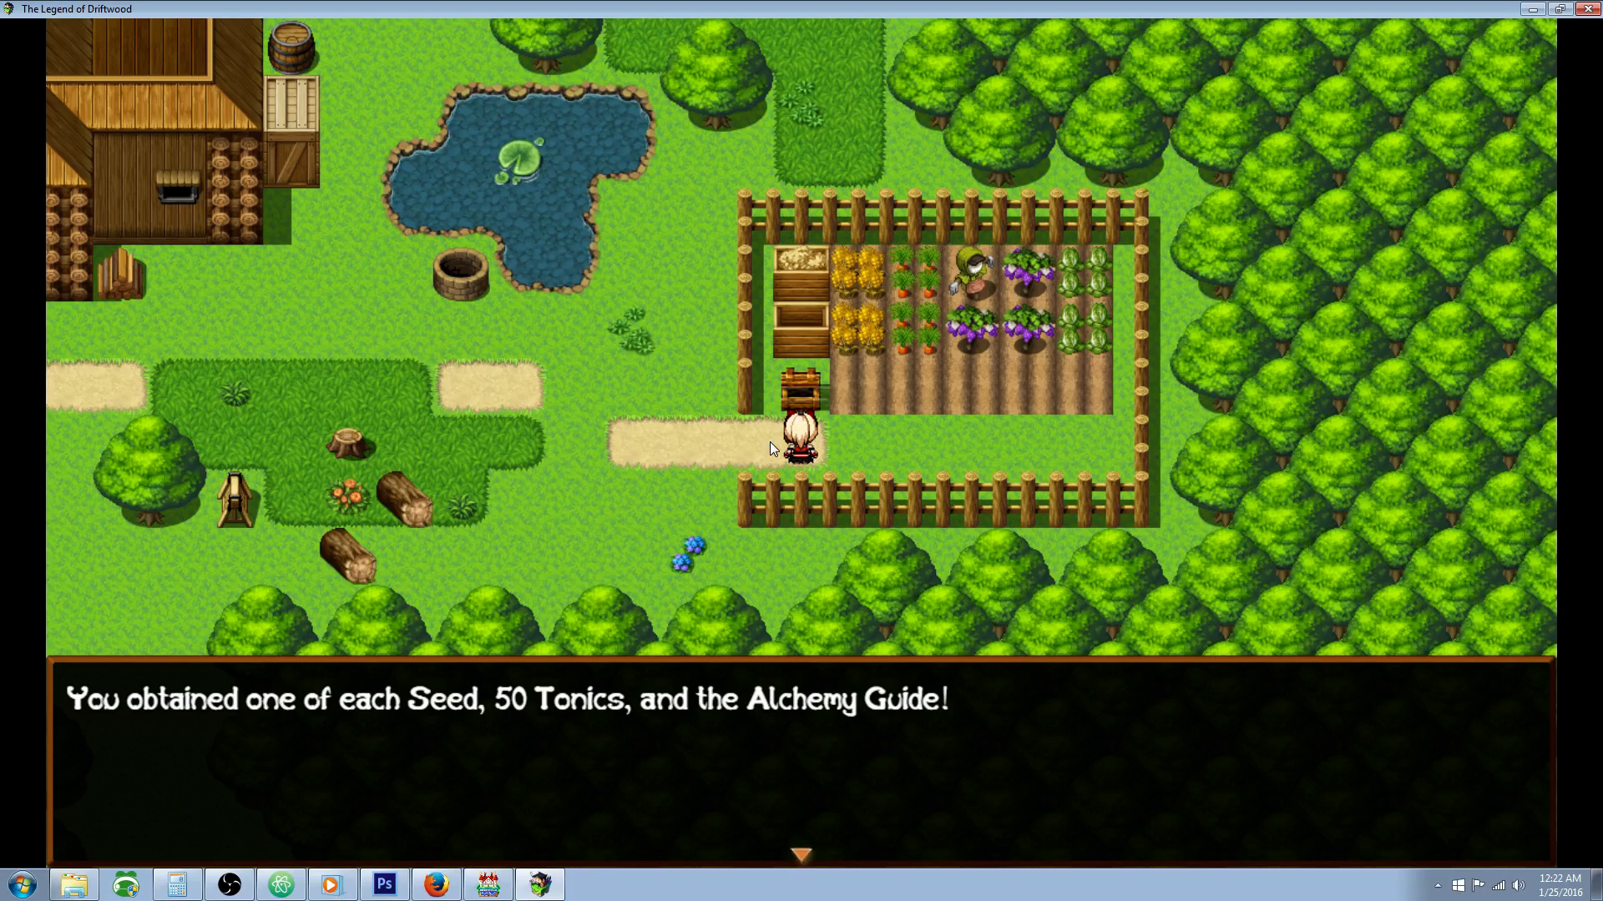
pyautogui.press('Return')
# Step: Review the farming seeds in the item inventory and their descriptions, and return to the garden
pyautogui.press('Escape')
pyautogui.press('Return')
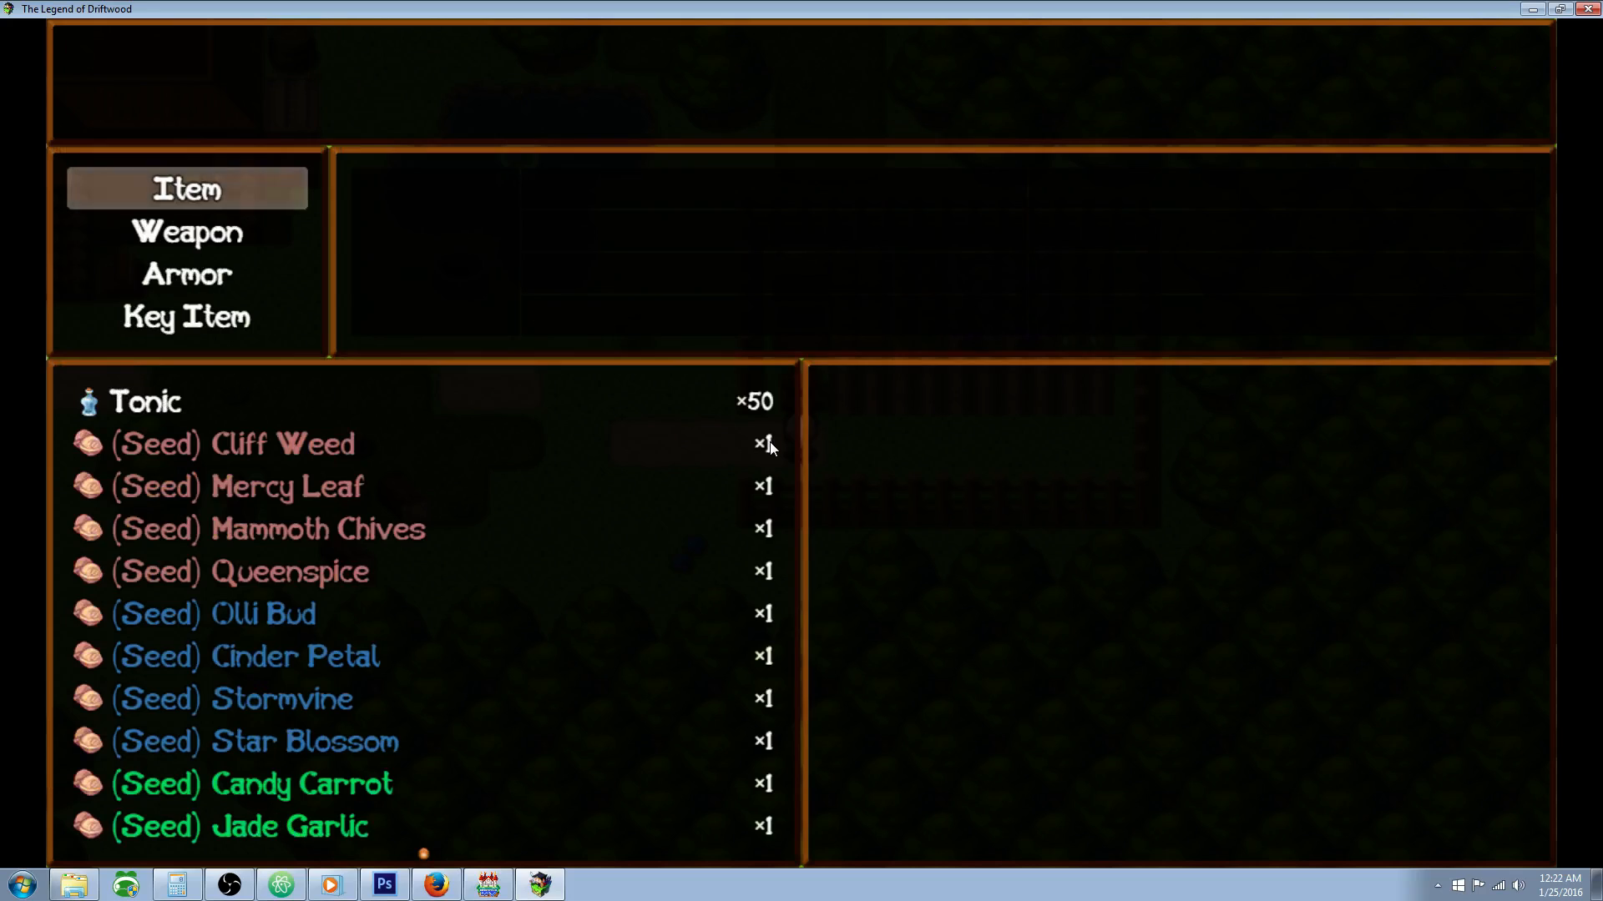
pyautogui.press('Return')
pyautogui.press('Down')
pyautogui.press('Down')
pyautogui.press('Down')
pyautogui.press('Down')
pyautogui.press('Down')
pyautogui.press('Down')
pyautogui.press('Down')
pyautogui.press('Down')
pyautogui.press('Down')
pyautogui.press('Down')
pyautogui.press('Down')
pyautogui.press('Down')
pyautogui.press('Down')
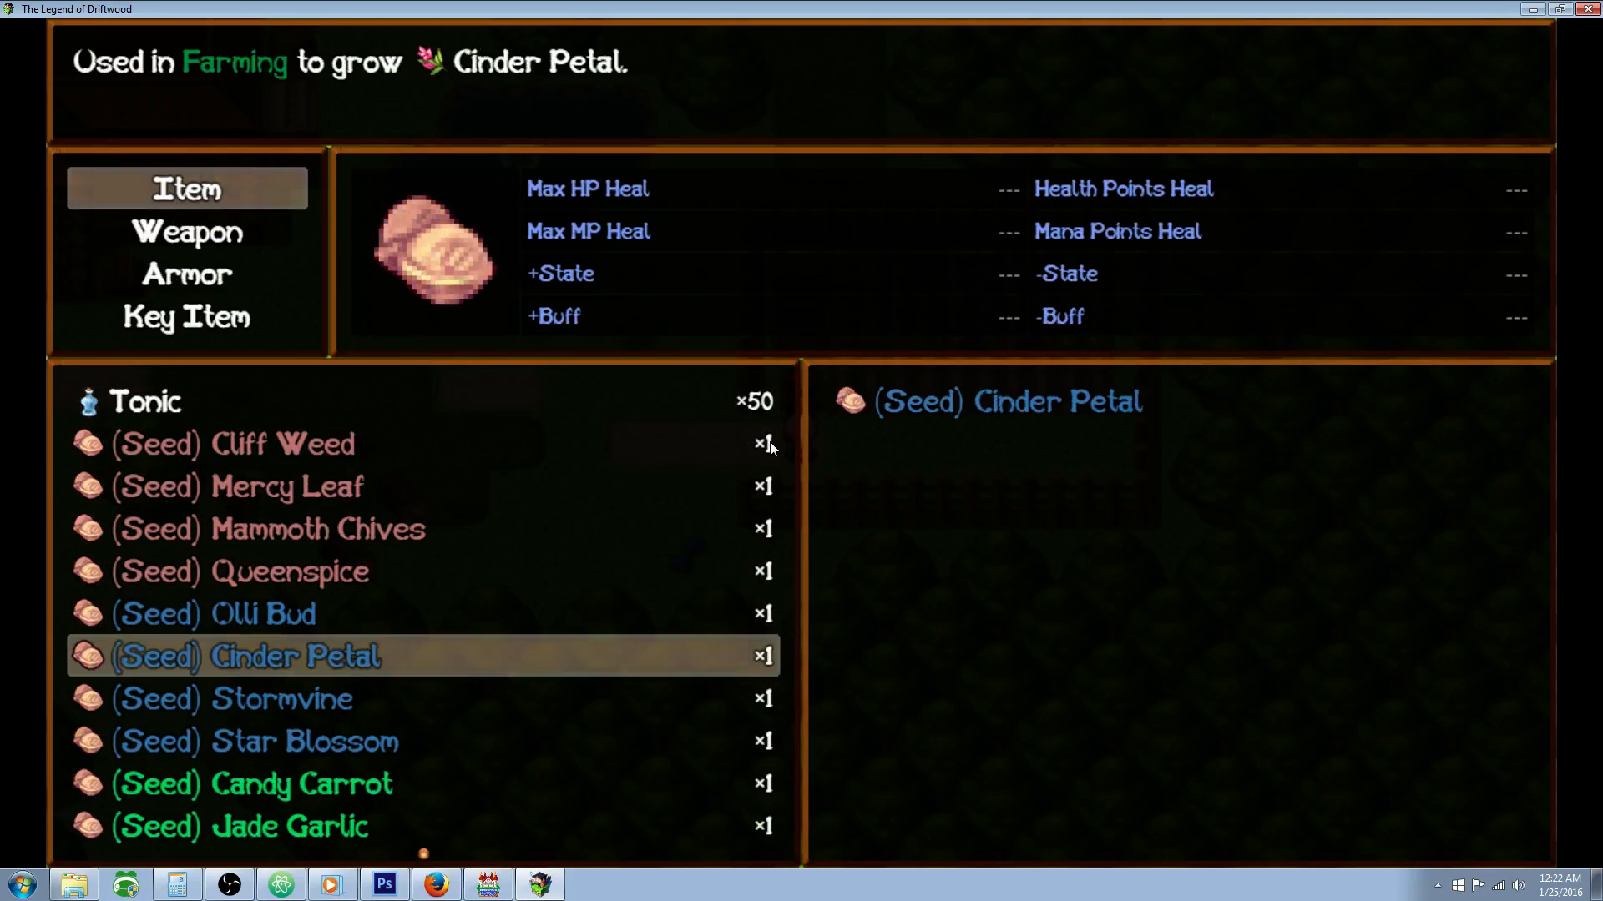
pyautogui.press('Down')
pyautogui.press('Down')
pyautogui.press('Down')
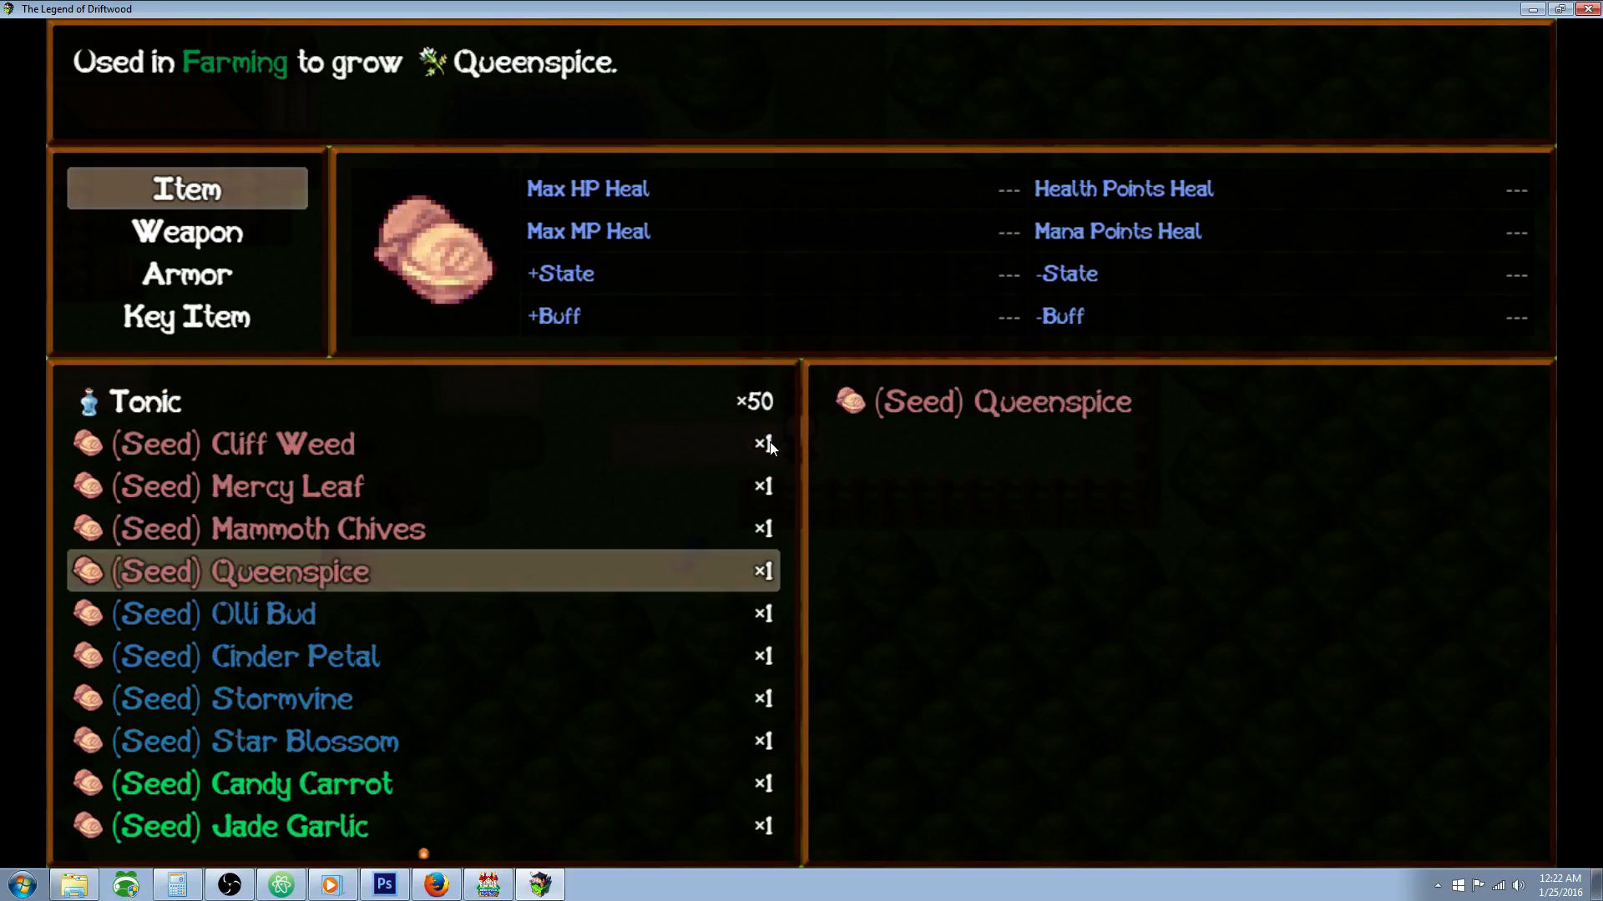
# Step: Bring up the planting choices for the first soil plot and review the group from Cliff Weed to Queenspice
pyautogui.press('Down')
pyautogui.press('Escape')
pyautogui.press('Escape')
pyautogui.press('Escape')
pyautogui.press('Return')
pyautogui.press('Return')
pyautogui.press('Down')
pyautogui.press('Down')
pyautogui.press('Down')
pyautogui.press('Up')
pyautogui.press('Up')
pyautogui.press('Up')
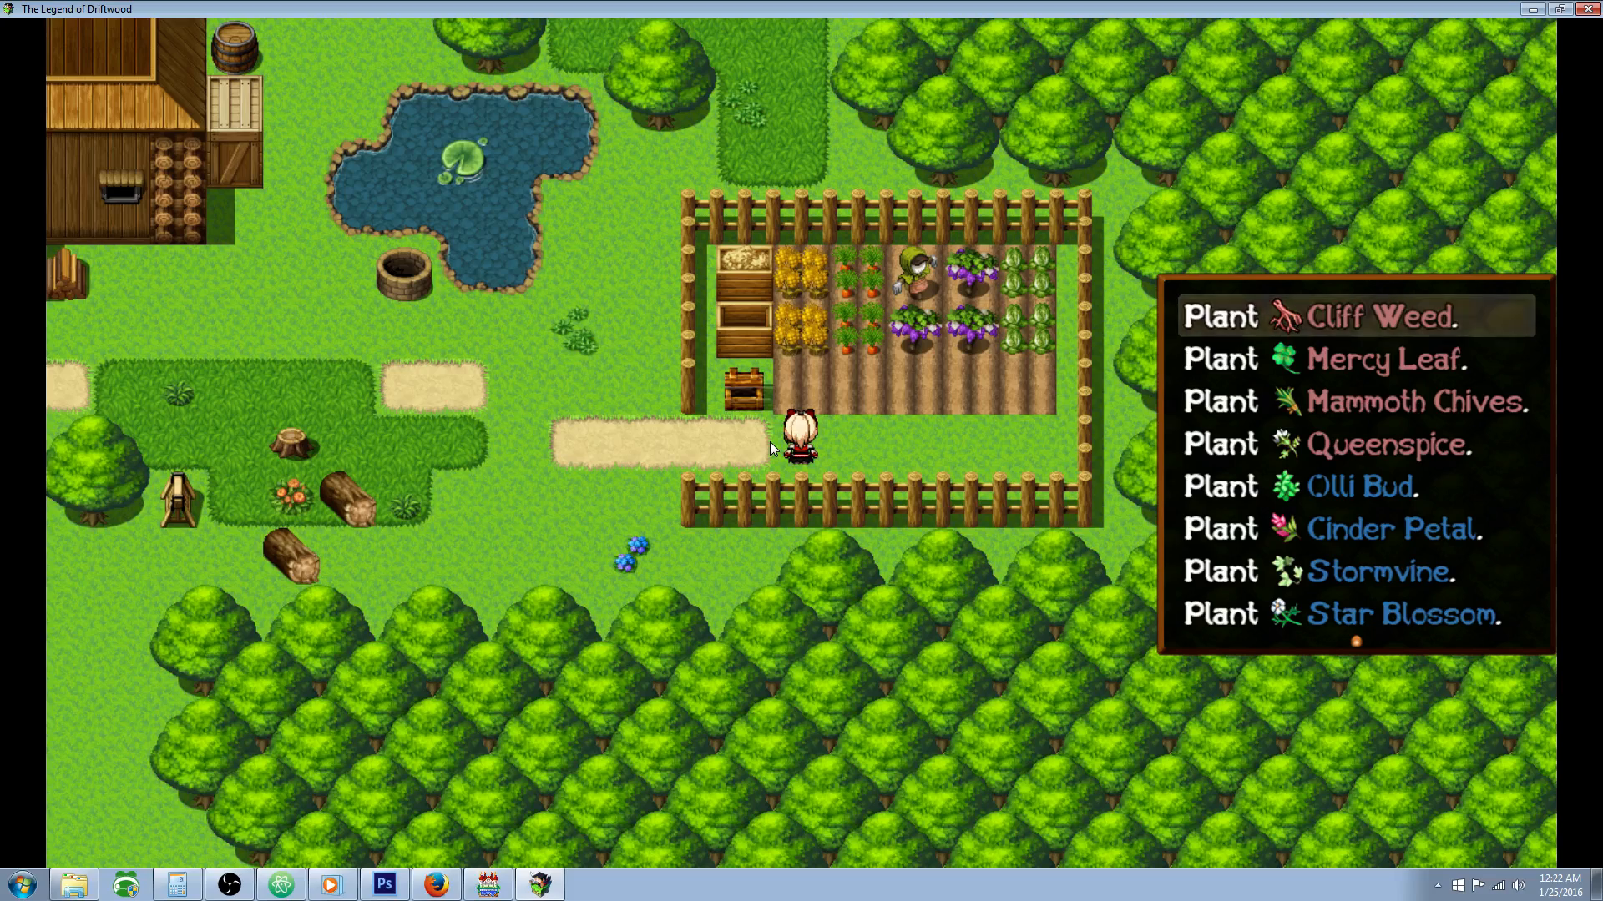
pyautogui.press('Down')
pyautogui.press('Up')
pyautogui.press('Down')
pyautogui.press('Down')
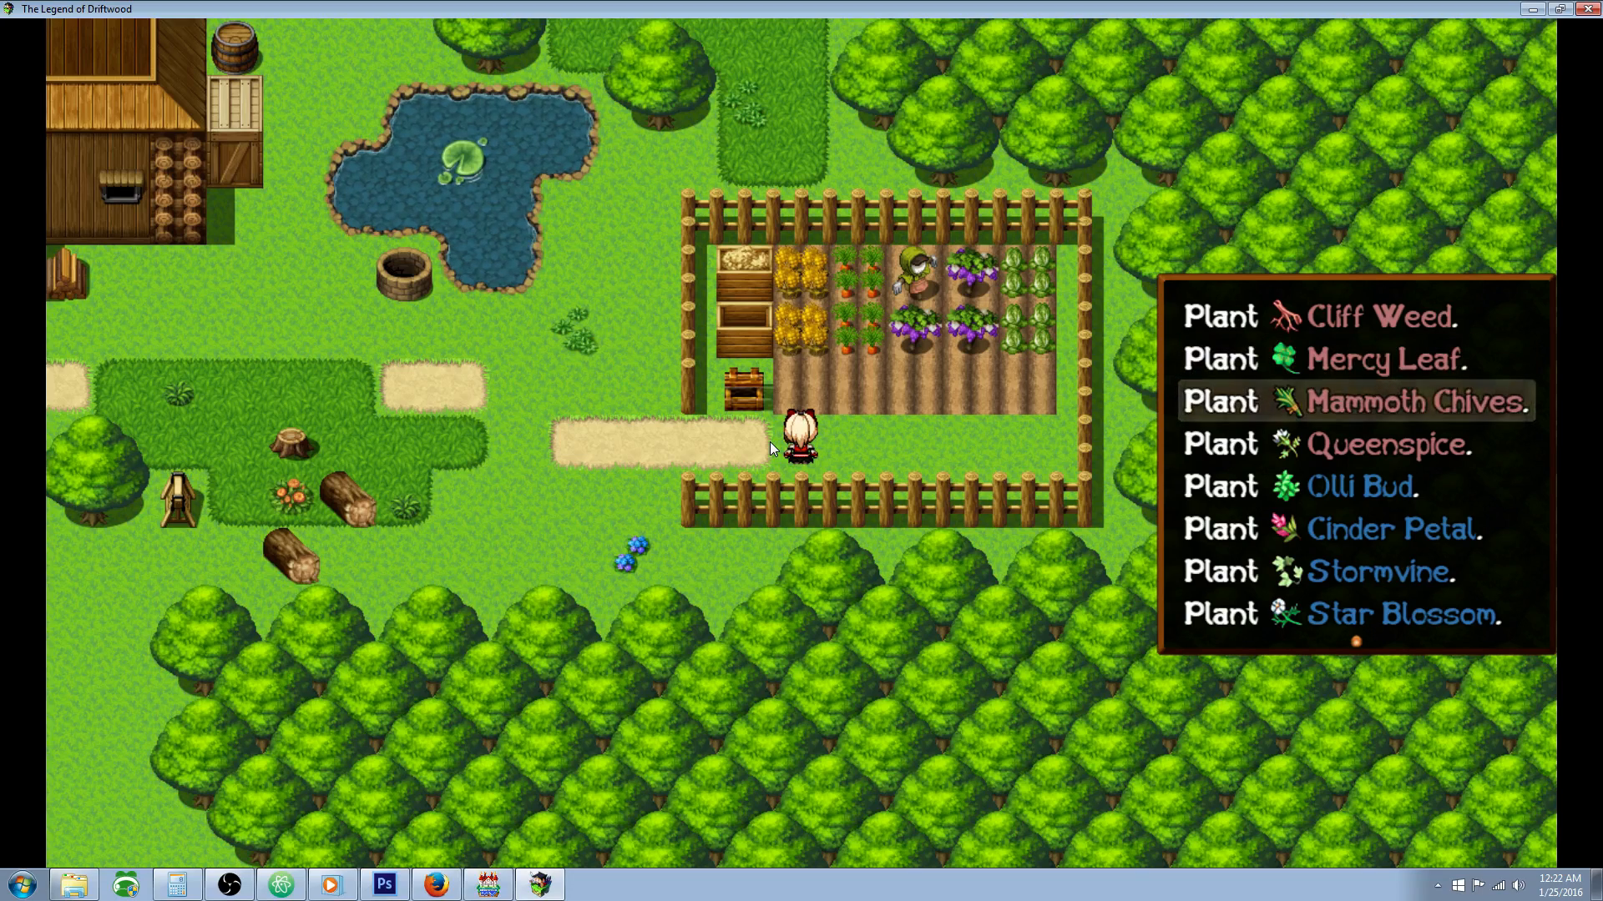
pyautogui.press('Down')
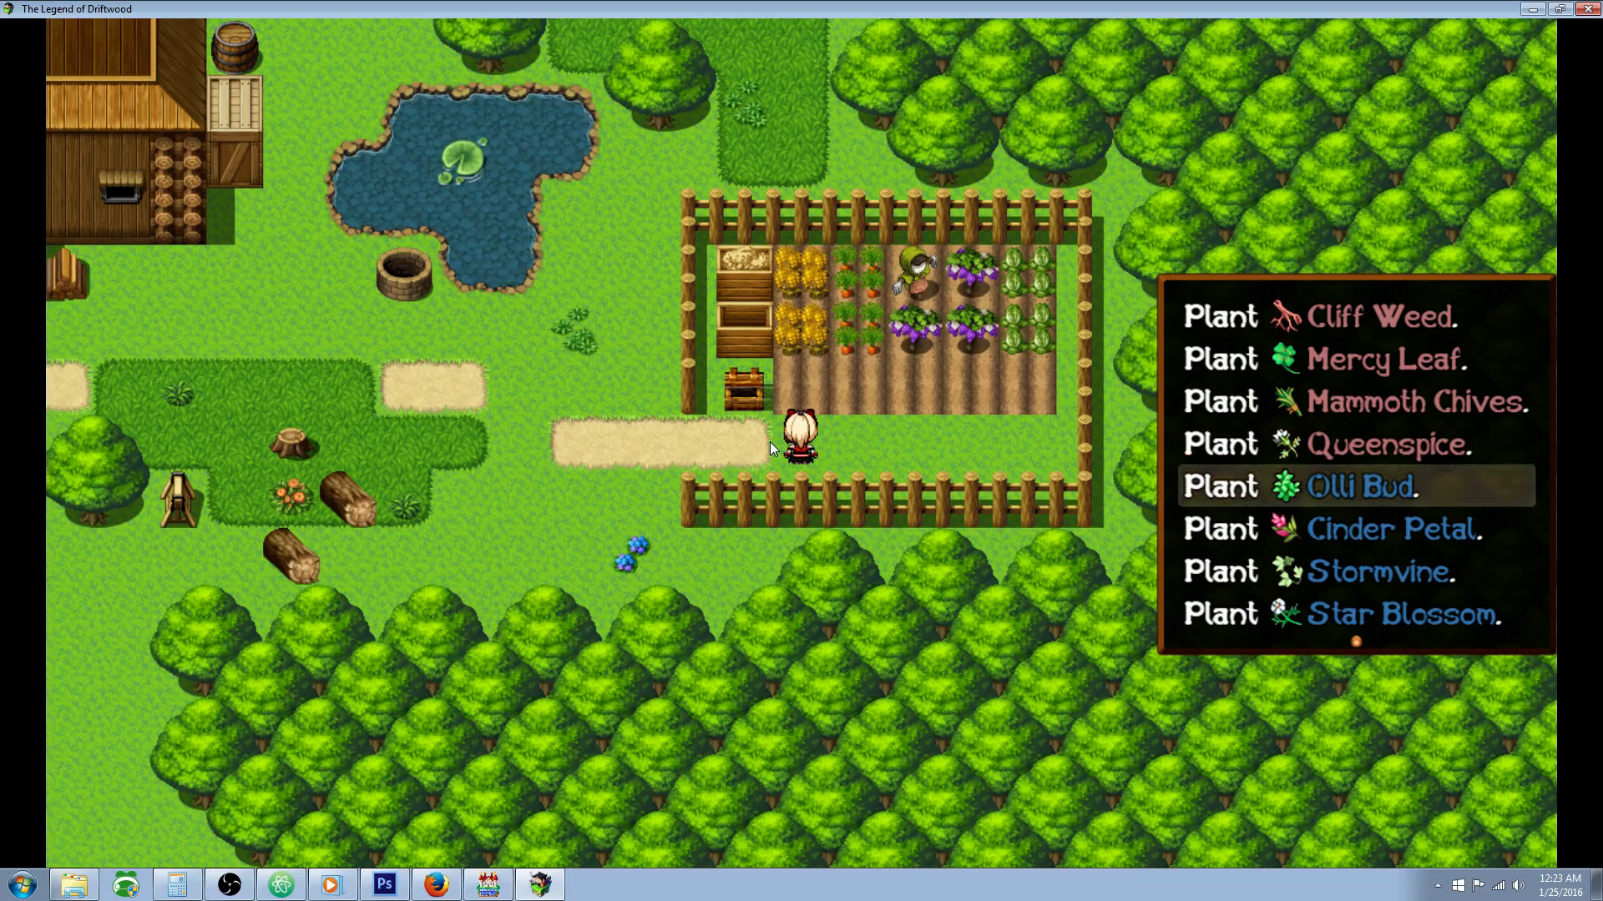
# Step: Look through the remaining planting choices from Olli Bud to King's Vanilla, comparing the differently coloured seed groups
pyautogui.press('Down')
pyautogui.press('Up')
pyautogui.press('Down')
pyautogui.press('Down')
pyautogui.press('Down')
pyautogui.press('Down')
pyautogui.press('Down')
pyautogui.press('Down')
pyautogui.press('Down')
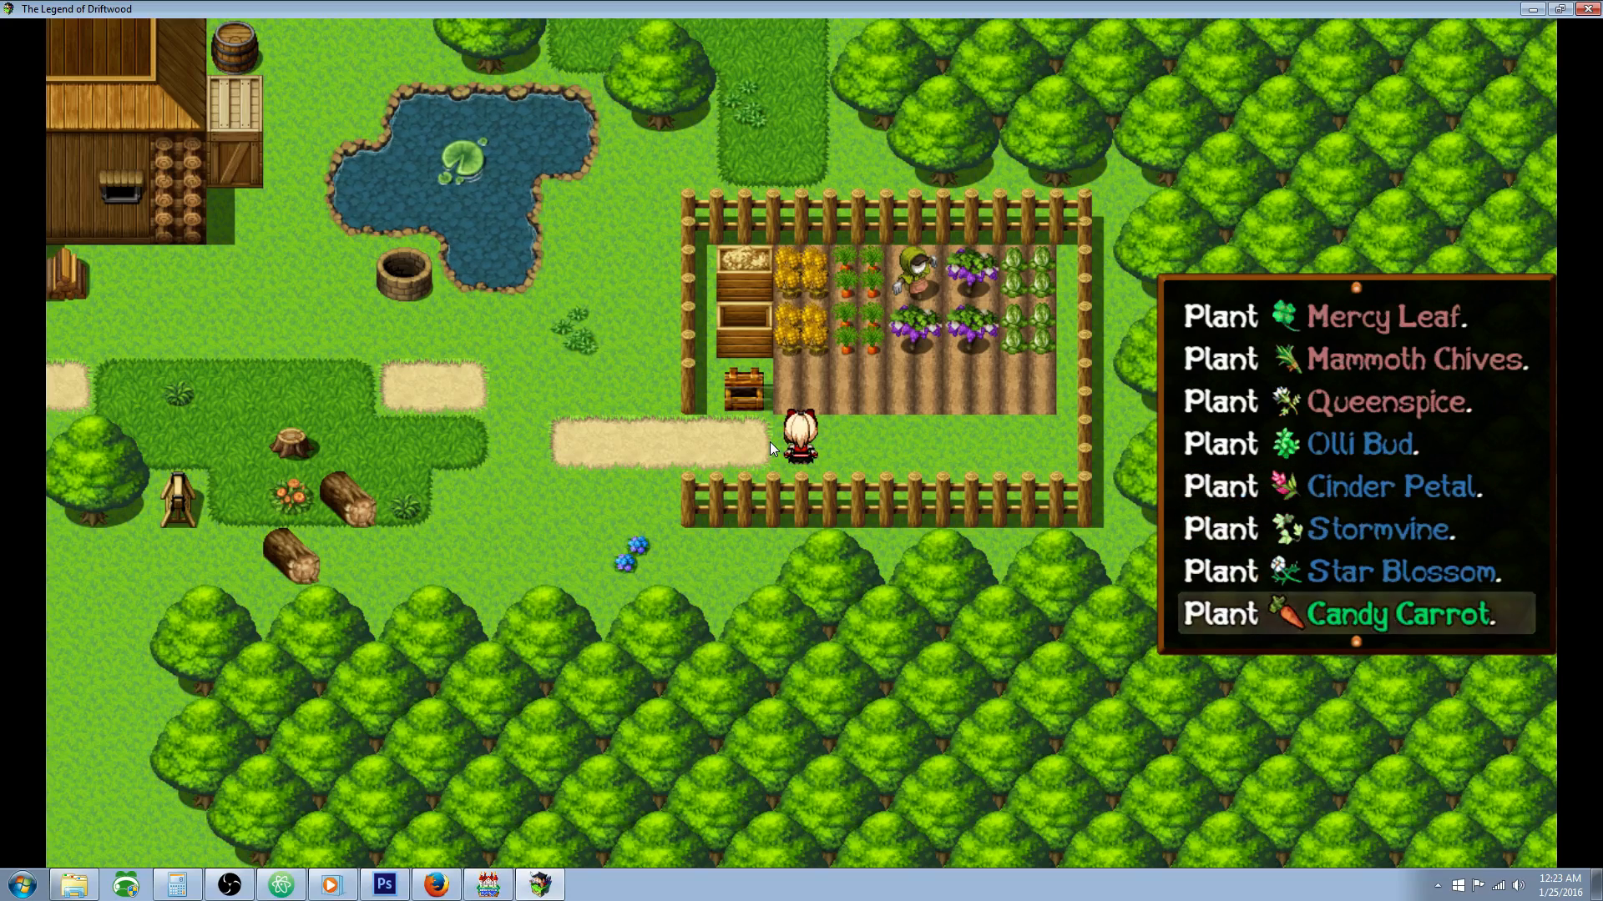
pyautogui.press('Down')
pyautogui.press('Down')
pyautogui.press('Down')
pyautogui.press('Down')
pyautogui.press('Up')
pyautogui.press('Up')
pyautogui.press('Up')
pyautogui.press('Down')
pyautogui.press('Down')
pyautogui.press('Down')
pyautogui.press('Down')
pyautogui.press('Down')
pyautogui.press('Down')
pyautogui.press('Down')
pyautogui.press('Down')
pyautogui.press('Down')
pyautogui.press('Down')
pyautogui.press('Down')
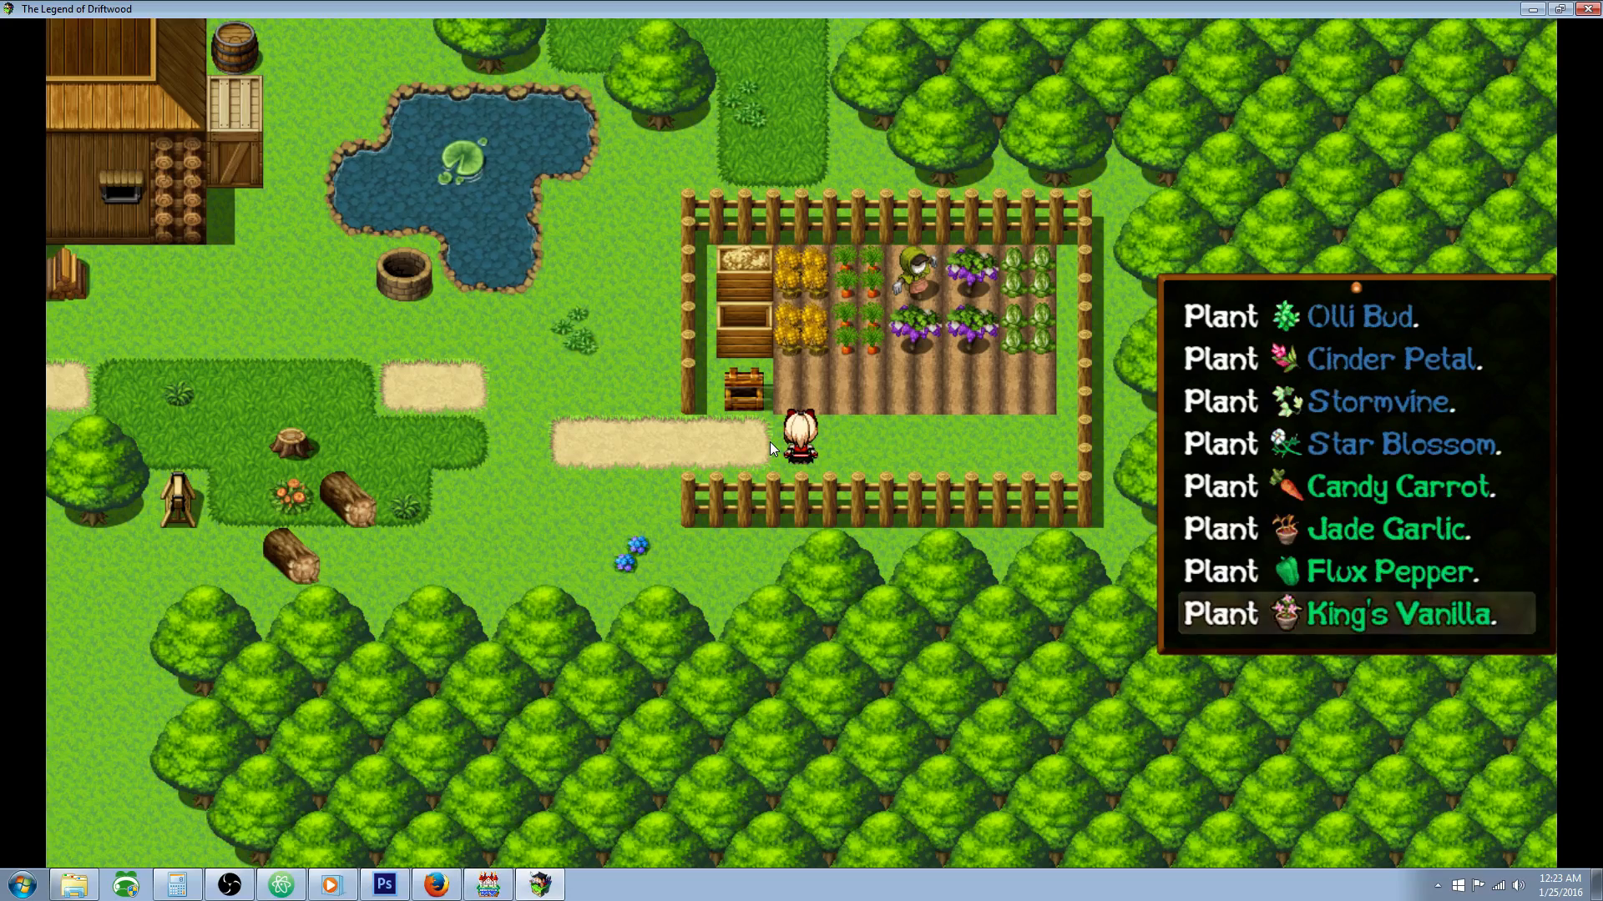
pyautogui.press('Down')
pyautogui.press('Down')
pyautogui.press('Down')
pyautogui.press('Down')
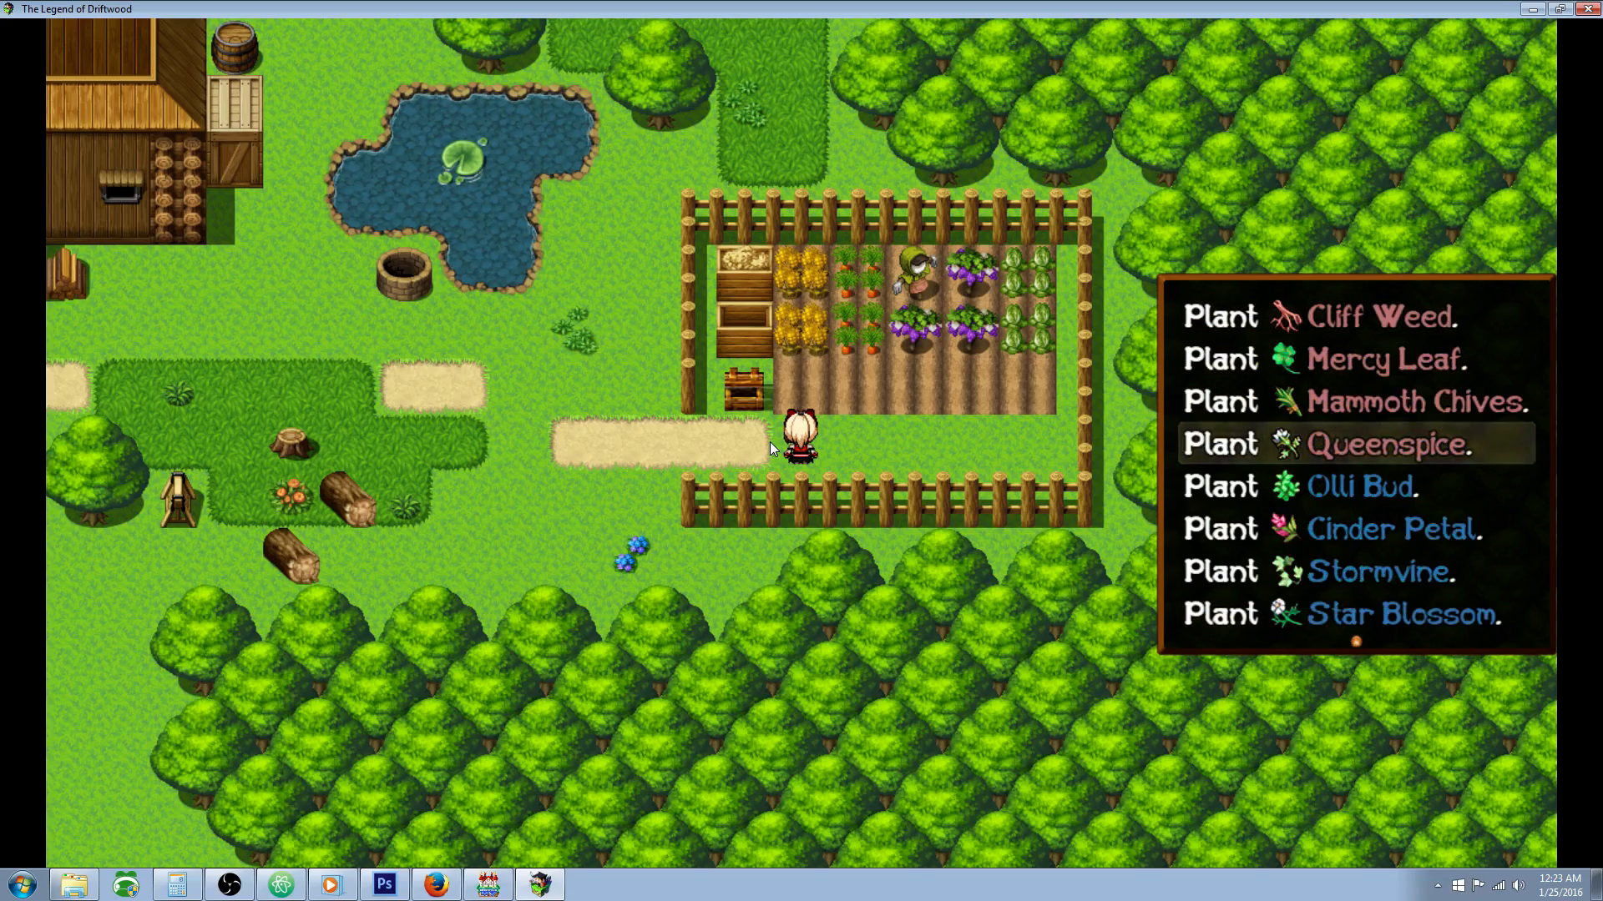
pyautogui.press('Down')
pyautogui.press('Down')
pyautogui.press('Down')
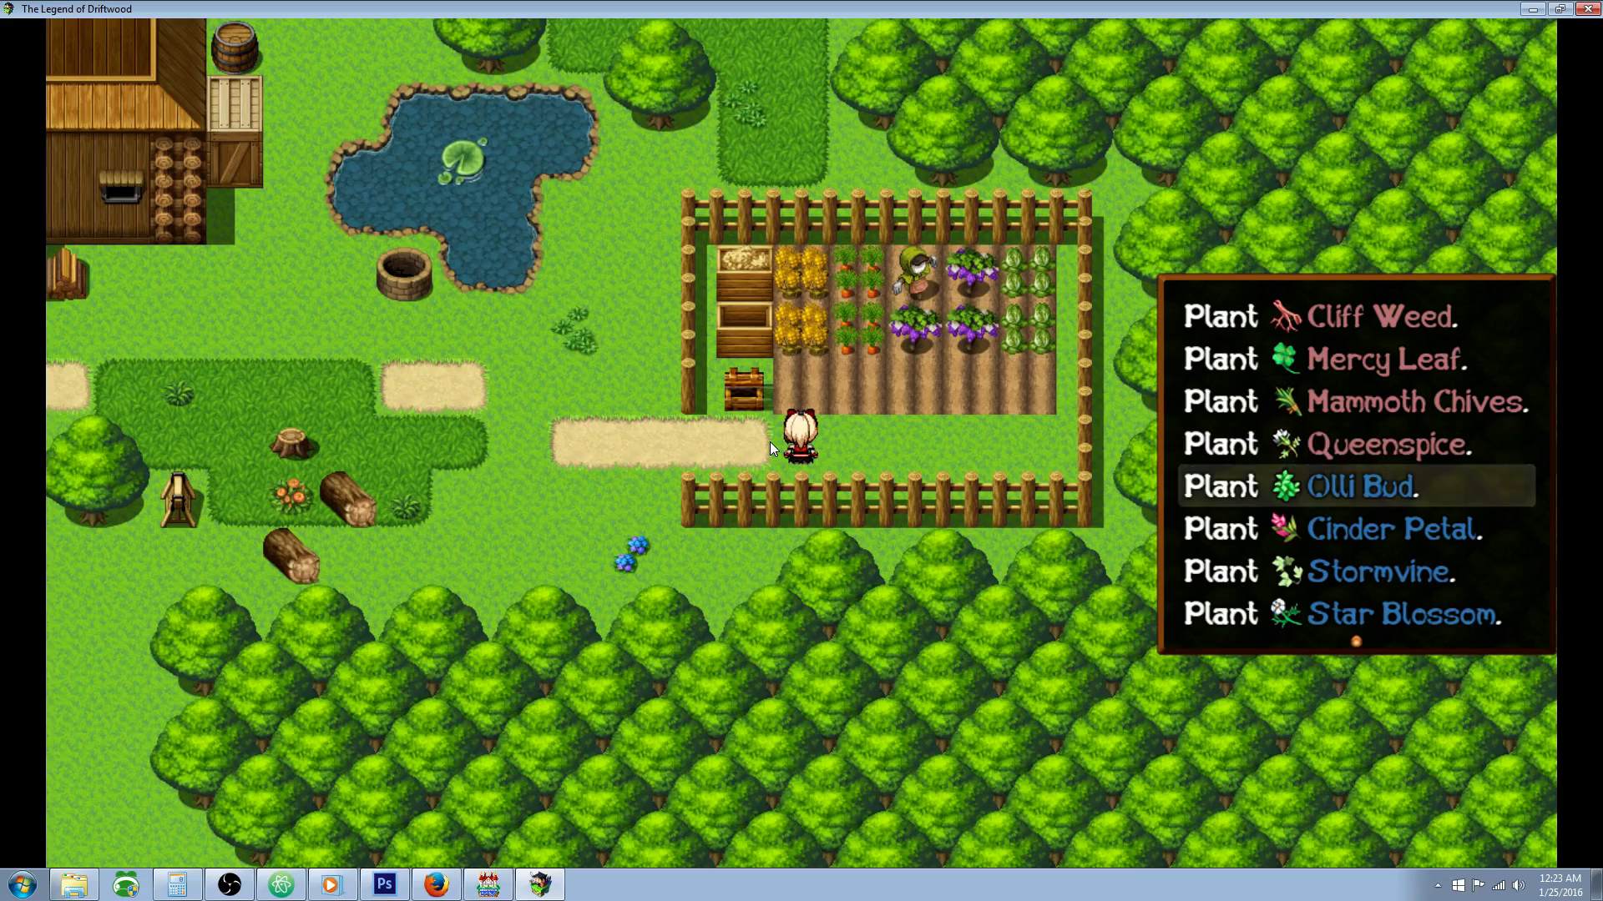
pyautogui.press('Down')
pyautogui.press('Down')
pyautogui.press('Up')
pyautogui.press('Up')
pyautogui.press('Down')
pyautogui.press('Down')
pyautogui.press('Down')
pyautogui.press('Down')
pyautogui.press('Down')
pyautogui.press('Up')
pyautogui.press('Up')
pyautogui.press('Up')
pyautogui.press('Down')
pyautogui.press('Down')
pyautogui.press('Down')
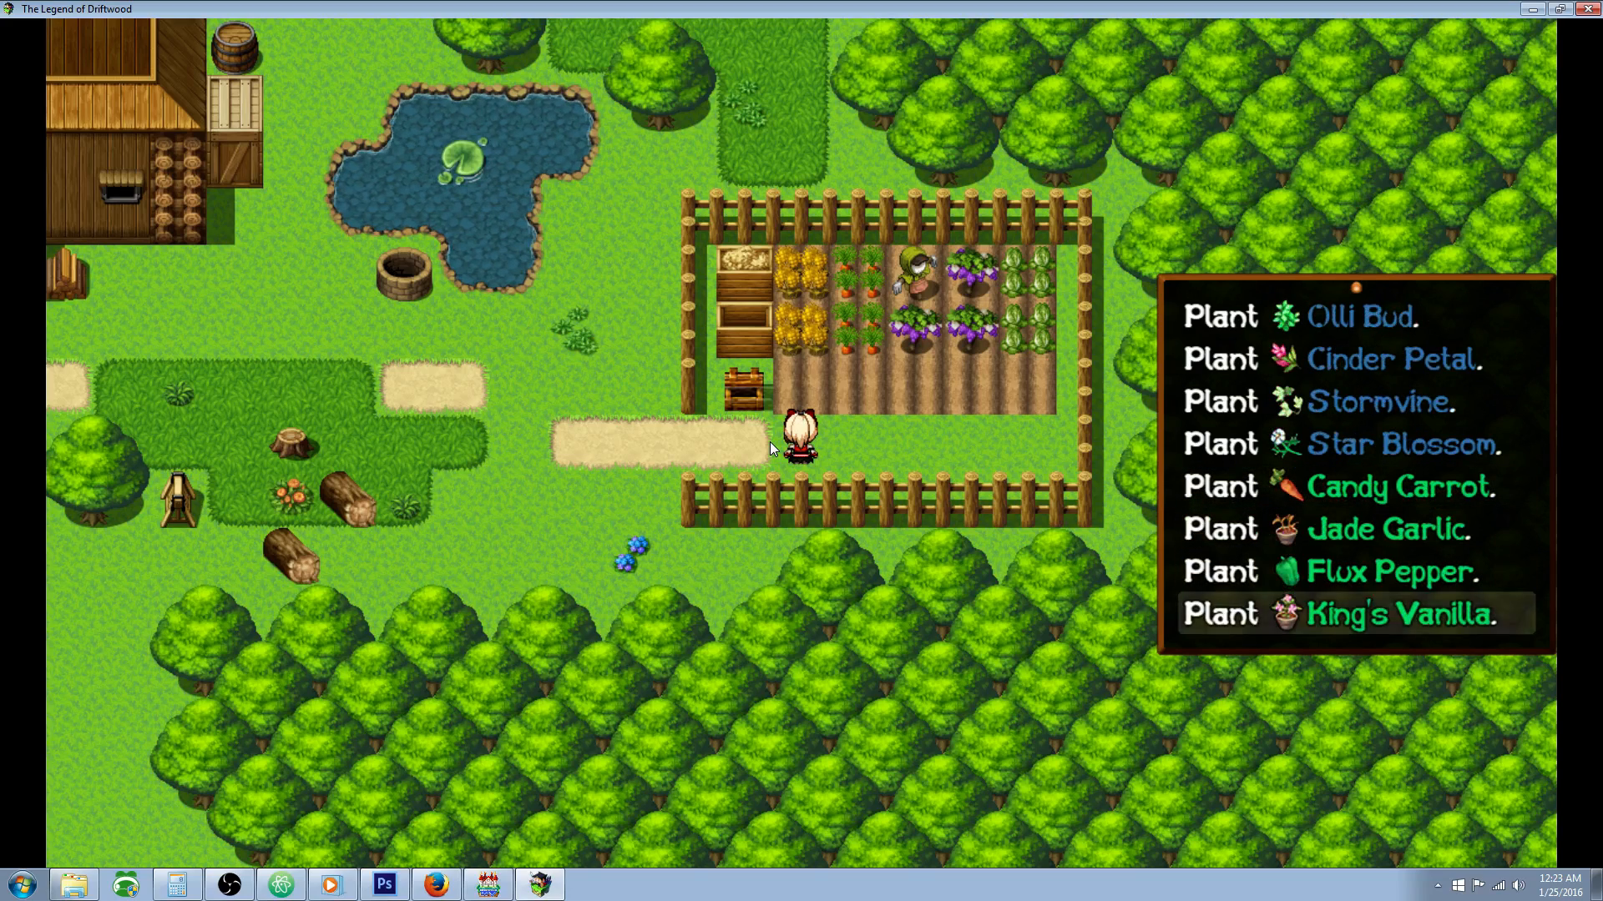
pyautogui.press('Up')
pyautogui.press('Up')
pyautogui.press('Up')
pyautogui.press('Down')
pyautogui.press('Down')
pyautogui.press('Down')
pyautogui.press('Down')
pyautogui.press('Down')
pyautogui.press('Down')
pyautogui.press('Down')
# Step: Plant the Cliff Weed seed in the first soil plot beside the chest
pyautogui.press('Up')
pyautogui.press('Up')
pyautogui.press('Up')
pyautogui.press('Return')
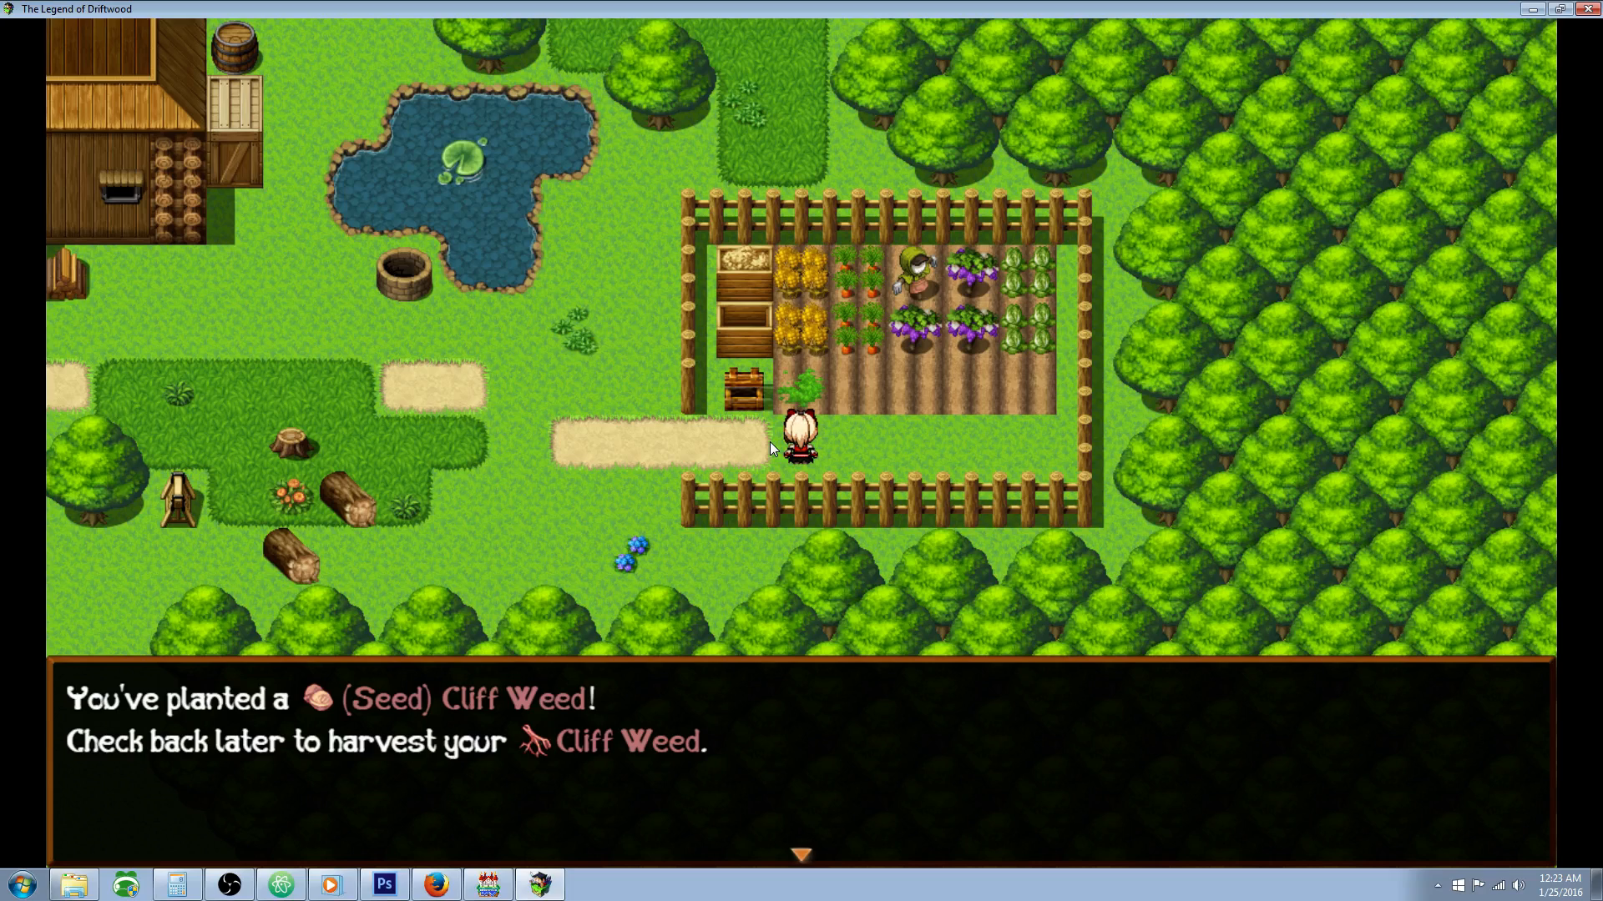
pyautogui.press('Return')
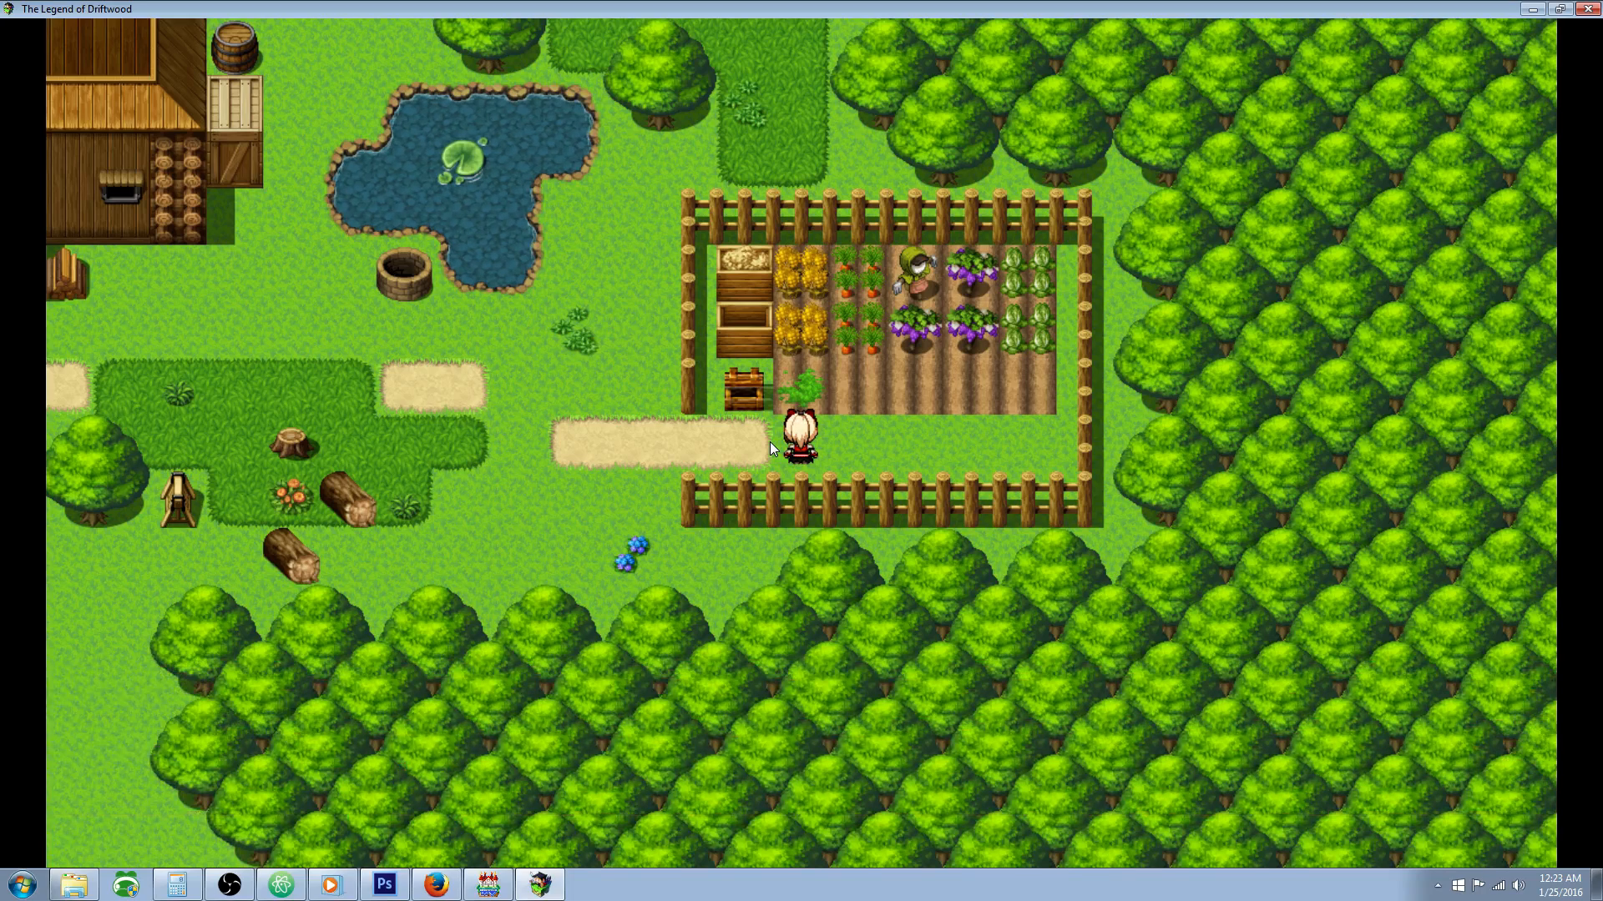
# Step: Check the growth progress of the newly planted Cliff Weed
pyautogui.press('Return')
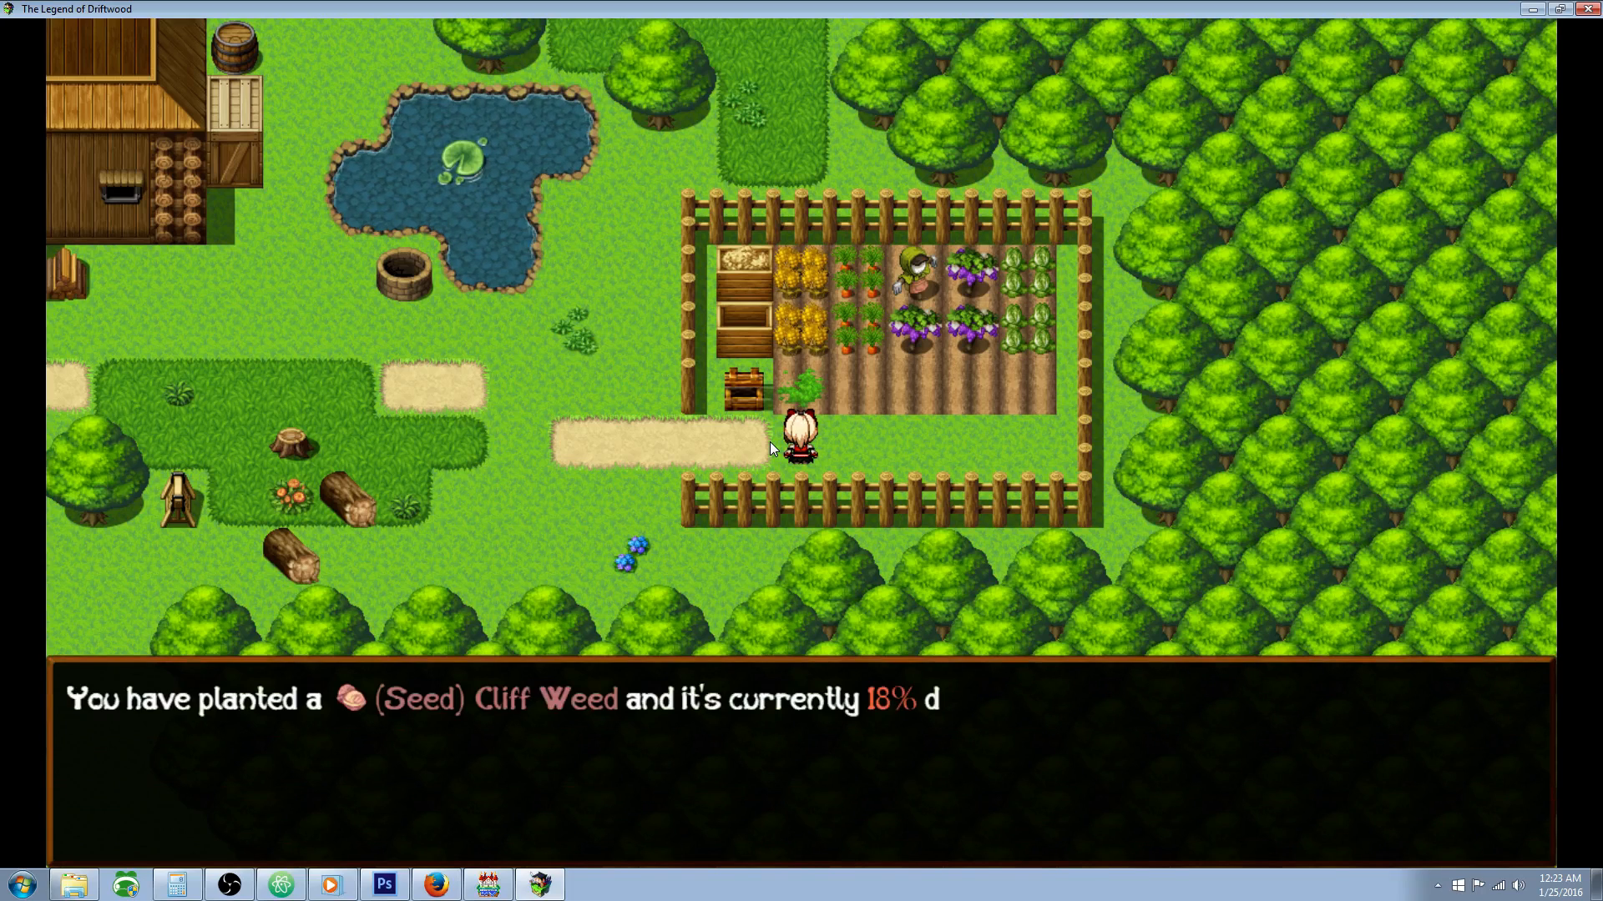
pyautogui.press('Return')
pyautogui.press('Return')
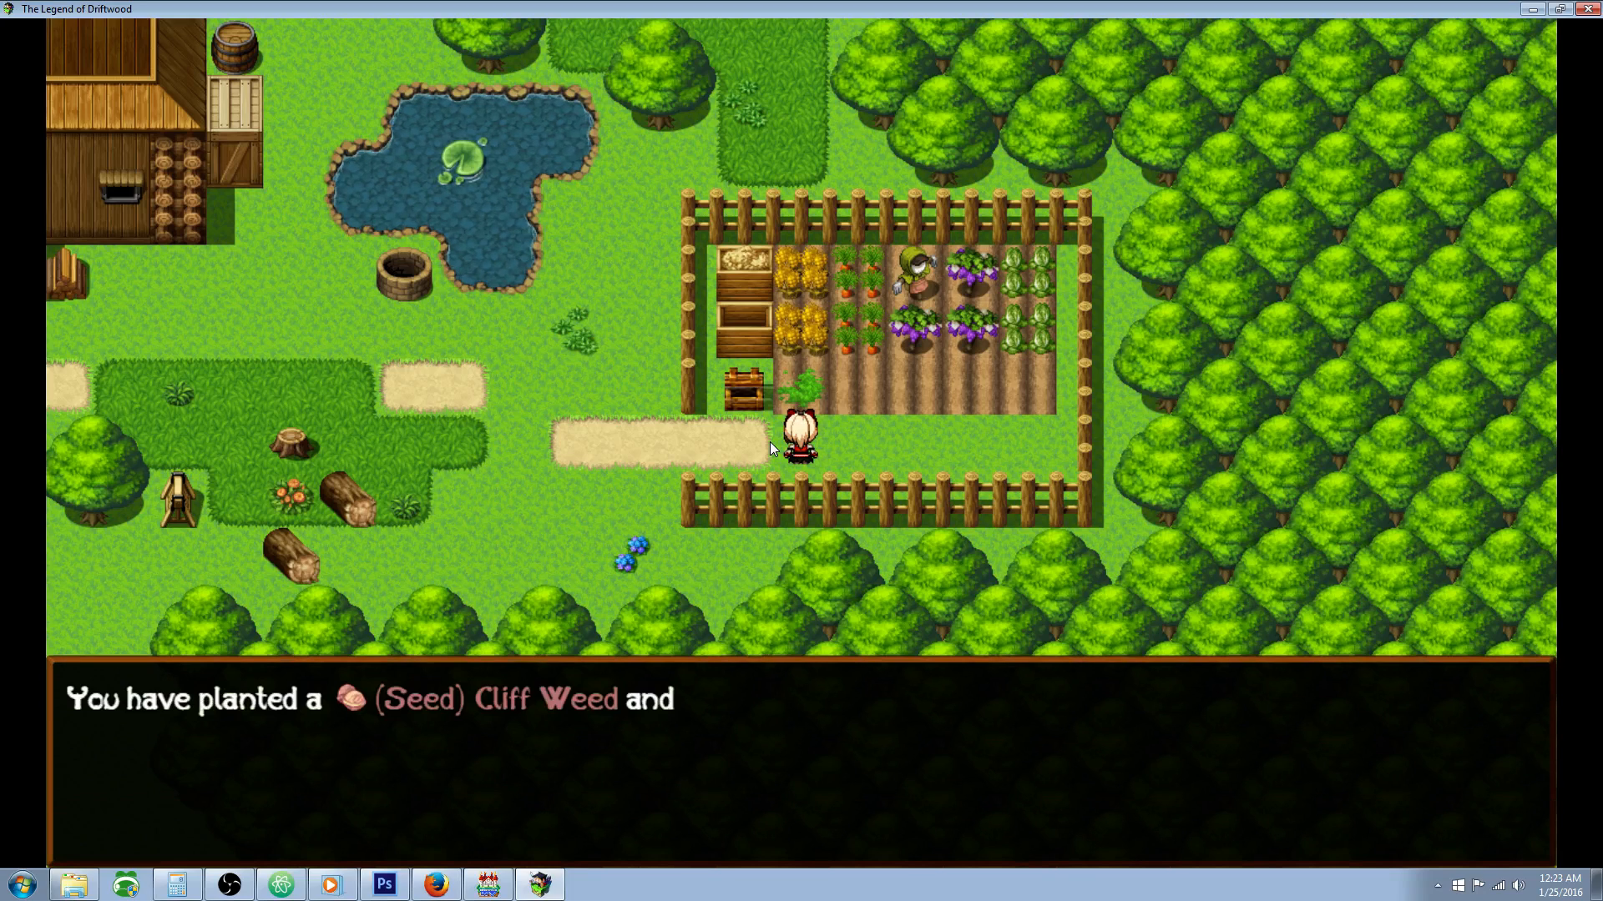
pyautogui.press('Return')
# Step: Plant the Mercy Leaf seed in the second soil plot
pyautogui.press('Return')
pyautogui.press('Right')
pyautogui.press('Up')
pyautogui.press('Return')
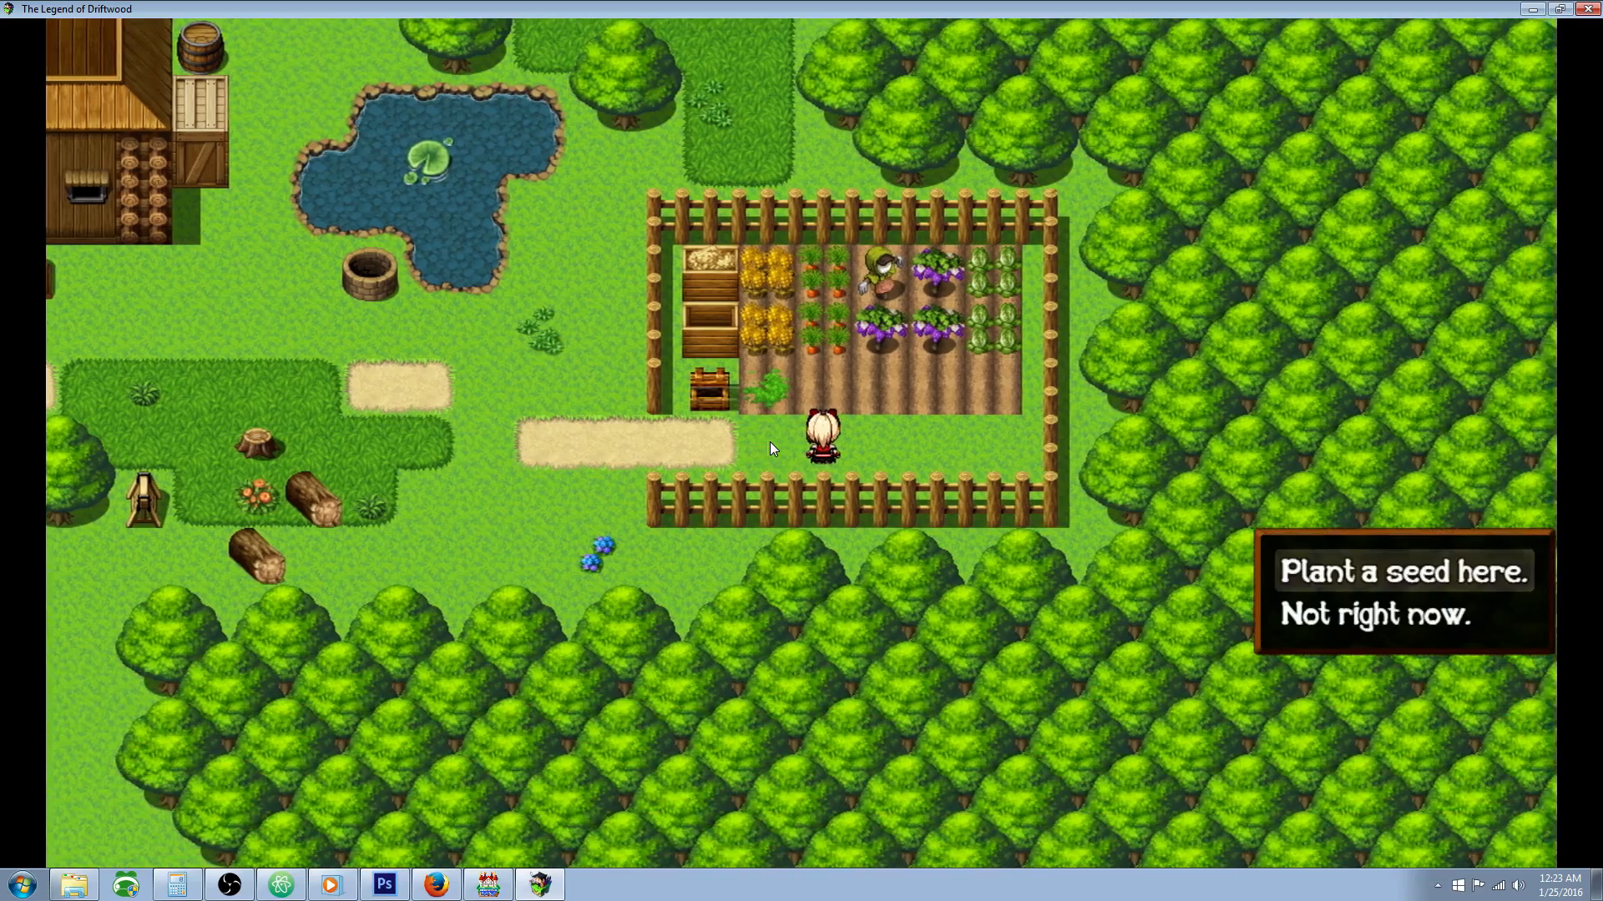
pyautogui.press('Down')
# Step: Plant the Mammoth Chives seed in the third soil plot
pyautogui.press('Return')
pyautogui.press('Return')
pyautogui.press('Right')
pyautogui.press('Up')
pyautogui.press('Return')
pyautogui.press('Return')
pyautogui.press('Down')
pyautogui.press('Down')
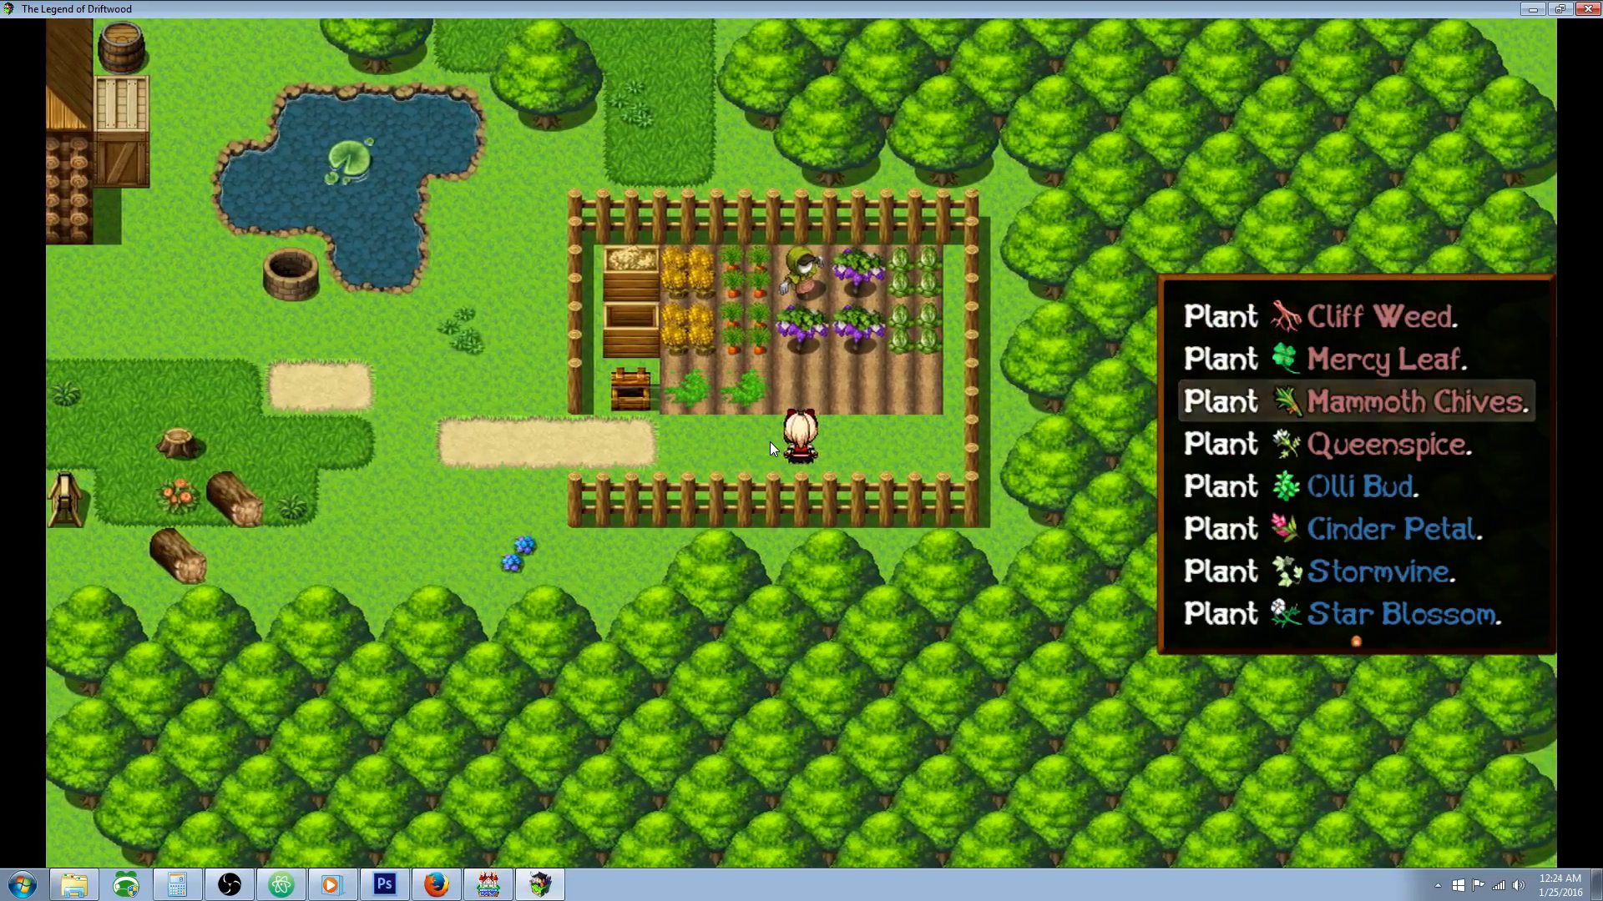
# Step: Plant the Queenspice seed in the fourth soil plot
pyautogui.press('Return')
pyautogui.press('Return')
pyautogui.press('Right')
pyautogui.press('Up')
pyautogui.press('Return')
pyautogui.press('Return')
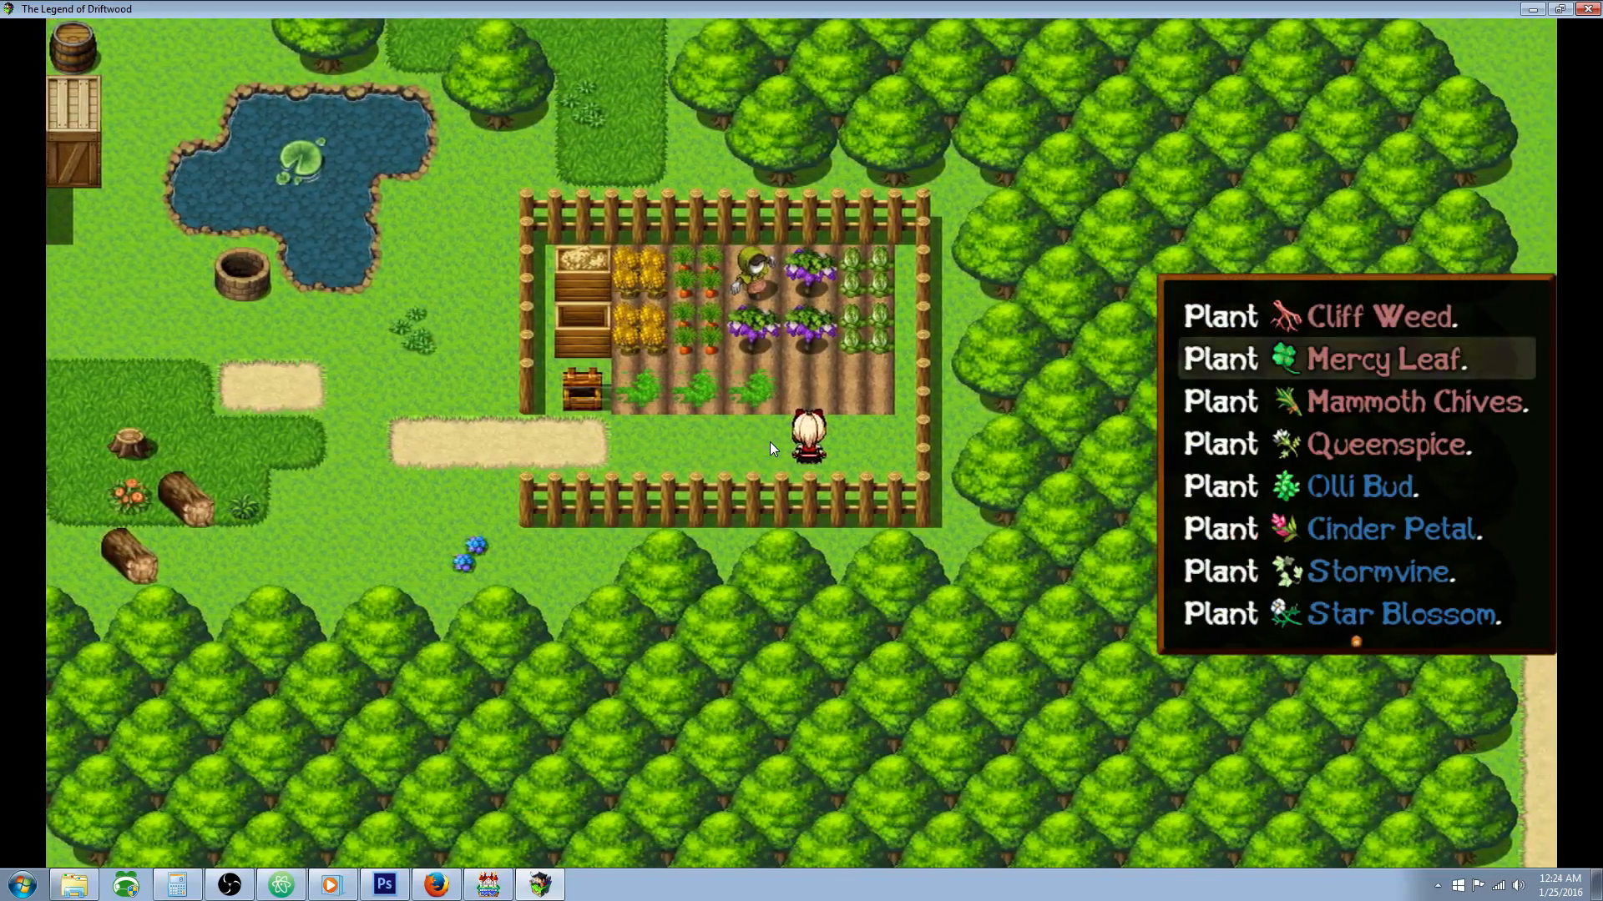
pyautogui.press('Down')
pyautogui.press('Down')
pyautogui.press('Return')
# Step: Plant another seed in the fifth soil plot, the one nearest the far fence
pyautogui.press('Return')
pyautogui.press('Right')
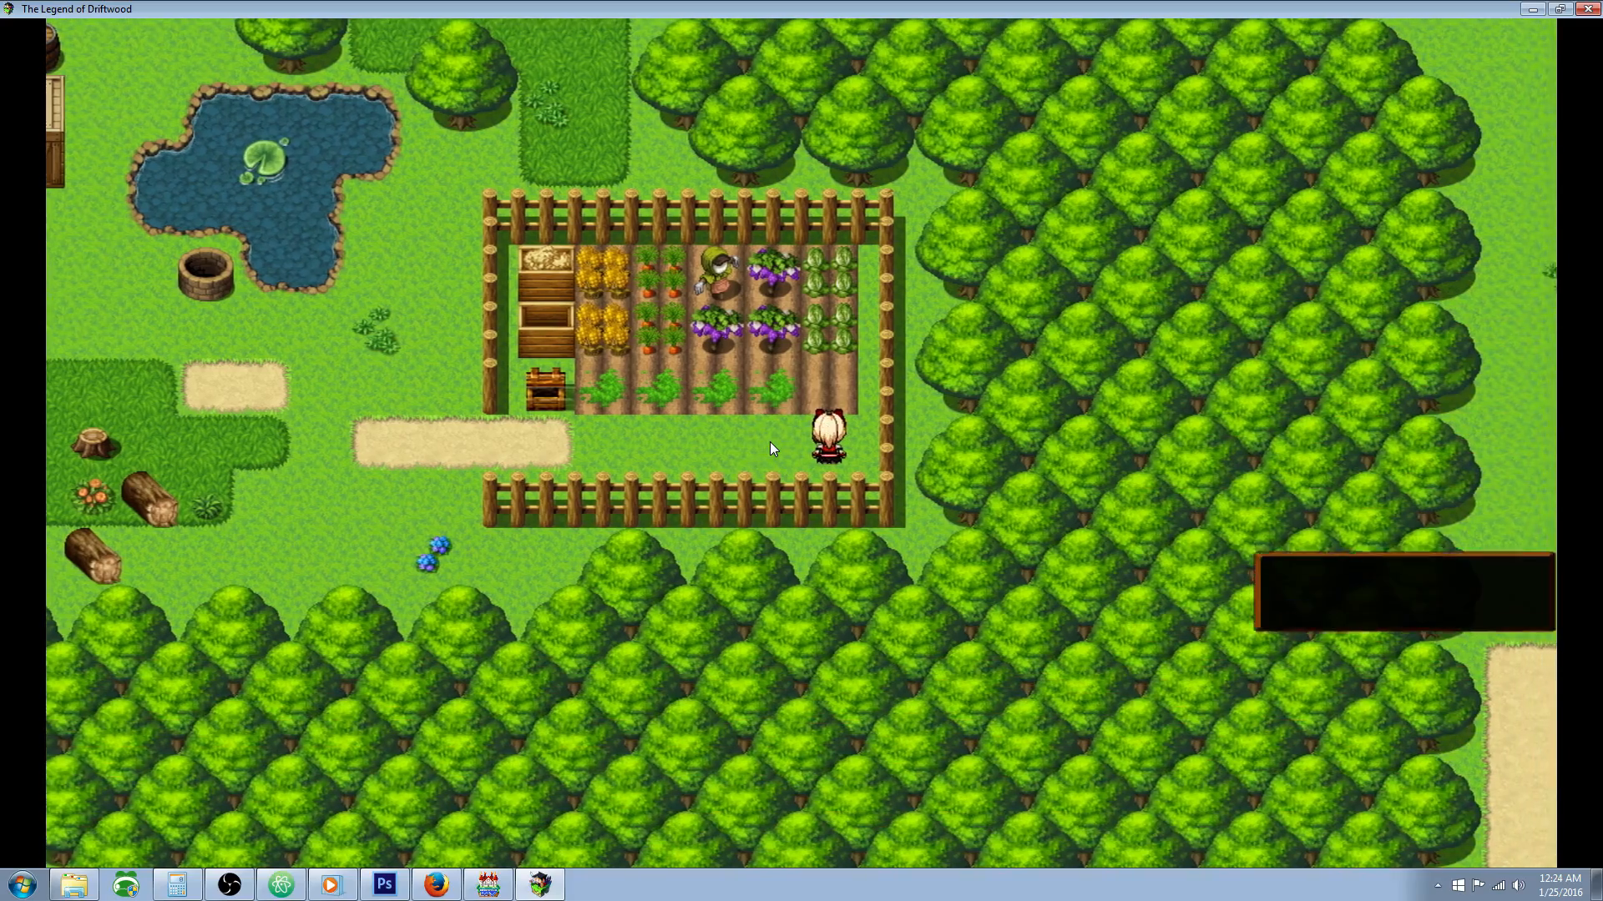
pyautogui.press('Up')
pyautogui.press('Return')
# Step: Go back to the first soil plot and recheck the Cliff Weed's growth progress
pyautogui.press('Return')
pyautogui.press('Down')
pyautogui.press('Down')
pyautogui.press('Down')
pyautogui.press('Return')
pyautogui.press('Return')
pyautogui.press('Left')
pyautogui.press('Left')
pyautogui.press('Up')
pyautogui.press('Return')
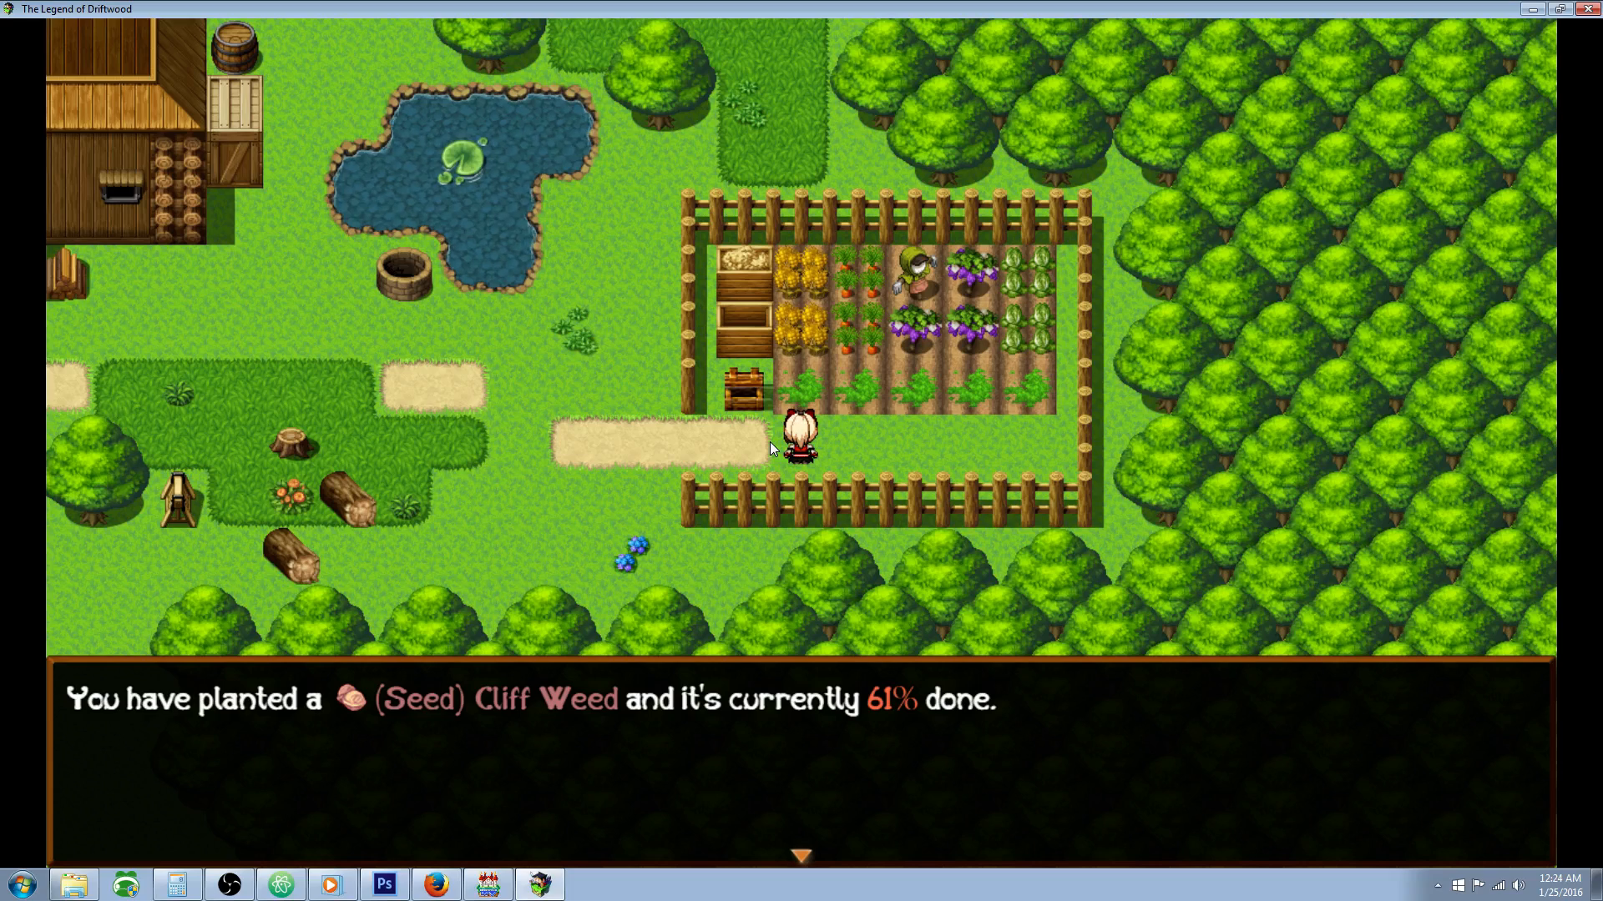
pyautogui.press('Return')
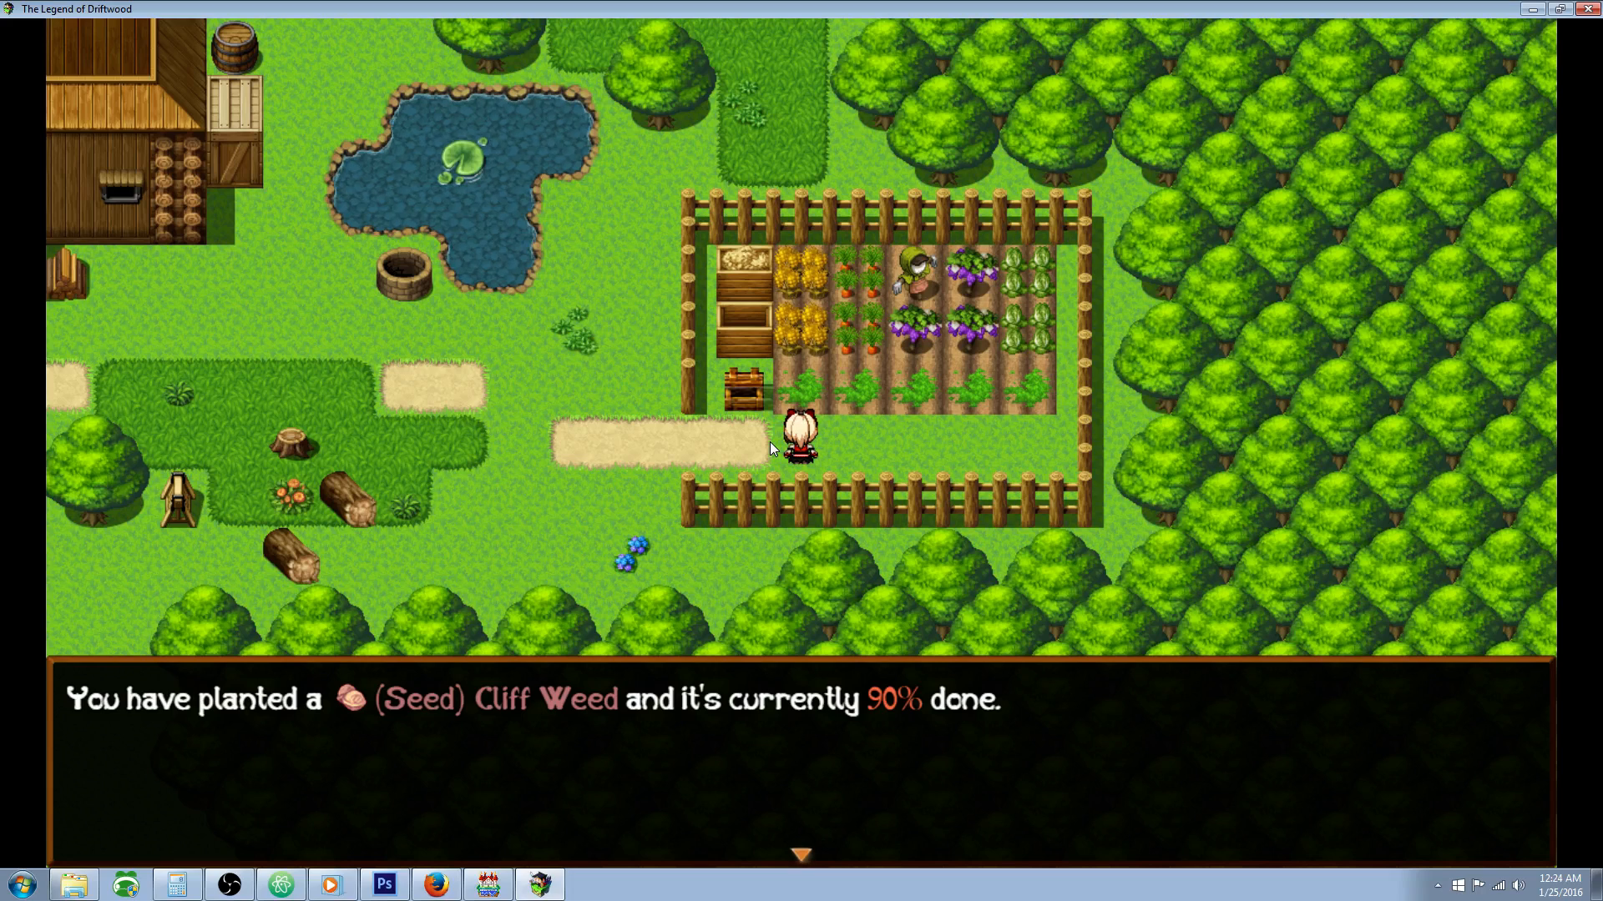
pyautogui.press('Return')
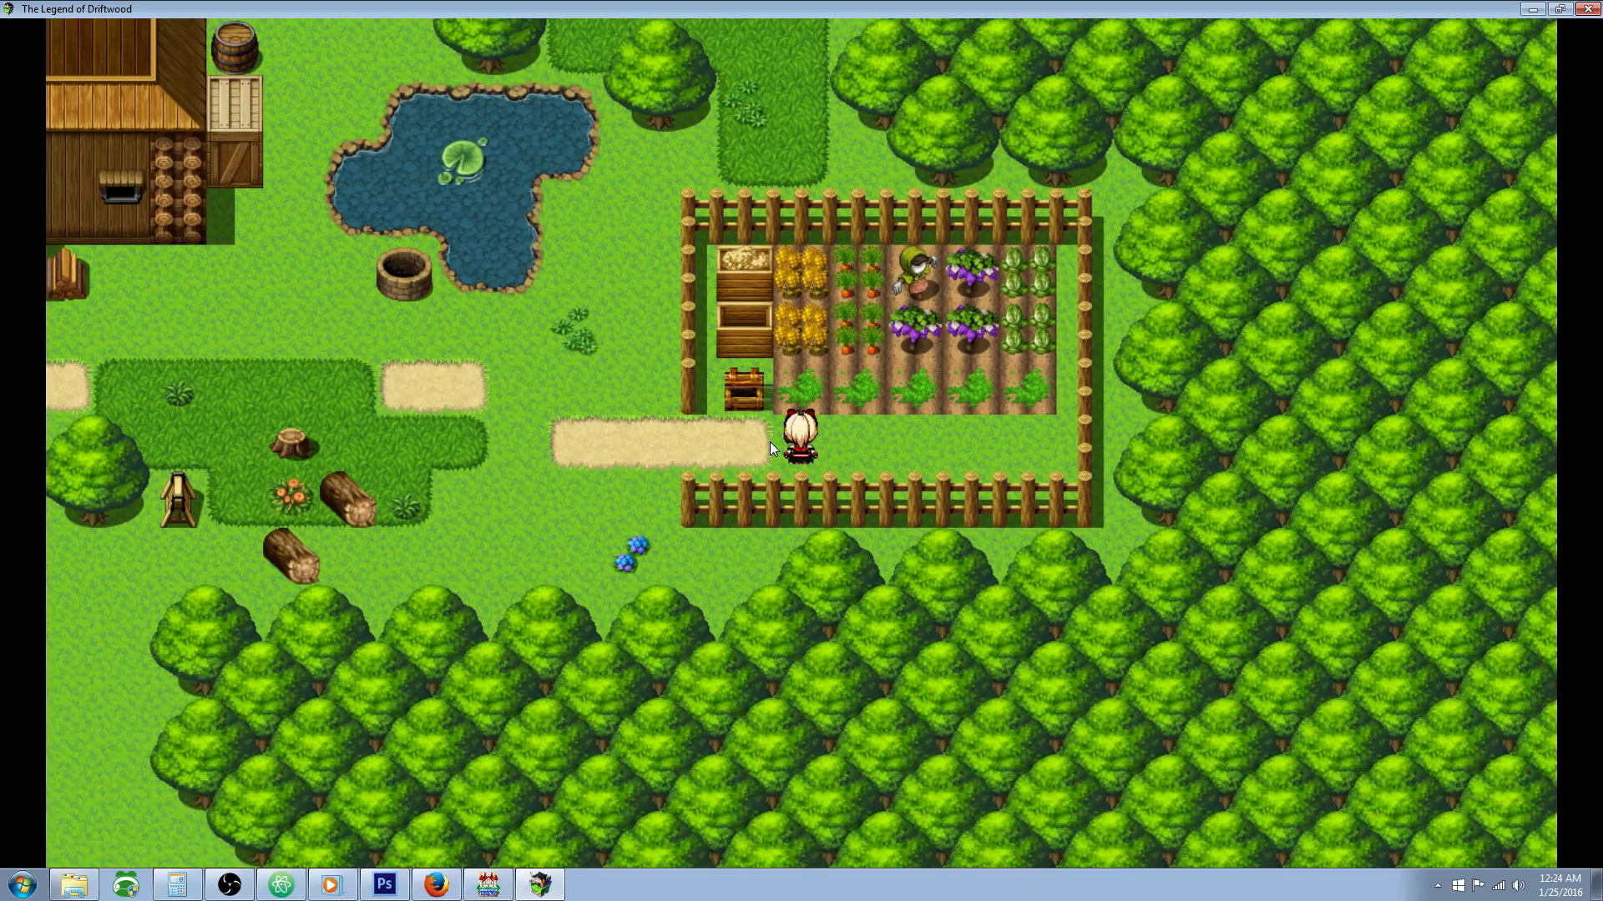
pyautogui.press('Escape')
pyautogui.press('Escape')
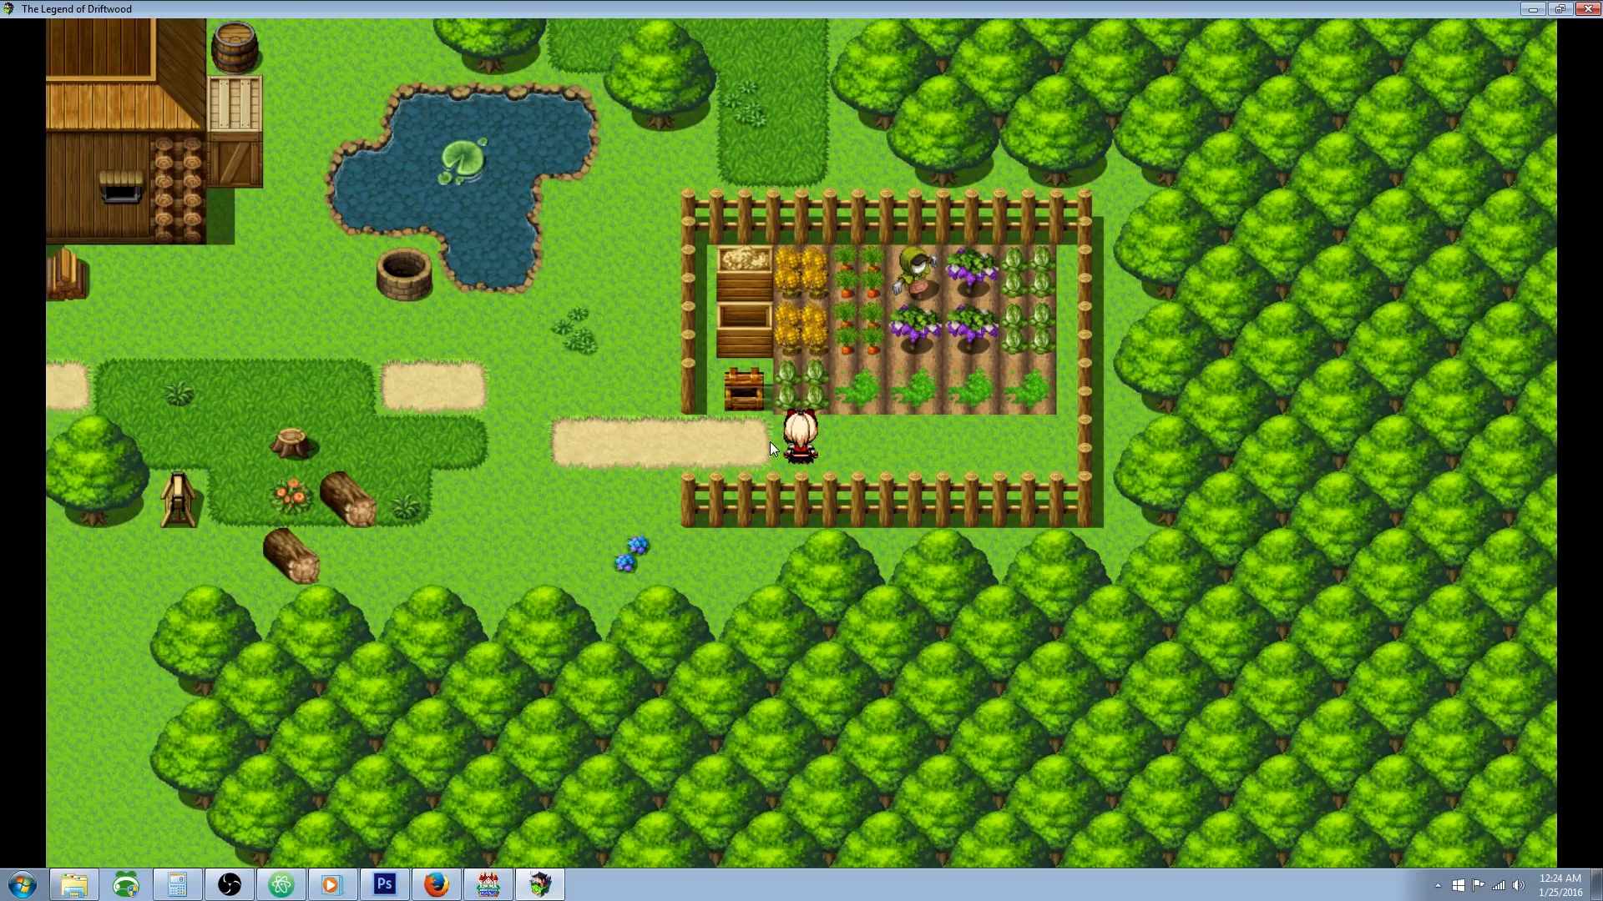
pyautogui.press('Escape')
pyautogui.press('Down')
pyautogui.press('Down')
pyautogui.press('Down')
pyautogui.press('Down')
pyautogui.press('Down')
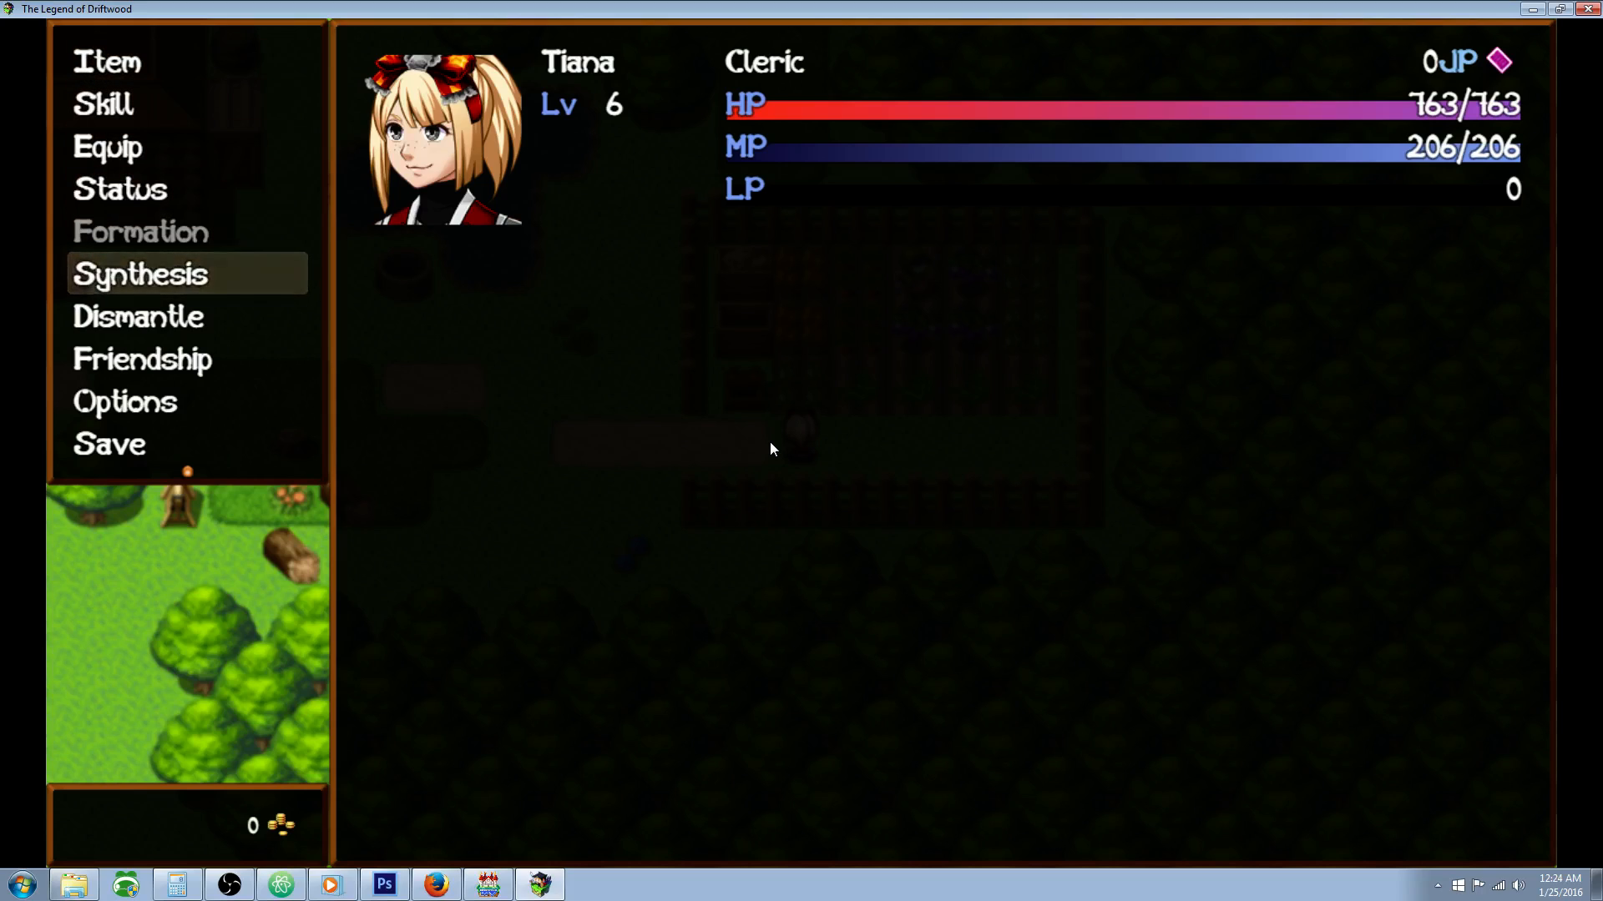
pyautogui.press('Up')
pyautogui.press('Up')
pyautogui.press('Up')
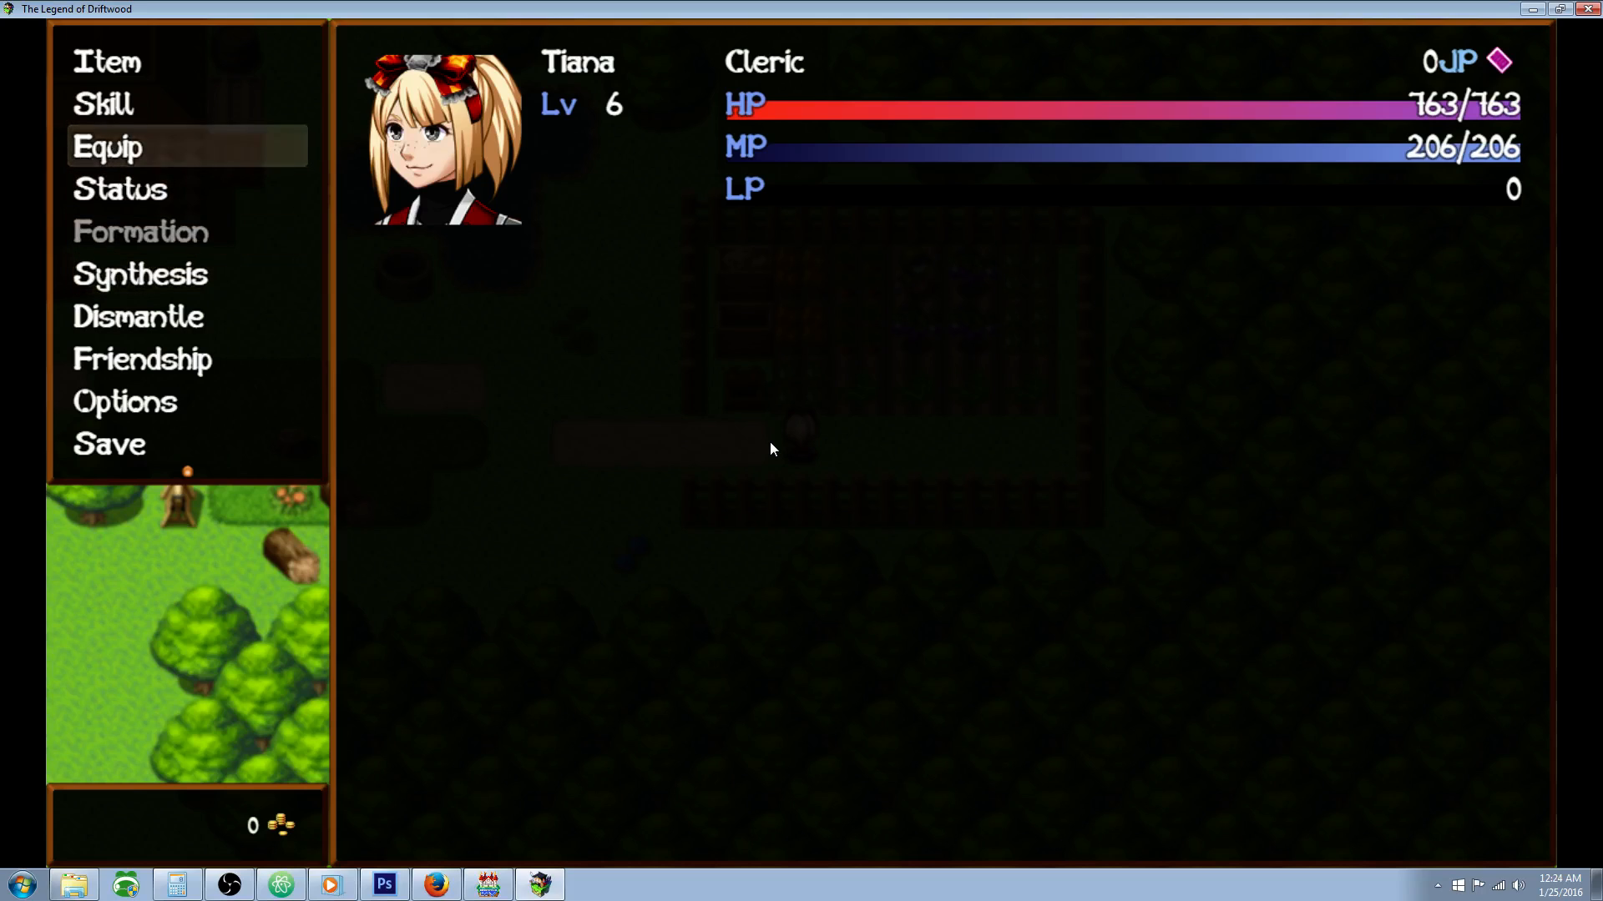
pyautogui.press('Escape')
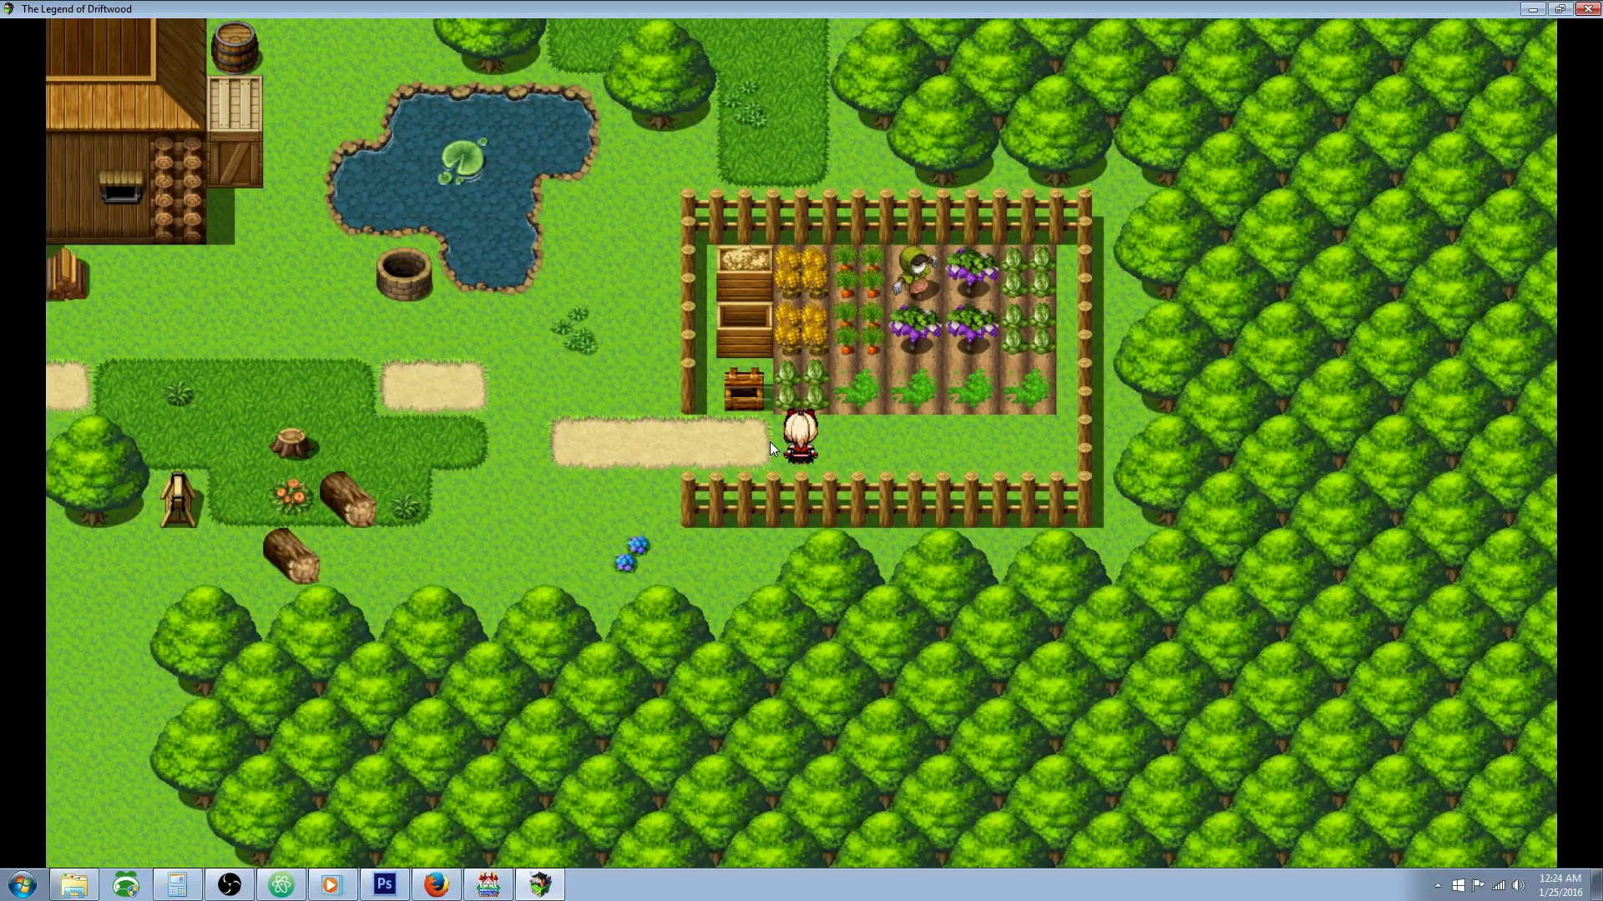
pyautogui.press('Escape')
pyautogui.press('Down')
pyautogui.press('Down')
pyautogui.press('Down')
pyautogui.press('Down')
pyautogui.press('Down')
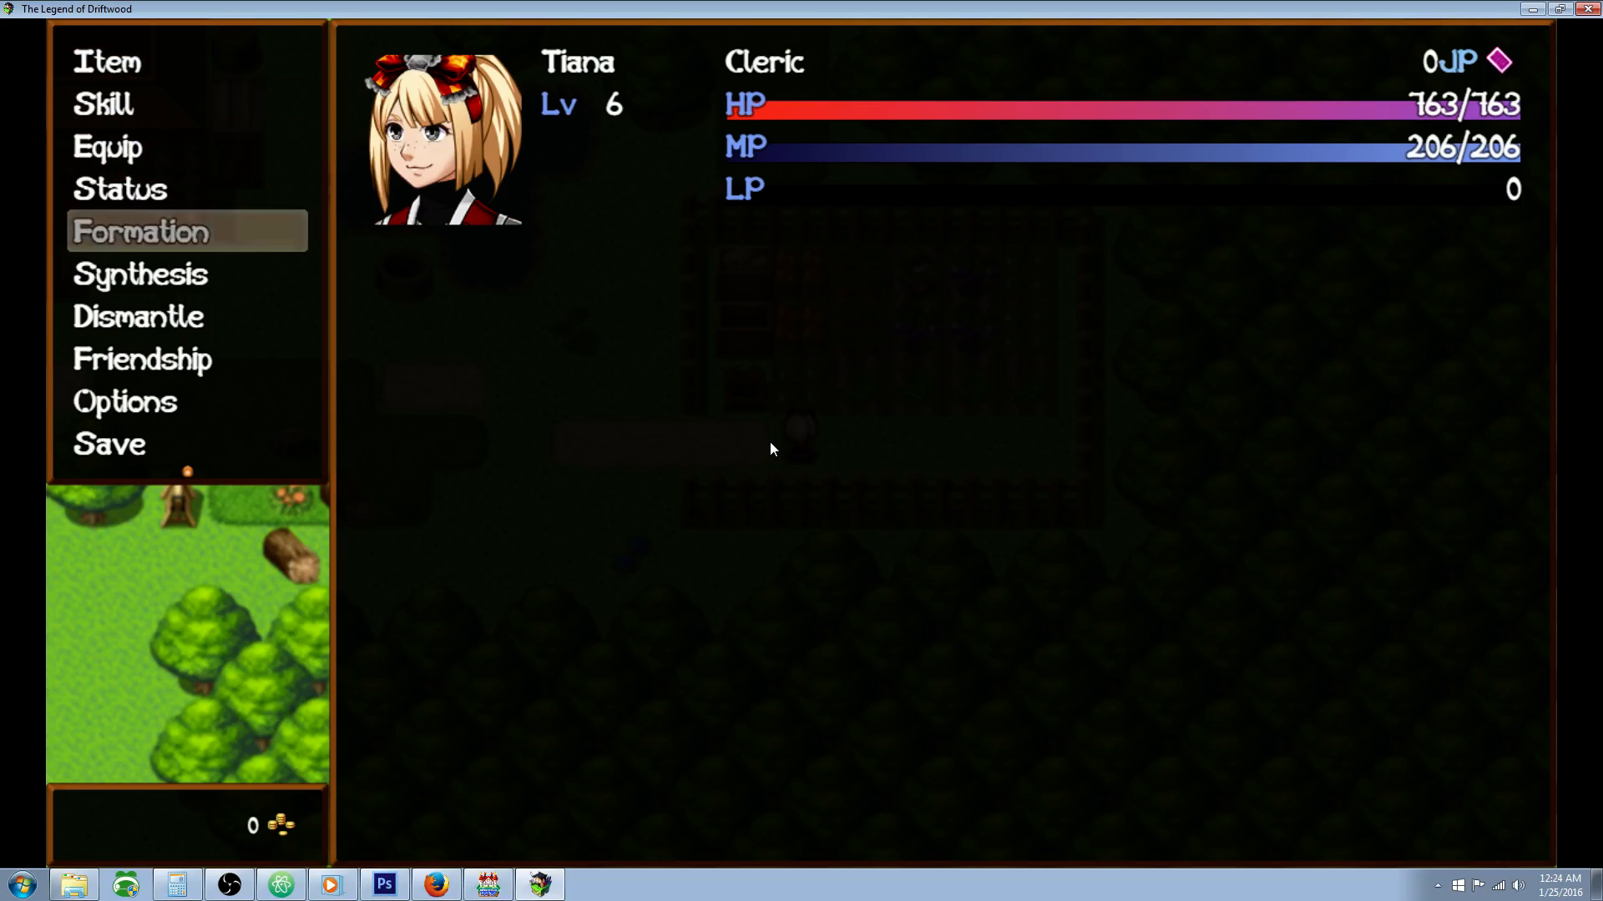
pyautogui.press('Escape')
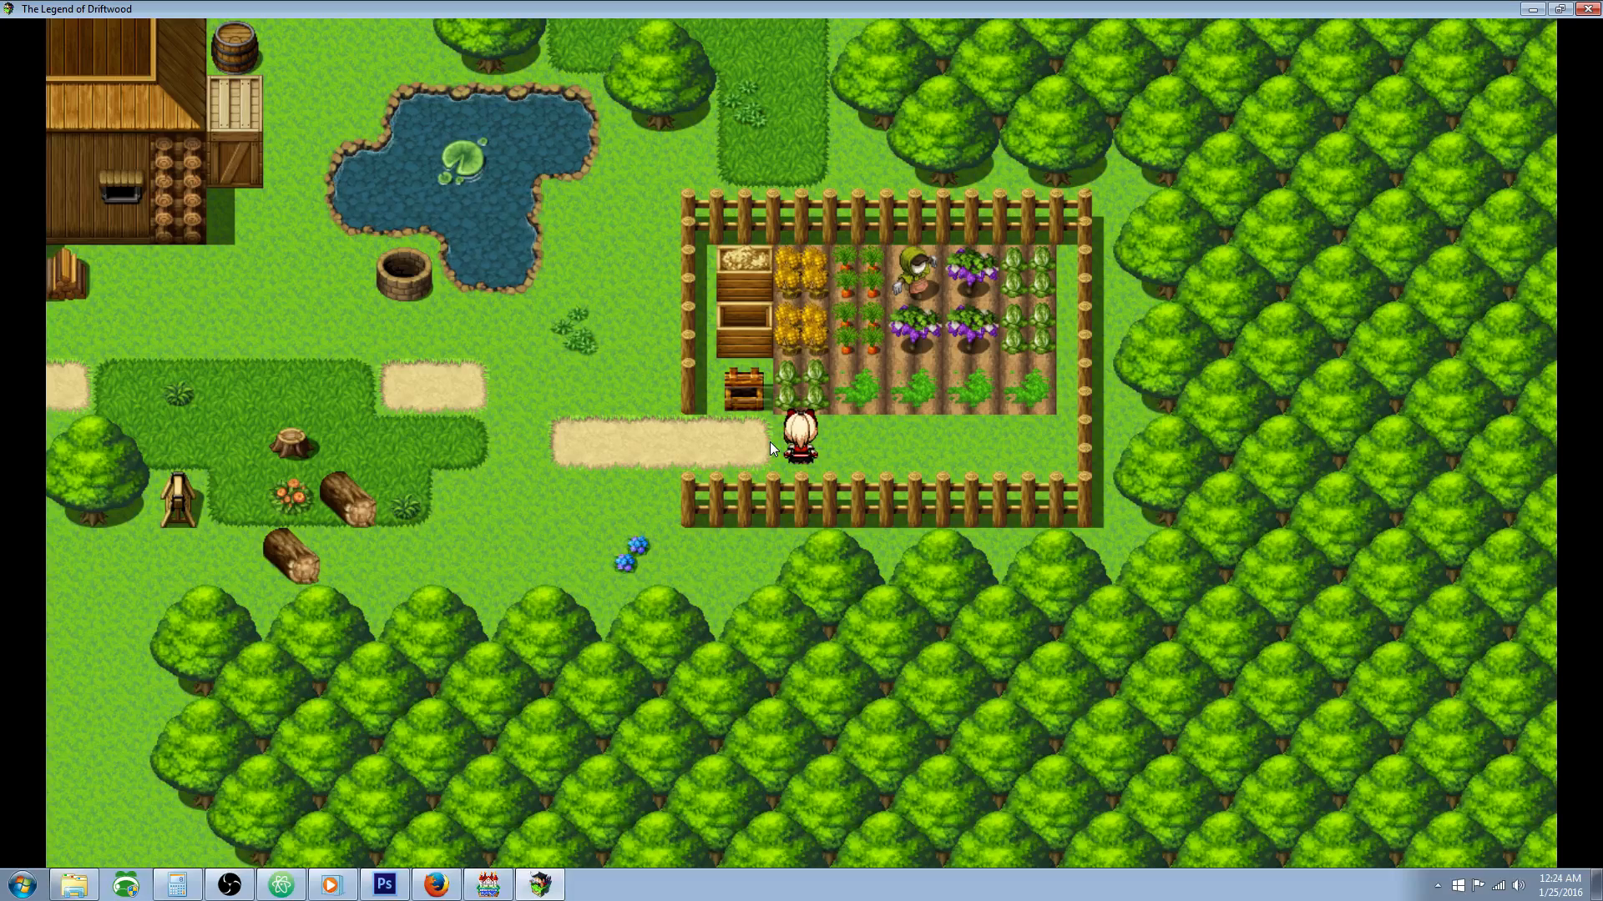
# Step: Harvest the fully grown Cliff Weed from the first soil plot and the mature plant from the fifth plot
pyautogui.press('Right')
pyautogui.press('Left')
pyautogui.press('Up')
pyautogui.press('Return')
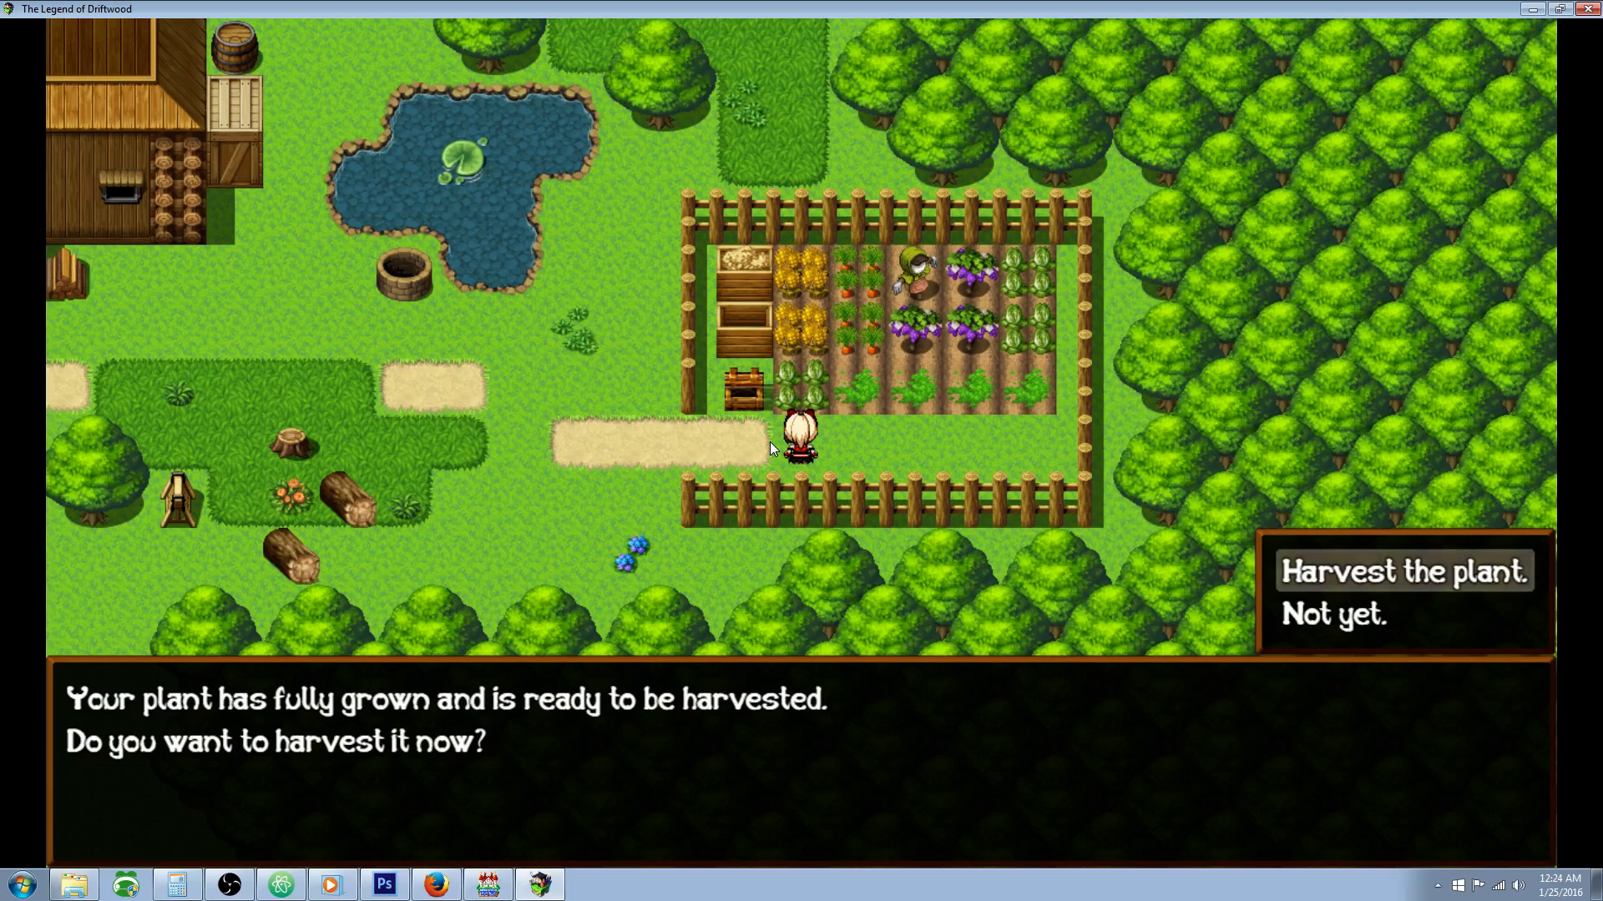
pyautogui.press('Return')
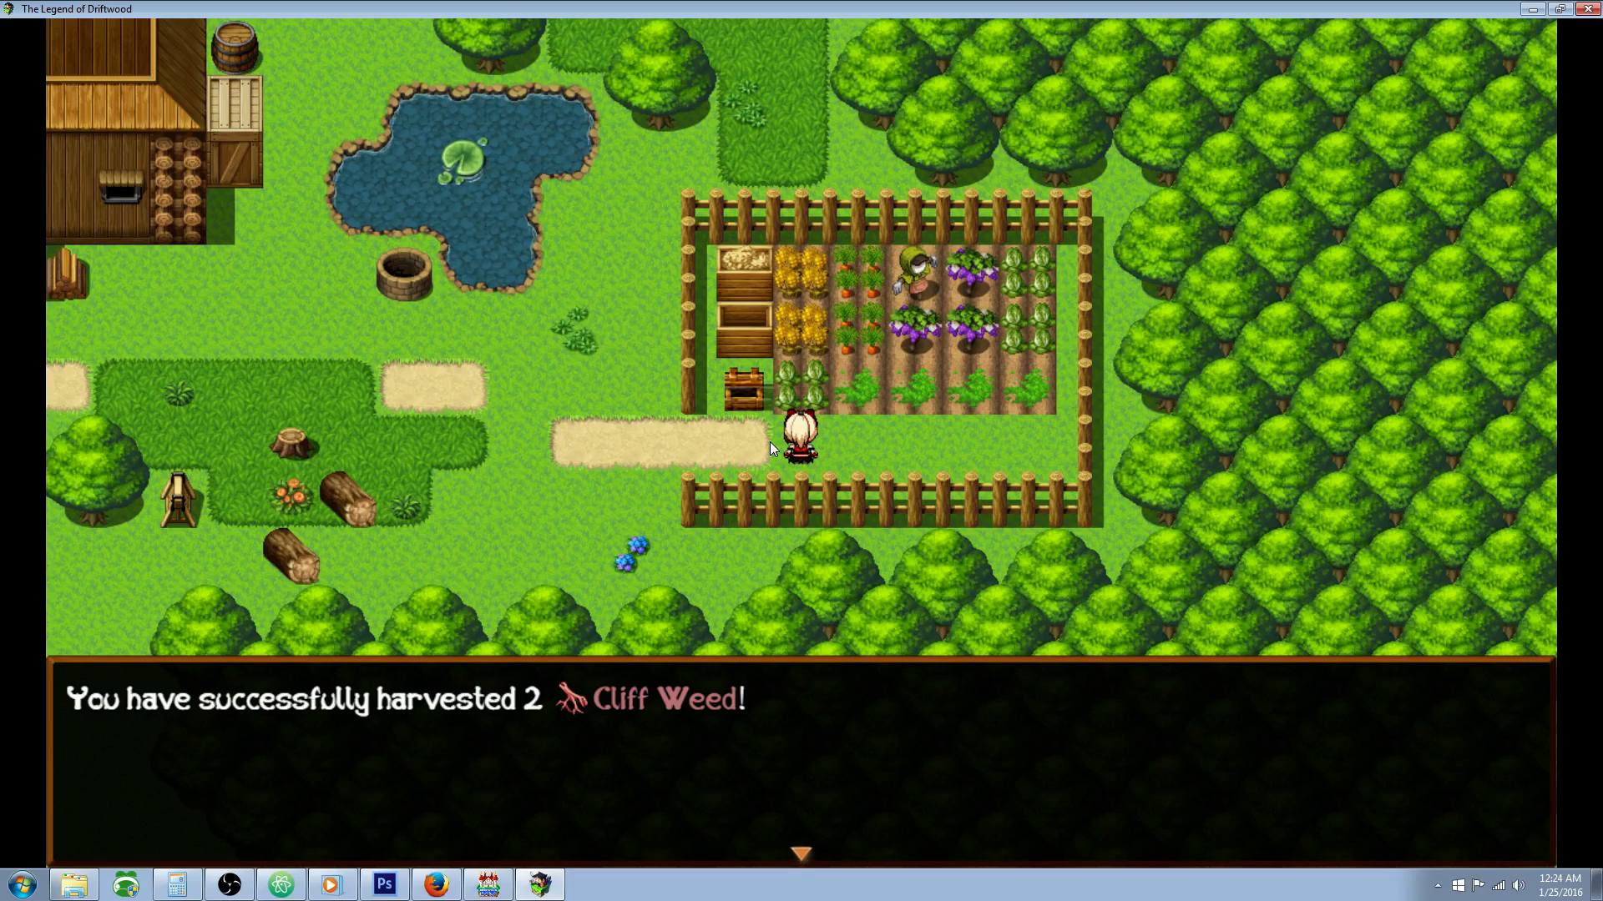
pyautogui.press('Return')
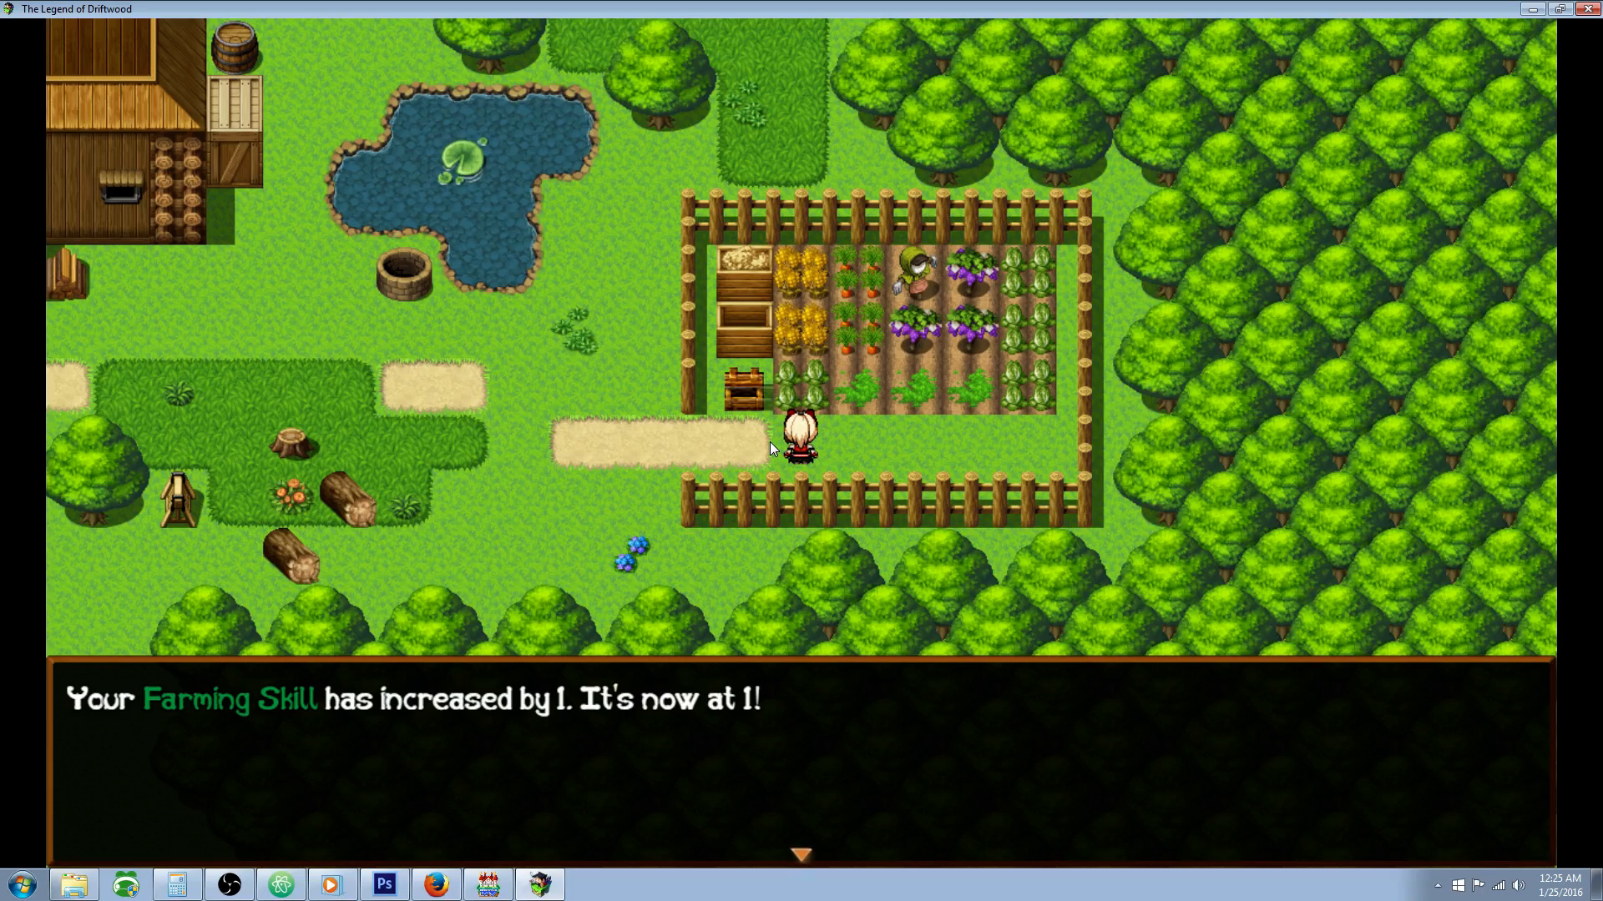
pyautogui.press('Return')
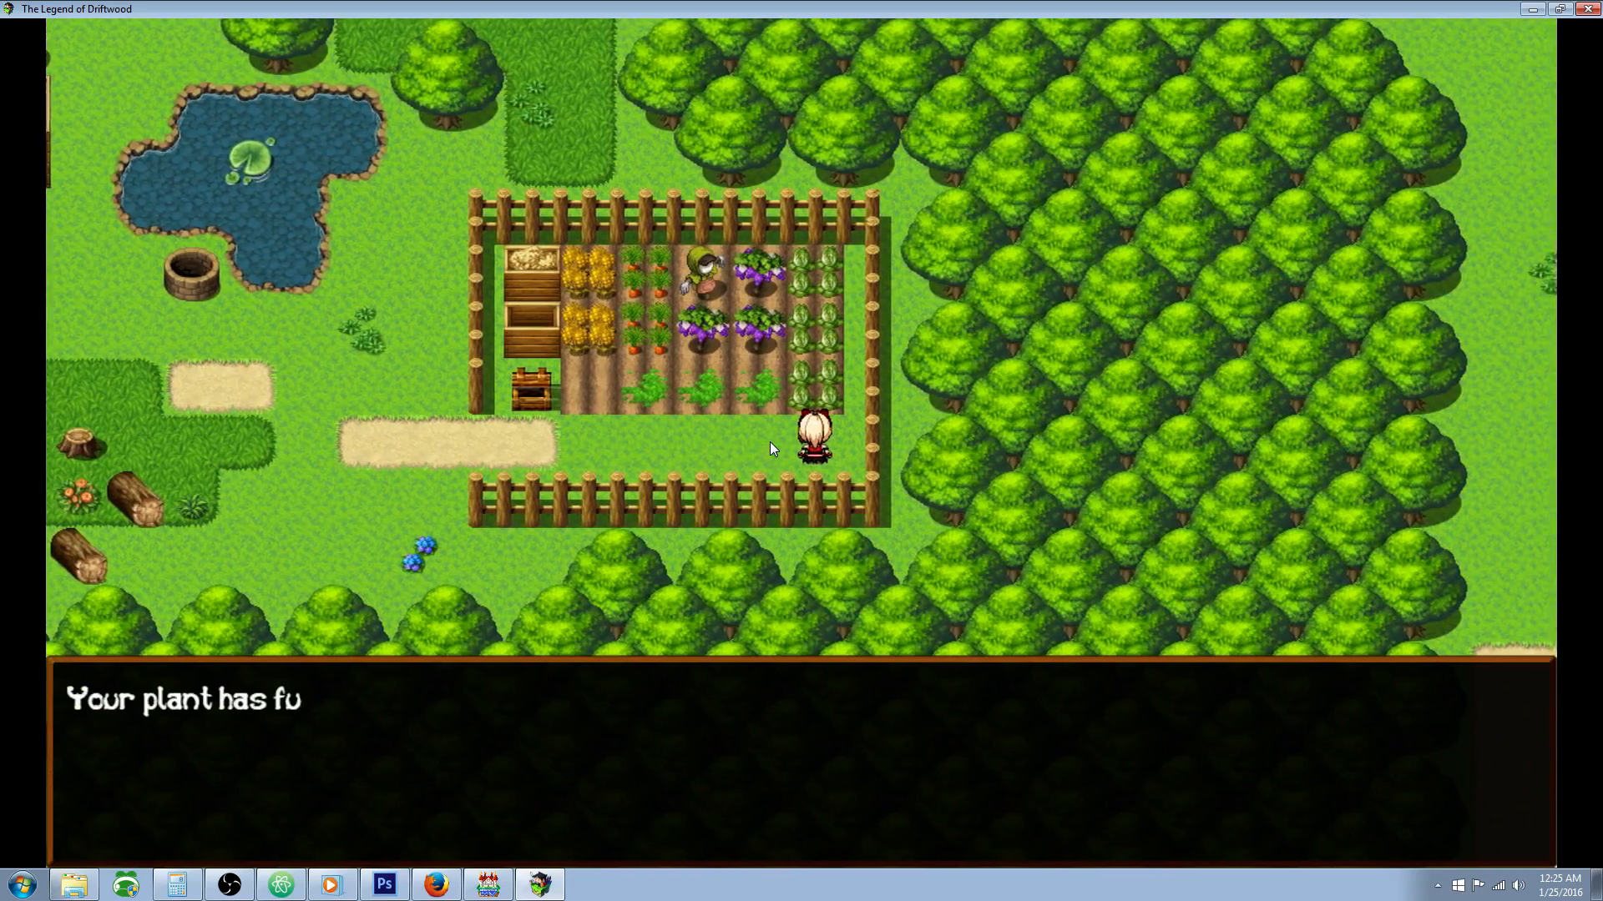
pyautogui.press('Return')
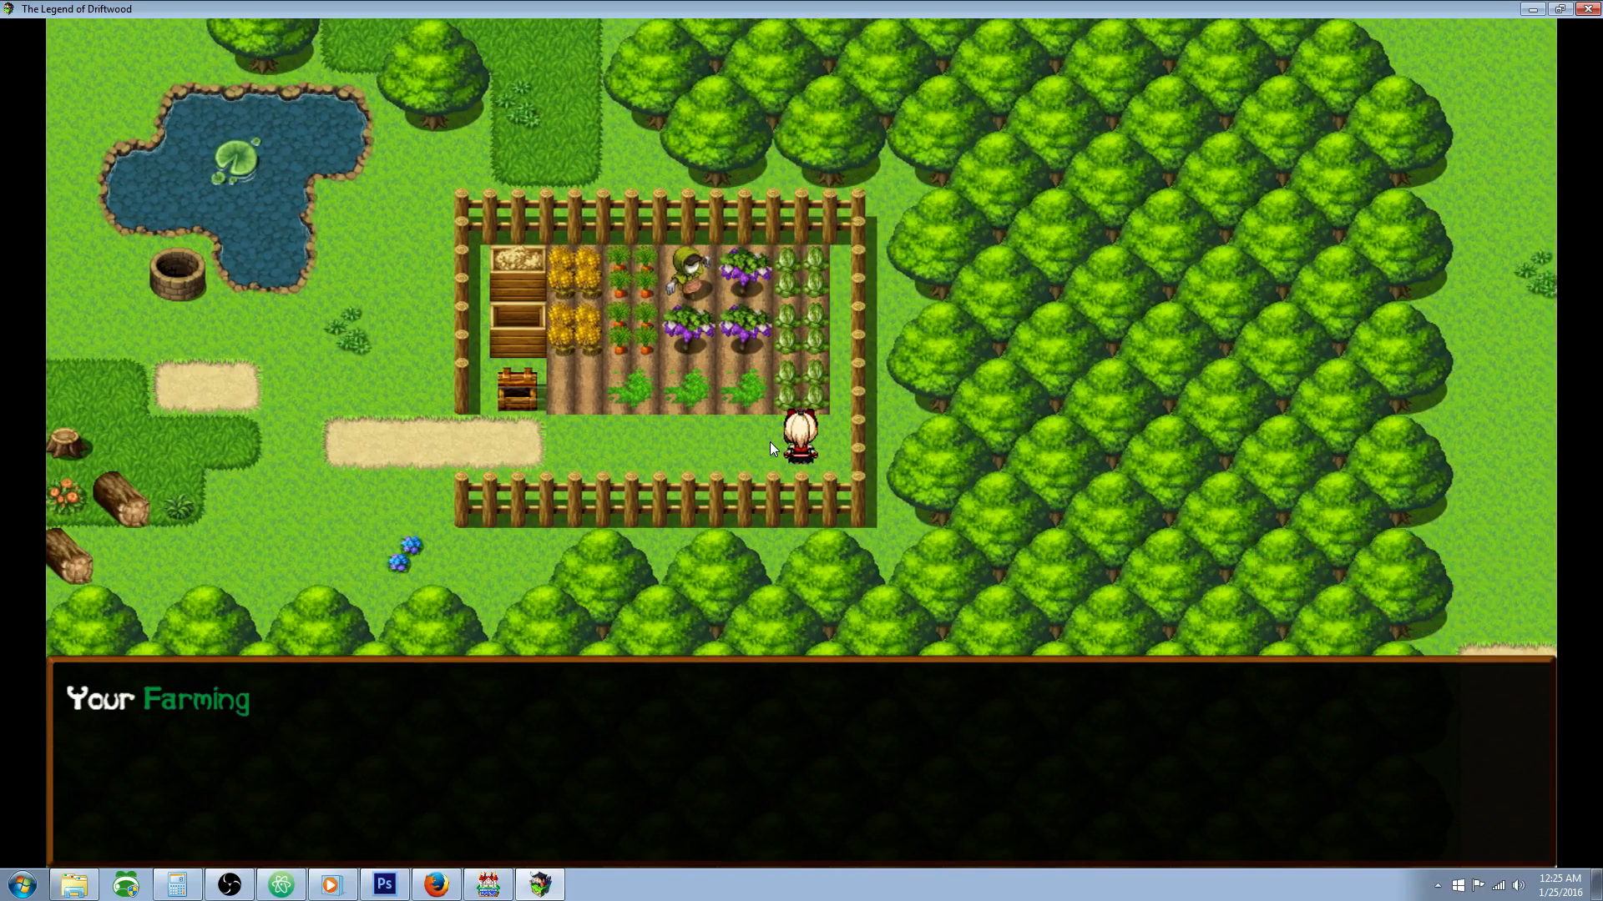
pyautogui.press('Return')
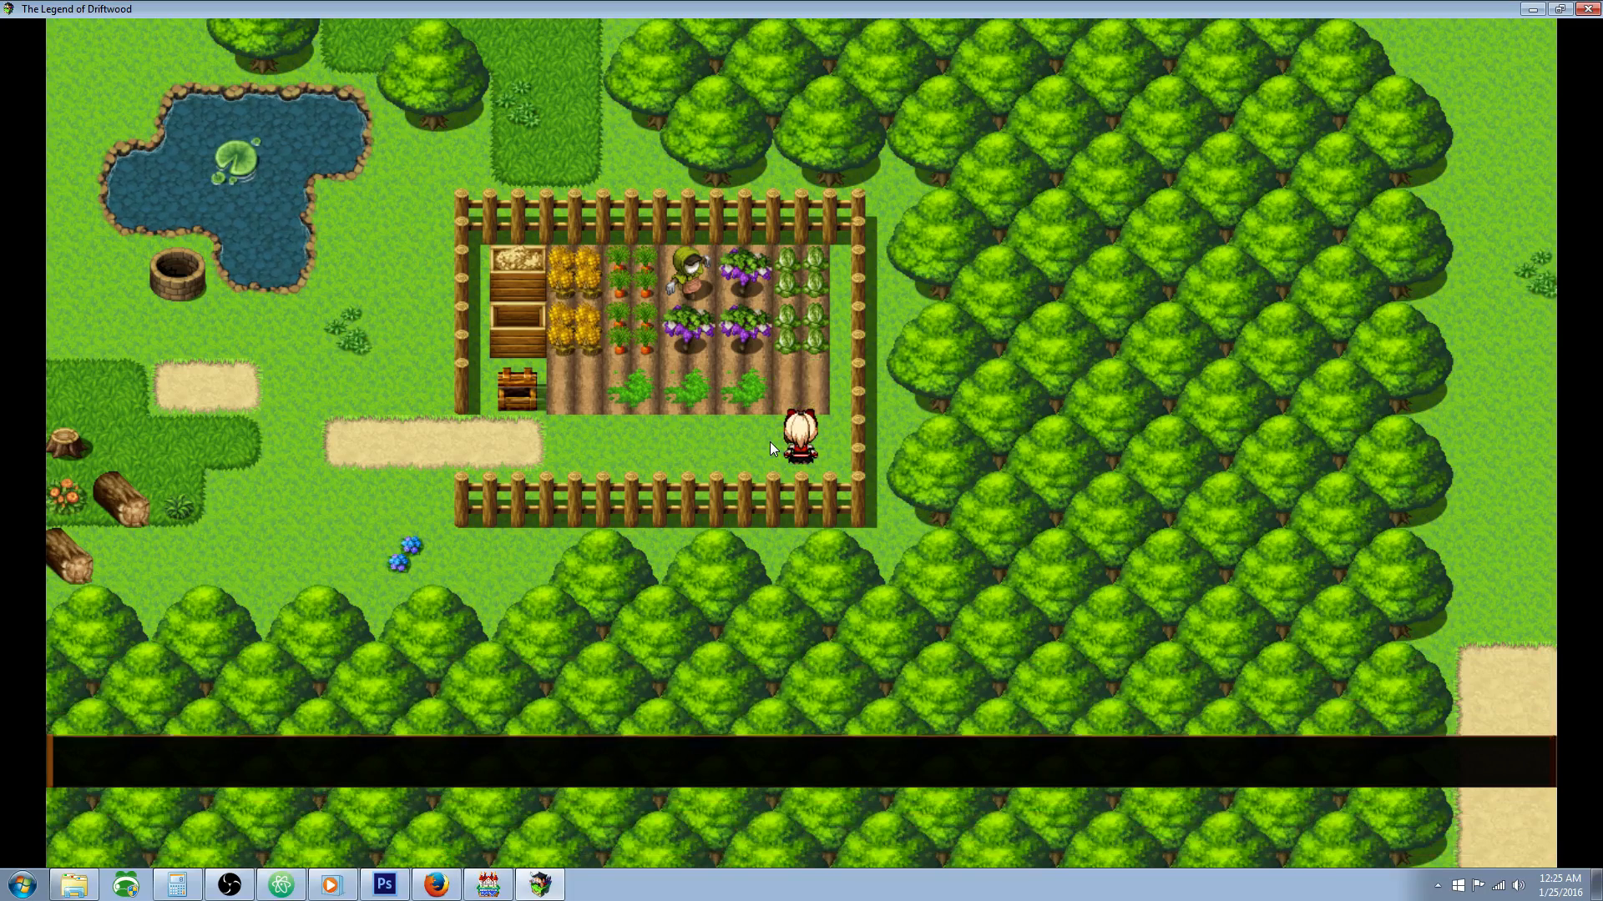
# Step: Return to the empty first soil plot and plant a Cinder Petal seed there
pyautogui.press('Left')
pyautogui.press('Up')
pyautogui.press('Return')
pyautogui.press('Return')
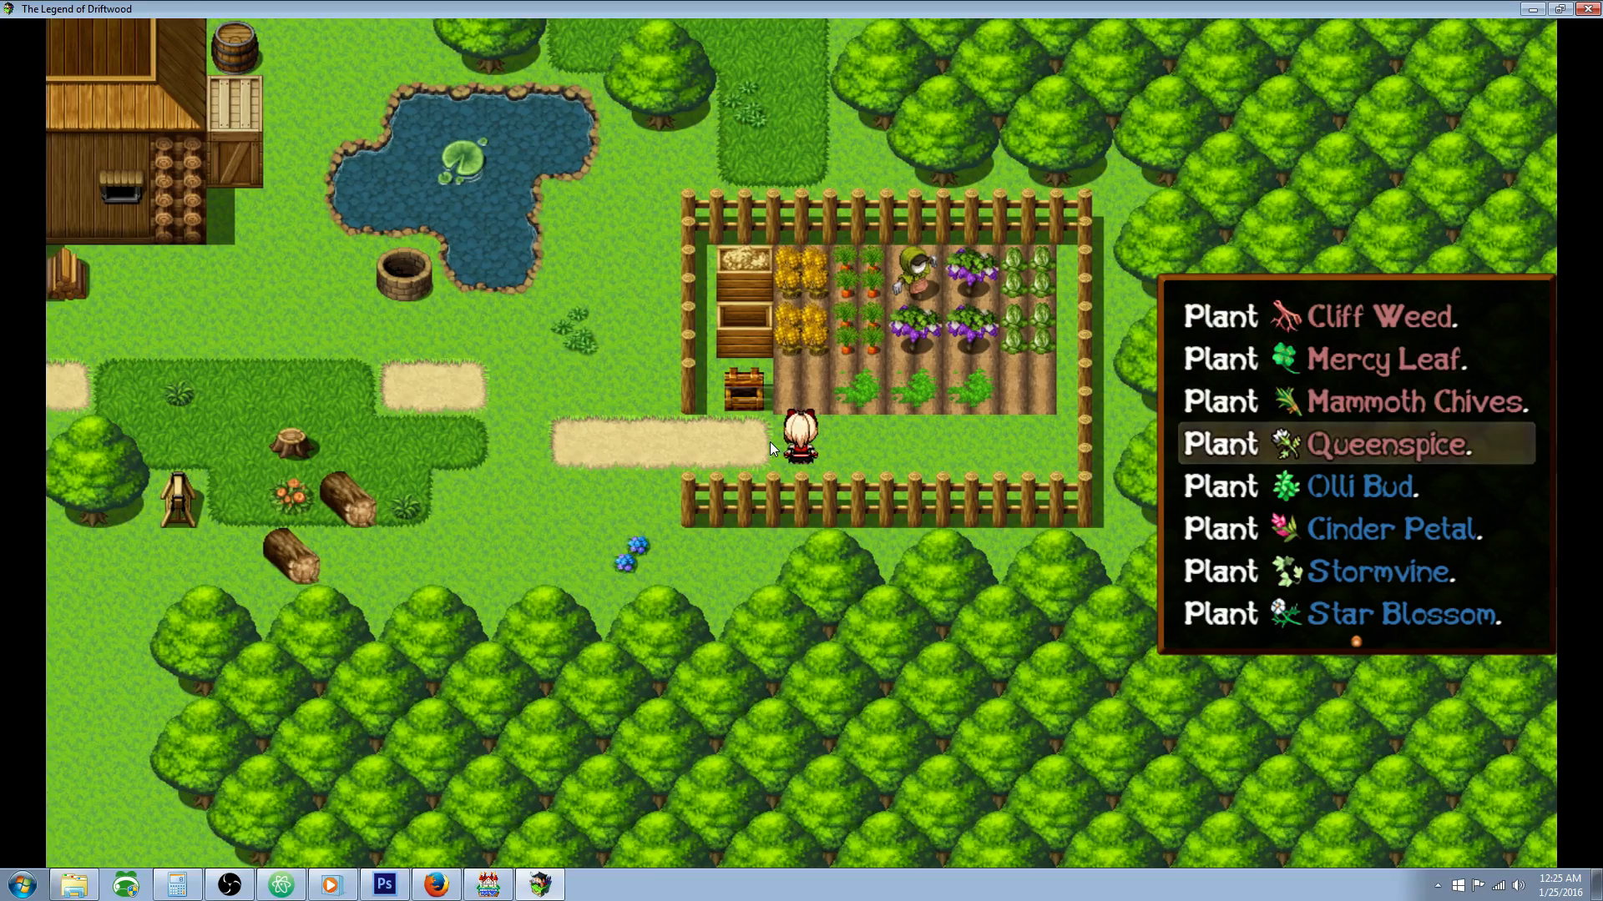
pyautogui.press('Return')
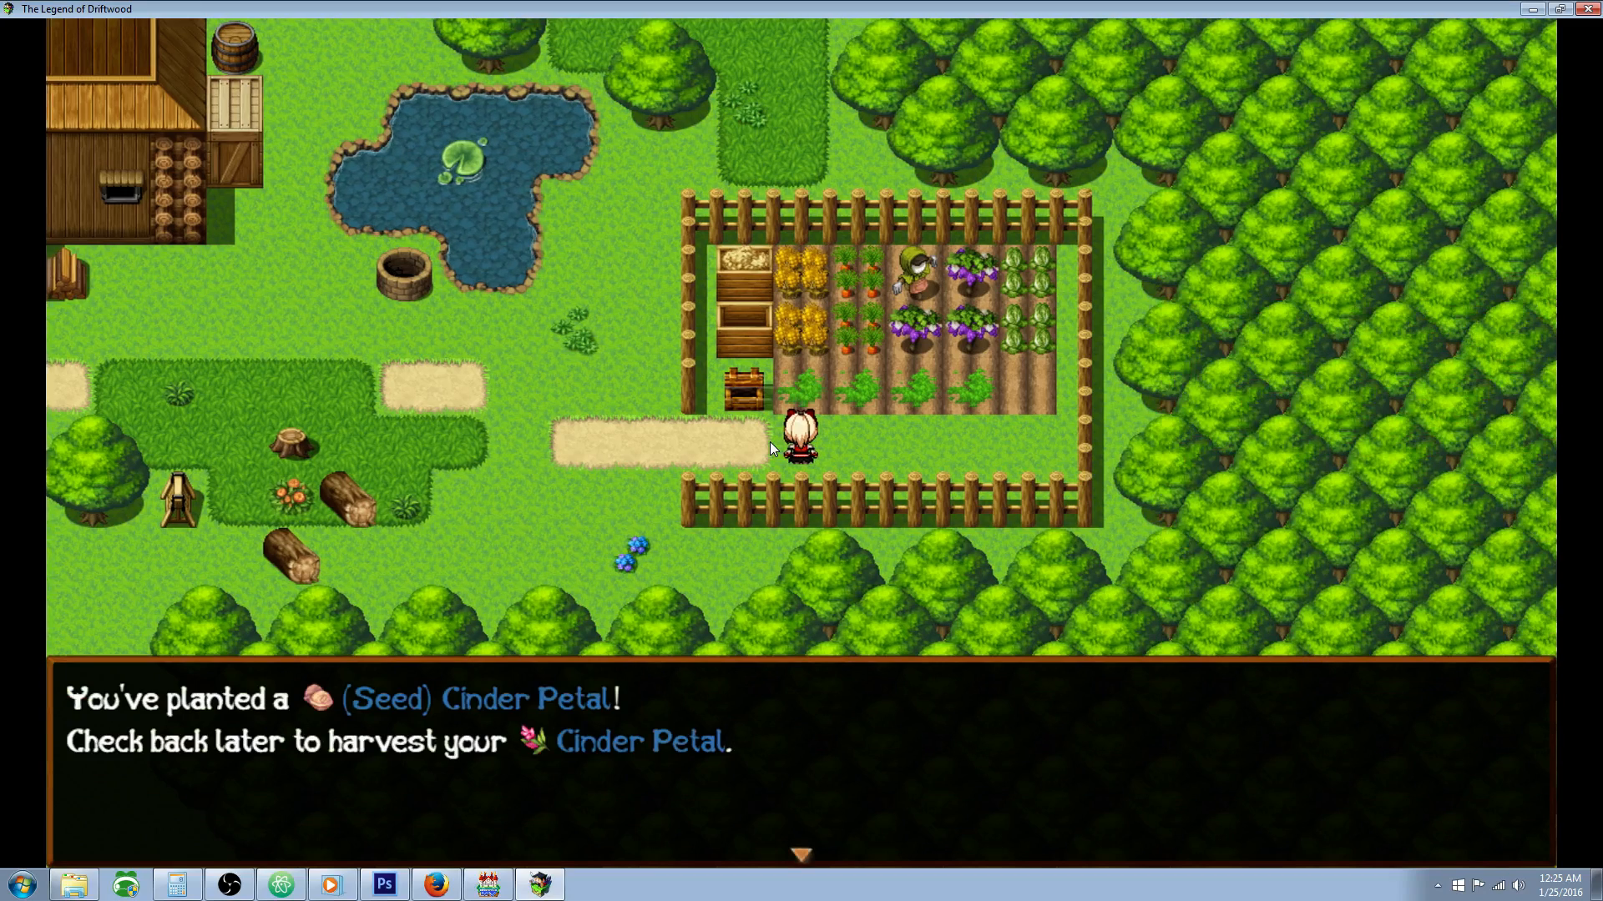
pyautogui.press('Return')
# Step: Check the growth progress of the plants in the second, third and fourth soil plots
pyautogui.press('Right')
pyautogui.press('Up')
pyautogui.press('Return')
pyautogui.press('Return')
pyautogui.press('Right')
pyautogui.press('Up')
pyautogui.press('Return')
pyautogui.press('Return')
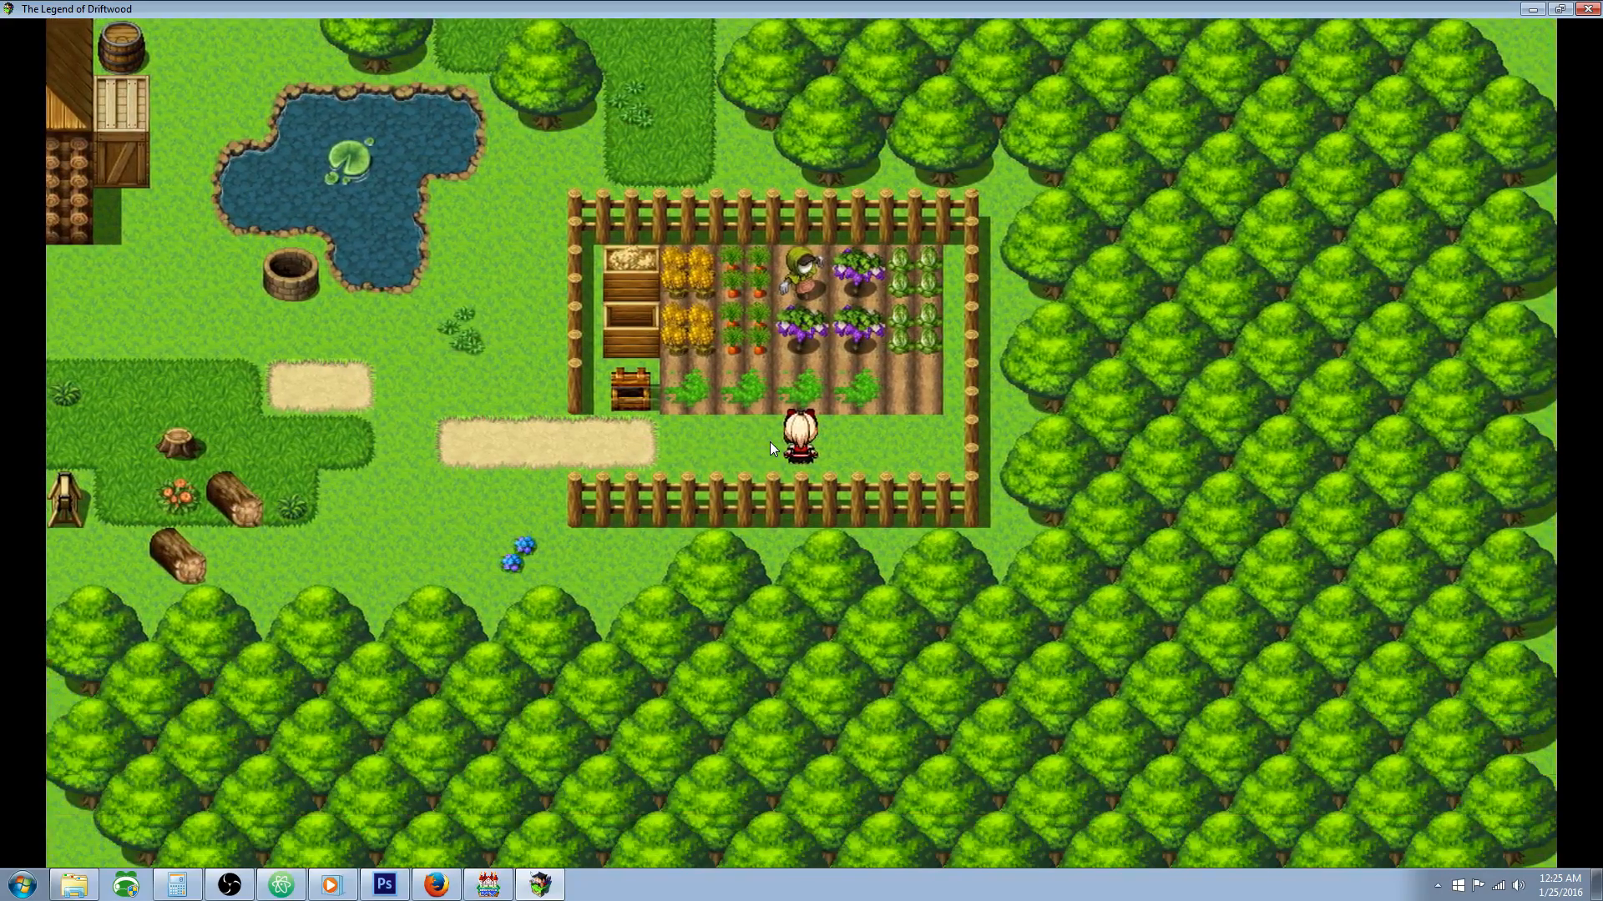
pyautogui.press('Right')
pyautogui.press('Up')
# Step: Plant a new seed in the emptied fifth soil plot, nearest the far fence
pyautogui.press('Return')
pyautogui.press('Return')
pyautogui.press('Right')
pyautogui.press('Up')
# Step: Go back to the first soil plot and check the Cinder Petal's growth progress twice
pyautogui.press('Return')
pyautogui.press('Down')
pyautogui.press('Down')
pyautogui.press('Down')
pyautogui.press('Down')
pyautogui.press('Down')
pyautogui.press('Down')
pyautogui.press('Return')
pyautogui.press('Return')
pyautogui.press('Left')
pyautogui.press('Left')
pyautogui.press('Left')
pyautogui.press('Left')
pyautogui.press('Up')
pyautogui.press('Return')
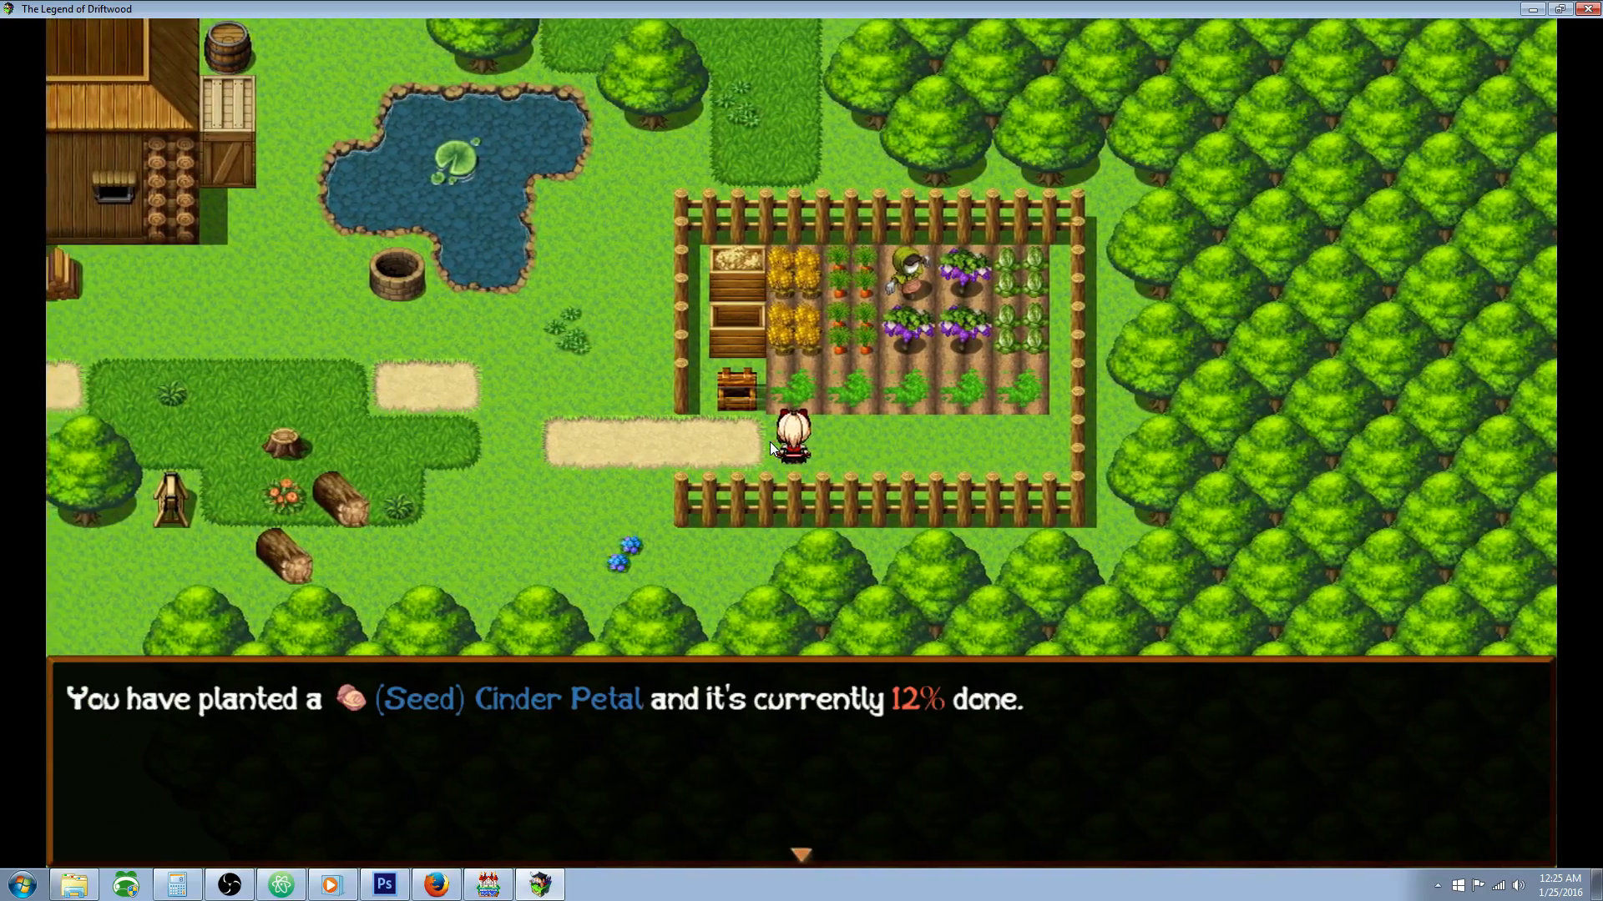
pyautogui.press('Return')
pyautogui.press('Down')
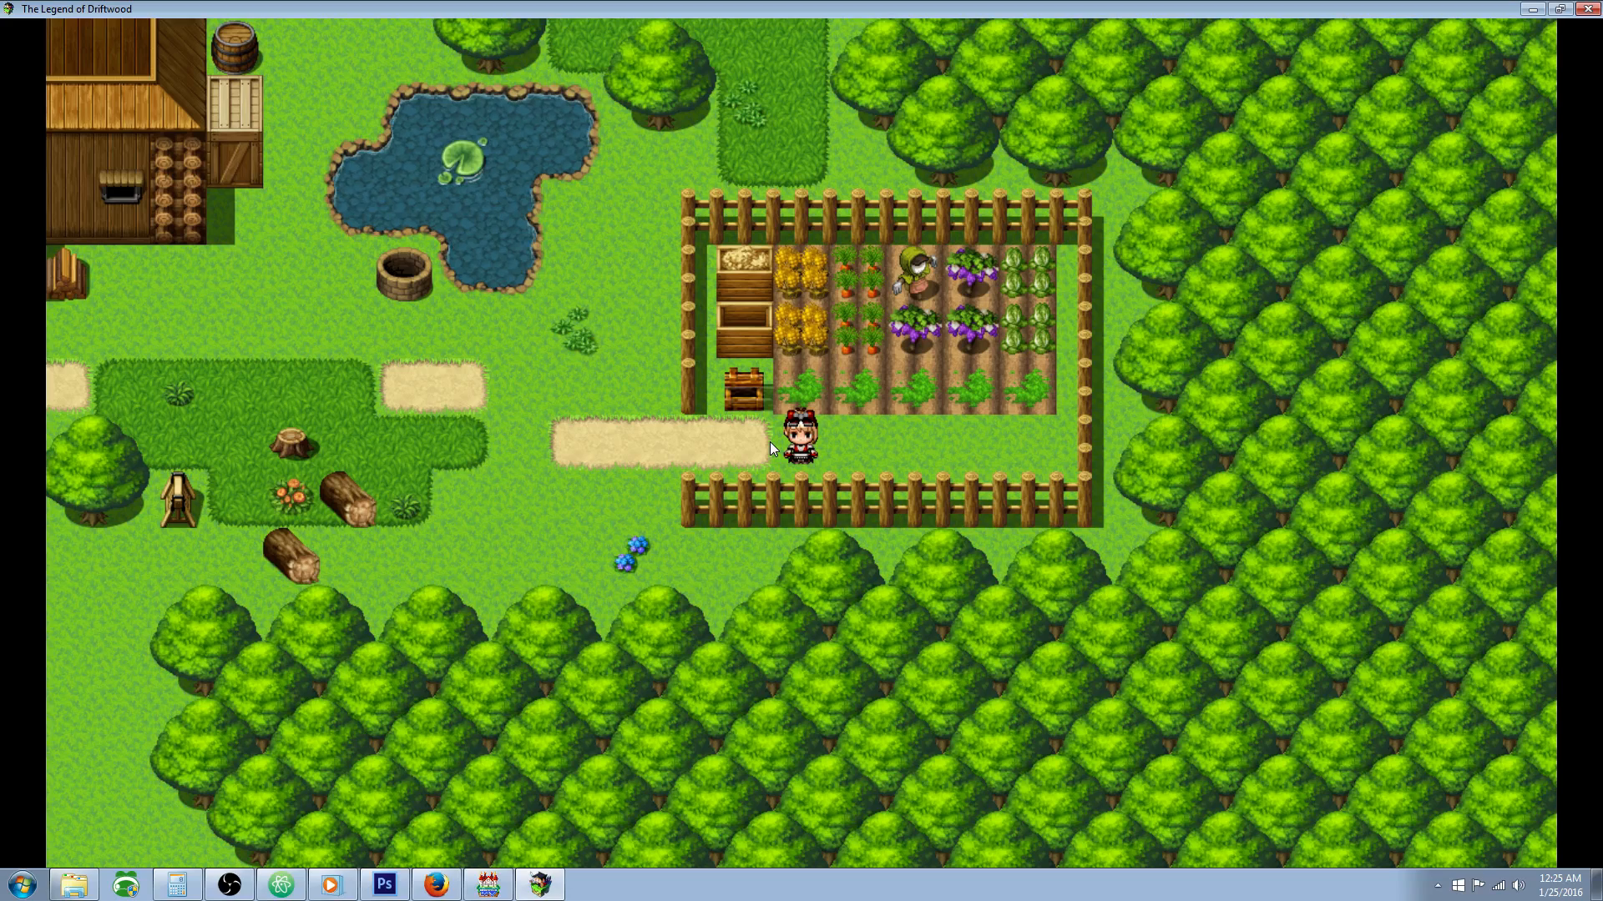
pyautogui.press('Up')
pyautogui.press('Return')
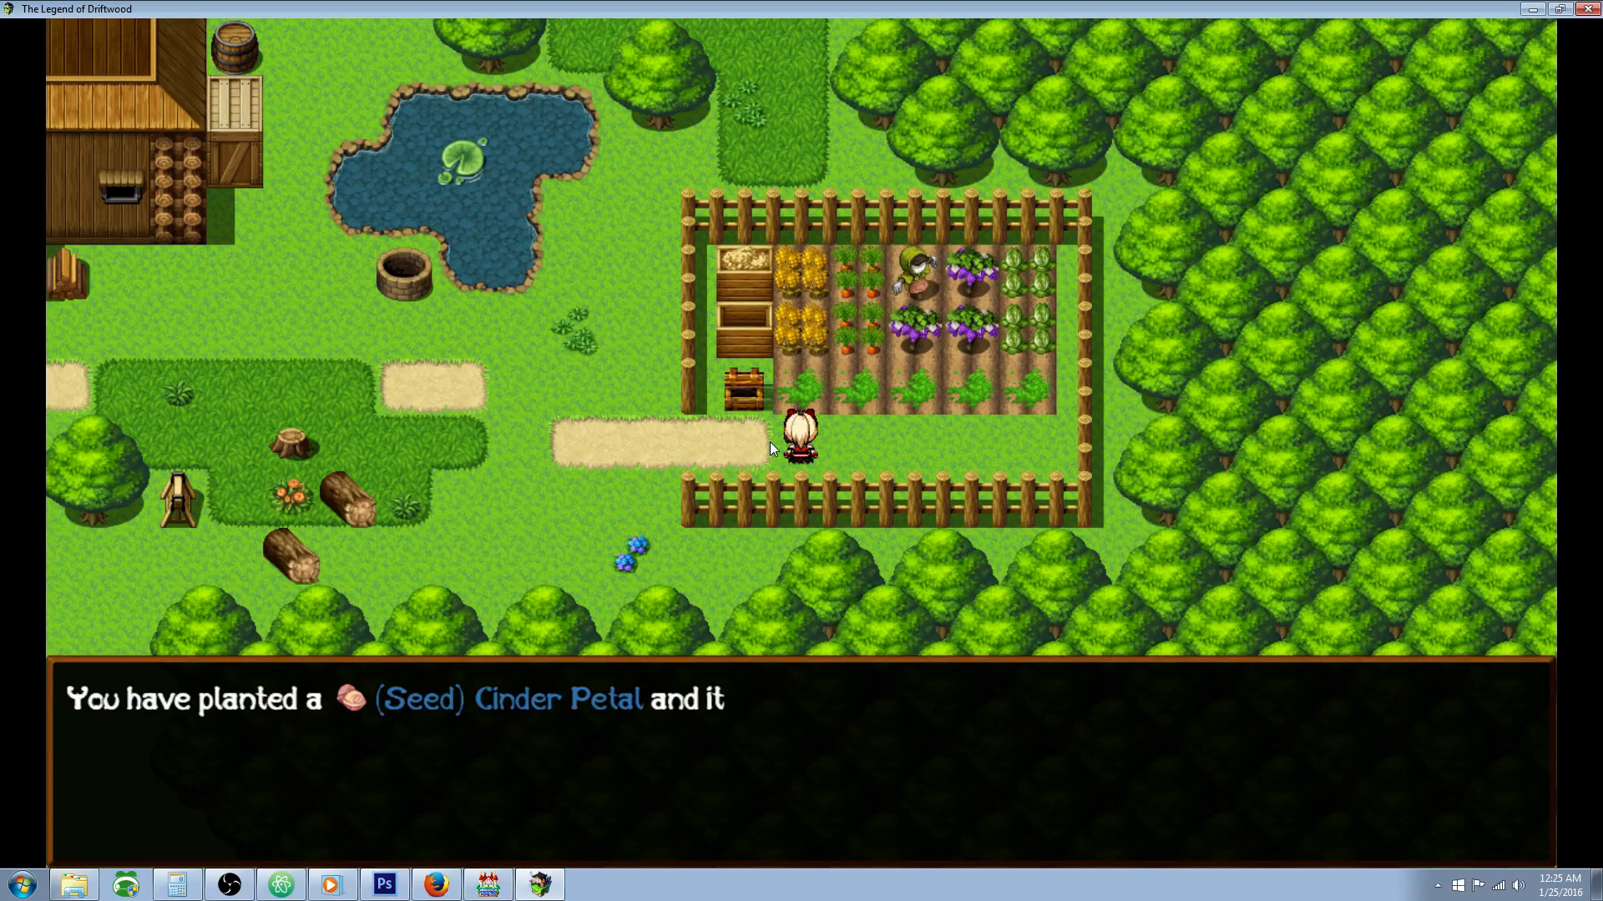
pyautogui.press('Return')
# Step: Harvest the fully grown Mercy Leaf from the second soil plot
pyautogui.press('Right')
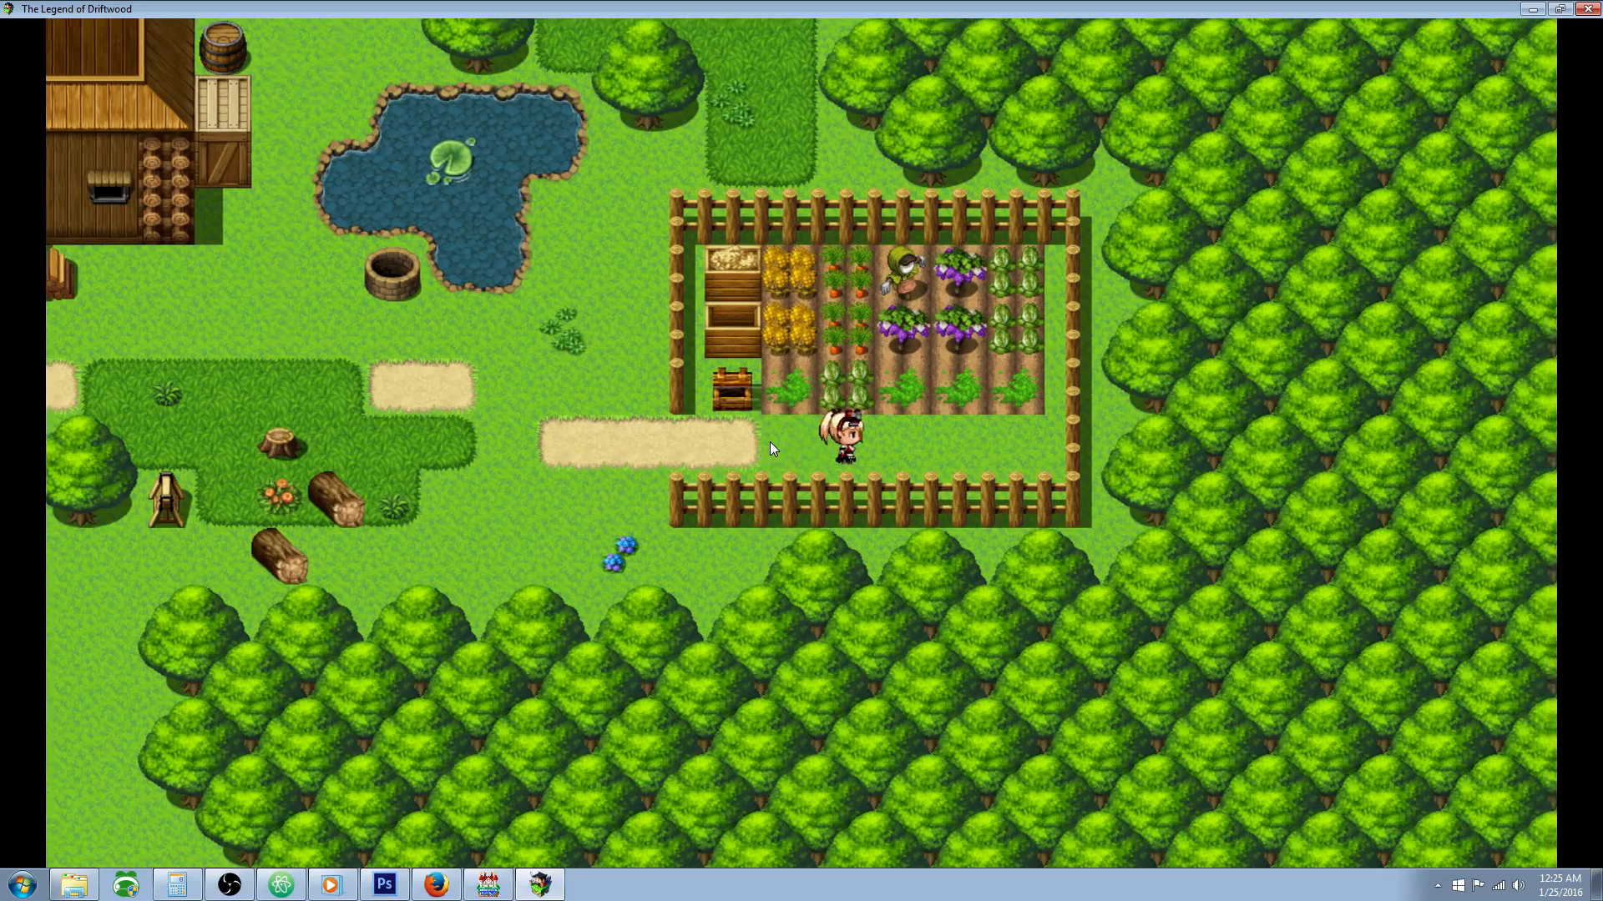
pyautogui.press('Return')
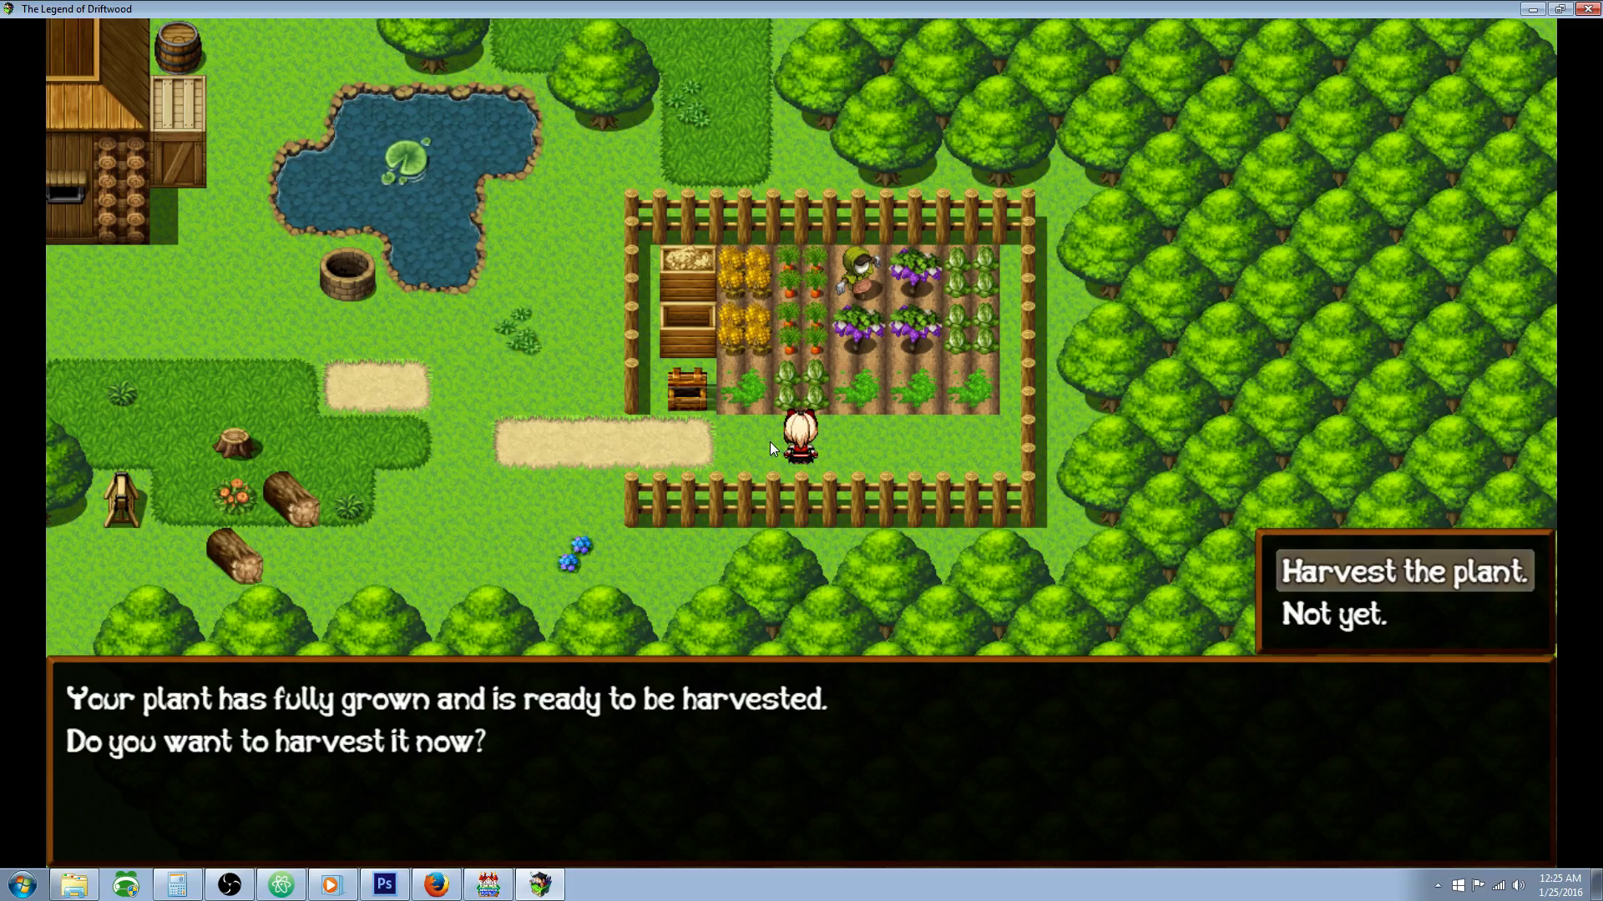
pyautogui.press('Return')
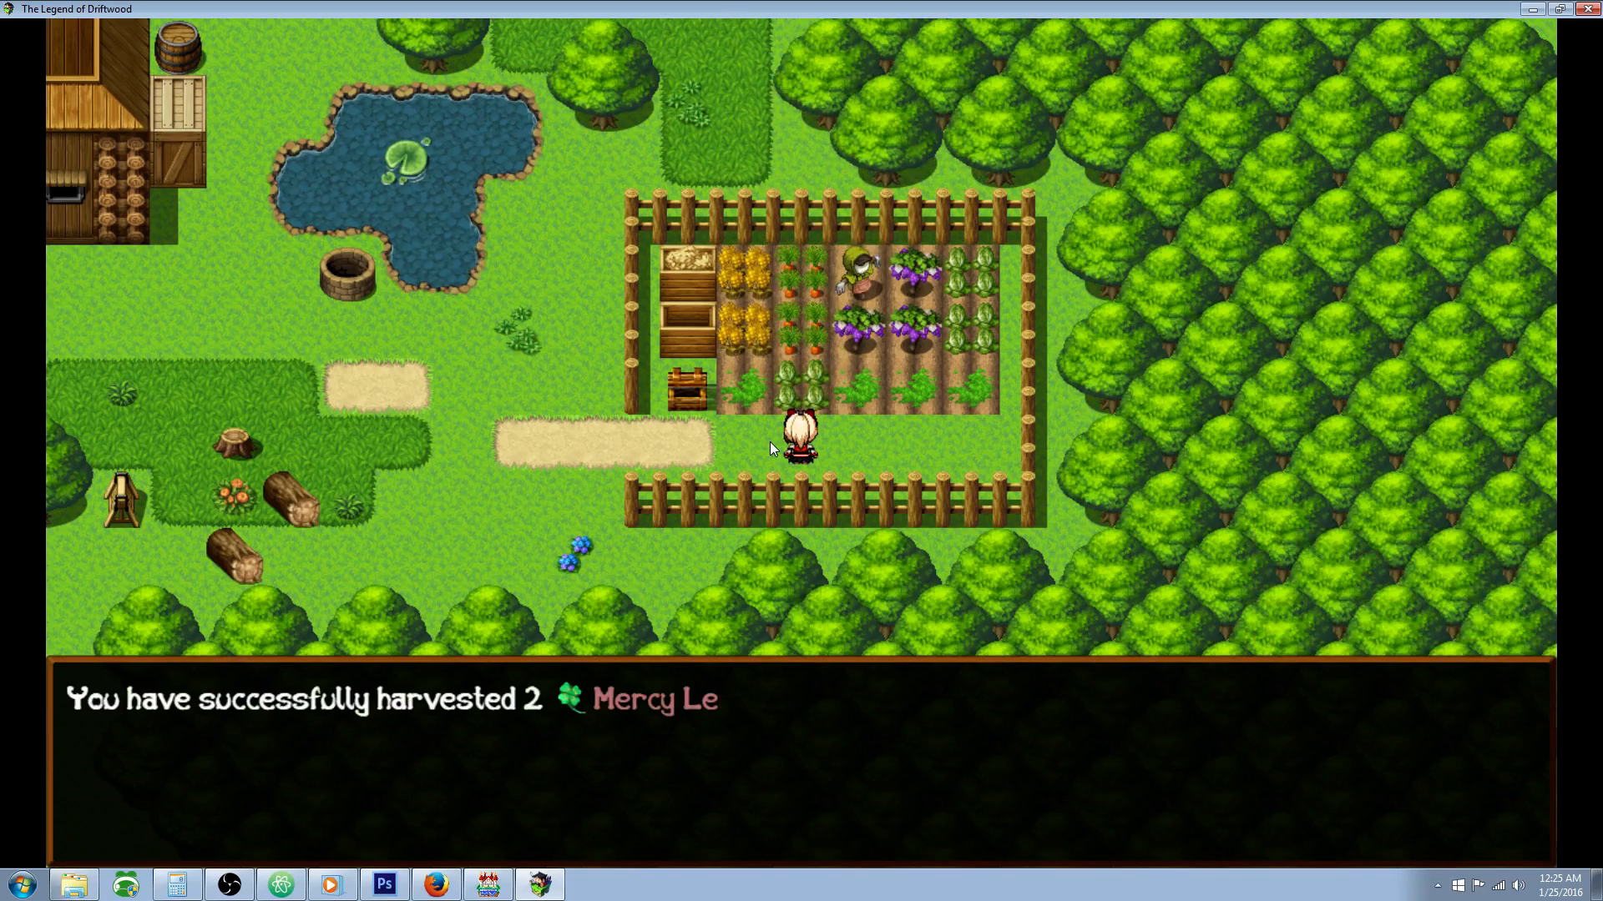
pyautogui.press('Return')
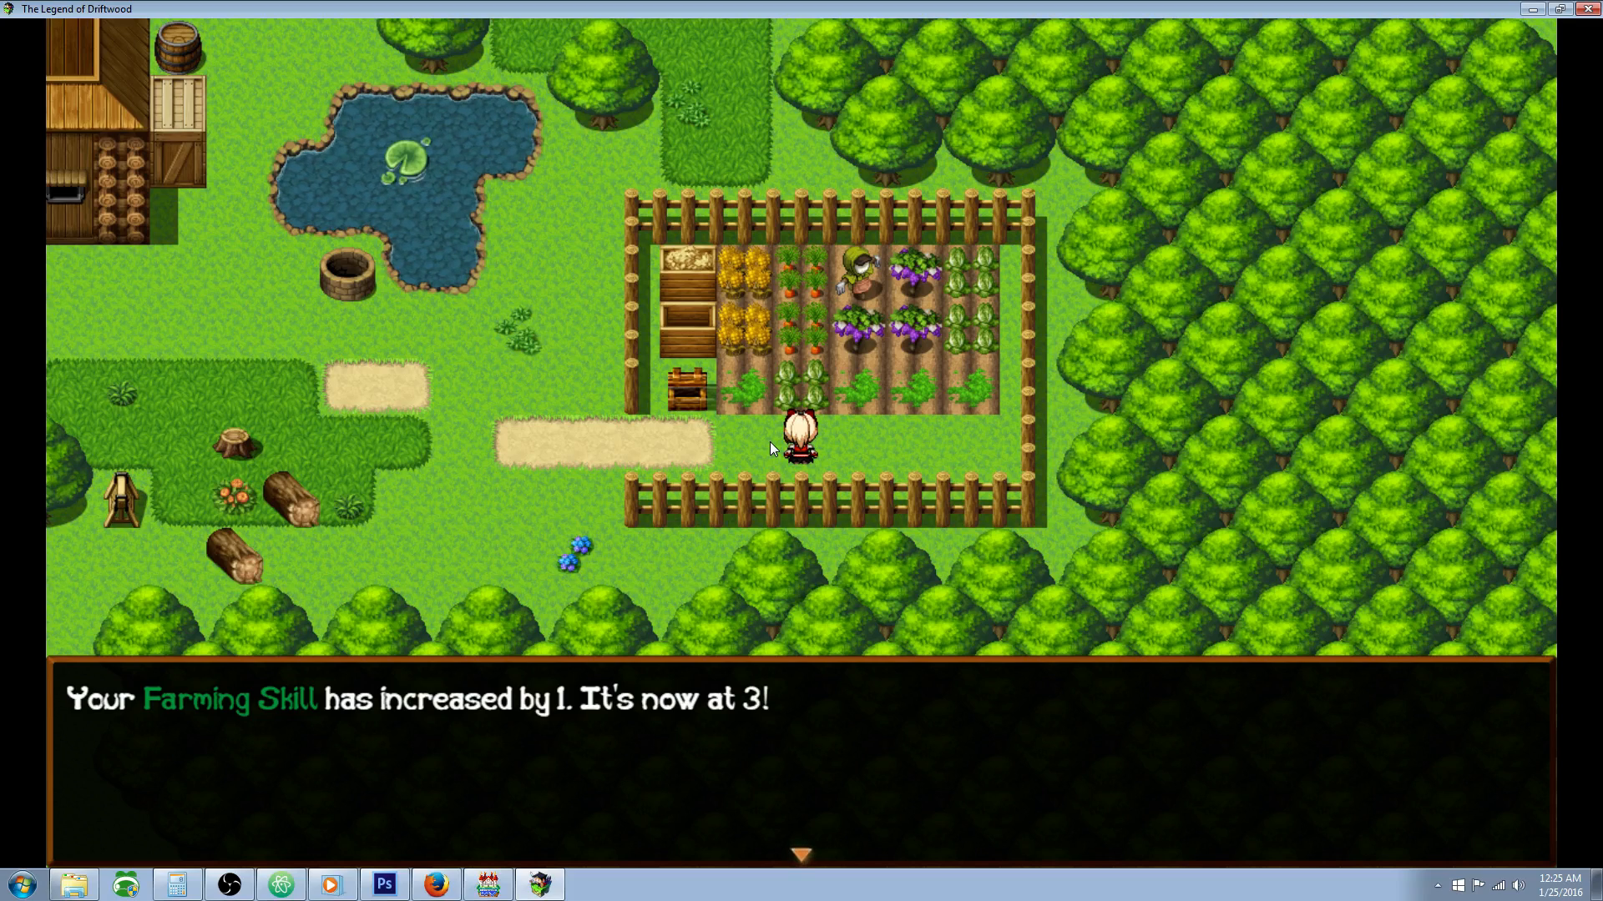
pyautogui.press('Return')
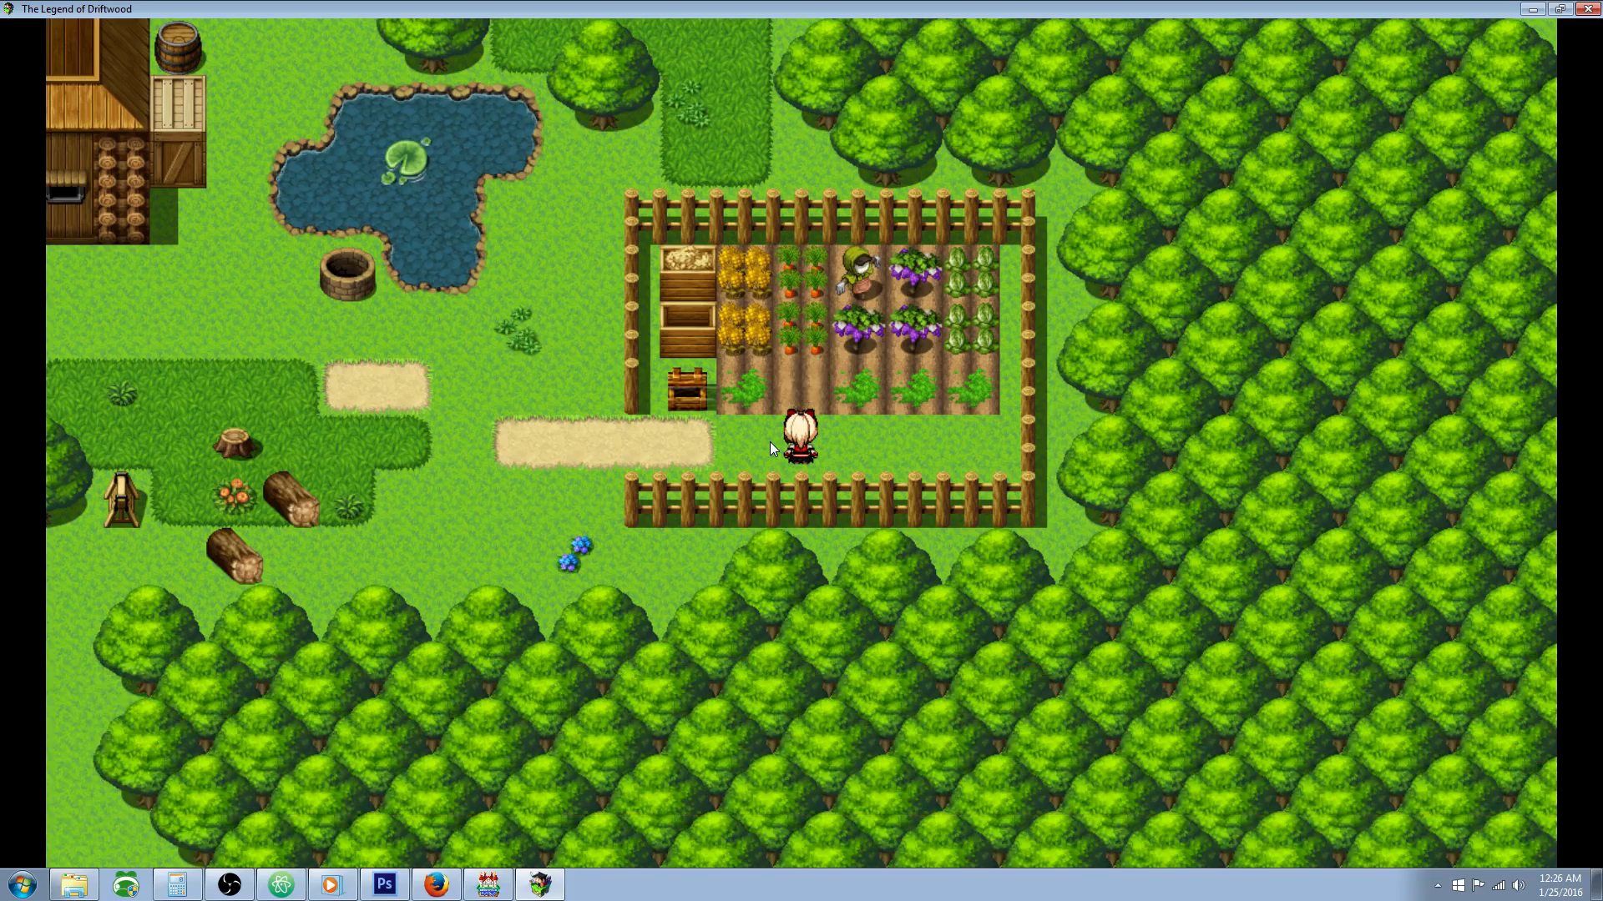
# Step: Plant a Star Blossom seed in the emptied second soil plot
pyautogui.press('Return')
pyautogui.press('Return')
pyautogui.press('Down')
pyautogui.press('Down')
pyautogui.press('Down')
pyautogui.press('Down')
pyautogui.press('Down')
pyautogui.press('Down')
pyautogui.press('Down')
pyautogui.press('Down')
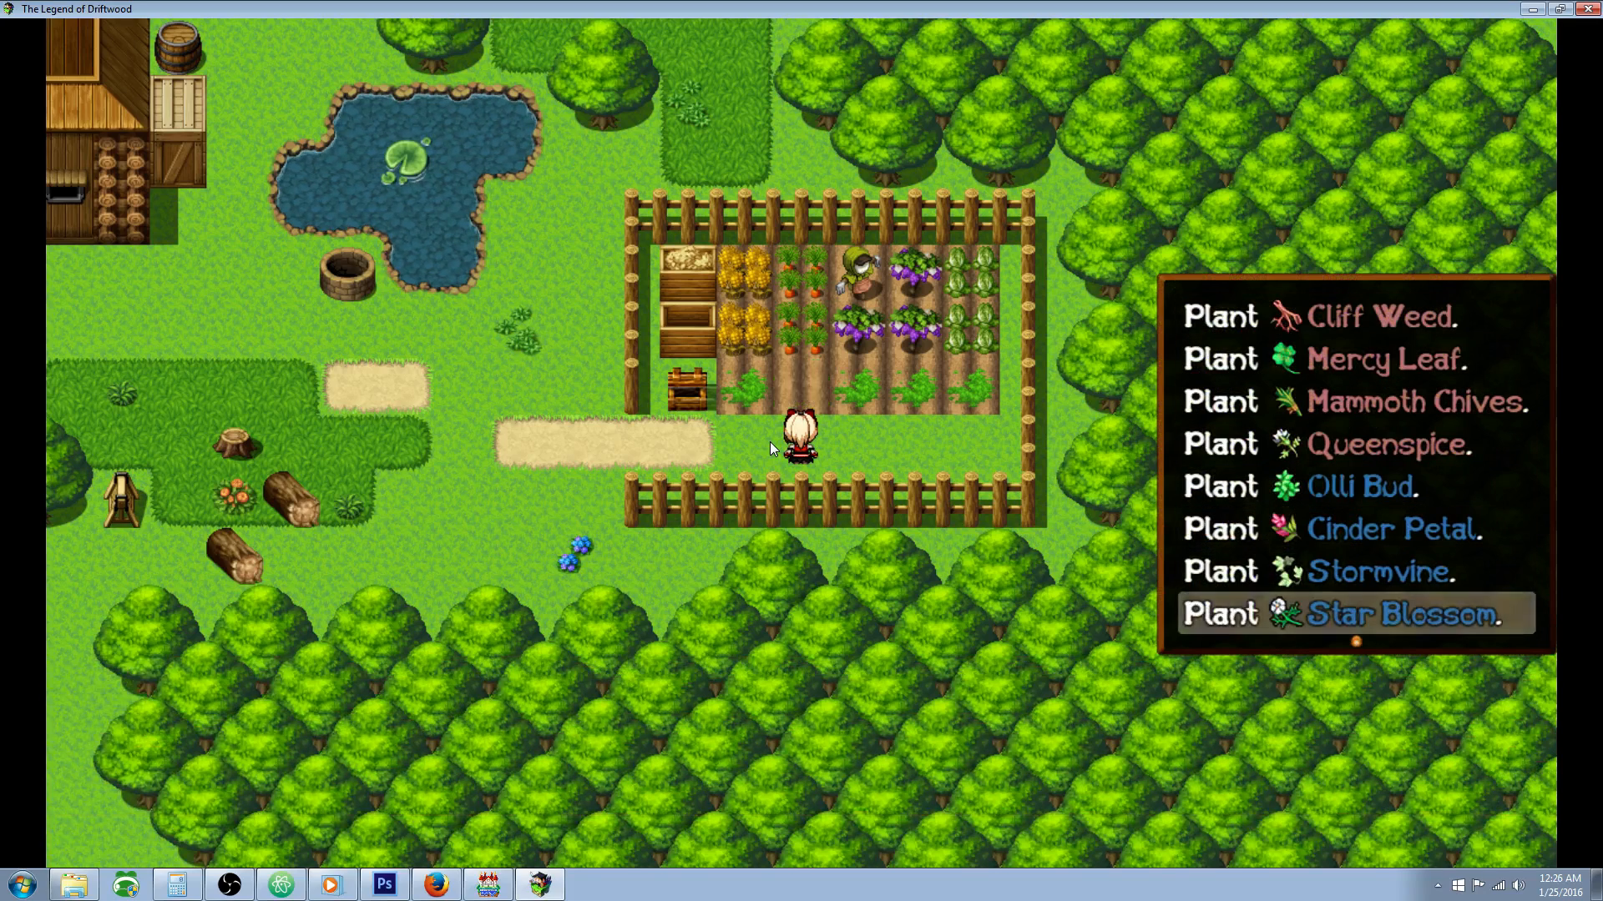
pyautogui.press('Return')
# Step: Walk along the garden and check the growth progress in the third, fourth and fifth soil plots
pyautogui.press('Return')
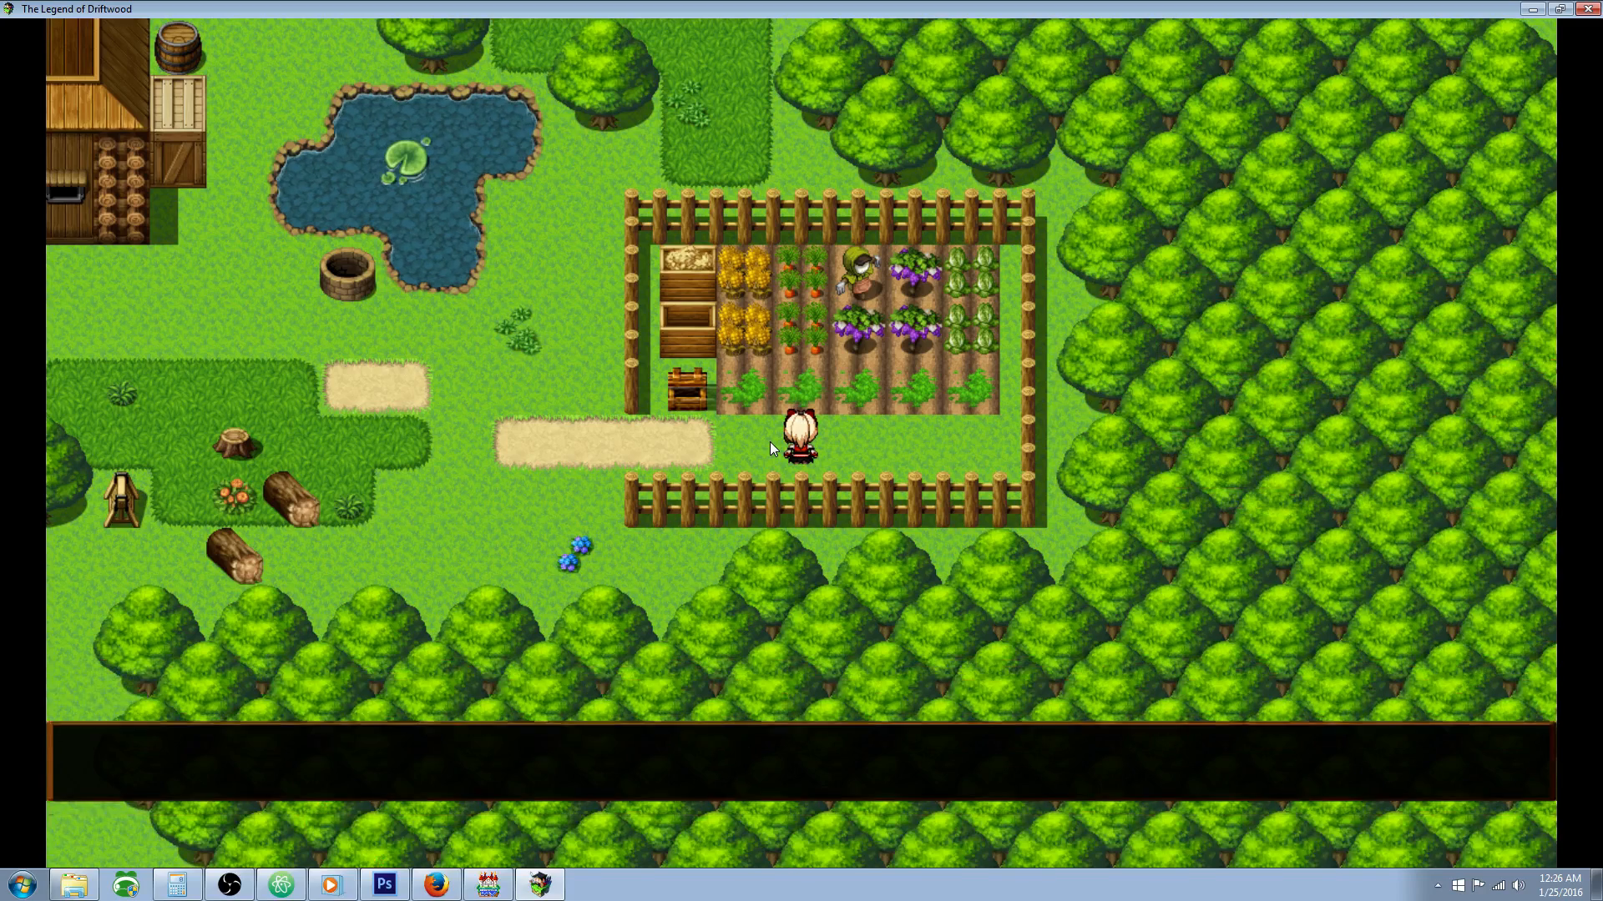
pyautogui.press('Right')
pyautogui.press('Right')
pyautogui.press('Up')
pyautogui.press('Return')
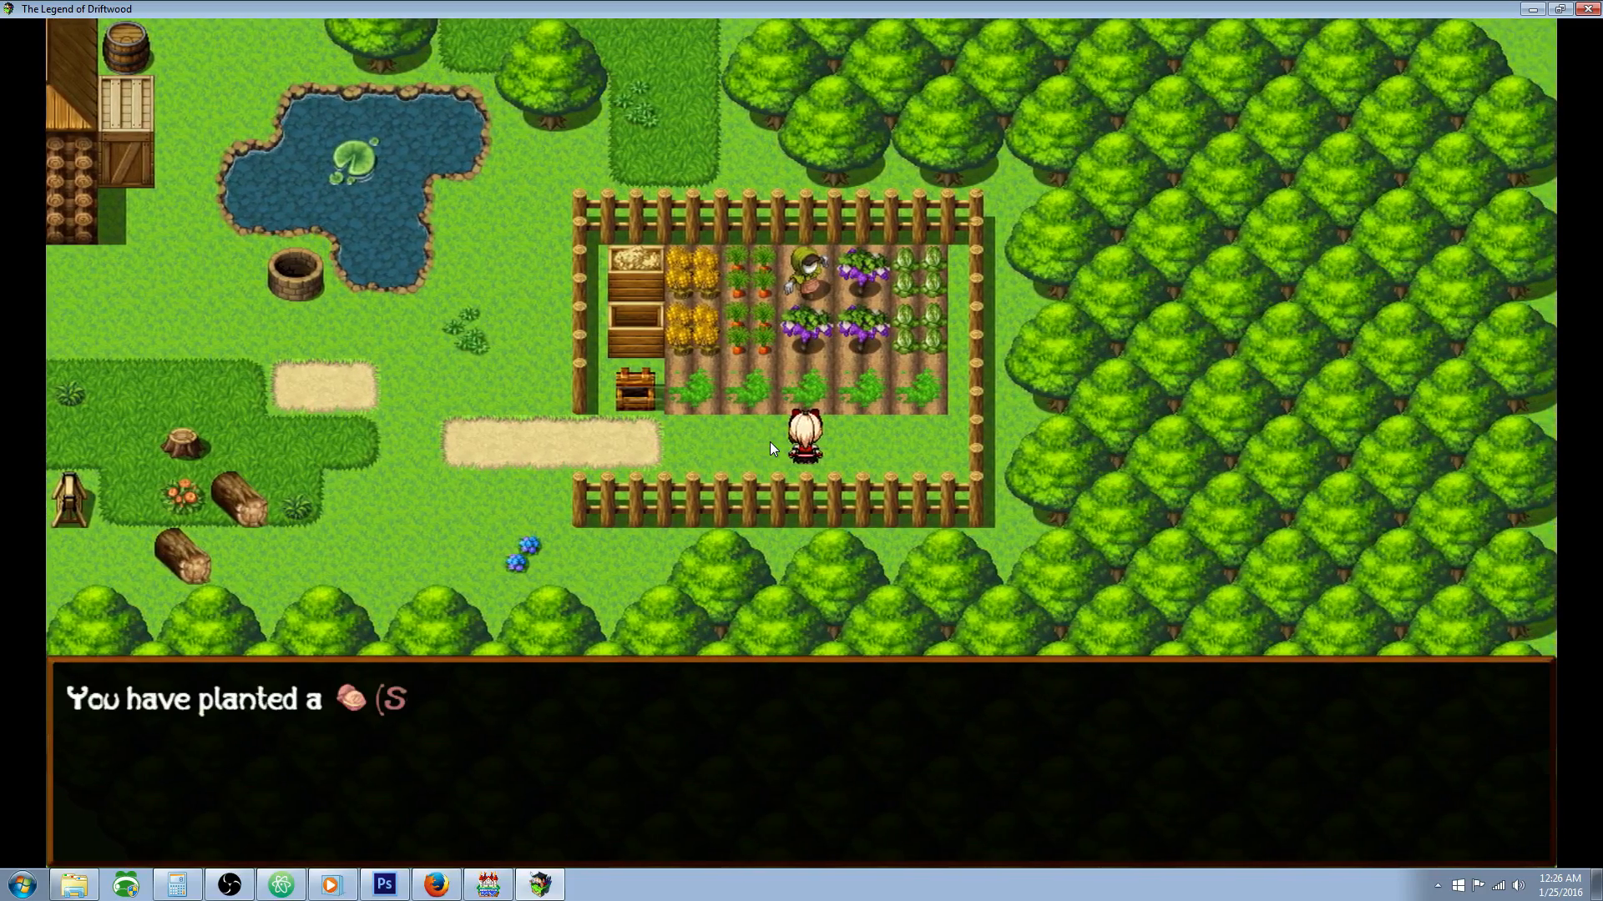
pyautogui.press('Return')
pyautogui.press('Return')
pyautogui.press('Return')
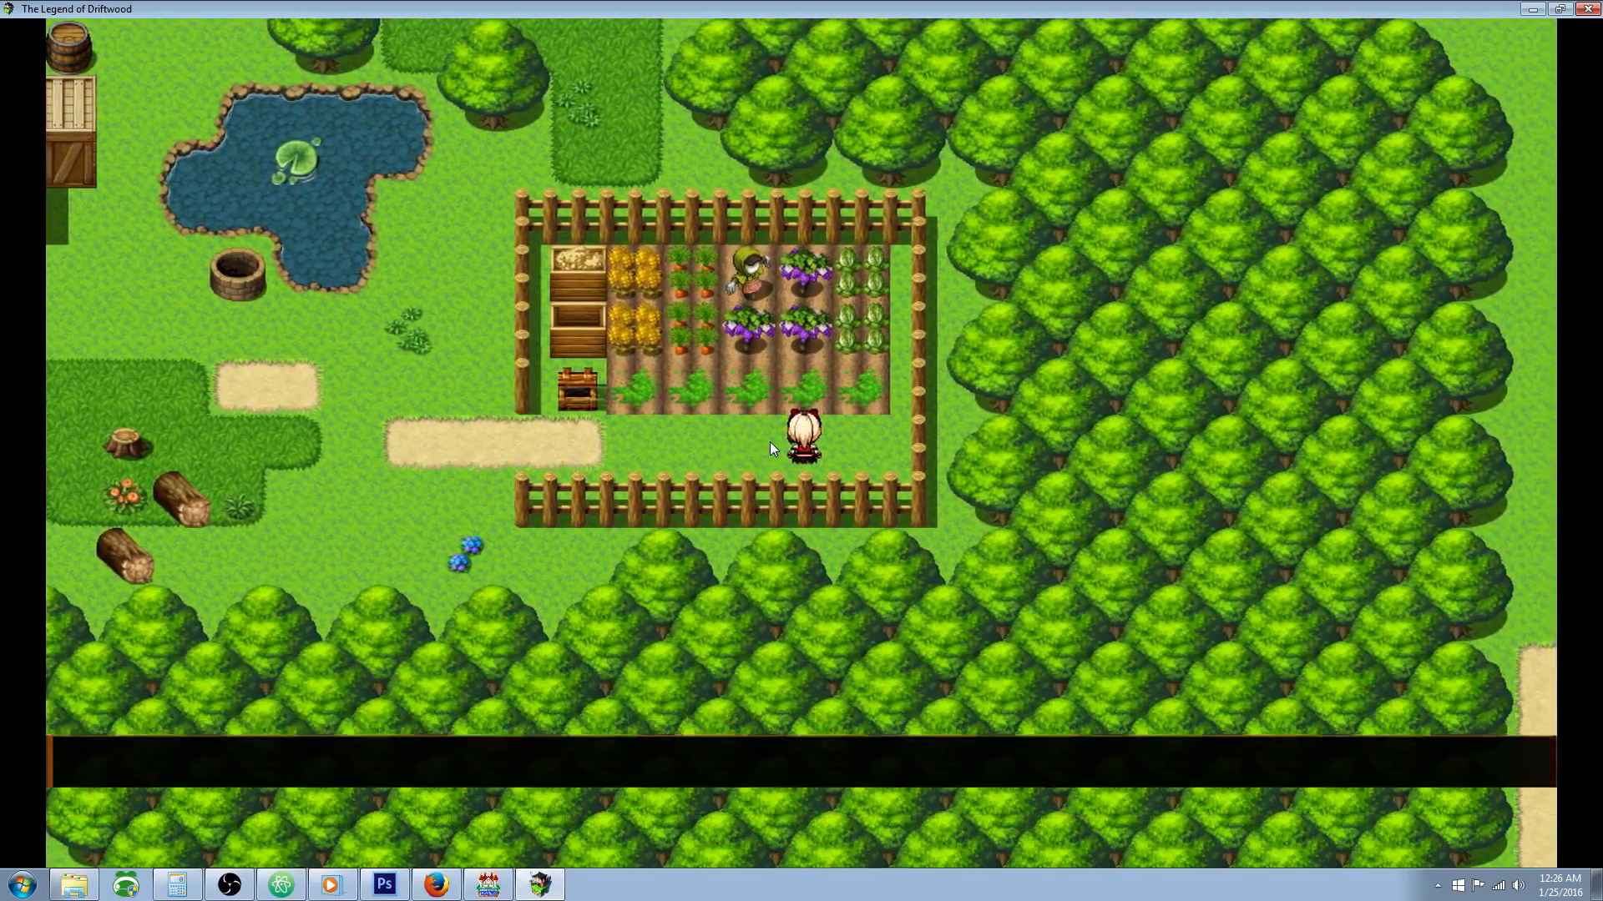
pyautogui.press('Right')
pyautogui.press('Up')
pyautogui.press('Return')
pyautogui.press('Return')
# Step: Leave the fenced garden, walk past the pond to the wooden house and enter through its front door
pyautogui.press('Left')
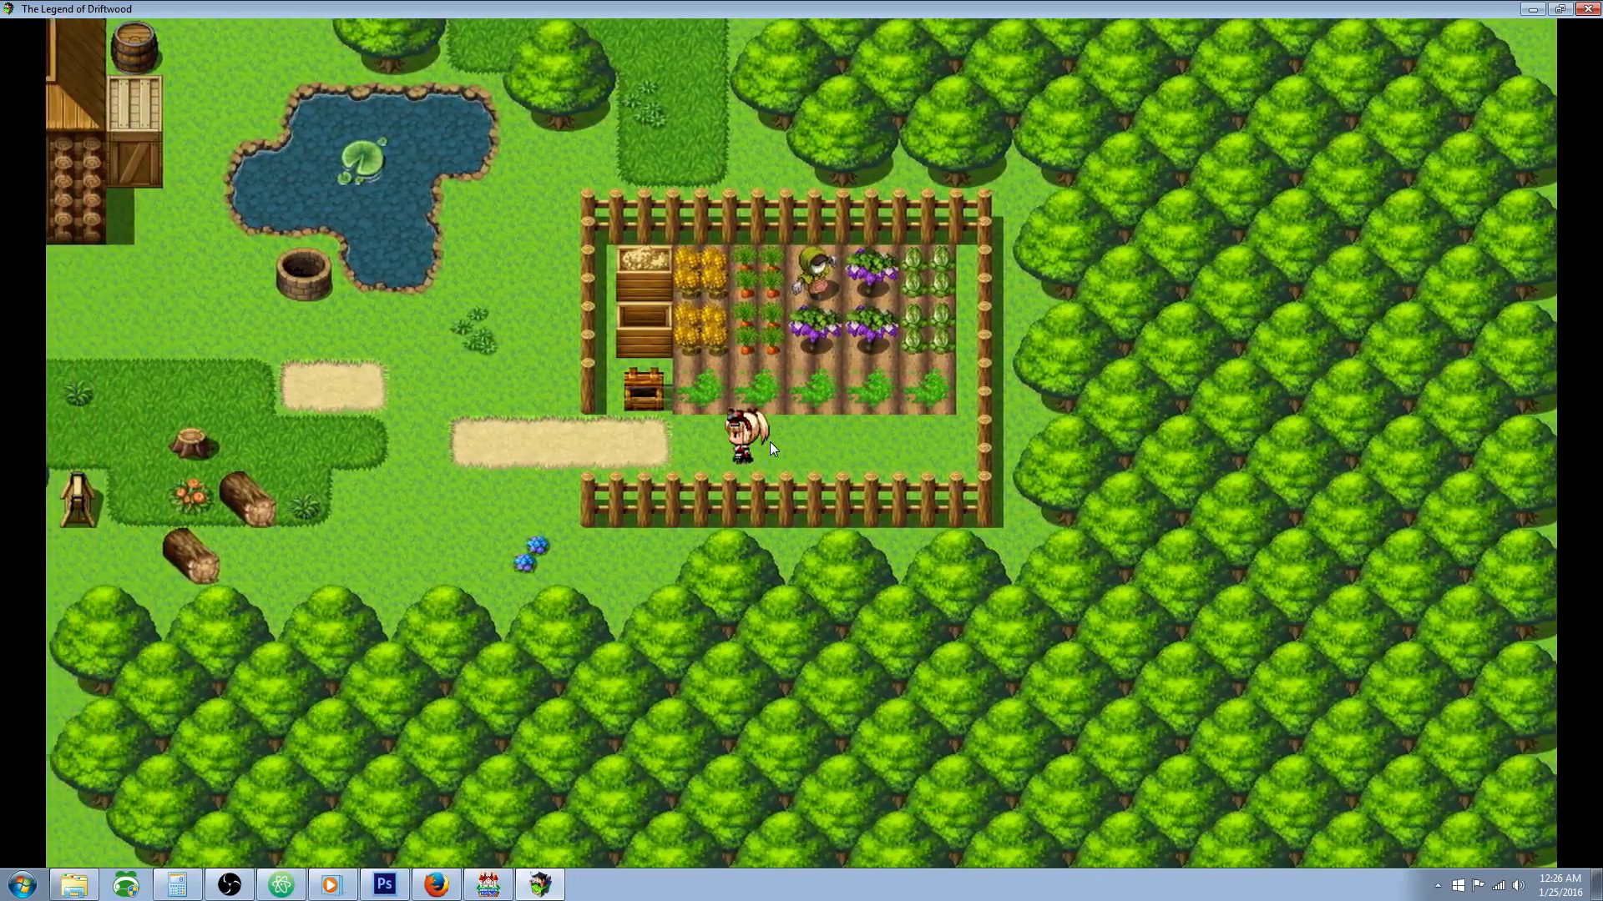
pyautogui.press('Up')
pyautogui.press('Left')
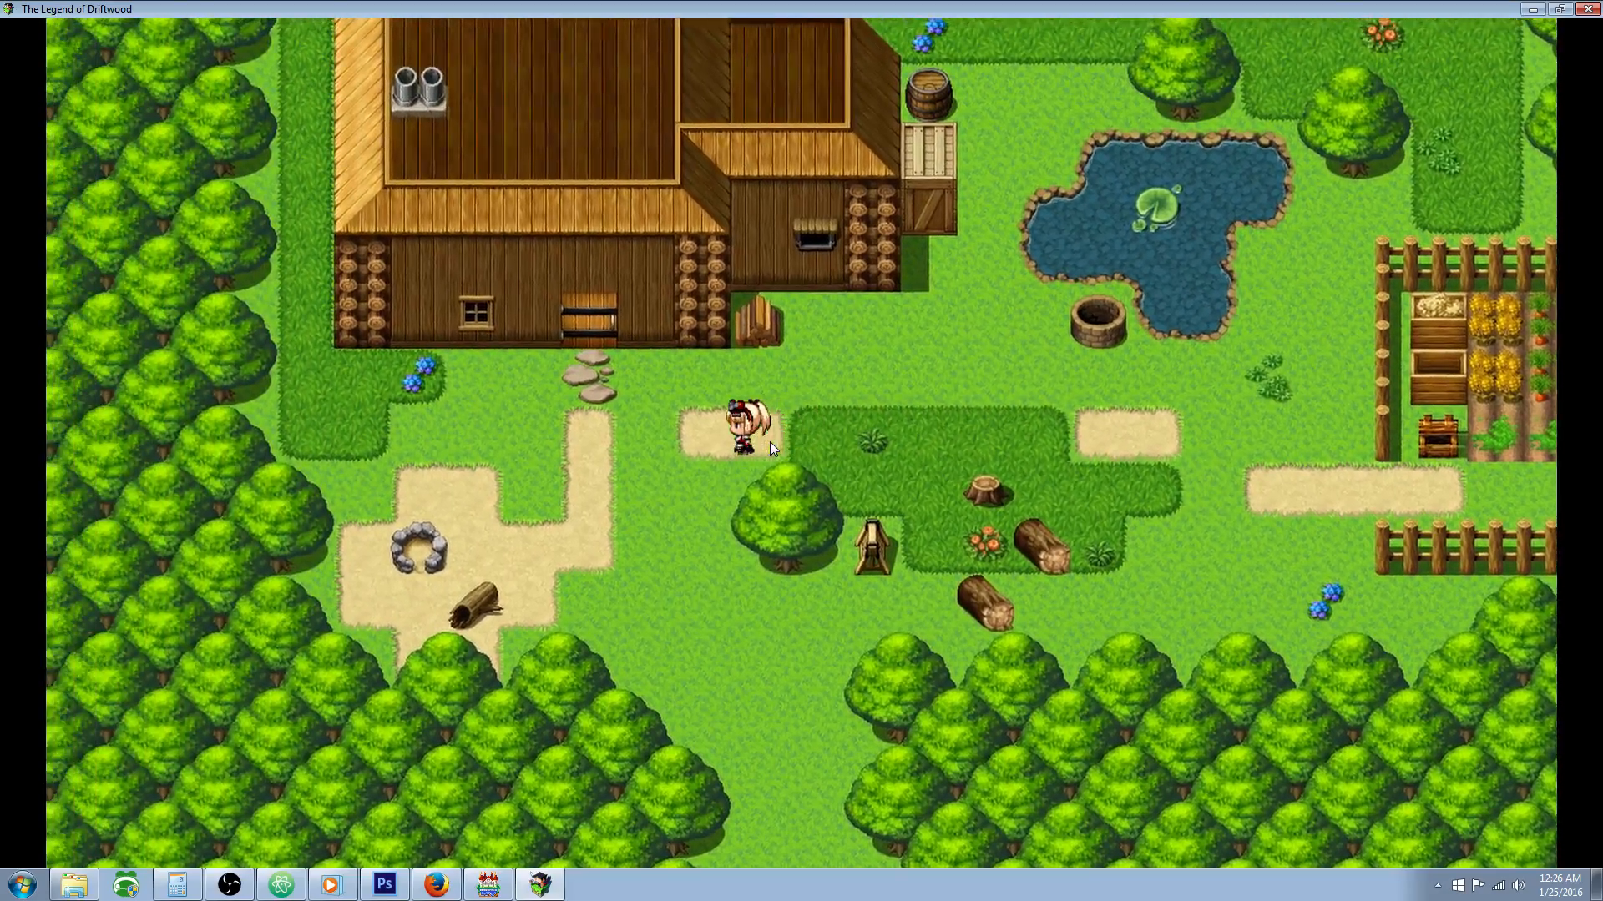
pyautogui.press('Up')
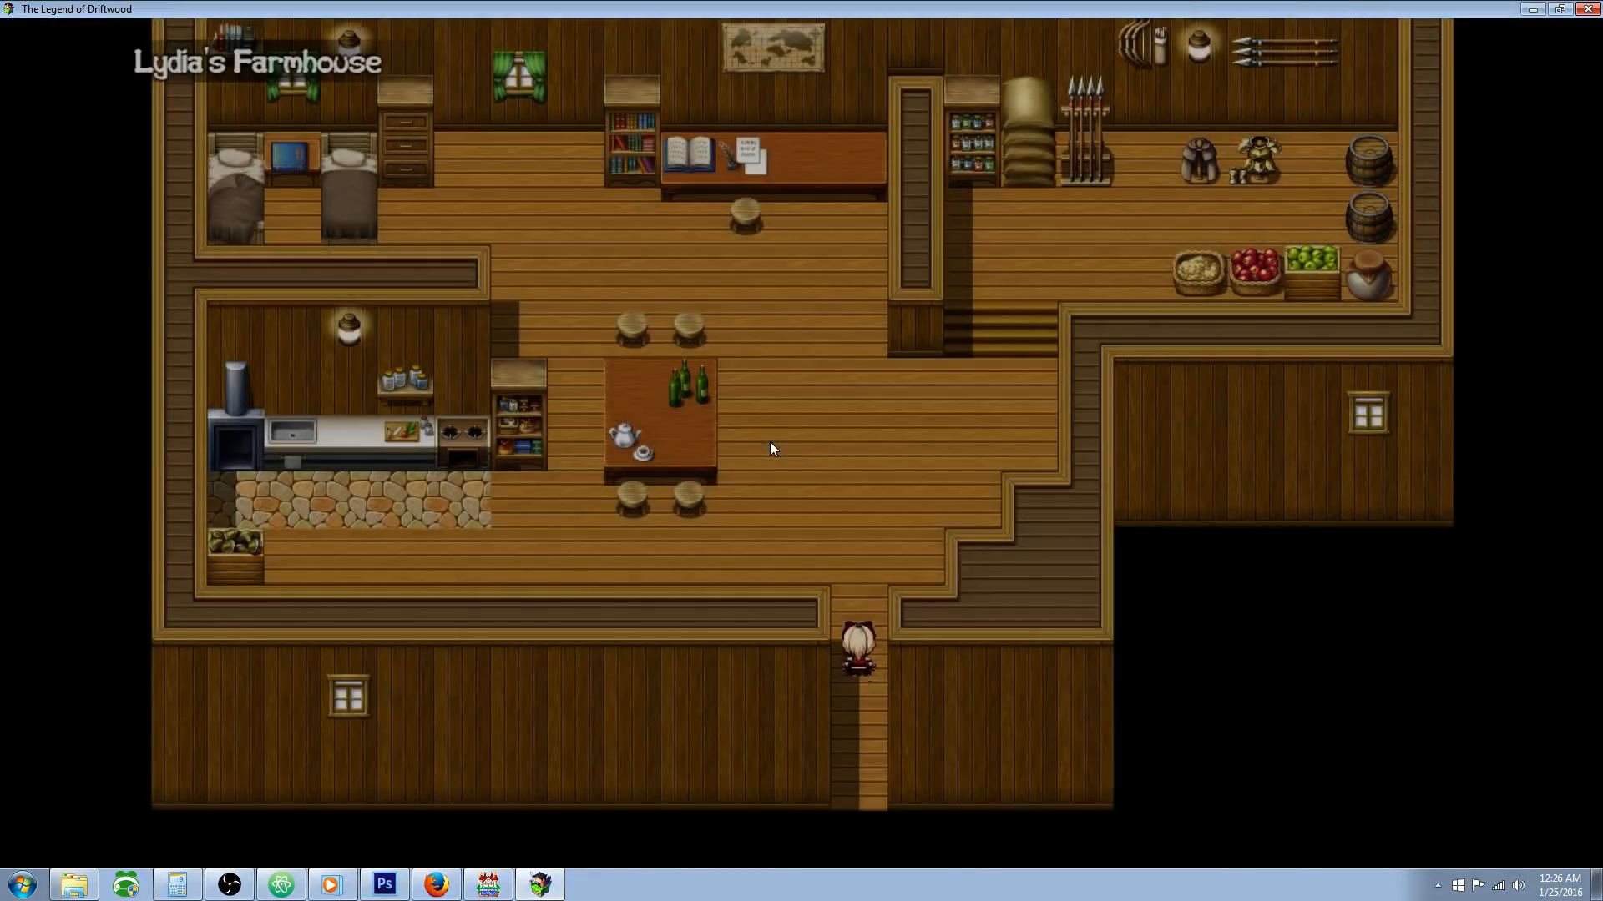
# Step: Tour the house interior, passing the beds and the writing desk to reach the storage room with the barrels
pyautogui.press('Up')
pyautogui.press('Left')
pyautogui.press('Up')
pyautogui.press('Left')
pyautogui.press('Up')
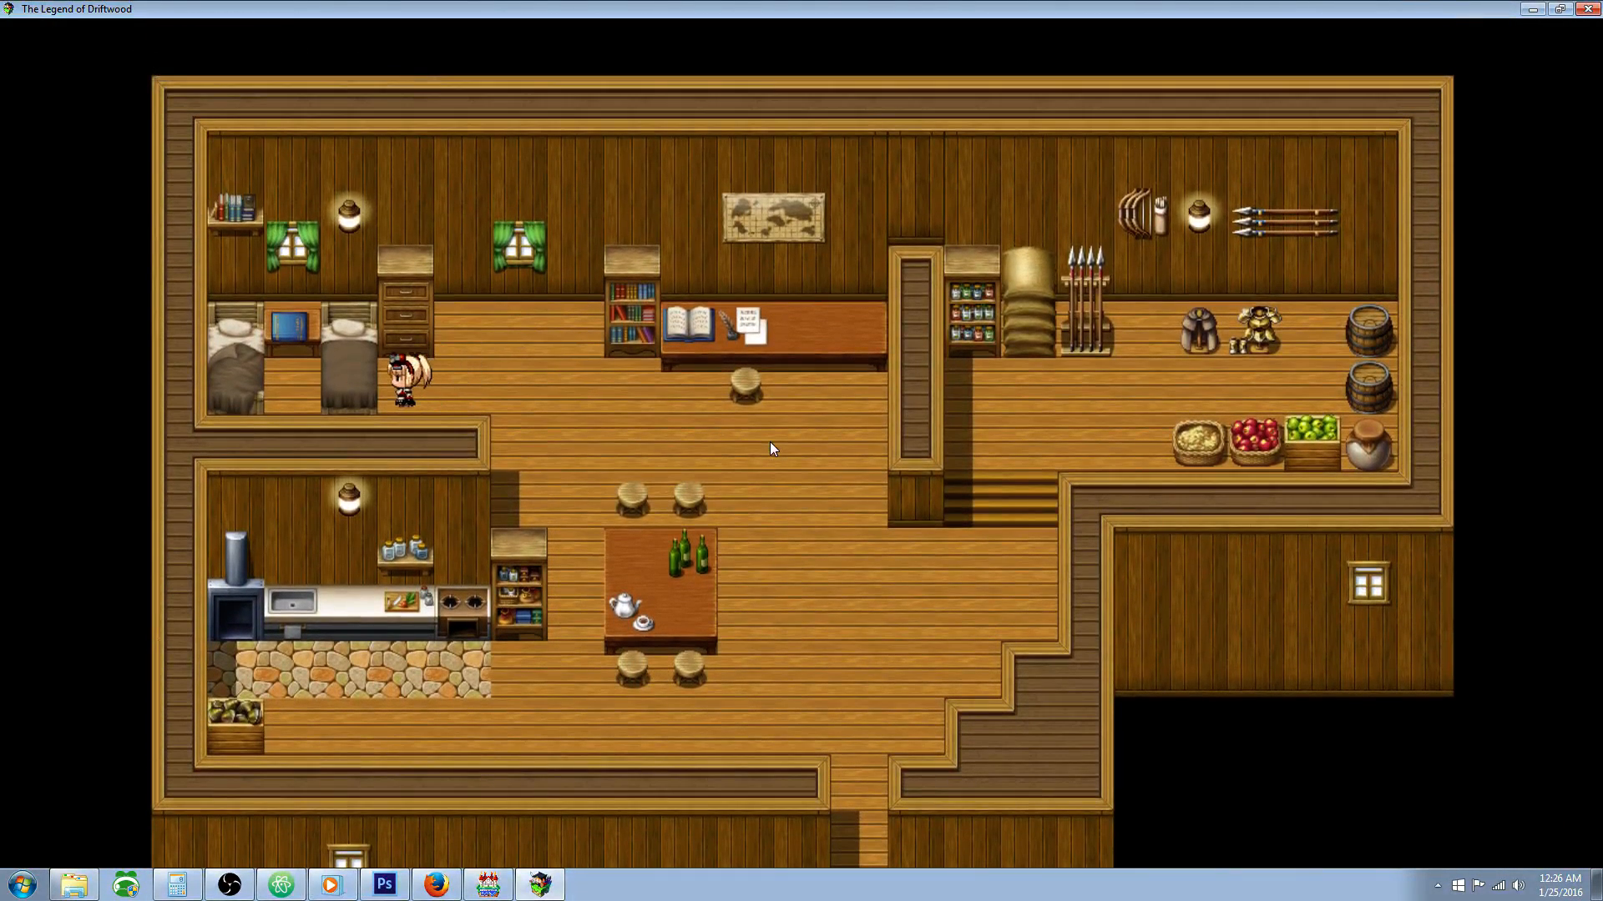
pyautogui.press('Right')
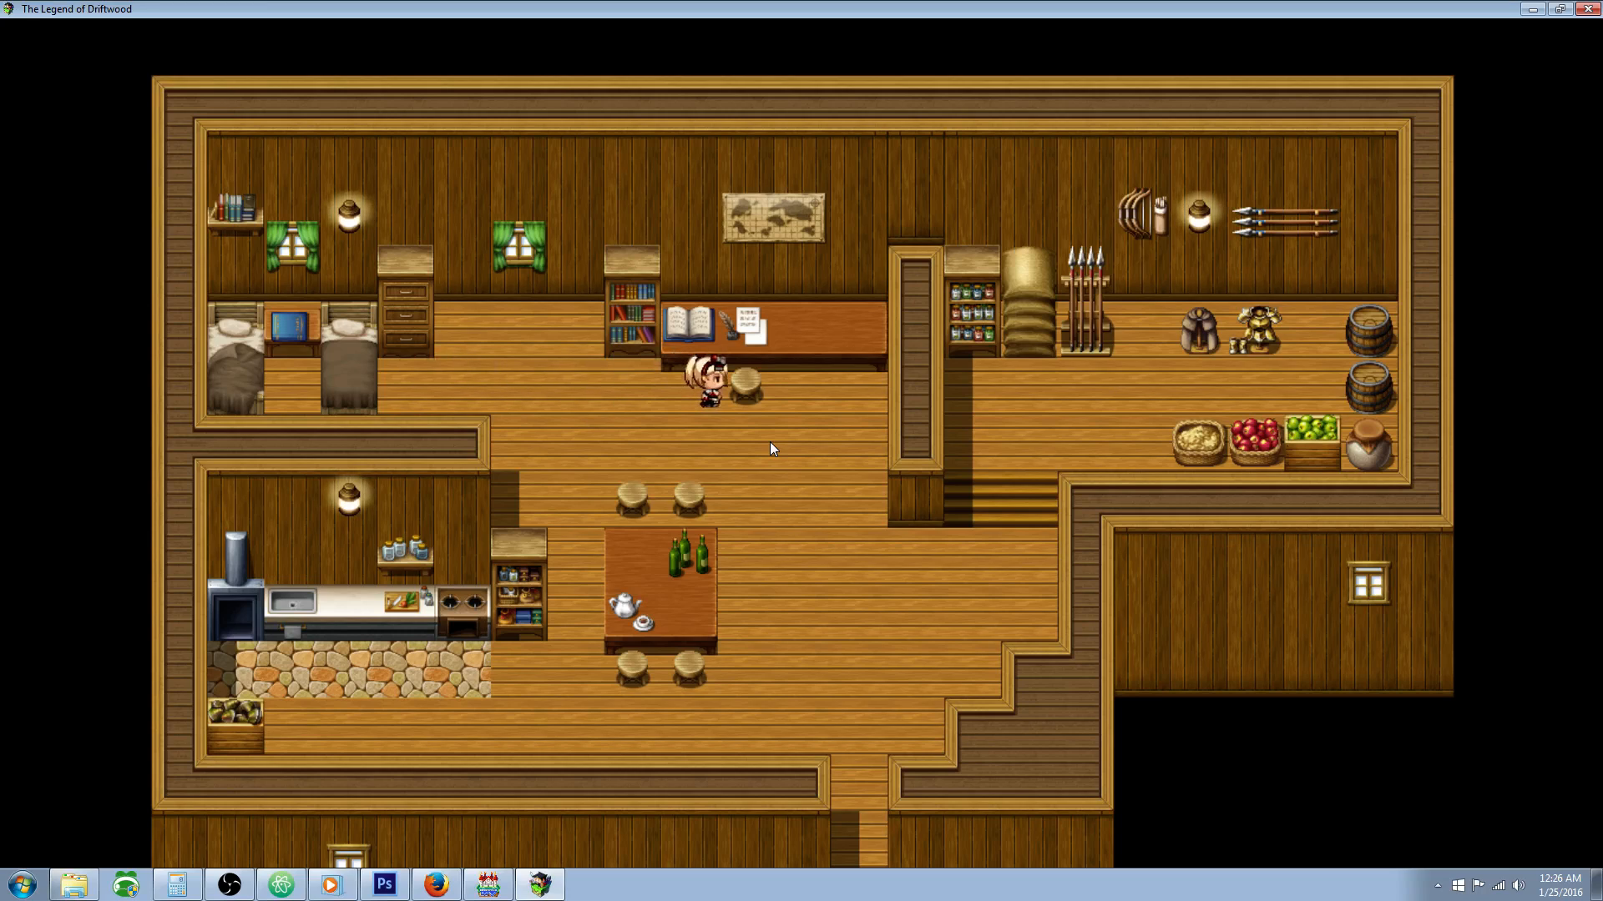
pyautogui.press('Down')
pyautogui.press('Right')
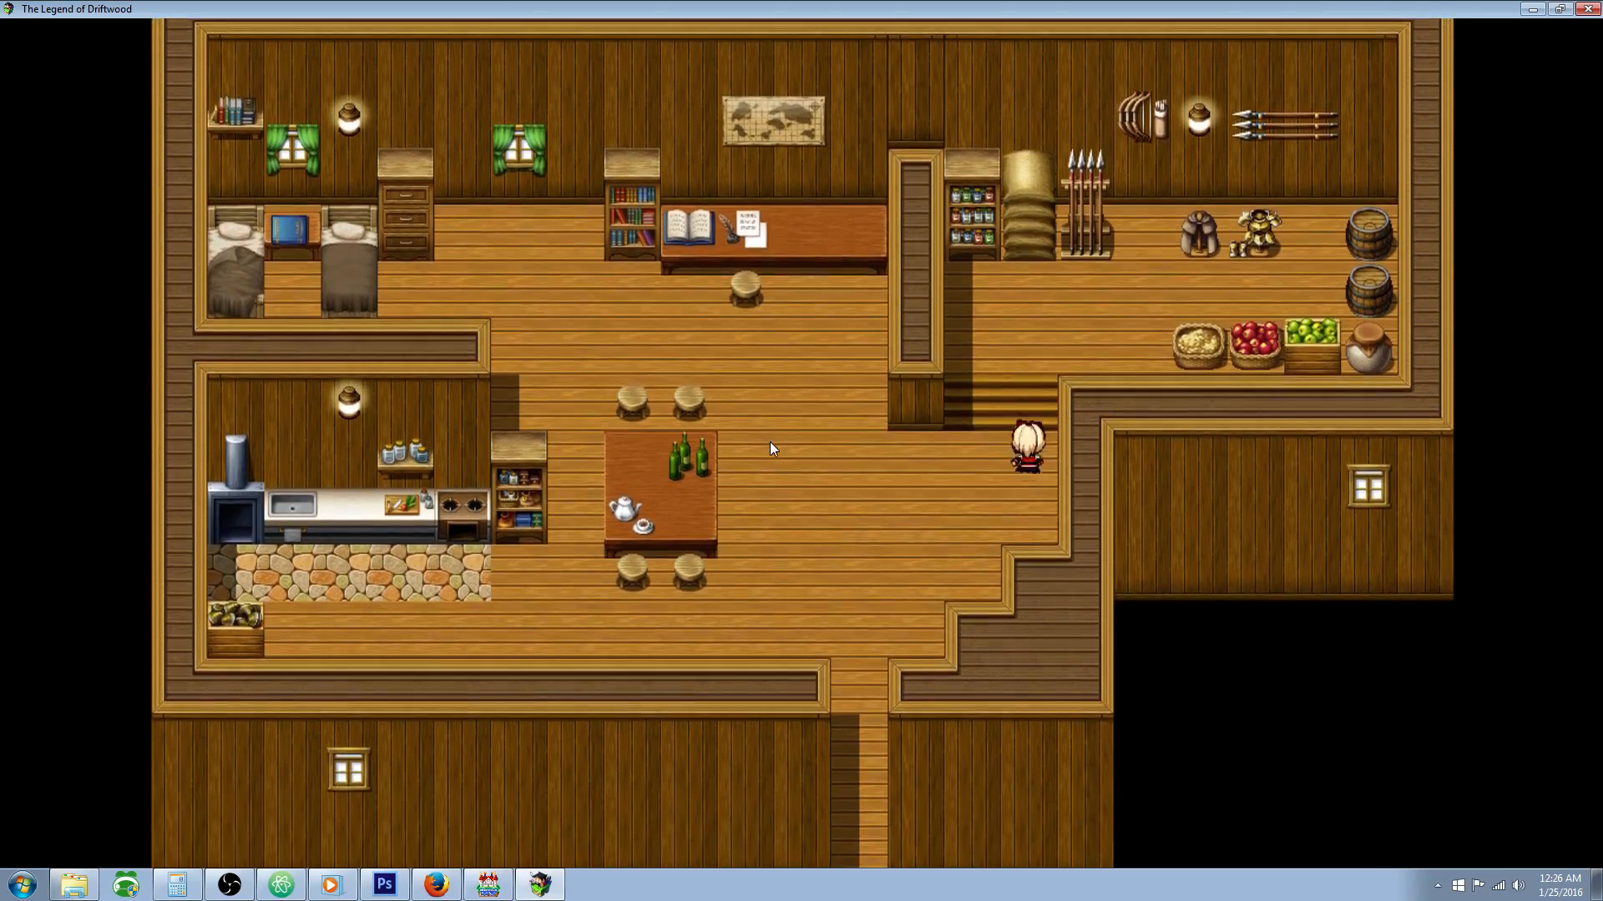
pyautogui.press('Up')
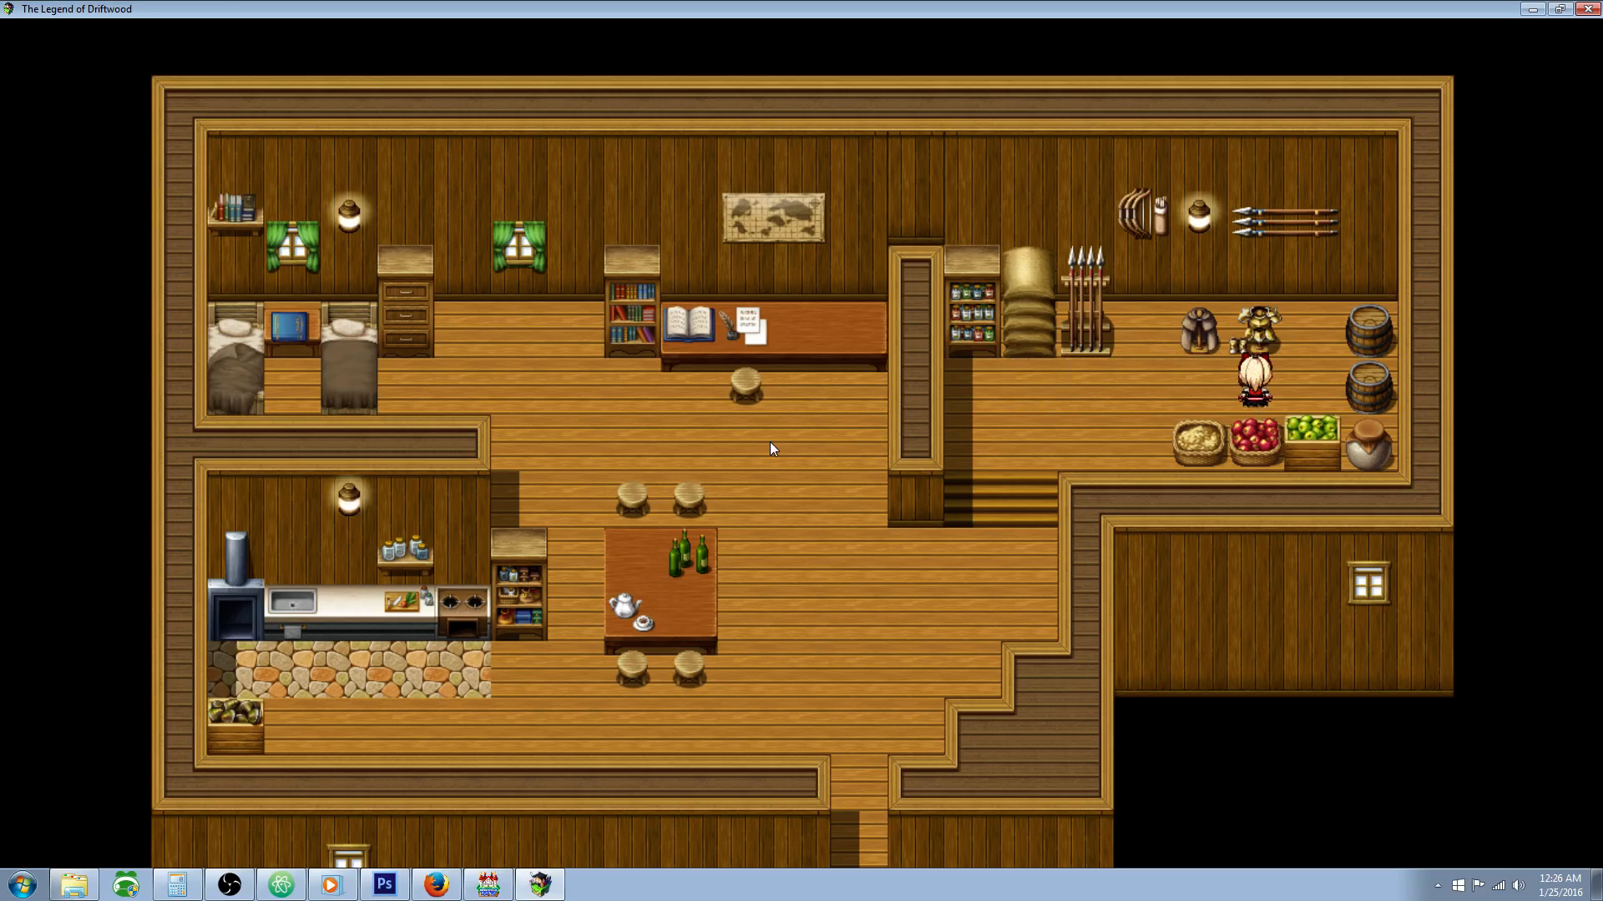
# Step: Leave the storage room and the house, and walk past the pond back into the fenced garden
pyautogui.press('Escape')
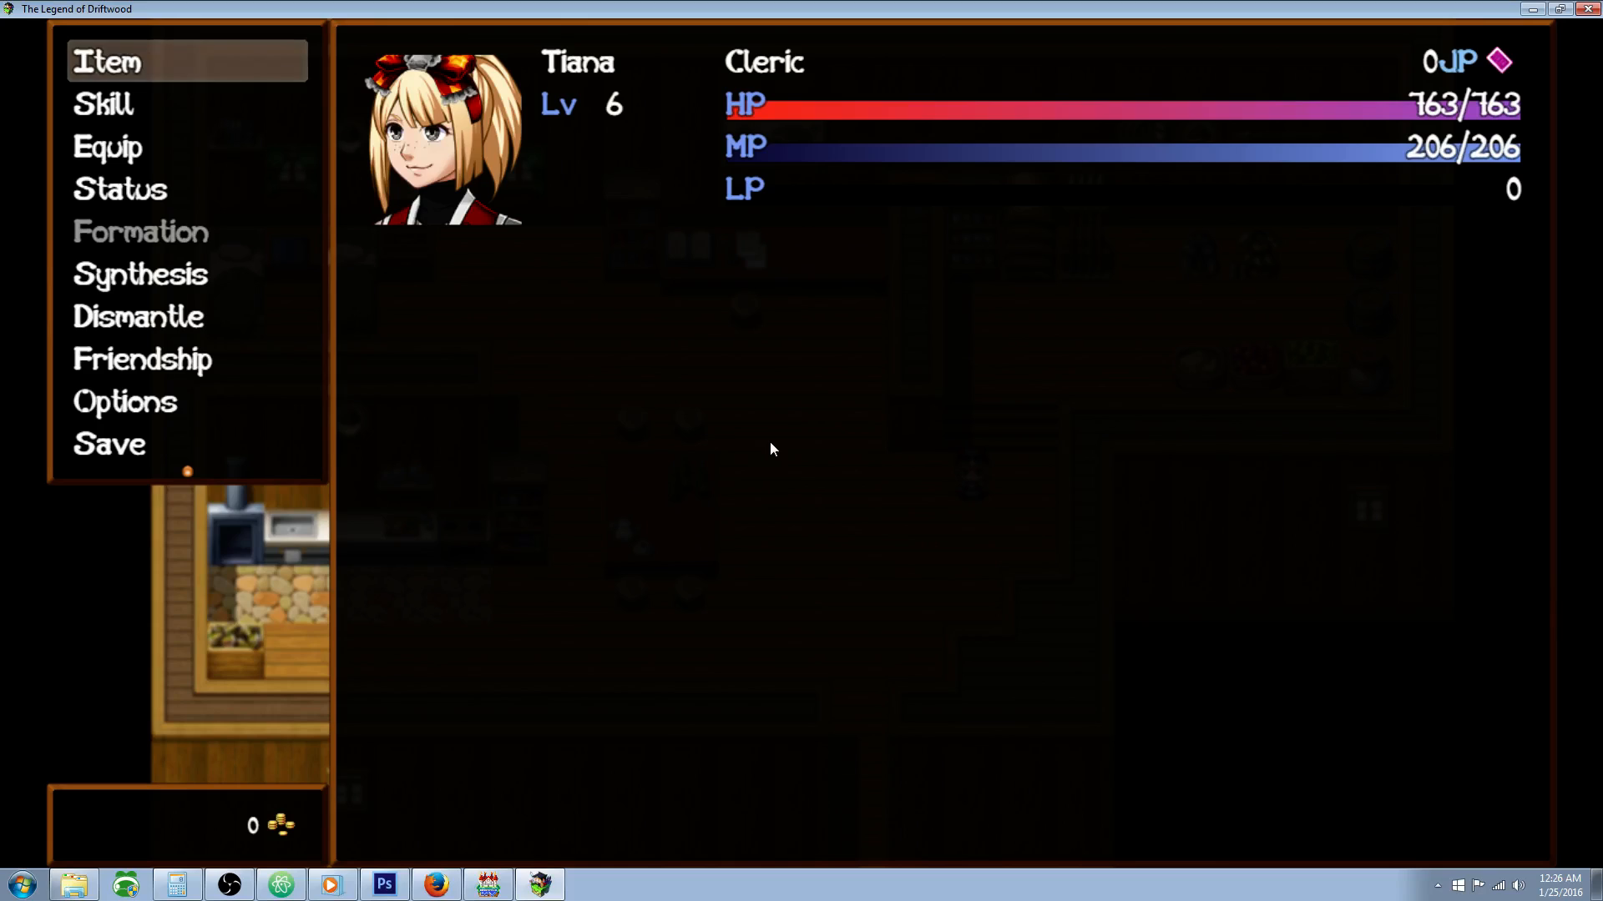
pyautogui.press('Escape')
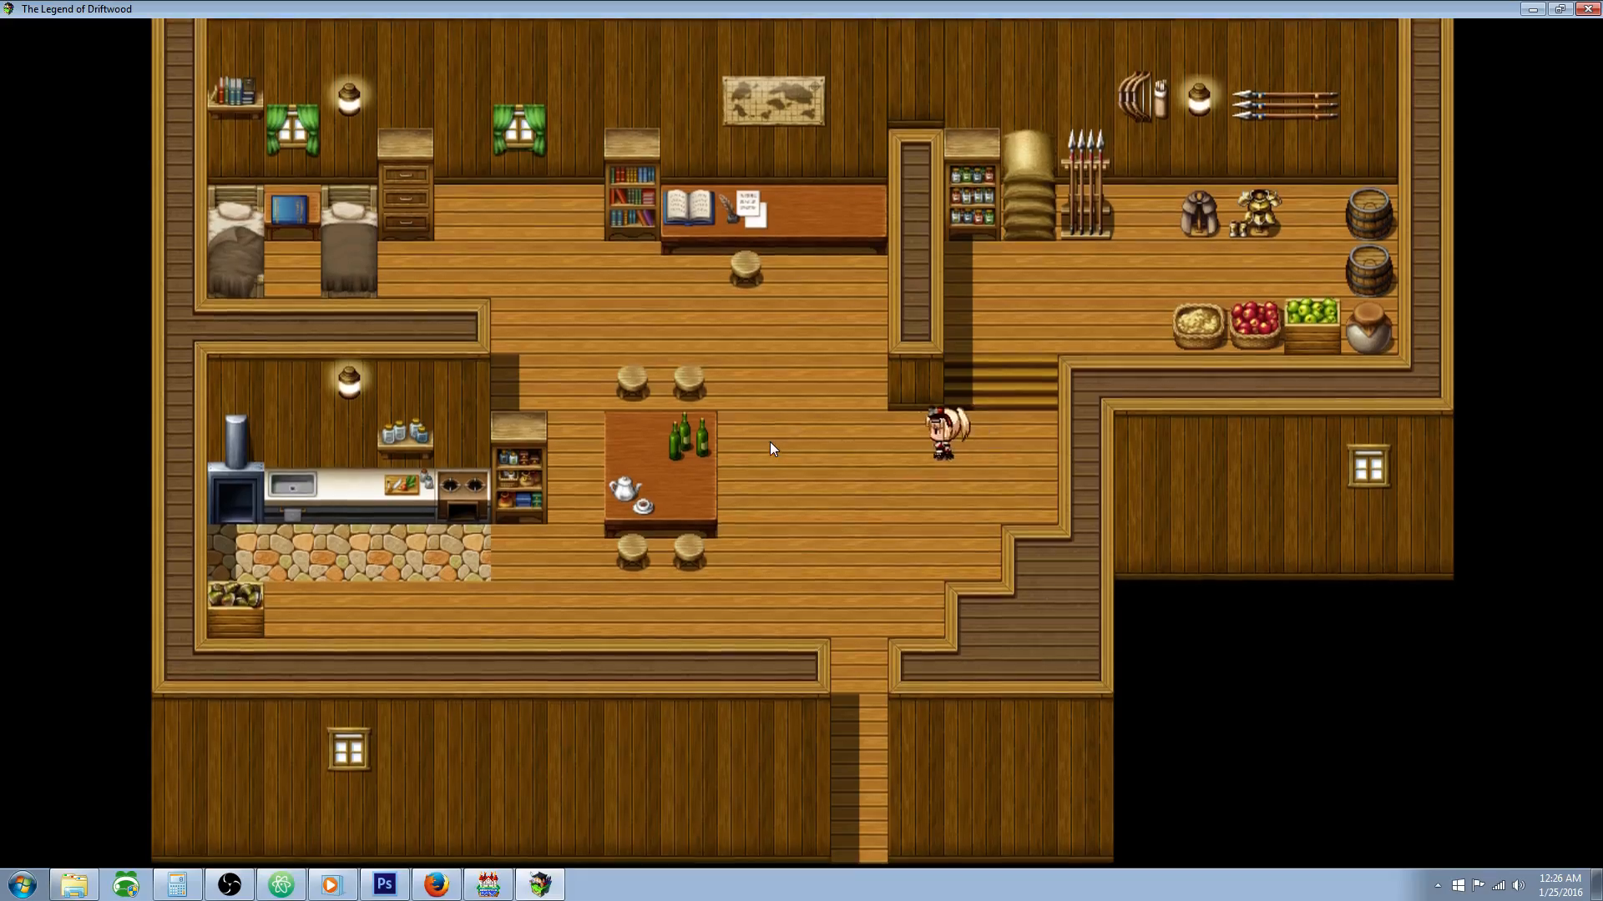
pyautogui.press('Left')
pyautogui.press('Down')
pyautogui.press('Down')
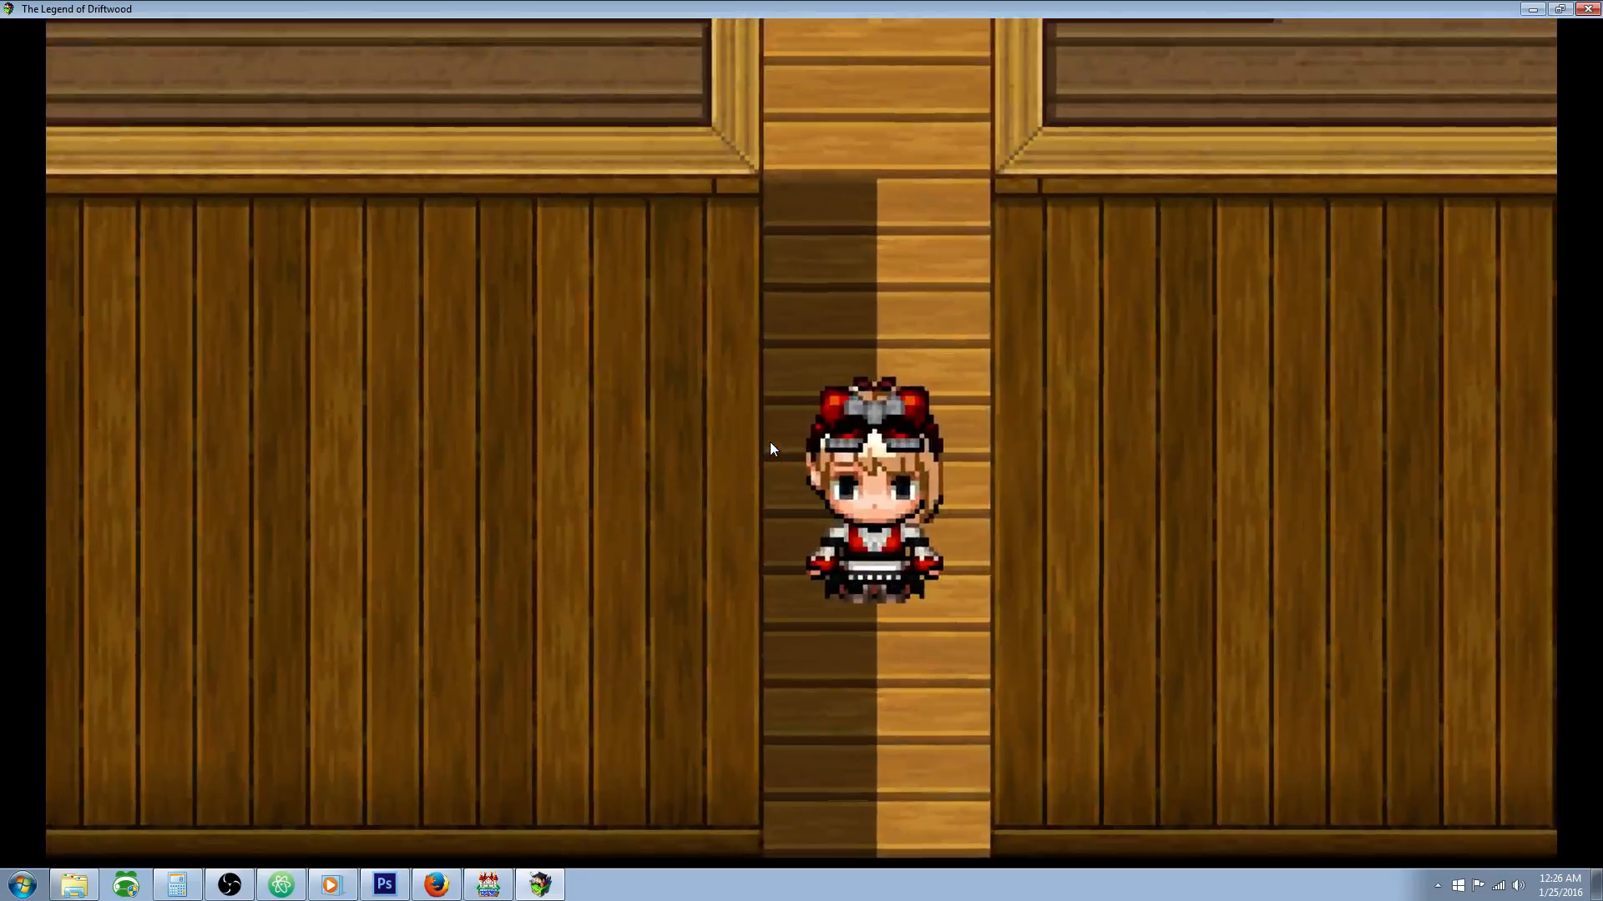
pyautogui.press('Right')
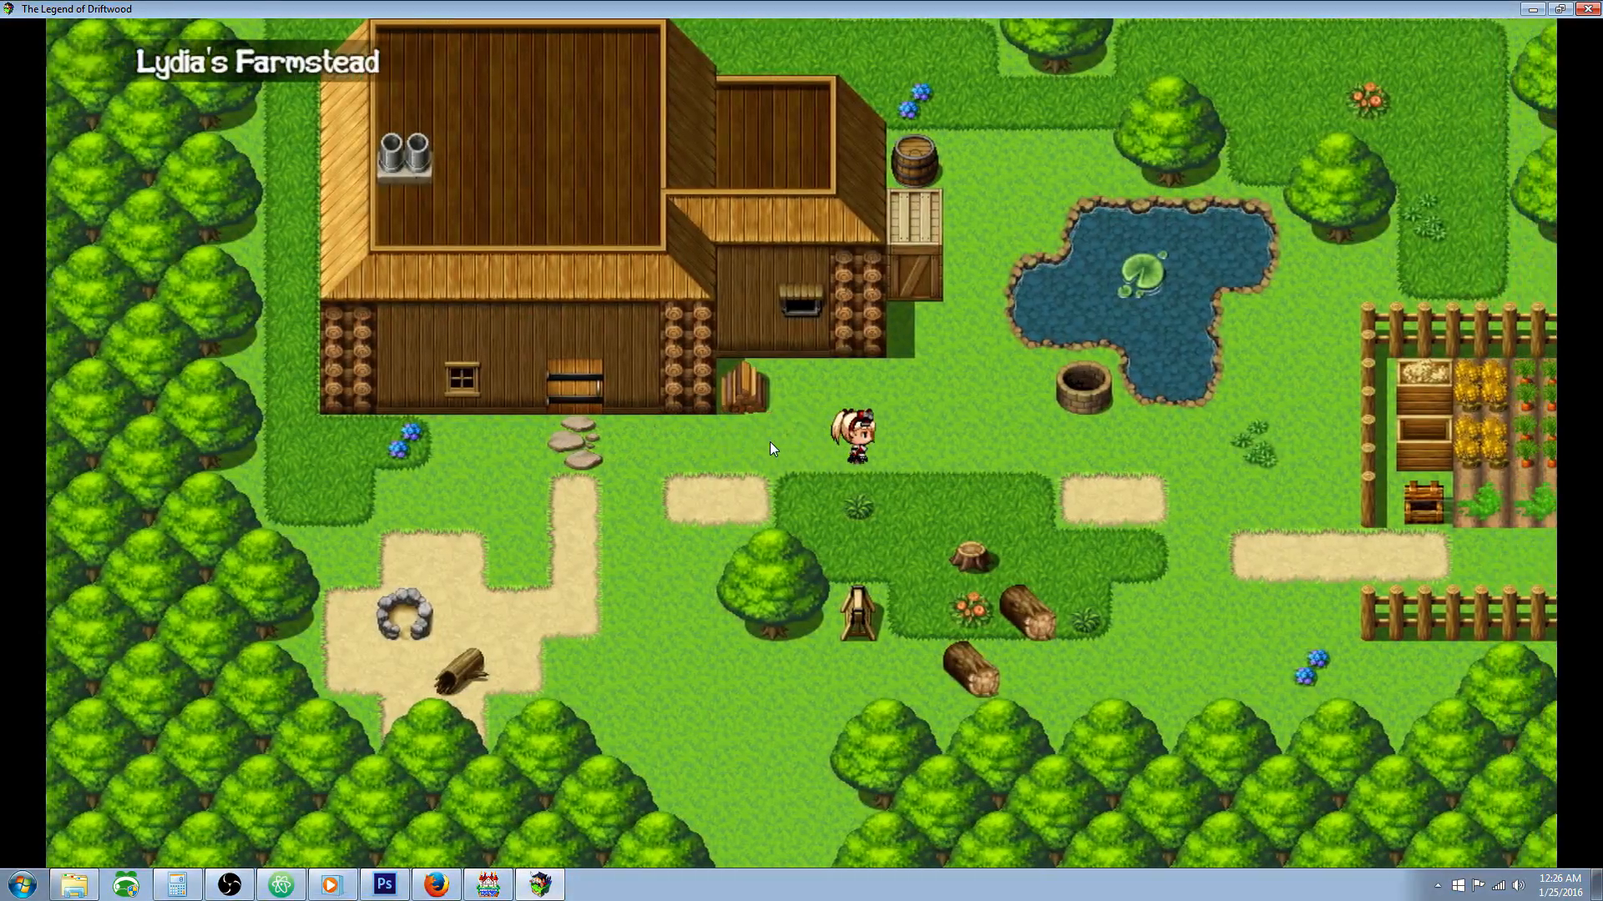
pyautogui.press('Escape')
pyautogui.press('Escape')
pyautogui.press('Right')
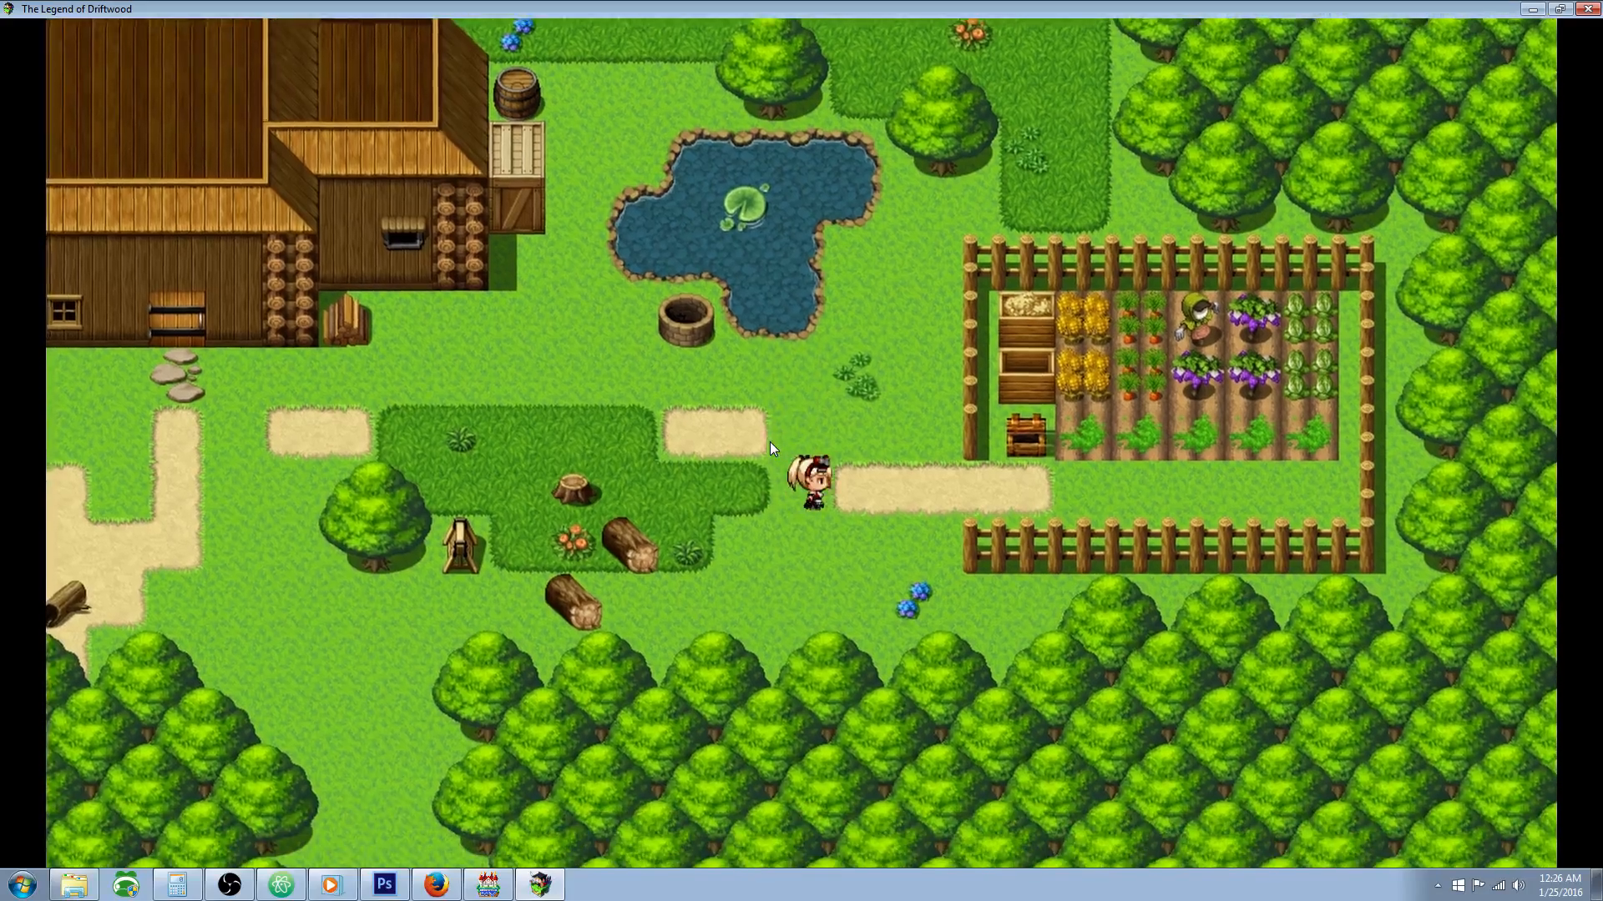
pyautogui.press('Right')
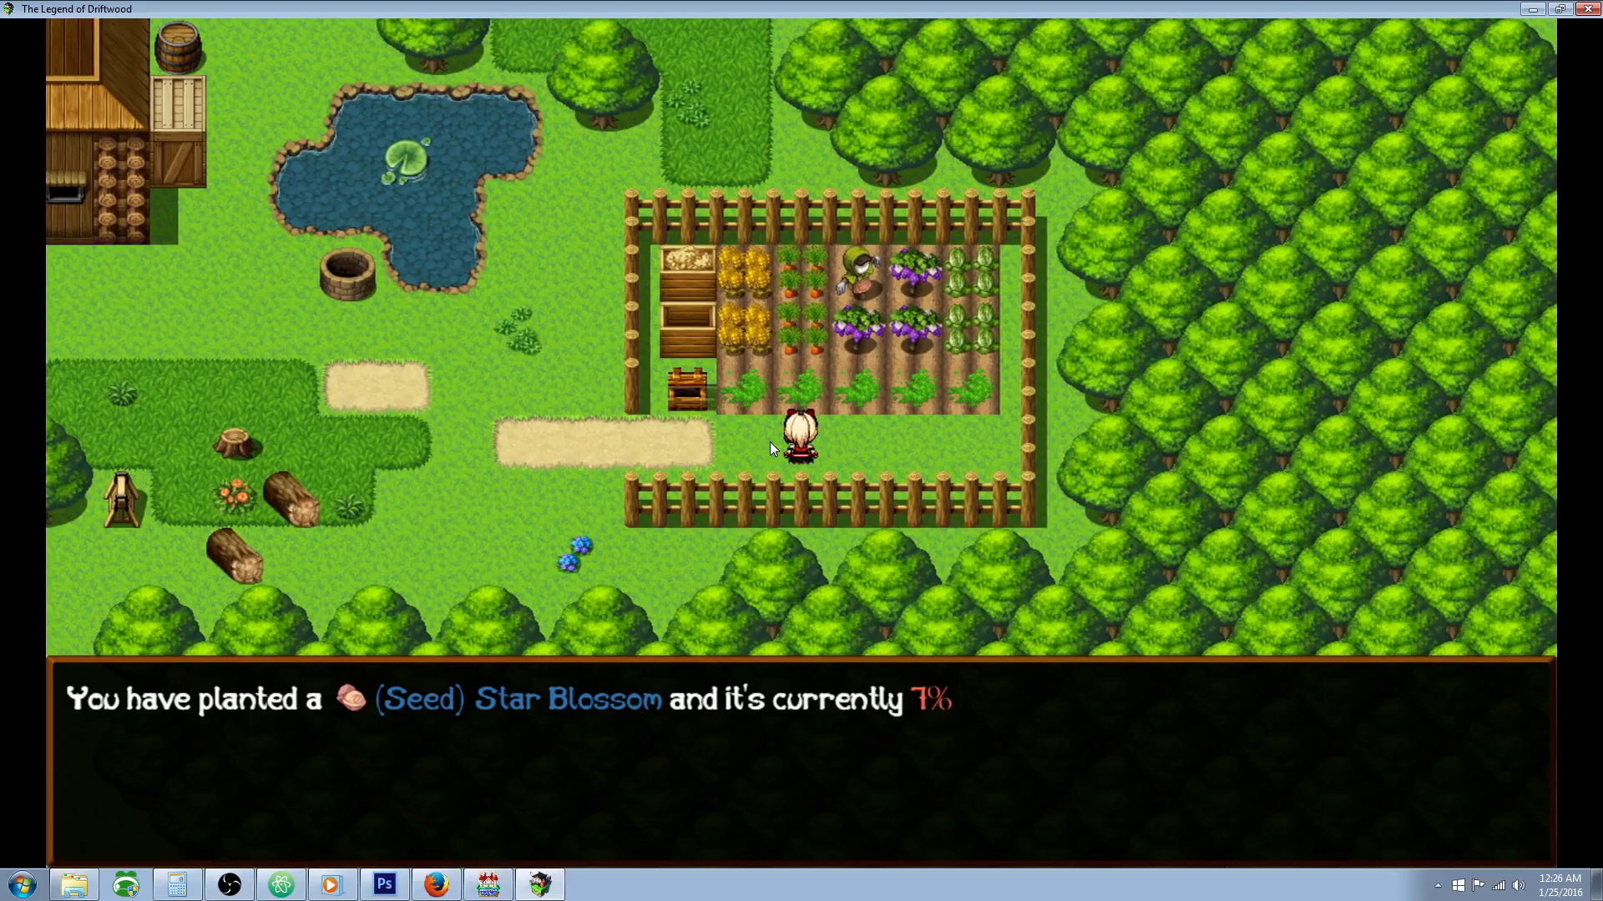
# Step: Walk along the garden row and check the growth progress of the second to fifth soil plots
pyautogui.press('Return')
pyautogui.press('Right')
pyautogui.press('Return')
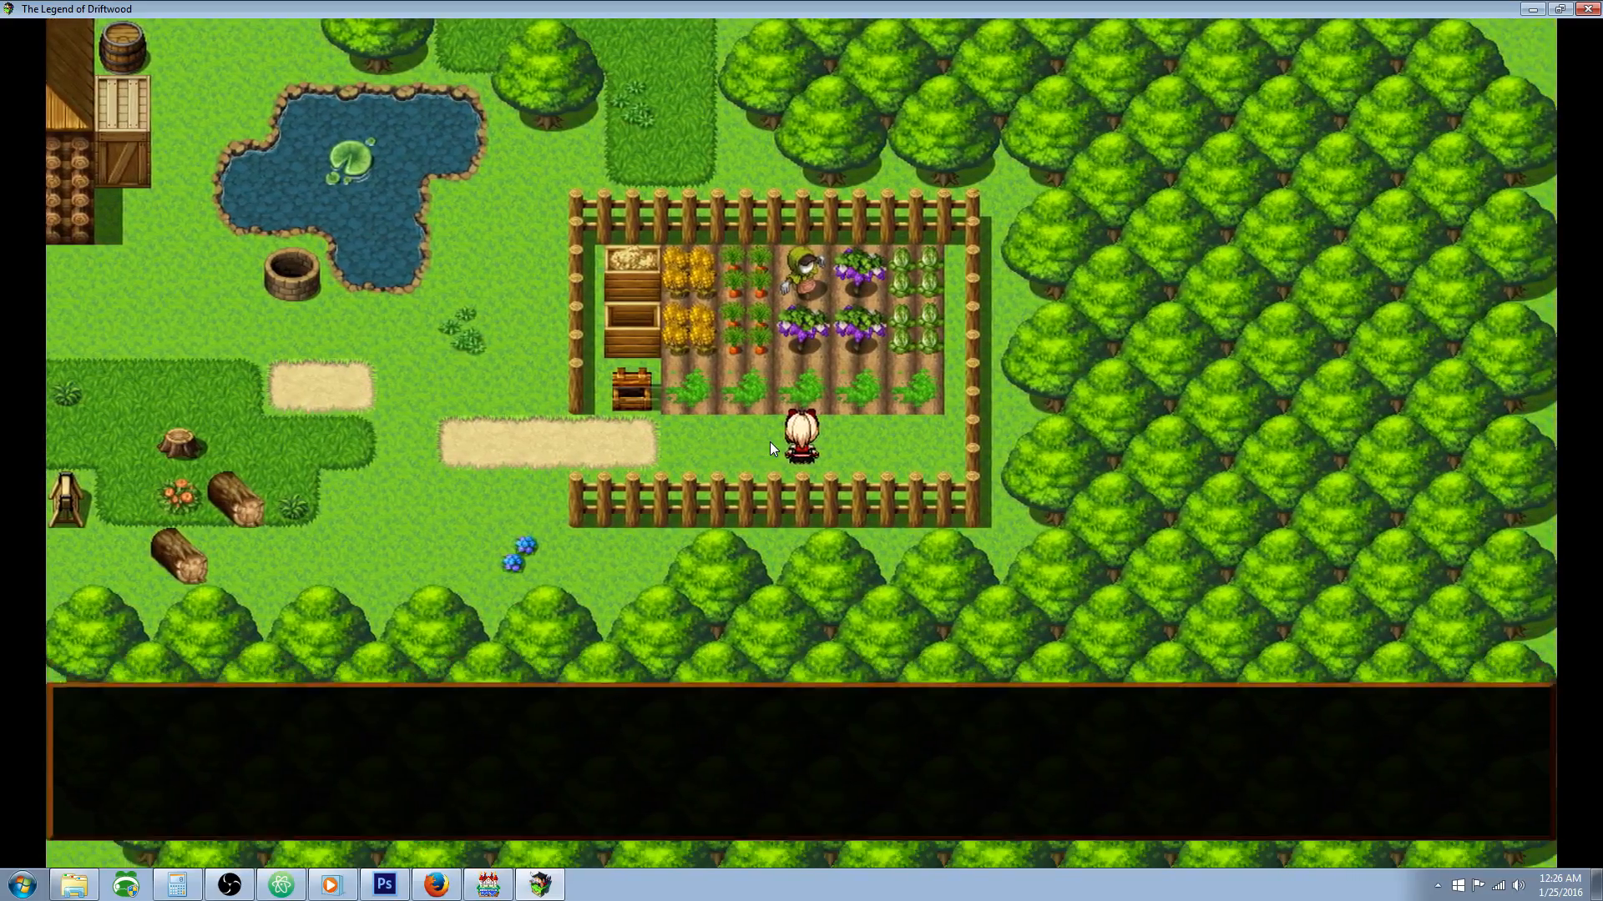
pyautogui.press('Right')
pyautogui.press('Up')
pyautogui.press('Return')
pyautogui.press('Return')
pyautogui.press('Right')
pyautogui.press('Up')
pyautogui.press('Return')
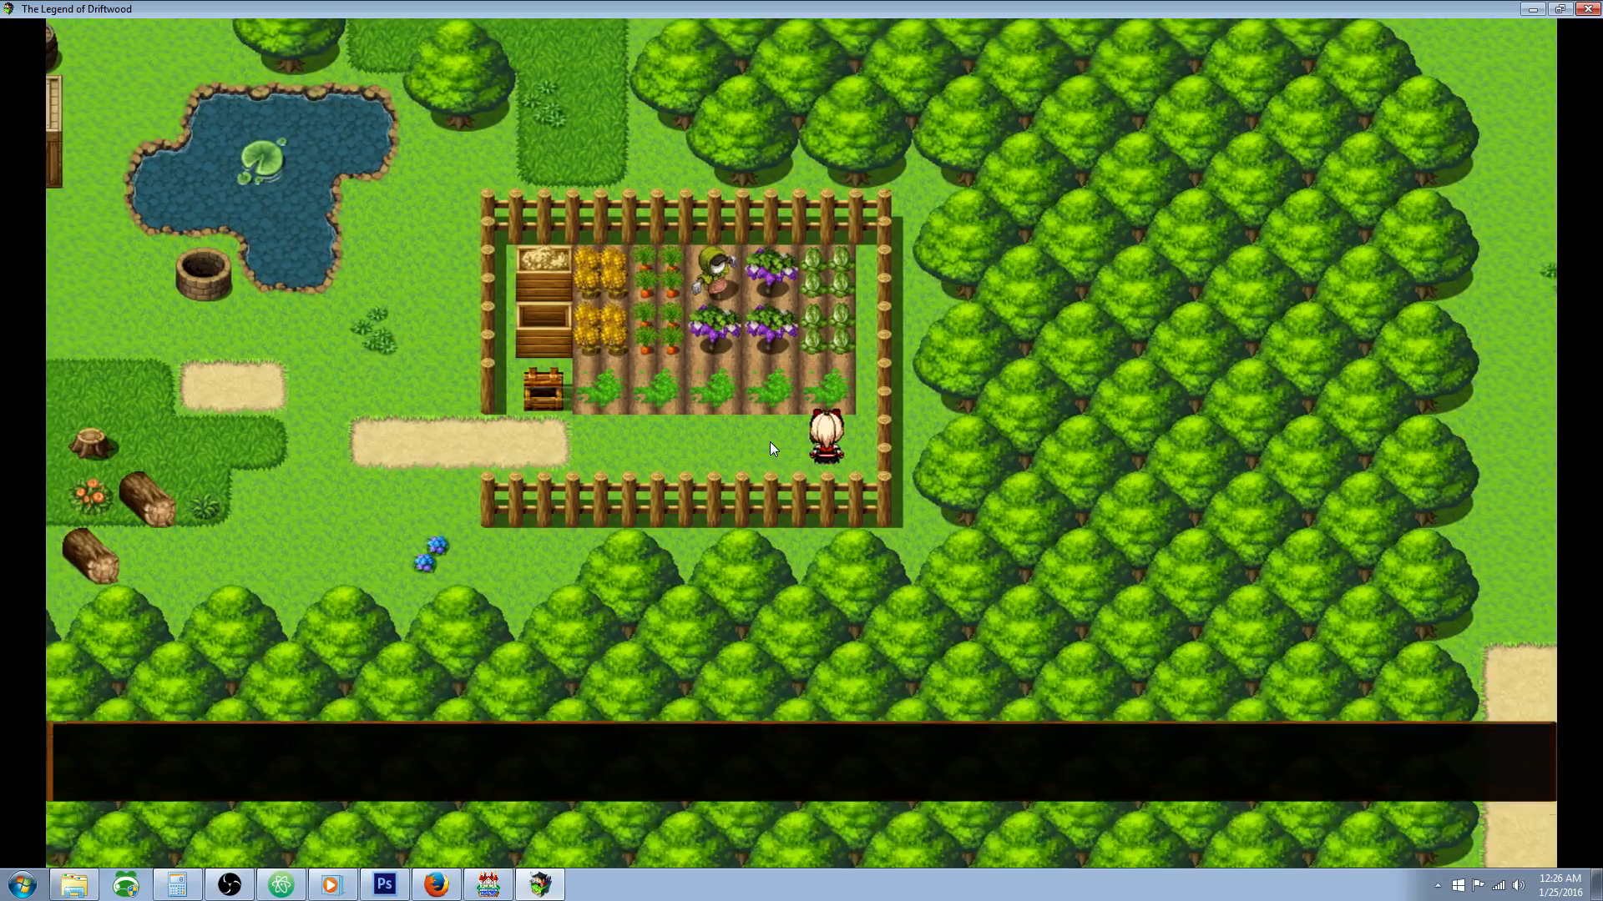
# Step: Open the inventory and read the descriptions of Tonic and the harvested herbs such as Mercy Leaf
pyautogui.press('Return')
pyautogui.press('Left')
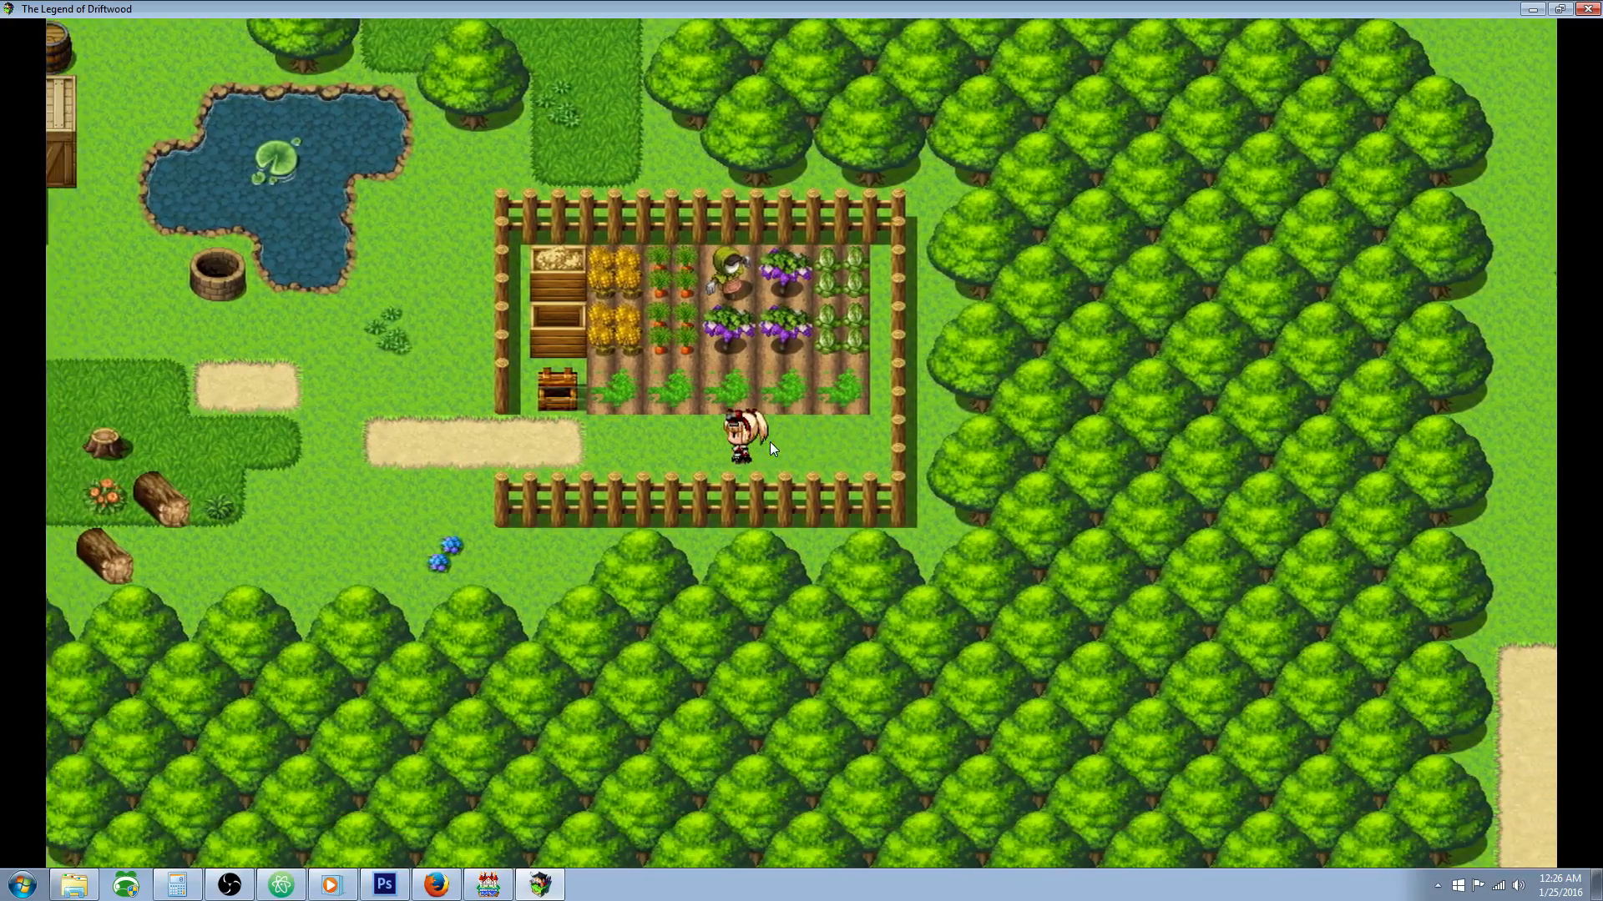
pyautogui.press('Escape')
pyautogui.press('Return')
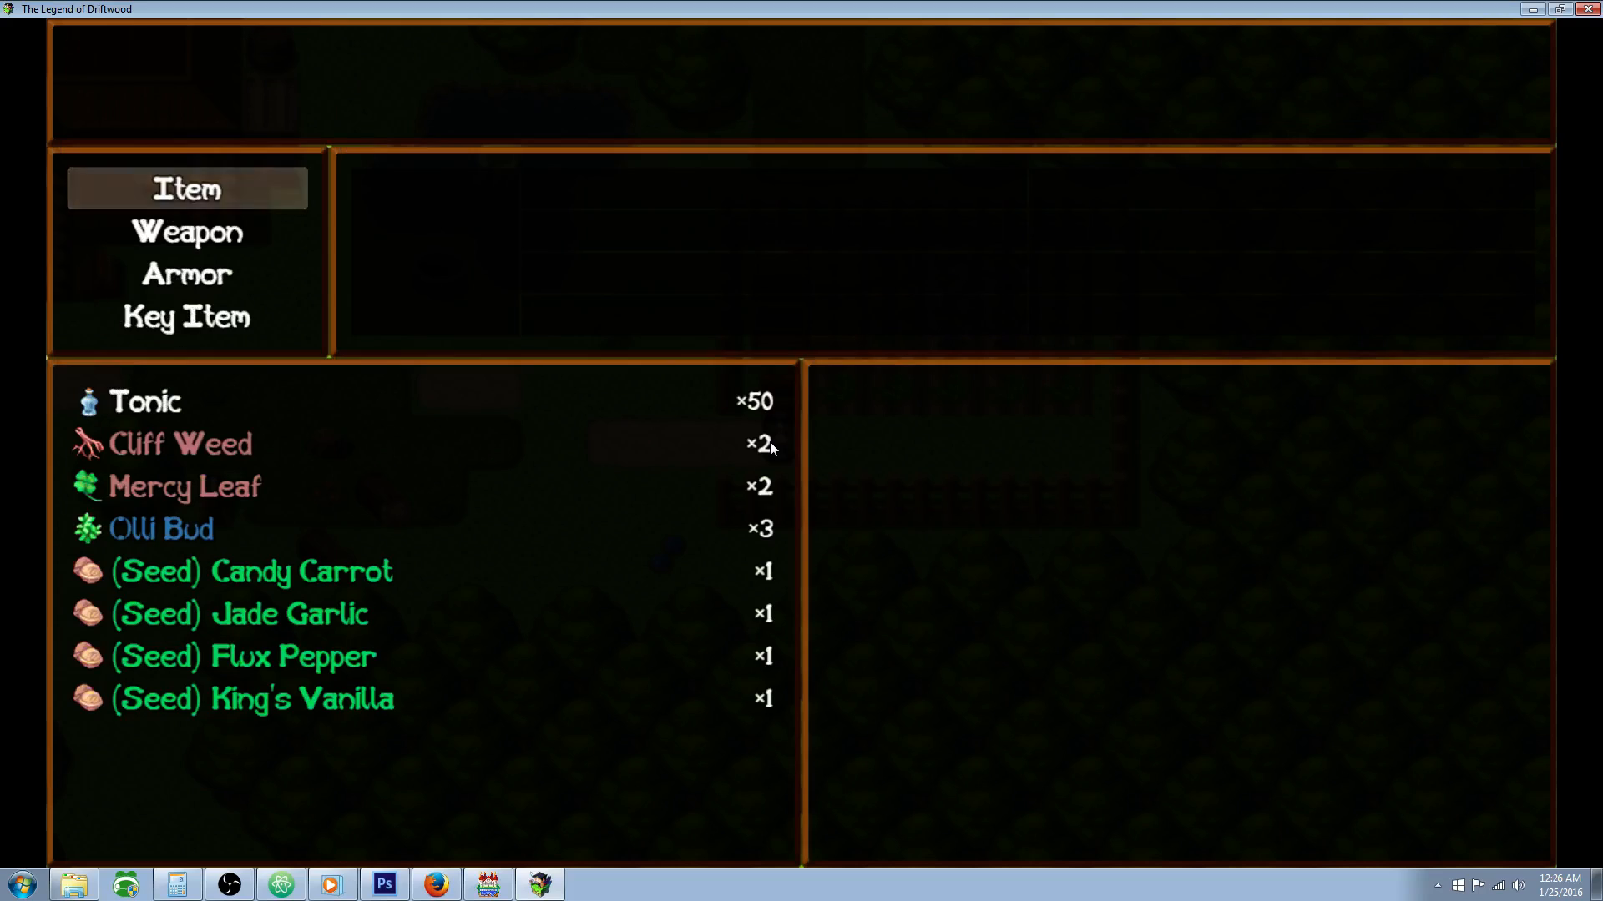
pyautogui.press('Return')
pyautogui.press('Down')
pyautogui.press('Down')
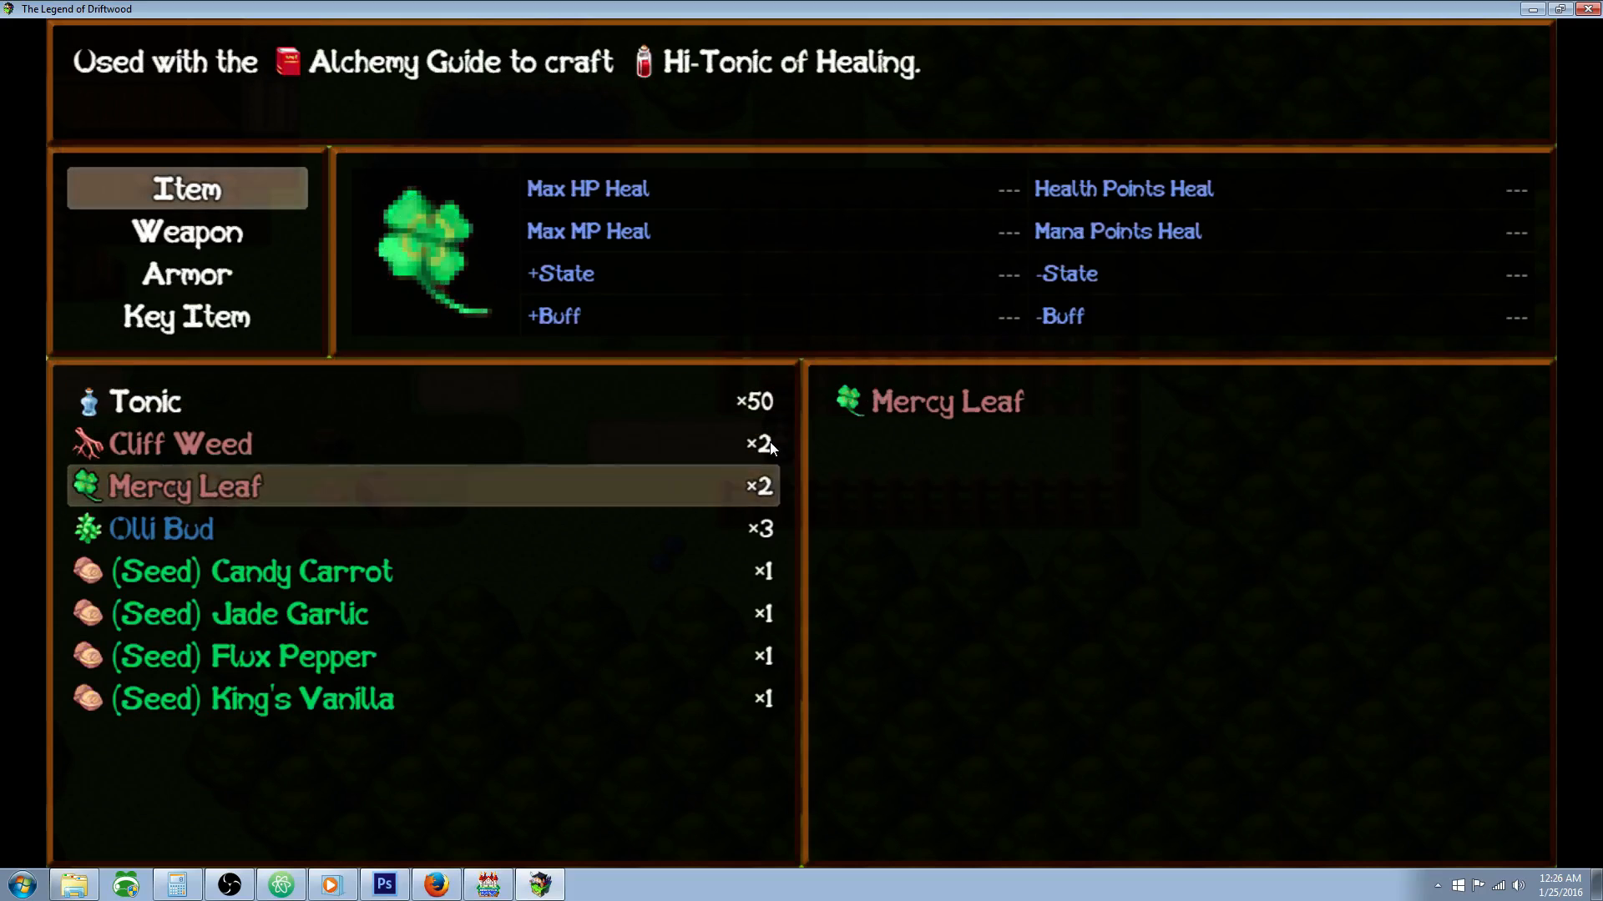
pyautogui.press('Up')
pyautogui.press('Down')
pyautogui.press('Up')
pyautogui.press('Down')
pyautogui.press('Down')
pyautogui.press('Up')
pyautogui.press('Down')
pyautogui.press('Up')
# Step: Examine the Alchemy Guide crafting book among the key items and return to the main menu
pyautogui.press('Up')
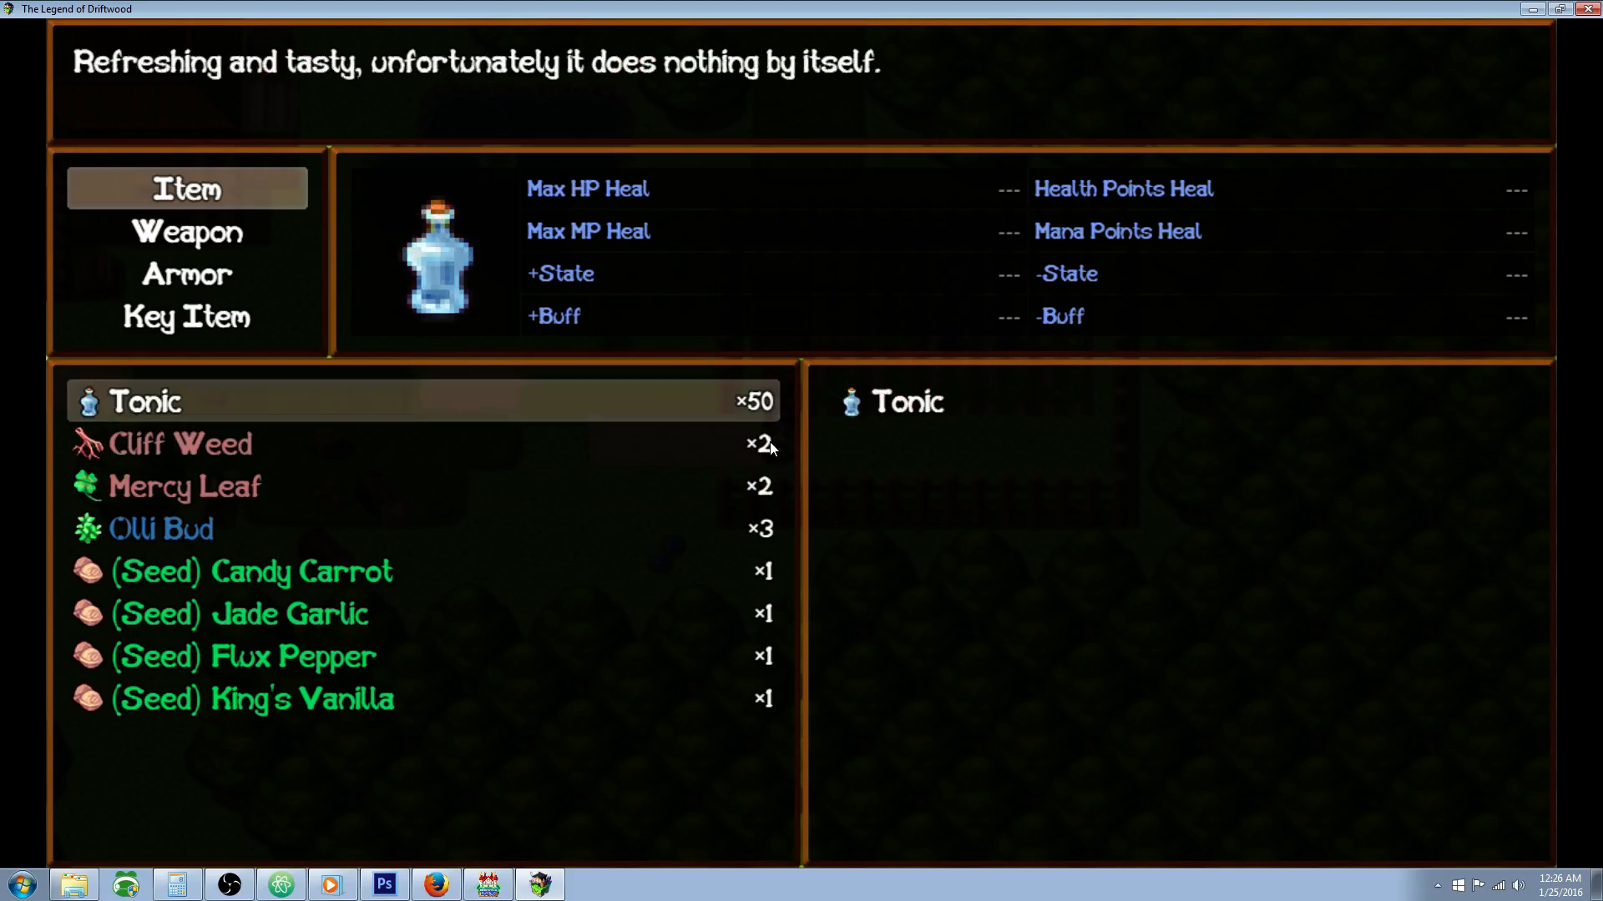
pyautogui.press('Escape')
pyautogui.press('Escape')
pyautogui.press('Down')
pyautogui.press('Down')
pyautogui.press('Down')
pyautogui.press('Down')
pyautogui.press('Down')
pyautogui.press('Return')
pyautogui.press('Escape')
pyautogui.press('Up')
pyautogui.press('Up')
pyautogui.press('Up')
pyautogui.press('Up')
pyautogui.press('Up')
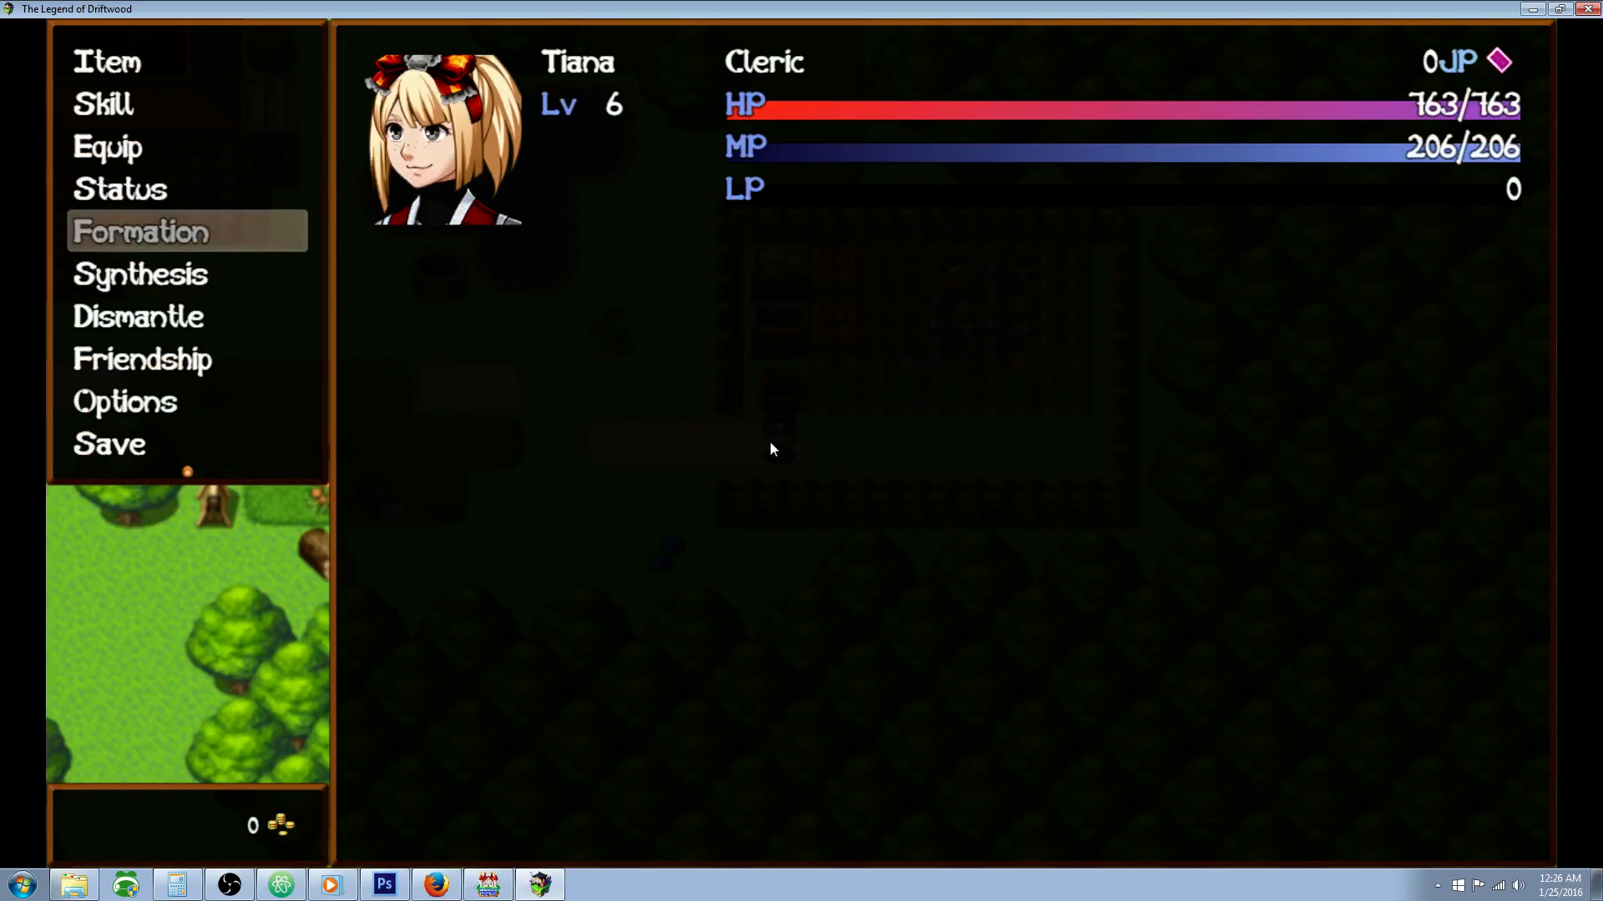
pyautogui.press('Return')
pyautogui.press('Up')
pyautogui.press('Return')
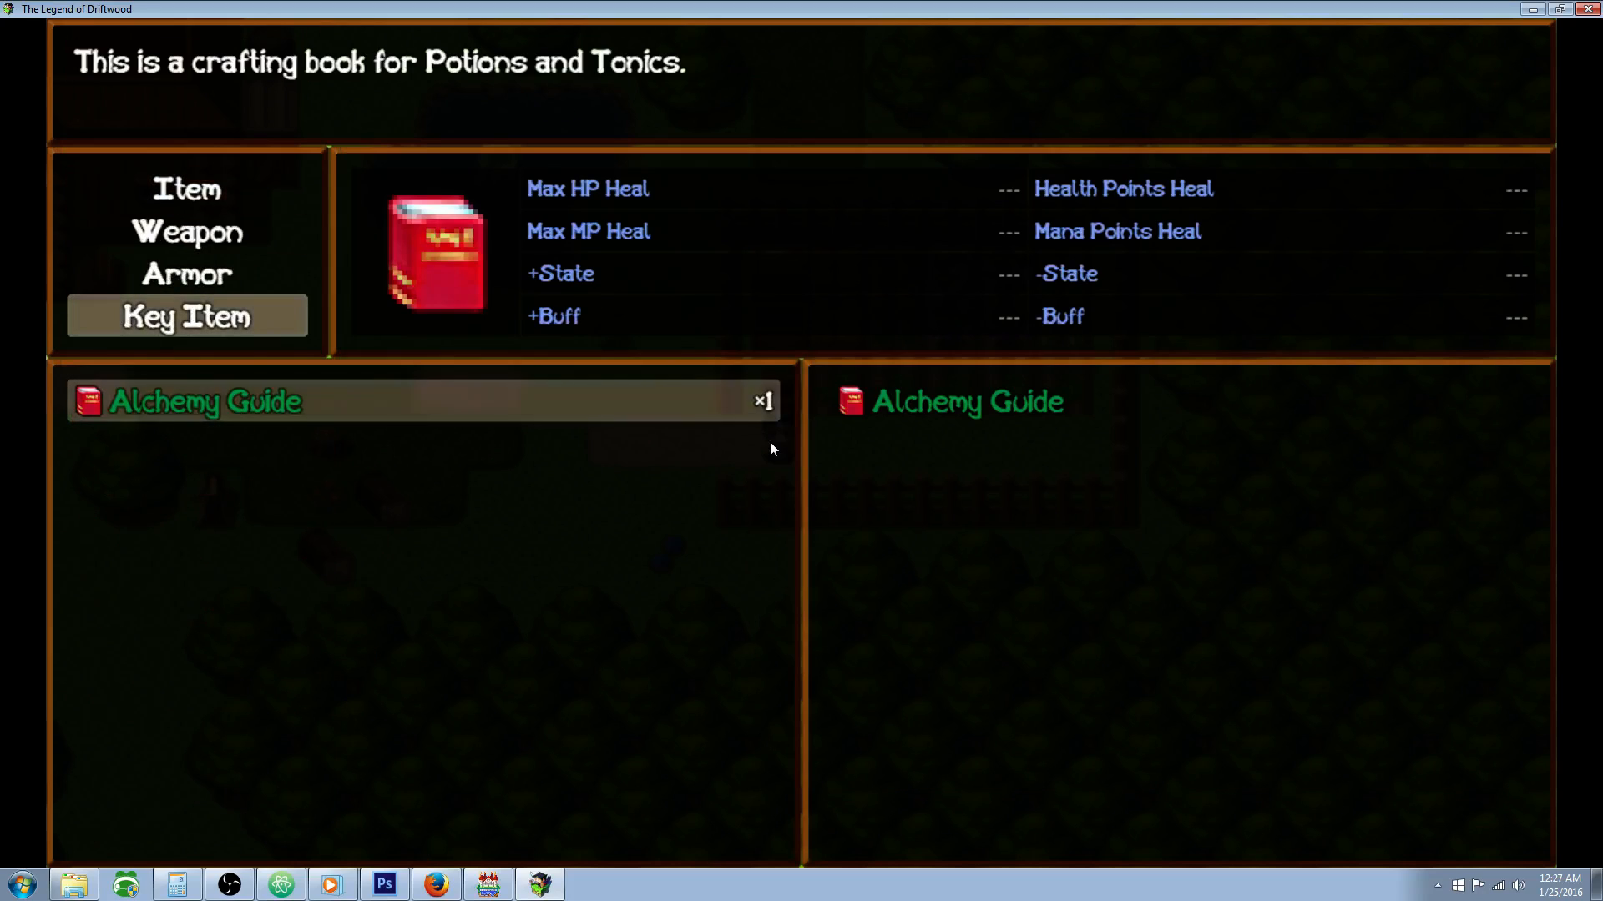
pyautogui.press('Escape')
pyautogui.press('Escape')
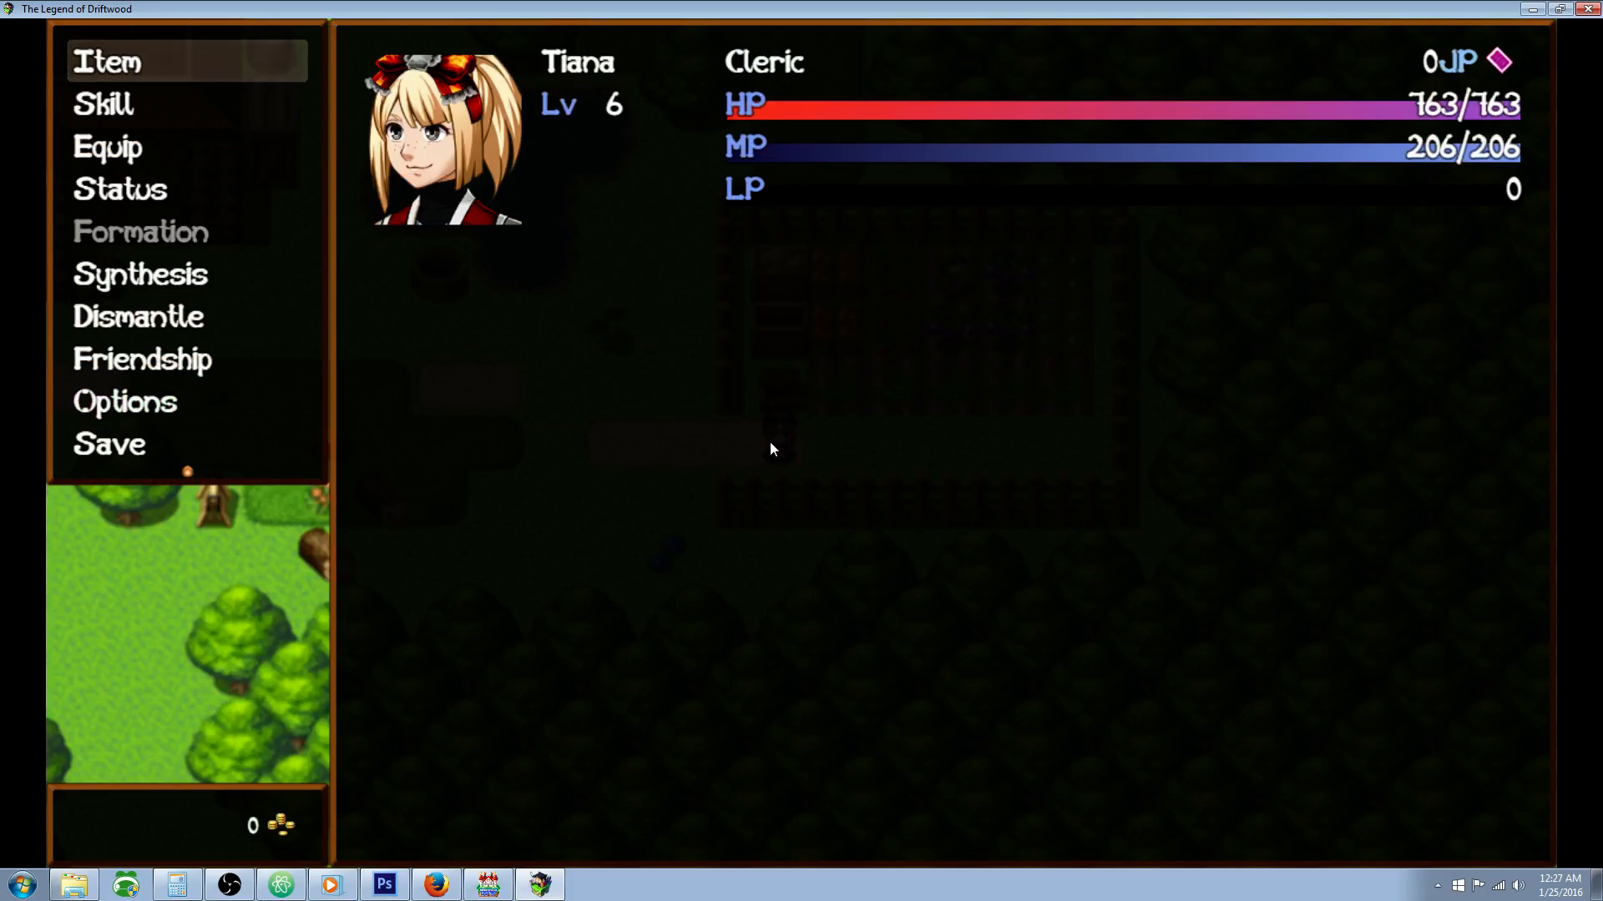
# Step: Open Synthesis and examine the materials required by the healing and focus tonic recipes
pyautogui.press('Down')
pyautogui.press('Down')
pyautogui.press('Down')
pyautogui.press('Down')
pyautogui.press('Down')
pyautogui.press('Return')
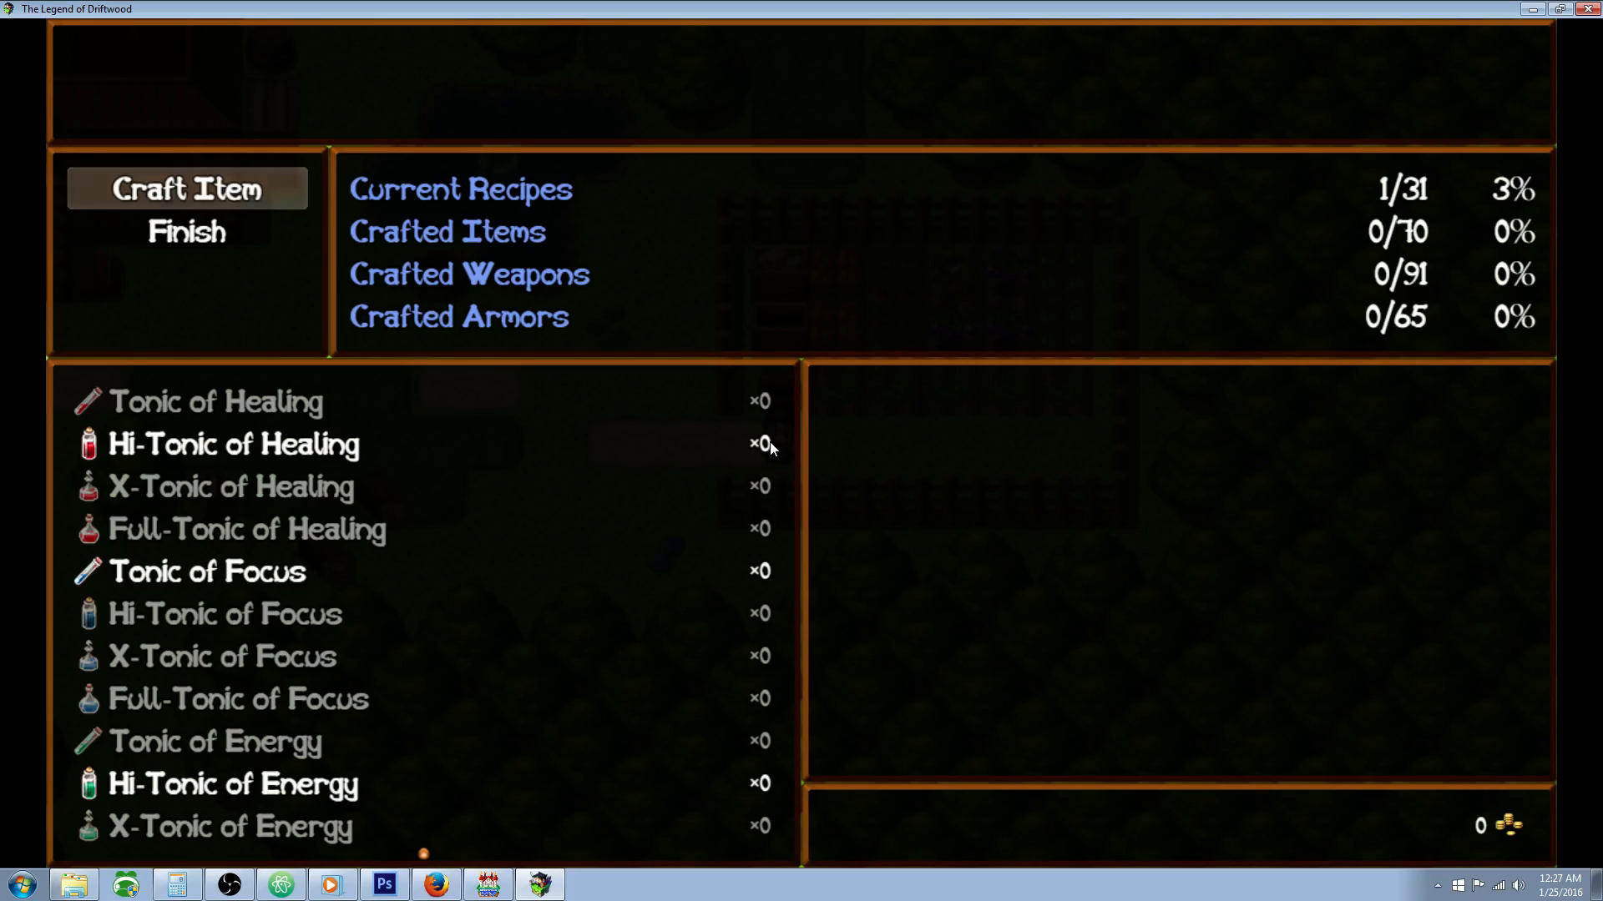
pyautogui.press('Return')
pyautogui.press('Down')
pyautogui.press('Down')
pyautogui.press('Down')
pyautogui.press('Down')
pyautogui.press('Down')
pyautogui.press('Down')
pyautogui.press('Down')
pyautogui.press('Down')
pyautogui.press('Down')
pyautogui.press('Down')
pyautogui.press('Down')
pyautogui.press('Down')
pyautogui.press('Down')
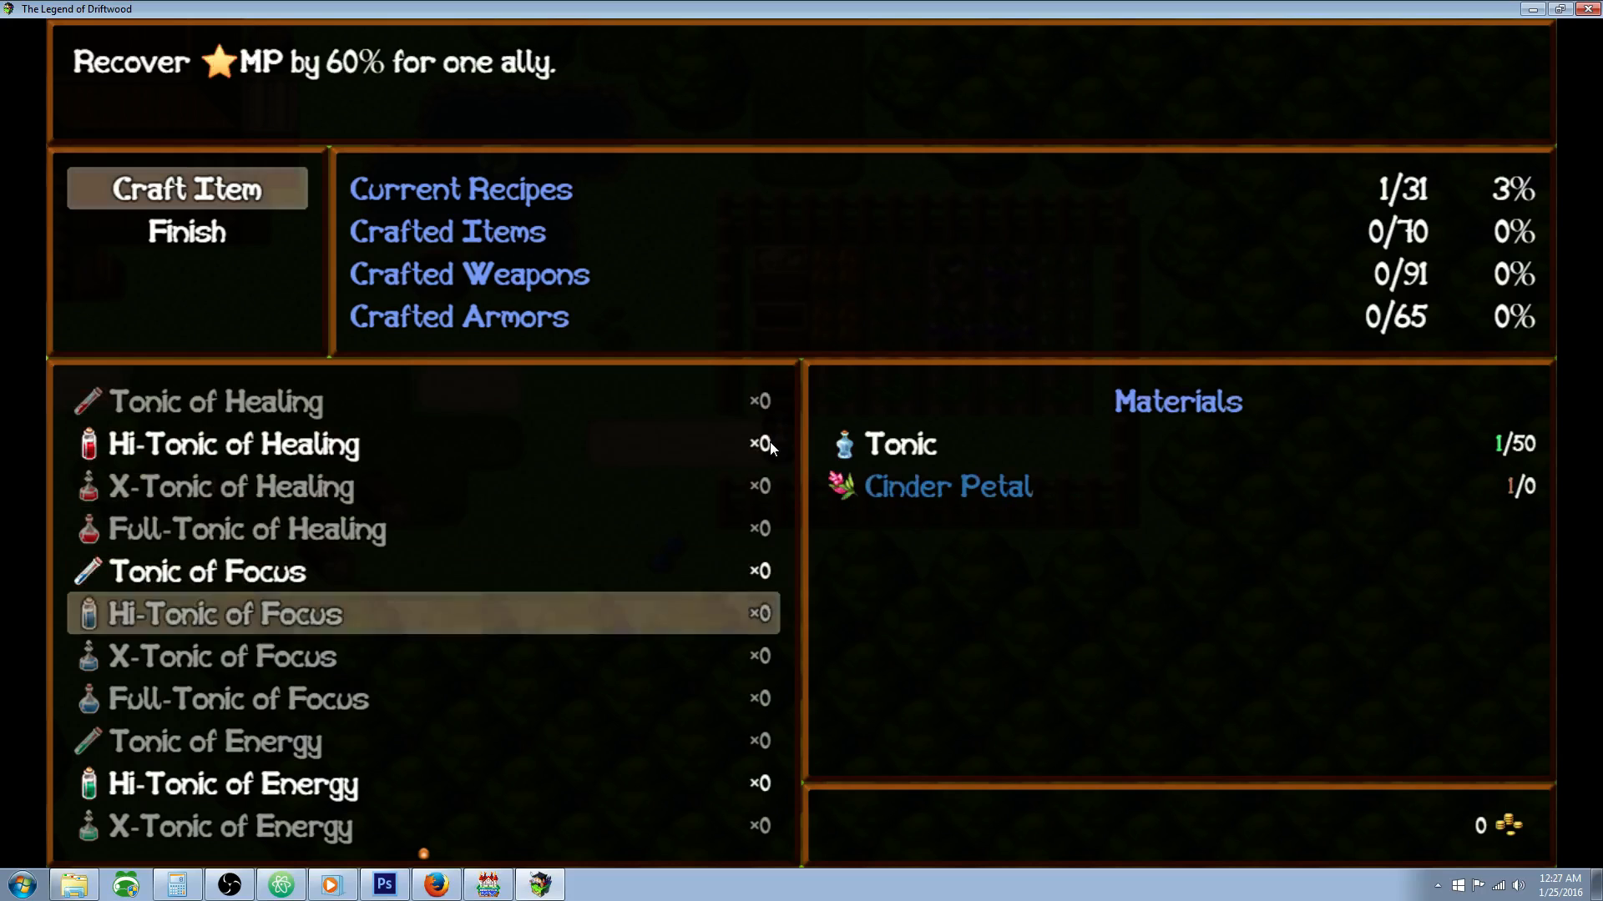
pyautogui.press('Down')
pyautogui.press('Down')
pyautogui.press('Down')
pyautogui.press('Up')
pyautogui.press('Up')
pyautogui.press('Up')
pyautogui.press('Up')
pyautogui.press('Down')
pyautogui.press('Up')
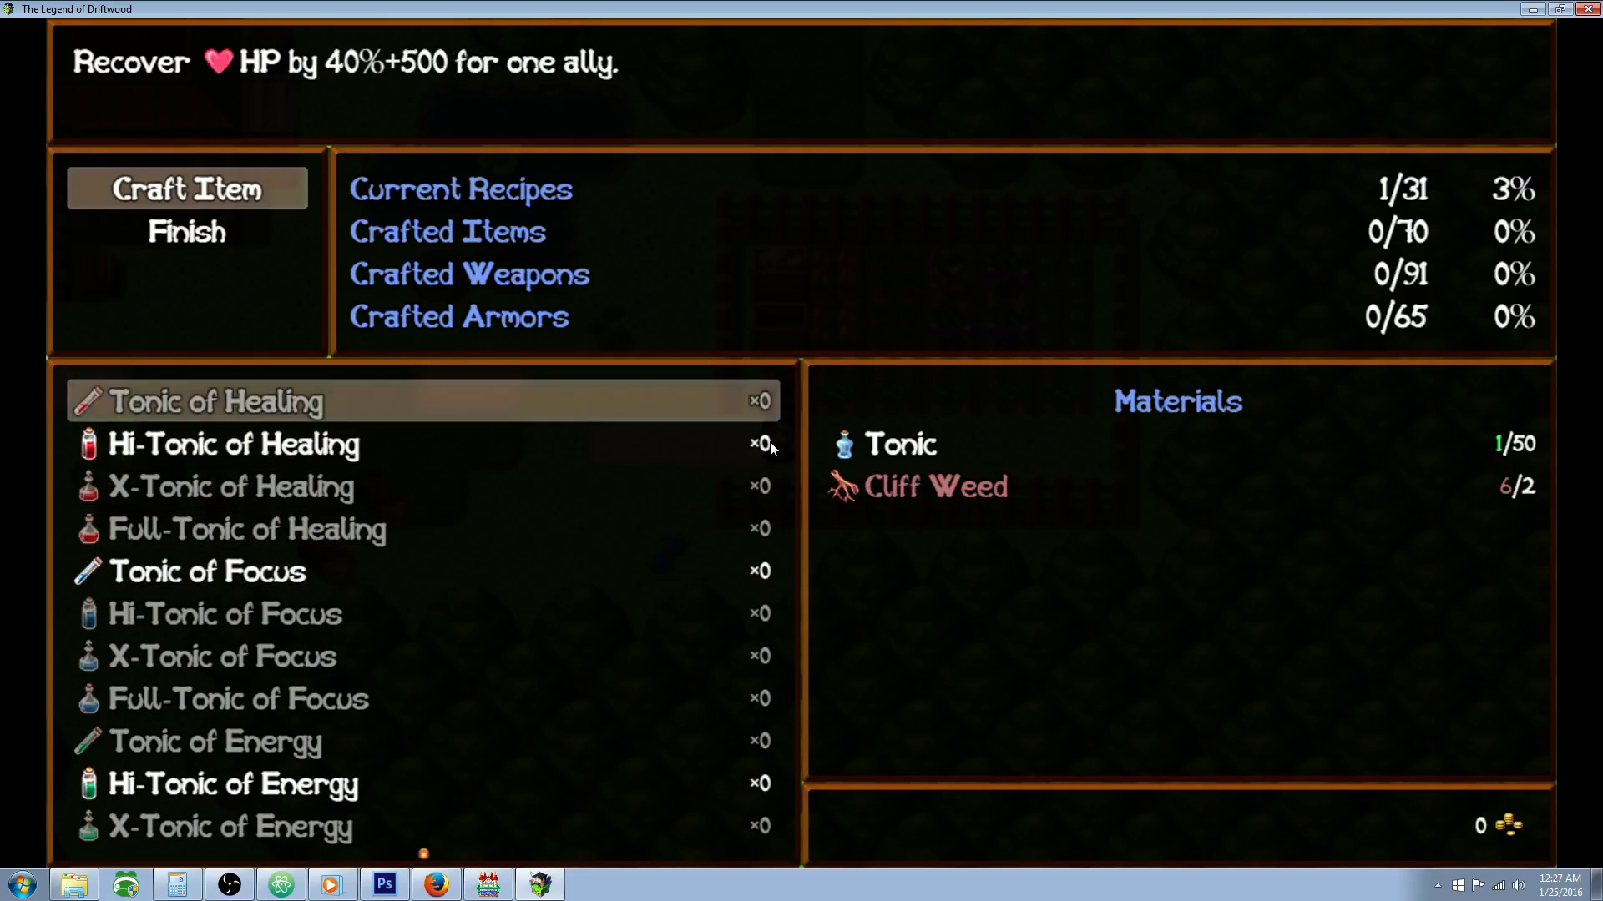
# Step: Craft two Hi-Tonics of Healing from Tonic and Mercy Leaf
pyautogui.press('Down')
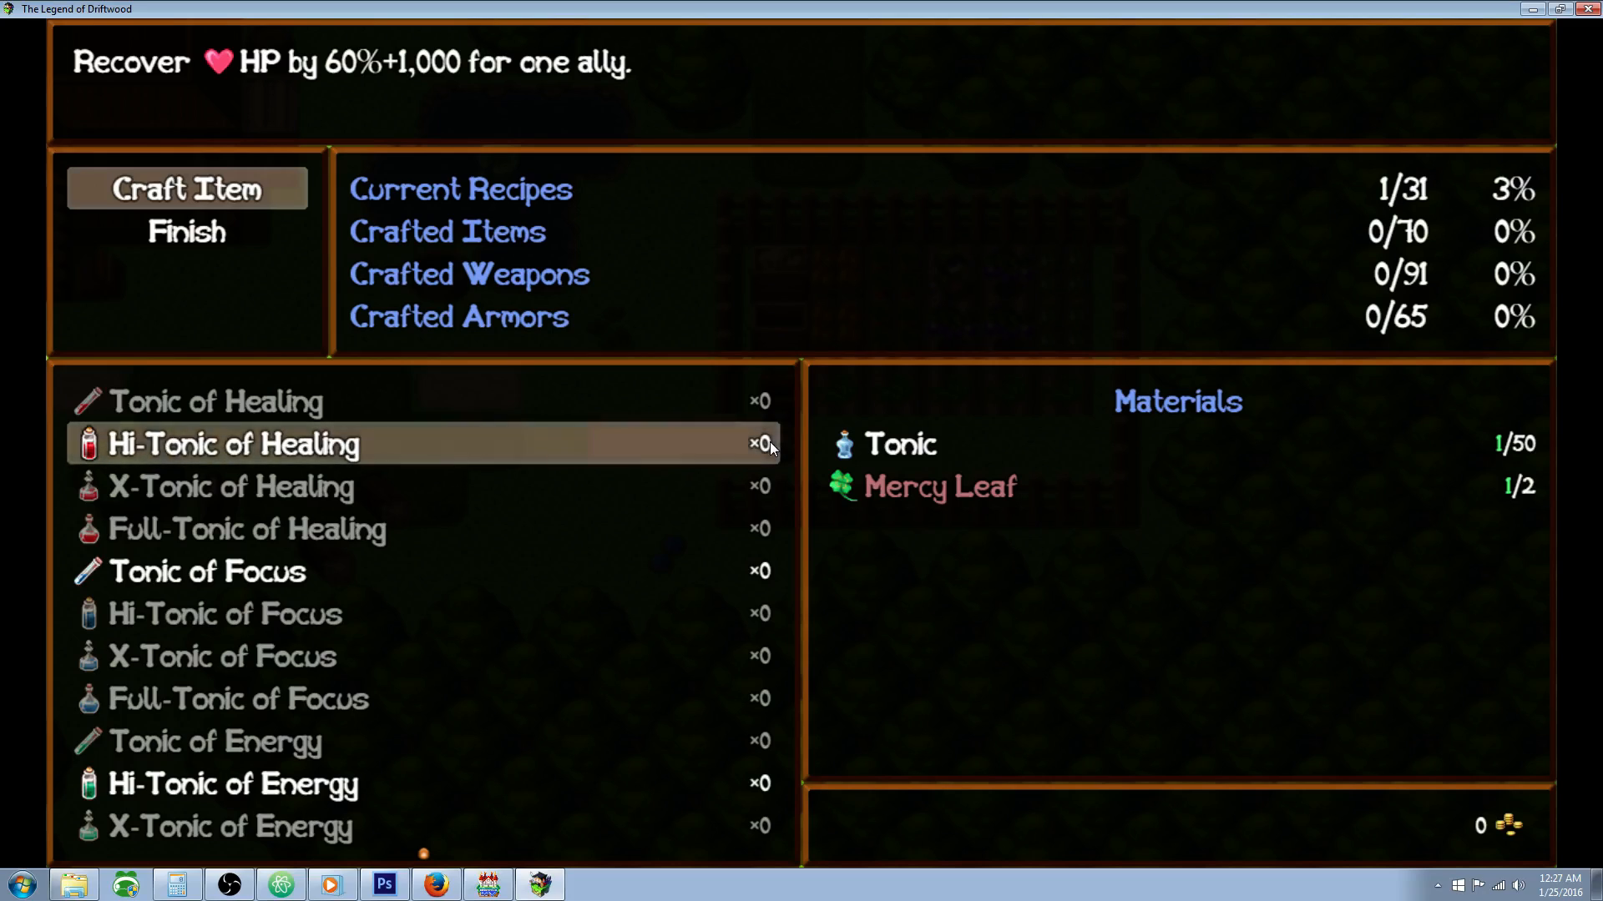
pyautogui.press('Return')
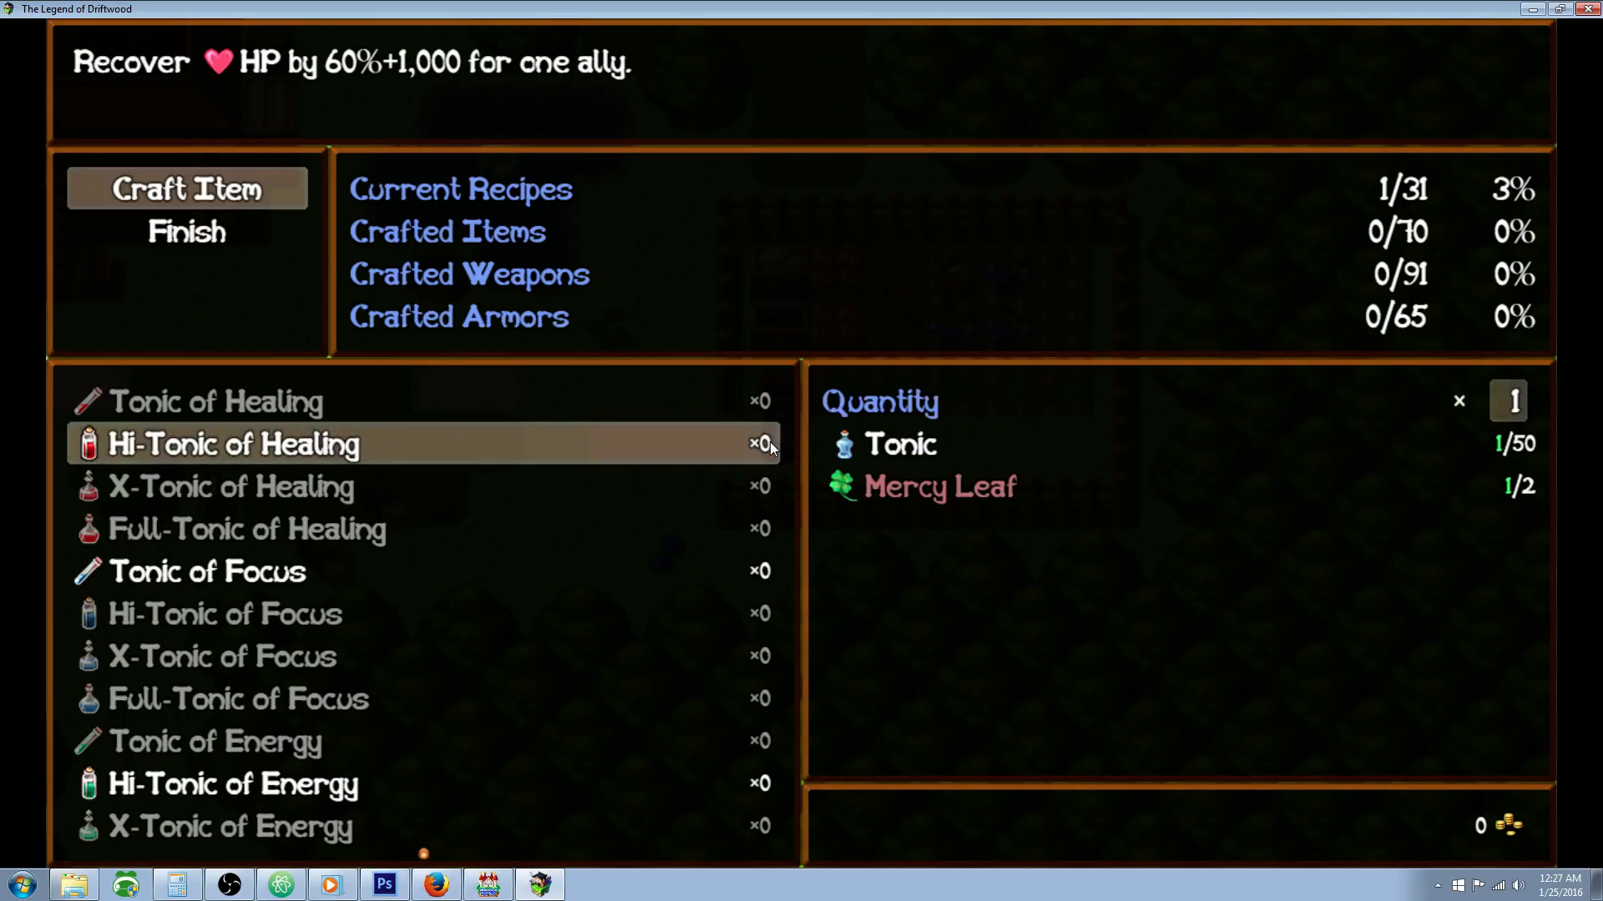
pyautogui.press('Return')
# Step: Craft two Tonics of Focus
pyautogui.press('Down')
pyautogui.press('Down')
pyautogui.press('Down')
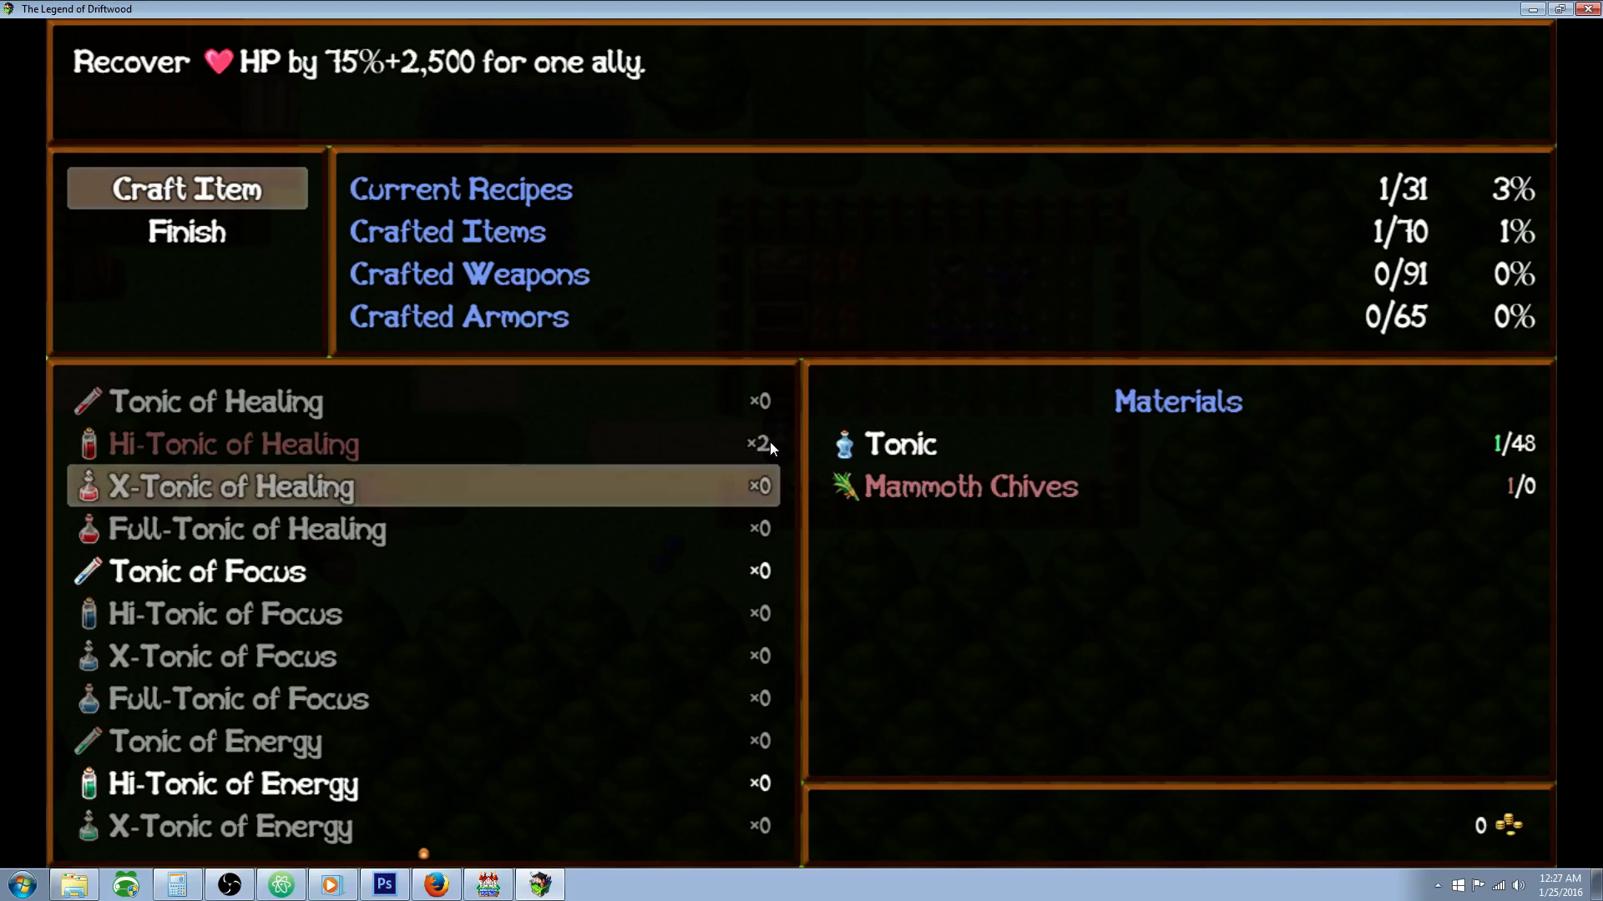
pyautogui.press('Return')
# Step: Examine the Hi-Tonic of Energy and Tonic of Energy recipes without crafting them, and return to the garden map
pyautogui.press('Return')
pyautogui.press('Return')
pyautogui.press('Return')
pyautogui.press('Down')
pyautogui.press('Down')
pyautogui.press('Down')
pyautogui.press('Down')
pyautogui.press('Down')
pyautogui.press('Return')
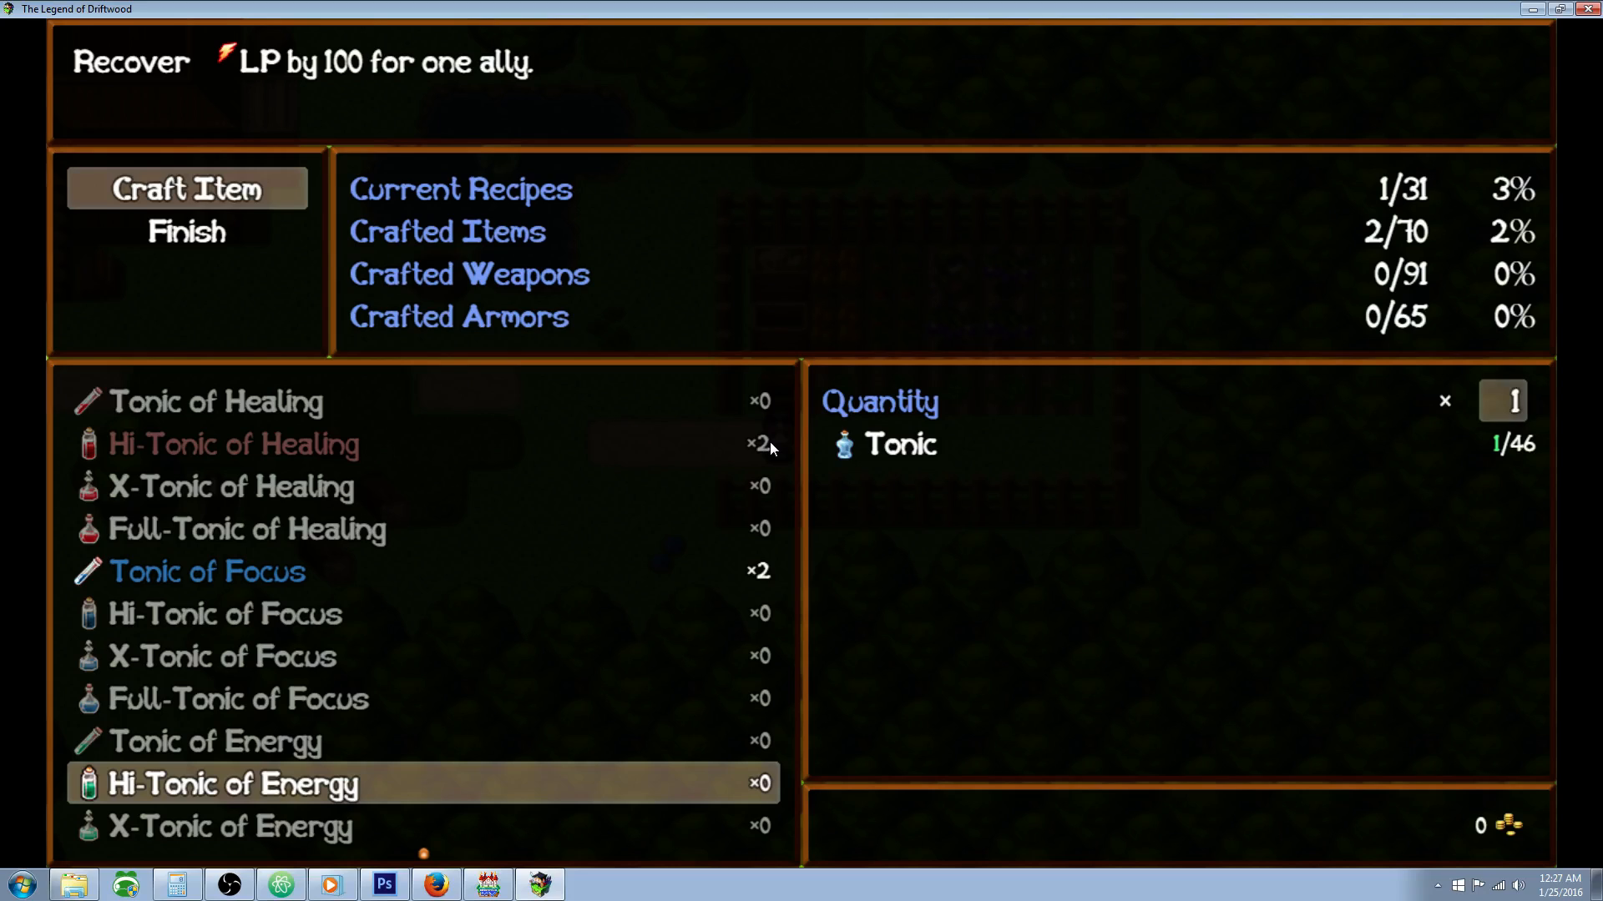
pyautogui.press('Escape')
pyautogui.press('Down')
pyautogui.press('Up')
pyautogui.press('Return')
pyautogui.press('Escape')
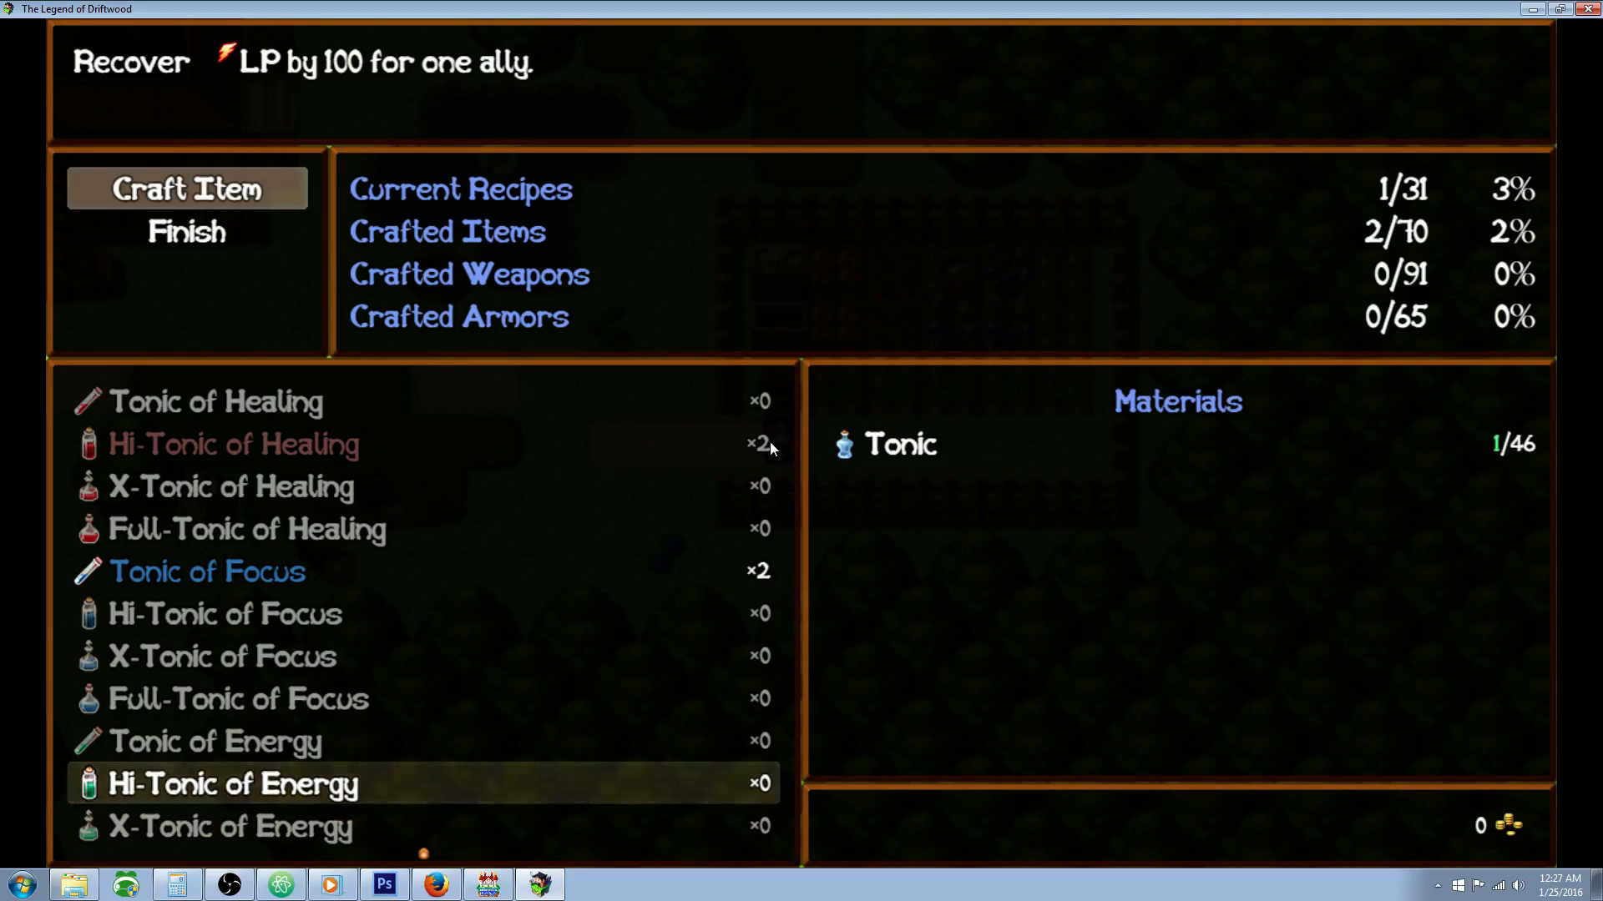
pyautogui.press('Down')
pyautogui.press('Up')
pyautogui.press('Up')
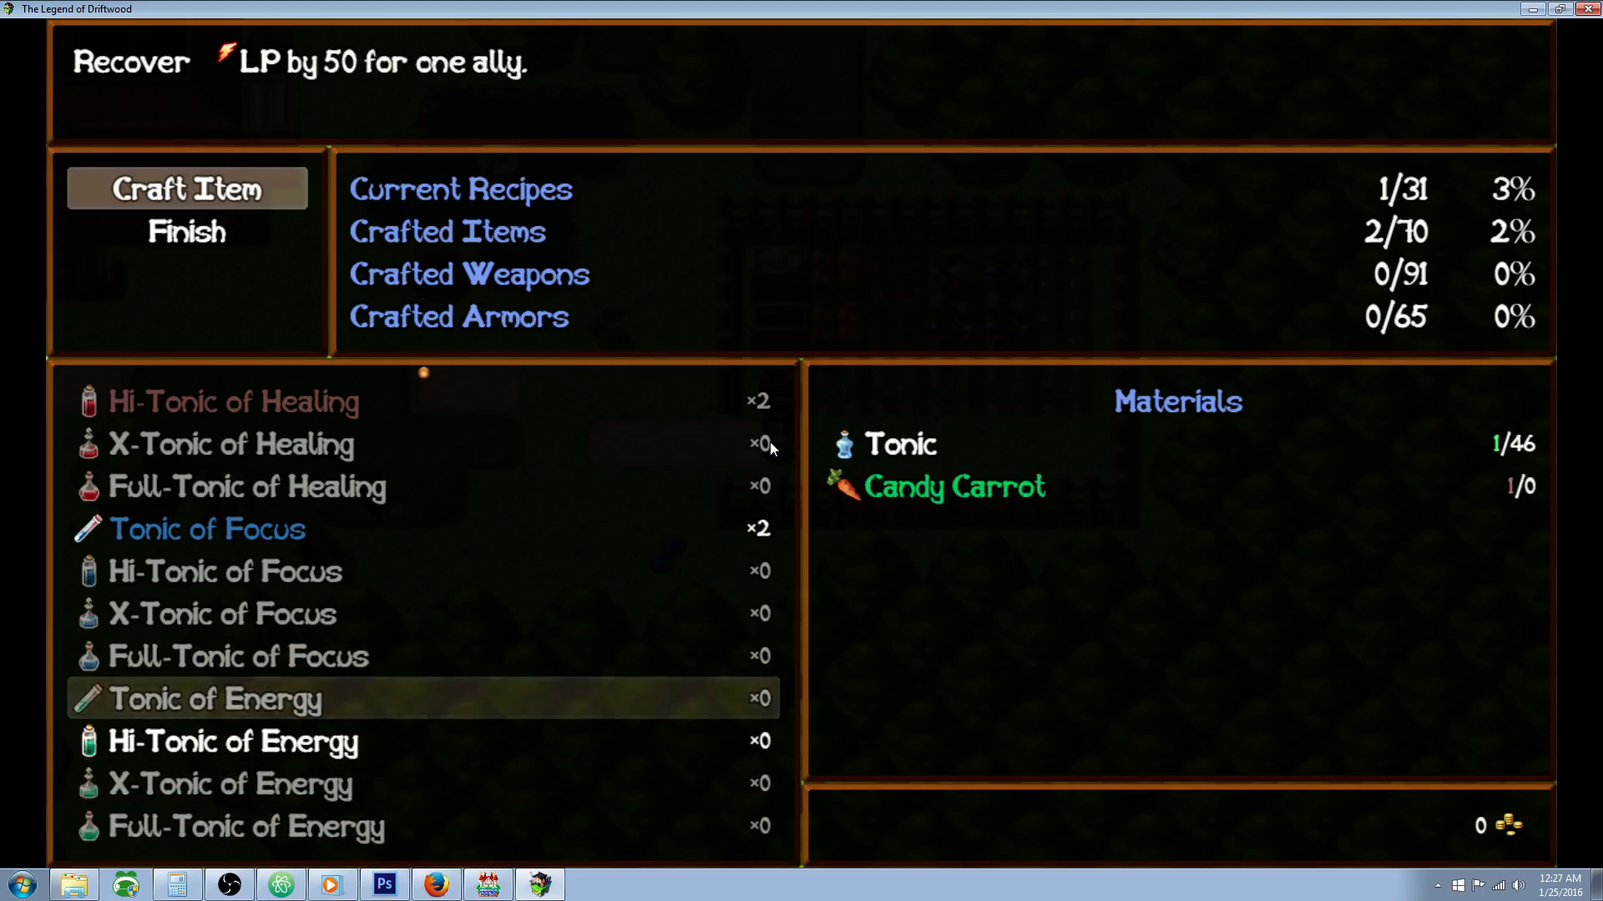
pyautogui.press('Down')
pyautogui.press('Up')
pyautogui.press('Up')
pyautogui.press('Up')
pyautogui.press('Escape')
pyautogui.press('Escape')
pyautogui.press('Up')
pyautogui.press('Up')
pyautogui.press('Up')
pyautogui.press('Up')
pyautogui.press('Up')
pyautogui.press('Up')
# Step: Check the crafted tonics and remaining herbs in the inventory, and return to the garden
pyautogui.press('Escape')
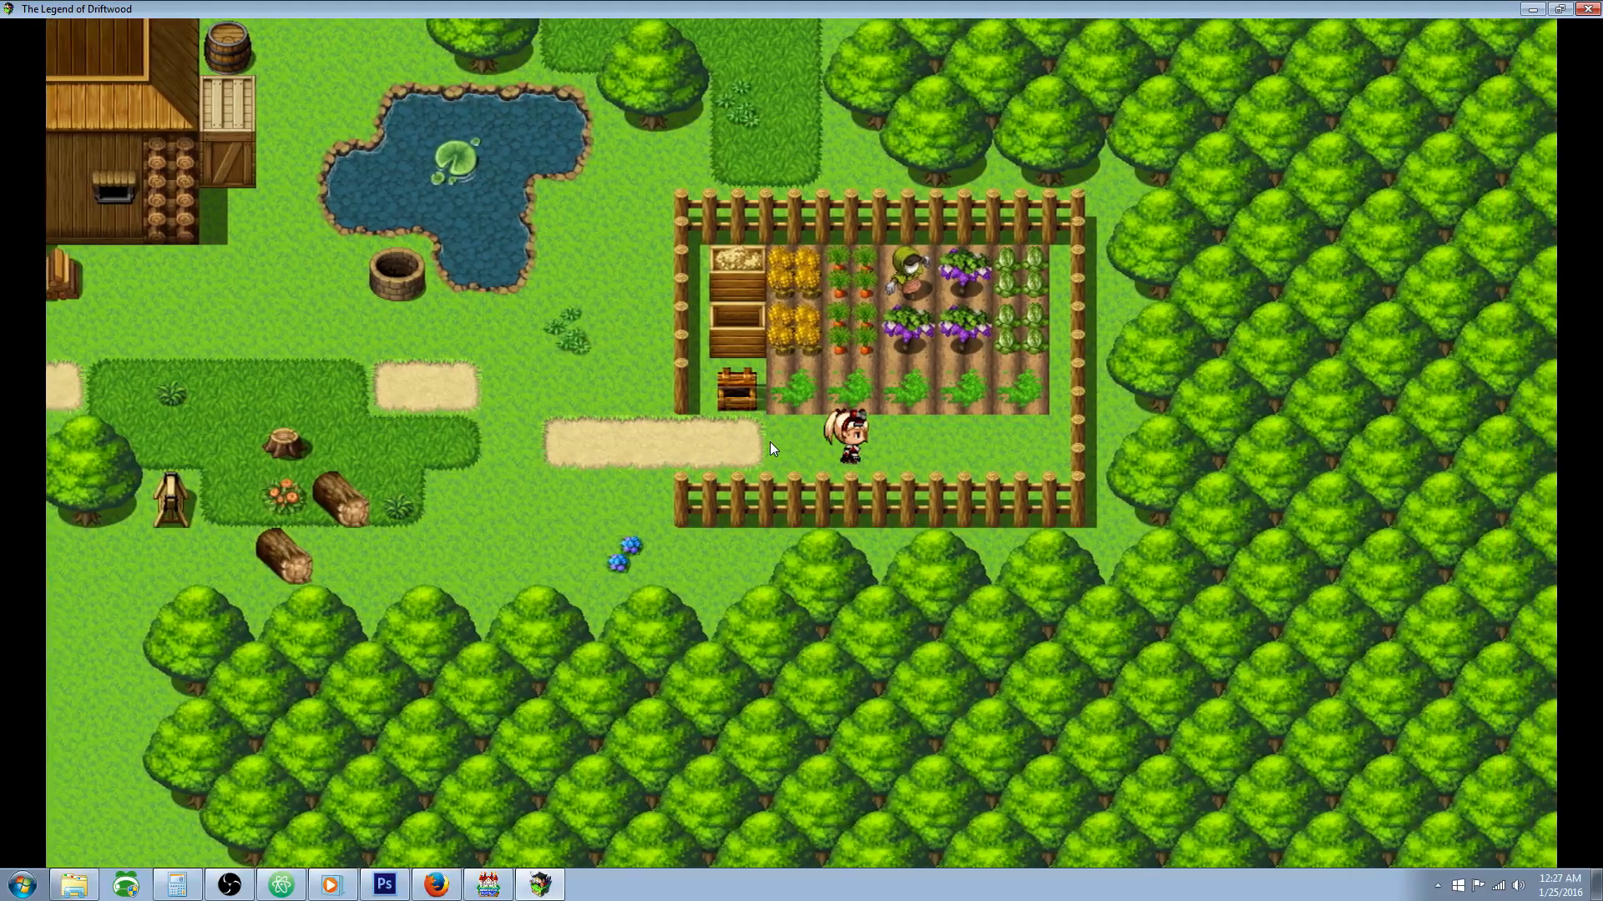
pyautogui.press('Escape')
pyautogui.press('Return')
pyautogui.press('Return')
pyautogui.press('Down')
pyautogui.press('Down')
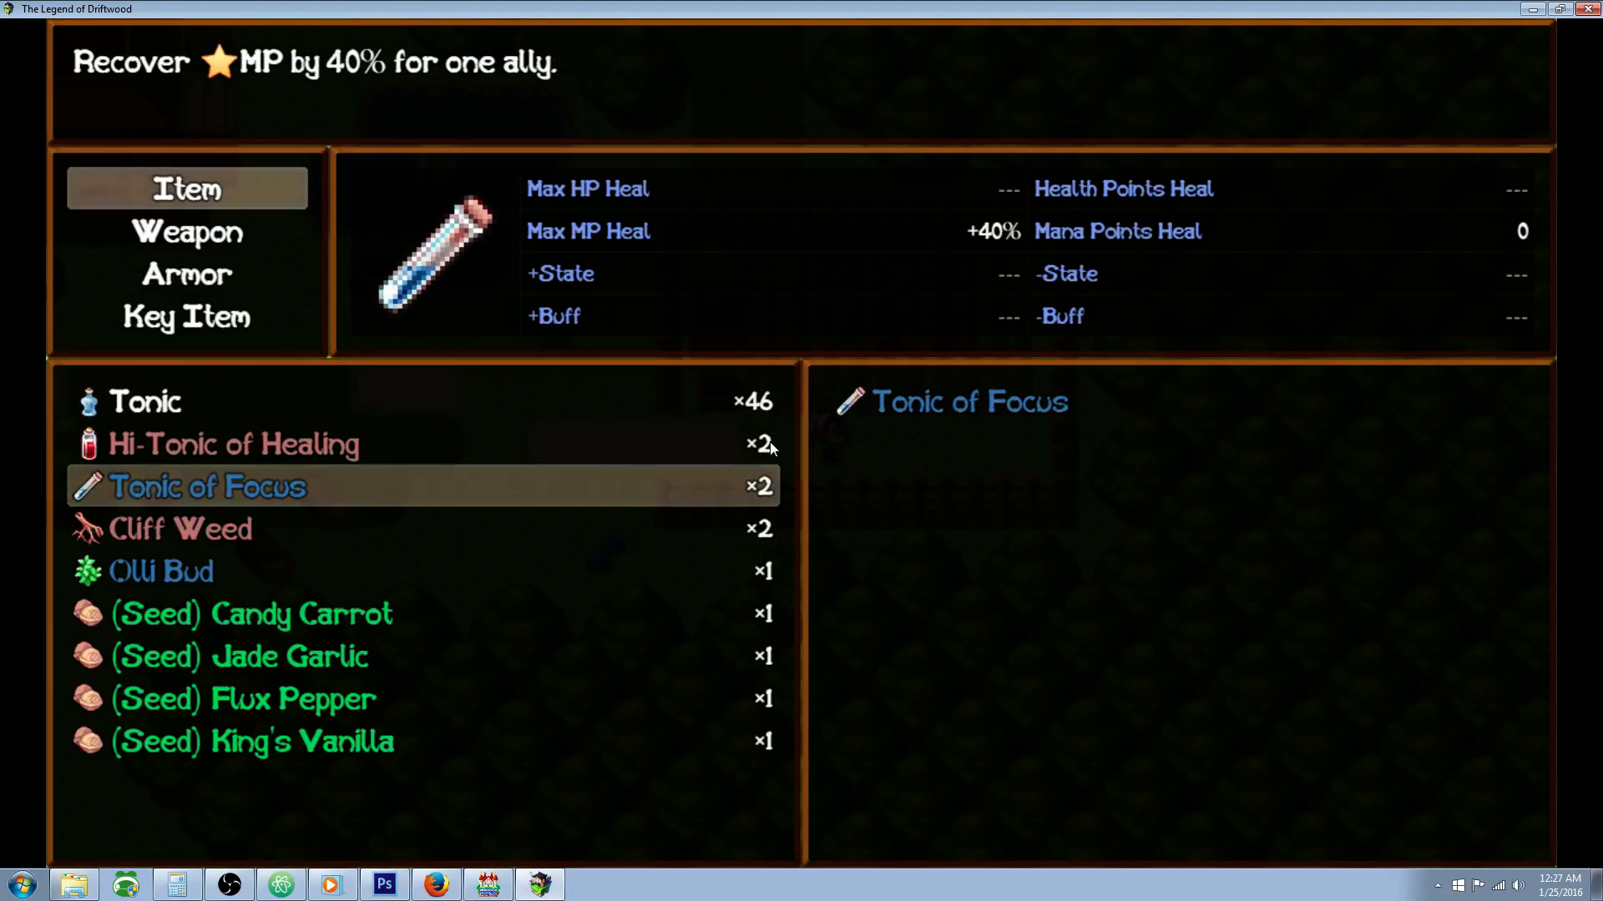
pyautogui.press('Down')
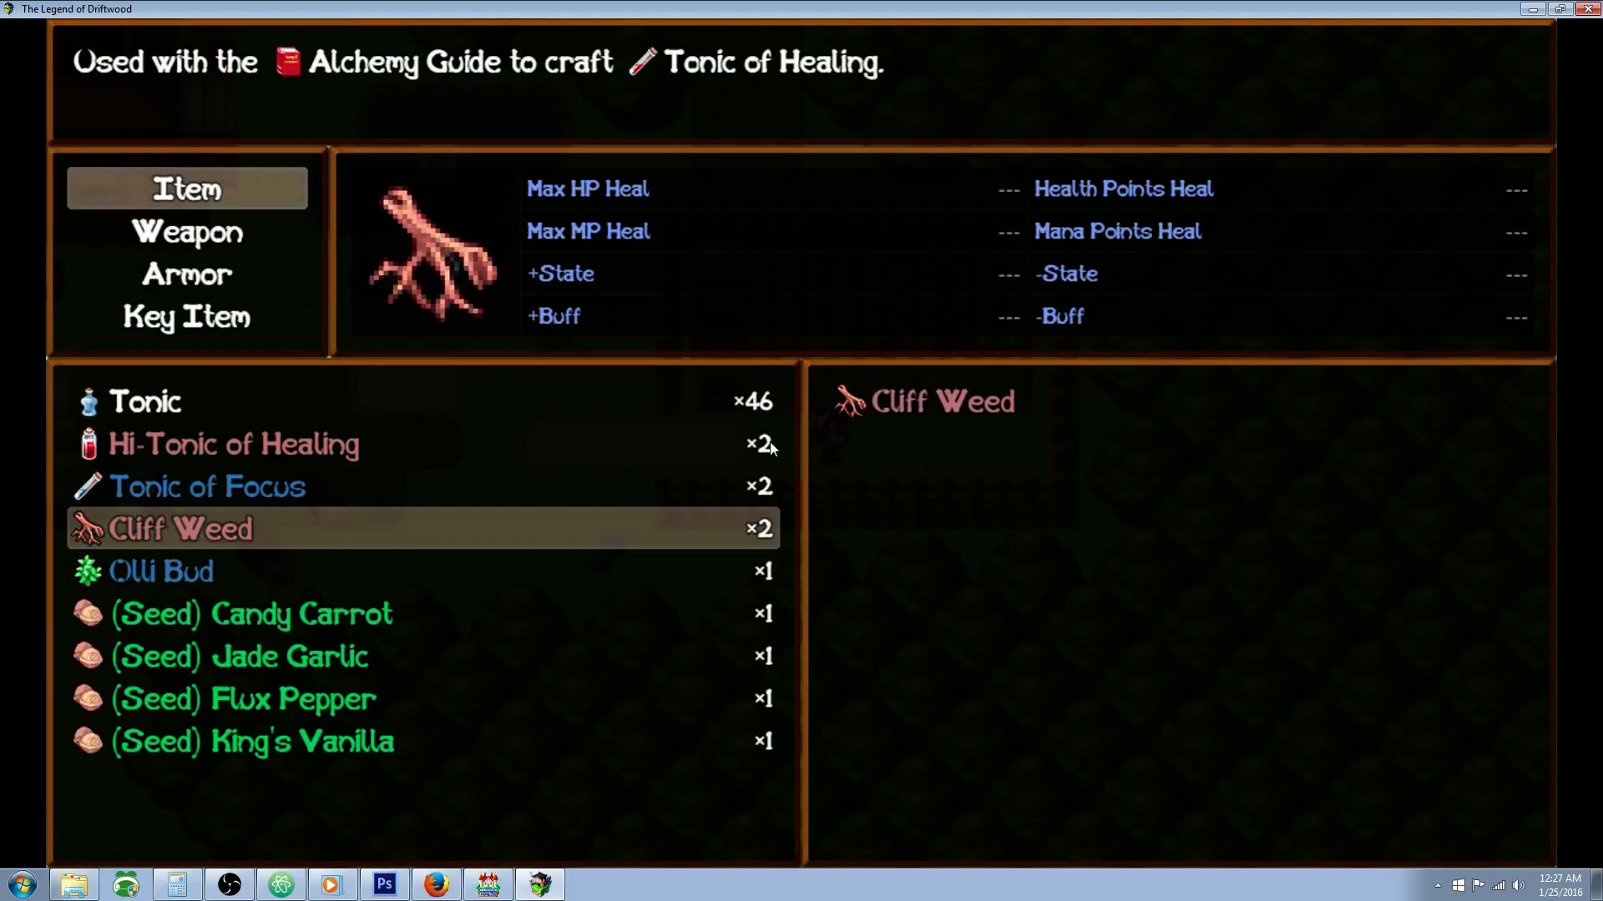
pyautogui.press('Escape')
pyautogui.press('Escape')
pyautogui.press('Escape')
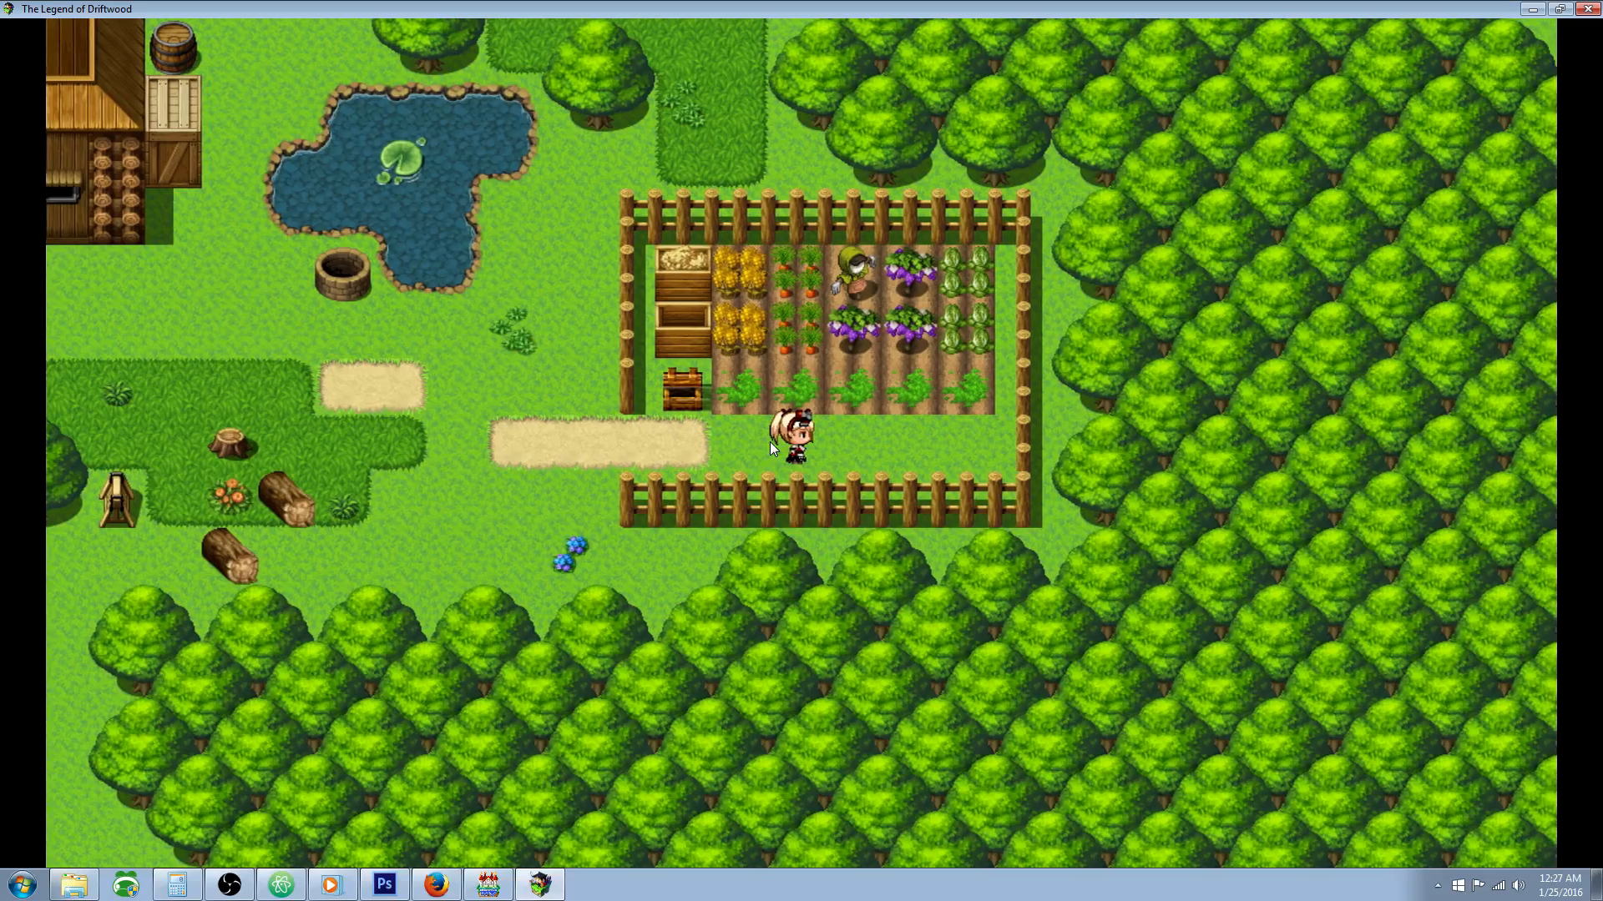
# Step: Check the growth progress of the second and first soil plots again
pyautogui.press('Up')
pyautogui.press('Return')
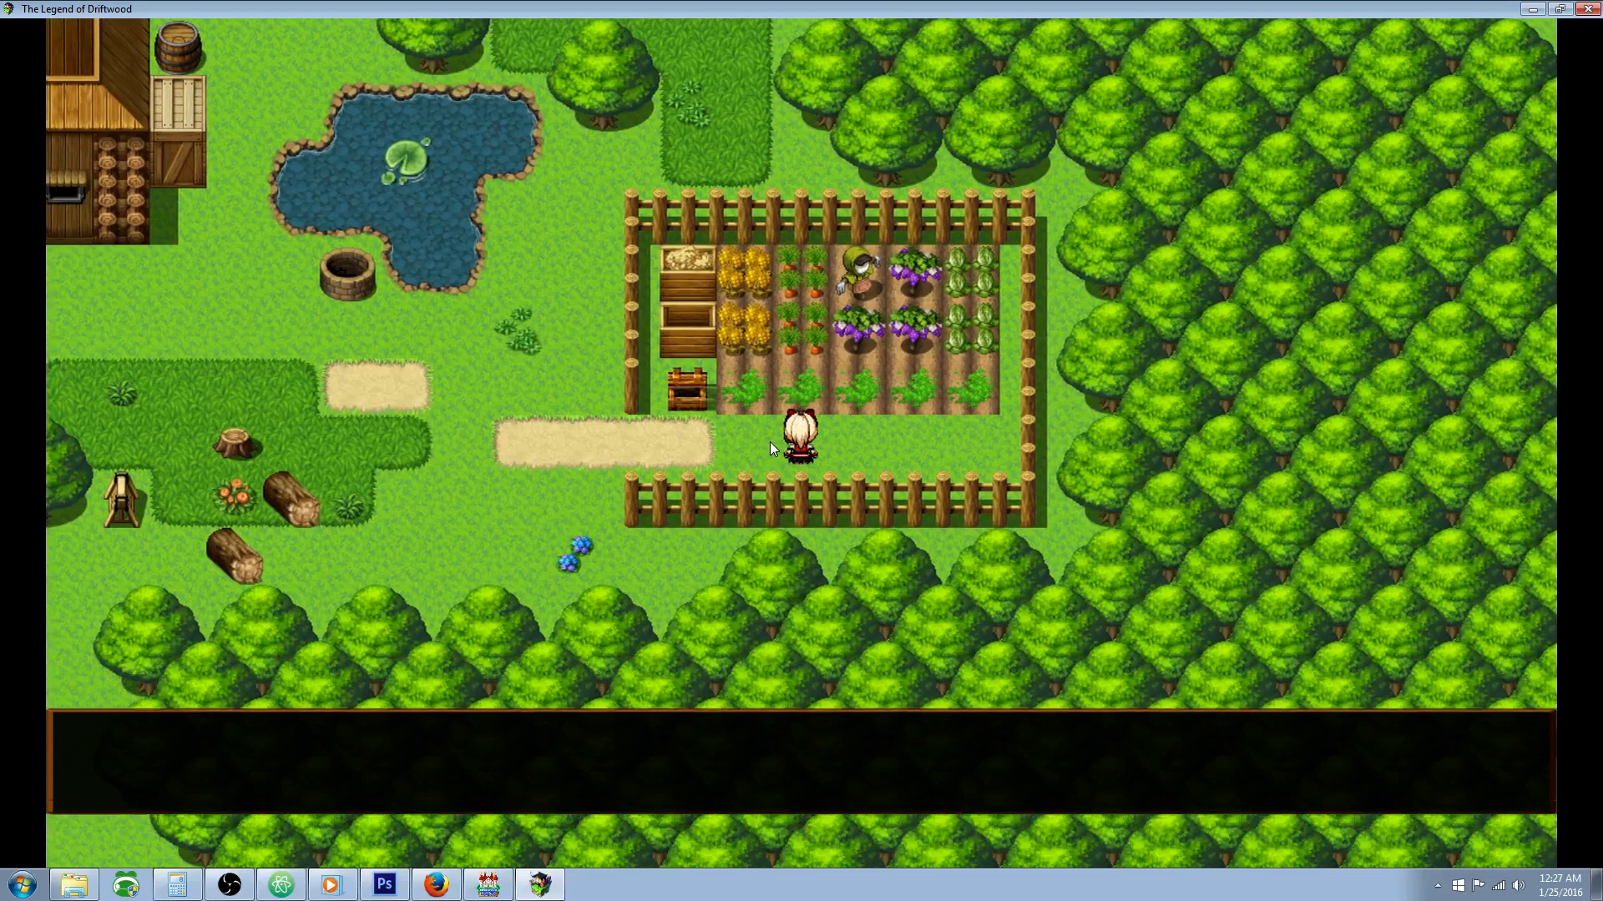
pyautogui.press('Left')
pyautogui.press('Up')
pyautogui.press('Return')
pyautogui.press('Return')
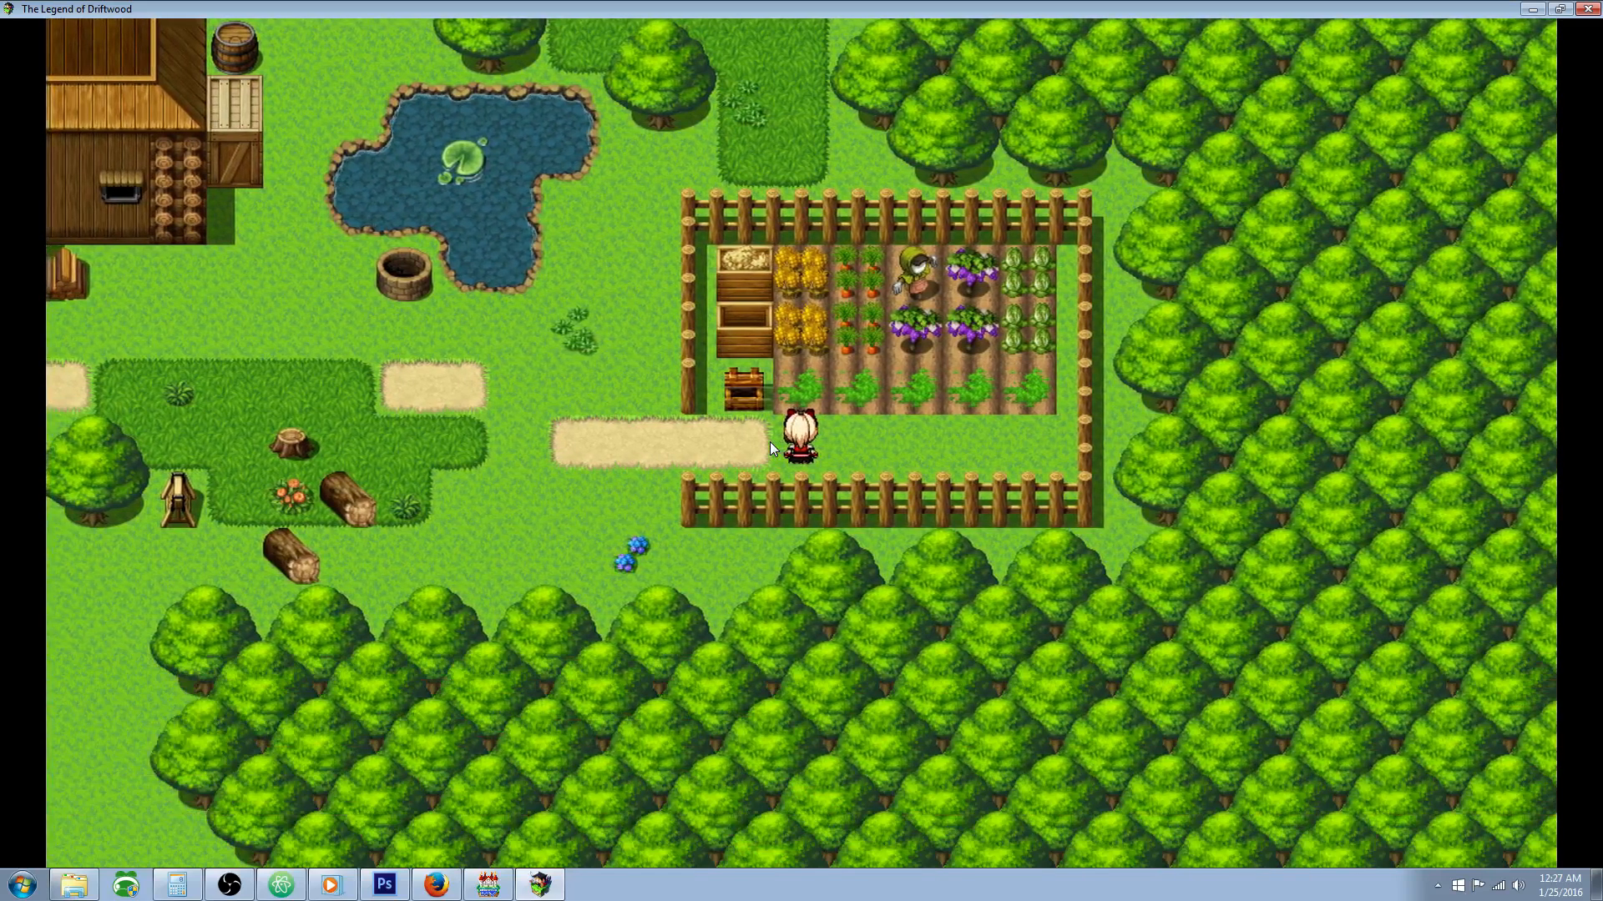
# Step: Close the playtest and review the common event Farming: Plot 1 in the RPG Maker MV database
pyautogui.click(1587, 10)
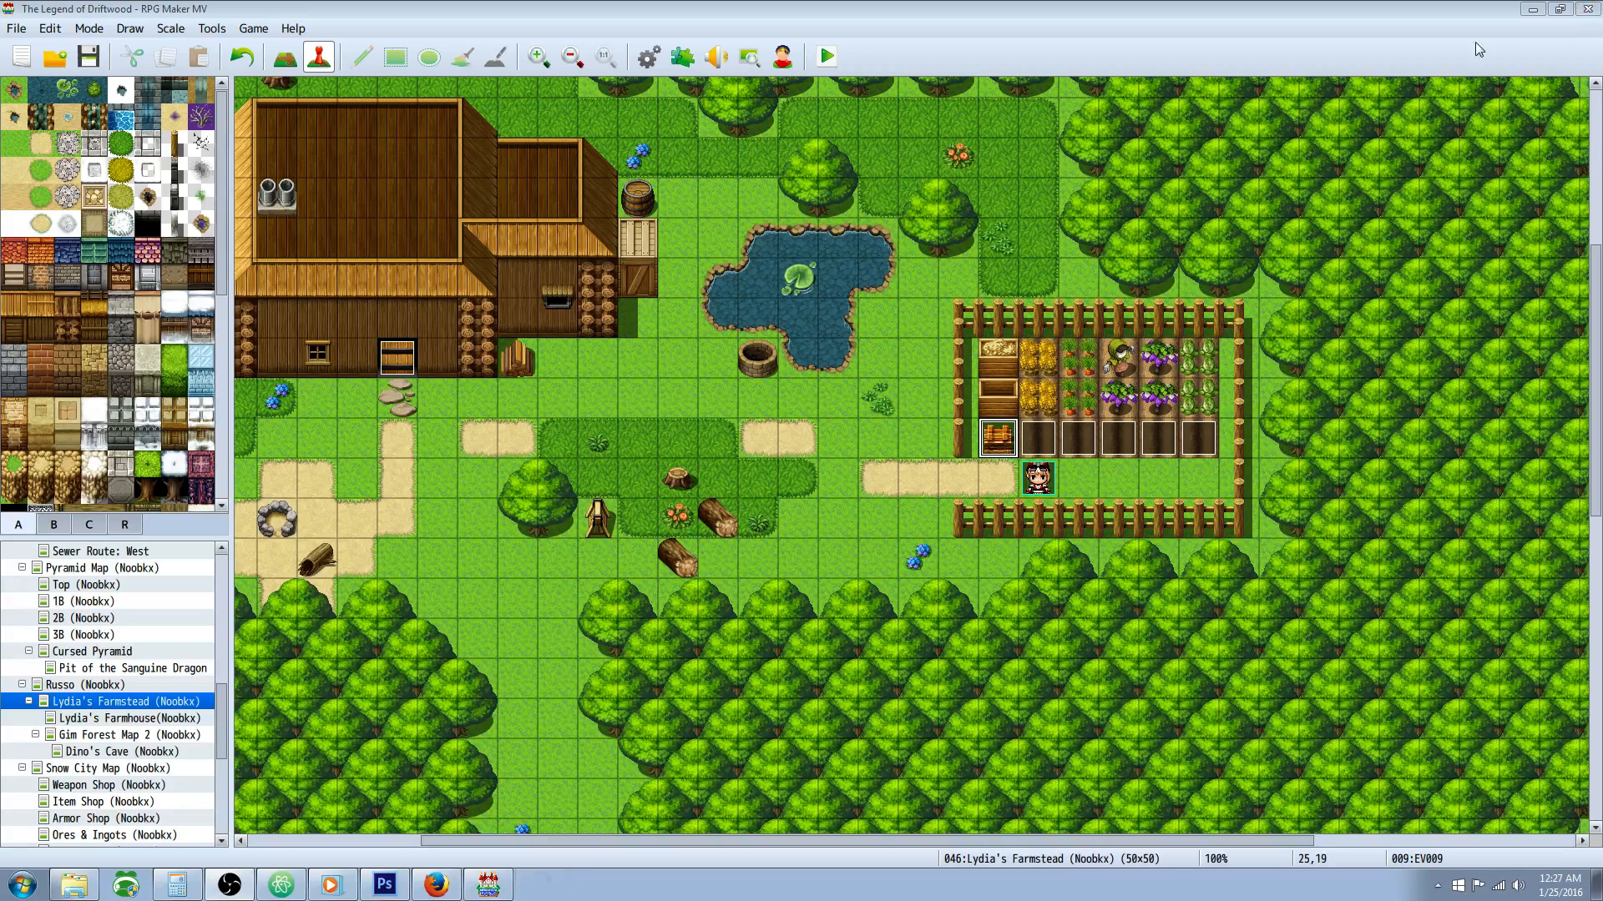
pyautogui.click(85, 50)
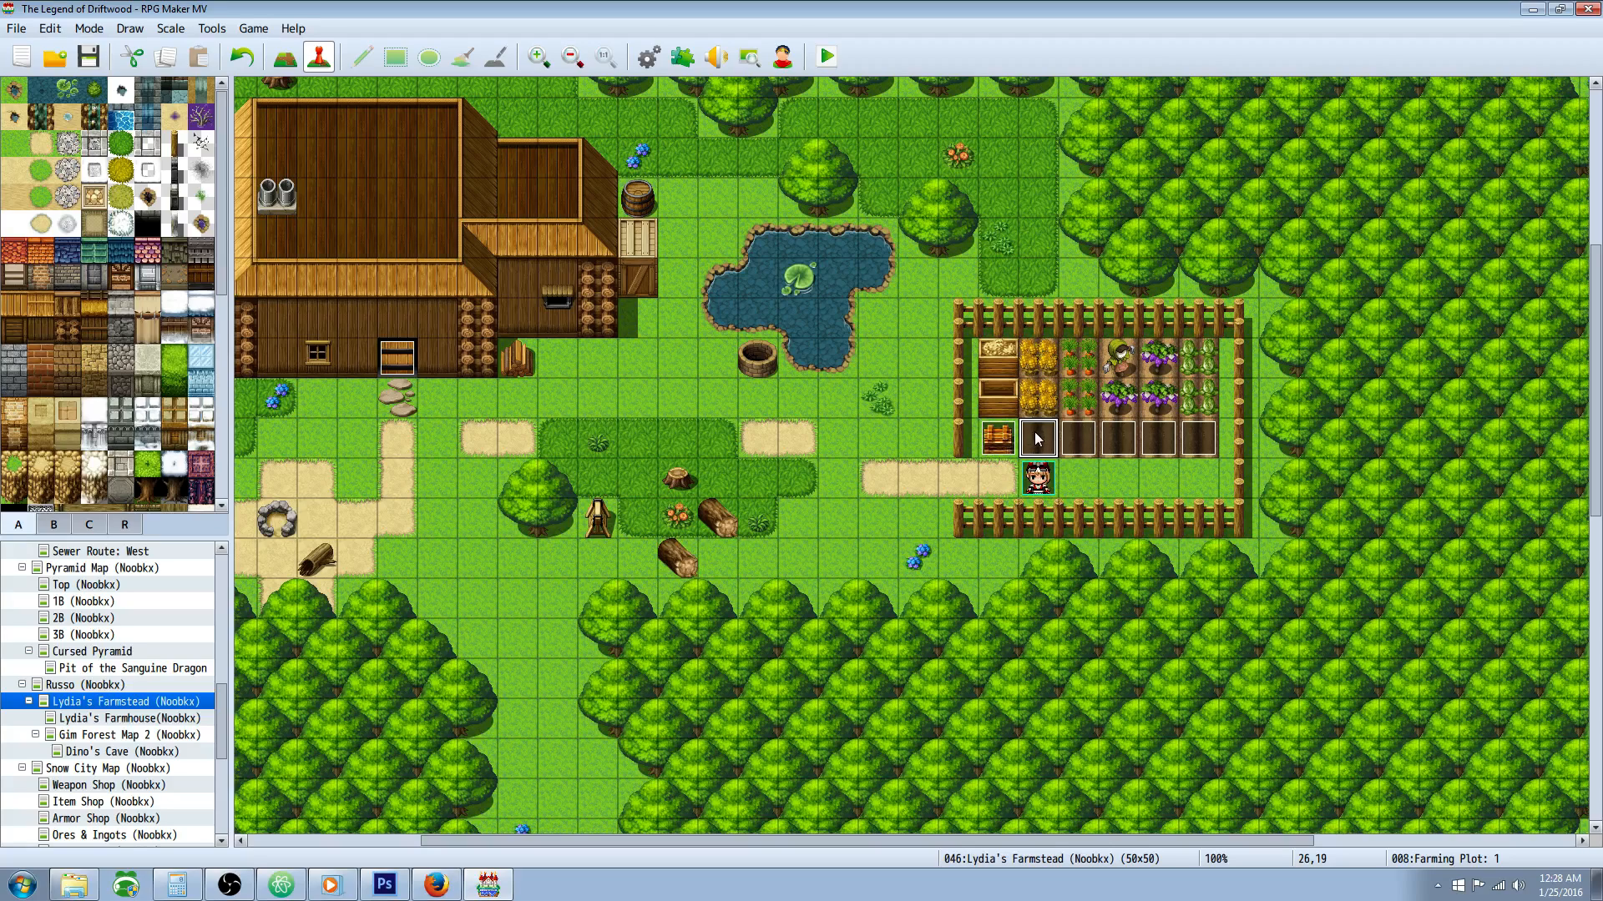
pyautogui.click(649, 56)
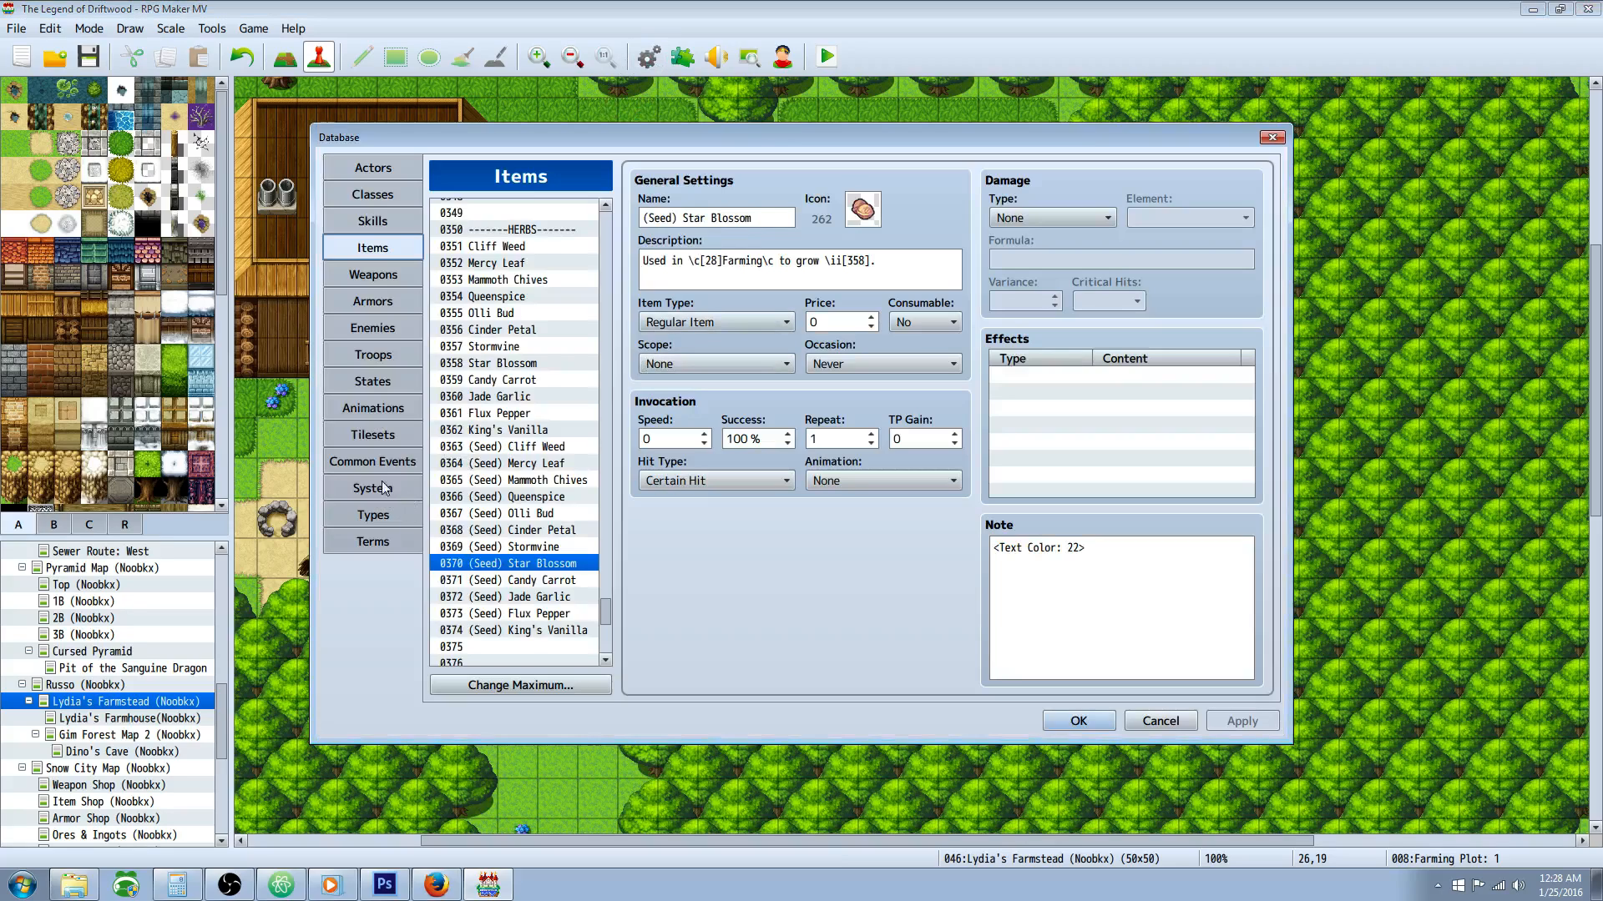
pyautogui.click(376, 462)
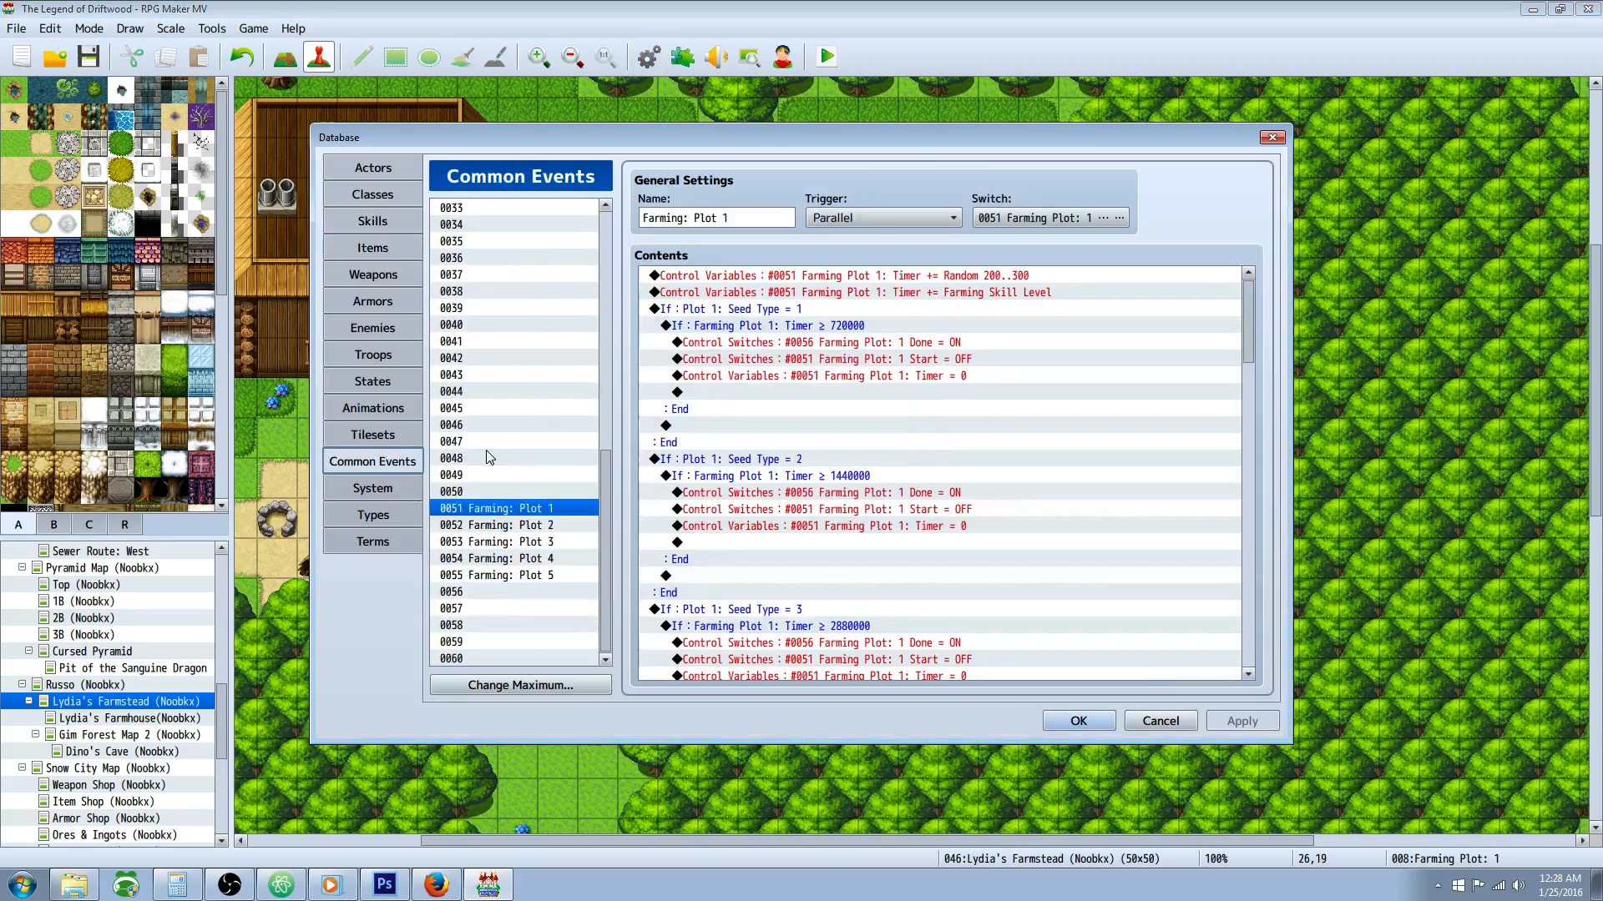
pyautogui.scroll(-3, 825, 420)
pyautogui.scroll(3, 918, 412)
# Step: Bring the Atom notes window into view and examine the Cliff Weed row of the Farming System Notes table
pyautogui.moveTo(0, 109); pyautogui.dragTo(763, 69)
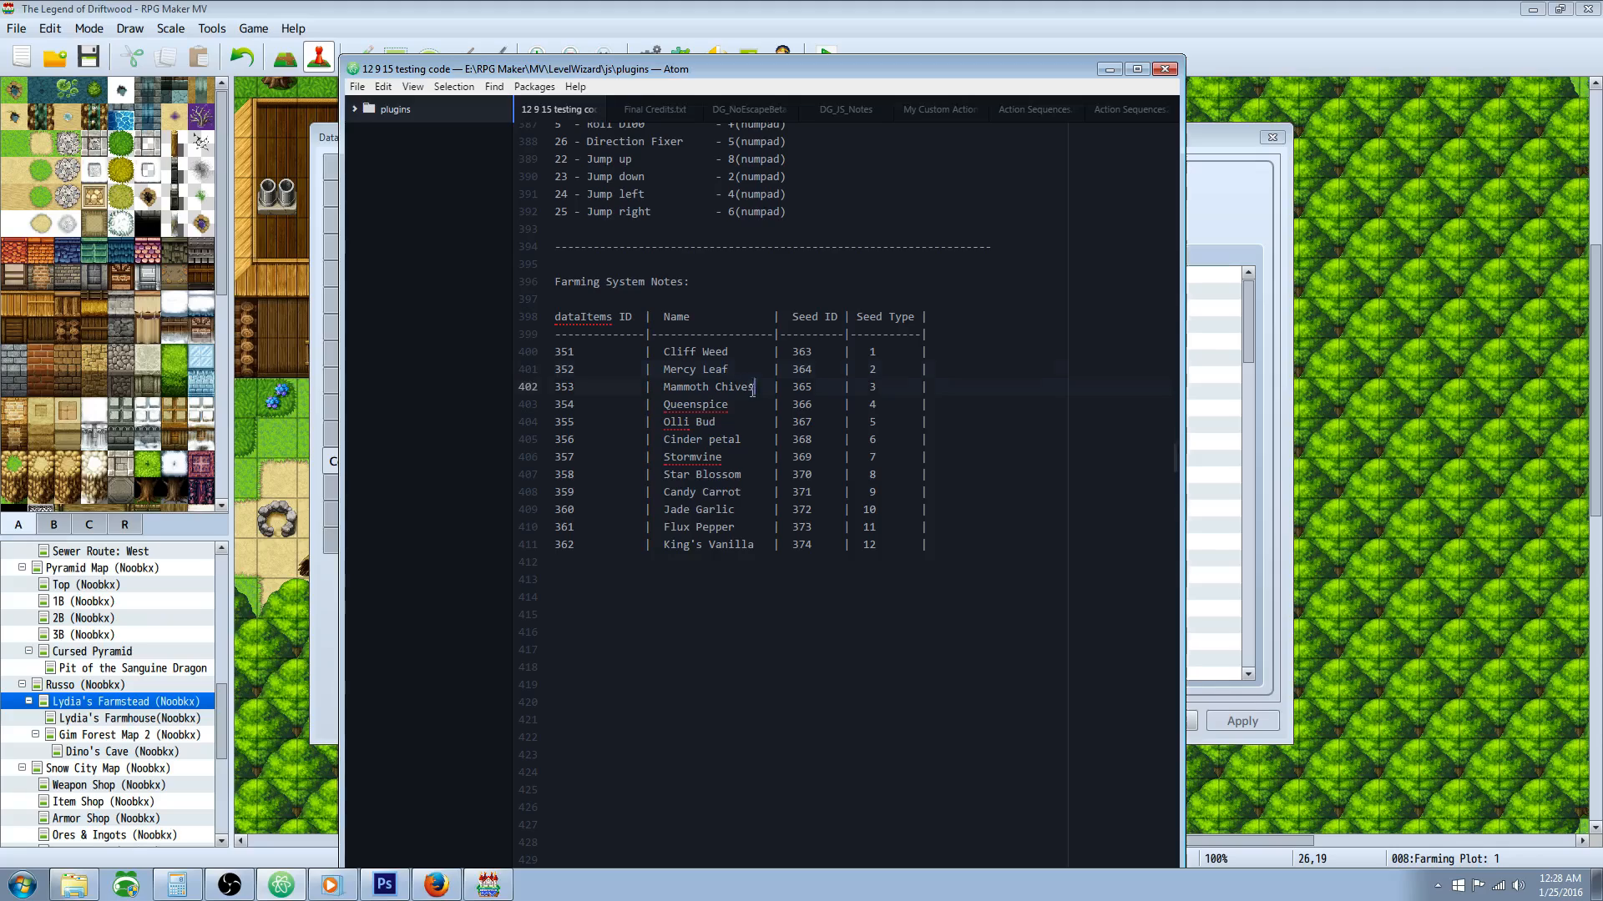
pyautogui.press('Down')
pyautogui.press('Down')
pyautogui.press('Down')
pyautogui.press('Down')
pyautogui.press('Down')
pyautogui.press('Down')
pyautogui.click(716, 351)
pyautogui.moveTo(884, 351); pyautogui.dragTo(555, 345)
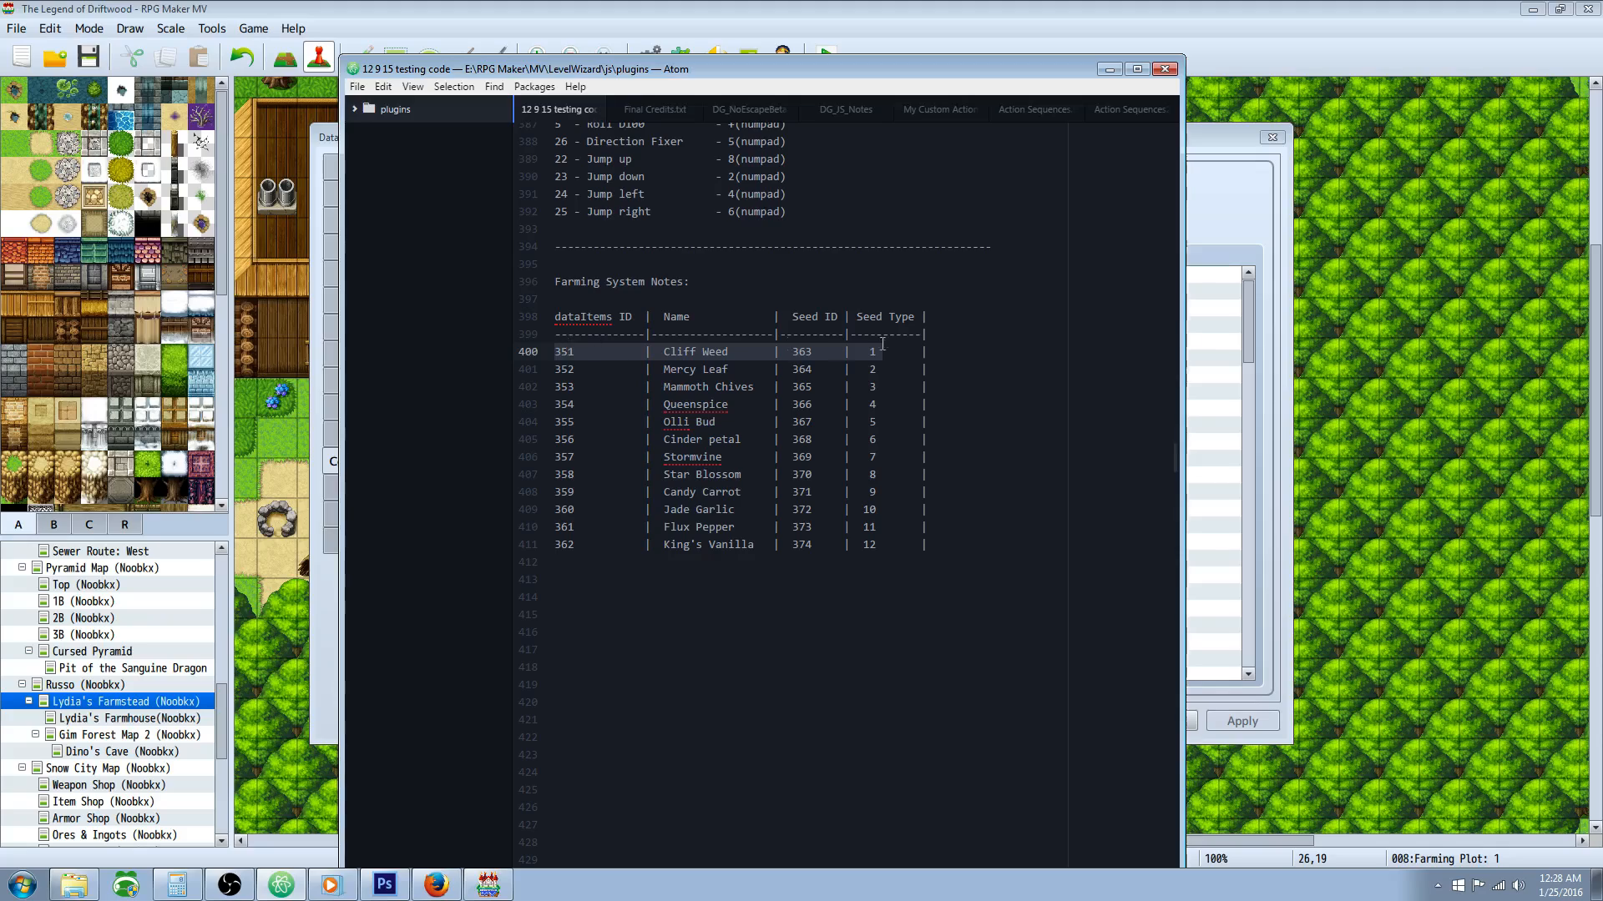
pyautogui.click(914, 351)
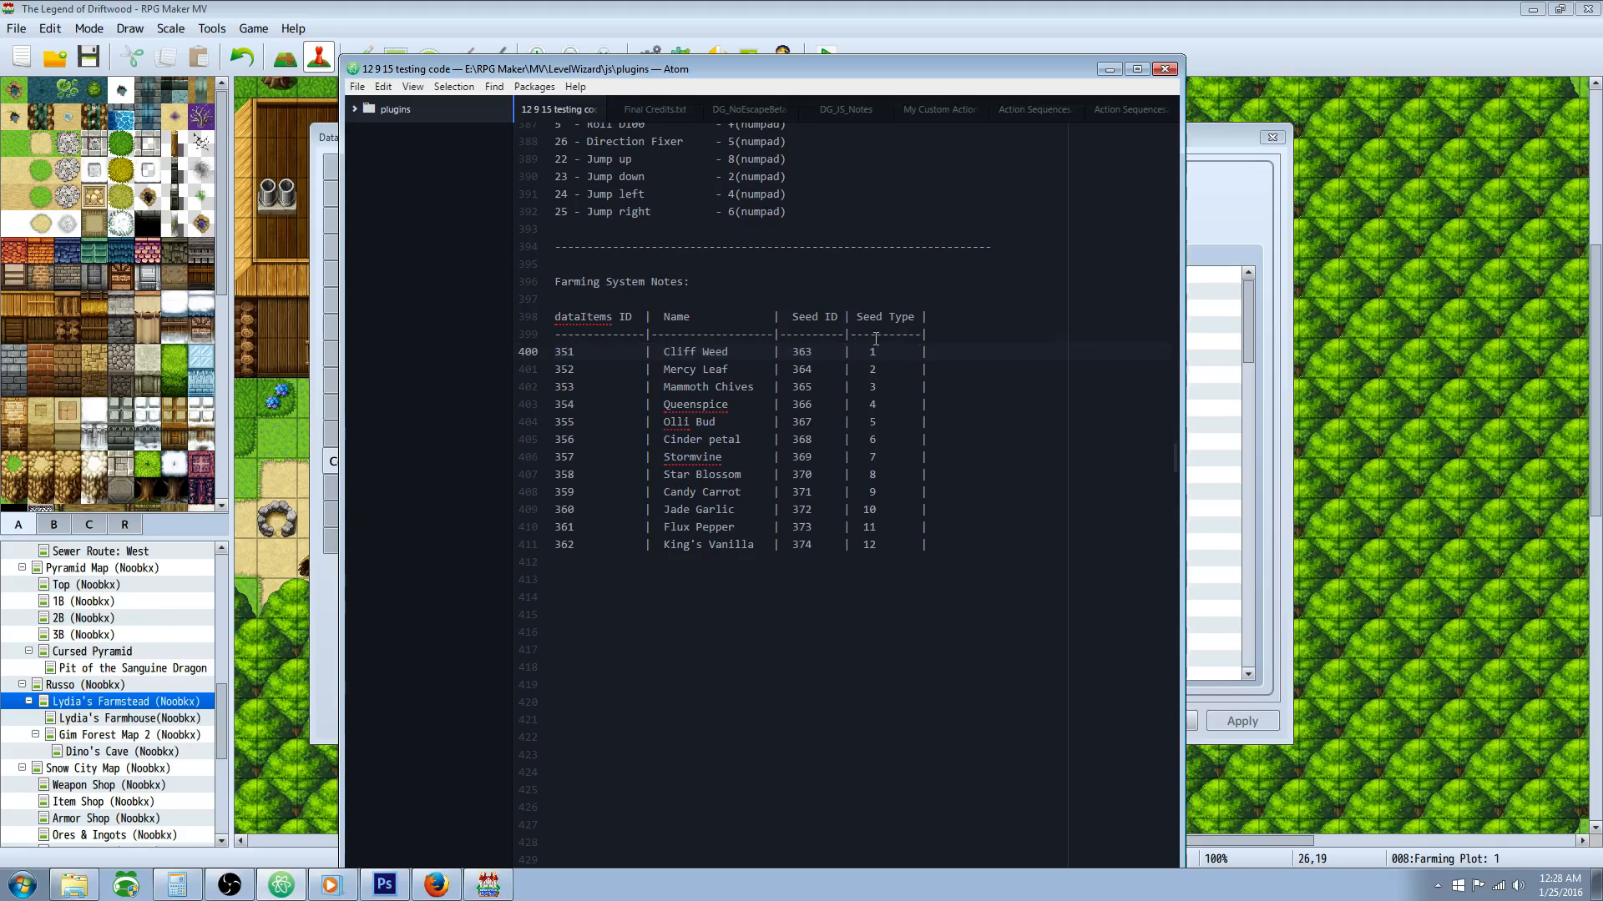
# Step: Compare the item IDs, seed IDs and seed types of the other herbs in the notes, and move the Atom window out of view
pyautogui.click(703, 371)
pyautogui.click(704, 387)
pyautogui.click(704, 405)
pyautogui.click(705, 438)
pyautogui.click(708, 423)
pyautogui.click(717, 352)
pyautogui.moveTo(850, 317); pyautogui.dragTo(595, 354)
pyautogui.moveTo(888, 372); pyautogui.dragTo(657, 371)
pyautogui.moveTo(914, 405); pyautogui.dragTo(742, 391)
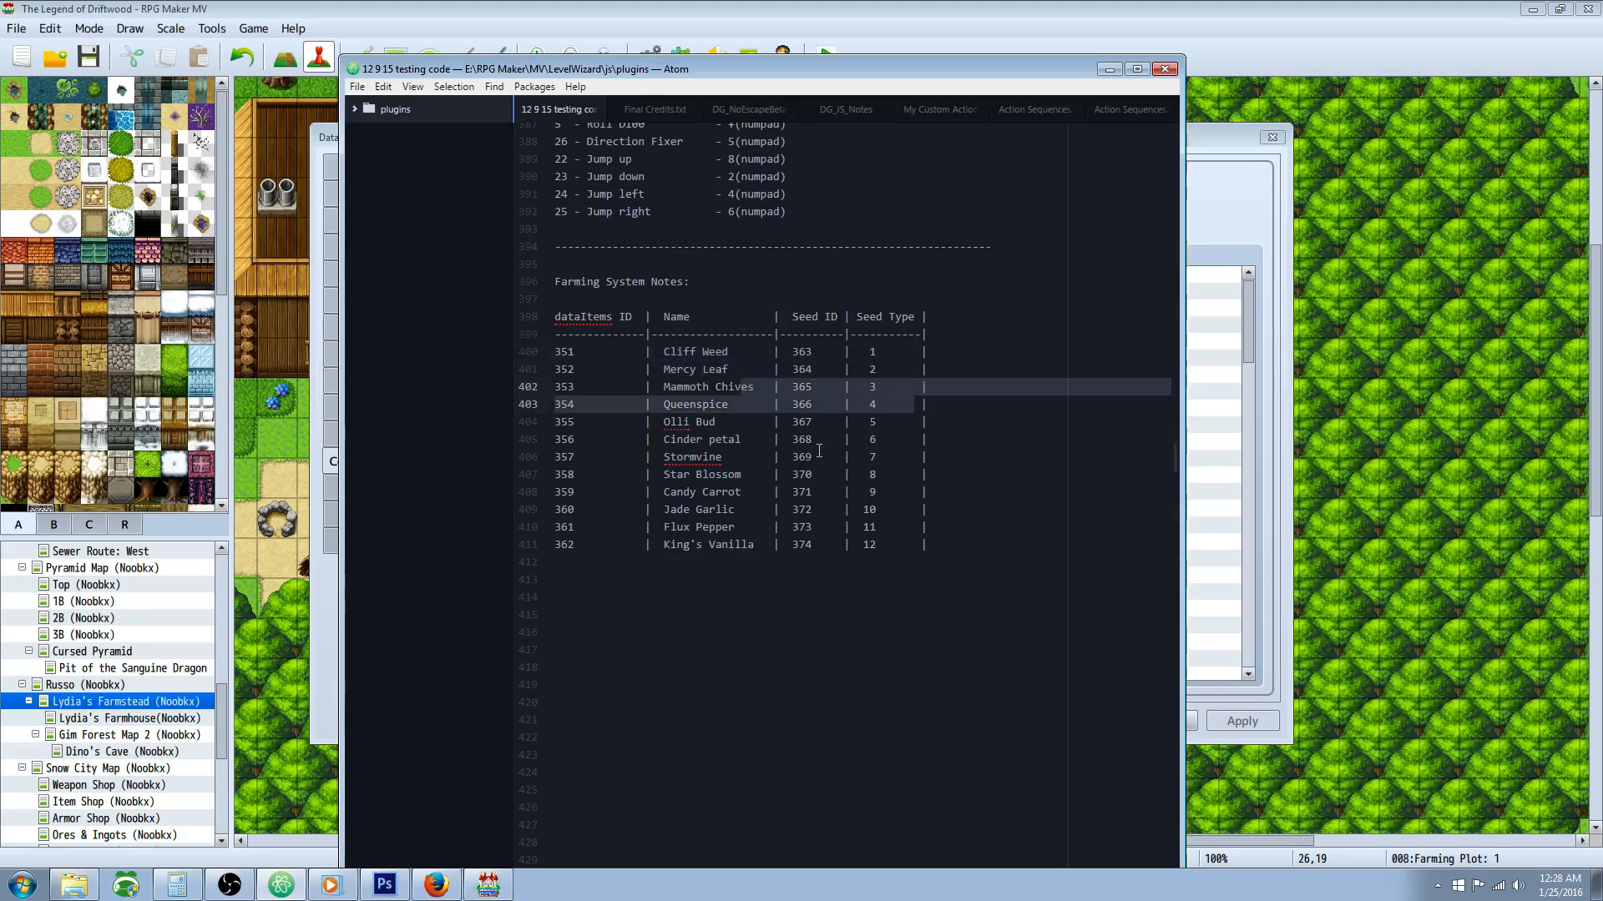
pyautogui.click(819, 492)
pyautogui.click(813, 527)
pyautogui.moveTo(770, 69); pyautogui.dragTo(0, 98)
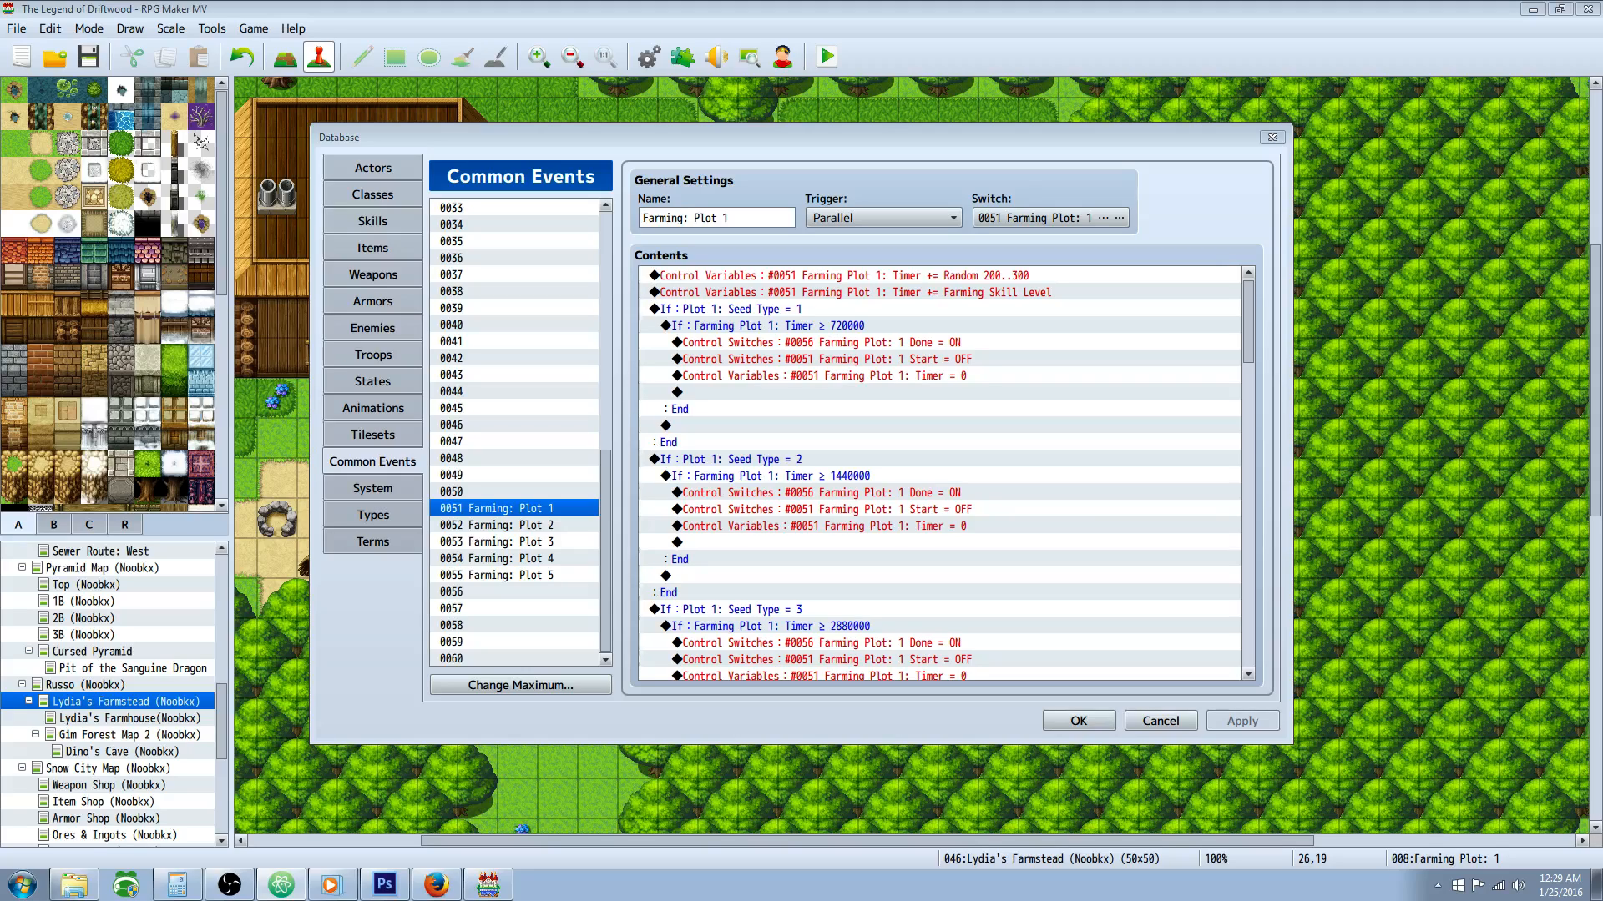
# Step: Review the database's item entries from the HERBS header and Cliff Weed to (Seed) King's Vanilla
pyautogui.click(407, 251)
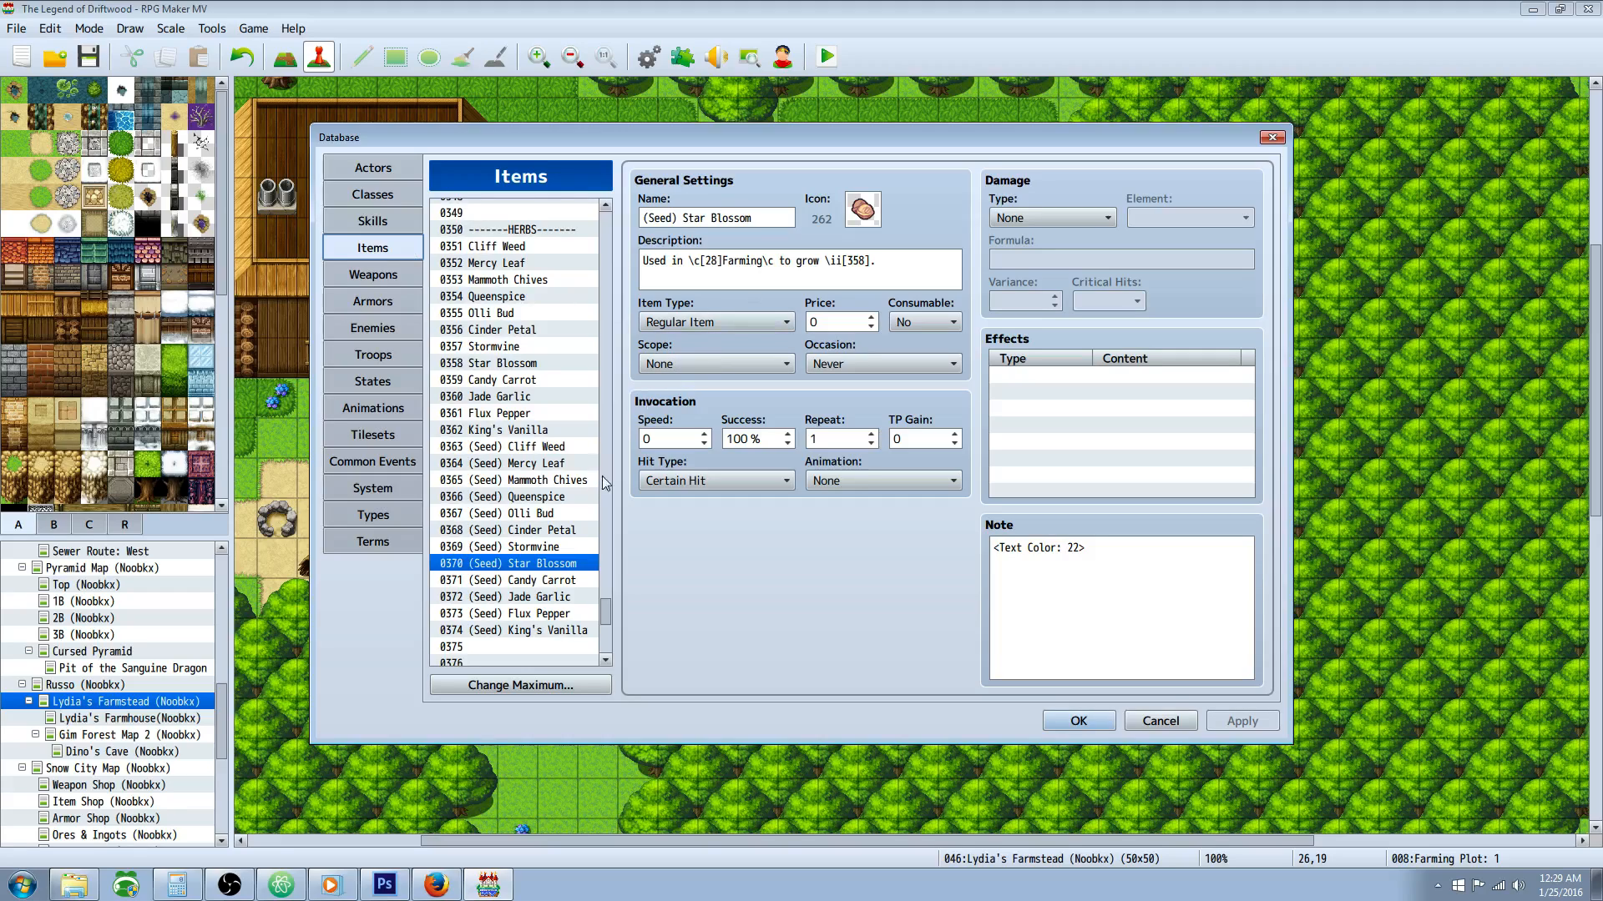
pyautogui.click(584, 382)
pyautogui.click(531, 231)
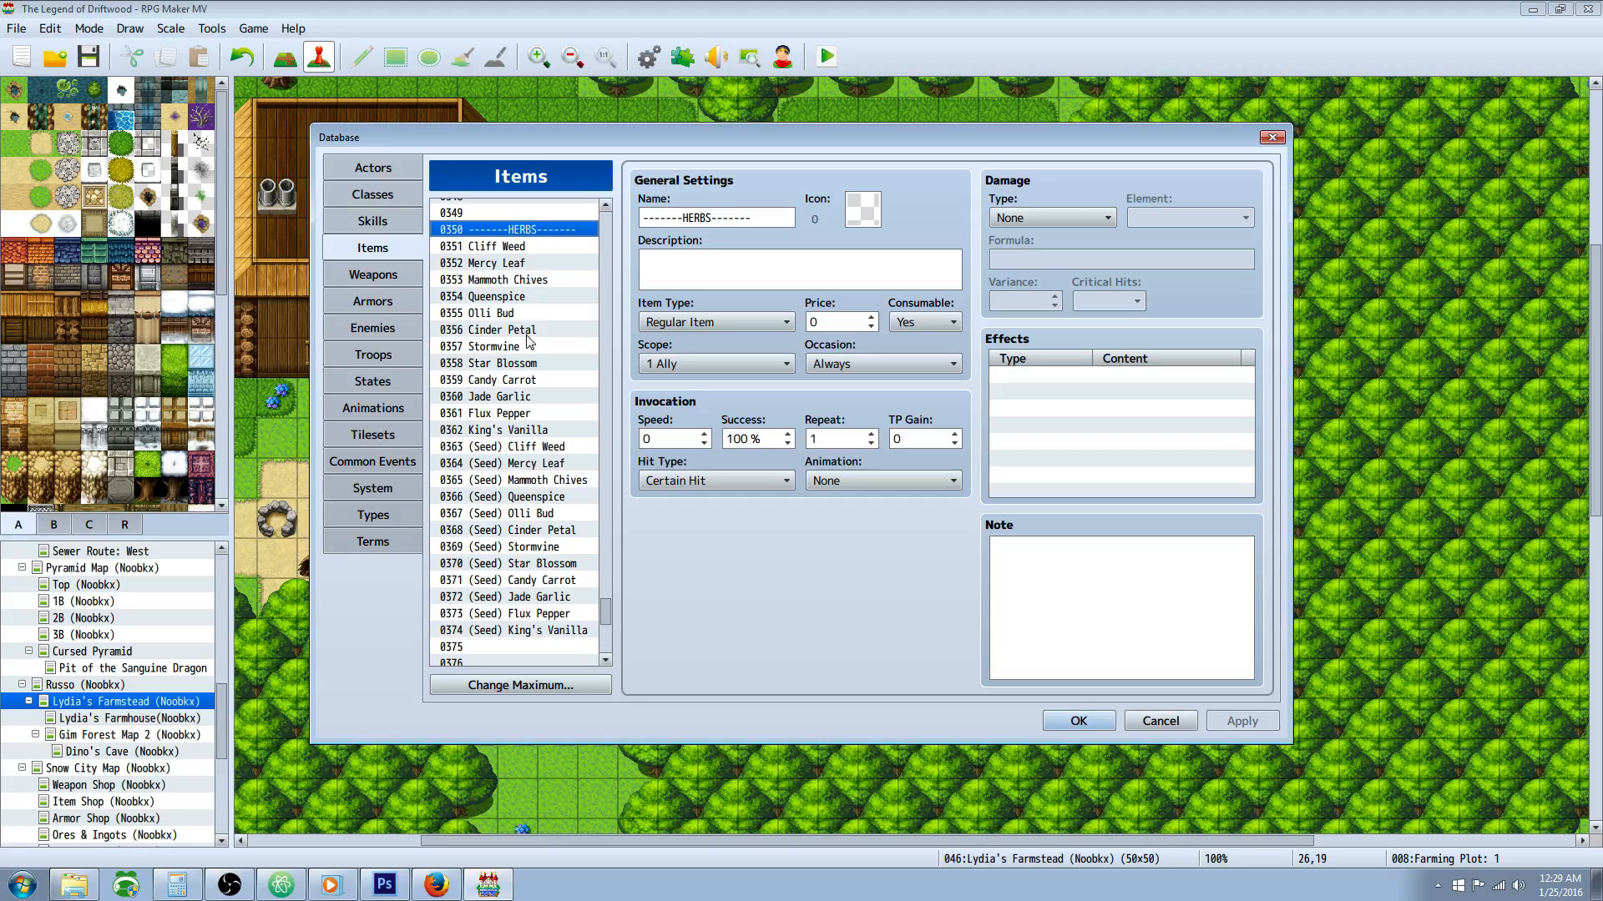
pyautogui.click(518, 247)
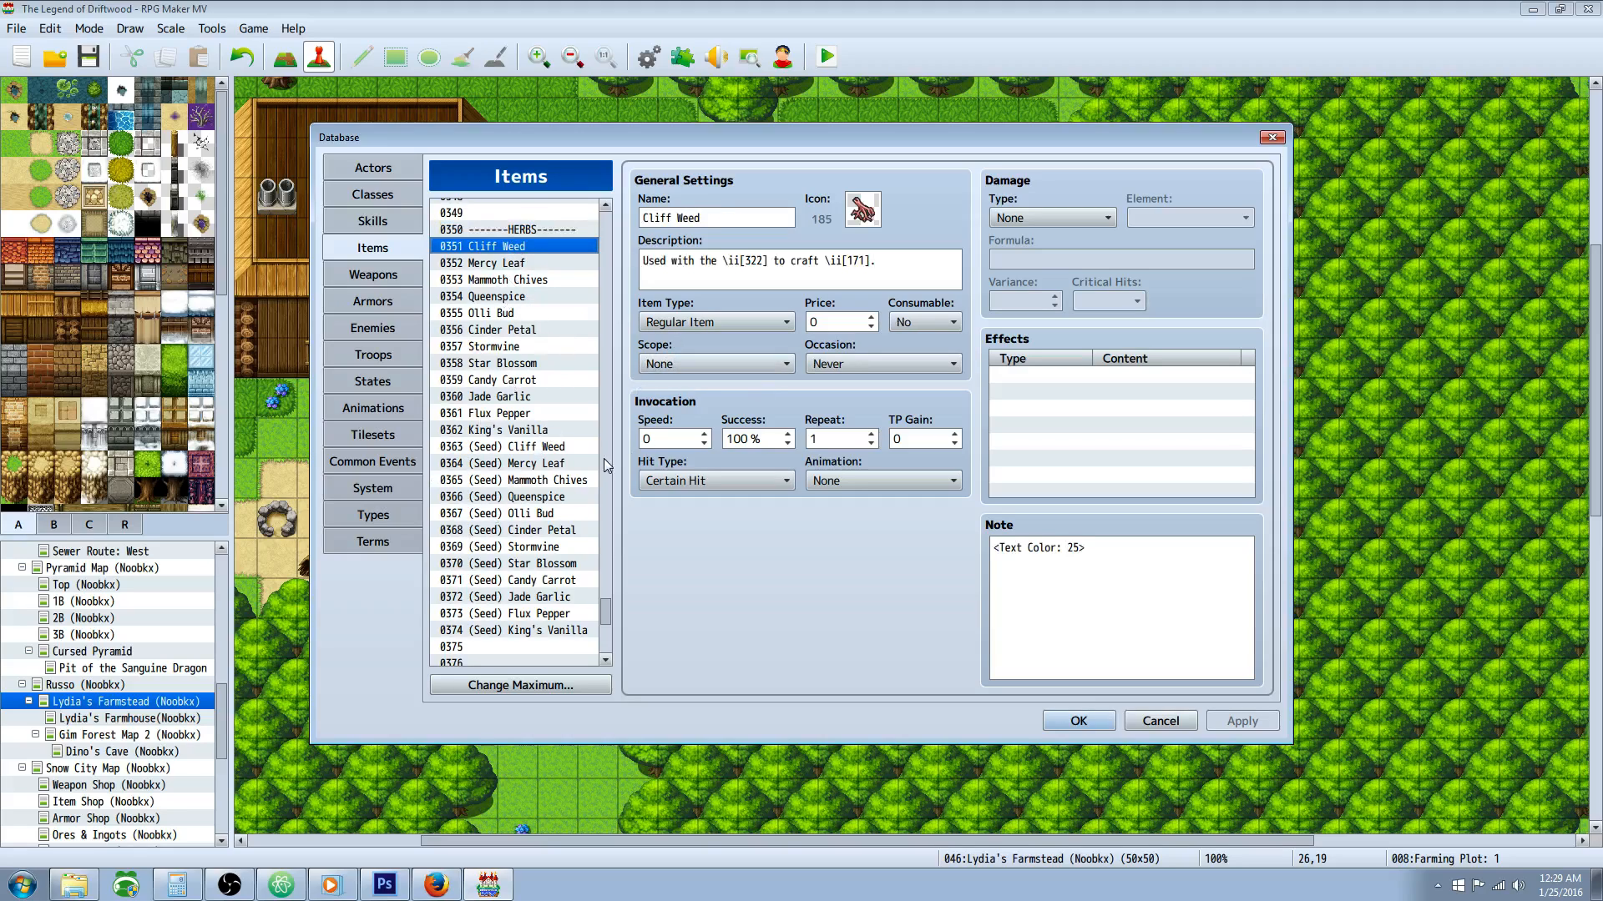
pyautogui.click(496, 233)
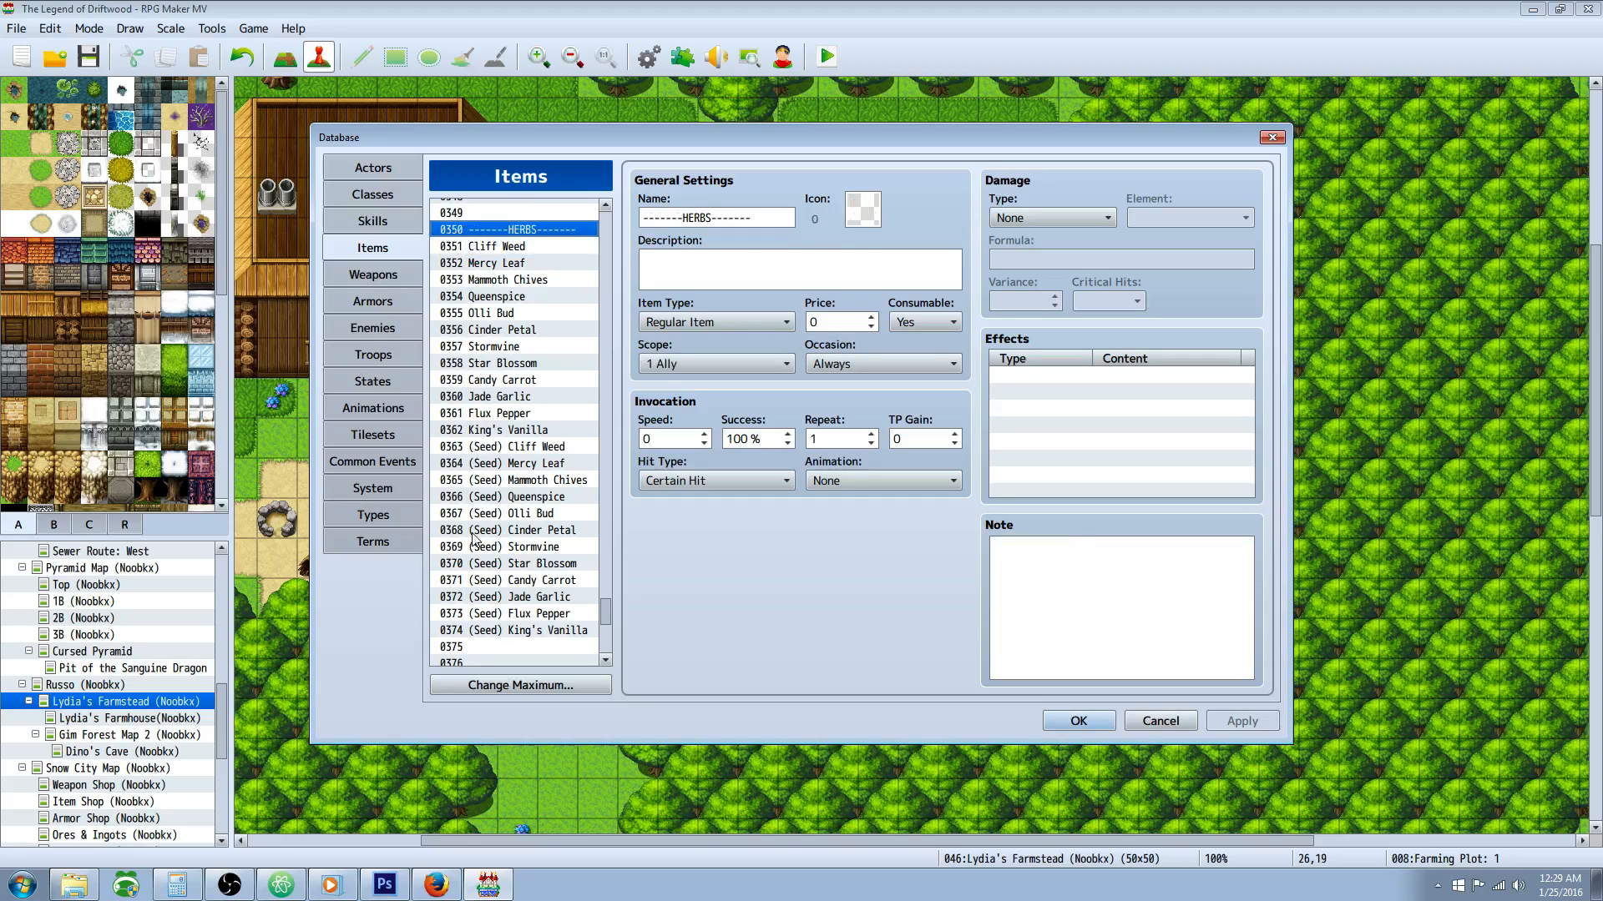
pyautogui.click(454, 632)
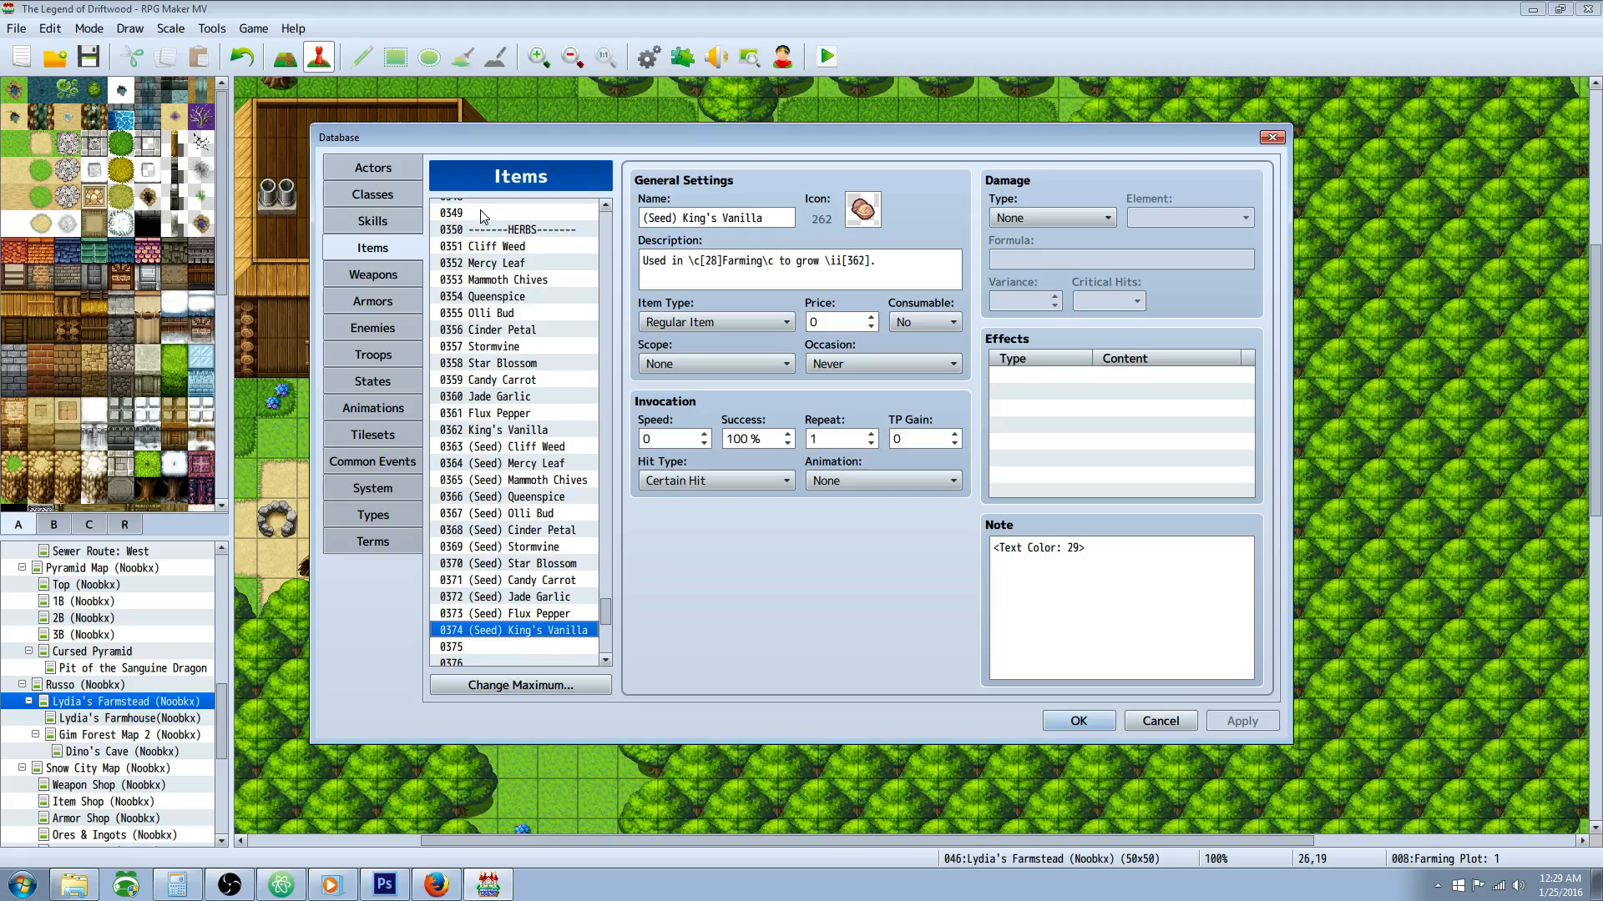
# Step: Compare the item entries for Cliff Weed, Mercy Leaf and (Seed) King's Vanilla
pyautogui.click(490, 248)
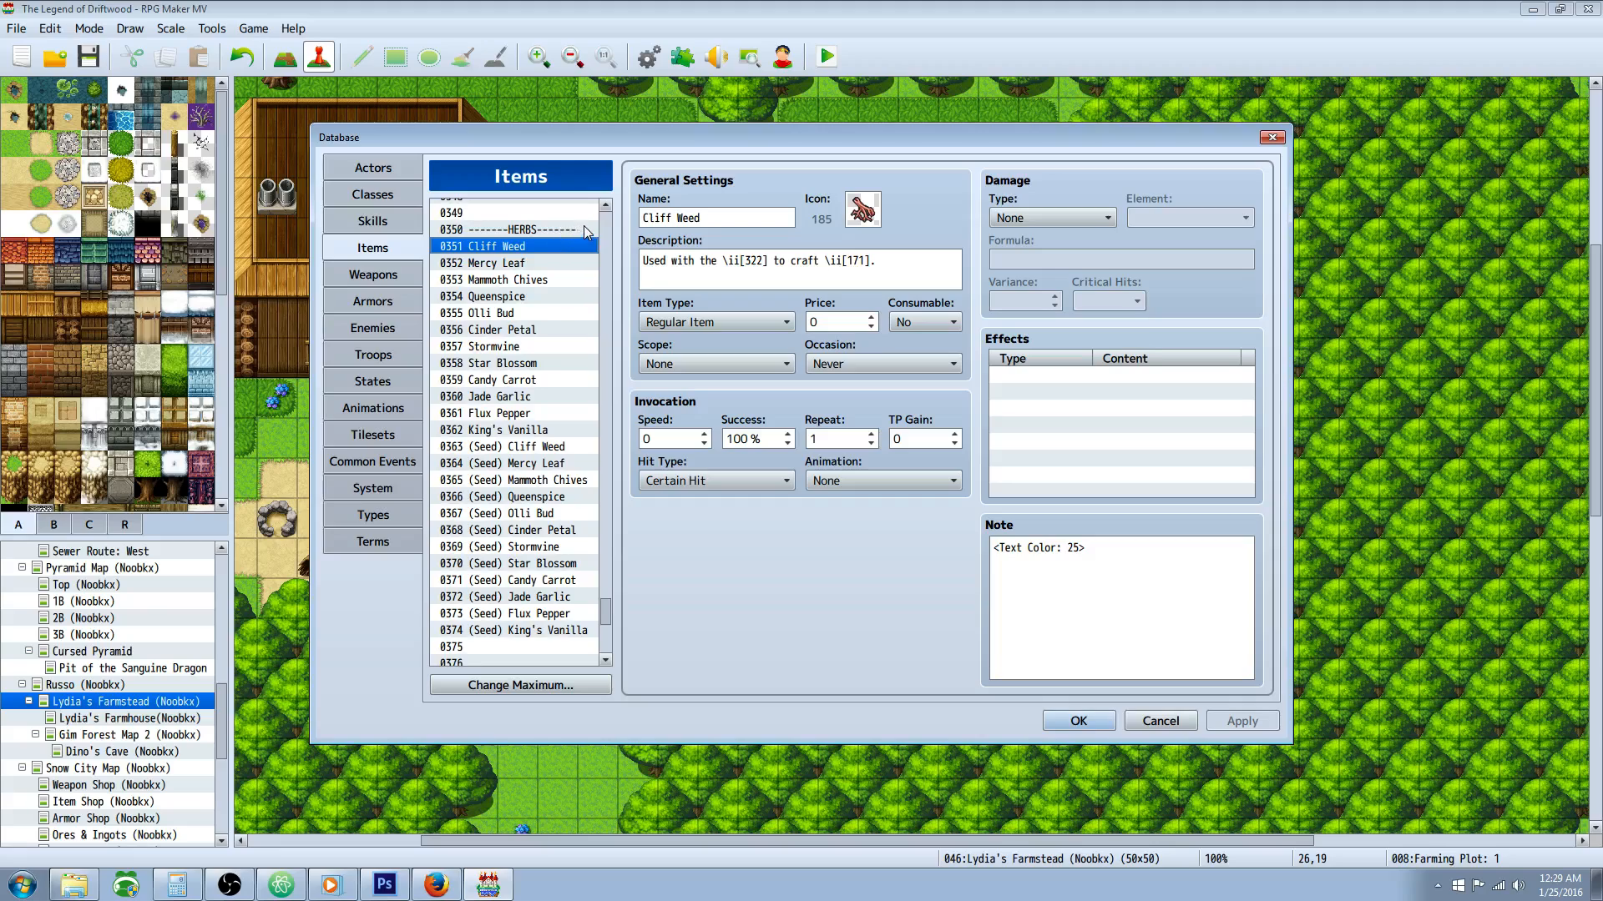
pyautogui.click(533, 264)
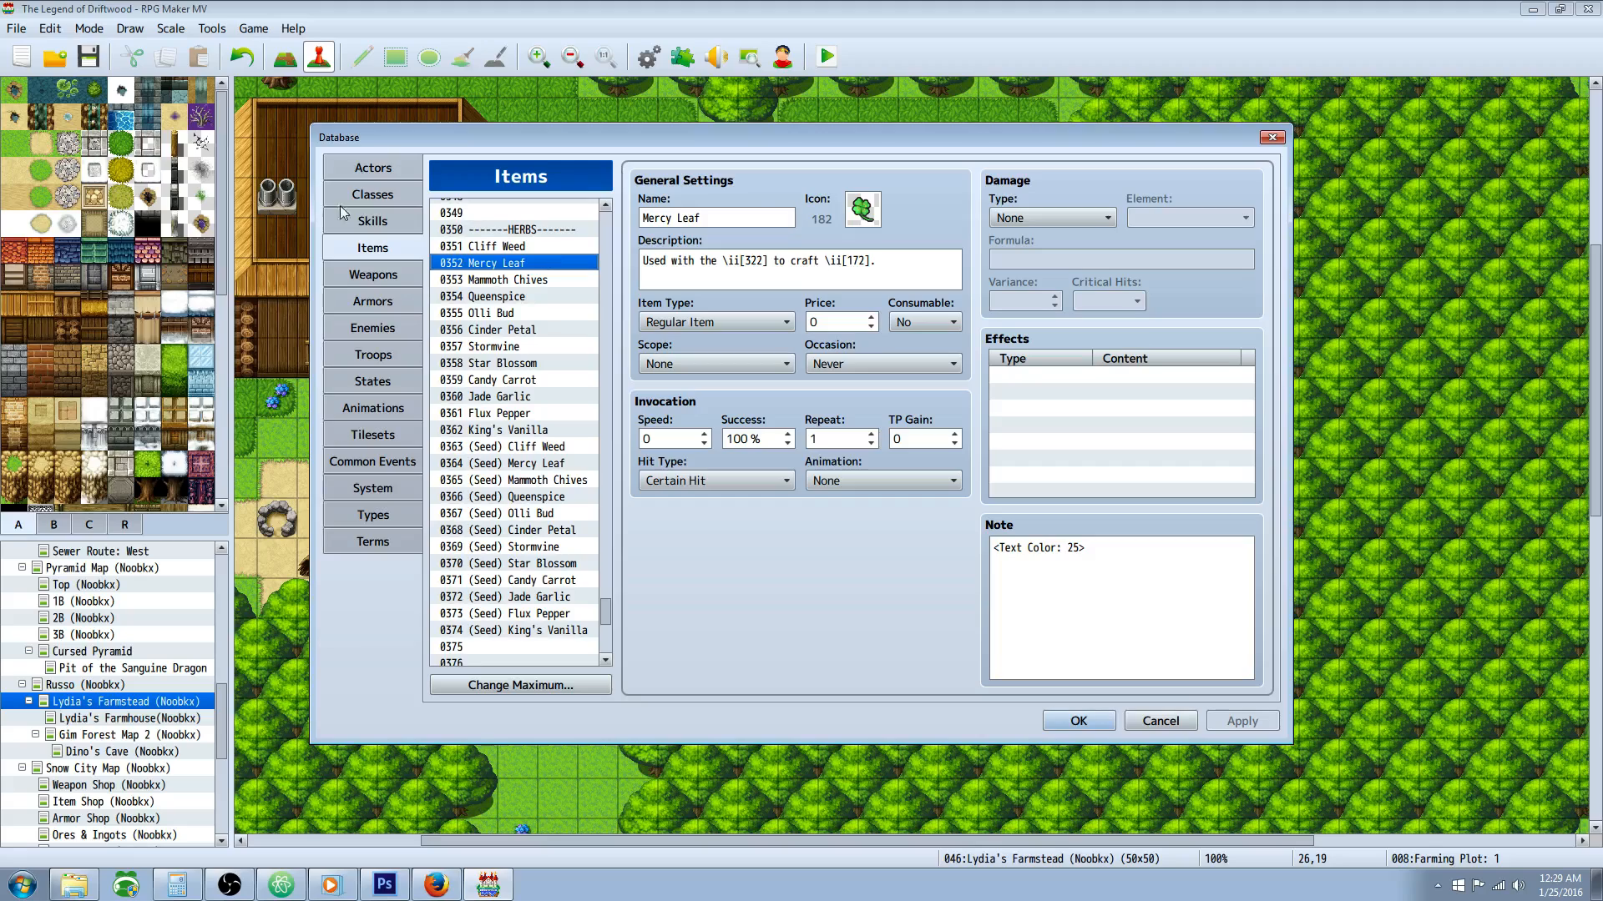
pyautogui.click(511, 248)
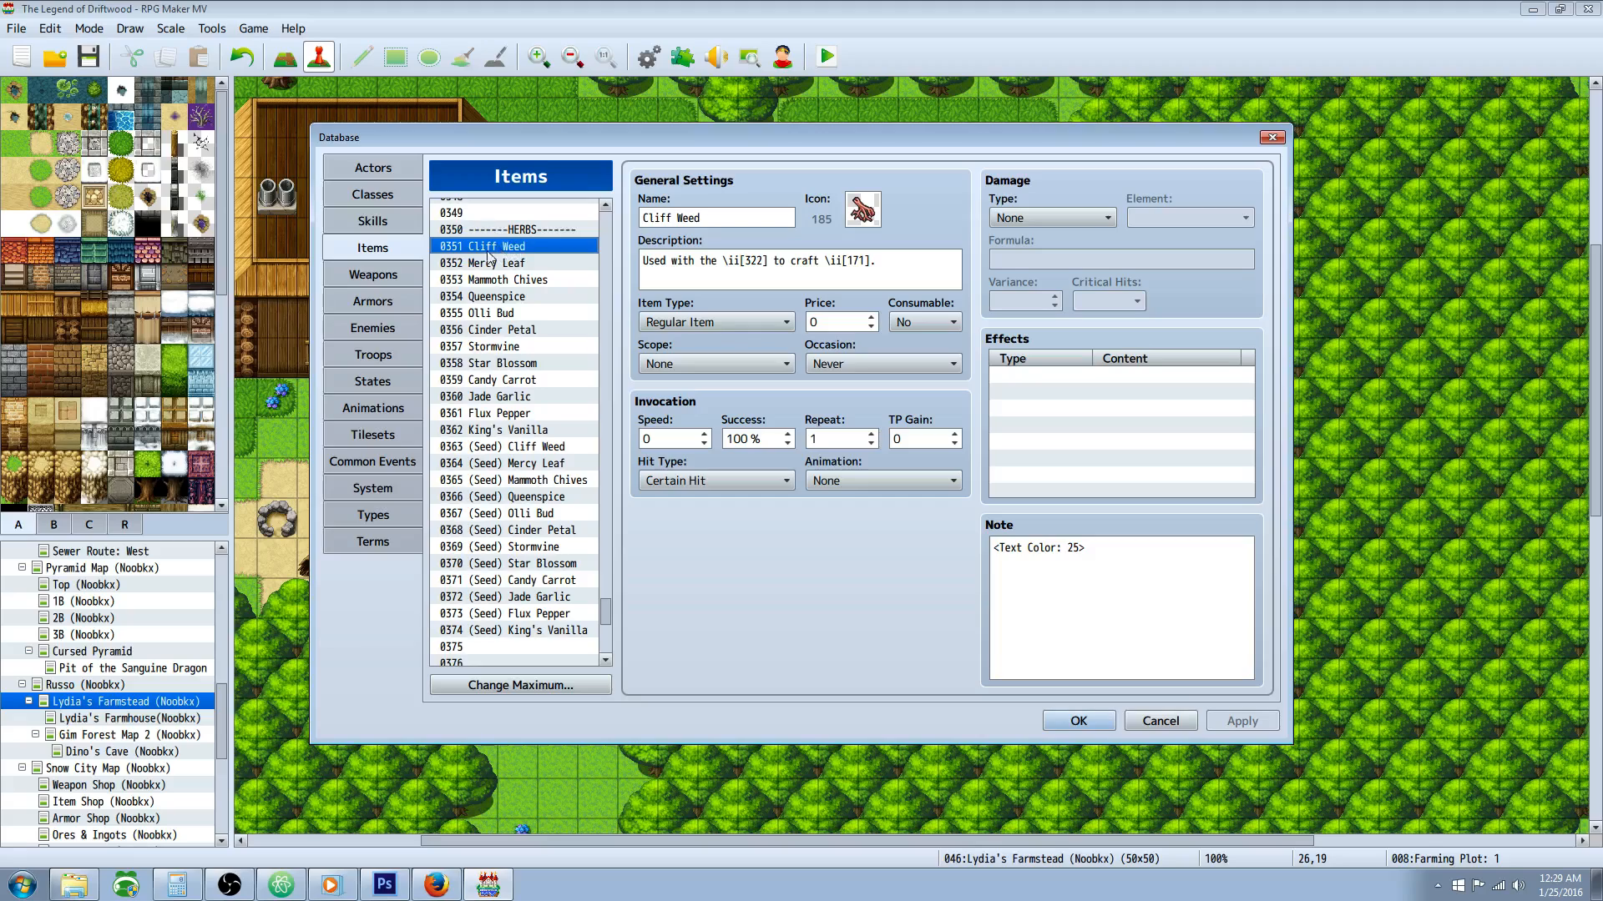
pyautogui.click(458, 631)
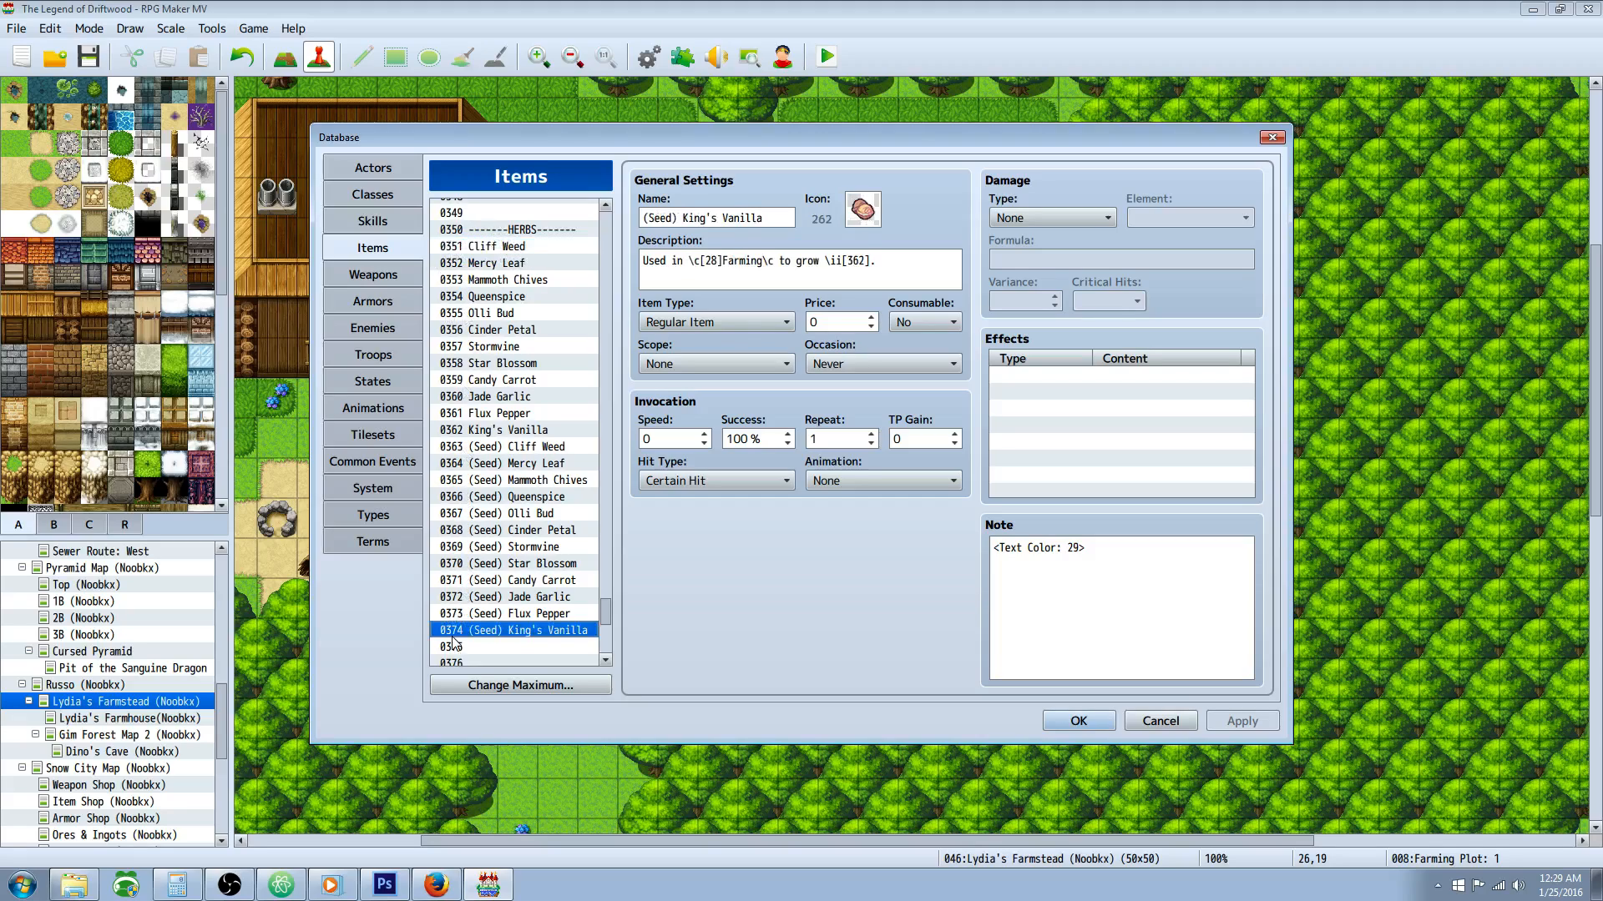
pyautogui.click(513, 248)
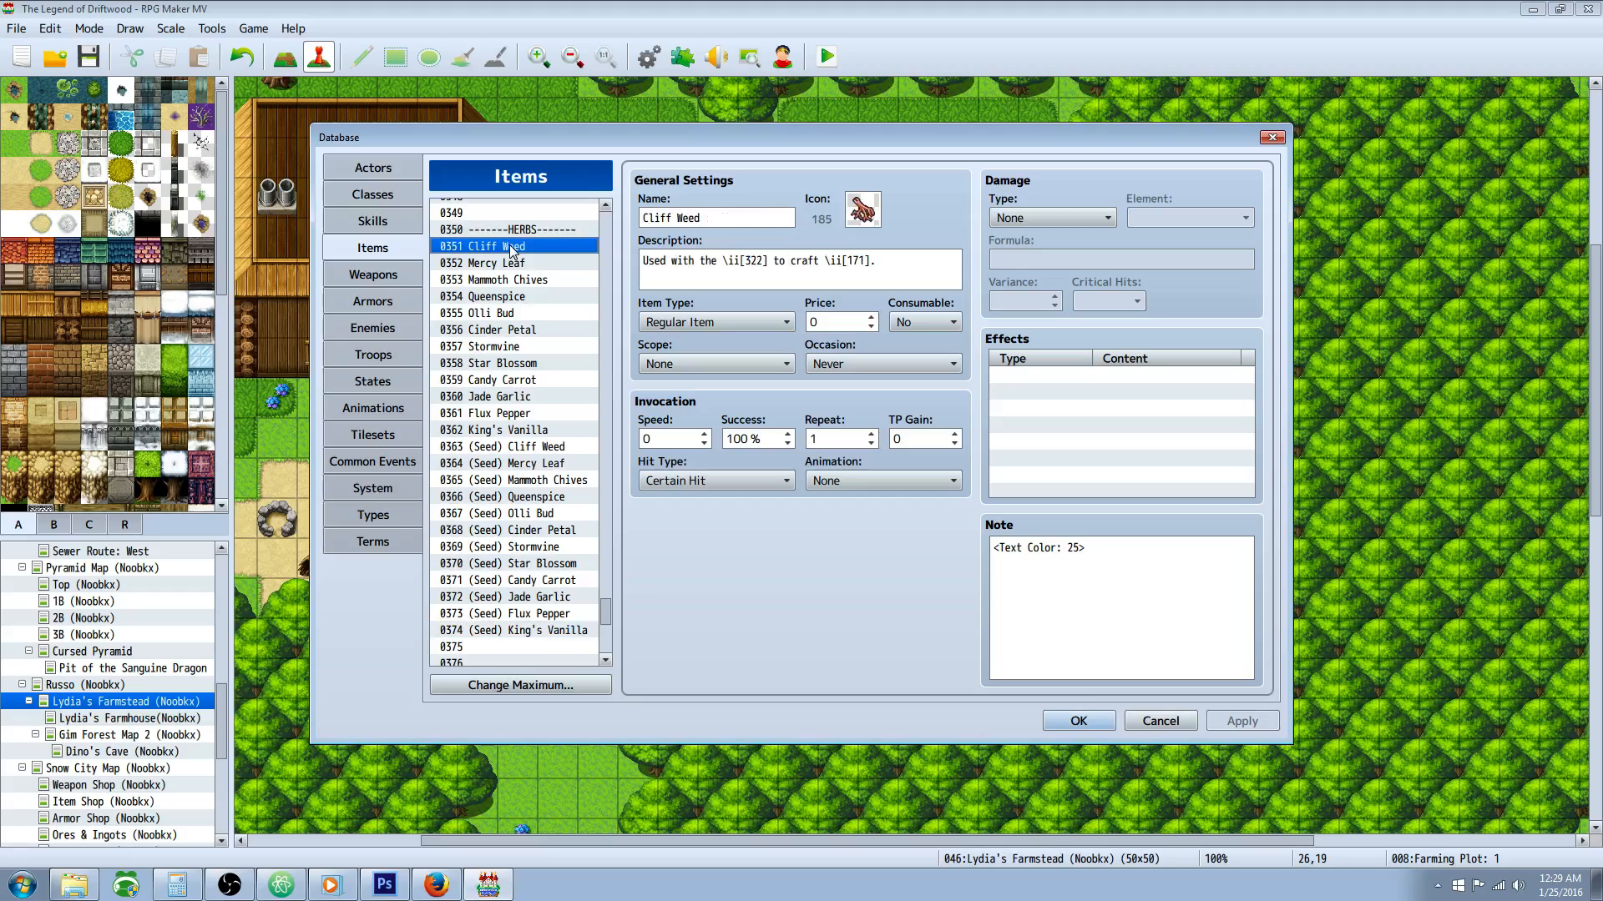
# Step: Browse the herb and seed item entries one by one from Cliff Weed onward, checking their descriptions
pyautogui.press('Down')
pyautogui.press('Down')
pyautogui.press('Down')
pyautogui.press('Down')
pyautogui.press('Down')
pyautogui.press('Up')
pyautogui.press('Up')
pyautogui.press('Up')
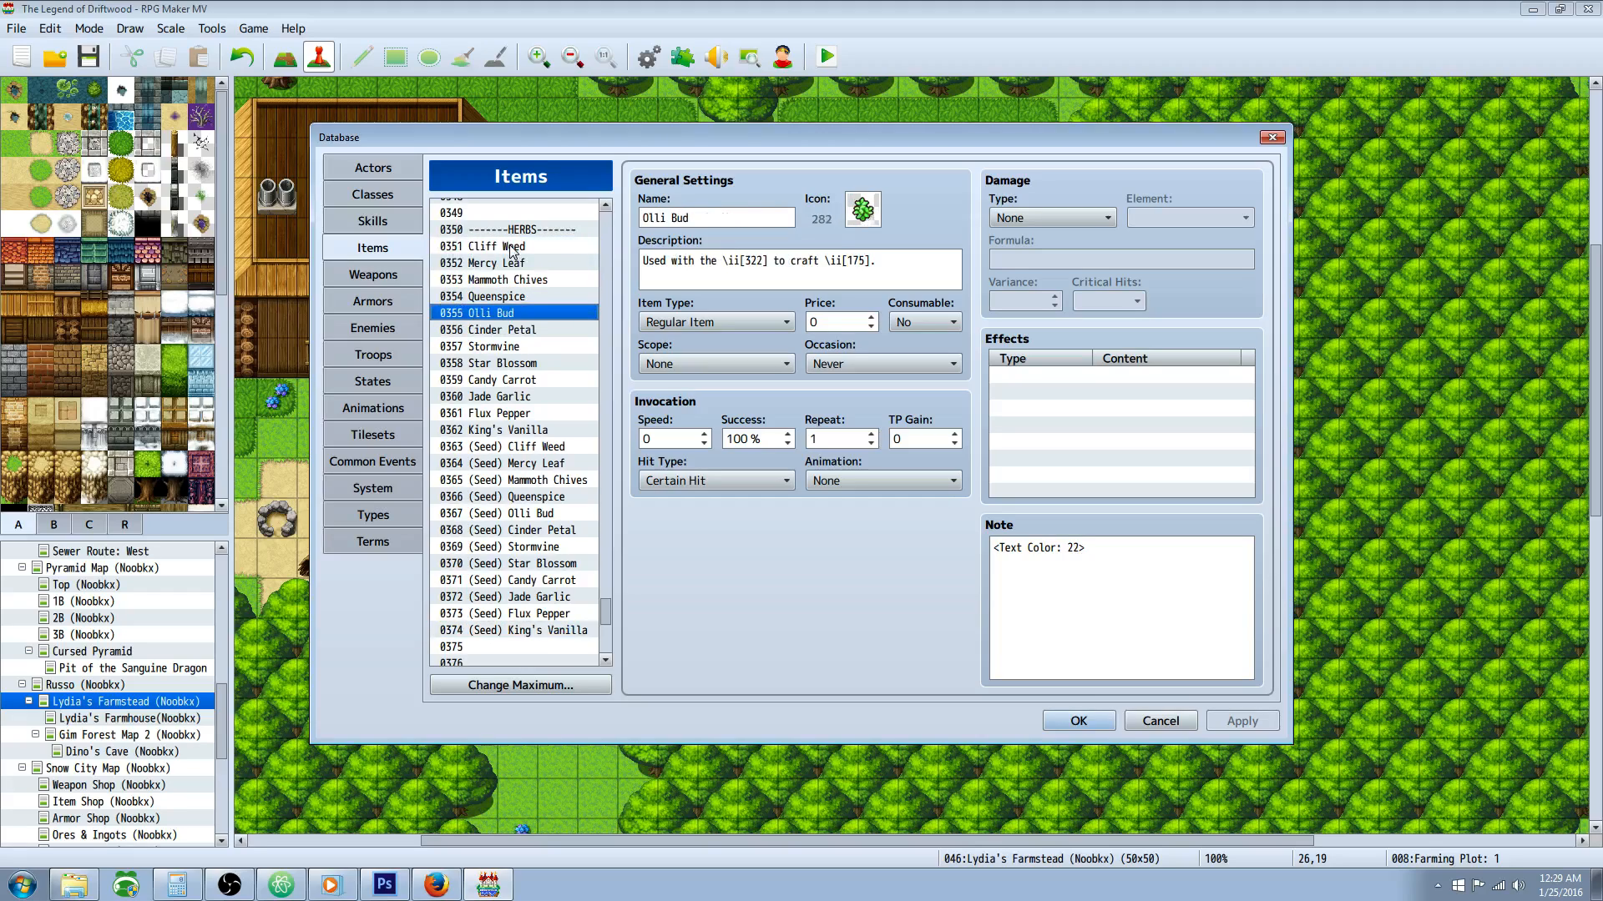
pyautogui.press('Down')
pyautogui.press('Down')
pyautogui.press('Down')
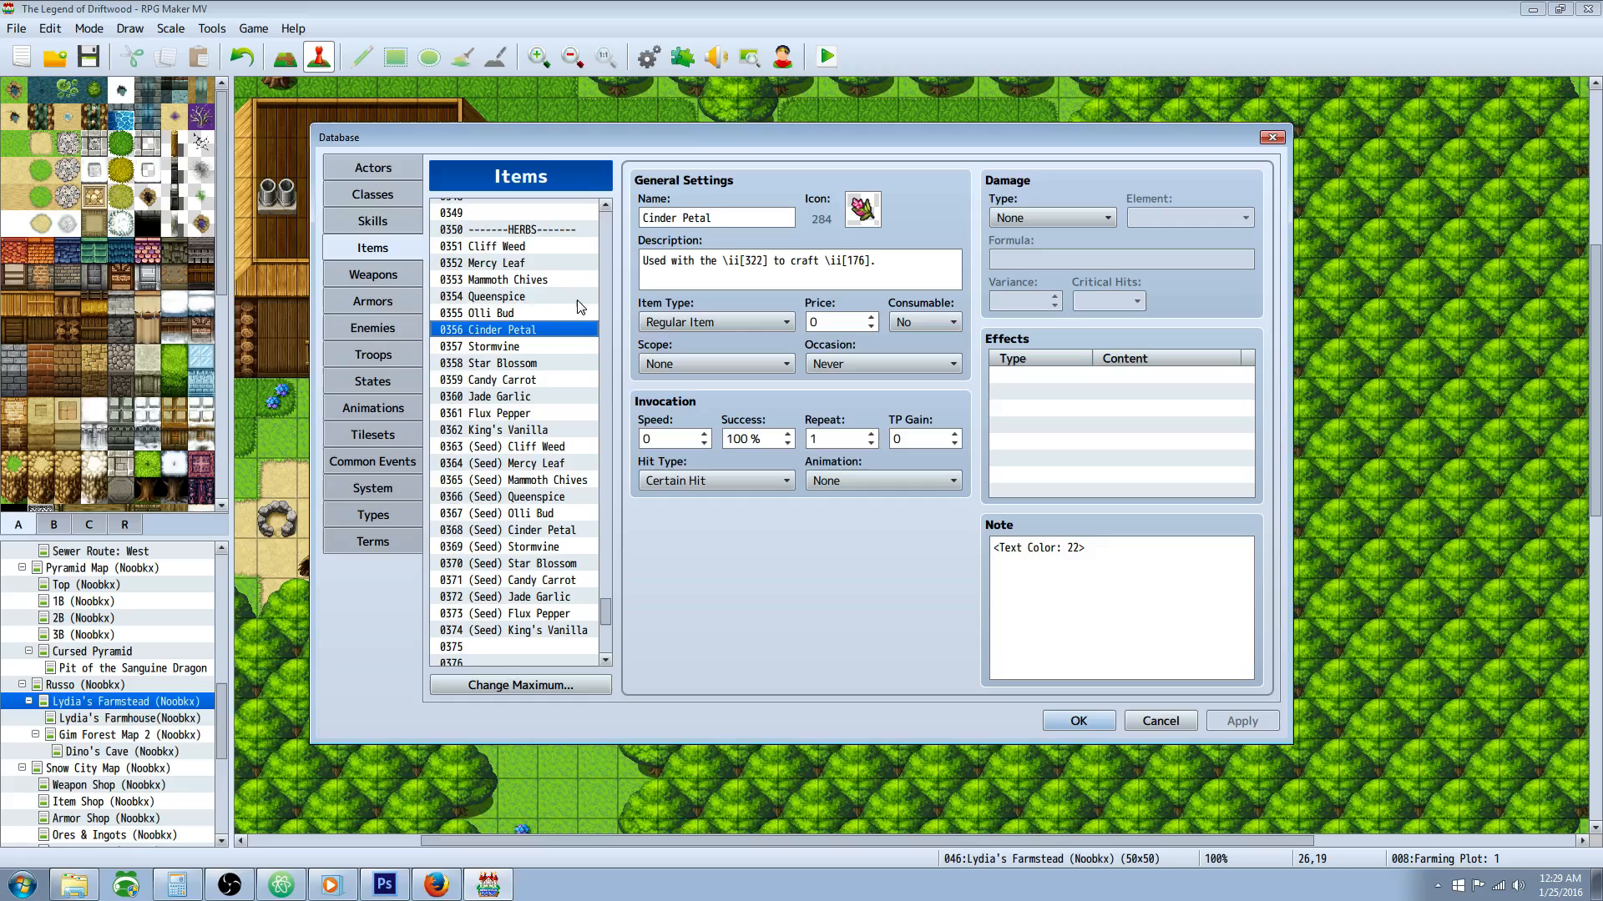
pyautogui.press('Down')
pyautogui.press('Down')
pyautogui.press('Down')
pyautogui.press('Down')
pyautogui.press('Down')
pyautogui.press('Down')
pyautogui.press('Down')
pyautogui.press('Down')
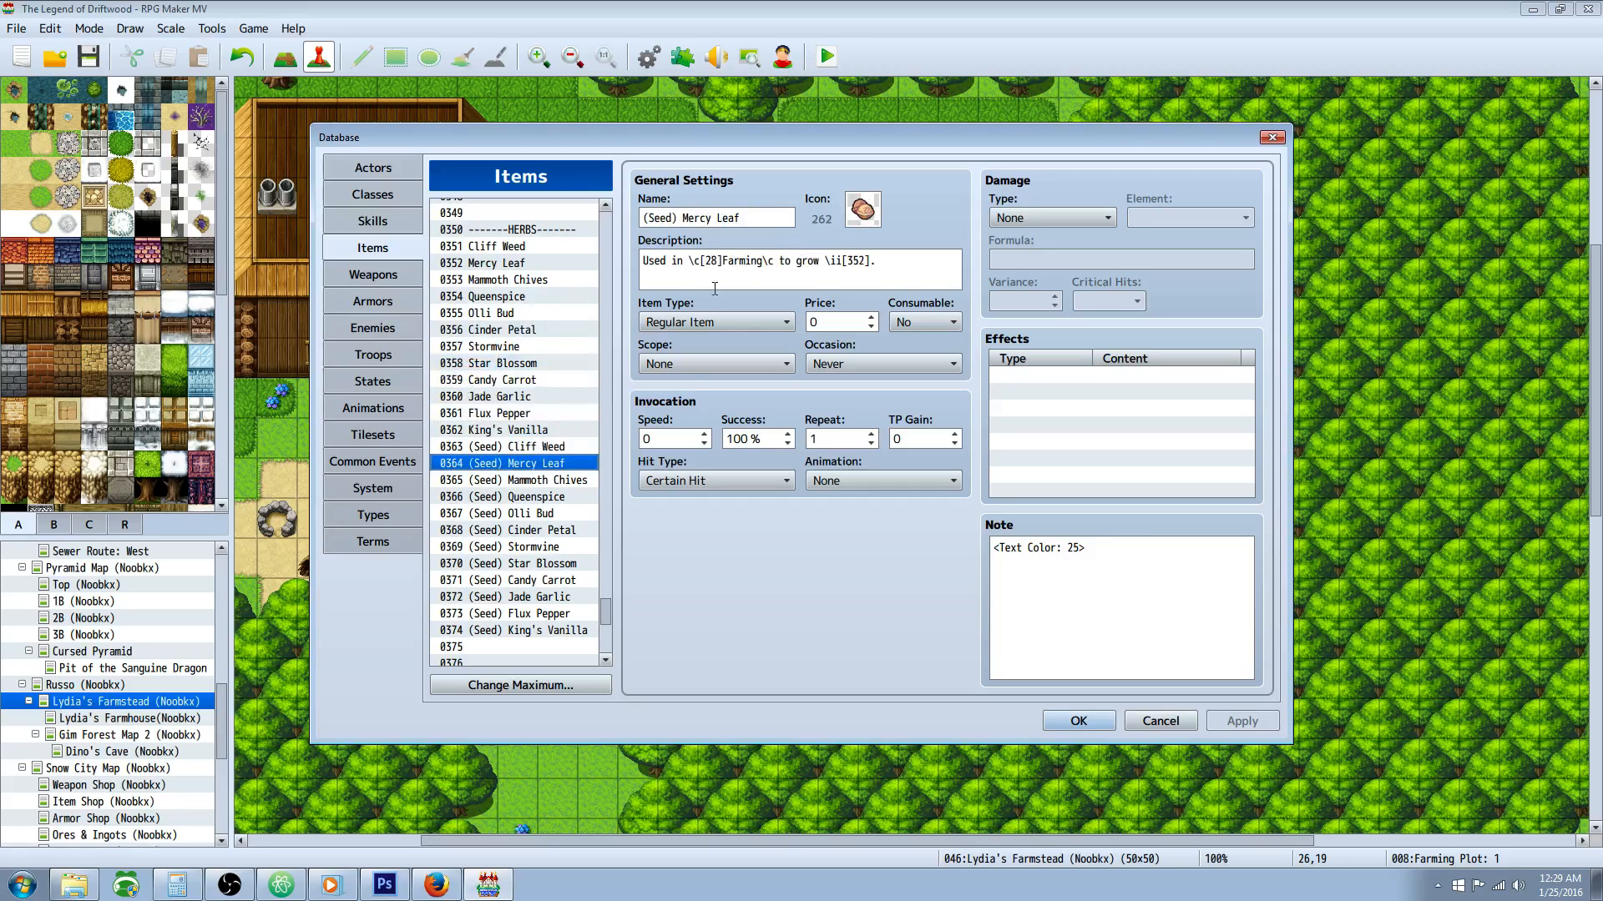
pyautogui.press('Down')
pyautogui.press('Down')
pyautogui.press('Down')
pyautogui.press('Down')
# Step: Return to Cliff Weed, highlight the item code \ii[171] in its description, and check the following herbs up to Mammoth Chives
pyautogui.press('Up')
pyautogui.press('Up')
pyautogui.press('Up')
pyautogui.press('Up')
pyautogui.press('Up')
pyautogui.press('Up')
pyautogui.press('Up')
pyautogui.press('Up')
pyautogui.press('Up')
pyautogui.press('Up')
pyautogui.press('Up')
pyautogui.press('Up')
pyautogui.press('Up')
pyautogui.press('Up')
pyautogui.press('Up')
pyautogui.press('Up')
pyautogui.press('Up')
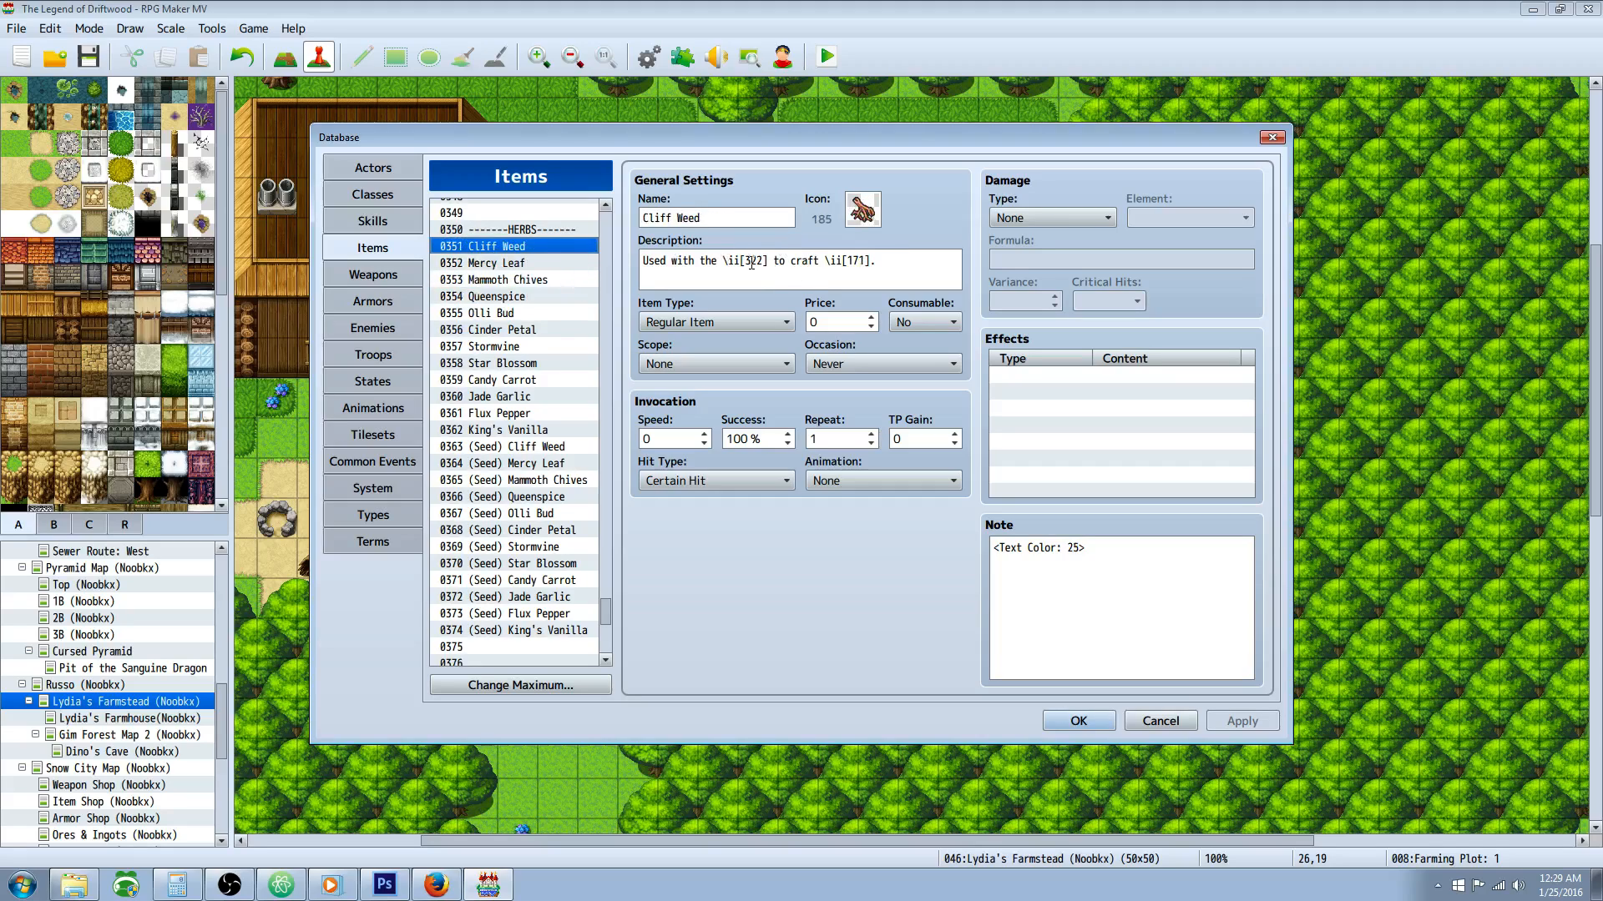
pyautogui.moveTo(642, 261); pyautogui.dragTo(870, 261)
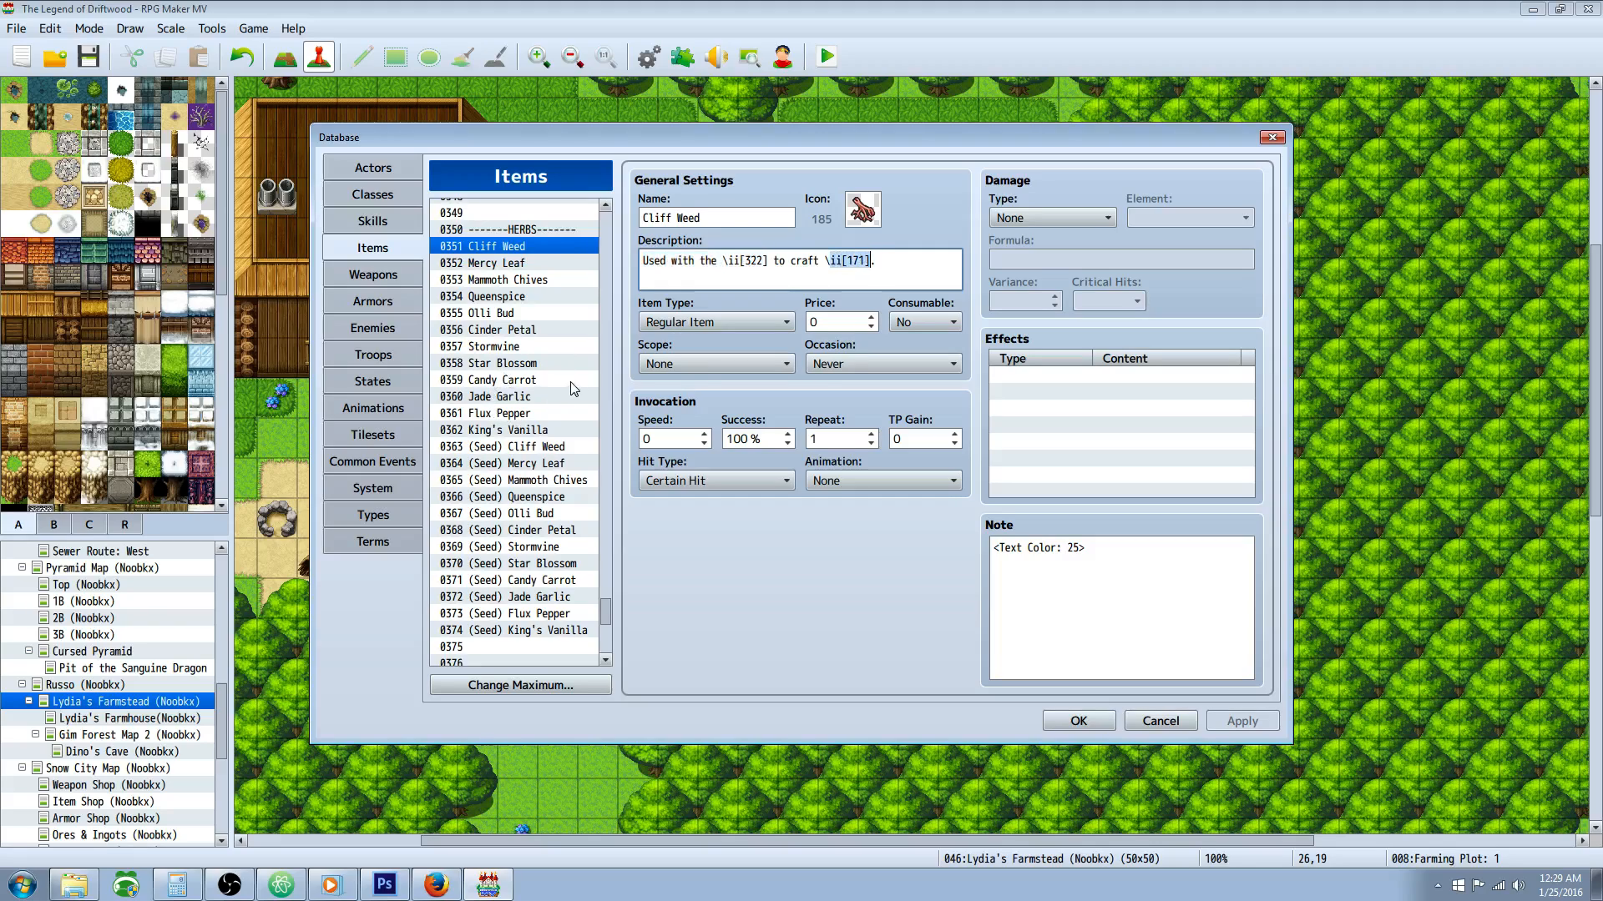
pyautogui.press('Down')
pyautogui.press('Down')
pyautogui.press('Down')
pyautogui.press('Down')
pyautogui.press('Down')
pyautogui.press('Down')
pyautogui.press('Down')
pyautogui.press('Down')
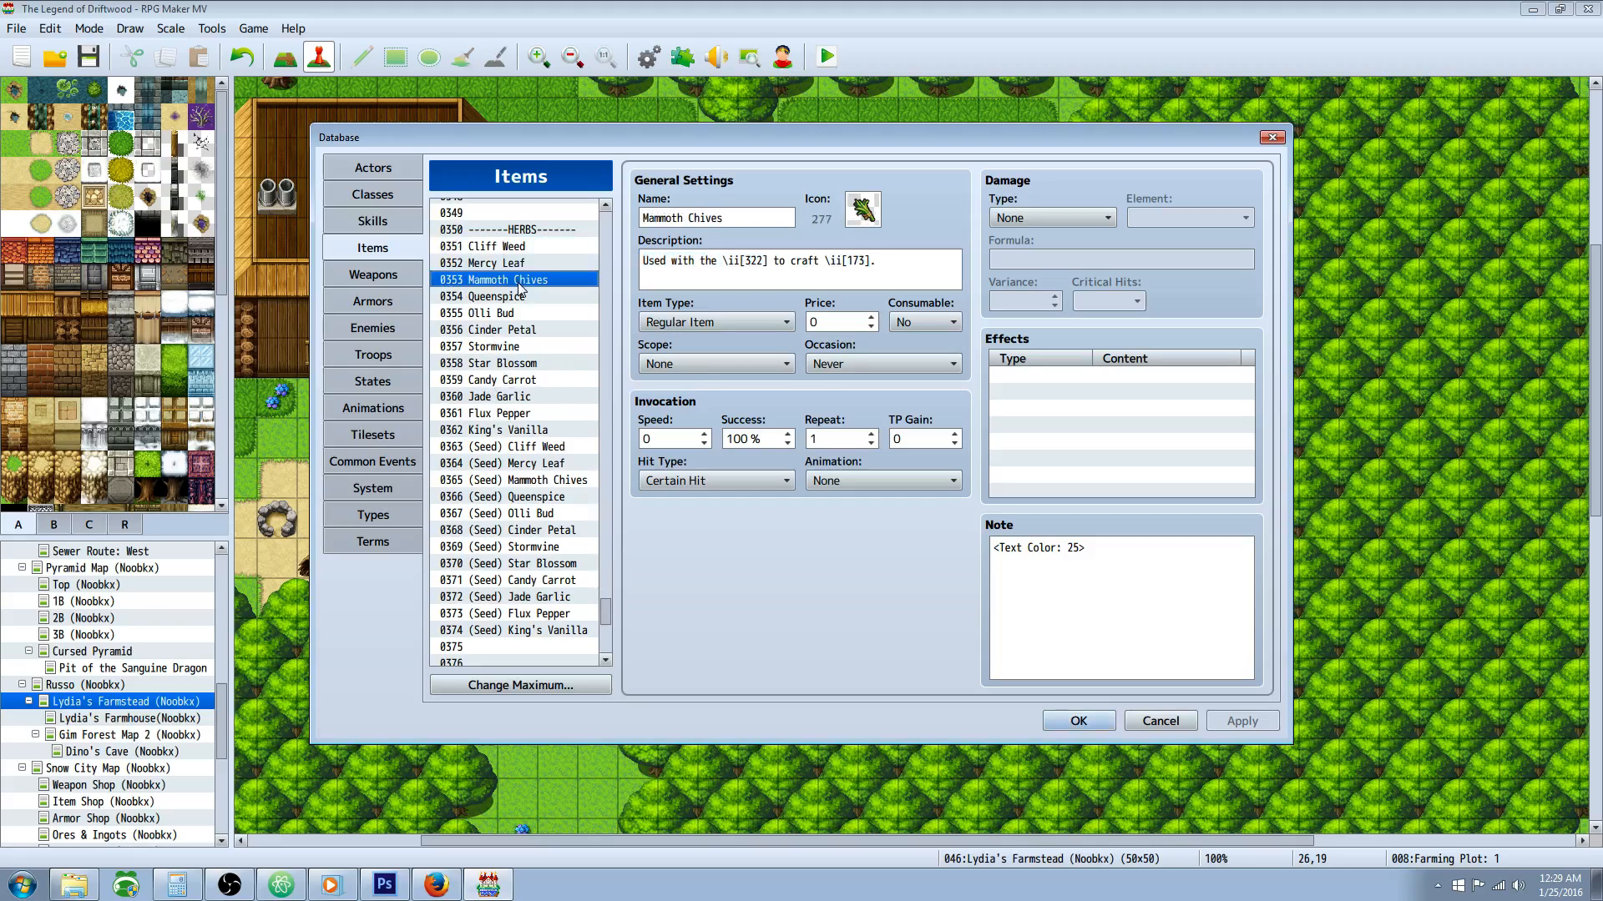
# Step: Examine the effects and synthesis ingredients of the Tonic of Healing items, including the Hi-Tonic and X-Tonic
pyautogui.moveTo(607, 616); pyautogui.dragTo(606, 416)
pyautogui.click(519, 371)
pyautogui.press('Down')
pyautogui.press('Down')
pyautogui.press('Down')
pyautogui.press('Down')
pyautogui.press('Down')
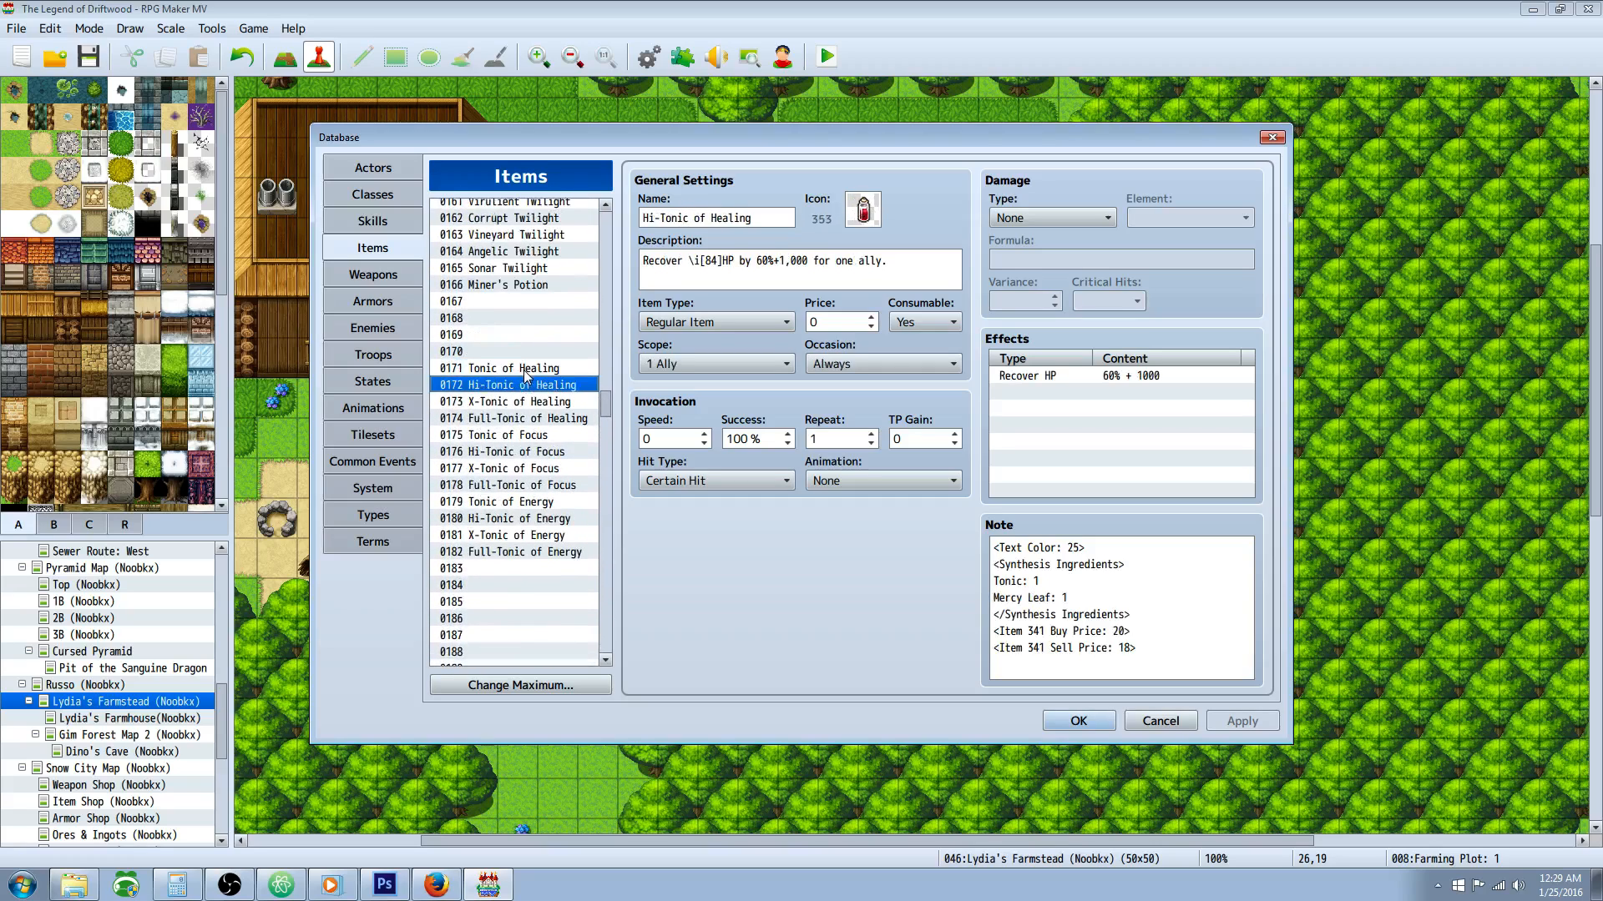
pyautogui.press('Up')
pyautogui.press('Up')
pyautogui.press('Up')
pyautogui.press('Up')
pyautogui.press('Up')
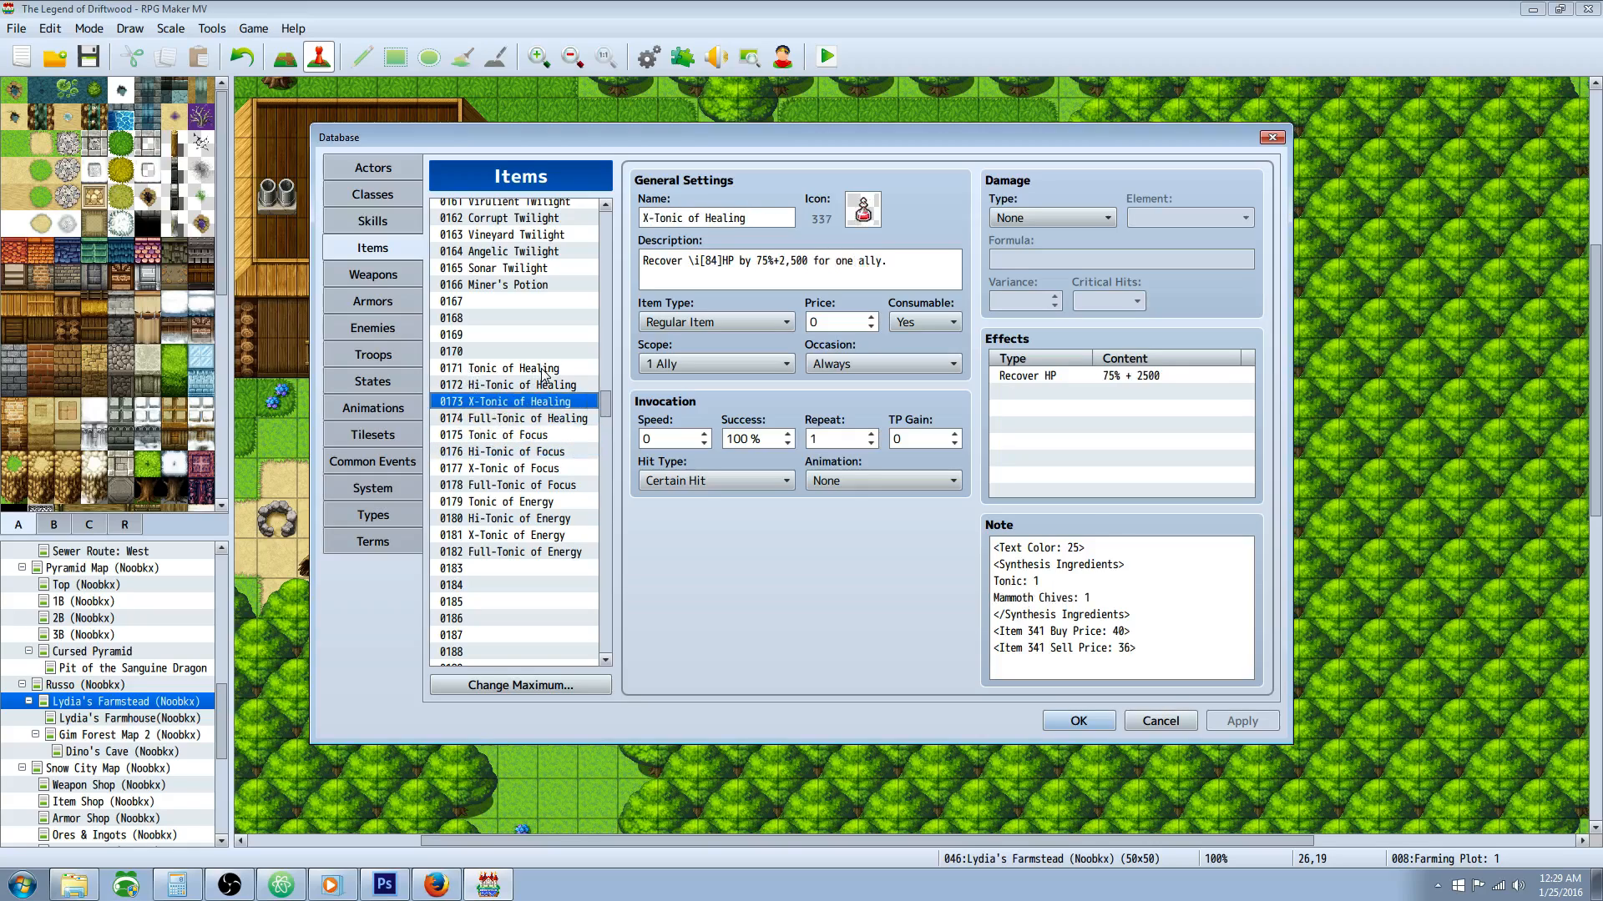
pyautogui.press('Down')
pyautogui.press('Down')
pyautogui.press('Down')
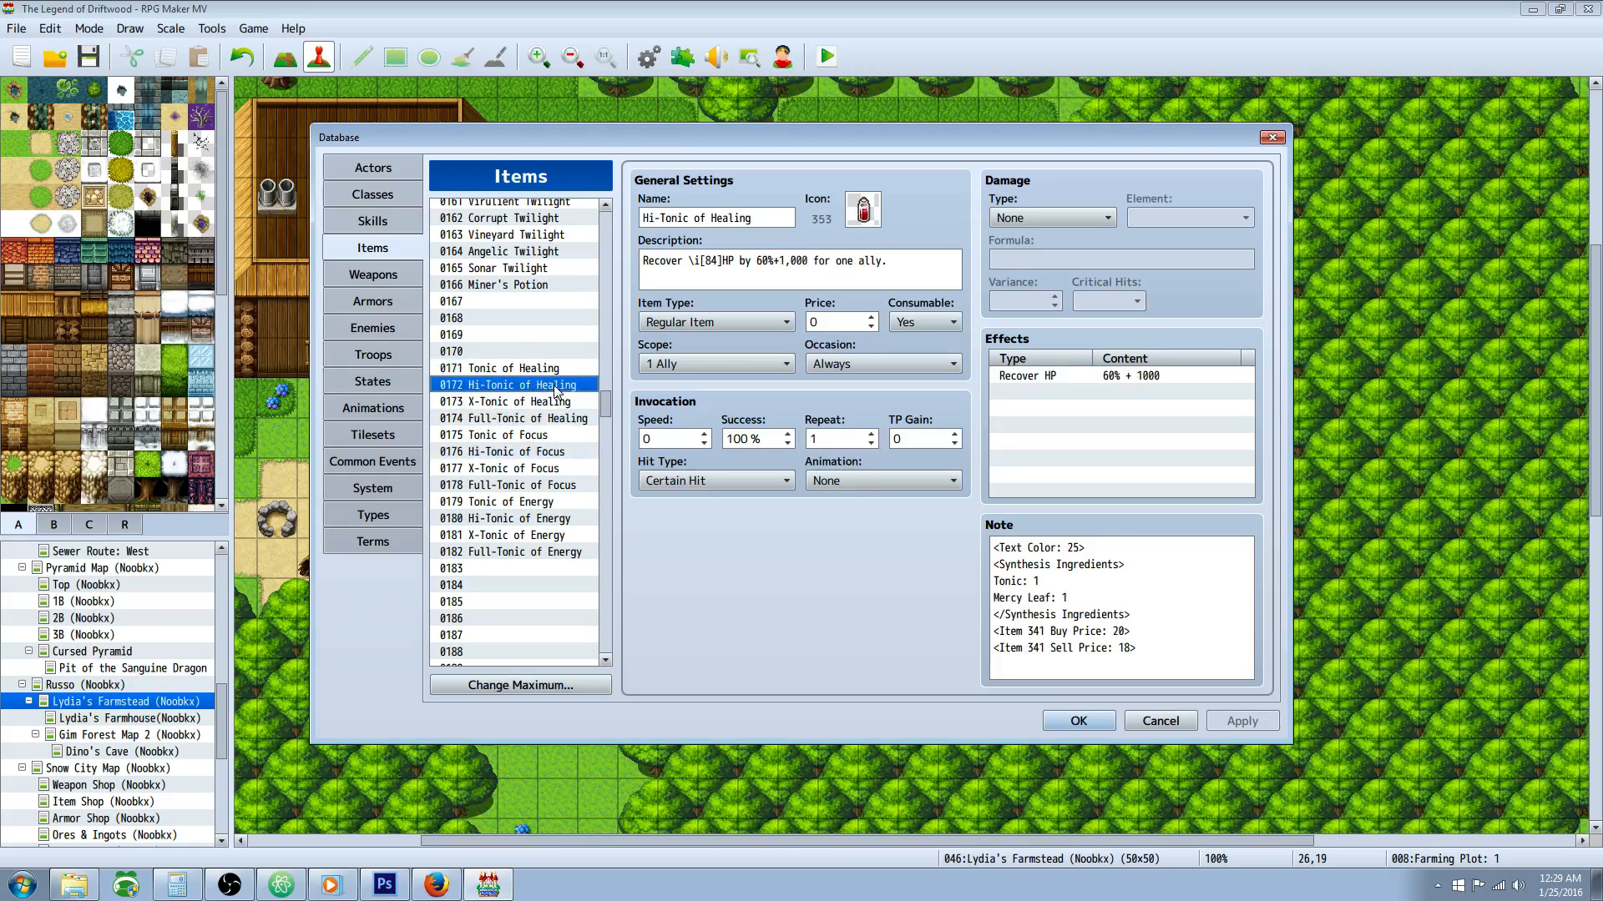
# Step: Go back to the herb items, look through the entries to (Seed) Mammoth Chives, and return to Cliff Weed
pyautogui.moveTo(598, 406); pyautogui.dragTo(595, 597)
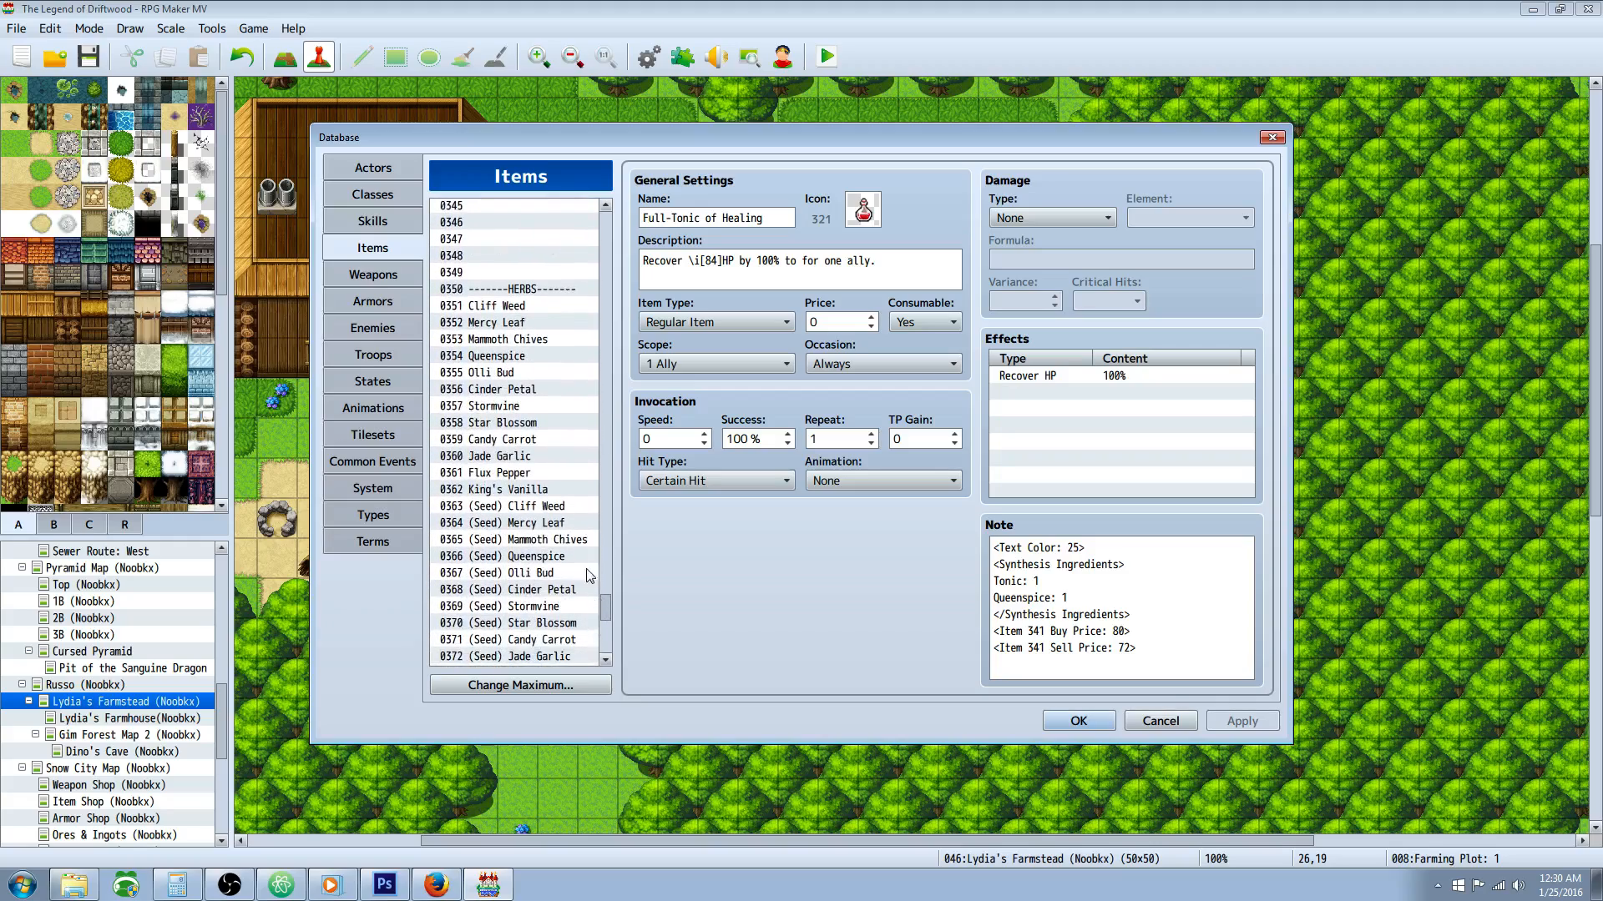
pyautogui.click(513, 322)
pyautogui.press('Down')
pyautogui.press('Down')
pyautogui.press('Down')
pyautogui.press('Down')
pyautogui.press('Down')
pyautogui.press('Down')
pyautogui.press('Down')
pyautogui.press('Down')
pyautogui.press('Down')
pyautogui.press('Down')
pyautogui.press('Down')
pyautogui.press('Down')
pyautogui.press('Down')
pyautogui.press('Down')
pyautogui.press('Down')
pyautogui.press('Down')
pyautogui.press('Down')
pyautogui.press('Down')
pyautogui.press('Down')
pyautogui.press('Down')
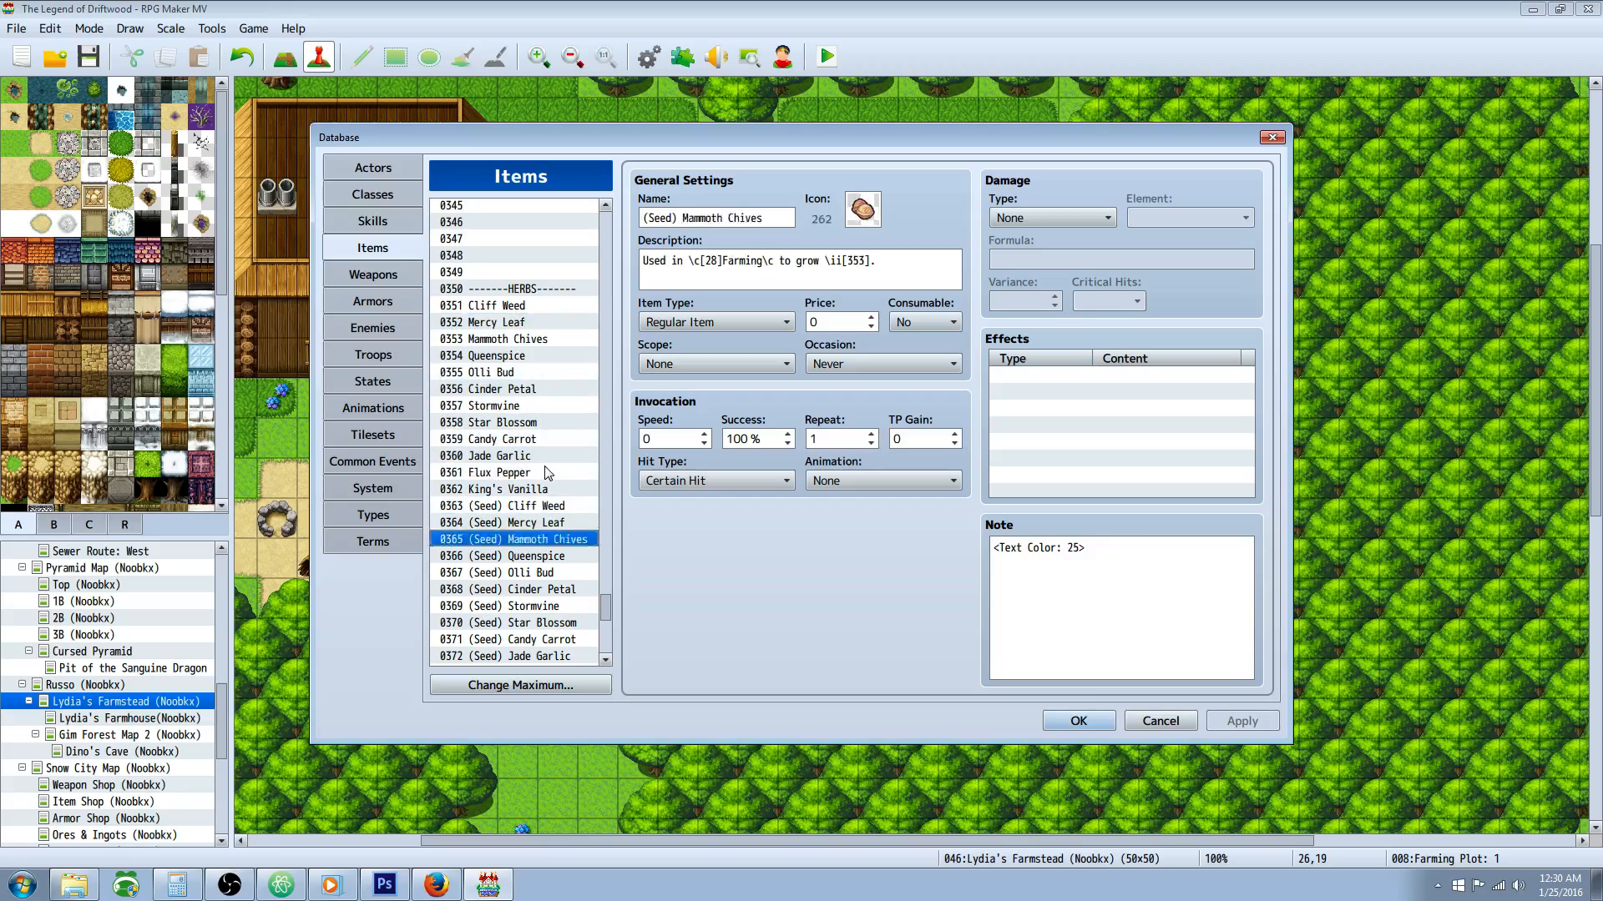
pyautogui.press('Up')
pyautogui.press('Up')
pyautogui.press('Up')
pyautogui.press('Up')
pyautogui.press('Up')
pyautogui.press('Up')
pyautogui.press('Up')
pyautogui.press('Up')
pyautogui.press('Up')
pyautogui.press('Up')
pyautogui.press('Up')
pyautogui.press('Up')
pyautogui.press('Up')
pyautogui.press('Up')
pyautogui.press('Up')
pyautogui.press('Up')
pyautogui.press('Up')
pyautogui.press('Up')
pyautogui.press('Up')
pyautogui.press('Up')
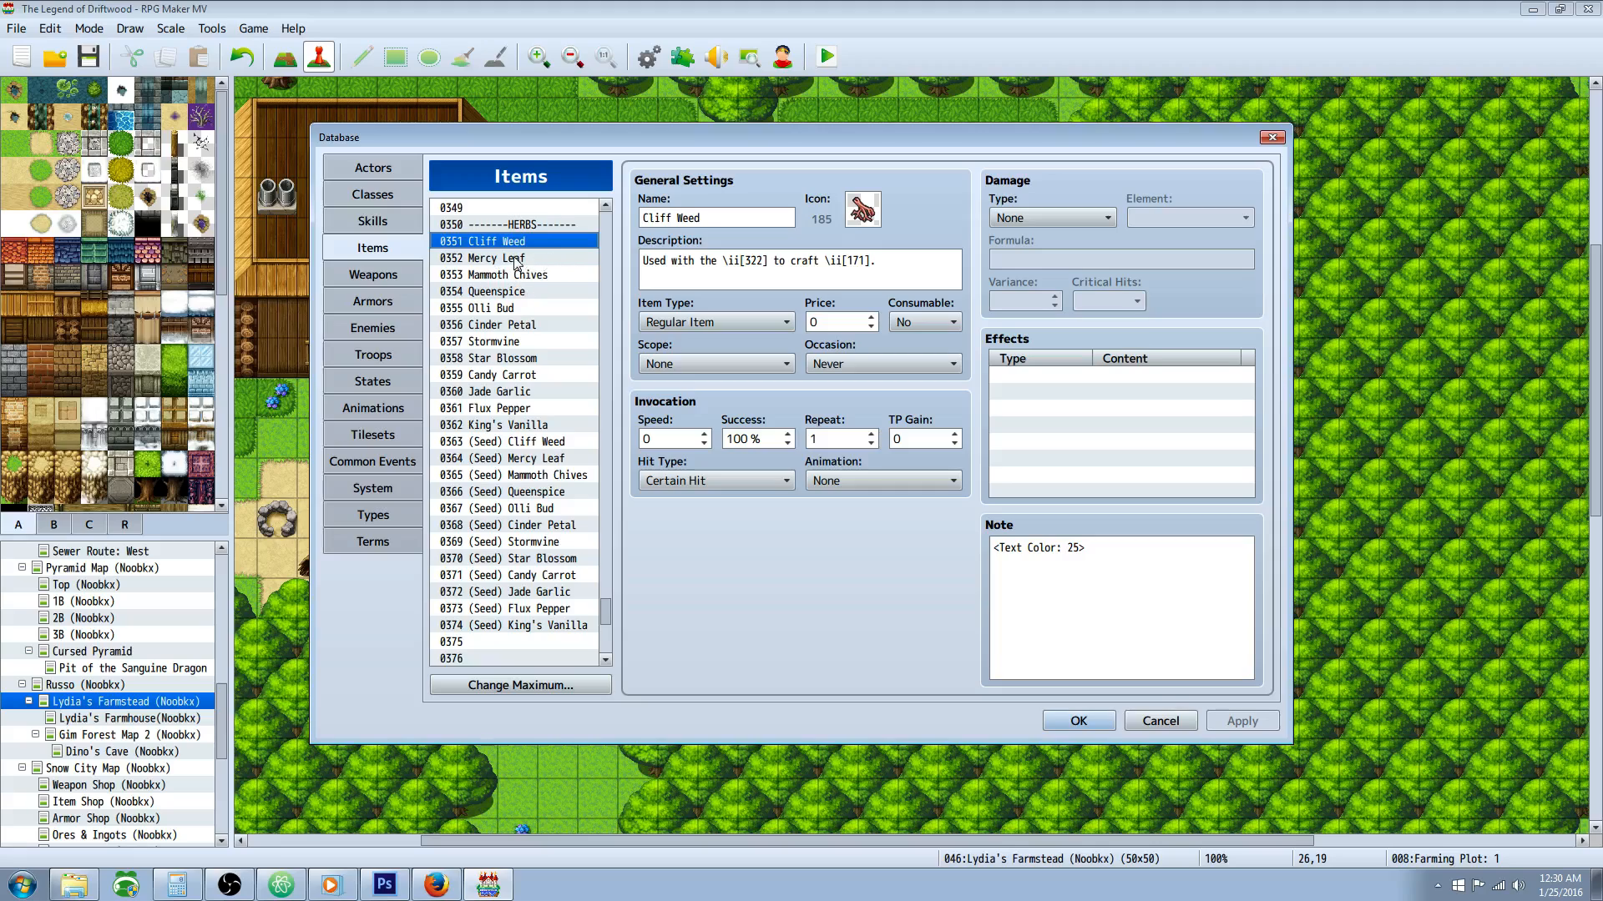
# Step: Compare the herb entries at the start and end of the list, from Cliff Weed and Mercy Leaf to King's Vanilla
pyautogui.click(514, 258)
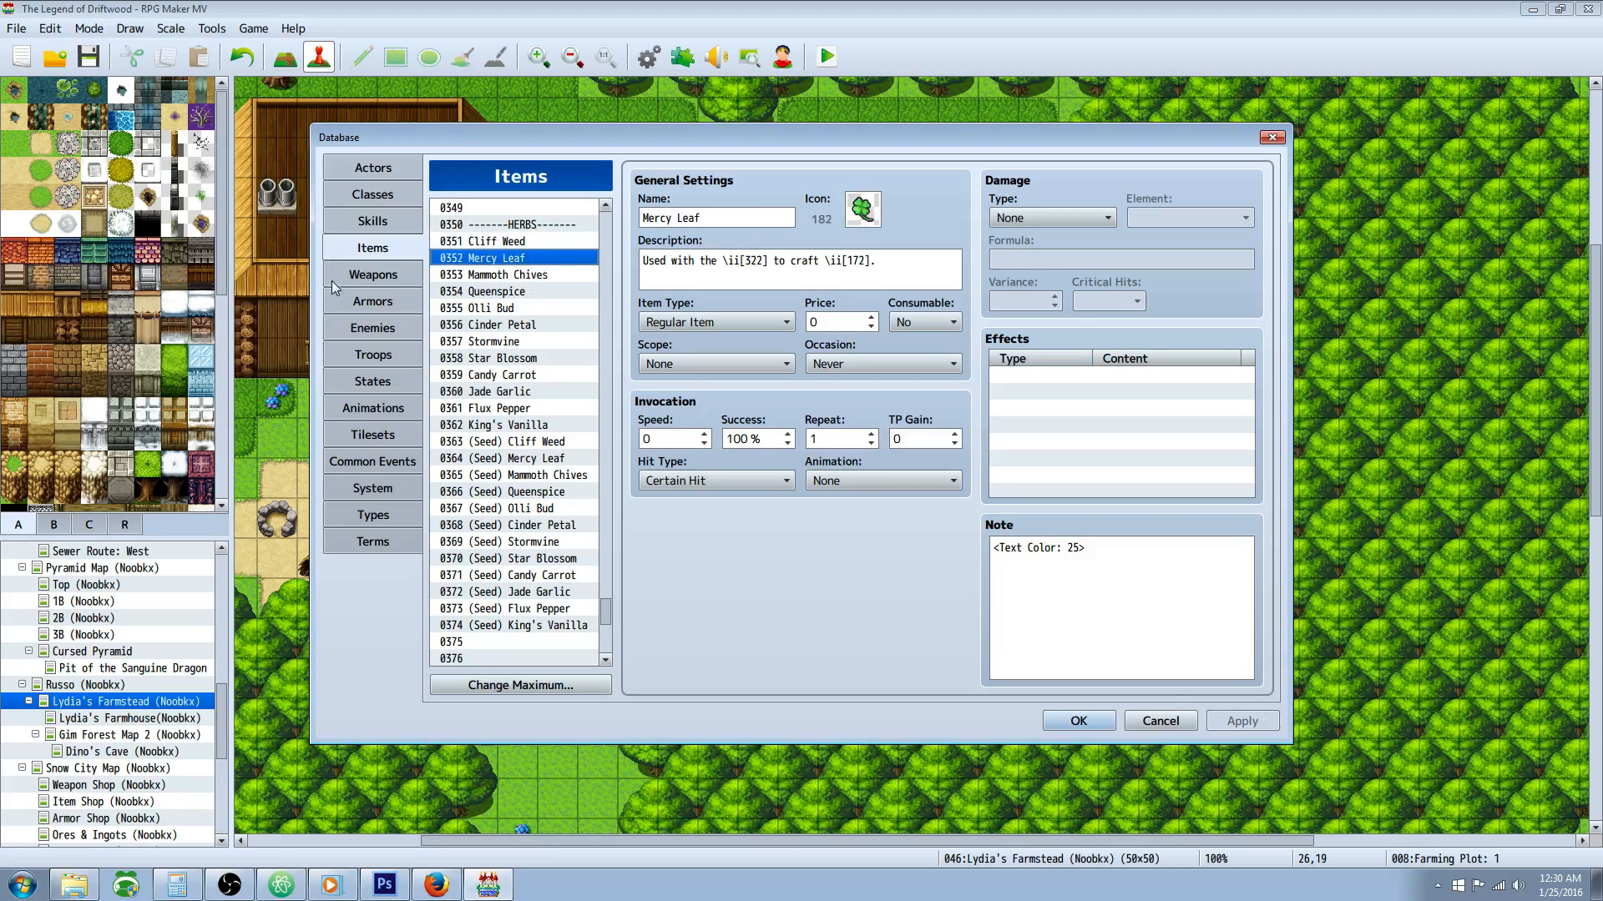
pyautogui.click(541, 241)
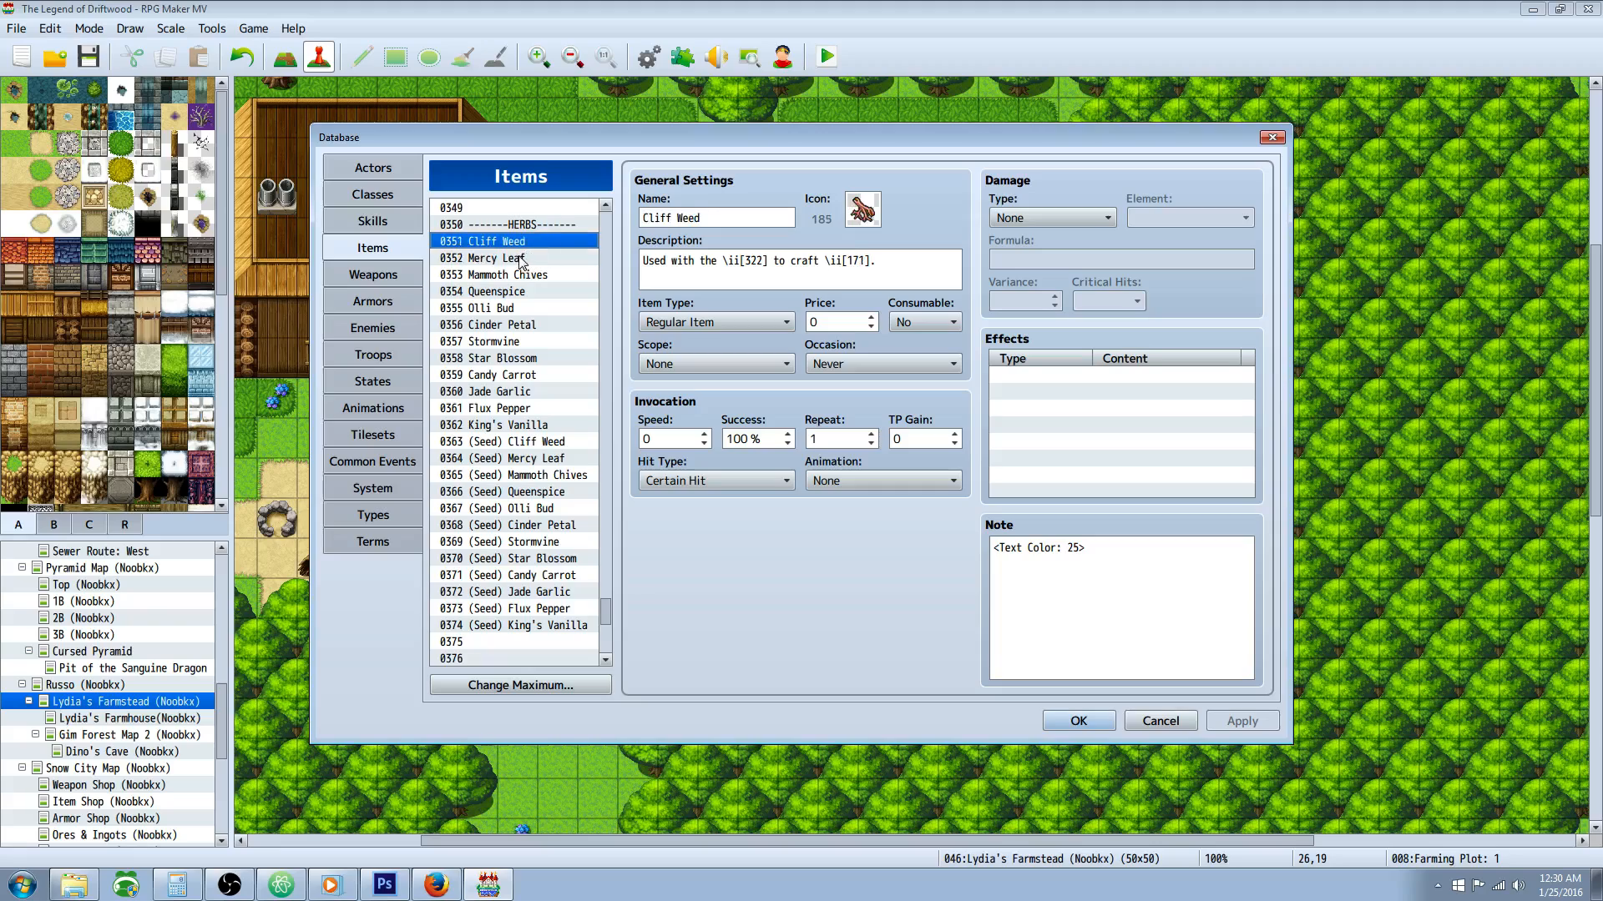
pyautogui.click(518, 258)
pyautogui.click(540, 409)
pyautogui.click(539, 425)
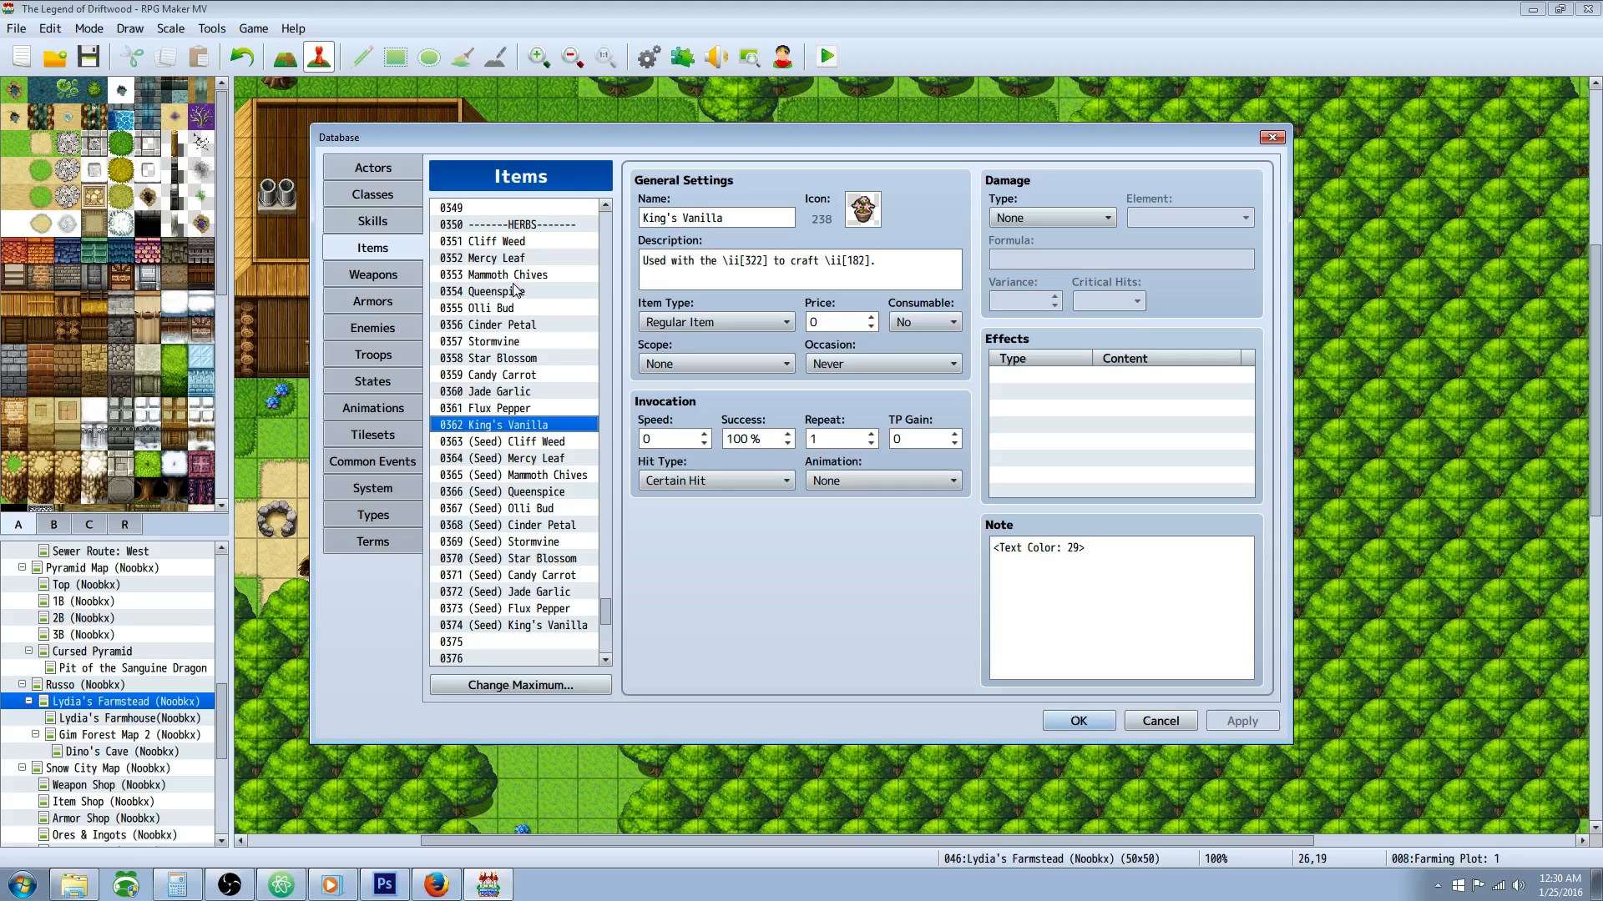
pyautogui.click(518, 241)
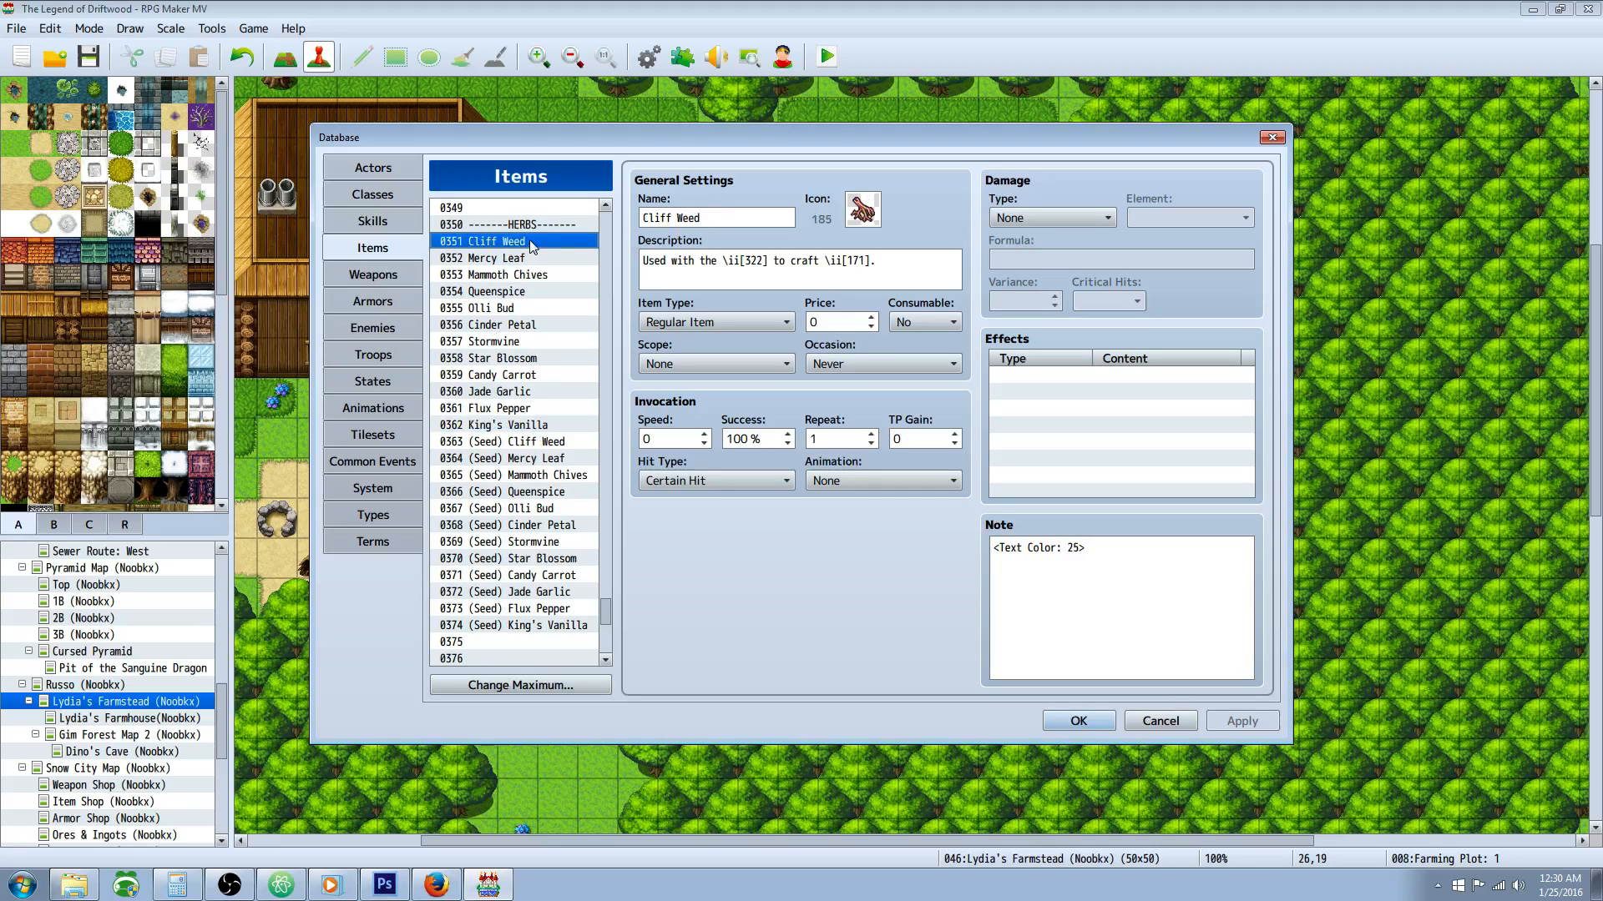
# Step: Compare Cliff Weed with the seed entries for Cliff Weed, Mercy Leaf, Flux Pepper and King's Vanilla
pyautogui.click(524, 444)
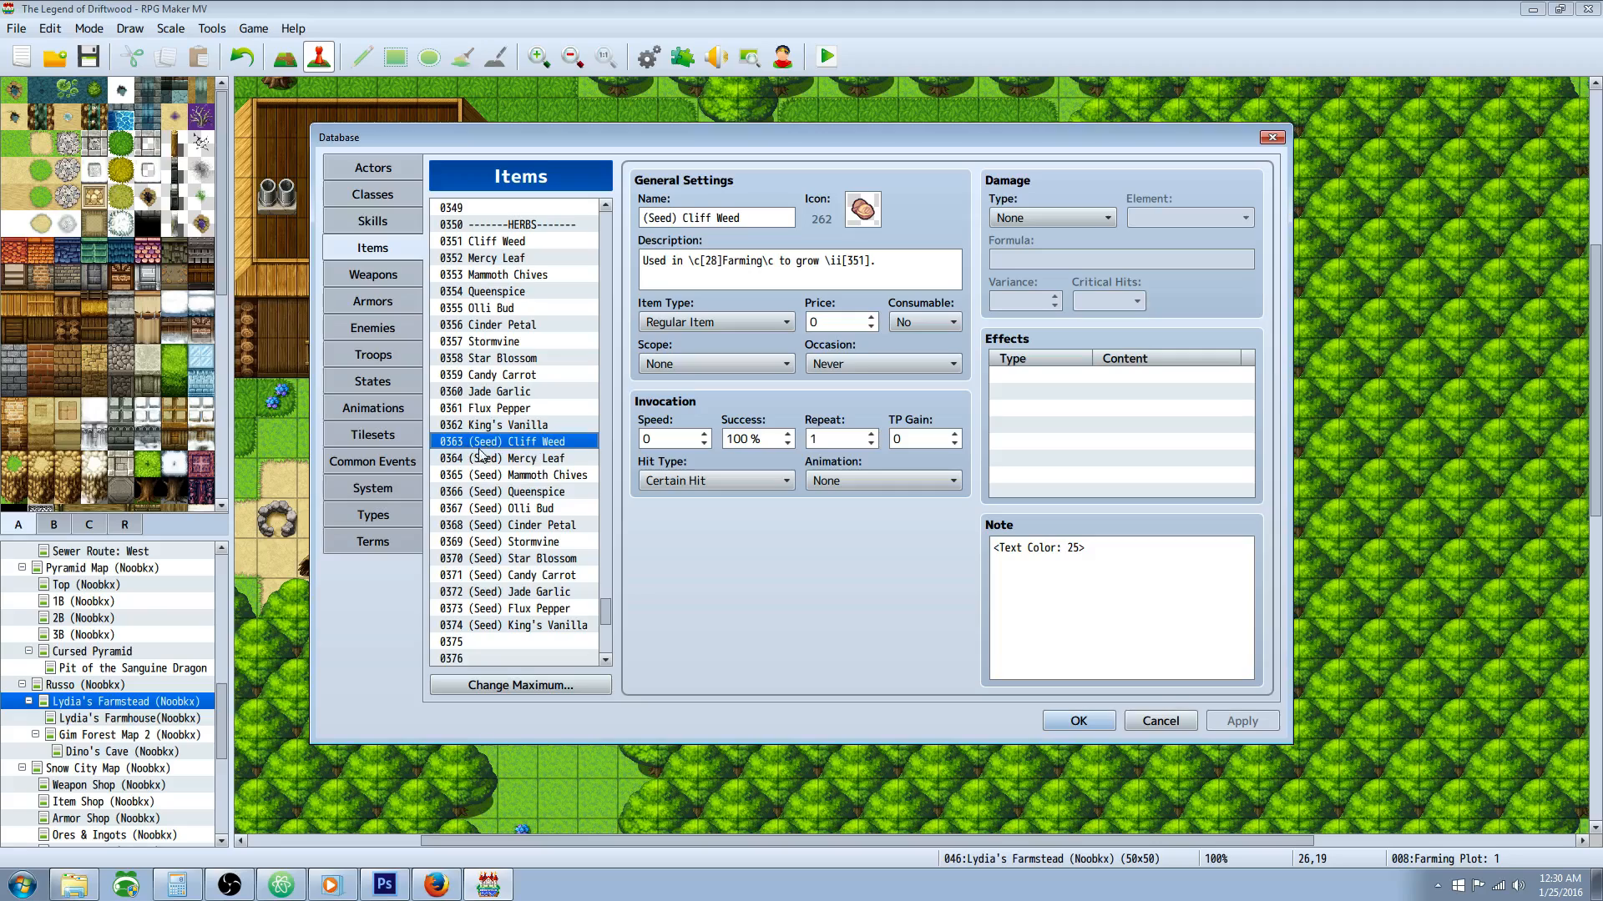
pyautogui.click(509, 243)
pyautogui.click(518, 442)
pyautogui.click(517, 459)
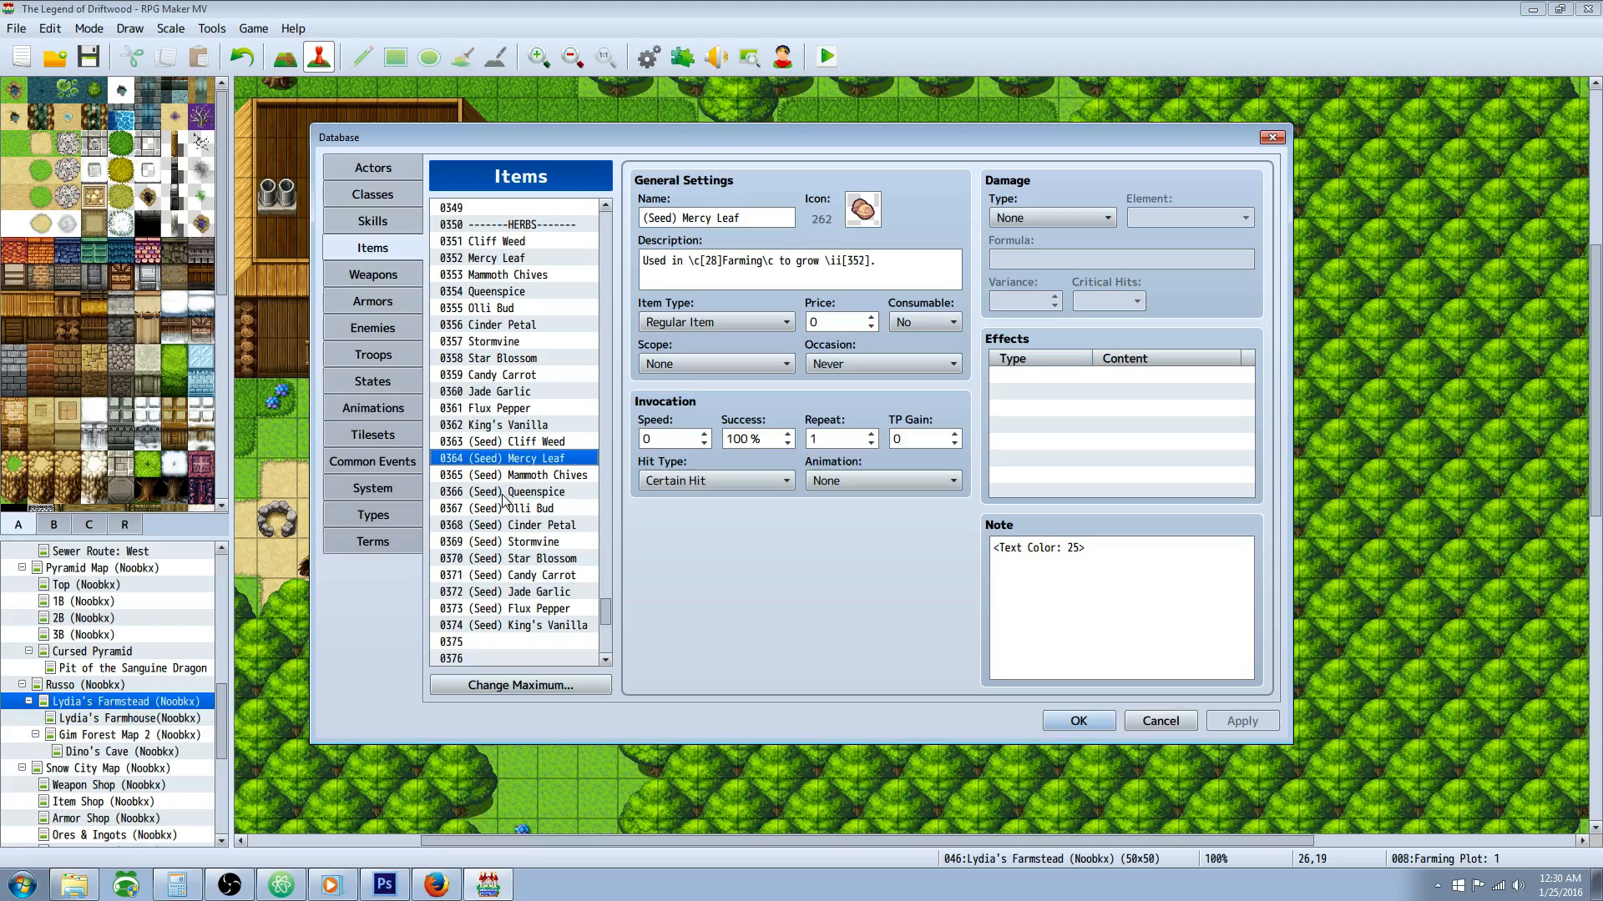
pyautogui.click(532, 610)
pyautogui.click(532, 626)
pyautogui.click(509, 242)
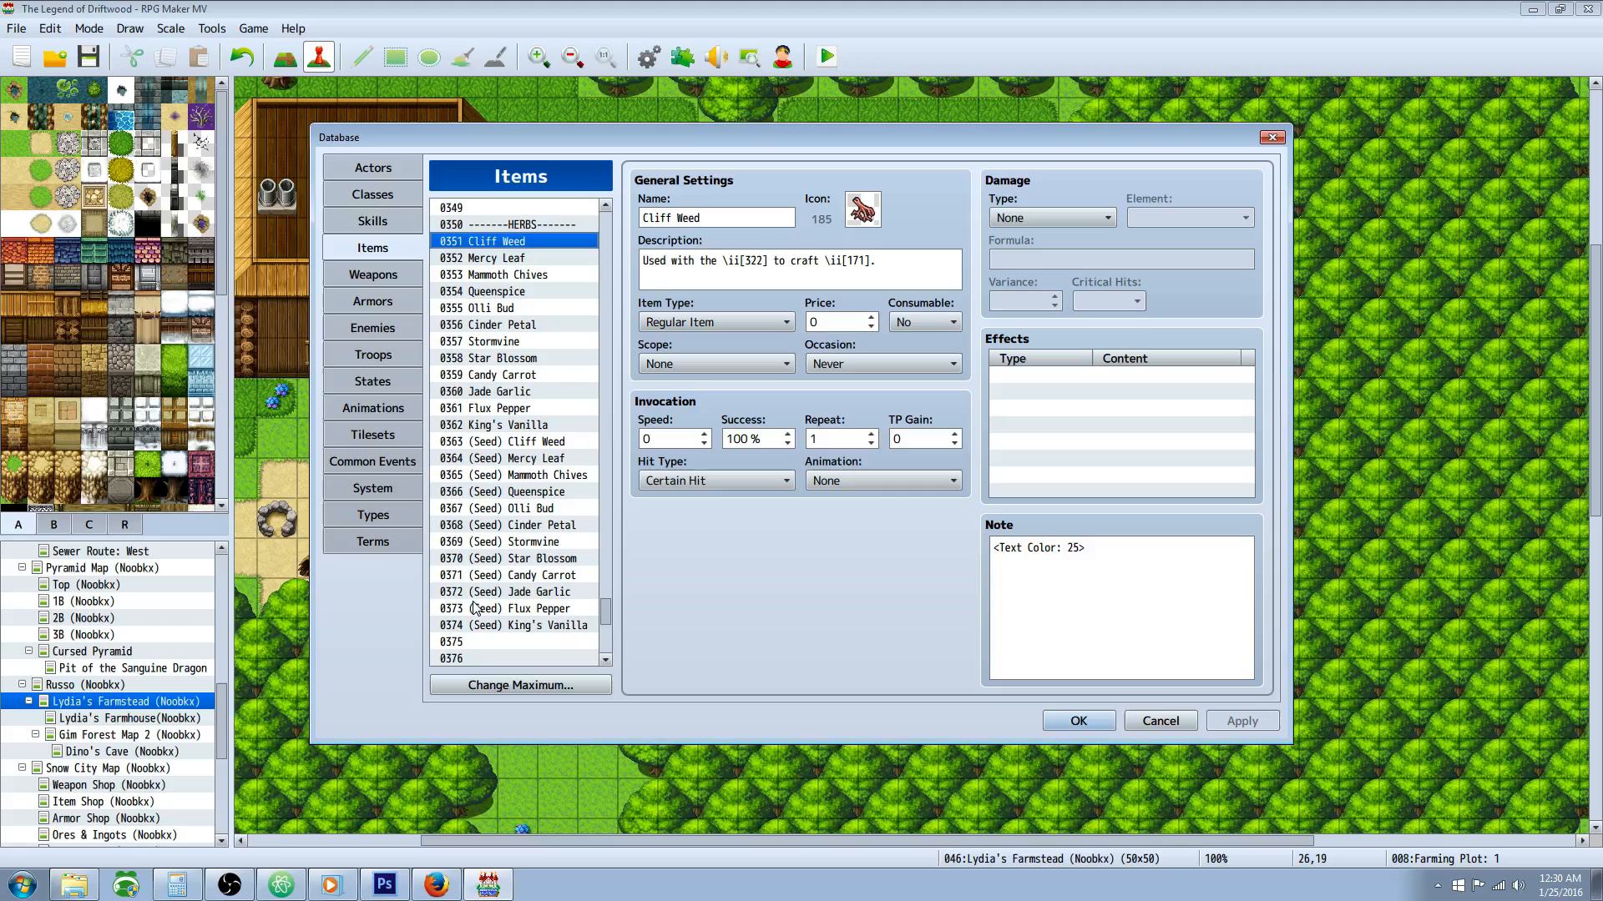
pyautogui.click(485, 627)
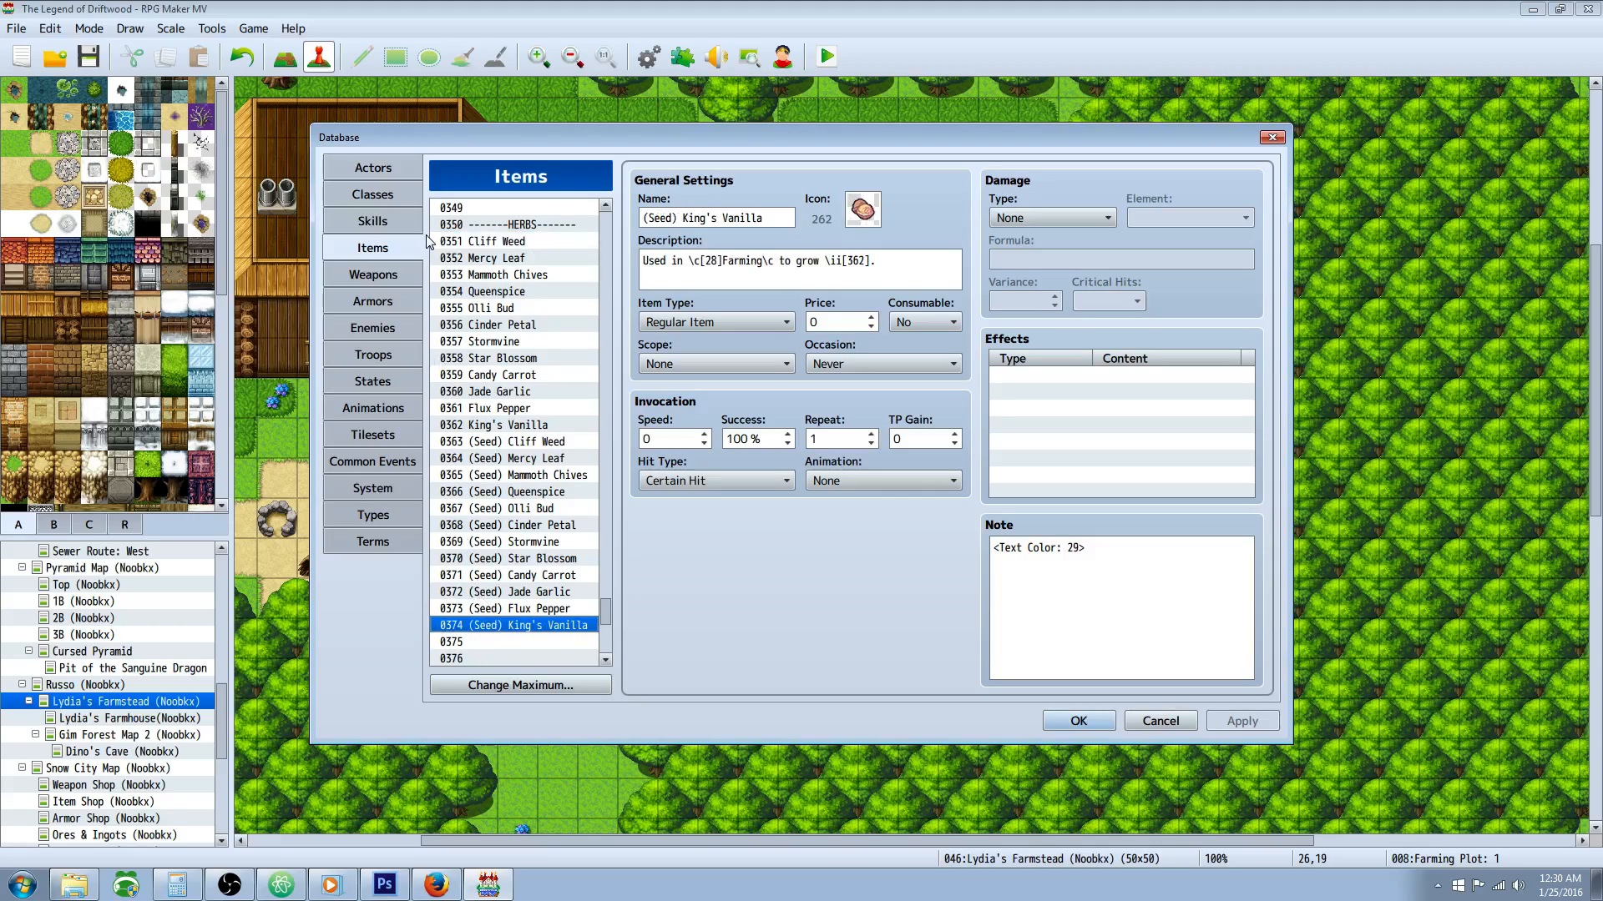
# Step: Review the Farming: Plot 1 common event, then close the database and point out the farming plot events on the farmstead map
pyautogui.click(390, 464)
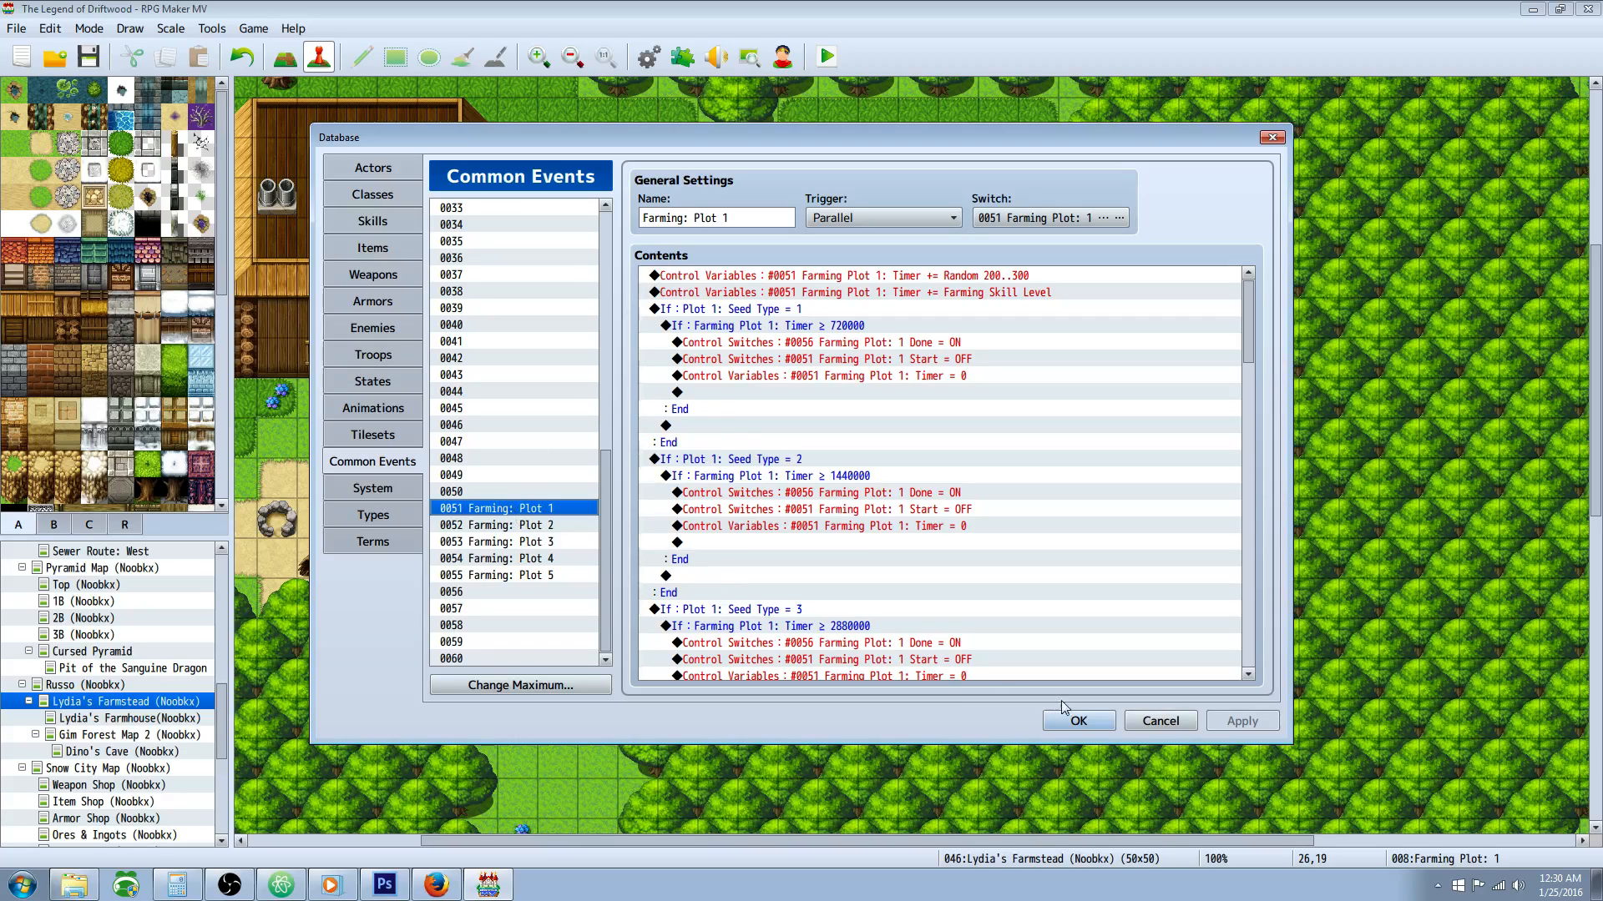
pyautogui.click(1077, 721)
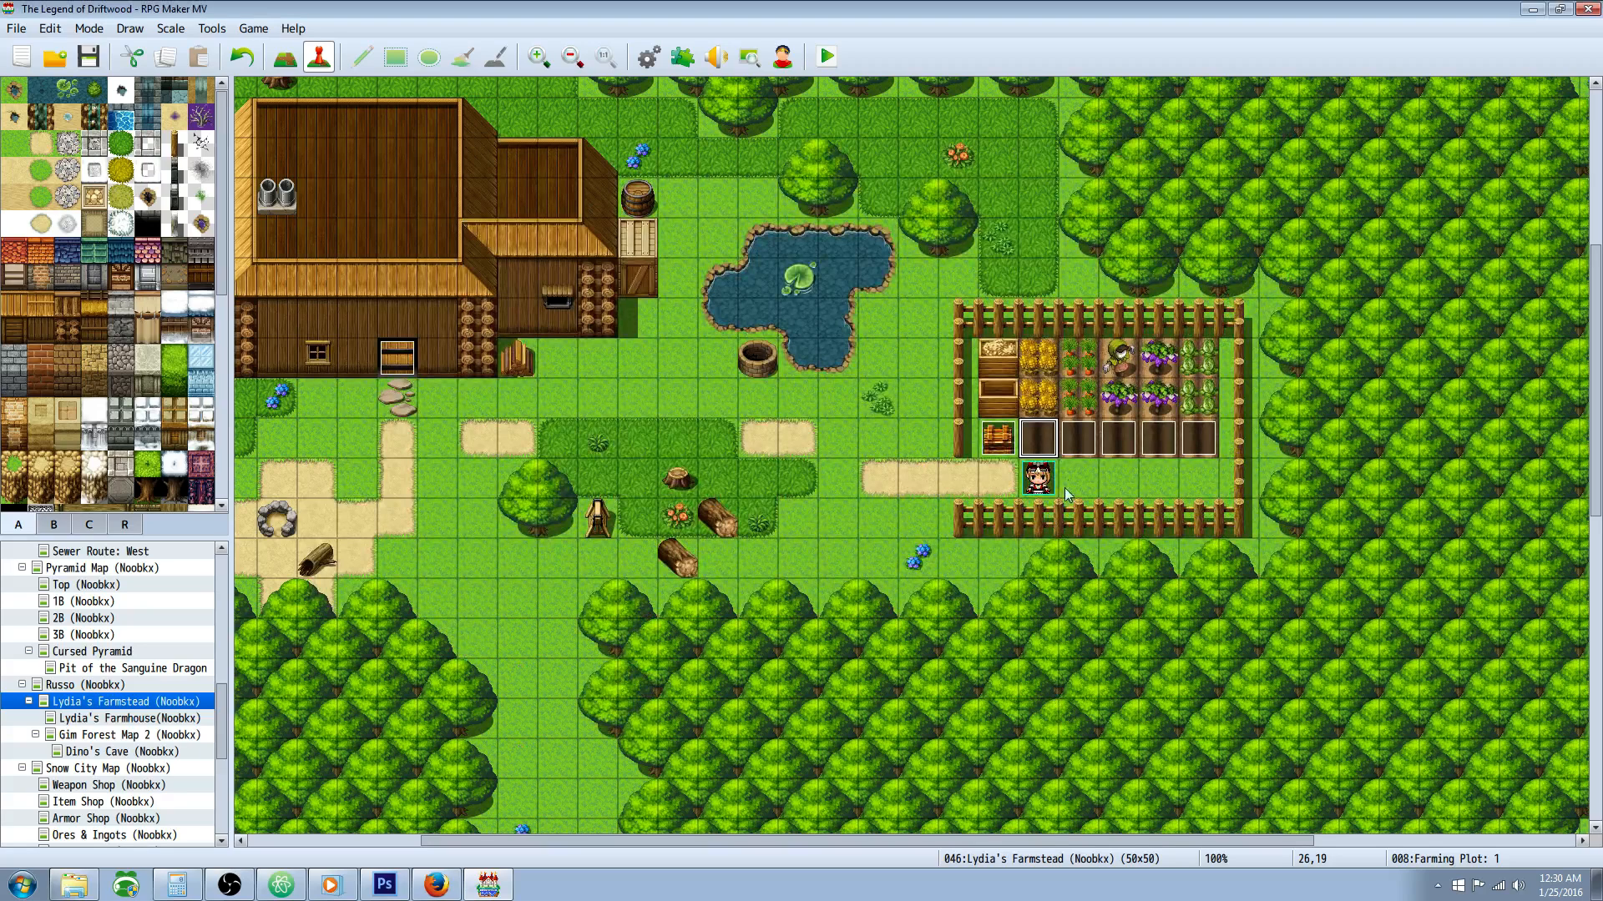
pyautogui.click(1090, 442)
pyautogui.click(1194, 432)
pyautogui.click(1035, 434)
pyautogui.click(1112, 440)
pyautogui.click(1035, 441)
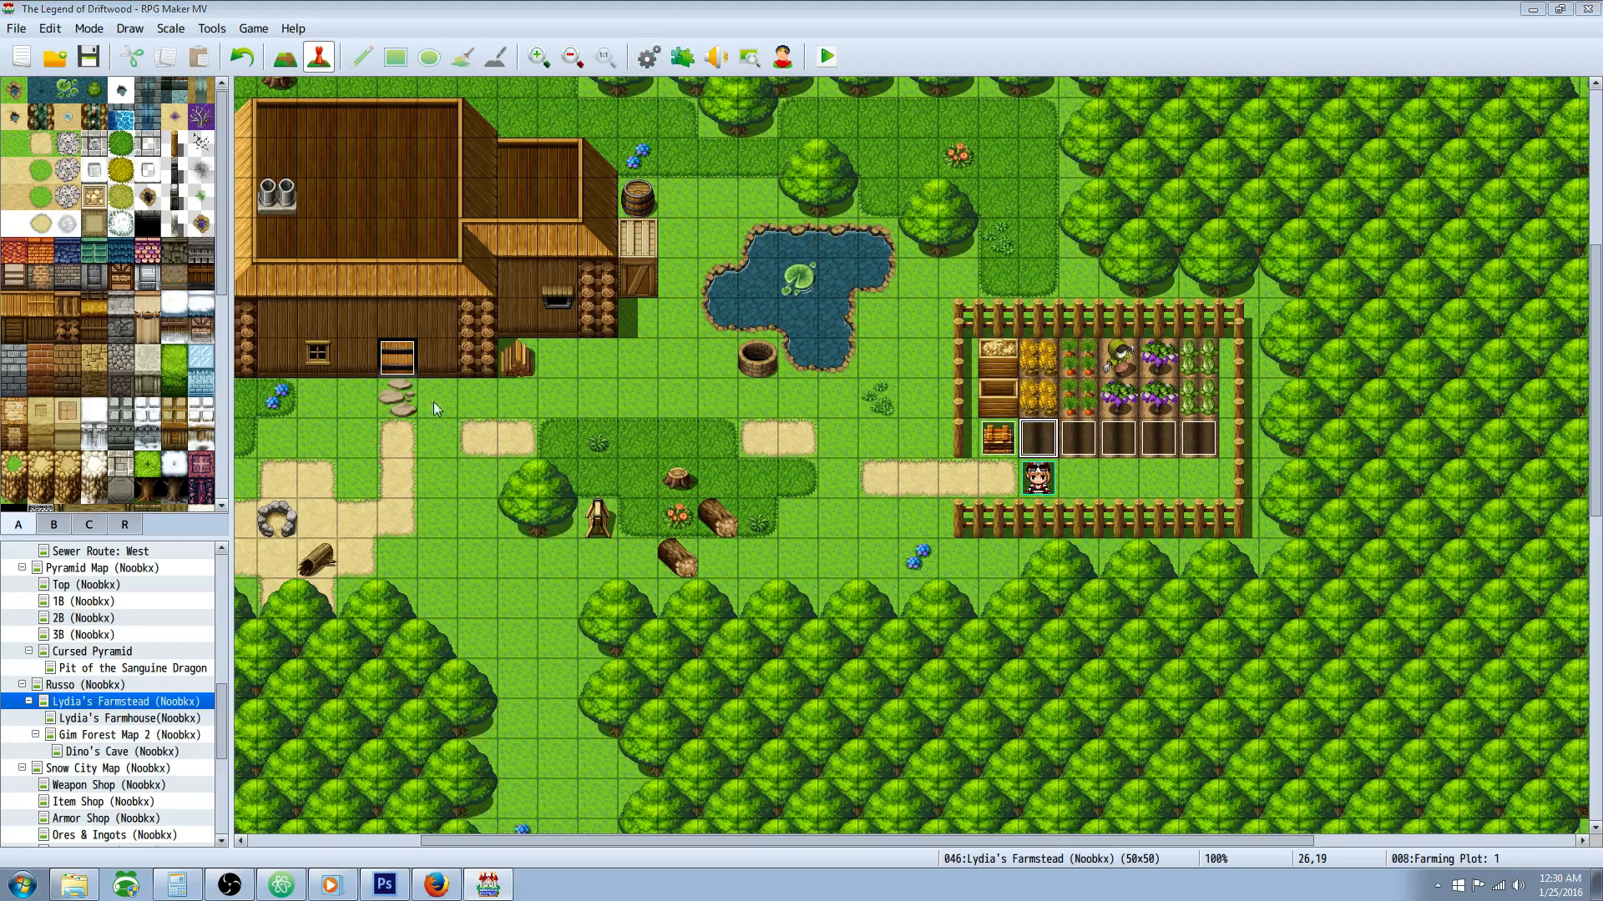
# Step: Reopen the database at the Farming: Plot 1 common event and select the command adding Random 200..300 to its timer
pyautogui.press('F9')
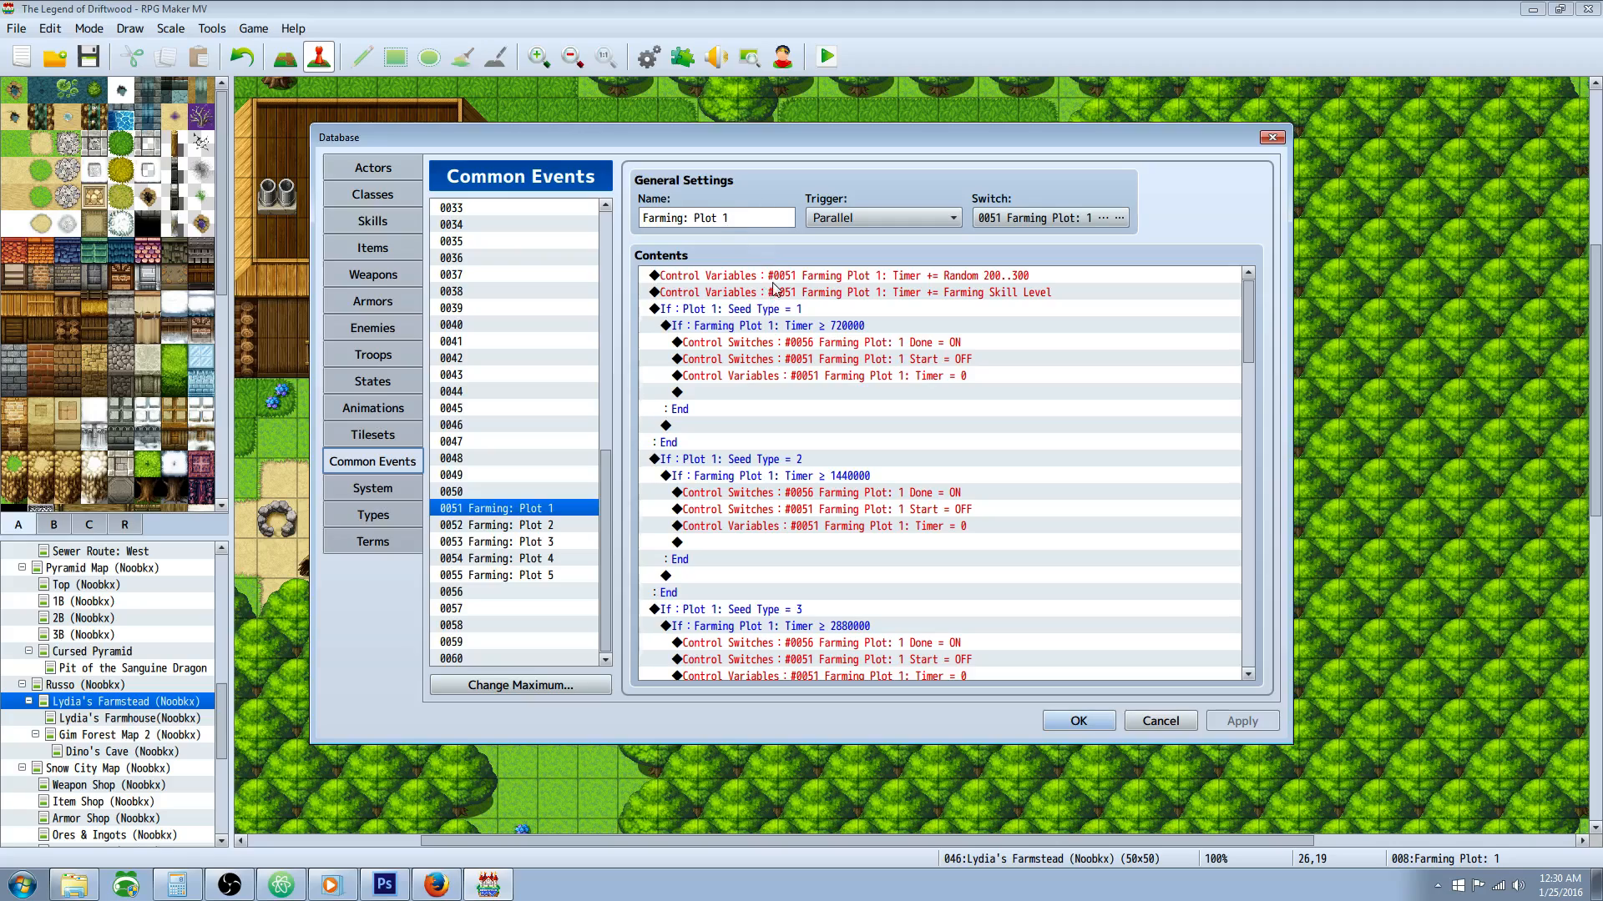
pyautogui.click(723, 394)
pyautogui.click(756, 277)
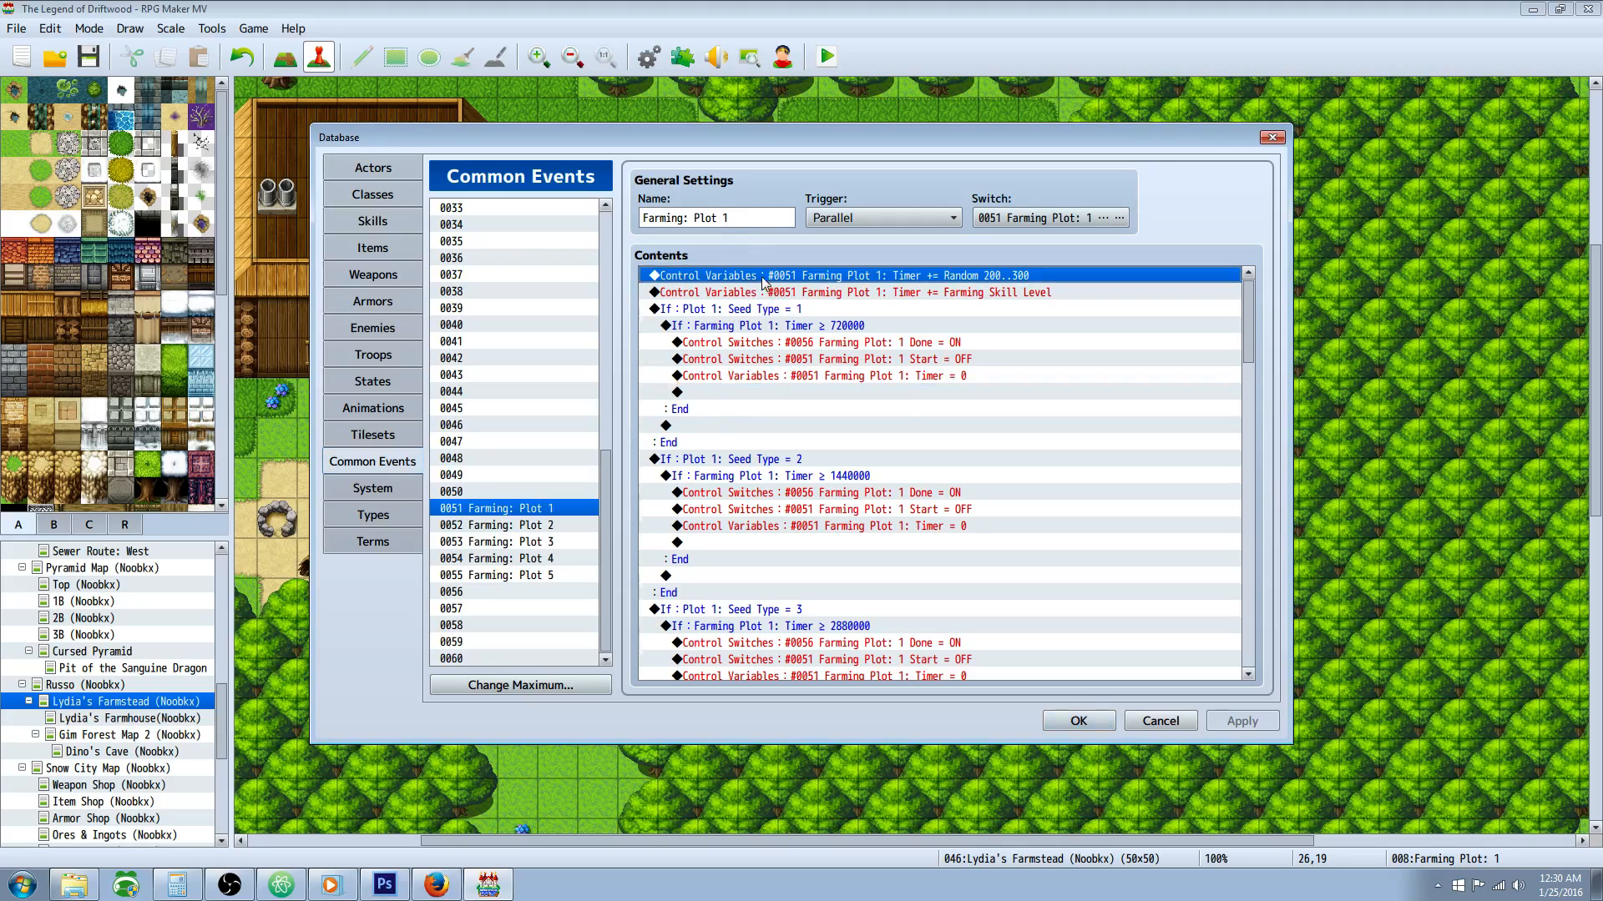
pyautogui.rightClick(716, 422)
pyautogui.click(755, 433)
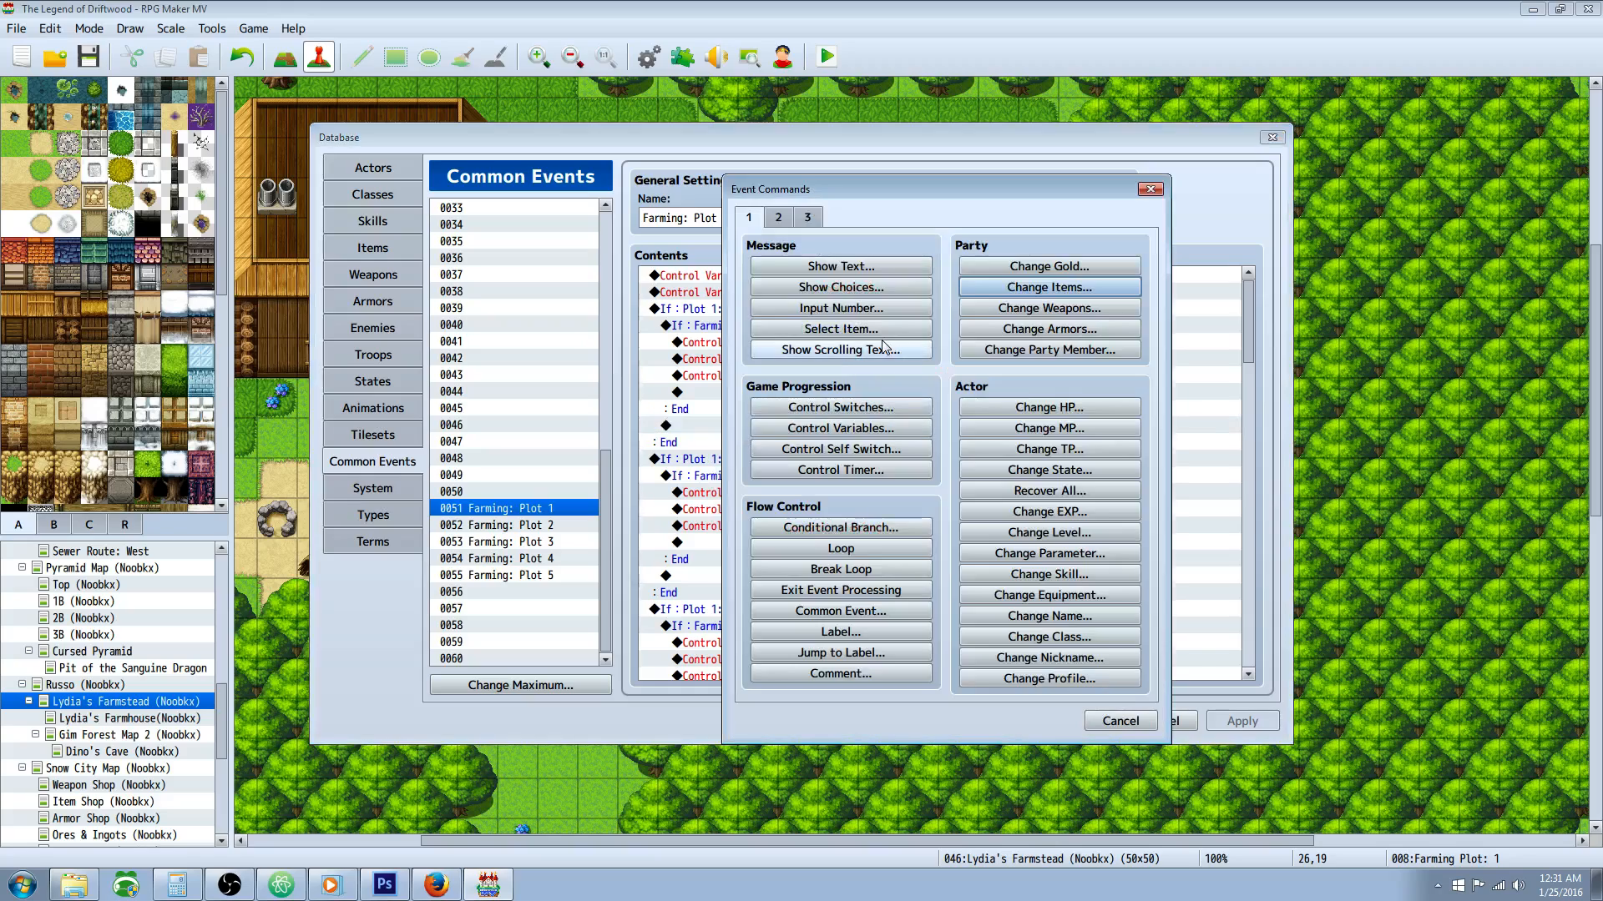
pyautogui.click(1120, 721)
# Step: Open the random timer command for editing and locate Farming Plot 1: Timer among its selectable variables
pyautogui.rightClick(756, 277)
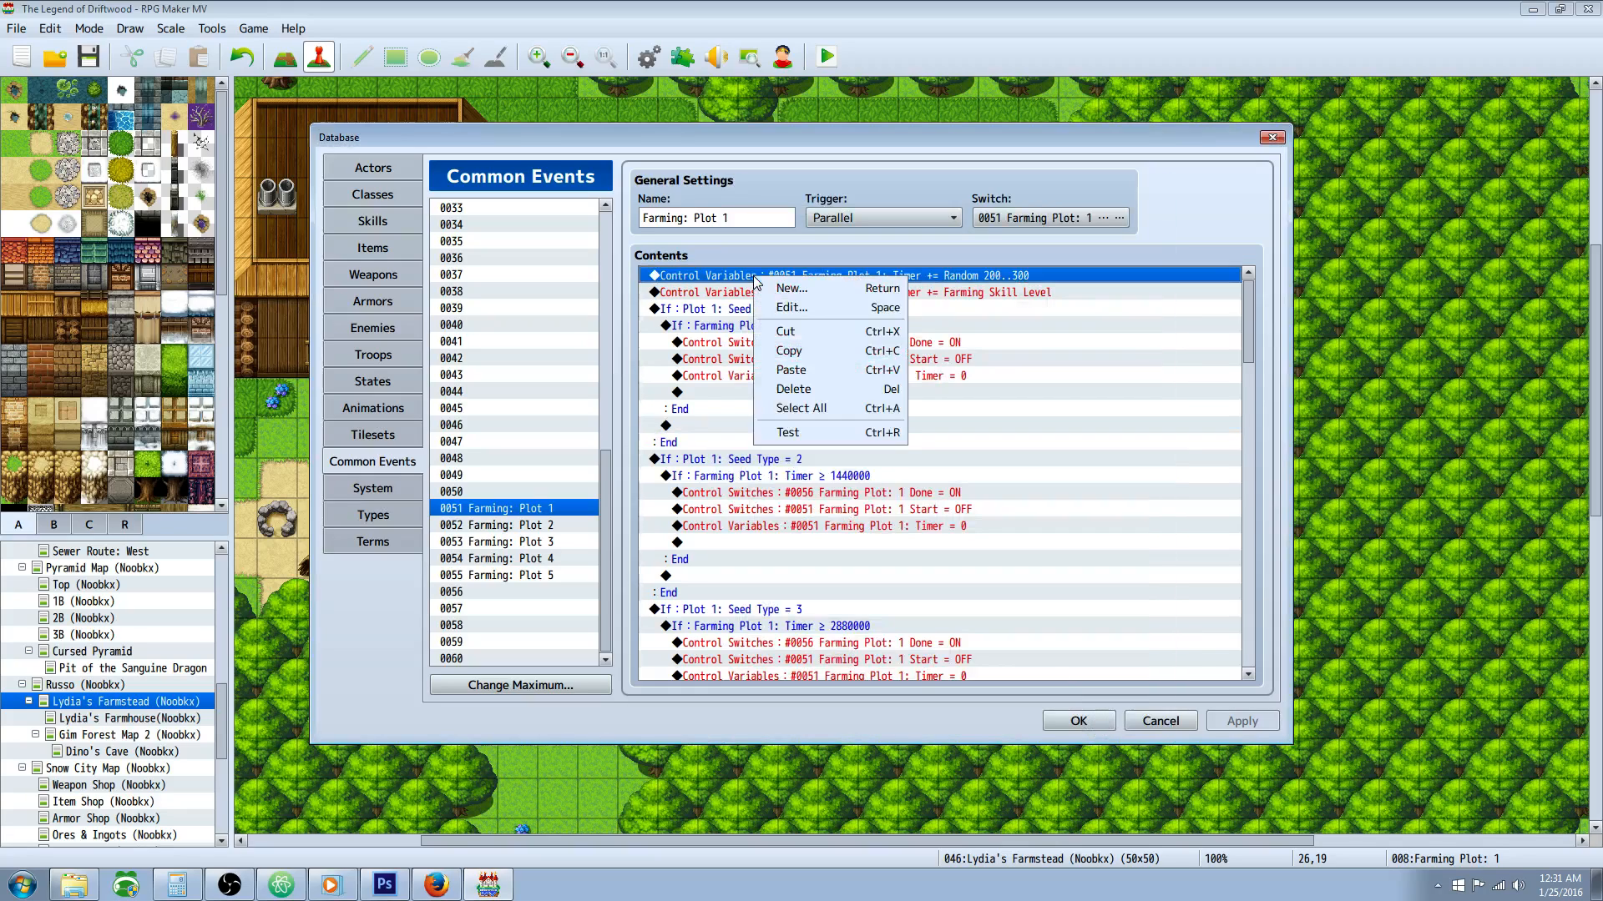
pyautogui.click(804, 310)
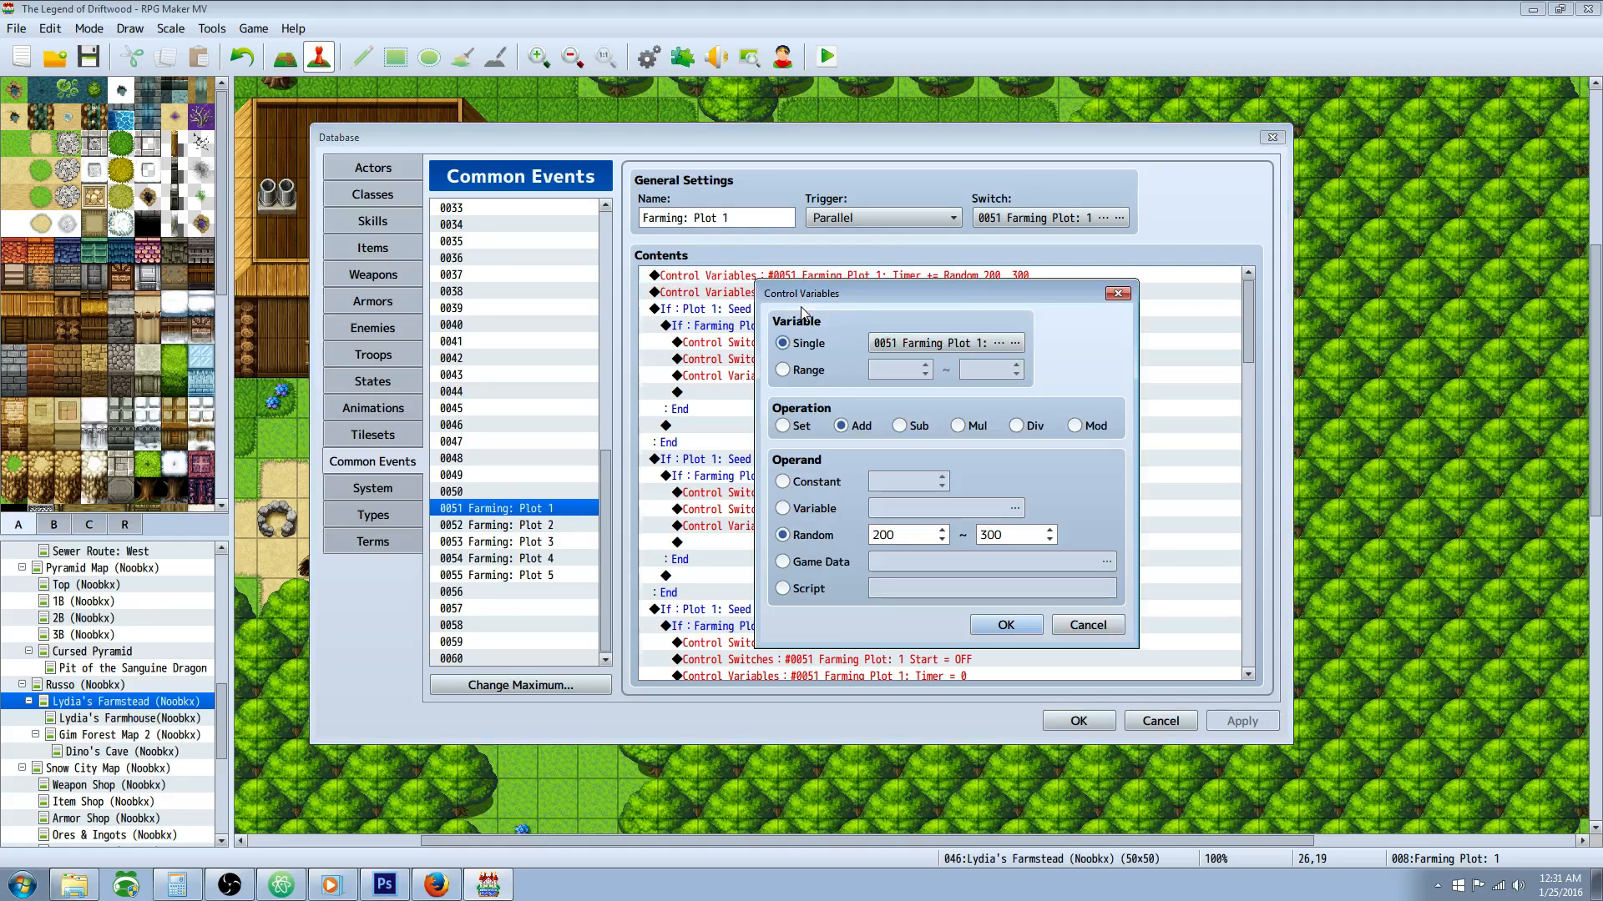
pyautogui.click(1018, 343)
pyautogui.click(1064, 438)
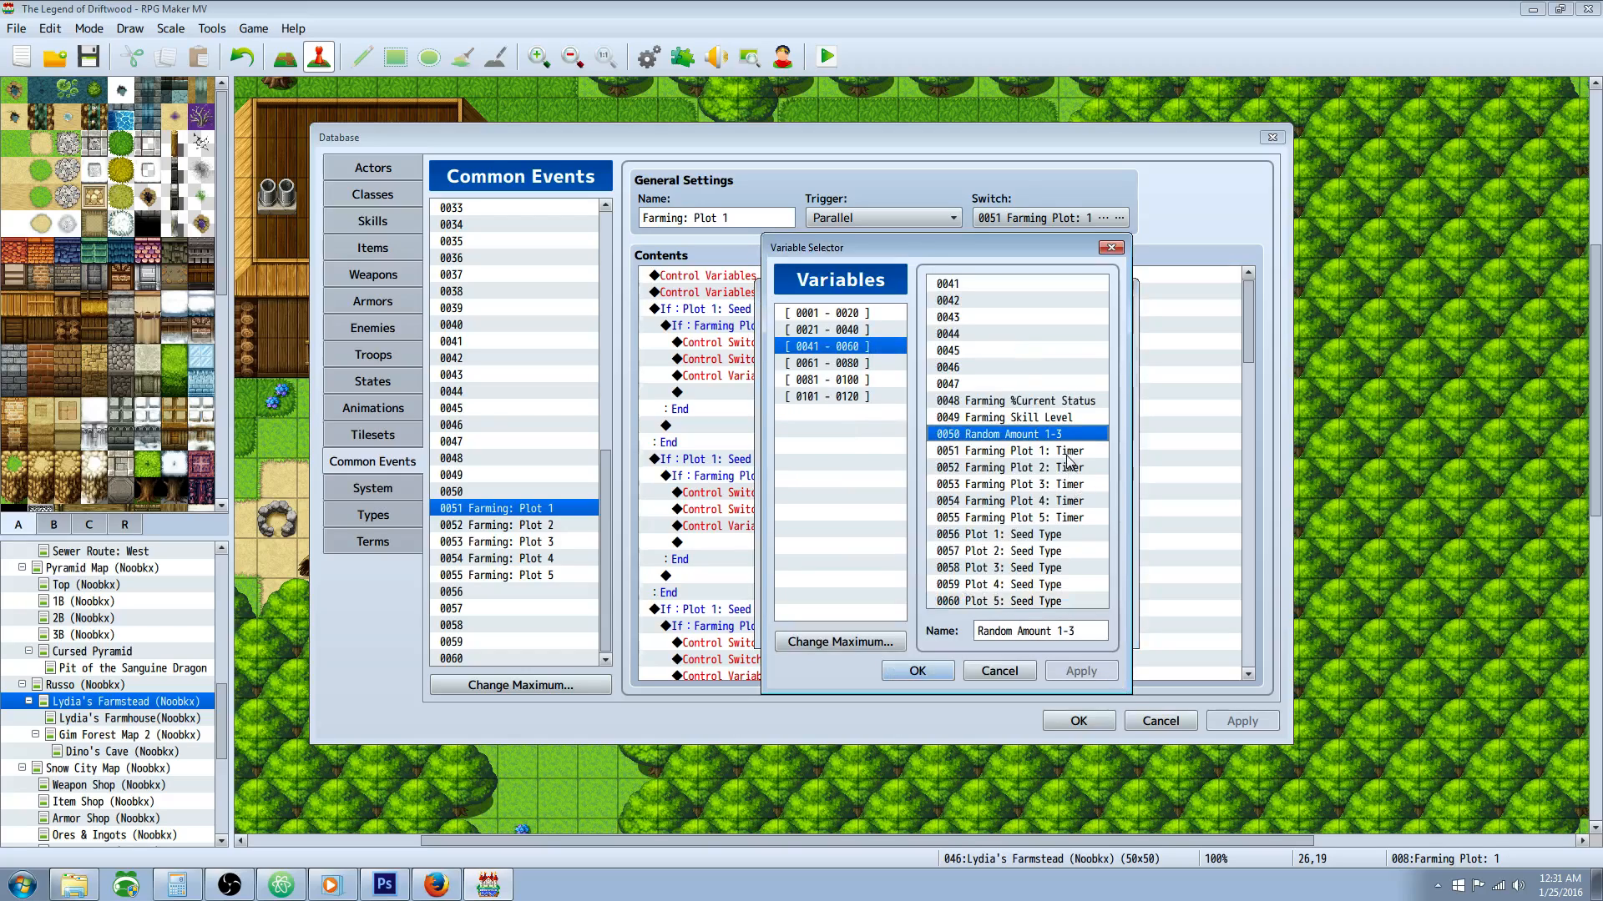
pyautogui.click(1064, 455)
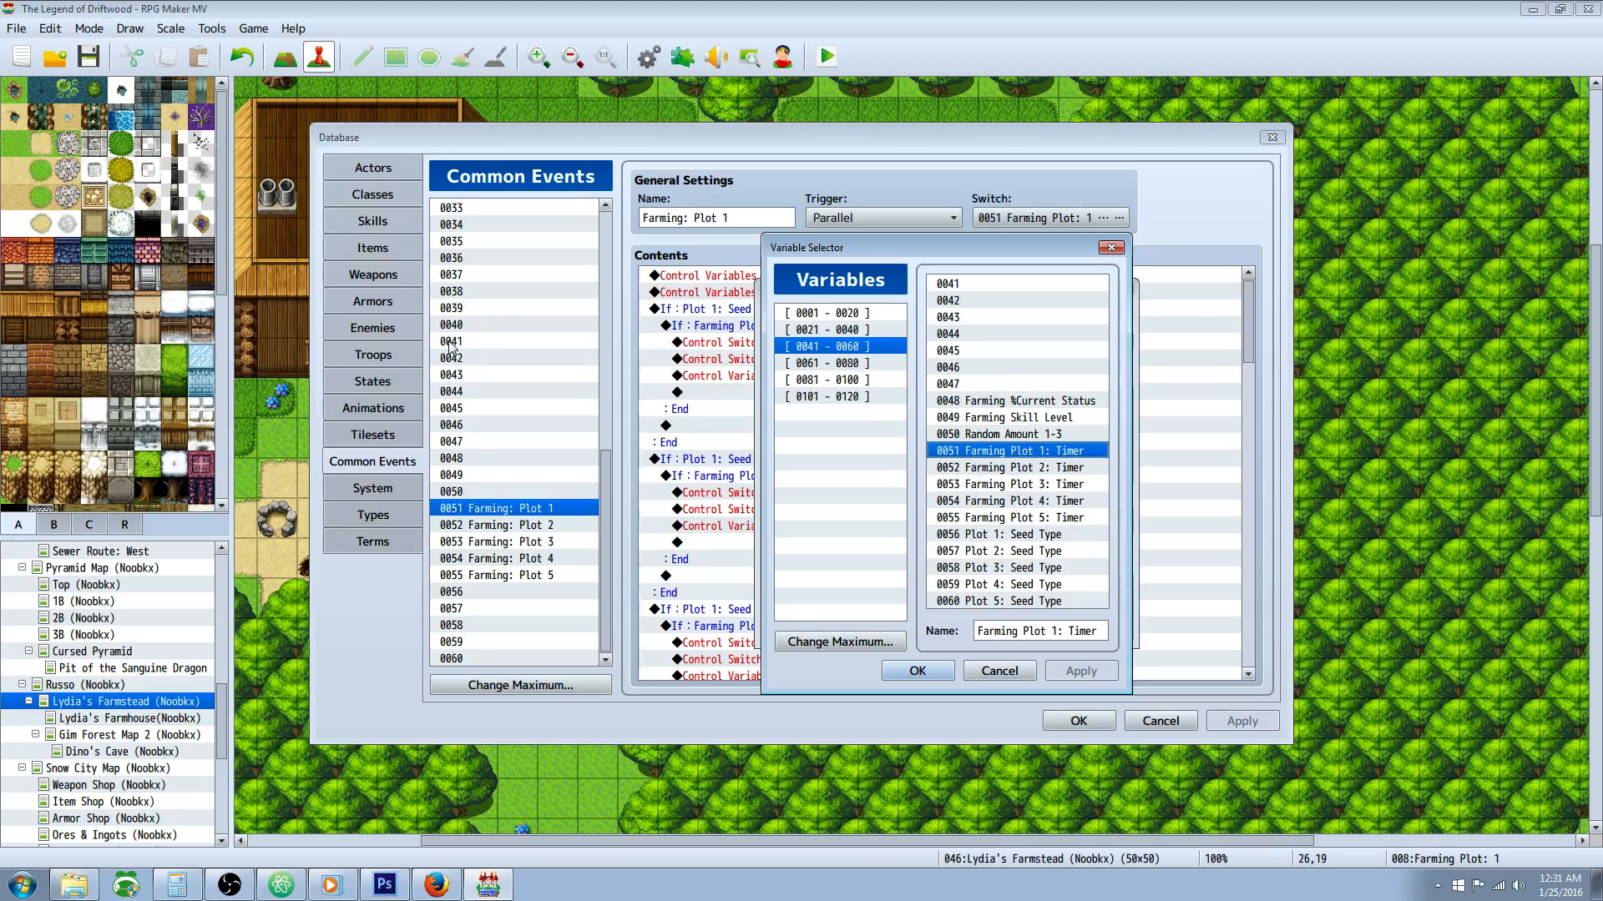
# Step: Look through the farming variables, including Farming %Current Status, Farming Skill Level, Random Amount 1-3 and Plot 1: Seed Type
pyautogui.click(1037, 404)
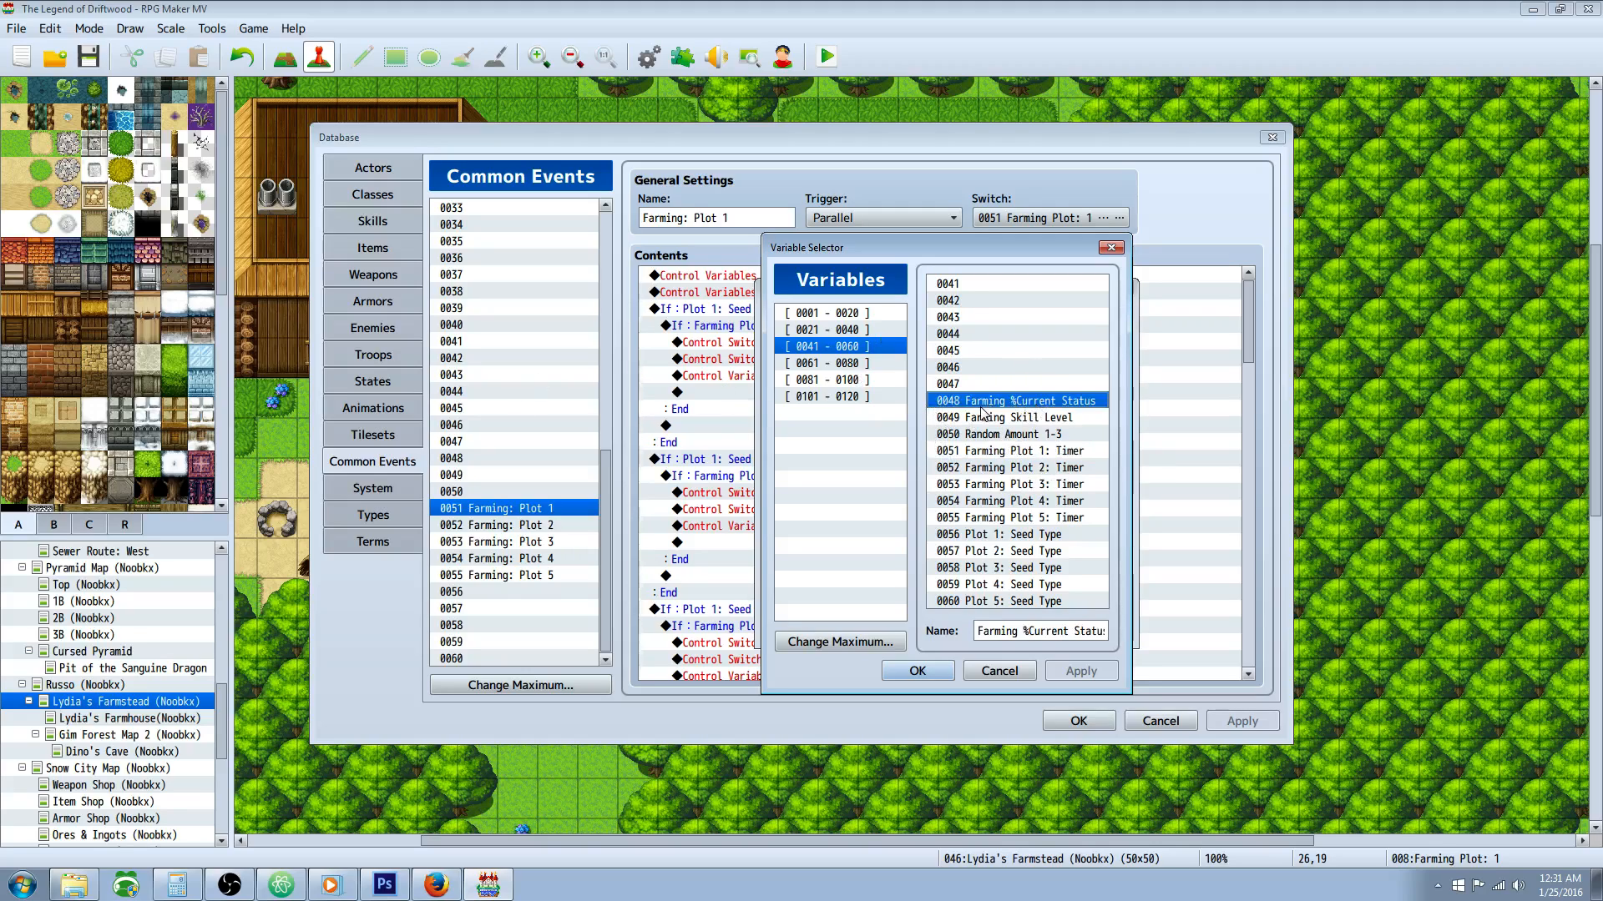
pyautogui.click(1068, 419)
pyautogui.click(1058, 435)
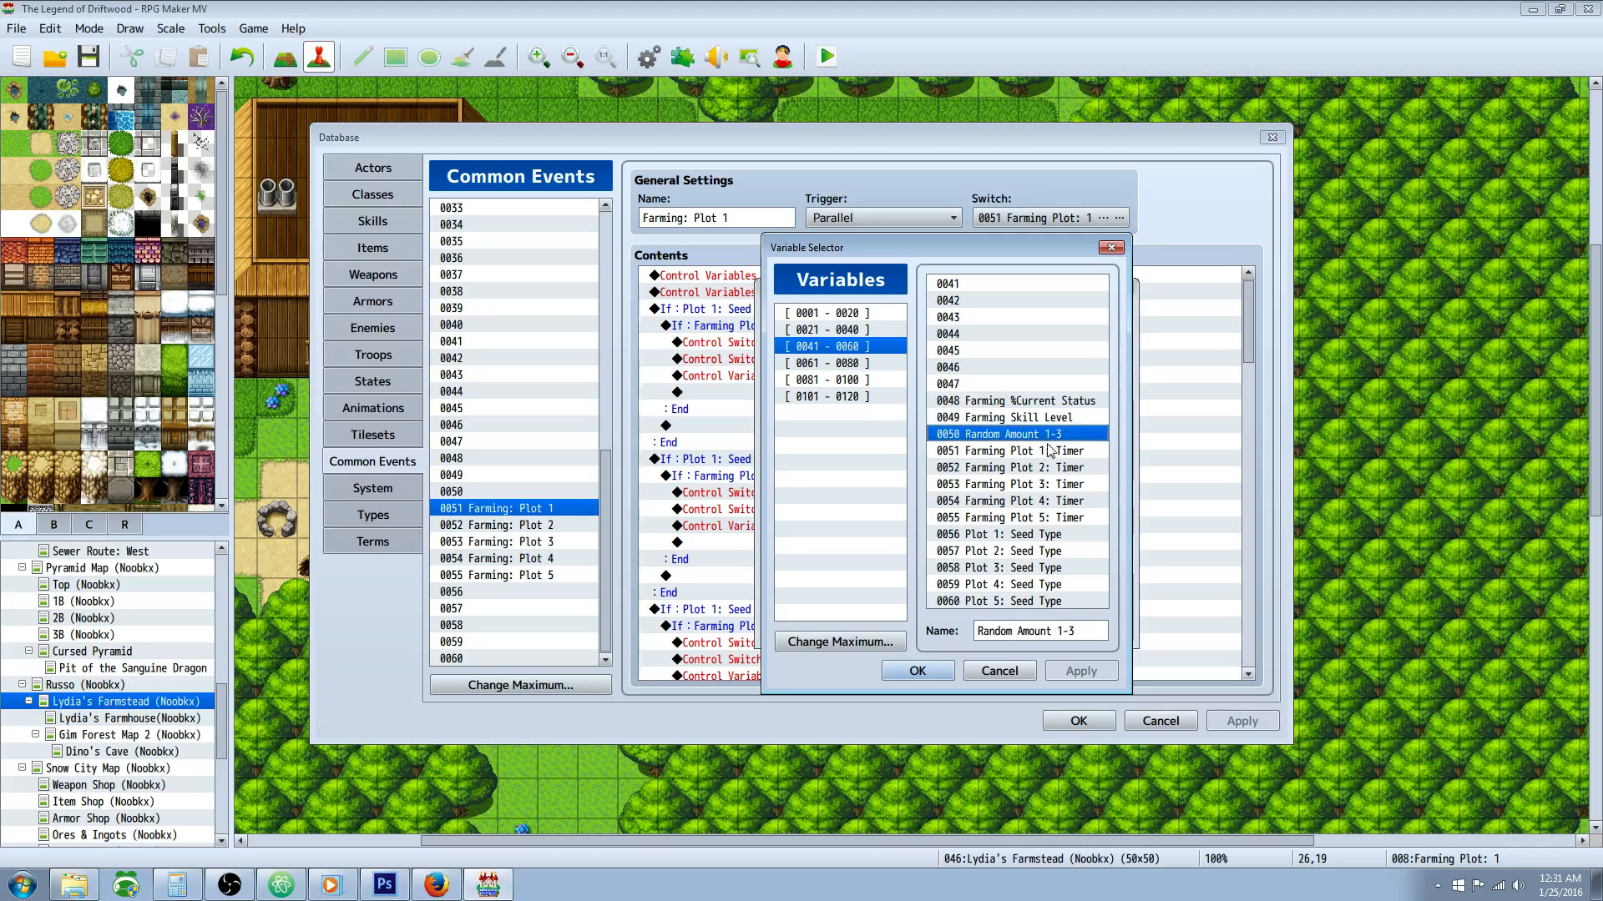
pyautogui.click(1035, 455)
pyautogui.click(1000, 539)
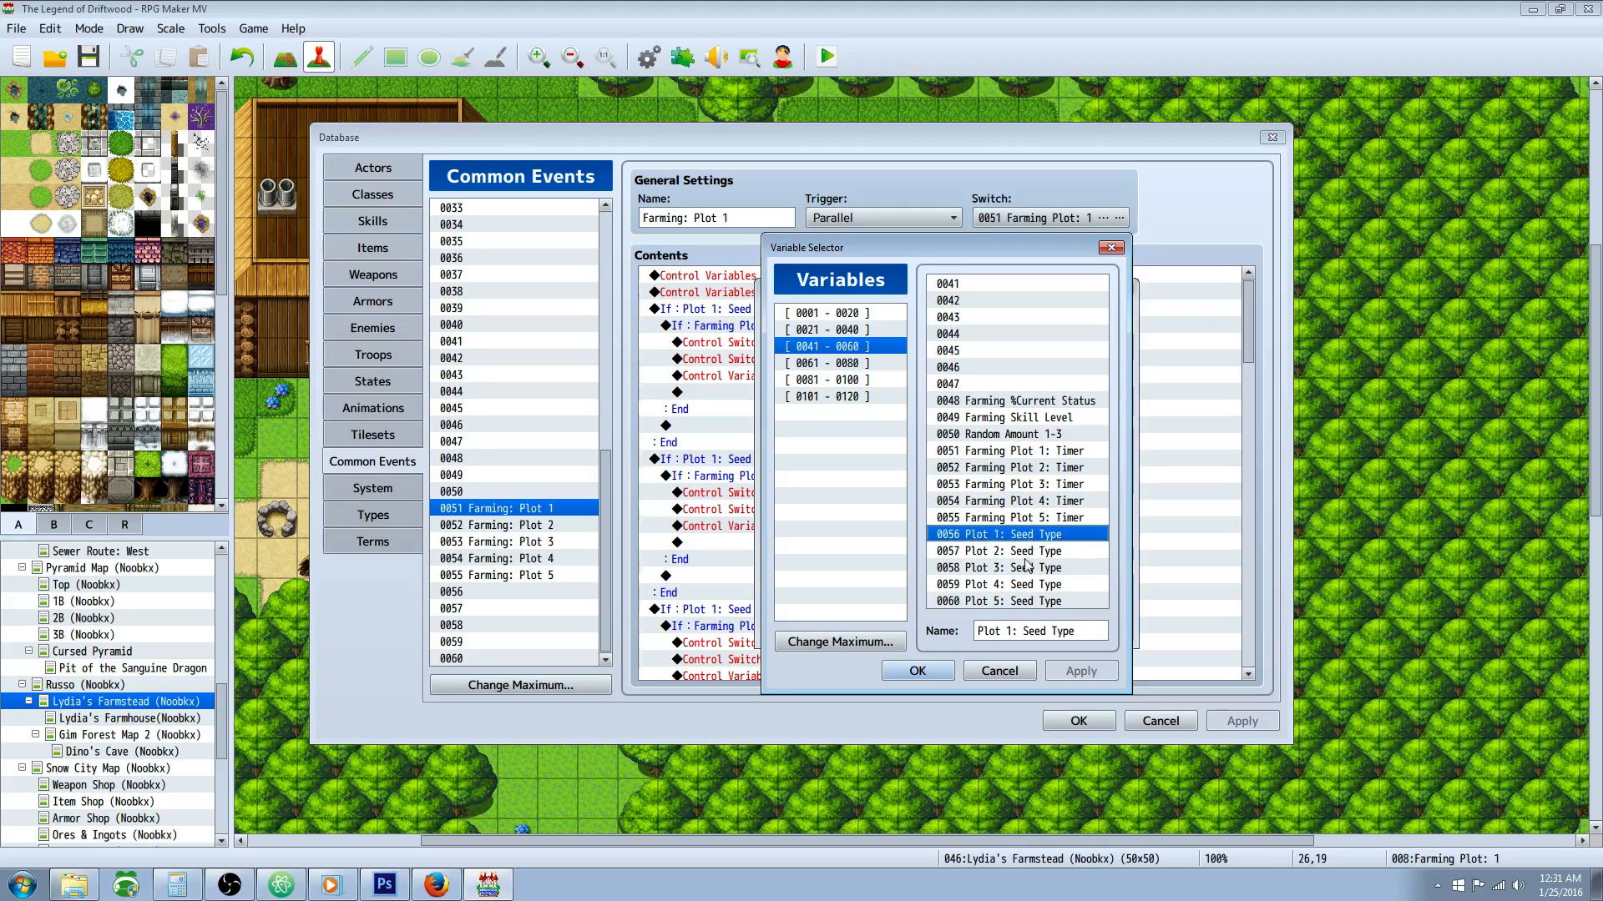
pyautogui.click(1044, 401)
pyautogui.click(1050, 435)
# Step: Match each plot's timer variable with its seed type variable, going from plot 1 to plot 5
pyautogui.click(1059, 457)
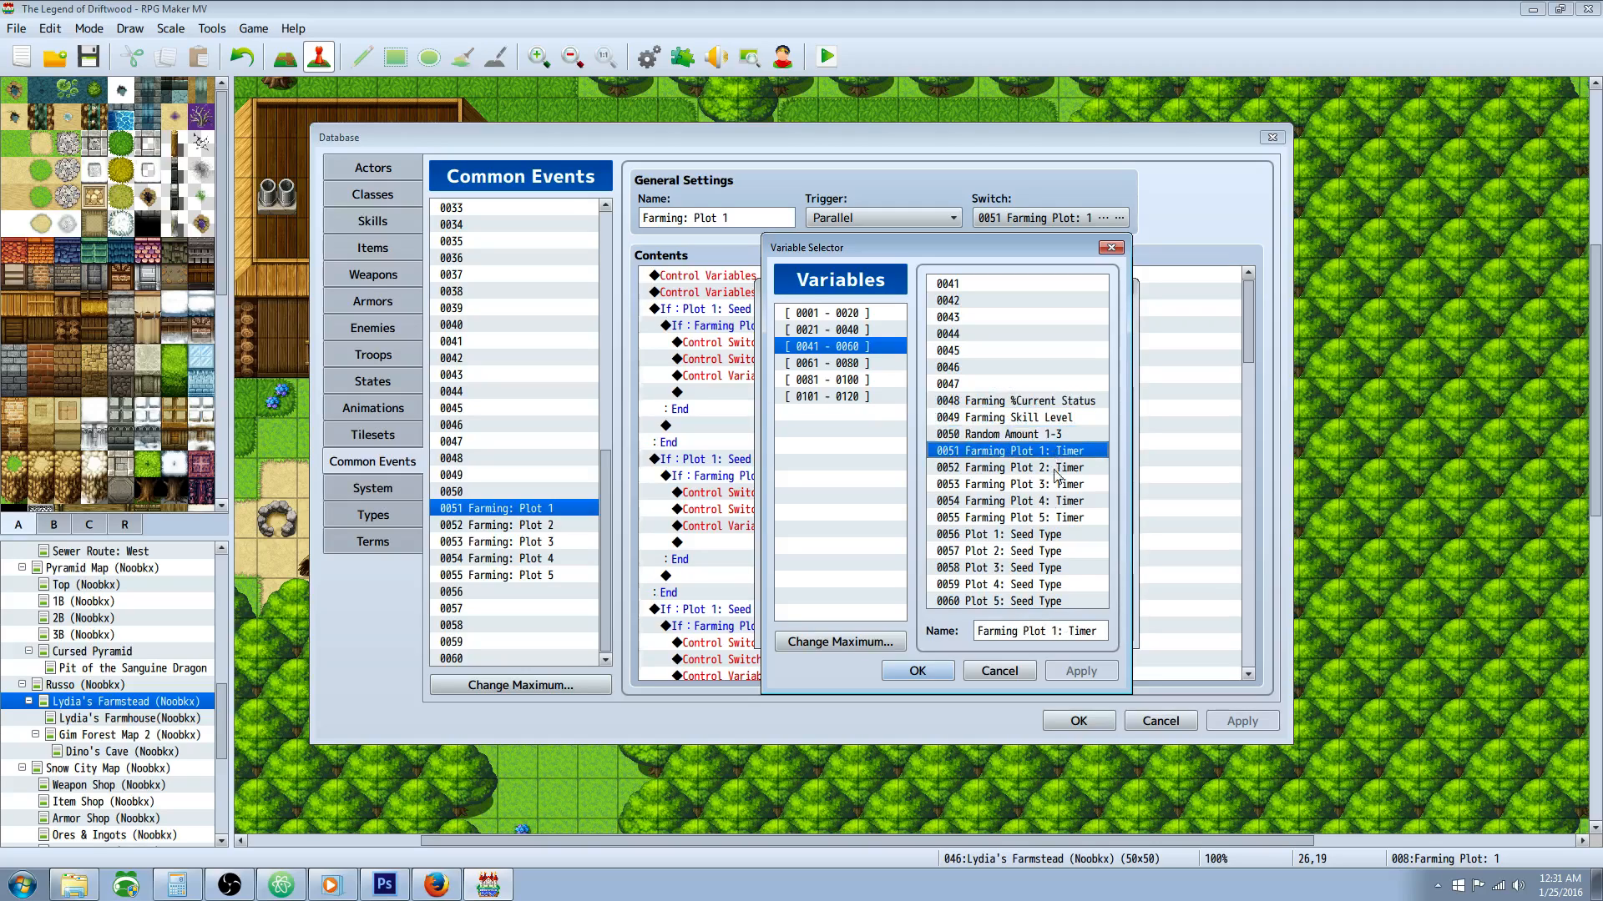
pyautogui.click(1041, 541)
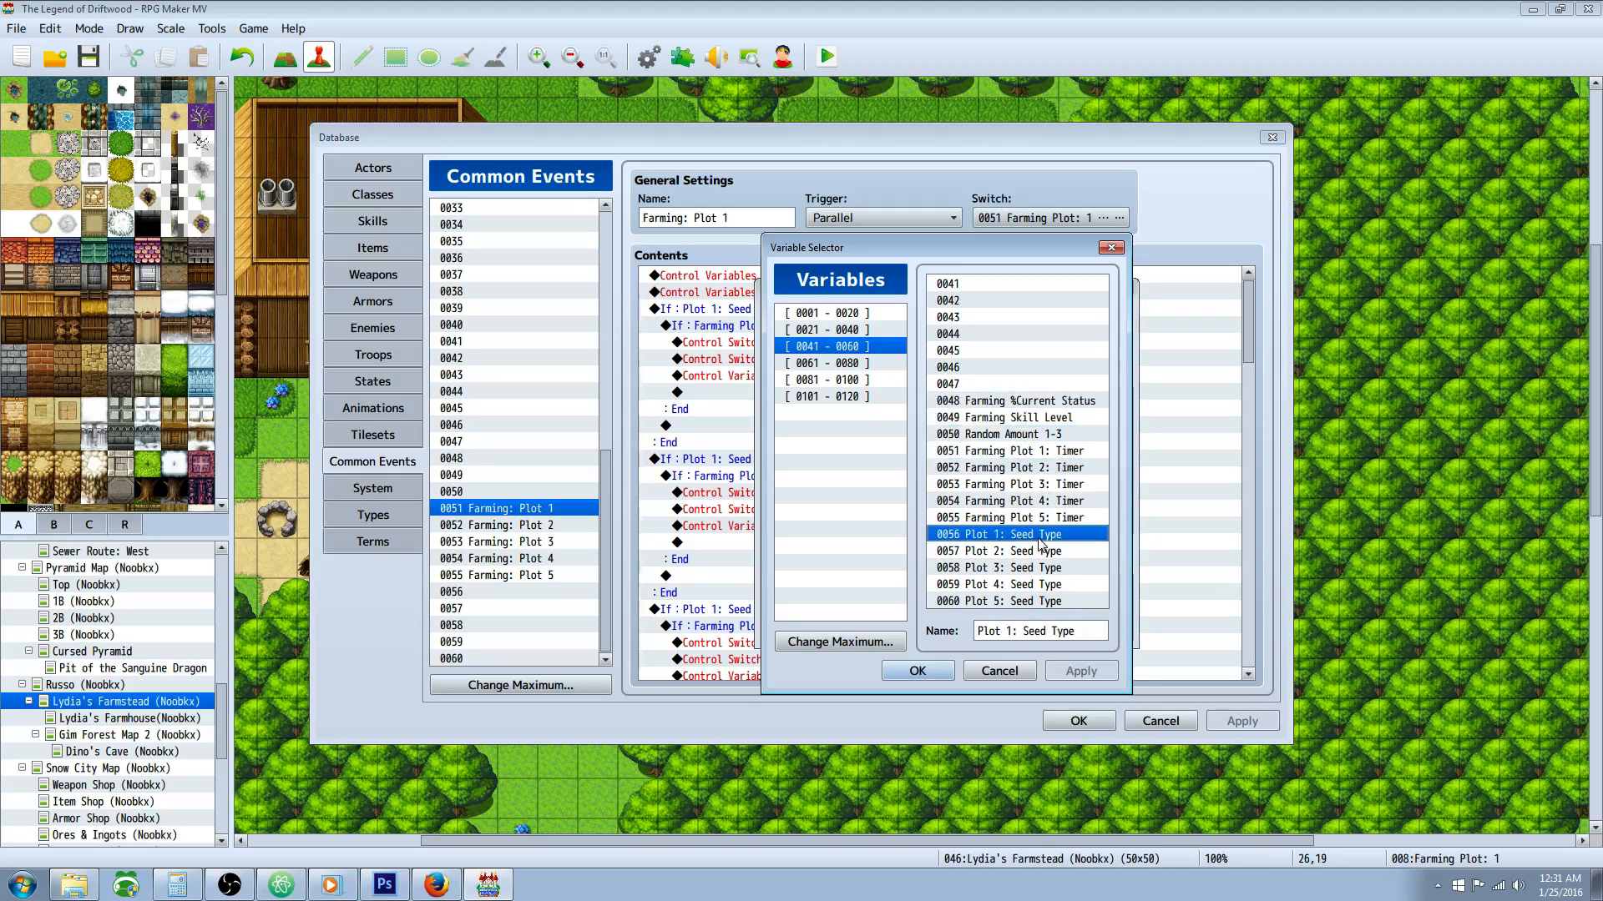
pyautogui.click(1062, 470)
pyautogui.click(1050, 555)
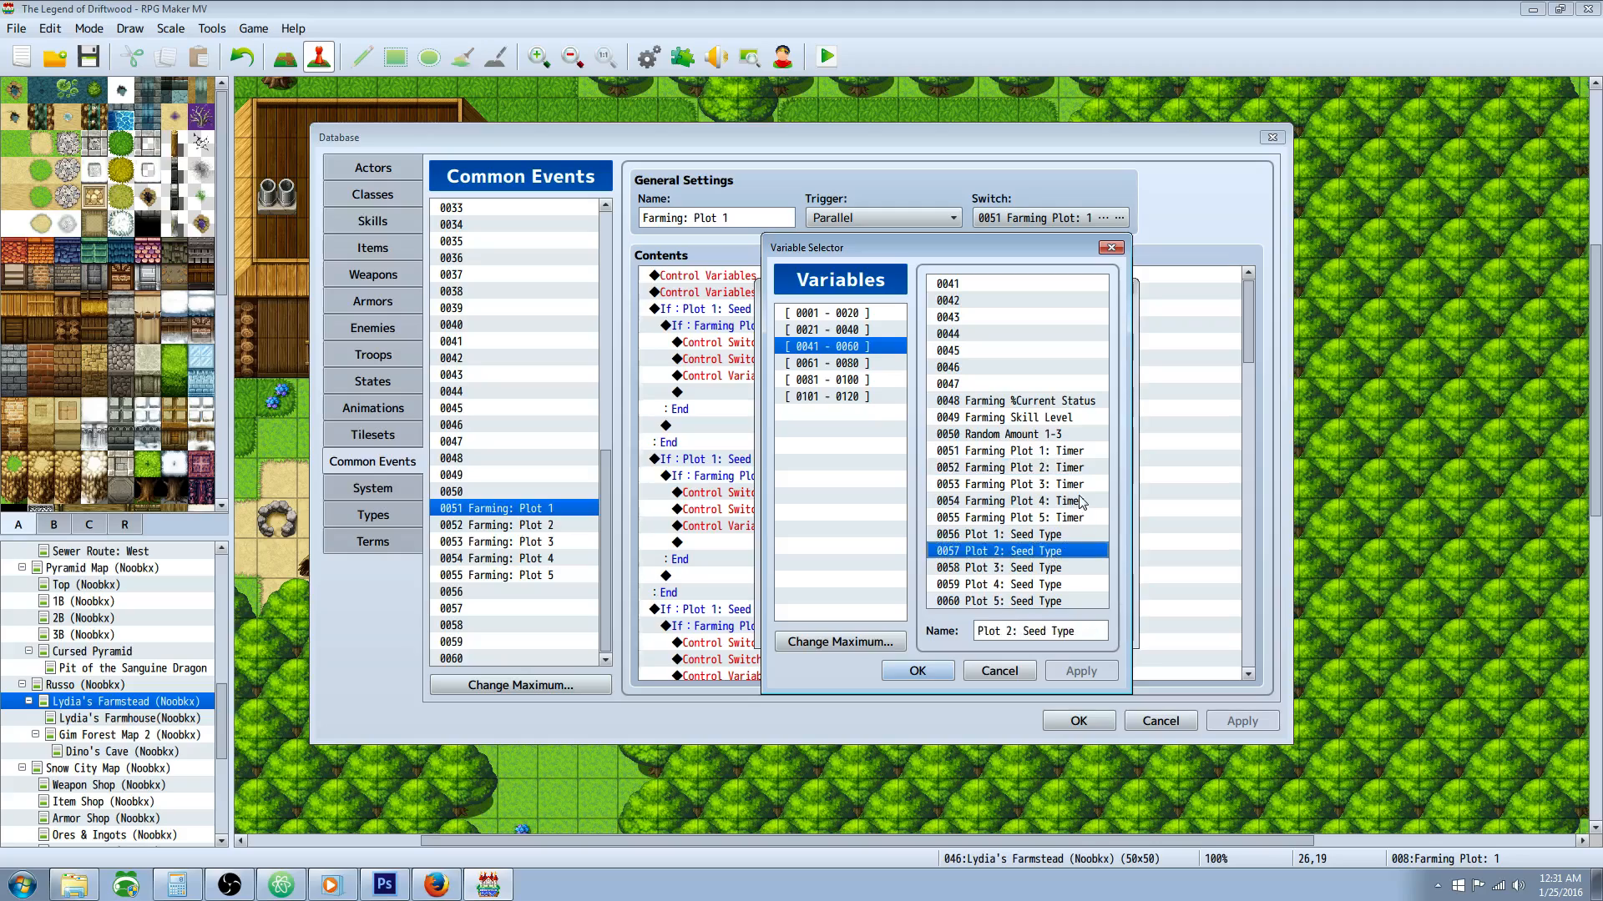
pyautogui.click(1075, 488)
pyautogui.click(1053, 570)
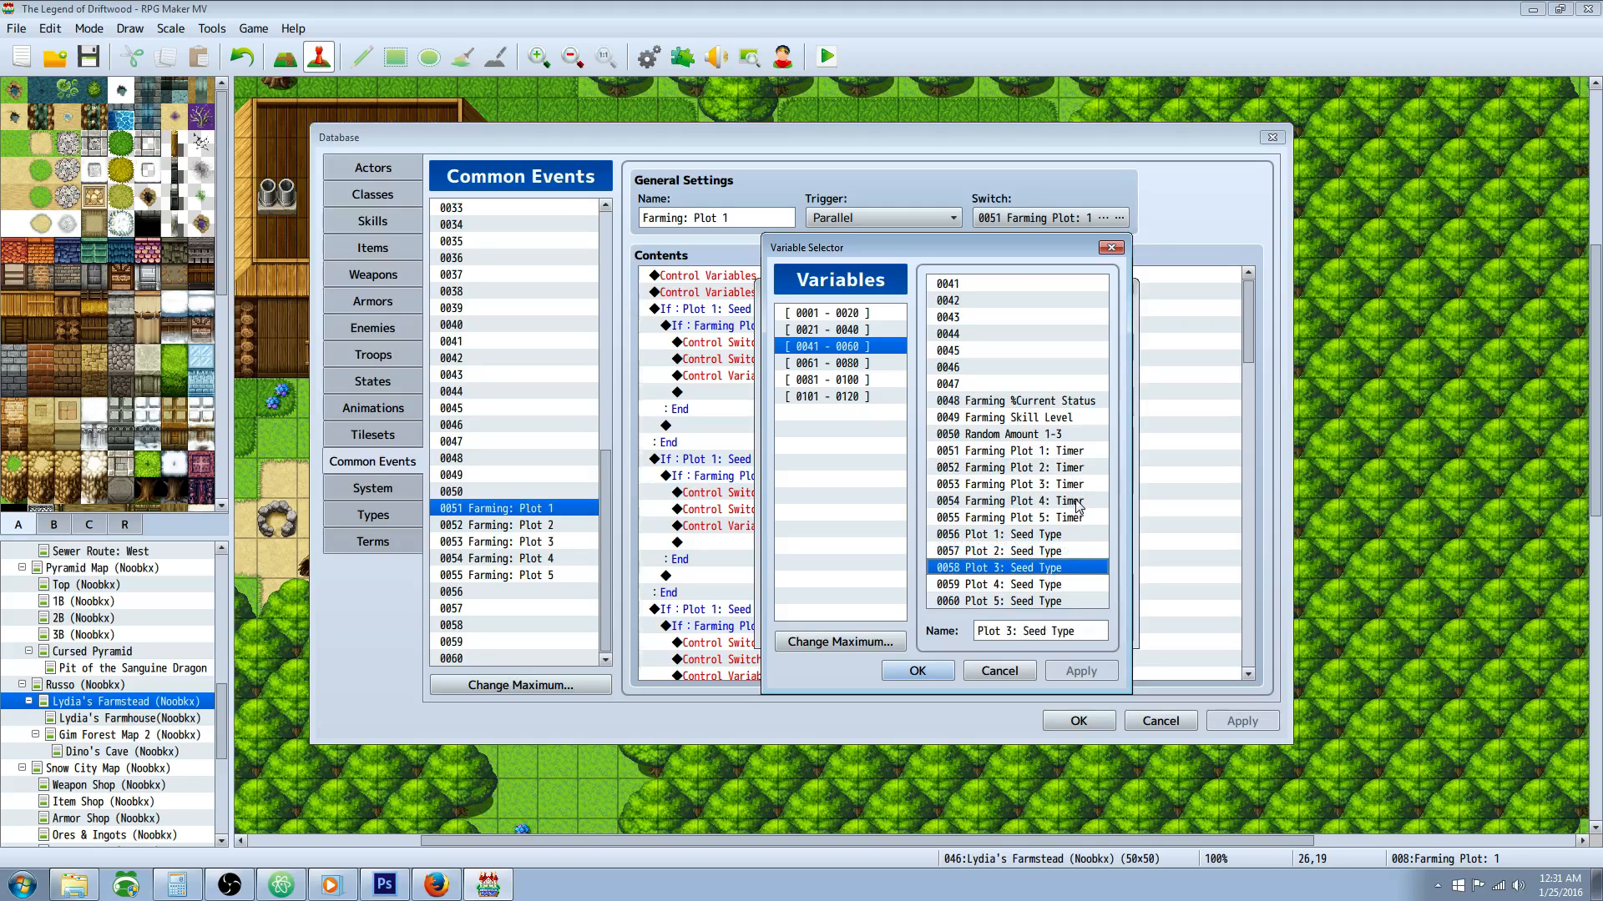
pyautogui.click(1075, 503)
pyautogui.click(1054, 584)
pyautogui.click(1071, 518)
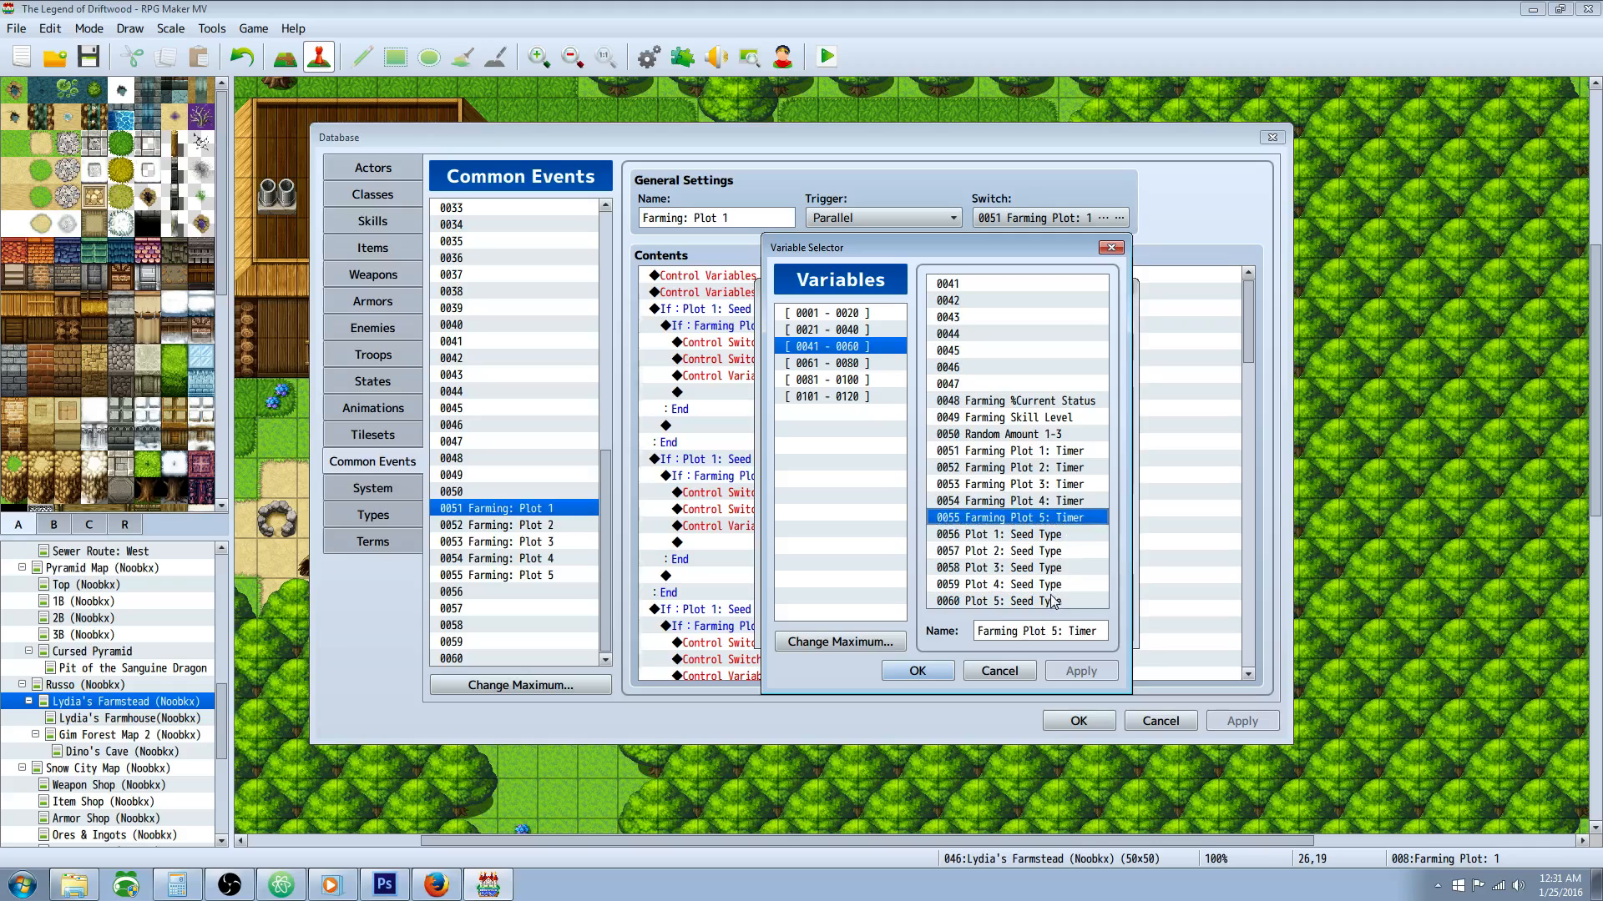
pyautogui.click(1054, 602)
# Step: Examine the shared farming variables Farming %Current Status, Farming Skill Level and Random Amount 1-3 one by one
pyautogui.click(1031, 402)
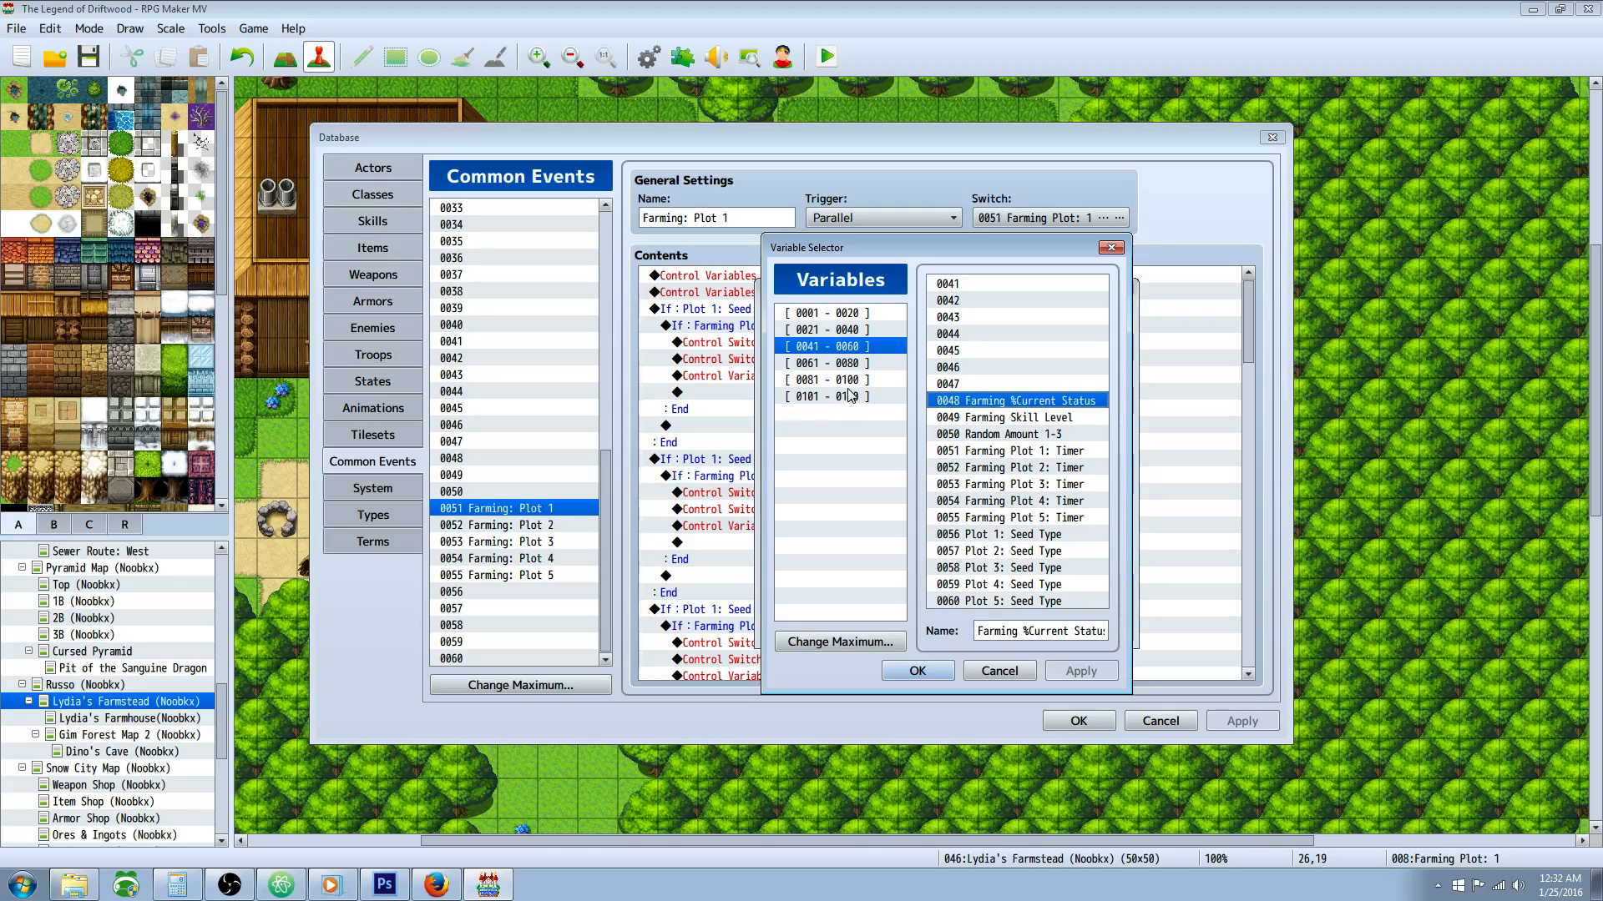
pyautogui.click(1023, 419)
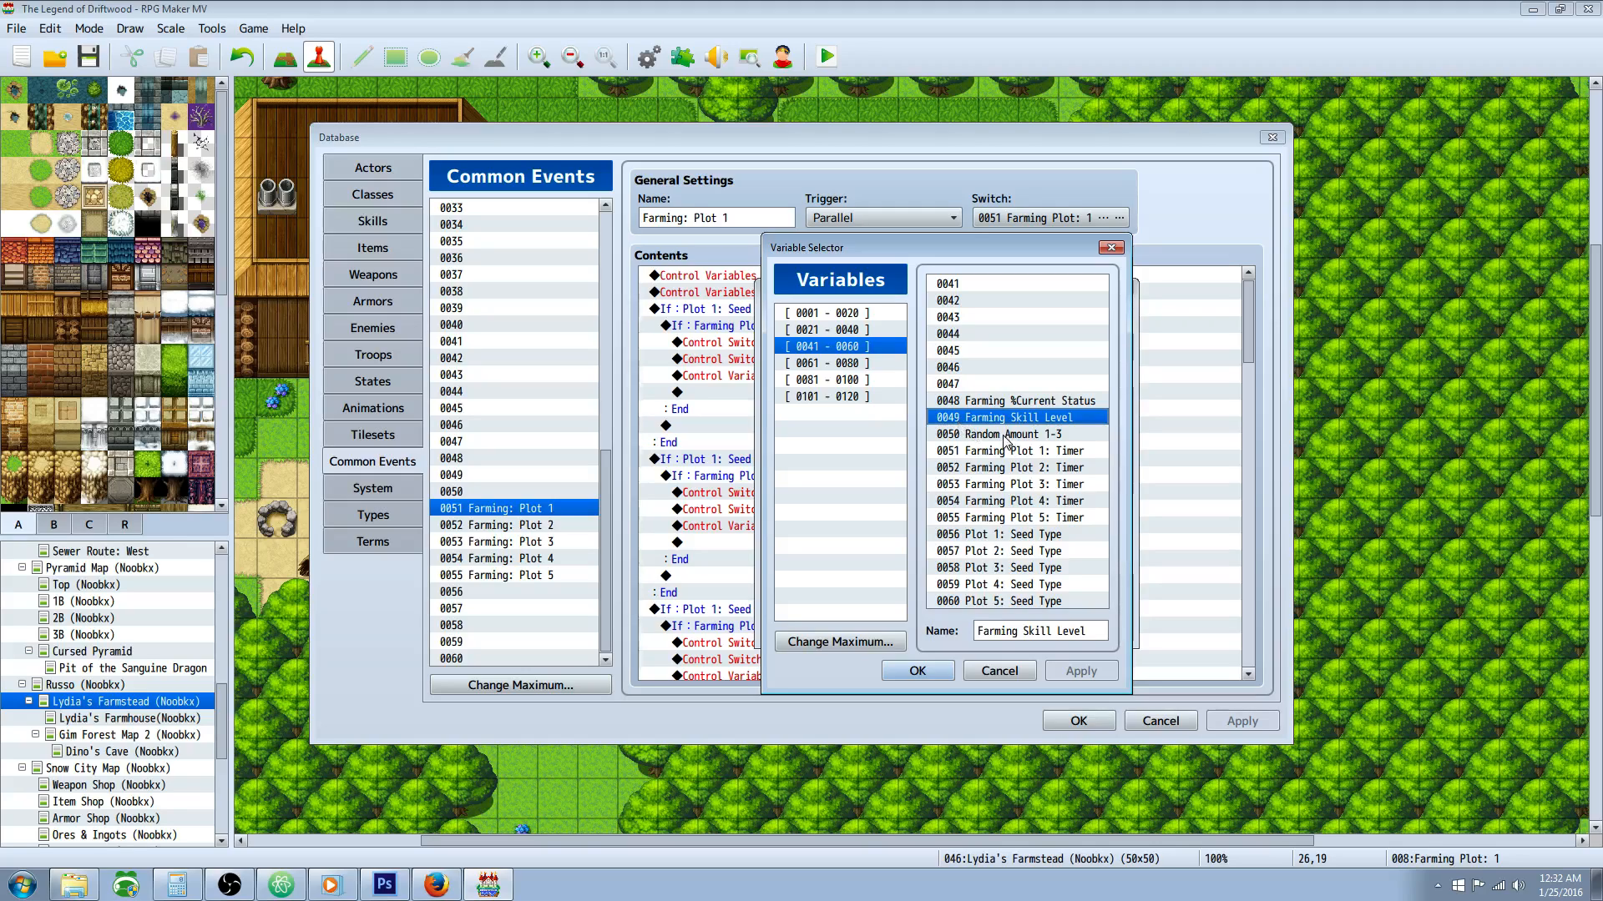
pyautogui.click(1037, 437)
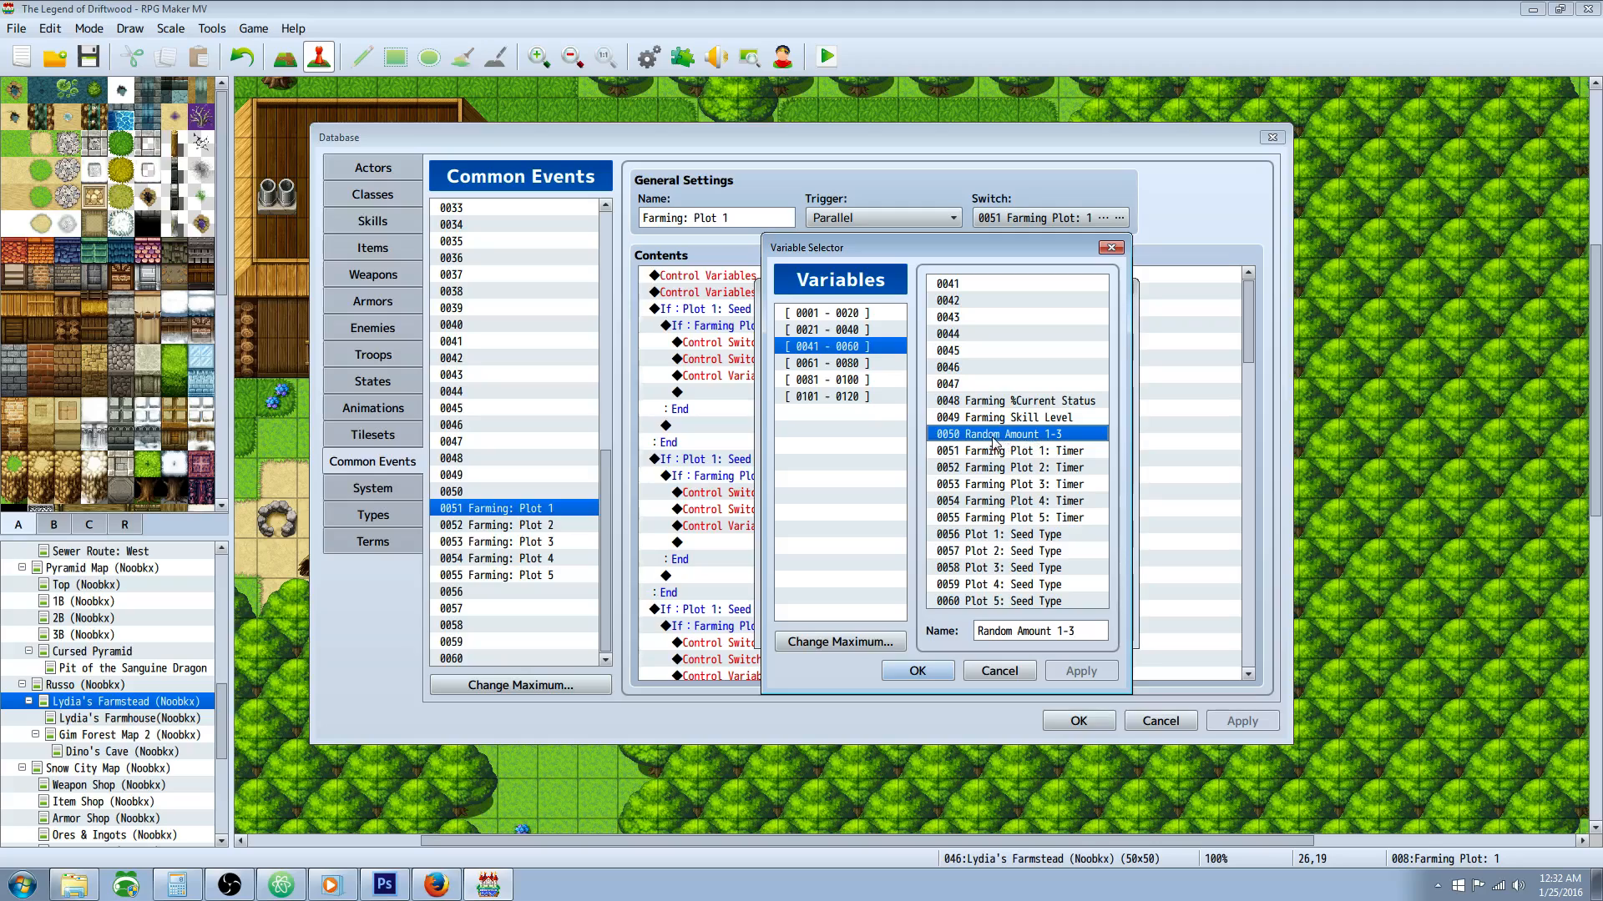
# Step: Go through the individual timer variables for farming plots 1 to 5
pyautogui.click(1033, 455)
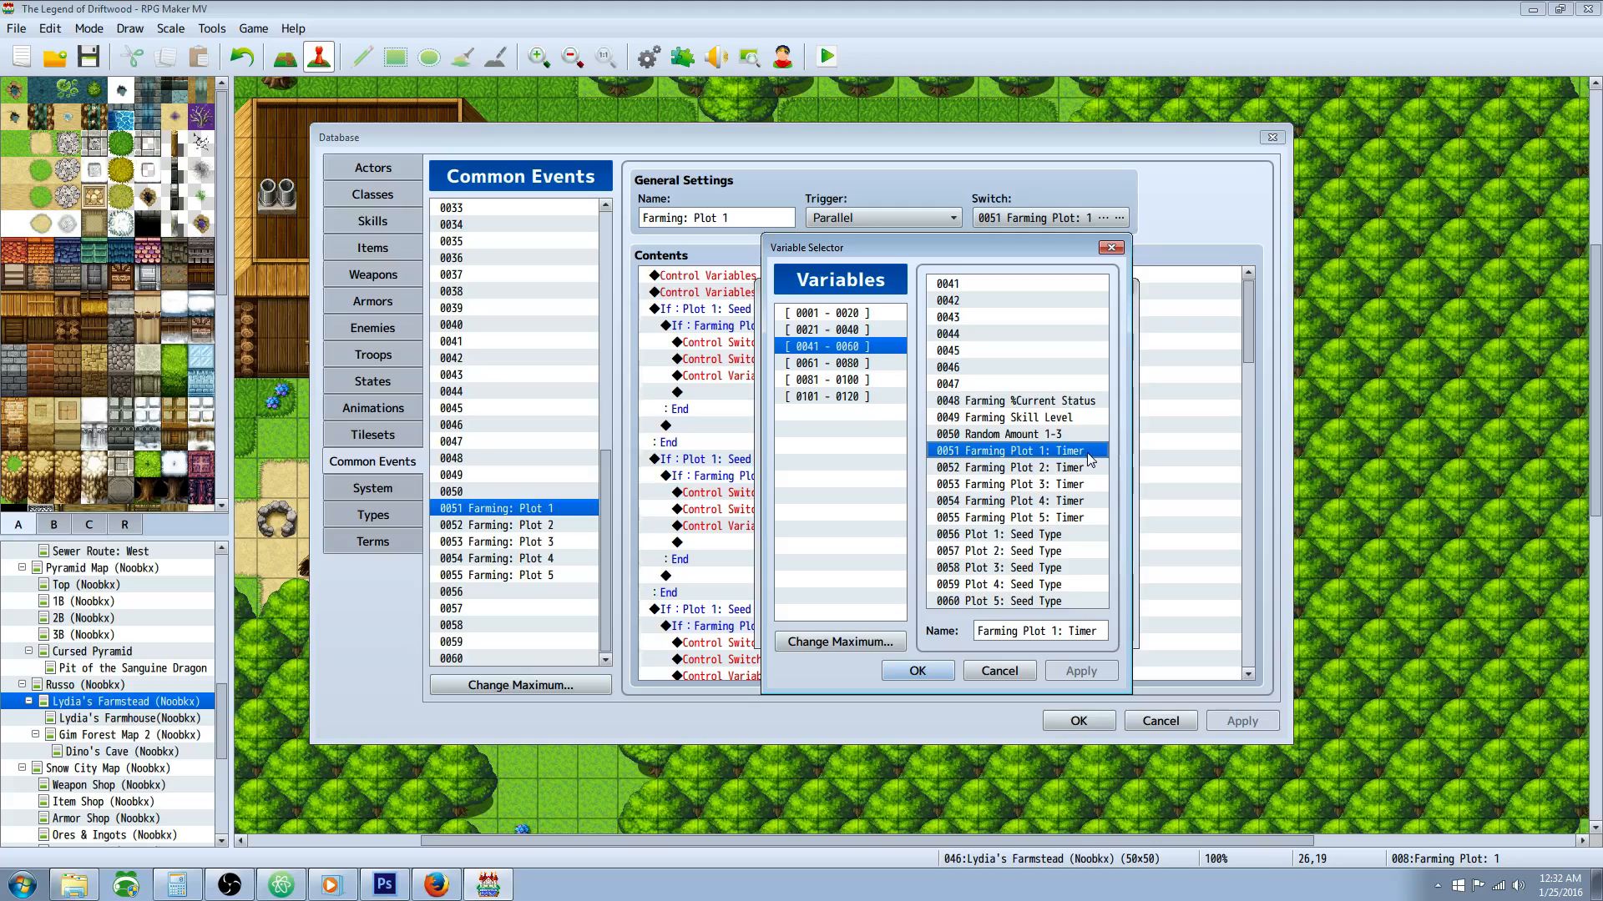
pyautogui.click(972, 469)
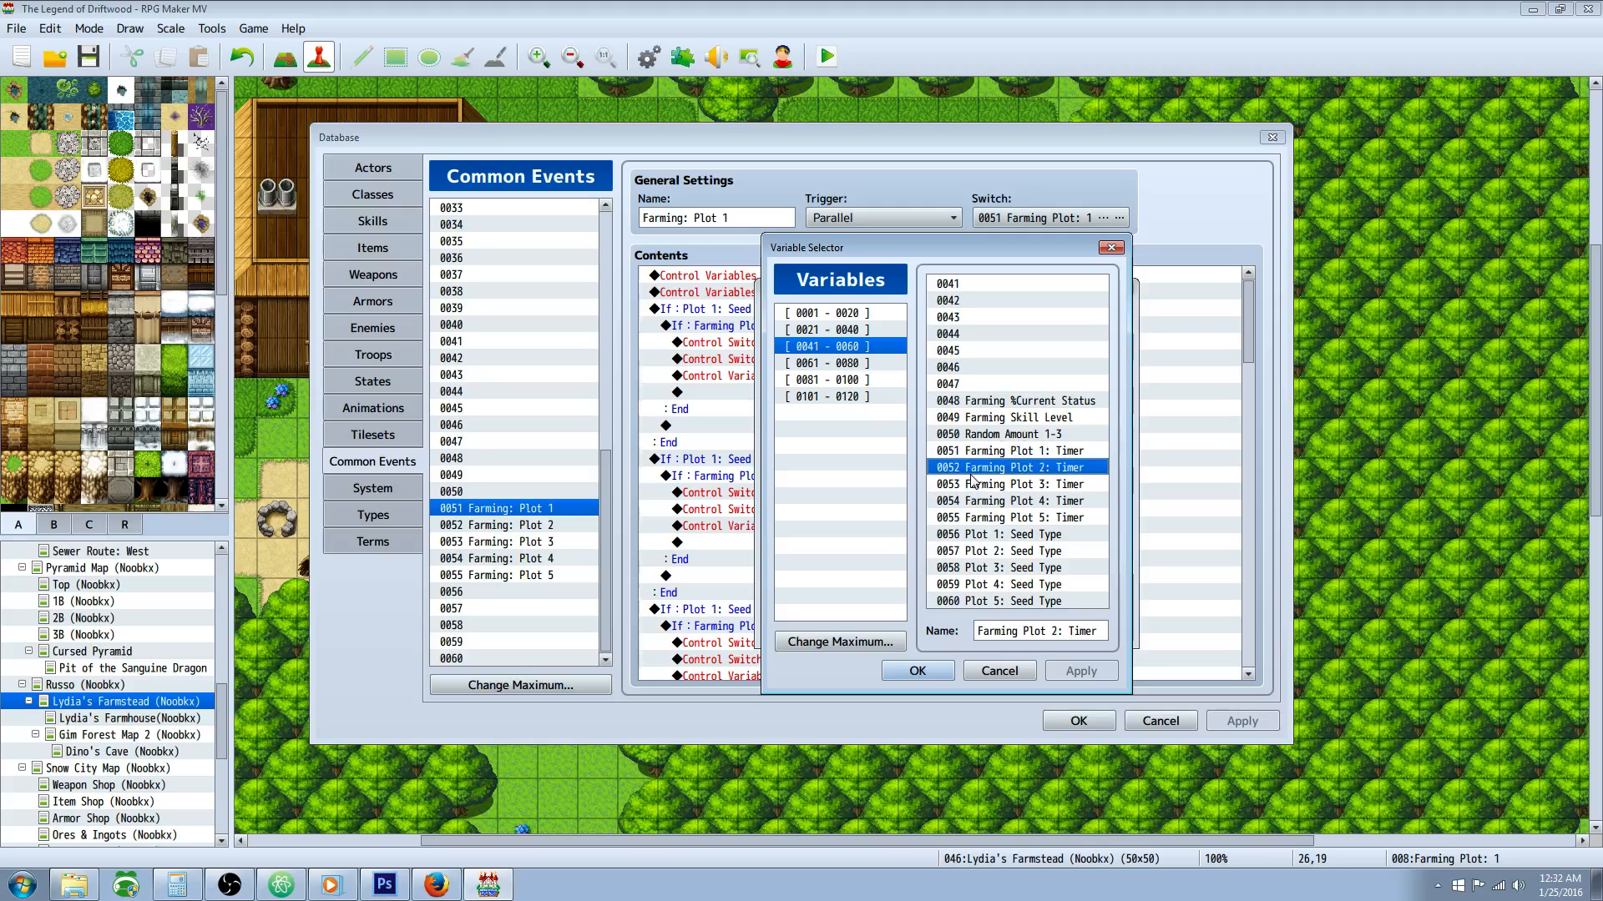
pyautogui.click(1037, 487)
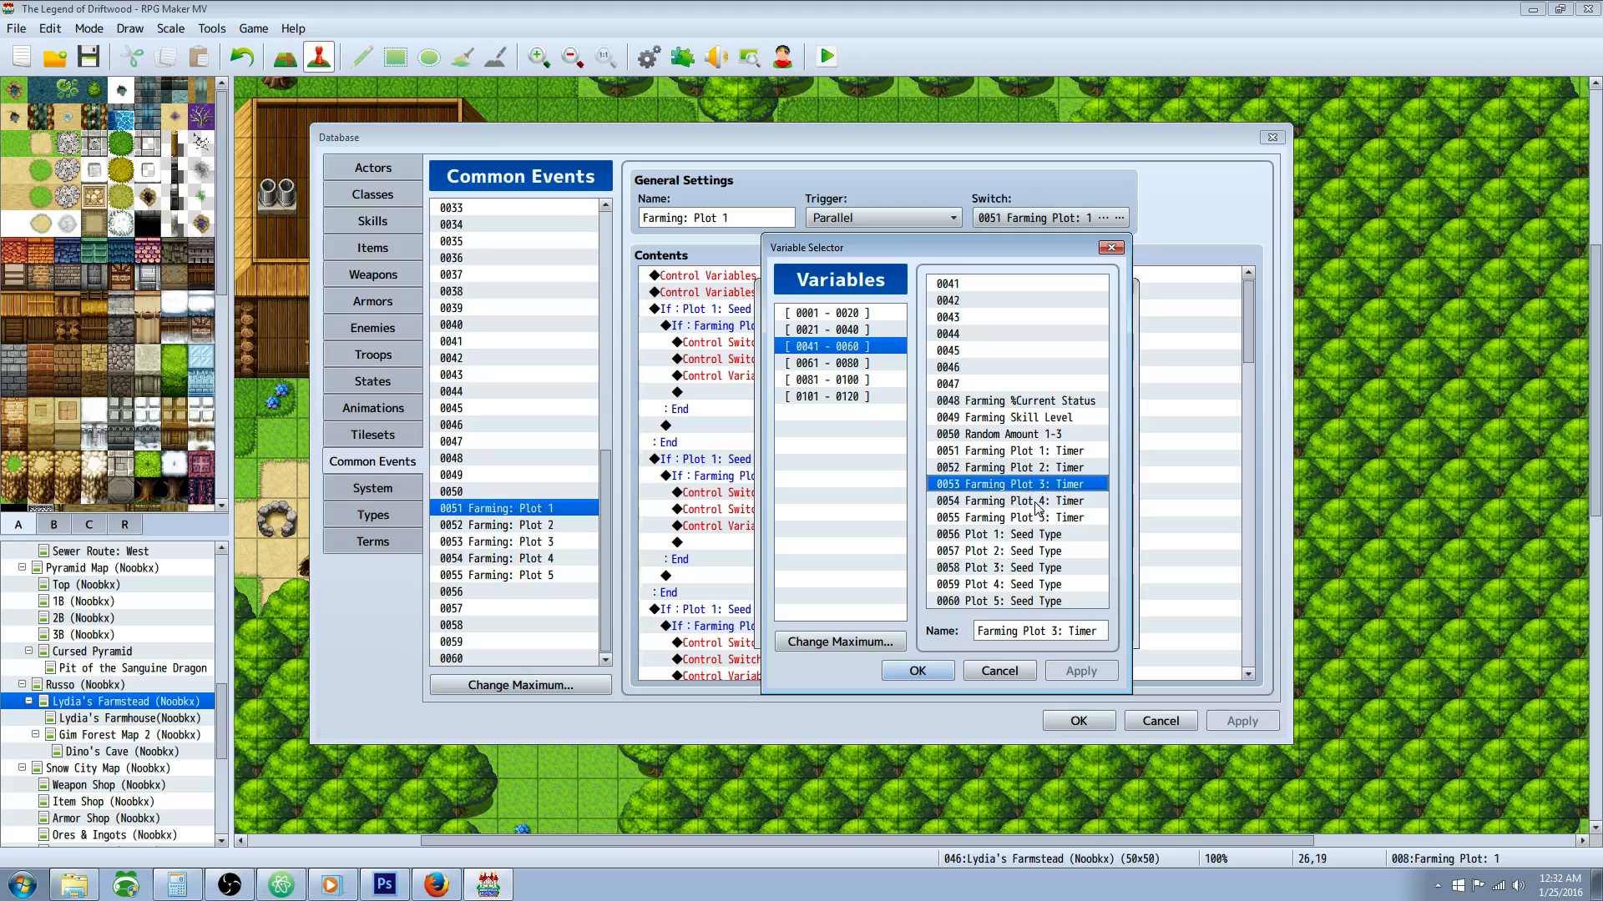
pyautogui.click(1035, 503)
pyautogui.click(1026, 517)
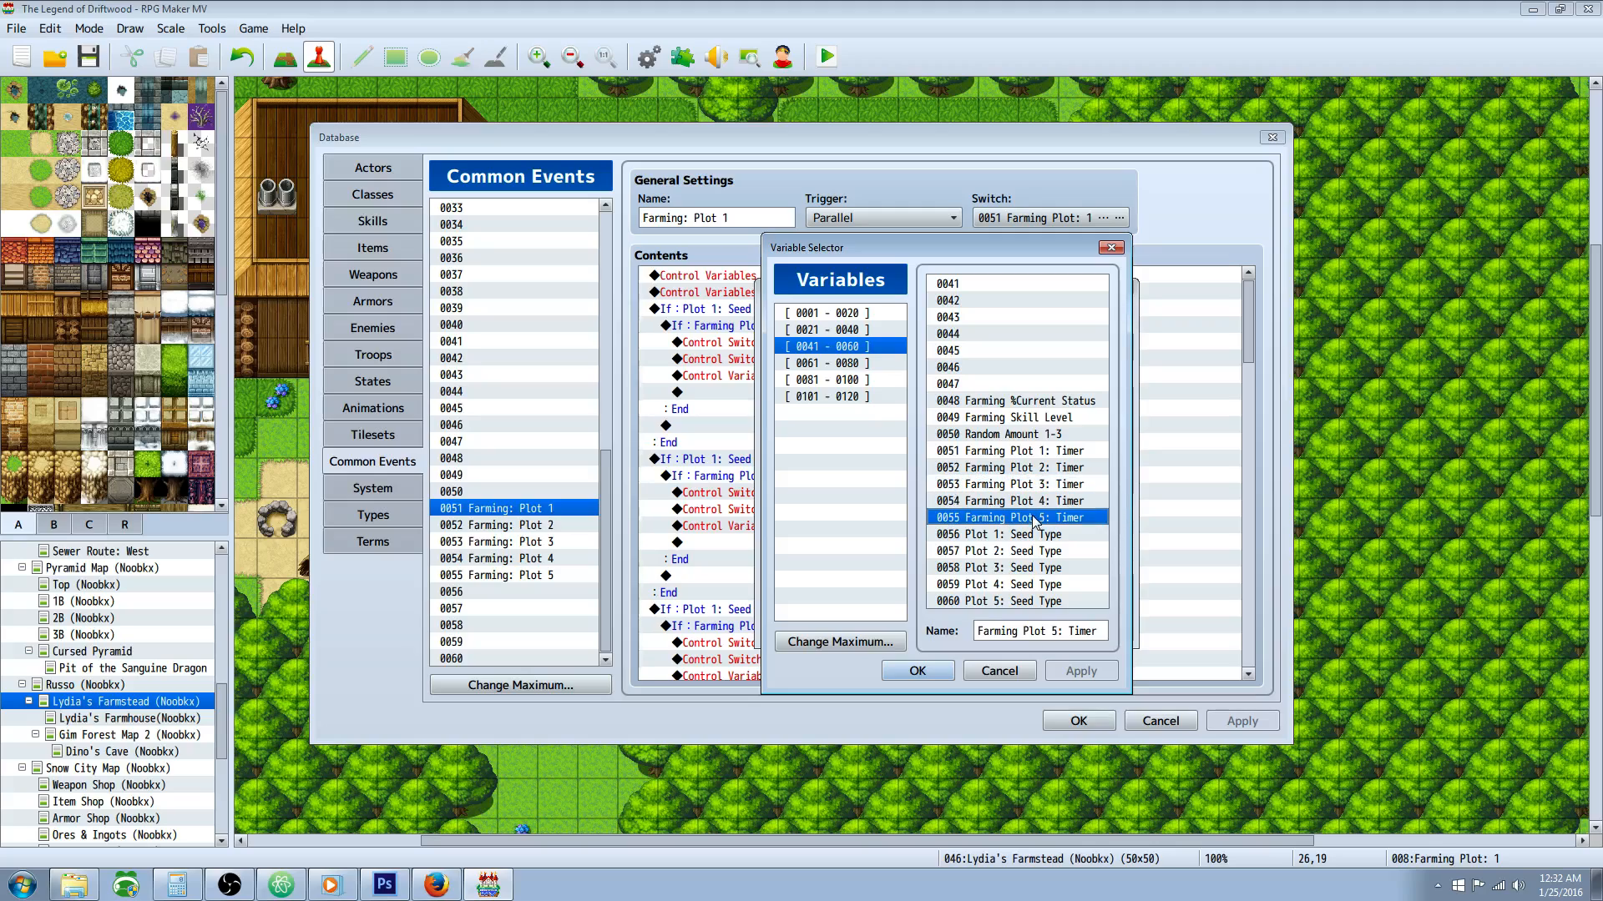
# Step: Relate Plot 1: Seed Type to its timer variable and look over the seed type variables through plot 5
pyautogui.click(971, 541)
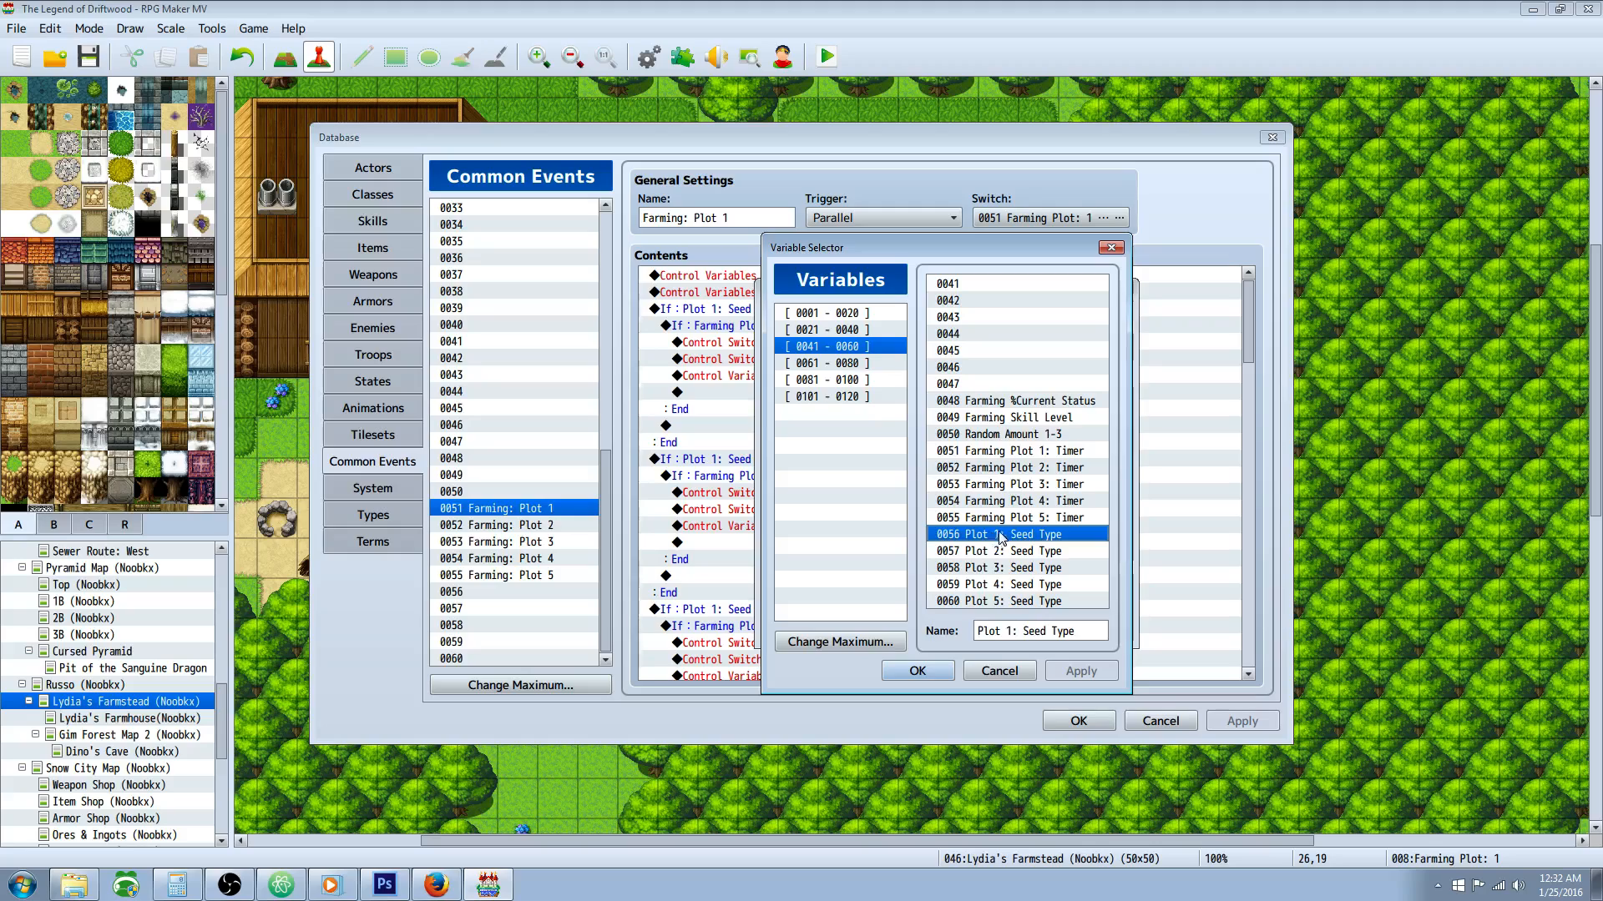
pyautogui.click(1027, 458)
pyautogui.click(1041, 541)
pyautogui.click(1025, 554)
pyautogui.click(1015, 603)
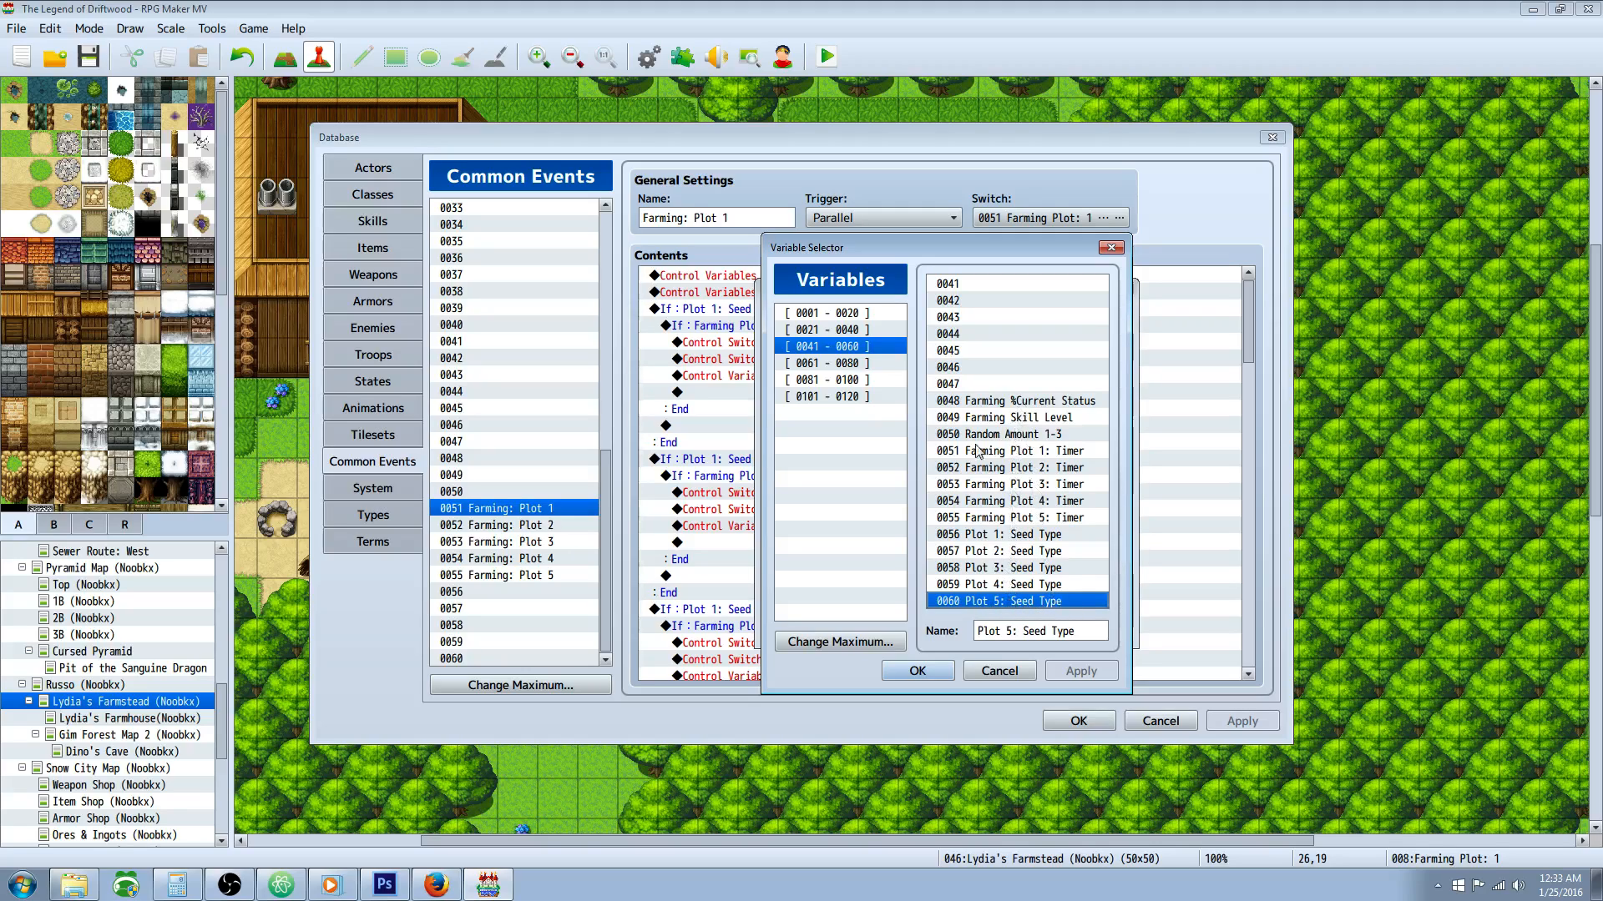
# Step: Recap the plot timer variables followed by all five seed type variables, then leave the variable list and close the random timer command
pyautogui.click(1022, 452)
pyautogui.click(1022, 468)
pyautogui.click(1020, 502)
pyautogui.click(1022, 518)
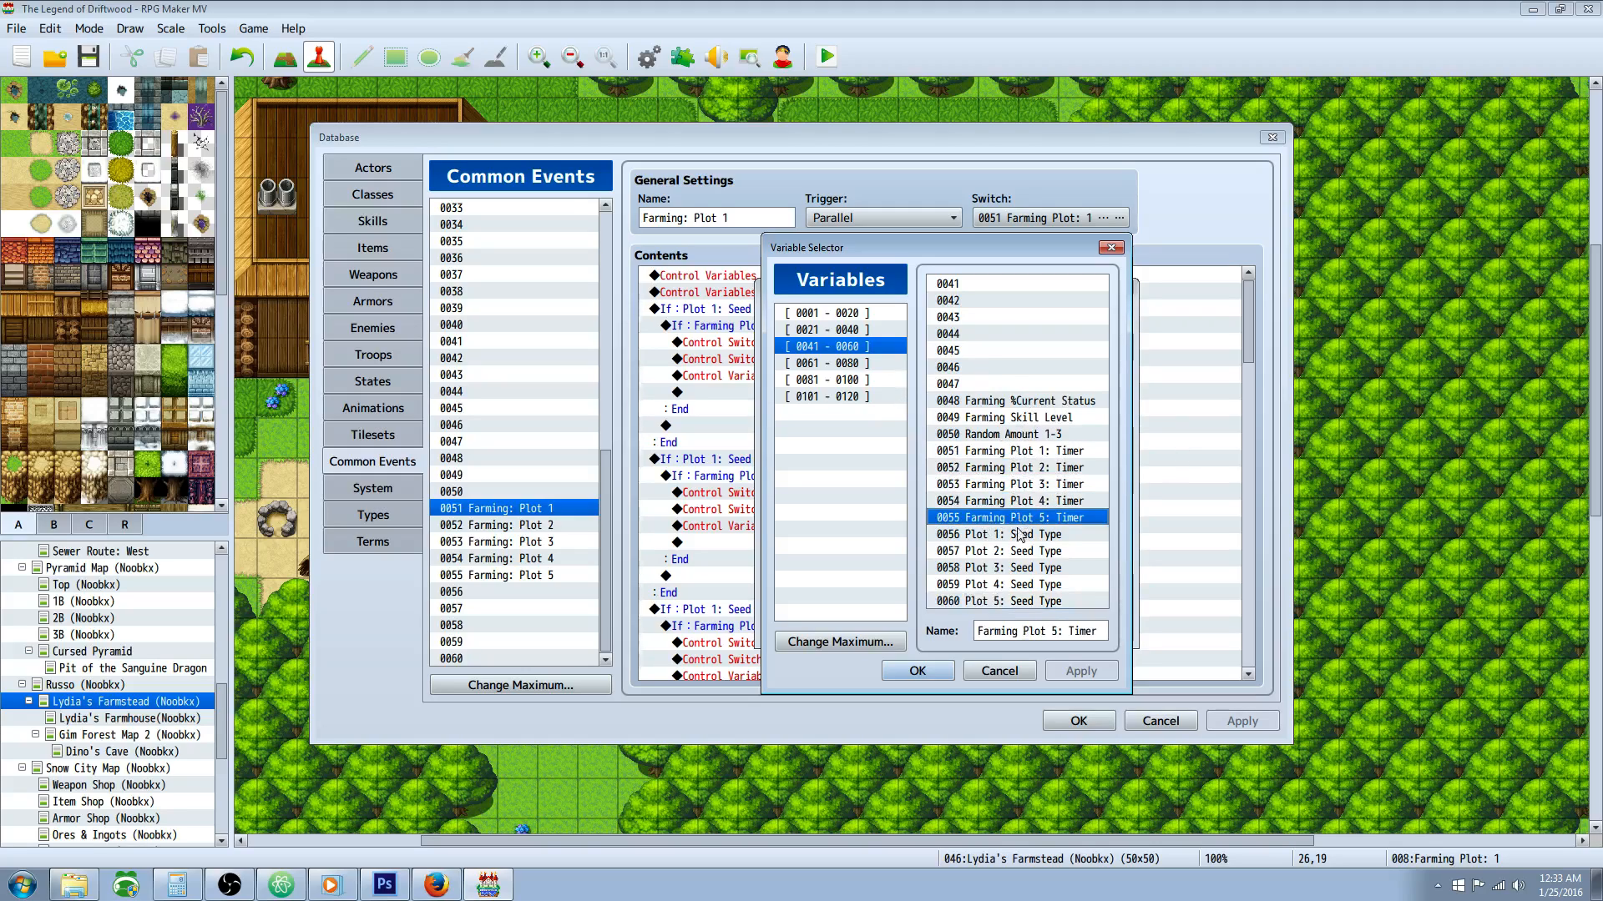
pyautogui.click(1015, 535)
pyautogui.click(1013, 552)
pyautogui.click(1010, 569)
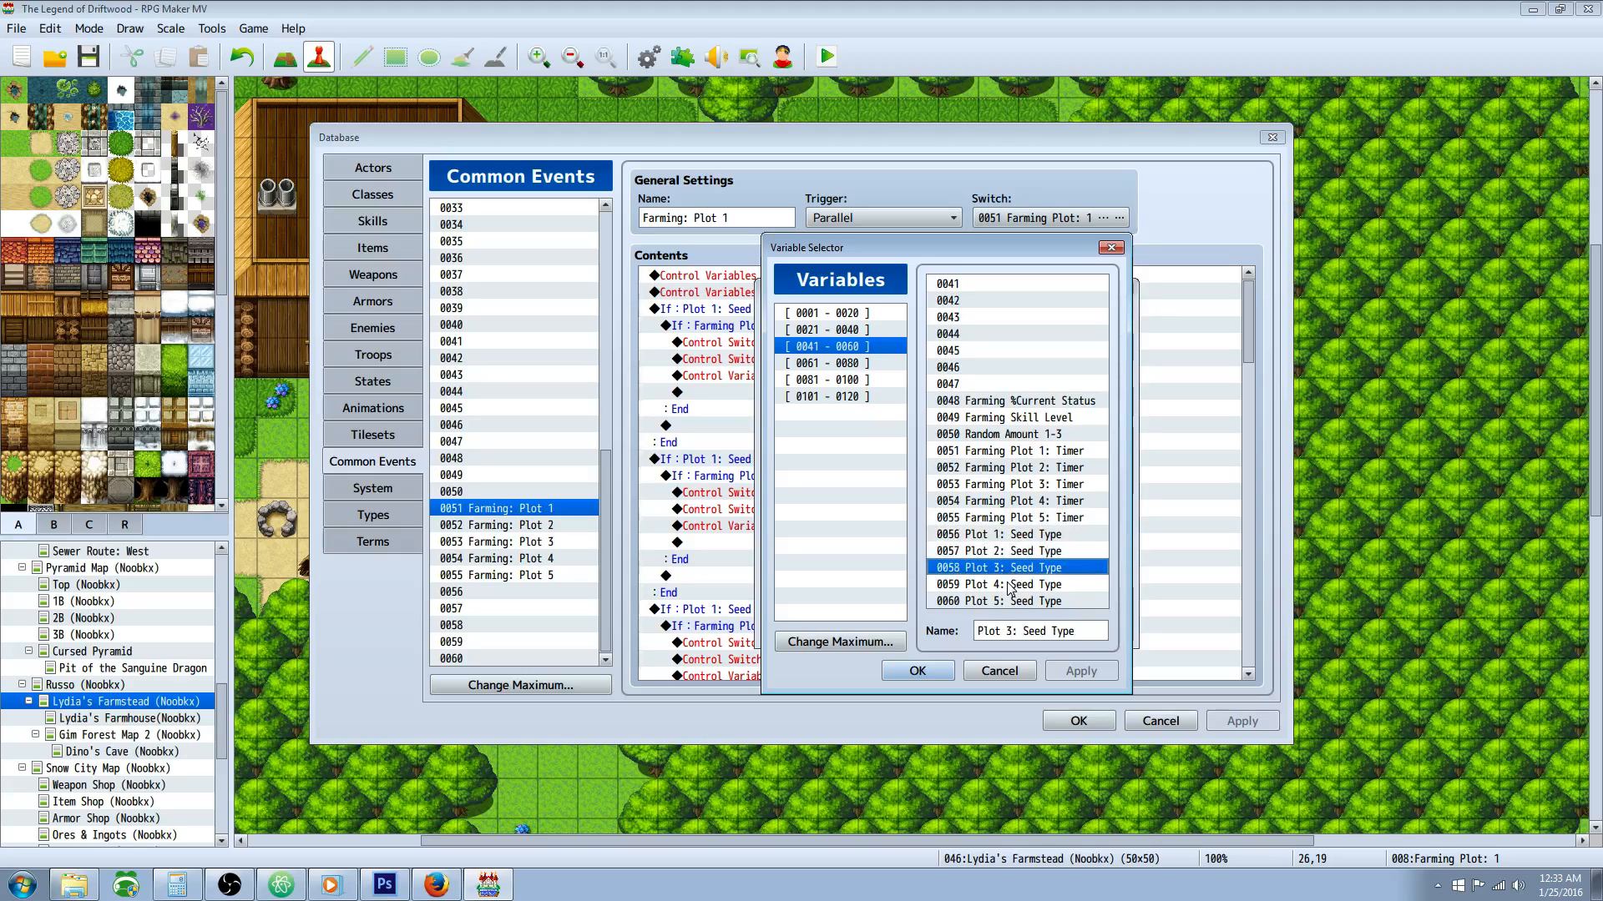
pyautogui.click(1008, 584)
pyautogui.click(1005, 600)
pyautogui.click(1028, 673)
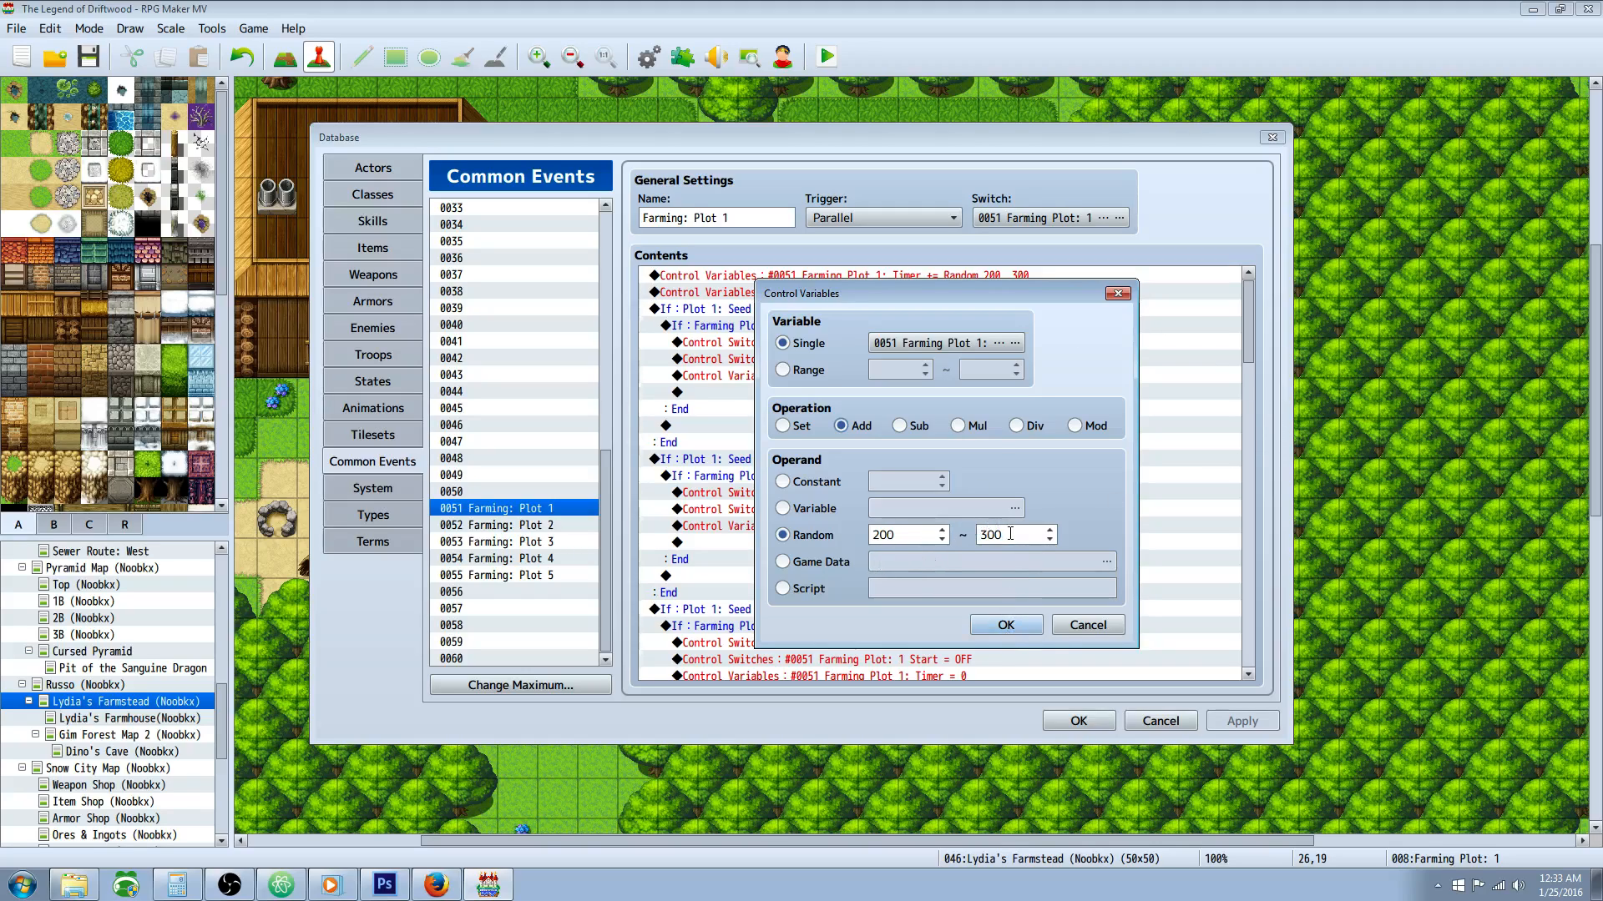
pyautogui.click(1006, 626)
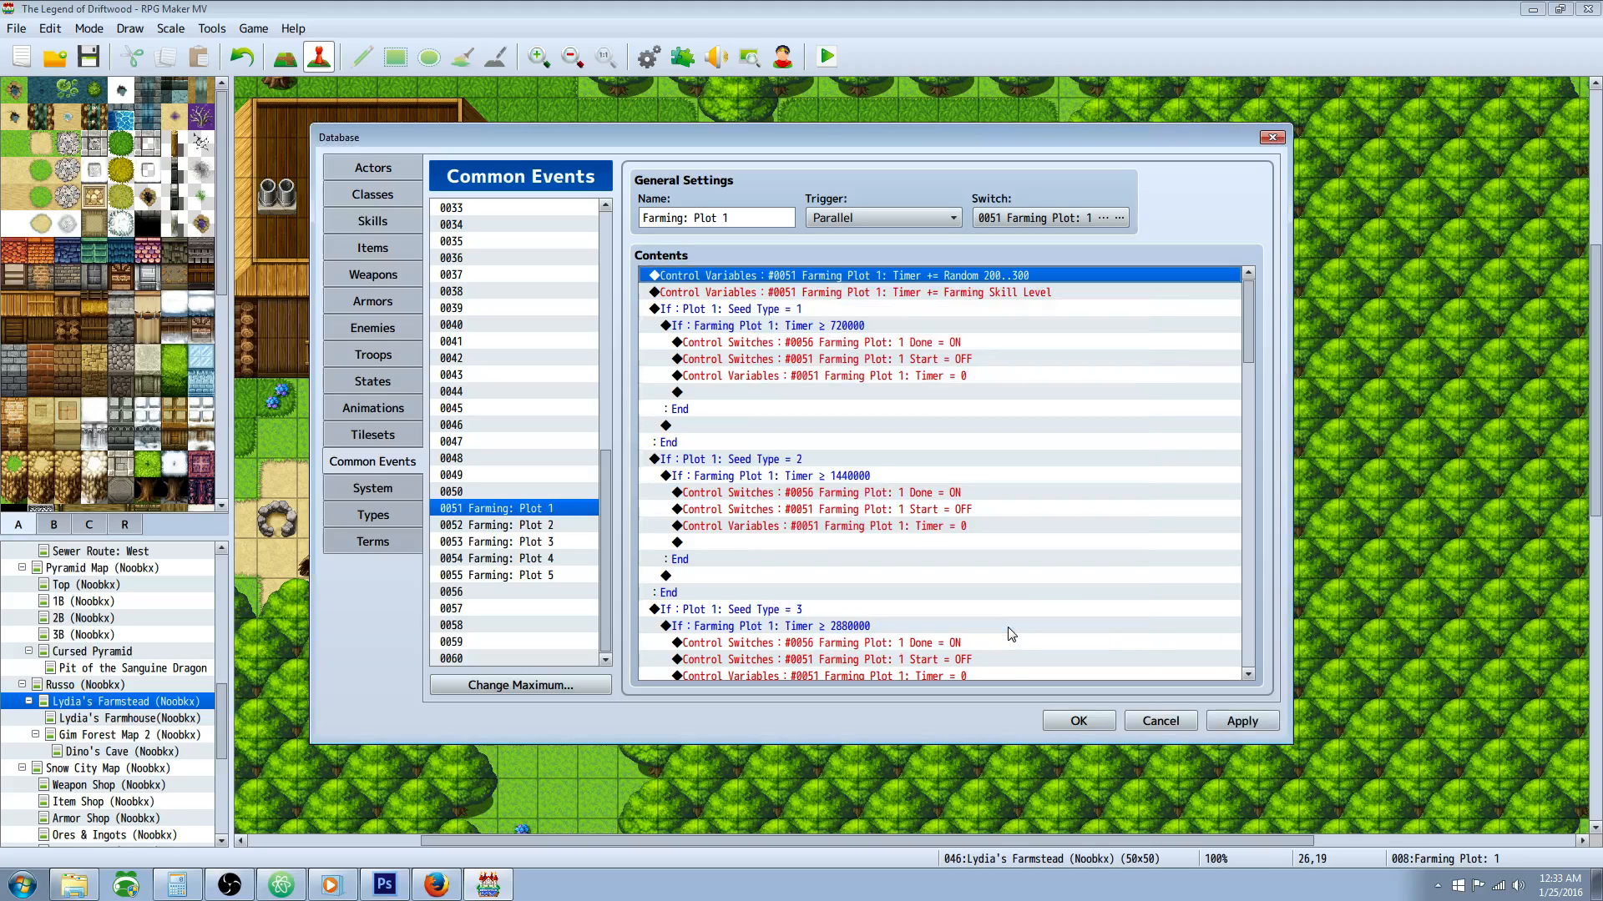
# Step: Open the command adding Farming Skill Level to the Plot 1 timer, locate that skill variable in the list and cancel the variable selection
pyautogui.click(808, 294)
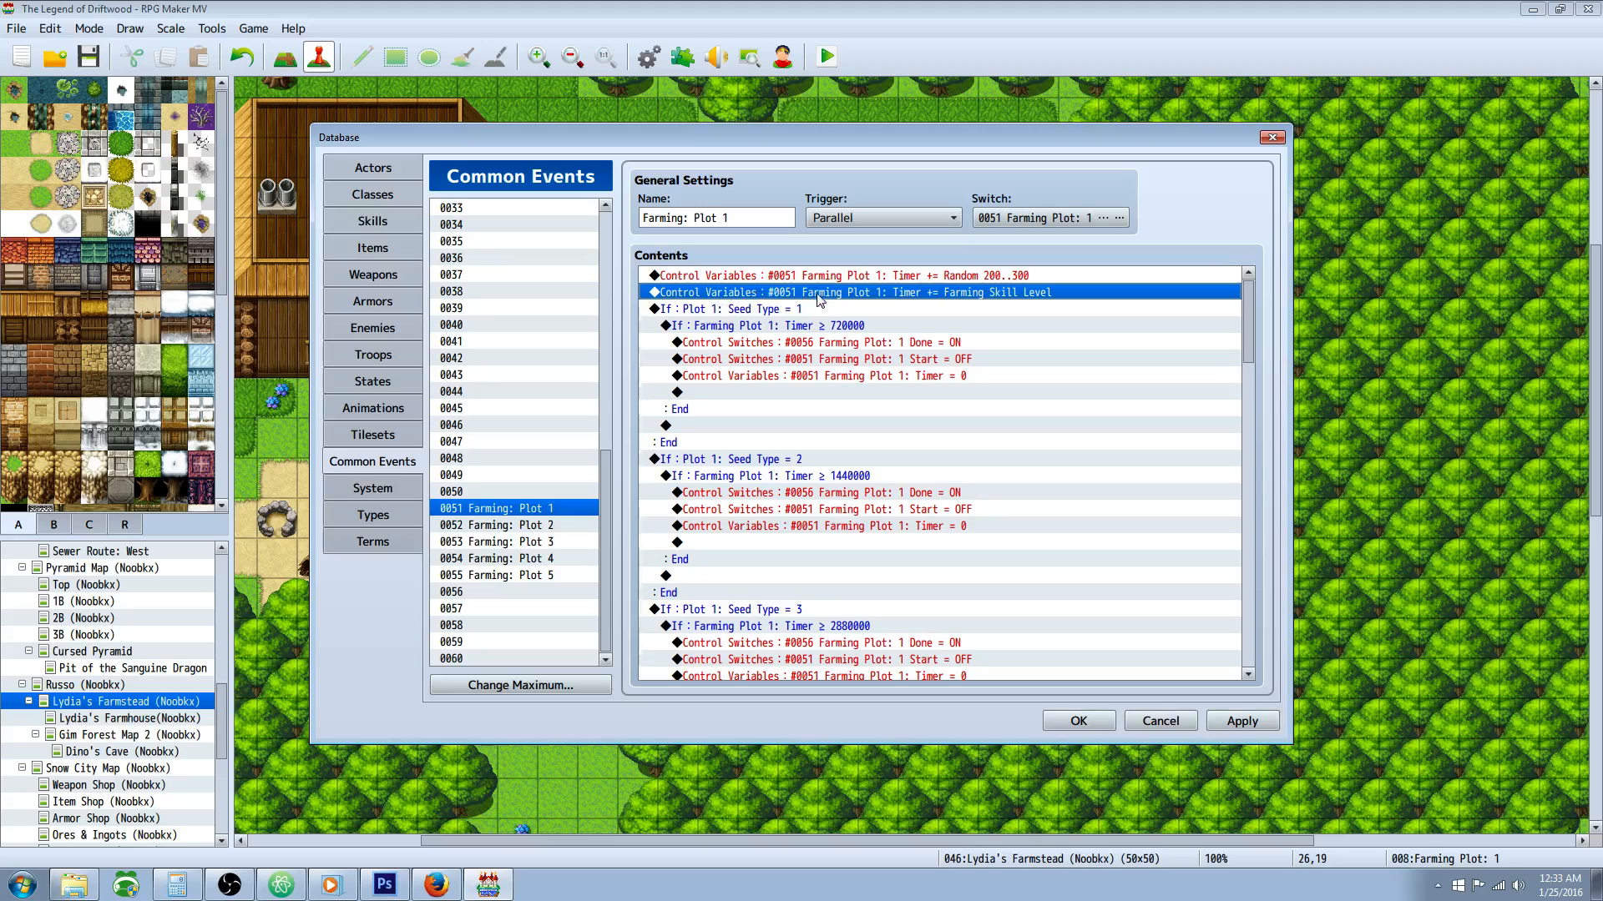
pyautogui.rightClick(755, 298)
pyautogui.click(785, 325)
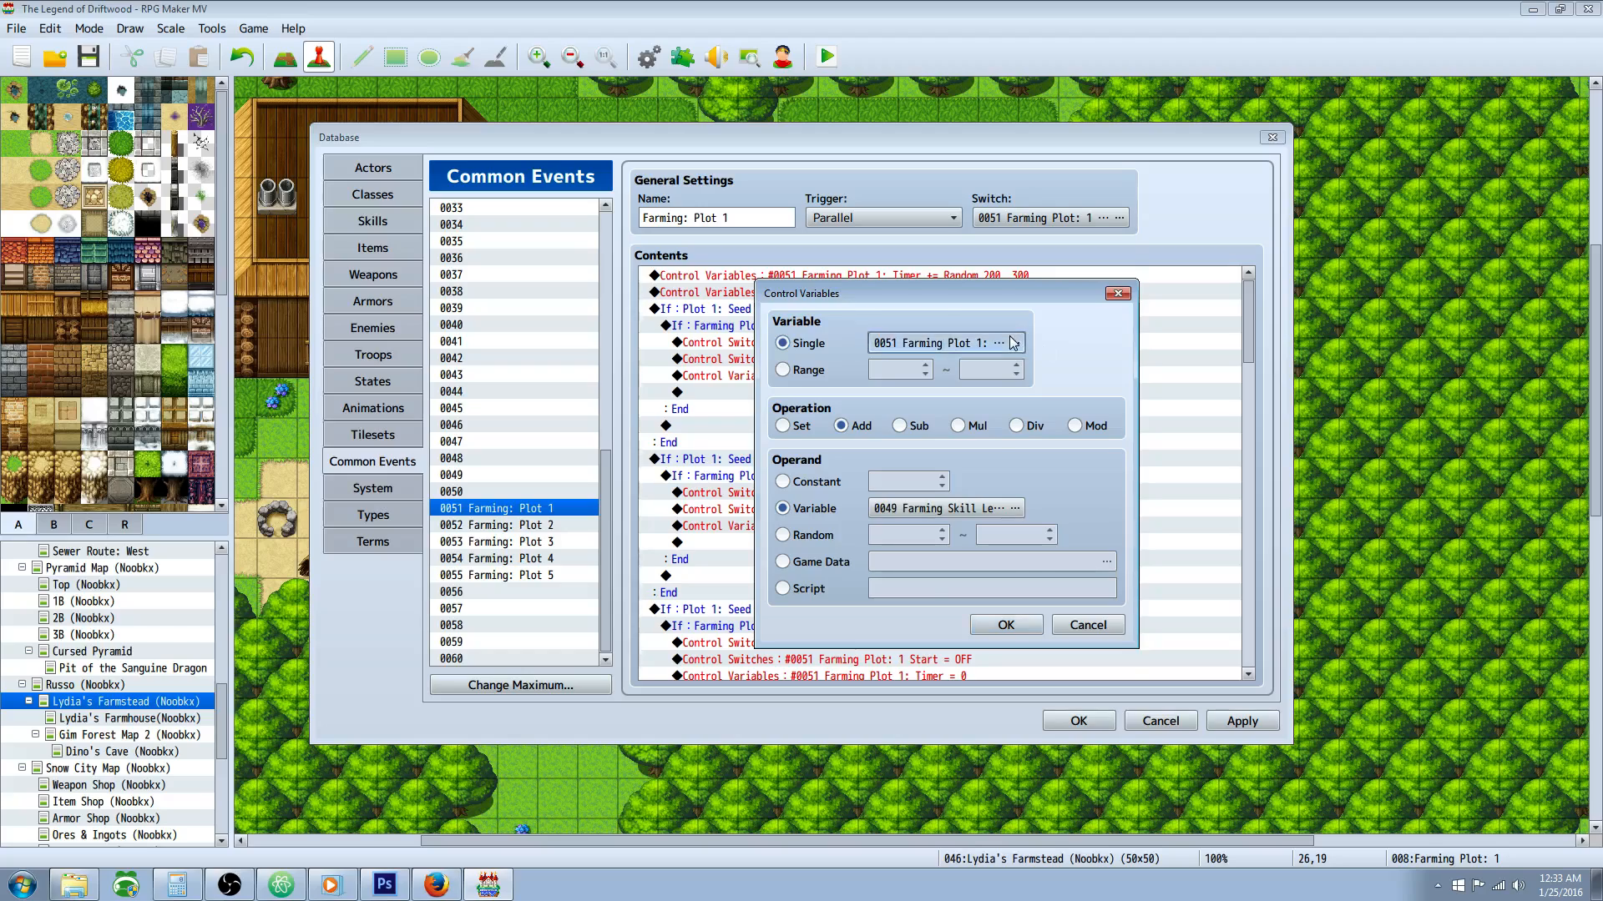
pyautogui.click(1012, 343)
pyautogui.click(1057, 420)
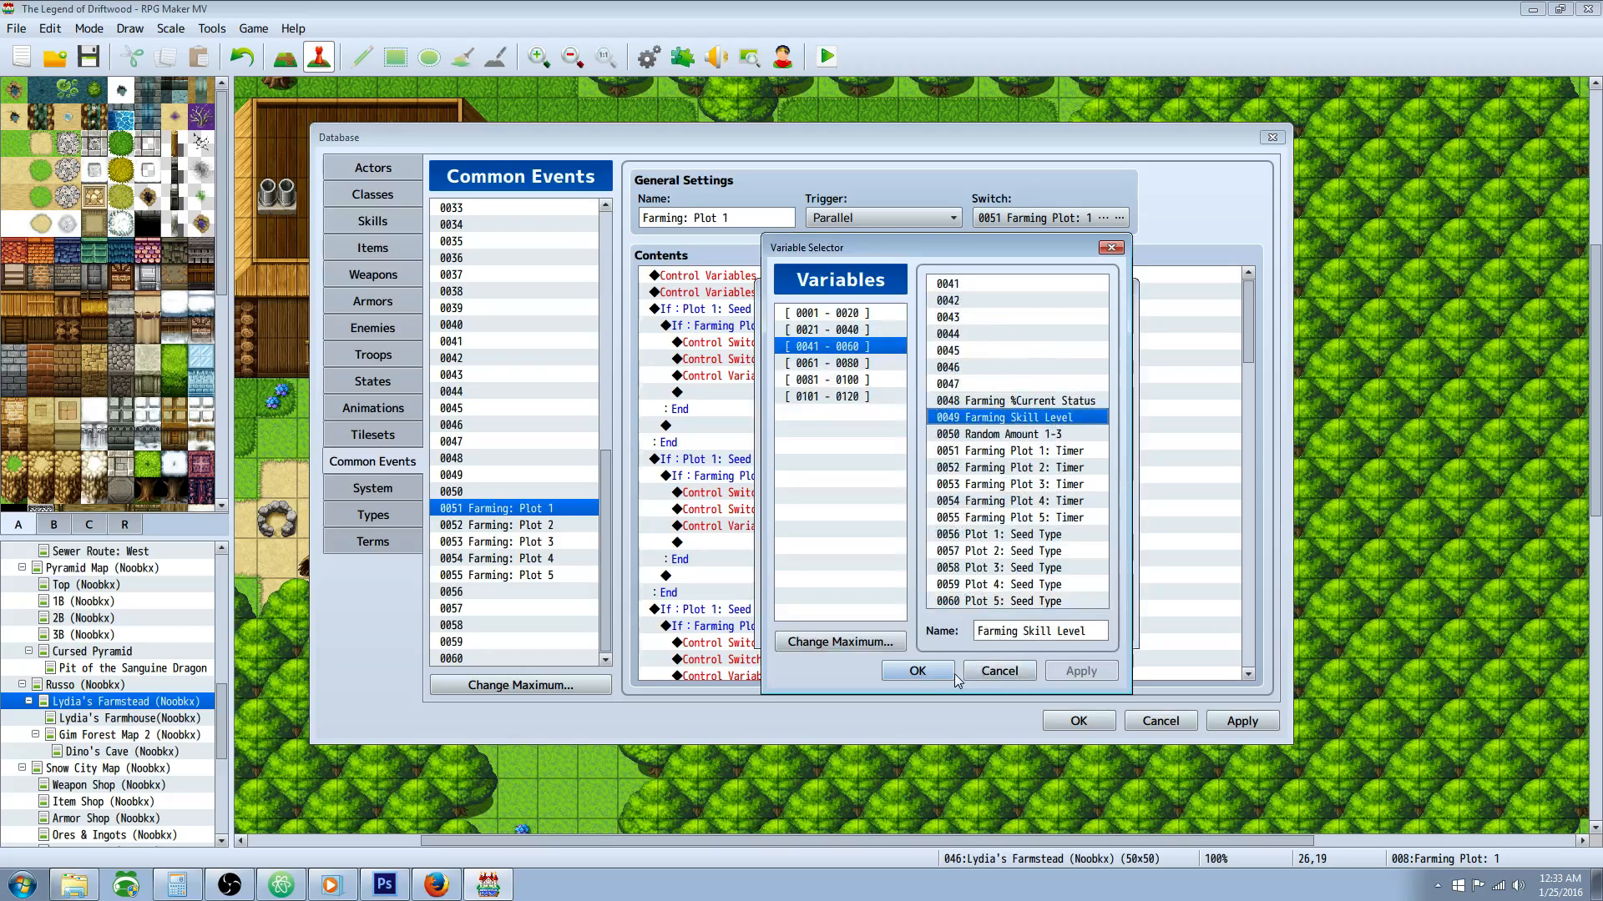
pyautogui.click(994, 669)
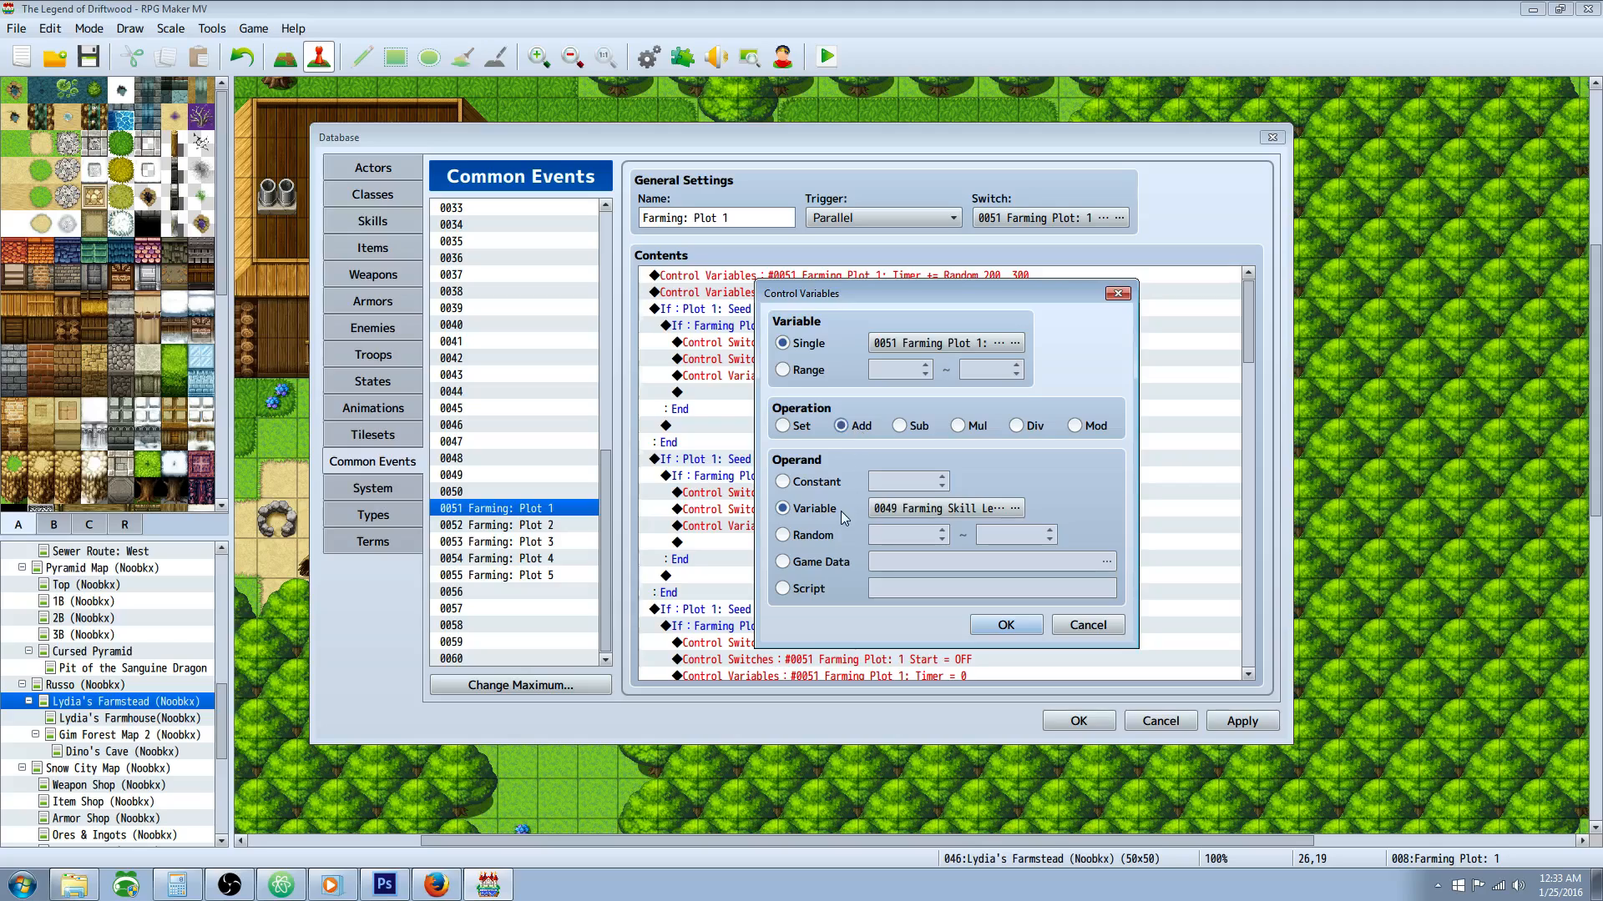
# Step: Close the command adding Farming Skill Level to the Plot 1 timer, then reopen it for review and confirm it
pyautogui.click(1085, 627)
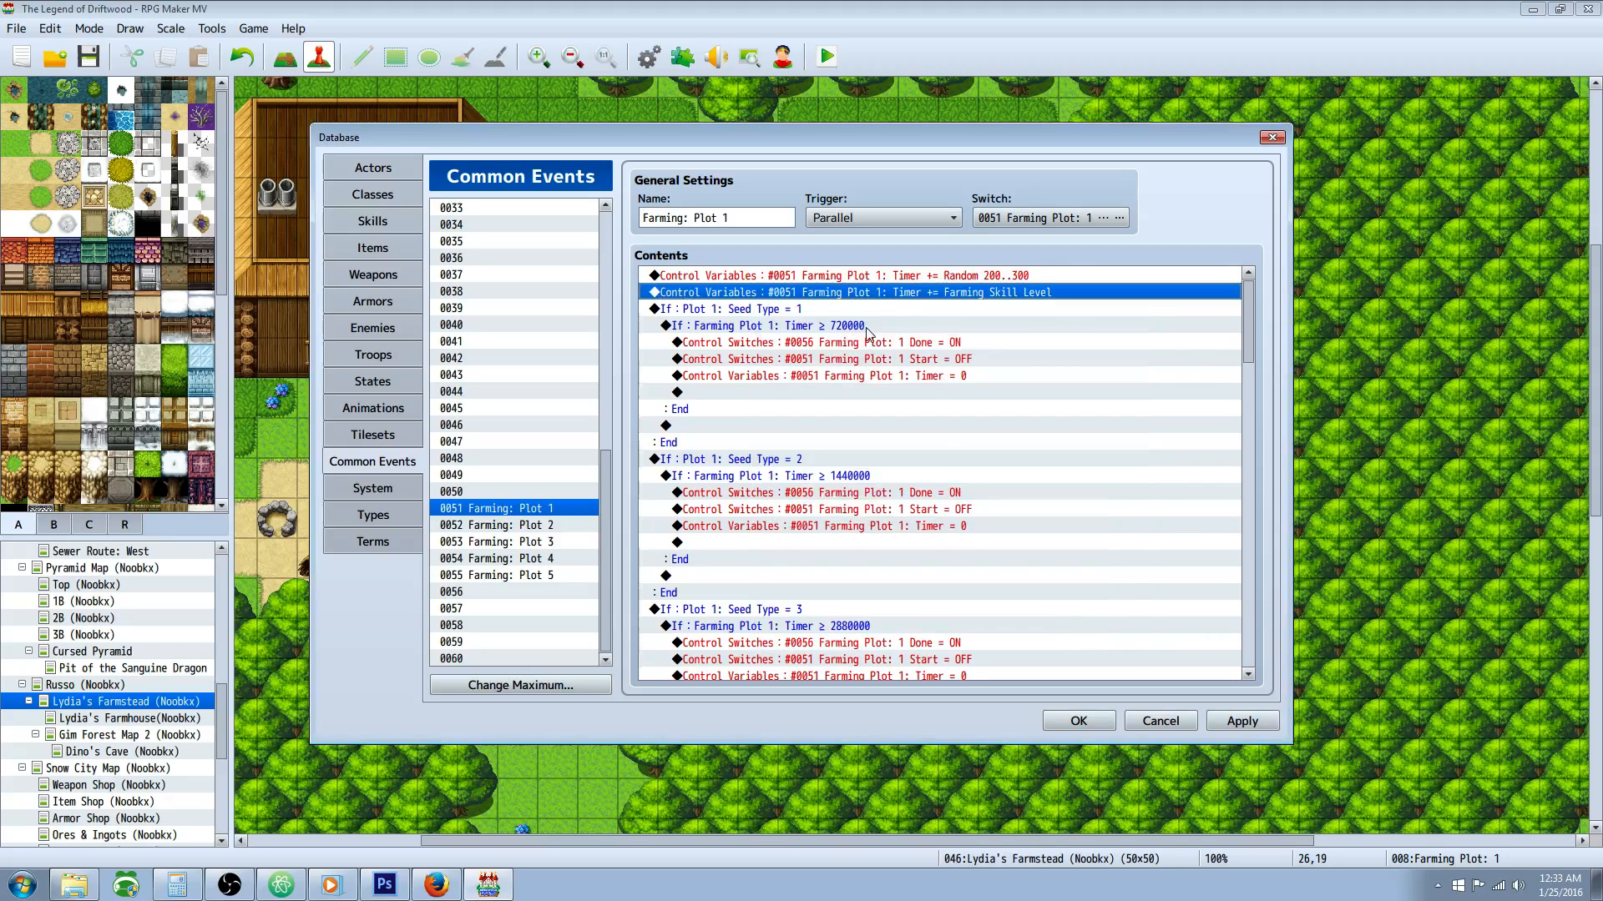
pyautogui.rightClick(874, 298)
pyautogui.click(908, 325)
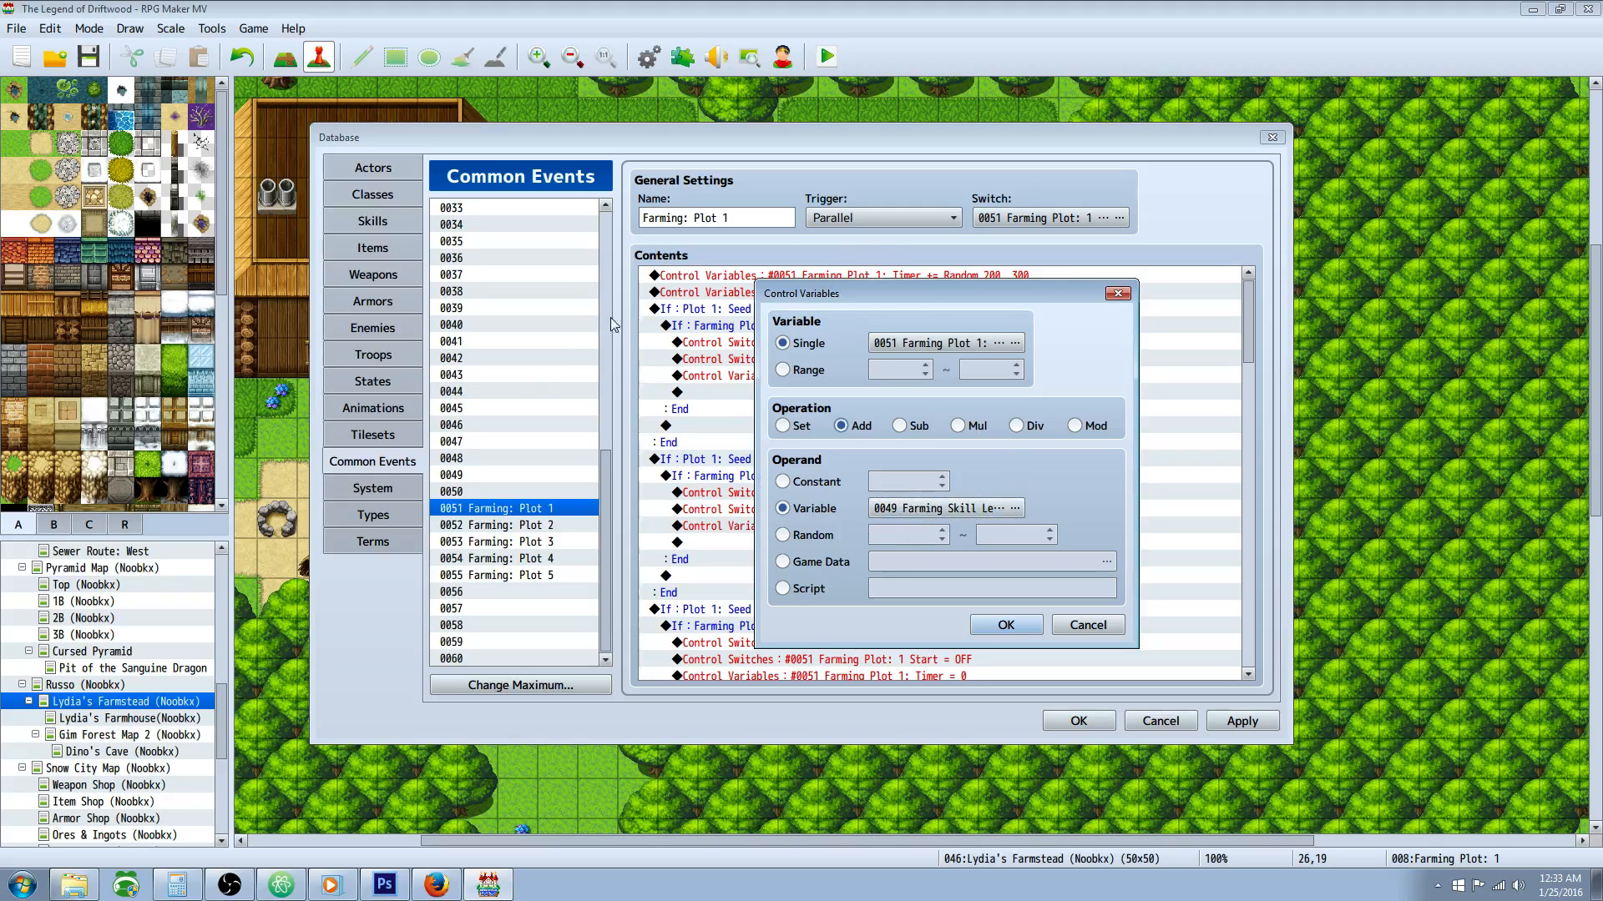
pyautogui.click(1004, 628)
# Step: Review the commands under the seed type 1 condition, inspect the branch checking whether Plot 1: Seed Type equals 1, and close it
pyautogui.click(841, 305)
pyautogui.click(933, 375)
pyautogui.click(902, 428)
pyautogui.click(795, 325)
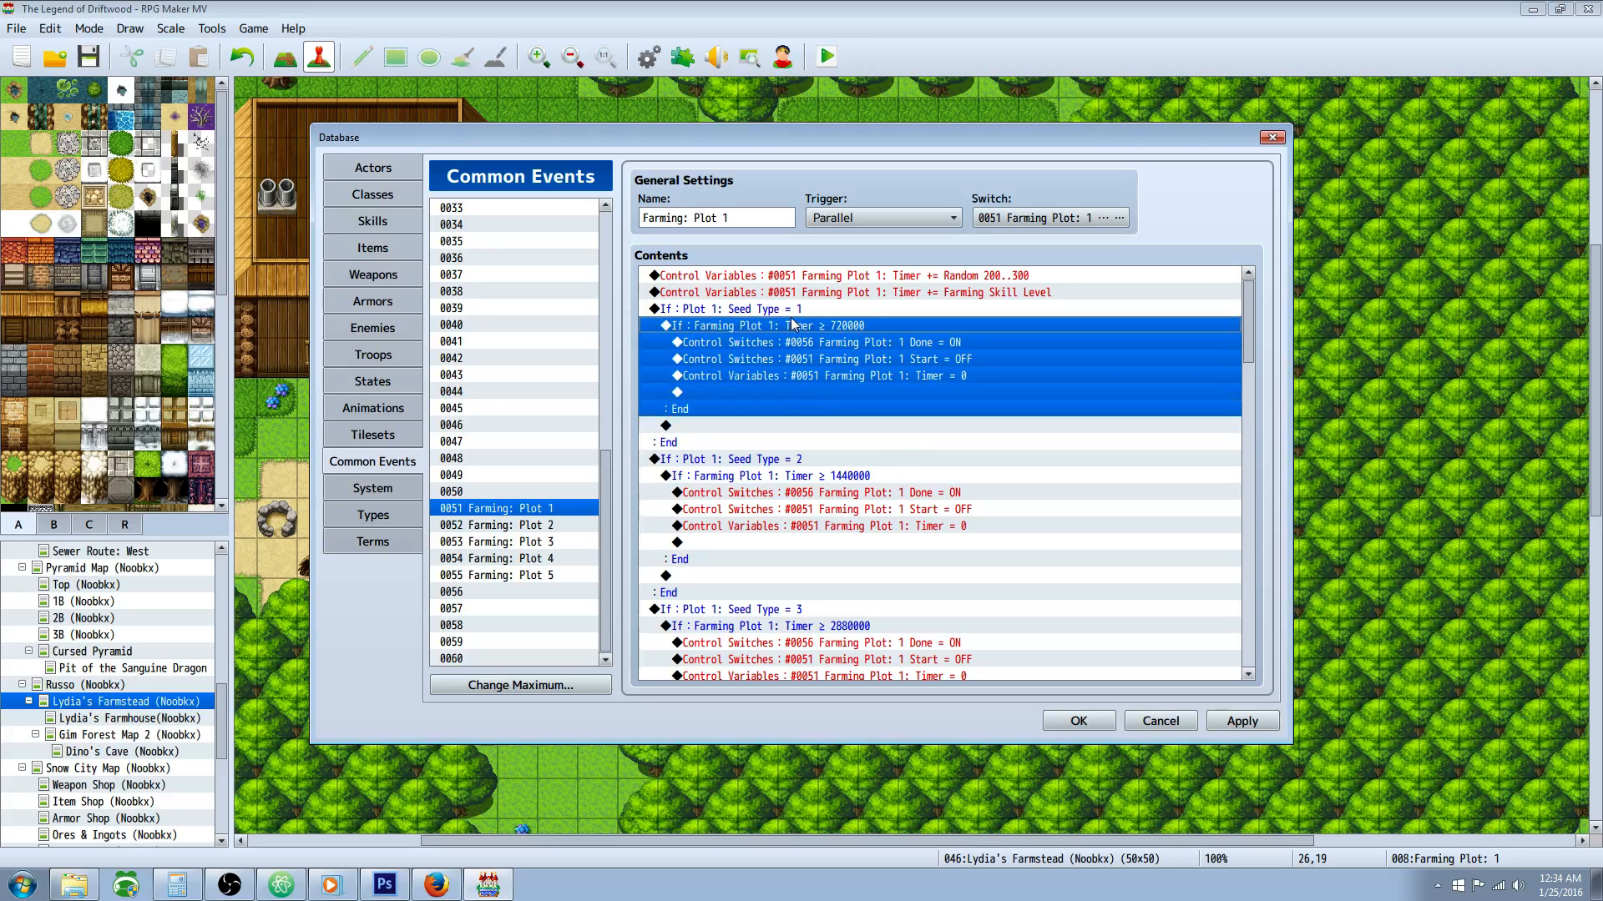
pyautogui.click(795, 309)
pyautogui.rightClick(795, 309)
pyautogui.click(829, 334)
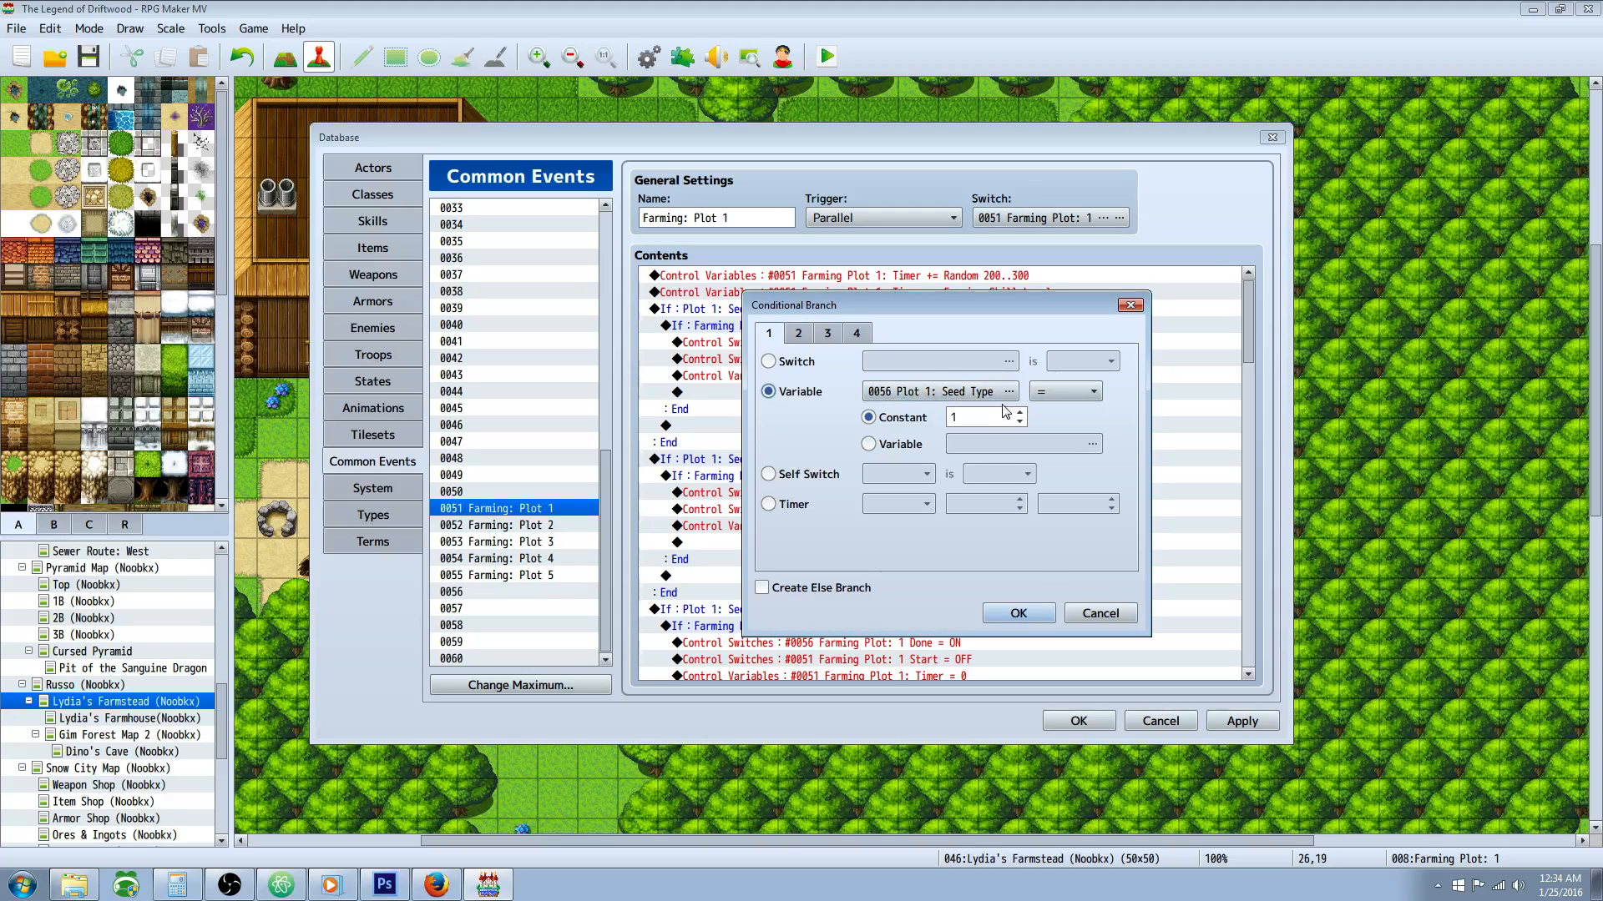
pyautogui.click(1018, 614)
# Step: Inspect the nested timer condition under Plot 1 seed type 1, highlight its 720000 constant and close the branch settings
pyautogui.click(766, 342)
pyautogui.click(864, 332)
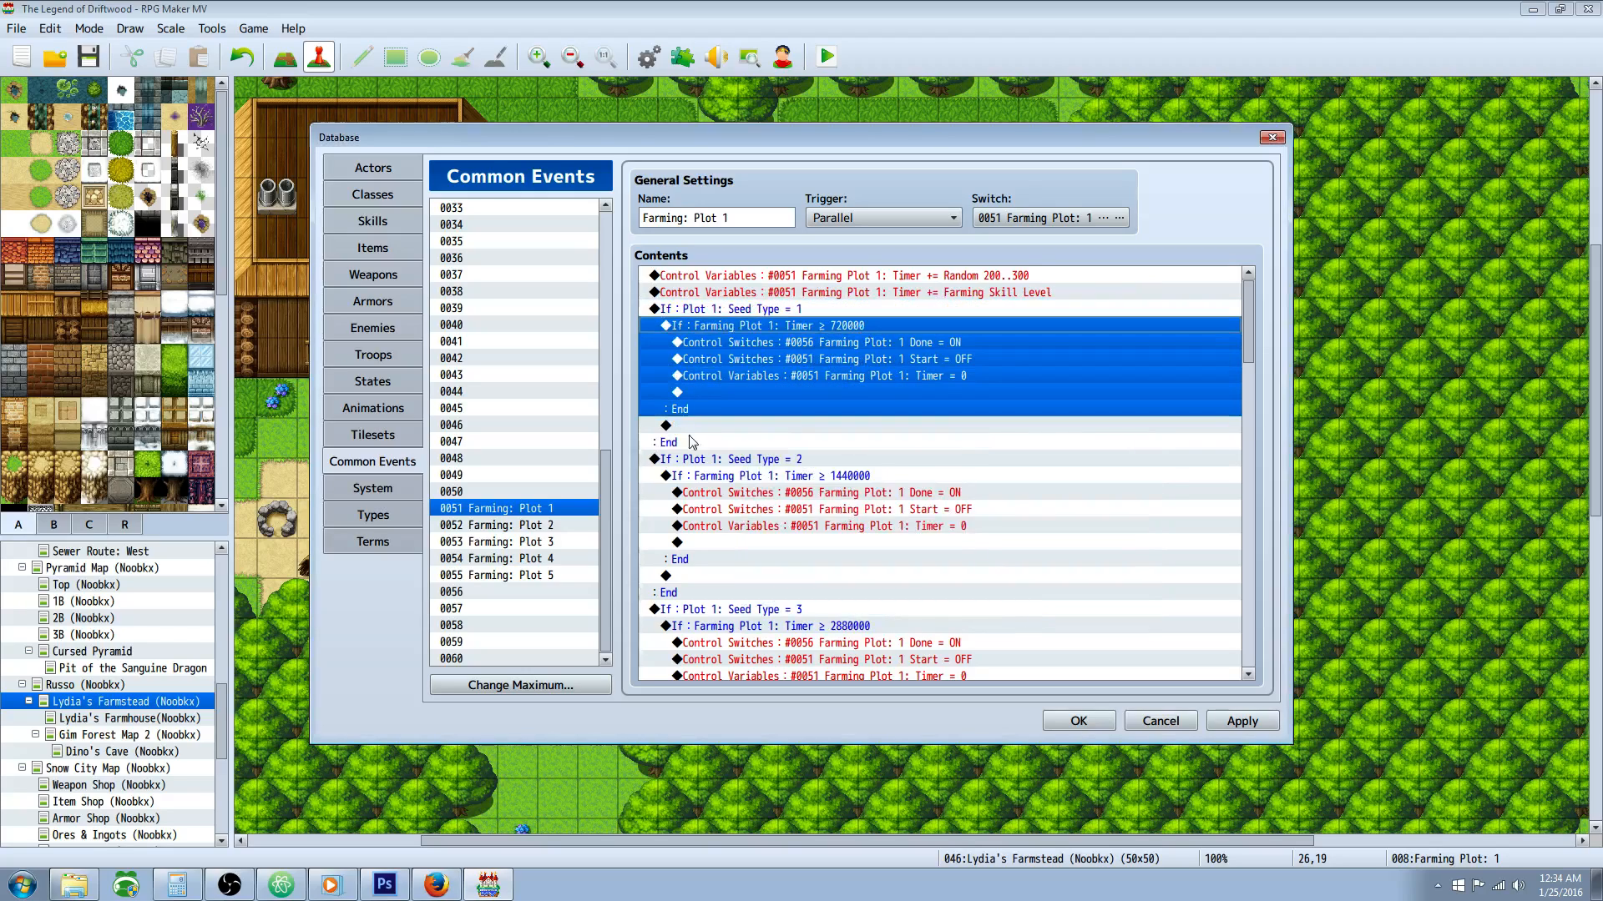
pyautogui.click(898, 403)
pyautogui.click(785, 332)
pyautogui.rightClick(785, 332)
pyautogui.click(822, 367)
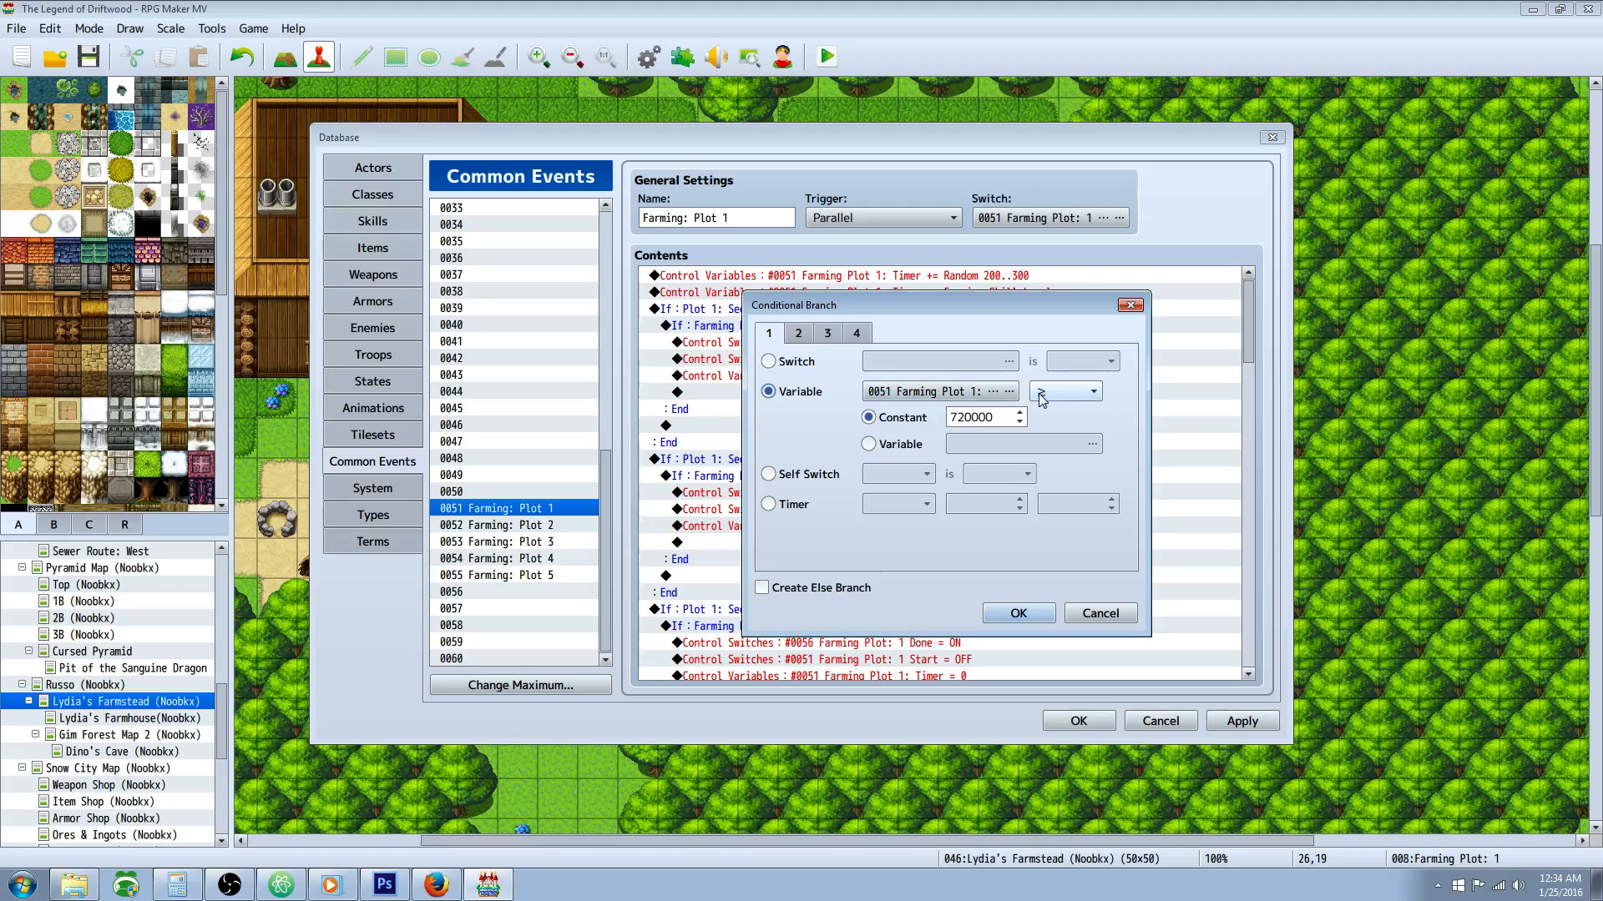
pyautogui.doubleClick(973, 417)
pyautogui.click(969, 417)
pyautogui.moveTo(971, 417); pyautogui.dragTo(935, 424)
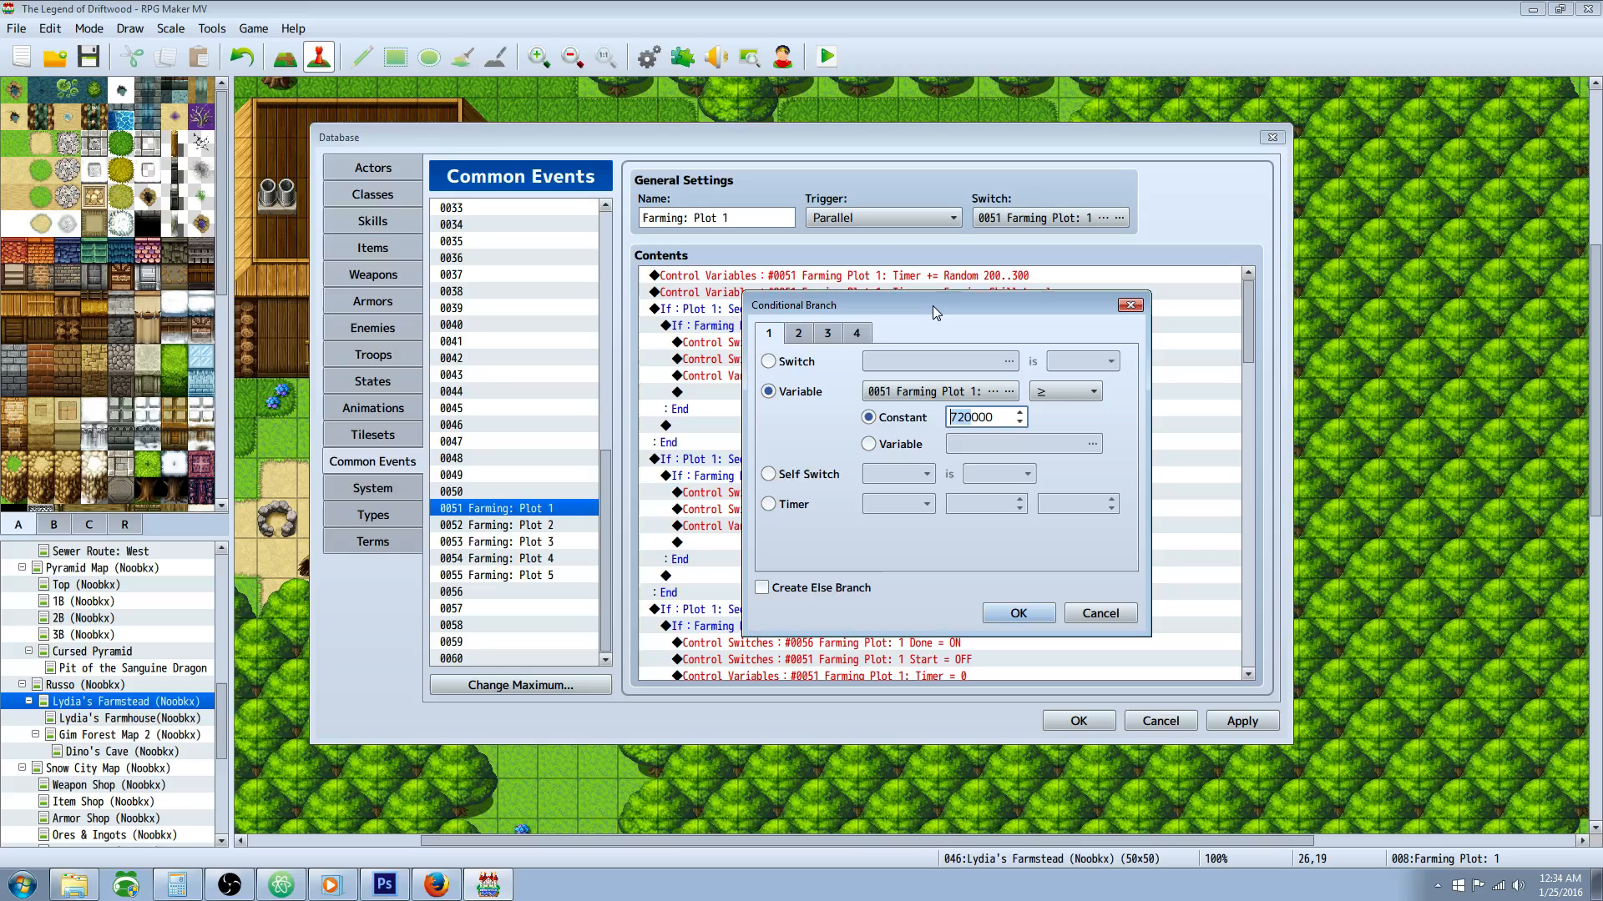
pyautogui.click(1018, 613)
# Step: Open the command turning Farming Plot: 1 Done ON under the 720000 timer condition and bring up its switch list
pyautogui.click(777, 356)
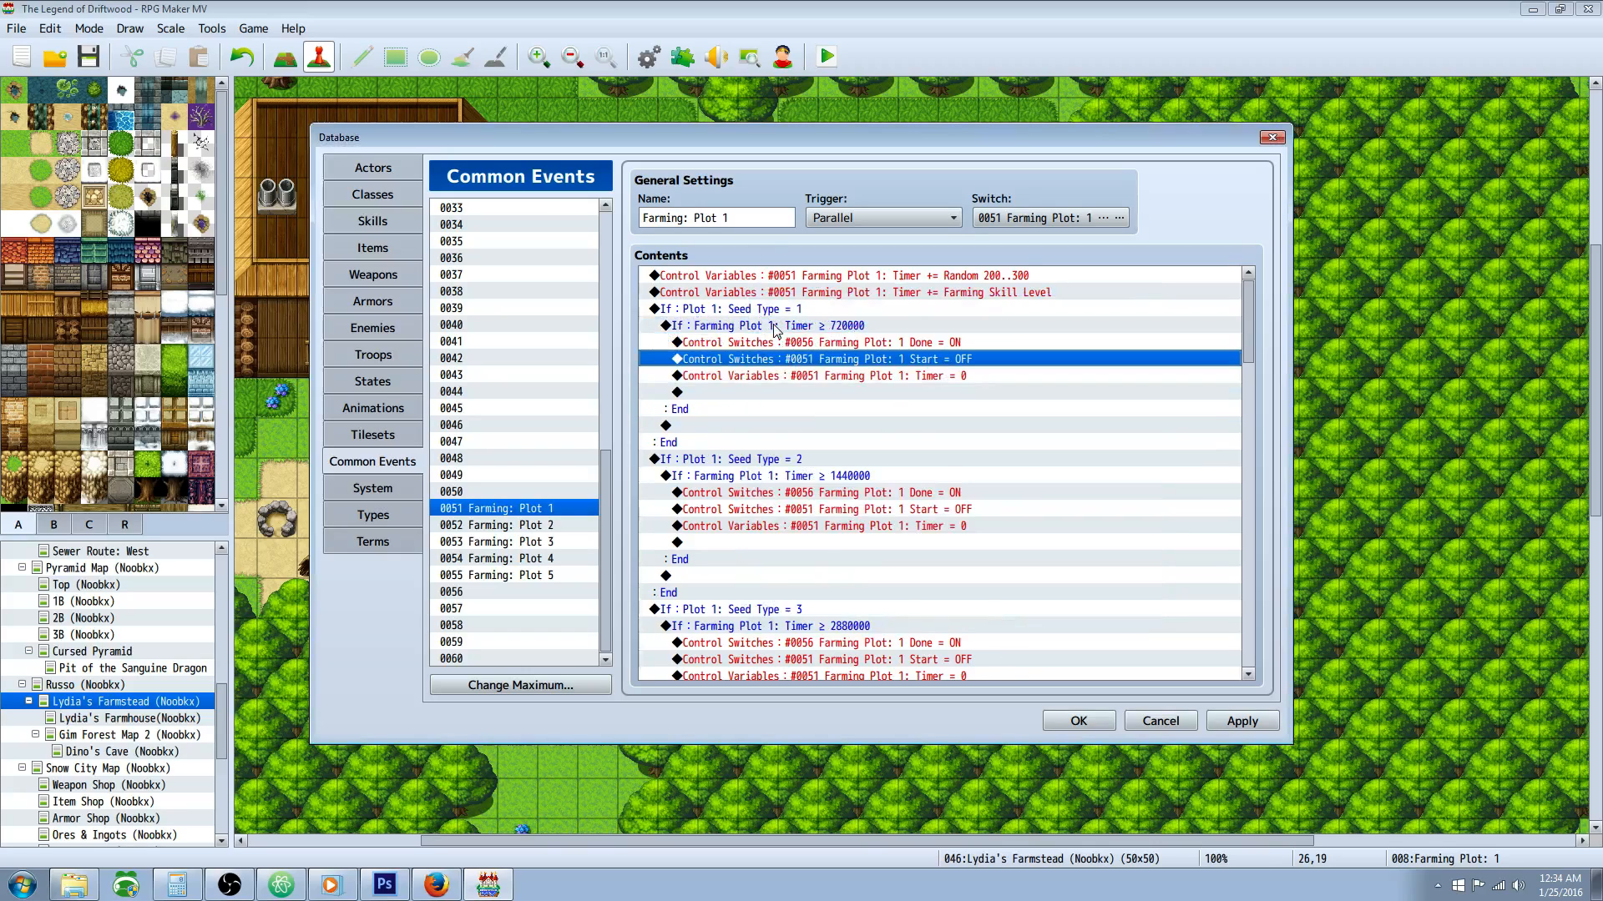
pyautogui.click(787, 327)
pyautogui.click(828, 346)
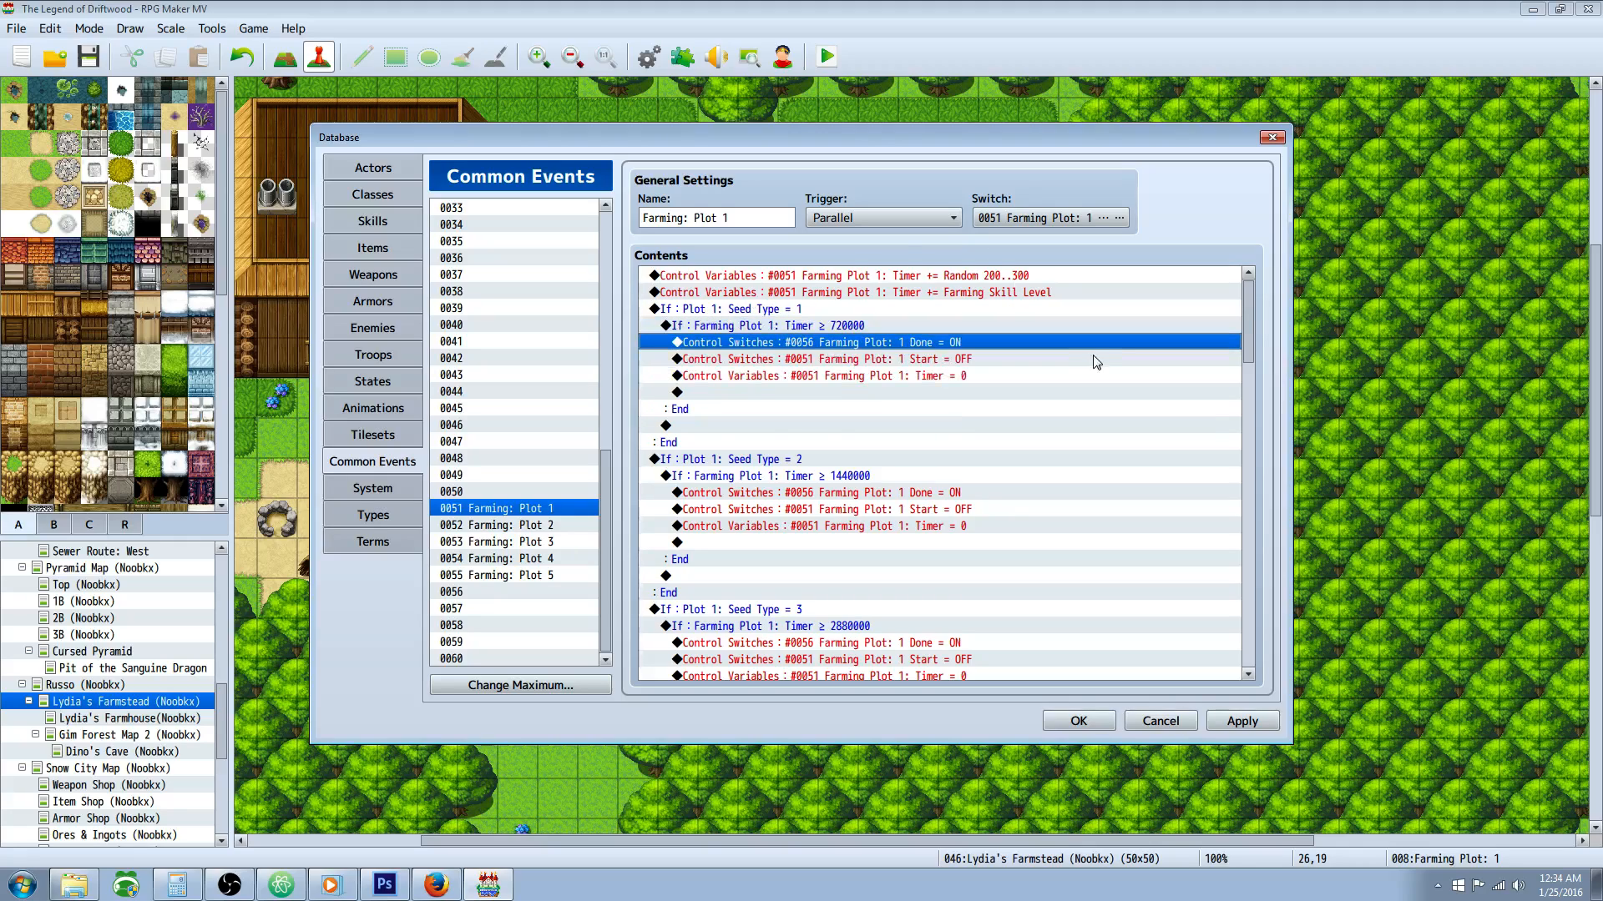
pyautogui.rightClick(813, 352)
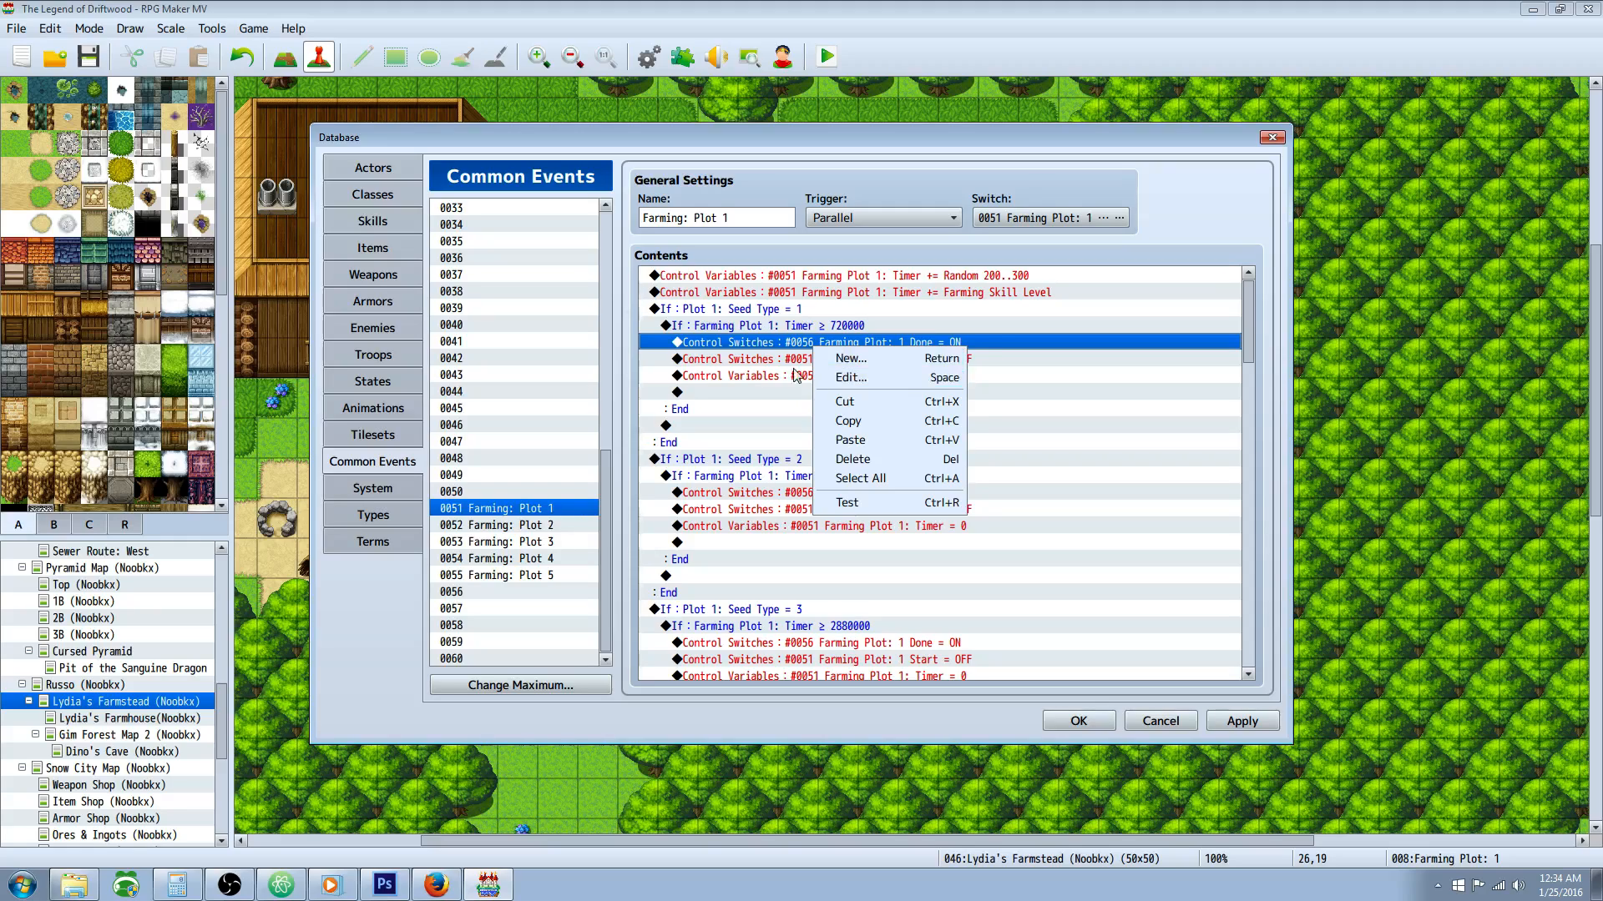
pyautogui.click(808, 373)
pyautogui.click(749, 374)
pyautogui.click(862, 346)
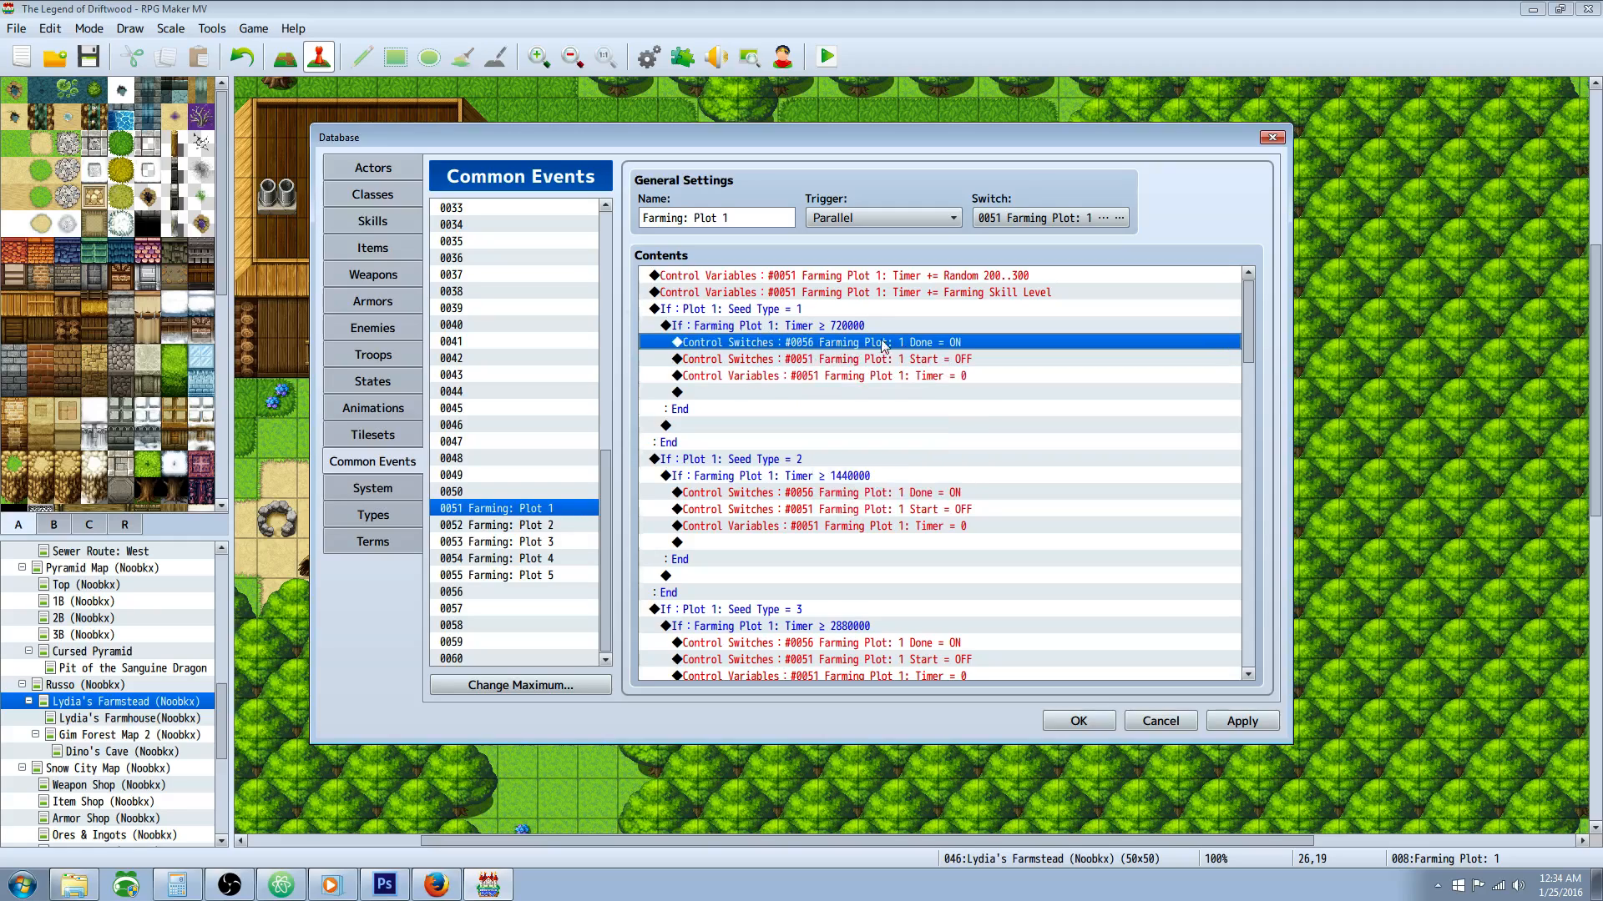
pyautogui.rightClick(909, 343)
pyautogui.click(938, 371)
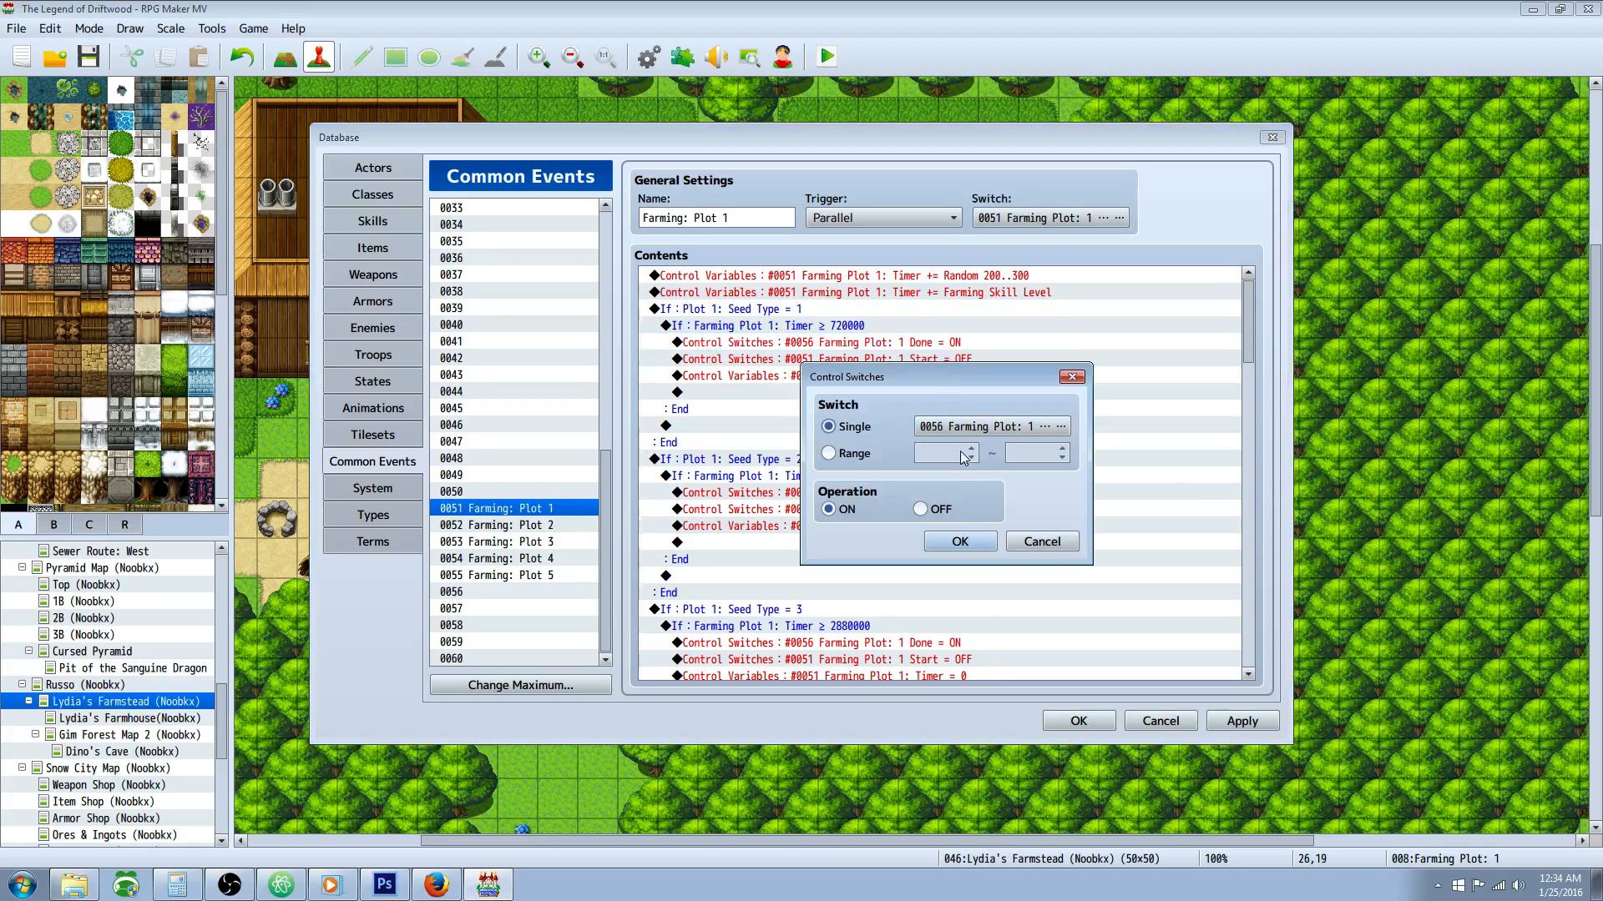
pyautogui.click(1056, 434)
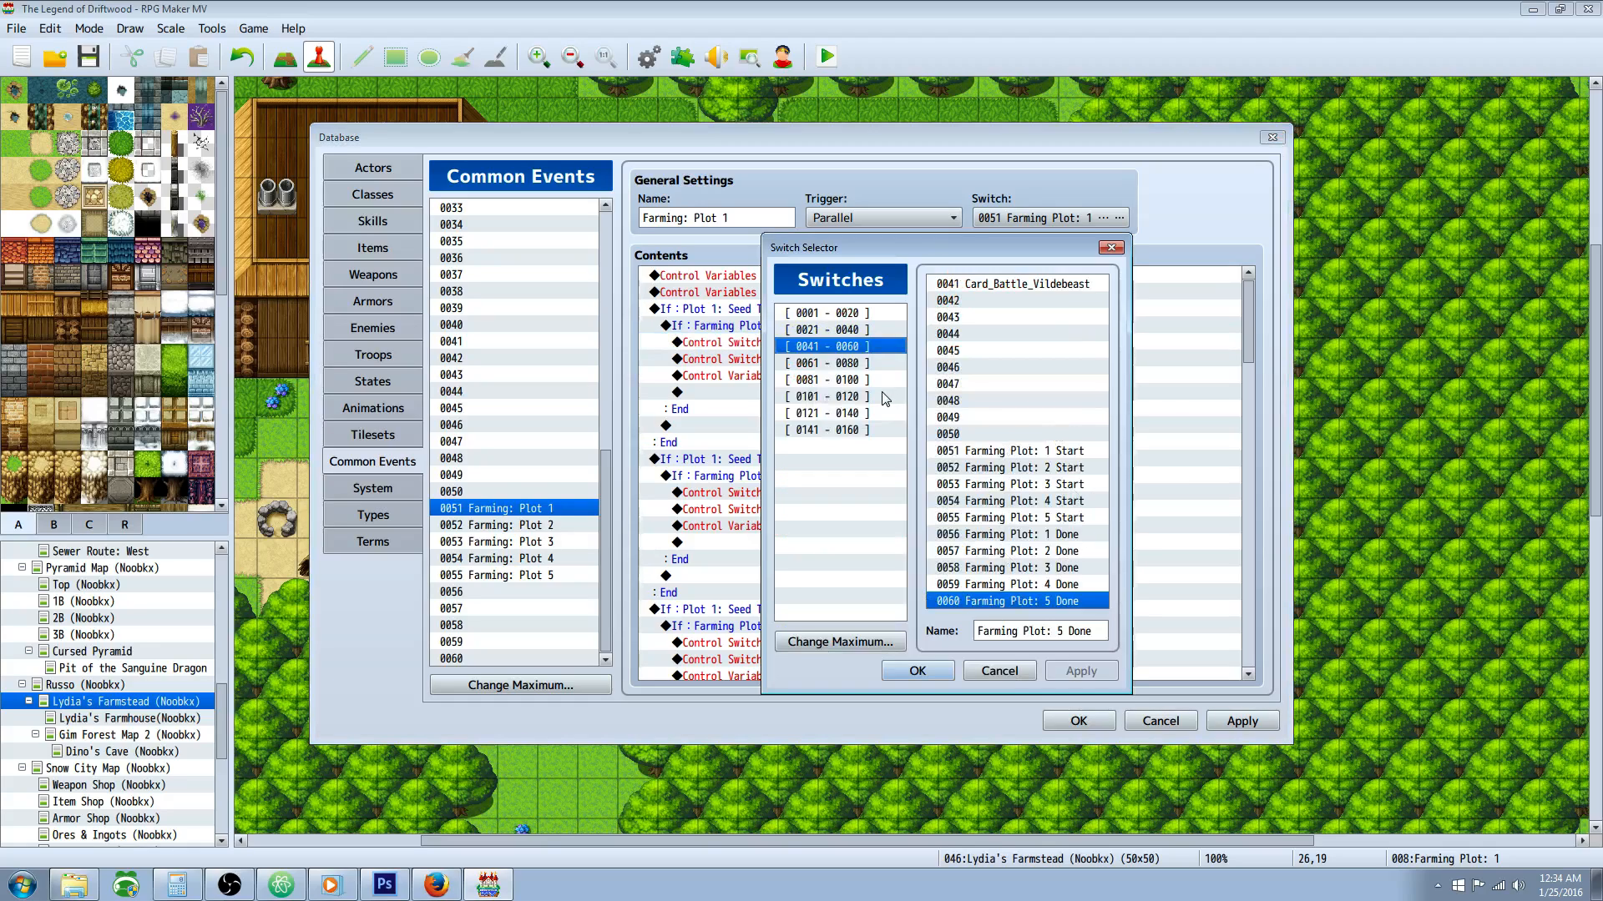
# Step: Go through the Start and Done switches for farming plots 1 to 5, then cancel the switch selection and the command
pyautogui.click(1045, 468)
pyautogui.click(1046, 518)
pyautogui.click(1043, 534)
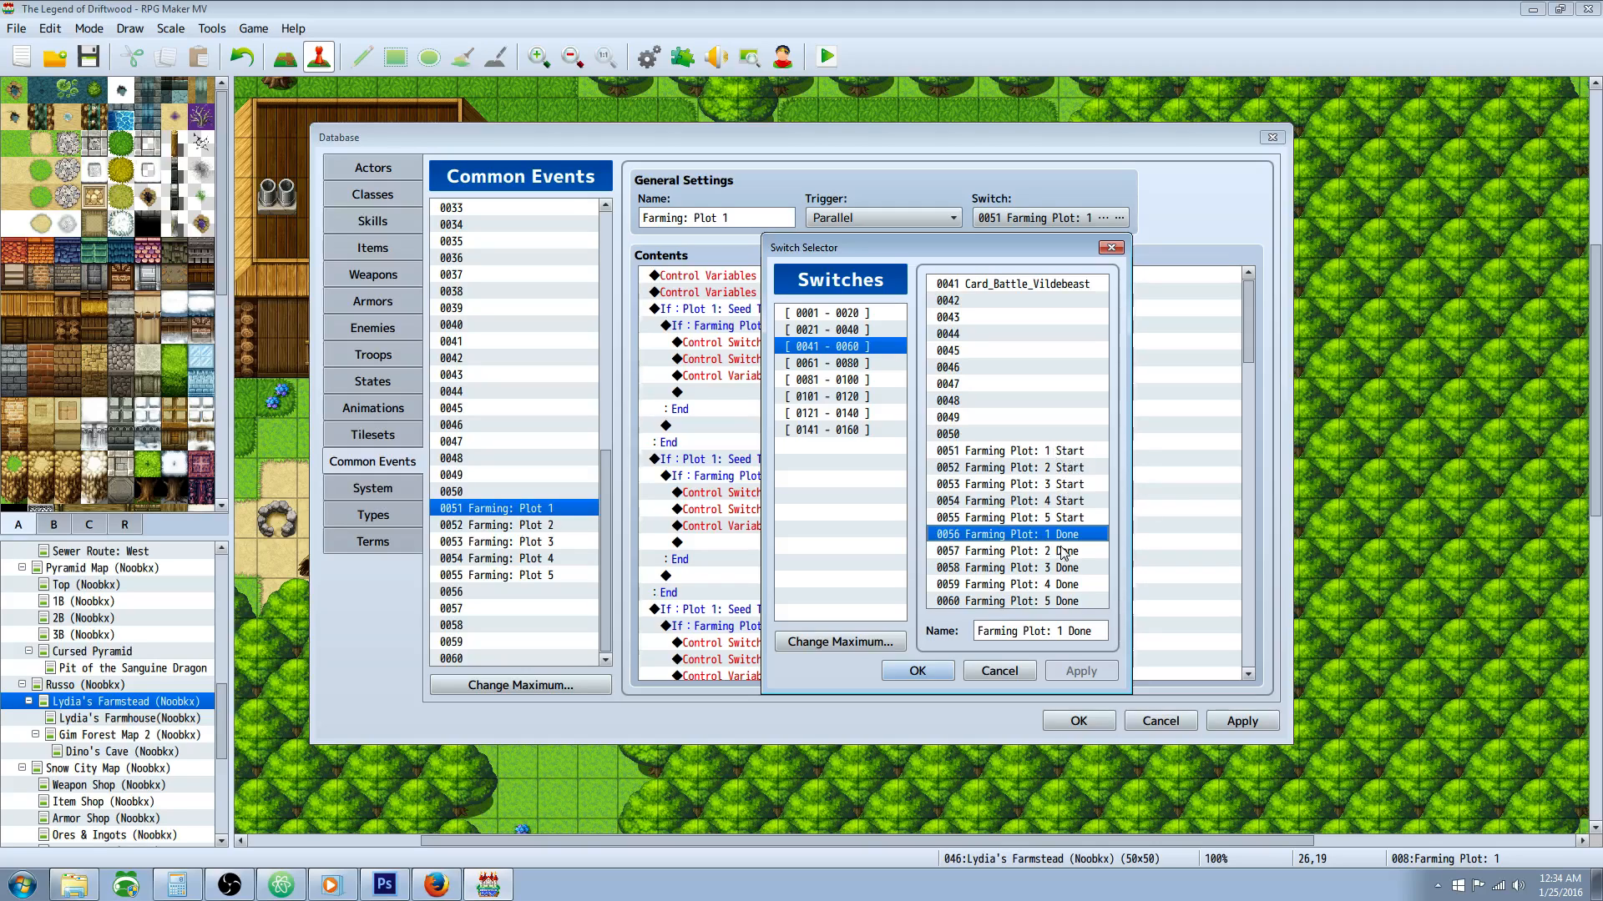
pyautogui.click(979, 454)
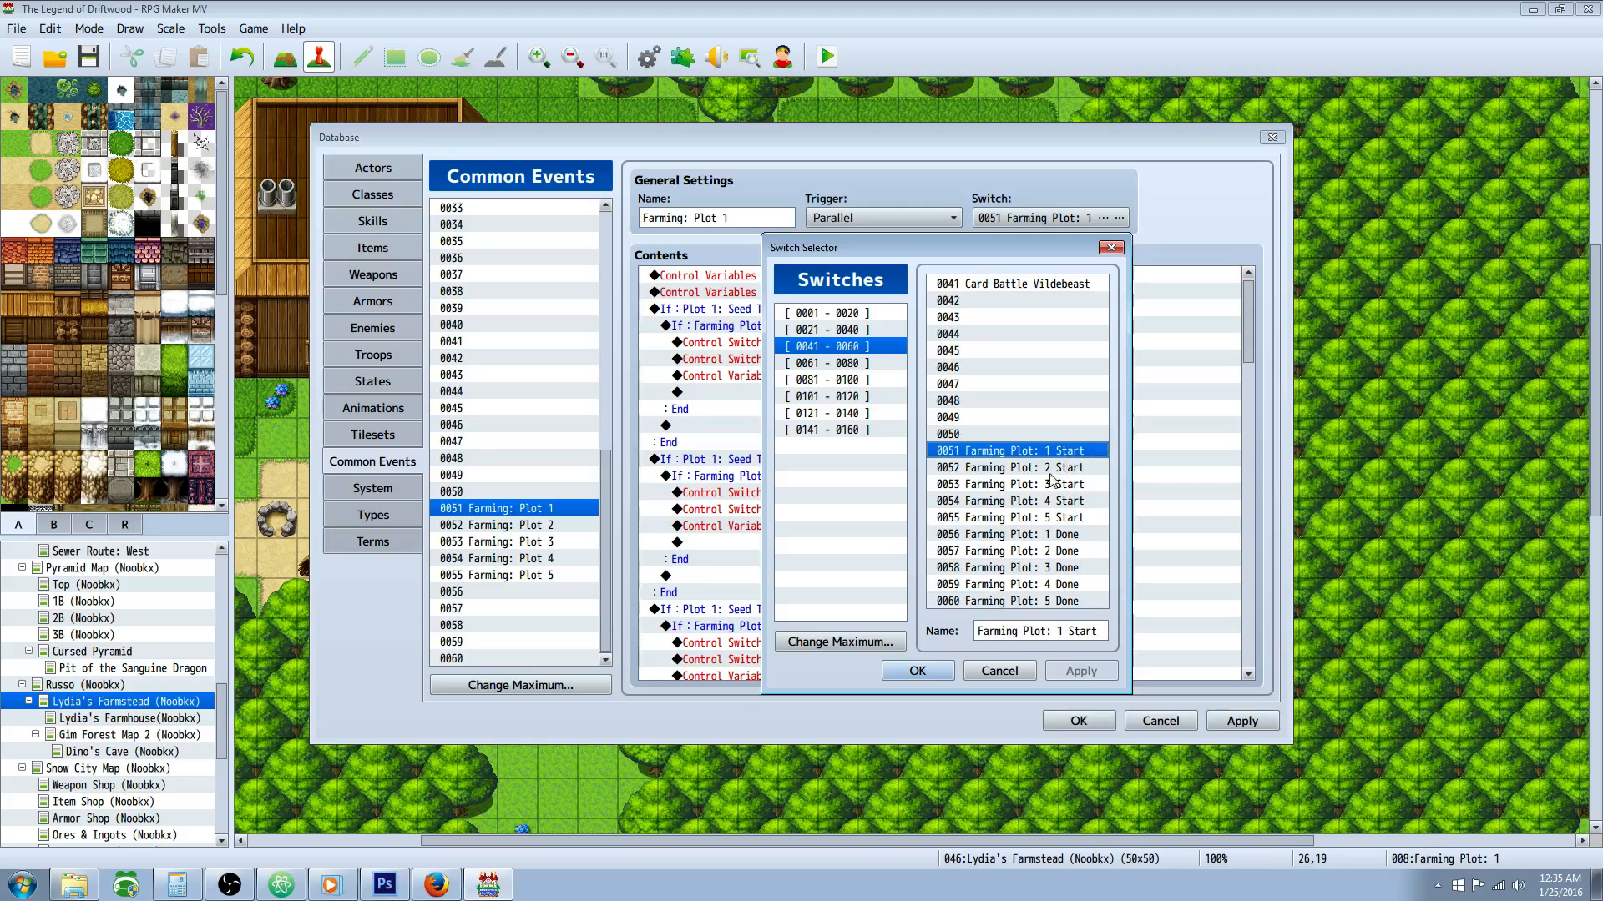
pyautogui.click(1034, 470)
pyautogui.moveTo(1051, 491); pyautogui.dragTo(1063, 519)
pyautogui.click(1029, 542)
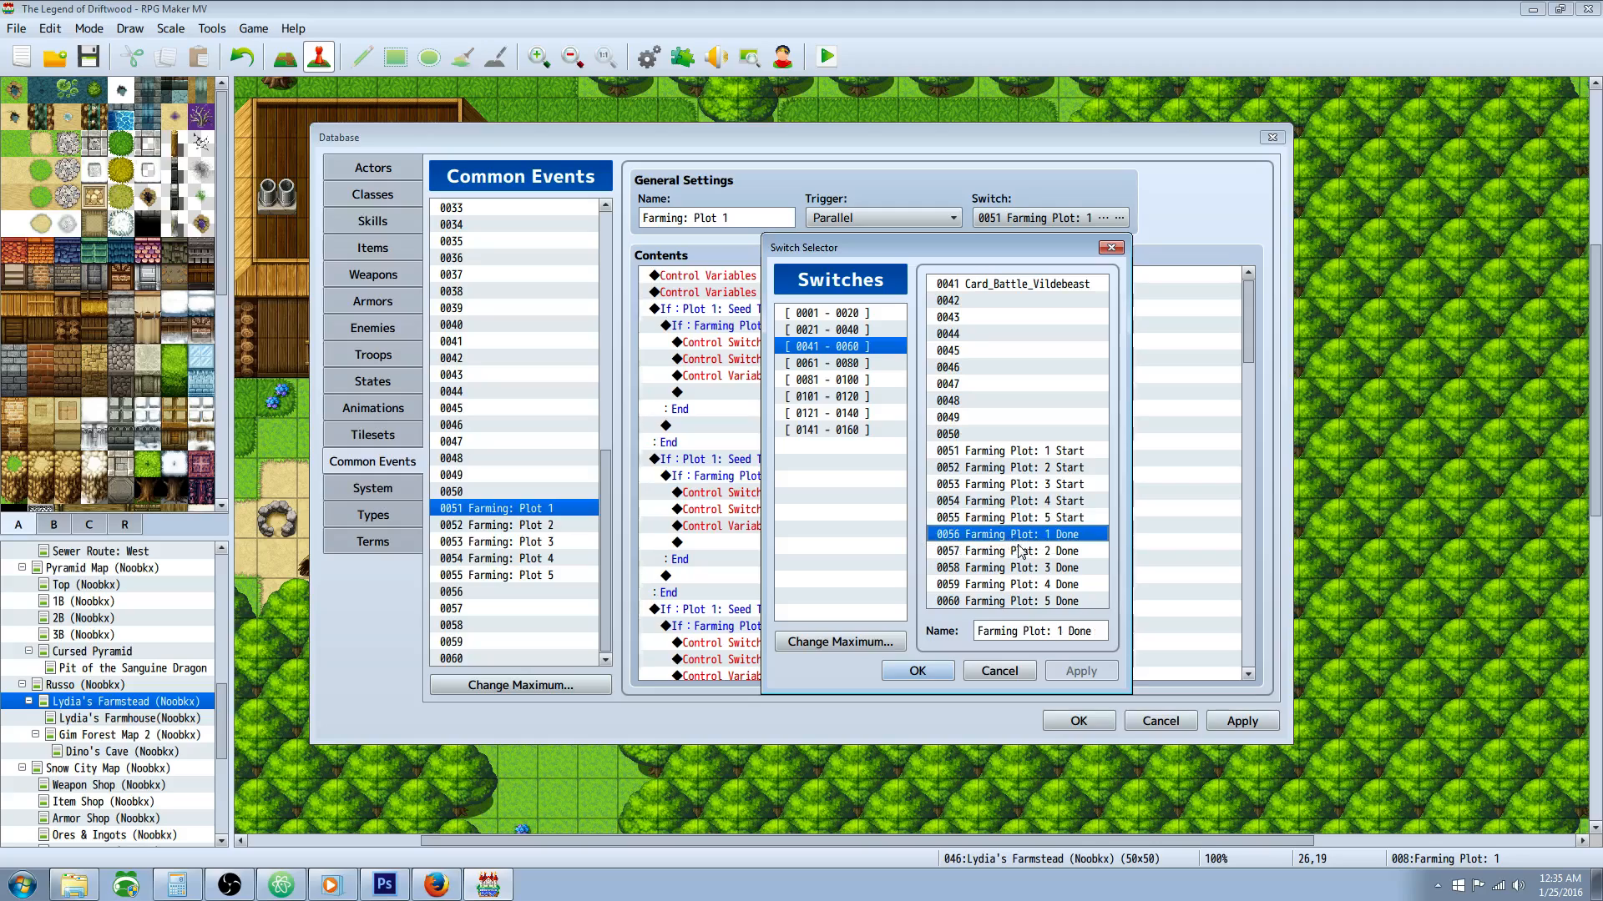
pyautogui.click(1037, 556)
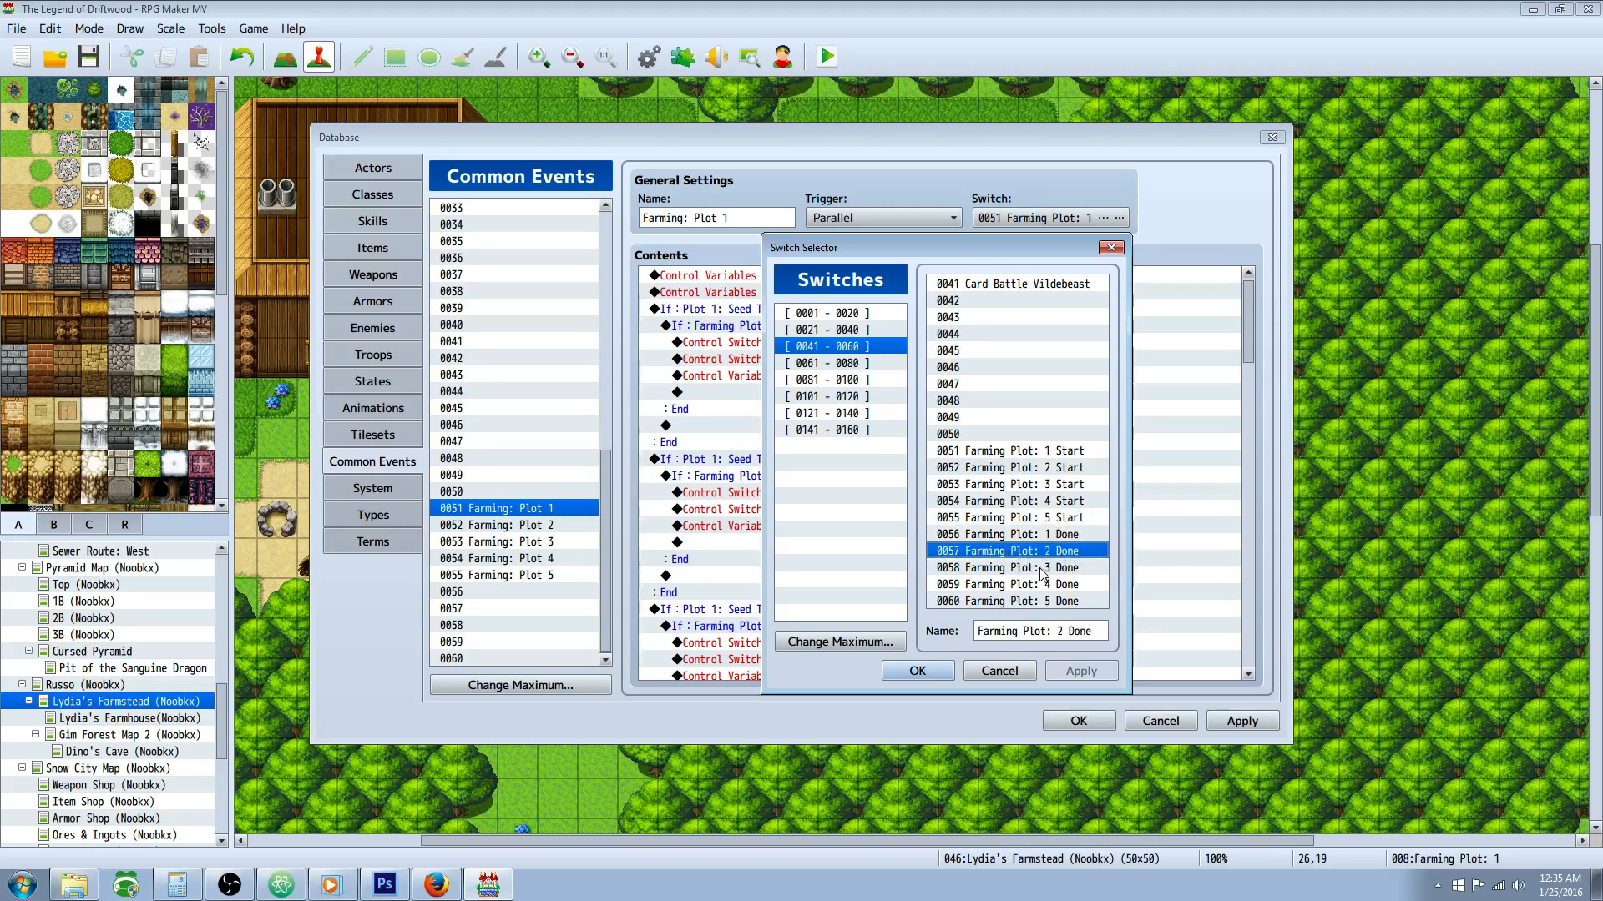
pyautogui.click(1062, 603)
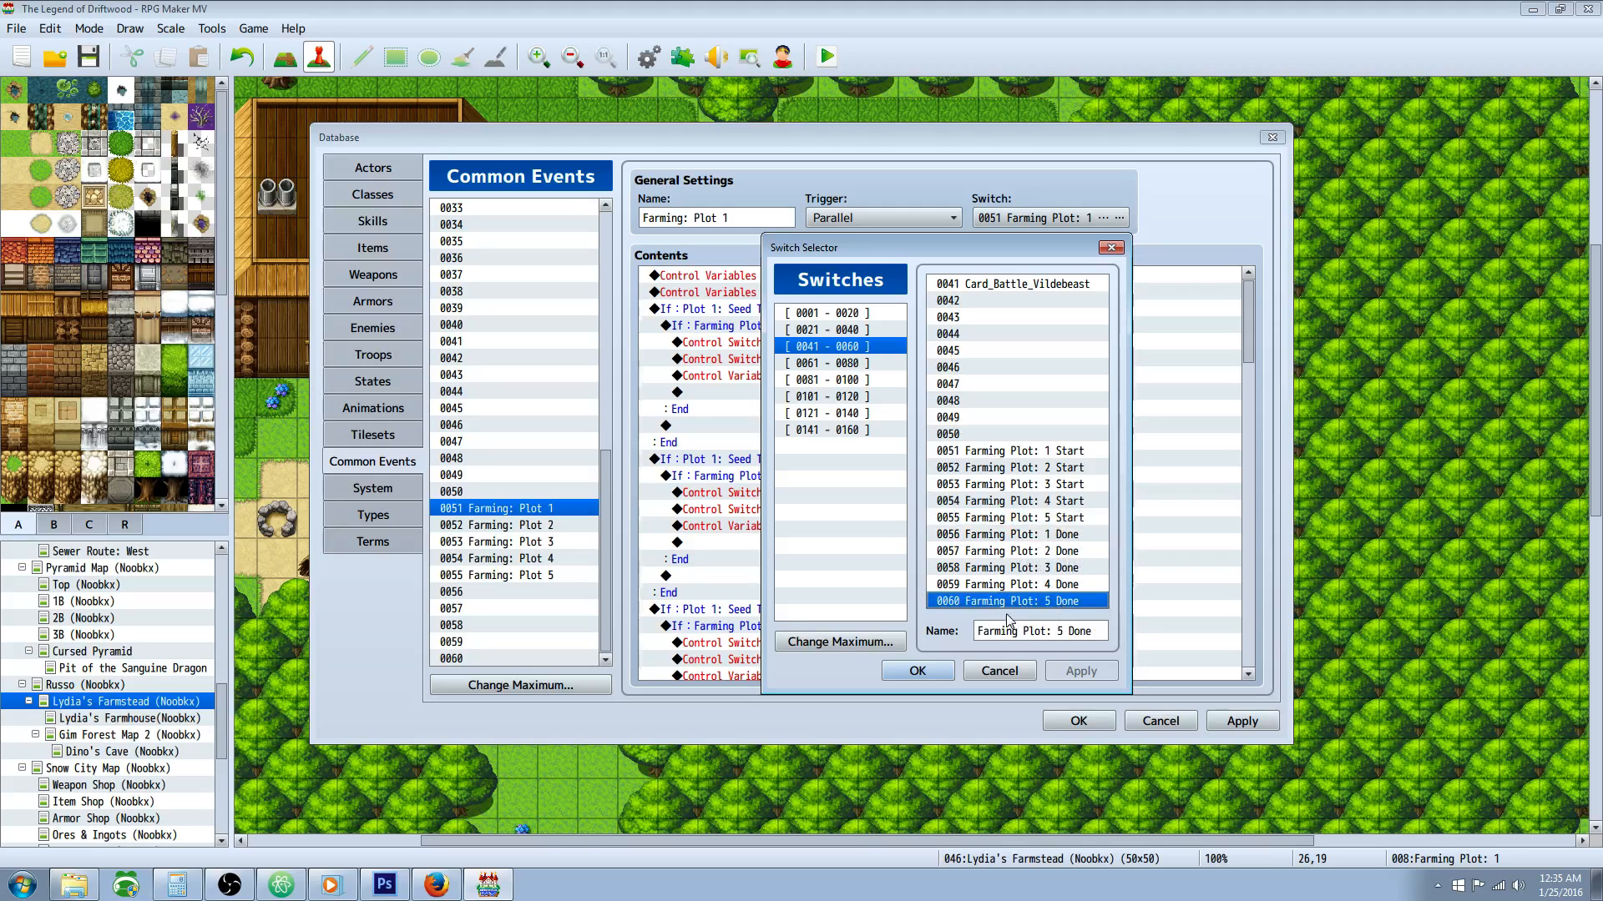
pyautogui.click(1015, 671)
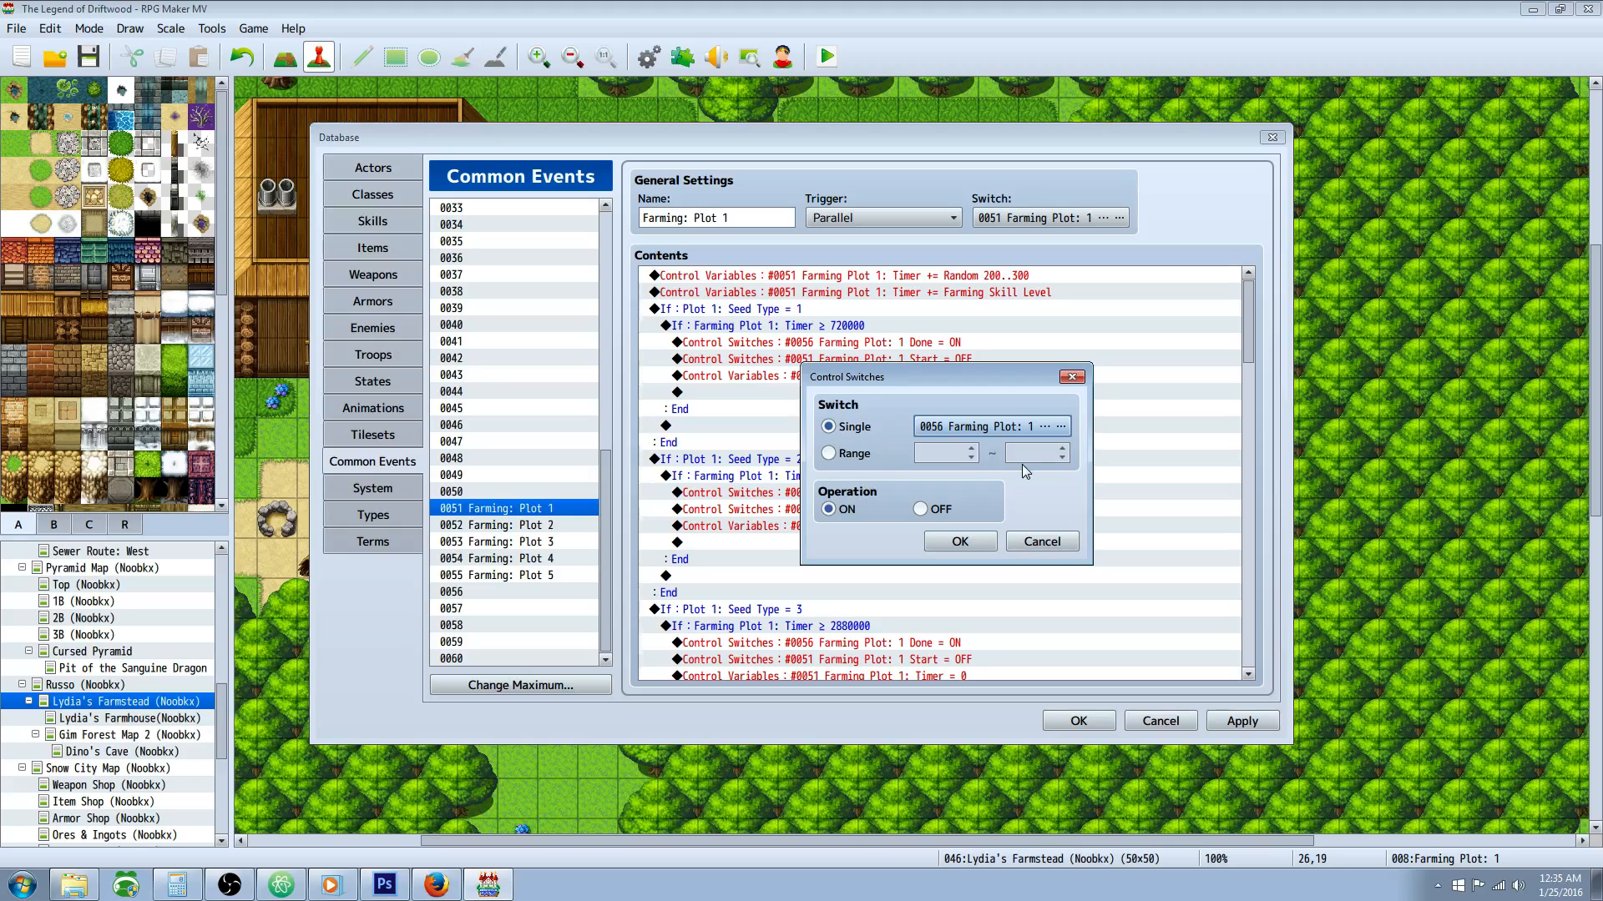
pyautogui.click(1042, 541)
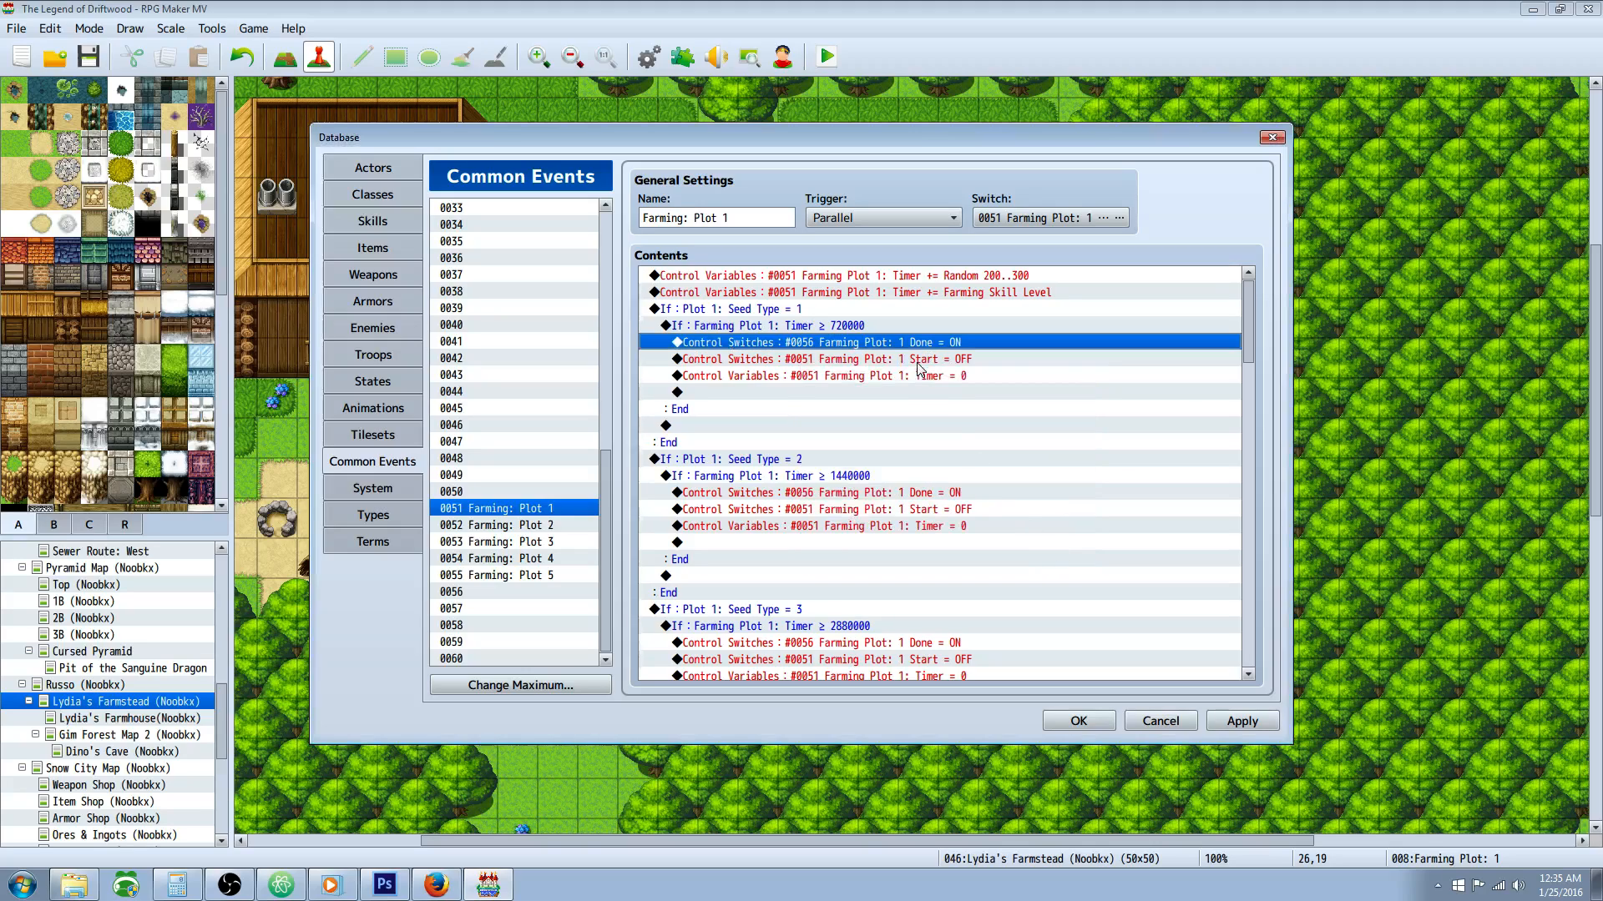
# Step: Compare the command turning Farming Plot: 1 Done ON with the one turning Farming Plot: 1 Start OFF, closing both
pyautogui.rightClick(929, 342)
pyautogui.click(969, 381)
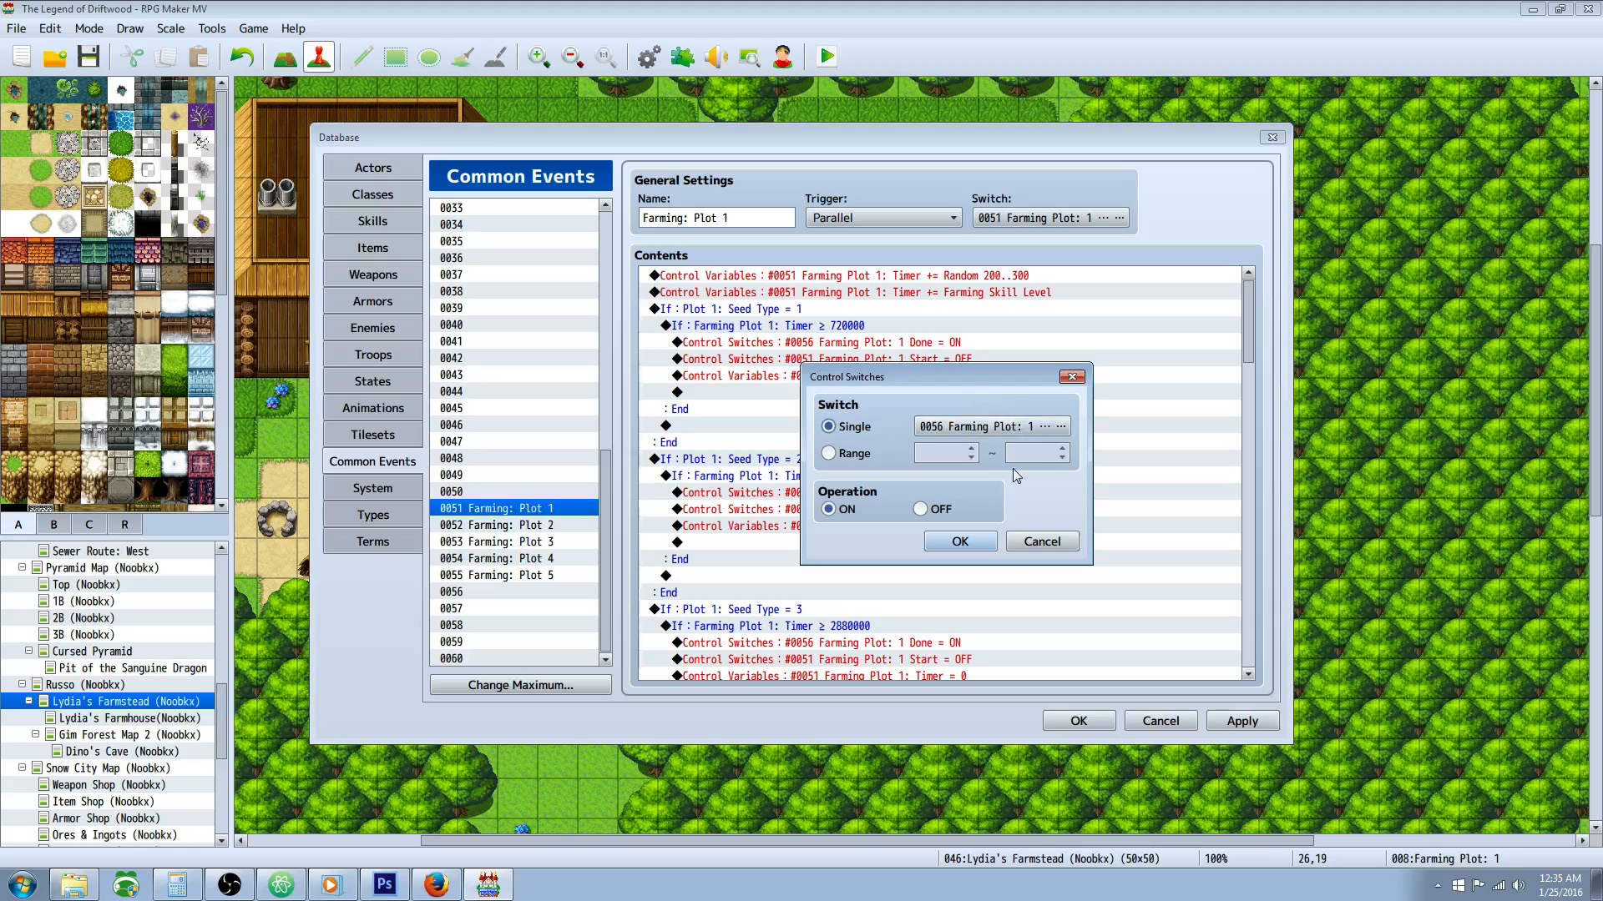
pyautogui.click(1029, 543)
pyautogui.click(679, 361)
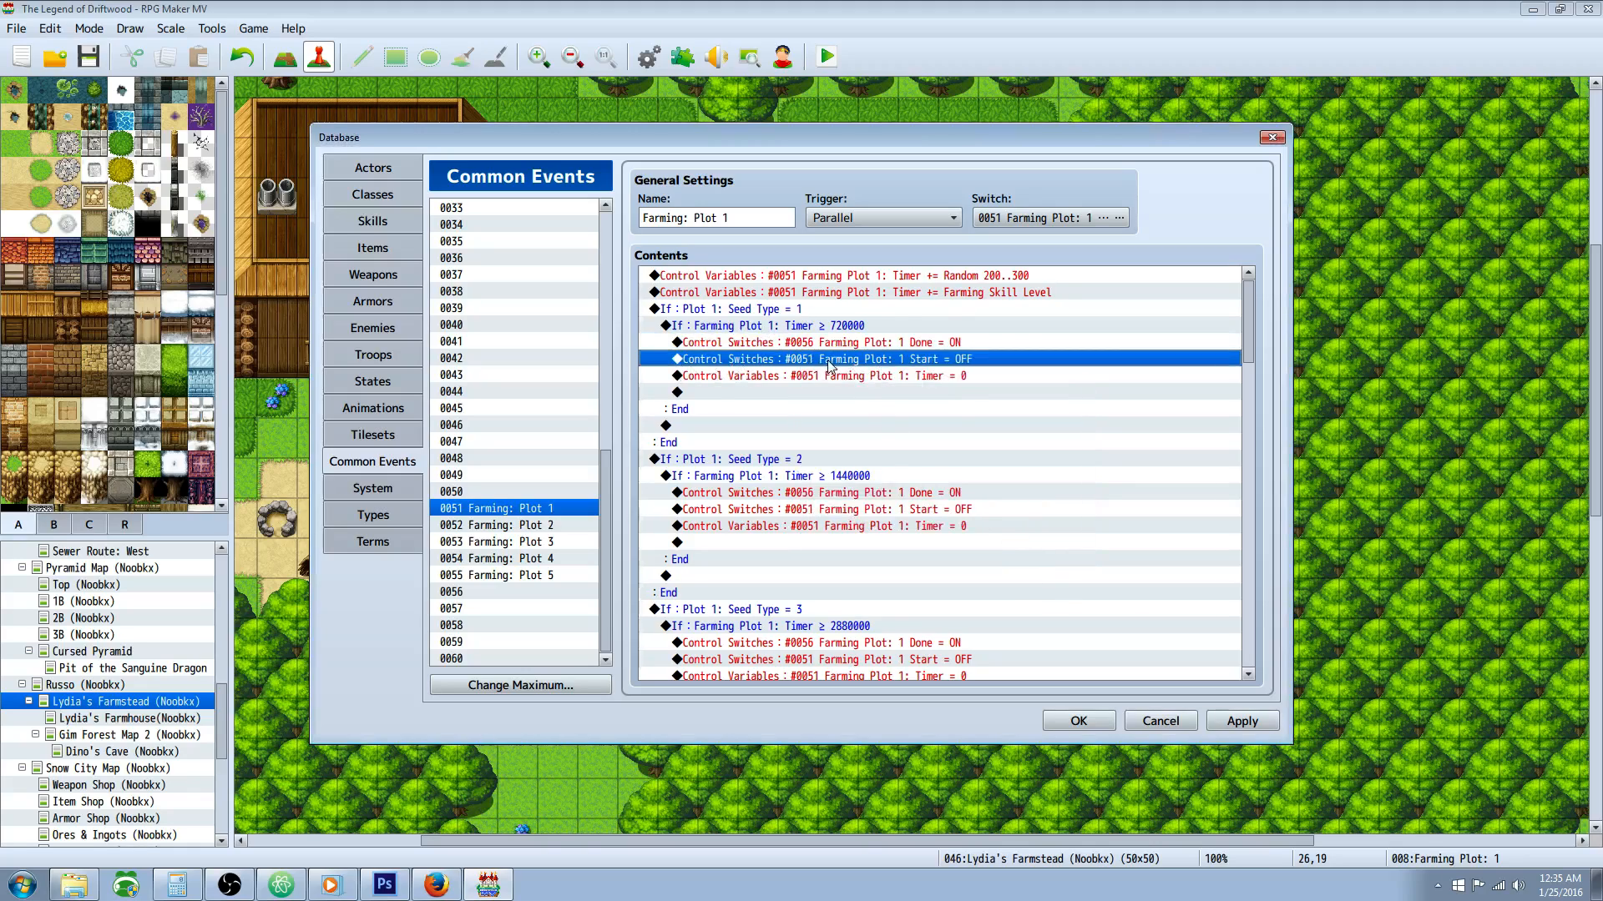
pyautogui.rightClick(772, 368)
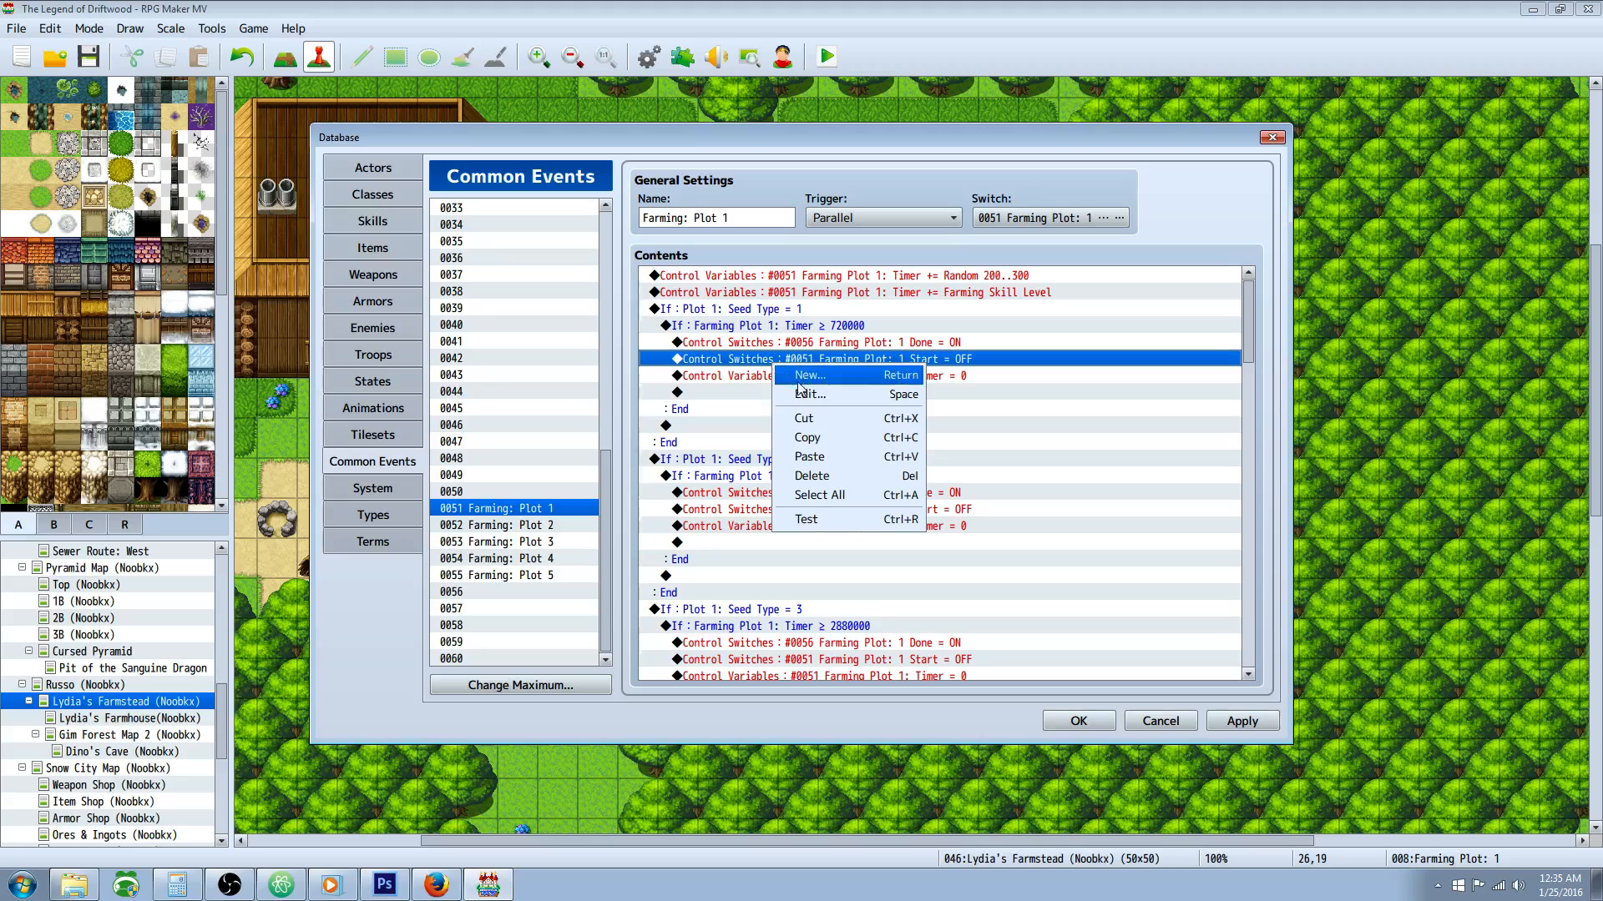
pyautogui.click(806, 394)
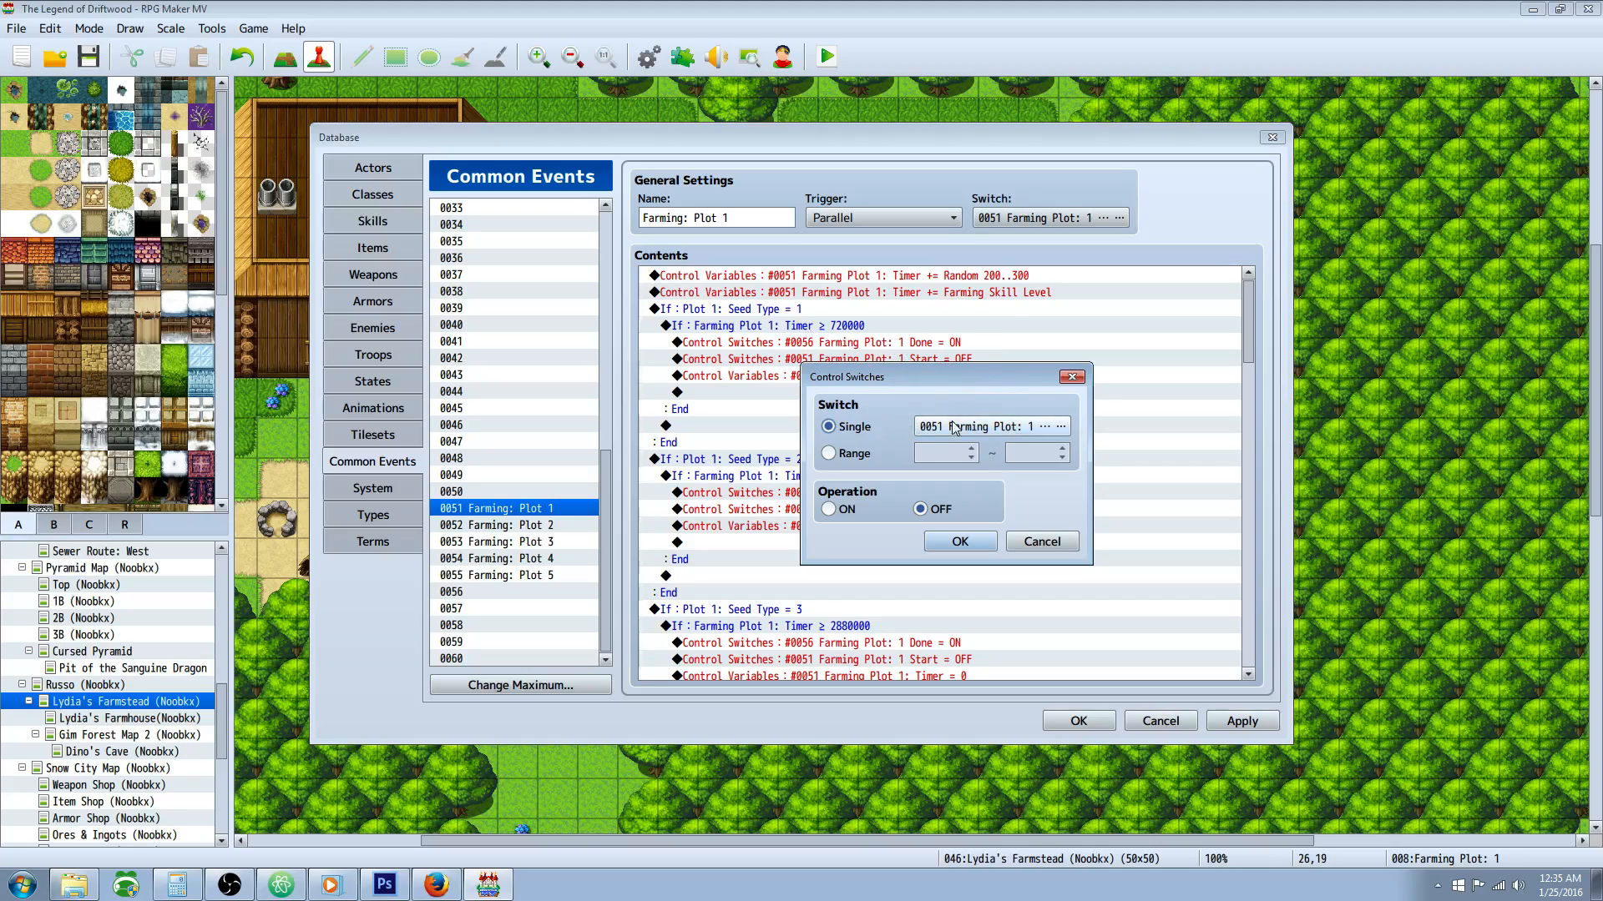
pyautogui.click(1025, 546)
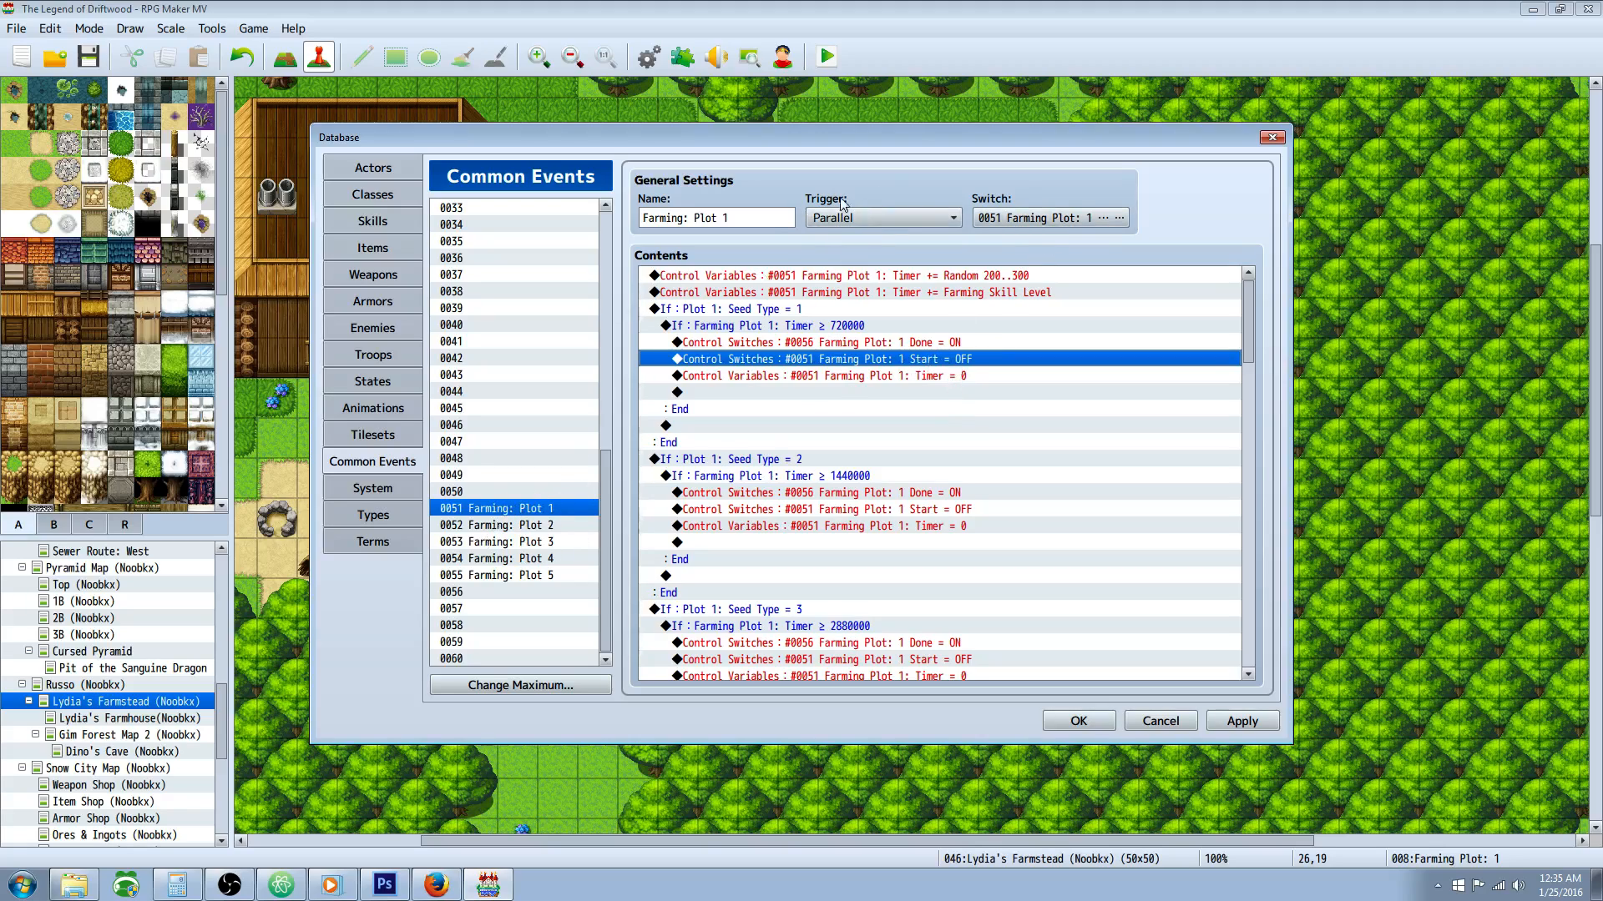
# Step: Look up the switch that activates the Farming: Plot 1 common event and keep 0051 Farming Plot: 1 Start selected
pyautogui.click(1120, 218)
pyautogui.press('Escape')
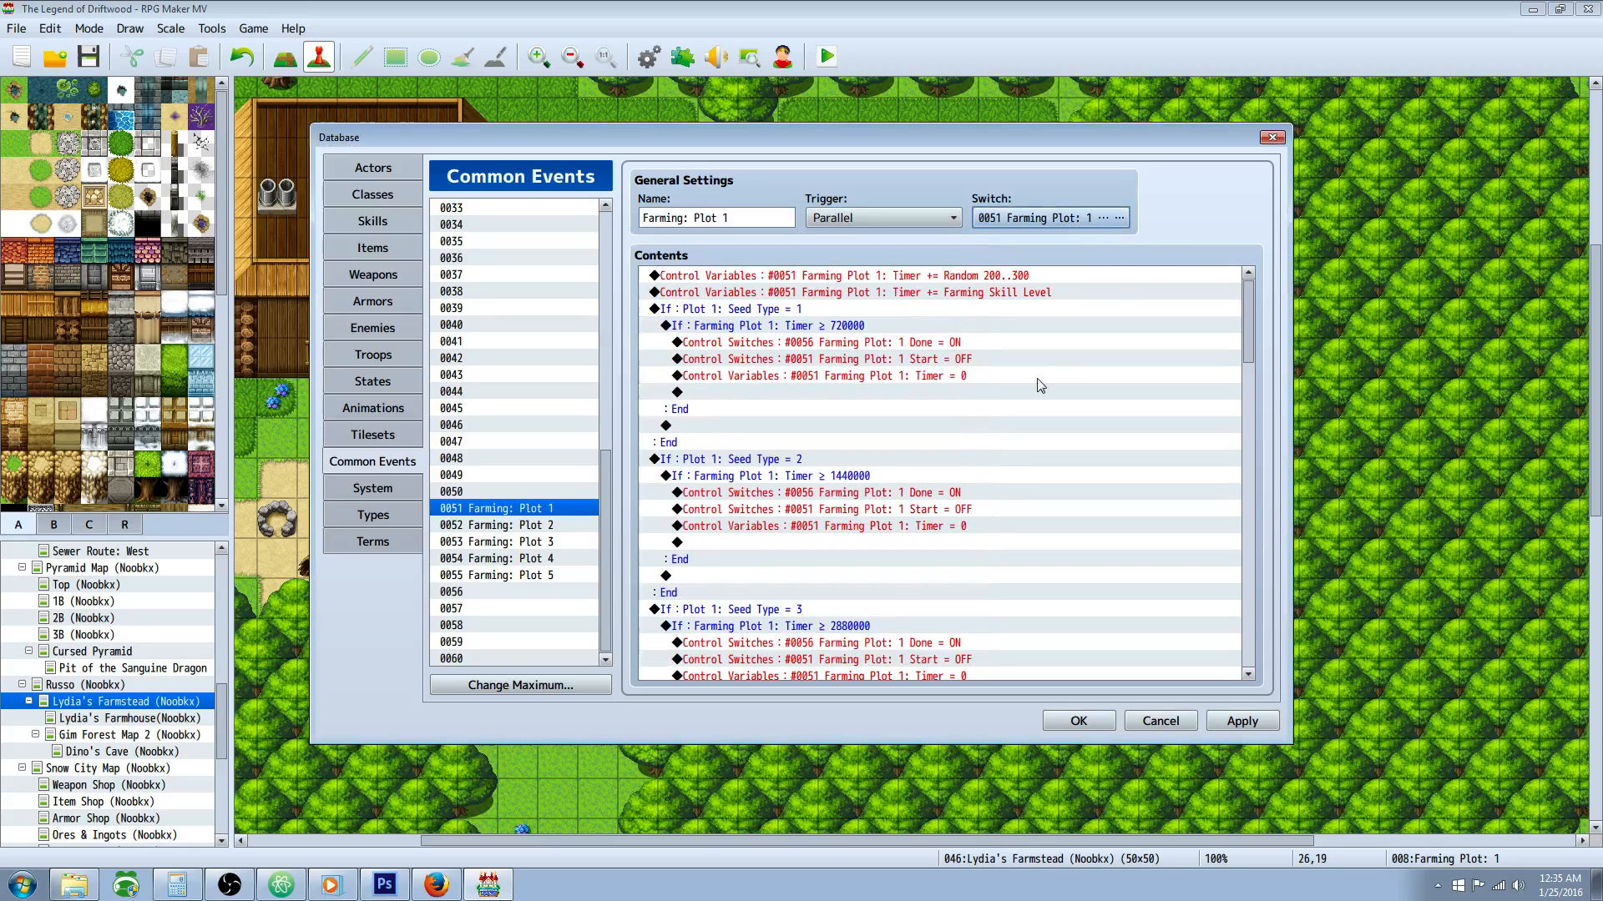
pyautogui.click(1119, 219)
pyautogui.click(928, 423)
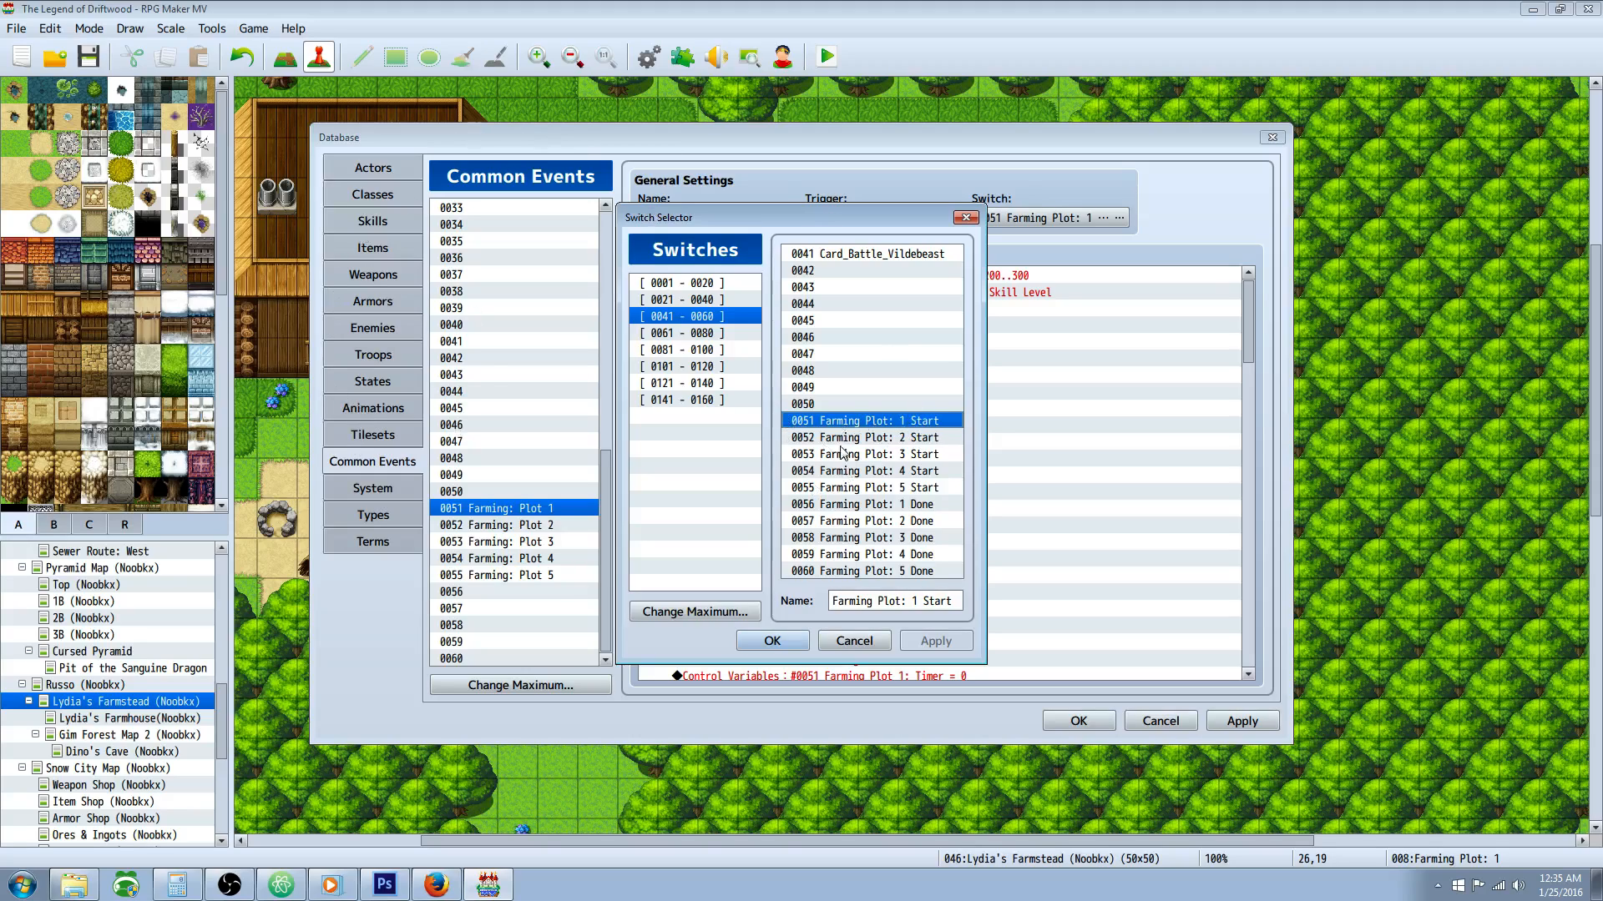
pyautogui.click(772, 643)
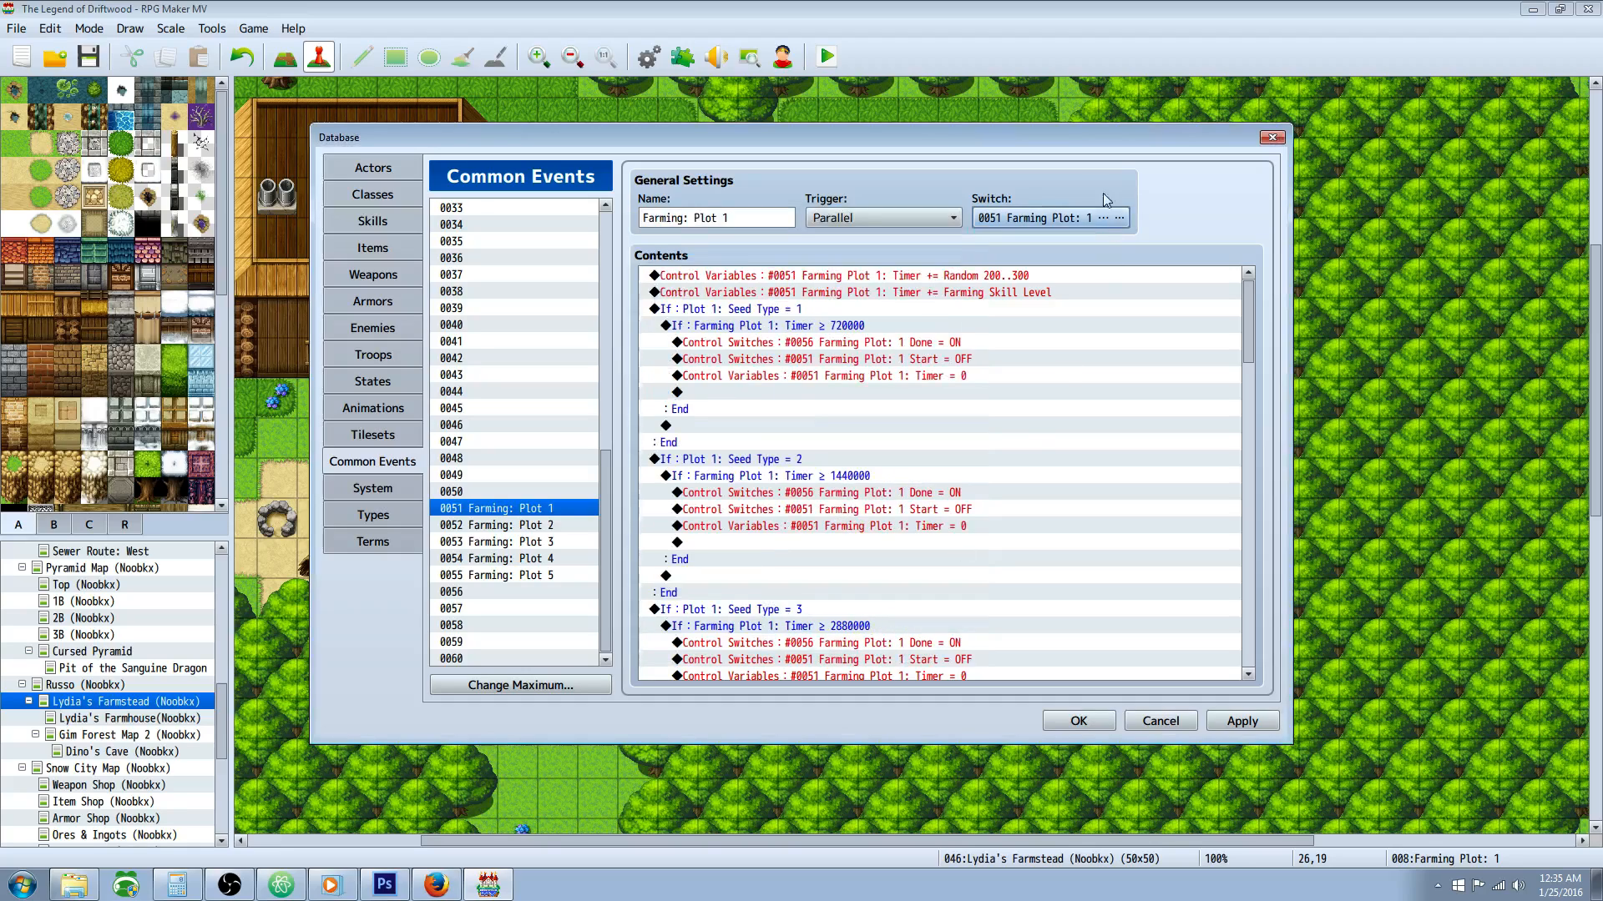
# Step: Recap the 720000 timer condition together with its Plot 1 Done ON and Start OFF switch commands
pyautogui.click(862, 331)
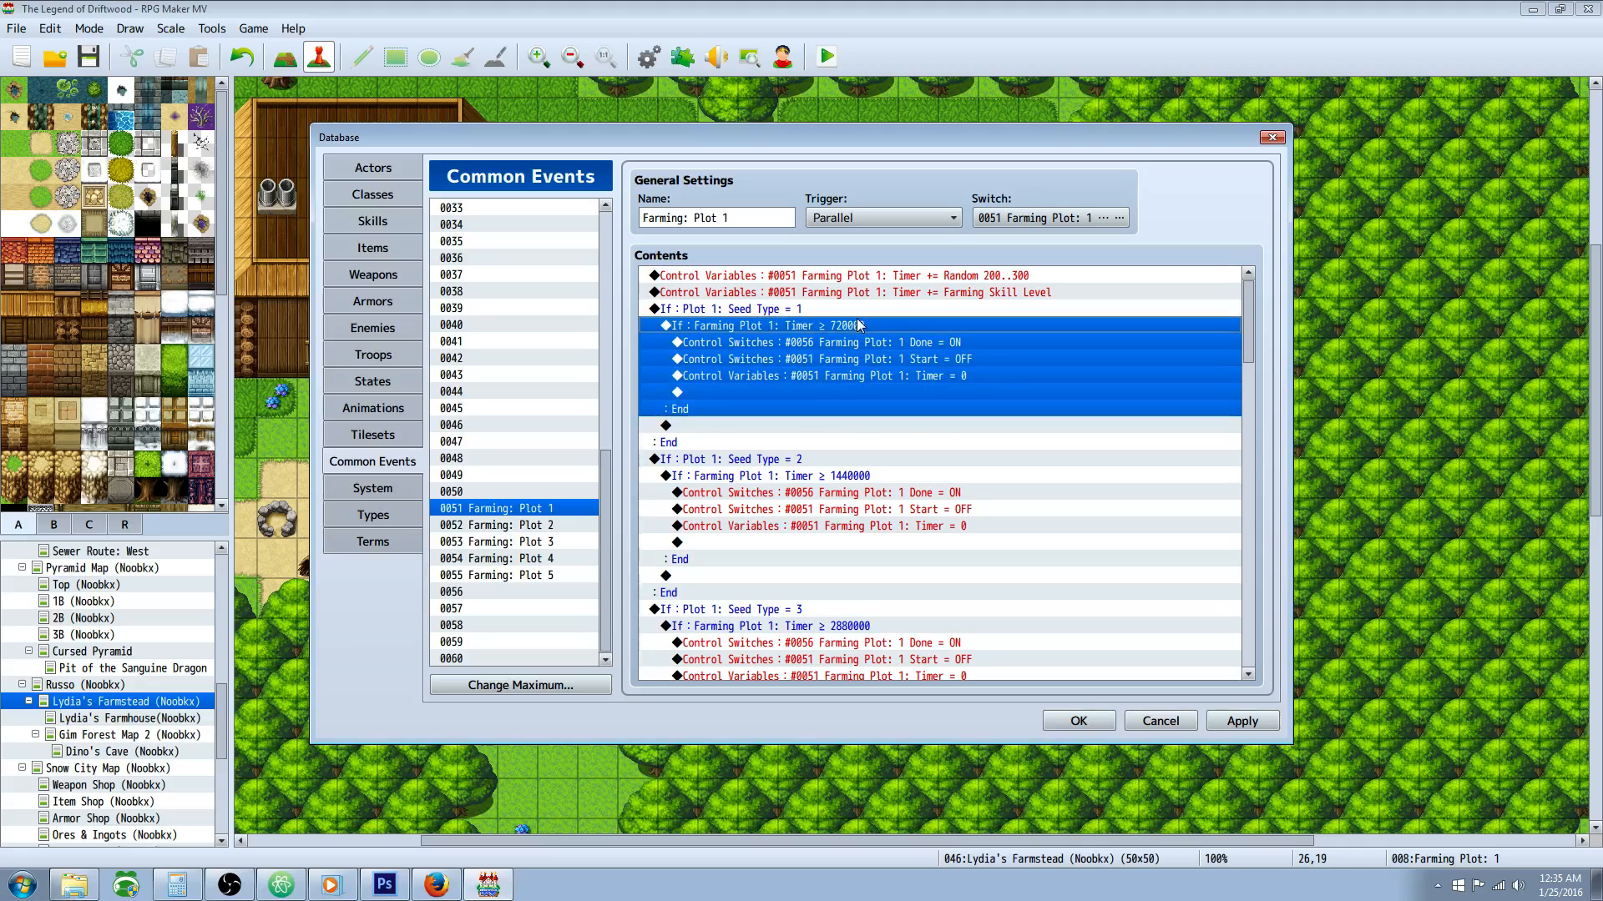
pyautogui.click(875, 345)
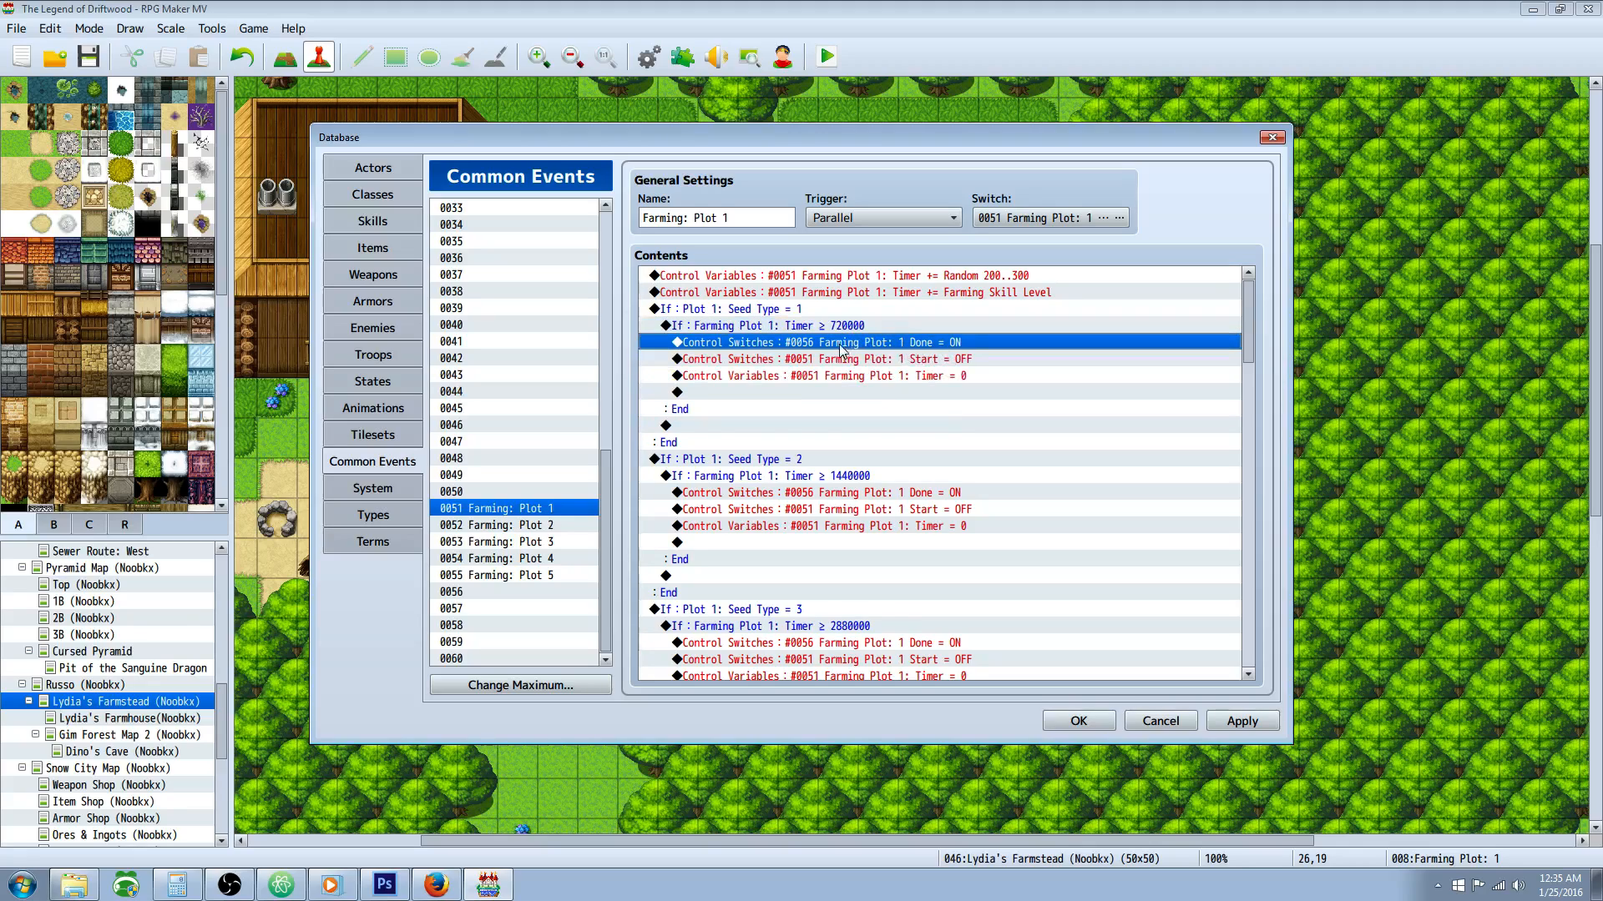
pyautogui.click(955, 361)
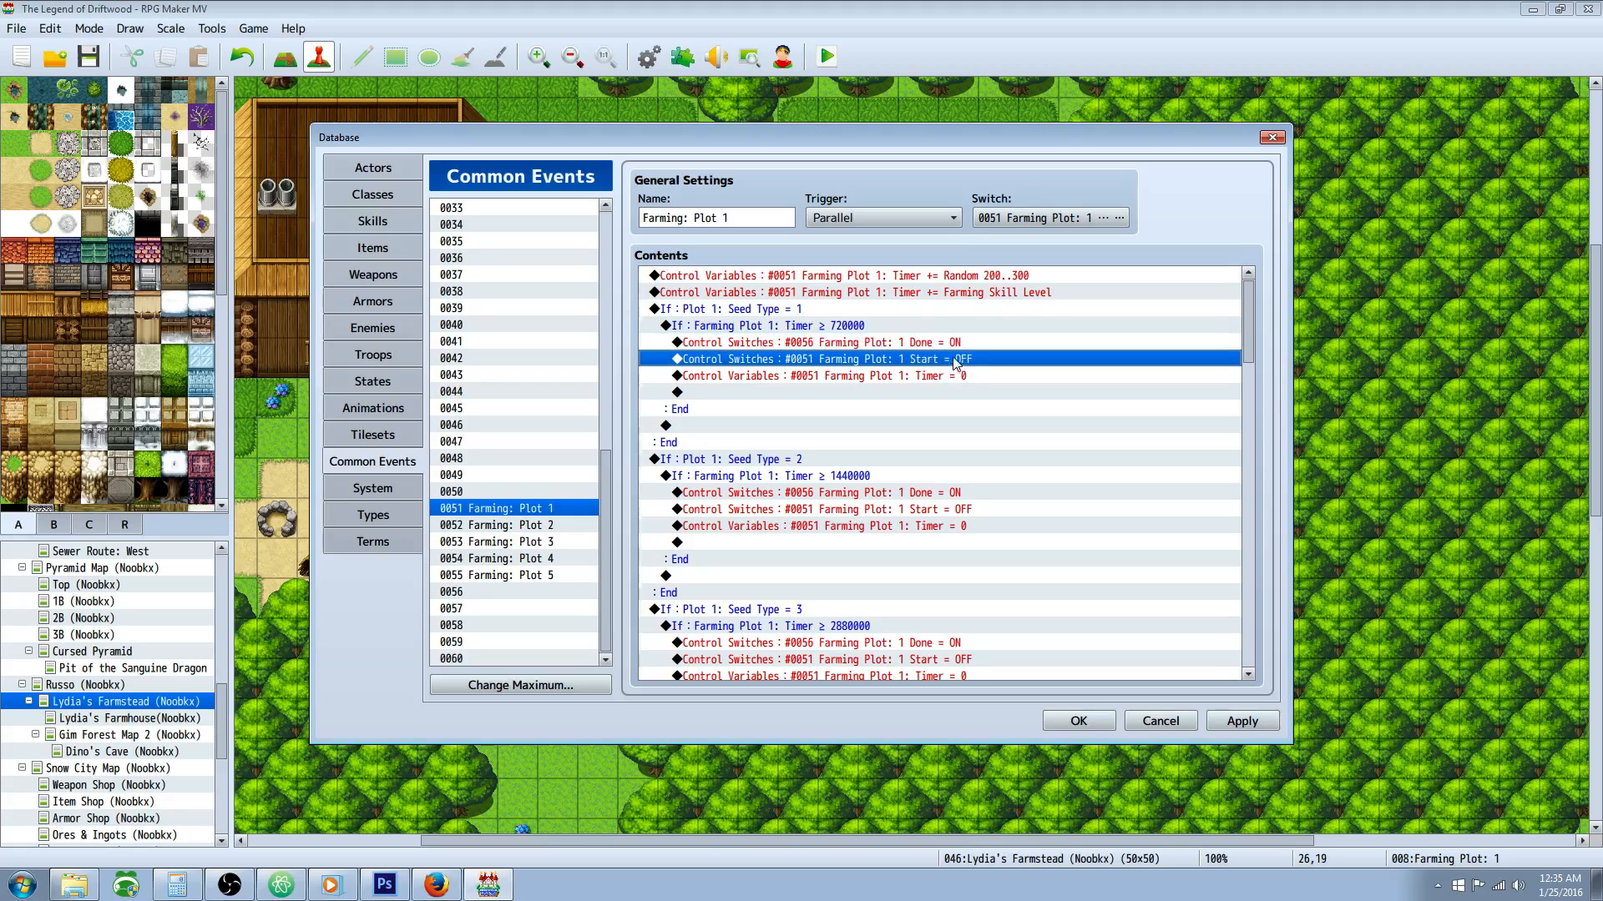
# Step: Inspect the command resetting the Farming Plot 1 timer to a constant 0 and confirm it
pyautogui.click(794, 379)
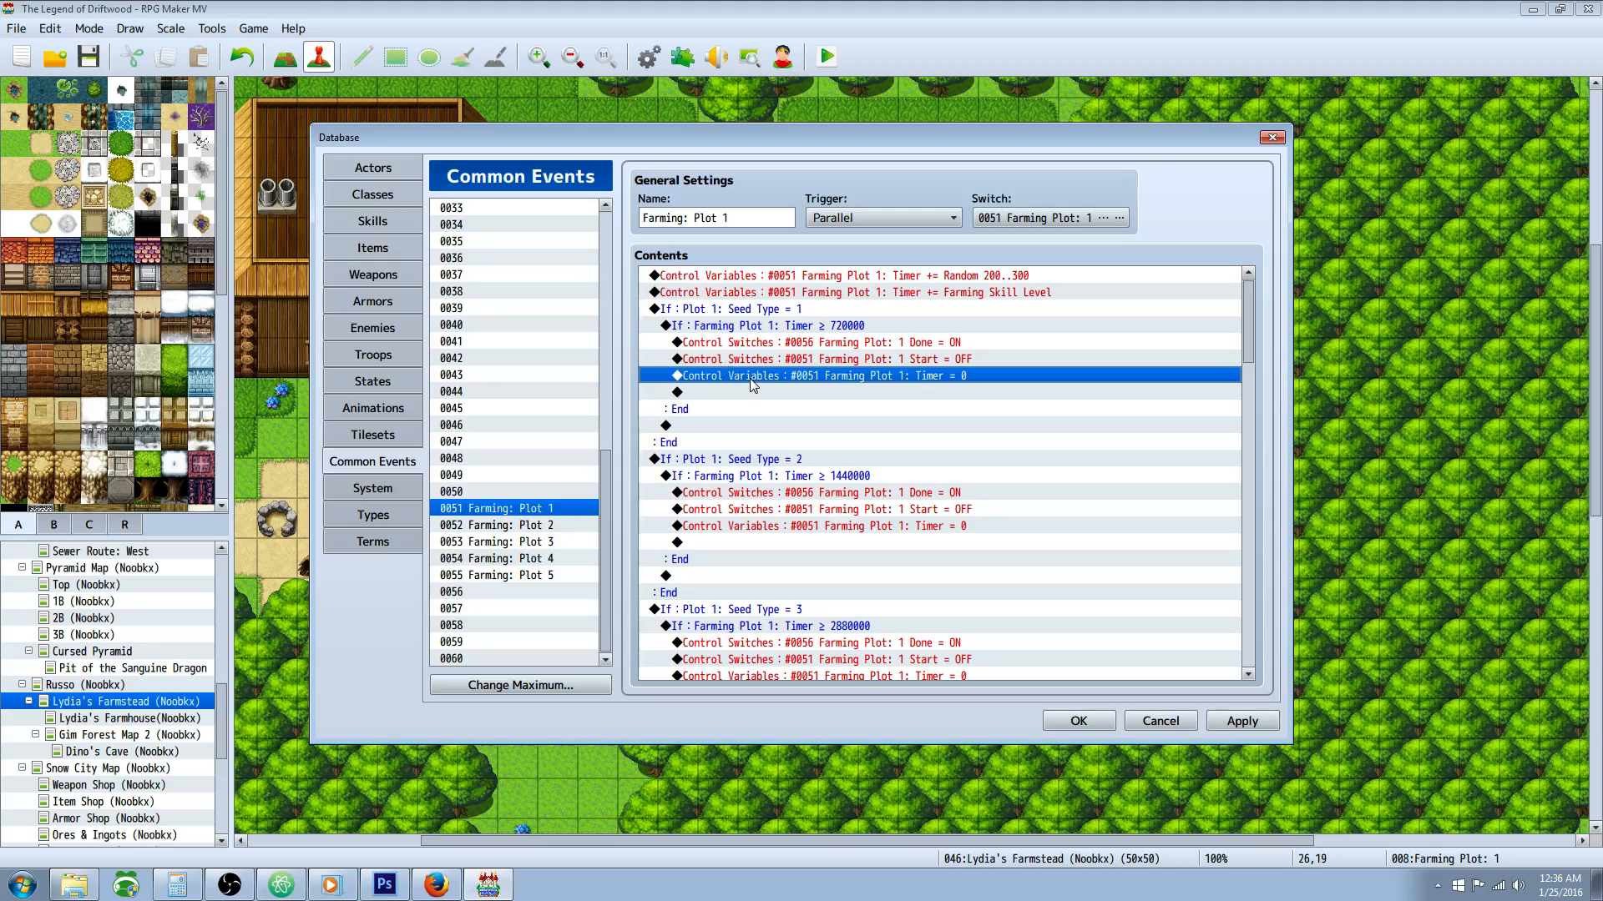
pyautogui.rightClick(800, 379)
pyautogui.click(743, 399)
pyautogui.rightClick(974, 377)
pyautogui.click(981, 413)
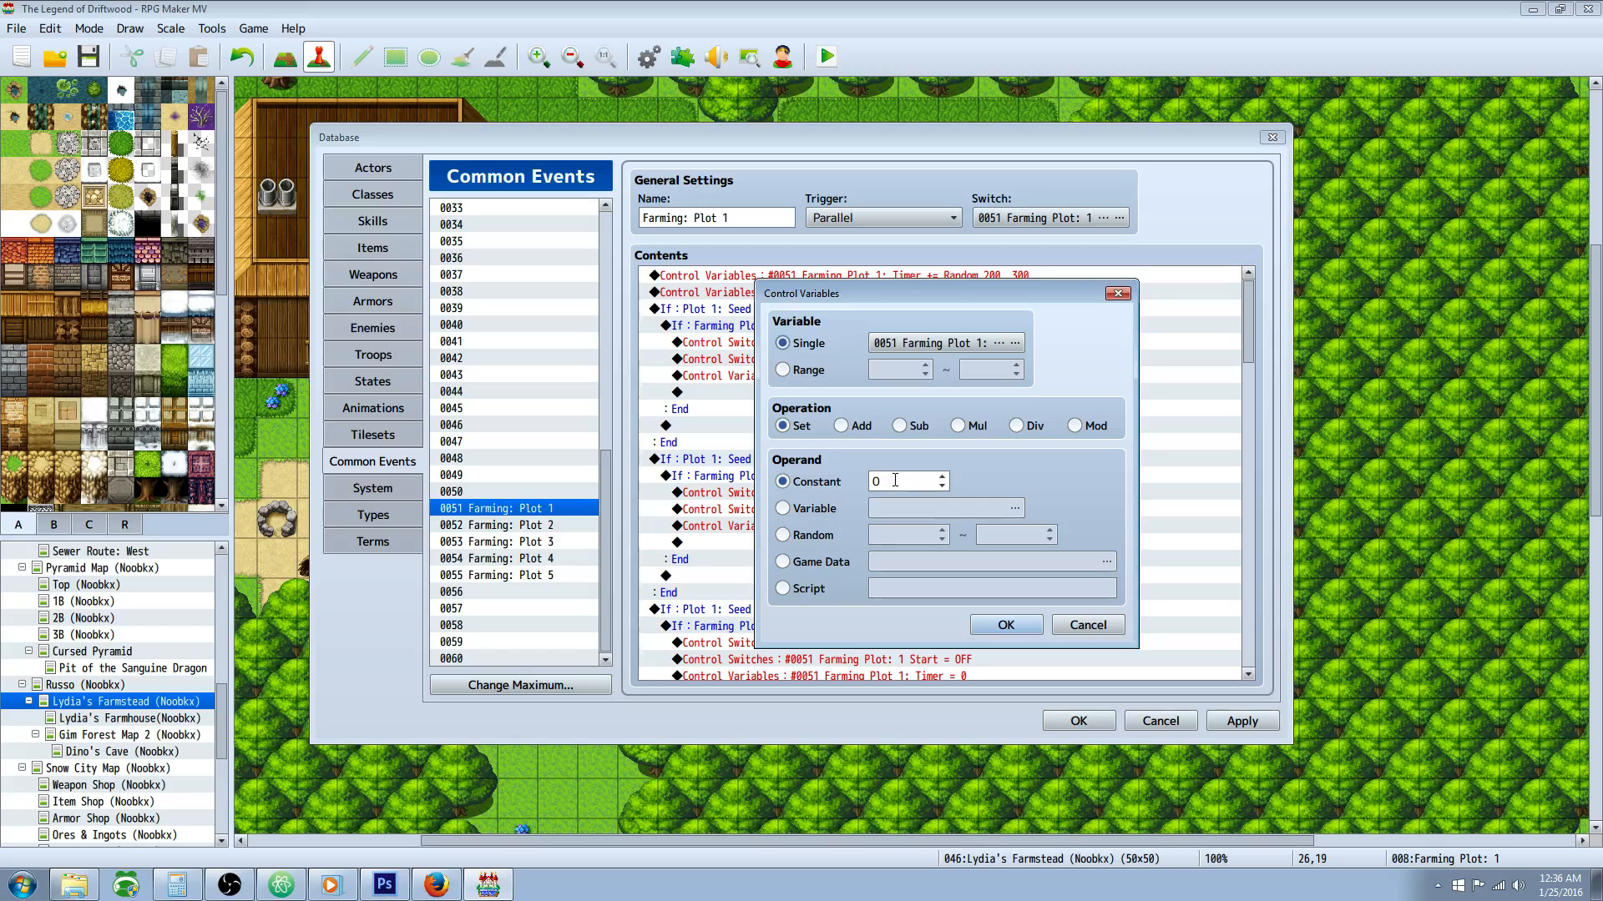
pyautogui.click(1006, 625)
# Step: Review the Seed Type = 1 branch of the Farming: Plot 1 common event as a whole
pyautogui.scroll(-1, 783, 359)
pyautogui.scroll(1, 783, 359)
pyautogui.click(762, 308)
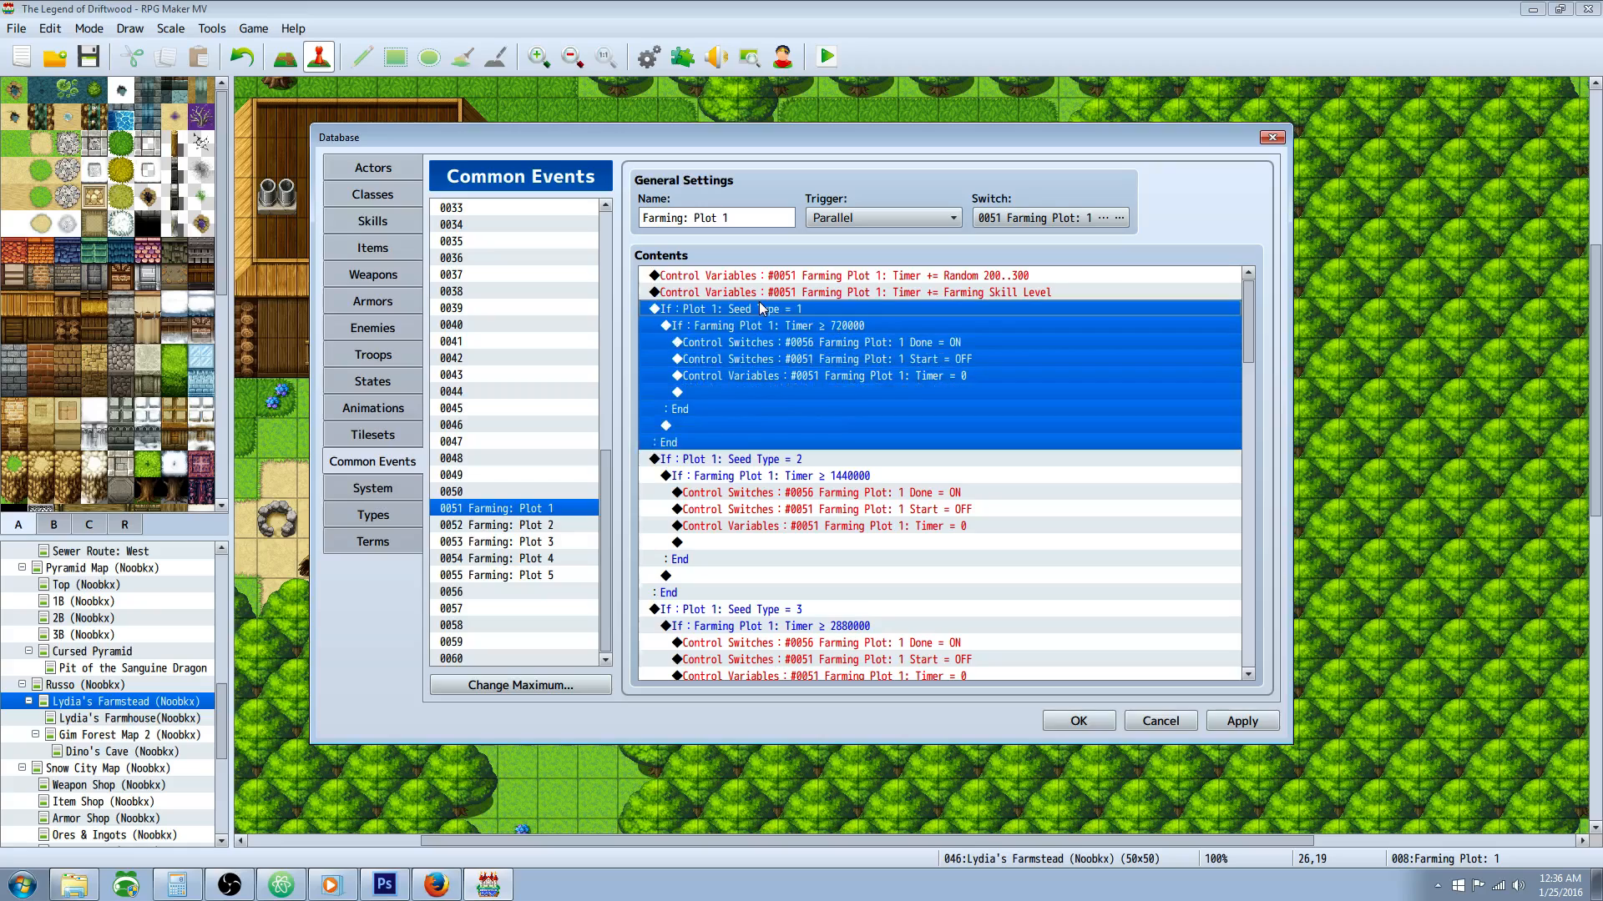
pyautogui.rightClick(768, 312)
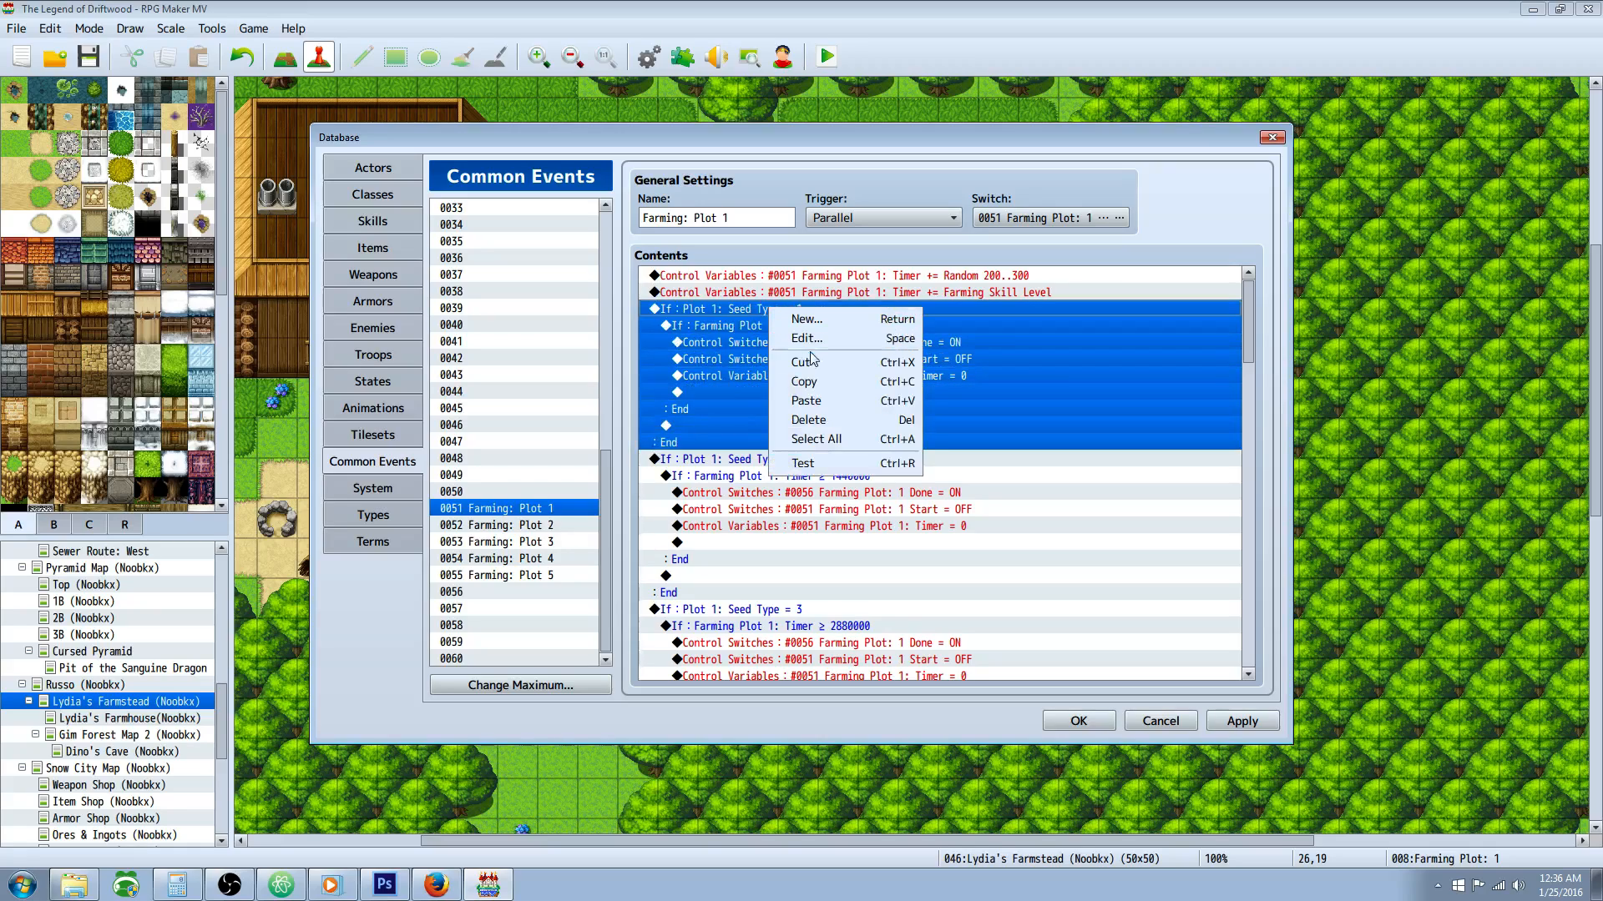
pyautogui.click(702, 392)
# Step: Inspect the condition that checks Plot 1: Seed Type against the constant 2 and confirm it
pyautogui.click(729, 465)
pyautogui.click(822, 493)
pyautogui.scroll(-1, 885, 492)
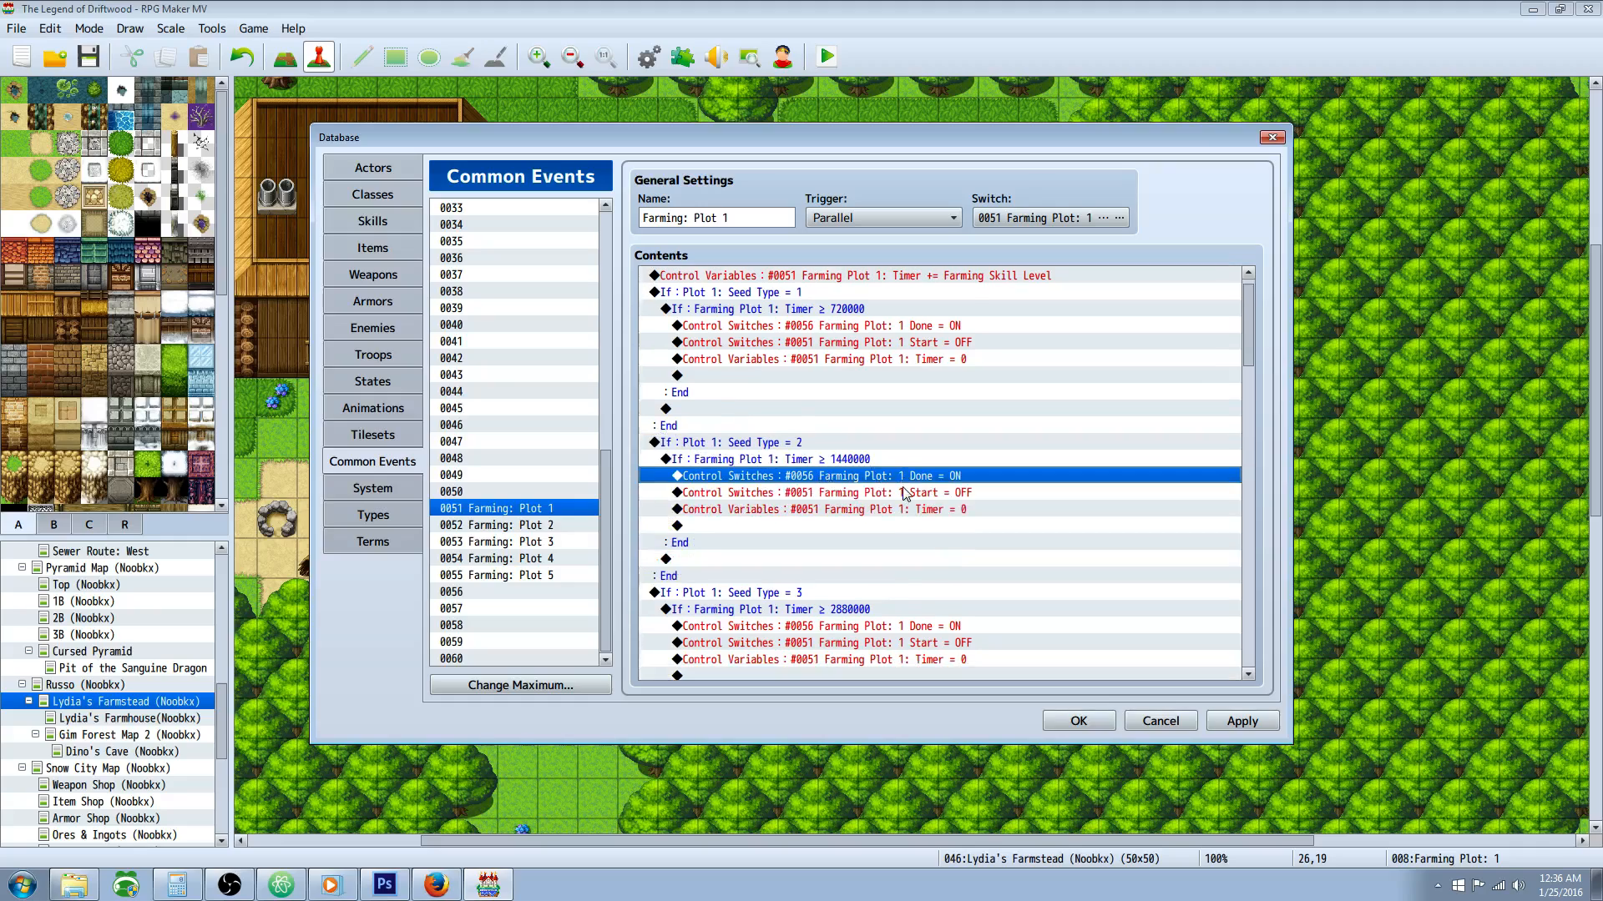
pyautogui.click(793, 462)
pyautogui.click(772, 443)
pyautogui.rightClick(774, 442)
pyautogui.click(806, 469)
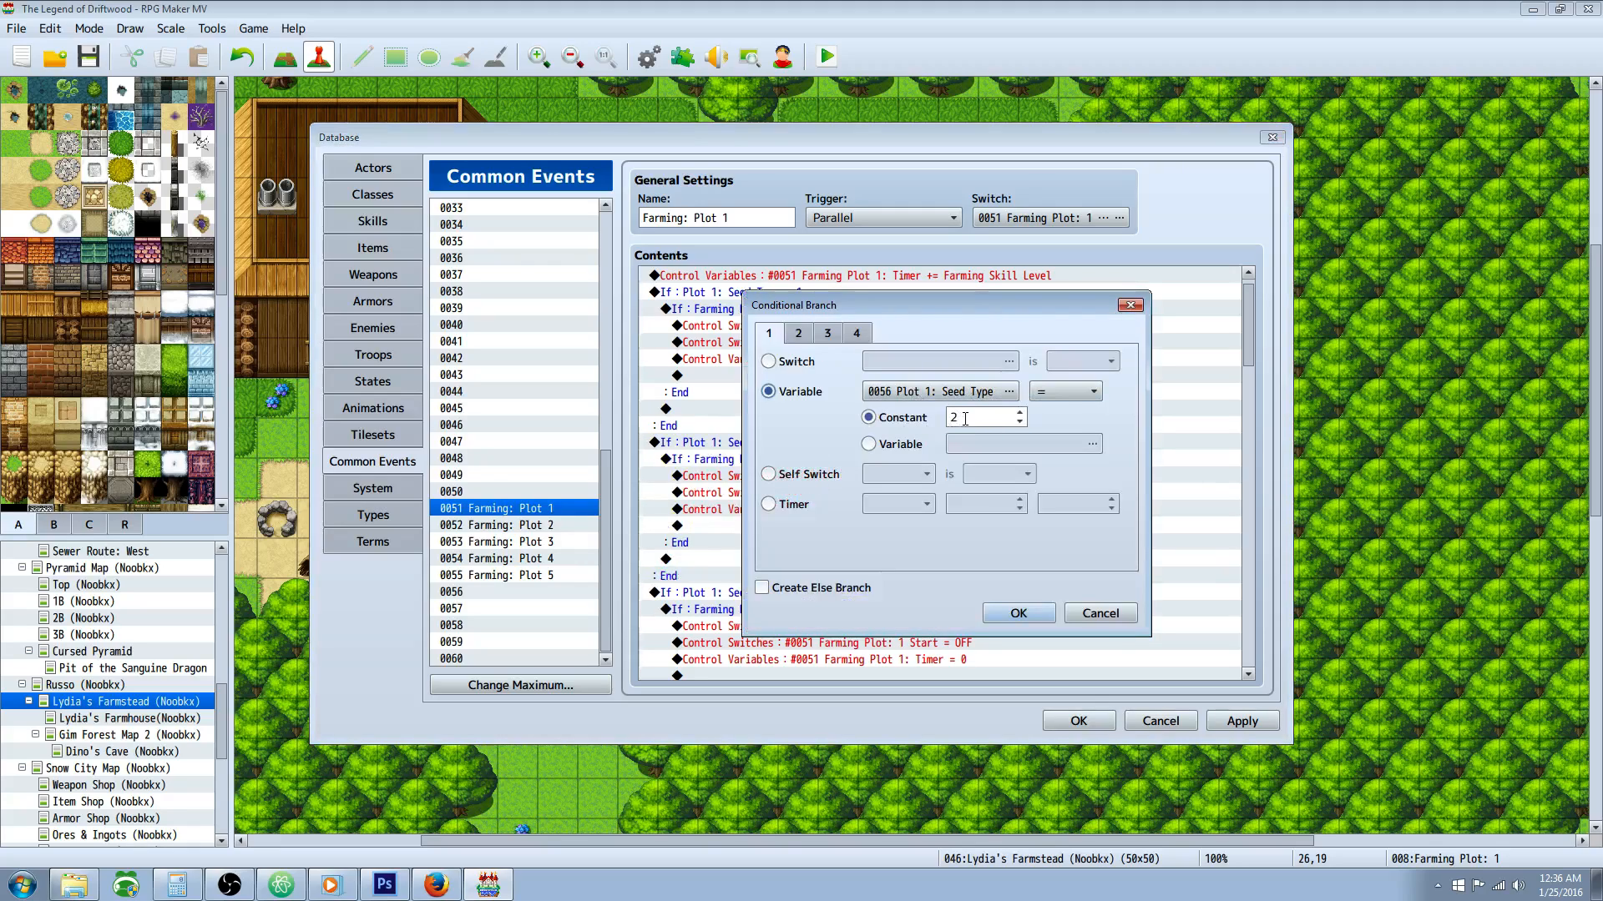
pyautogui.click(1018, 614)
# Step: Compare the timer condition in the Seed Type = 2 branch with the one in the Seed Type = 1 branch
pyautogui.click(799, 468)
pyautogui.click(825, 476)
pyautogui.click(831, 464)
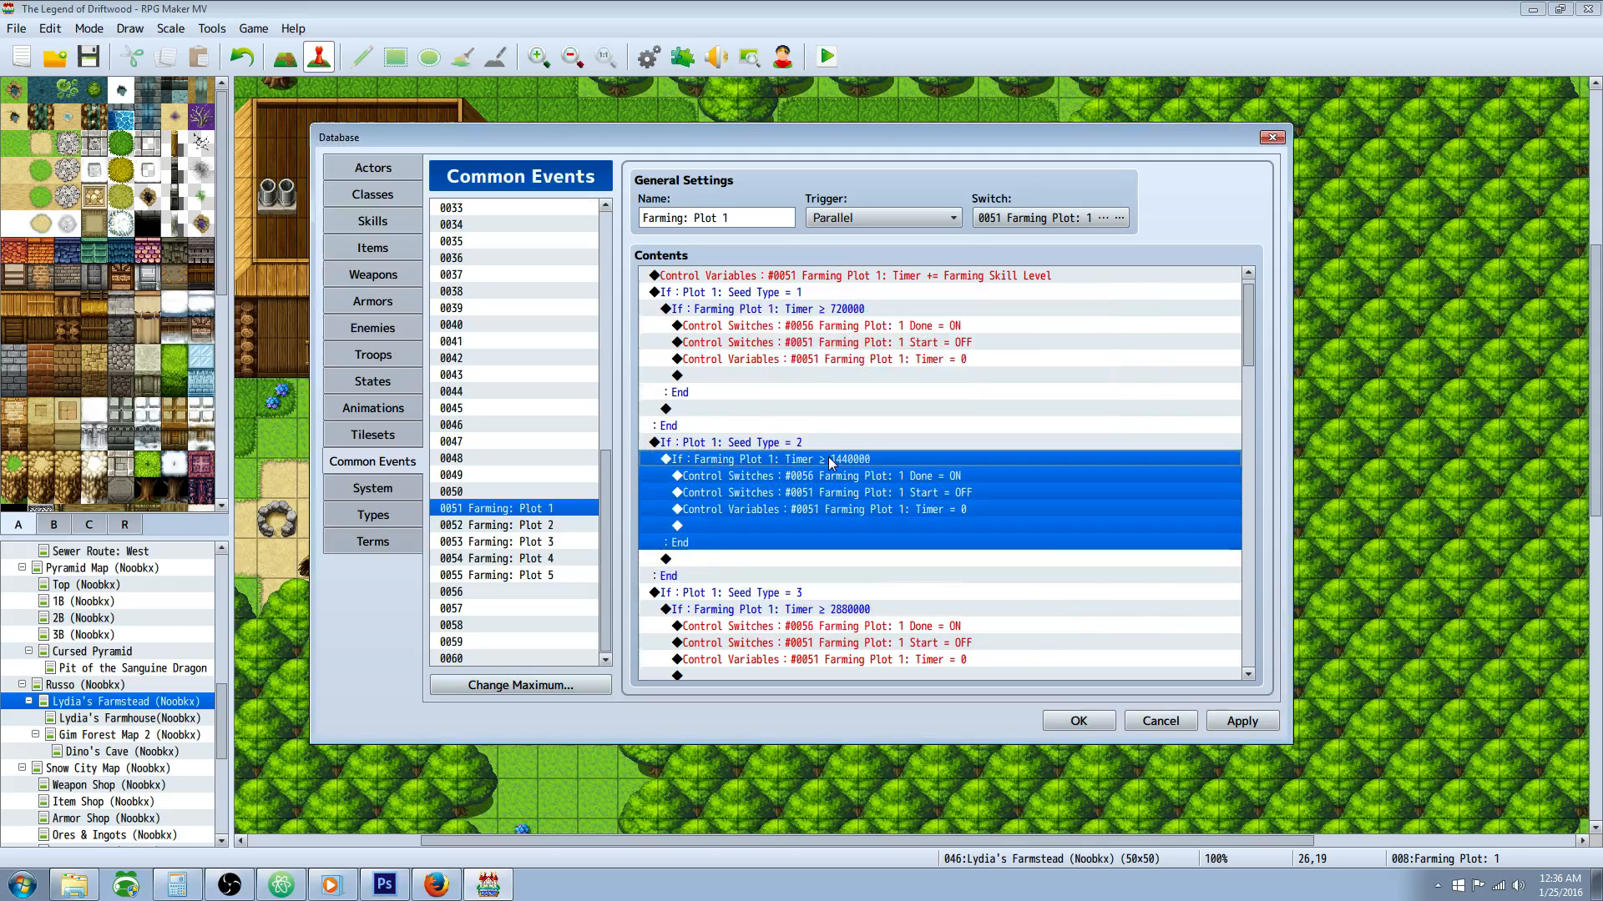
pyautogui.click(851, 312)
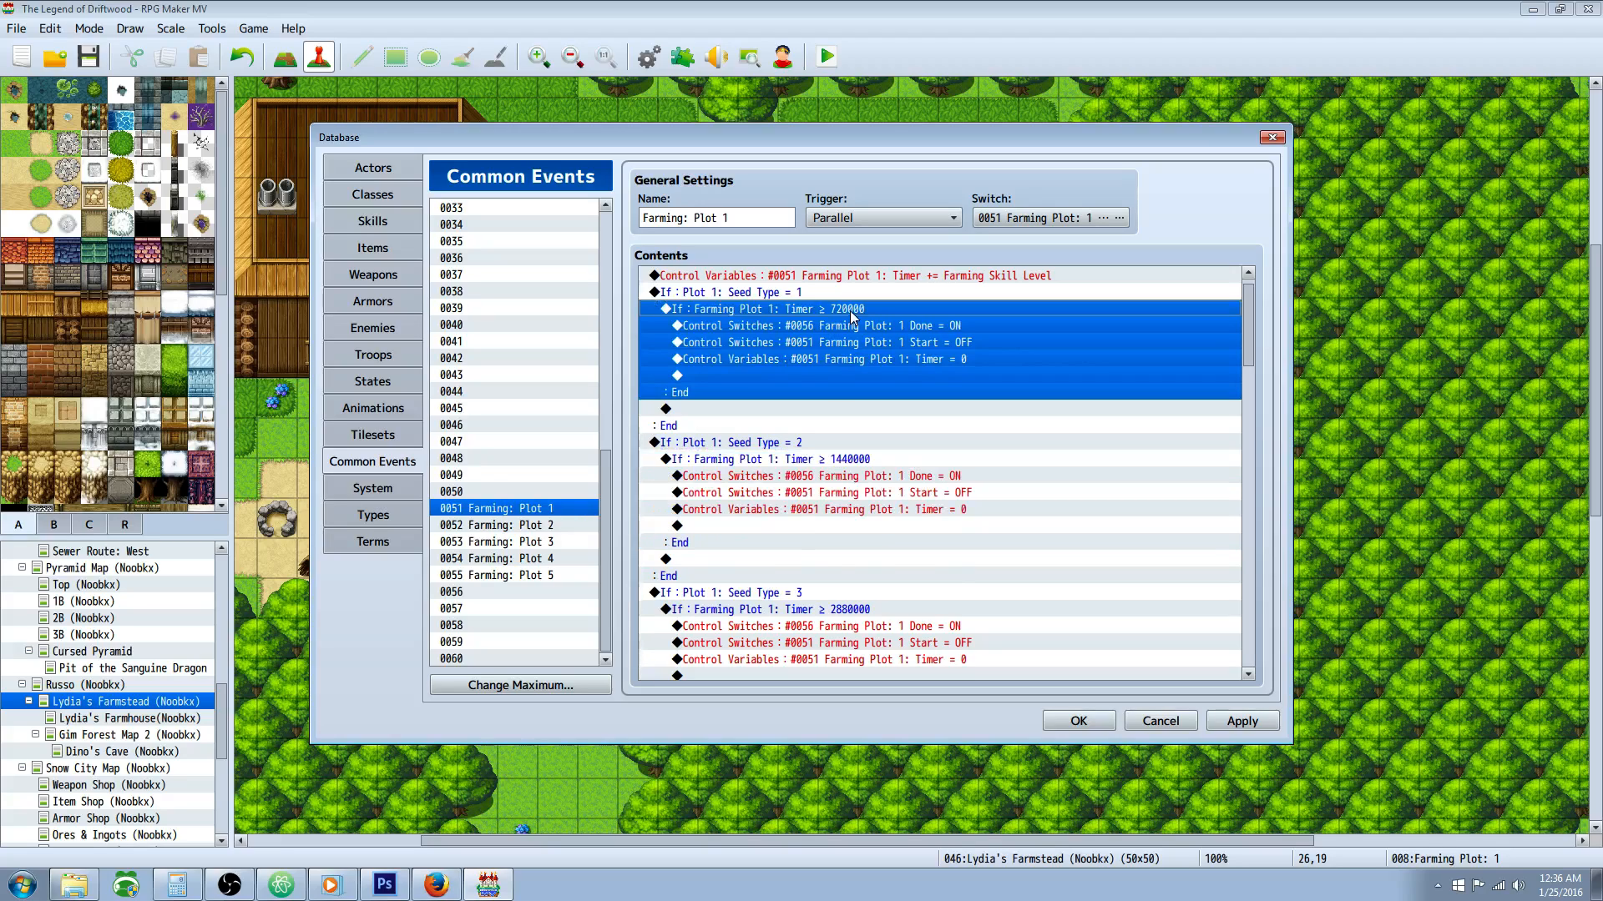
# Step: Examine the timer threshold constant in the Seed Type = 2 branch's condition and confirm the condition
pyautogui.rightClick(848, 459)
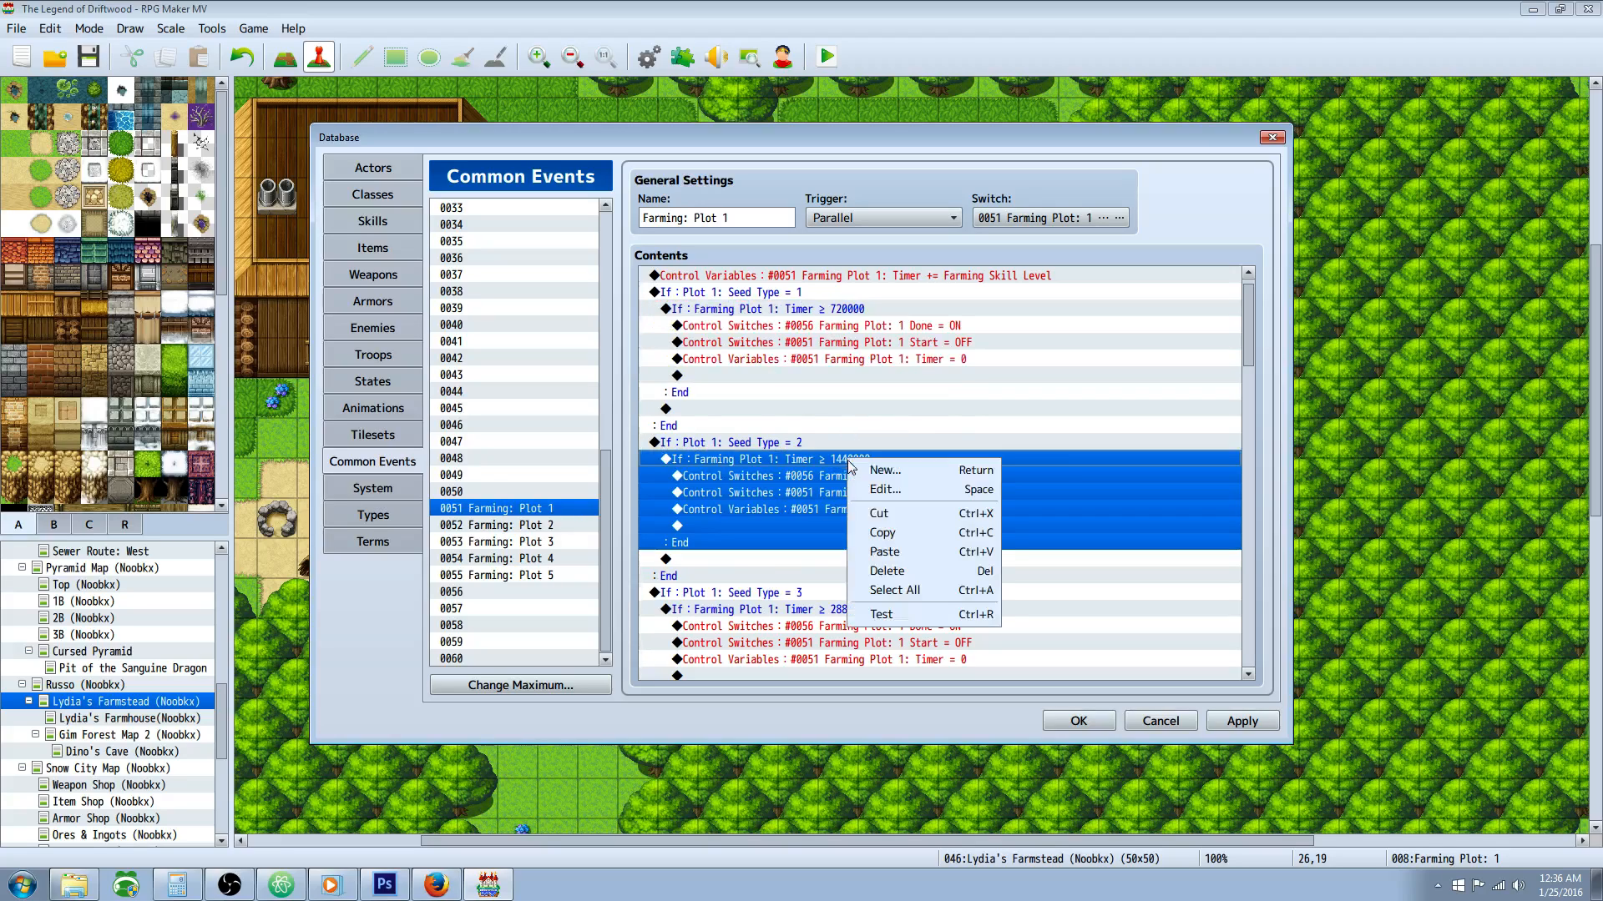
pyautogui.click(864, 484)
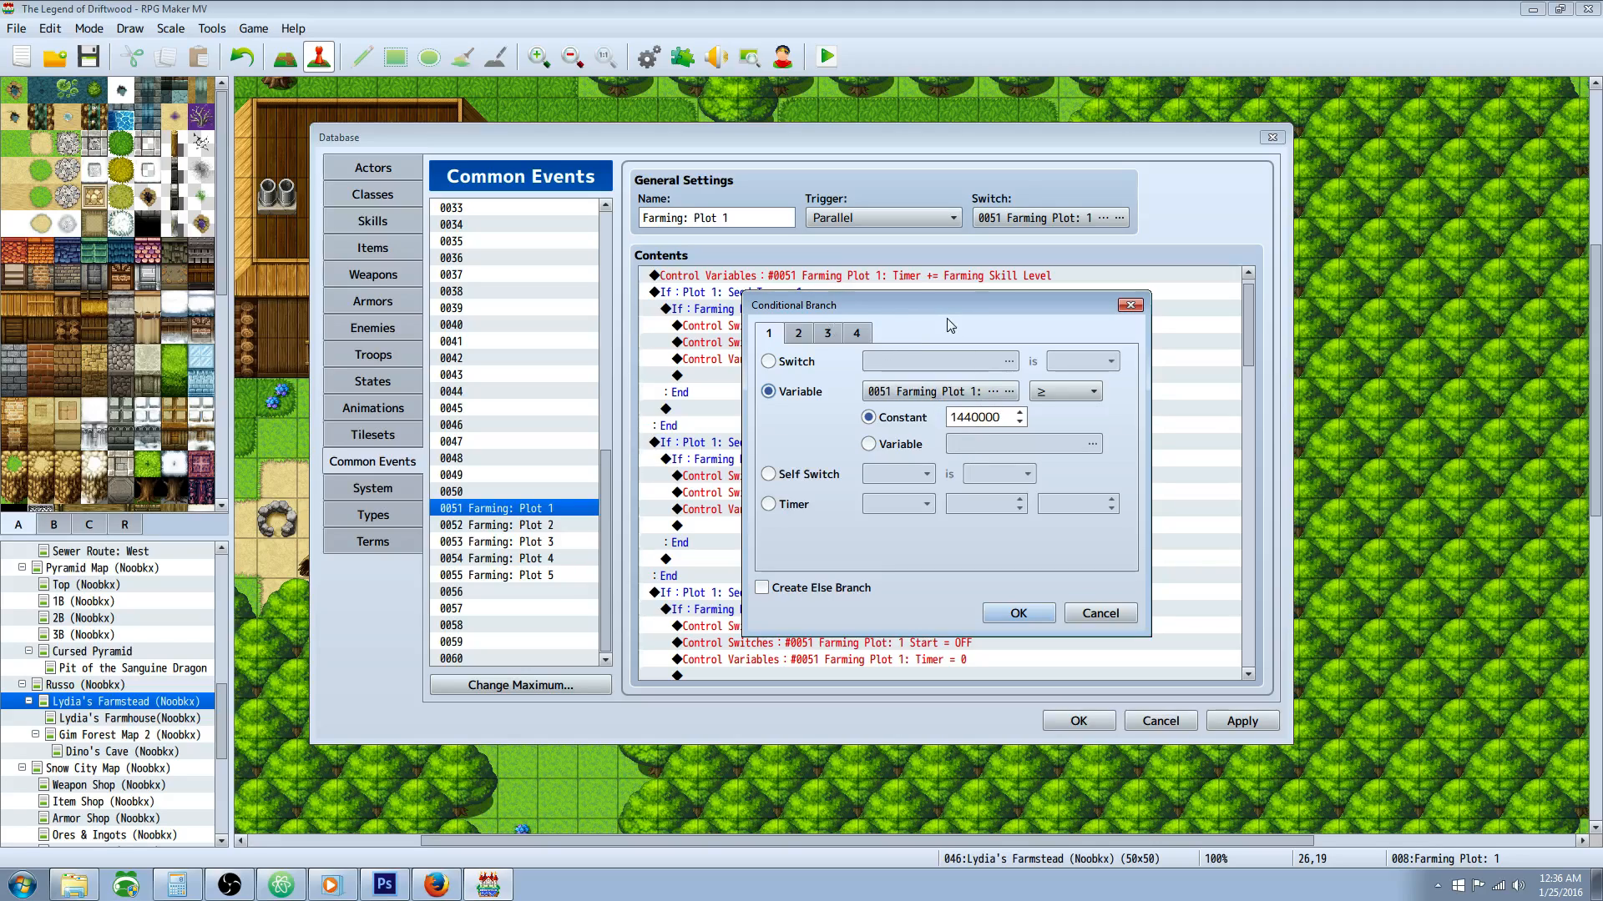
pyautogui.moveTo(946, 310); pyautogui.dragTo(928, 362)
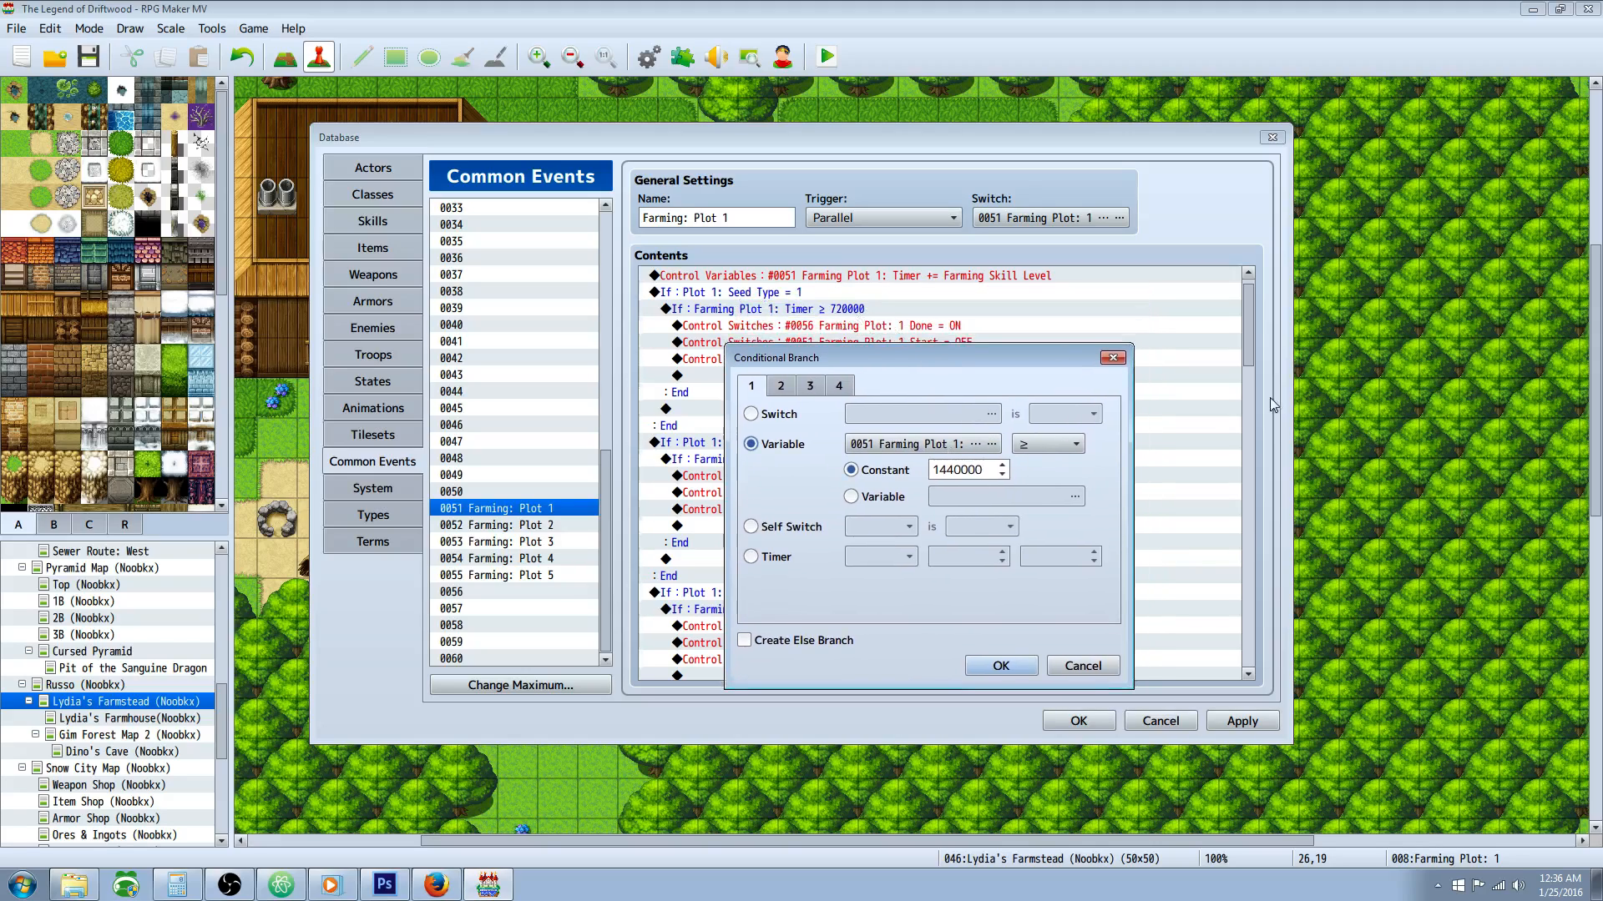
pyautogui.doubleClick(940, 470)
pyautogui.click(957, 469)
pyautogui.moveTo(959, 470); pyautogui.dragTo(997, 471)
pyautogui.click(986, 469)
pyautogui.click(1001, 665)
# Step: Review the Plot 1 Done ON, Start OFF and timer reset commands in the Seed Type = 2 branch
pyautogui.click(858, 477)
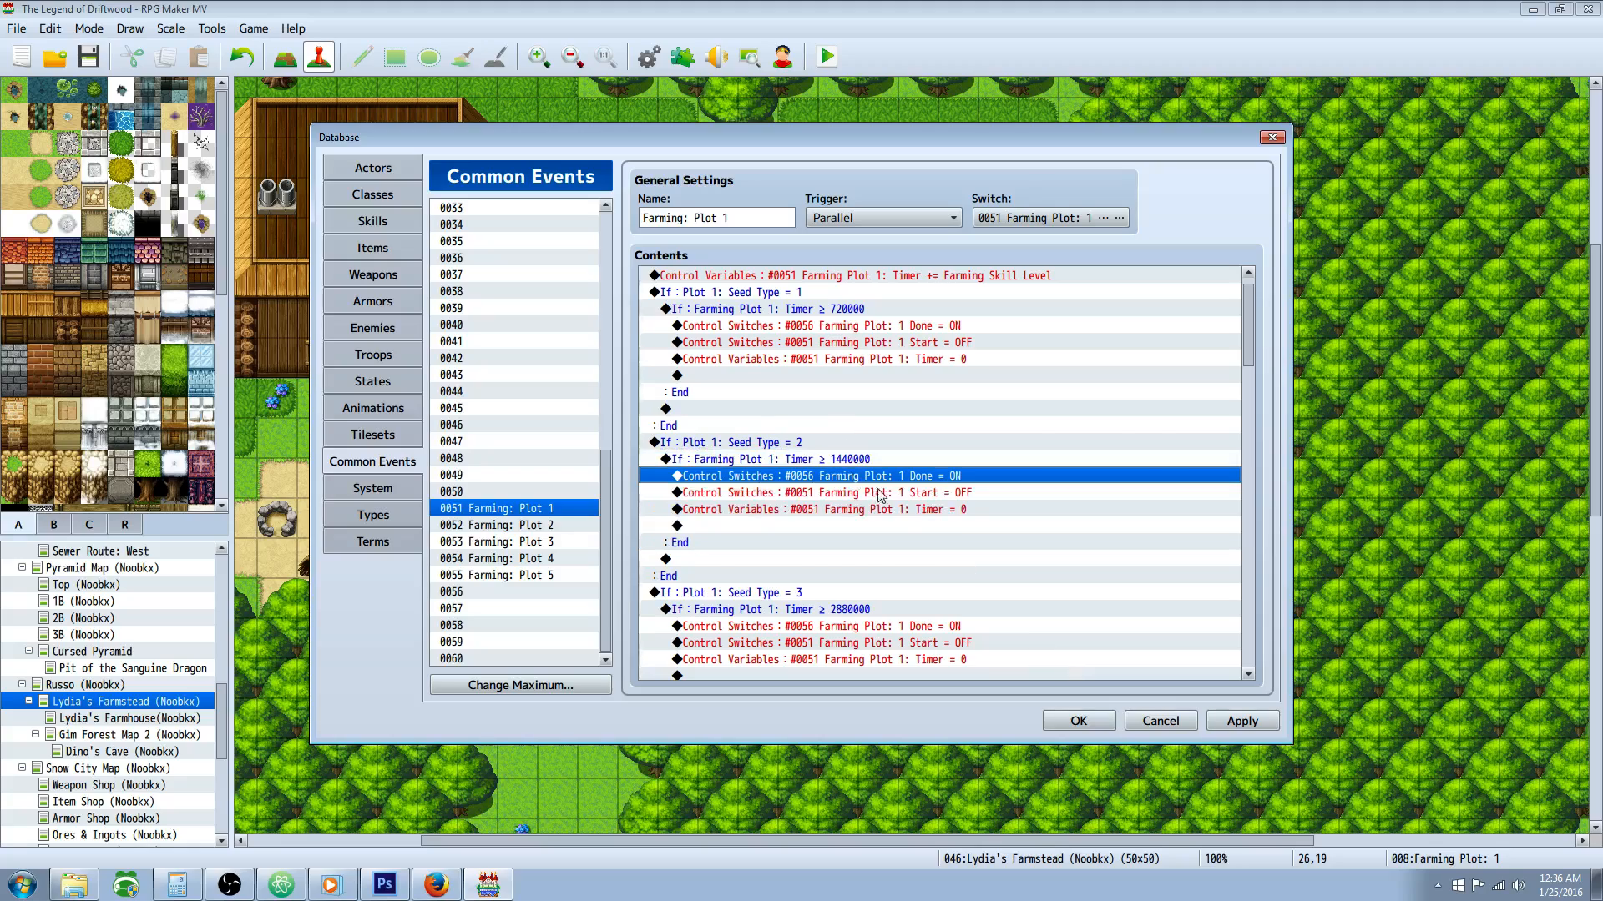
pyautogui.click(947, 331)
pyautogui.click(917, 479)
pyautogui.click(883, 503)
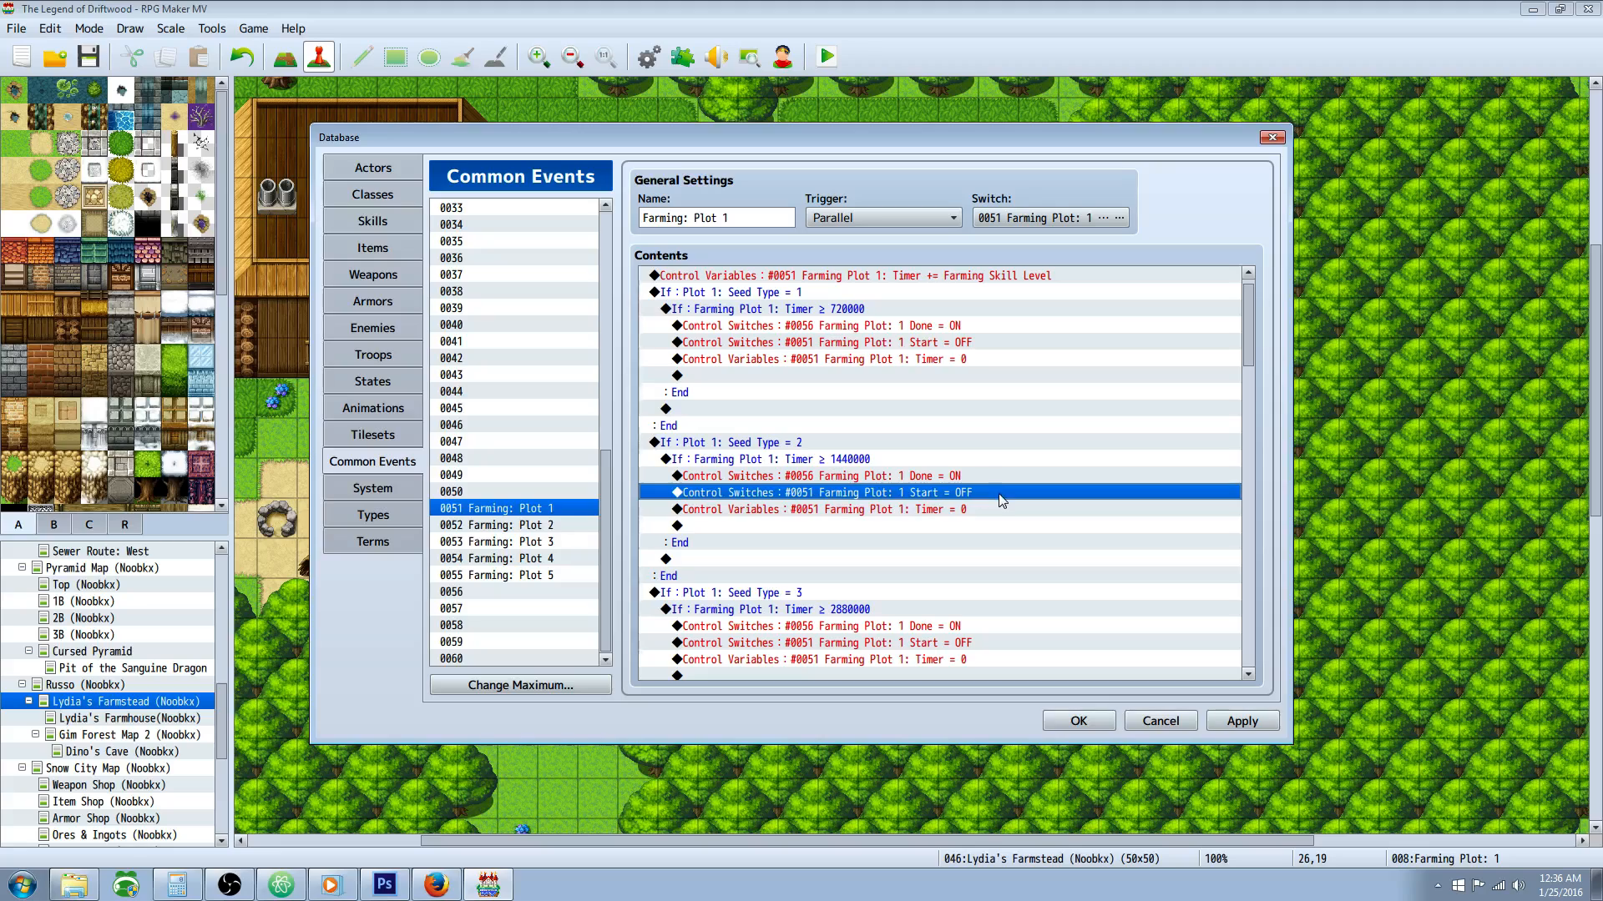
pyautogui.click(918, 512)
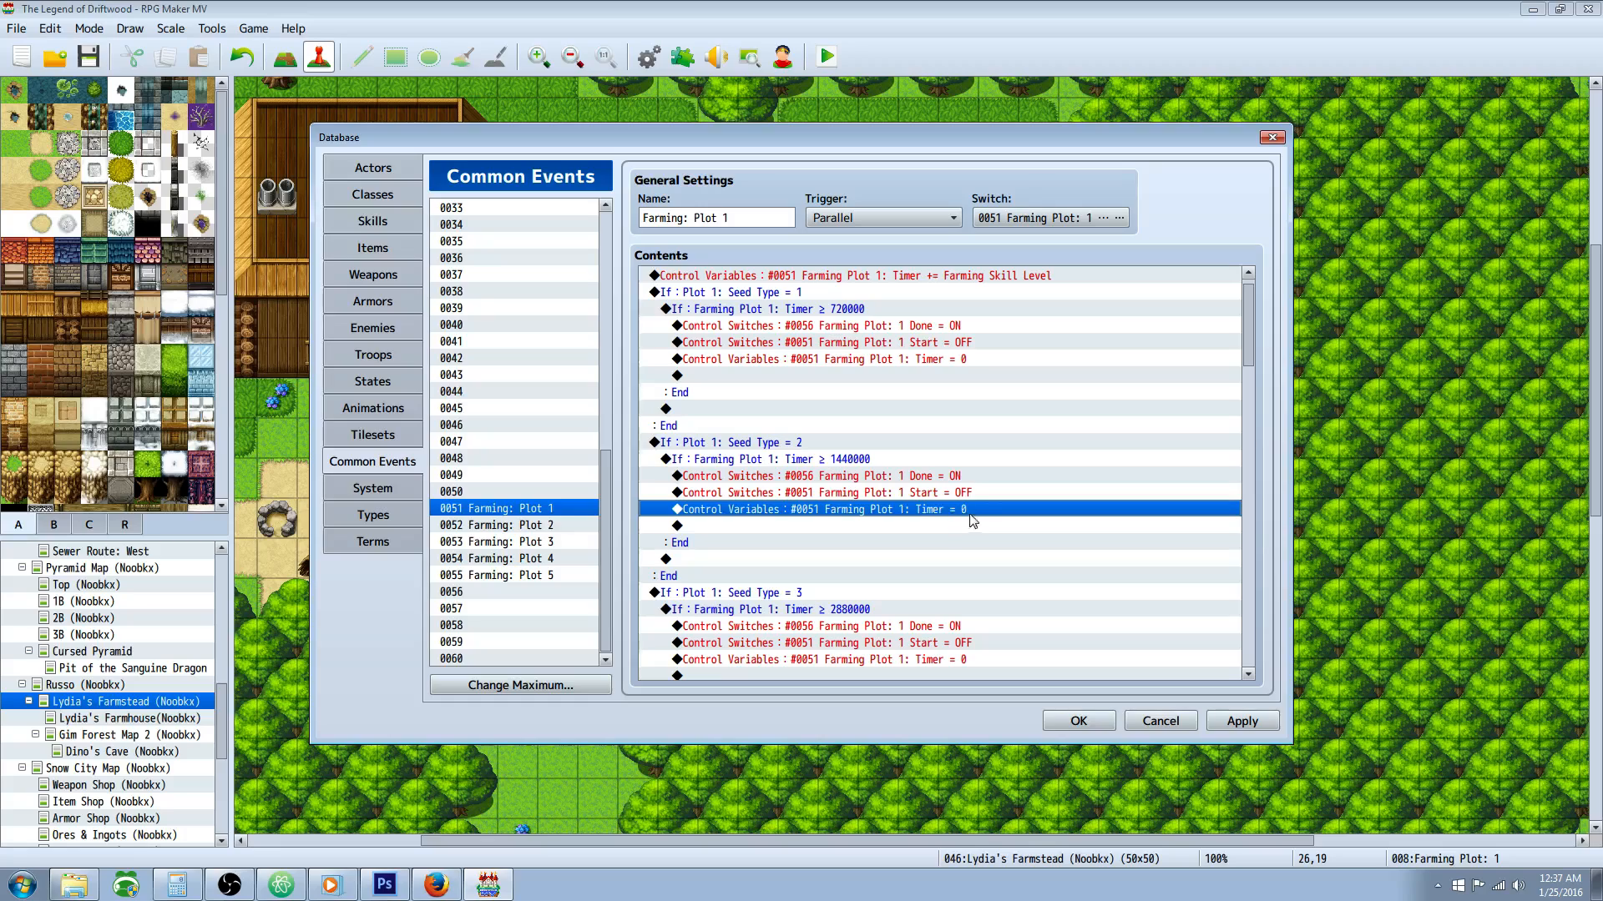
# Step: Inspect the condition that checks Plot 1: Seed Type against the constant 3 and close it without saving
pyautogui.click(803, 443)
pyautogui.scroll(-2, 826, 509)
pyautogui.click(816, 487)
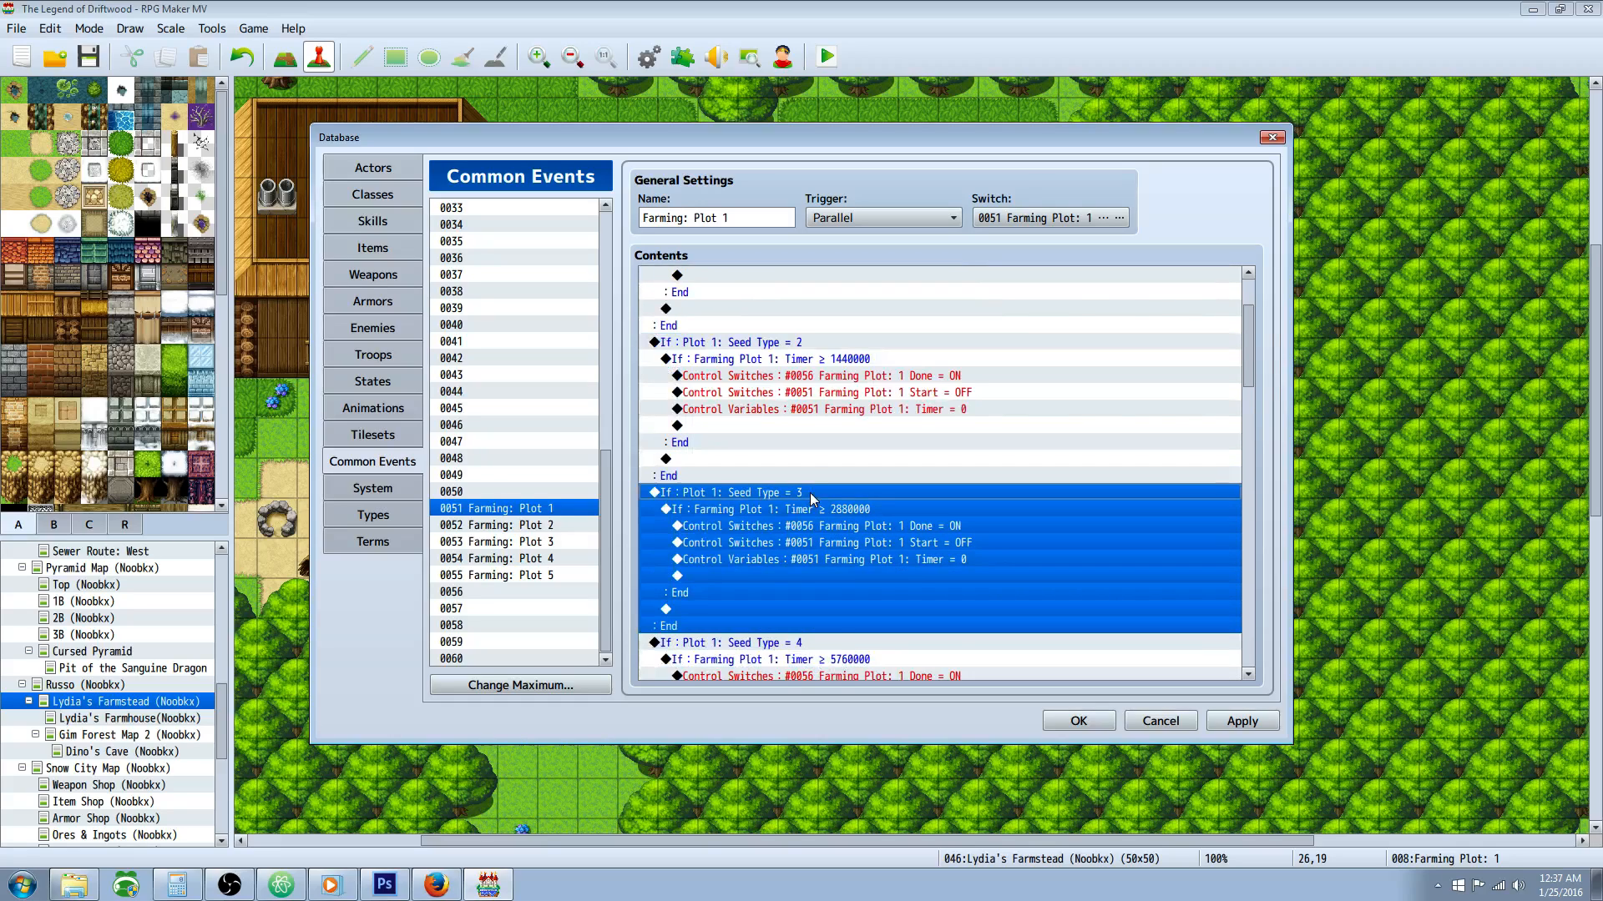
pyautogui.scroll(-1, 852, 509)
pyautogui.click(869, 443)
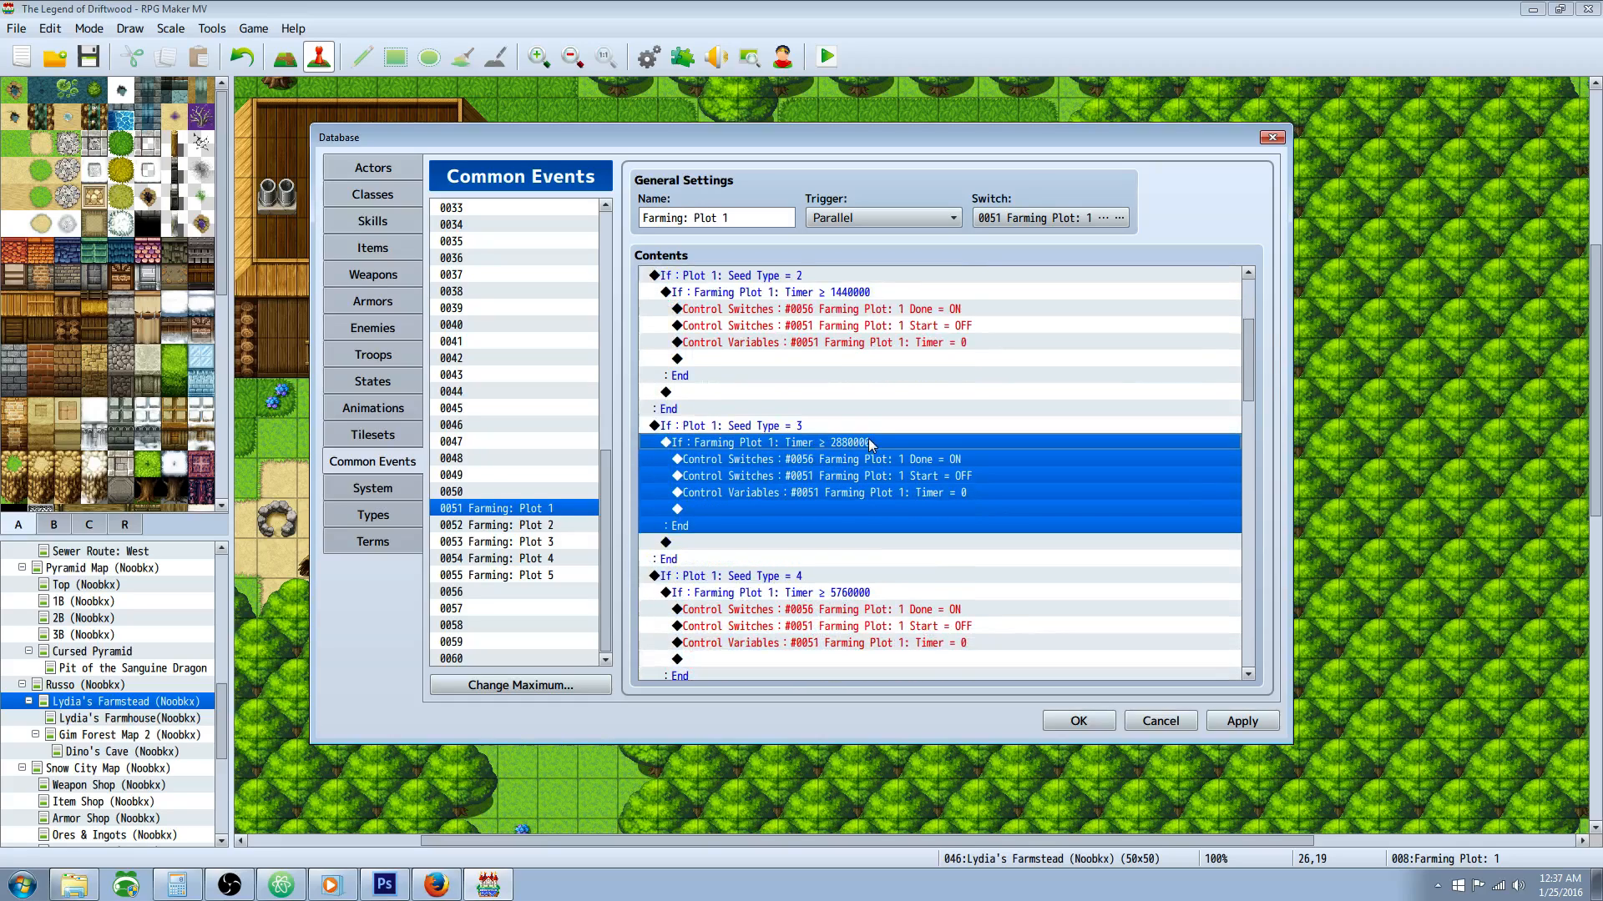
pyautogui.click(779, 430)
pyautogui.rightClick(780, 429)
pyautogui.click(810, 457)
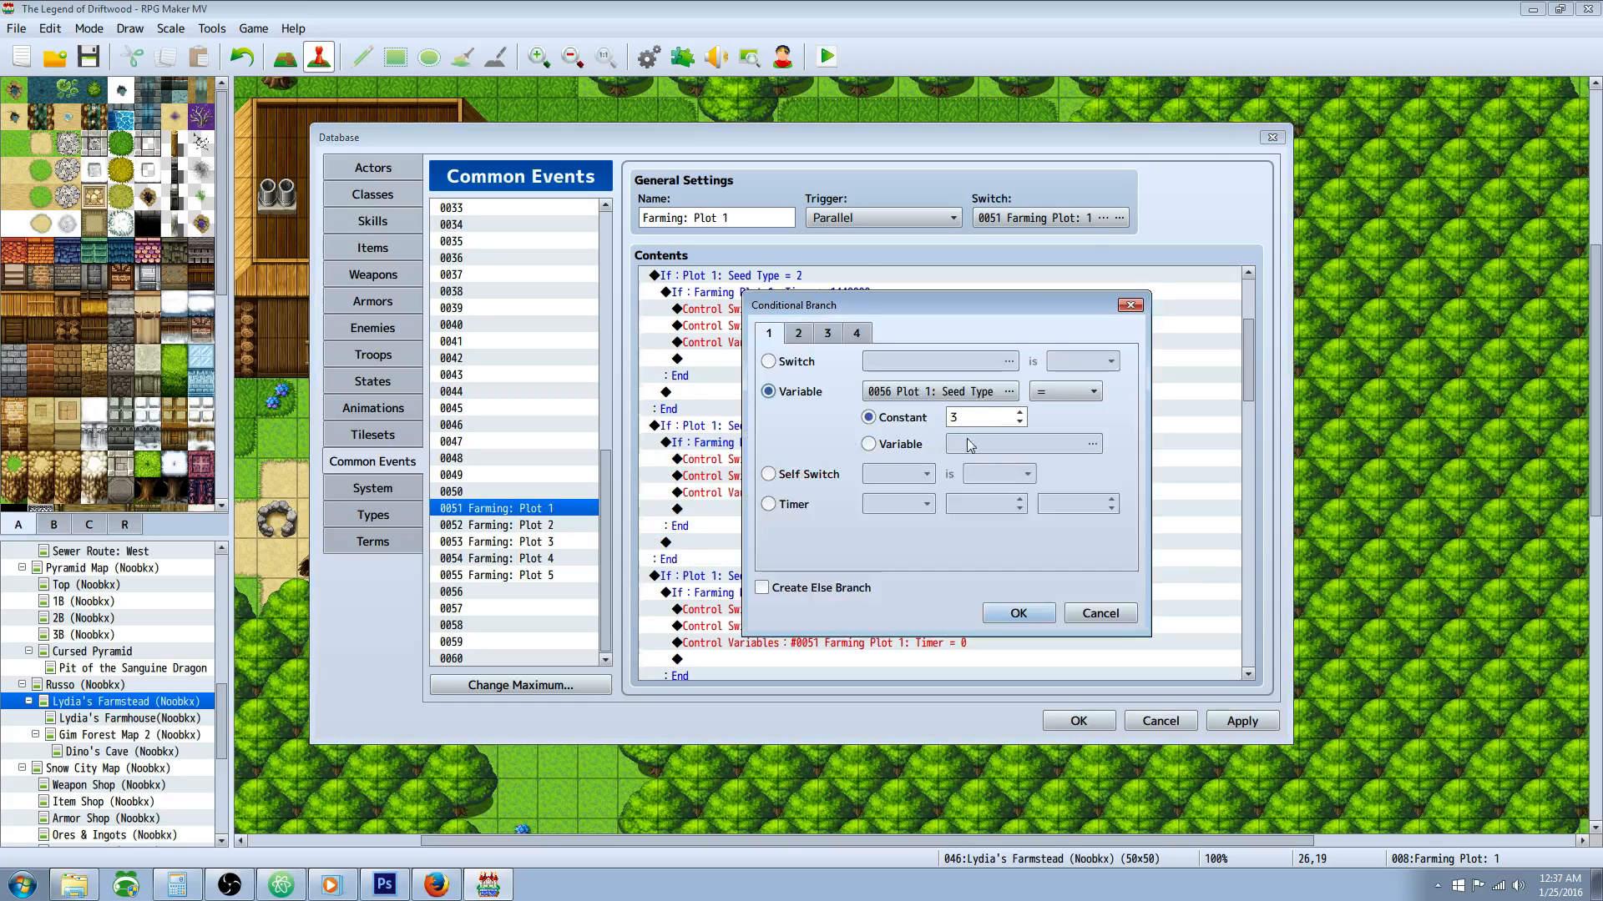
pyautogui.click(1100, 613)
# Step: Look over the Plot 1 Done ON and Start OFF switch commands in the Seed Type = 3 branch
pyautogui.scroll(-1, 853, 459)
pyautogui.click(847, 409)
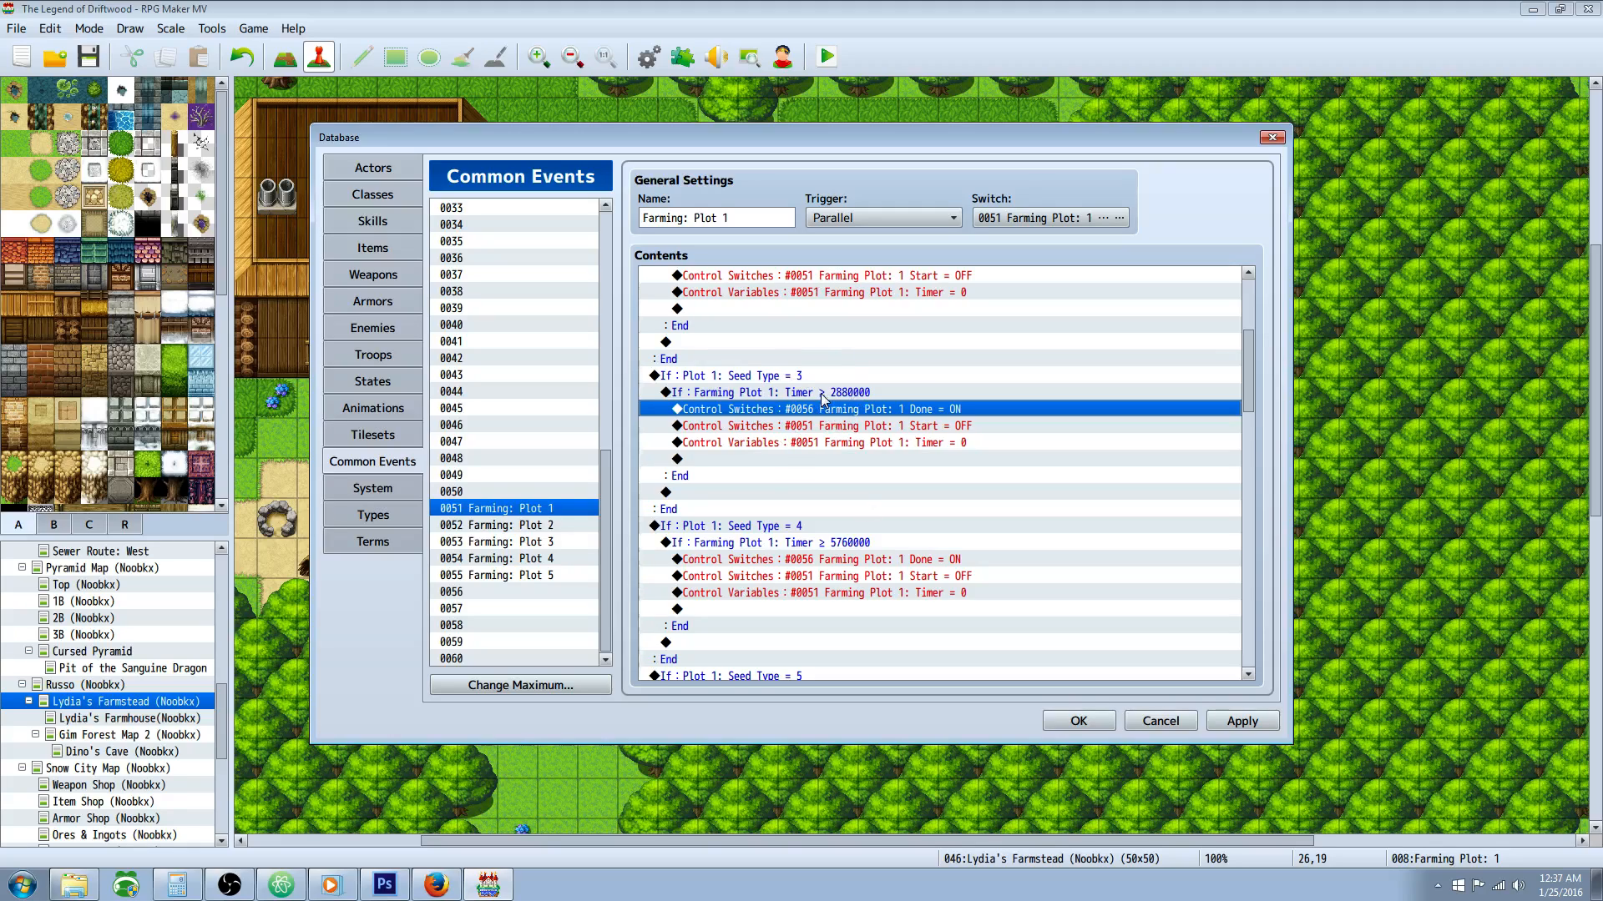
pyautogui.click(869, 427)
pyautogui.scroll(-2, 862, 434)
pyautogui.scroll(3, 849, 425)
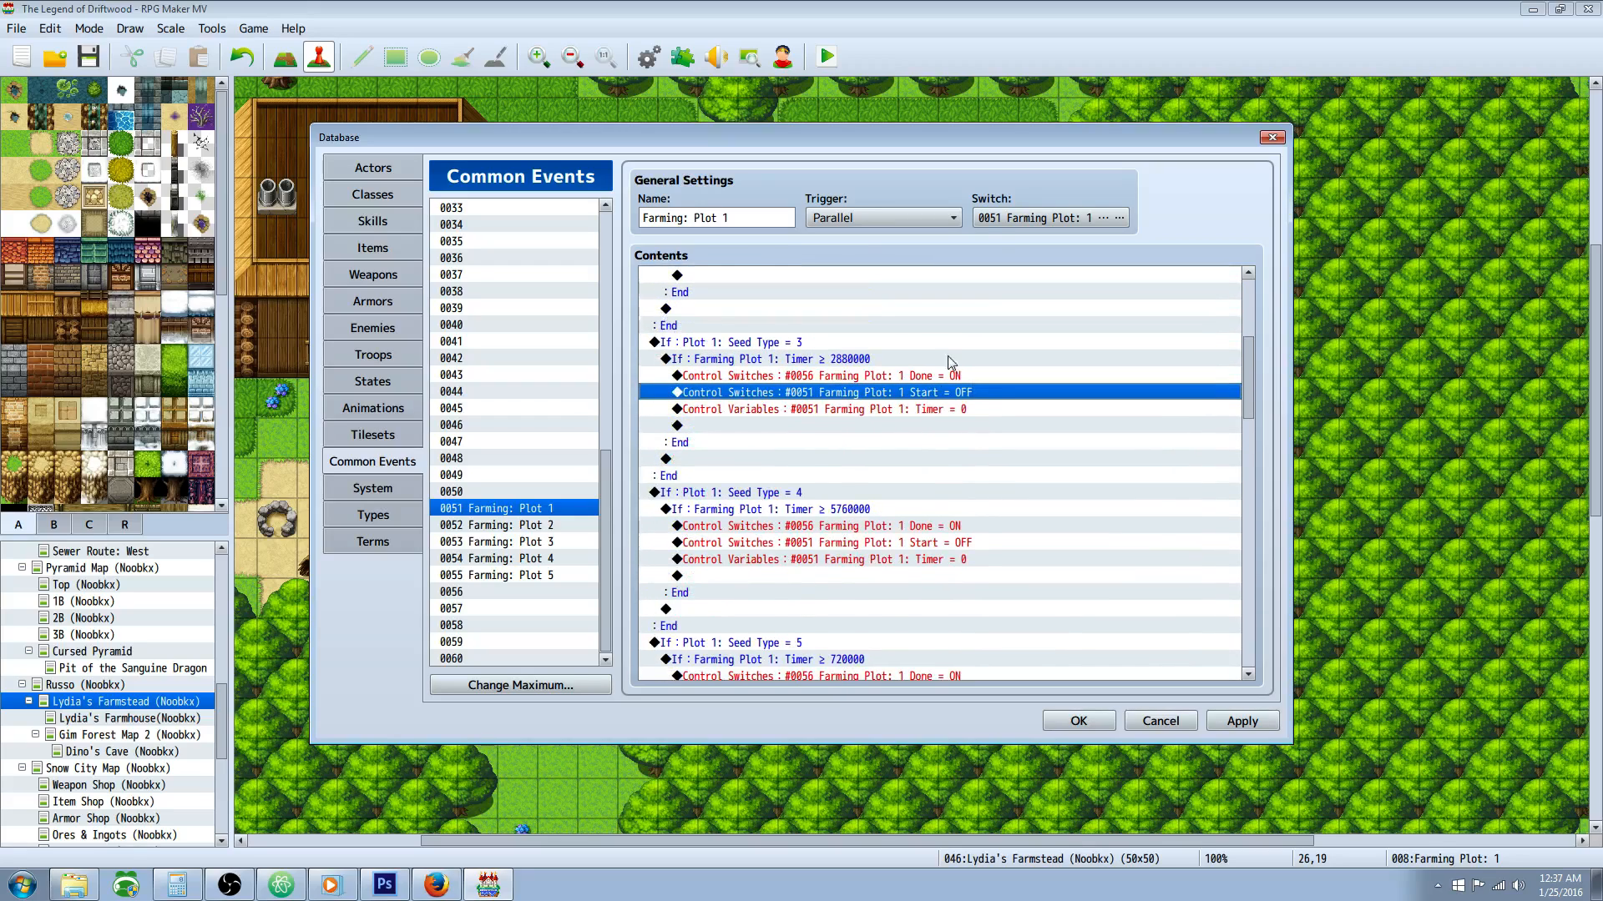
# Step: Compare the timer condition of the Seed Type = 3 branch with that of the Seed Type = 2 branch
pyautogui.click(821, 359)
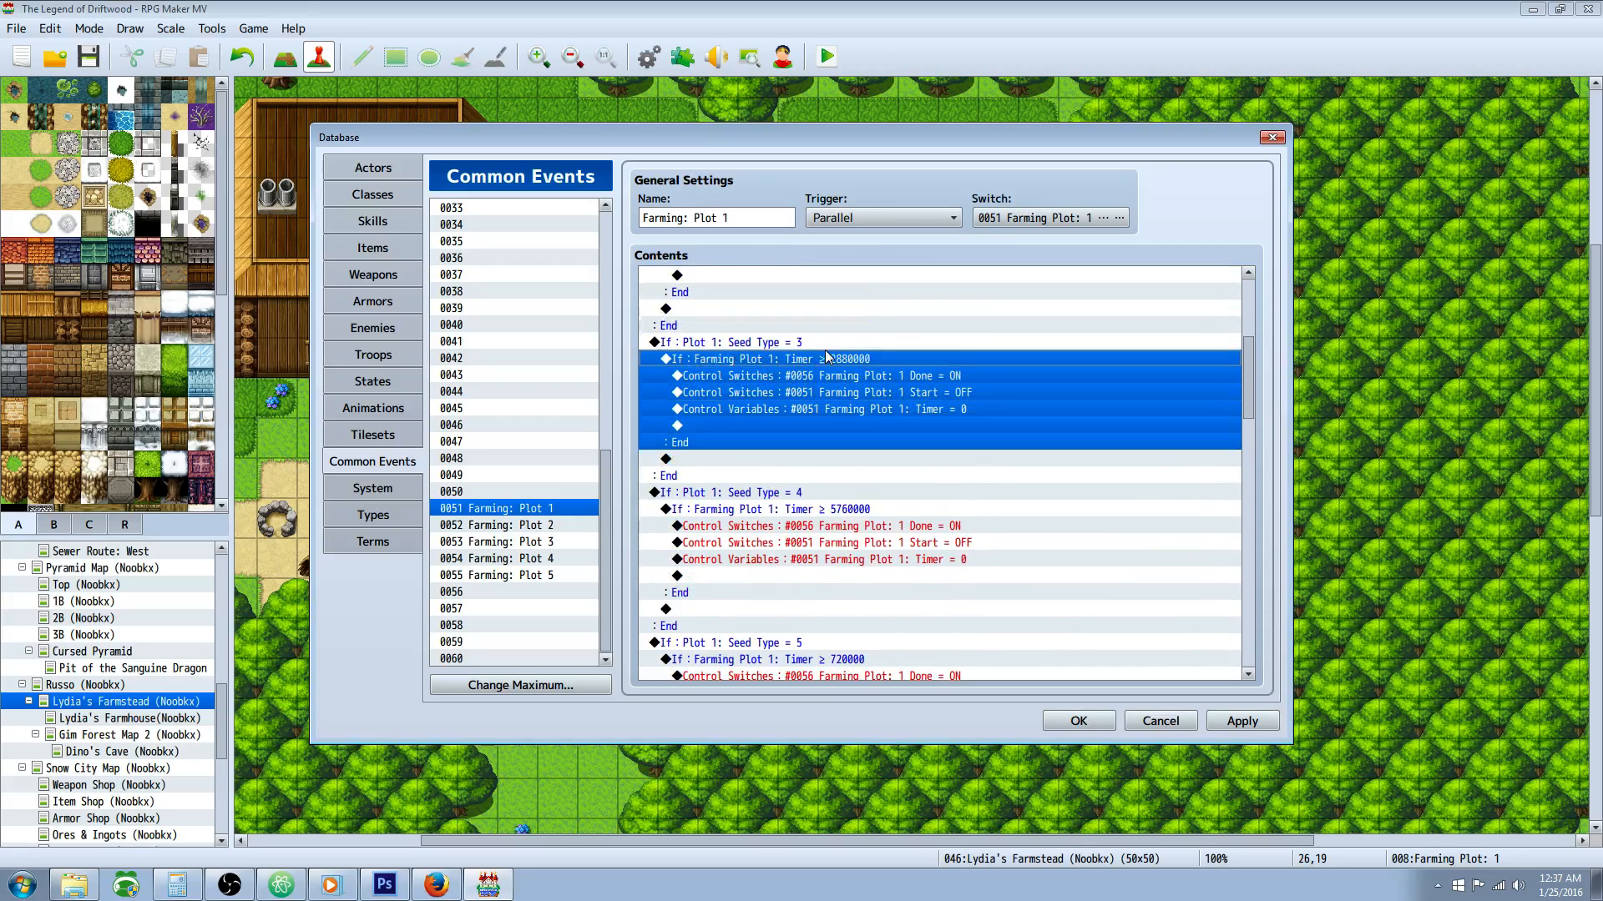
pyautogui.scroll(4, 835, 288)
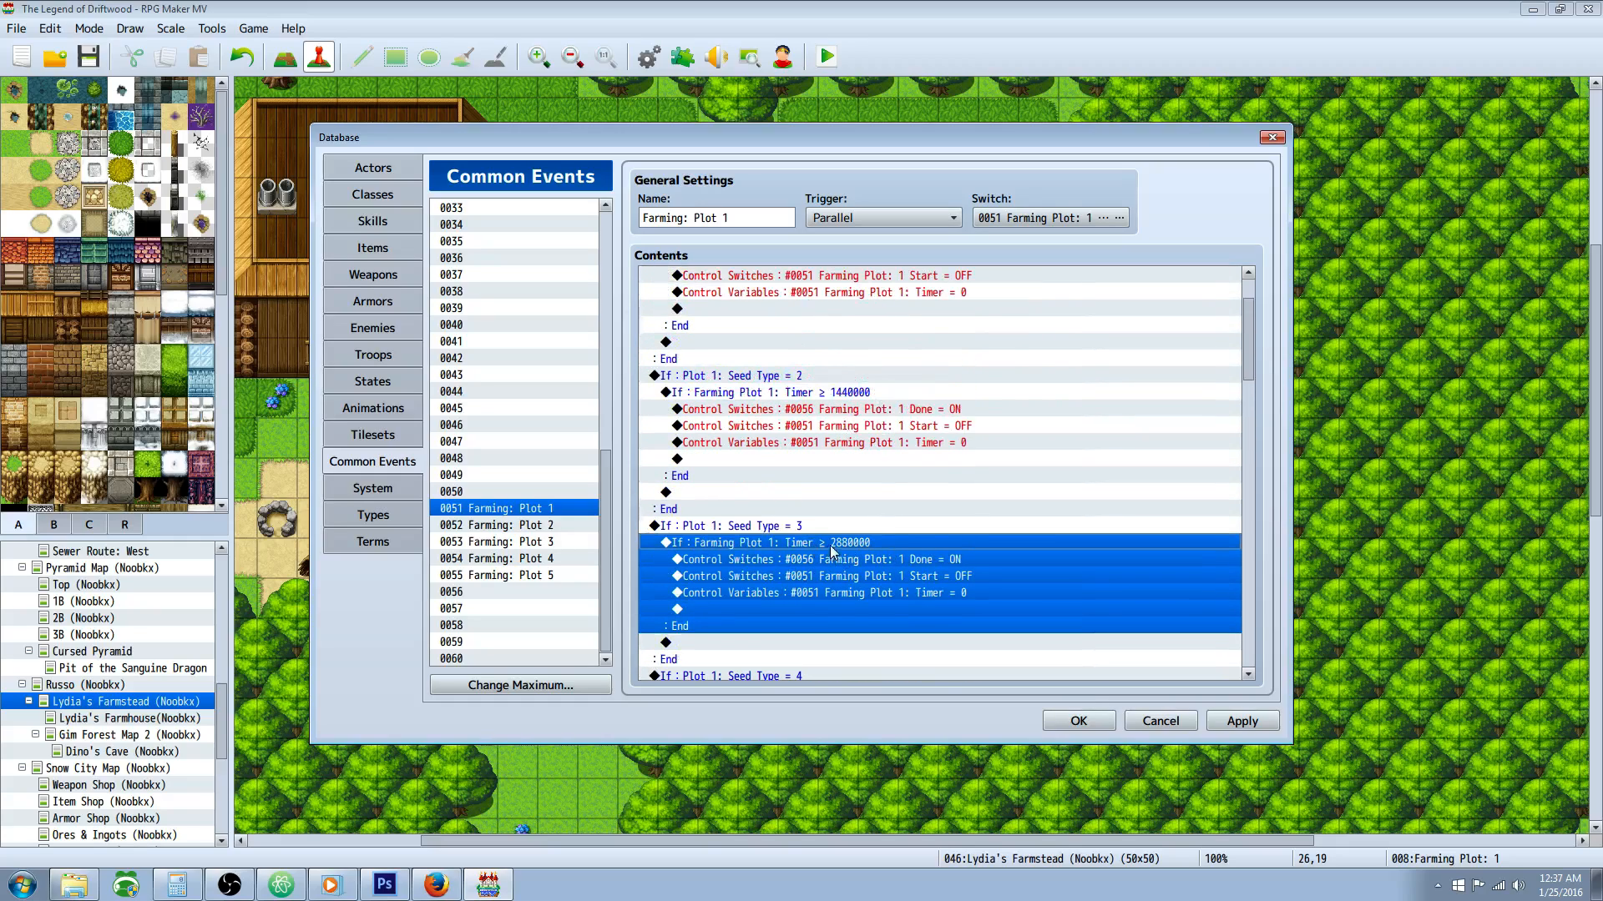
pyautogui.click(839, 394)
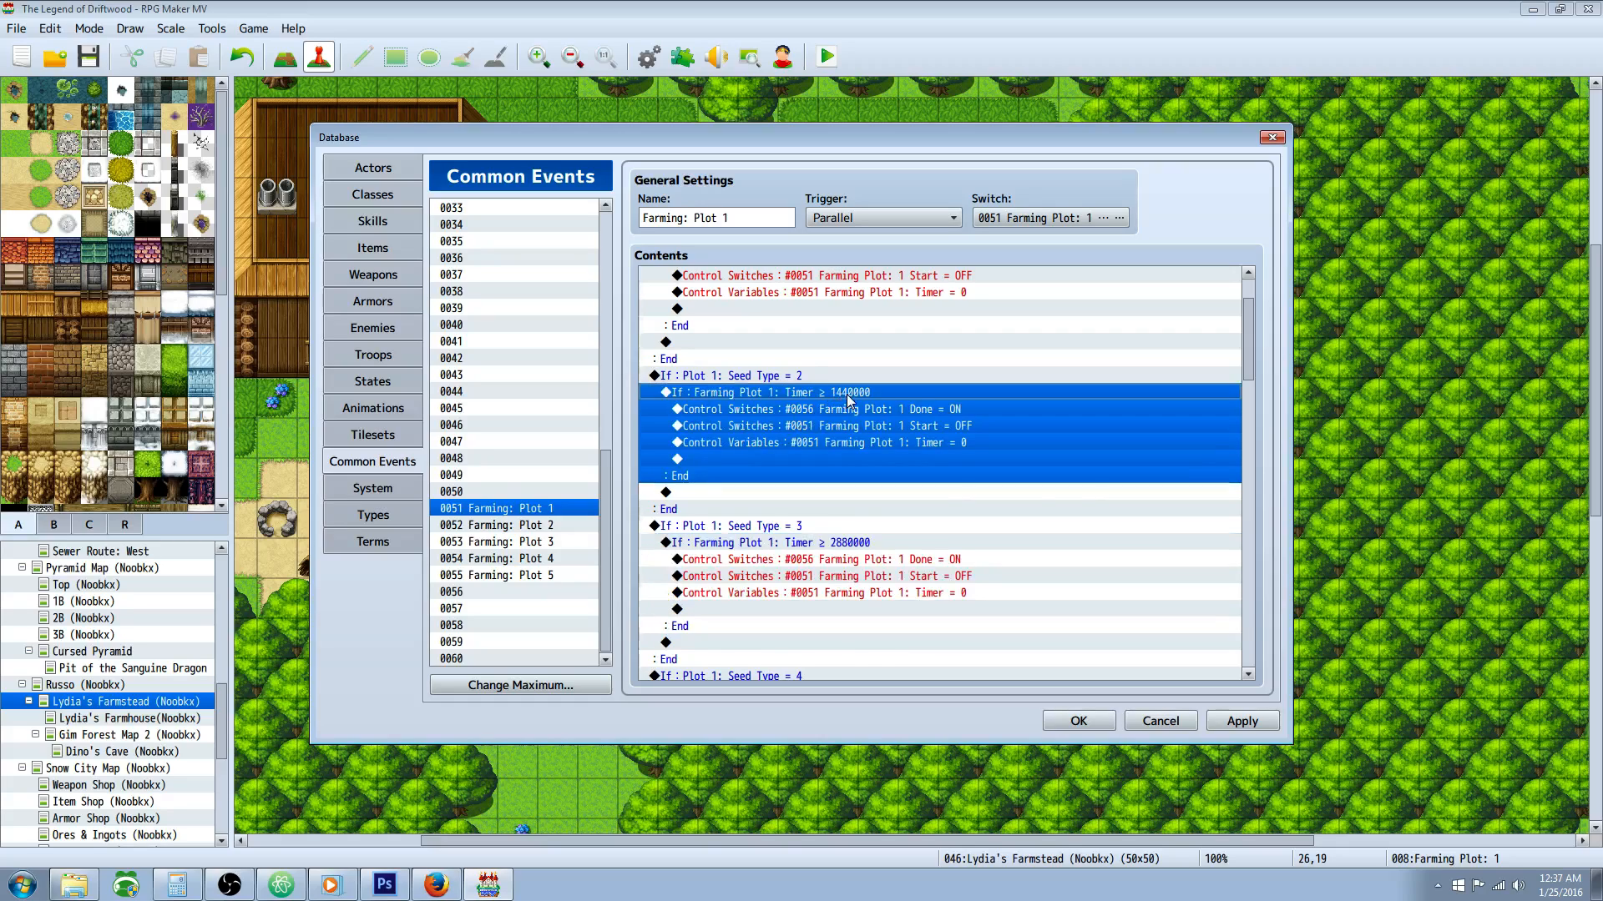
pyautogui.click(835, 544)
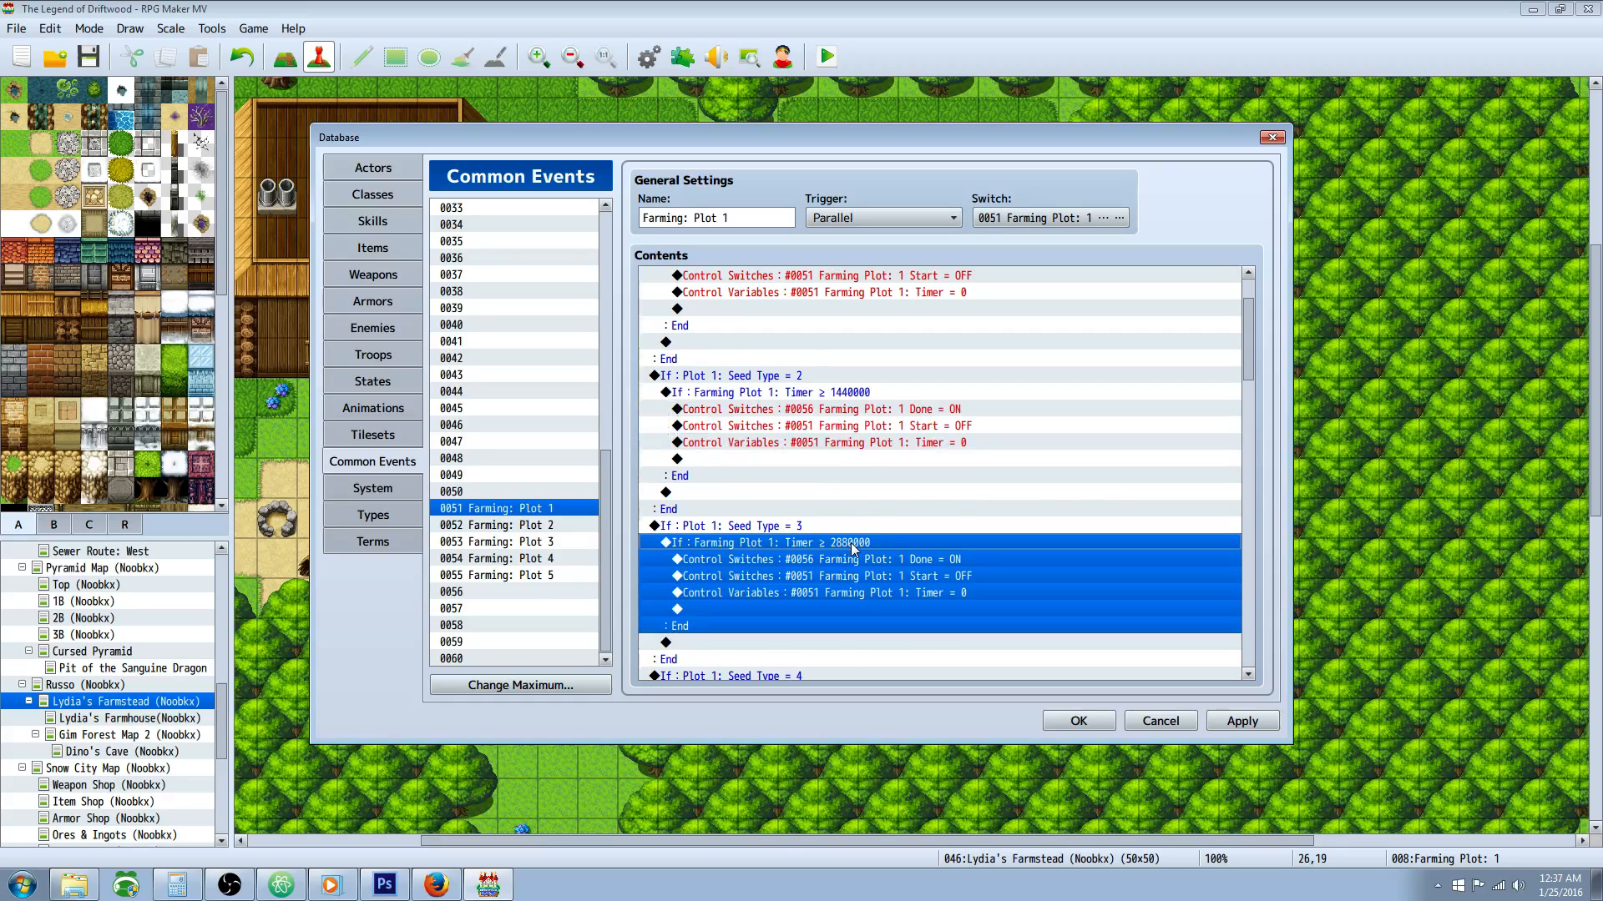
# Step: Go through the Seed Type = 3 branch's commands from Plot 1 Done ON and Start OFF to the timer reset
pyautogui.scroll(-2, 856, 549)
pyautogui.click(886, 511)
pyautogui.click(955, 495)
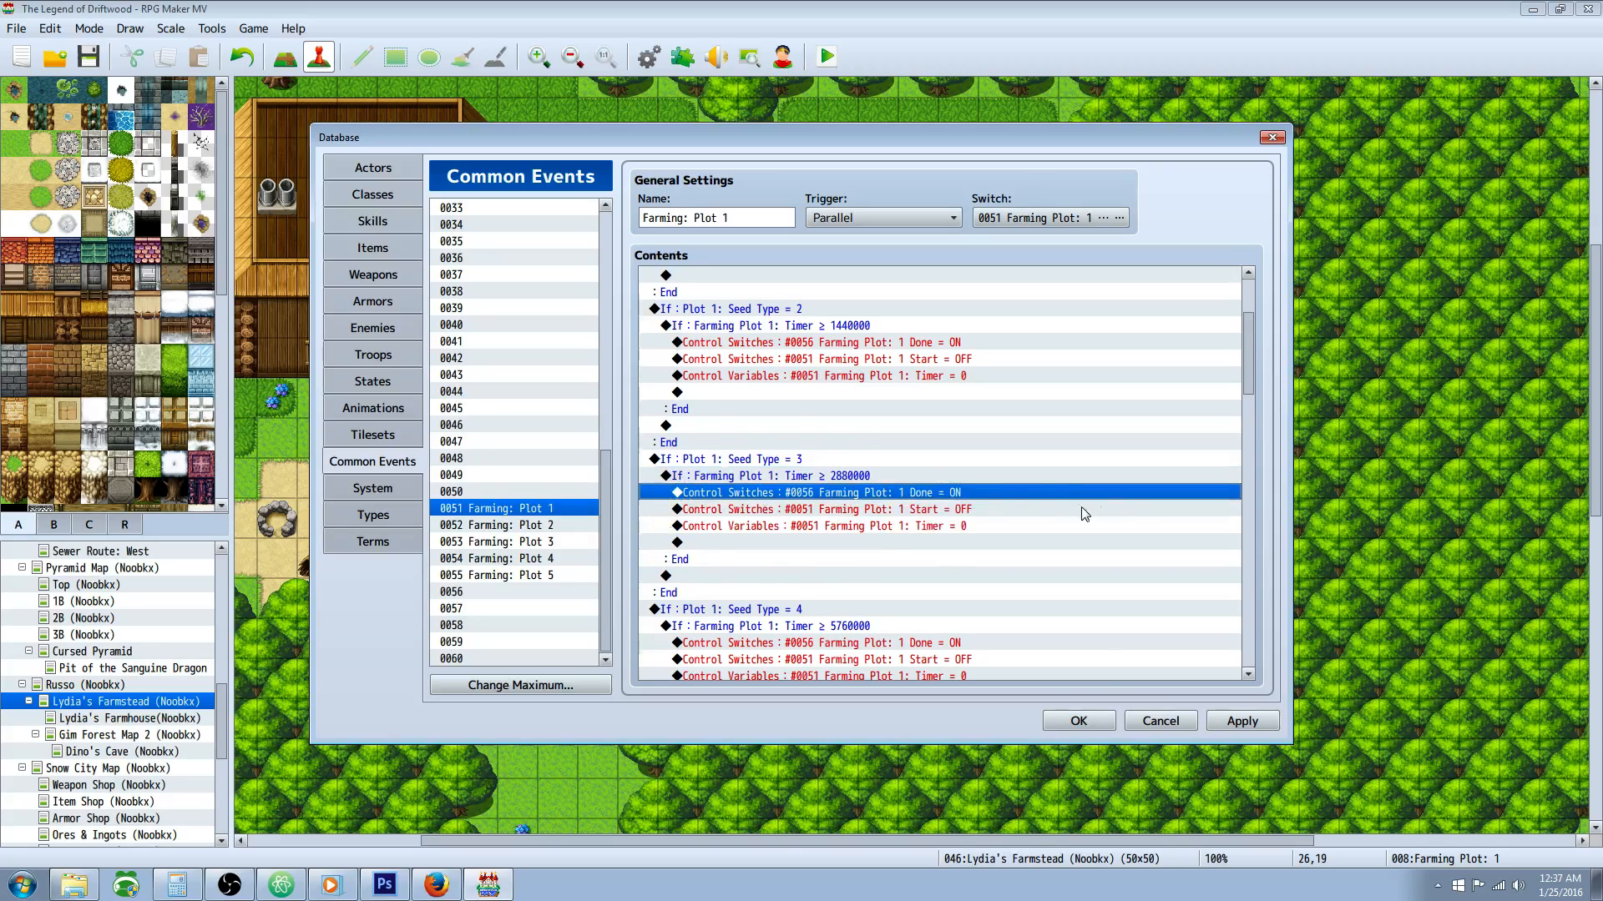
pyautogui.scroll(-2, 1094, 514)
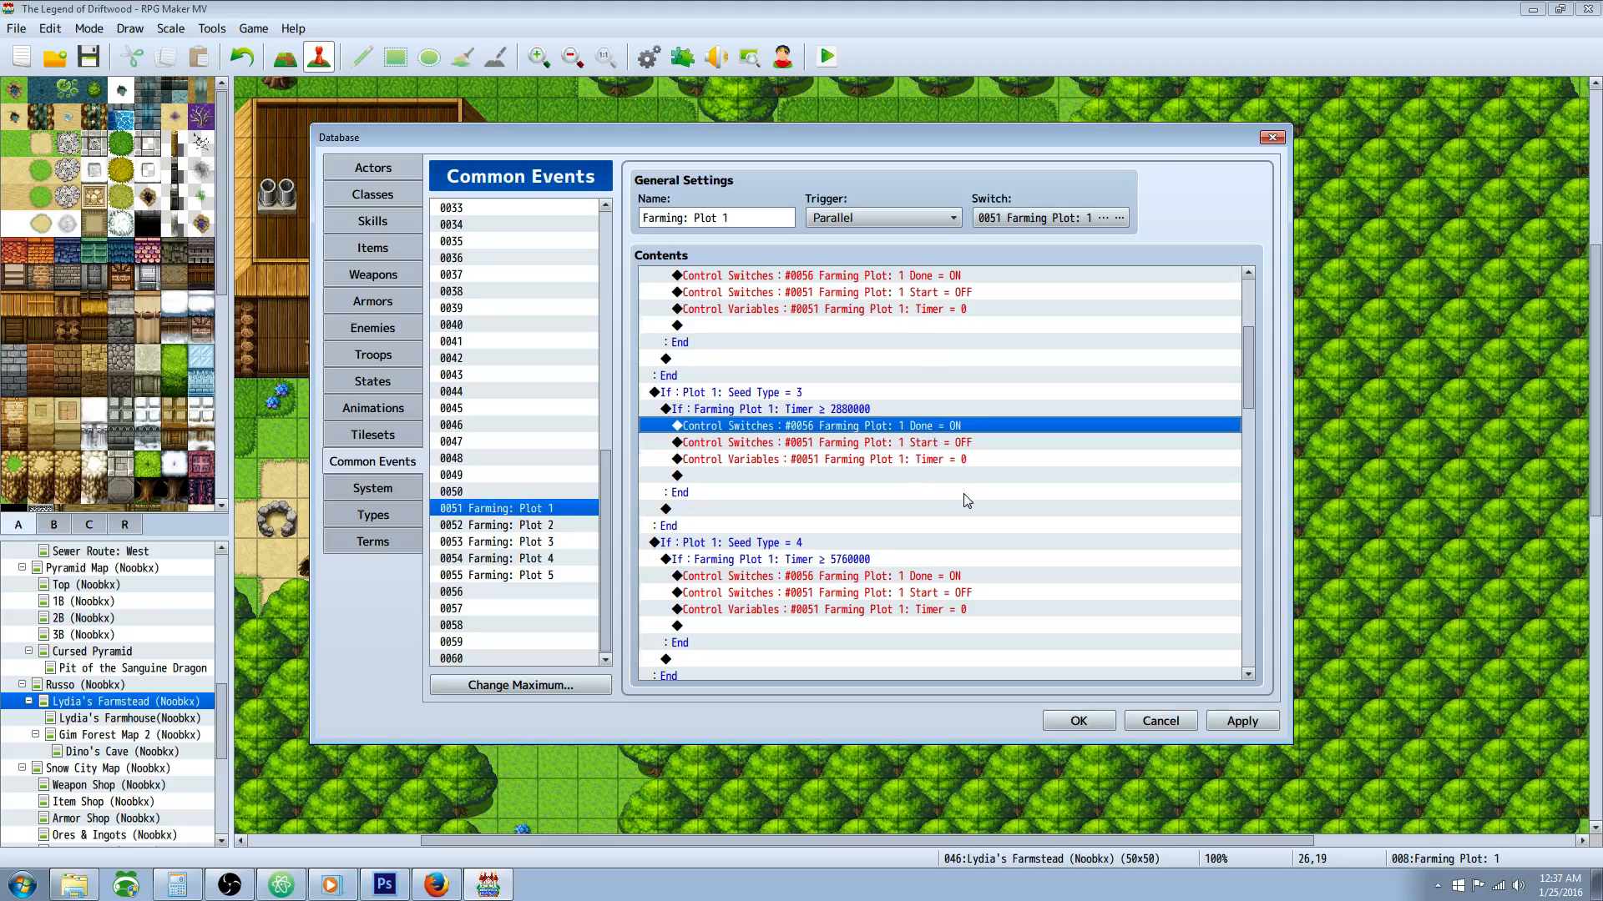
pyautogui.scroll(-1, 960, 499)
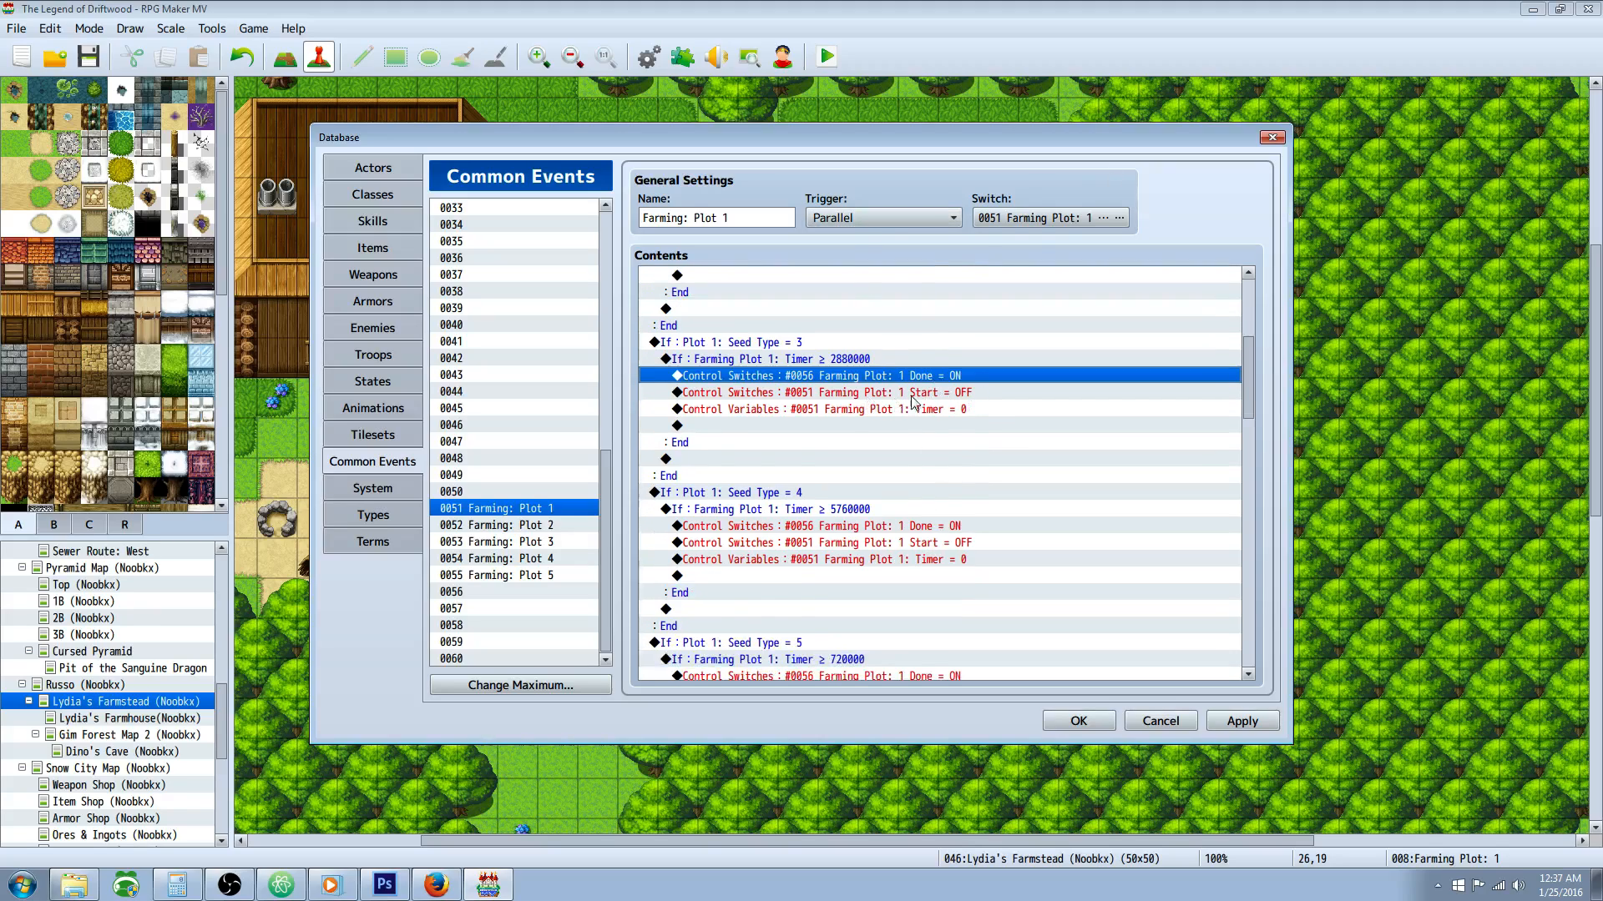
pyautogui.scroll(-1, 910, 391)
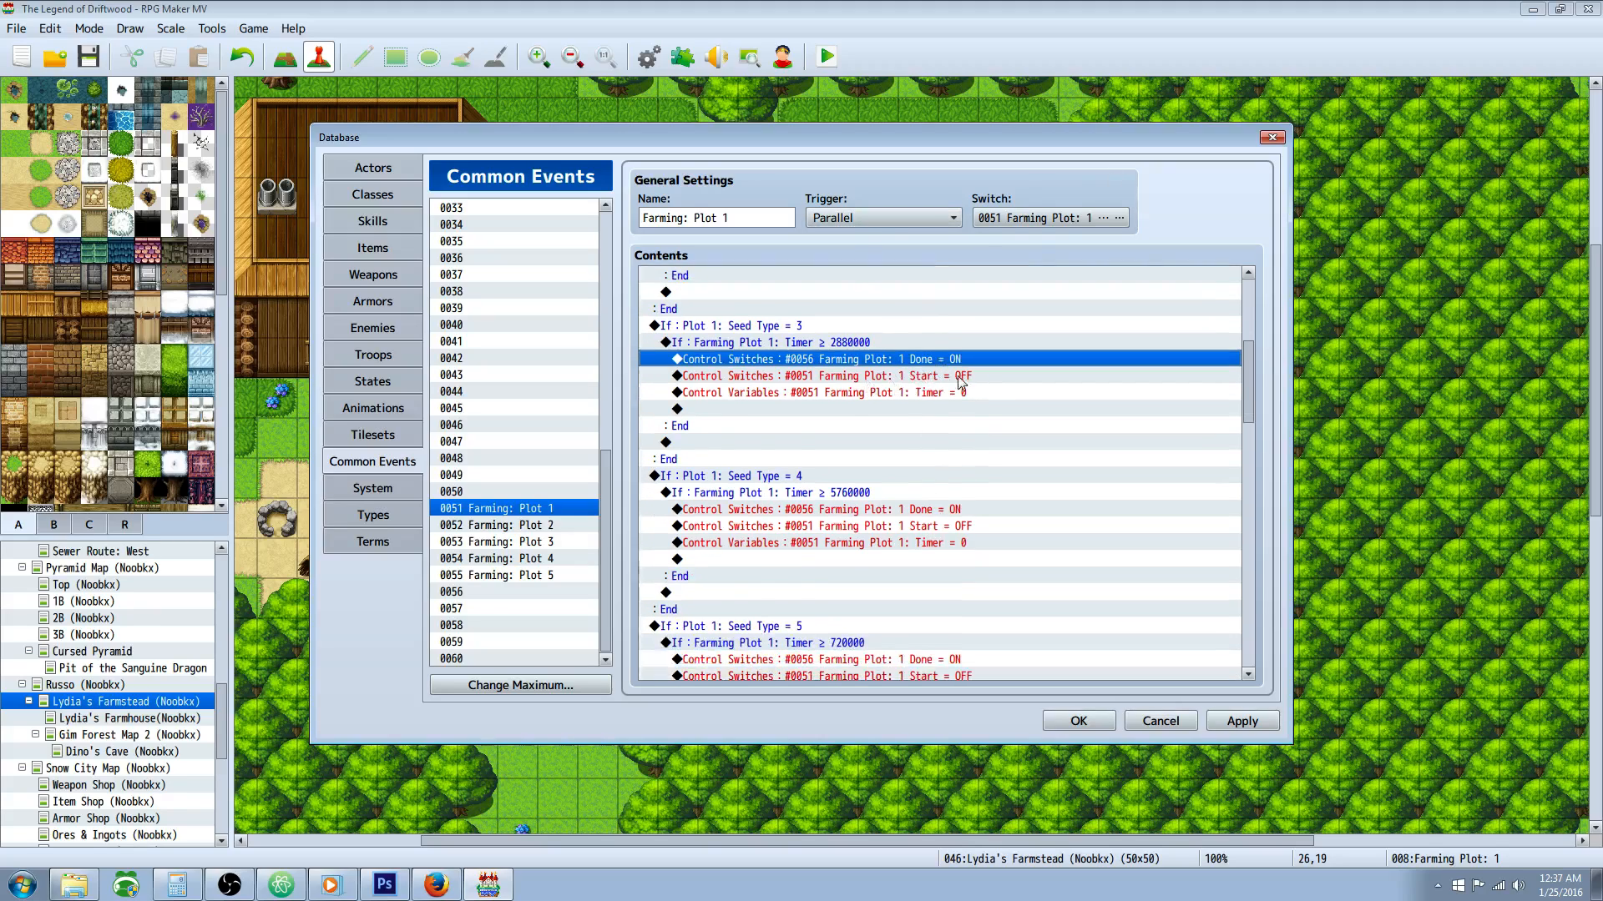
pyautogui.click(914, 380)
pyautogui.click(916, 393)
pyautogui.scroll(-1, 908, 398)
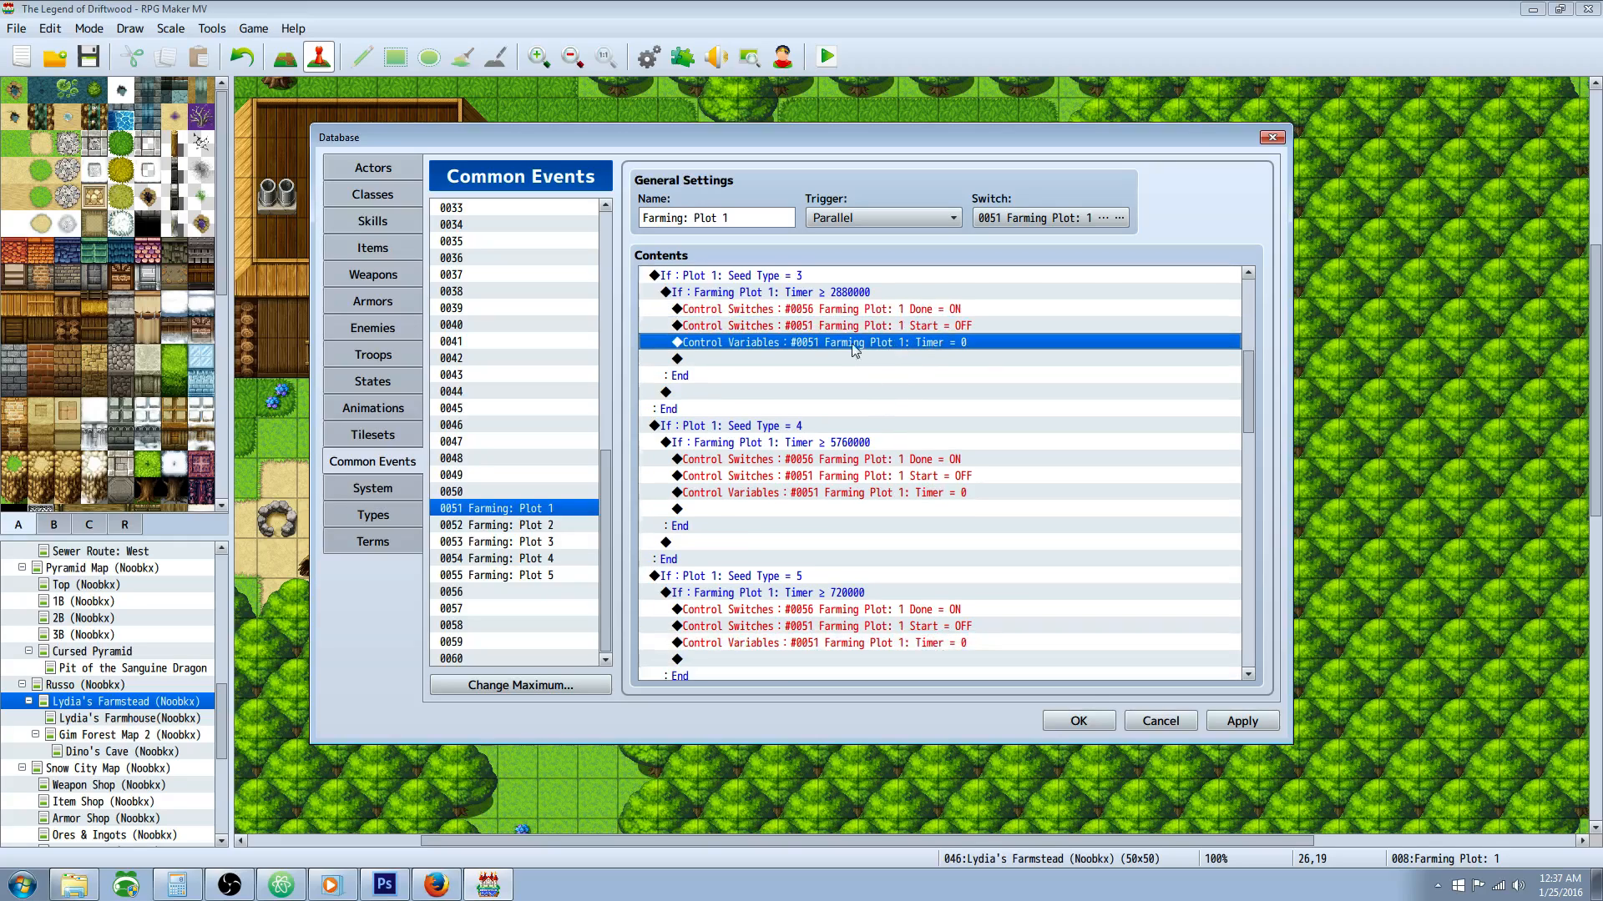
# Step: Review the Seed Type = 4 branch, checking its timer condition and the Plot 1 Done ON command
pyautogui.click(787, 427)
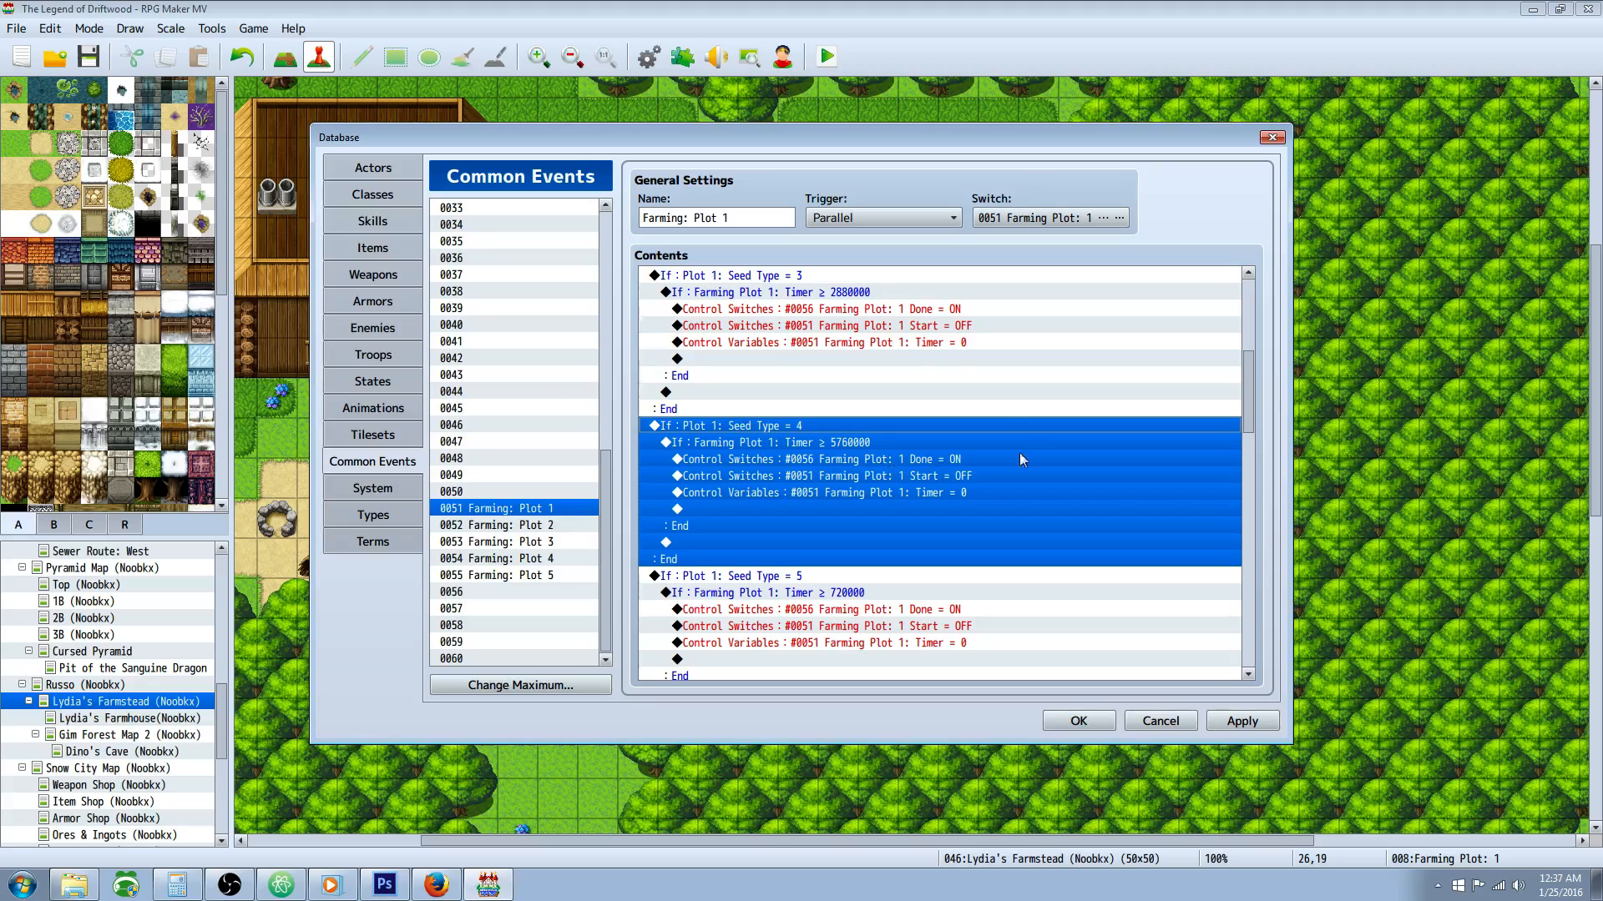
pyautogui.click(894, 459)
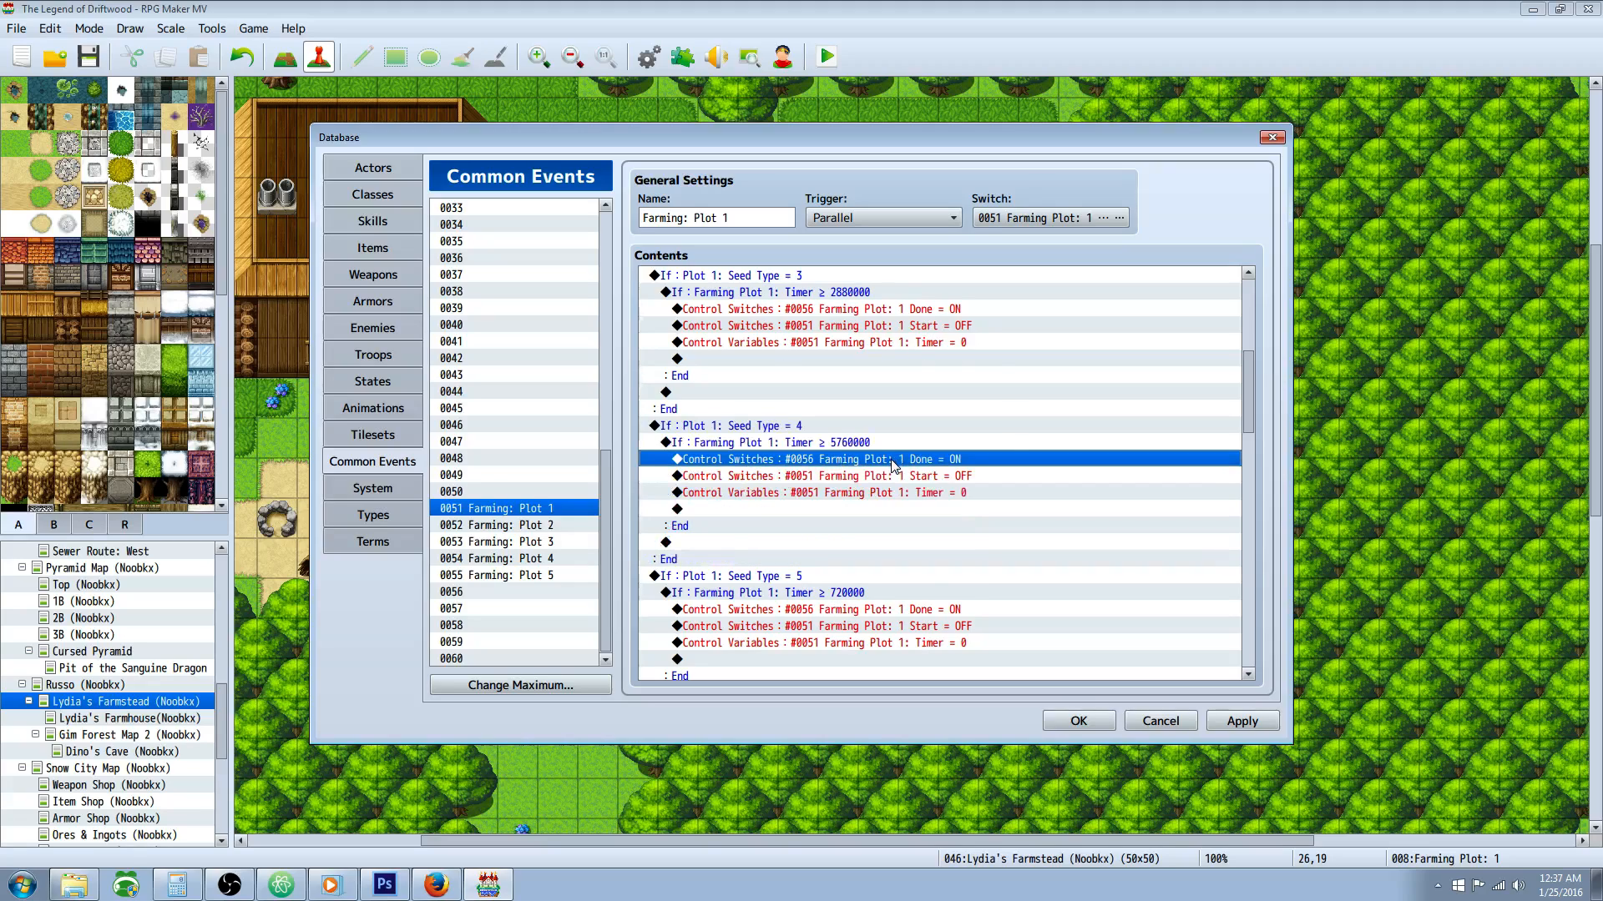
pyautogui.click(834, 444)
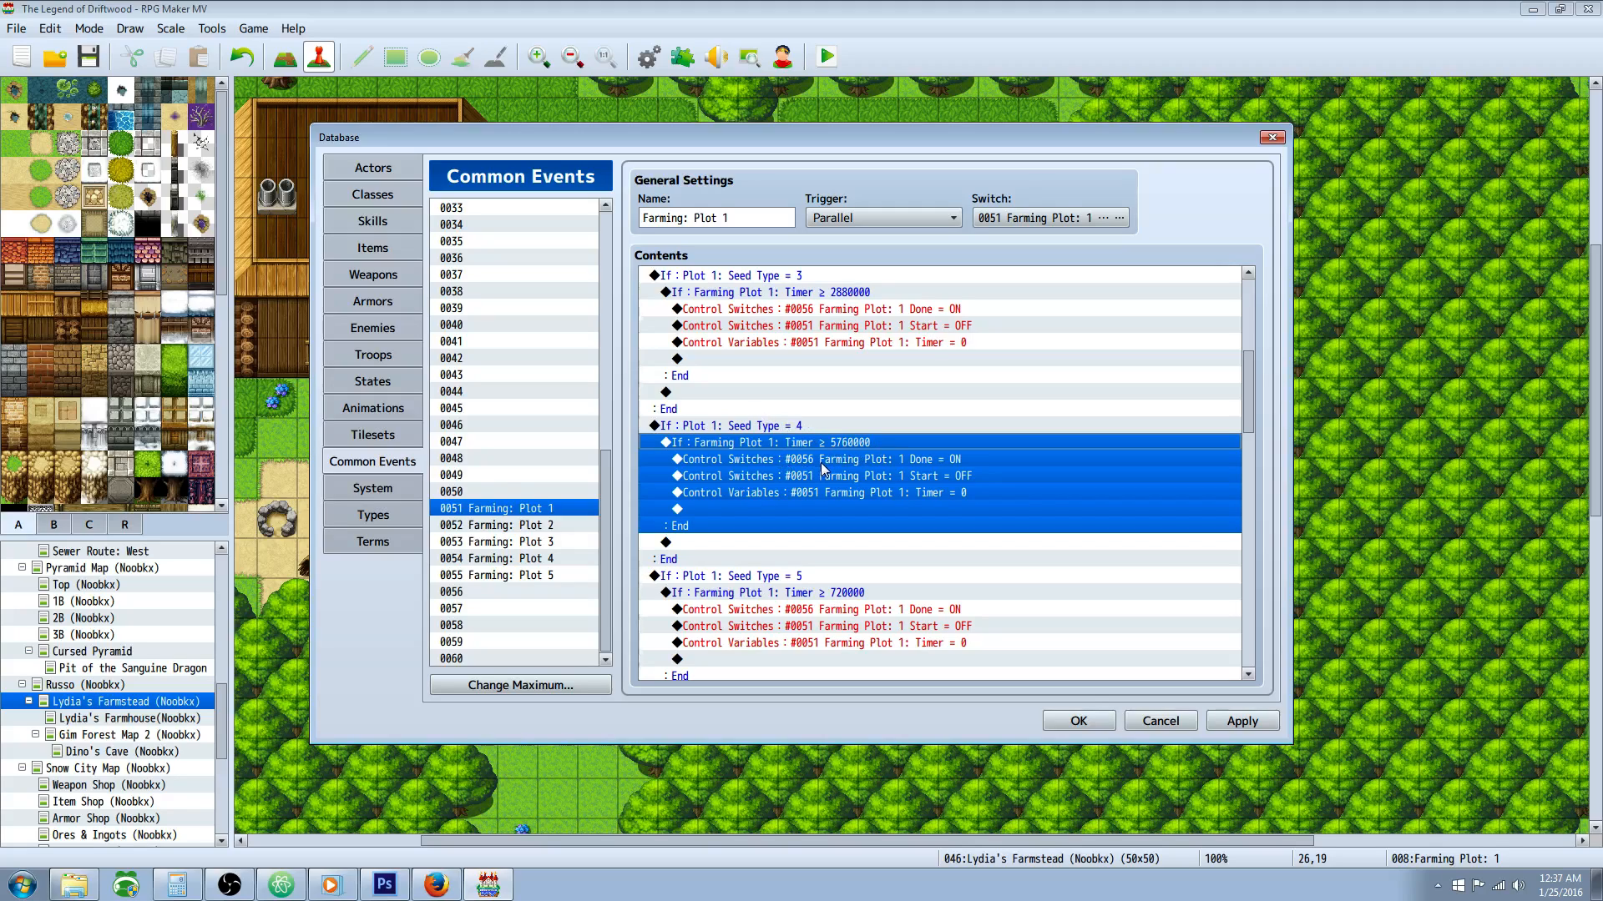
pyautogui.click(929, 459)
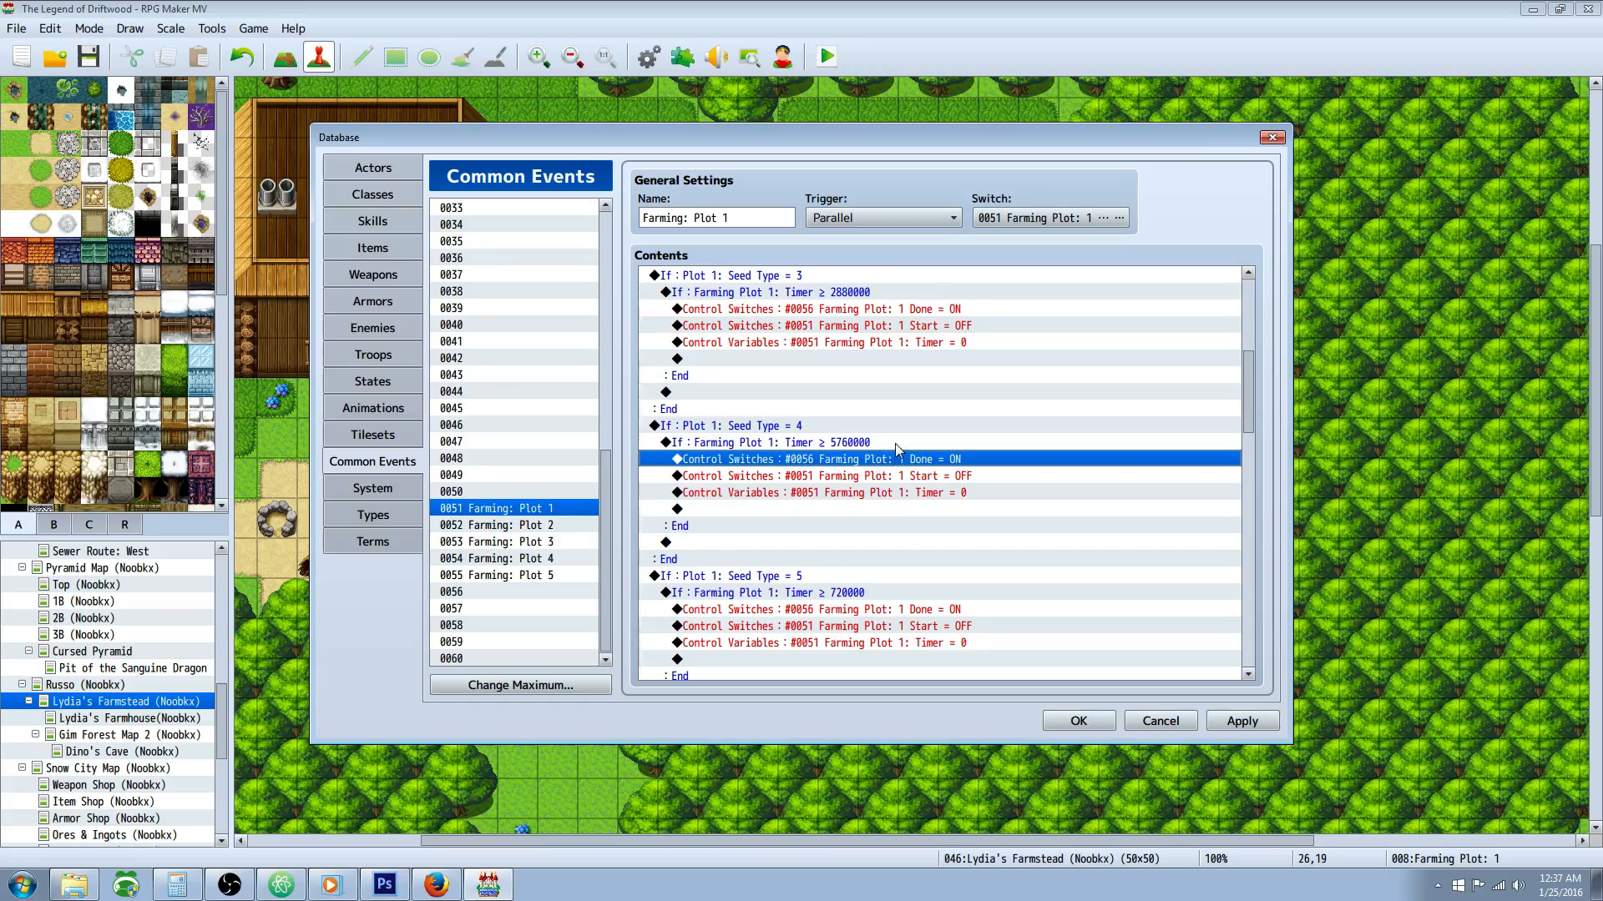
pyautogui.scroll(-2, 895, 444)
# Step: Examine the Seed Type = 5 branch and compare it with the branches of the earlier seed types
pyautogui.click(748, 496)
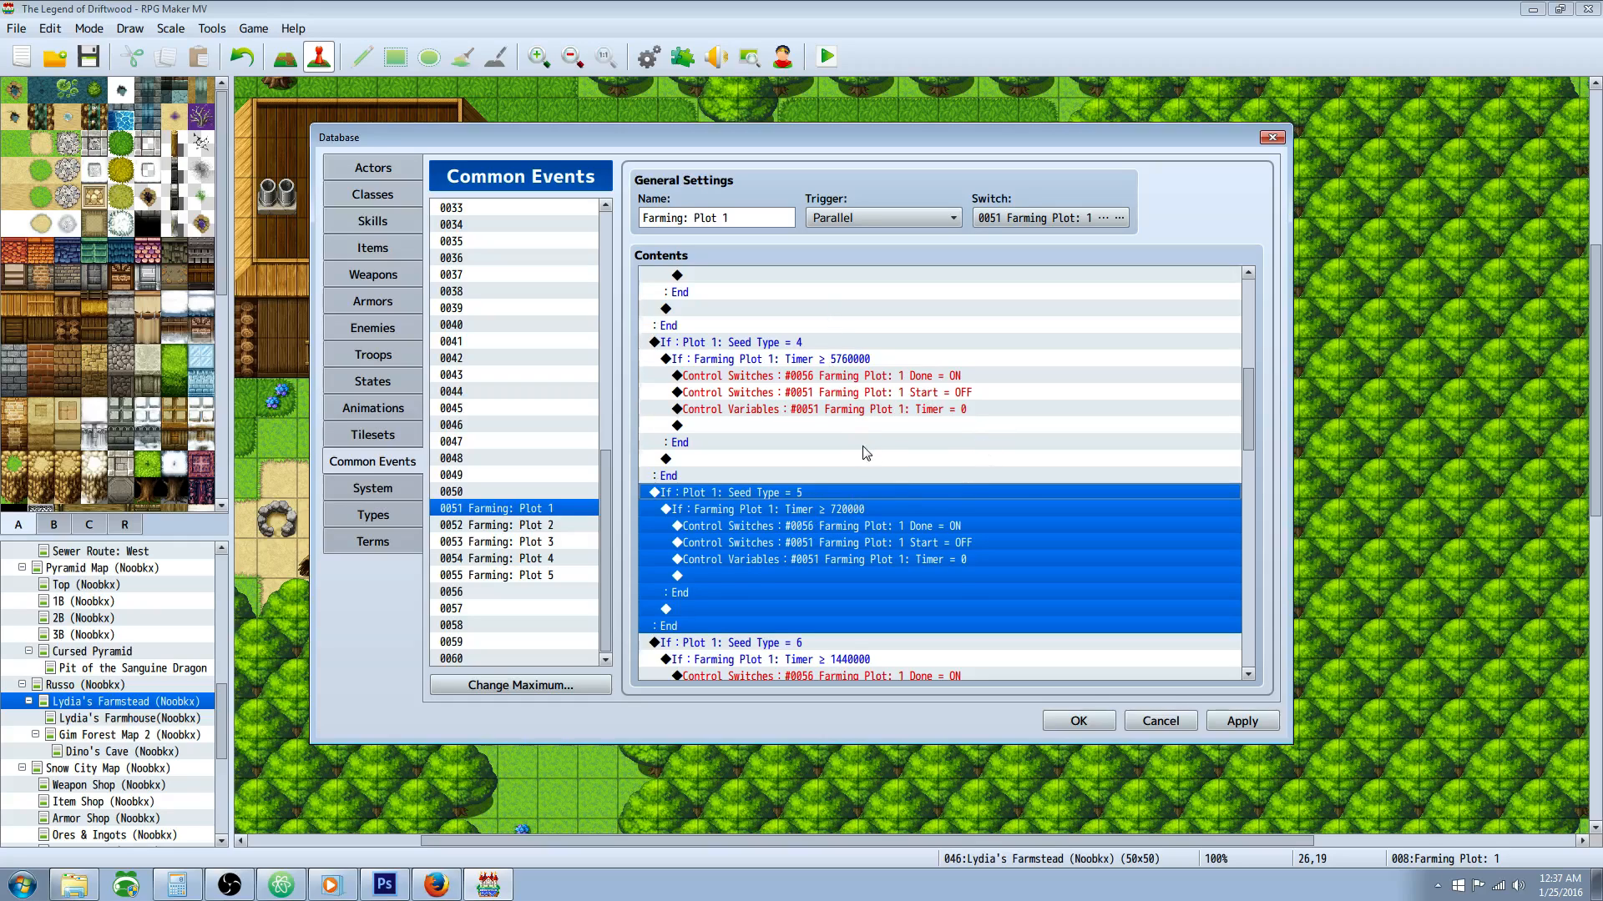
pyautogui.moveTo(1249, 448)
pyautogui.mouseDown()
pyautogui.moveTo(1248, 360)
pyautogui.moveTo(1234, 449)
pyautogui.mouseUp()
pyautogui.click(793, 310)
pyautogui.click(810, 403)
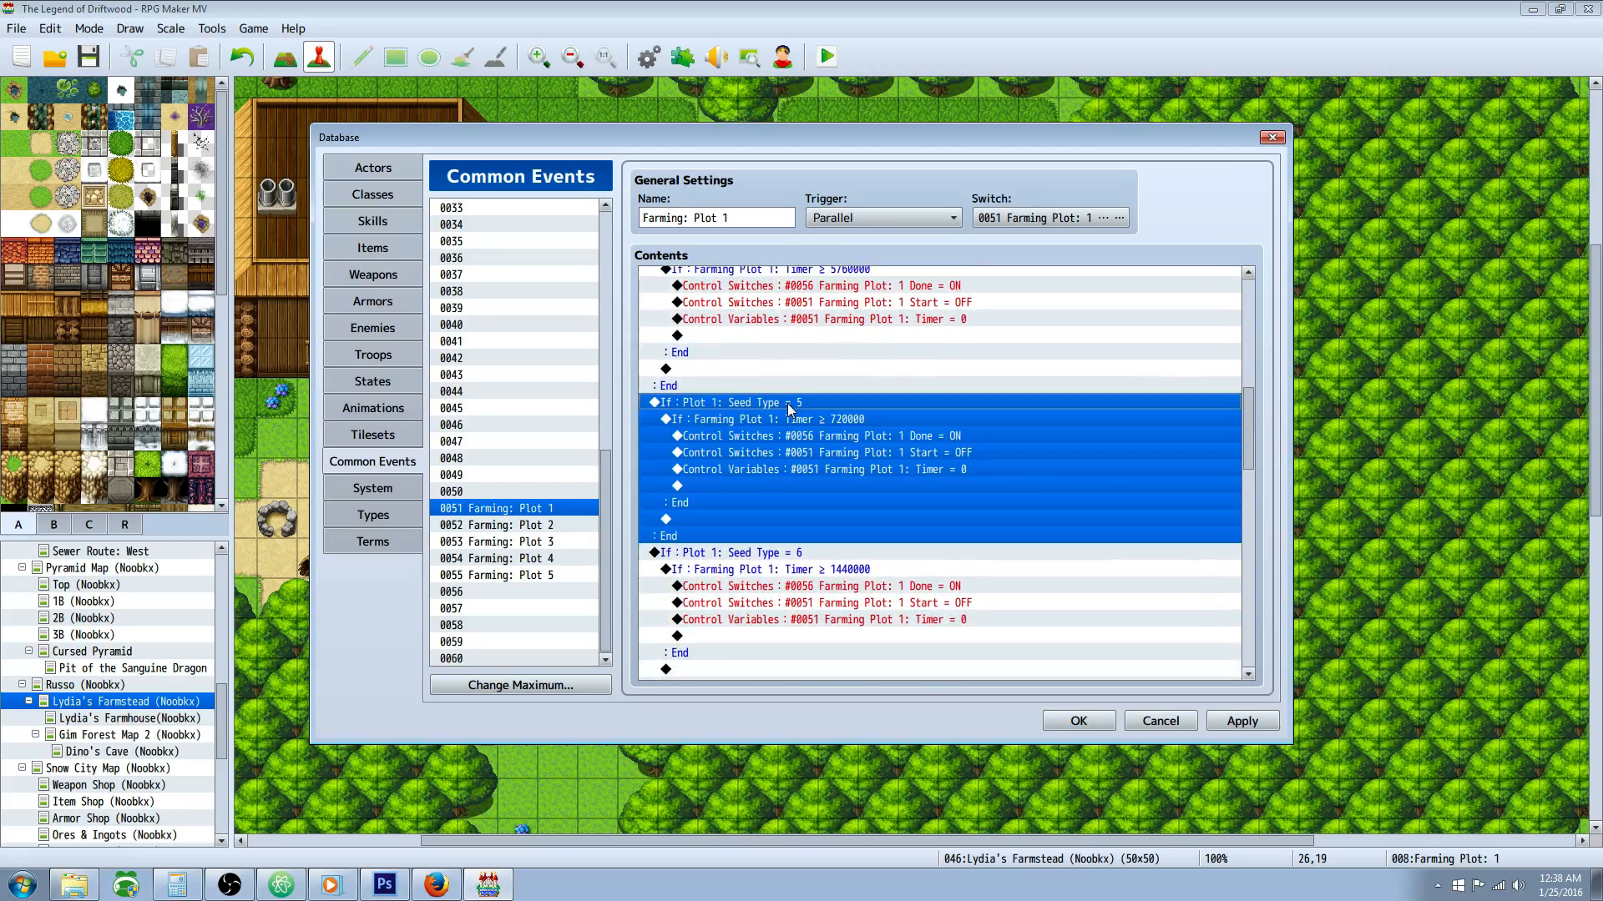
pyautogui.rightClick(749, 403)
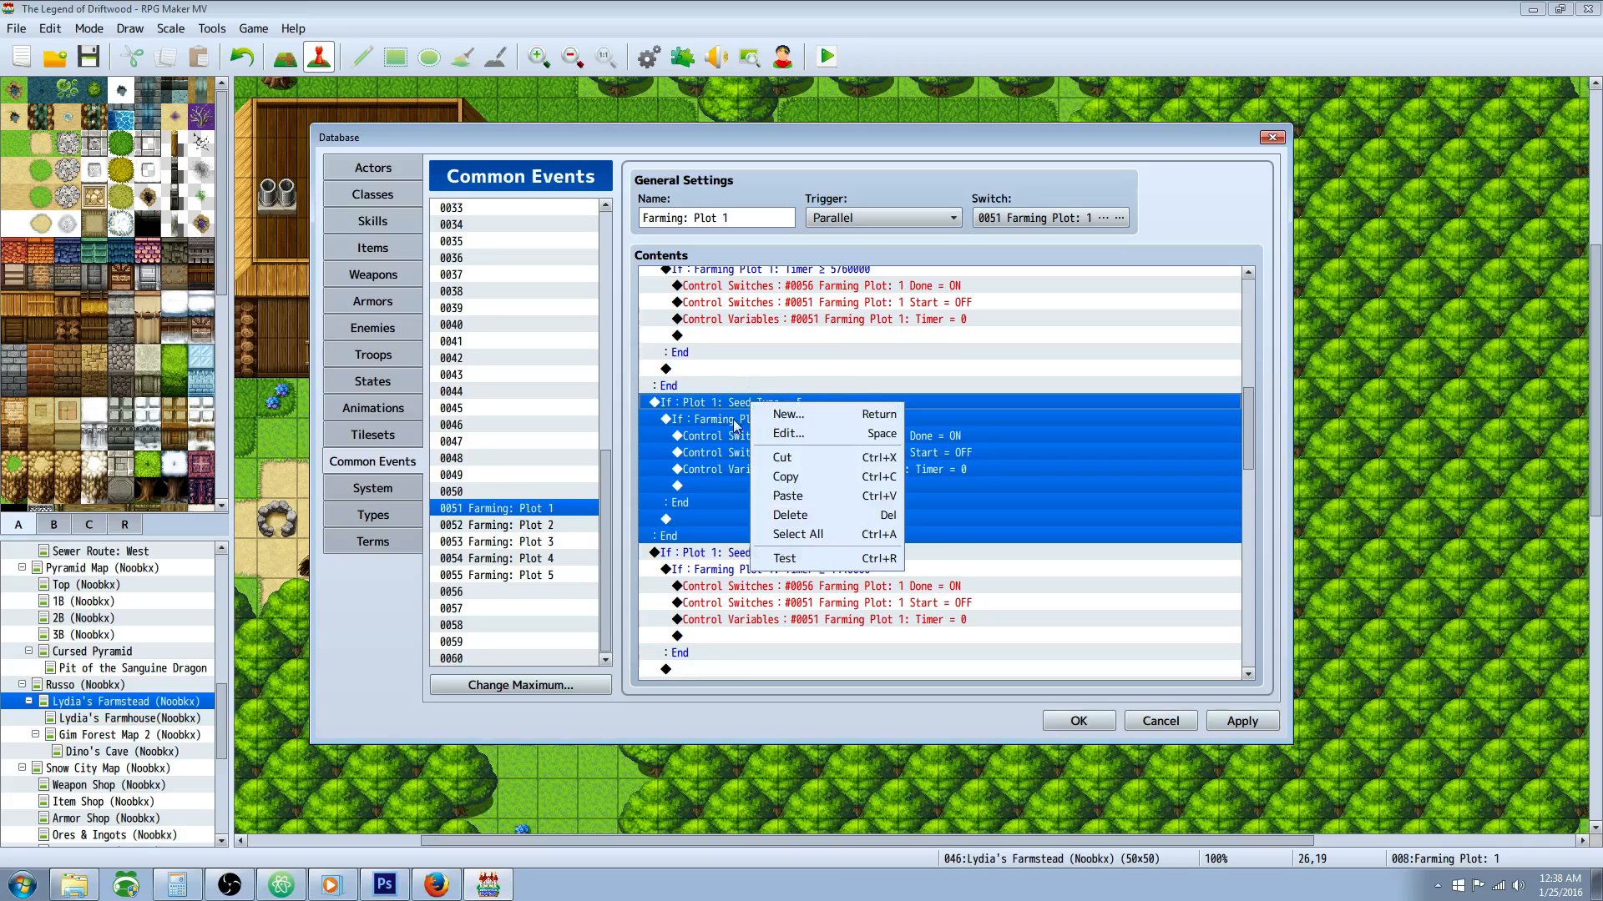
pyautogui.click(696, 429)
pyautogui.click(795, 402)
pyautogui.scroll(-2, 814, 397)
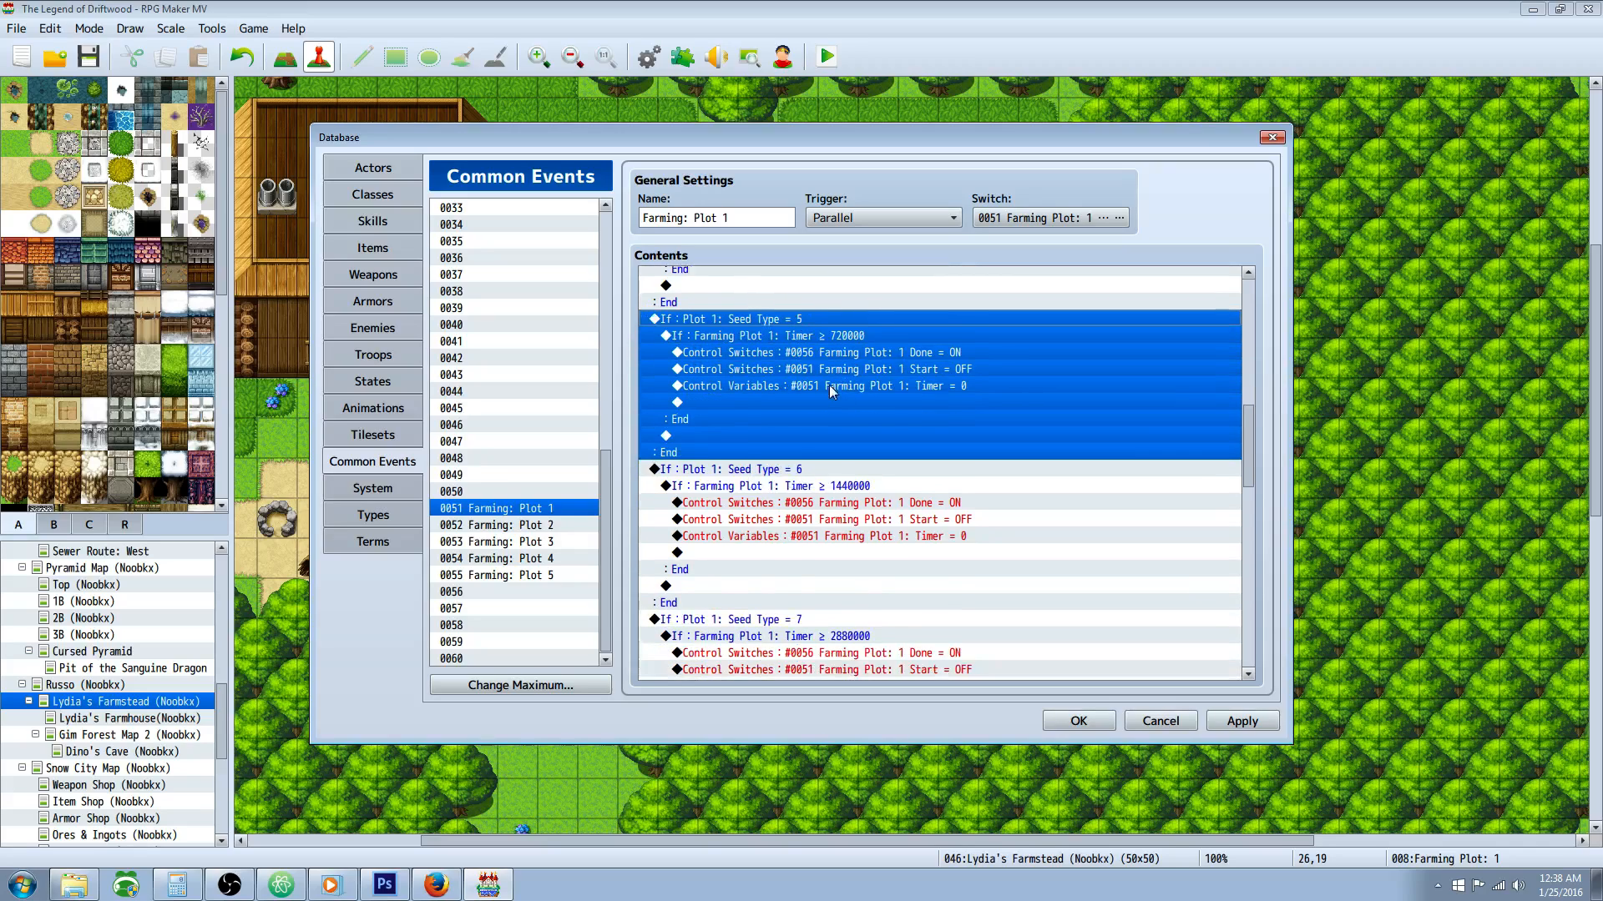
pyautogui.scroll(6, 839, 351)
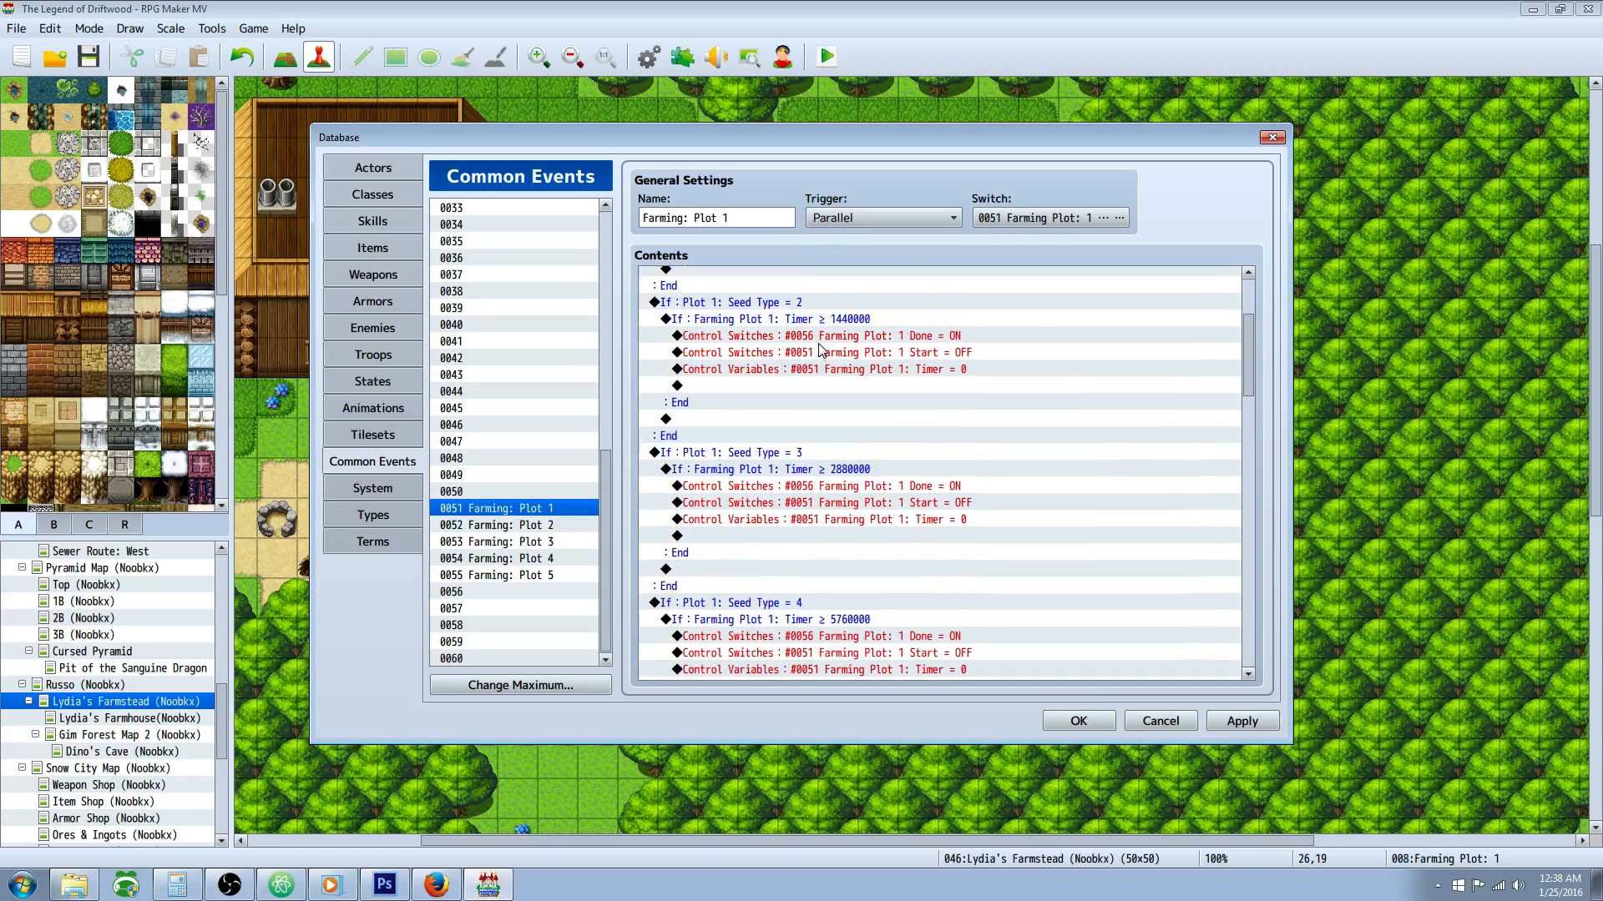
# Step: Review the Seed Type = 6, 7 and 8 branches of the Plot 1 event with their timer conditions
pyautogui.scroll(-8, 836, 399)
pyautogui.click(793, 387)
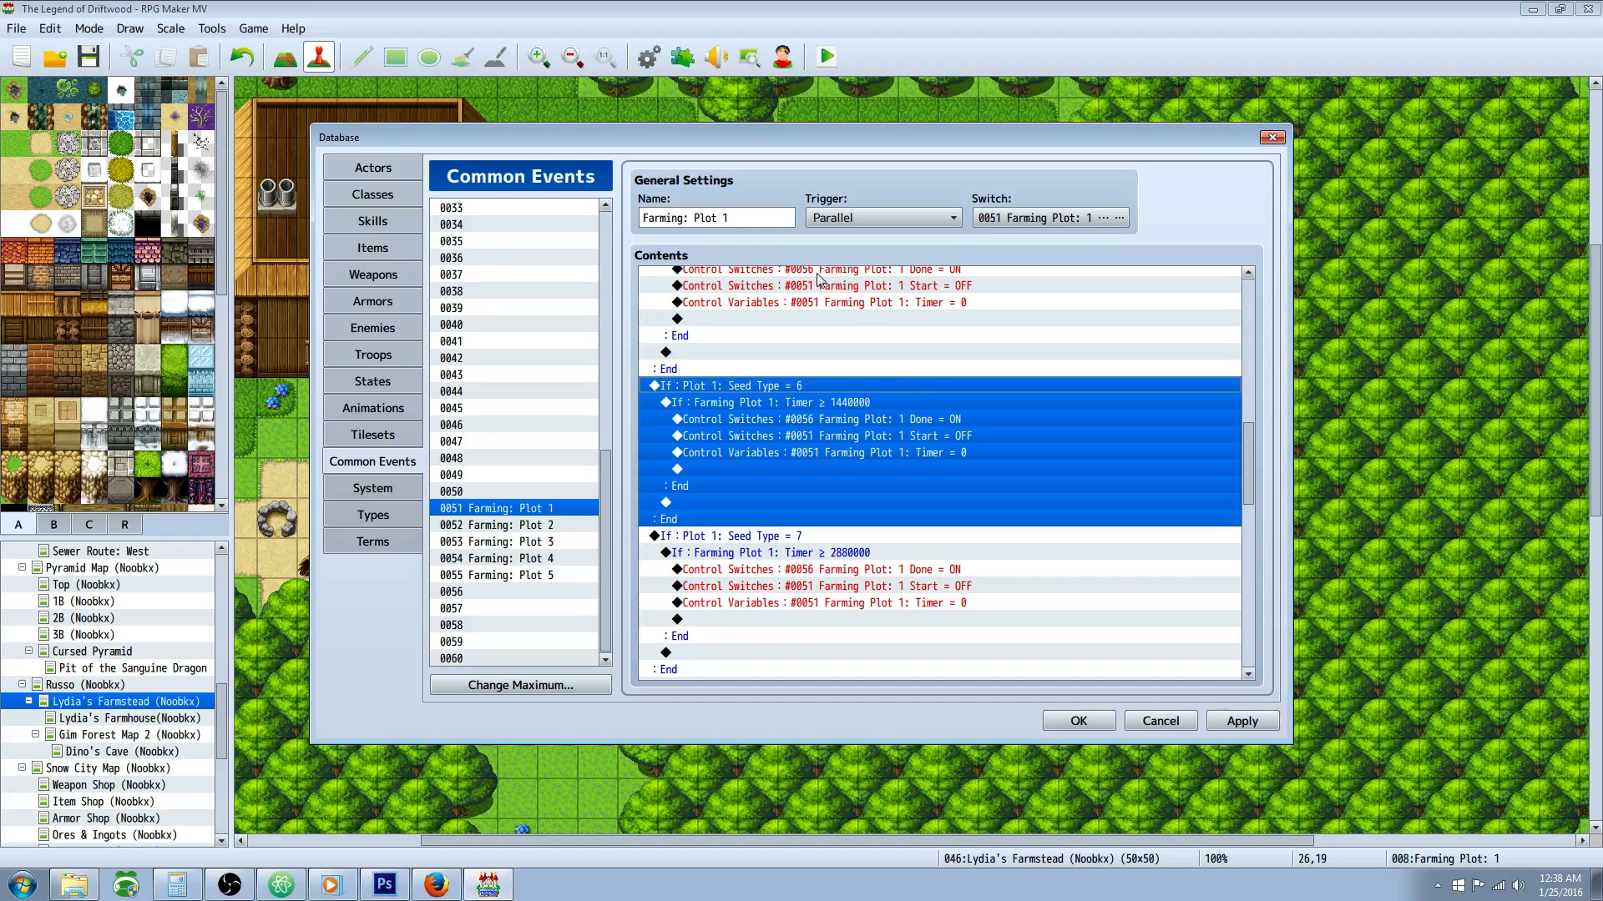
pyautogui.scroll(-2, 918, 414)
pyautogui.click(781, 437)
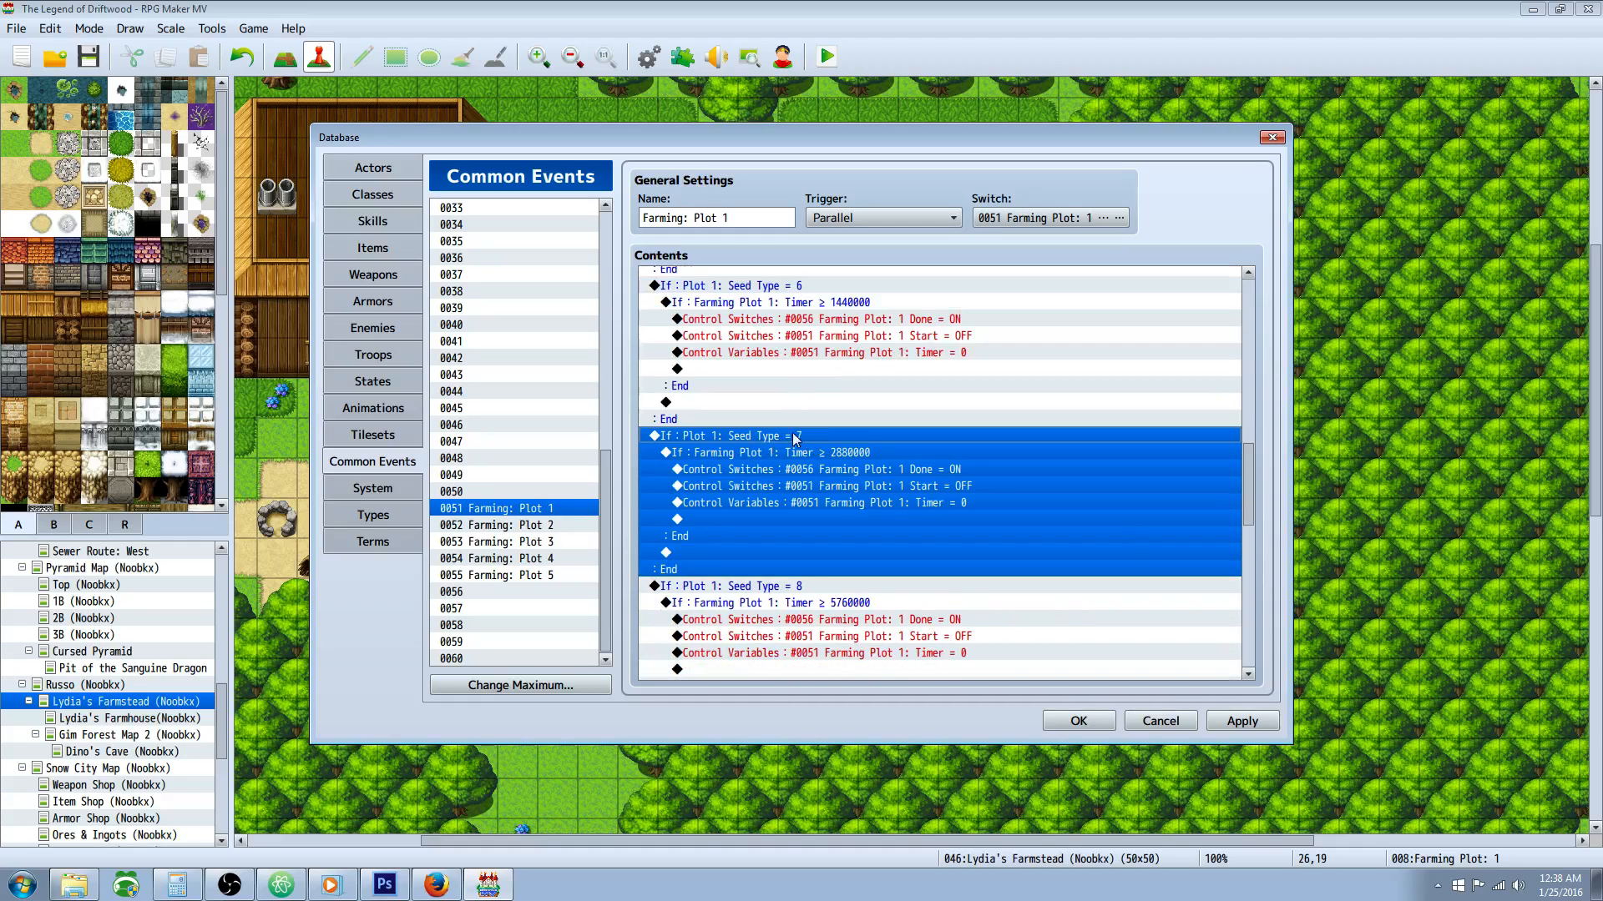
pyautogui.scroll(-2, 801, 439)
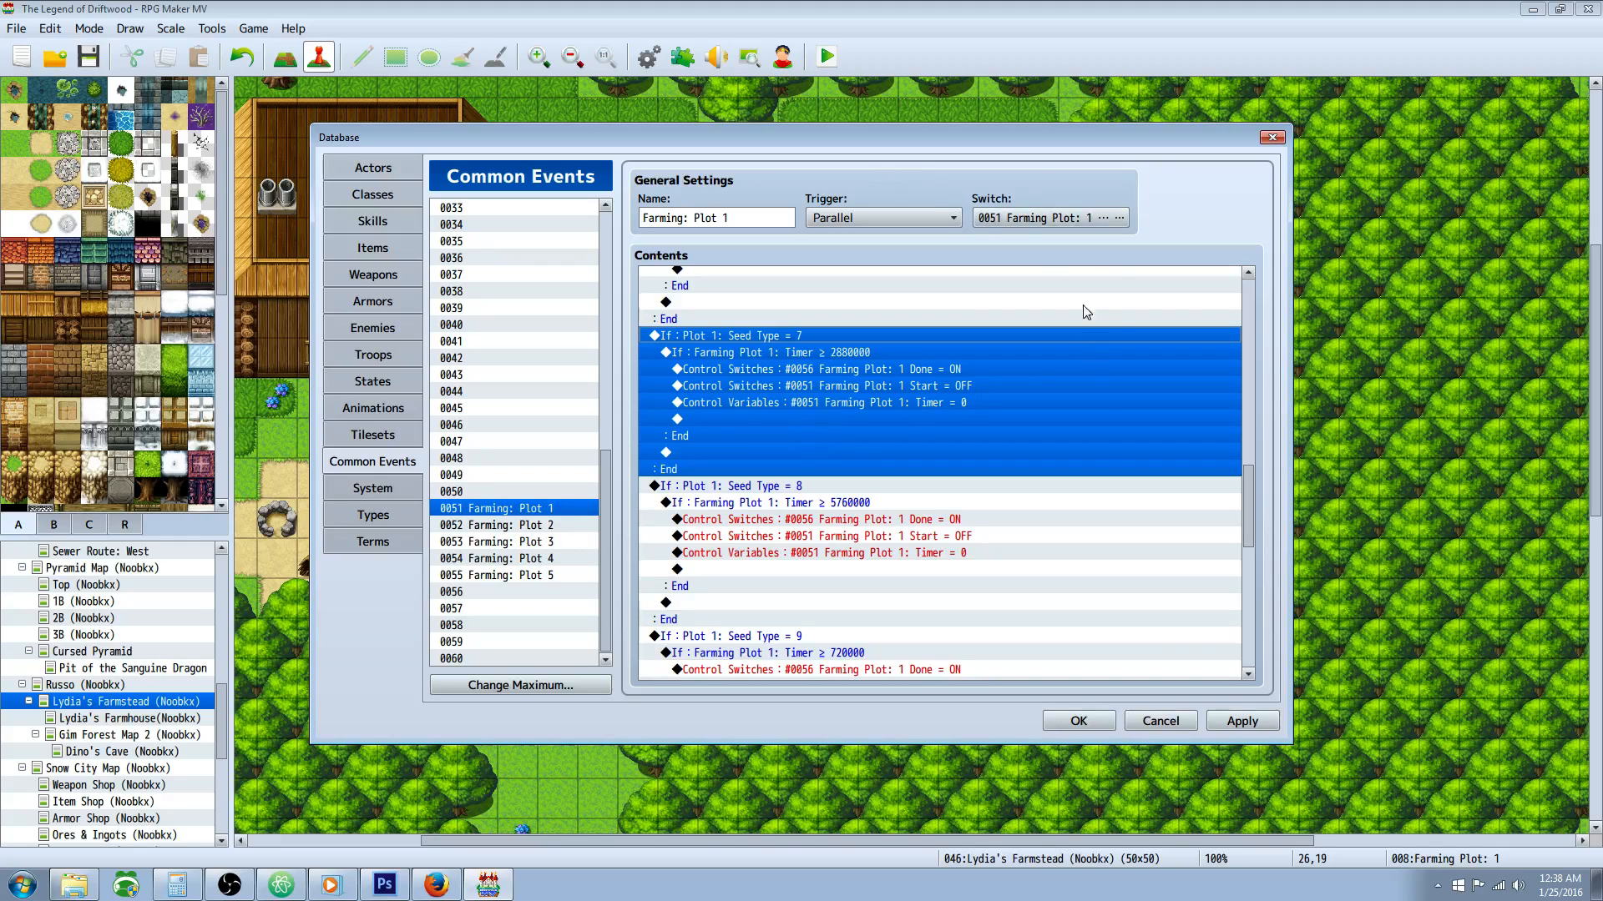
pyautogui.click(843, 491)
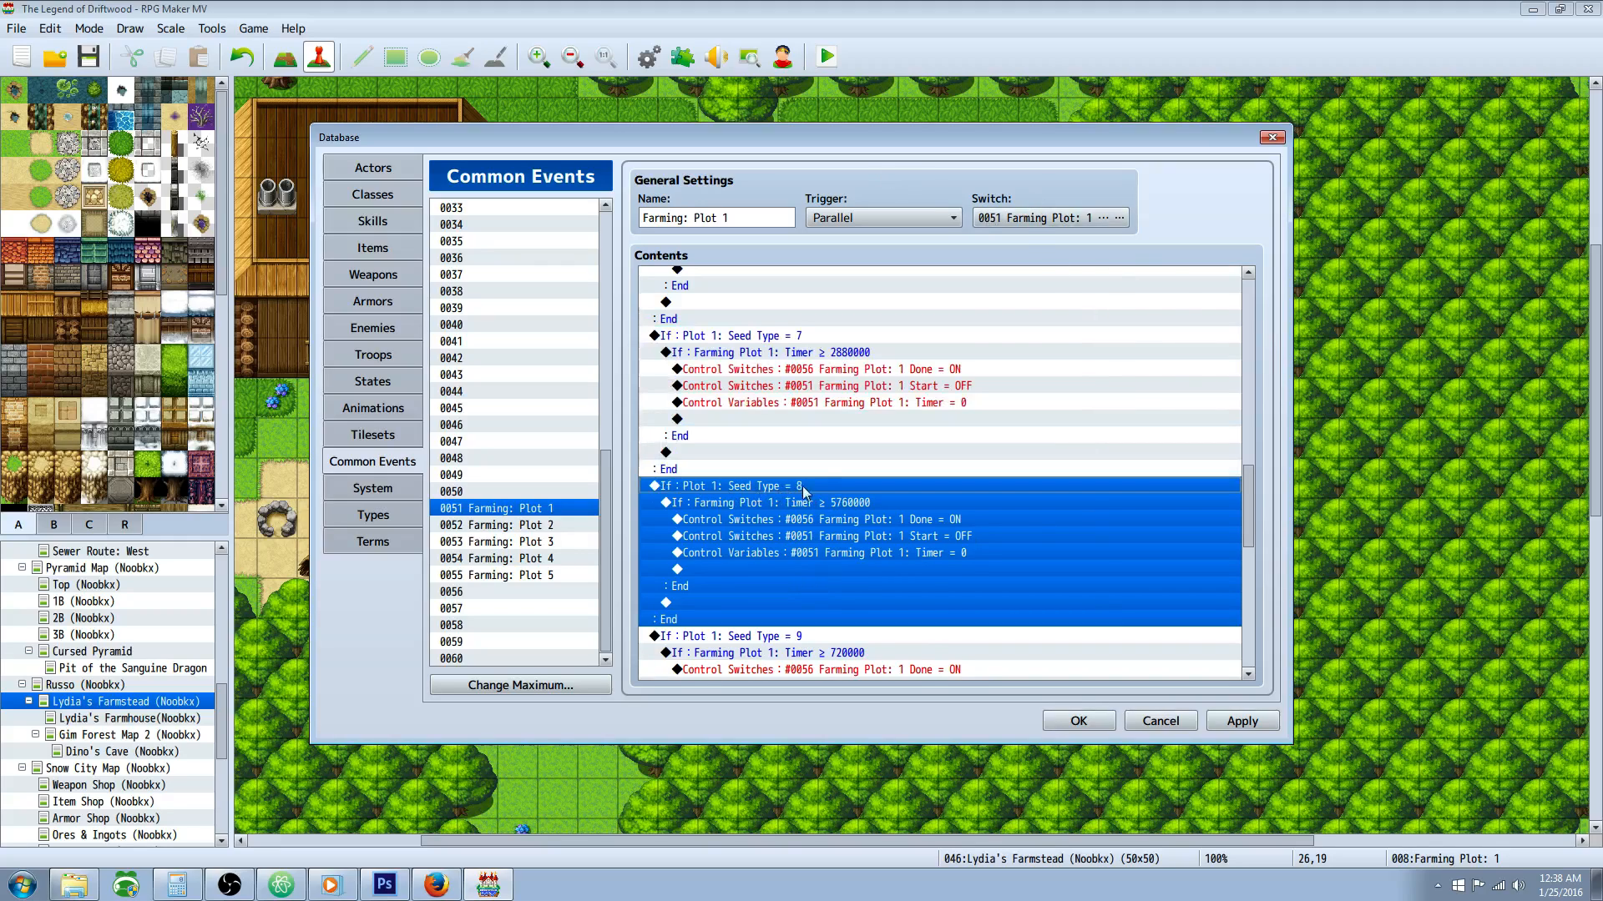
pyautogui.scroll(-1, 809, 486)
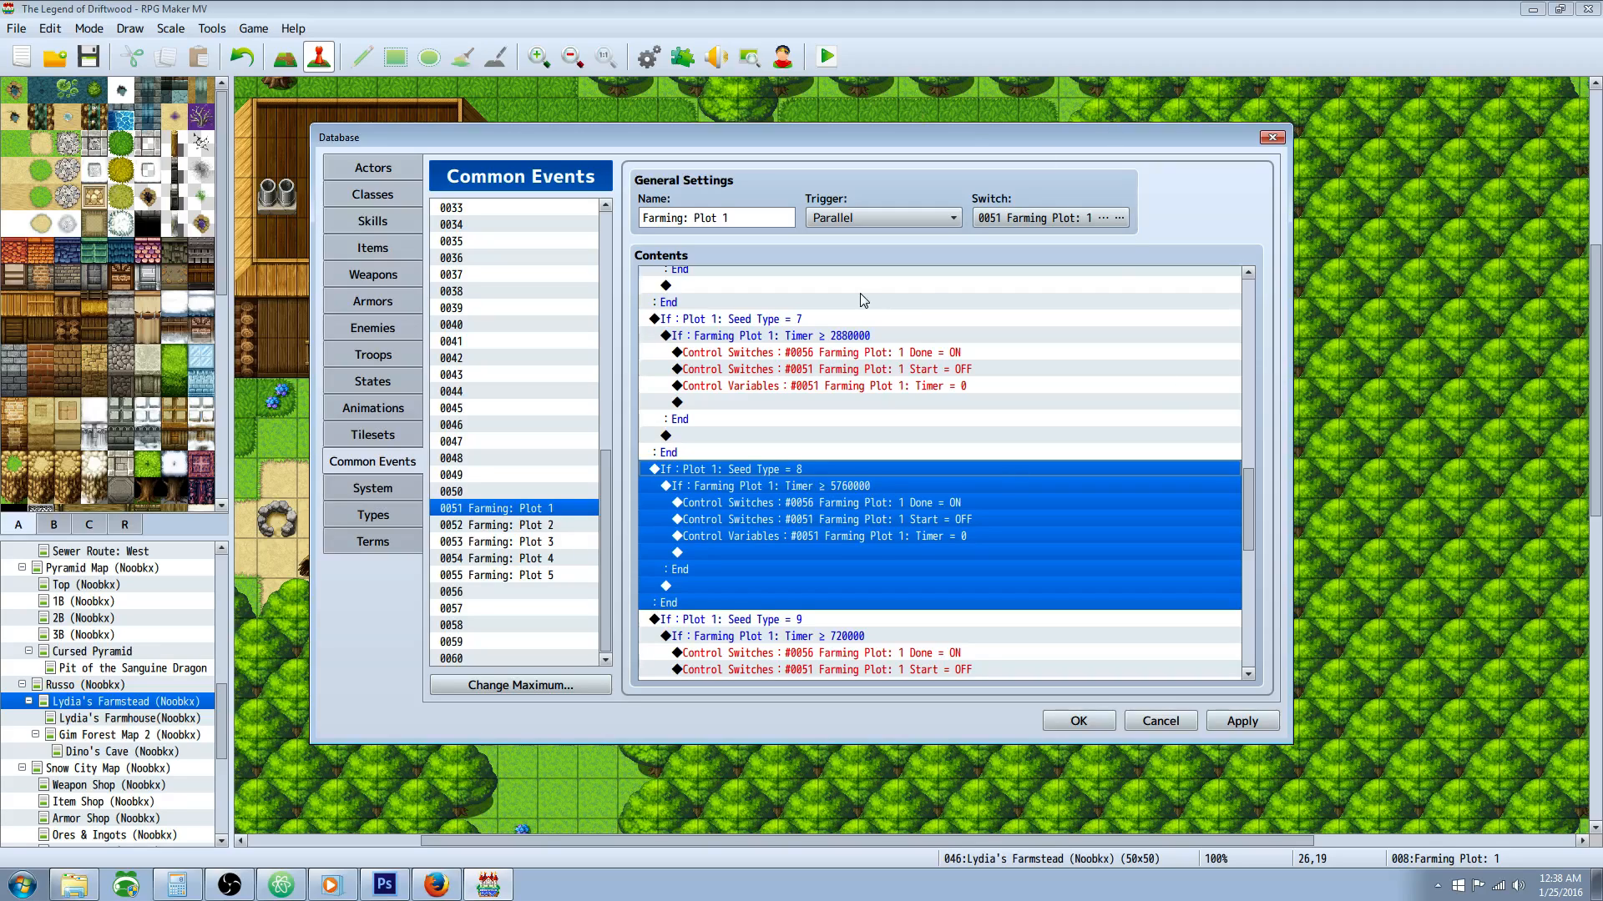
# Step: Examine the Seed Type = 9 branch and skim the remaining seed type branches down to Seed Type = 12
pyautogui.scroll(-5, 868, 350)
pyautogui.click(789, 538)
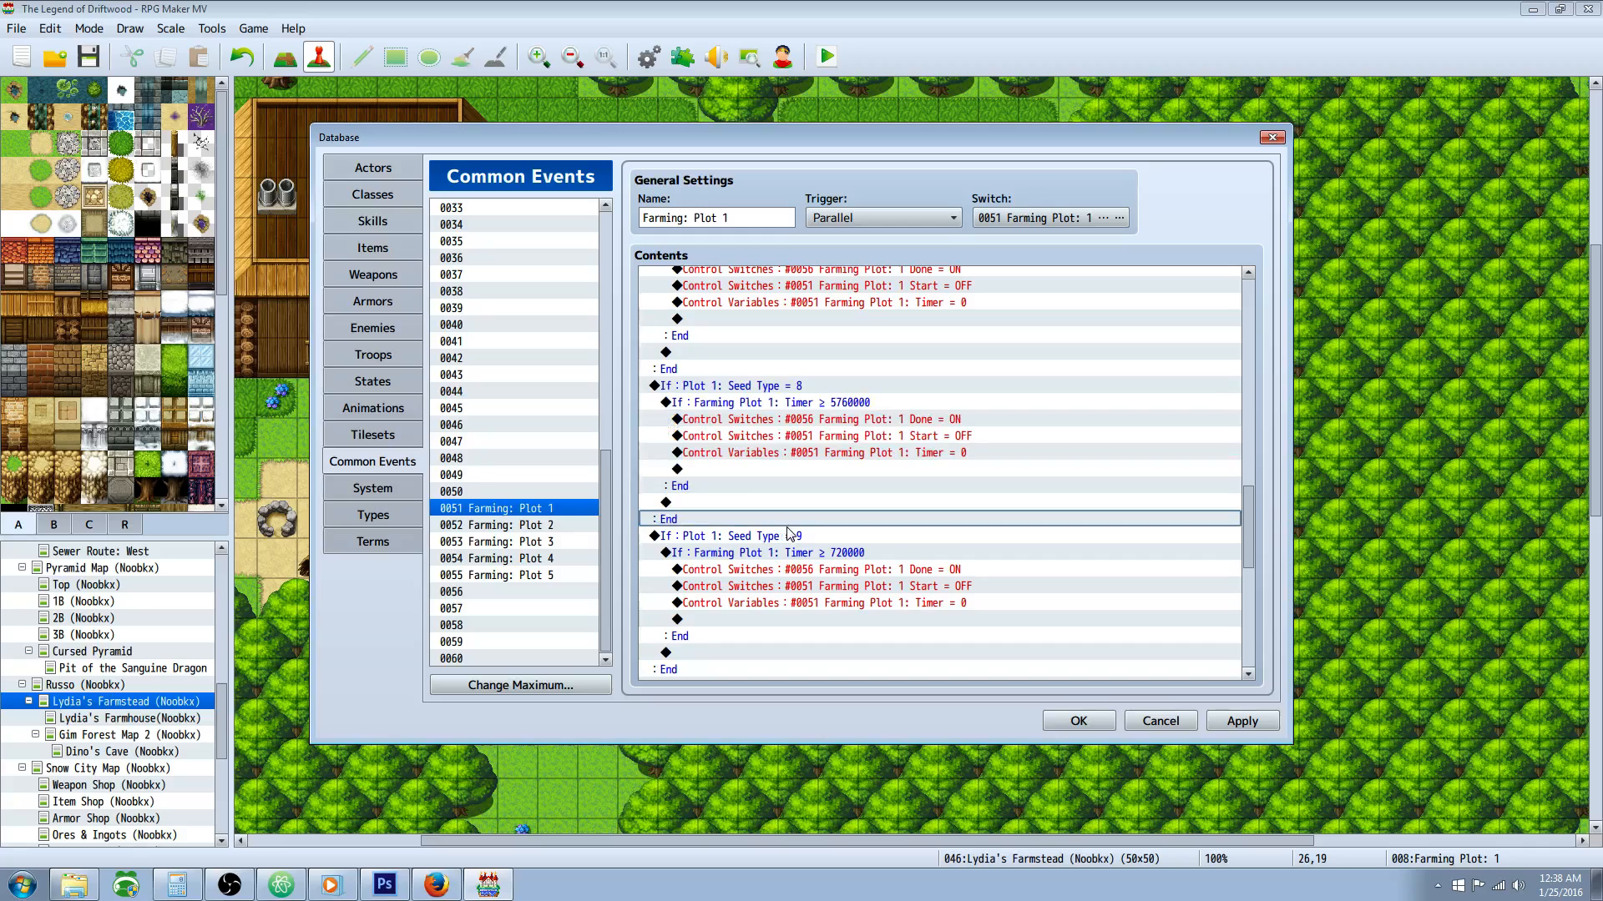
pyautogui.scroll(-3, 806, 501)
pyautogui.scroll(-2, 815, 467)
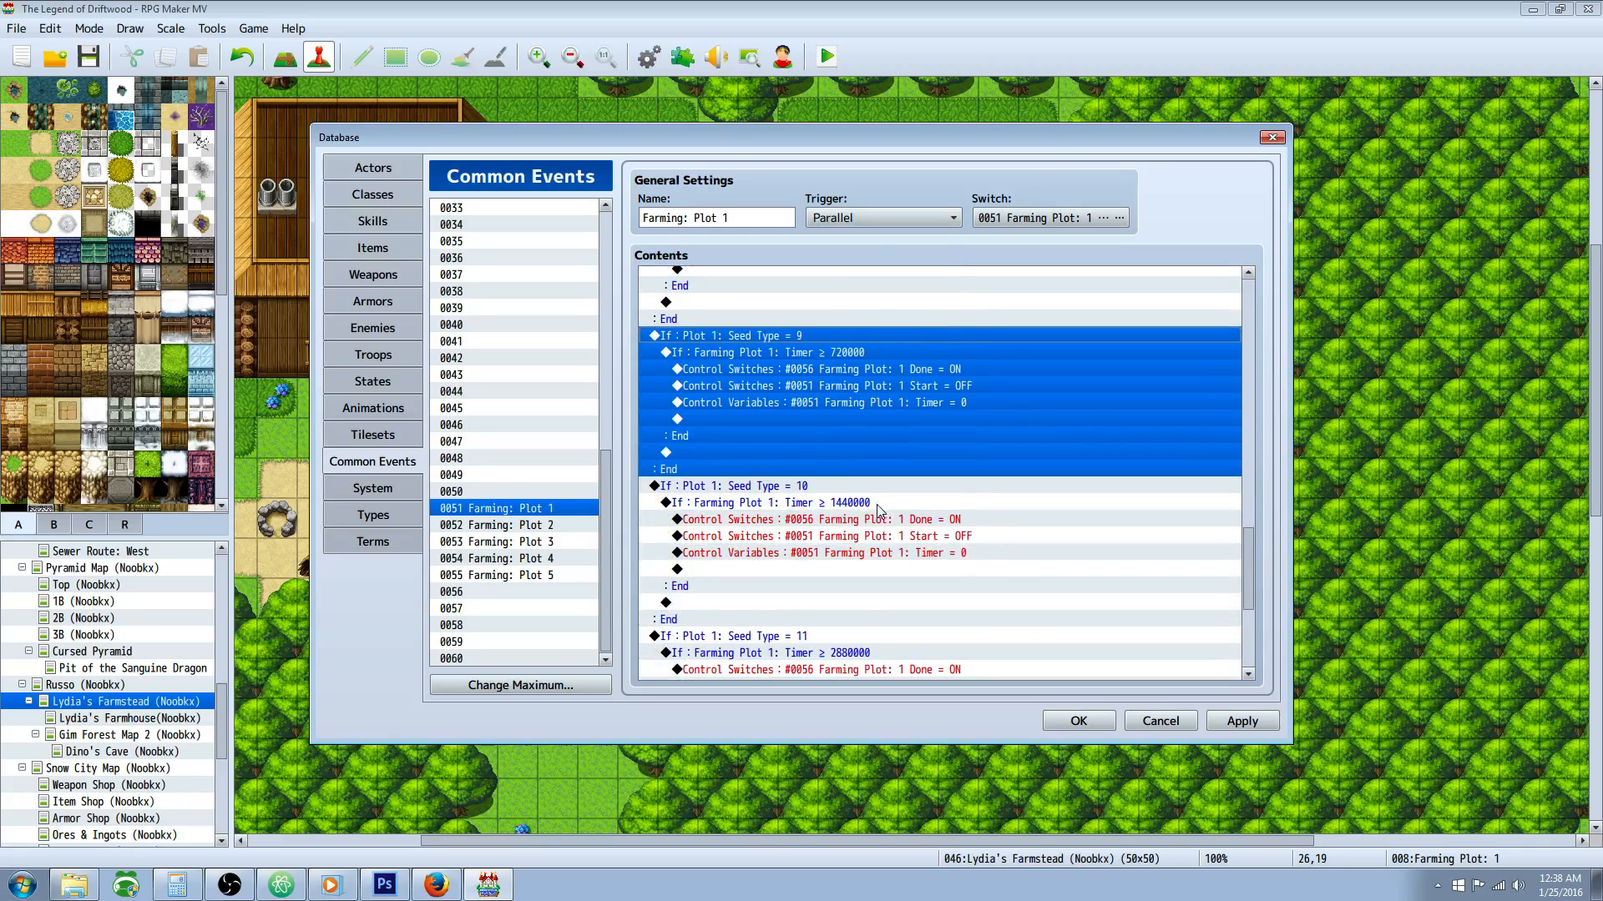
pyautogui.scroll(-2, 901, 444)
pyautogui.scroll(-4, 900, 444)
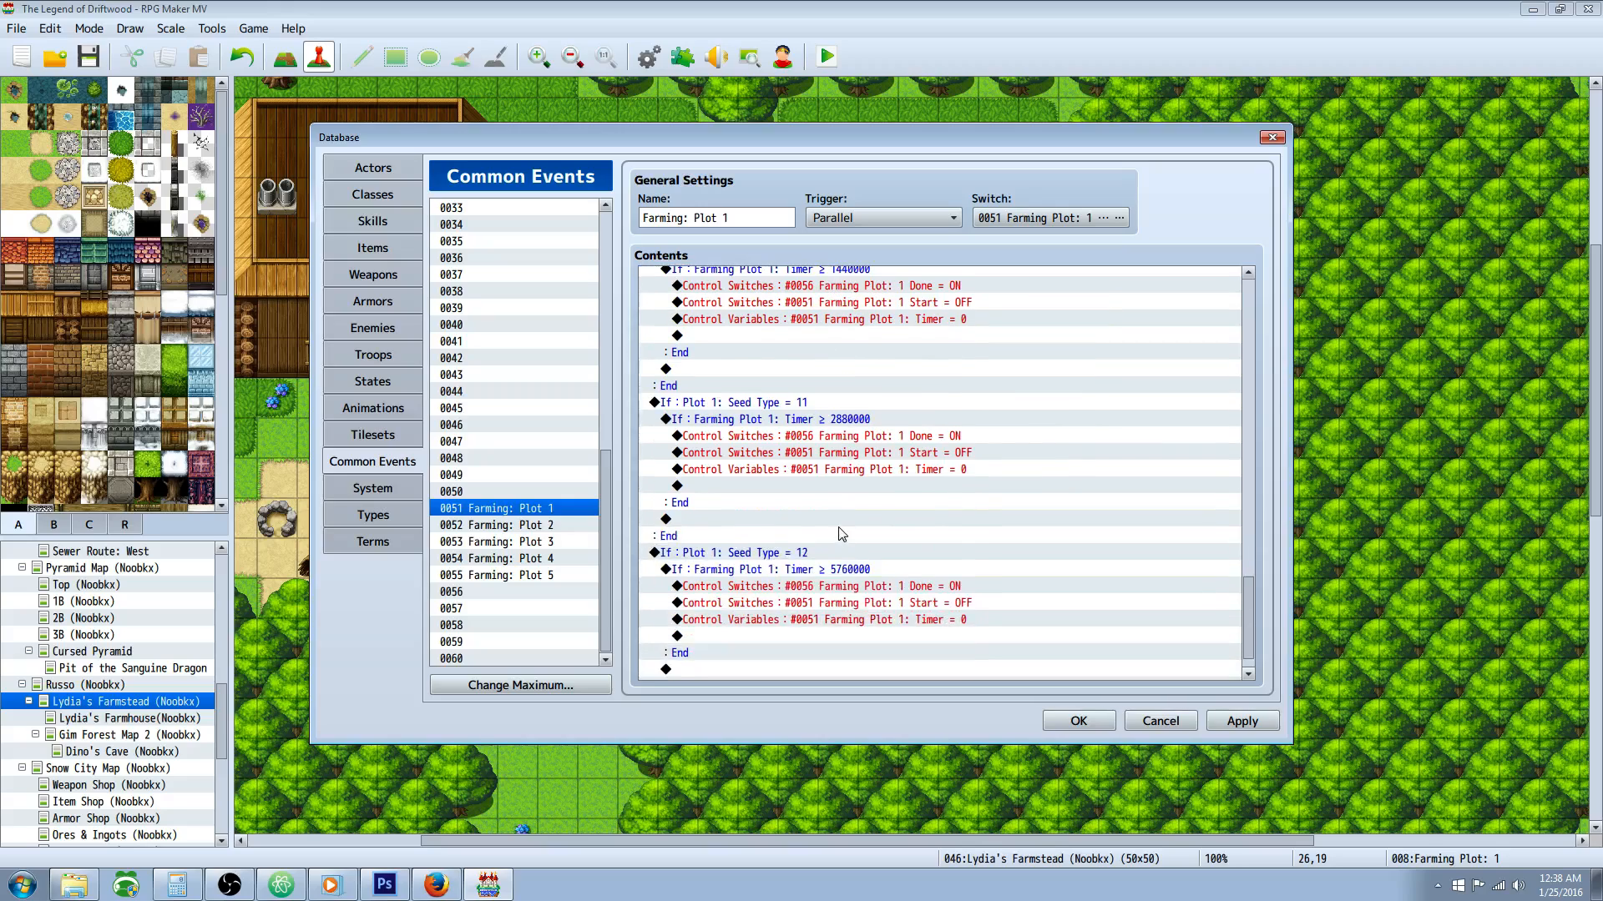
# Step: Compare the timer conditions of the Seed Type = 10, 11 and 12 branches of the Plot 1 event
pyautogui.click(890, 539)
pyautogui.scroll(5, 877, 524)
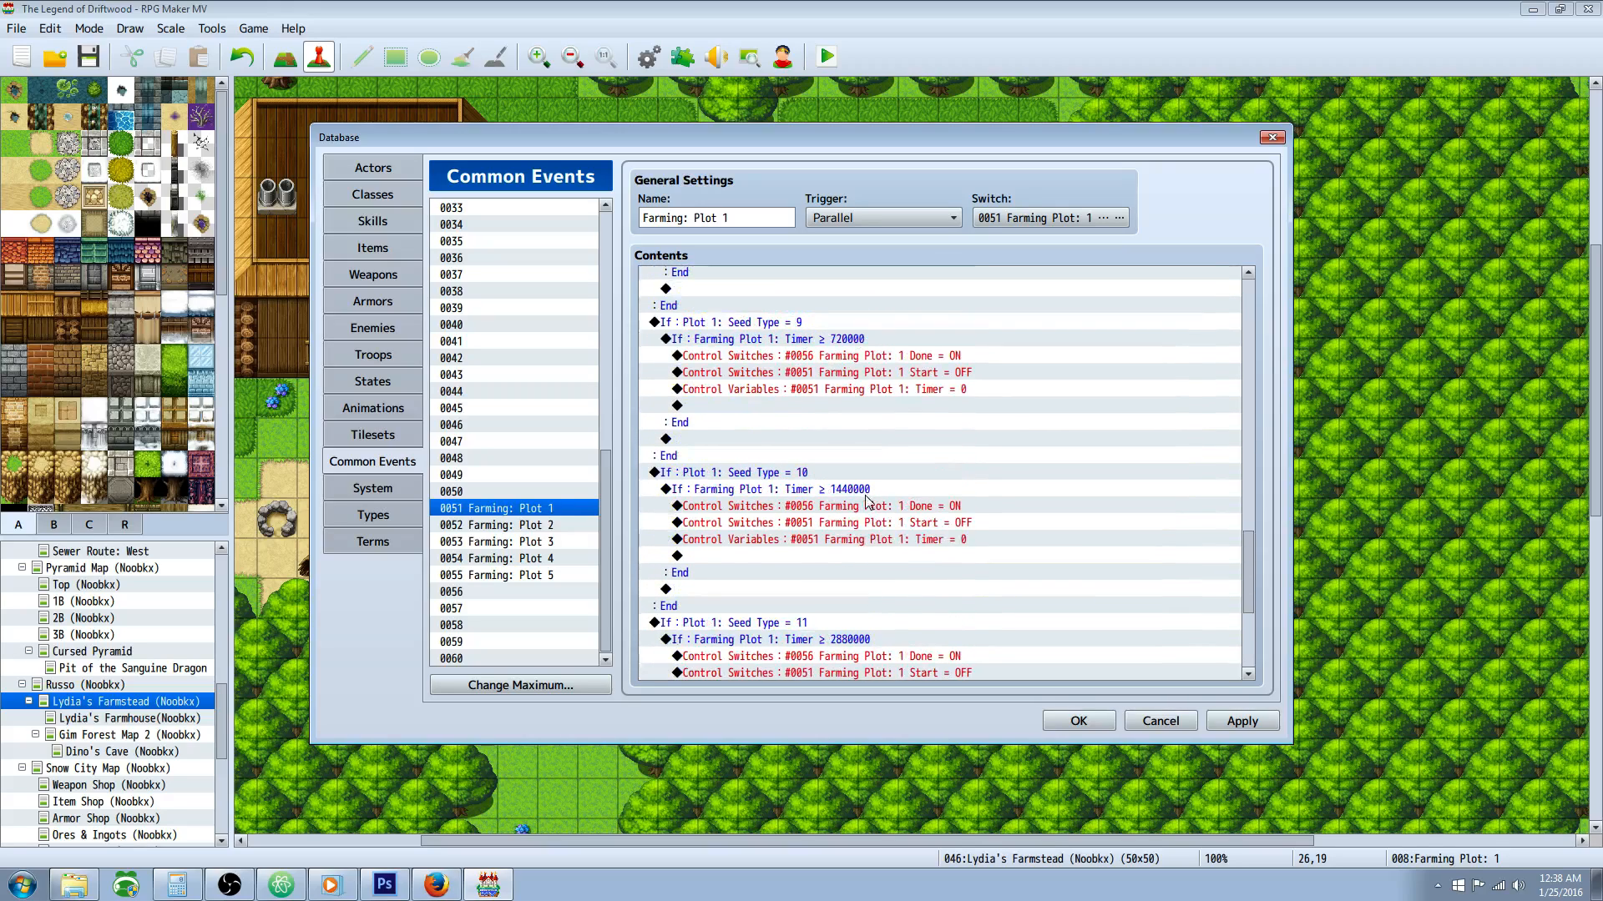
pyautogui.click(808, 491)
pyautogui.click(807, 474)
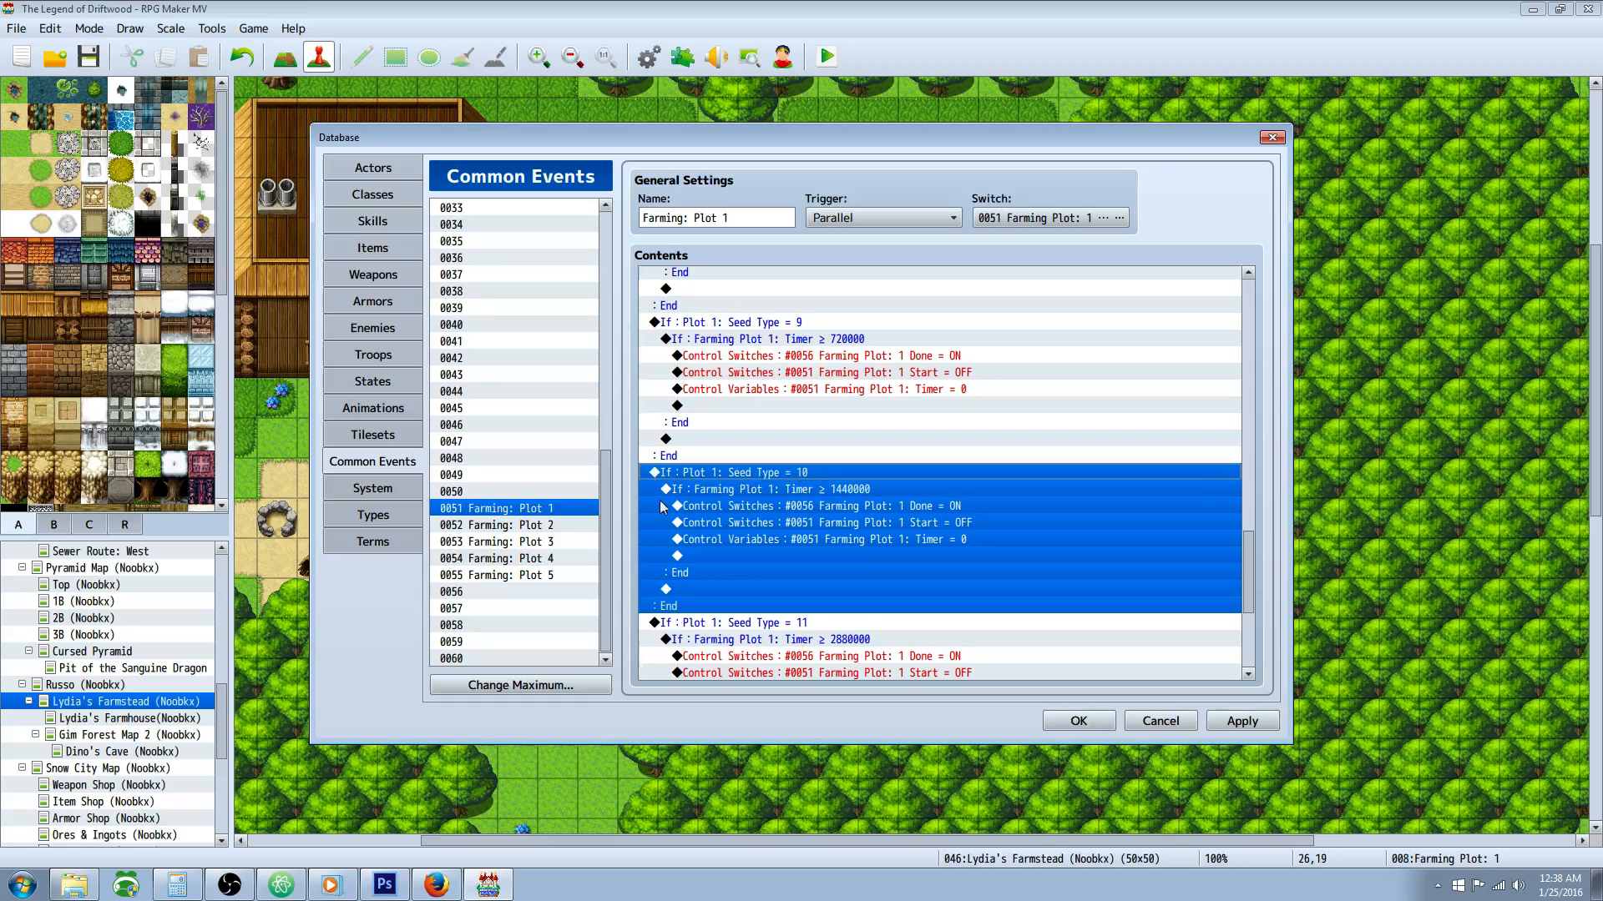
pyautogui.scroll(-5, 801, 502)
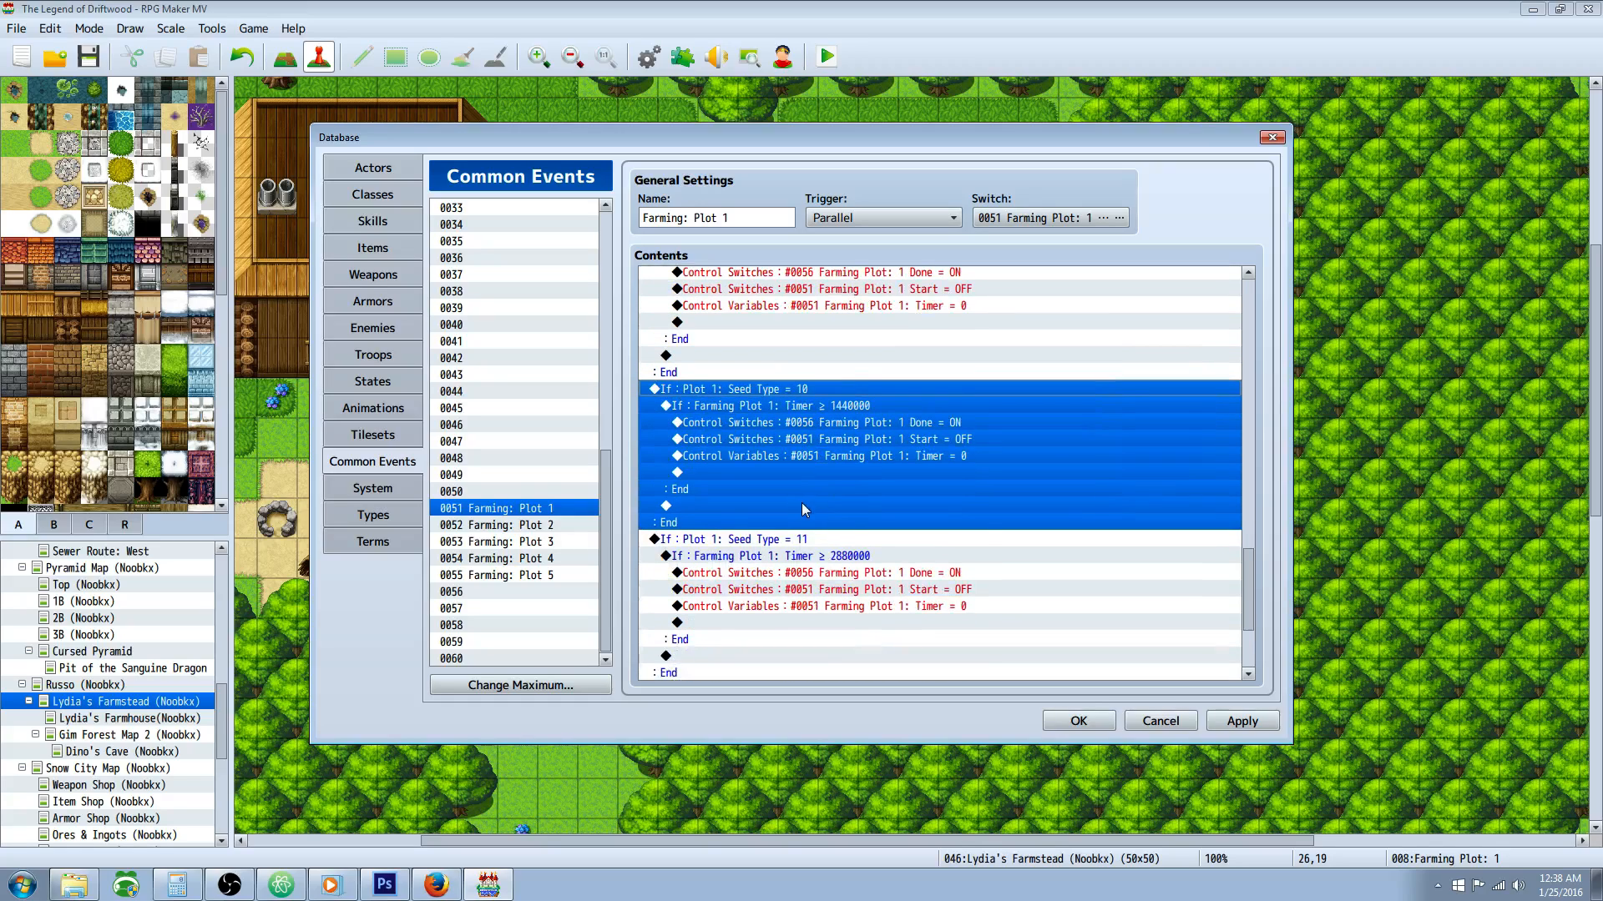
pyautogui.click(722, 540)
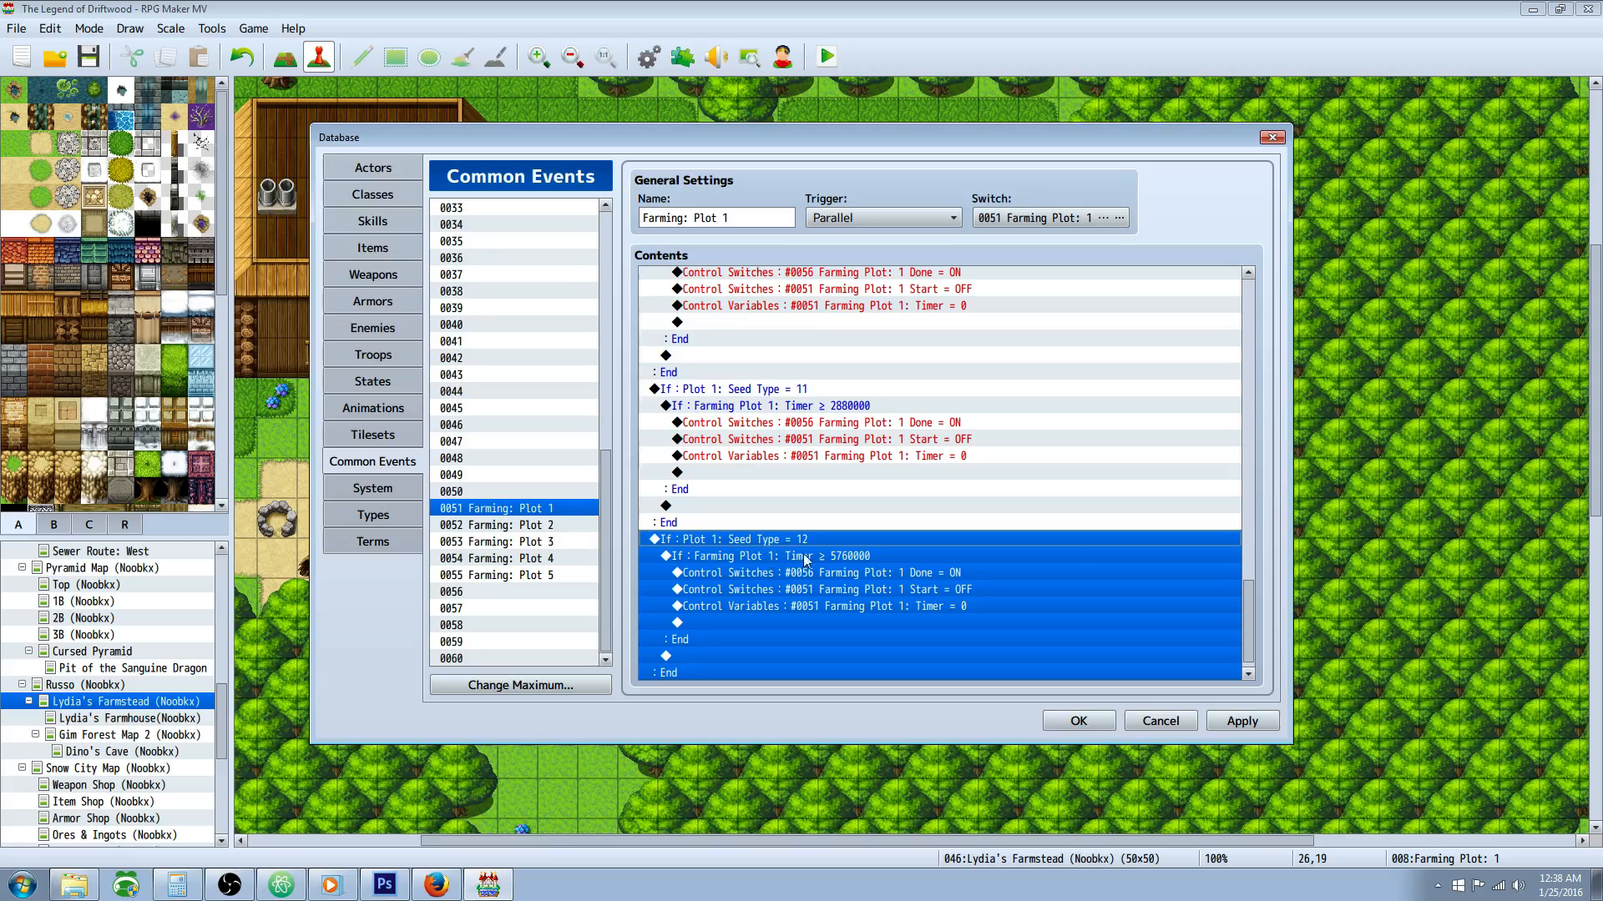
# Step: Open the Farming: Plot 2 common event and inspect the switch that triggers it, leaving the selection as is
pyautogui.moveTo(1252, 613); pyautogui.dragTo(1247, 317)
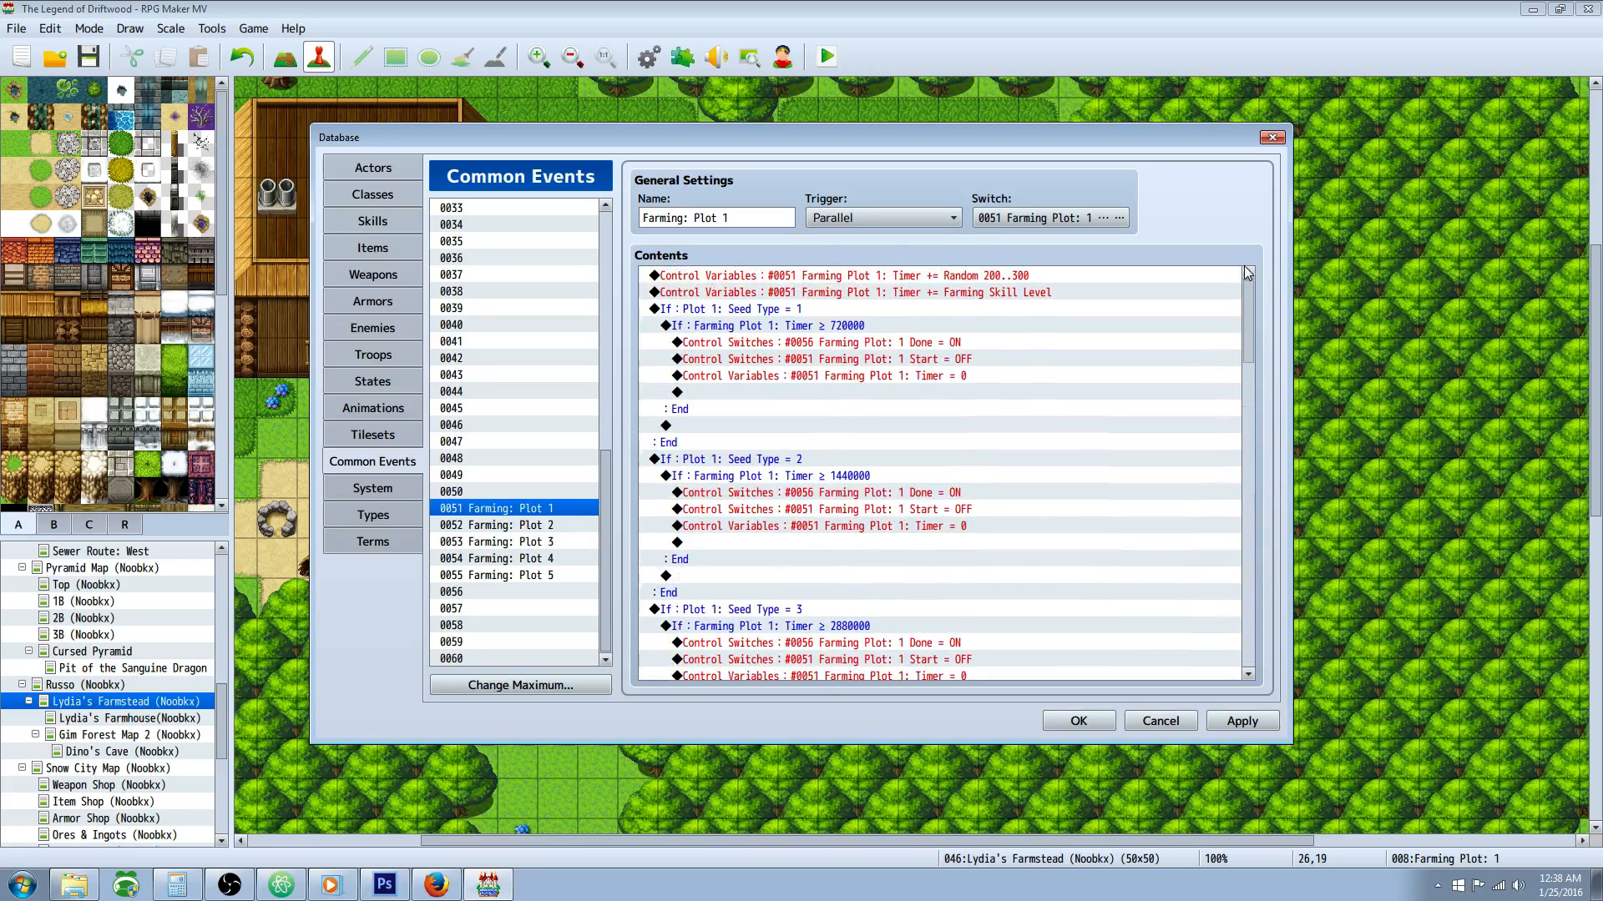
pyautogui.rightClick(509, 510)
pyautogui.click(489, 519)
pyautogui.click(513, 531)
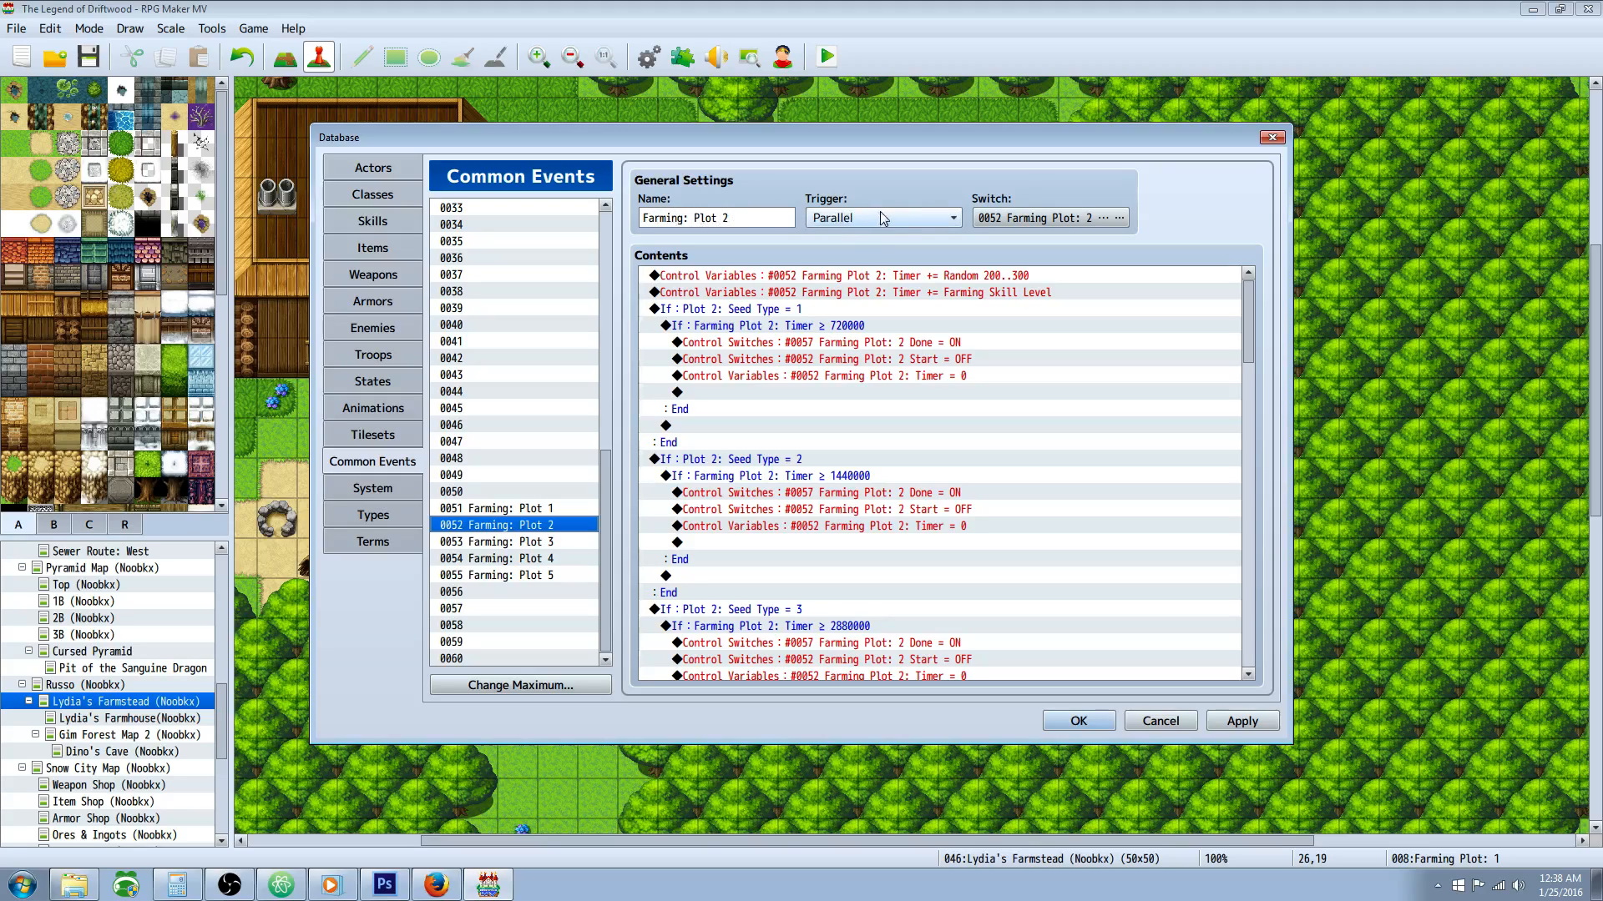
pyautogui.click(1090, 223)
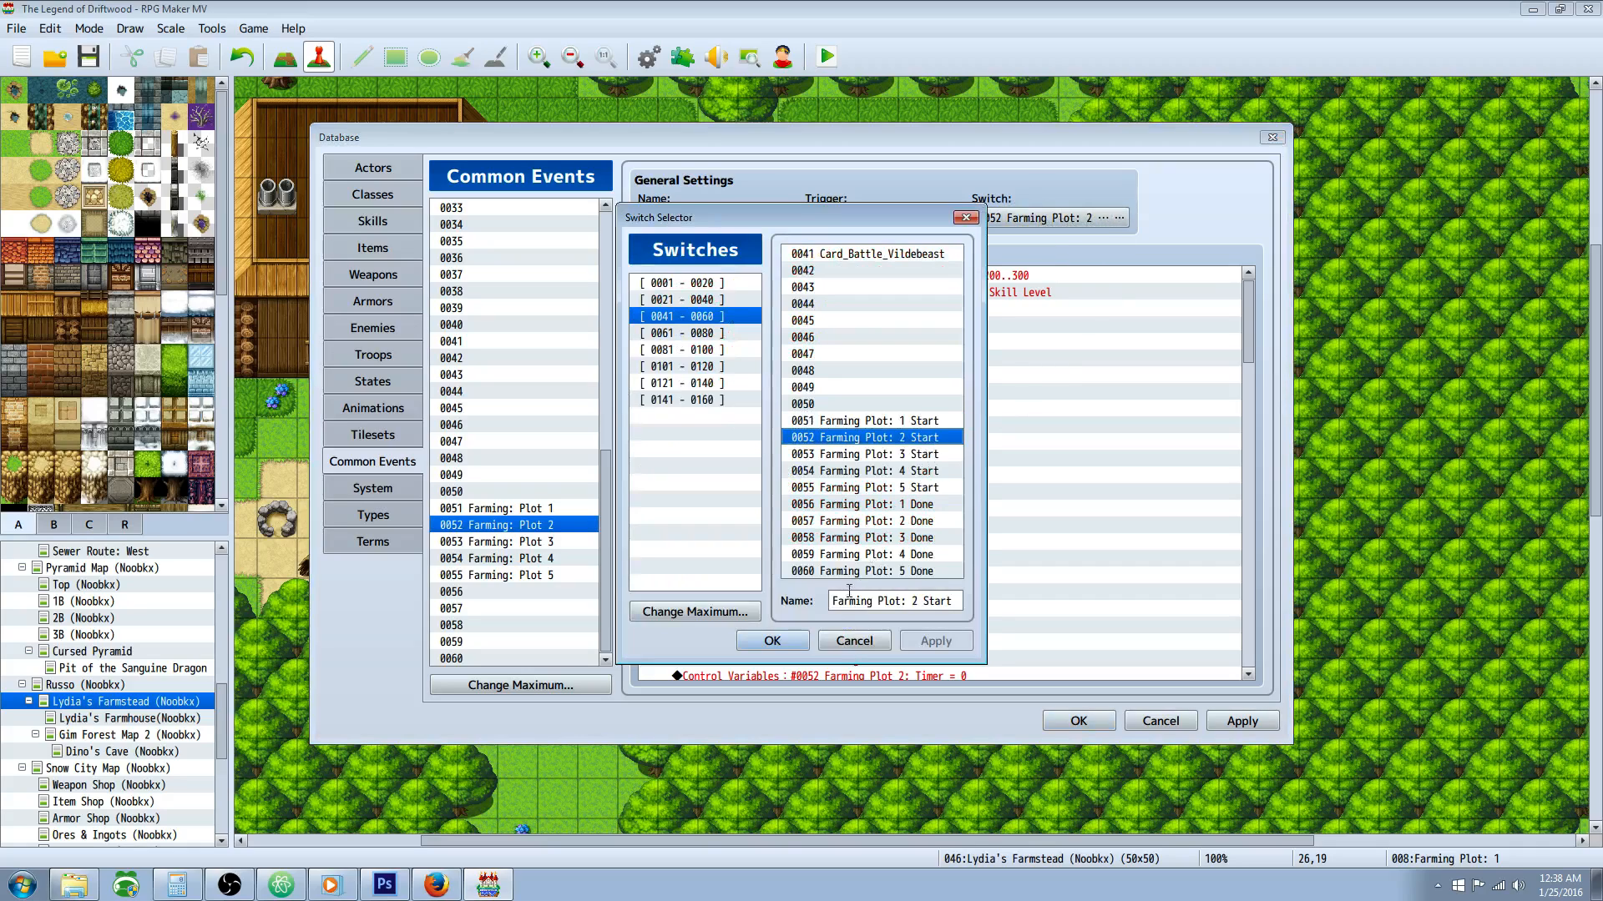
pyautogui.click(854, 640)
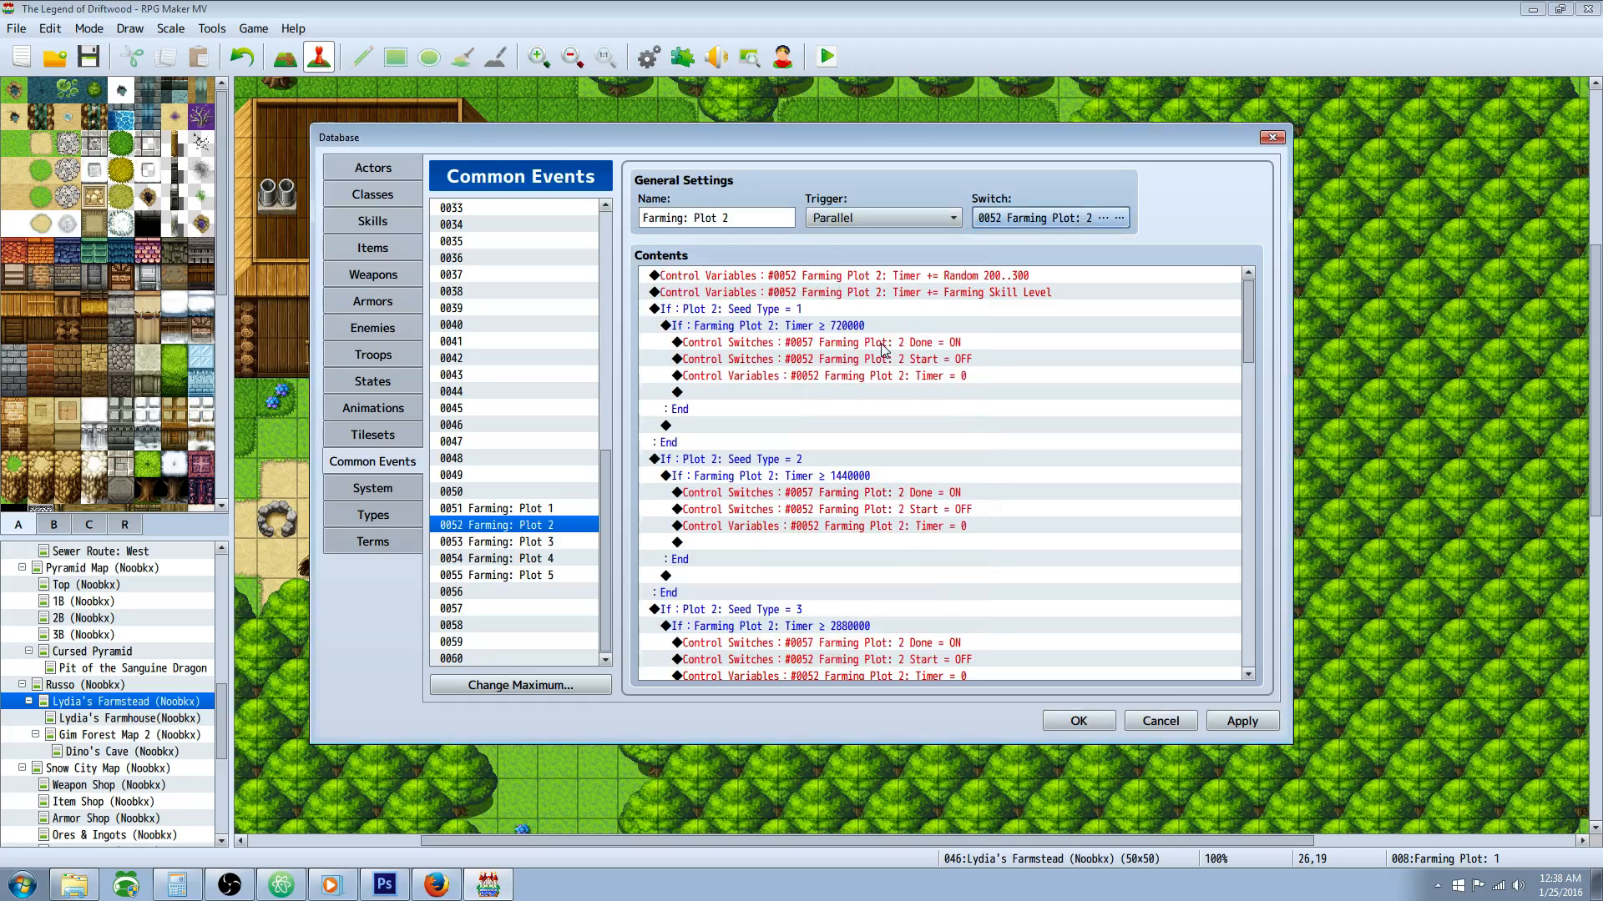
# Step: Look over the Plot 2 event's Farming Skill Level command and its first seed type branches
pyautogui.click(934, 292)
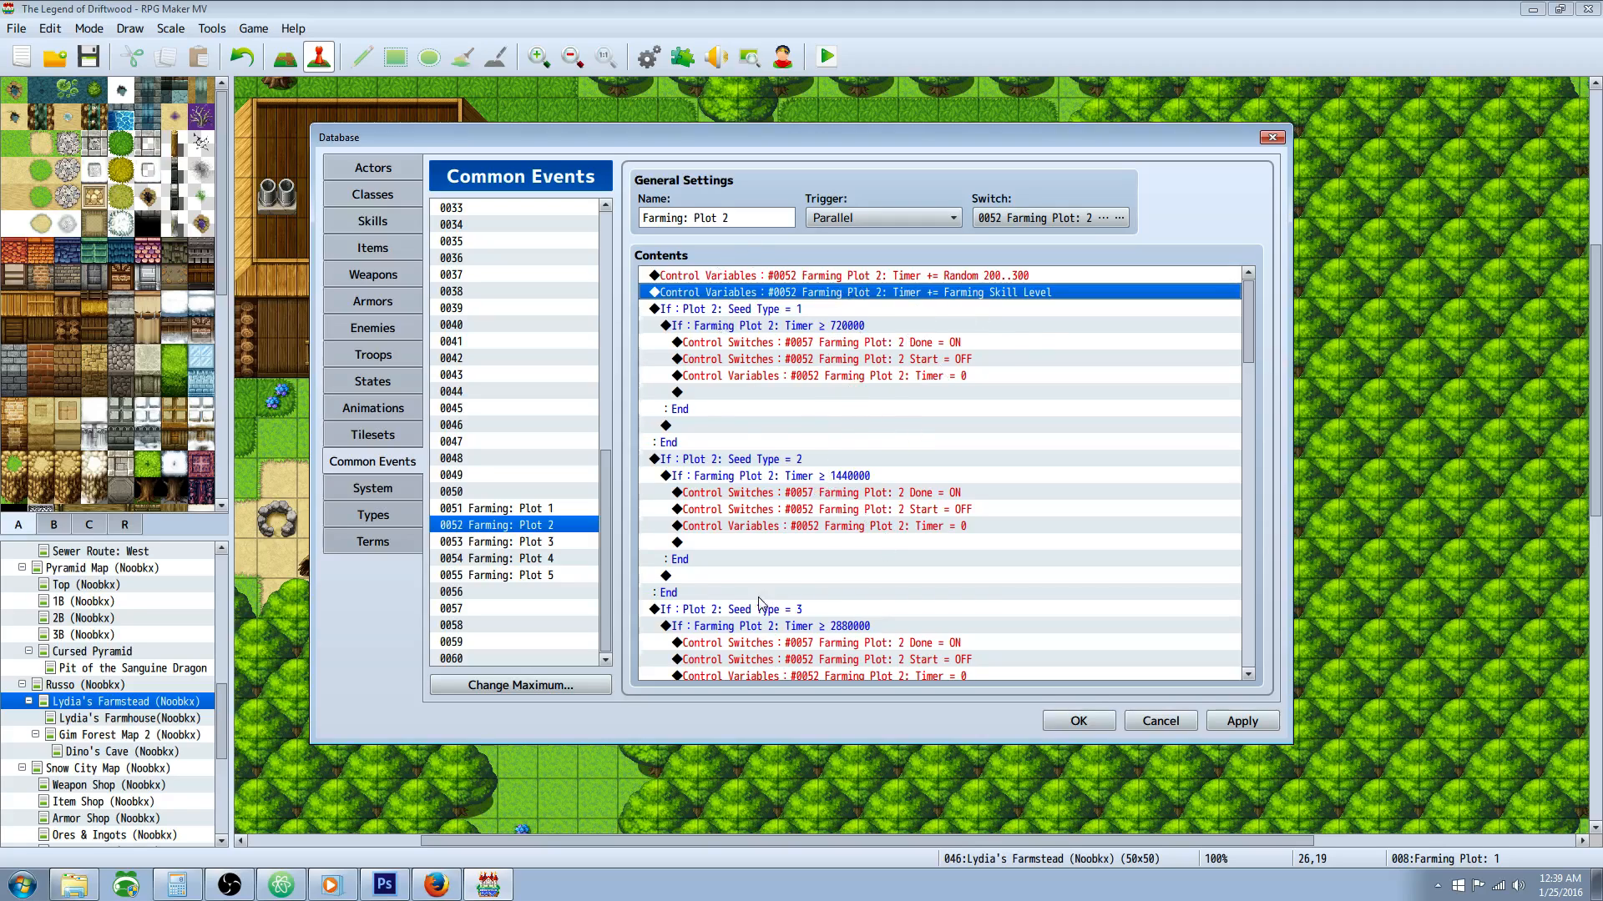
pyautogui.click(782, 310)
pyautogui.click(784, 461)
pyautogui.click(795, 293)
pyautogui.click(794, 309)
pyautogui.scroll(-3, 802, 585)
pyautogui.scroll(3, 851, 401)
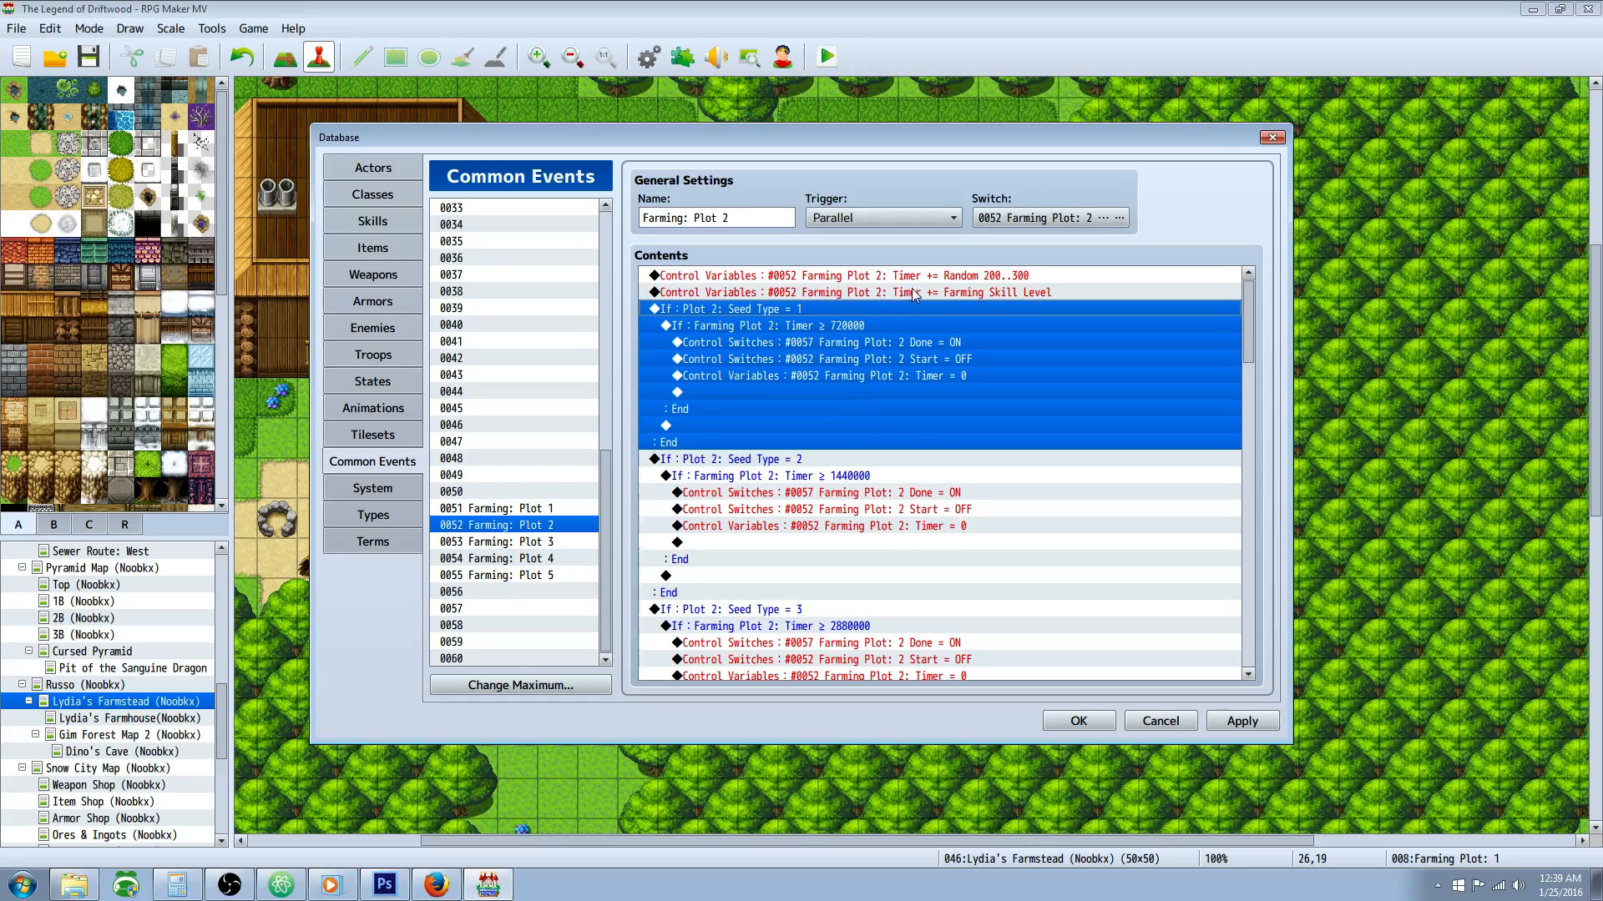
# Step: Examine the two Plot 2 timer increments, the random 200 to 300 amount and the Farming Skill Level amount
pyautogui.click(854, 279)
pyautogui.rightClick(852, 278)
pyautogui.click(786, 323)
pyautogui.click(907, 273)
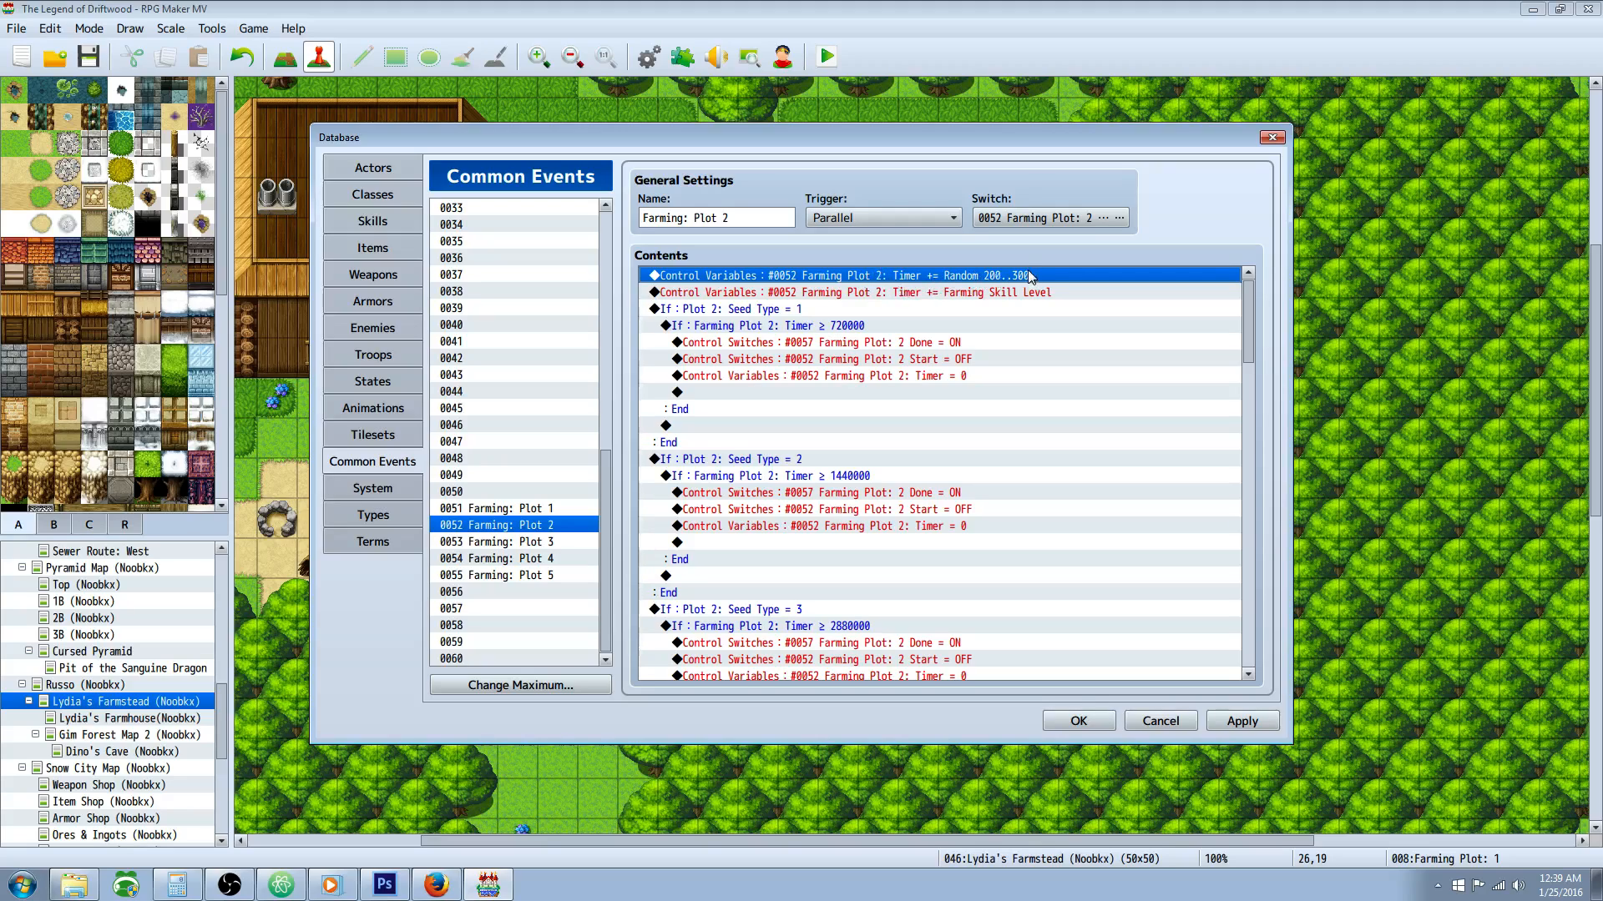
pyautogui.click(930, 293)
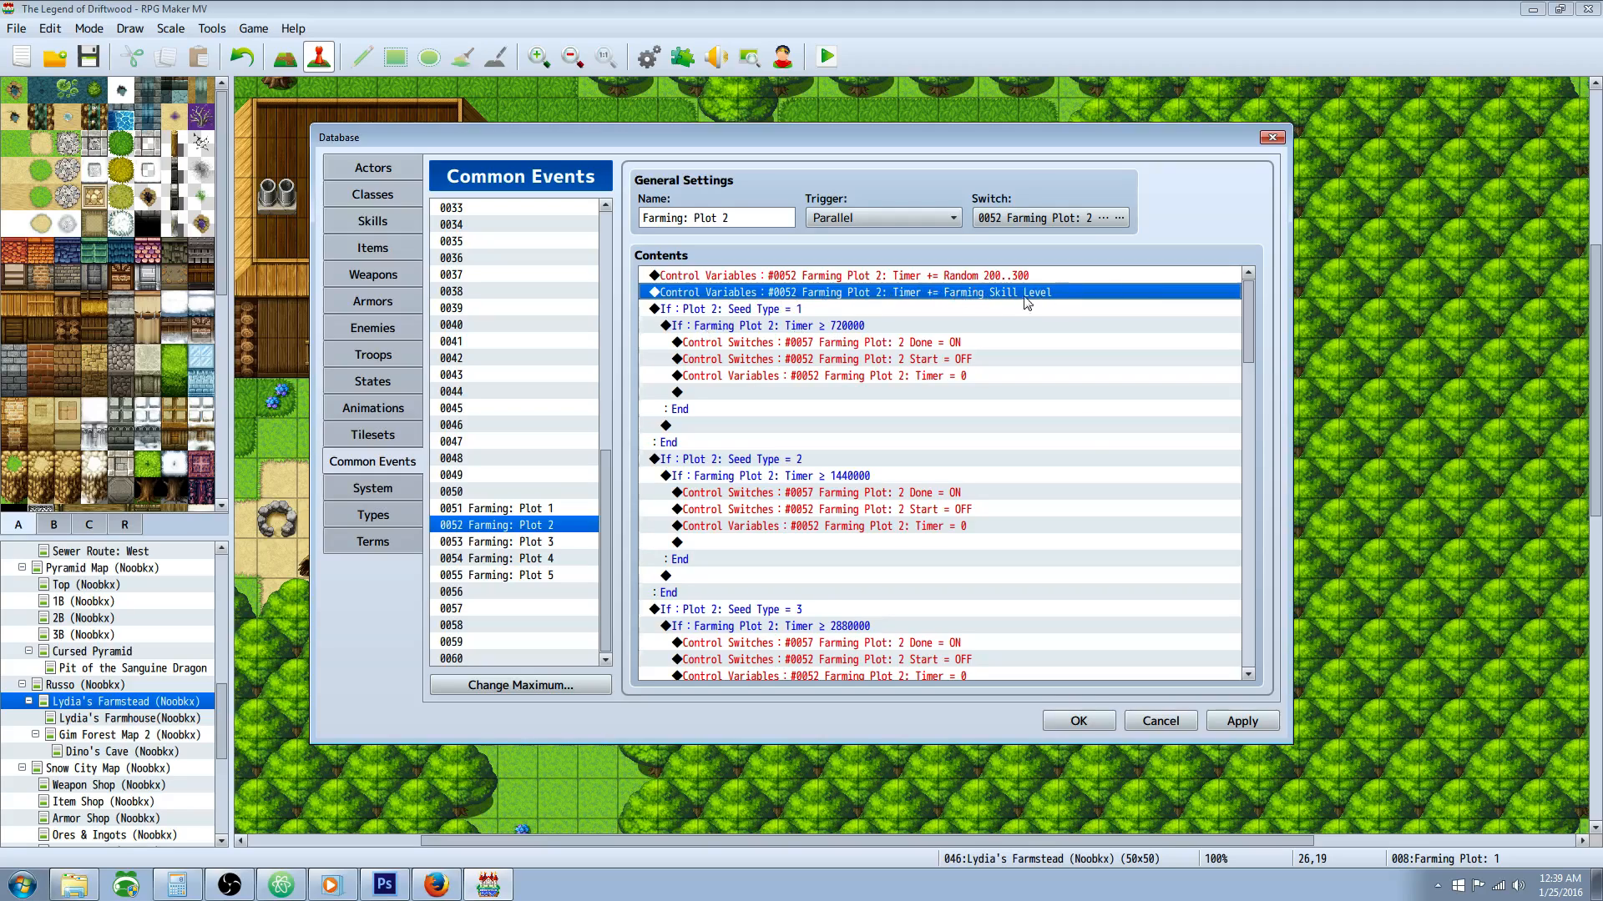
# Step: Go through Plot 2's Seed Type = 1 branch, from its timer condition through the Done and Start switches to the timer reset
pyautogui.click(776, 312)
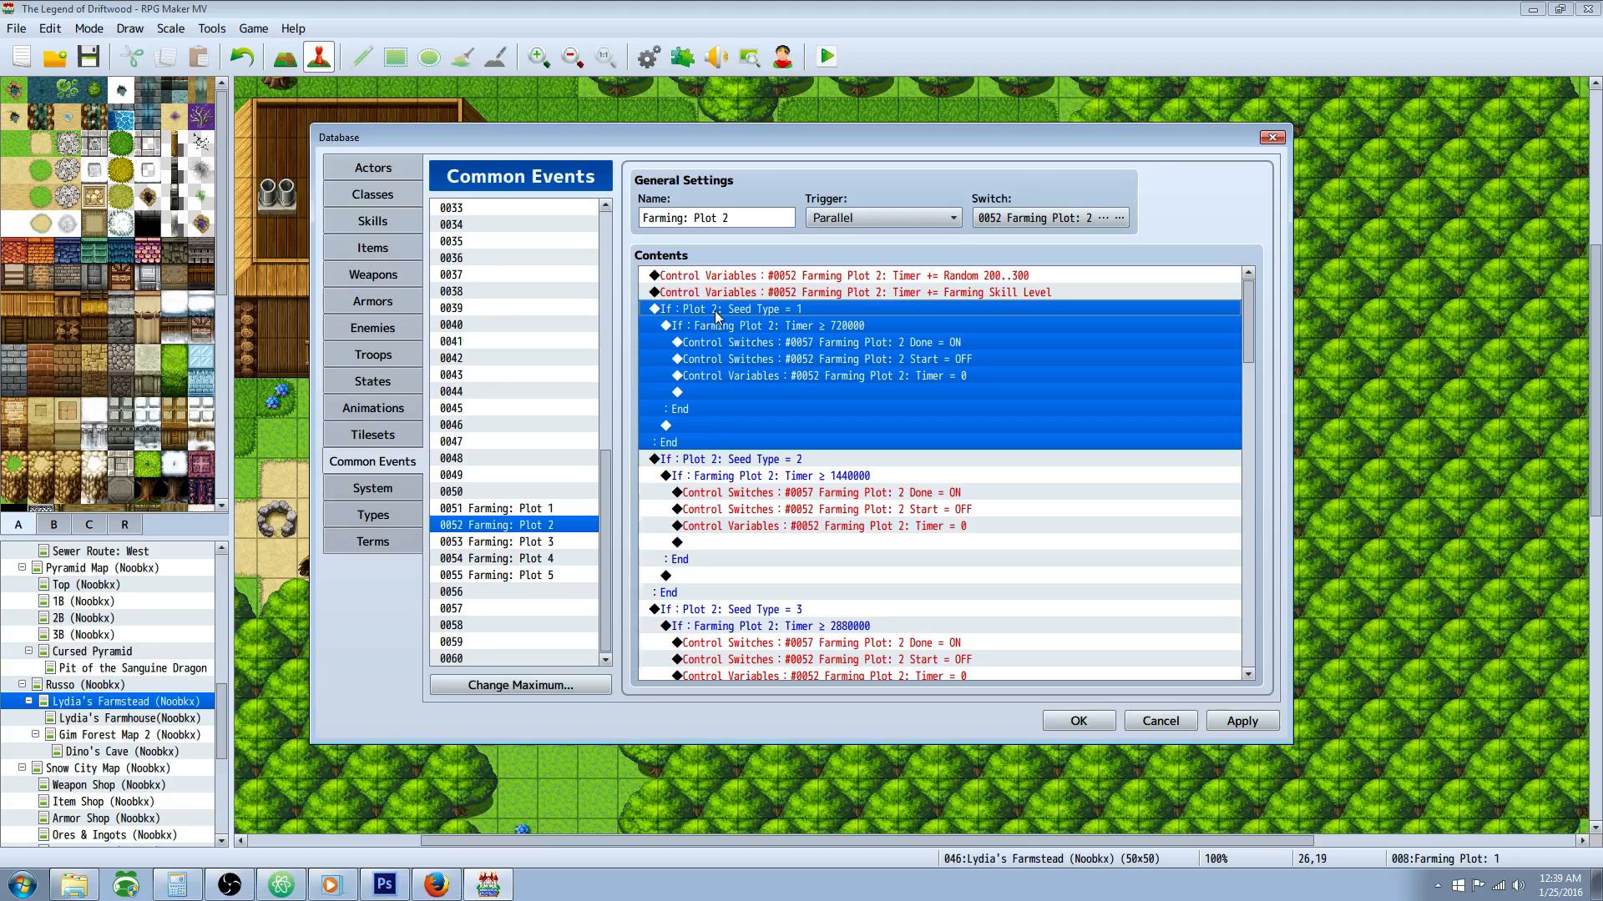
pyautogui.click(799, 329)
pyautogui.click(871, 364)
pyautogui.click(780, 329)
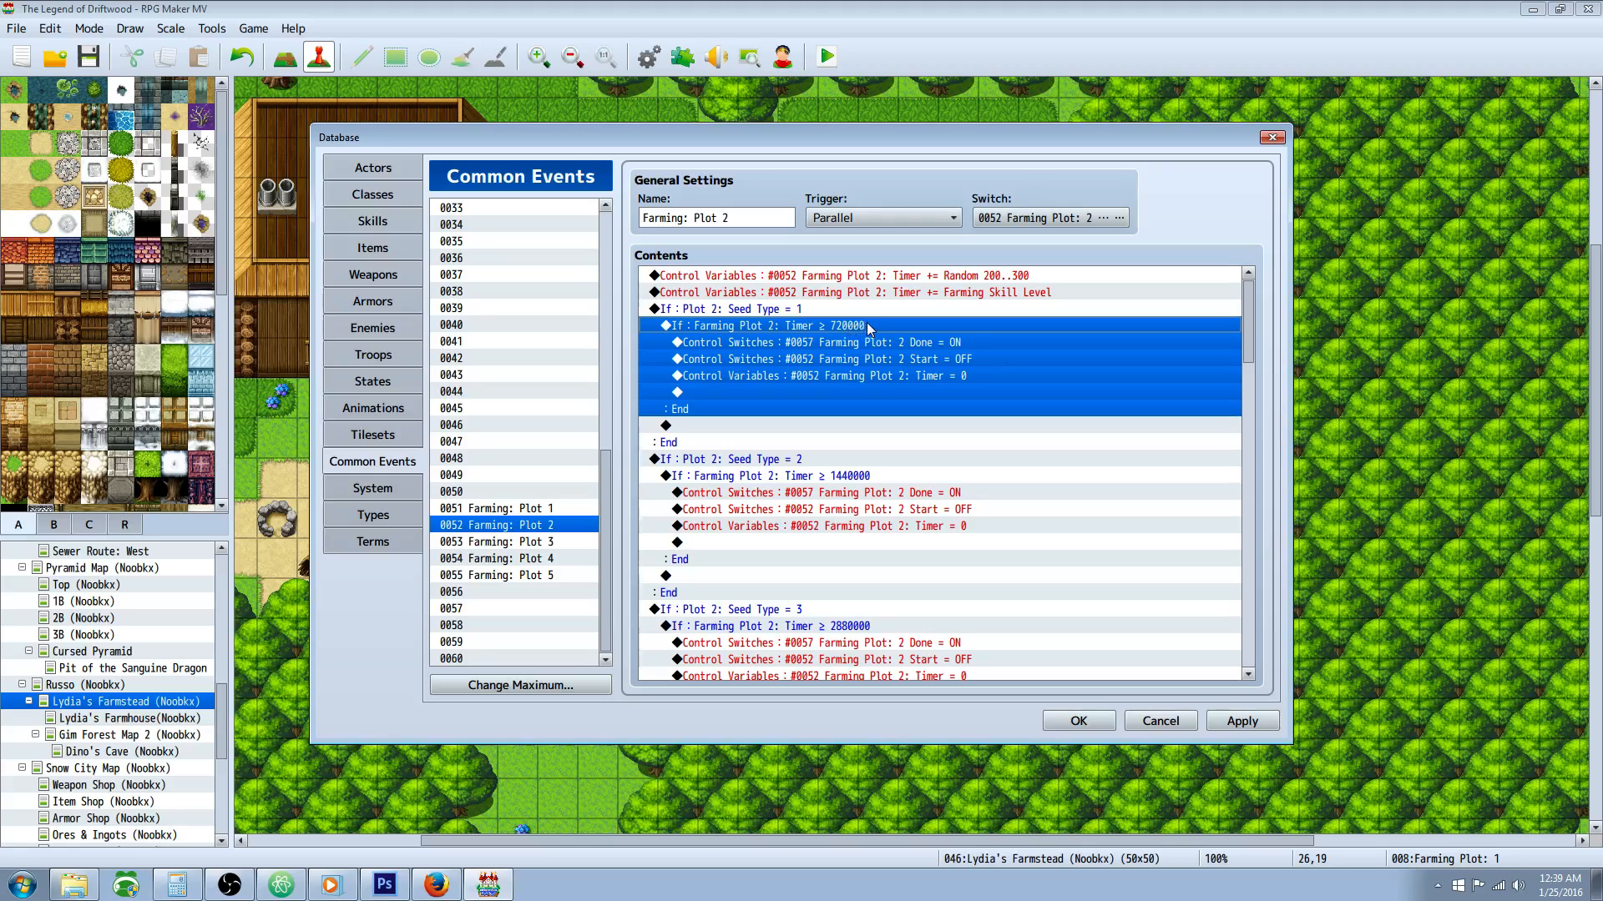
pyautogui.click(822, 343)
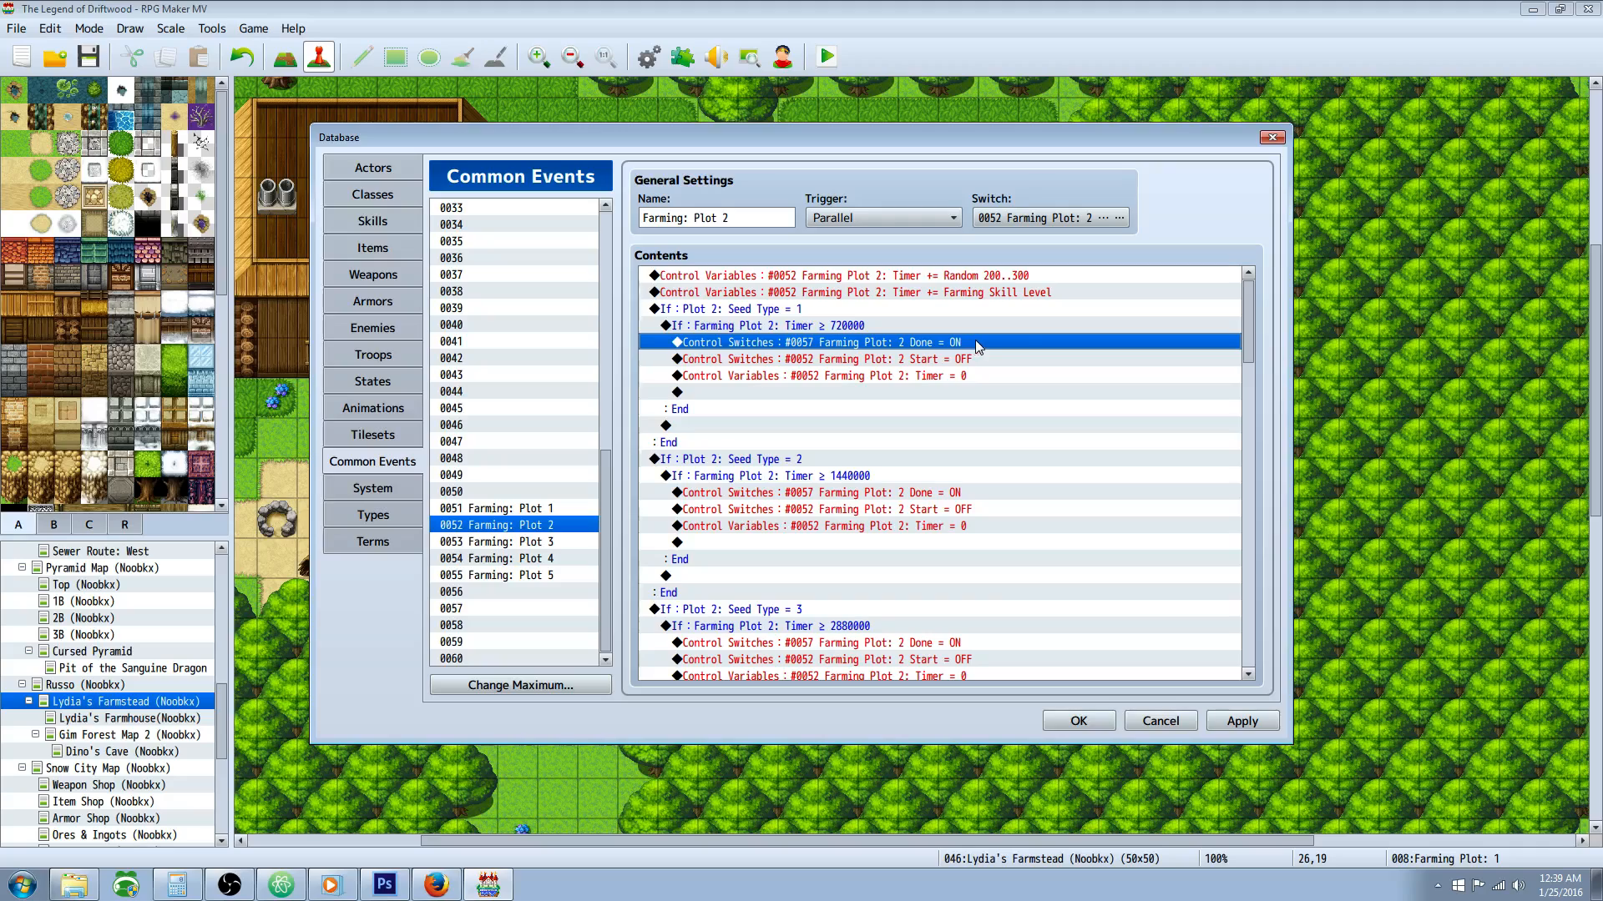
pyautogui.click(851, 360)
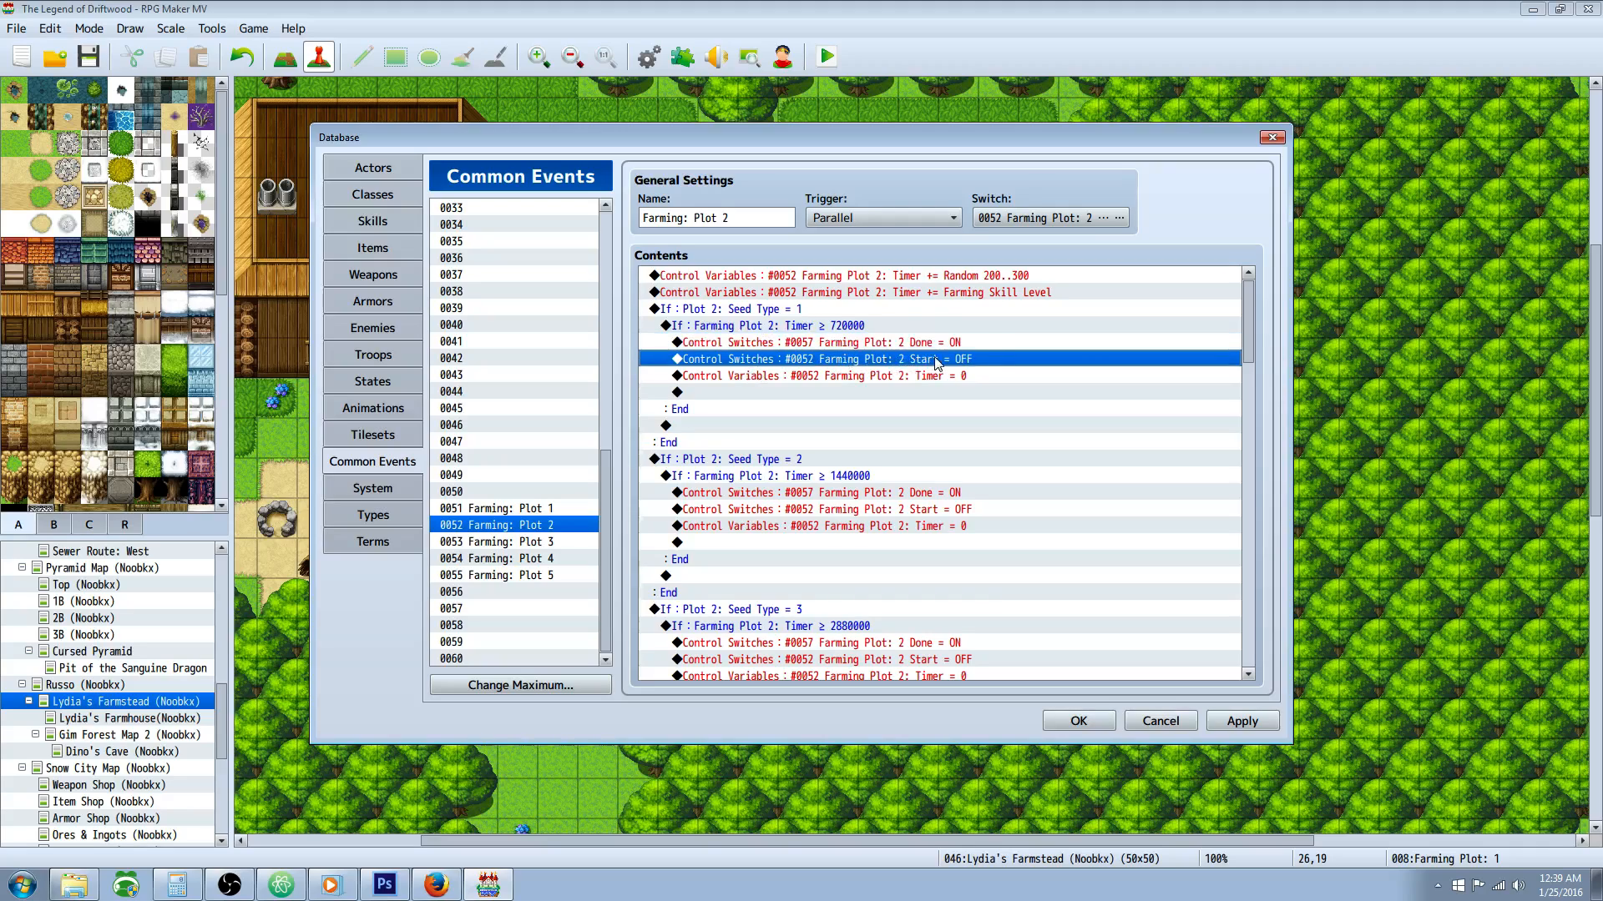
pyautogui.click(879, 378)
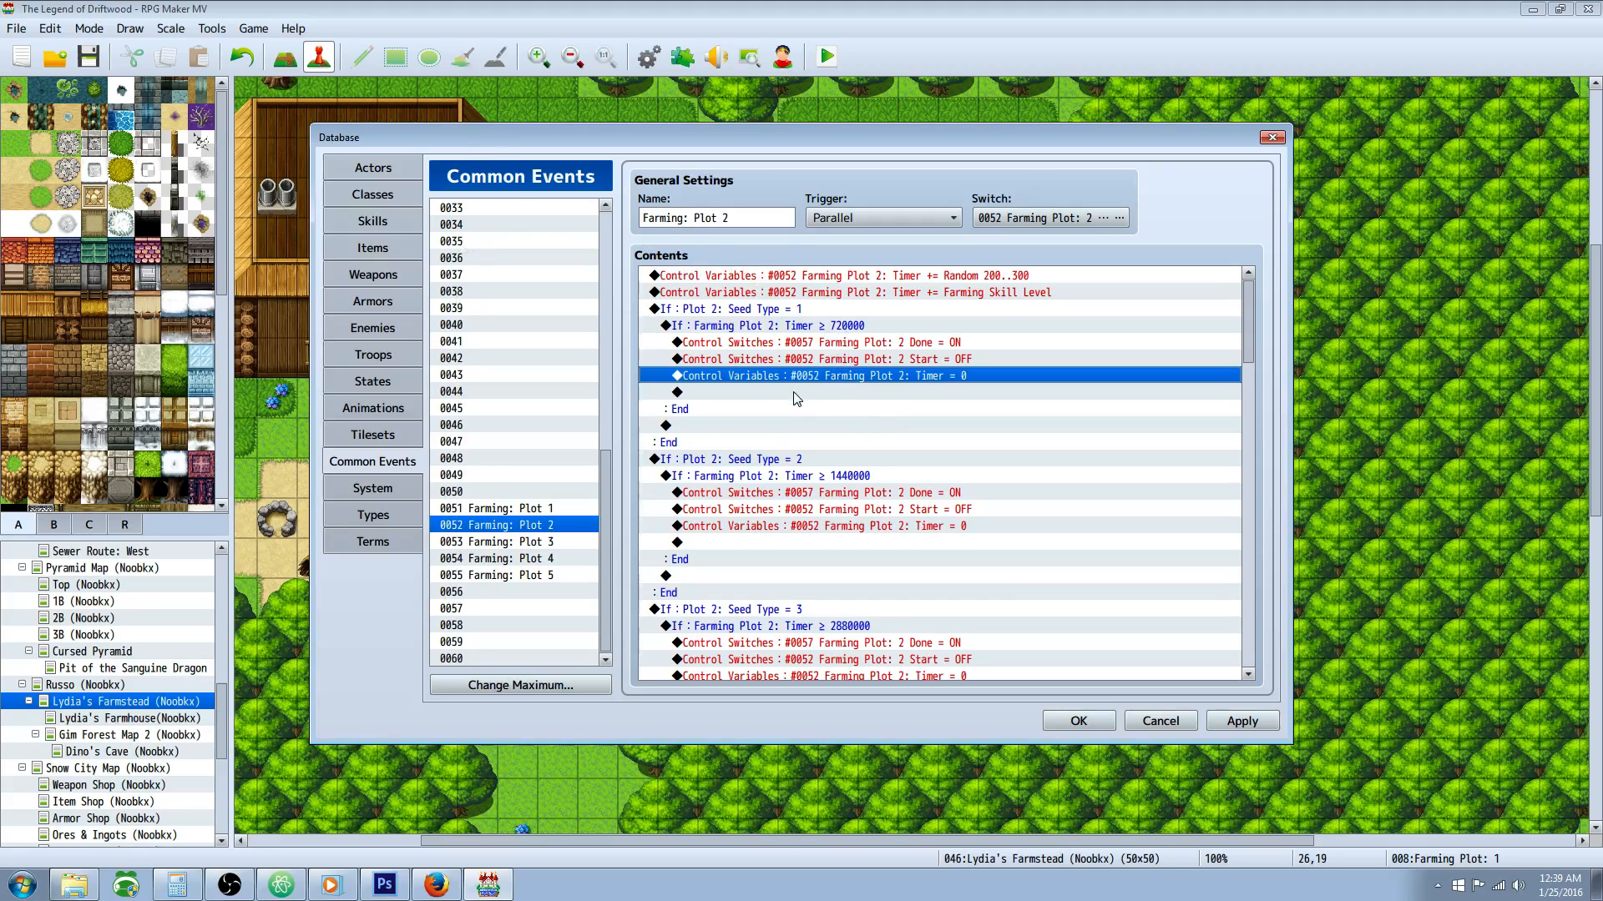
# Step: Compare the timer conditions and timer resets in Plot 2's Seed Type = 1 and Seed Type = 2 branches
pyautogui.scroll(-1, 869, 383)
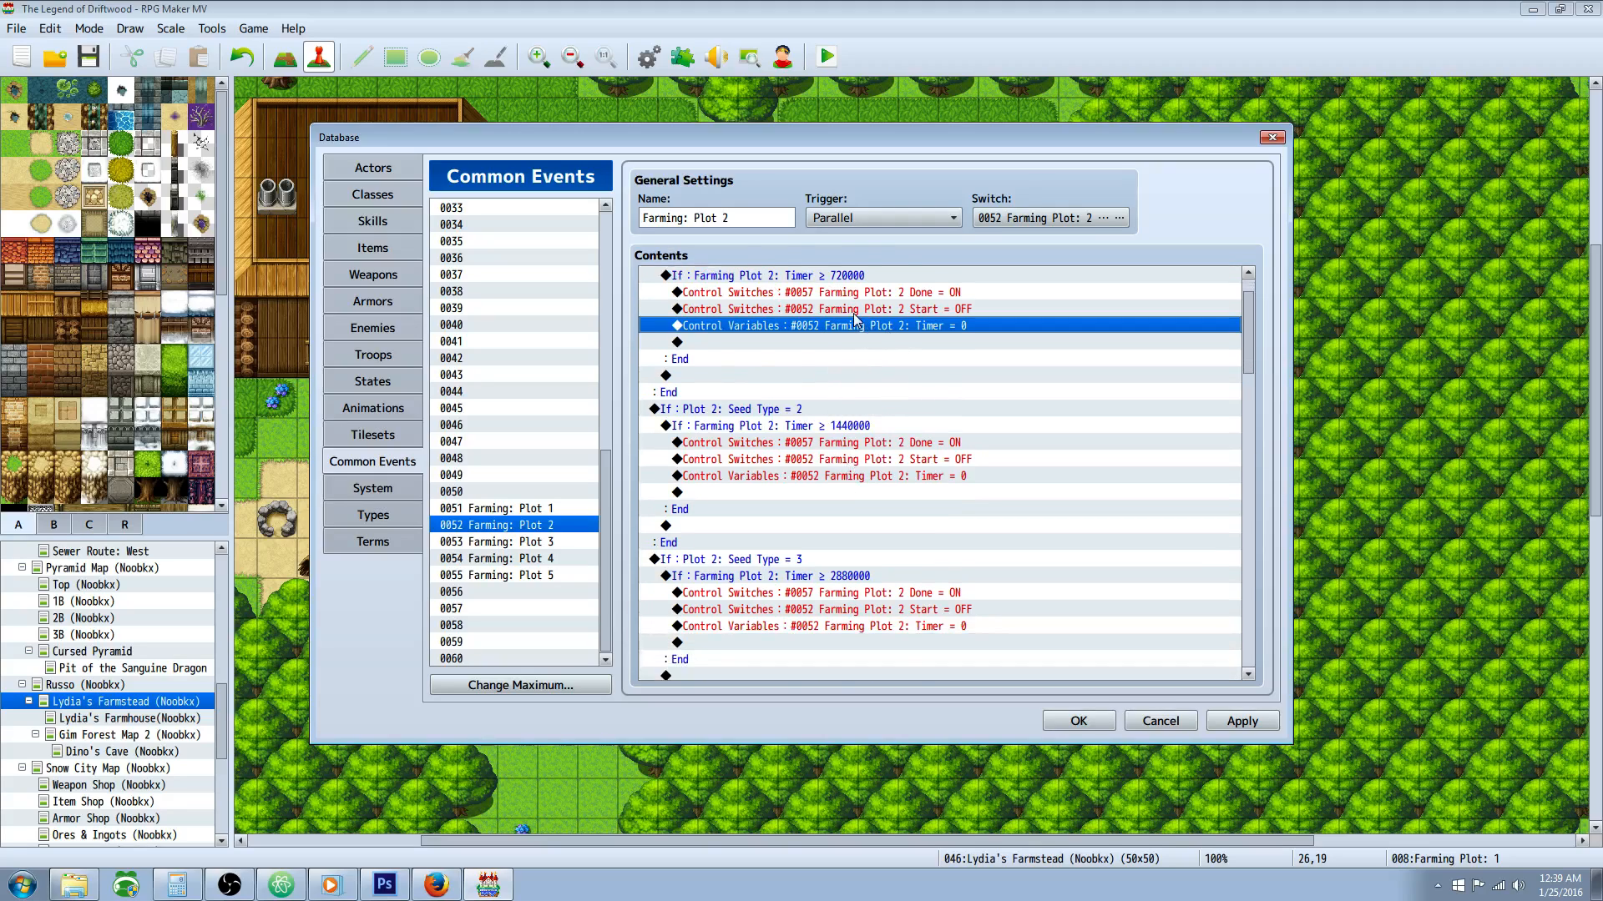
pyautogui.scroll(1, 857, 322)
pyautogui.click(808, 326)
pyautogui.scroll(-2, 813, 345)
pyautogui.click(805, 360)
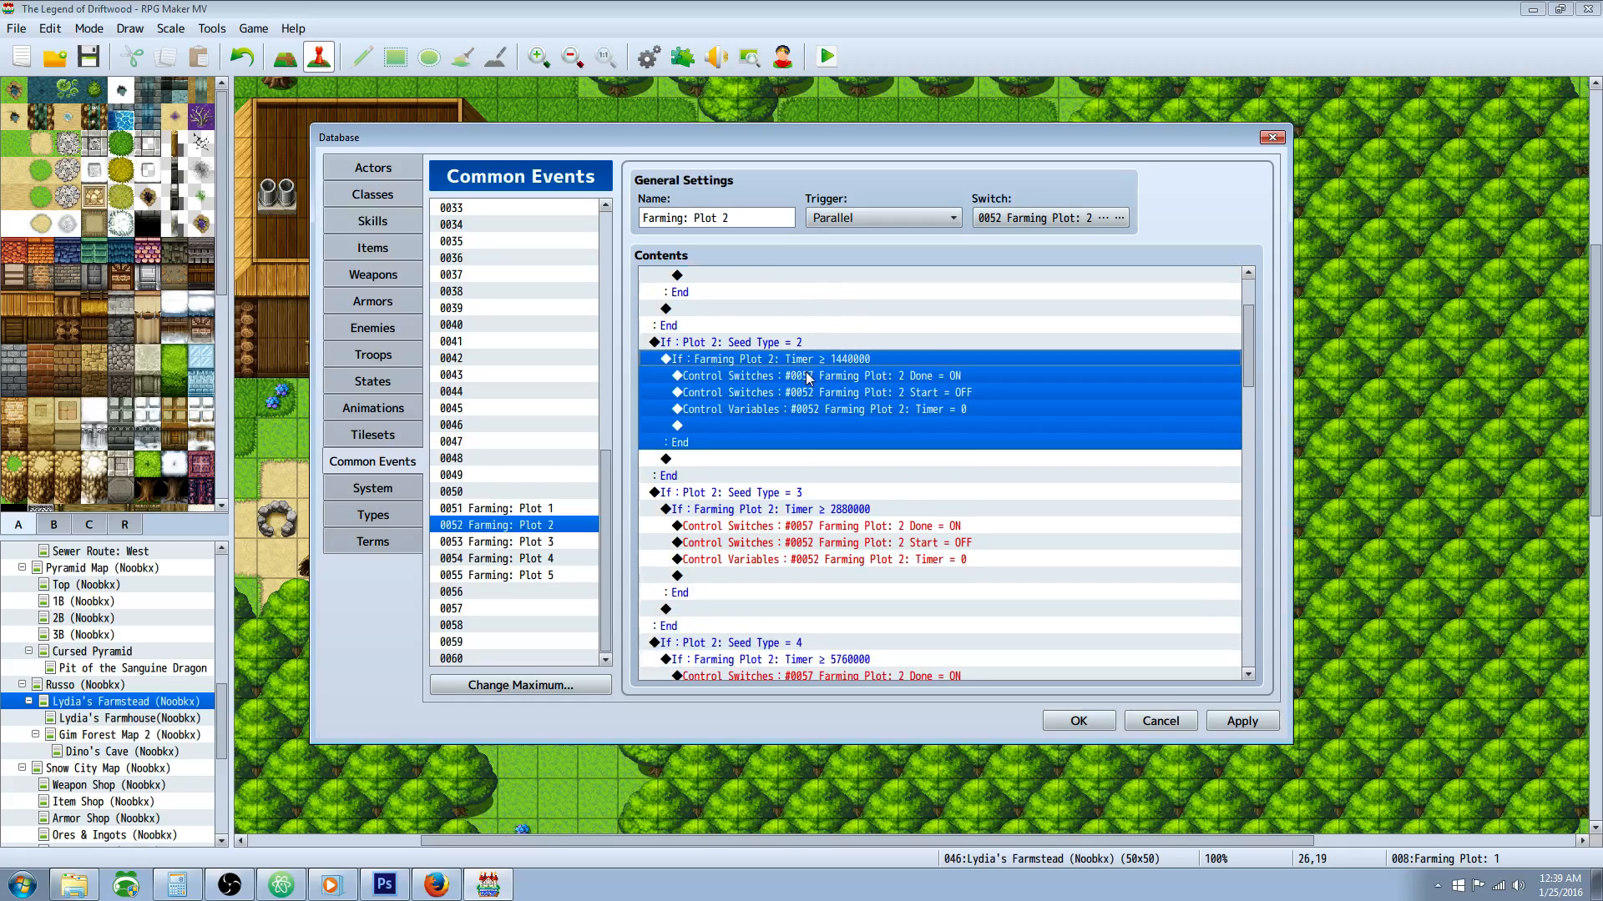
pyautogui.scroll(-1, 804, 358)
pyautogui.scroll(1, 807, 358)
pyautogui.scroll(-3, 816, 374)
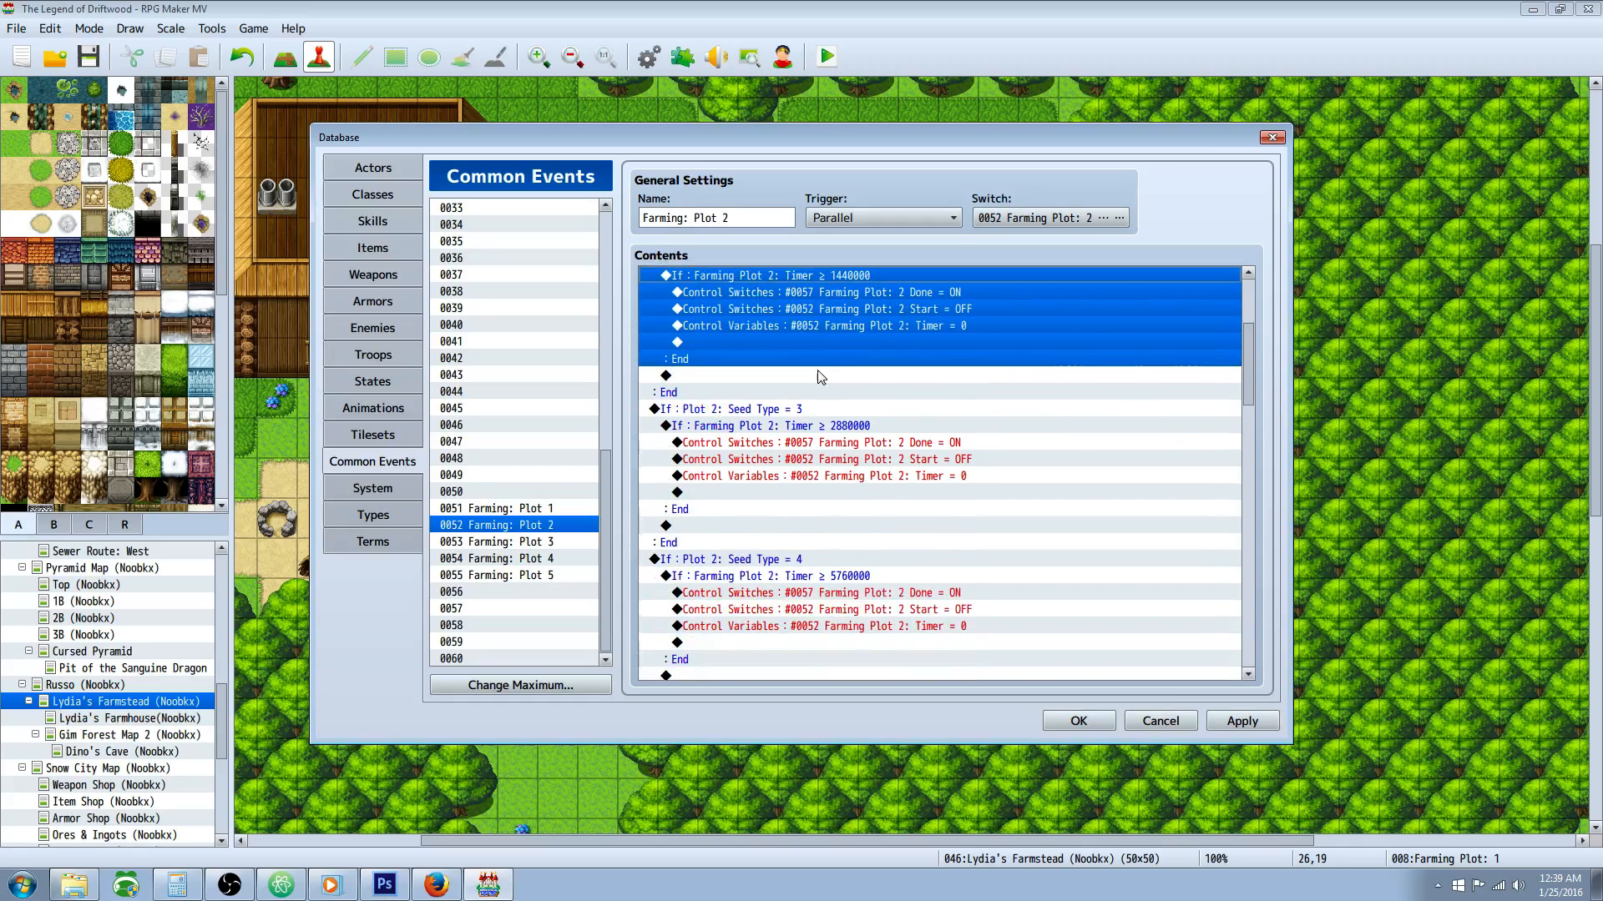
pyautogui.scroll(4, 813, 357)
pyautogui.scroll(2, 816, 360)
pyautogui.click(830, 344)
pyautogui.click(830, 378)
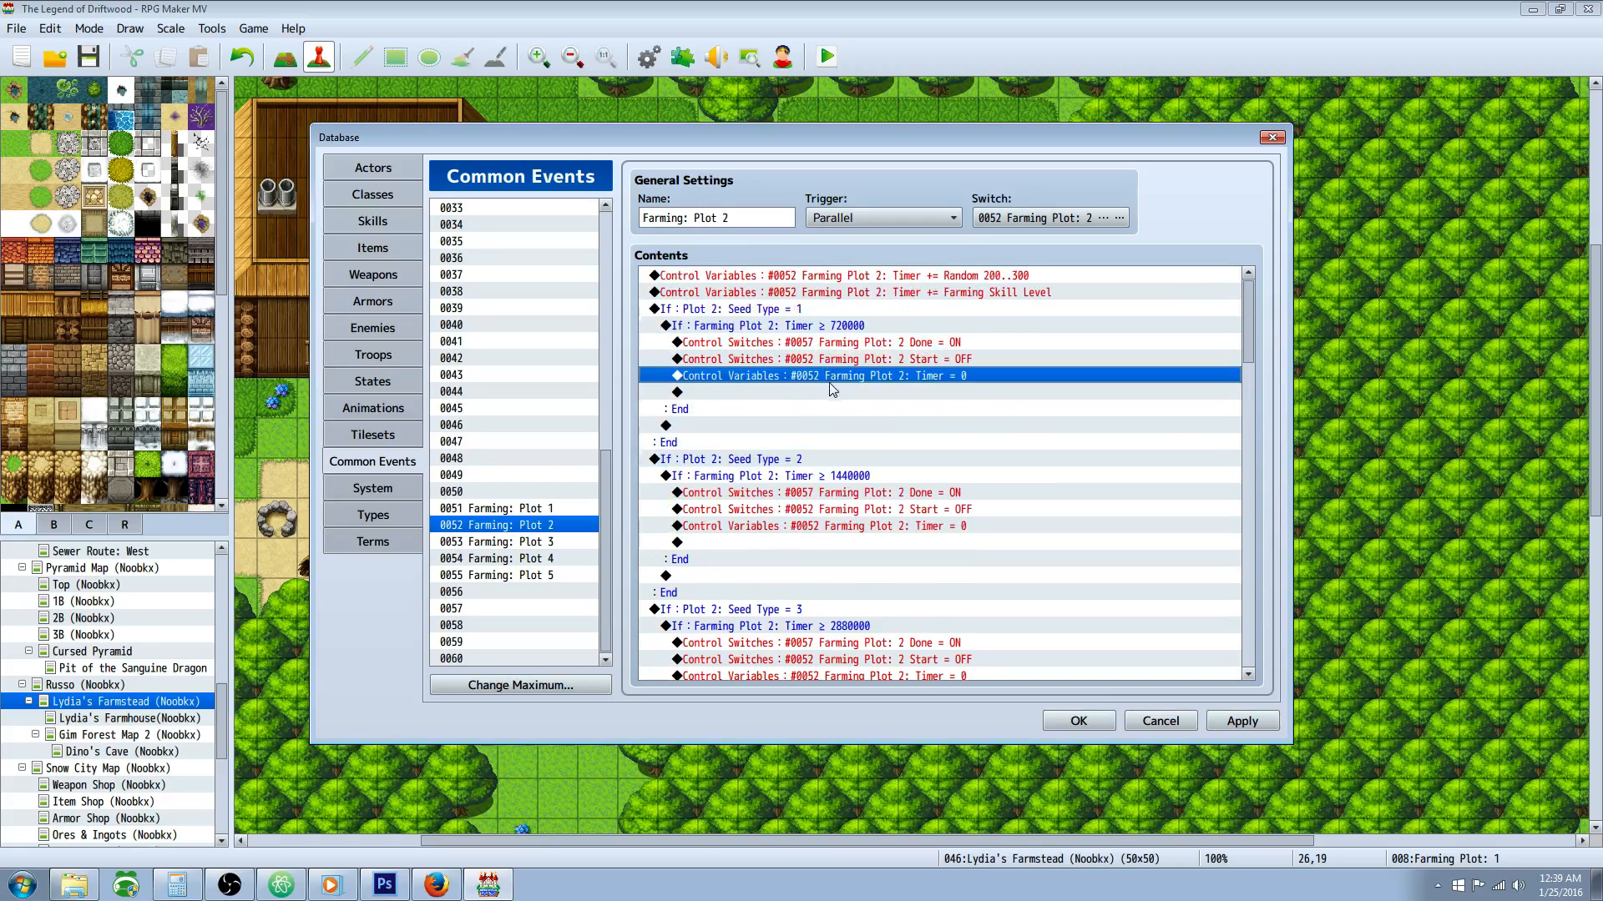
# Step: Glance at the Plot 1 common event, return to Plot 2 and examine the Seed Type = 2 timer condition and Done switch
pyautogui.click(532, 510)
pyautogui.click(531, 529)
pyautogui.click(825, 439)
pyautogui.click(863, 485)
pyautogui.click(806, 477)
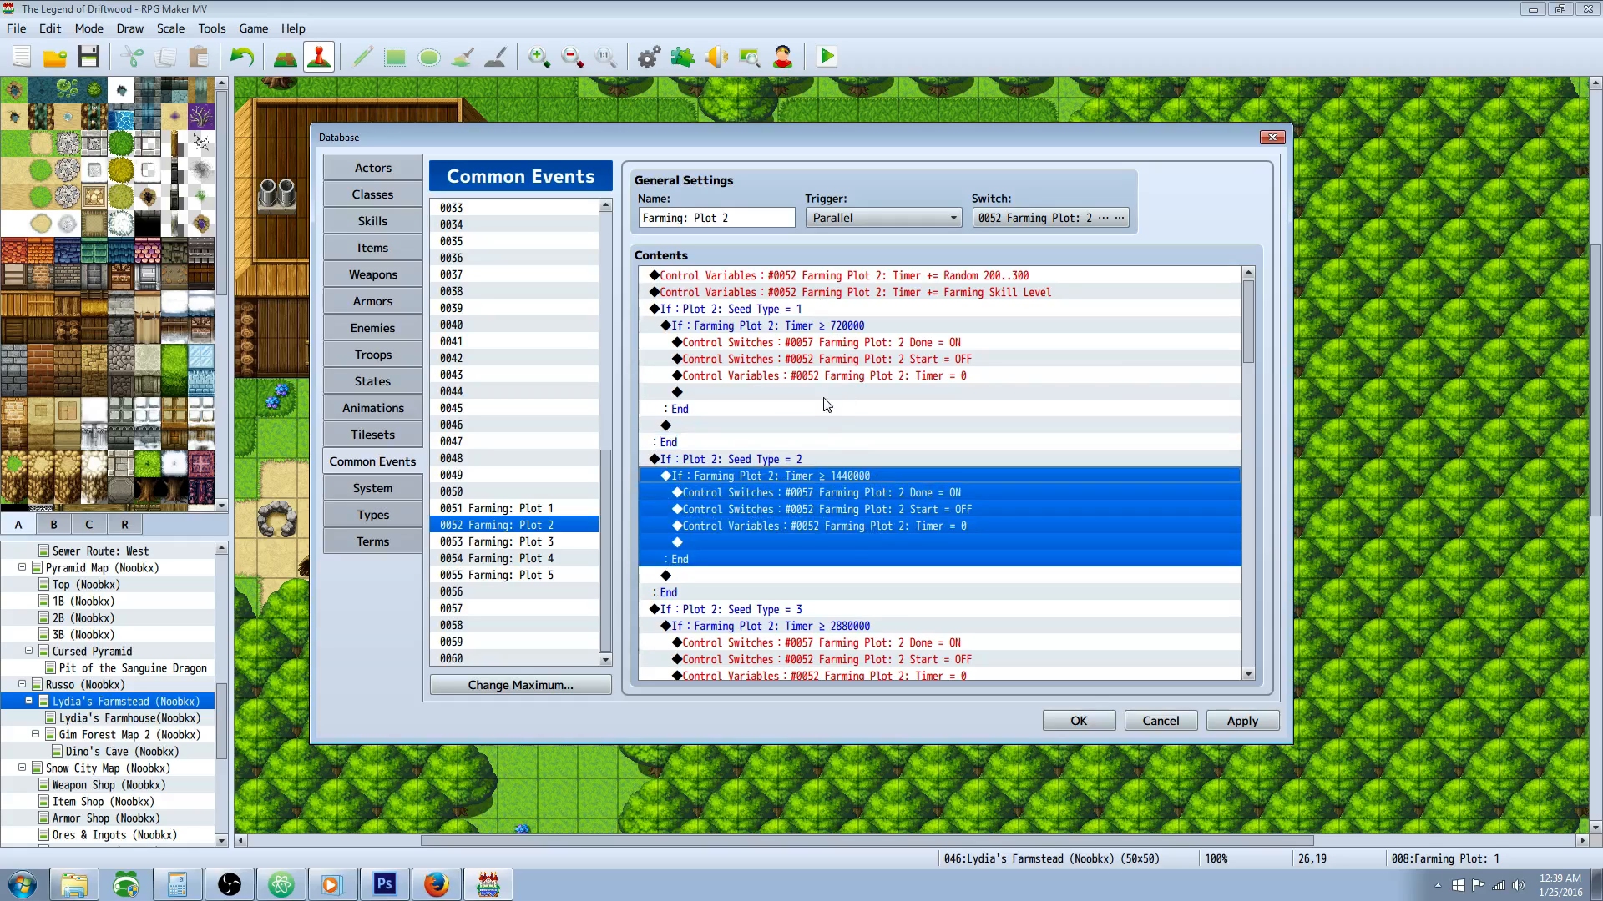
pyautogui.click(823, 498)
# Step: Look through Plot 2's remaining seed type branches down to Seed Type = 12, and return to the start of the commands
pyautogui.scroll(-6, 859, 471)
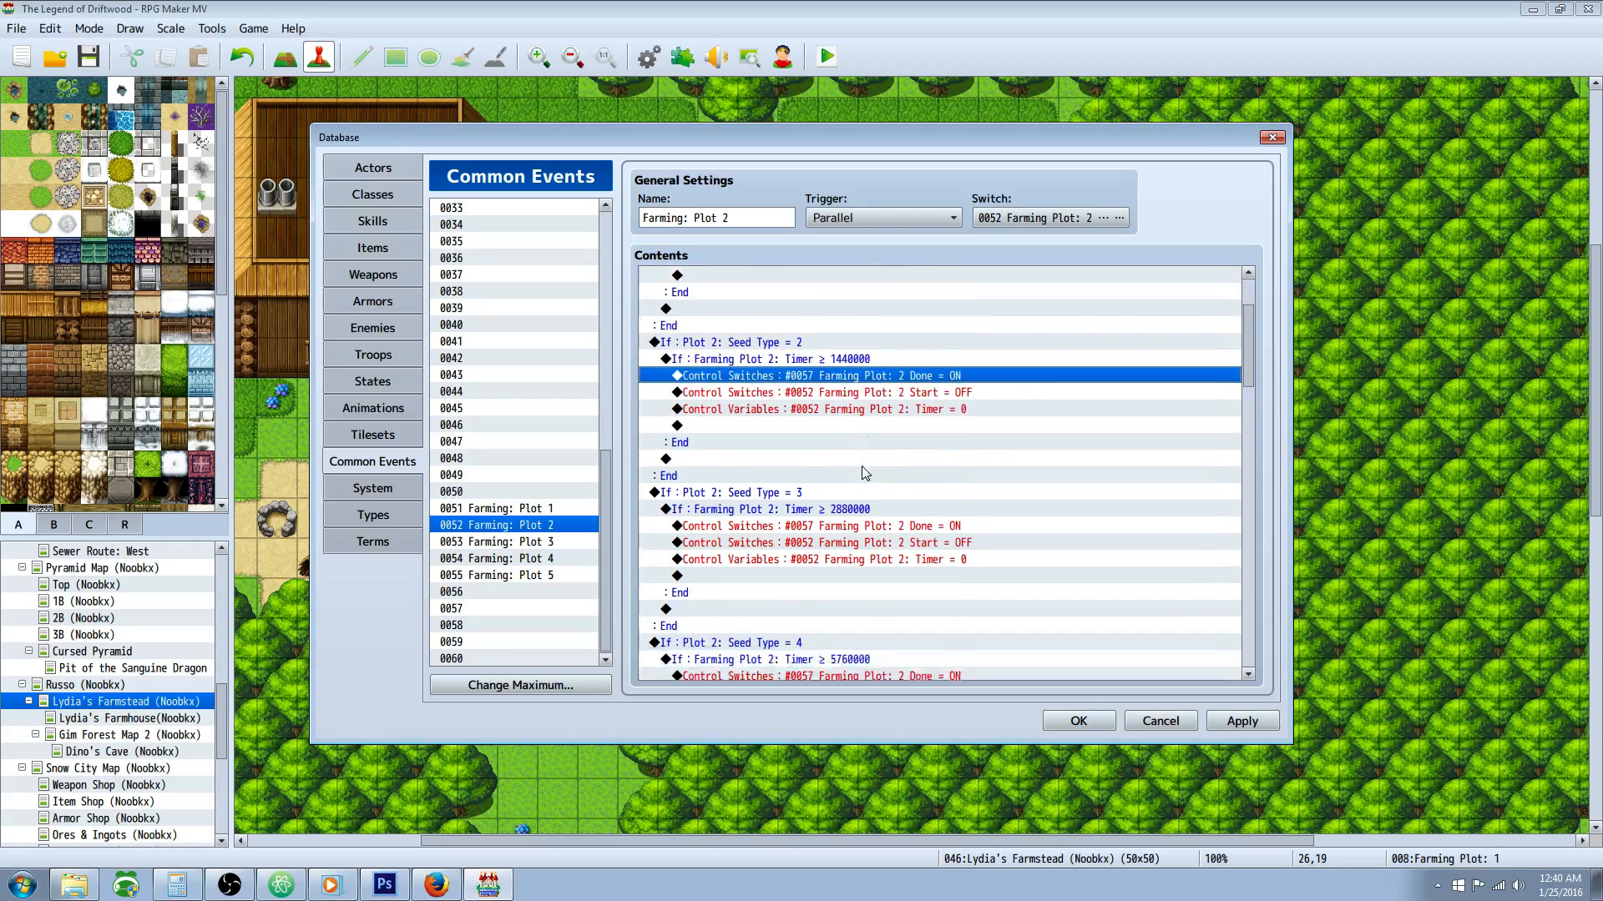
pyautogui.scroll(-10, 859, 471)
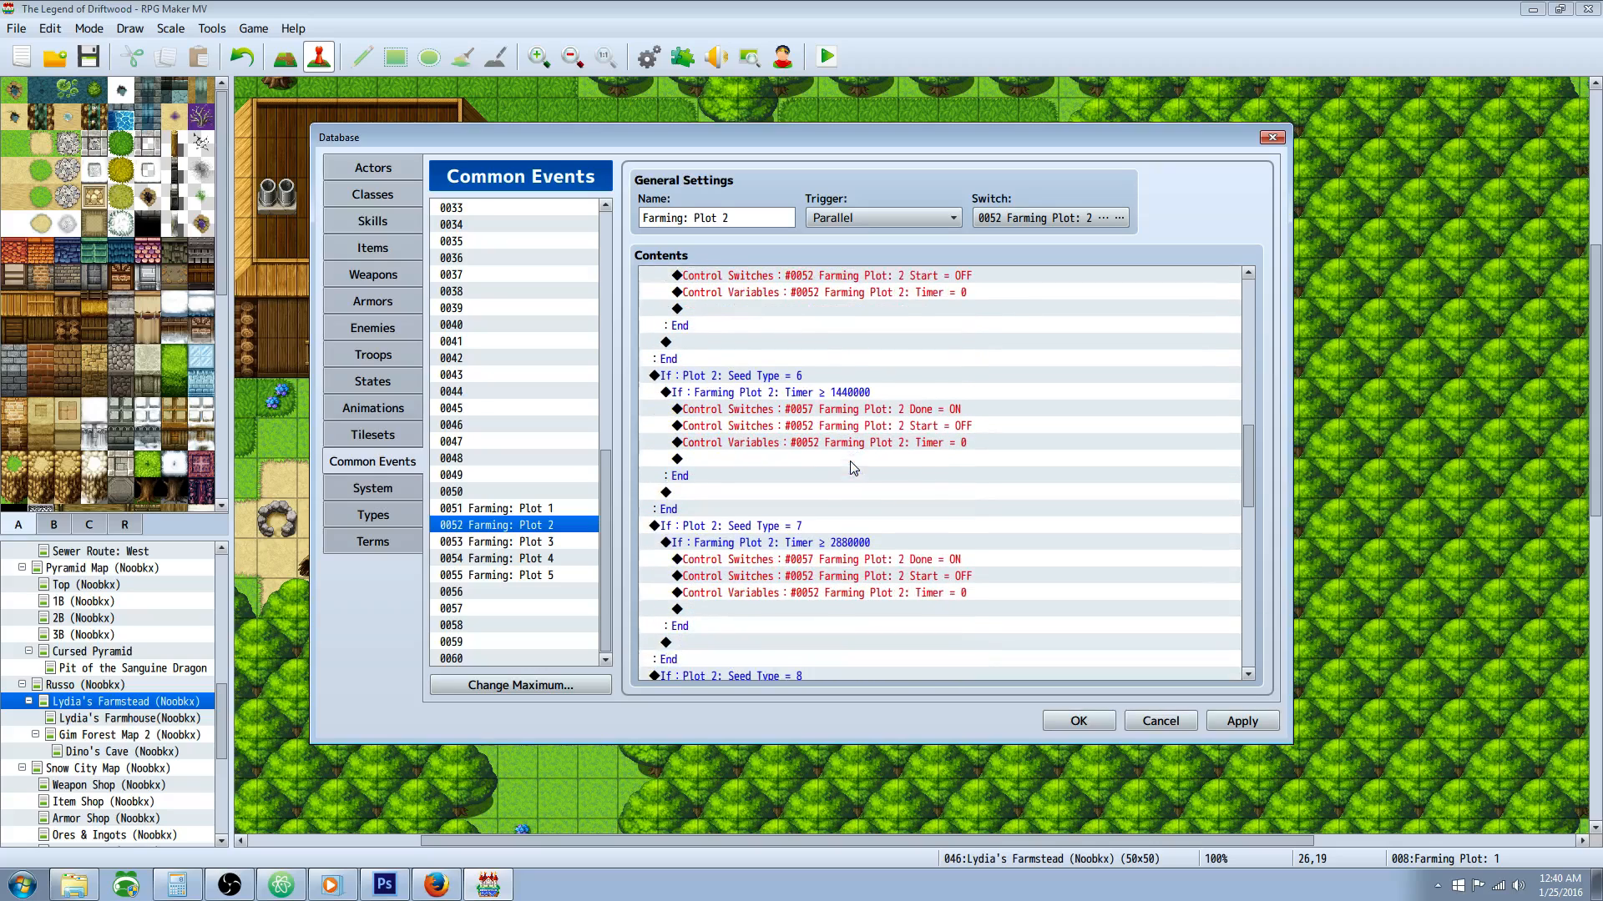
pyautogui.scroll(-11, 853, 466)
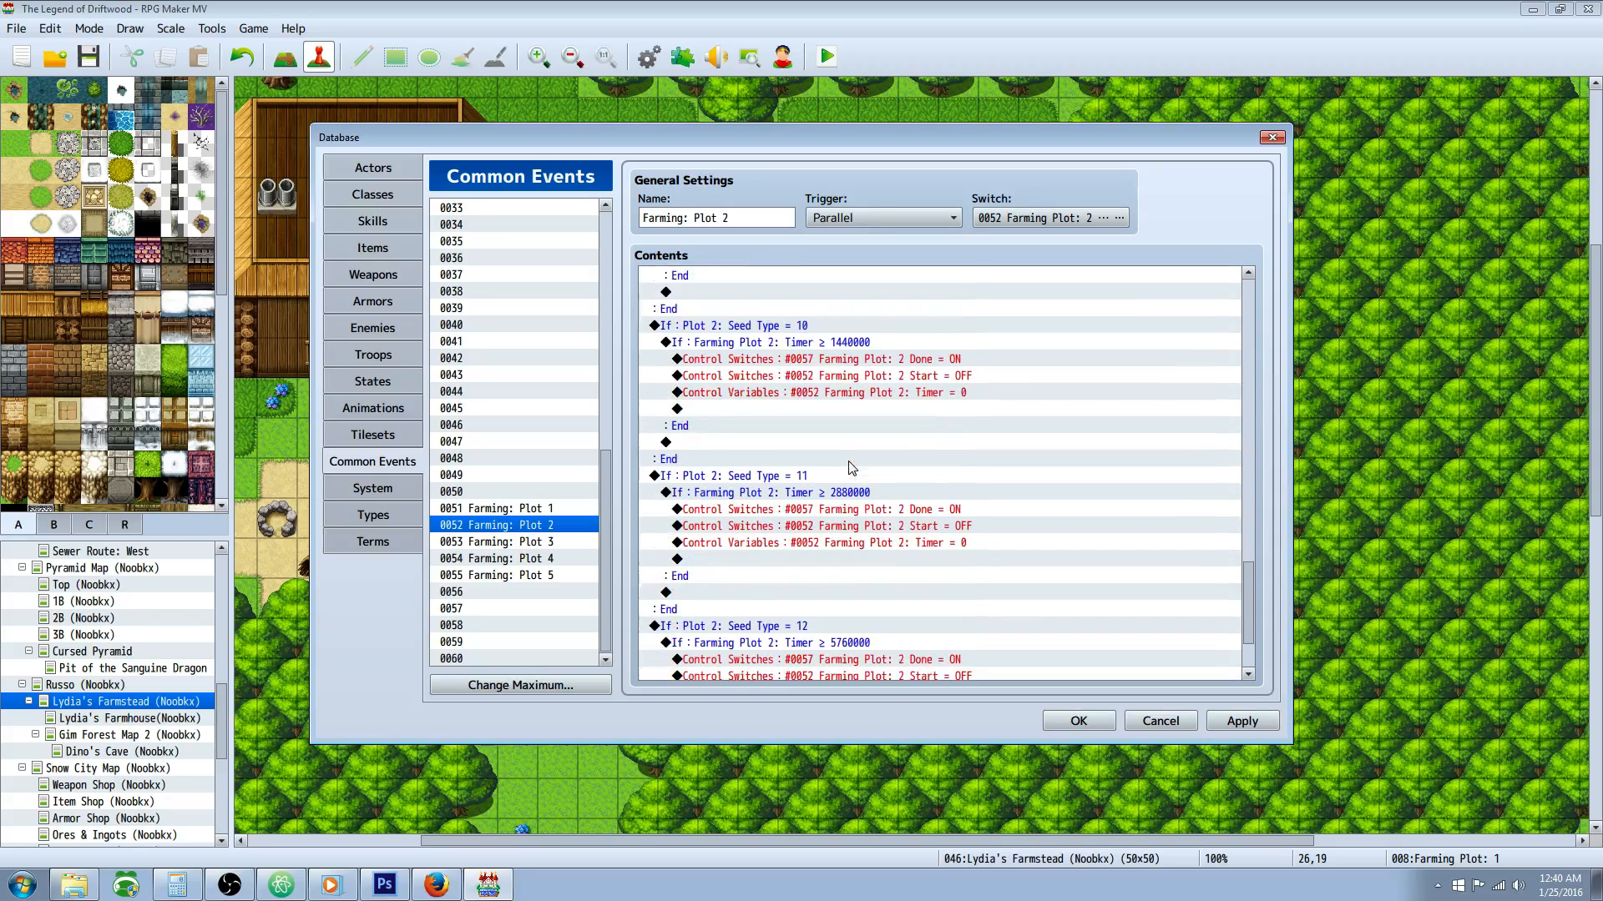
pyautogui.click(1004, 561)
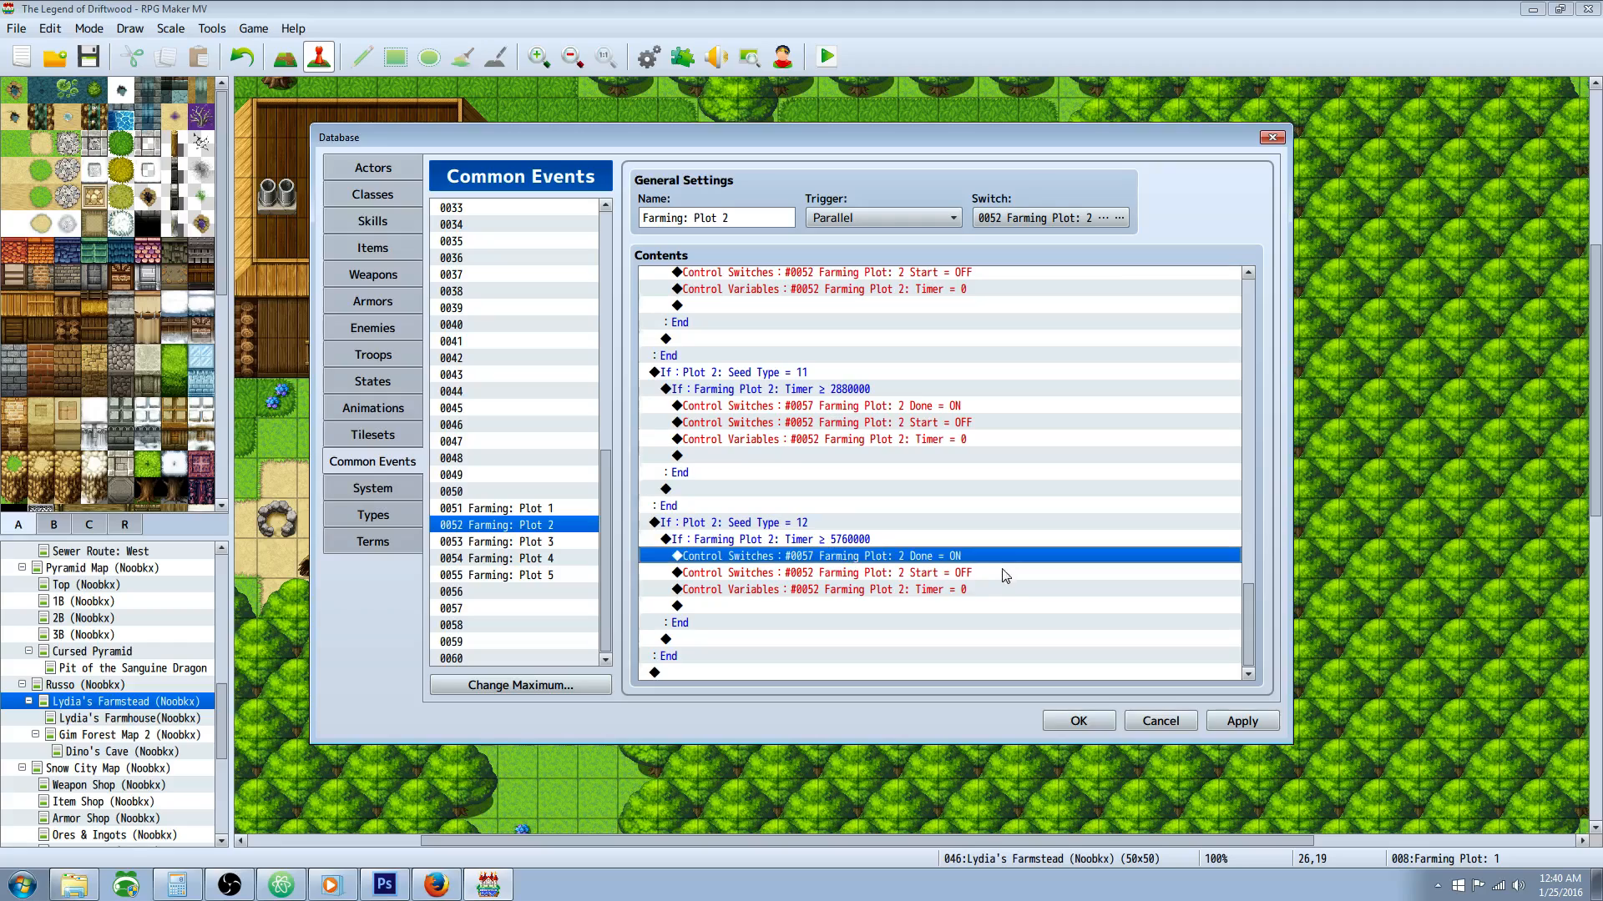
pyautogui.click(936, 592)
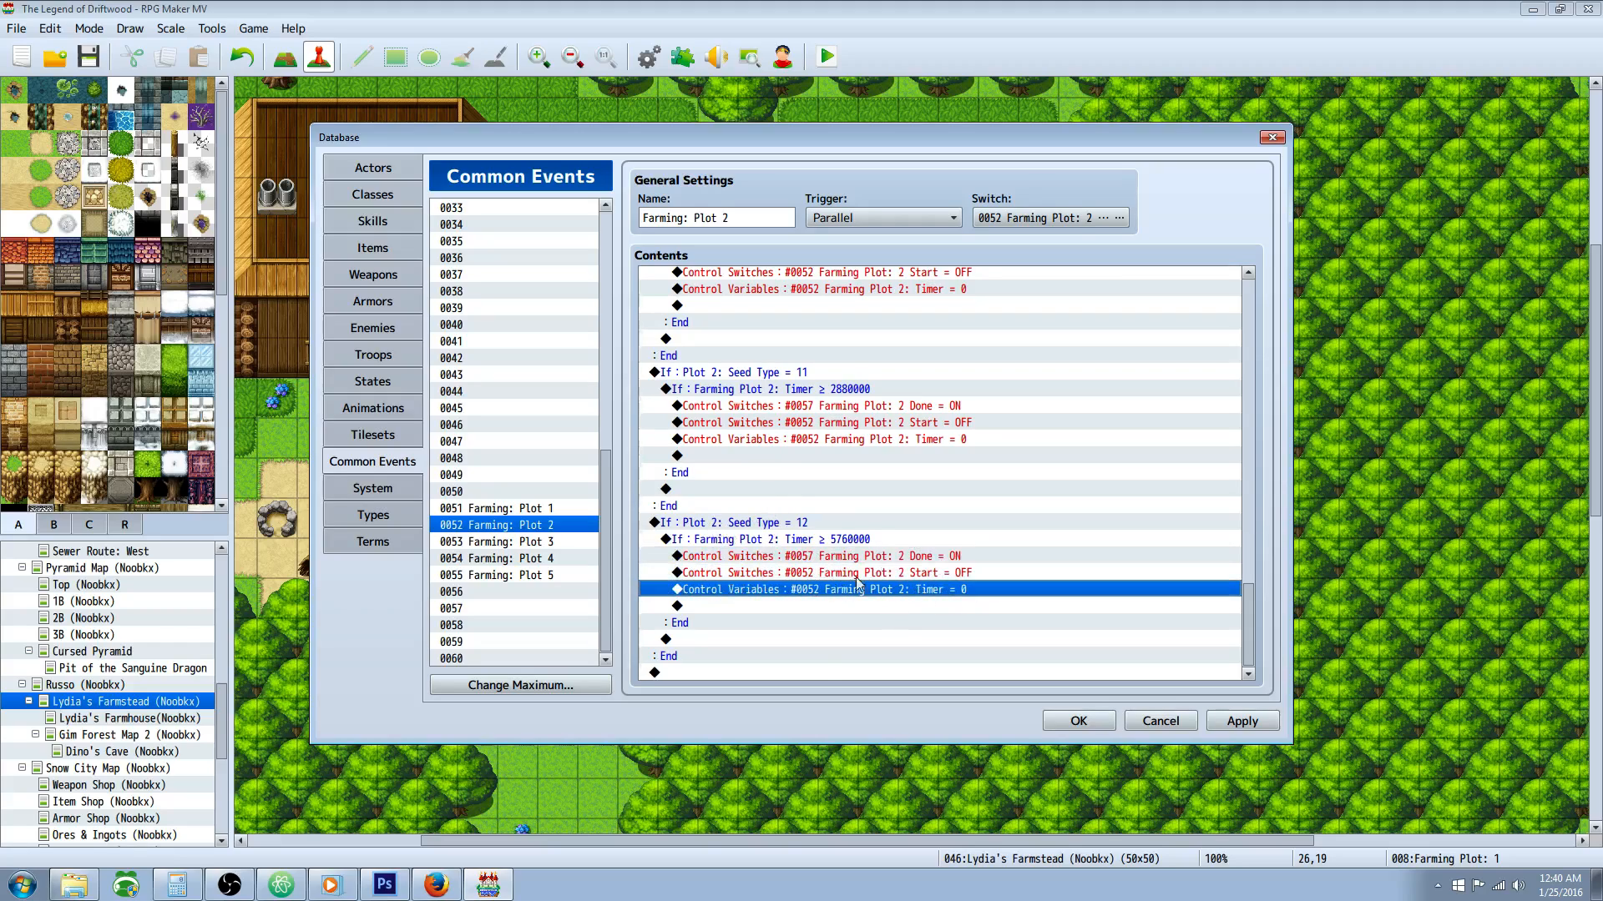
pyautogui.scroll(6, 952, 480)
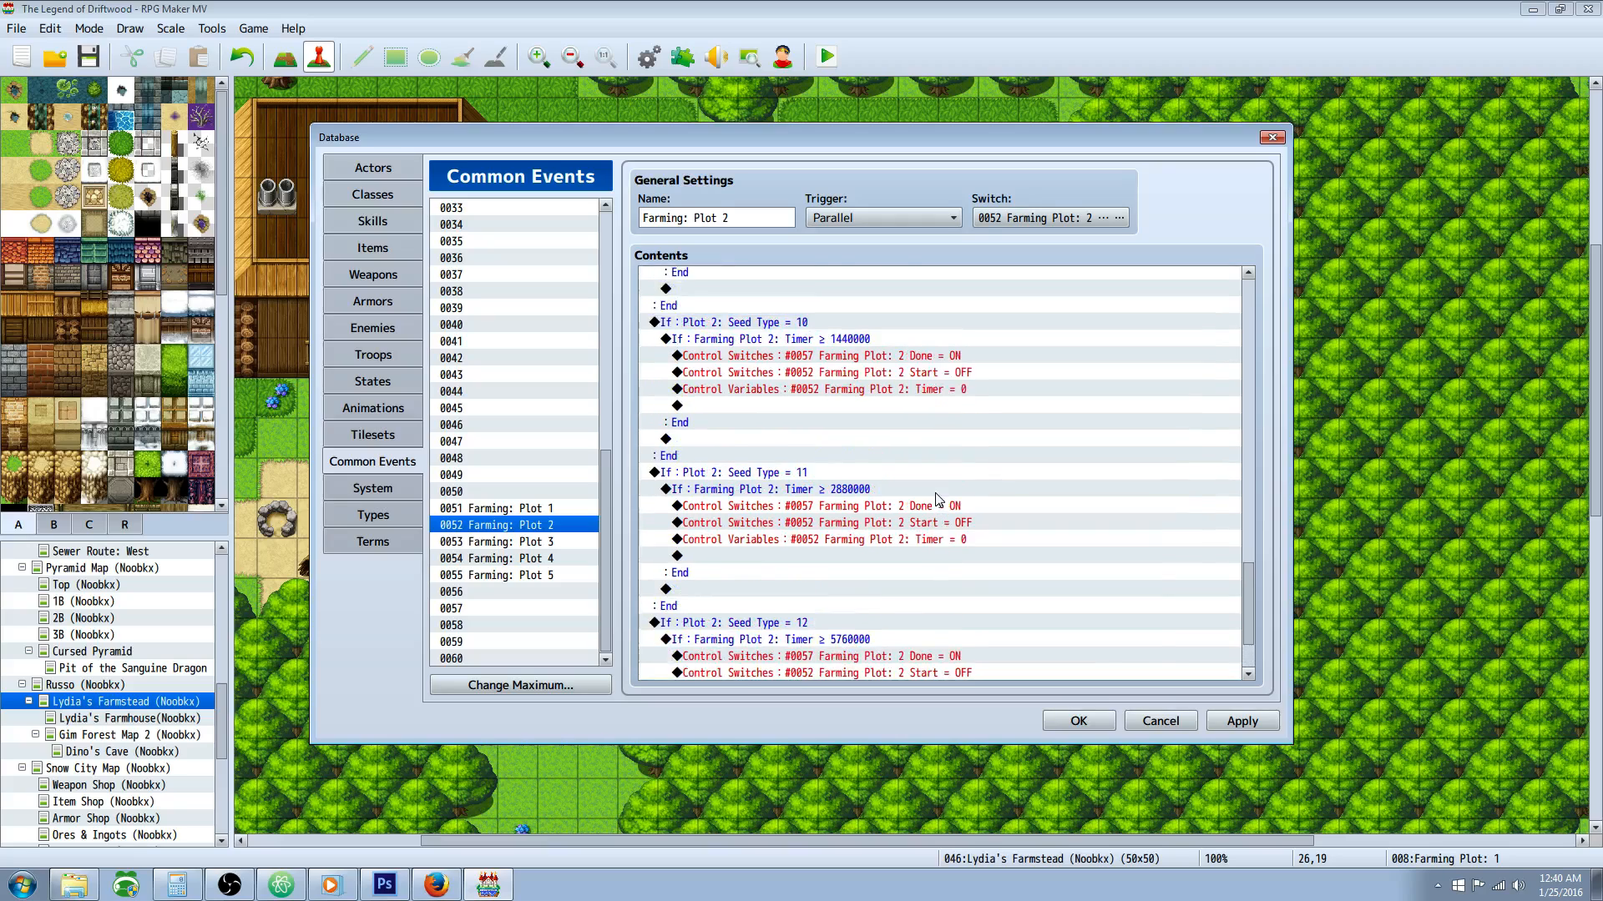
pyautogui.moveTo(1241, 555); pyautogui.dragTo(1238, 279)
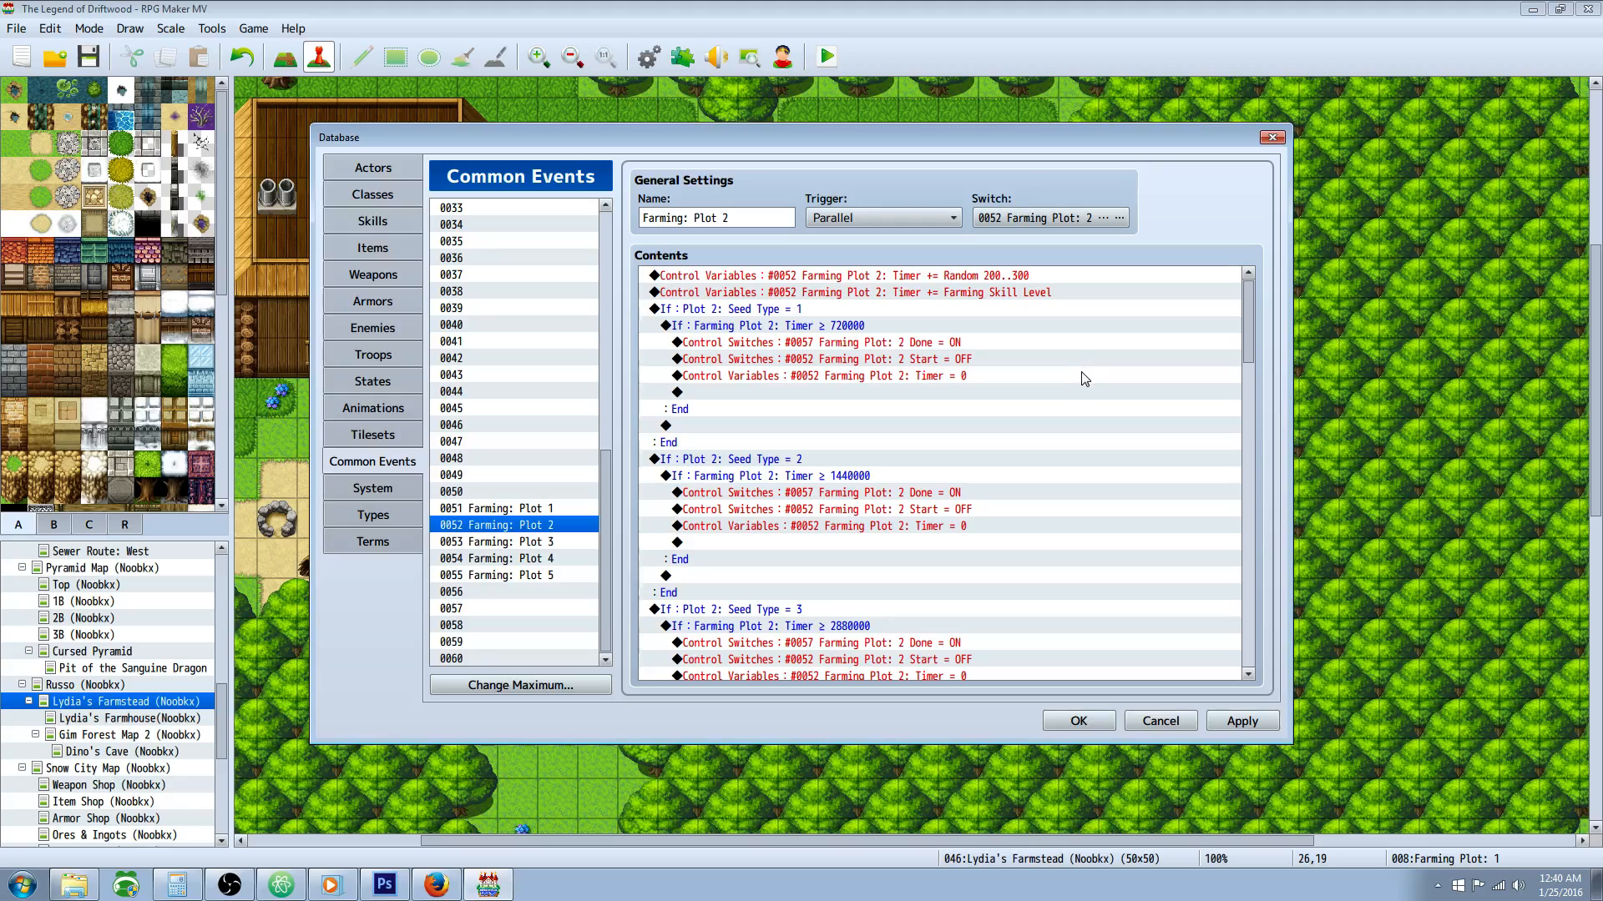
# Step: Go through the Farming: Plot 1 to Plot 5 common events one by one, comparing their switches and timer variables
pyautogui.click(564, 542)
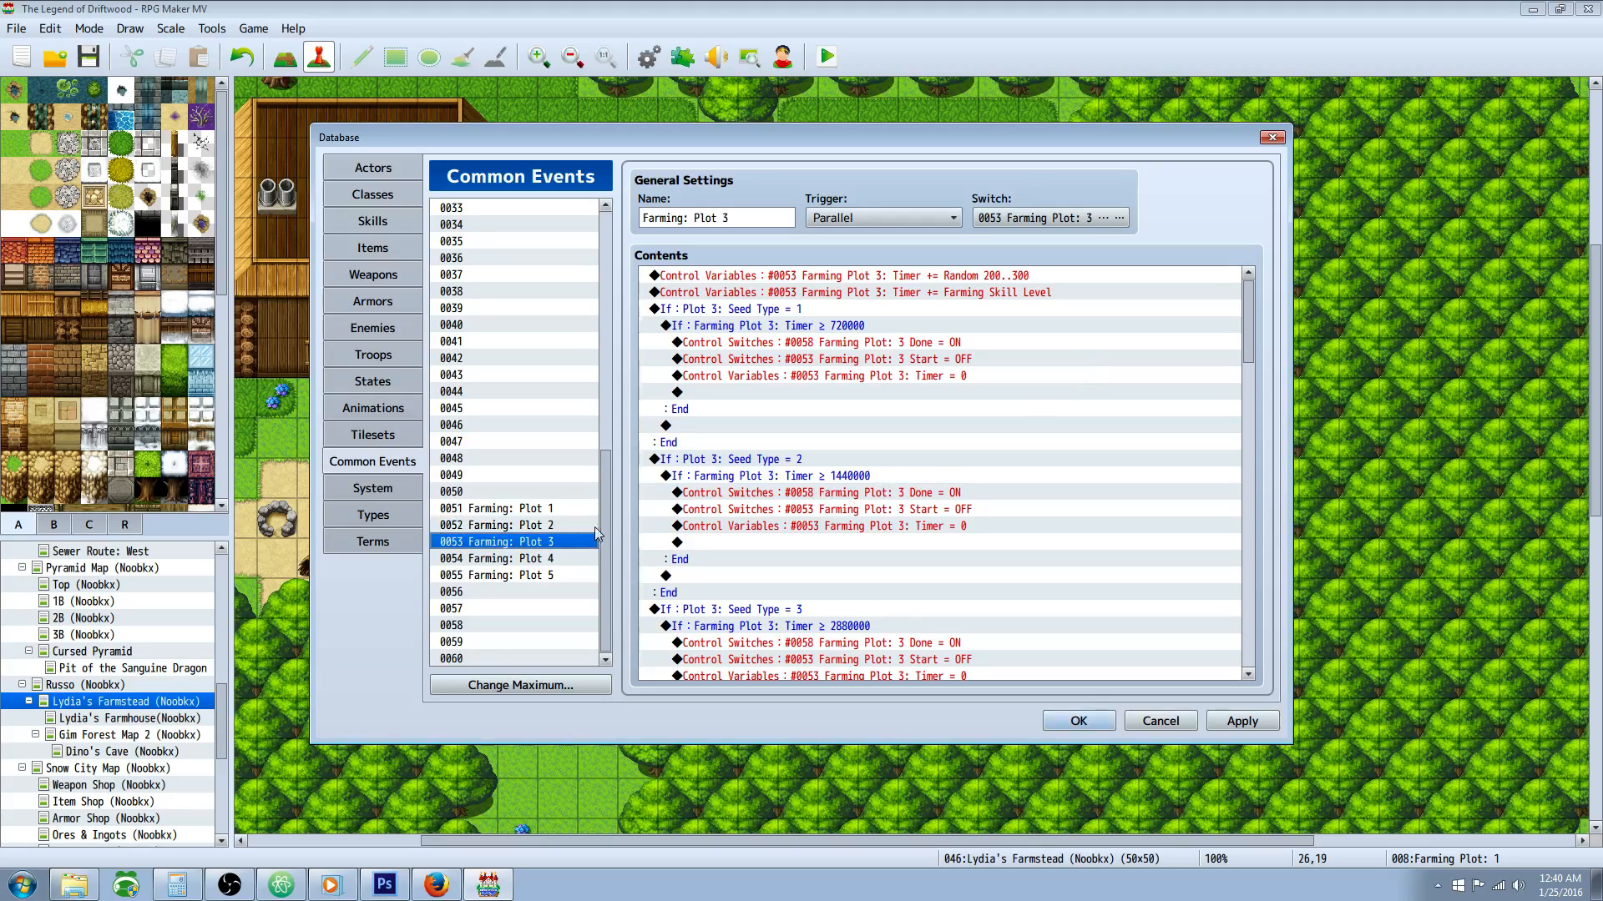
pyautogui.click(556, 560)
pyautogui.click(546, 525)
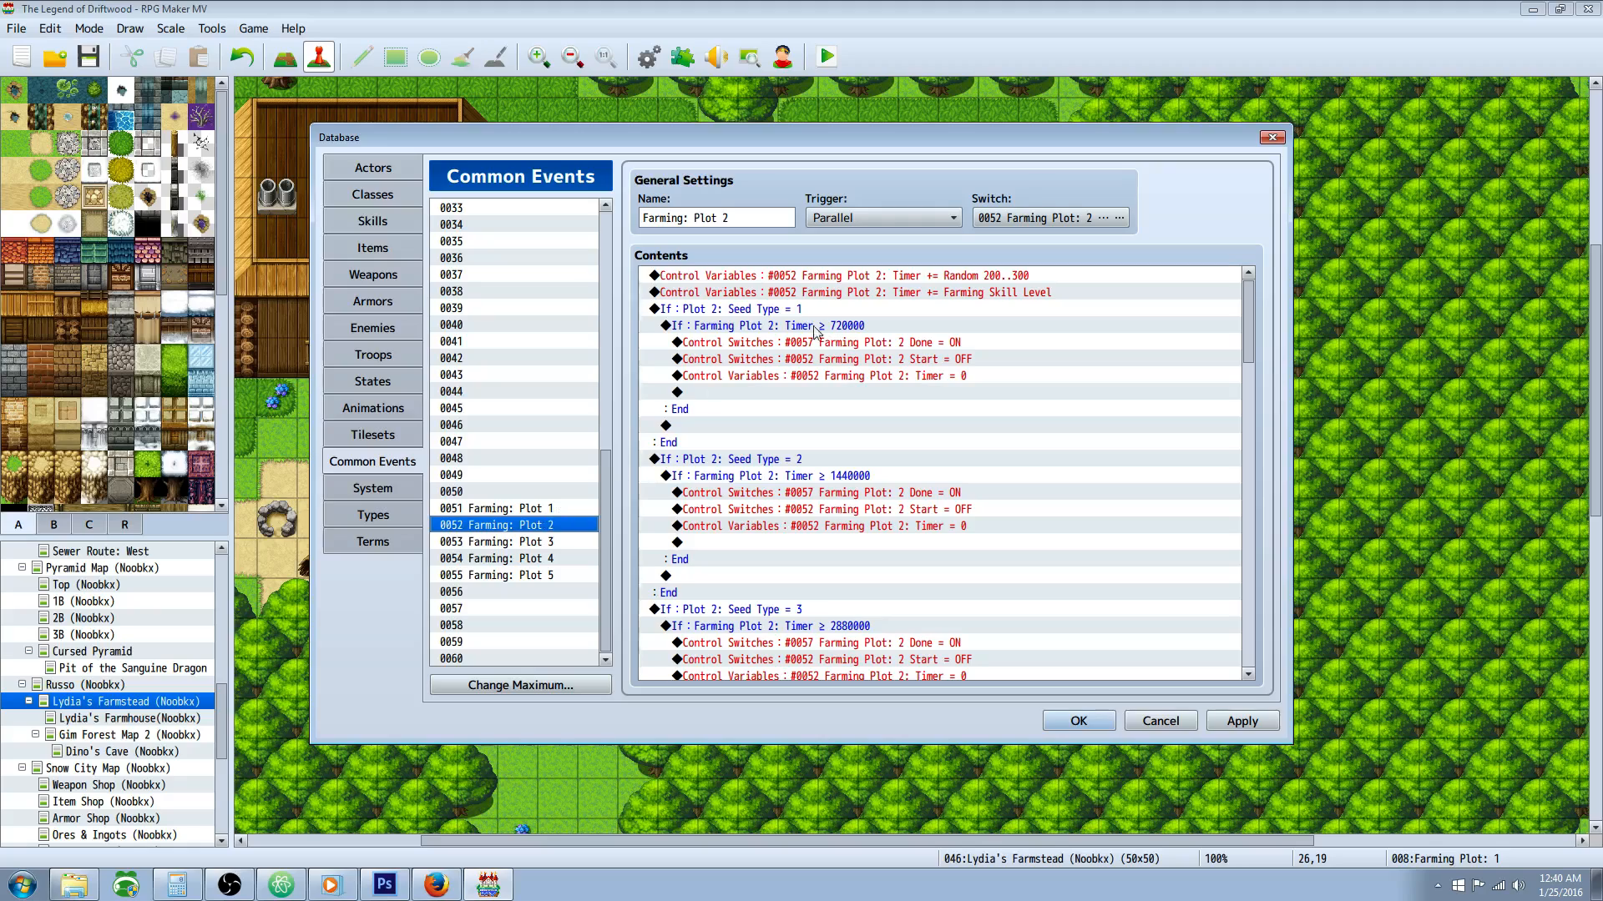
pyautogui.click(569, 509)
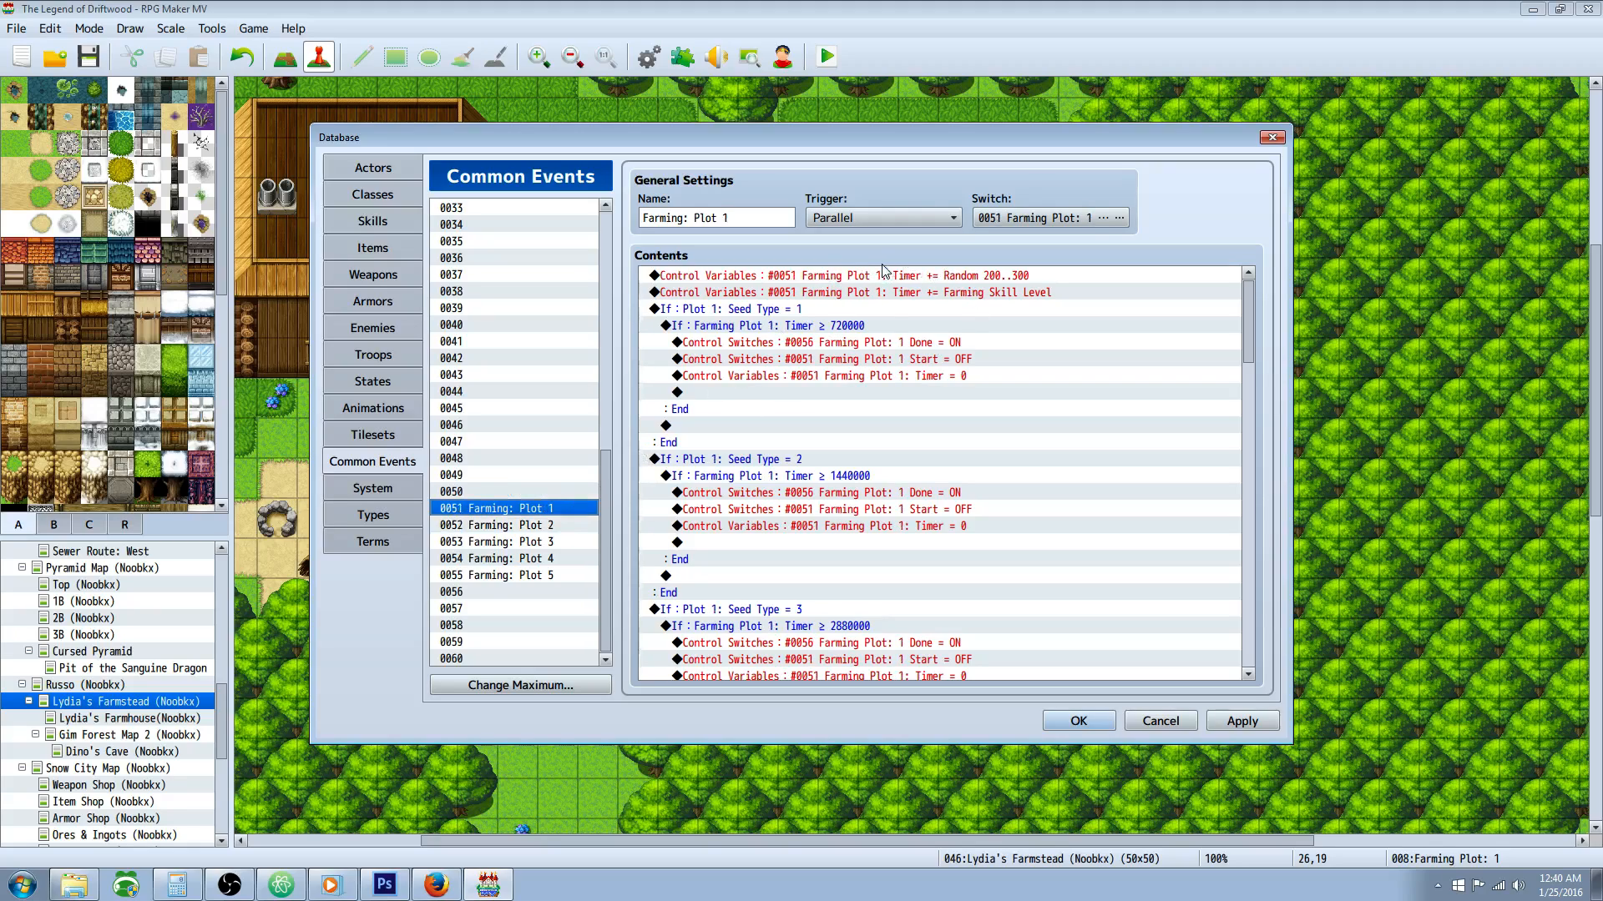
pyautogui.click(550, 527)
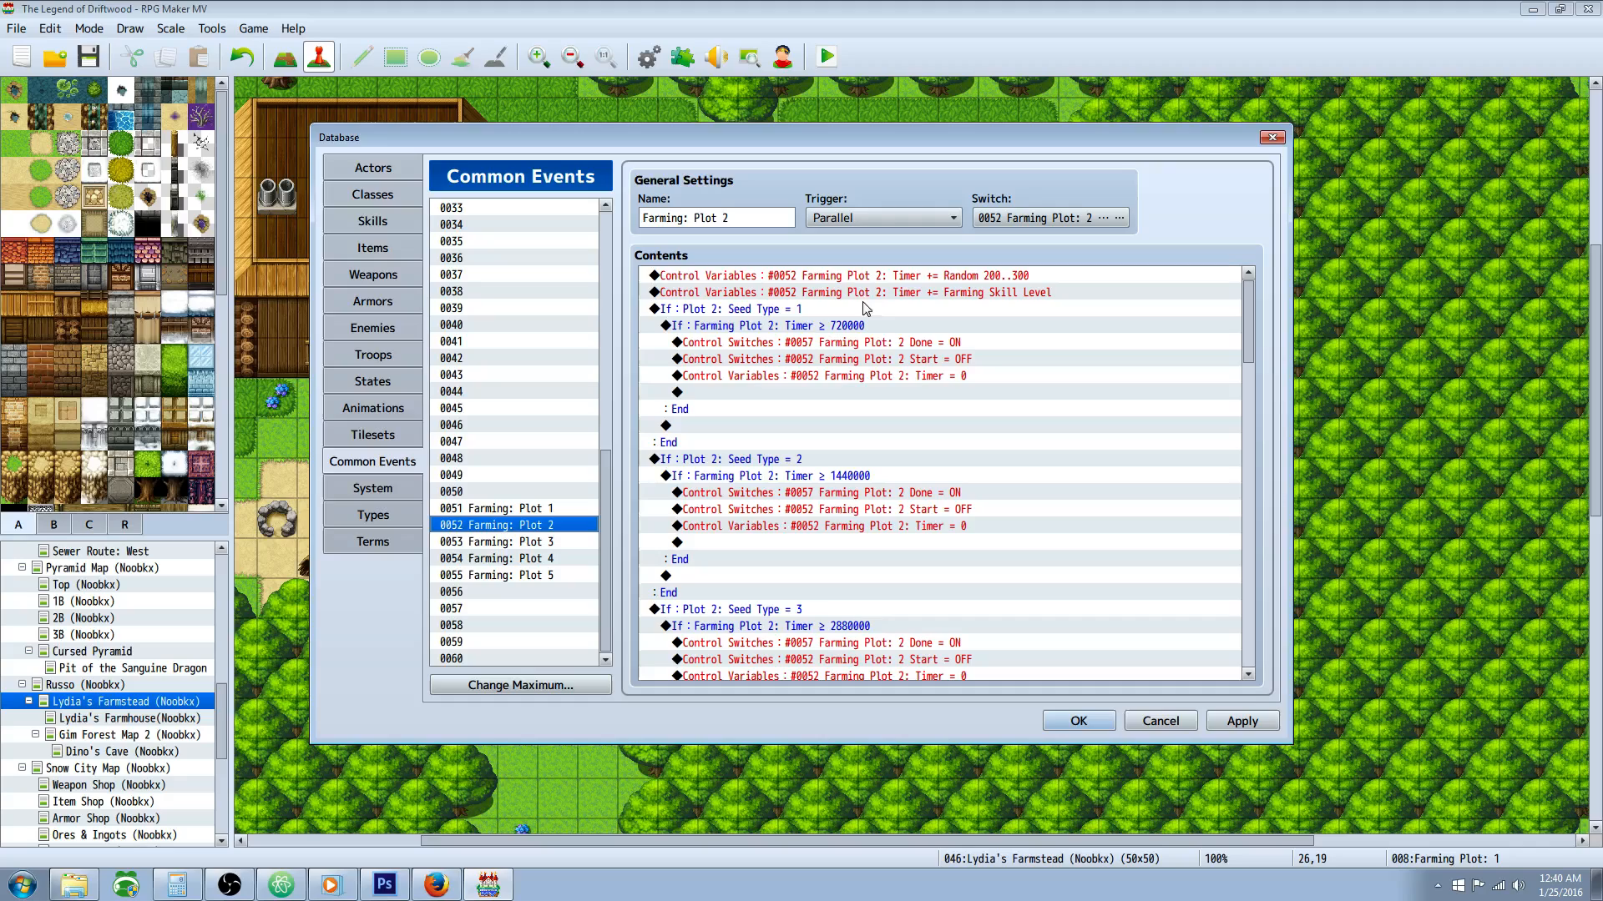
pyautogui.click(558, 542)
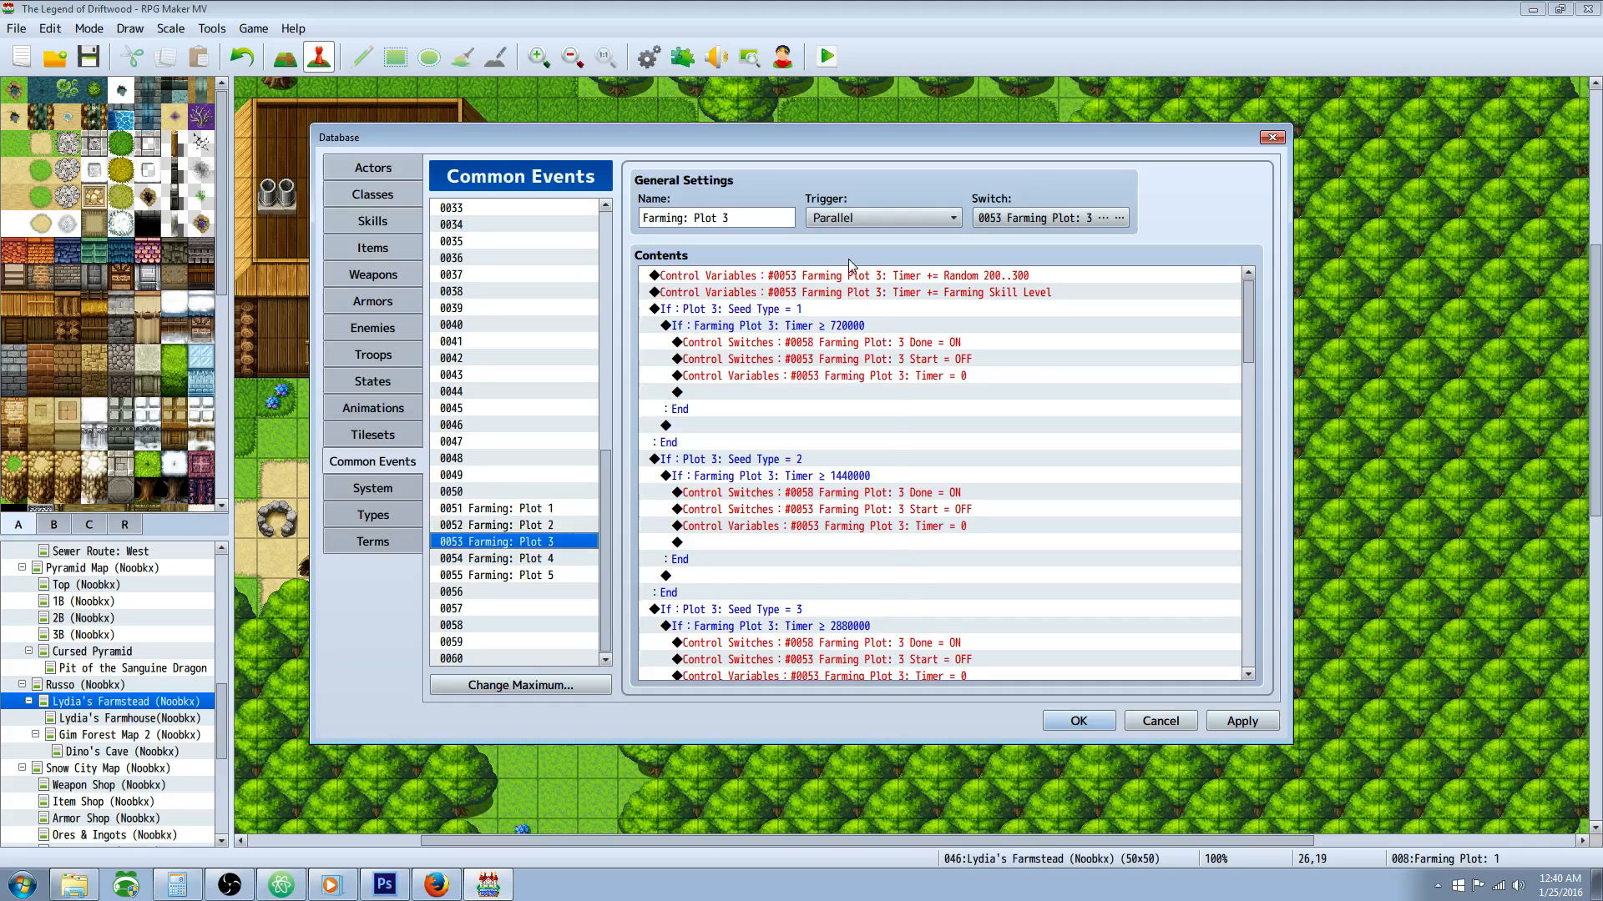
pyautogui.click(549, 562)
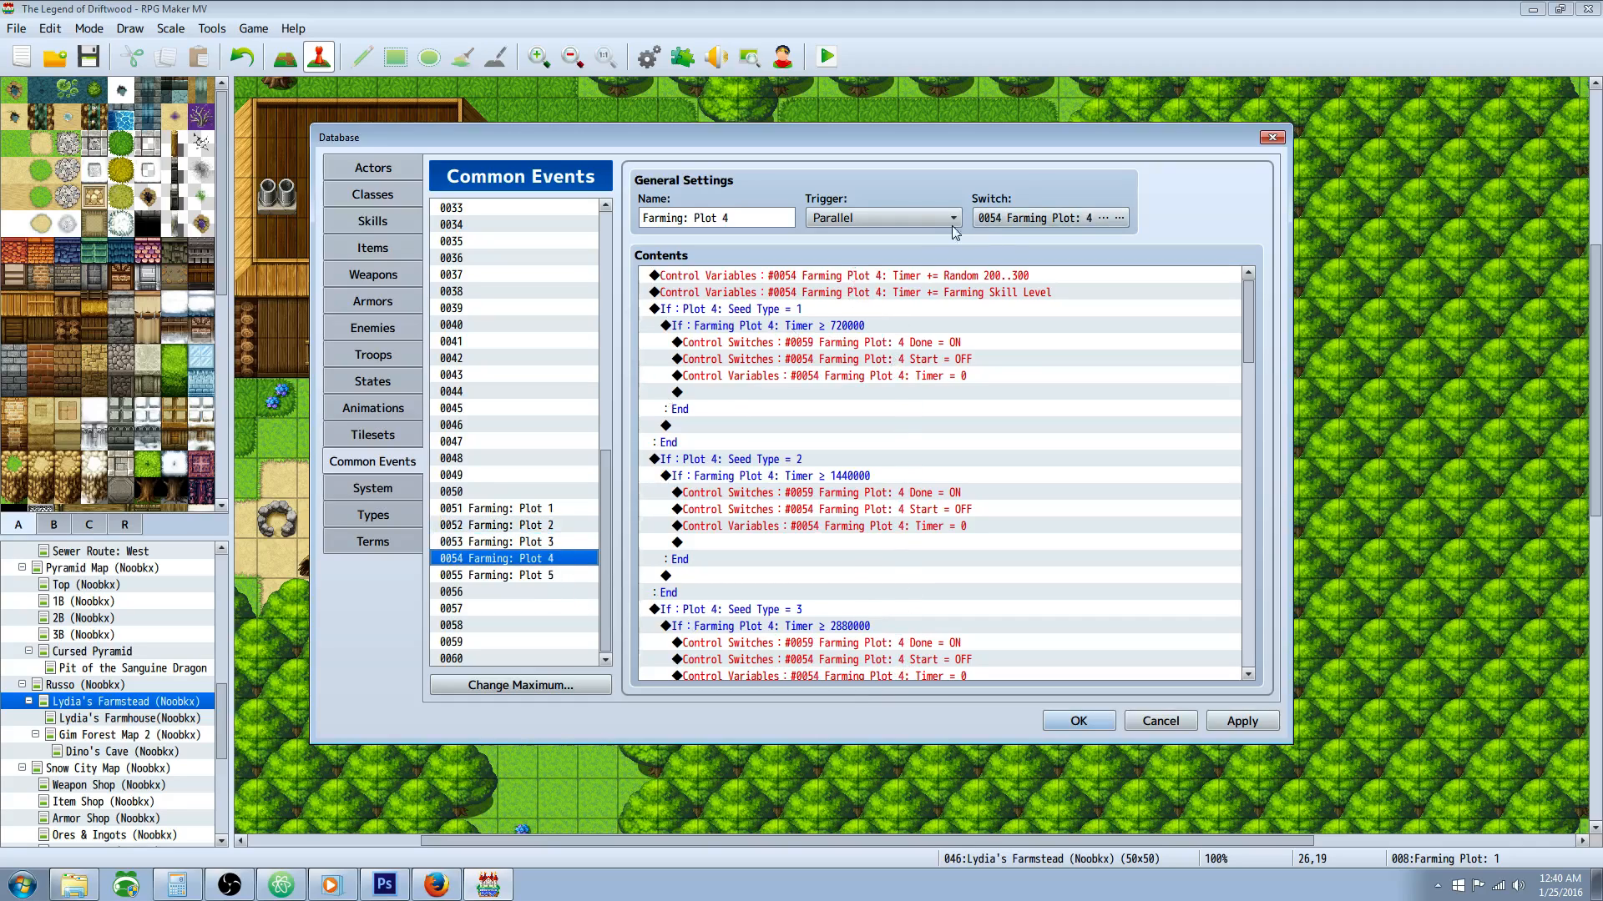
pyautogui.click(540, 578)
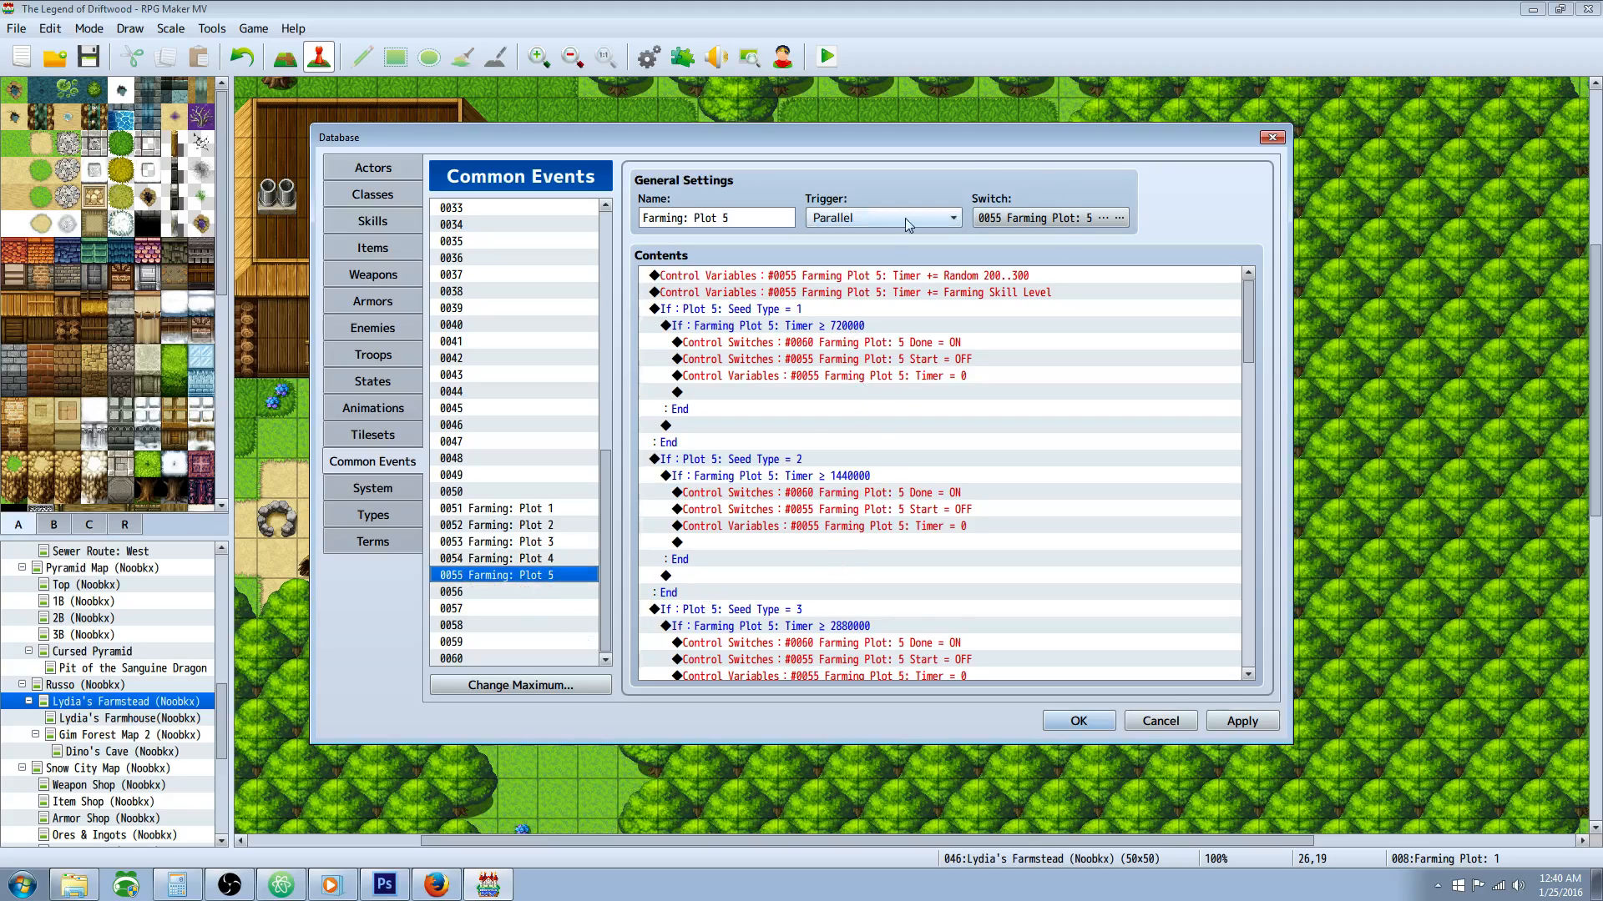
# Step: Check the Seed Type = 1 branch in Plot 5, and look through the seed type branches in Plot 4
pyautogui.click(793, 326)
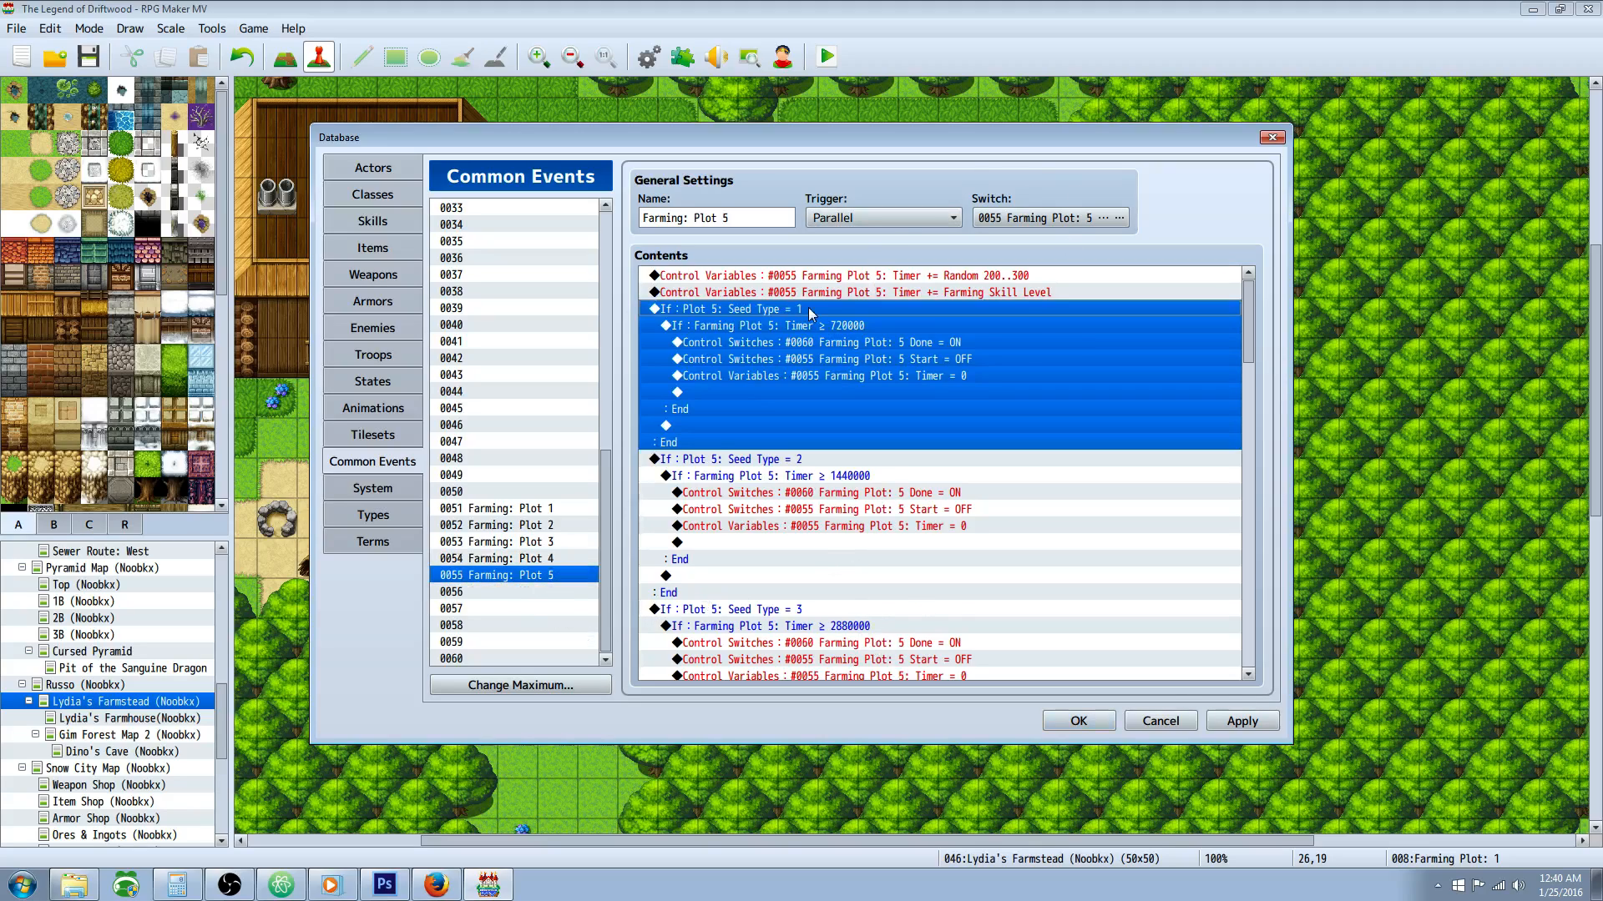
pyautogui.click(747, 310)
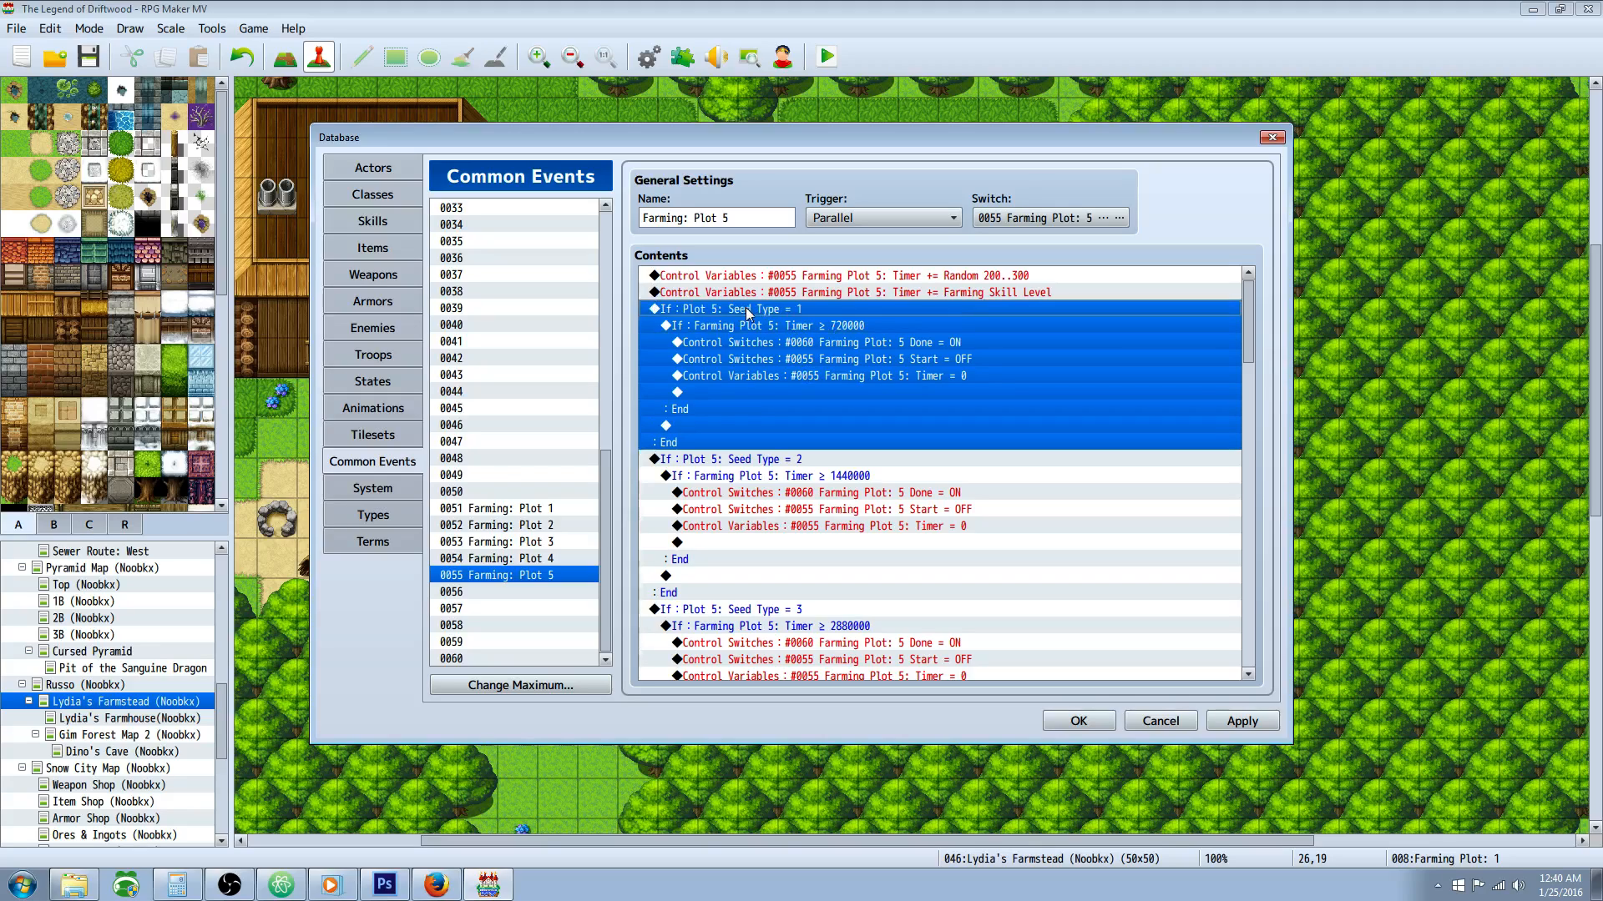
pyautogui.click(555, 560)
pyautogui.click(802, 309)
pyautogui.click(808, 461)
pyautogui.scroll(-10, 848, 437)
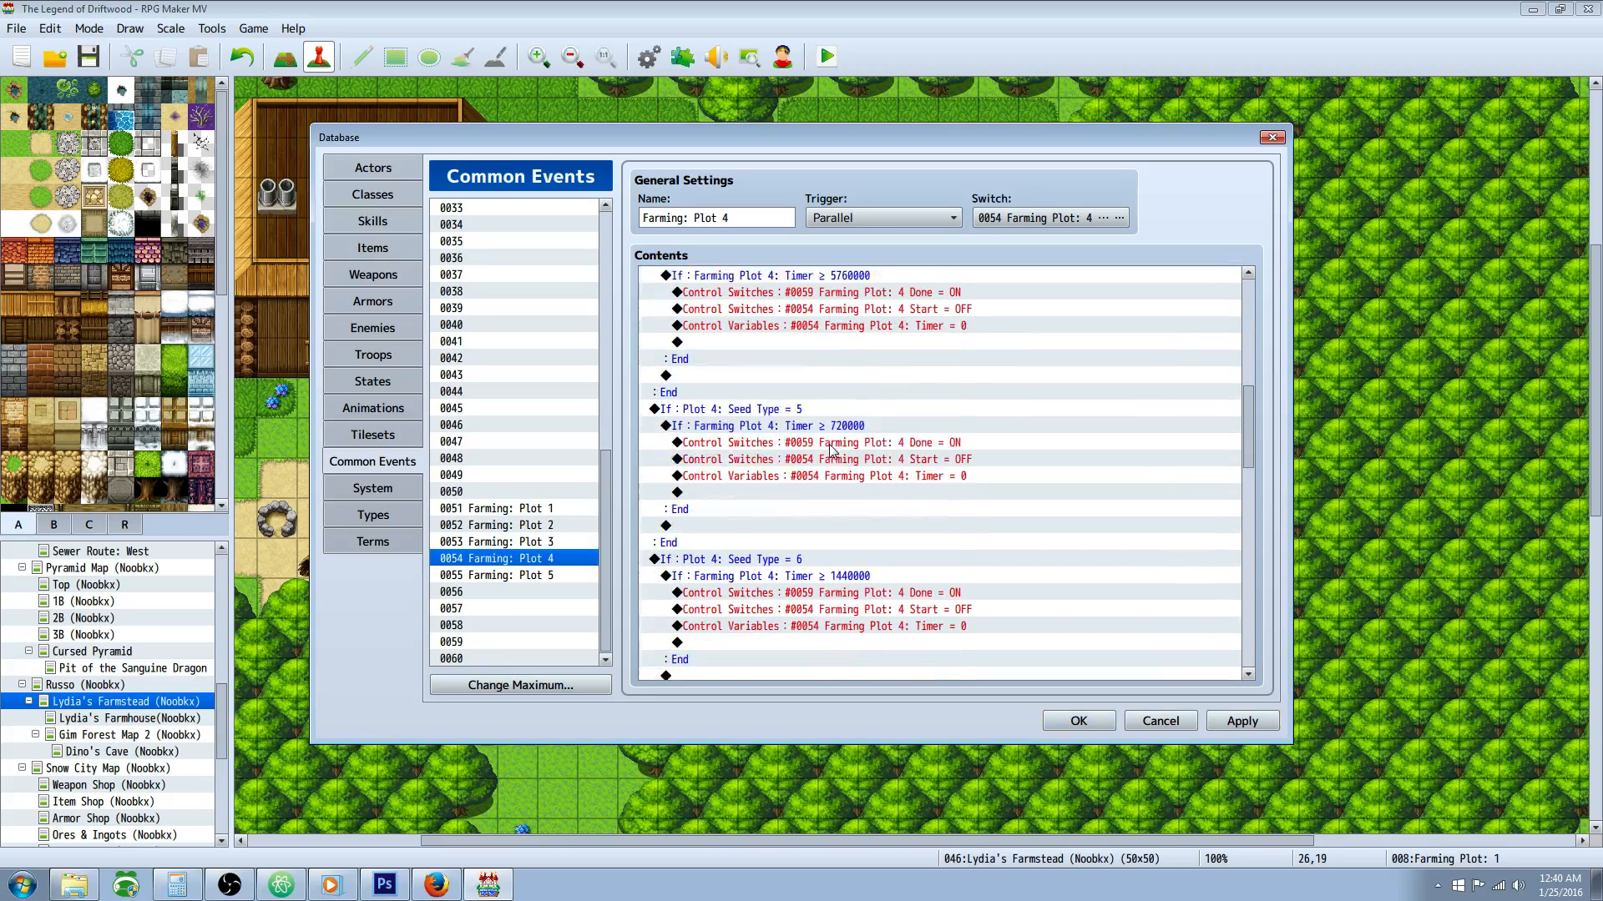
pyautogui.scroll(-5, 832, 449)
# Step: Flip through the Plot 2, 3 and 4 common events, and check Plot 5's Seed Type = 3 timer condition
pyautogui.click(545, 542)
pyautogui.click(547, 526)
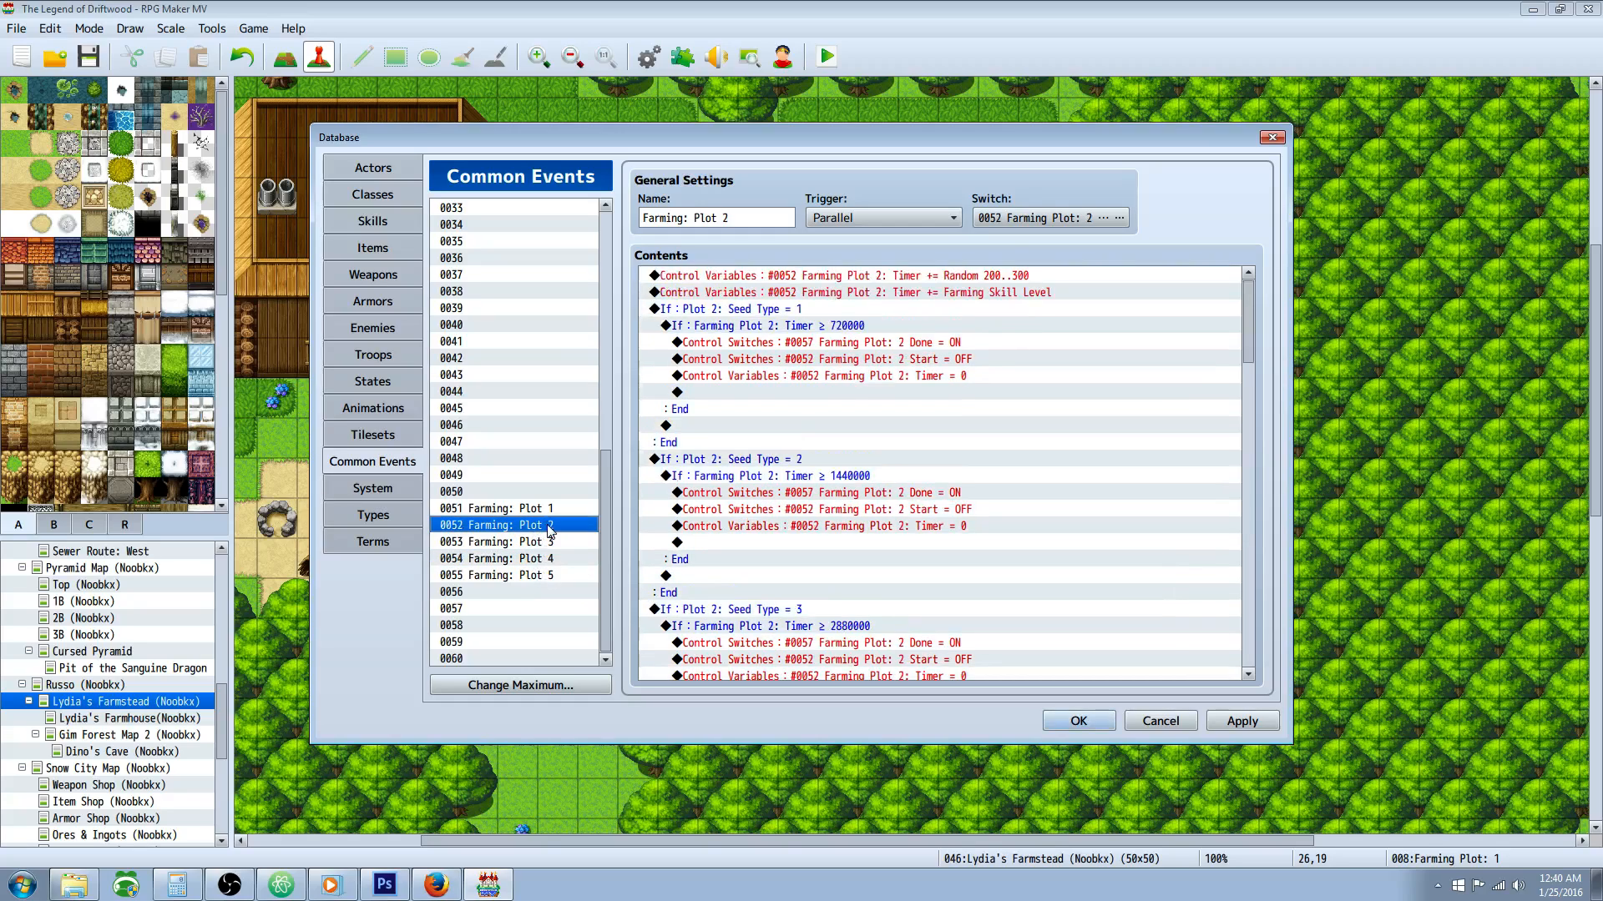
pyautogui.click(550, 542)
pyautogui.click(553, 559)
pyautogui.click(552, 576)
pyautogui.scroll(-3, 835, 534)
pyautogui.click(901, 478)
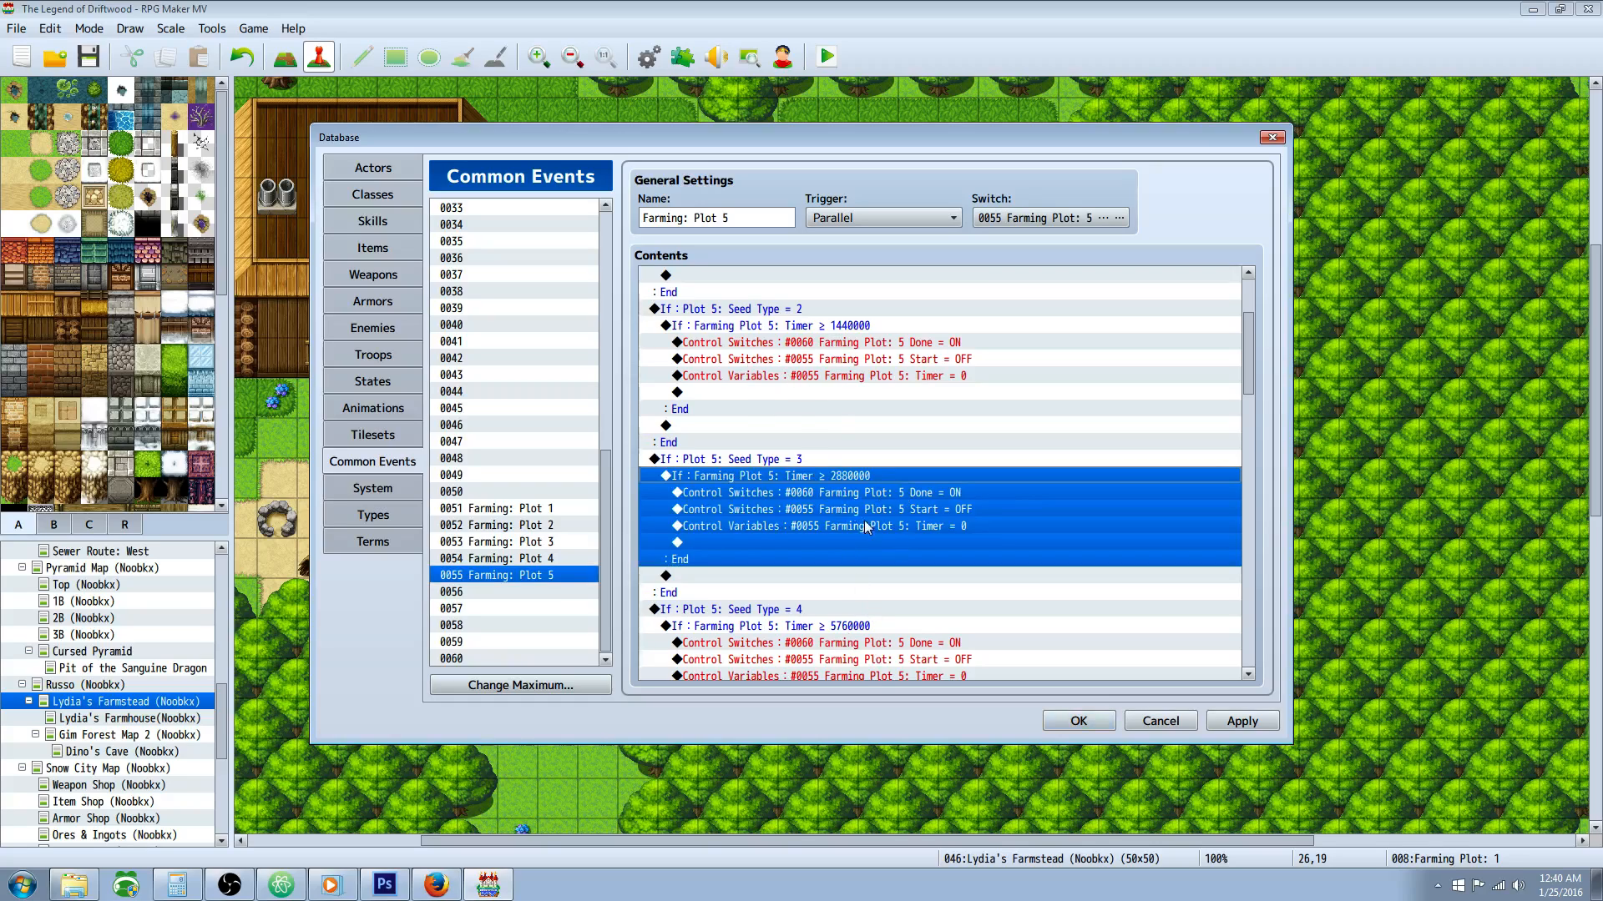
# Step: Examine the timer conditions and switch commands in the remaining Plot 5 branches through Seed Type = 12
pyautogui.scroll(-1, 839, 472)
pyautogui.click(861, 410)
pyautogui.click(851, 394)
pyautogui.scroll(-2, 856, 434)
pyautogui.click(852, 469)
pyautogui.scroll(-3, 851, 459)
pyautogui.click(850, 443)
pyautogui.scroll(-2, 850, 443)
pyautogui.click(845, 511)
pyautogui.scroll(-4, 842, 511)
pyautogui.scroll(-2, 775, 339)
pyautogui.scroll(-5, 716, 438)
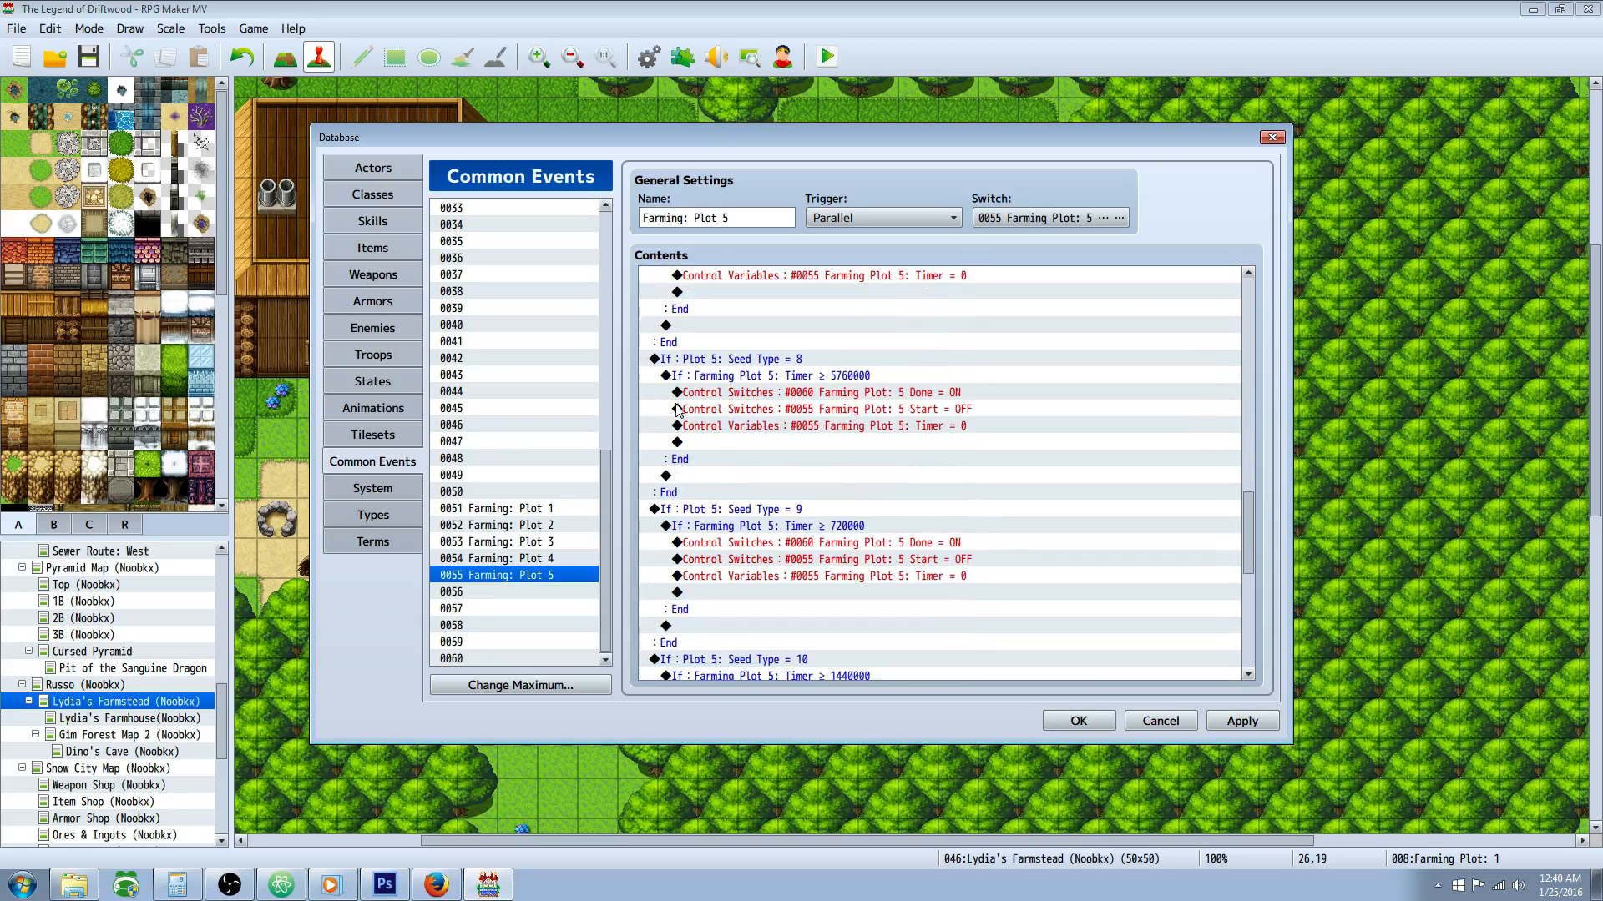
pyautogui.scroll(-2, 864, 462)
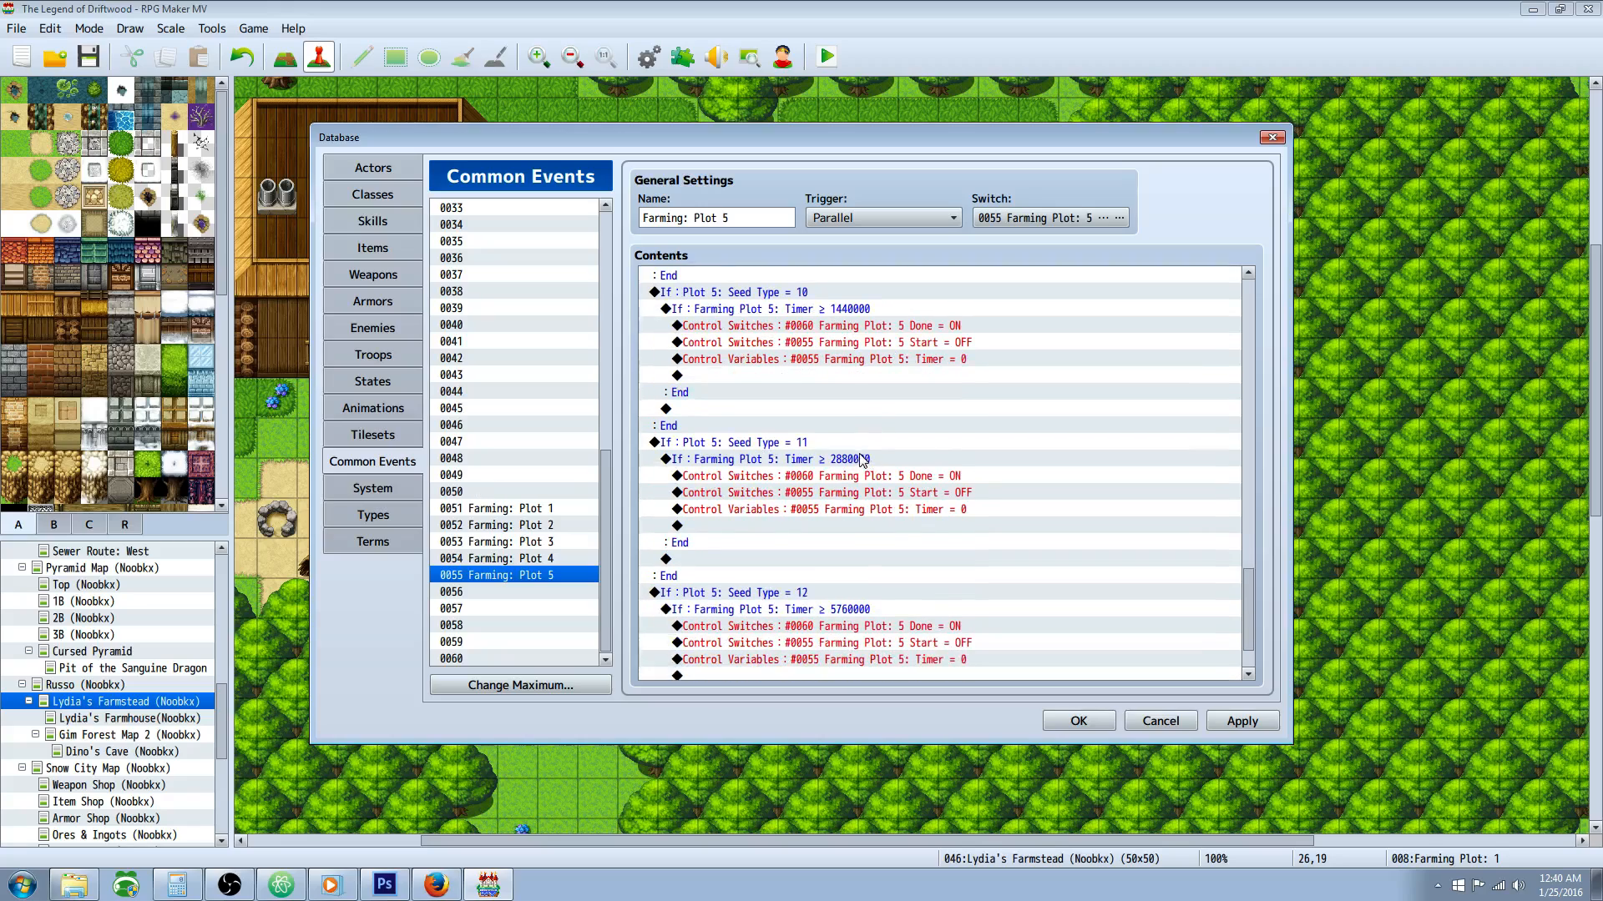
pyautogui.scroll(-2, 887, 480)
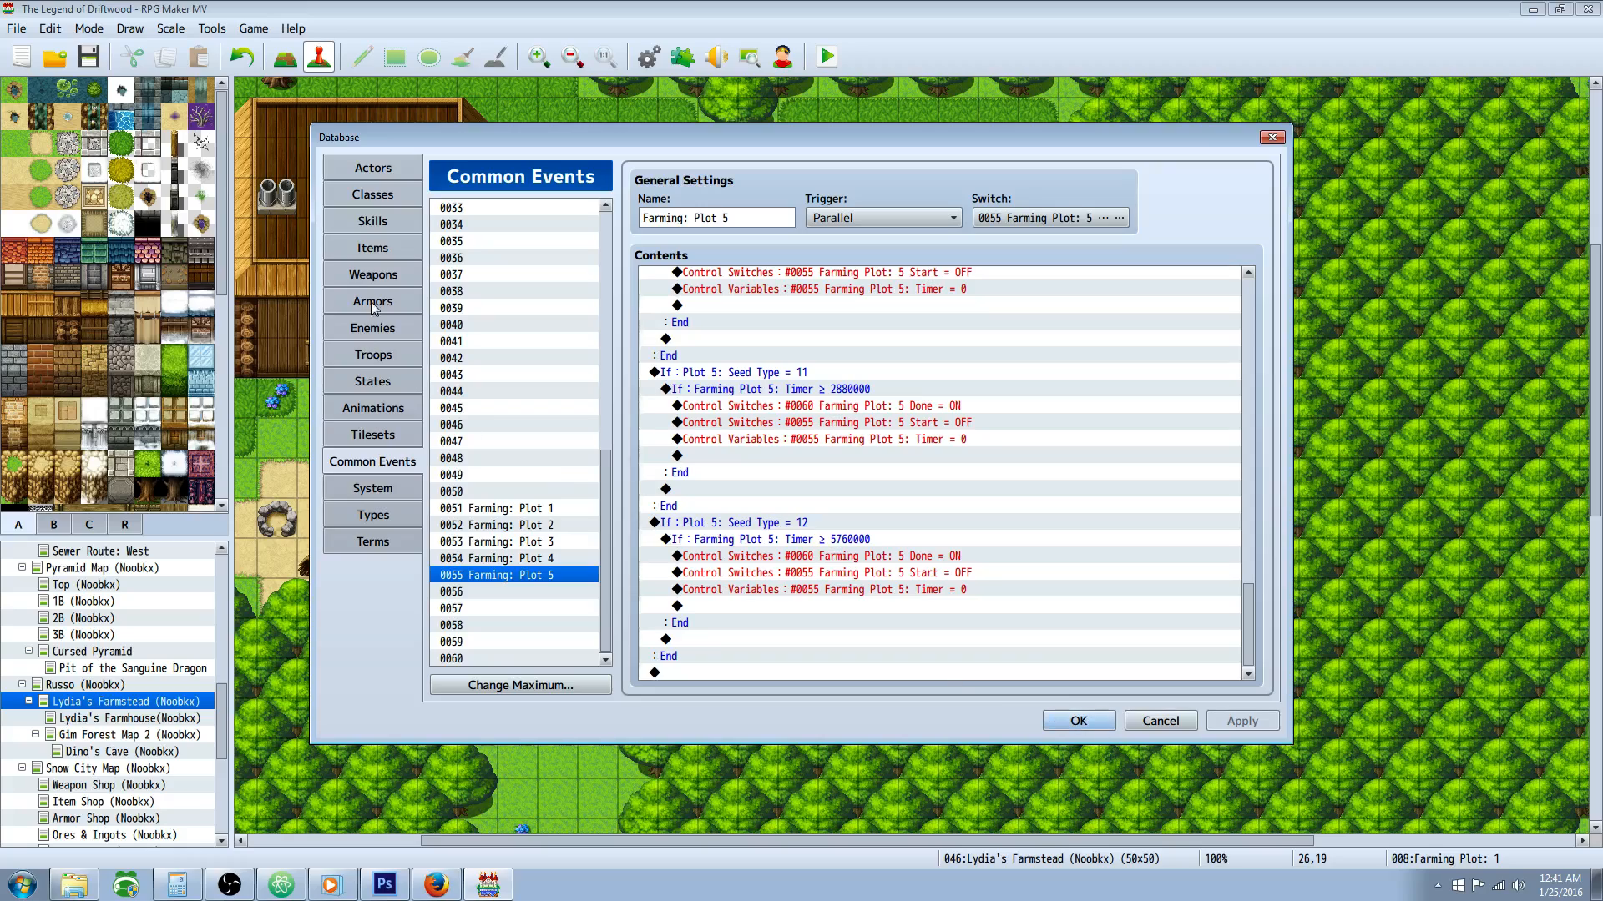
# Step: Open the Cliff Weed item in the database's item list and highlight its text colour note tag
pyautogui.click(392, 249)
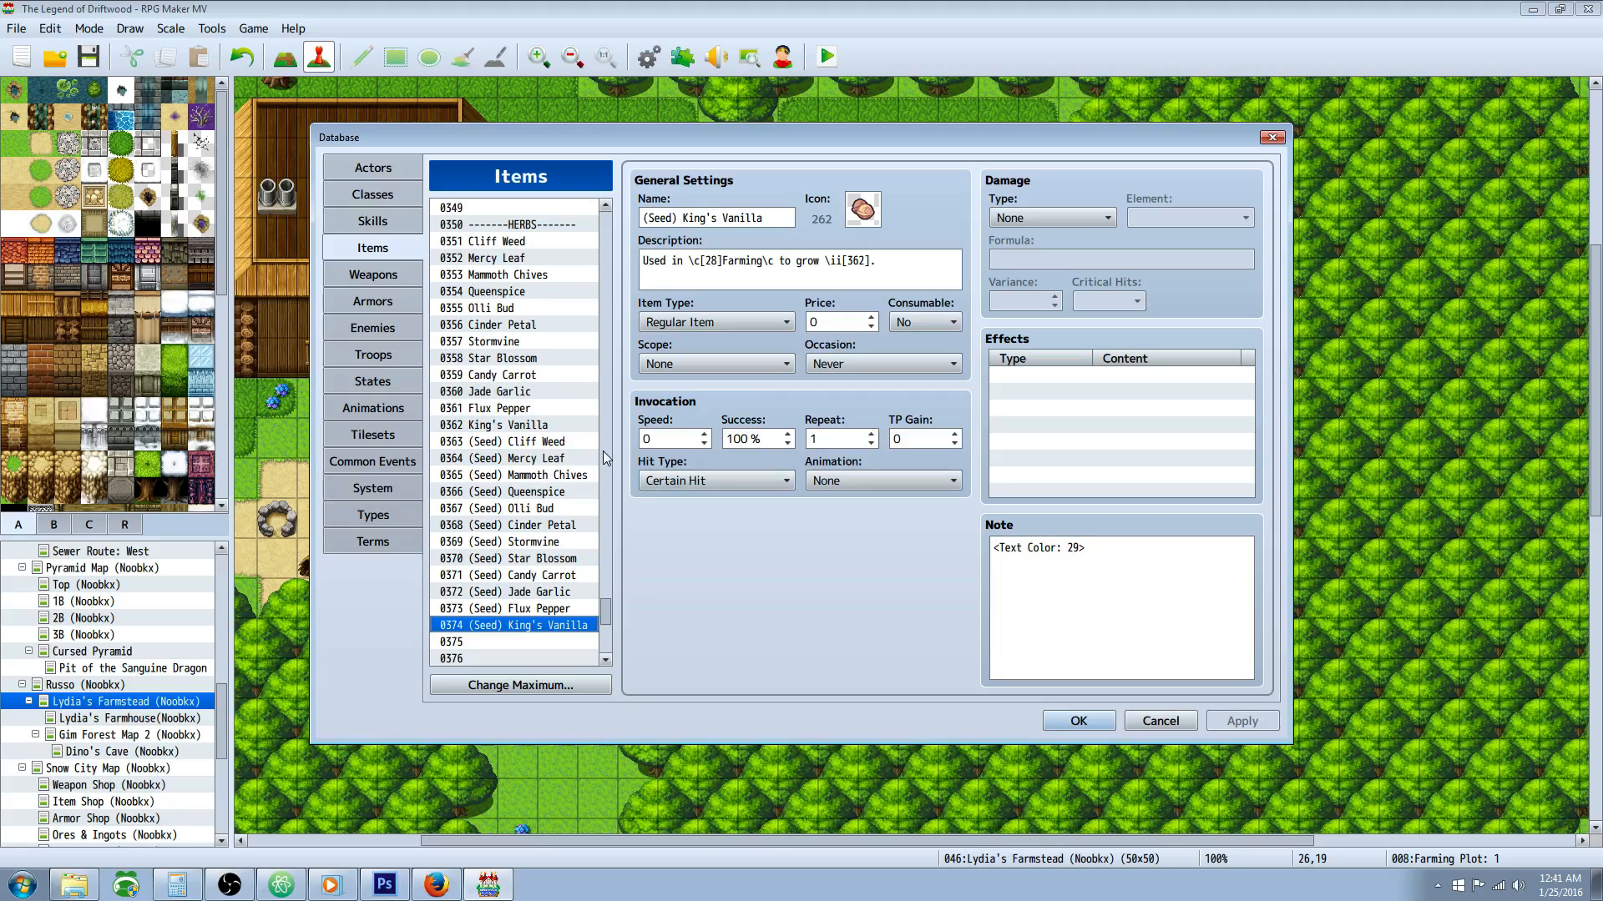
pyautogui.click(517, 241)
pyautogui.click(1130, 570)
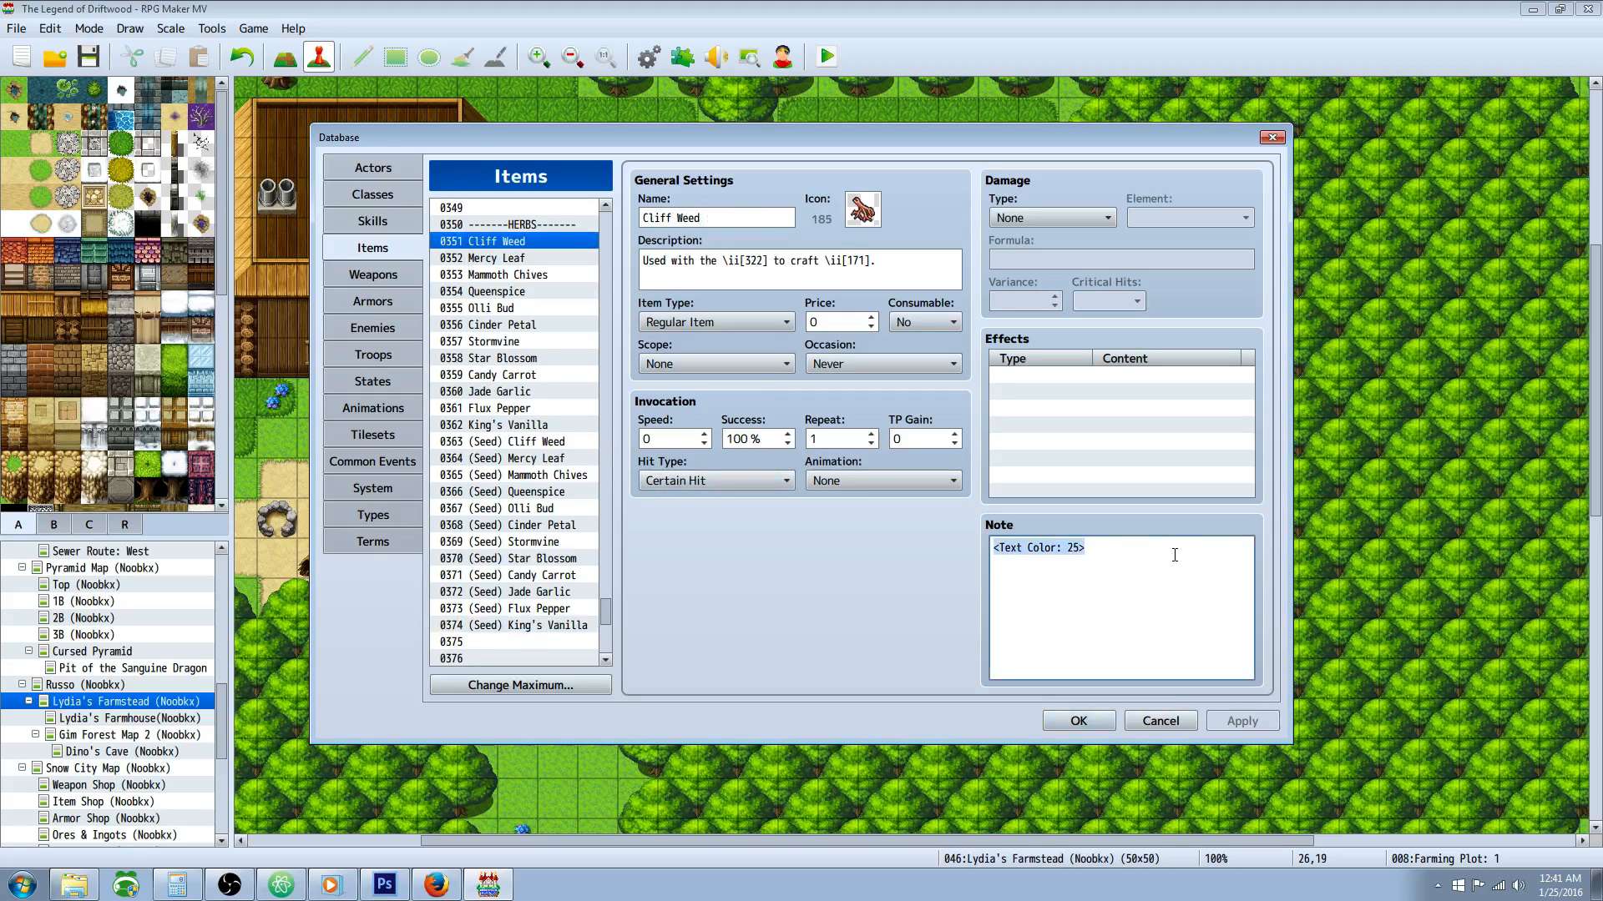
pyautogui.click(1166, 572)
pyautogui.hotkey('ctrl', 'a')
# Step: Inspect the text colour note tags of the (Seed) Cinder Petal and Stormvine items
pyautogui.moveTo(522, 258); pyautogui.dragTo(553, 529)
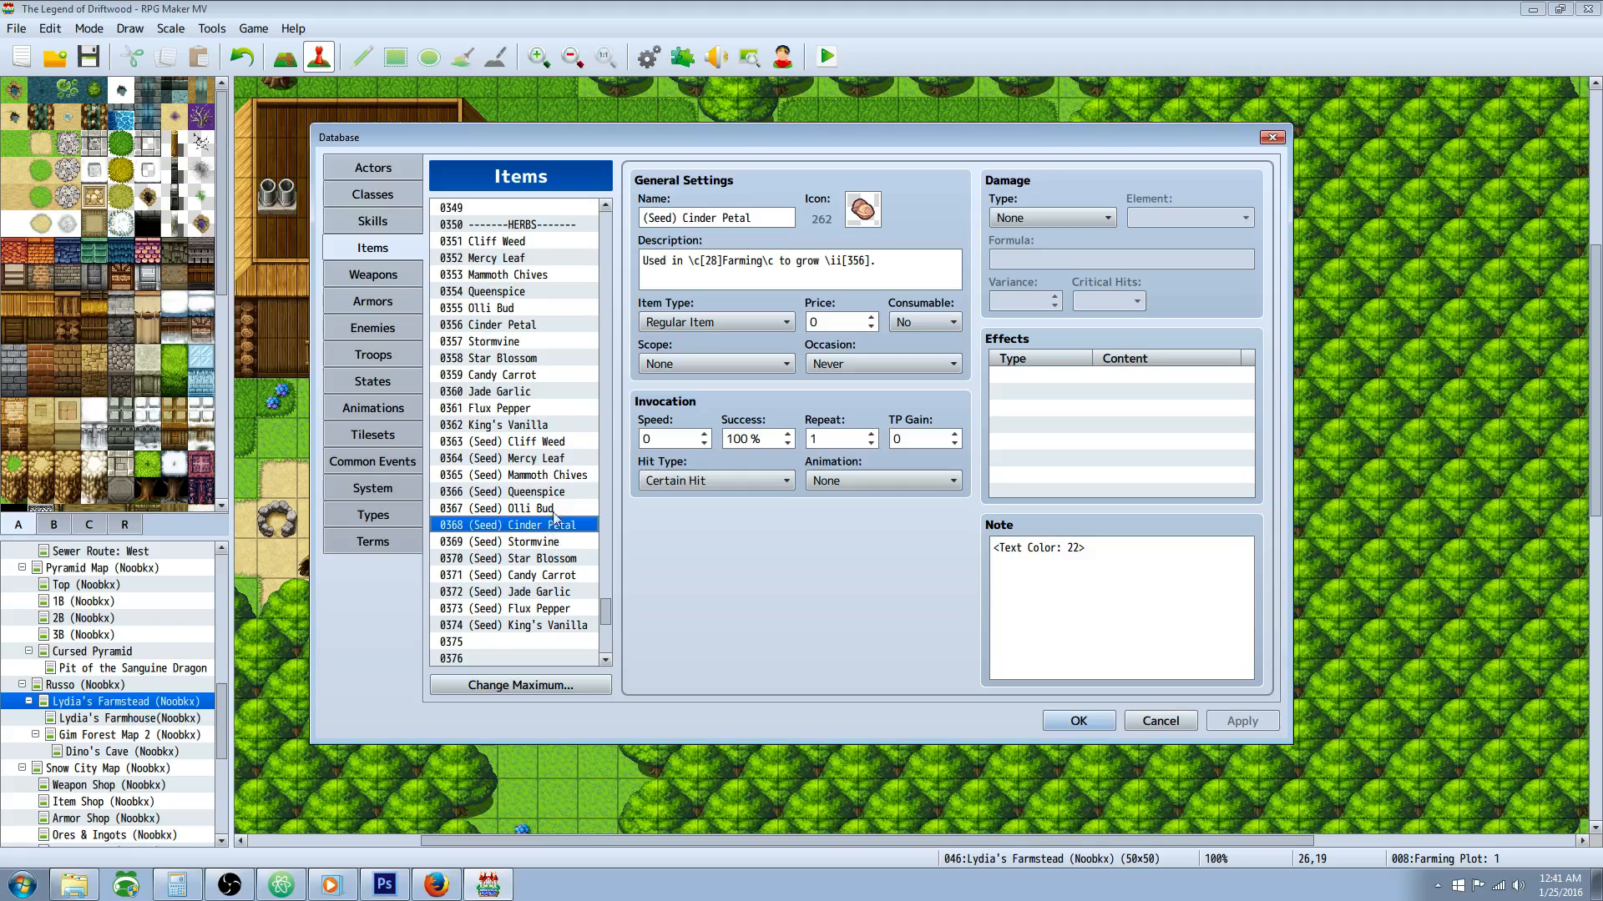
pyautogui.click(1102, 595)
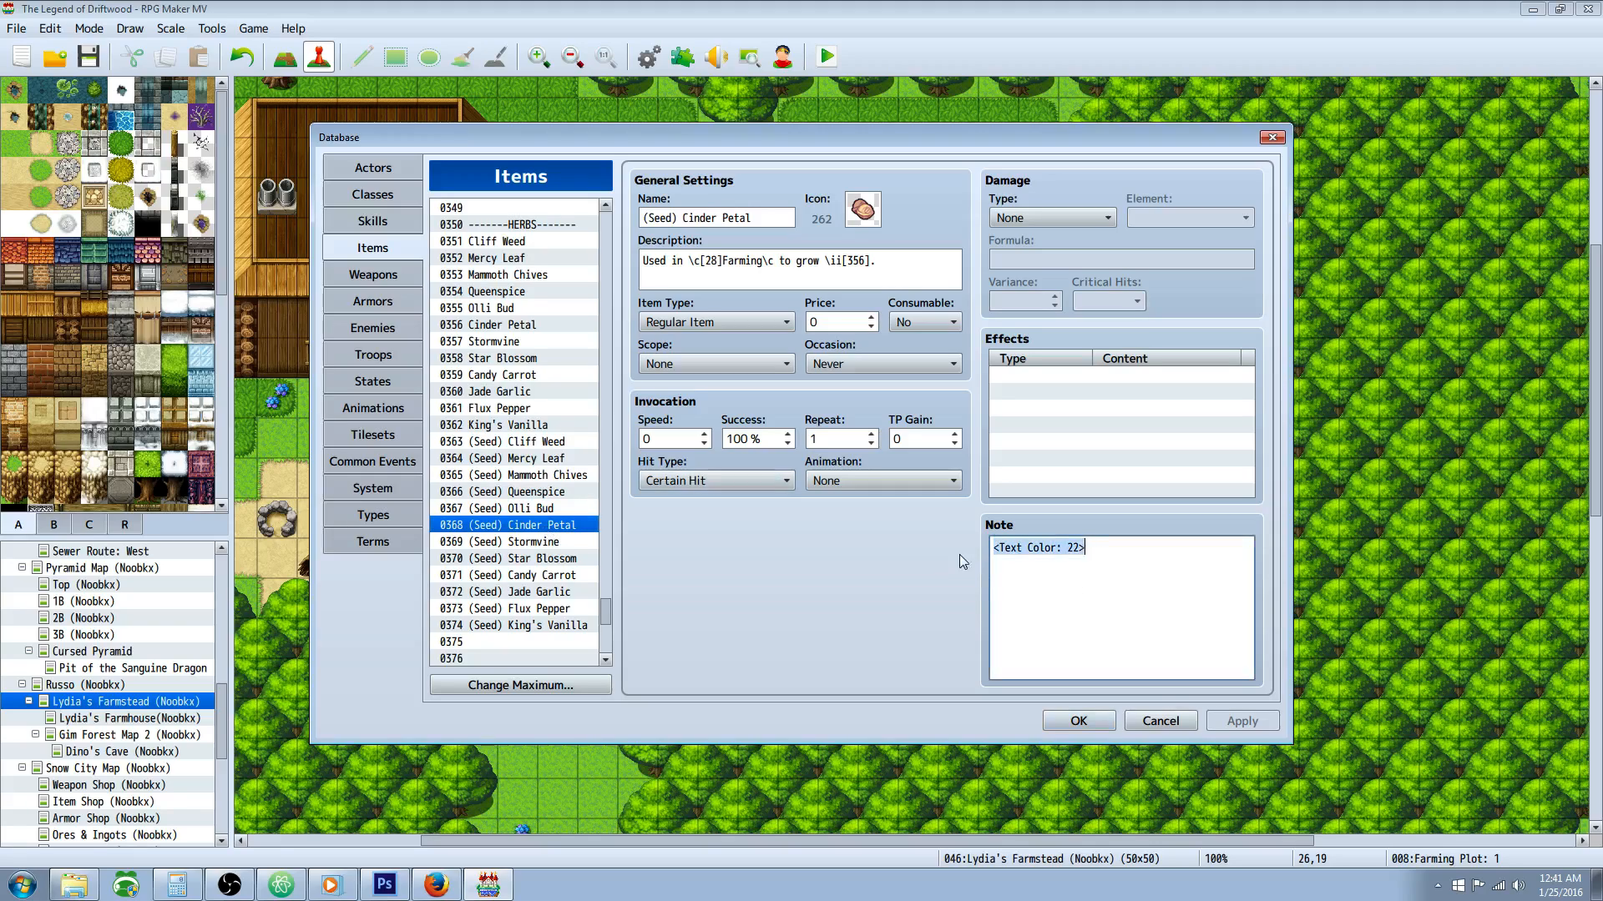
pyautogui.click(558, 339)
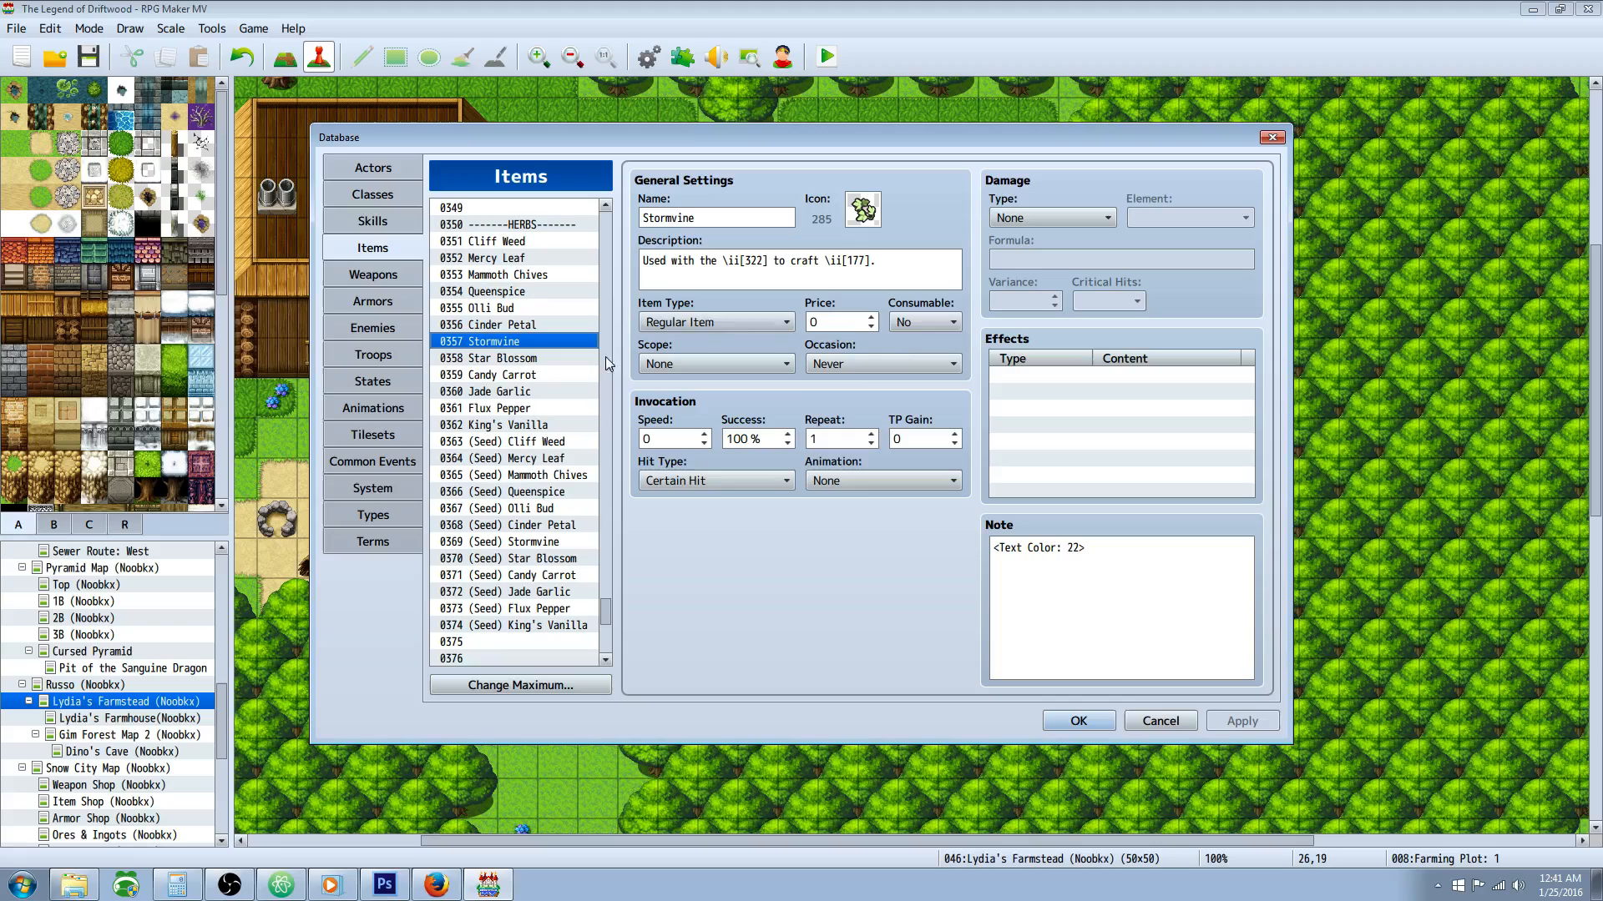
pyautogui.click(1141, 573)
pyautogui.hotkey('ctrl', 'a')
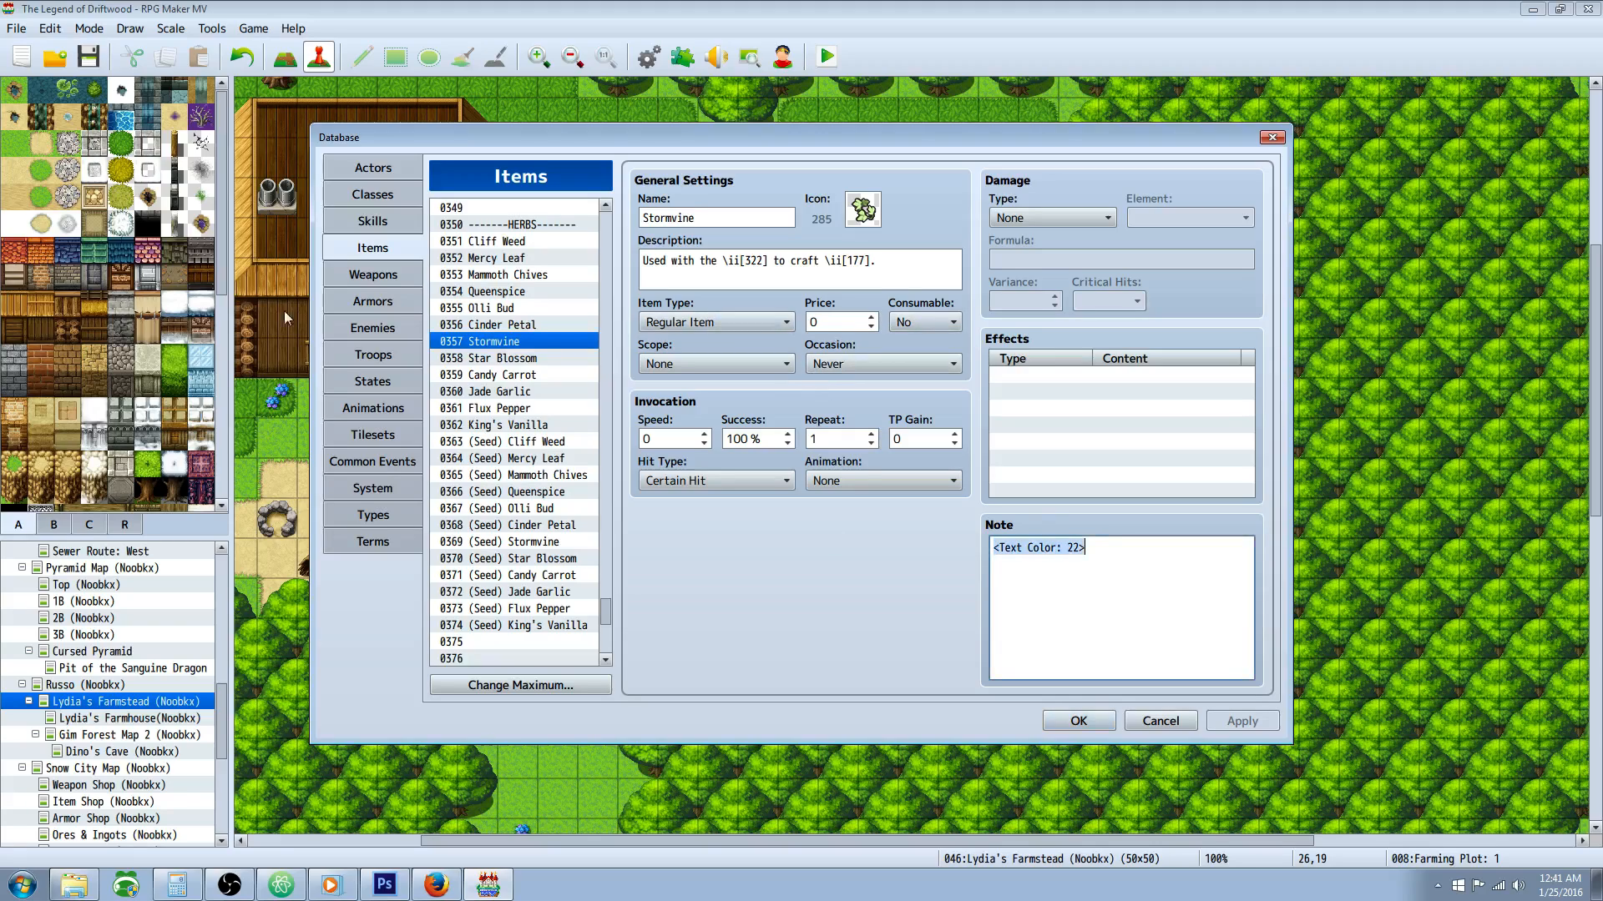
pyautogui.click(1057, 627)
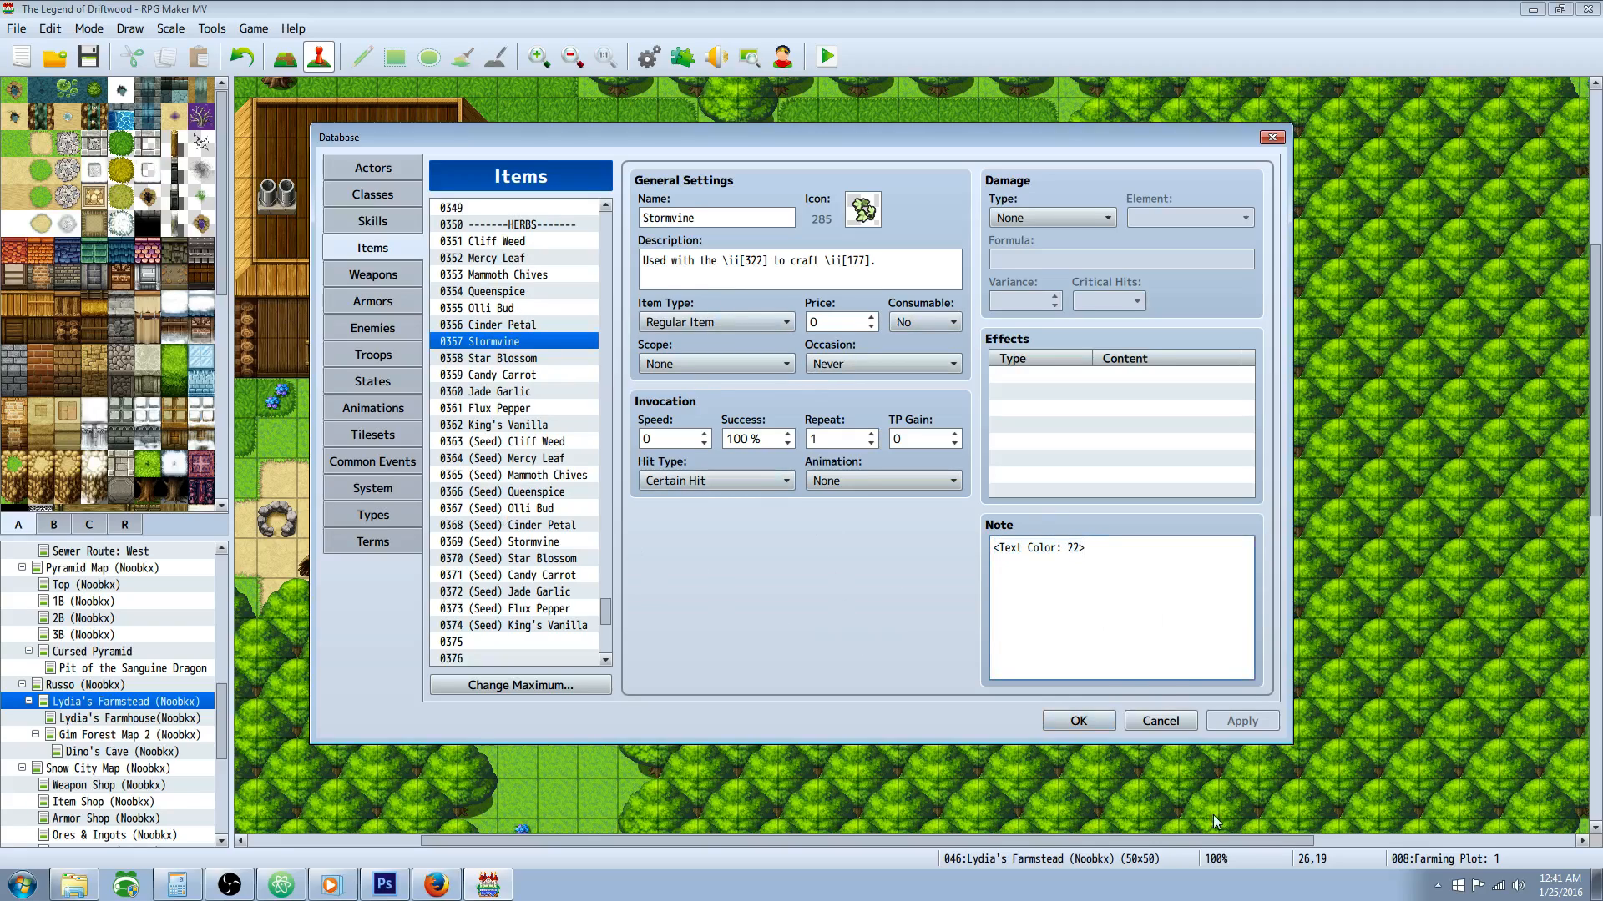
# Step: Close the database and open the Farming Plot: 1 event on the Lydia's Farmstead map
pyautogui.click(1085, 721)
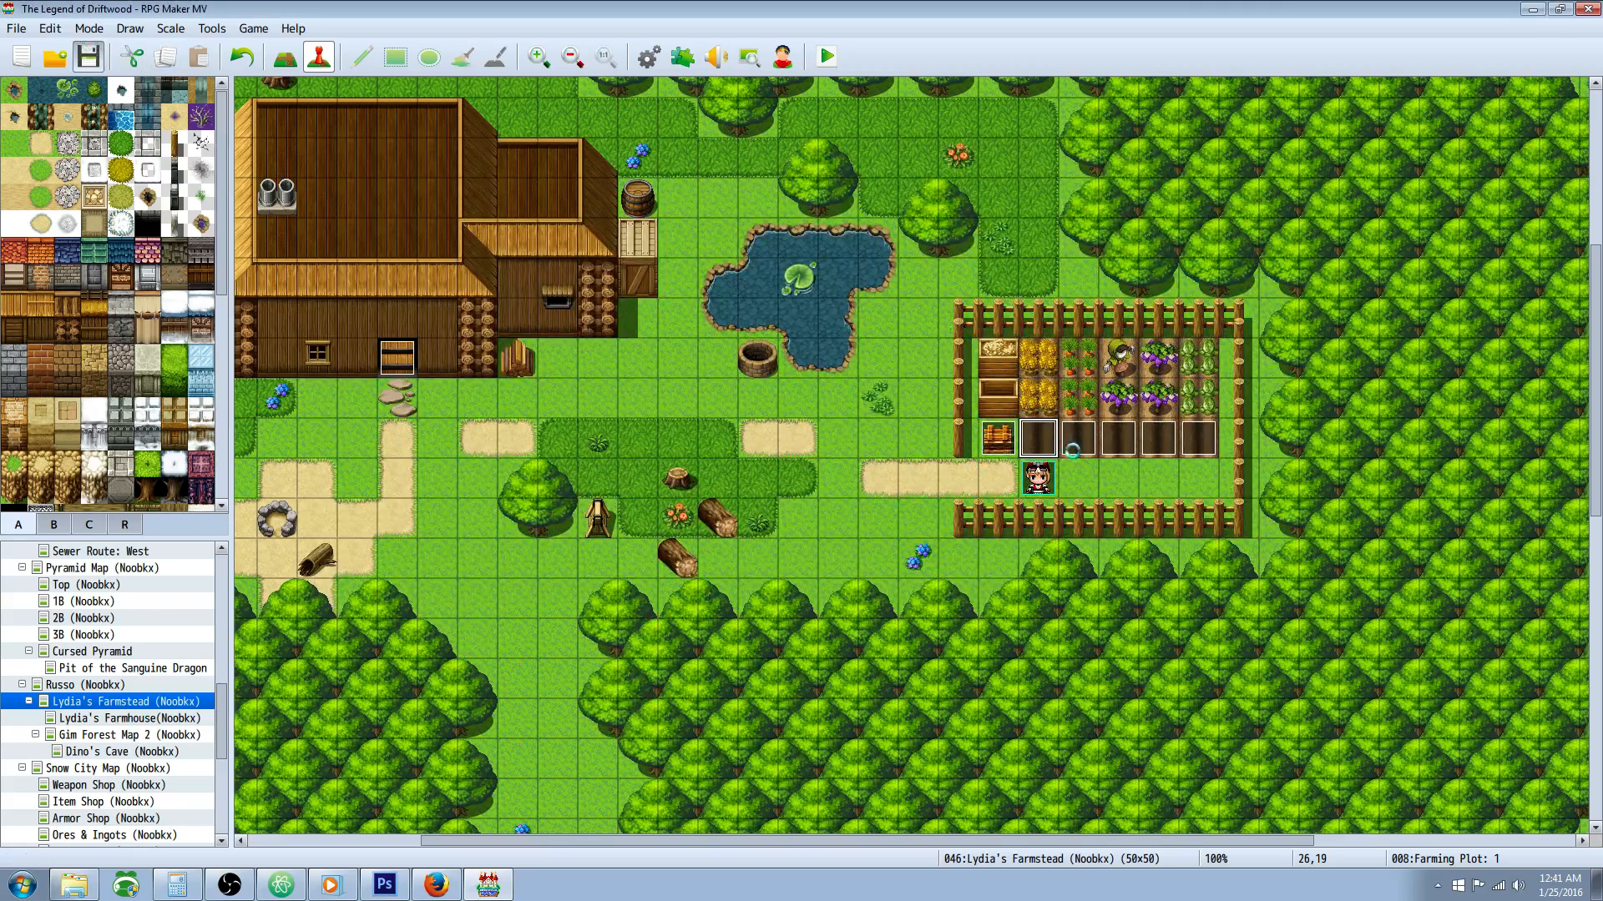
pyautogui.rightClick(1037, 445)
pyautogui.click(1060, 453)
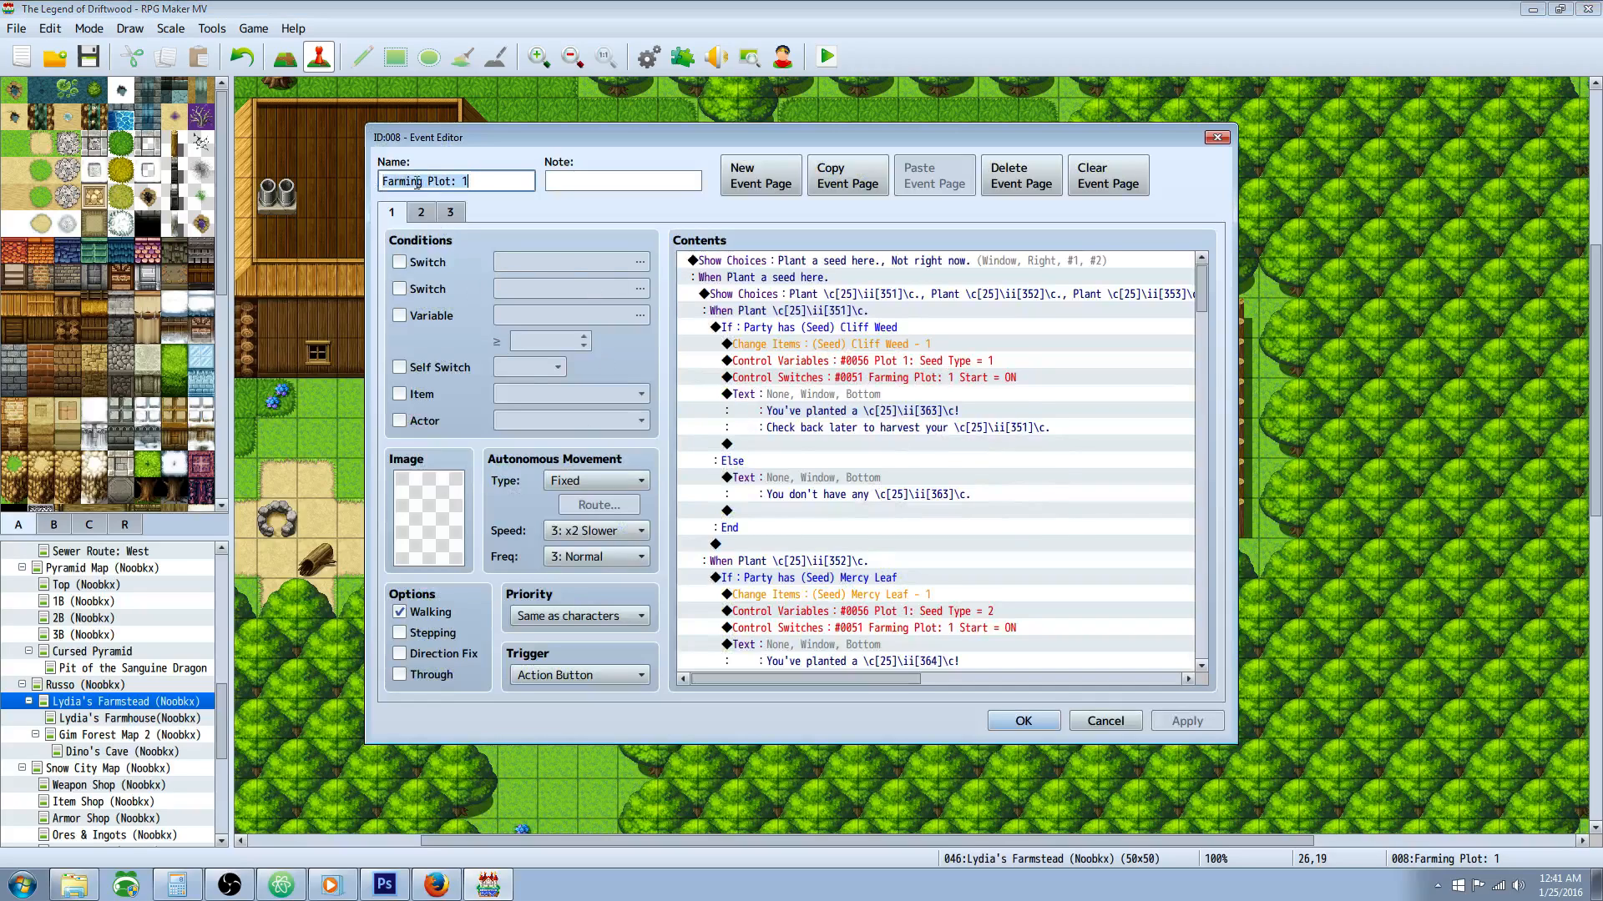
# Step: Open the first Show Choices command of Farming Plot: 1, review its planting options and cancel setting, and close it
pyautogui.moveTo(885, 294); pyautogui.dragTo(890, 269)
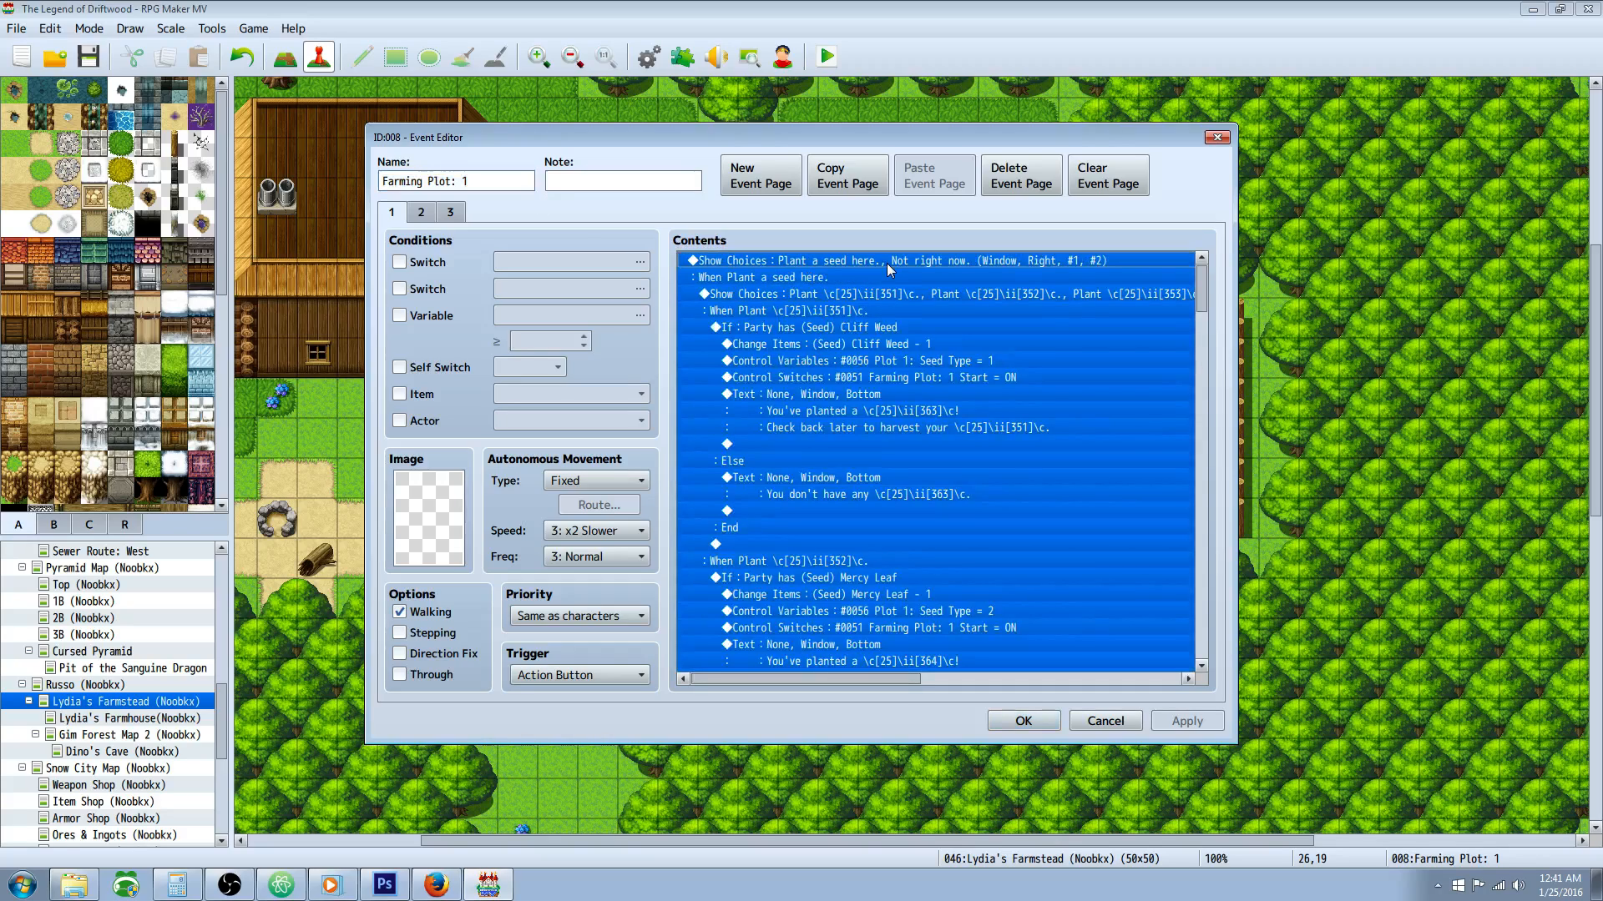
pyautogui.rightClick(874, 264)
pyautogui.click(896, 286)
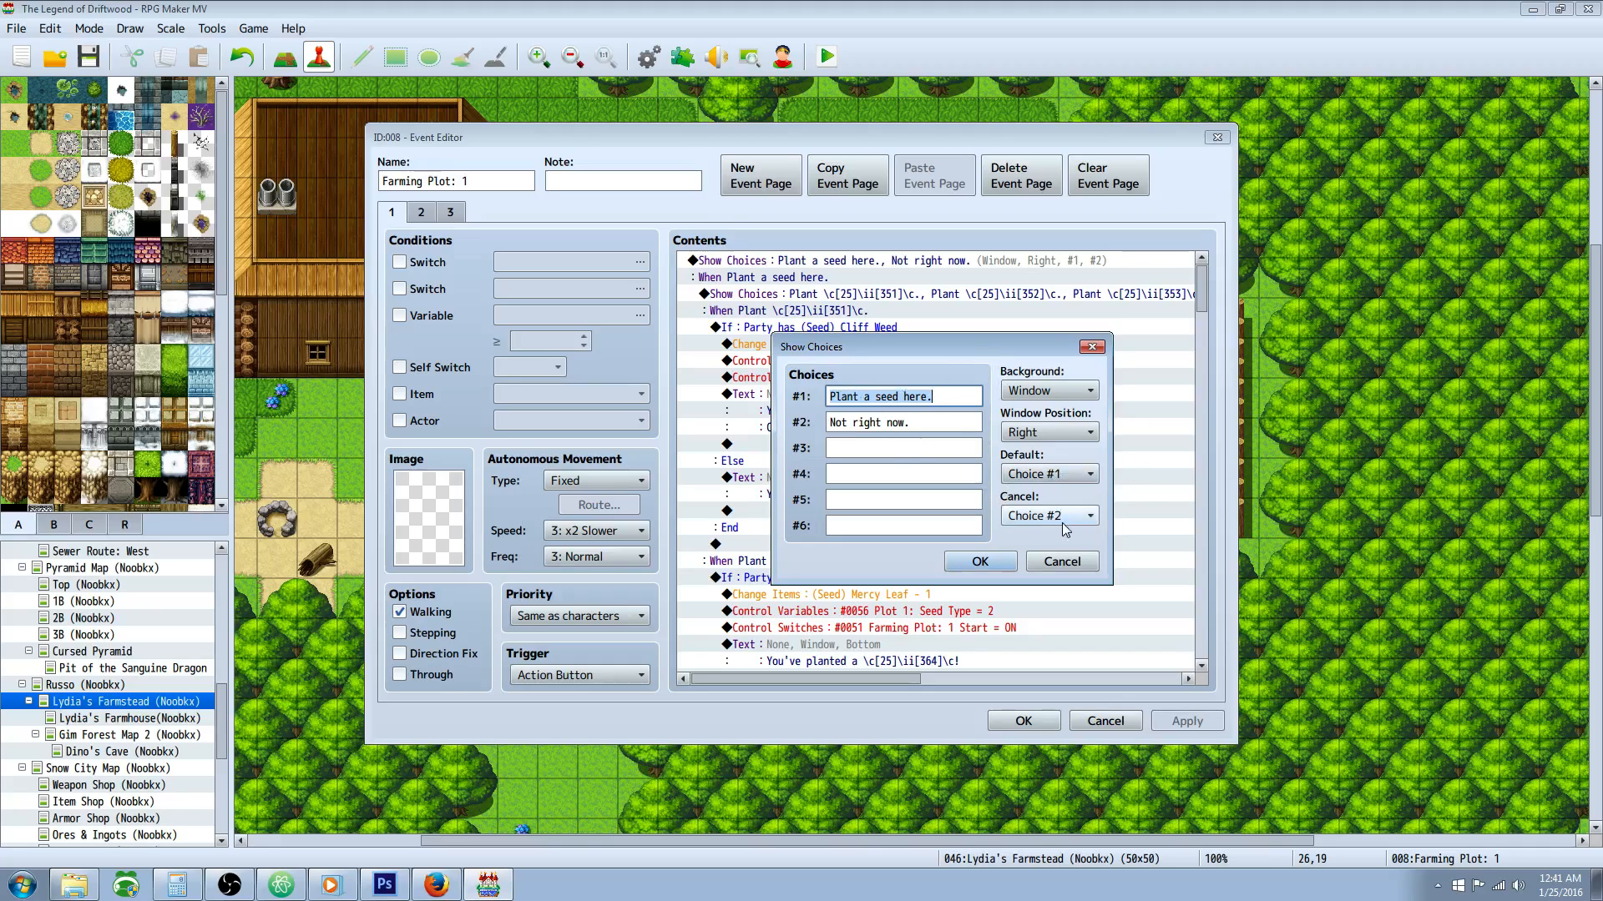
pyautogui.click(980, 561)
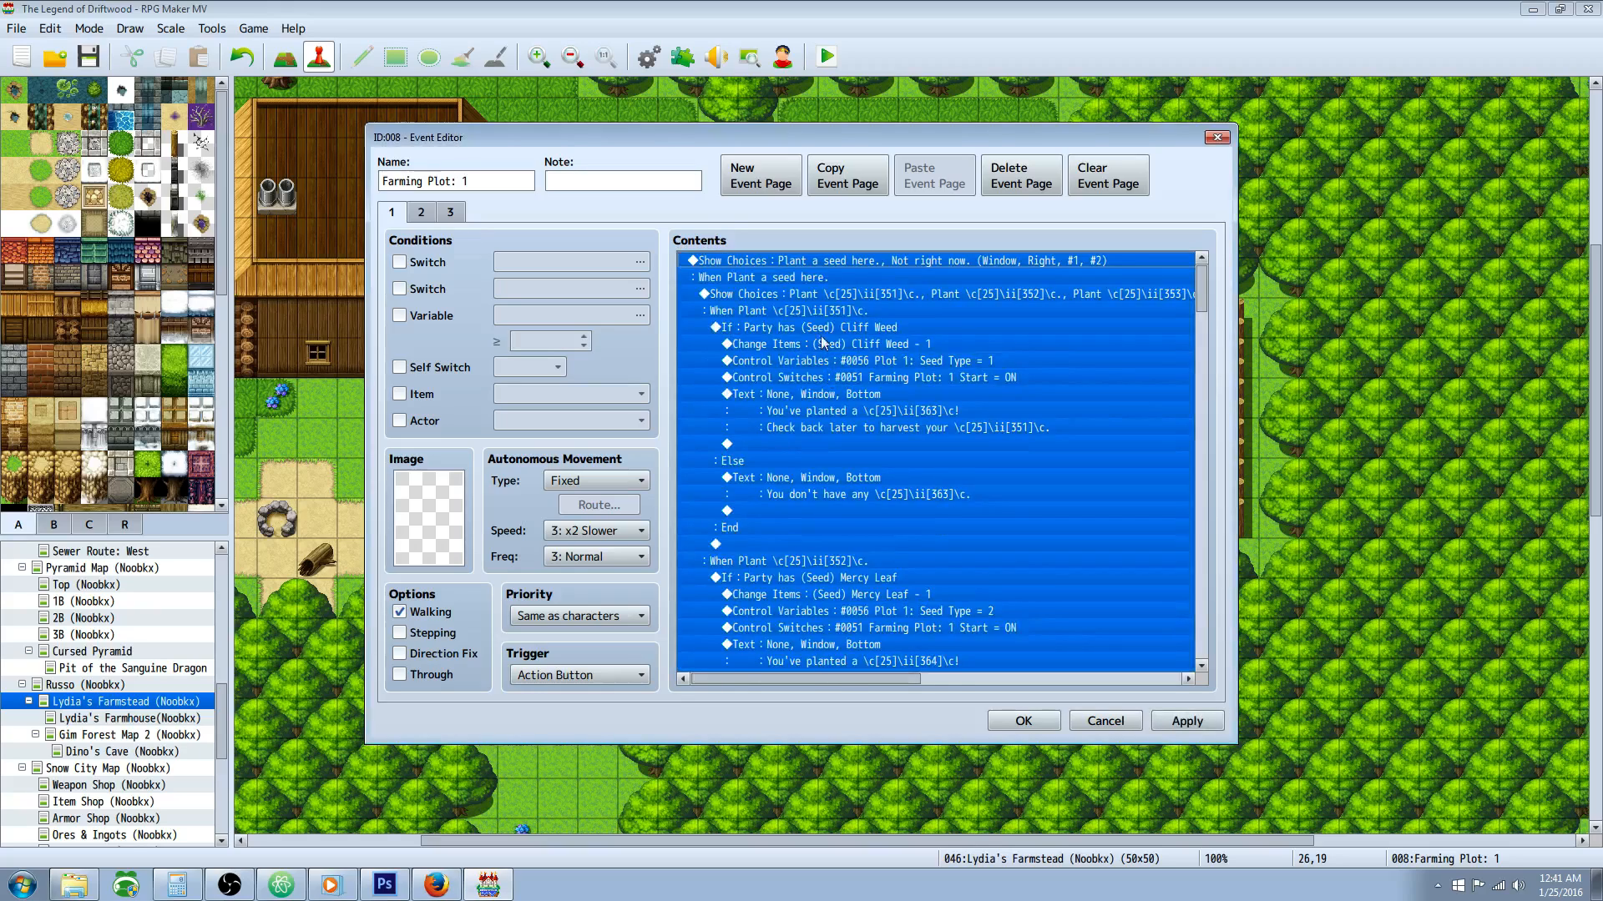
# Step: Open the nested seed Show Choices command starting with item 351 and bring up the Farming System Notes in Atom beside it
pyautogui.click(822, 295)
pyautogui.rightClick(822, 294)
pyautogui.click(850, 329)
pyautogui.click(904, 397)
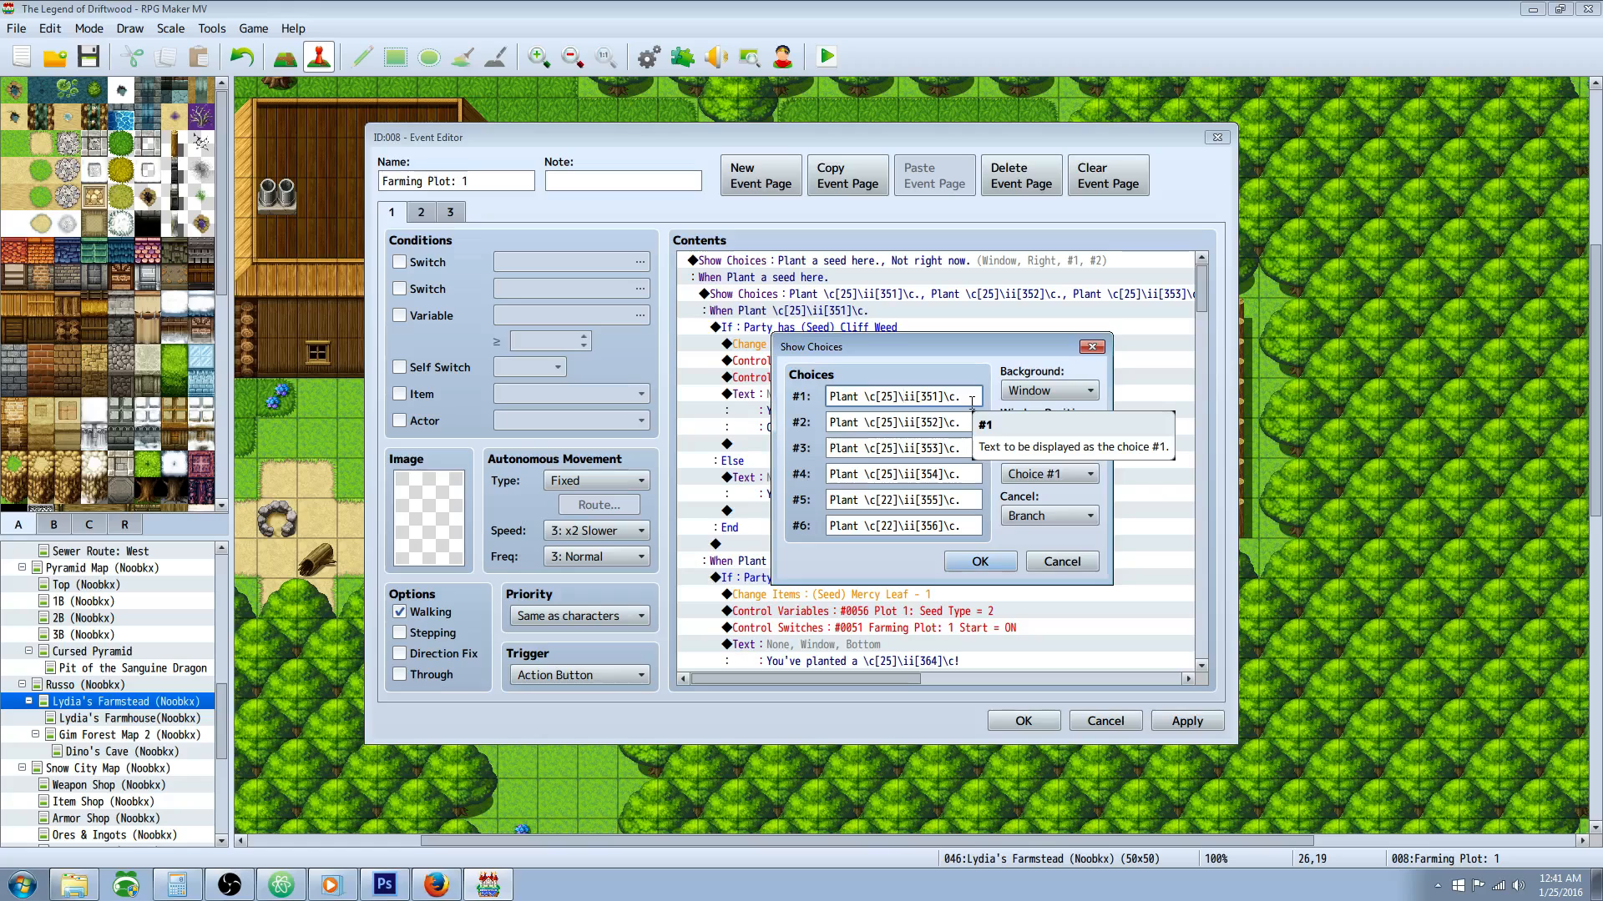
pyautogui.moveTo(0, 30); pyautogui.dragTo(1428, 87)
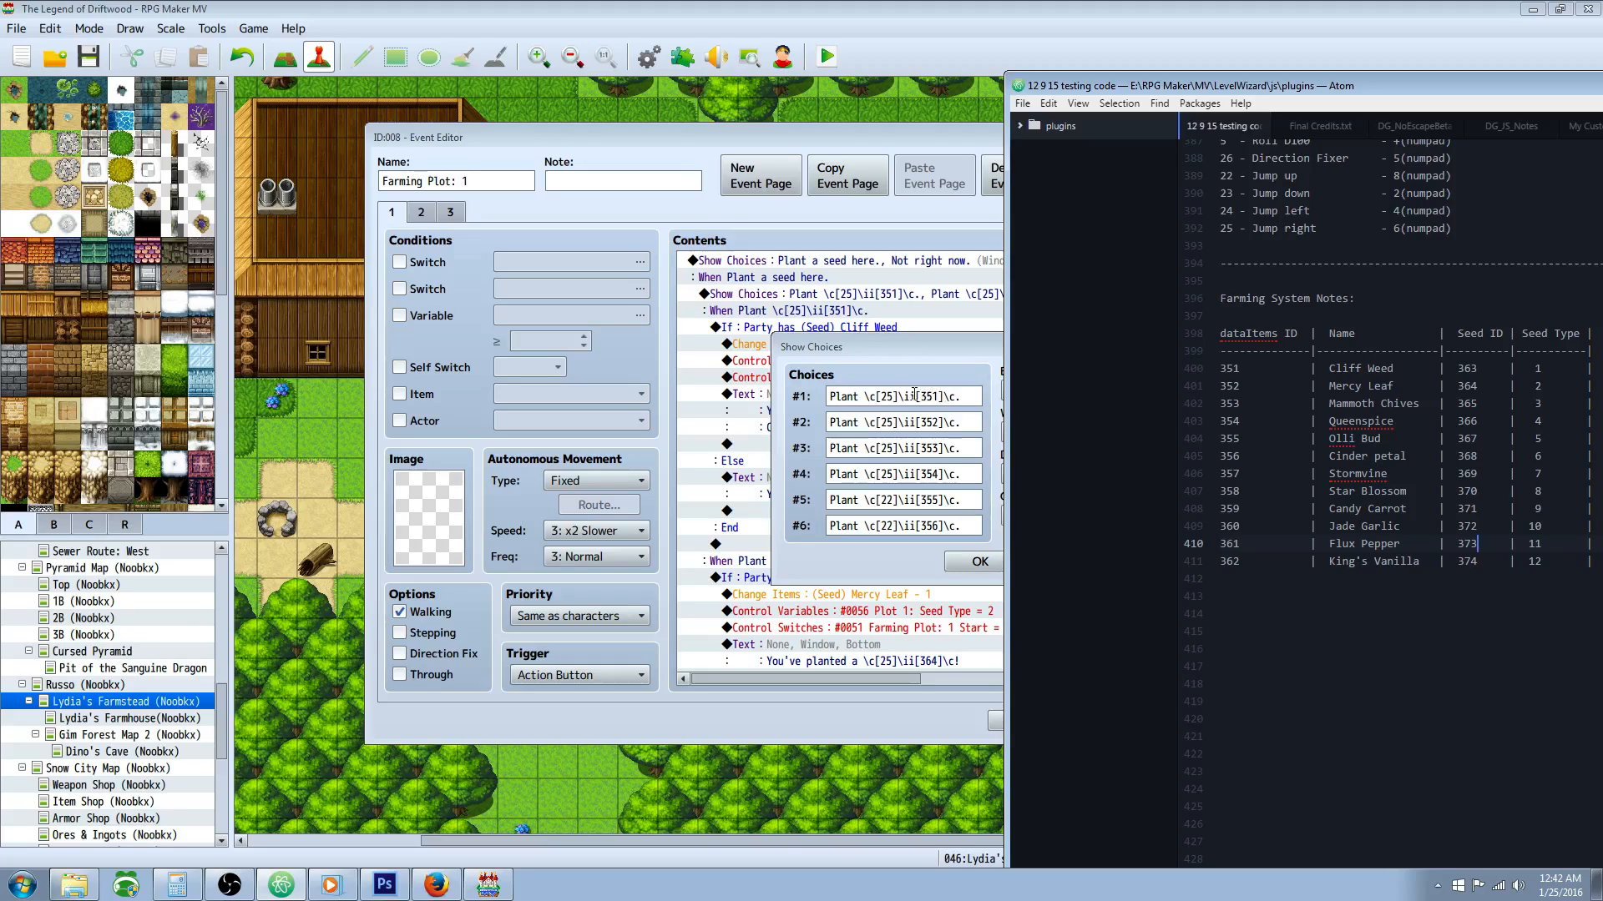
# Step: Highlight the \c[25] colour code and \ii[351] item code in choice #1, compare choice #2, and close the choices
pyautogui.moveTo(864, 396); pyautogui.dragTo(902, 396)
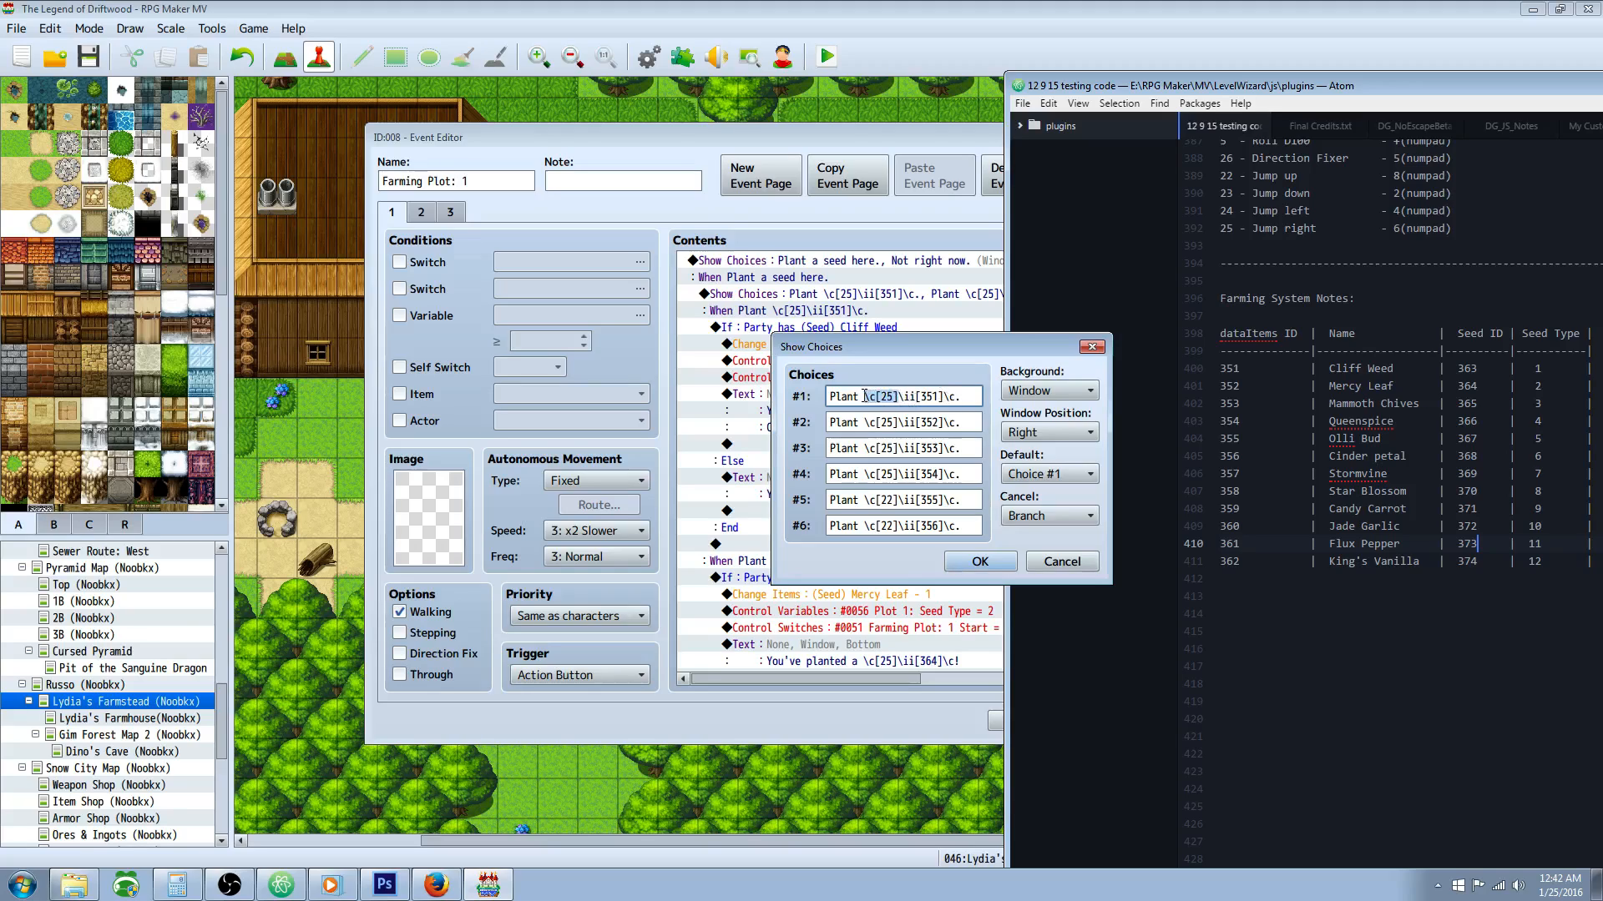
pyautogui.moveTo(900, 396); pyautogui.dragTo(935, 396)
pyautogui.click(946, 396)
pyautogui.moveTo(899, 396); pyautogui.dragTo(863, 397)
pyautogui.moveTo(903, 396); pyautogui.dragTo(924, 395)
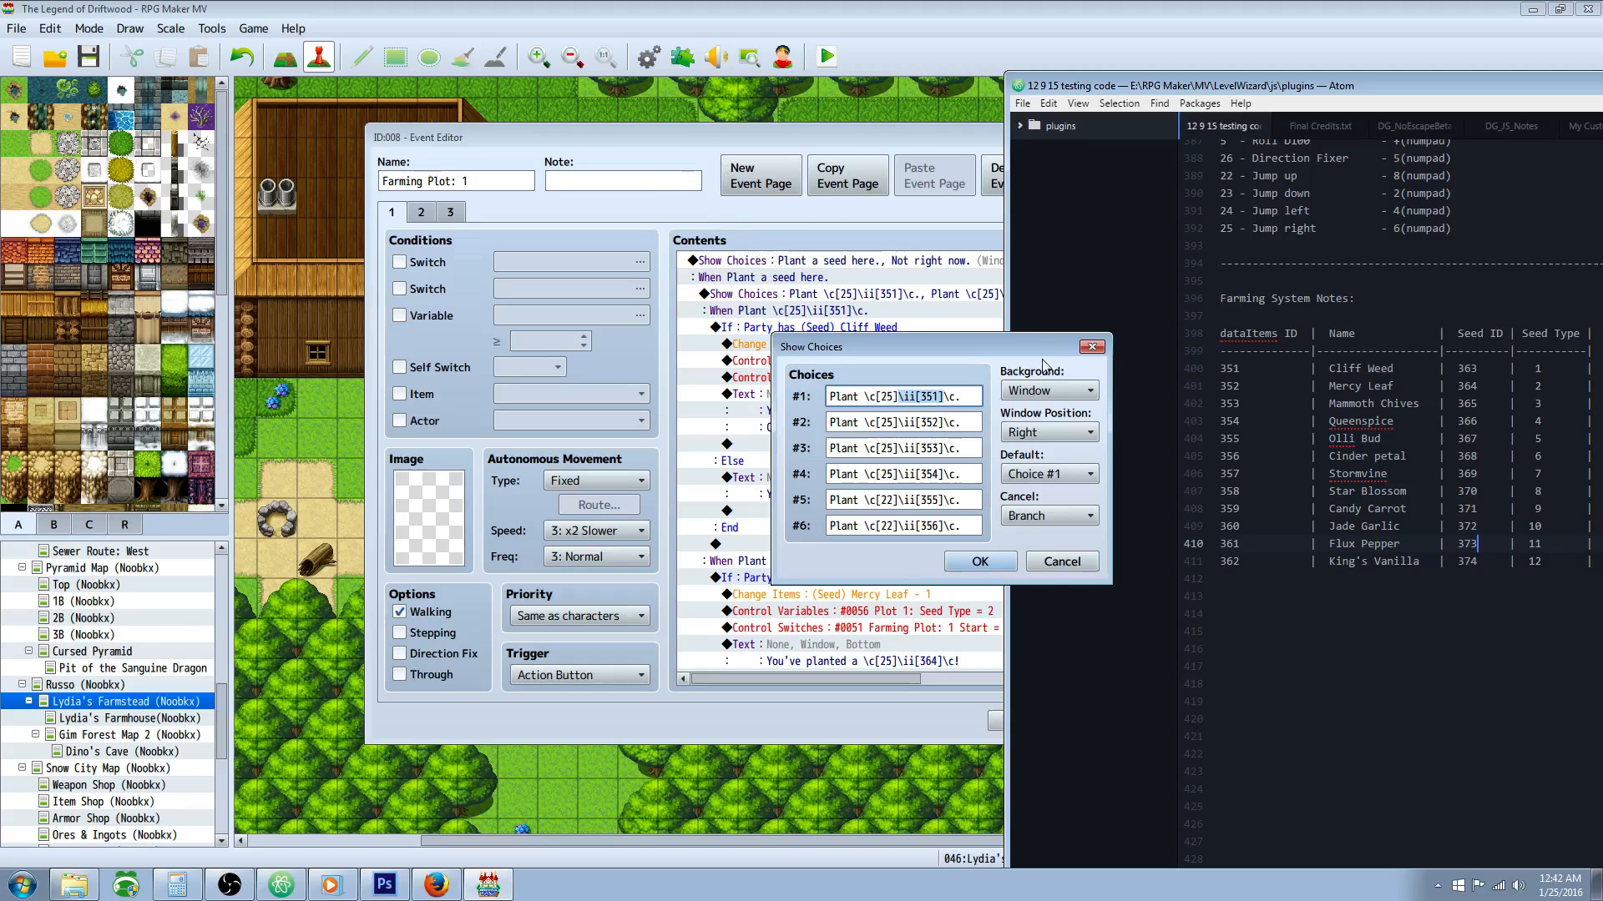
pyautogui.click(943, 421)
pyautogui.hotkey('ctrl', 'a')
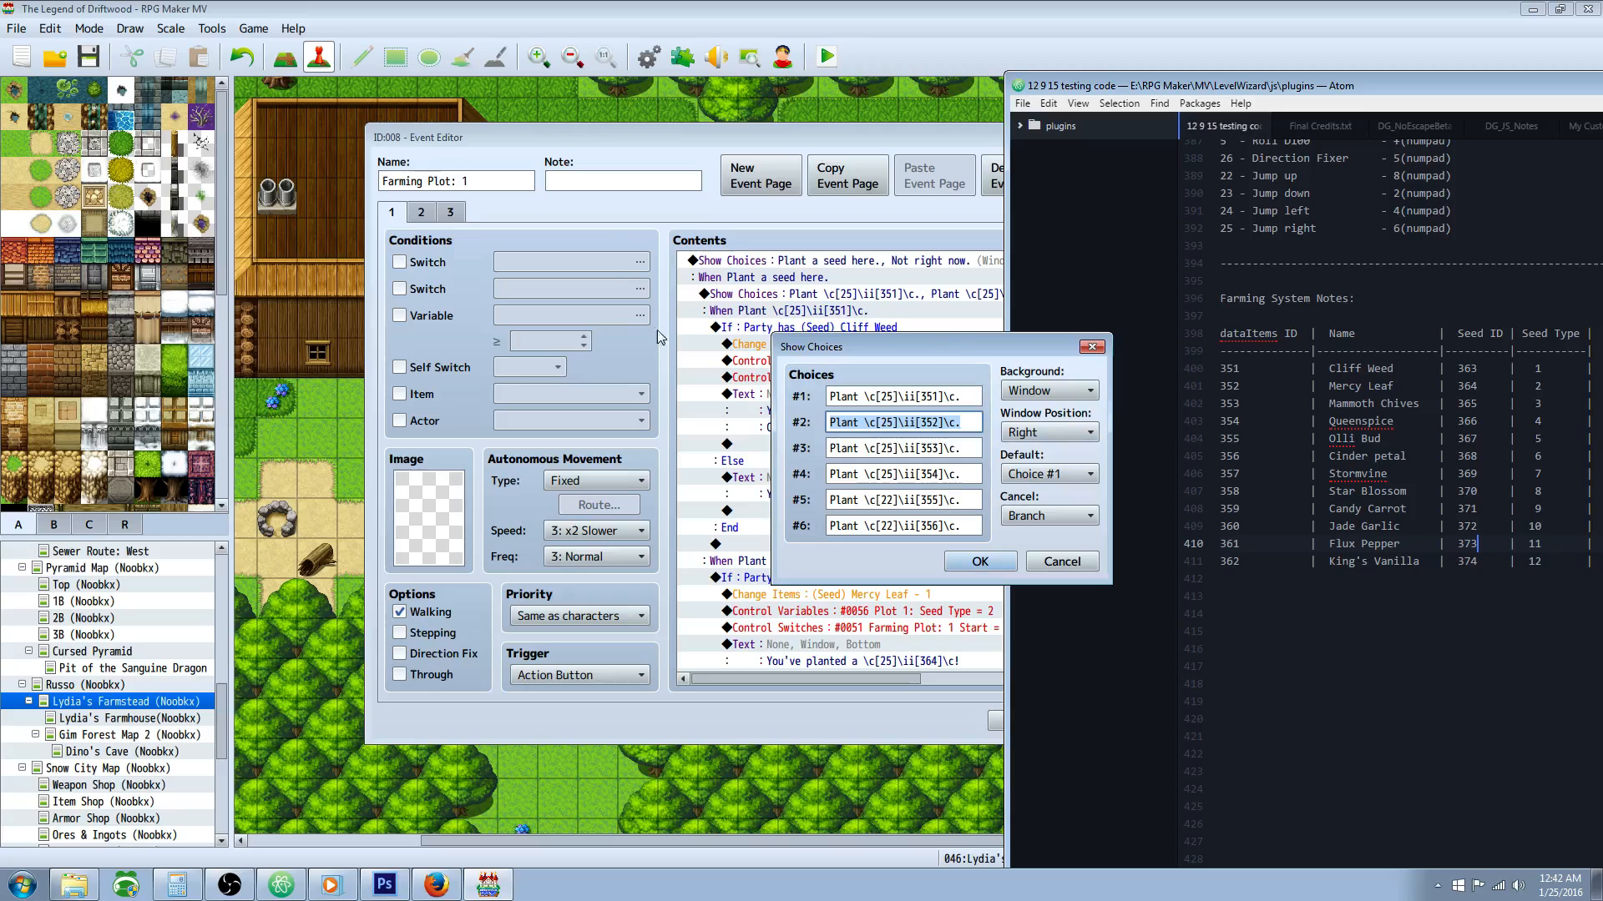
pyautogui.click(977, 564)
# Step: Open the second seed Show Choices command covering items 357 to 362, inspect its choice codes, and close it
pyautogui.click(870, 463)
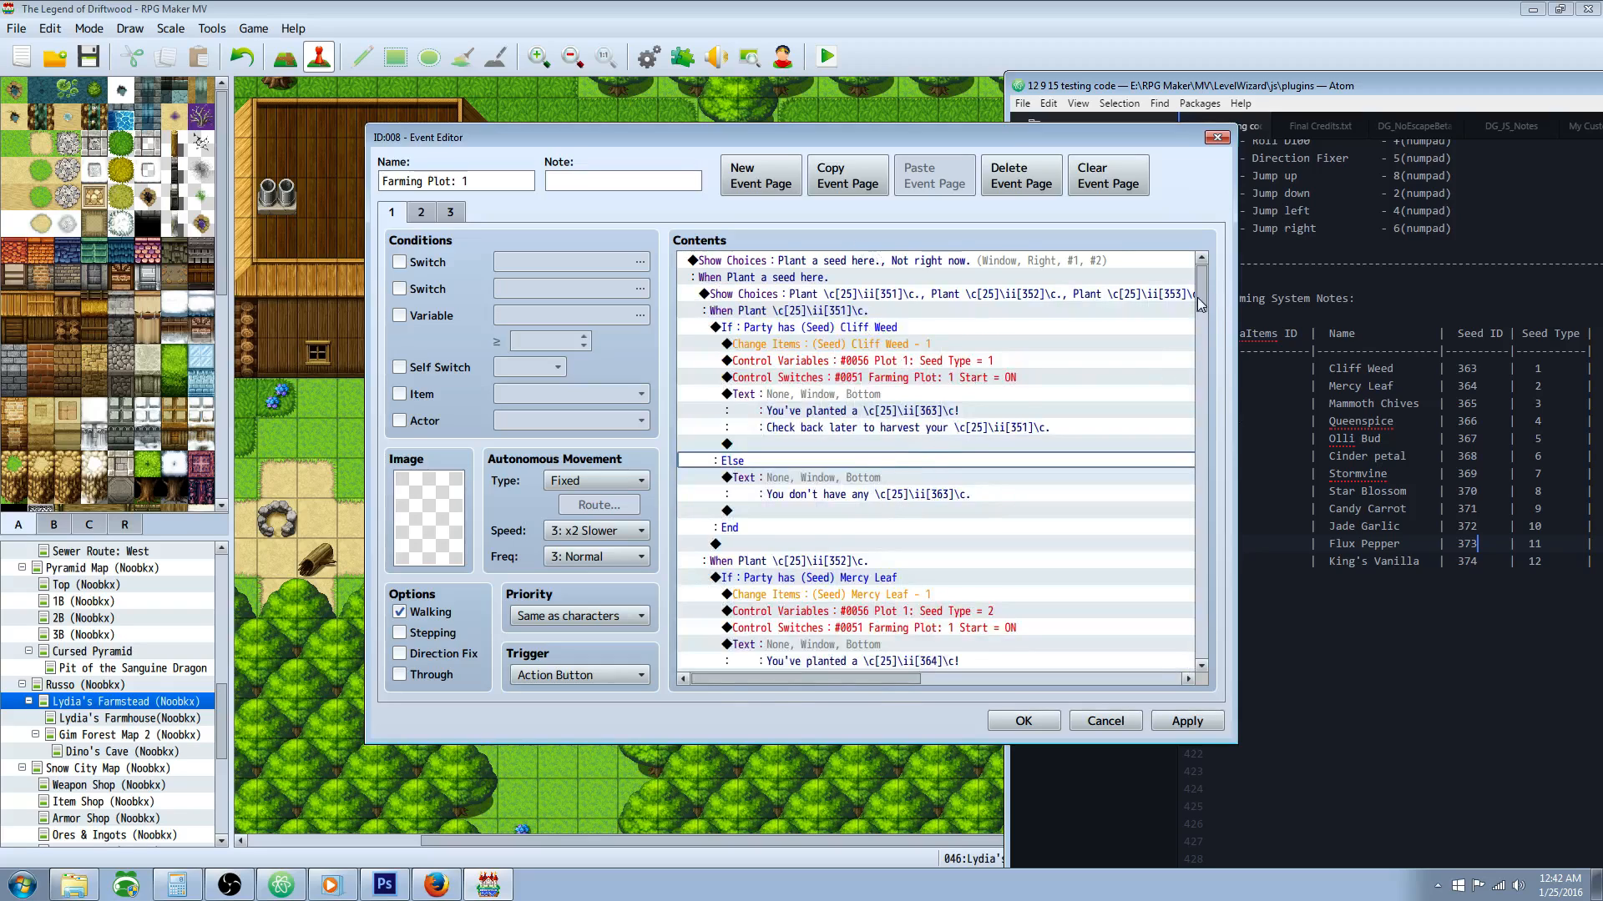
pyautogui.moveTo(1206, 294); pyautogui.dragTo(1199, 465)
pyautogui.click(854, 465)
pyautogui.rightClick(855, 466)
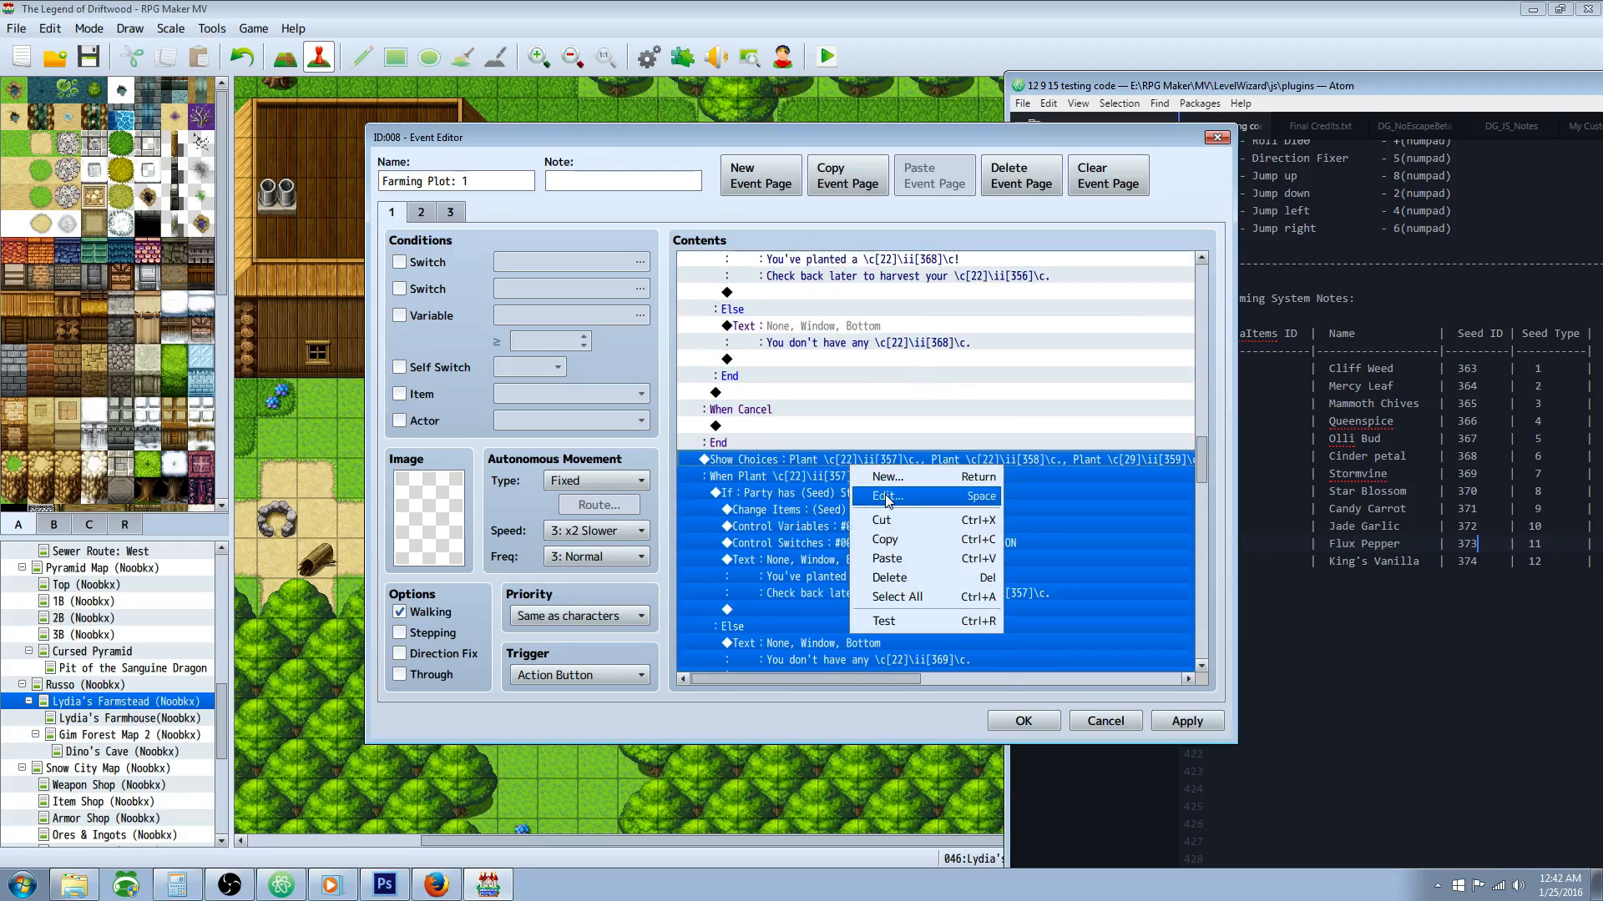
pyautogui.click(890, 501)
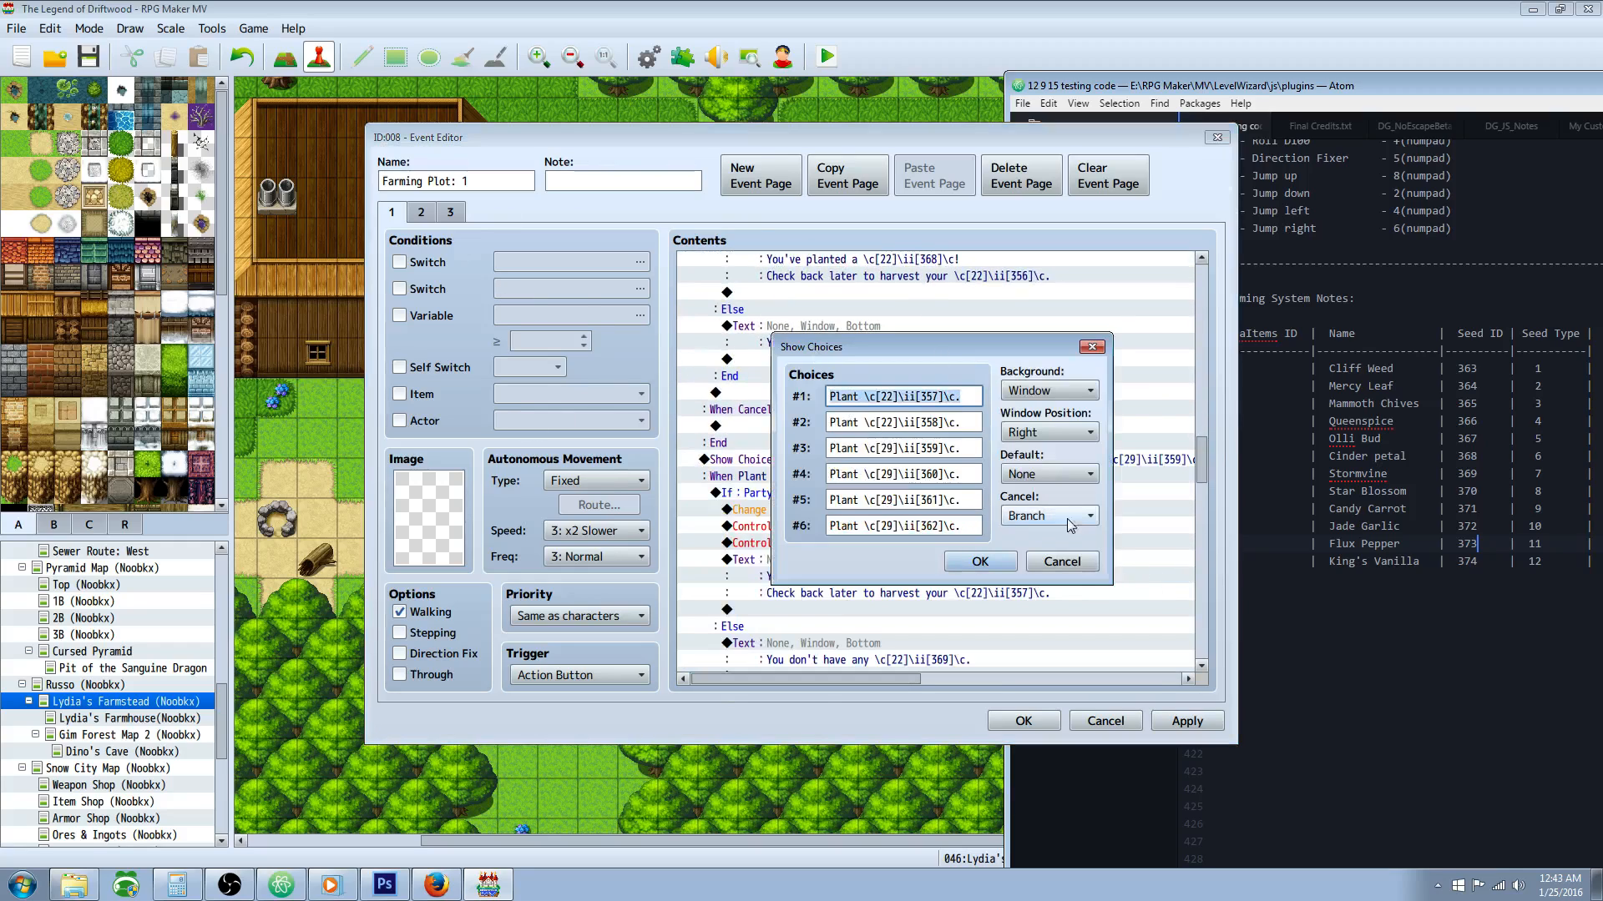
pyautogui.click(958, 556)
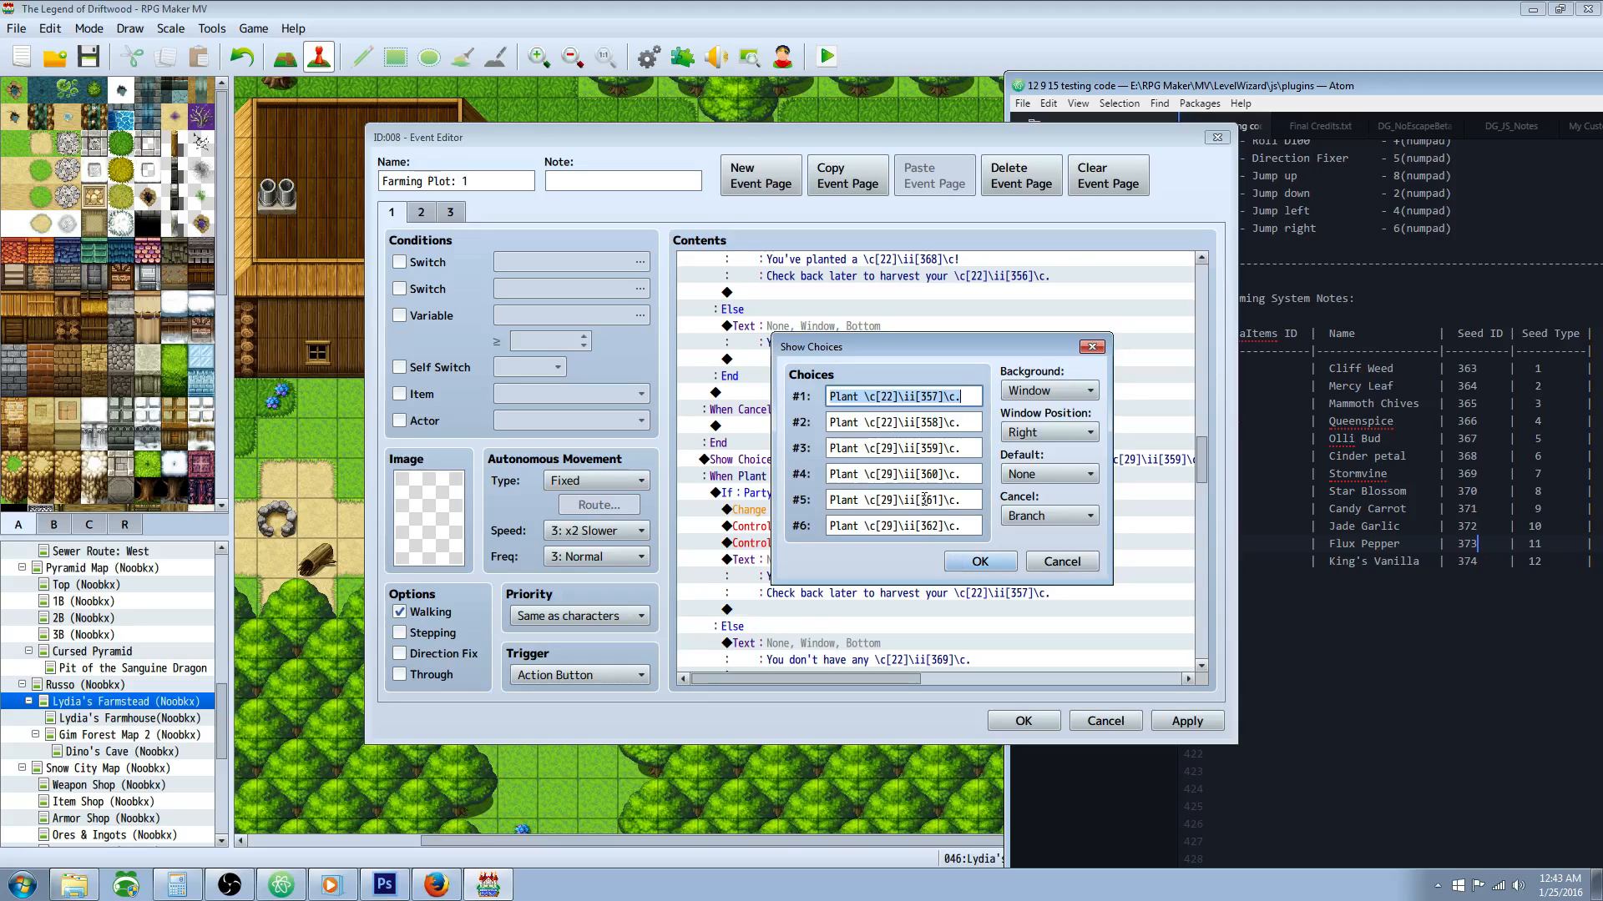
pyautogui.press('Tab')
pyautogui.press('Tab')
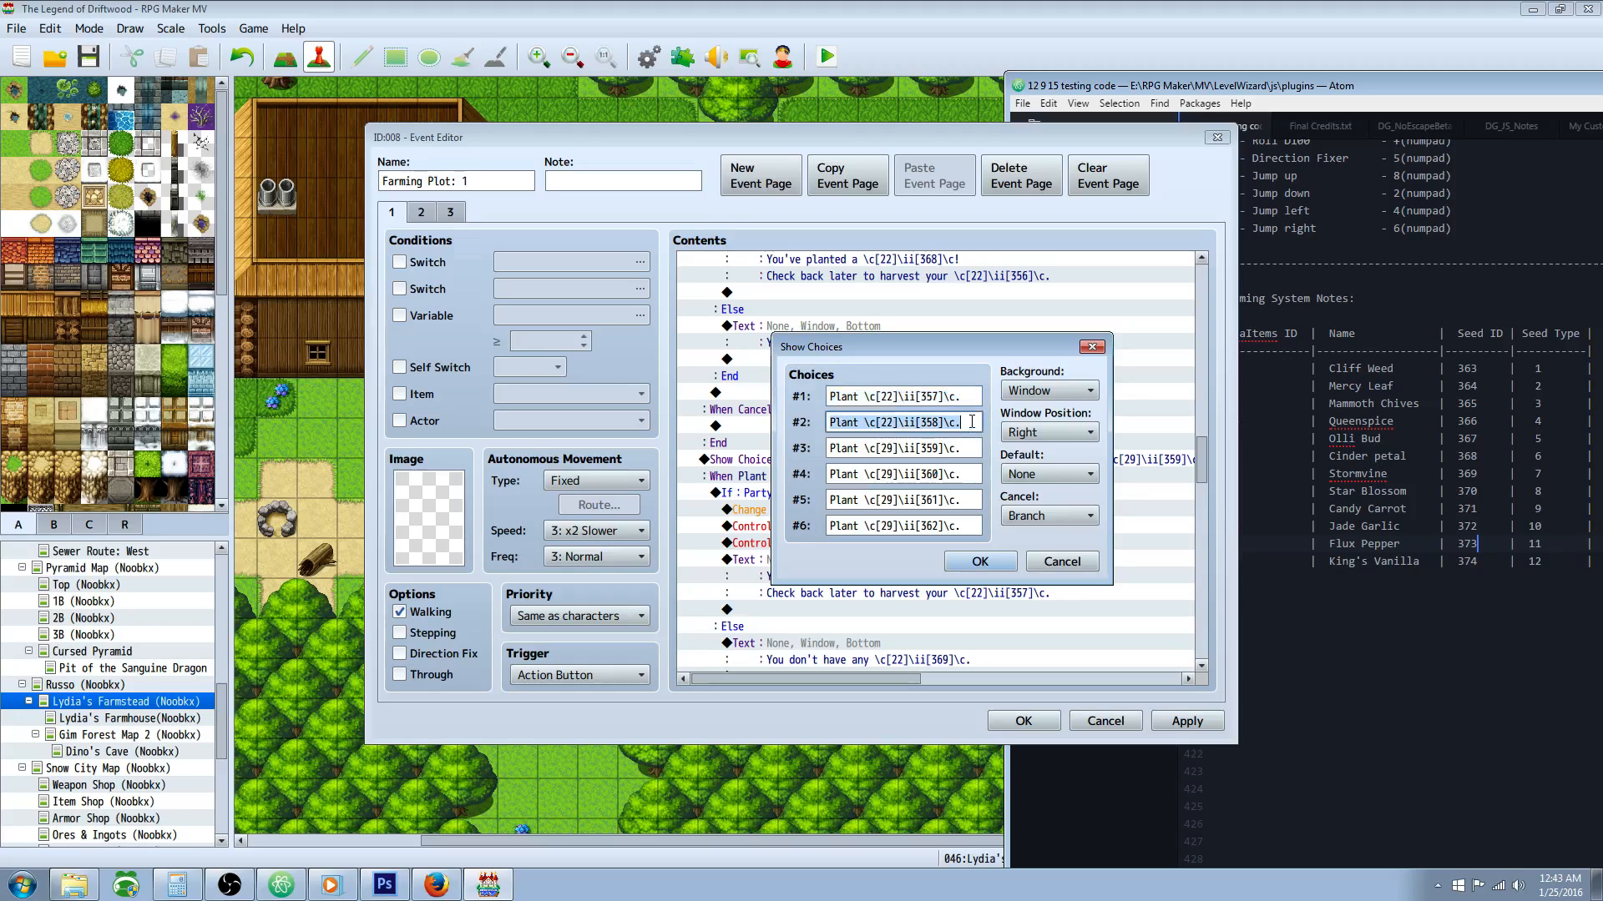
pyautogui.moveTo(901, 395); pyautogui.dragTo(950, 396)
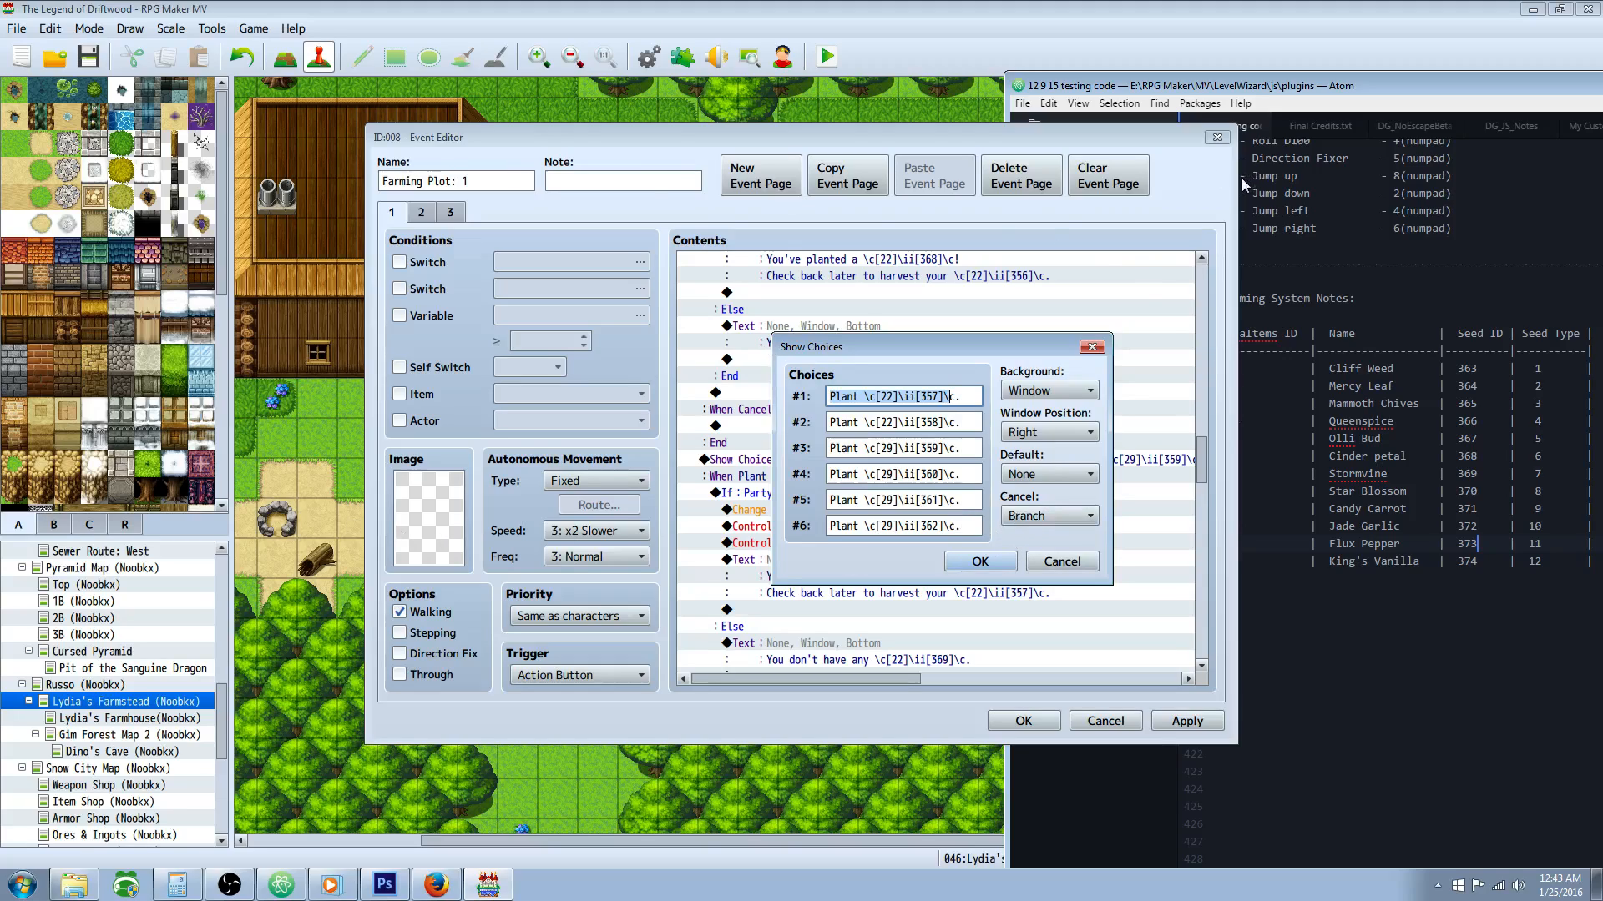
pyautogui.click(981, 563)
# Step: Return to the first seed choice and inspect the conditional branch that checks for the (Seed) Cliff Weed item
pyautogui.moveTo(1201, 449); pyautogui.dragTo(1200, 280)
pyautogui.click(824, 327)
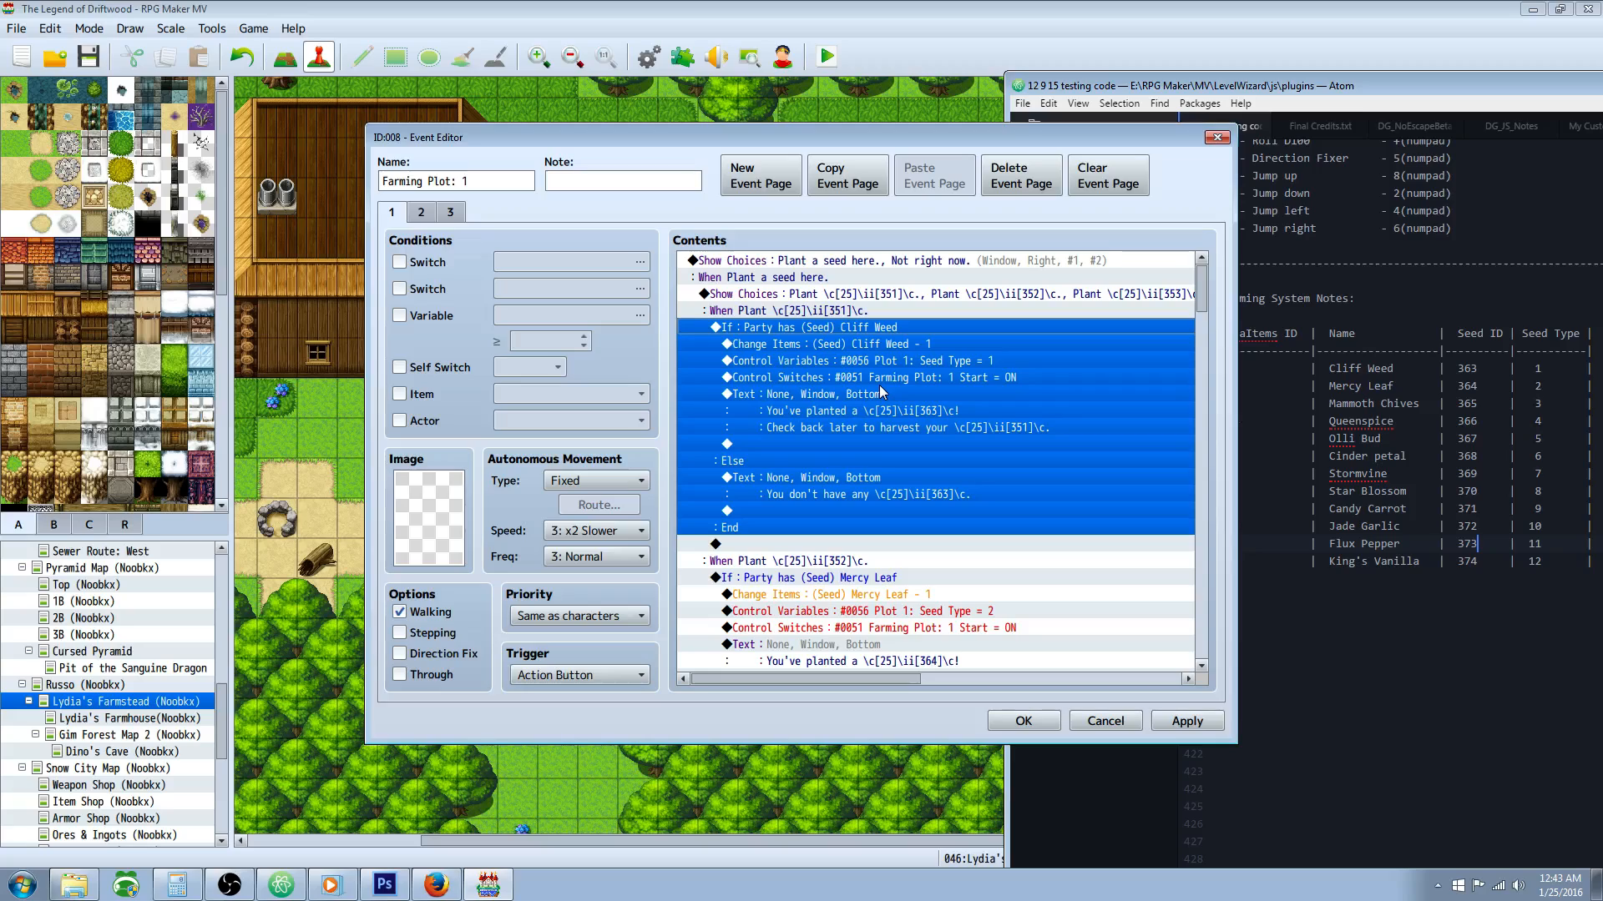
pyautogui.click(801, 358)
pyautogui.click(812, 333)
pyautogui.rightClick(818, 327)
pyautogui.click(790, 359)
pyautogui.click(822, 331)
pyautogui.rightClick(843, 328)
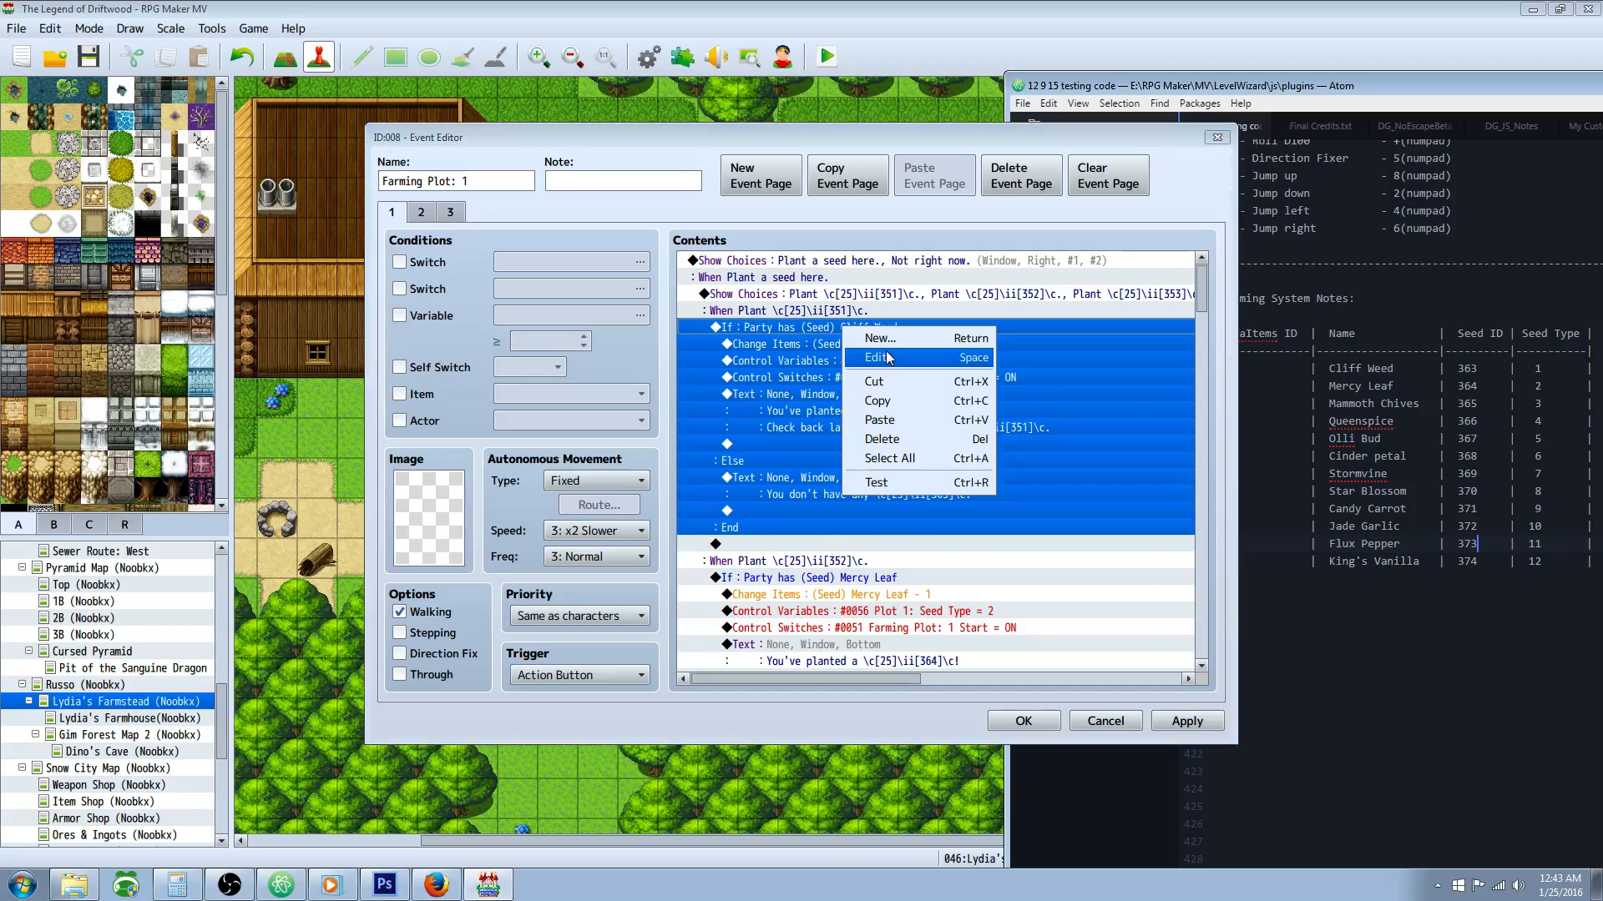
pyautogui.click(858, 360)
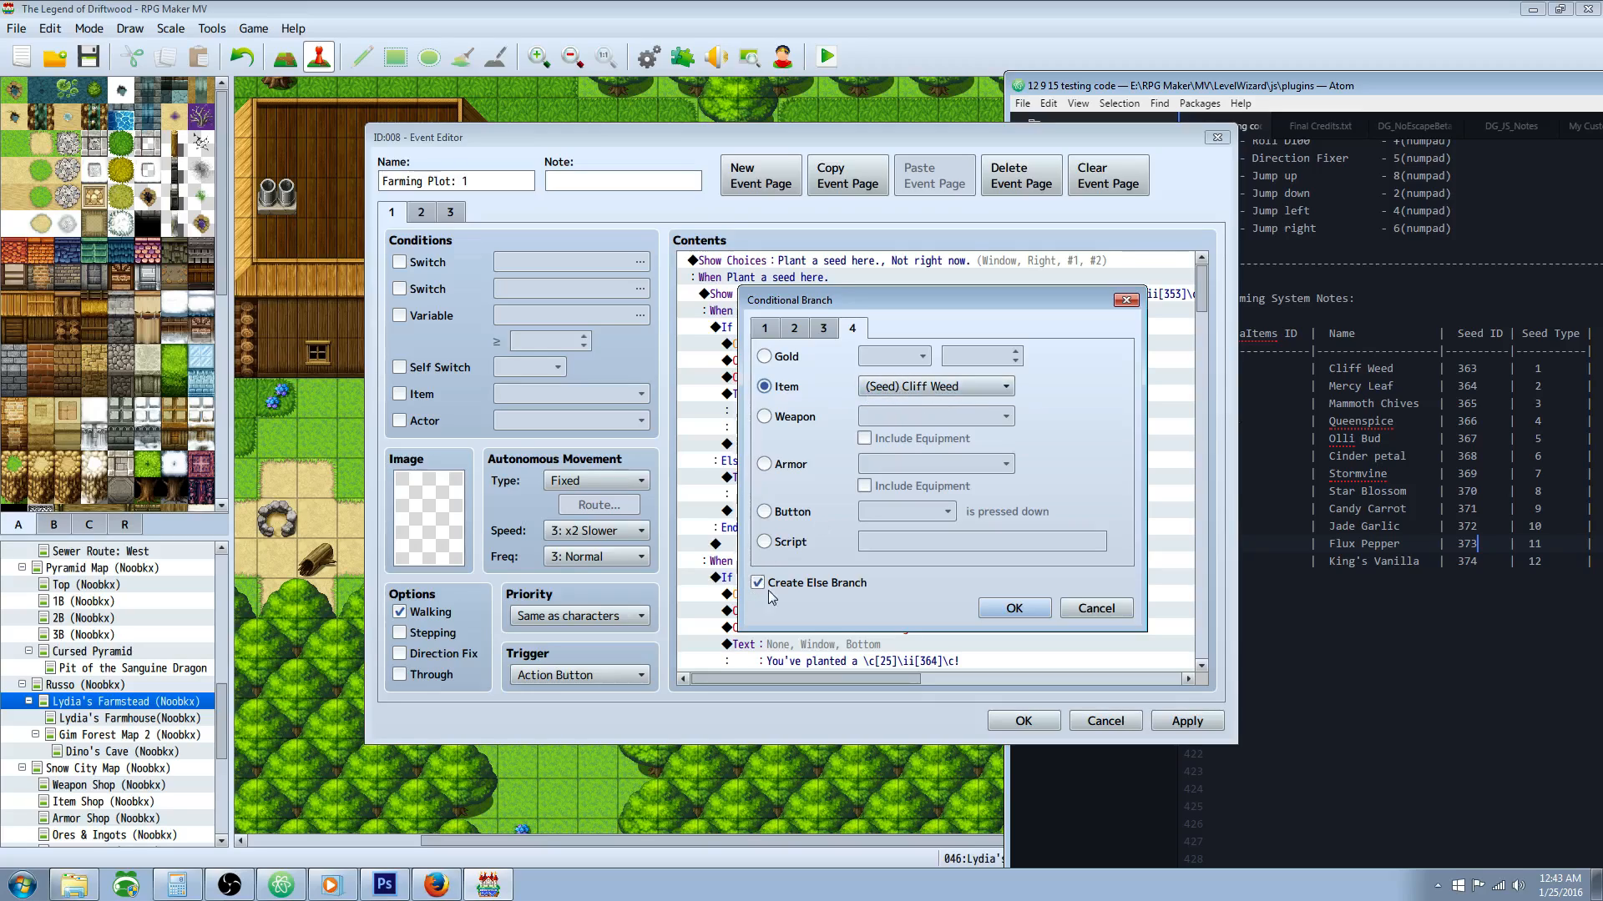
pyautogui.click(1029, 609)
# Step: Examine the item removal, Plot 1 seed type variable and Farming Plot: 1 Start switch commands in the Cliff Weed branch
pyautogui.click(853, 344)
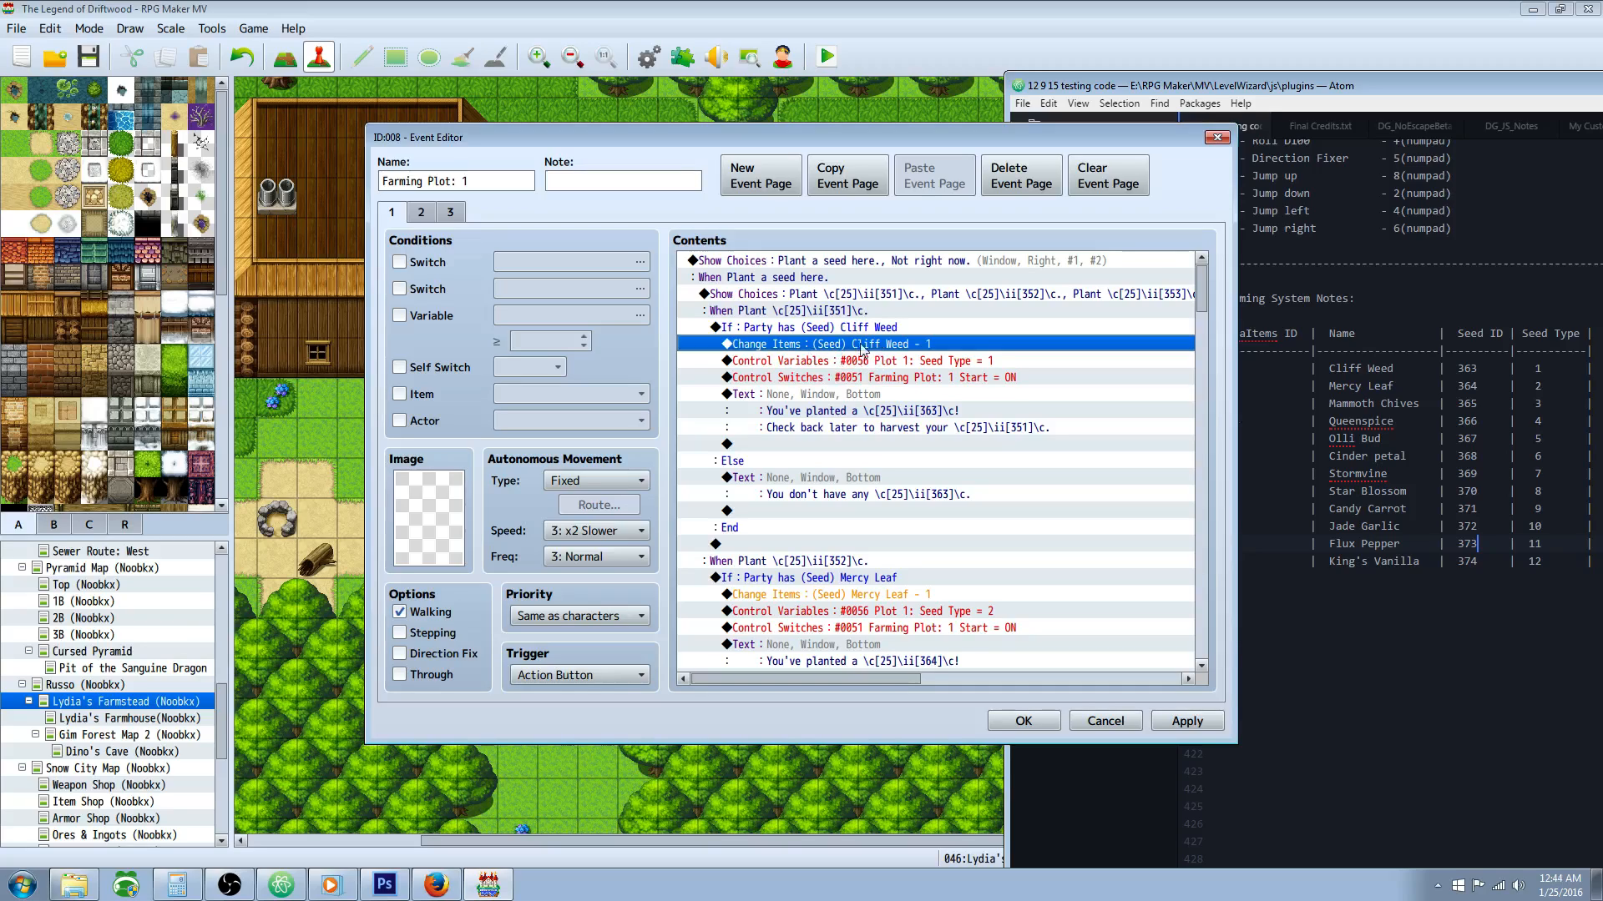
pyautogui.click(914, 364)
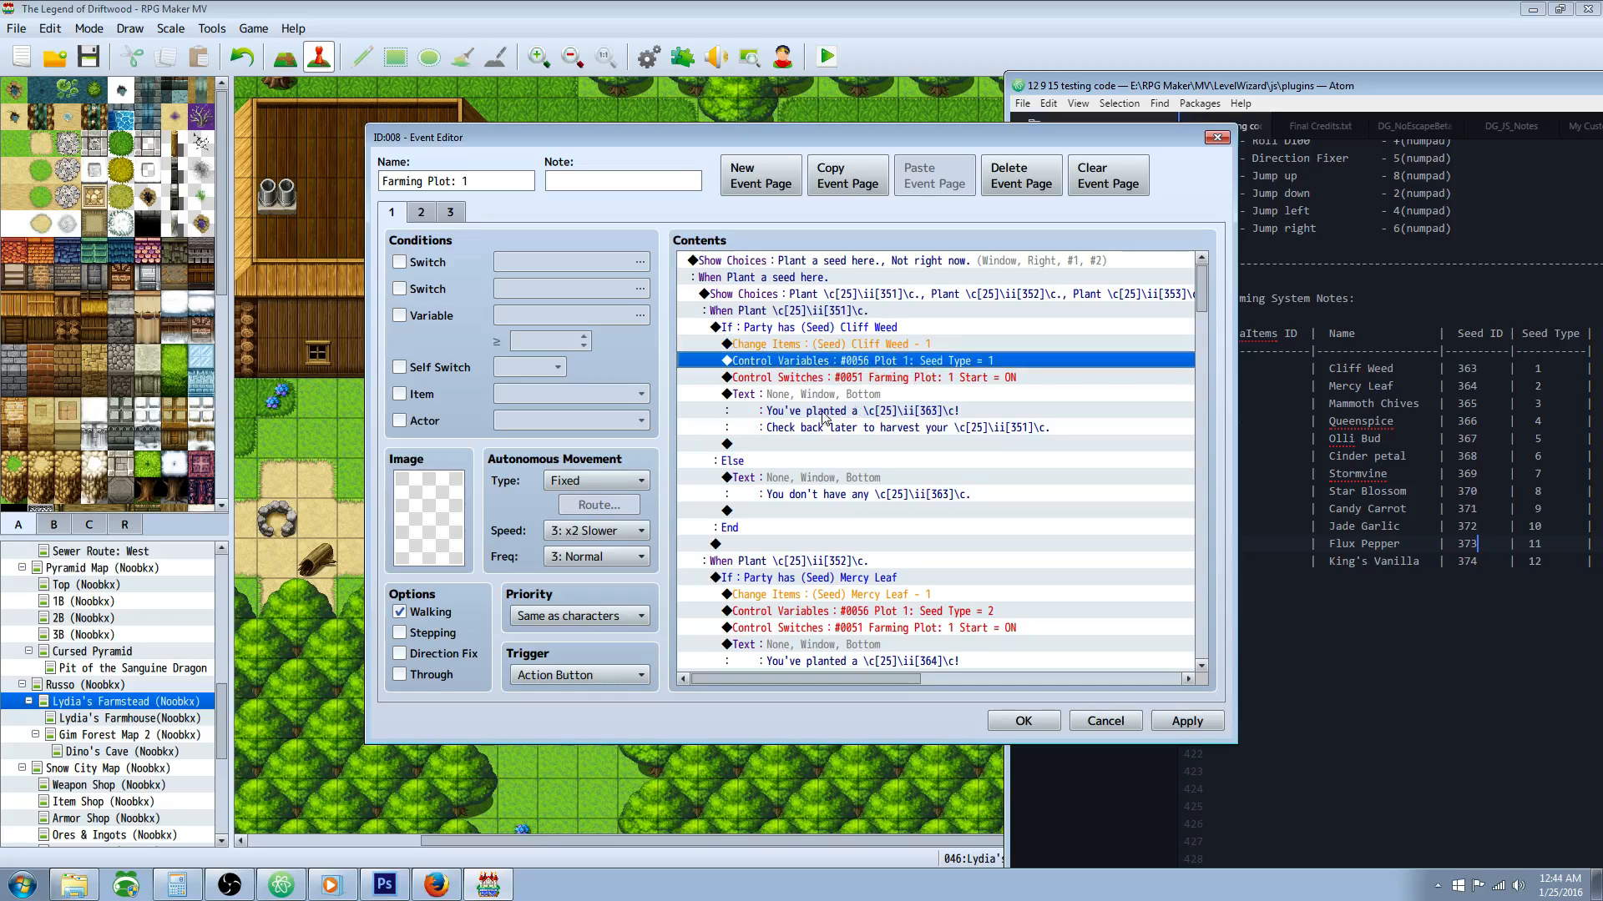
pyautogui.click(873, 392)
pyautogui.click(894, 364)
pyautogui.click(888, 384)
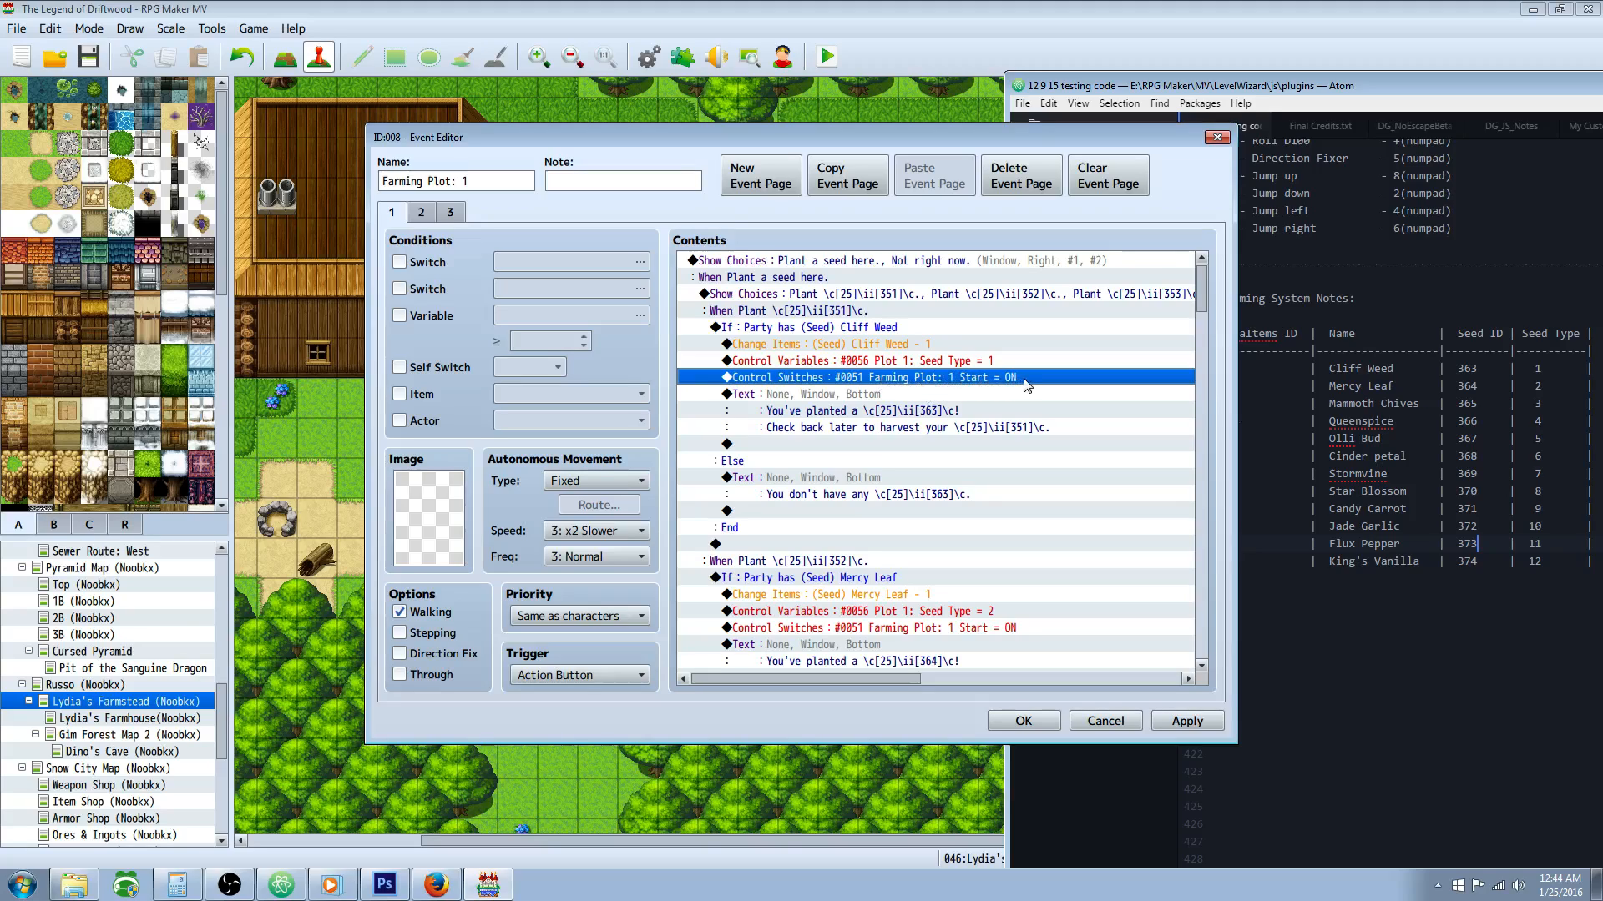
# Step: Examine the planted-seed message and the missing-seed message in the Cliff Weed branch
pyautogui.click(927, 409)
pyautogui.scroll(-1, 956, 426)
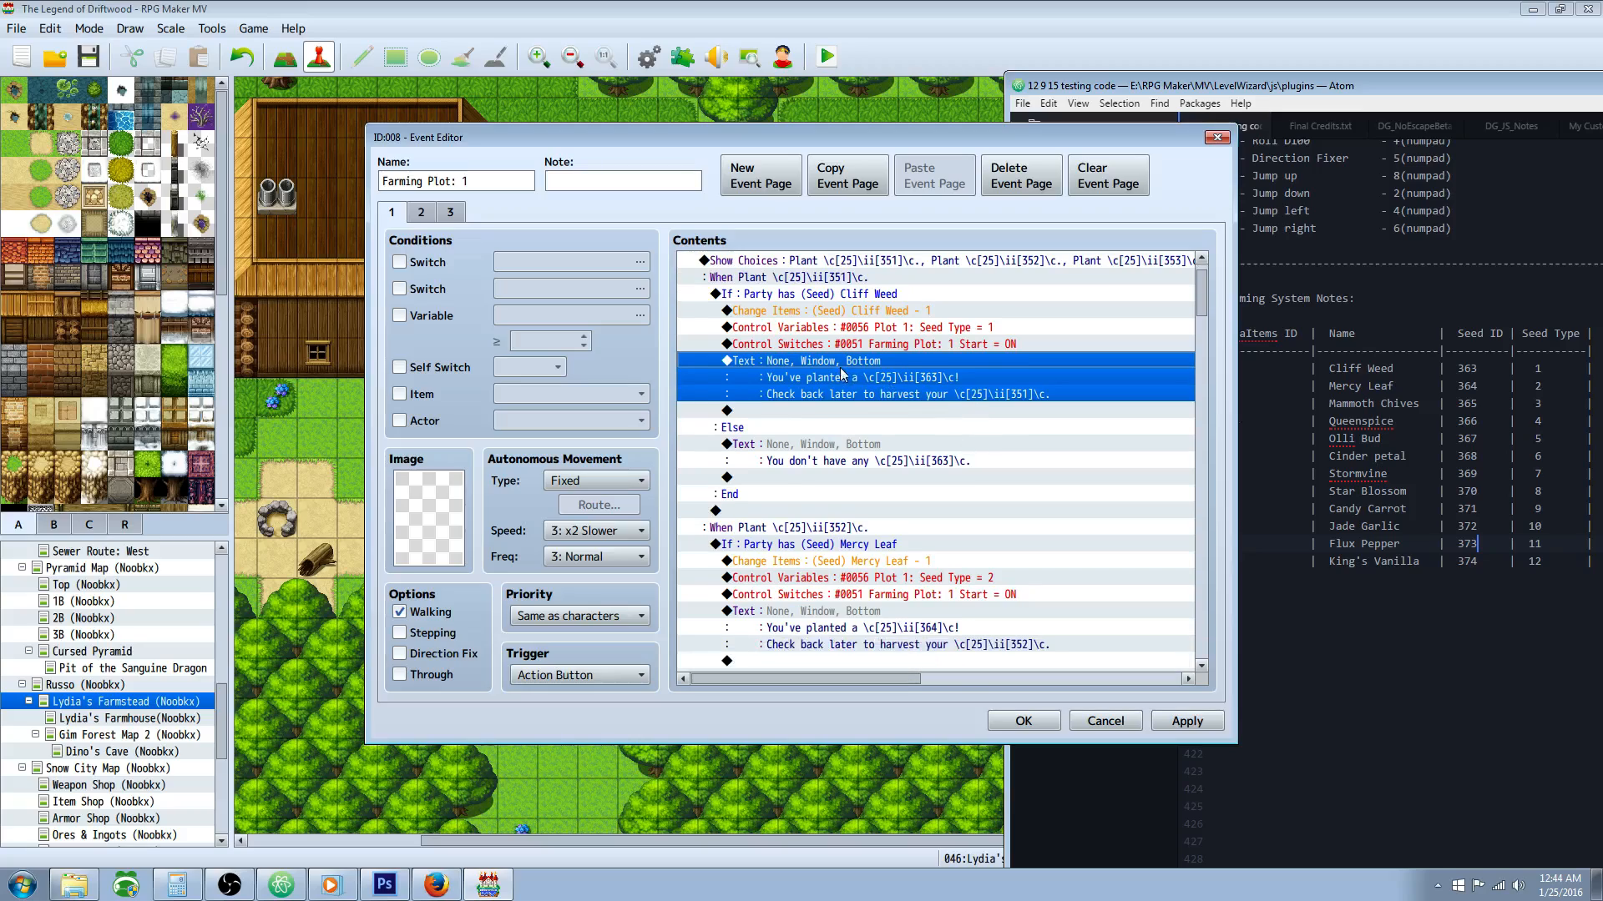
pyautogui.rightClick(864, 362)
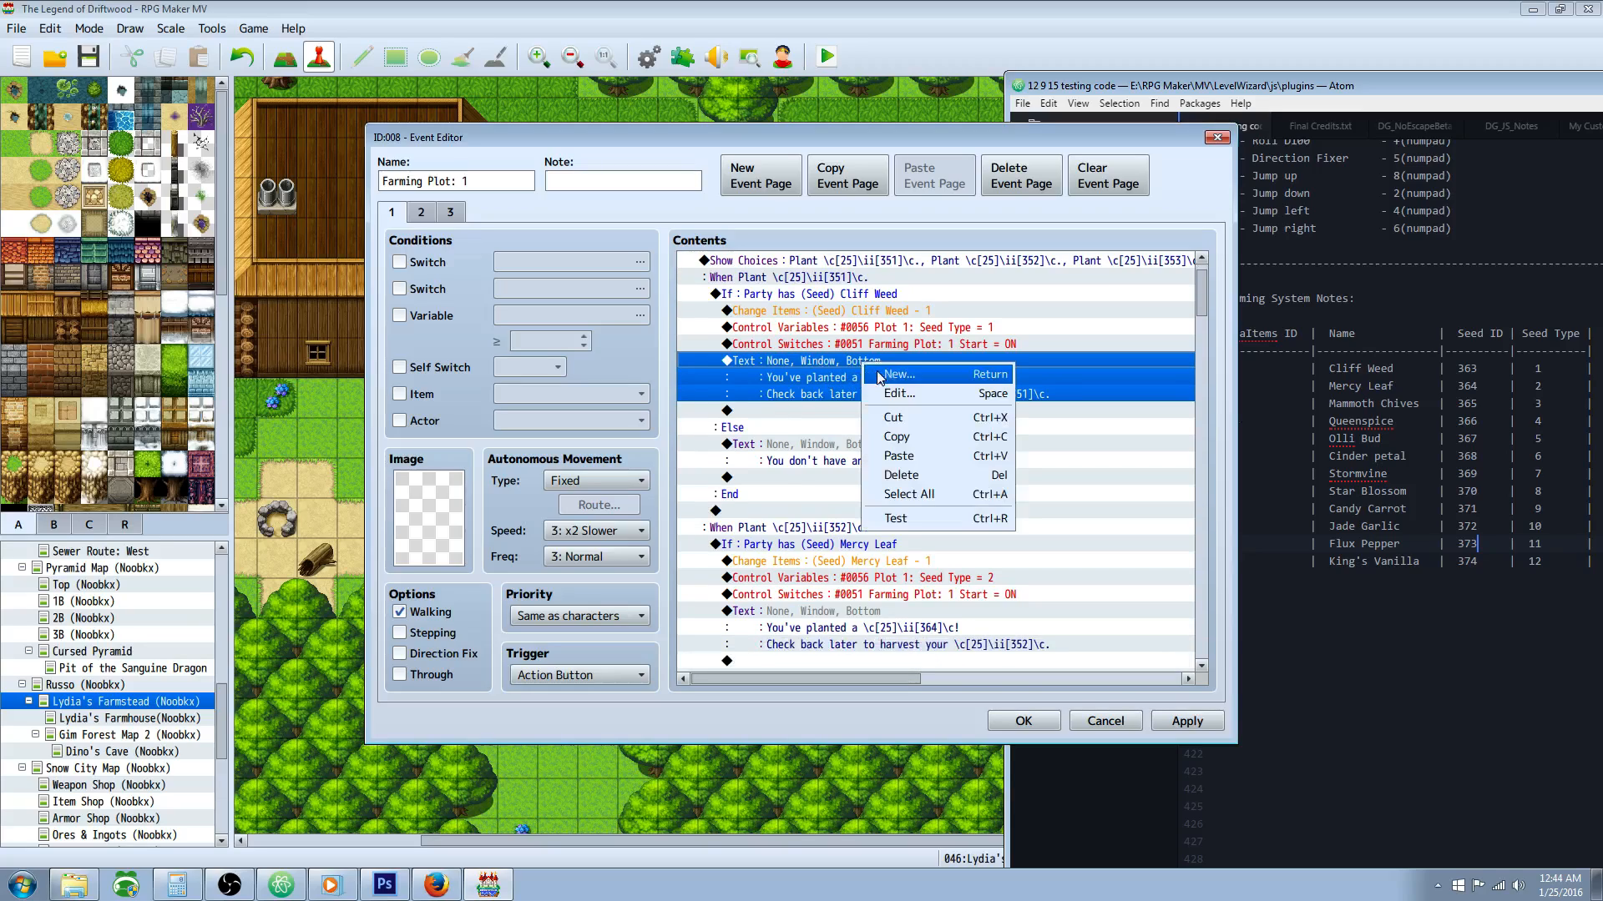
pyautogui.click(807, 384)
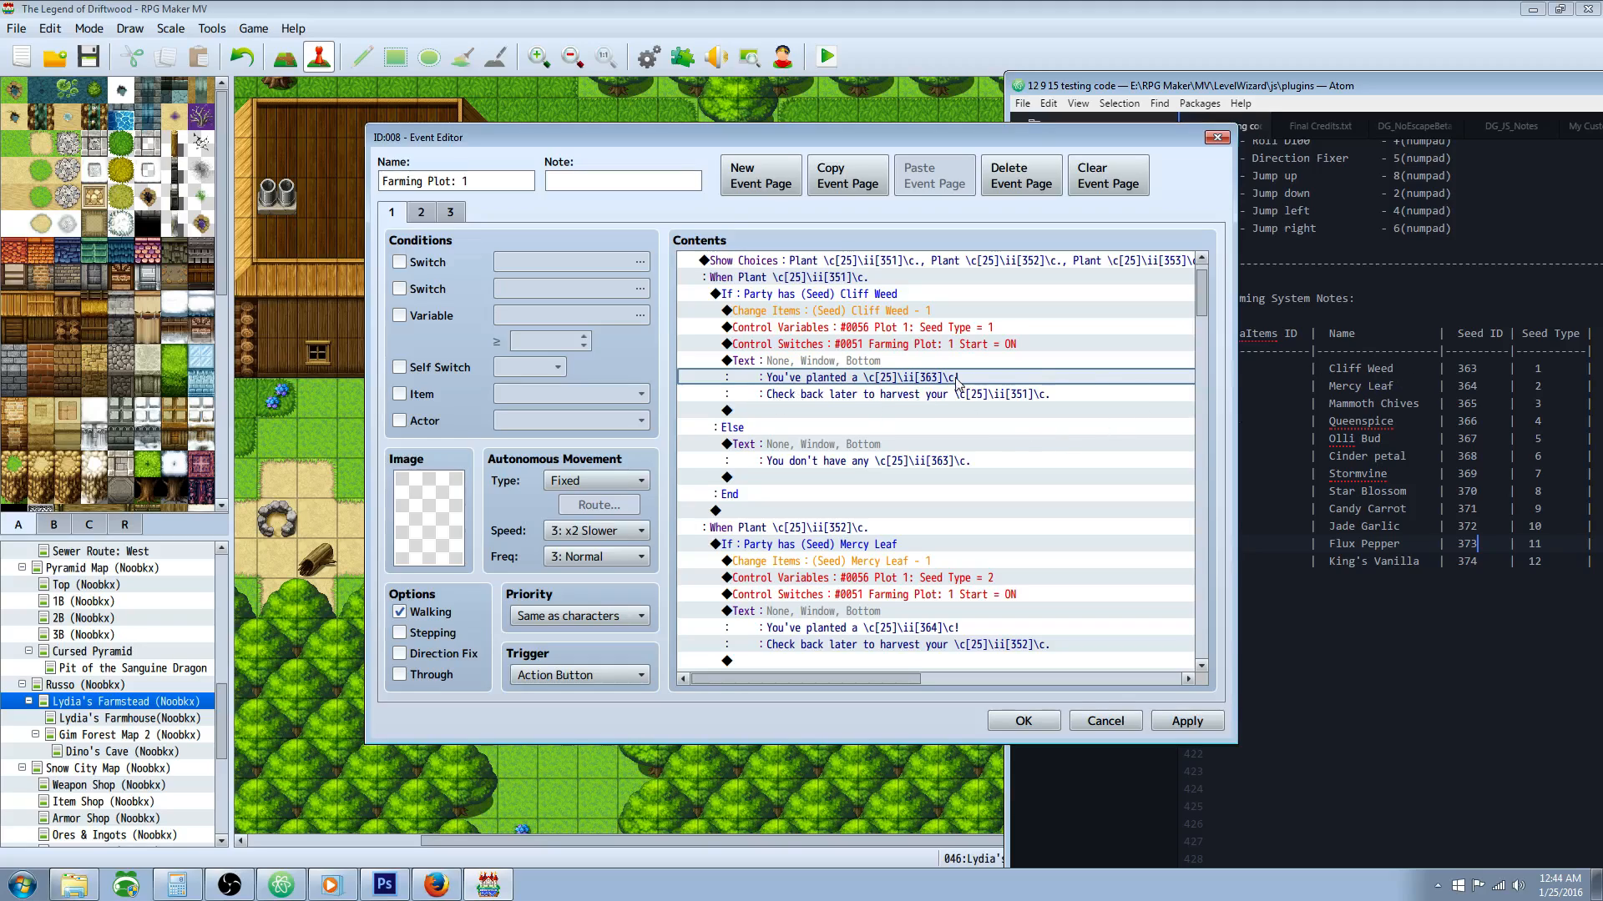
pyautogui.click(835, 365)
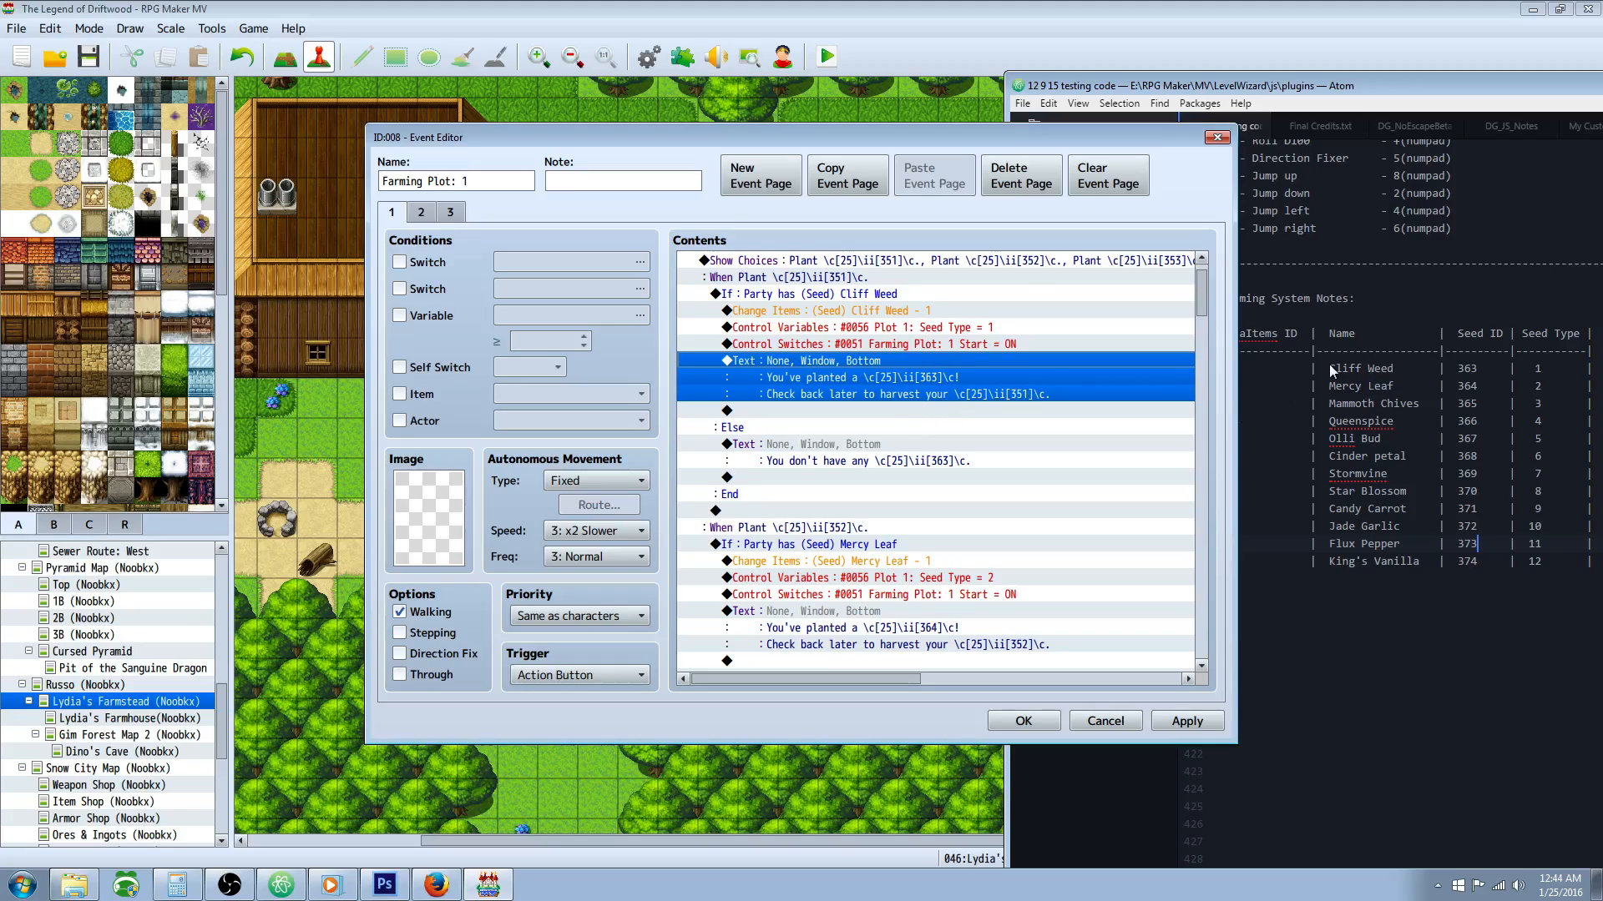
pyautogui.click(792, 446)
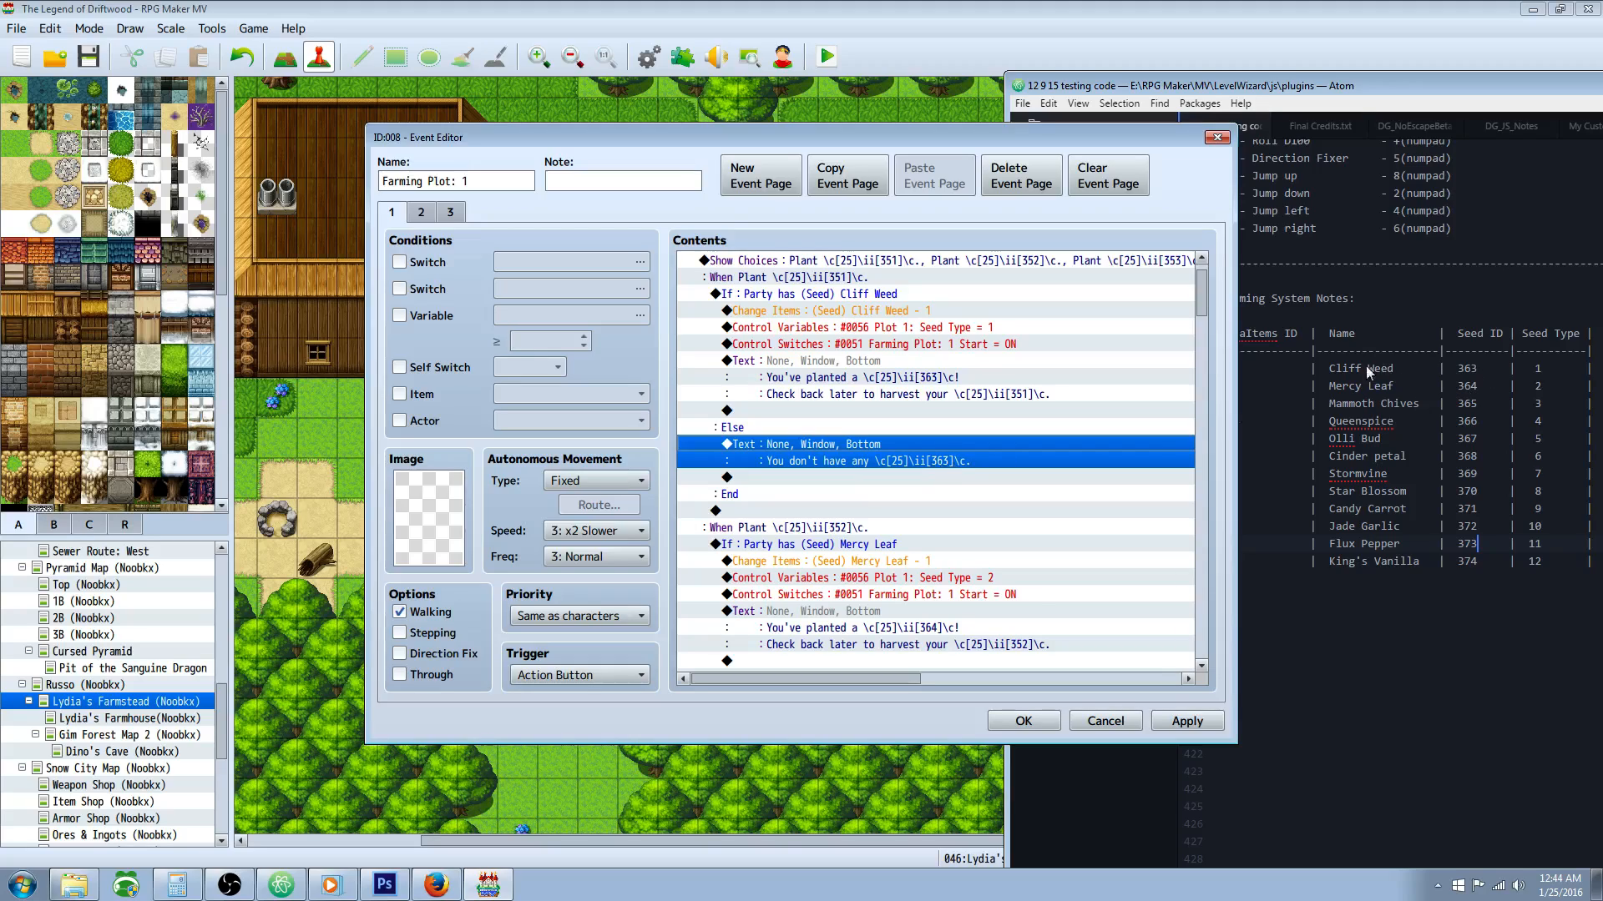
# Step: Compare the whole Cliff Weed conditional branch with the Mercy Leaf branch below it
pyautogui.click(728, 509)
pyautogui.scroll(-3, 782, 433)
pyautogui.click(780, 394)
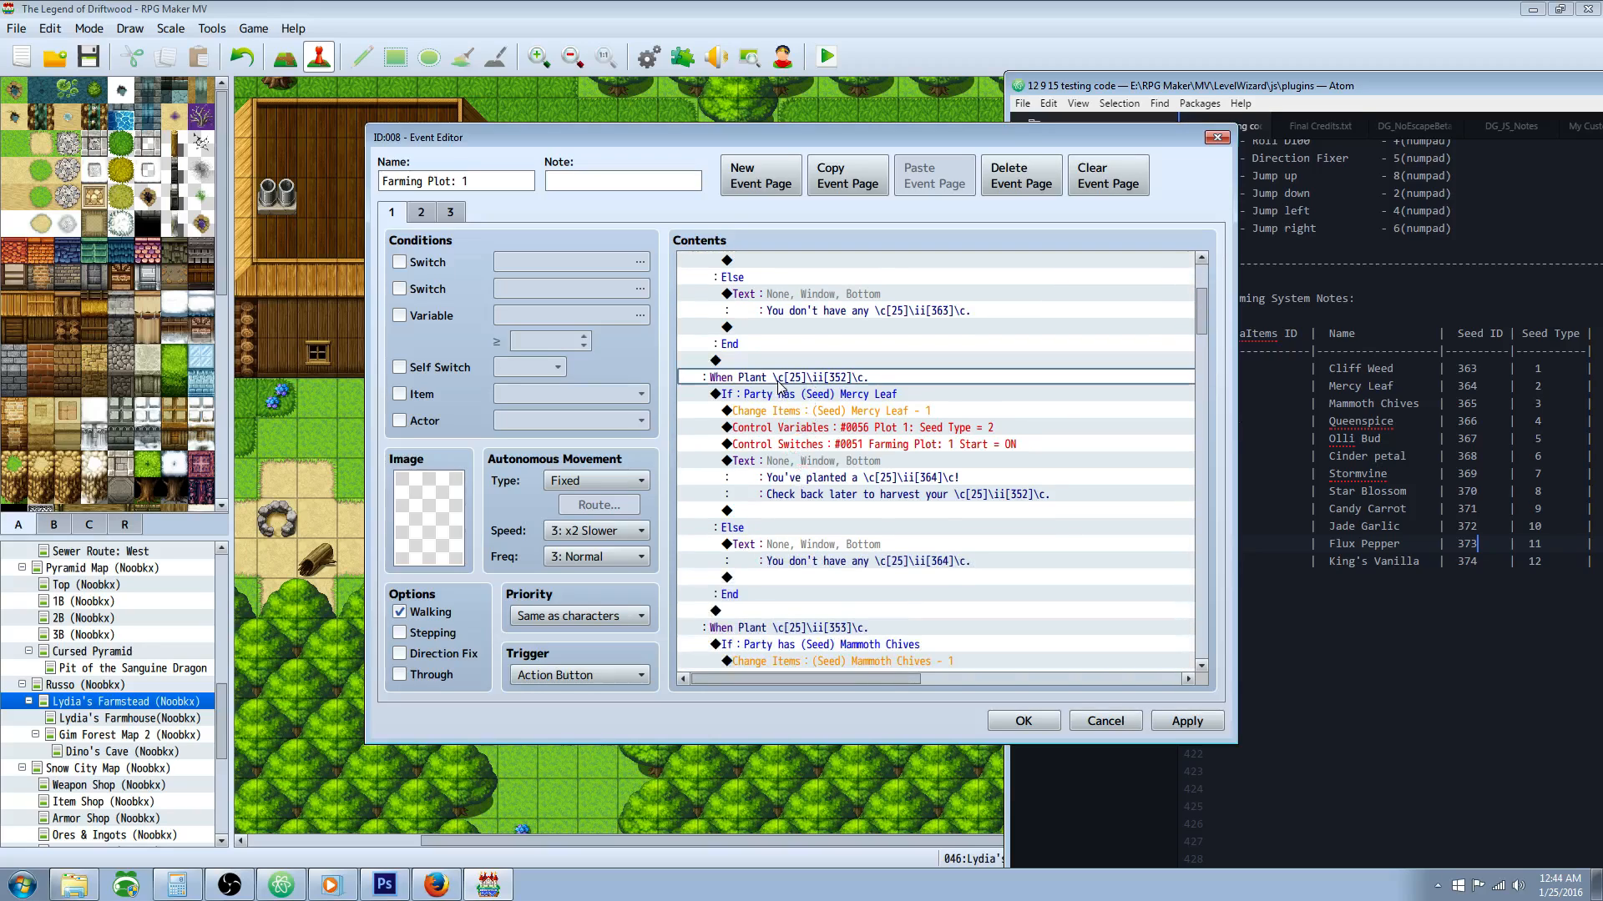
pyautogui.scroll(4, 799, 349)
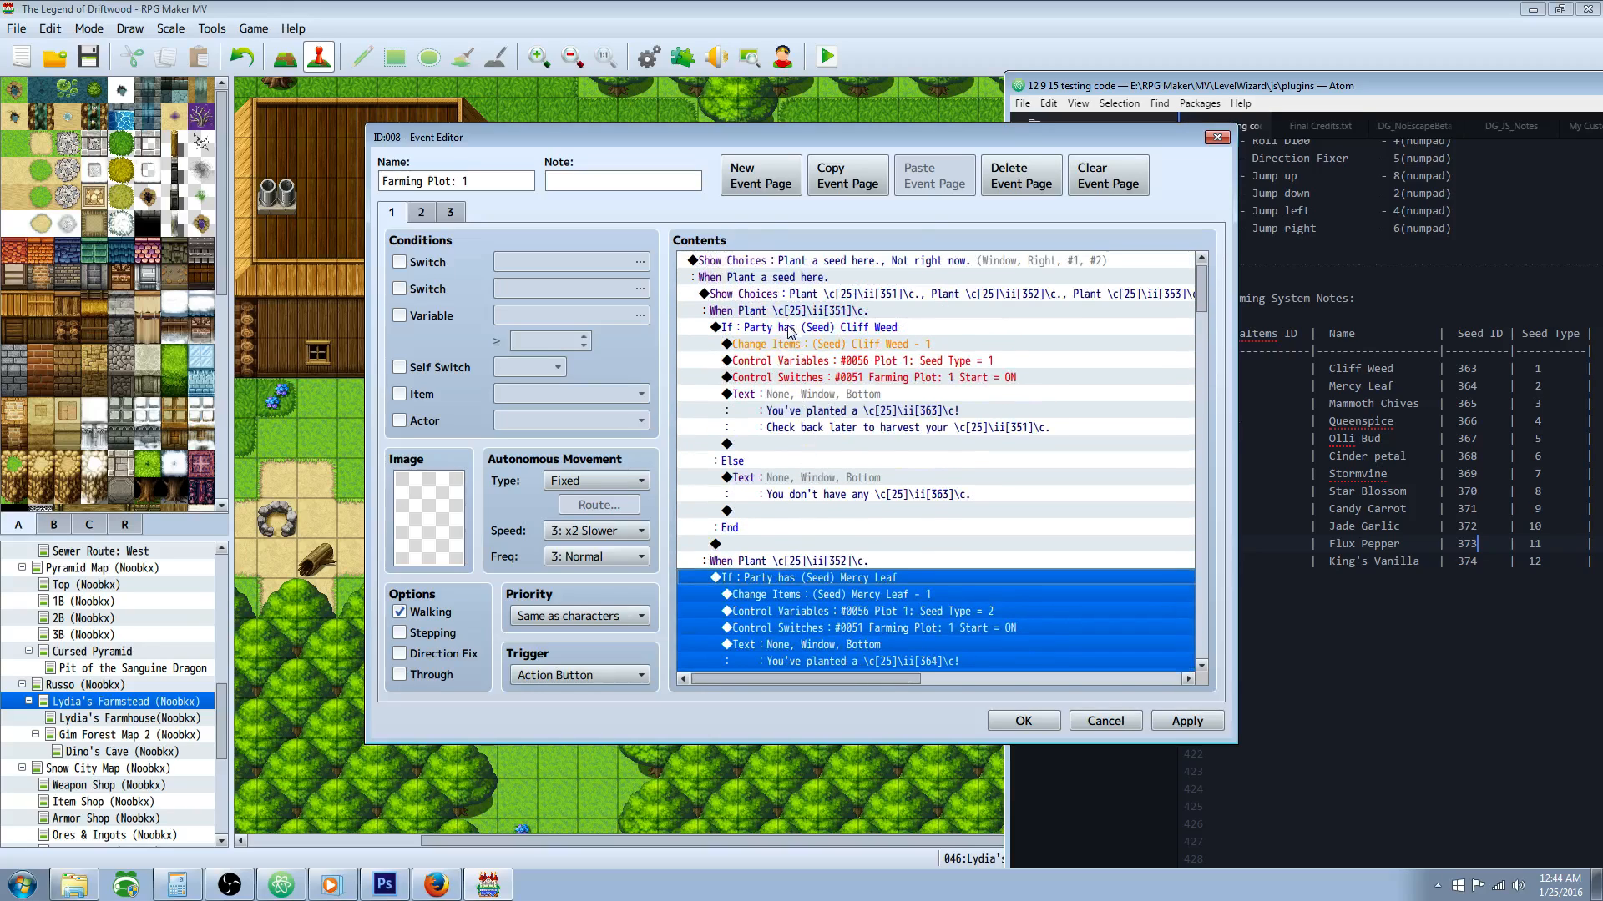
pyautogui.click(793, 351)
pyautogui.press('Up')
pyautogui.scroll(-2, 797, 367)
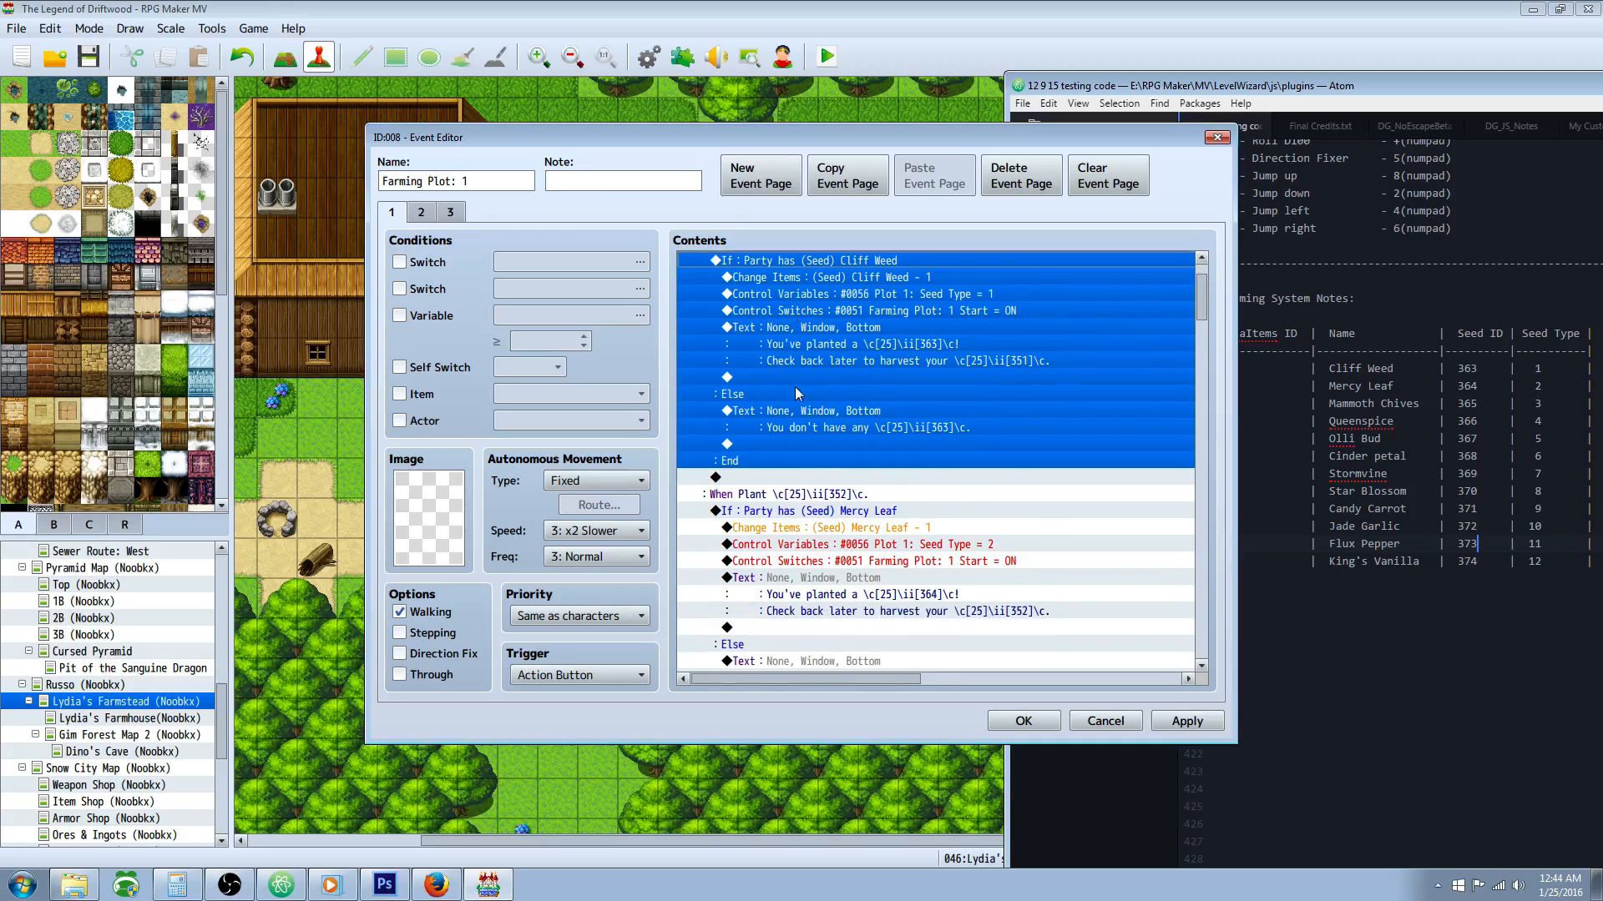
pyautogui.click(789, 481)
pyautogui.click(697, 496)
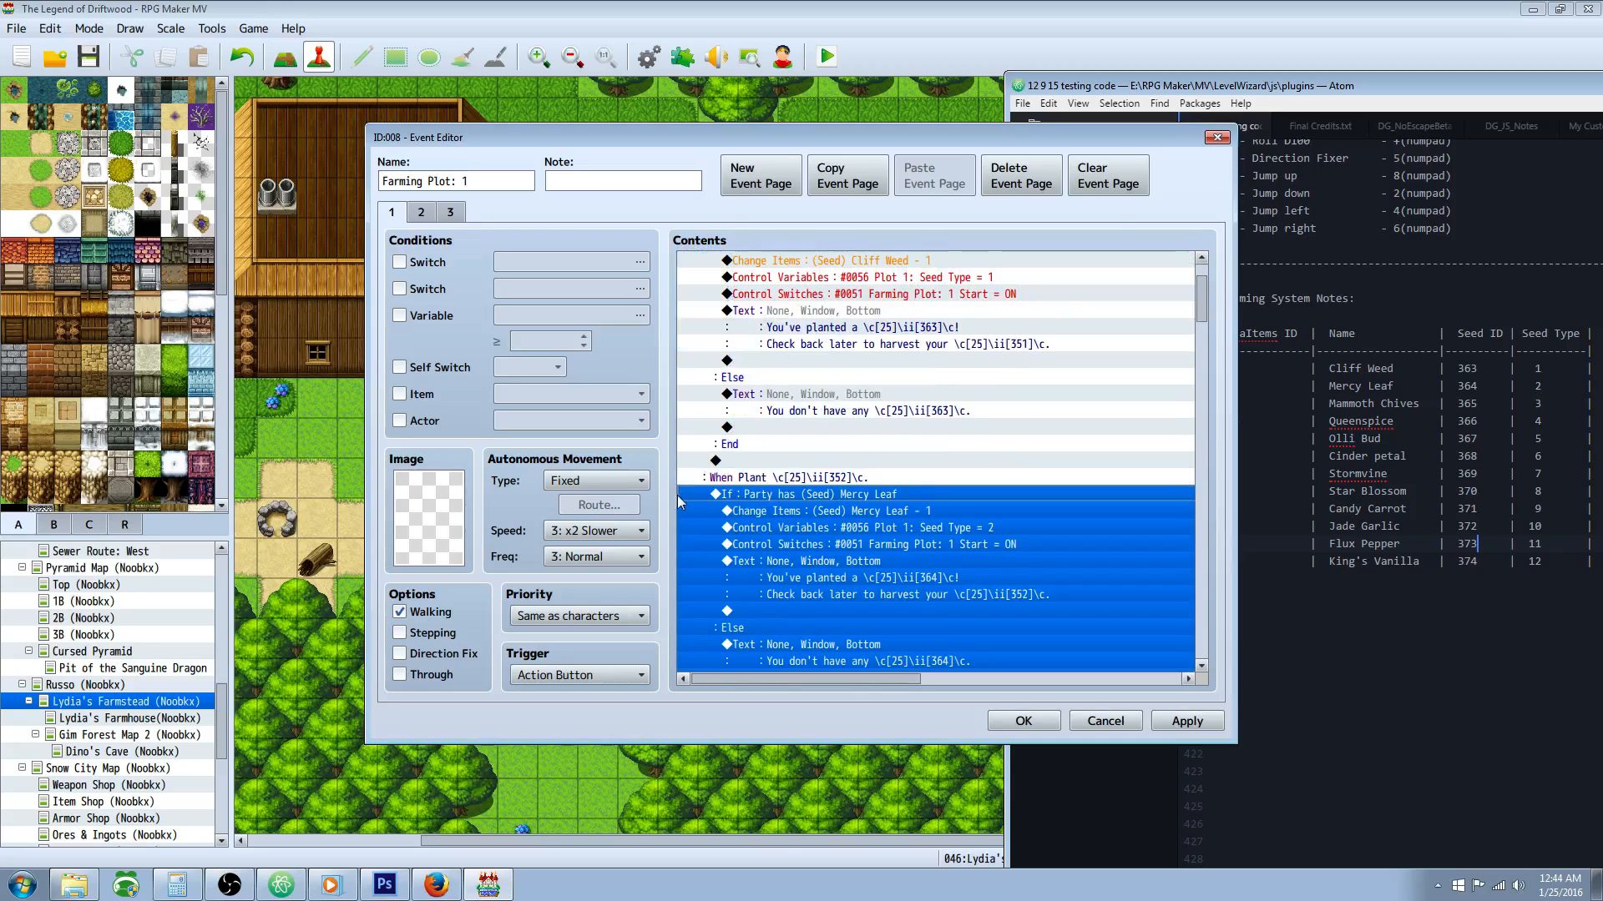
# Step: Open the conditional branch that checks for (Seed) Mercy Leaf, inspect its item condition, and close it
pyautogui.scroll(-2, 787, 475)
pyautogui.click(831, 444)
pyautogui.click(830, 410)
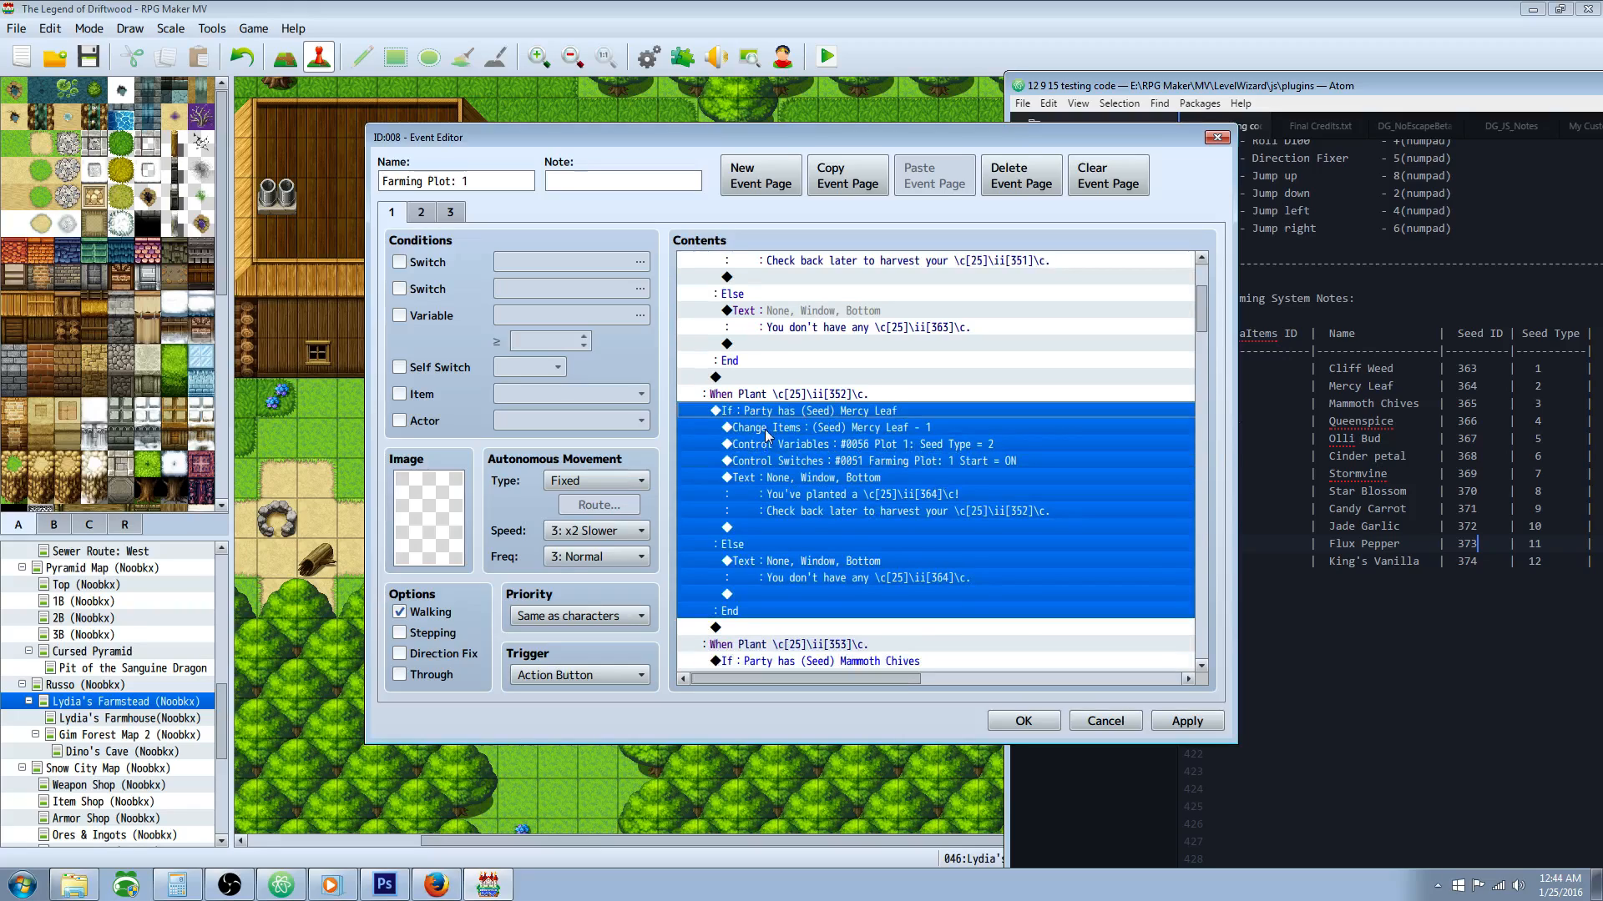
pyautogui.rightClick(790, 416)
pyautogui.click(827, 443)
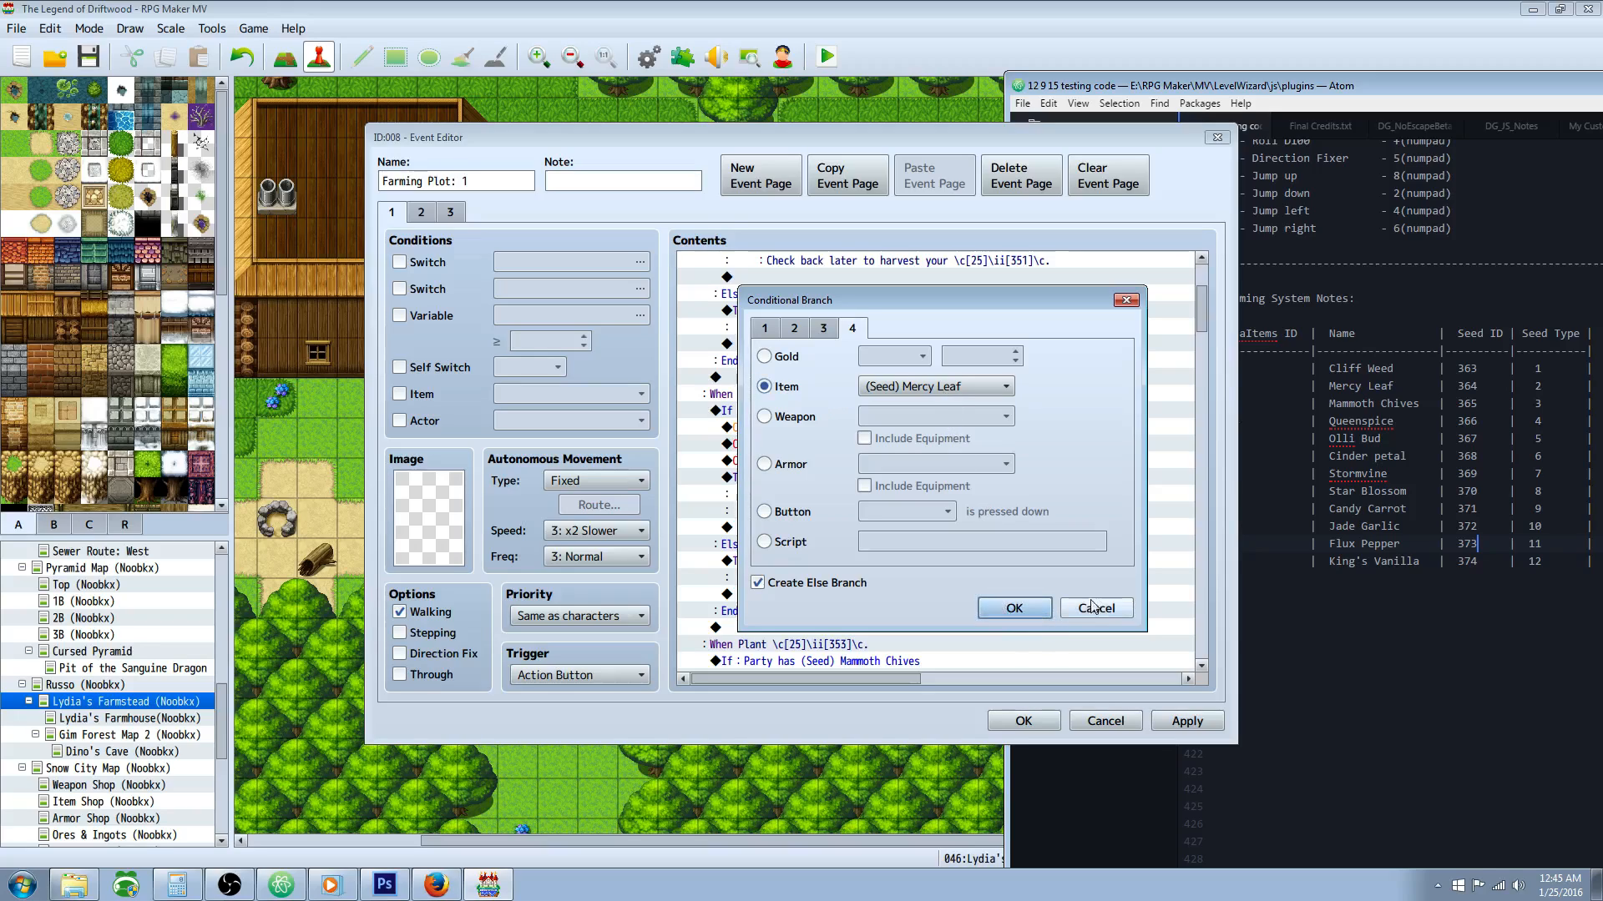
pyautogui.click(1015, 607)
# Step: Examine the item removal, seed type variable, start switch and planted-seed text commands in the Mercy Leaf branch
pyautogui.click(827, 427)
pyautogui.scroll(-1, 803, 399)
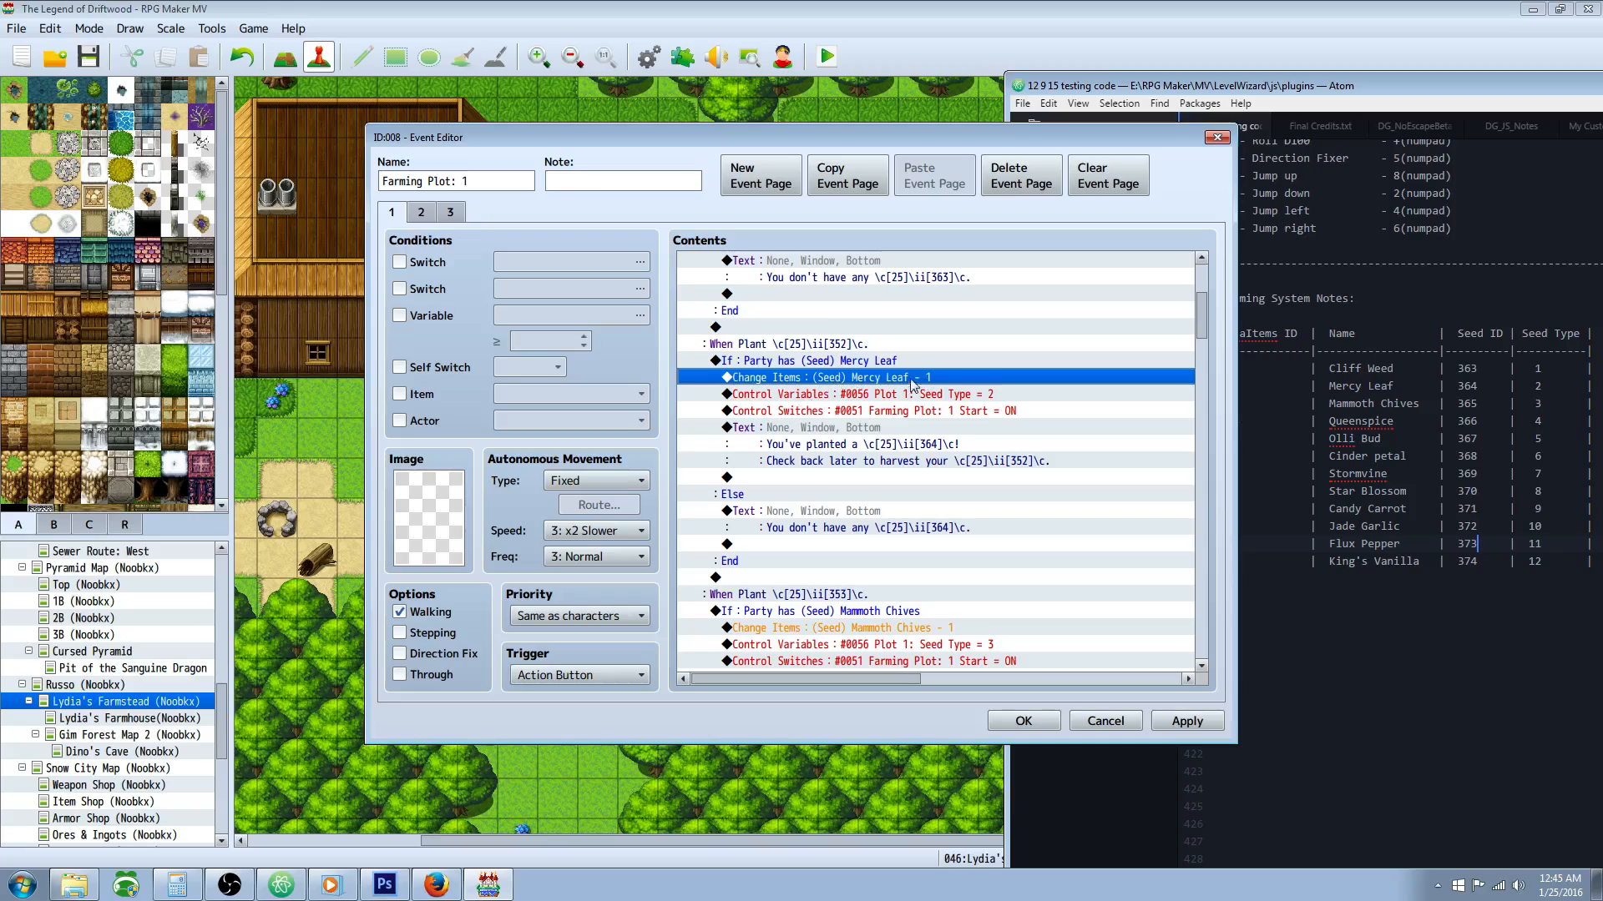
pyautogui.click(850, 363)
pyautogui.click(856, 374)
pyautogui.click(854, 362)
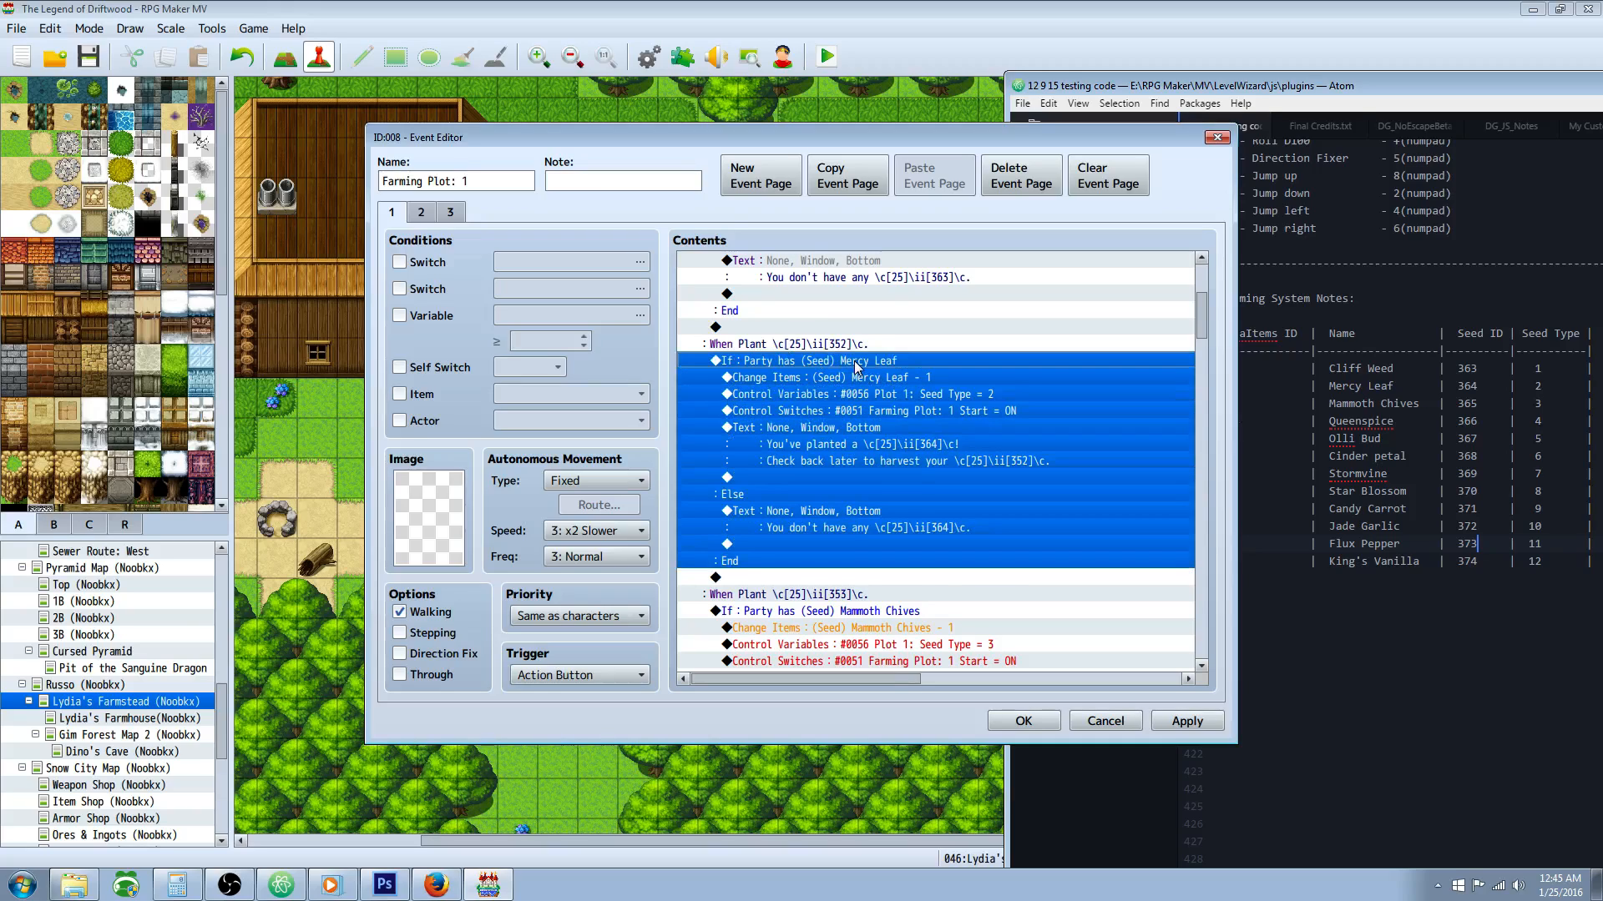
pyautogui.click(872, 378)
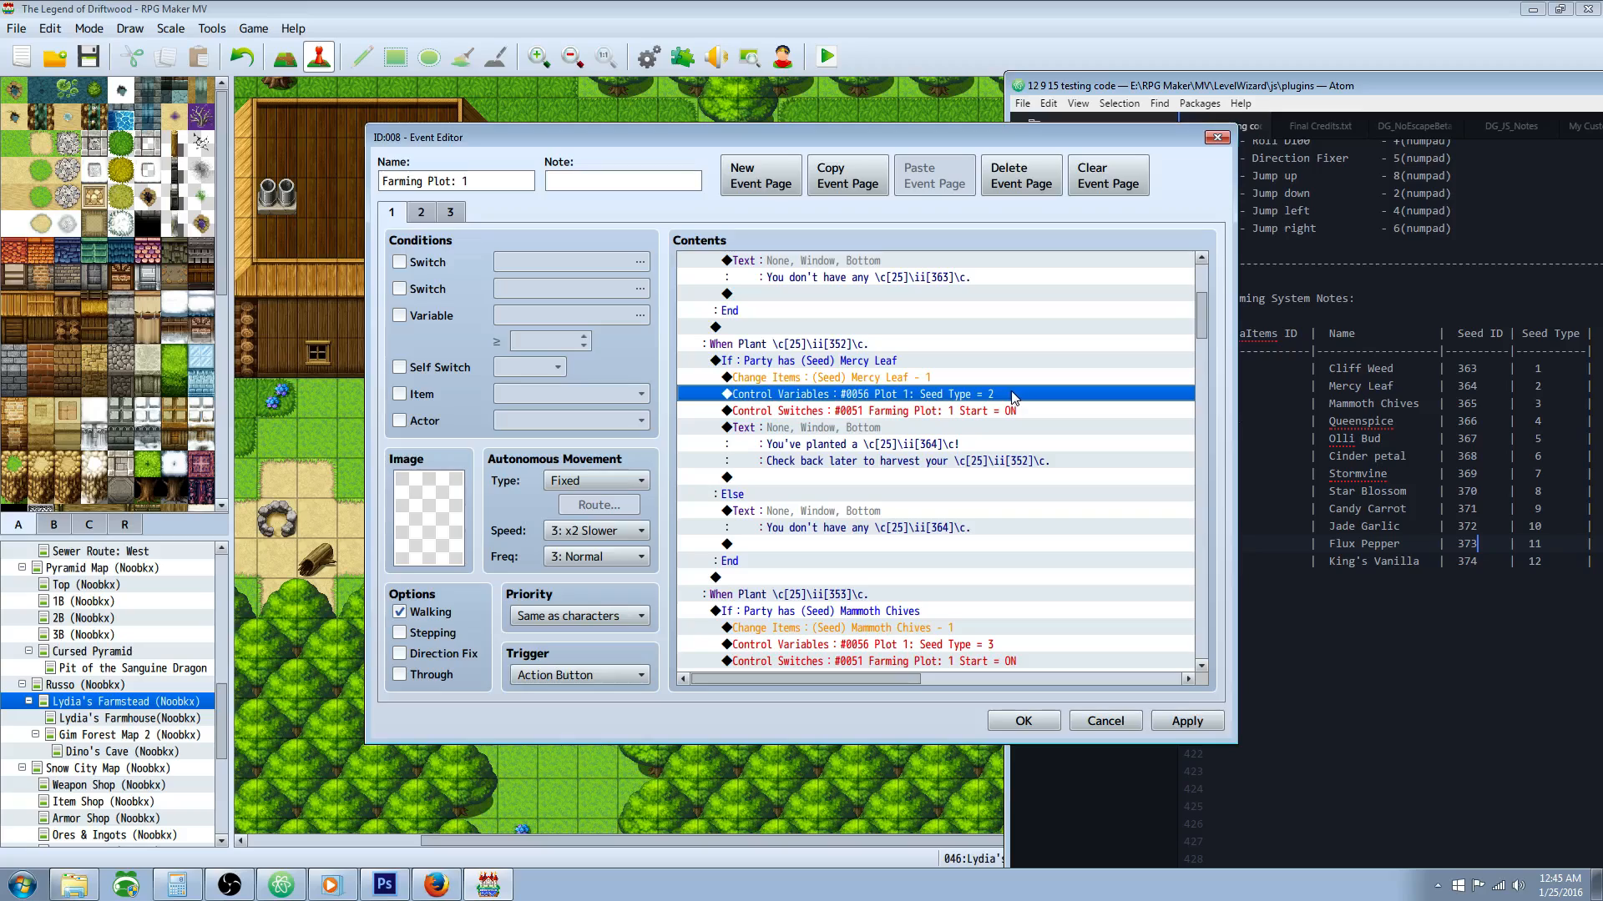
pyautogui.click(824, 412)
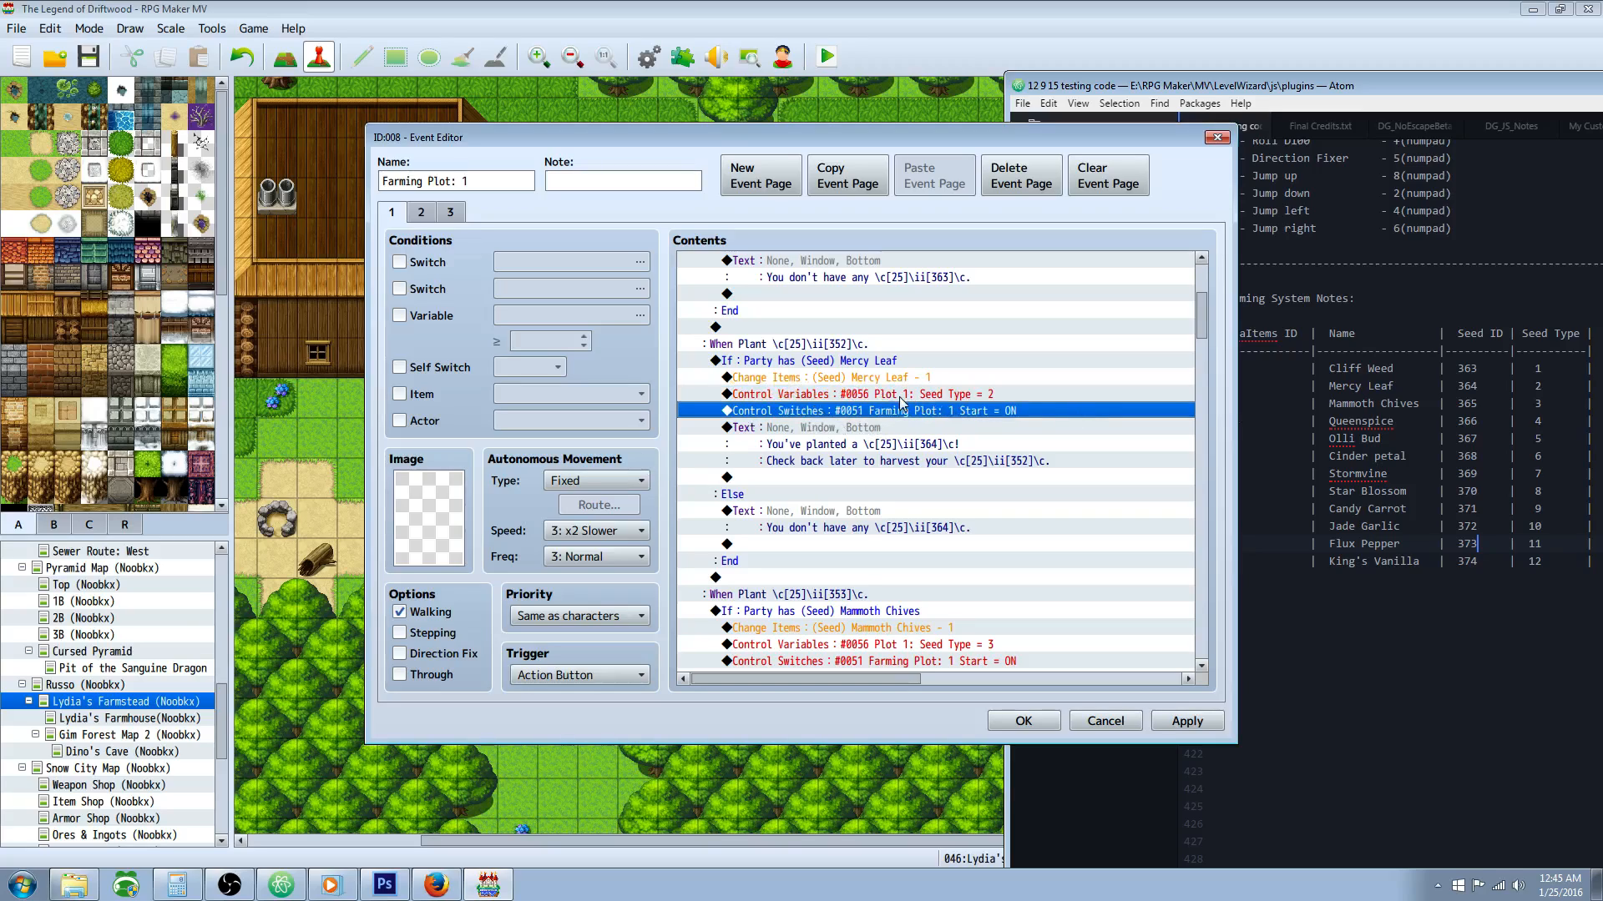
pyautogui.click(899, 441)
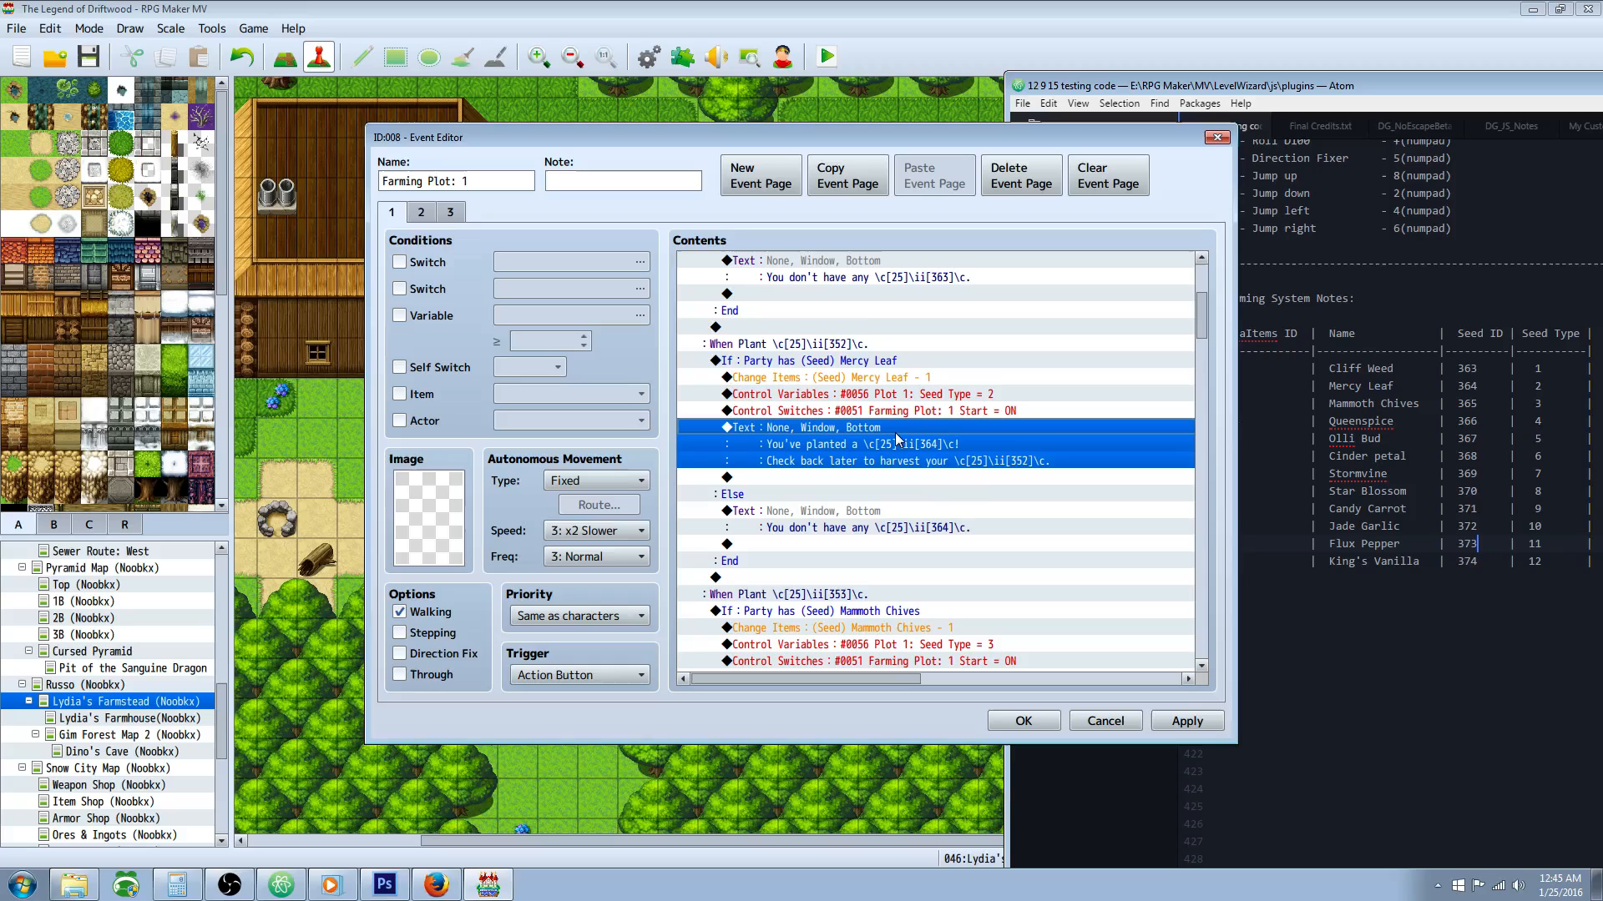
# Step: Examine the missing-seed message in the Else section of the Mercy Leaf branch
pyautogui.scroll(-1, 923, 446)
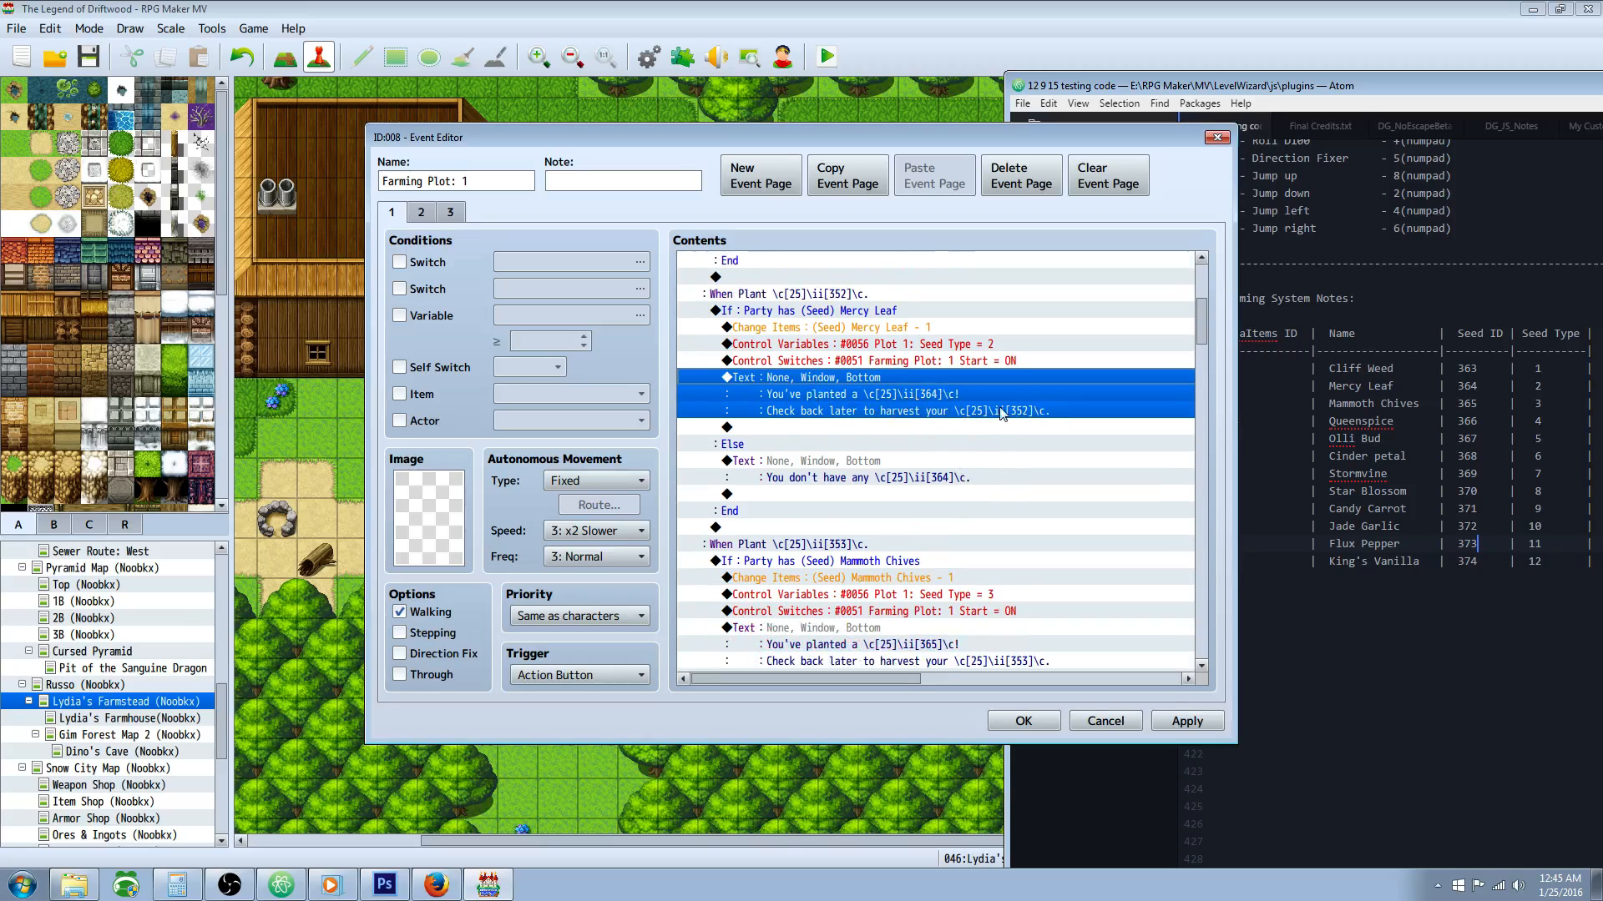
pyautogui.scroll(-1, 1025, 407)
pyautogui.click(852, 413)
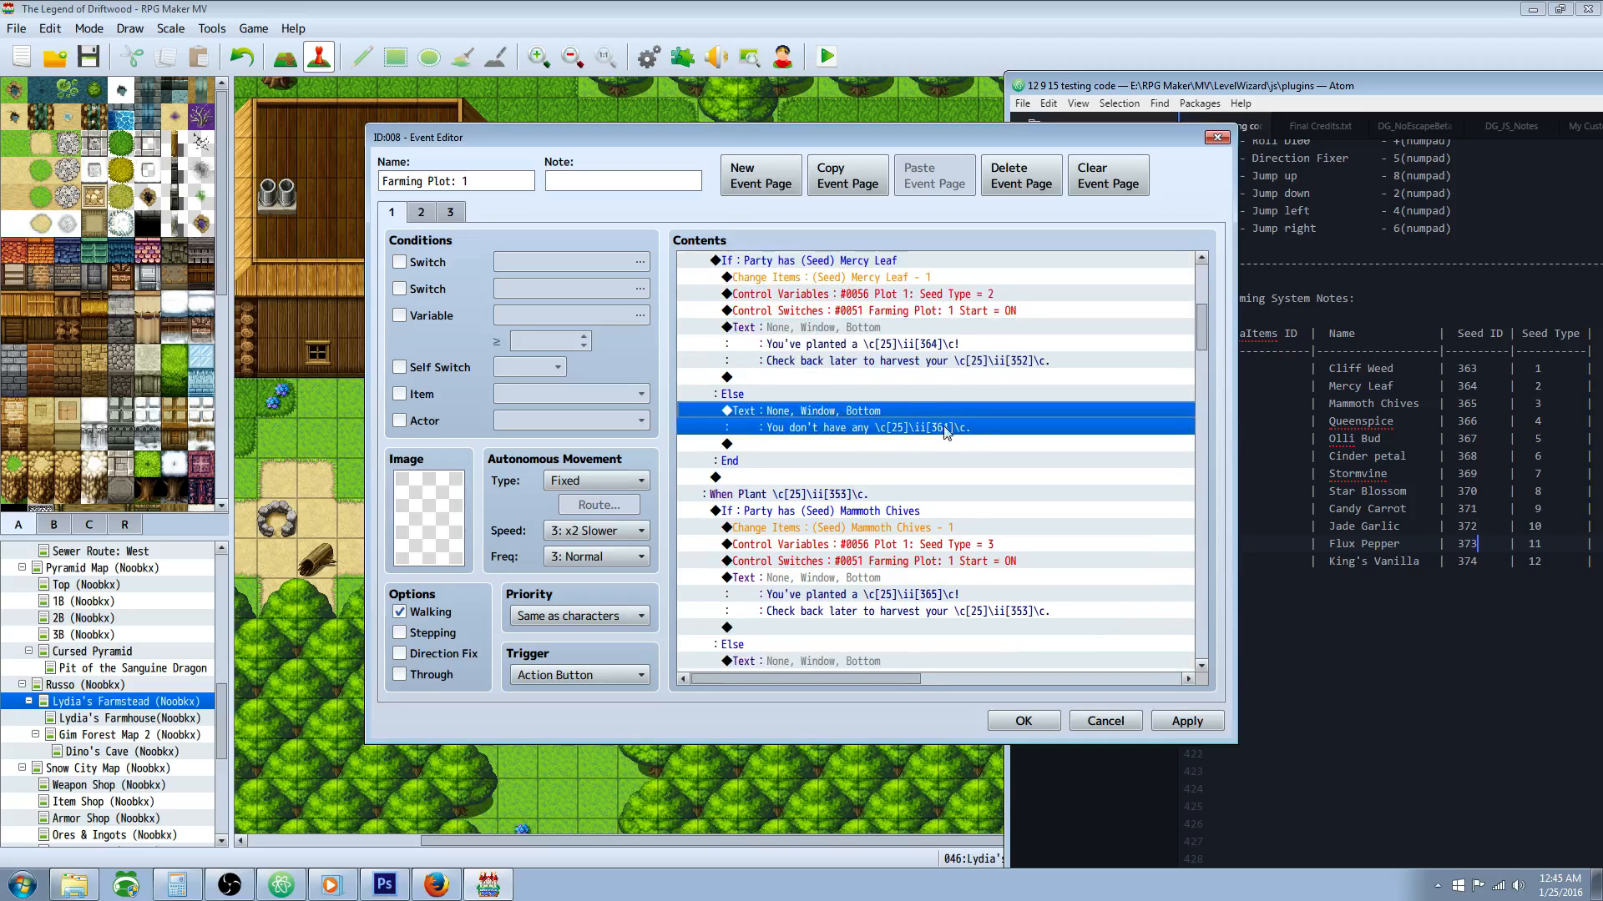
pyautogui.scroll(-2, 1077, 380)
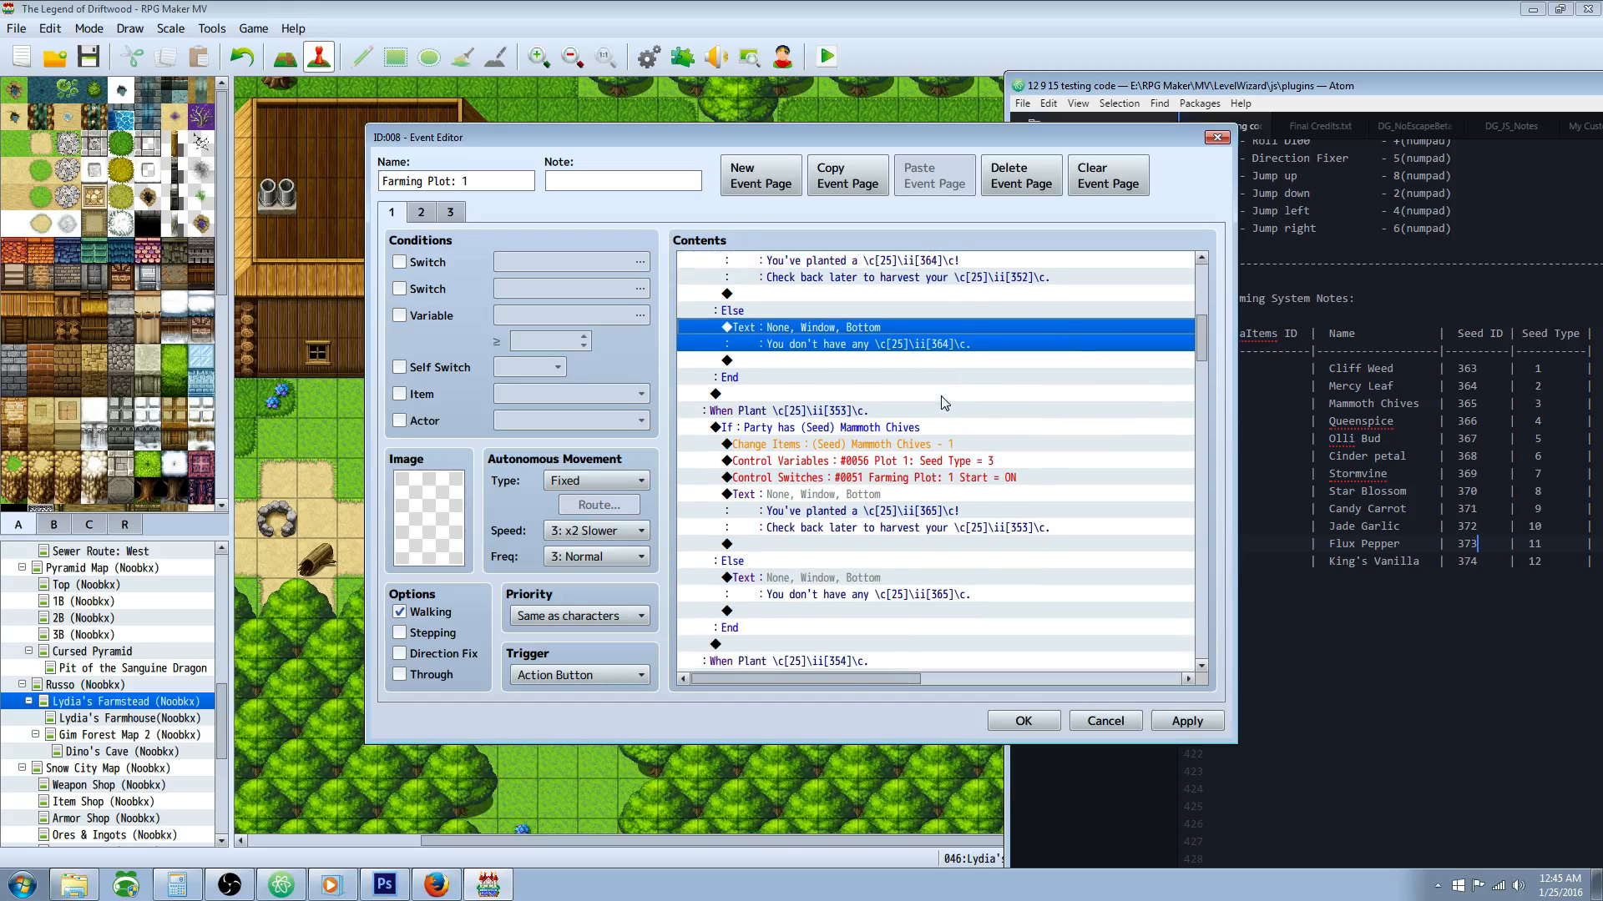
# Step: Examine the conditional branch that checks whether the party has (Seed) Mammoth Chives
pyautogui.scroll(-1, 945, 404)
pyautogui.click(900, 378)
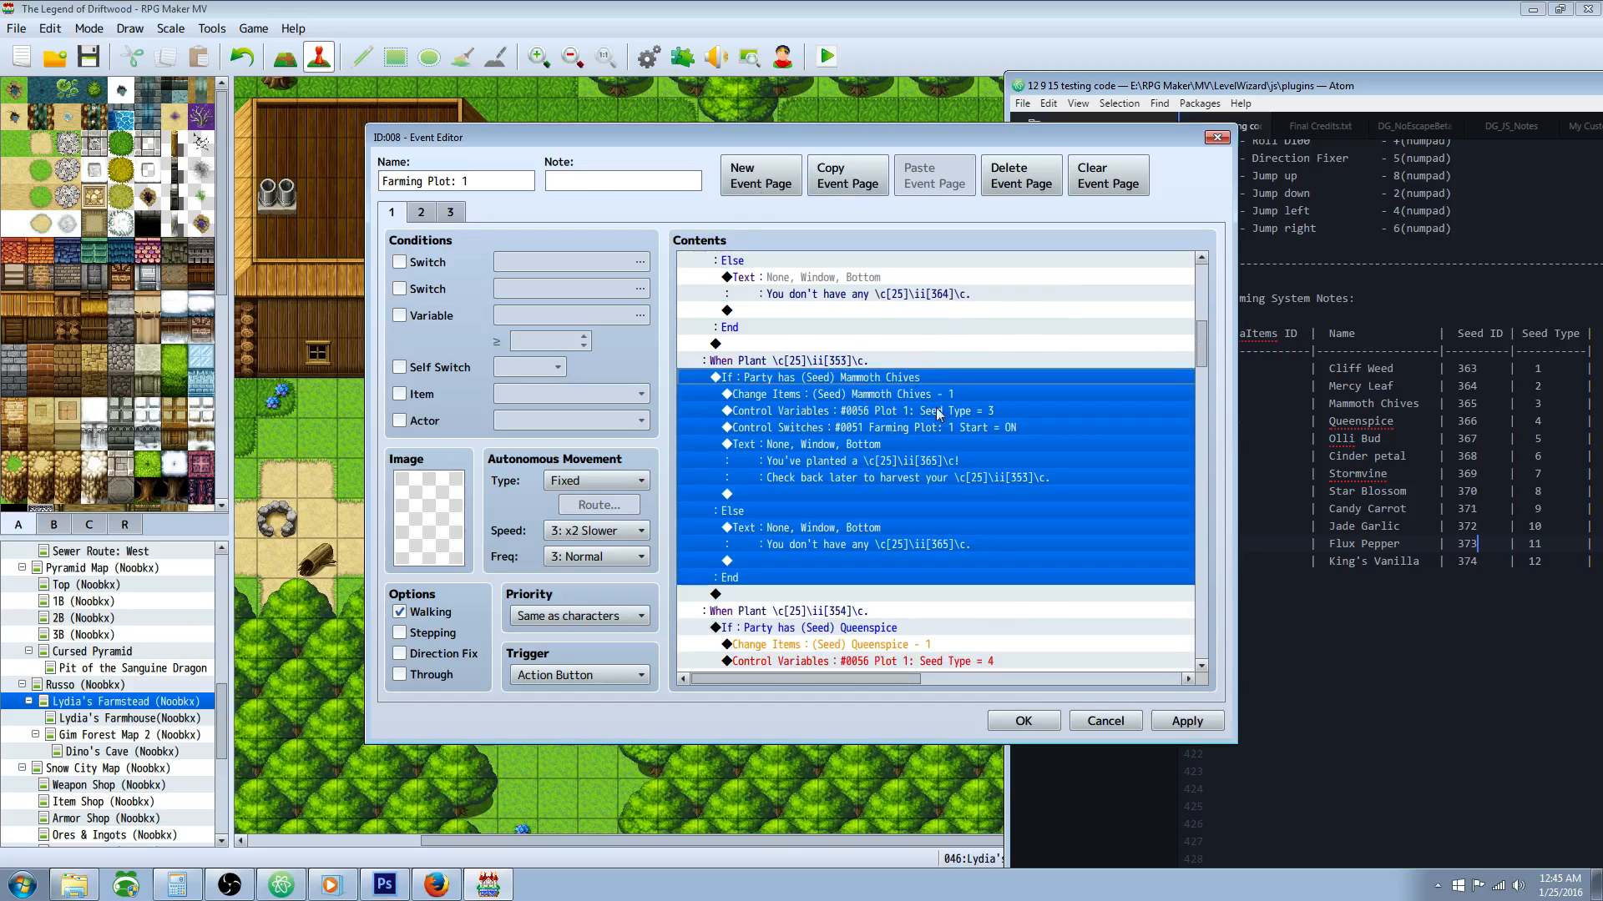
pyautogui.scroll(-1, 958, 443)
pyautogui.click(823, 382)
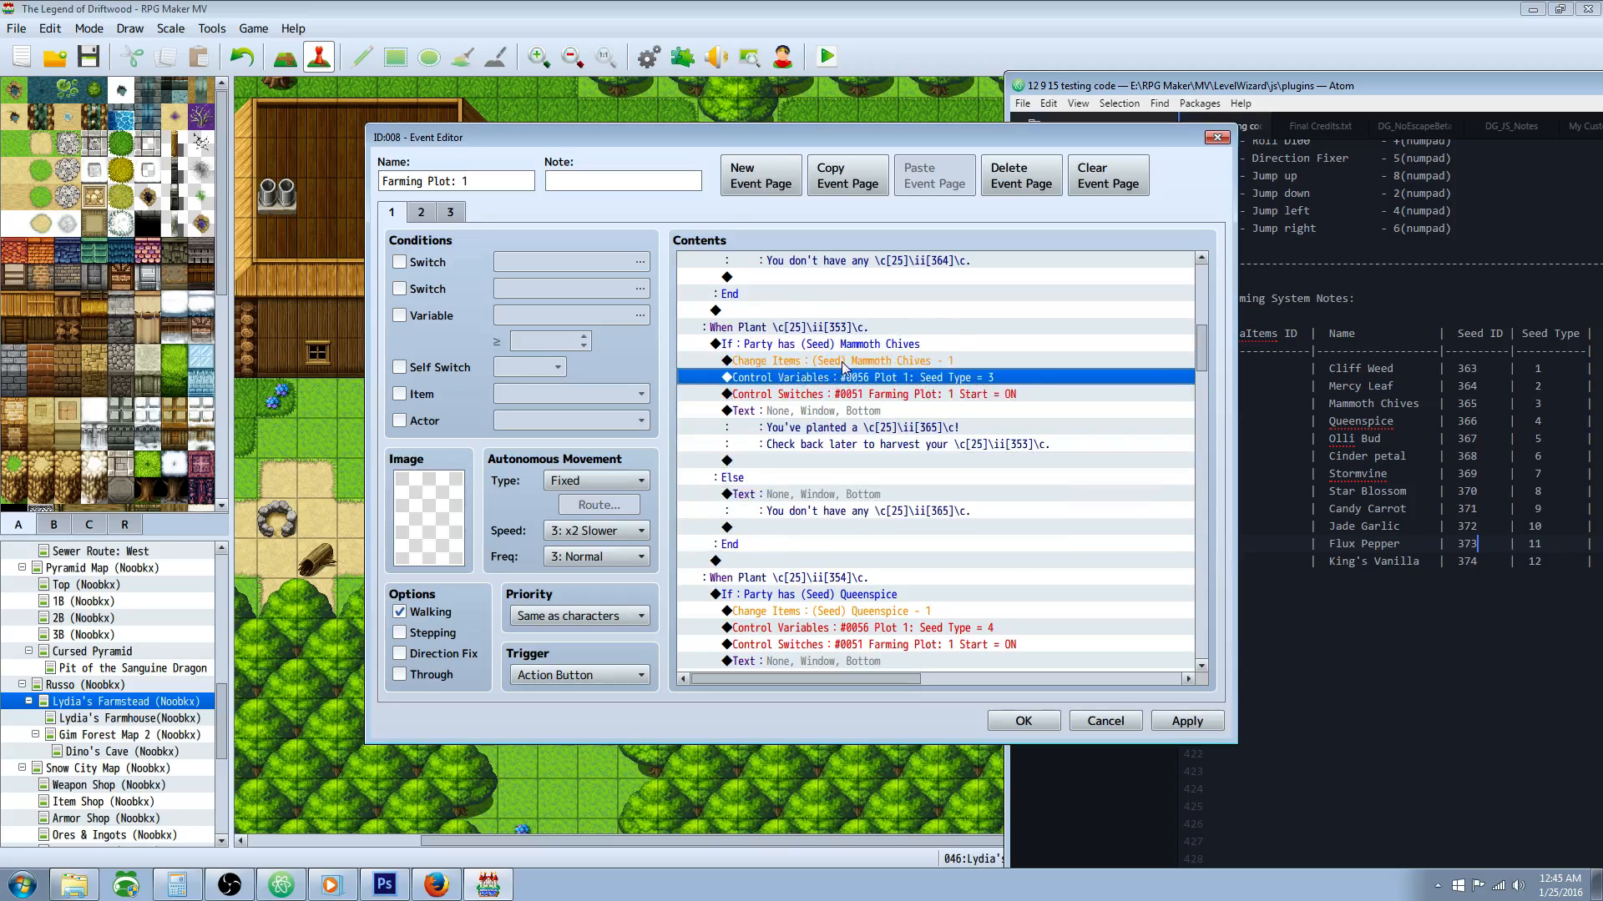
pyautogui.click(853, 349)
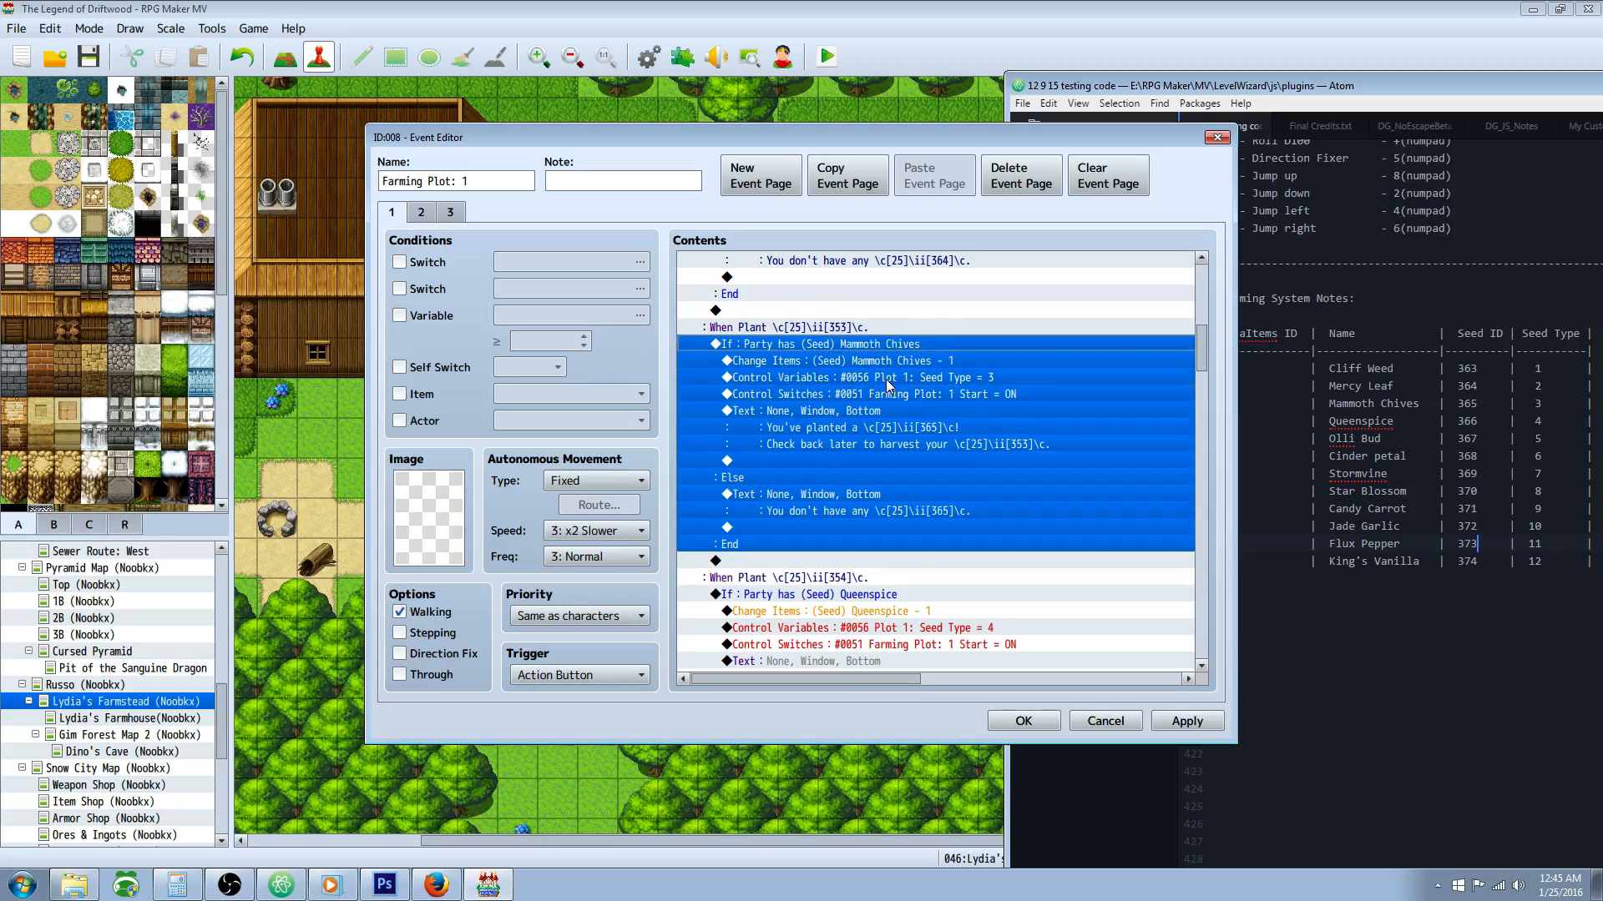
pyautogui.click(881, 366)
pyautogui.click(876, 344)
# Step: Examine the item removal, seed type variable, start switch and both messages in the Mammoth Chives branch
pyautogui.click(875, 363)
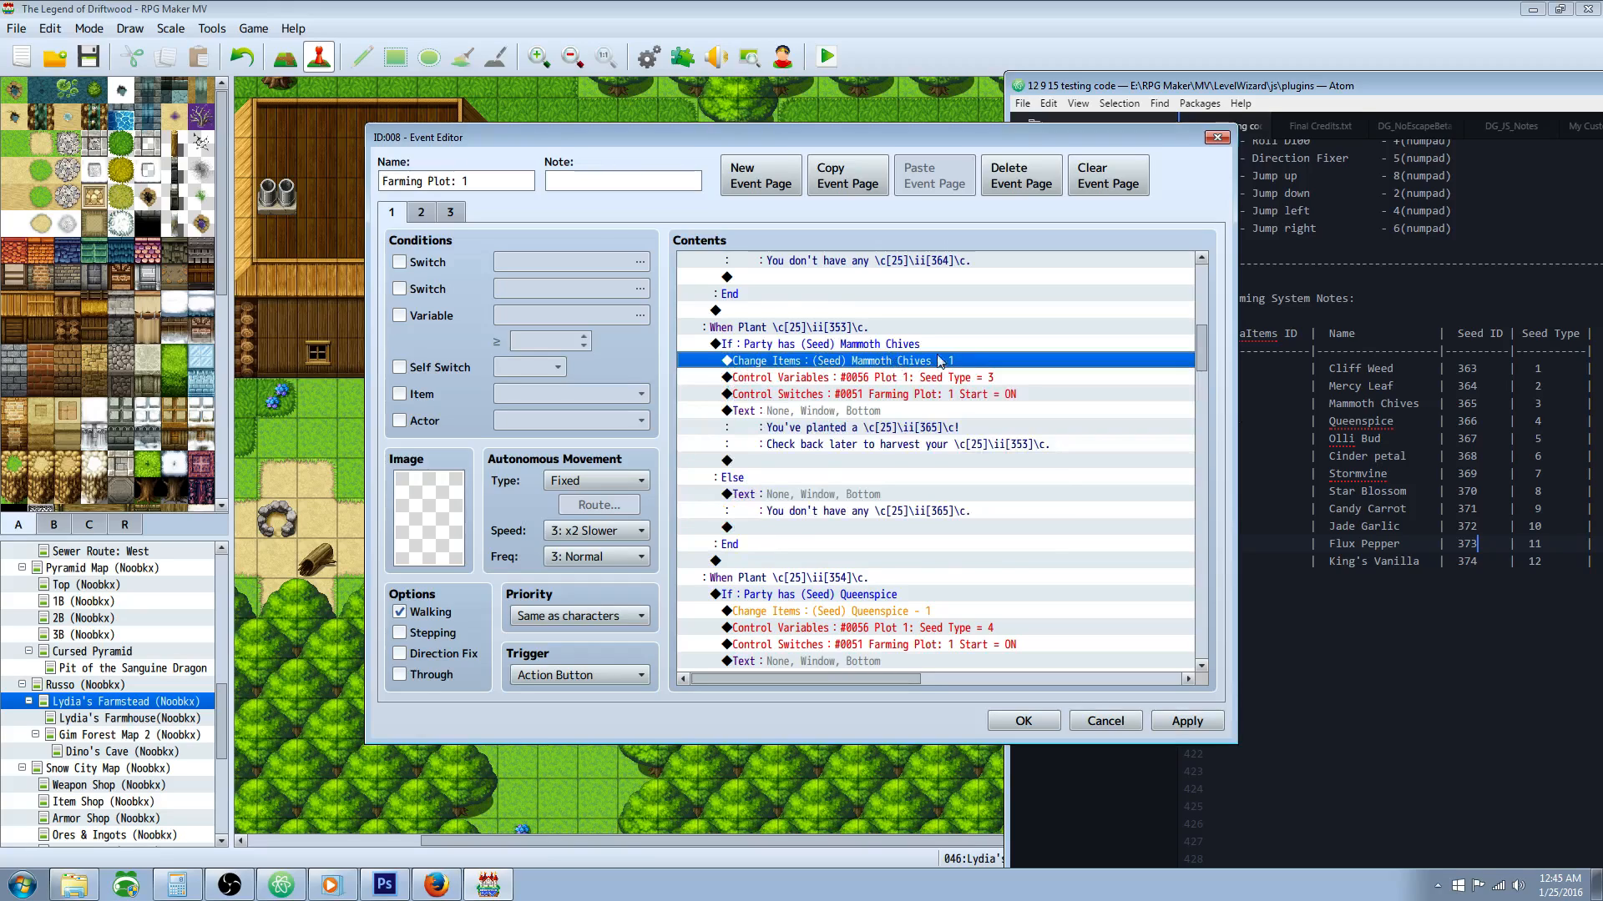
pyautogui.click(938, 382)
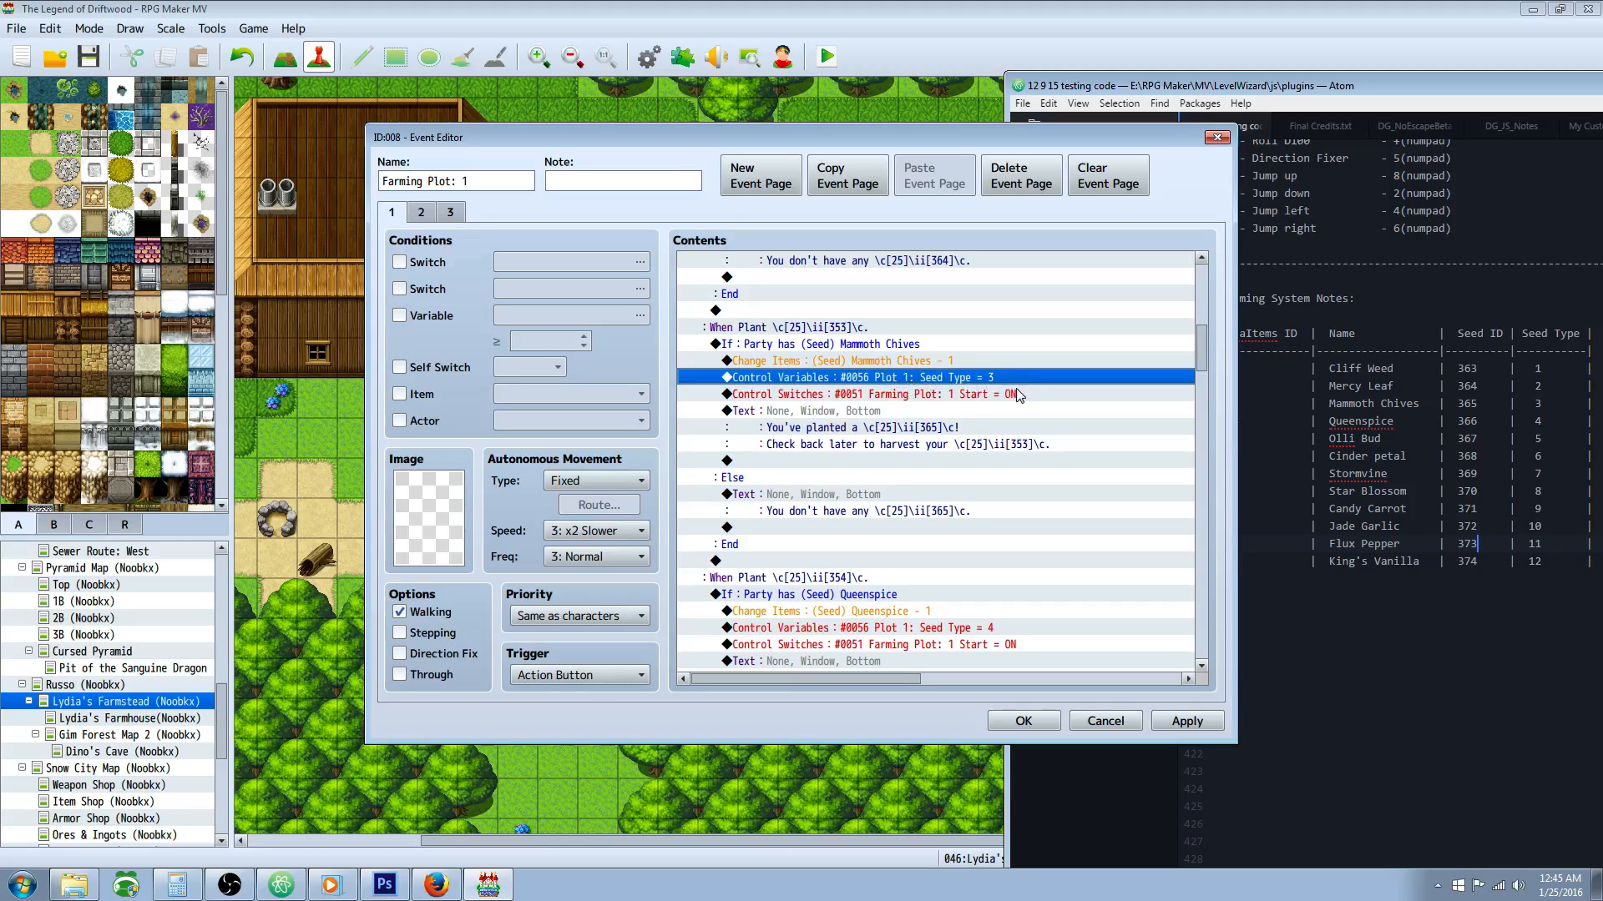
pyautogui.click(935, 397)
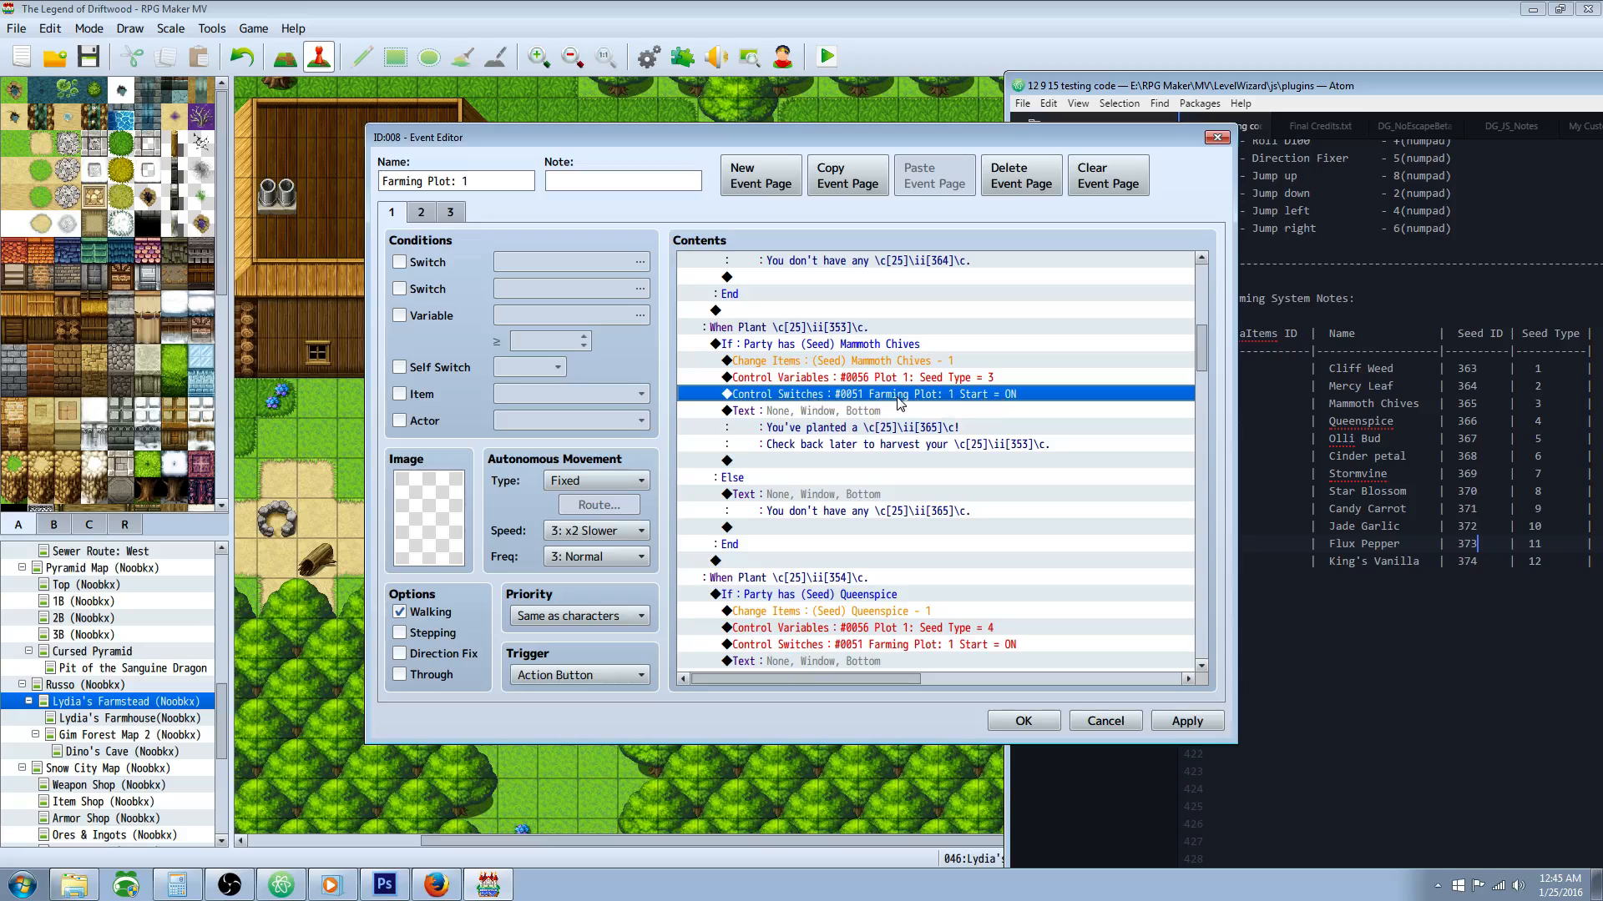
pyautogui.click(901, 418)
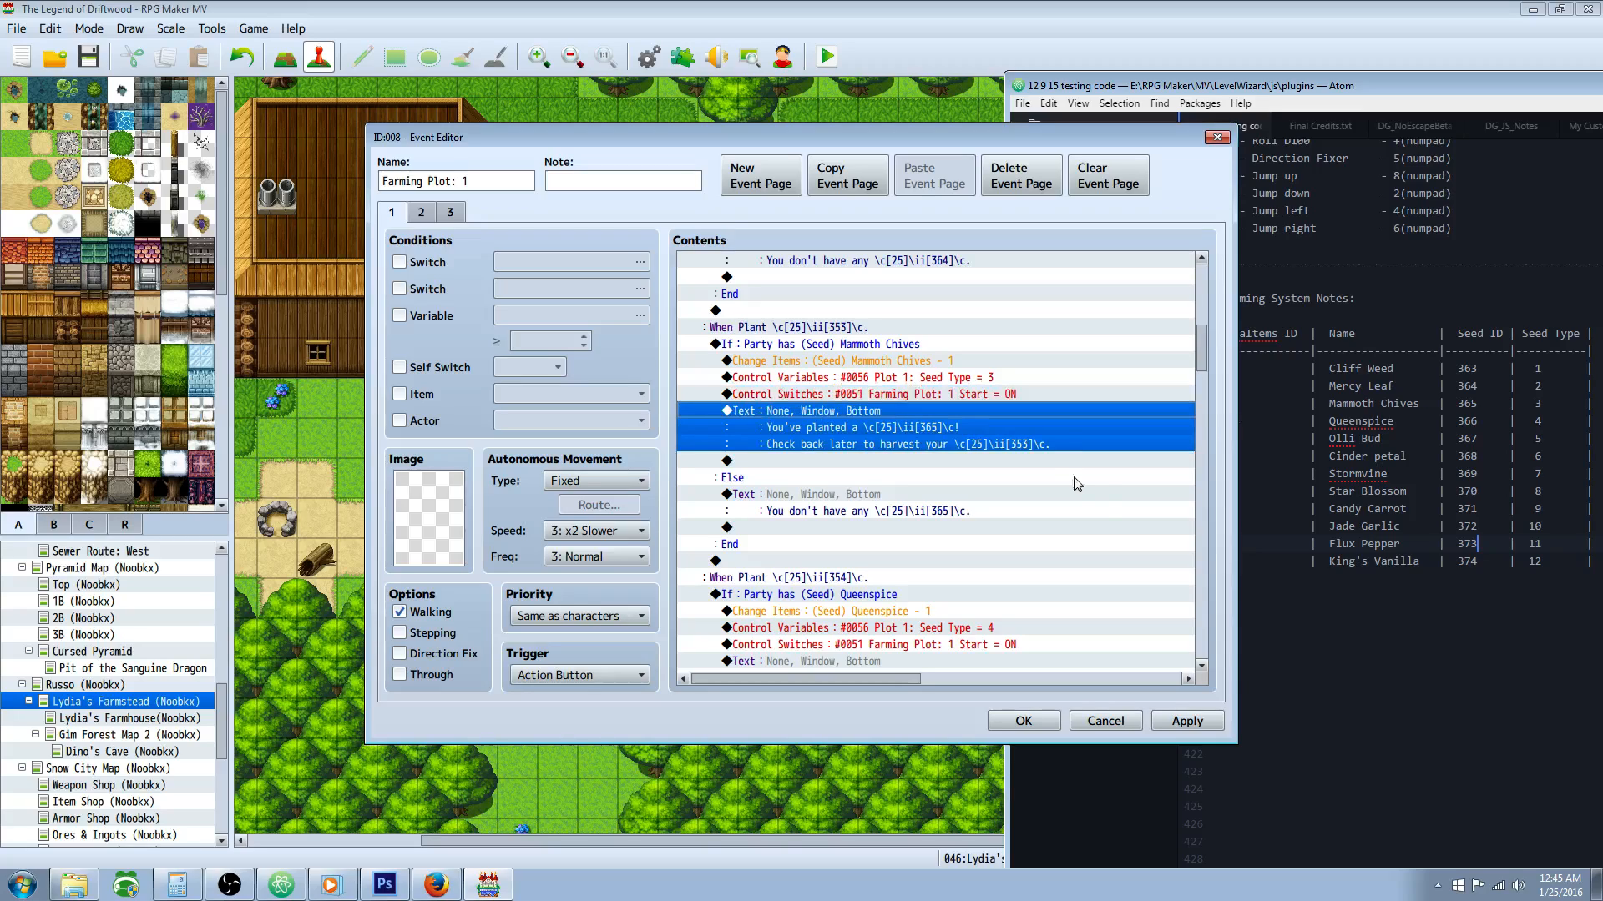
pyautogui.scroll(-1, 903, 419)
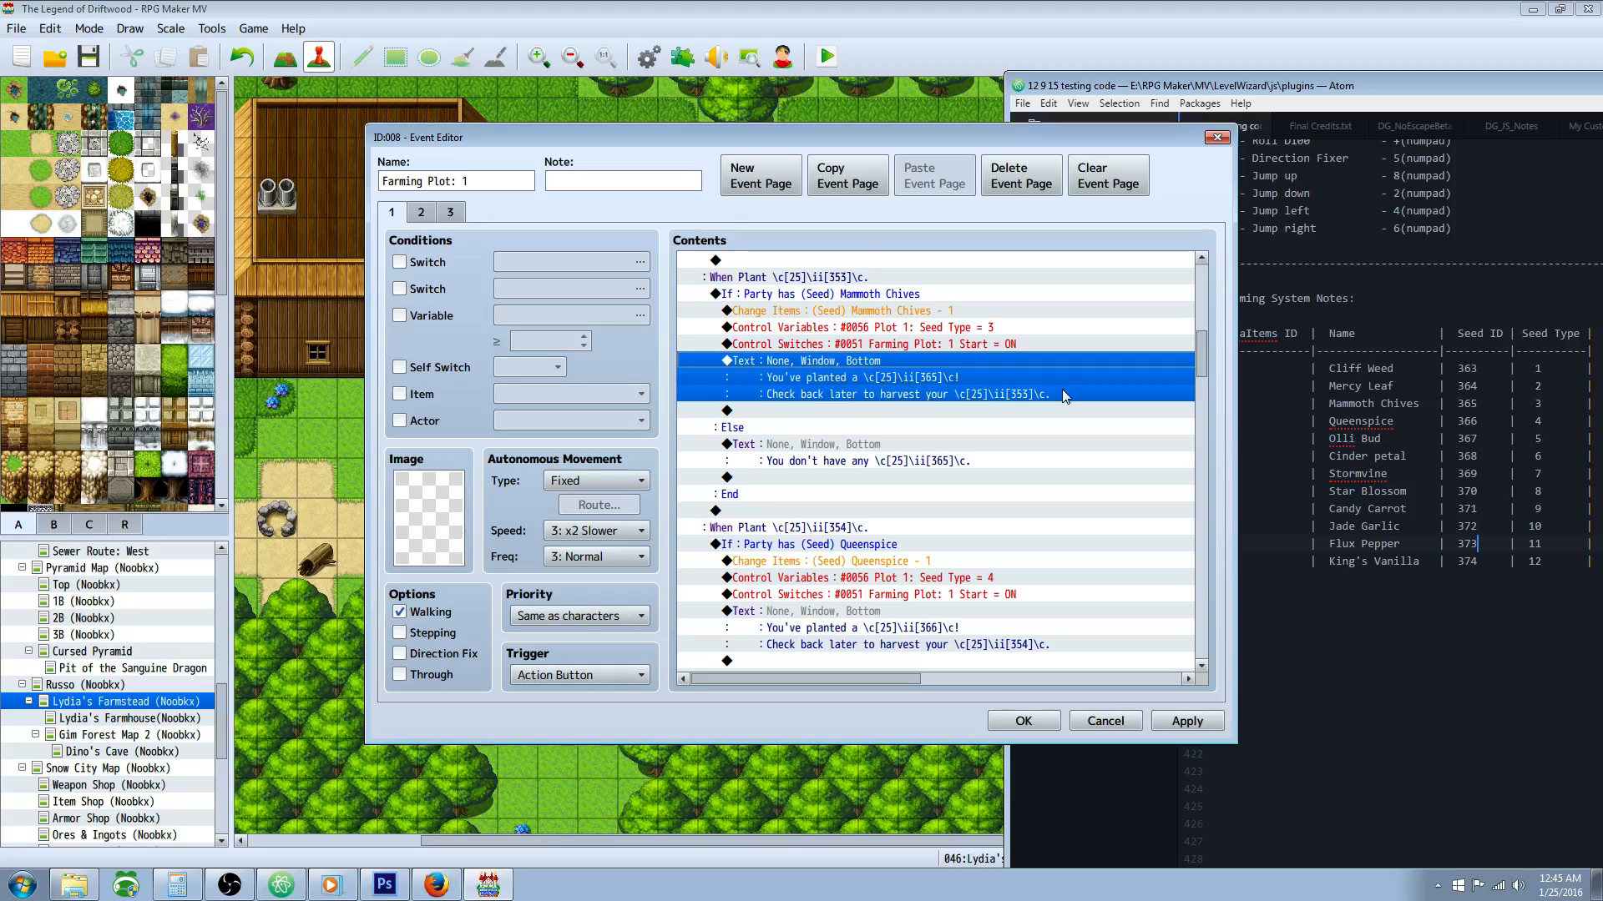
pyautogui.scroll(-1, 828, 438)
pyautogui.click(781, 406)
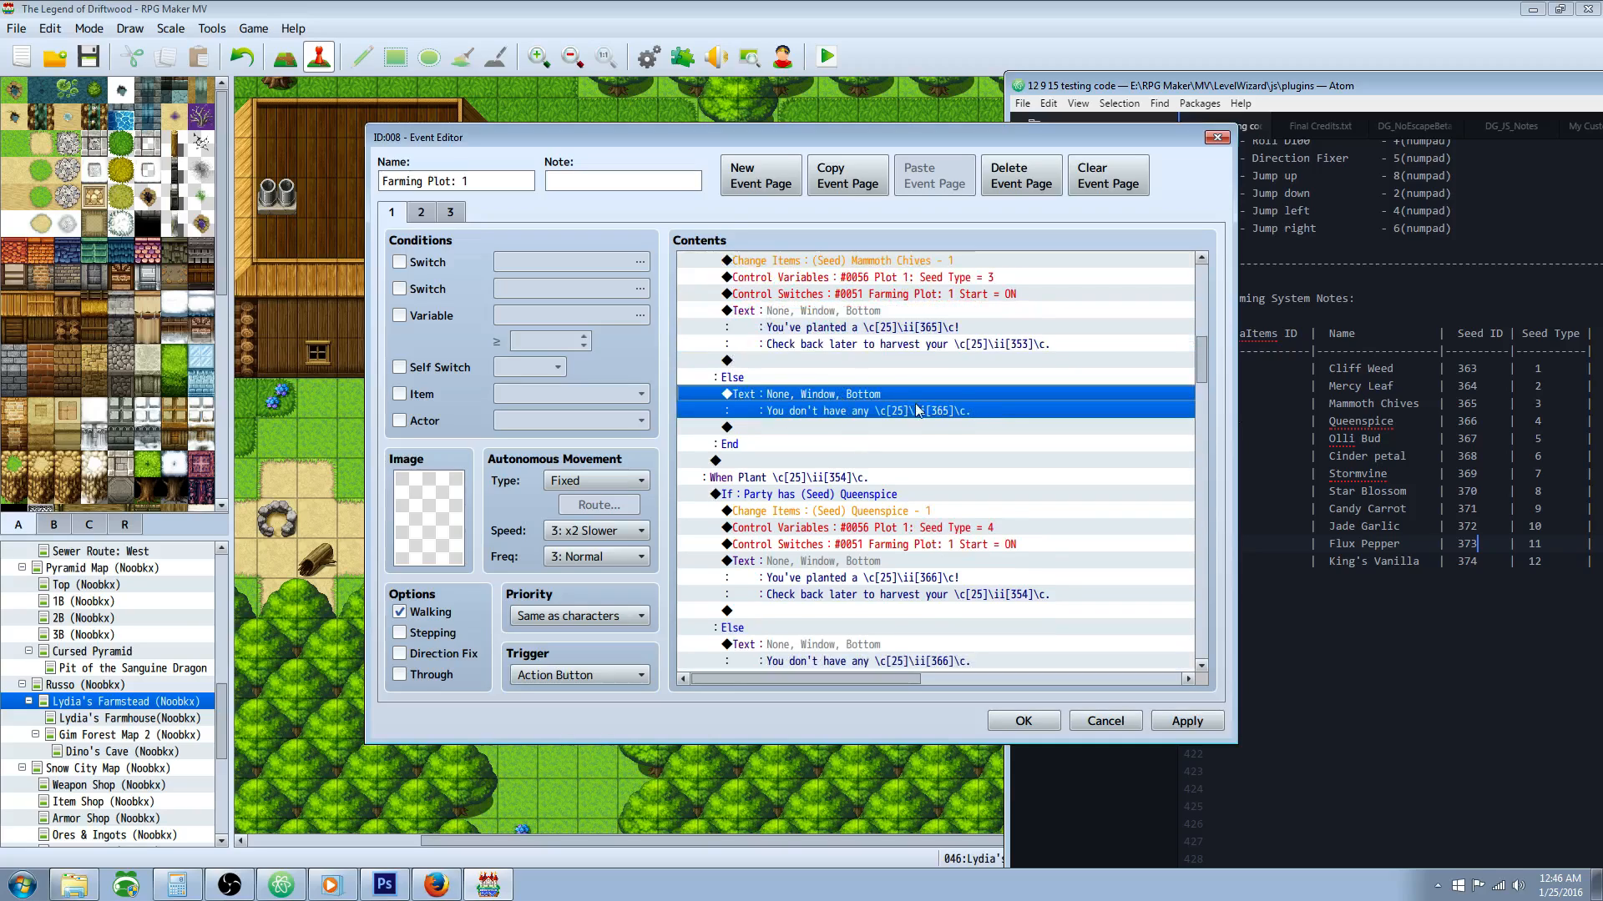
# Step: Compare the conditional branches for the Queenspice and Olli Bud seeds
pyautogui.scroll(-1, 918, 409)
pyautogui.scroll(-1, 868, 422)
pyautogui.click(836, 380)
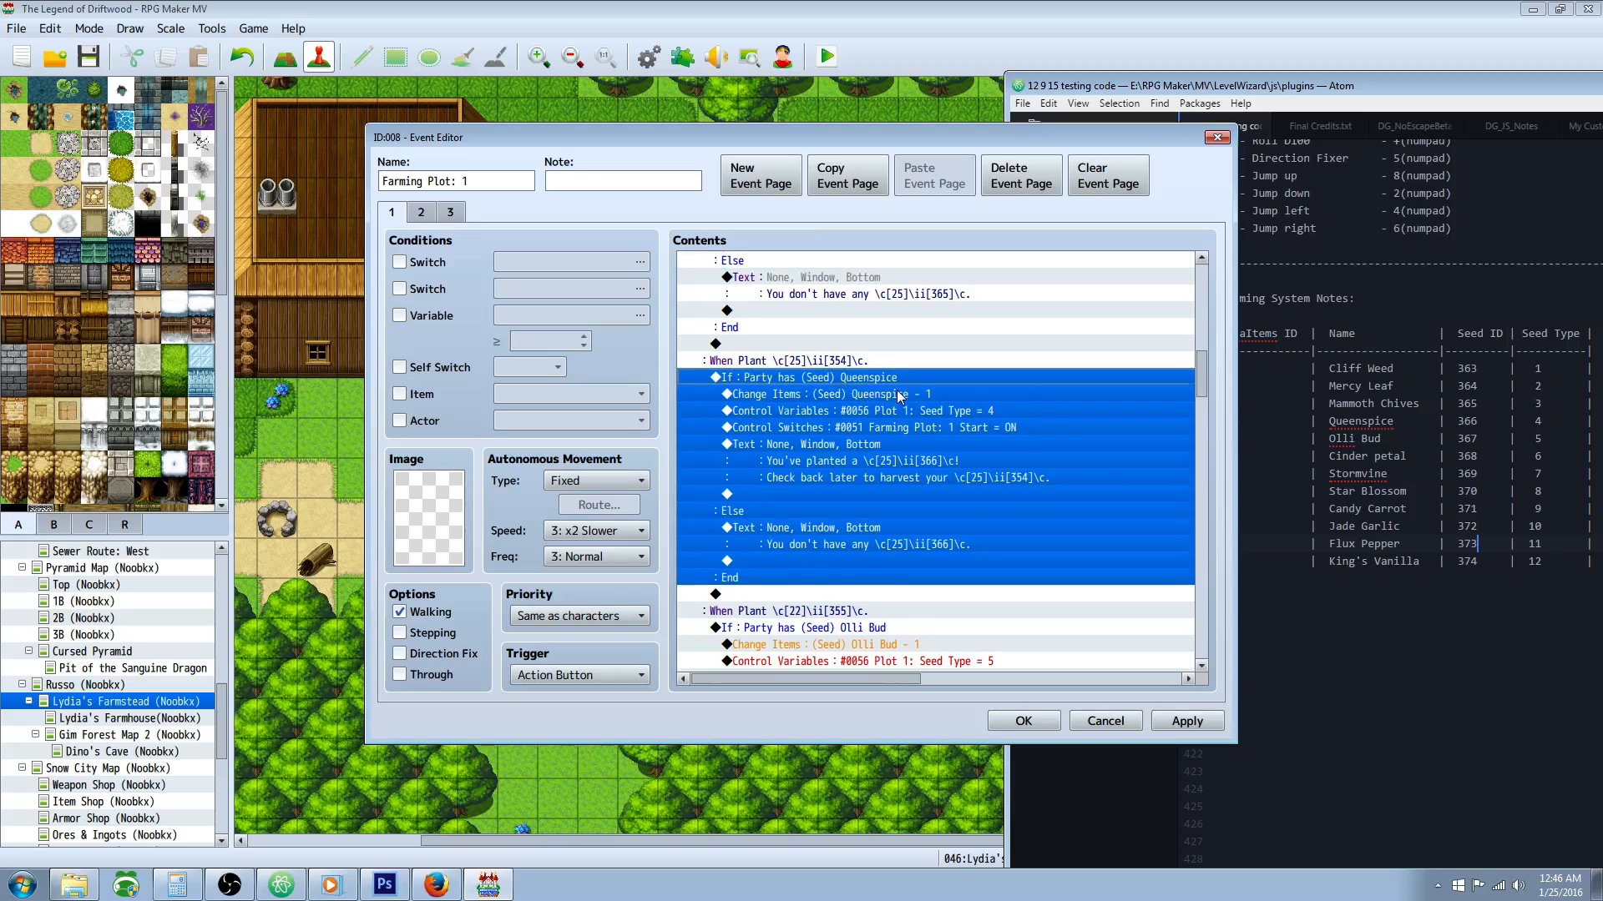
pyautogui.scroll(-5, 843, 381)
pyautogui.click(849, 380)
pyautogui.scroll(-3, 864, 442)
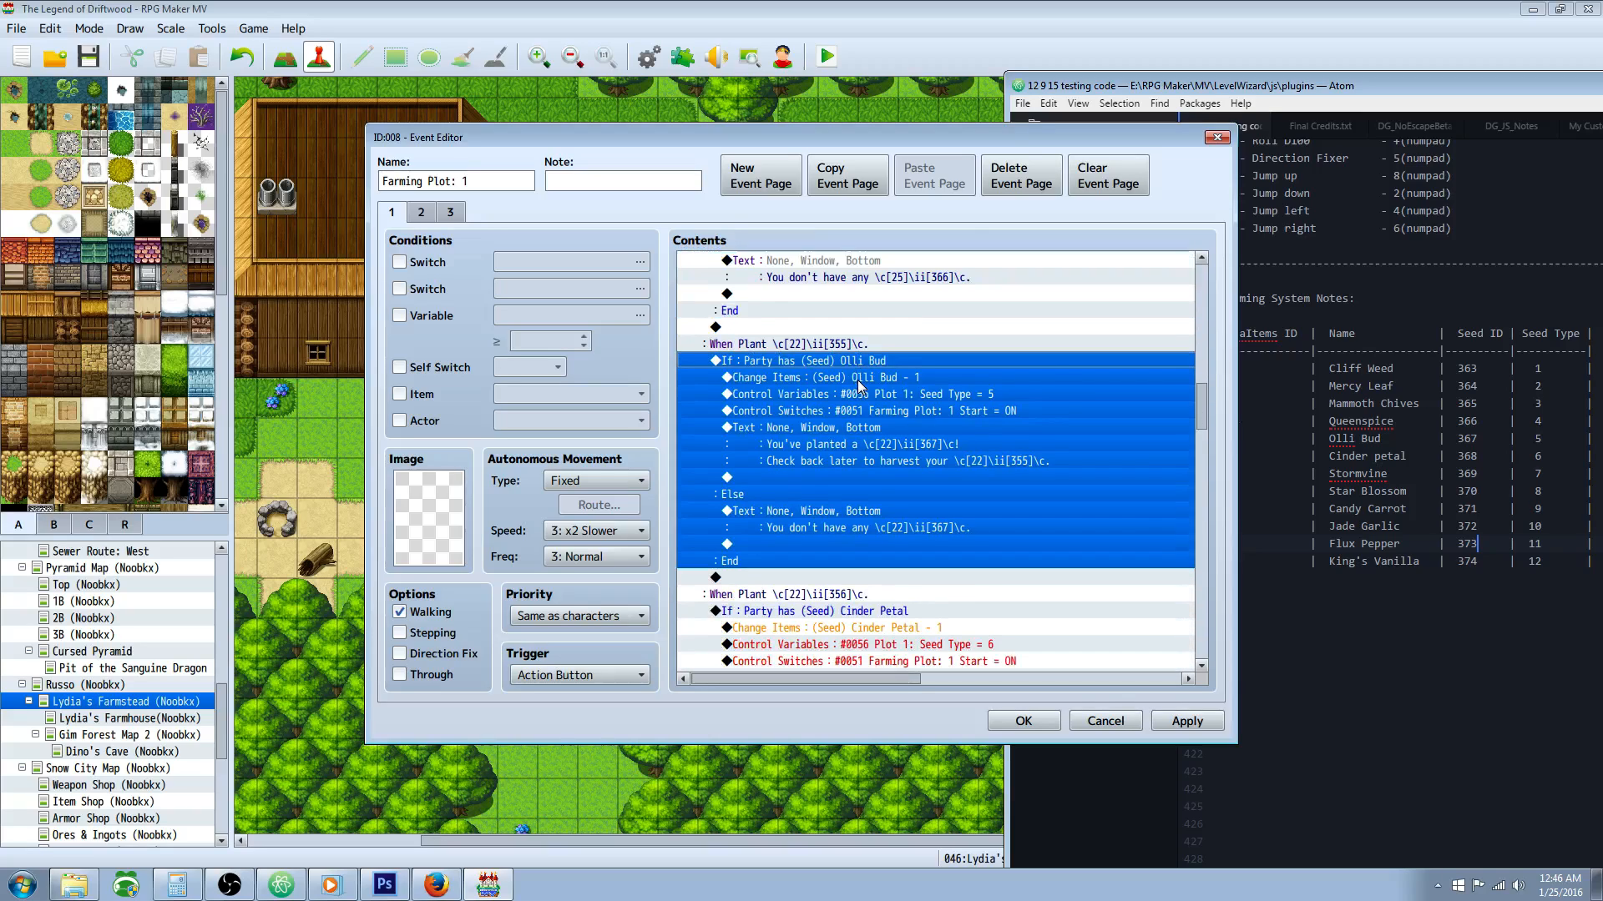
# Step: Examine the item removal, seed type variable and start switch commands in the Cinder Petal branch
pyautogui.click(878, 507)
pyautogui.scroll(-2, 877, 503)
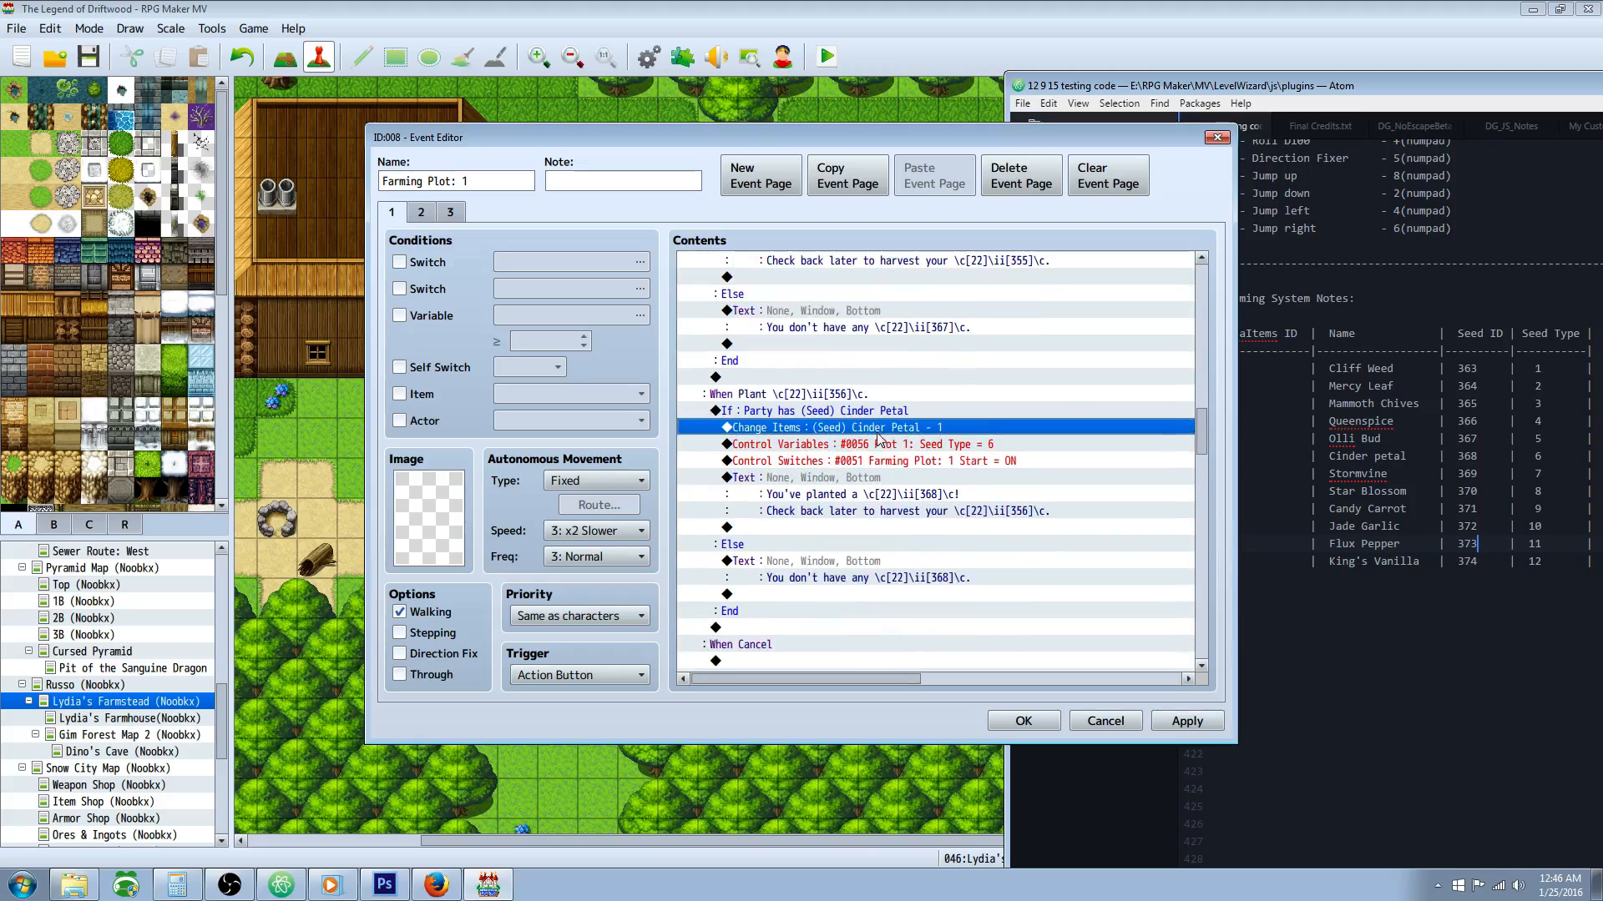
pyautogui.click(912, 464)
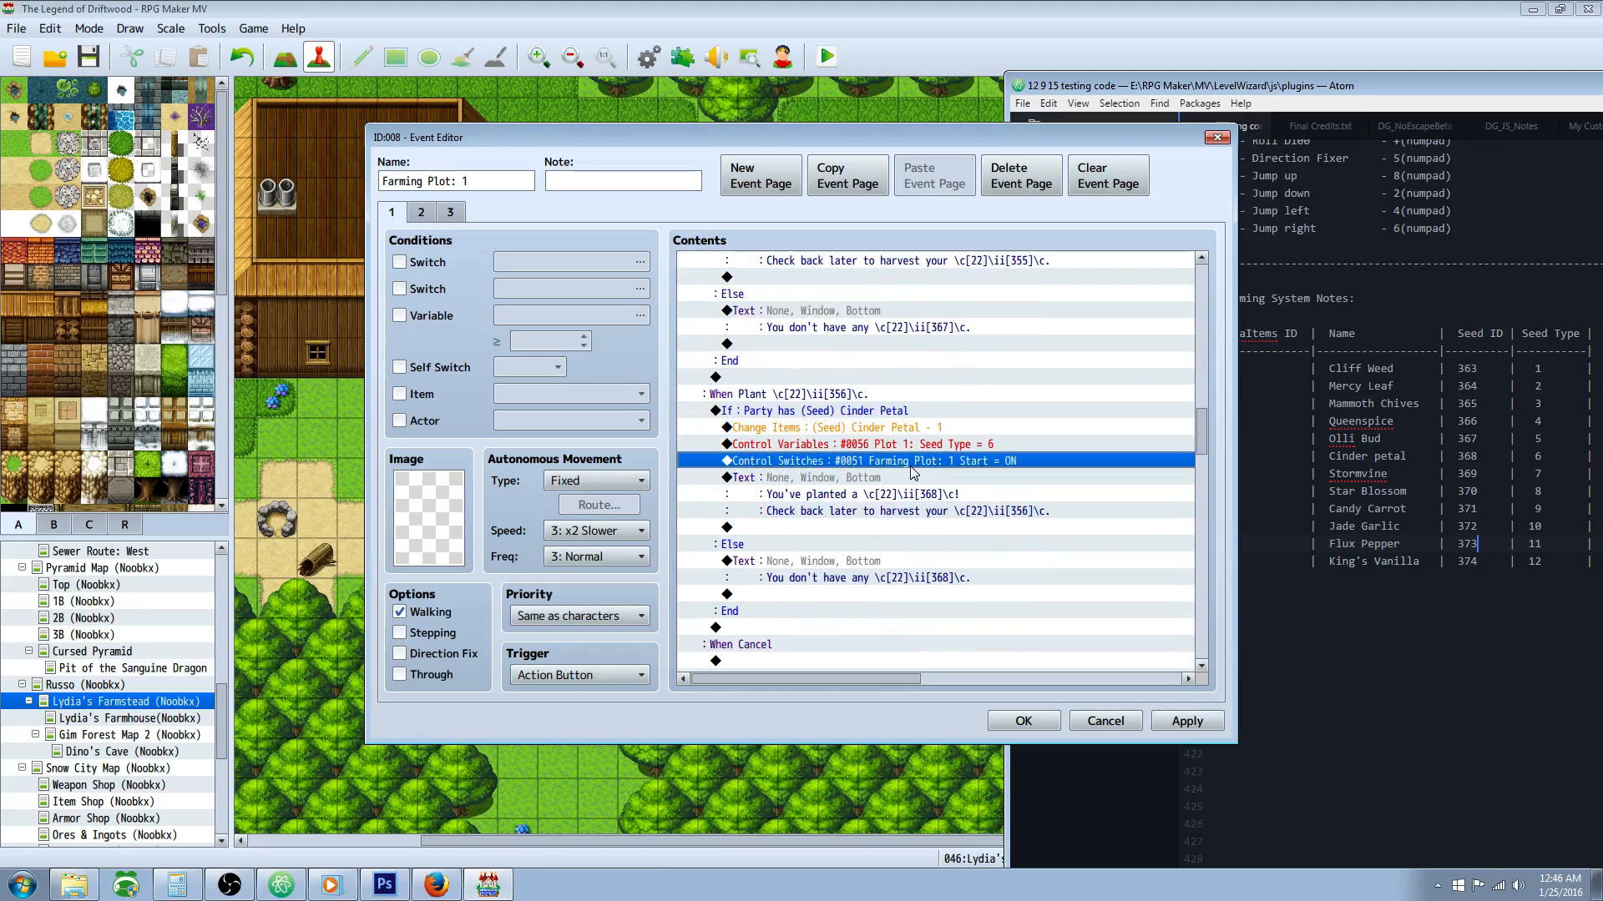
pyautogui.click(972, 447)
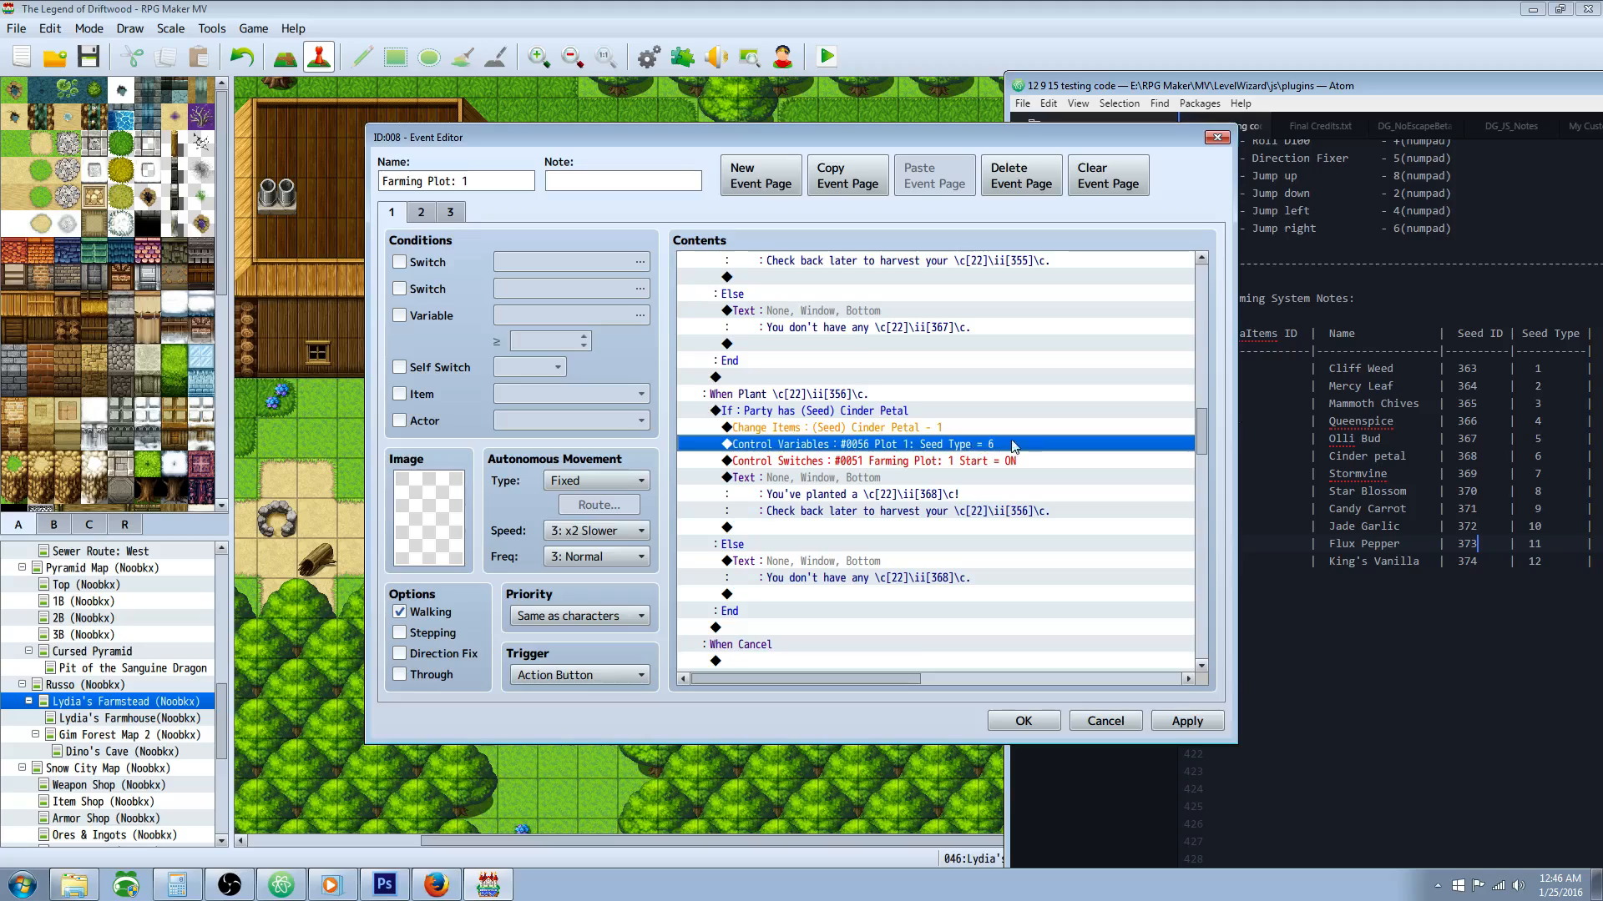
pyautogui.scroll(-1, 990, 451)
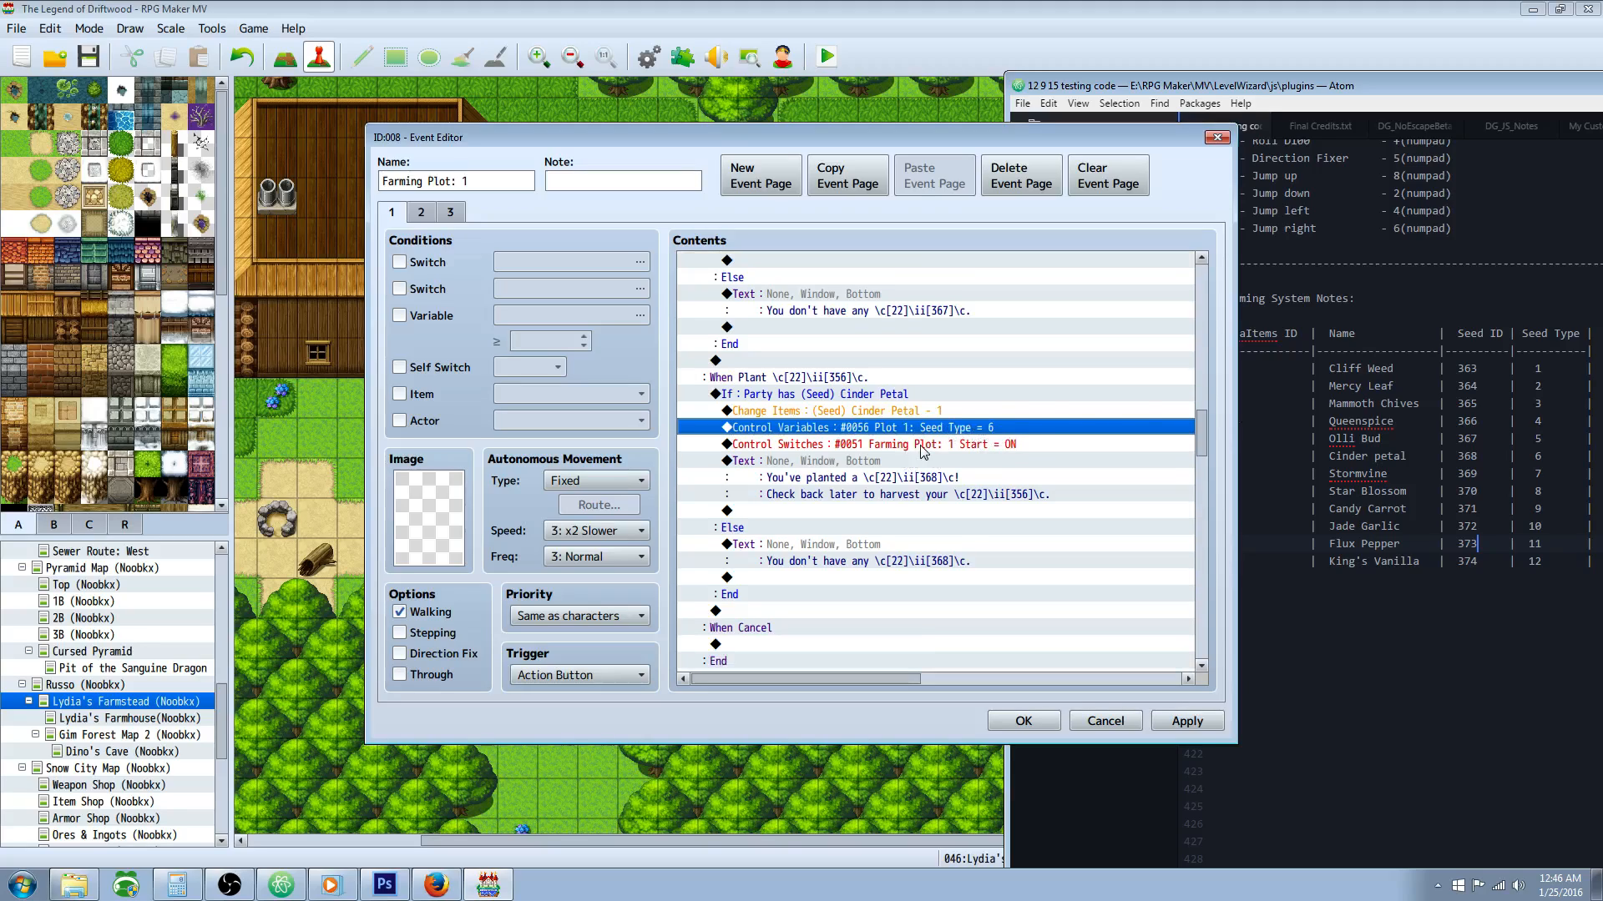
pyautogui.click(921, 448)
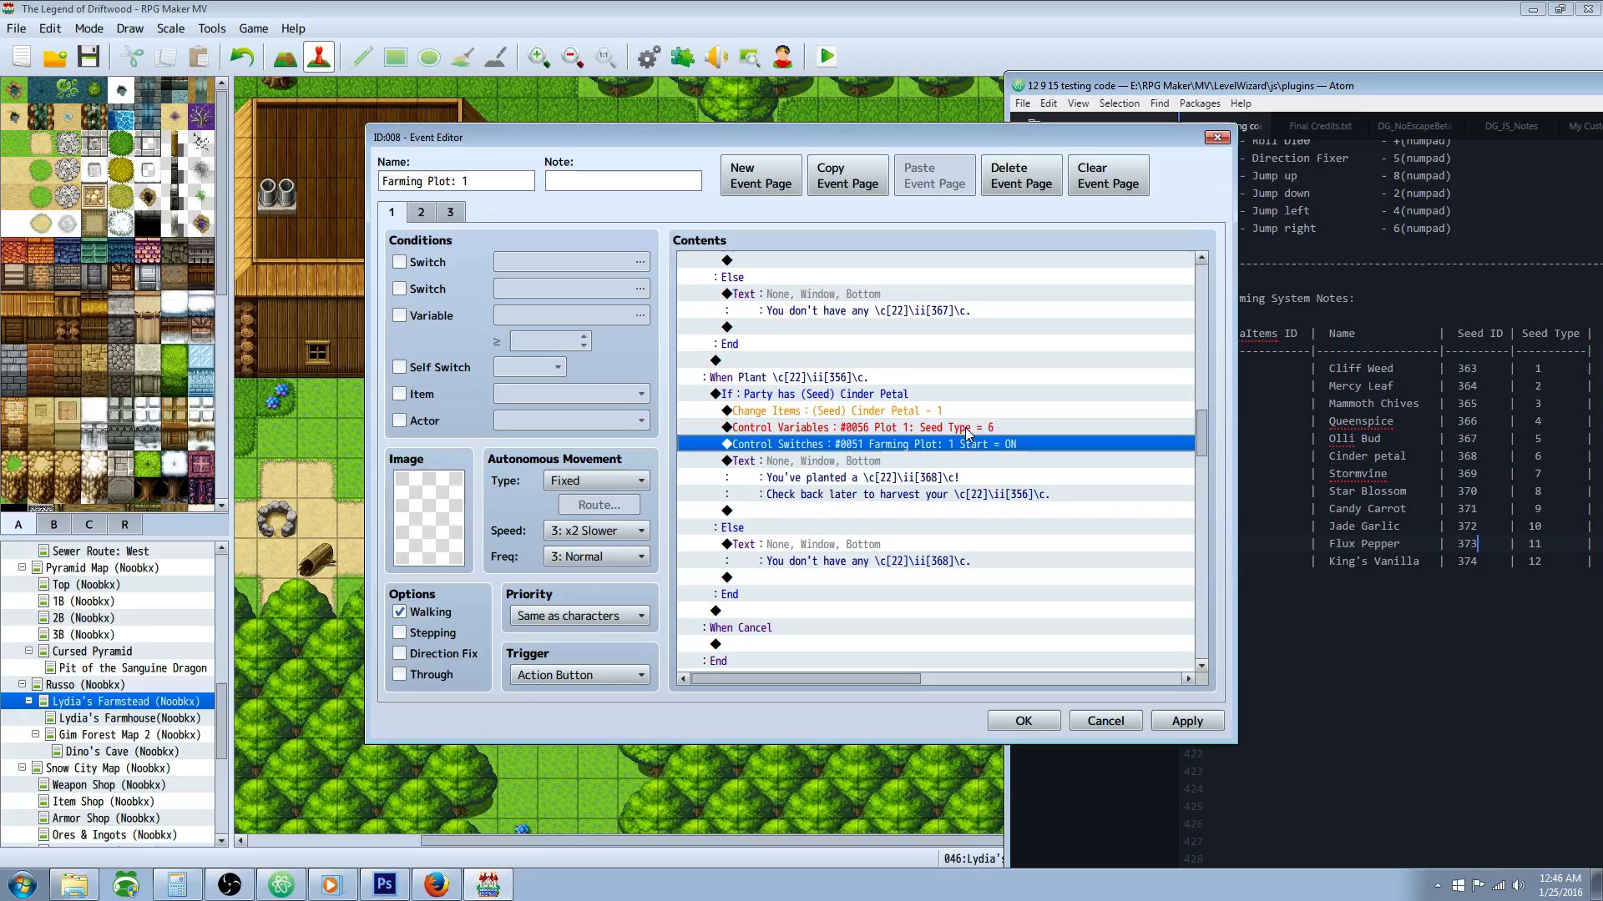
# Step: Examine the Stormvine conditional branch with its item removal and seed type variable commands
pyautogui.scroll(-6, 968, 433)
pyautogui.click(845, 429)
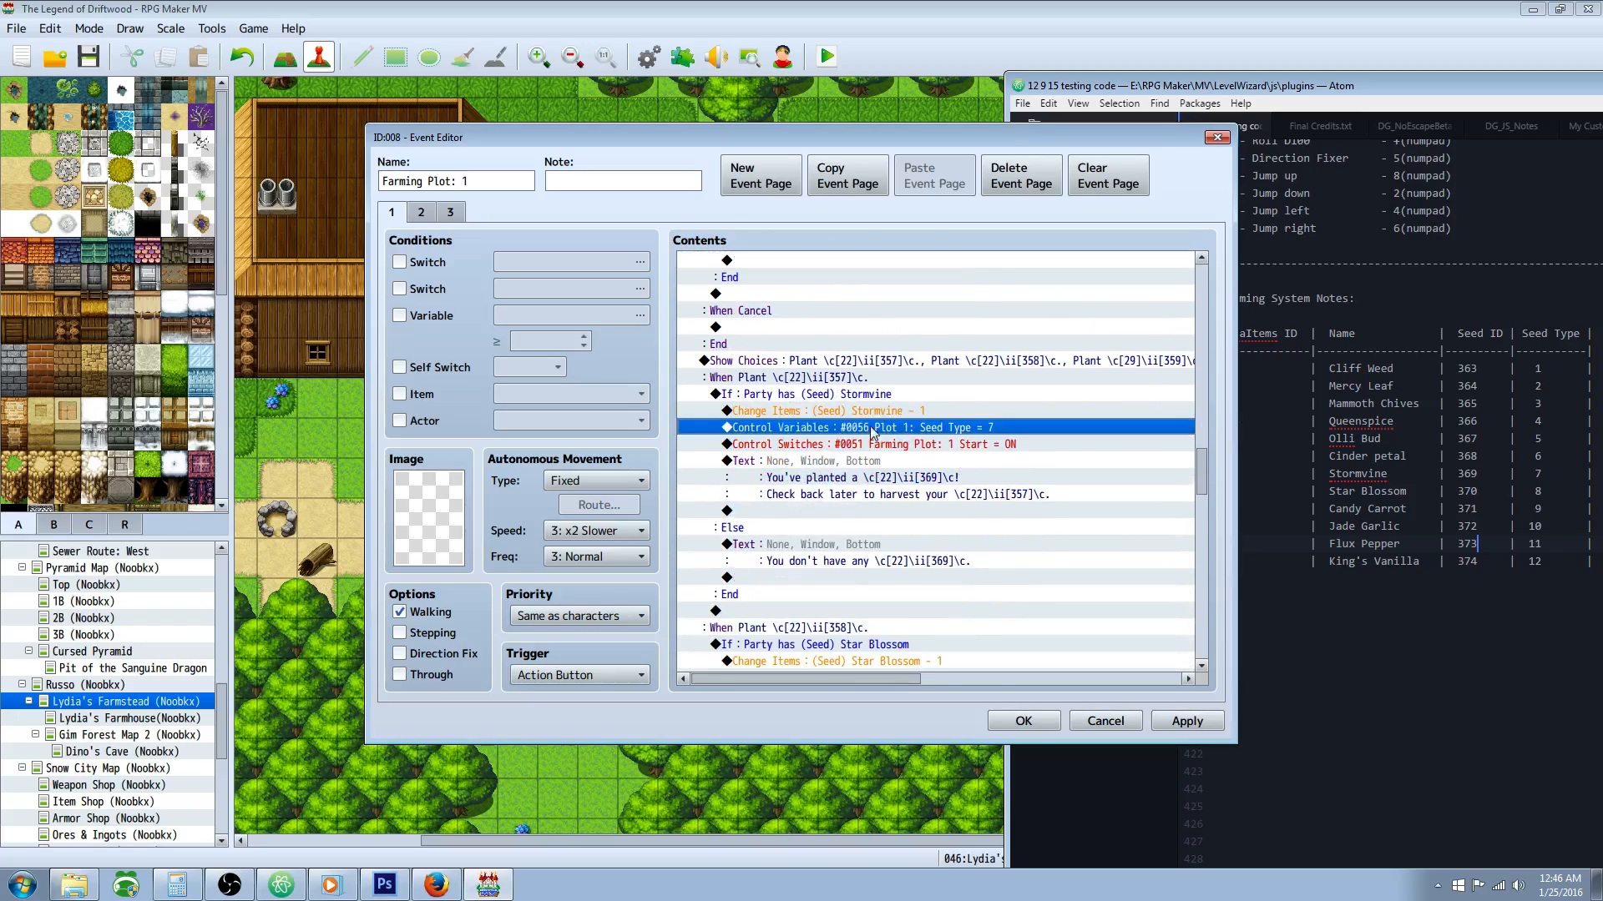
pyautogui.click(808, 396)
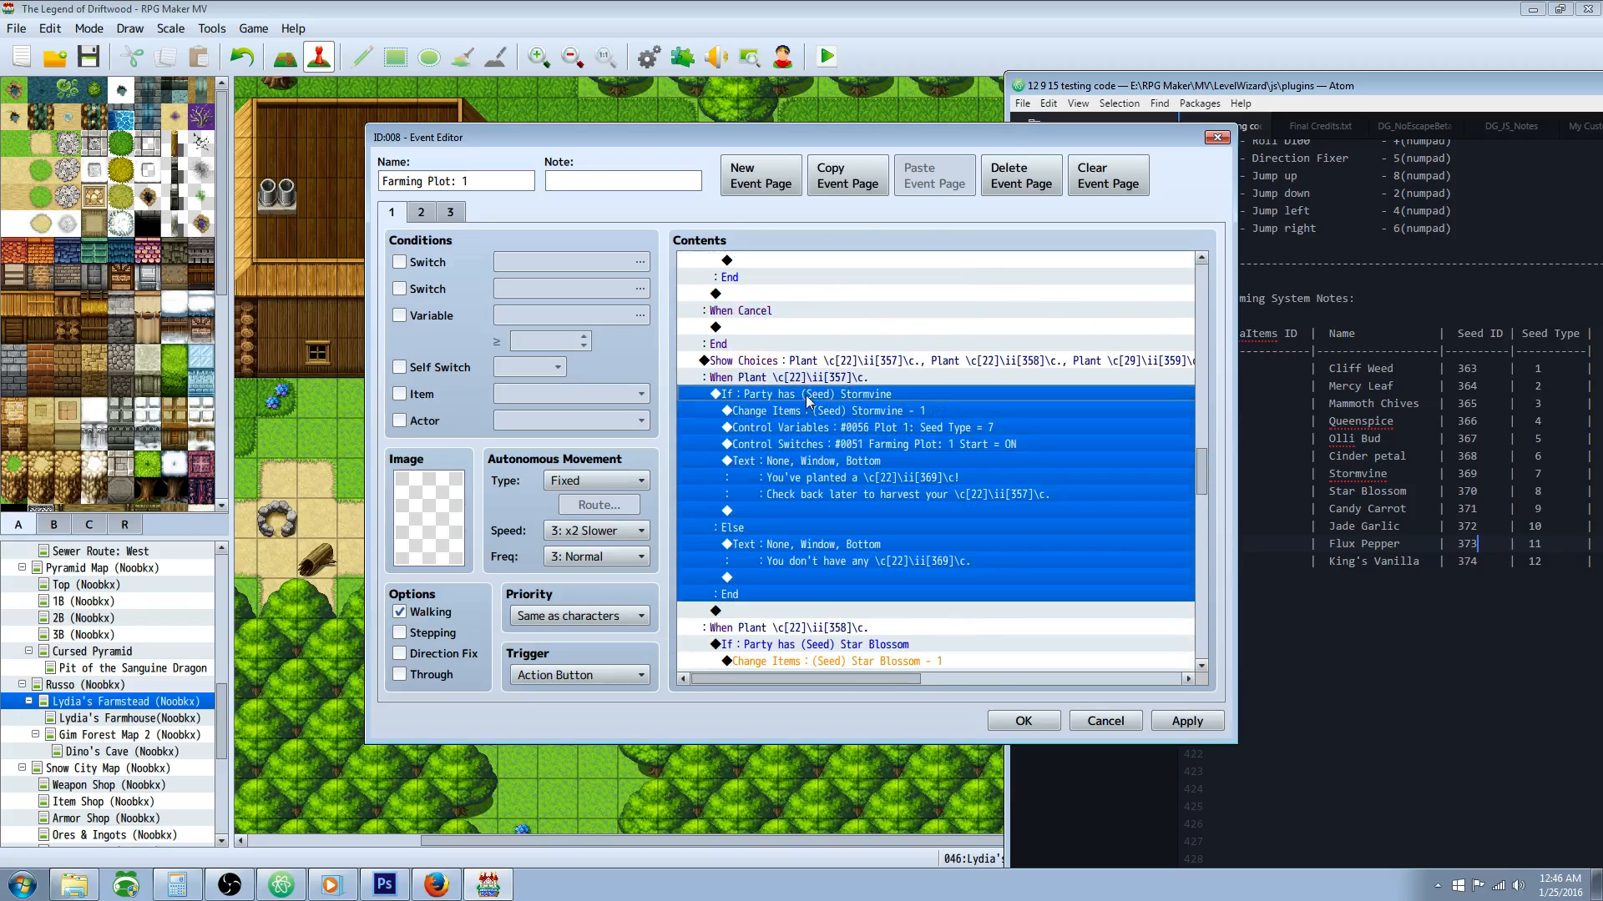
pyautogui.click(880, 414)
pyautogui.click(929, 428)
# Step: Review the remaining seed branches through King's Vanilla and apply the Farming Plot: 1 event settings
pyautogui.scroll(-2, 944, 426)
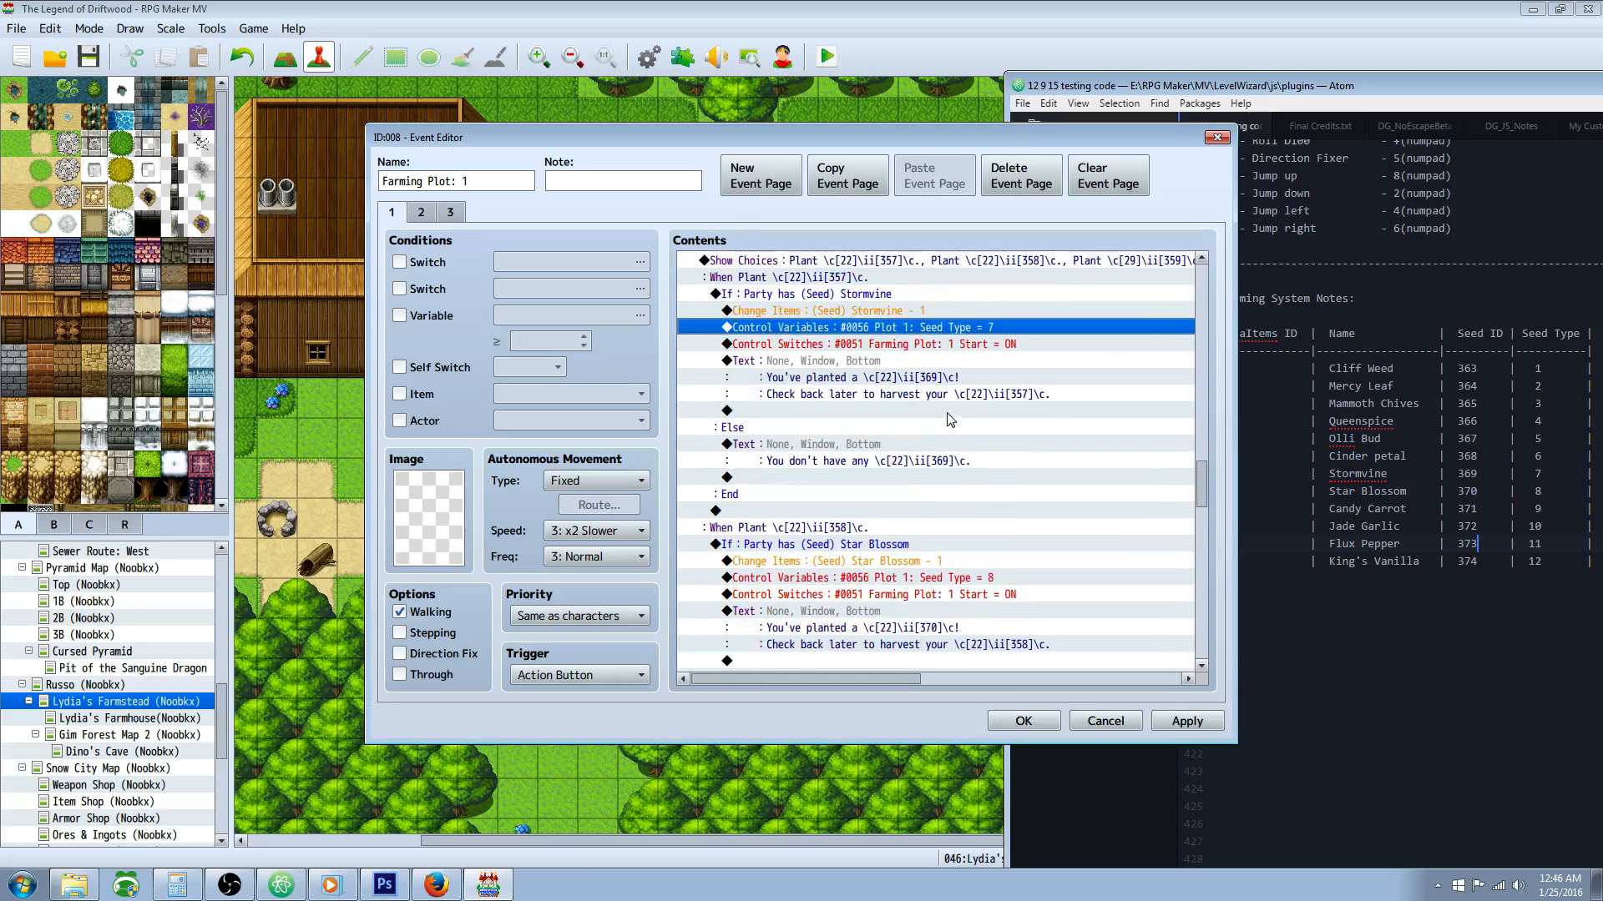
pyautogui.scroll(-5, 926, 392)
pyautogui.scroll(-15, 925, 389)
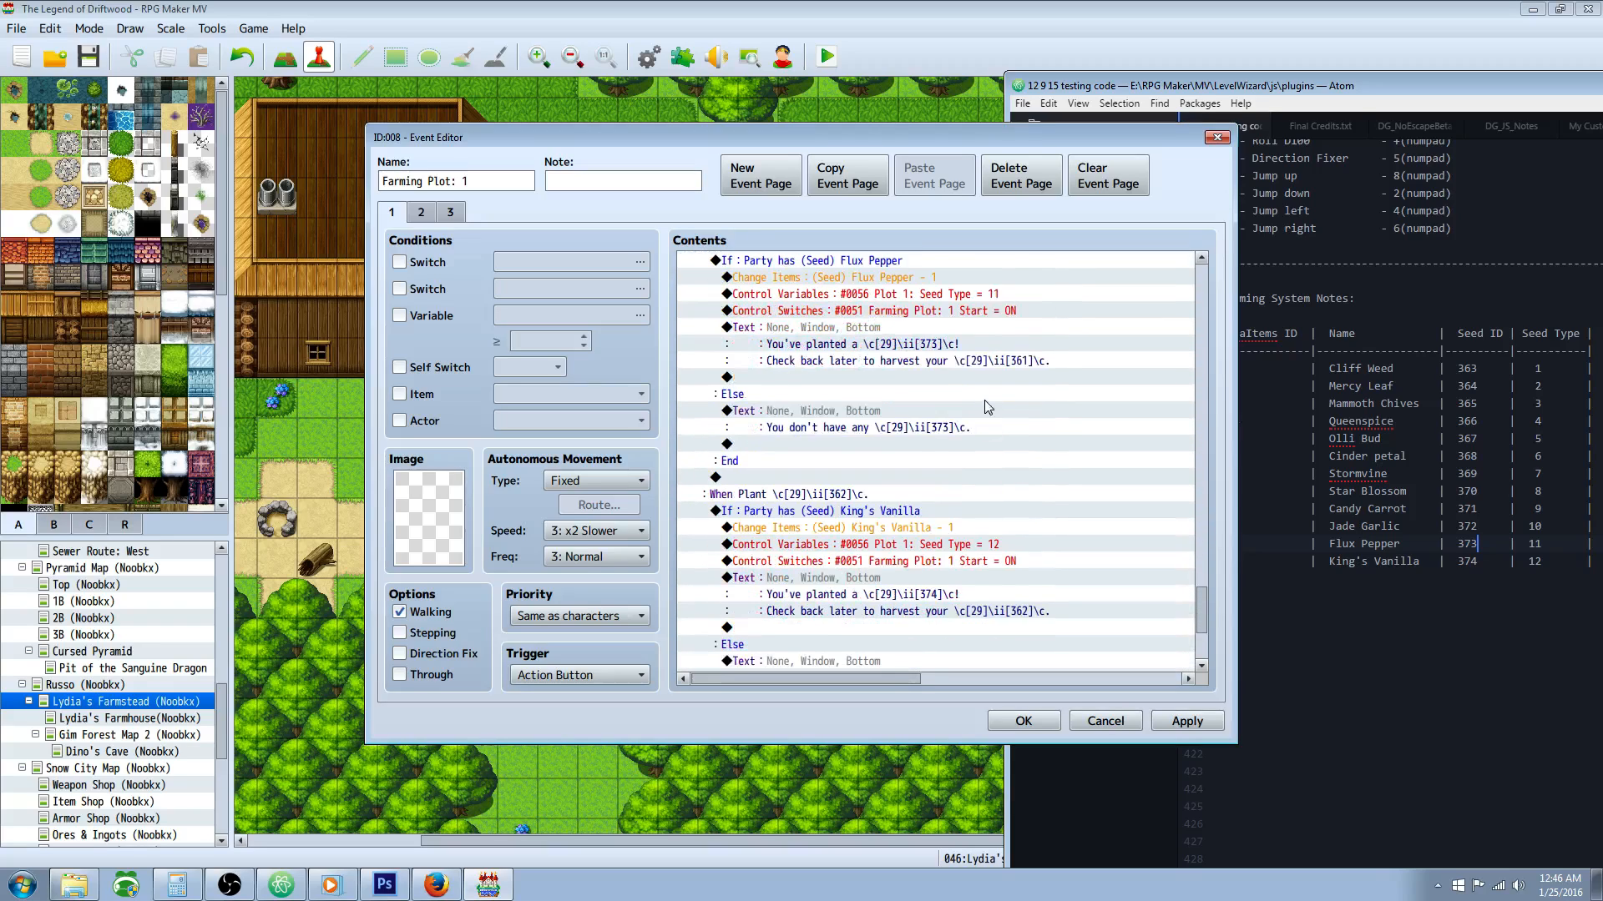
pyautogui.scroll(-4, 977, 413)
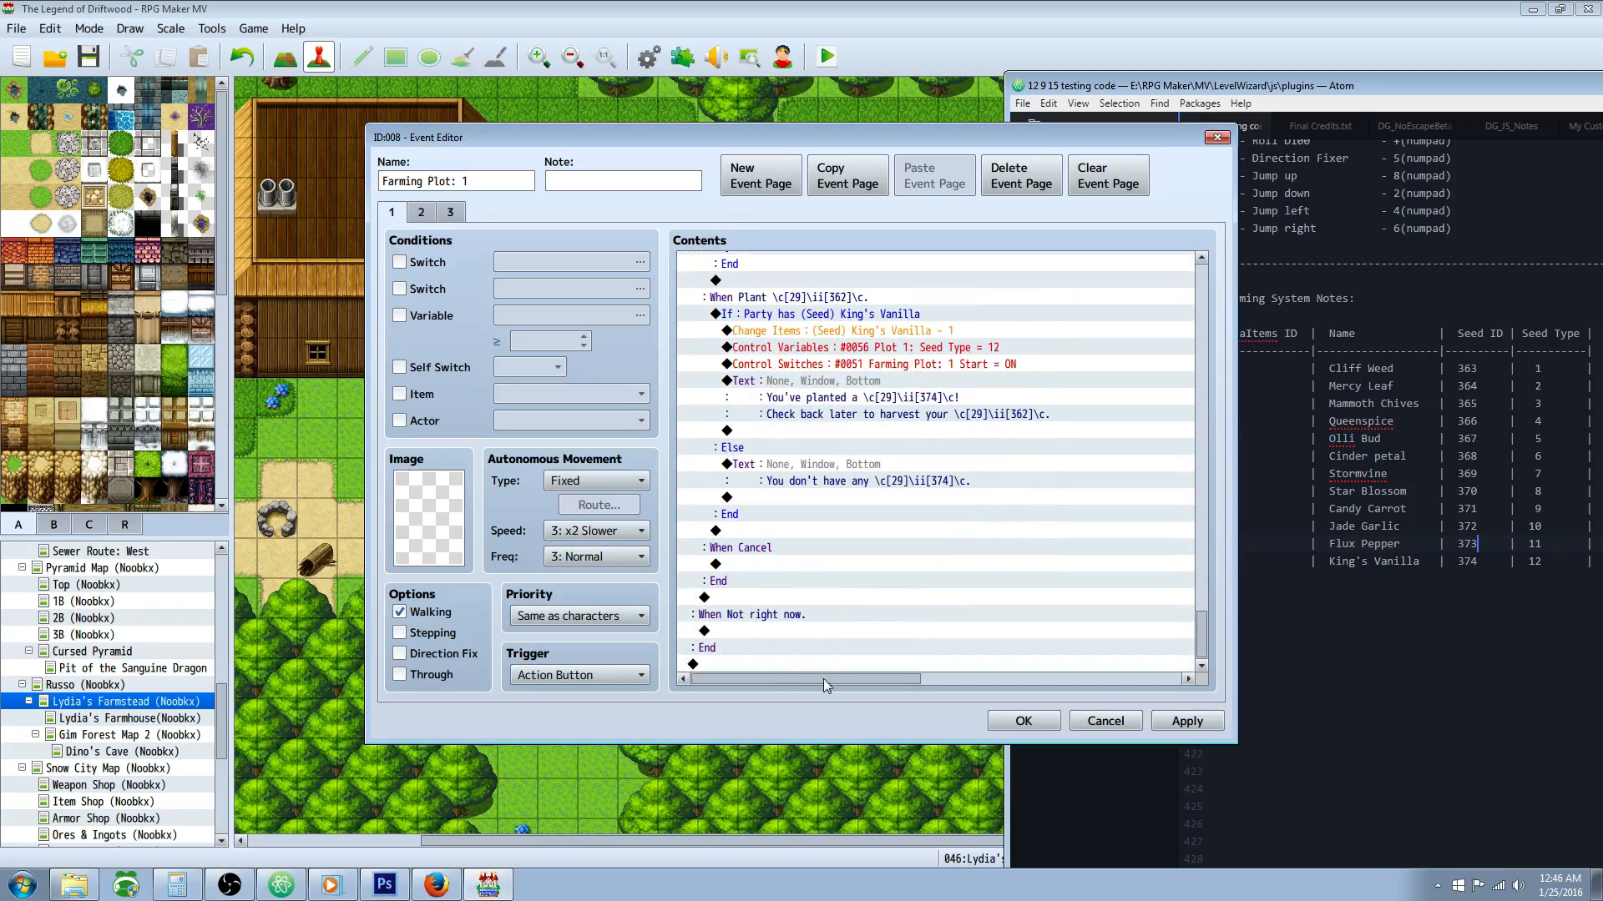
pyautogui.click(1184, 721)
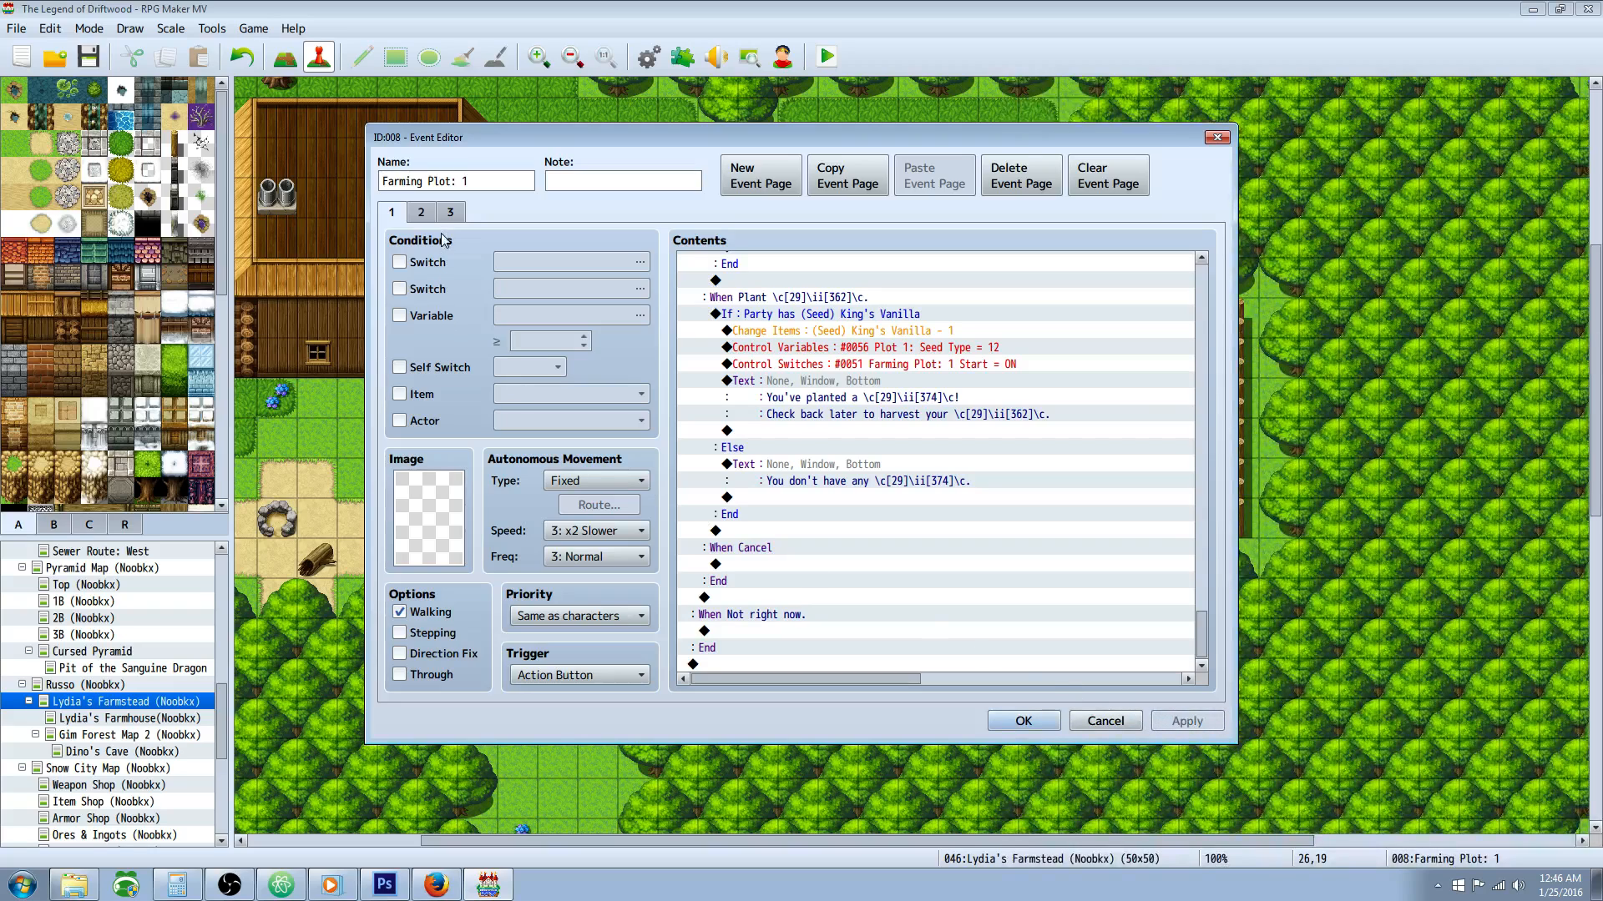
# Step: Review the Cliff Weed branch on event page 1: its seed condition, item removal, seed type variable and start switch
pyautogui.click(422, 212)
pyautogui.click(391, 212)
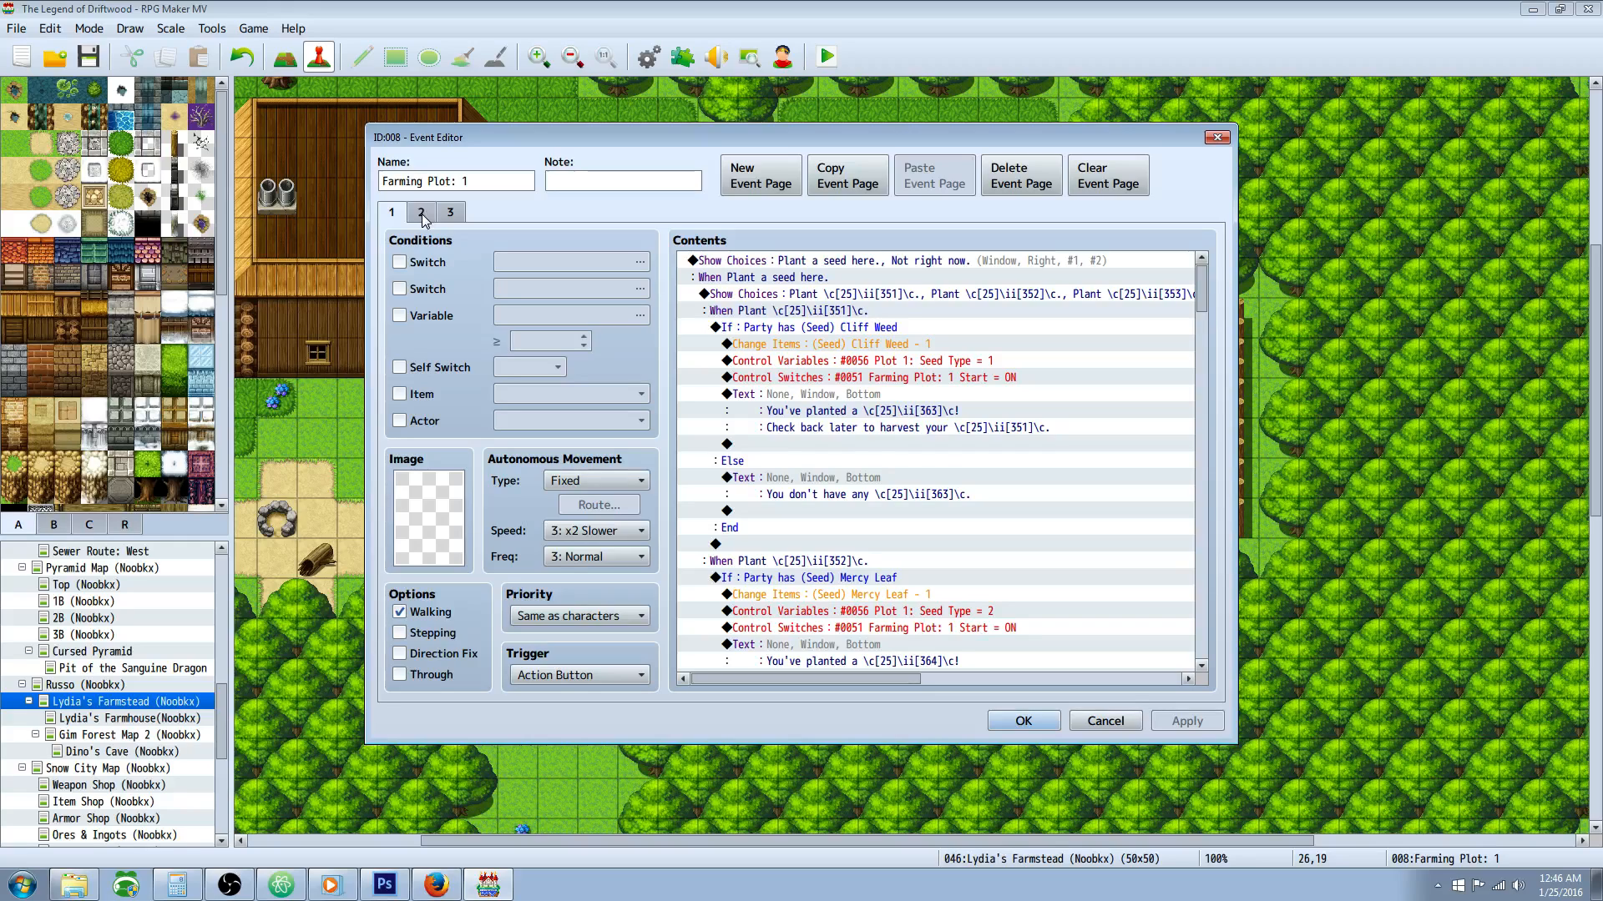
pyautogui.click(423, 216)
pyautogui.click(390, 214)
pyautogui.click(874, 328)
pyautogui.click(878, 372)
pyautogui.click(885, 339)
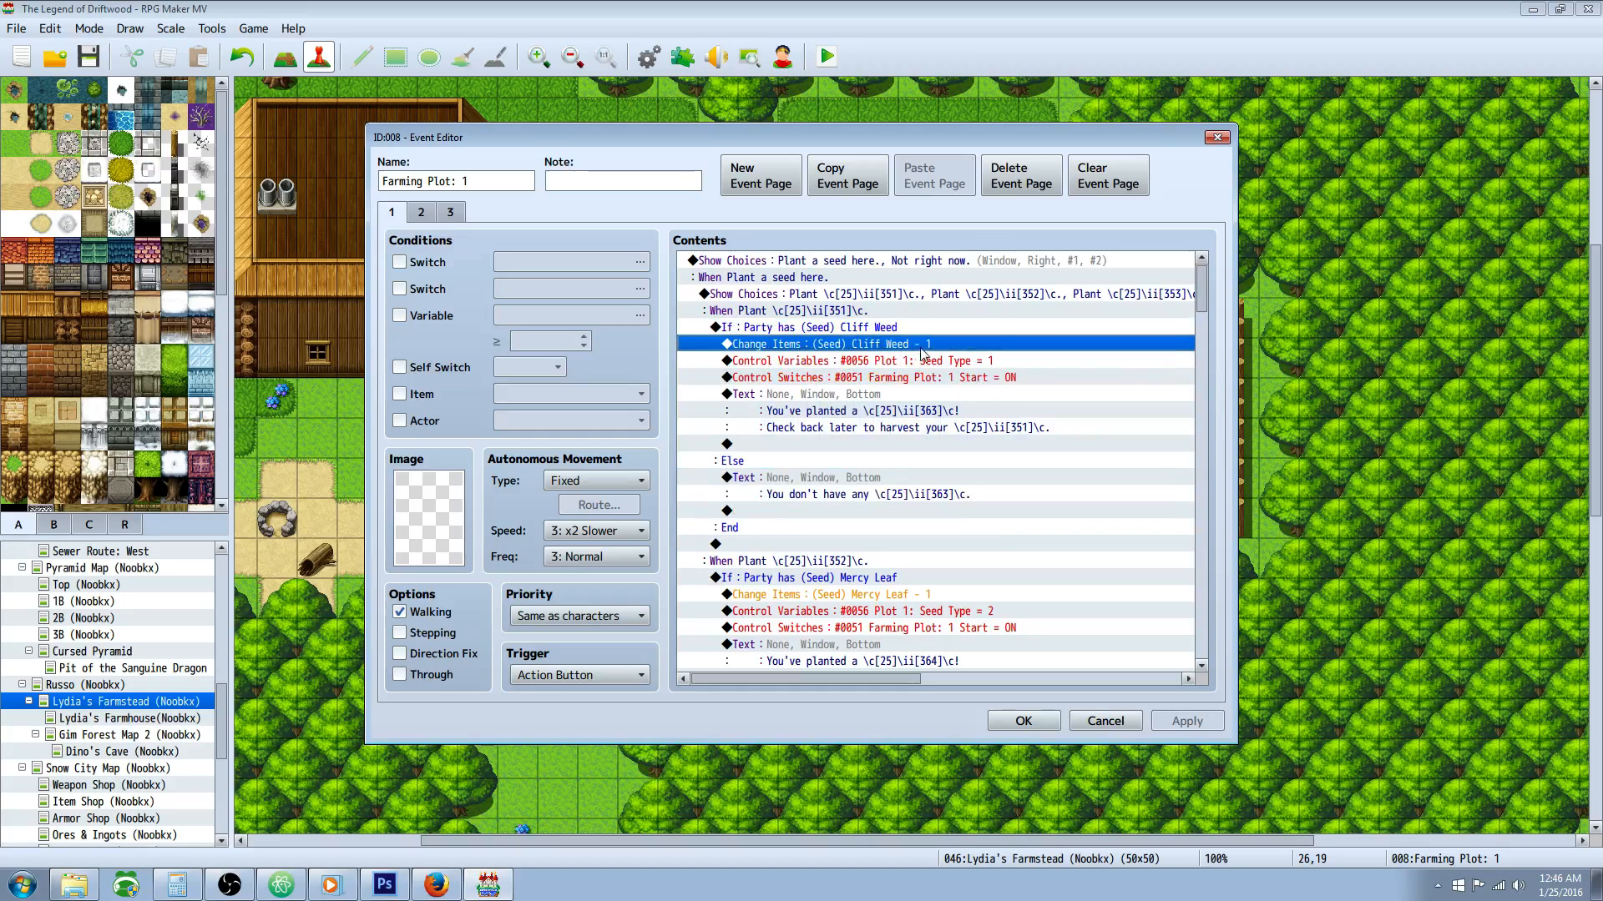
pyautogui.click(866, 325)
pyautogui.click(883, 343)
pyautogui.click(908, 361)
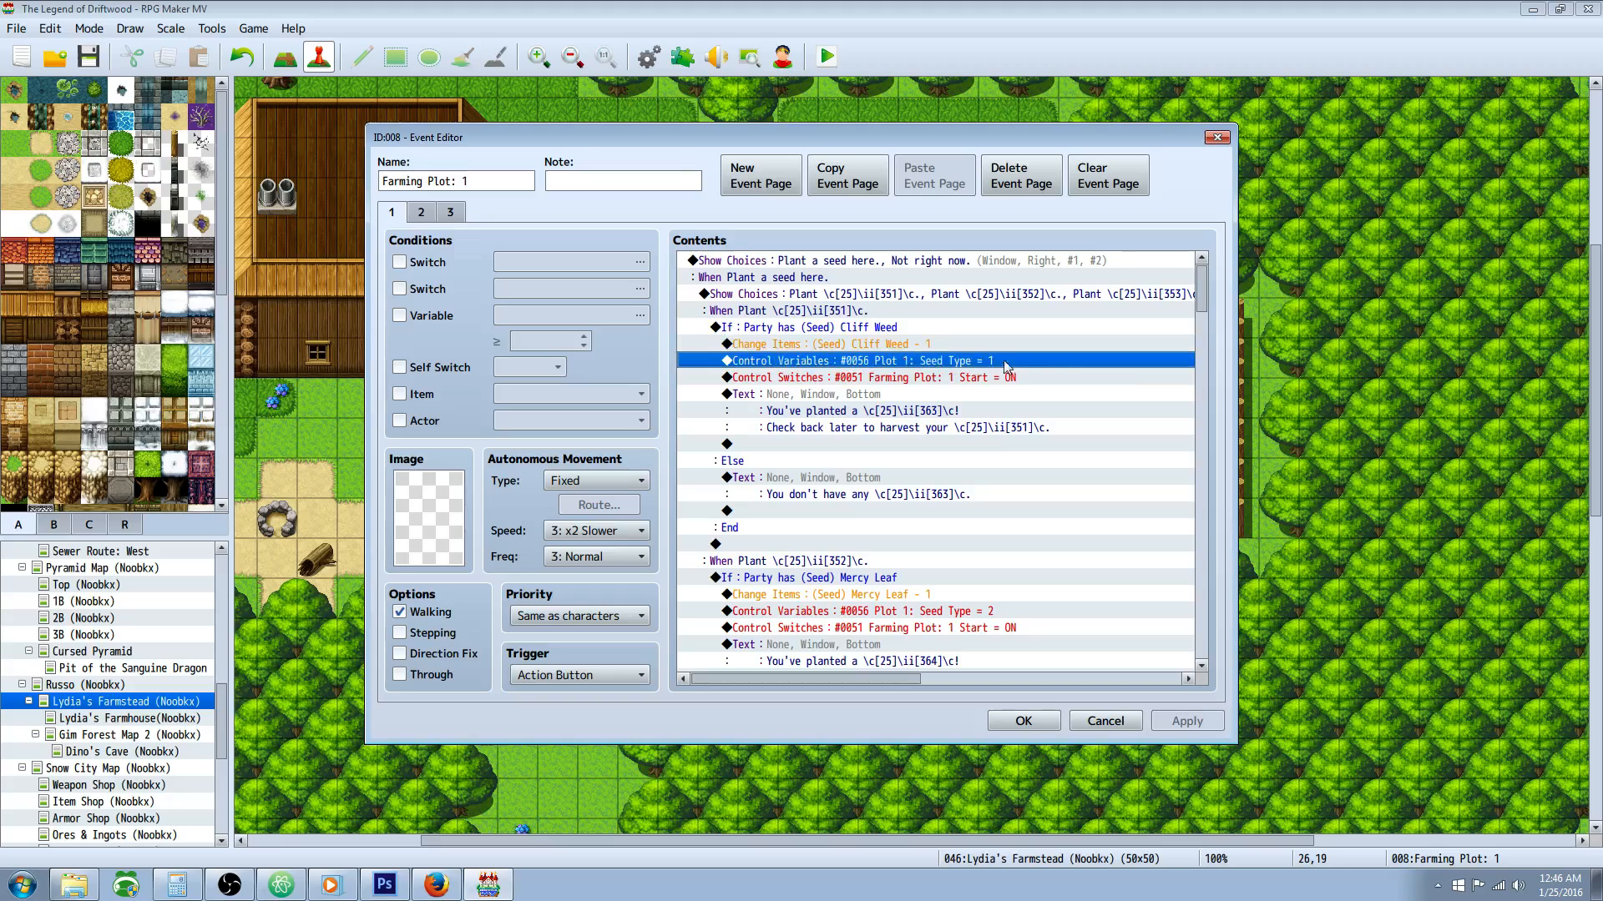
pyautogui.click(962, 378)
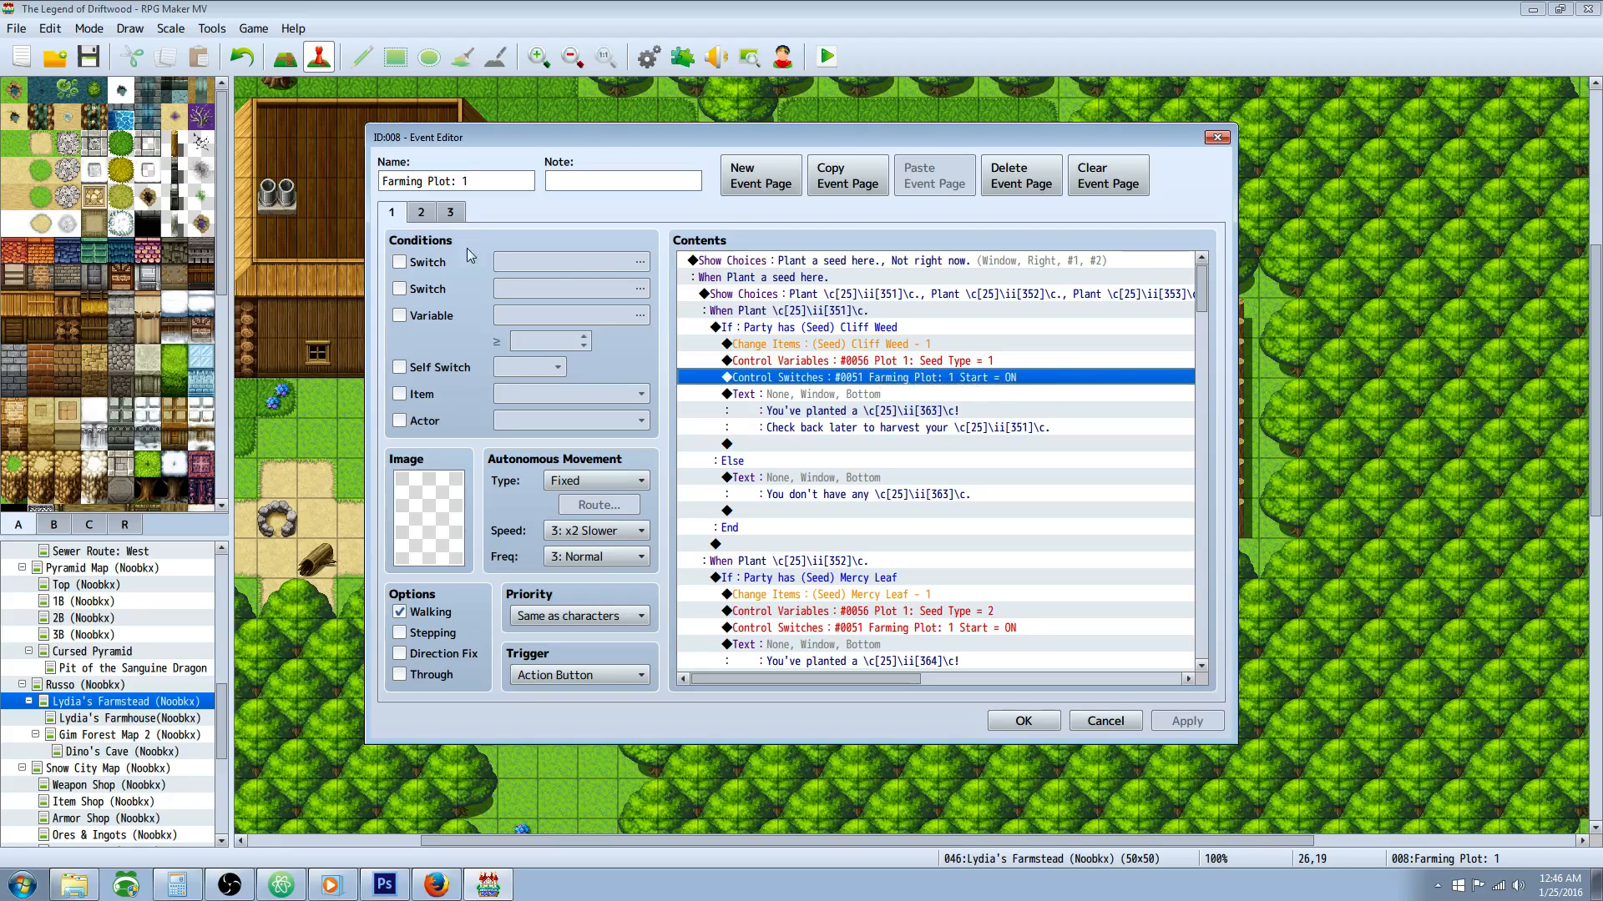
# Step: Inspect the 0051 Farming Plot: 1 Start switch condition on event page 2, leaving the selection as is
pyautogui.click(422, 213)
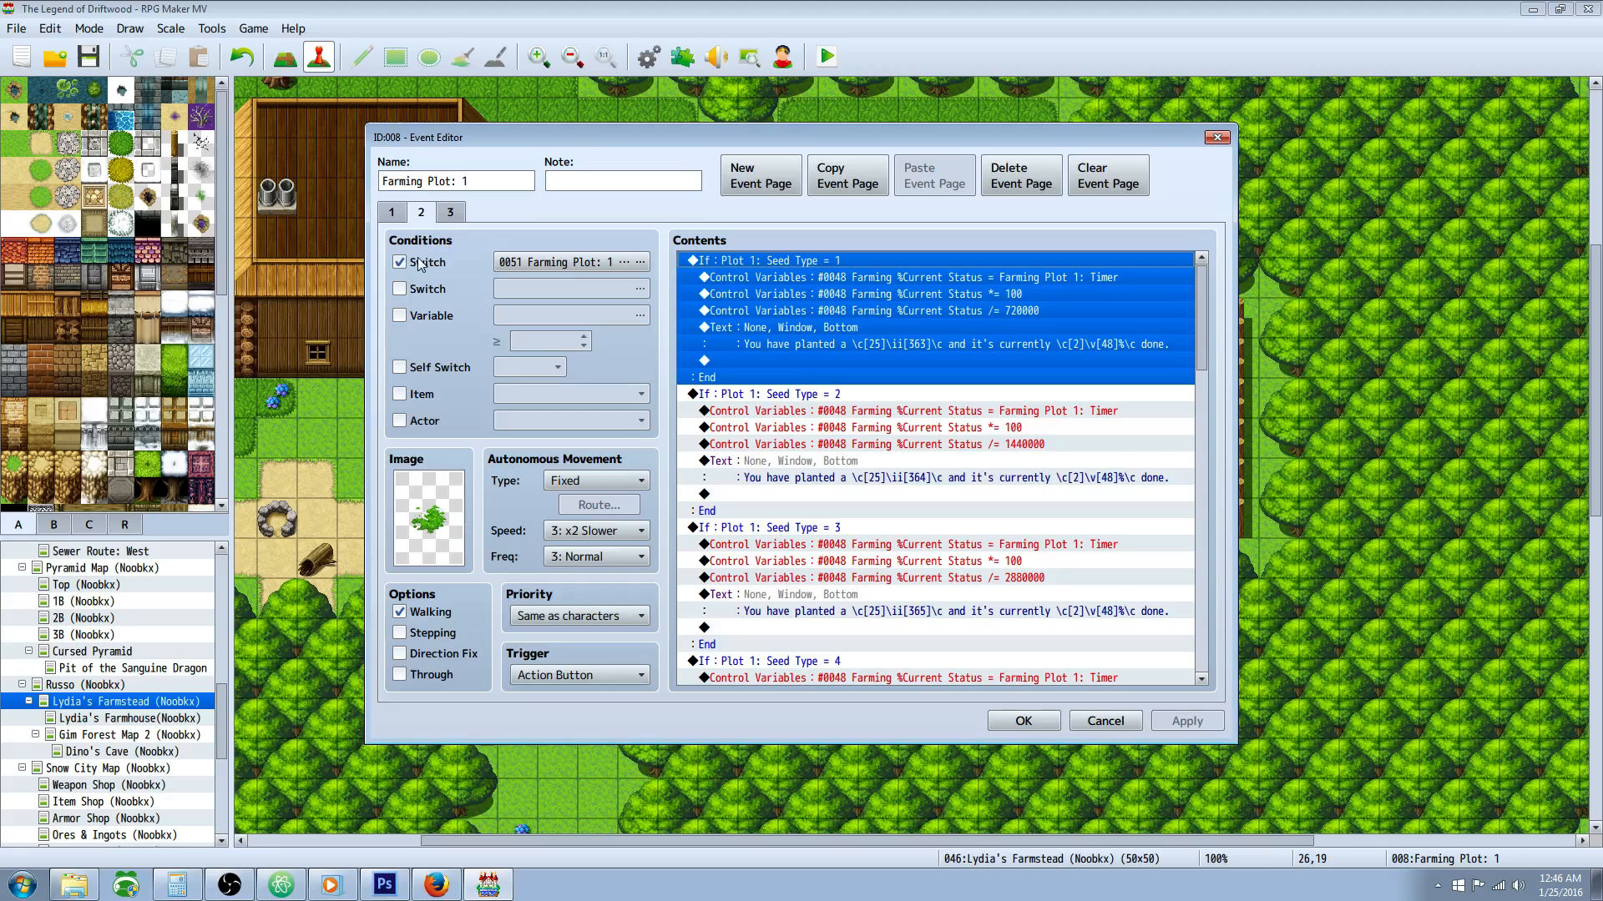
pyautogui.click(613, 266)
pyautogui.click(931, 422)
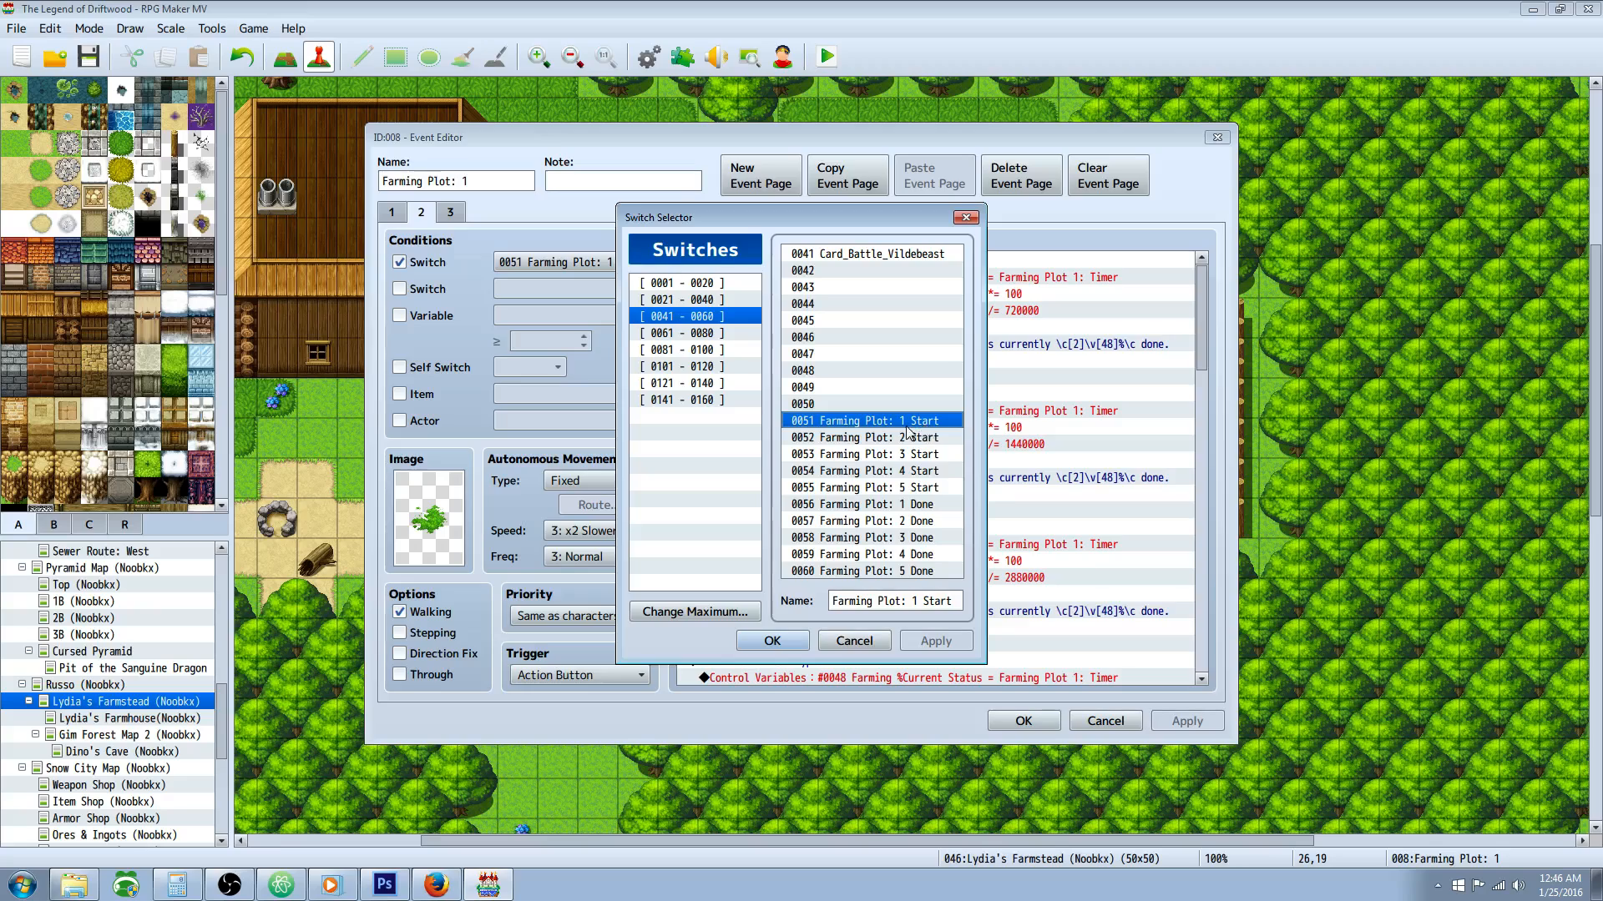
pyautogui.click(854, 641)
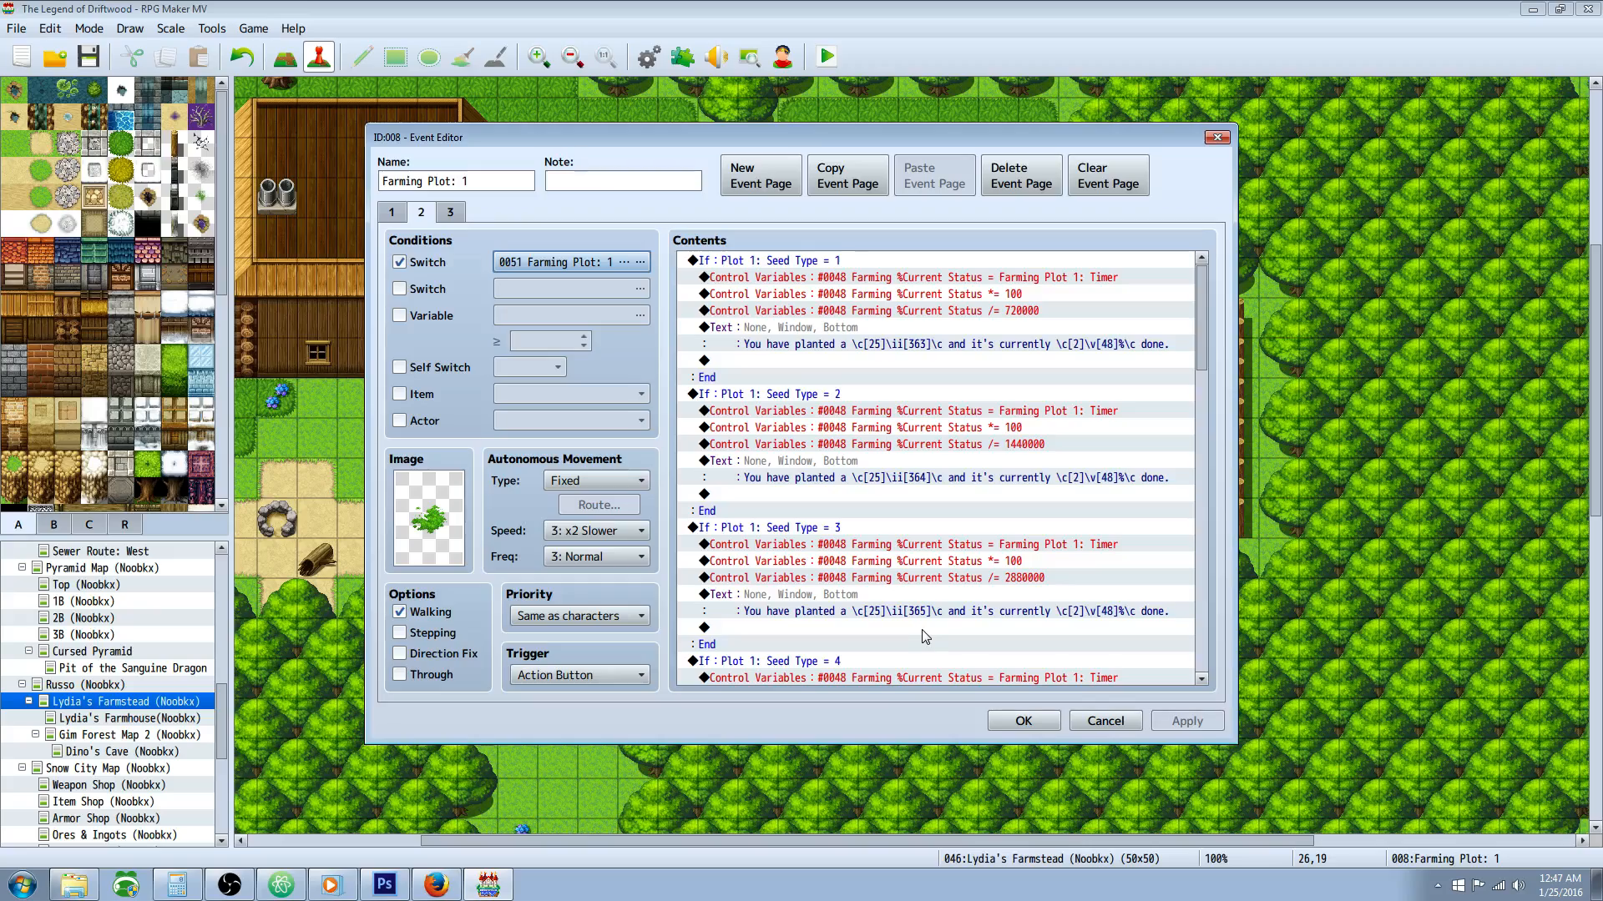
# Step: Examine the Plot 1: Seed Type = 1 conditional branch and its Farming %Current Status calculation on event page 2
pyautogui.click(805, 262)
pyautogui.scroll(-3, 879, 375)
pyautogui.moveTo(1201, 376); pyautogui.dragTo(1198, 274)
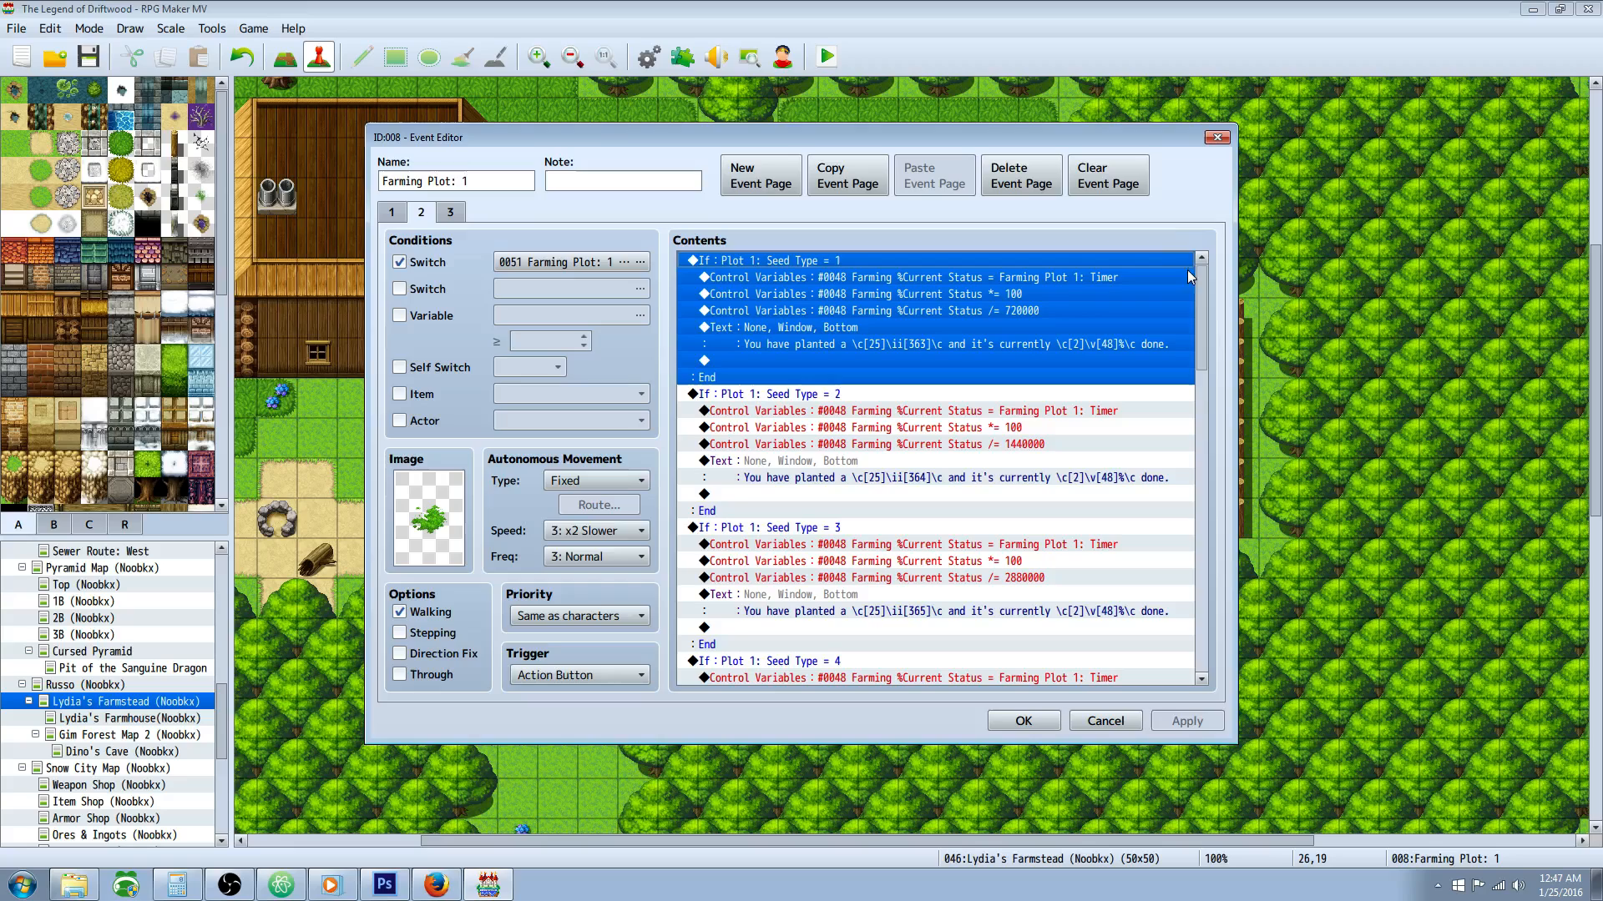
pyautogui.click(852, 411)
pyautogui.click(814, 277)
pyautogui.click(811, 261)
pyautogui.rightClick(784, 259)
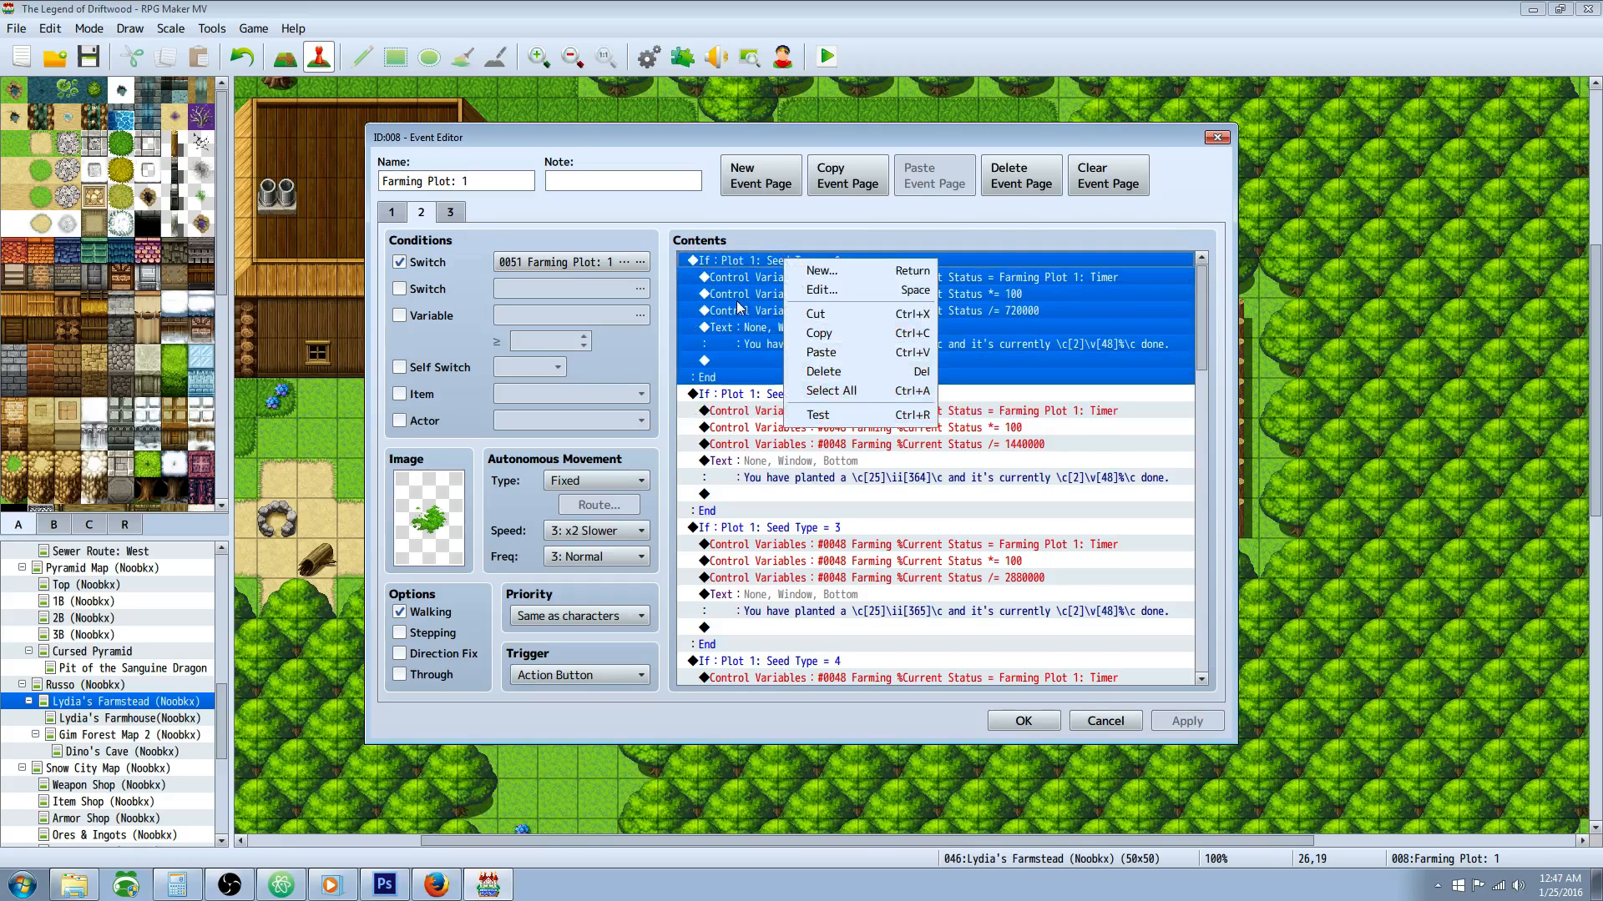
pyautogui.click(736, 305)
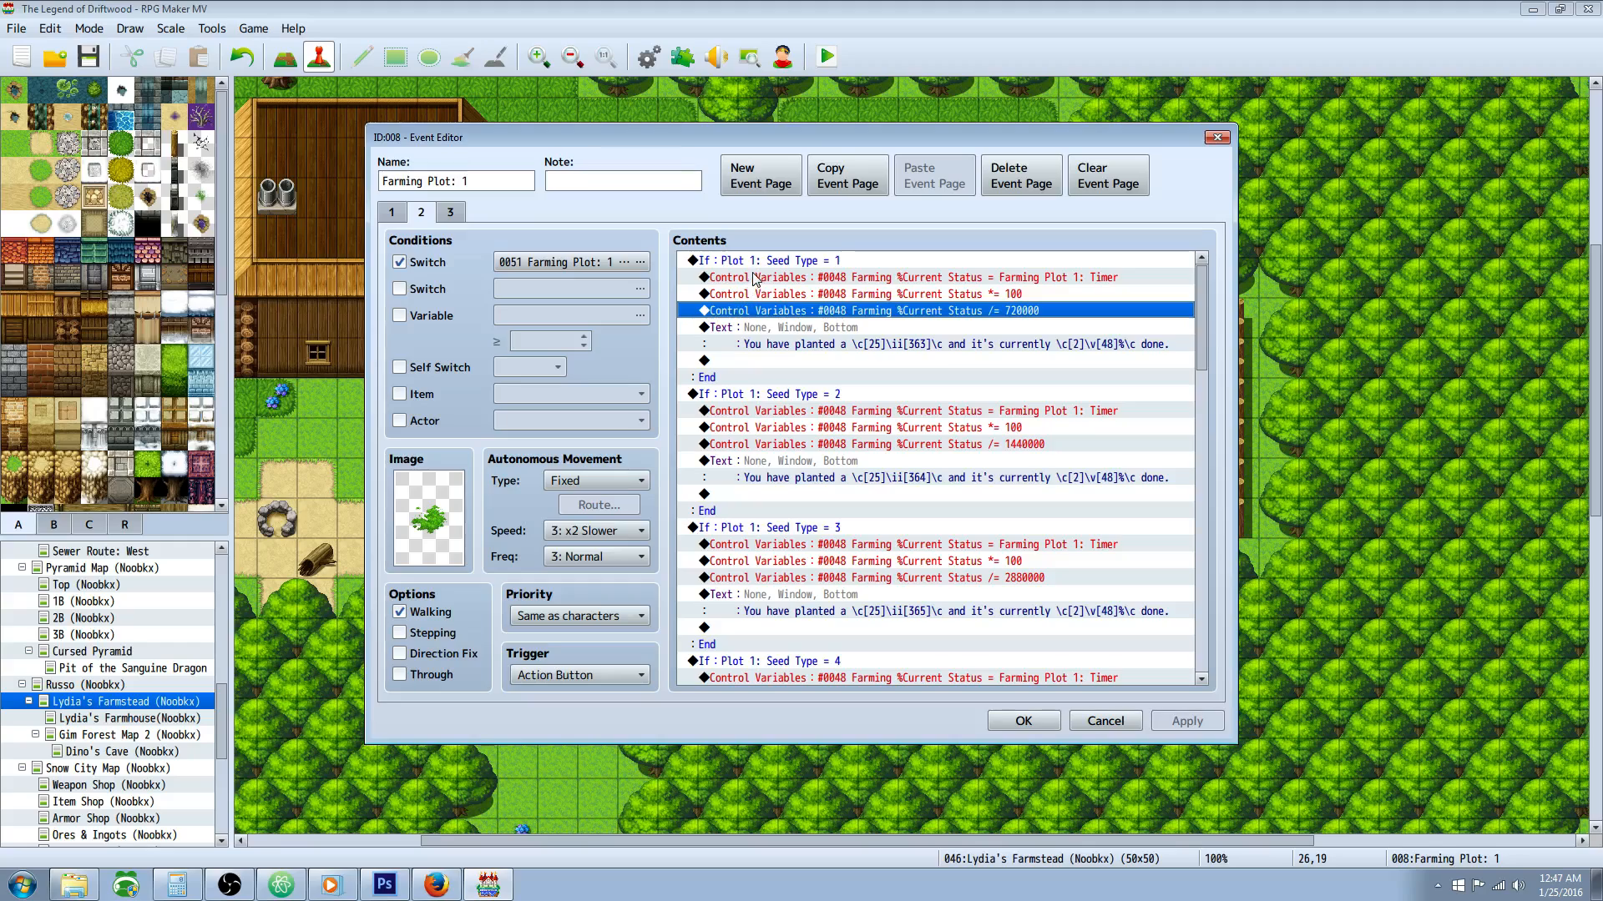
# Step: Inspect the condition of the Plot 1: Seed Type = 1 branch and the command assigning the plot timer to Farming %Current Status
pyautogui.click(793, 261)
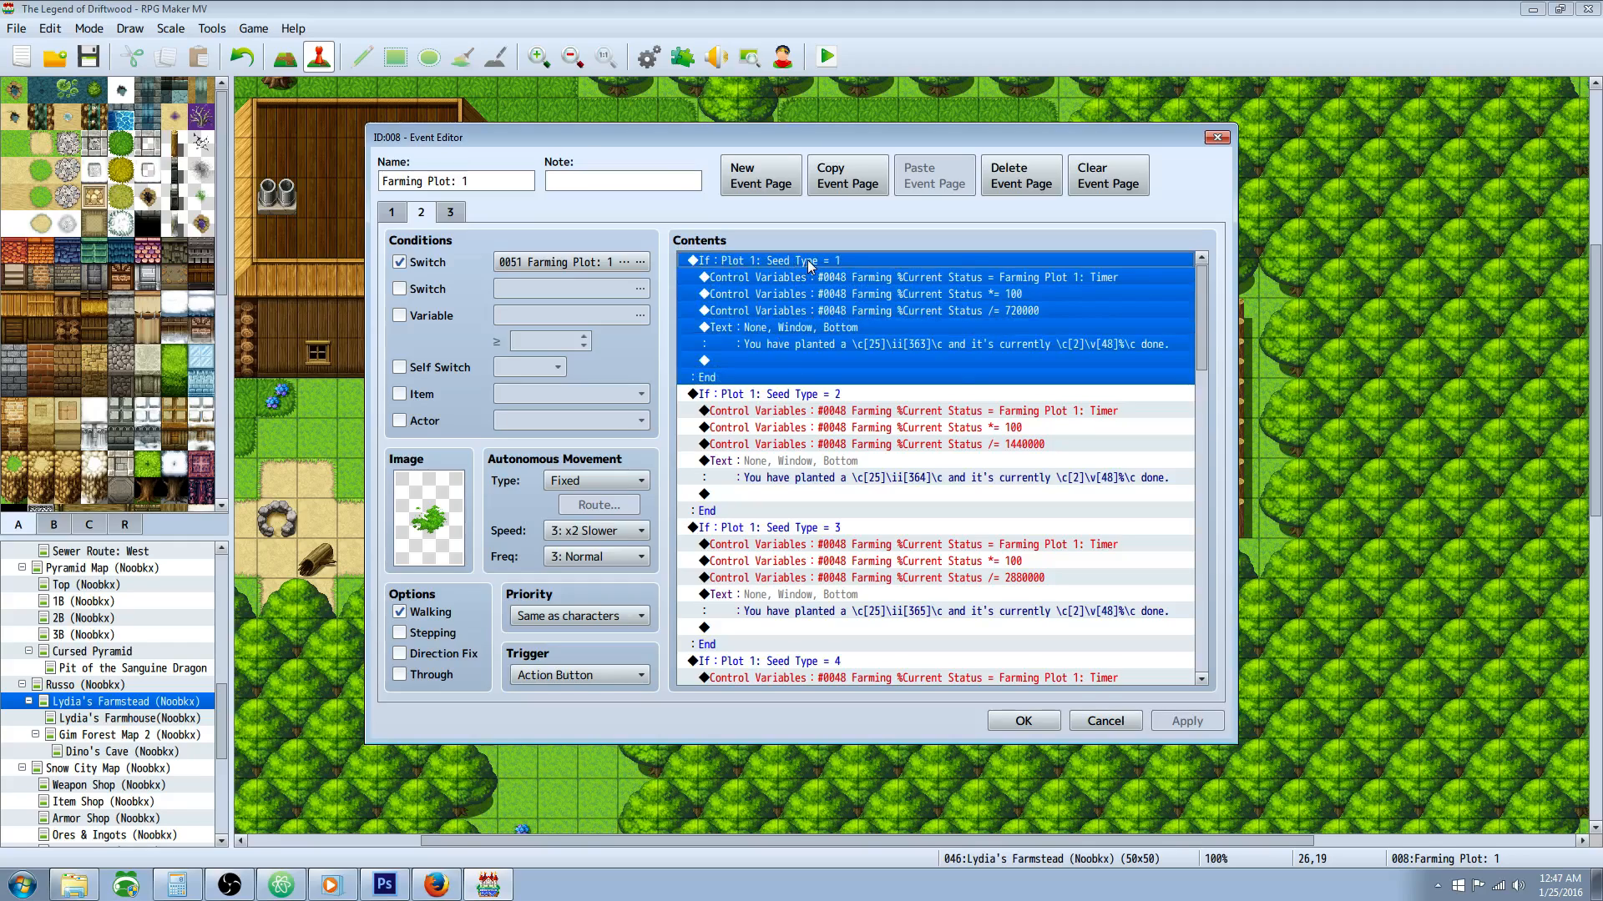
pyautogui.rightClick(808, 264)
pyautogui.click(853, 294)
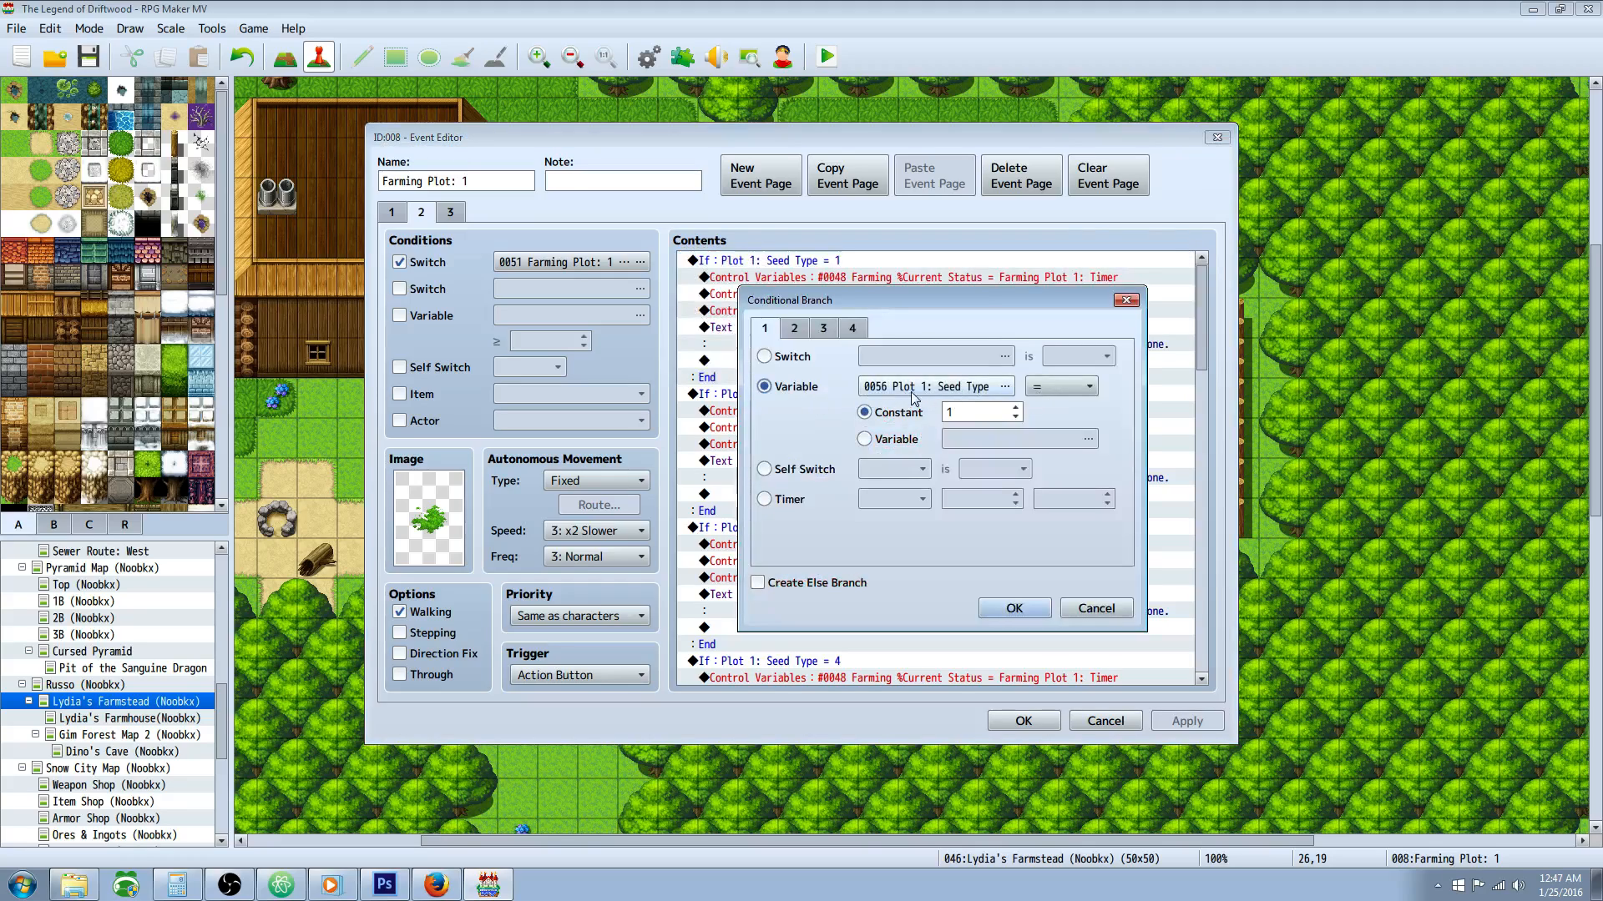
pyautogui.click(1014, 609)
pyautogui.click(814, 281)
pyautogui.click(951, 342)
pyautogui.click(829, 282)
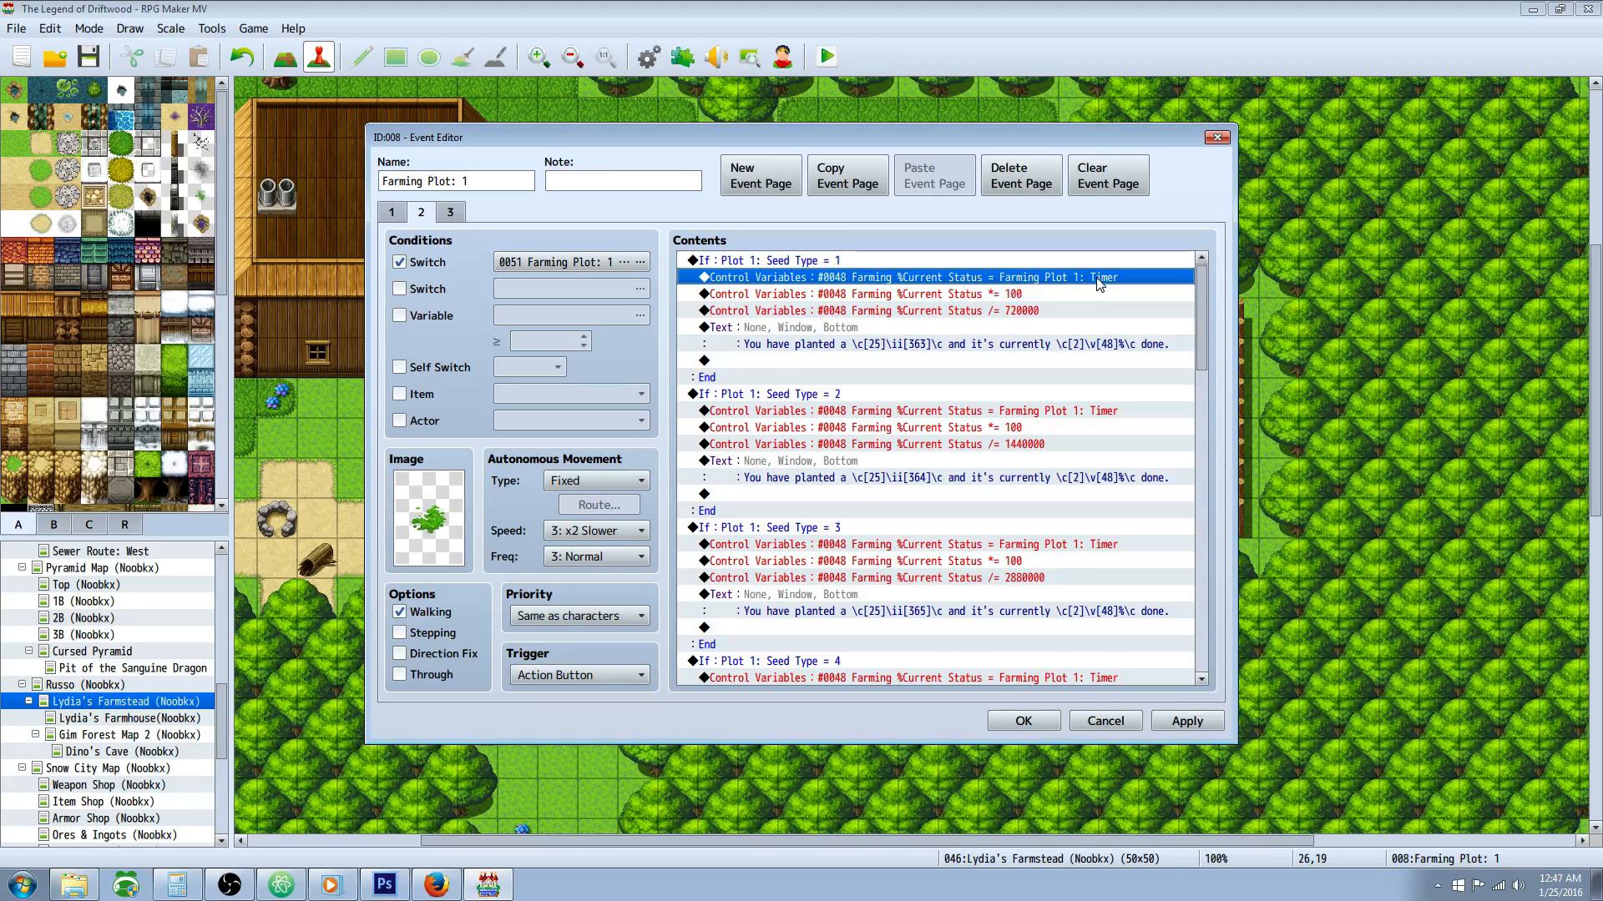
# Step: Inspect the multiply and divide commands for Farming %Current Status in the Seed Type = 1 branch, then close the event with its settings accepted
pyautogui.click(859, 298)
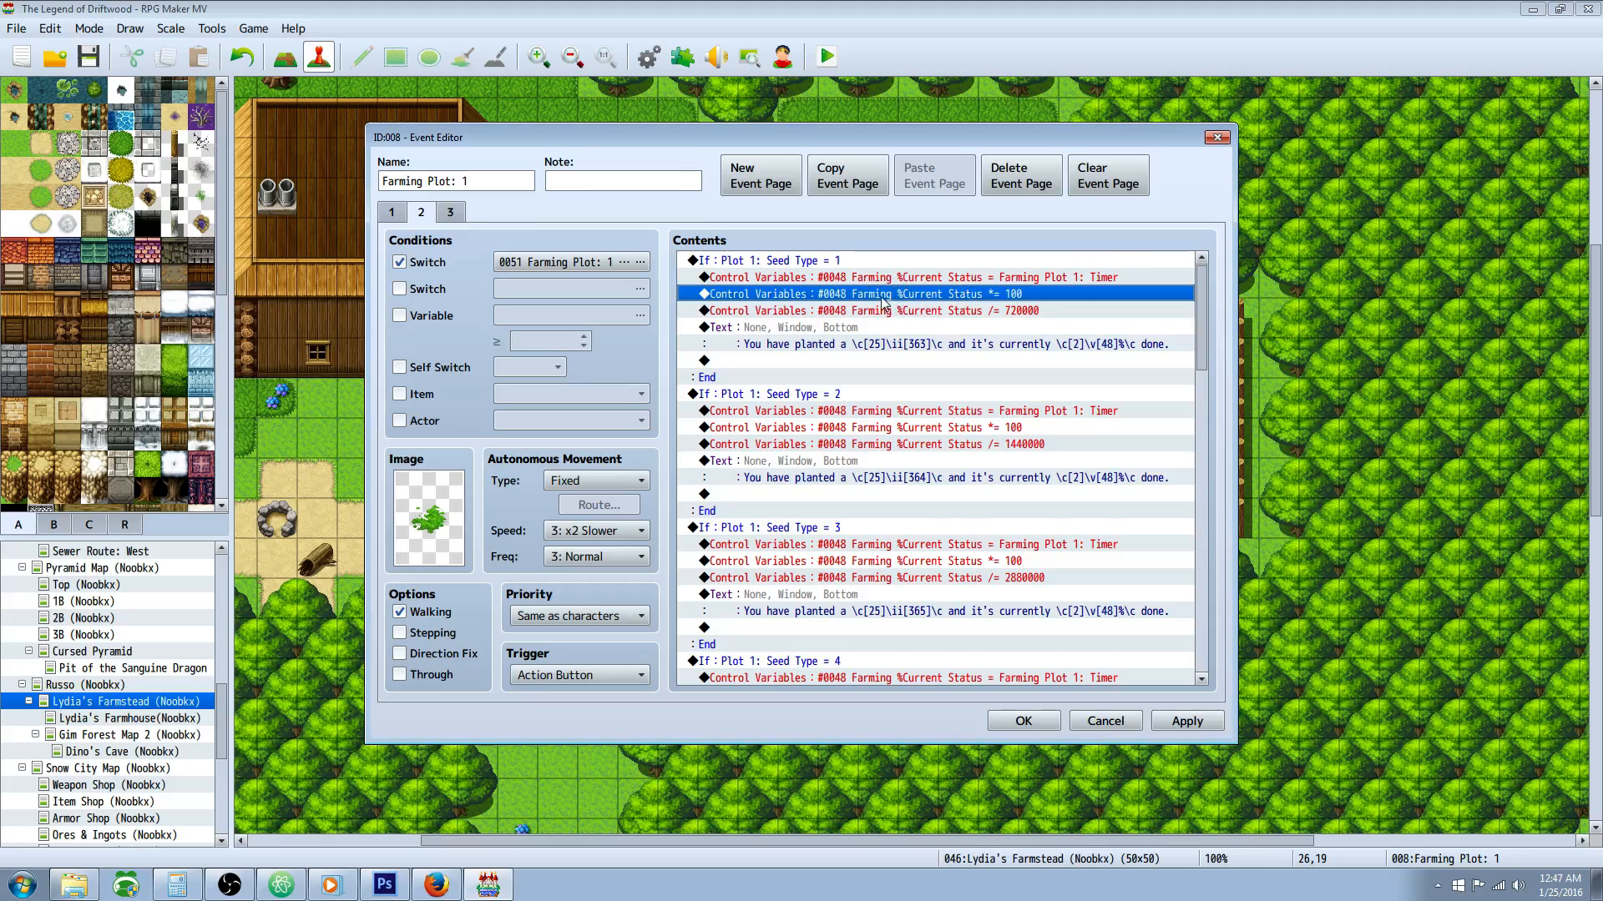
pyautogui.rightClick(990, 294)
pyautogui.click(1012, 324)
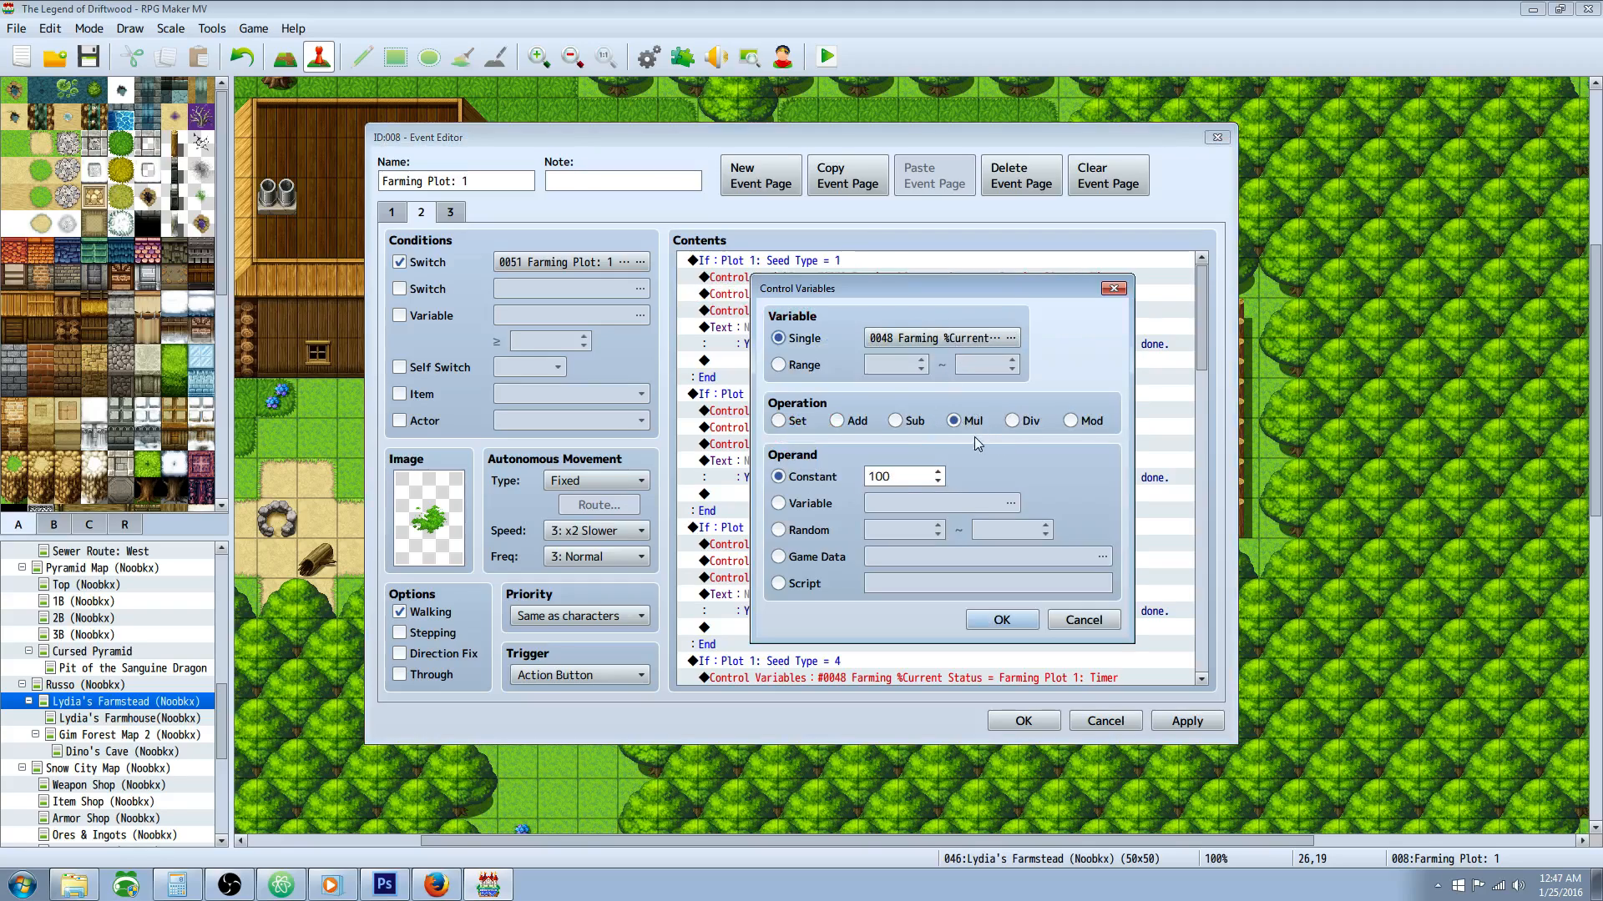
pyautogui.click(1015, 619)
pyautogui.click(952, 308)
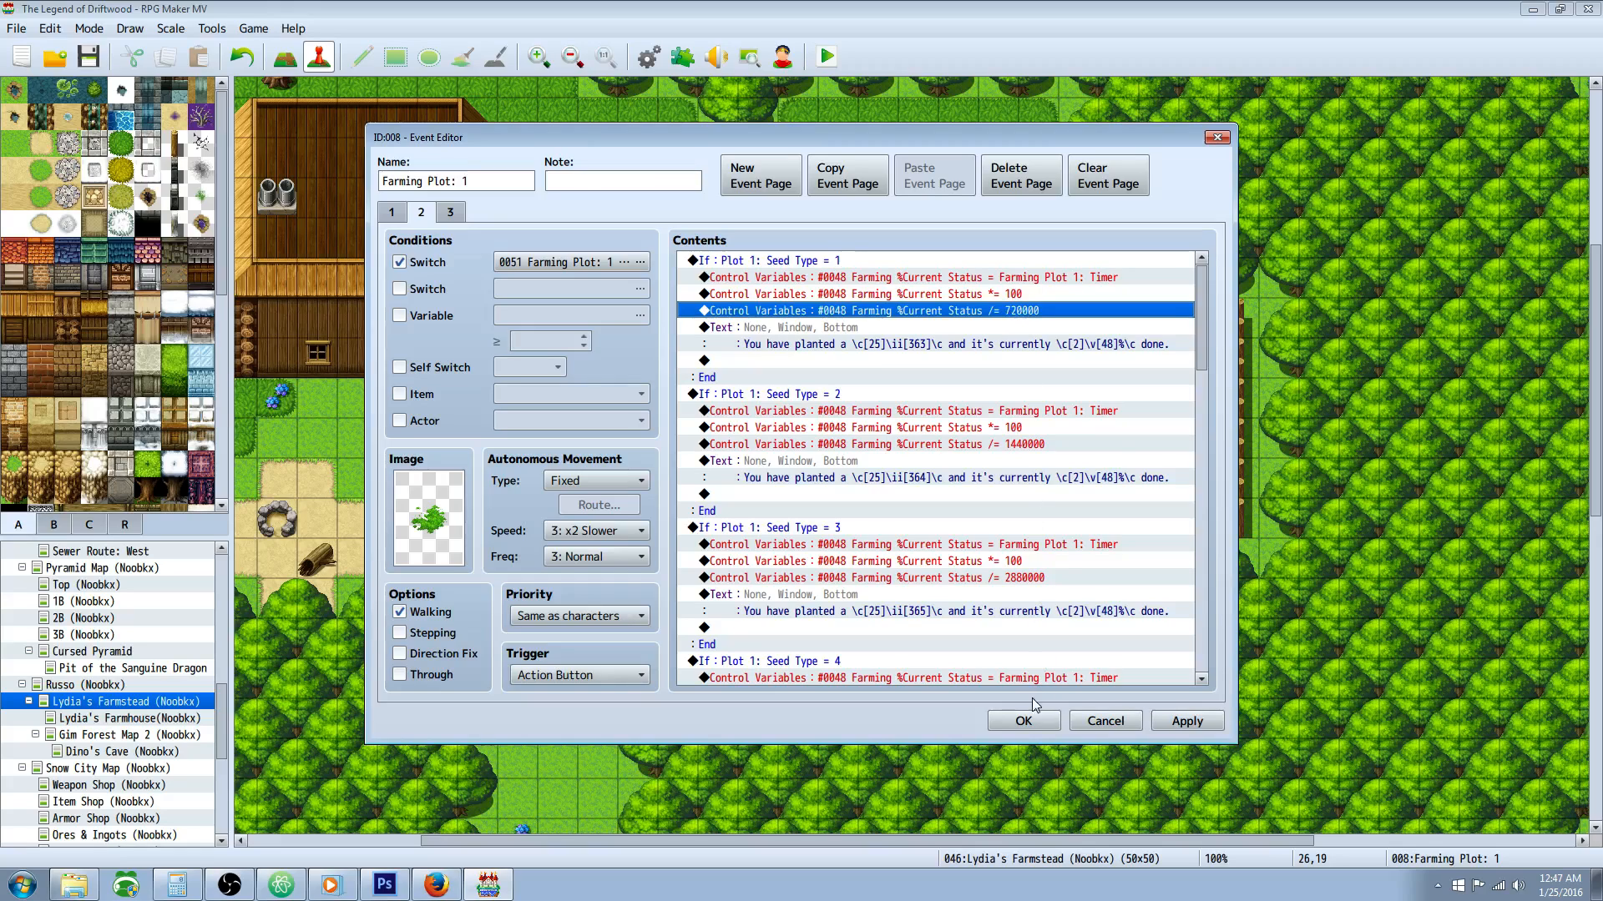
pyautogui.click(1024, 722)
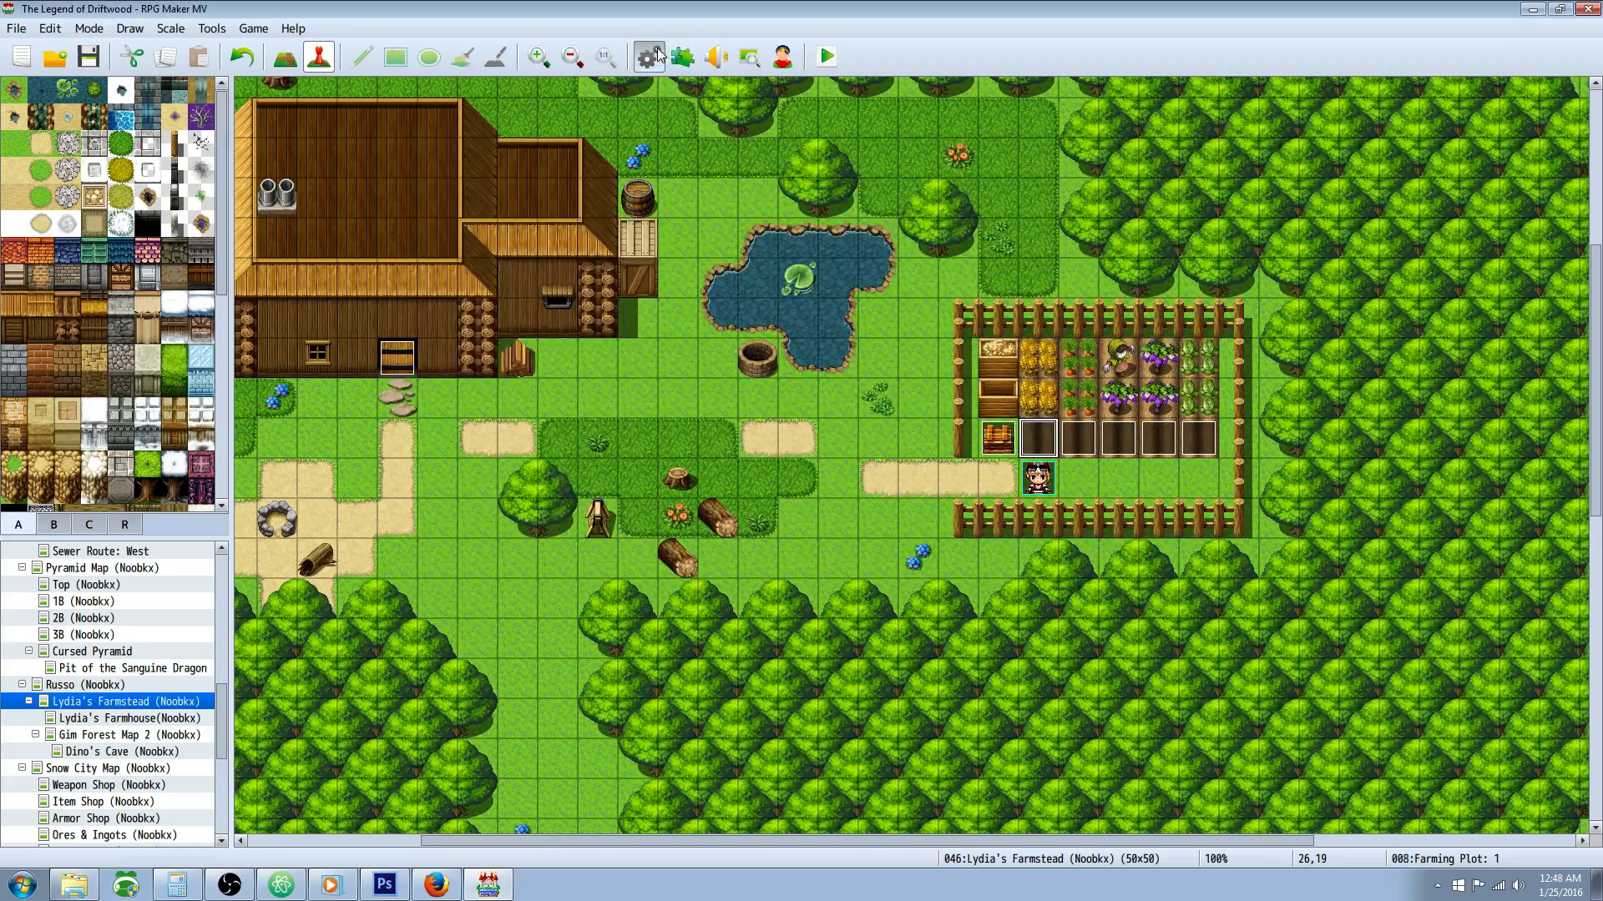
# Step: Check the Seed Type = 1 timer threshold in the Farming: Plot 1 common event and close the database
pyautogui.press('F9')
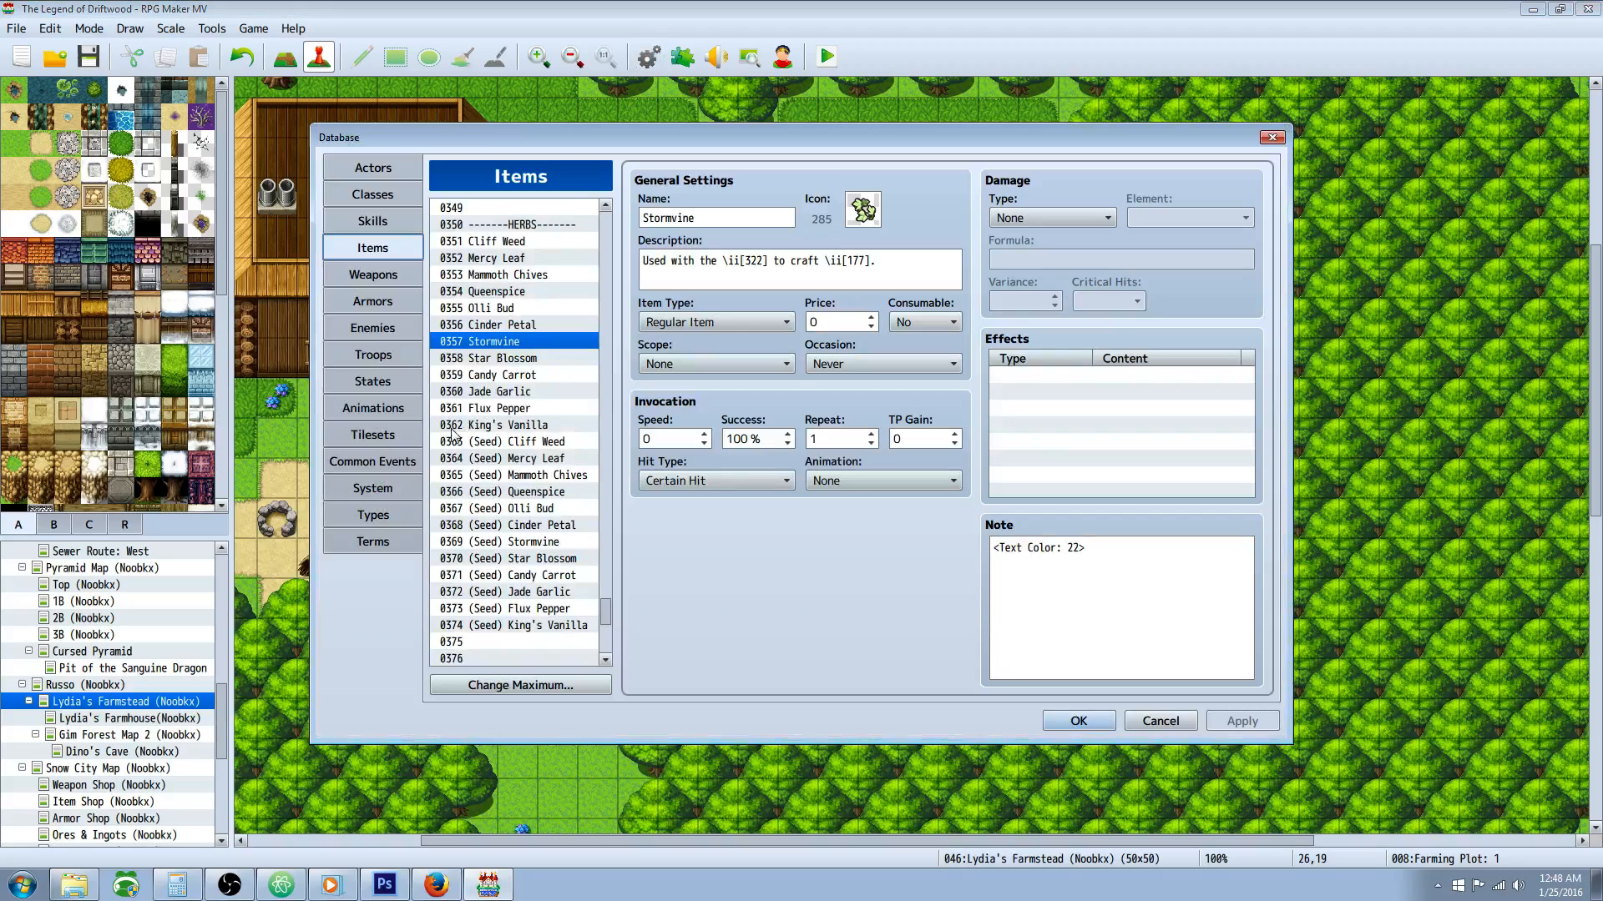
pyautogui.click(384, 464)
pyautogui.click(543, 509)
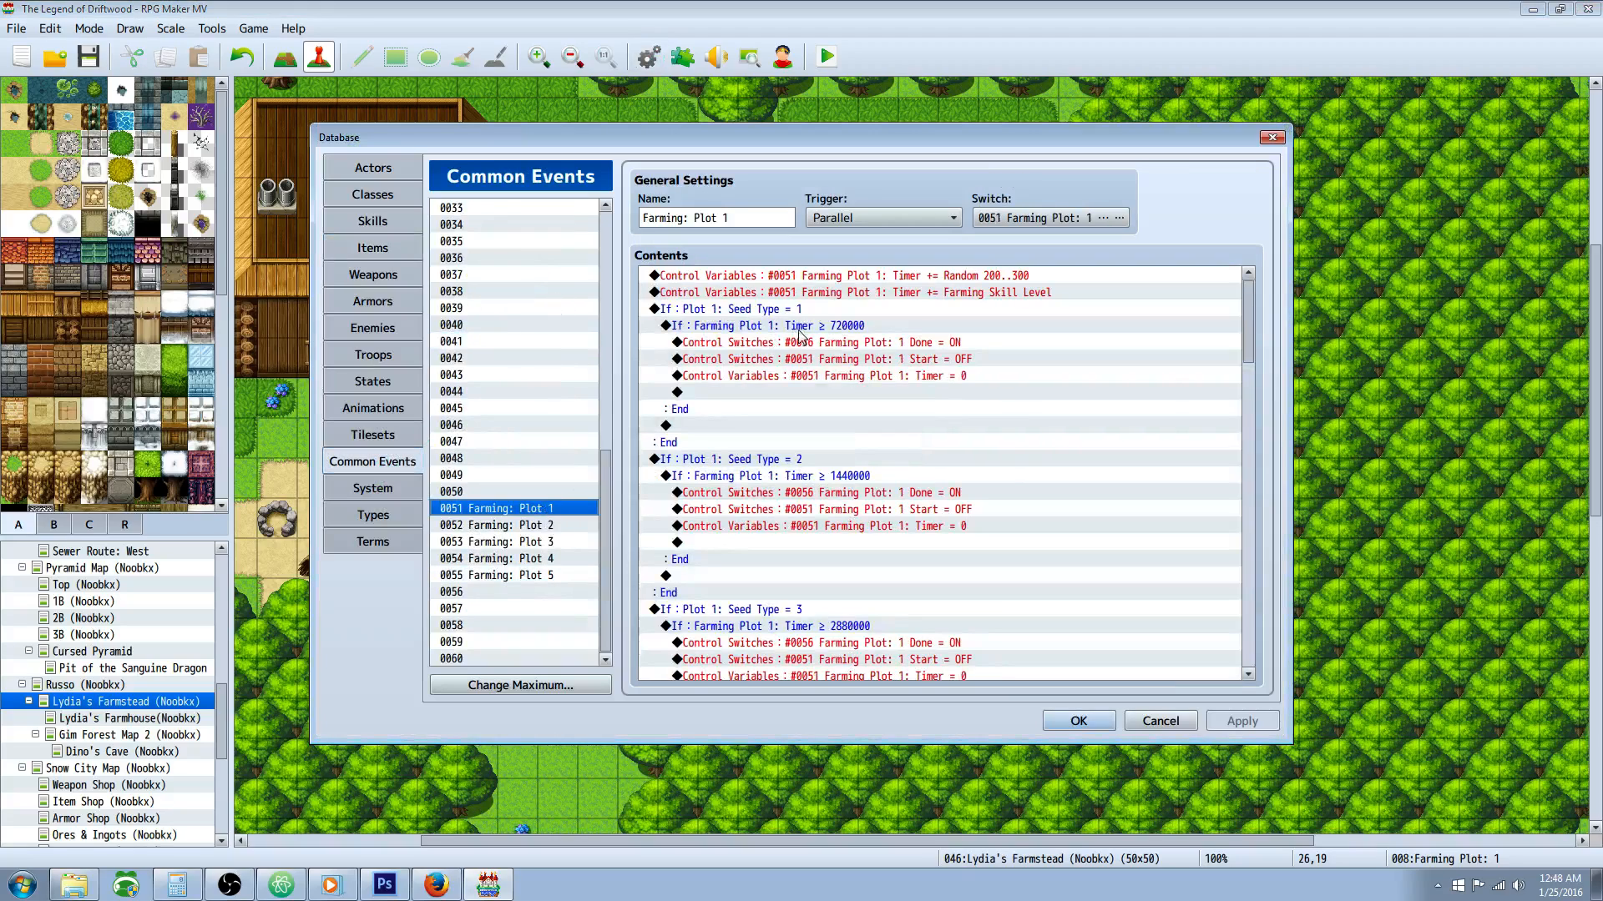
pyautogui.click(860, 329)
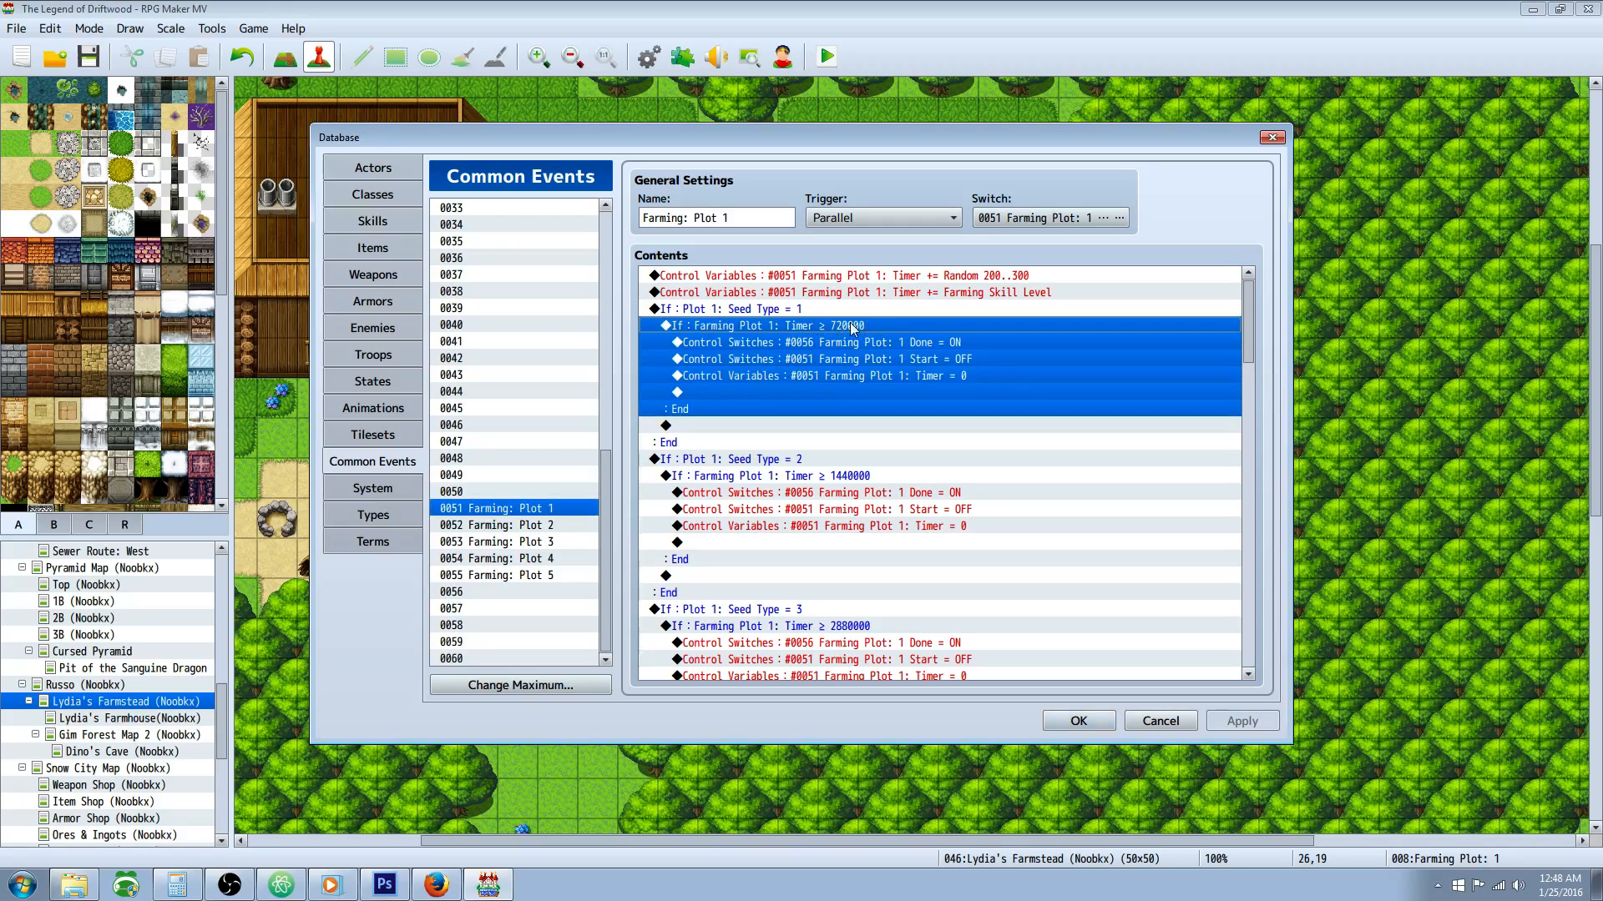
pyautogui.click(1086, 722)
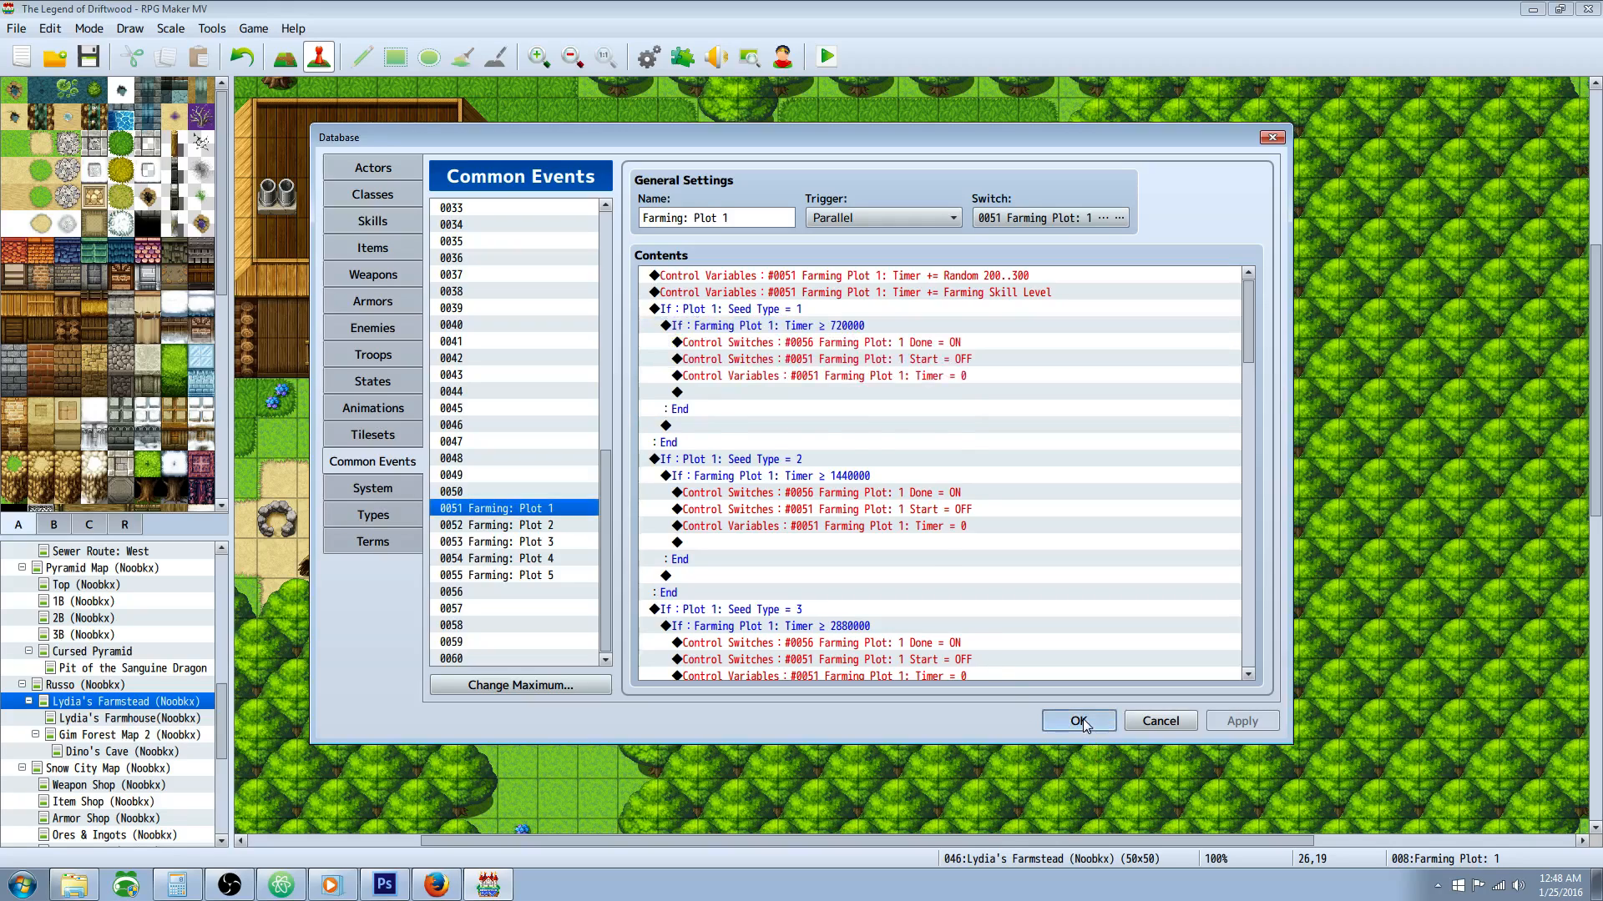
# Step: Reopen the Farming Plot: 1 map event and open the Seed Type = 1 status message on event page 2
pyautogui.rightClick(1032, 440)
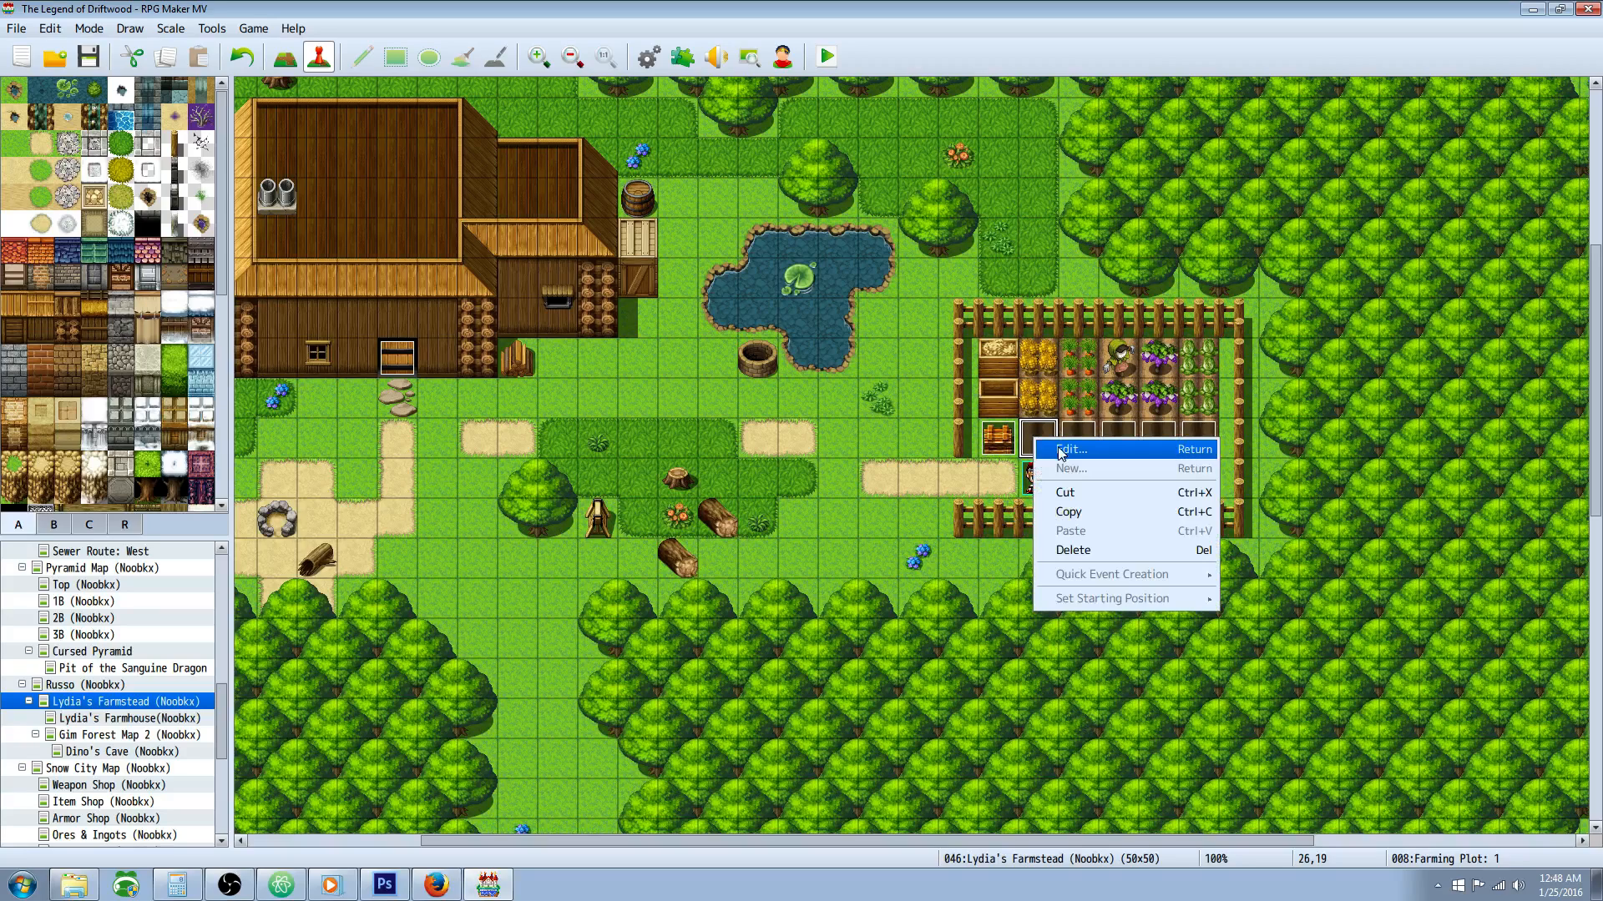
pyautogui.click(1055, 448)
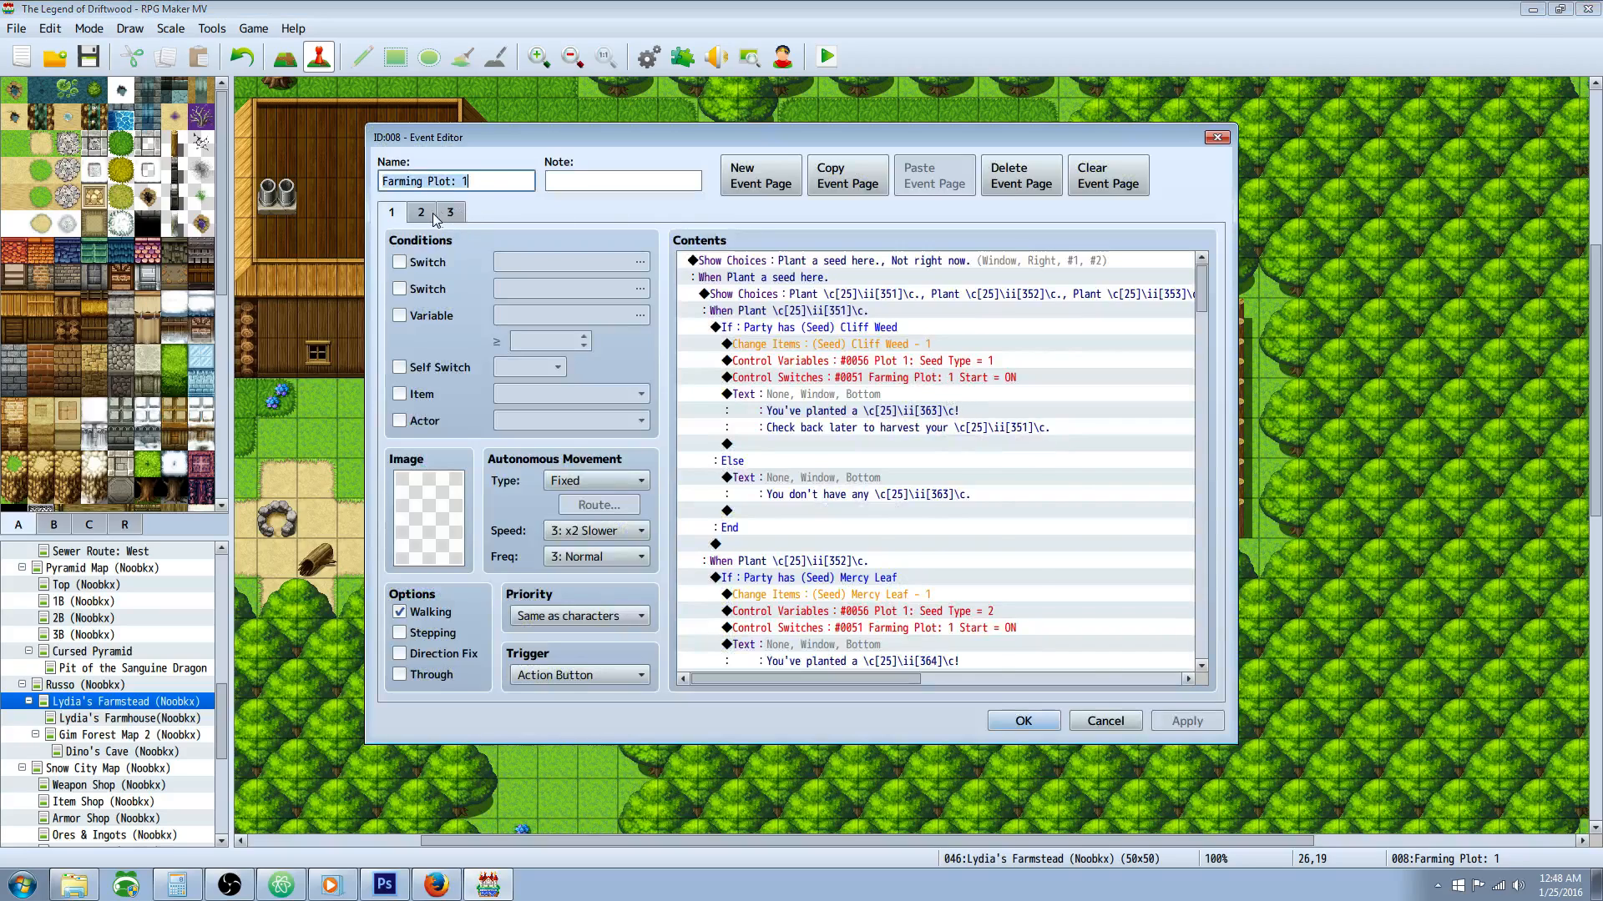
pyautogui.click(422, 213)
pyautogui.click(883, 330)
pyautogui.click(937, 316)
pyautogui.click(924, 337)
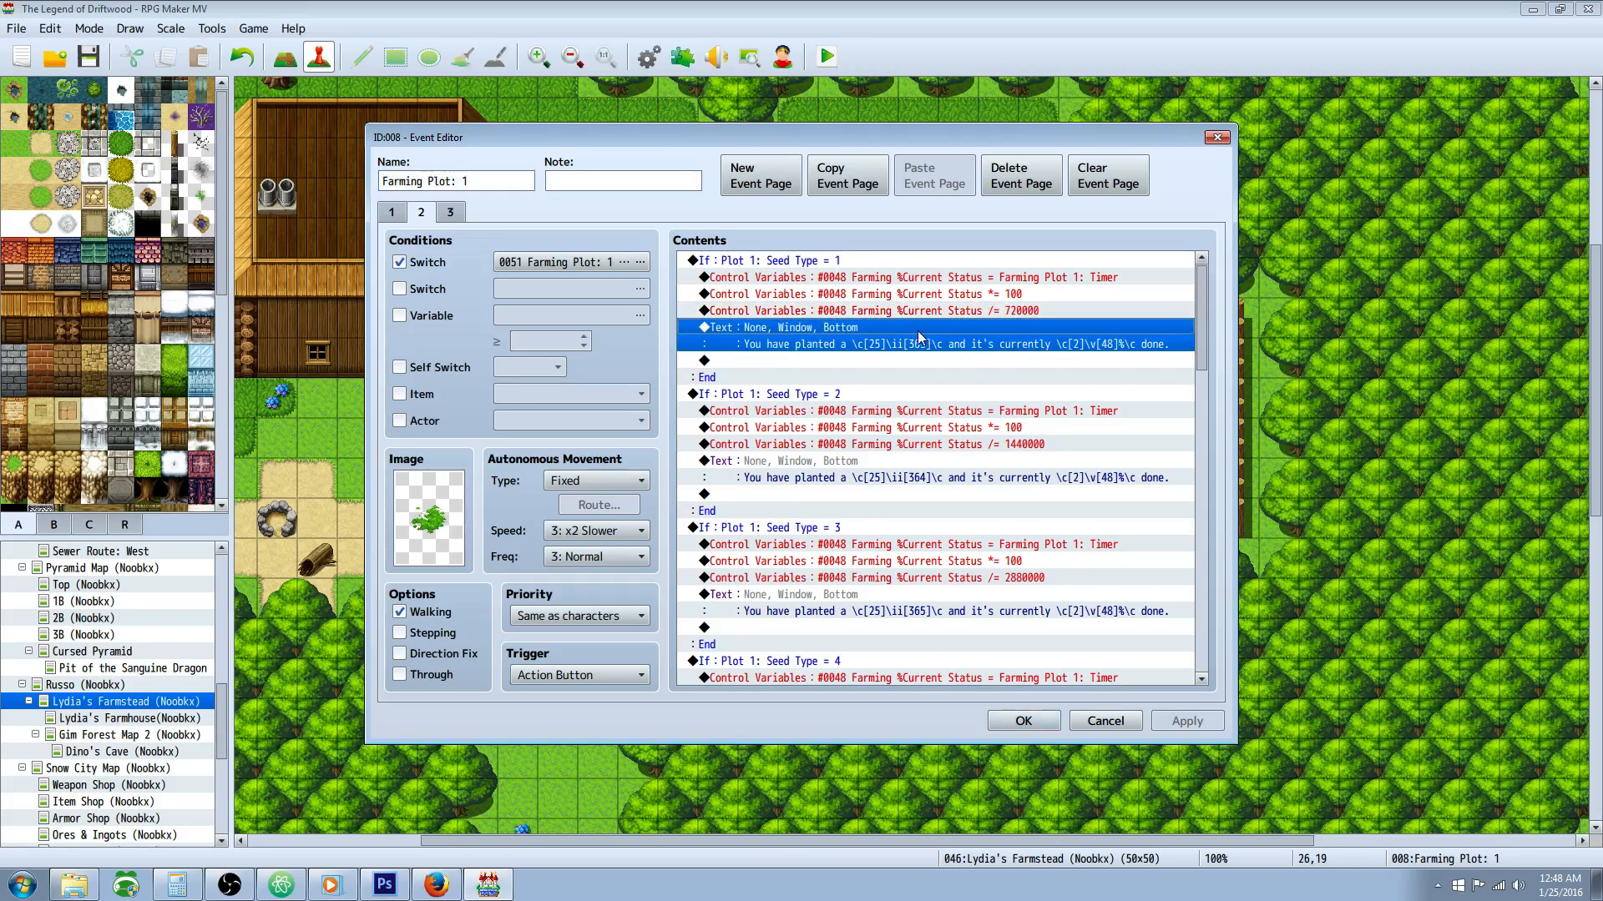
pyautogui.rightClick(824, 339)
pyautogui.click(860, 366)
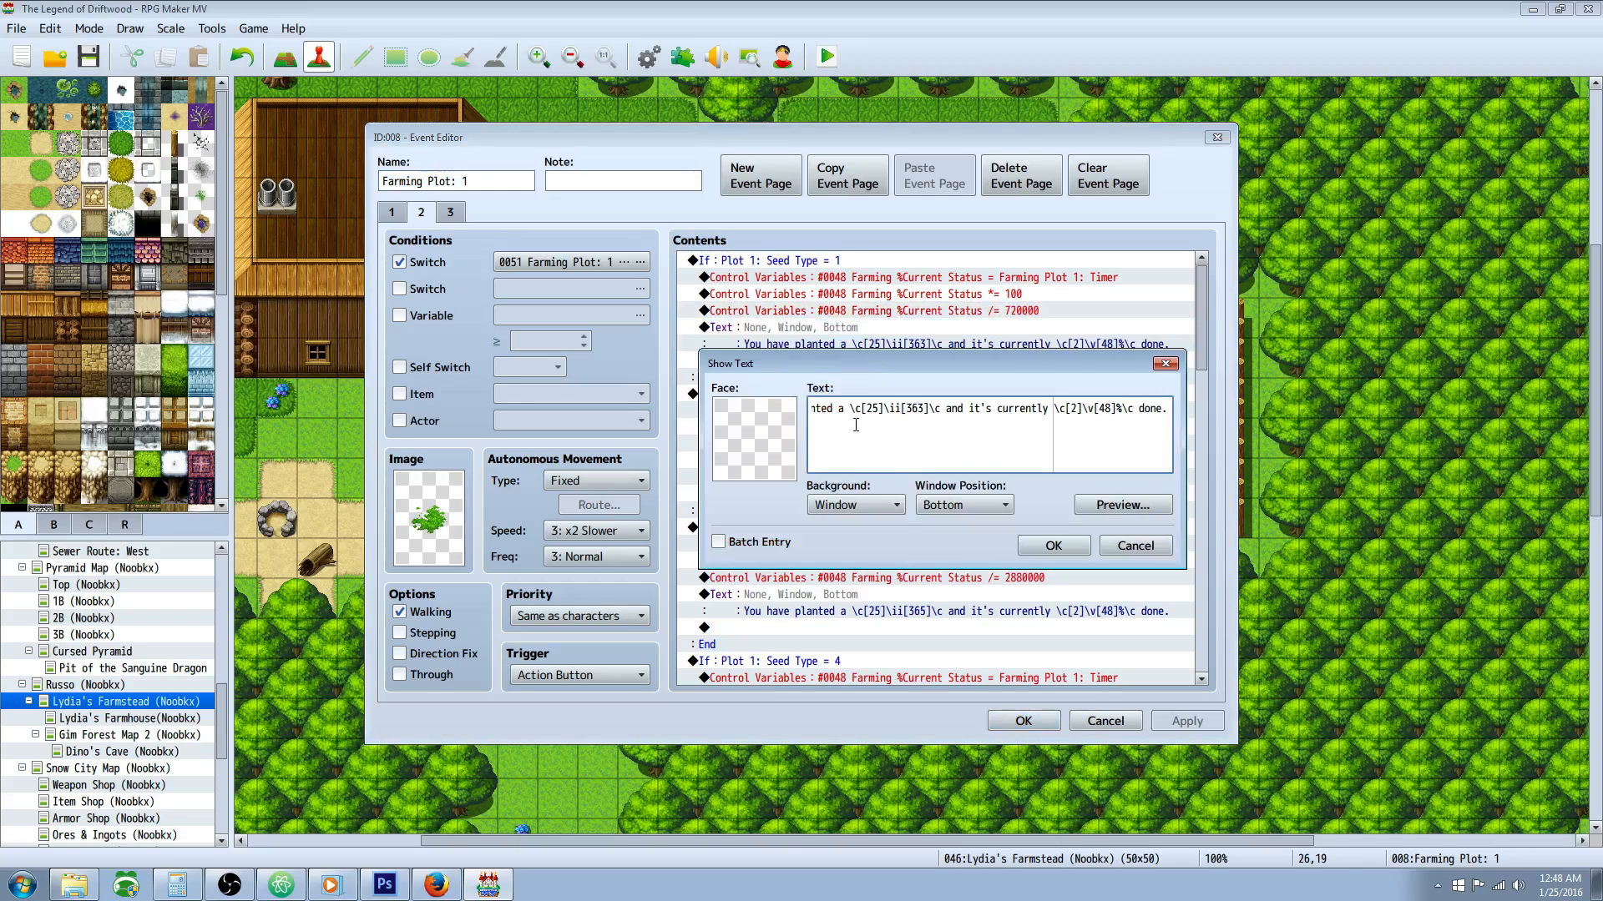
# Step: Examine the color, item name and variable codes in the status message, preview it, and close it unedited
pyautogui.hotkey('ctrl', 'a')
pyautogui.click(927, 411)
pyautogui.moveTo(966, 409)
pyautogui.mouseDown()
pyautogui.moveTo(995, 407)
pyautogui.moveTo(941, 409)
pyautogui.moveTo(1017, 409)
pyautogui.moveTo(987, 408)
pyautogui.mouseUp()
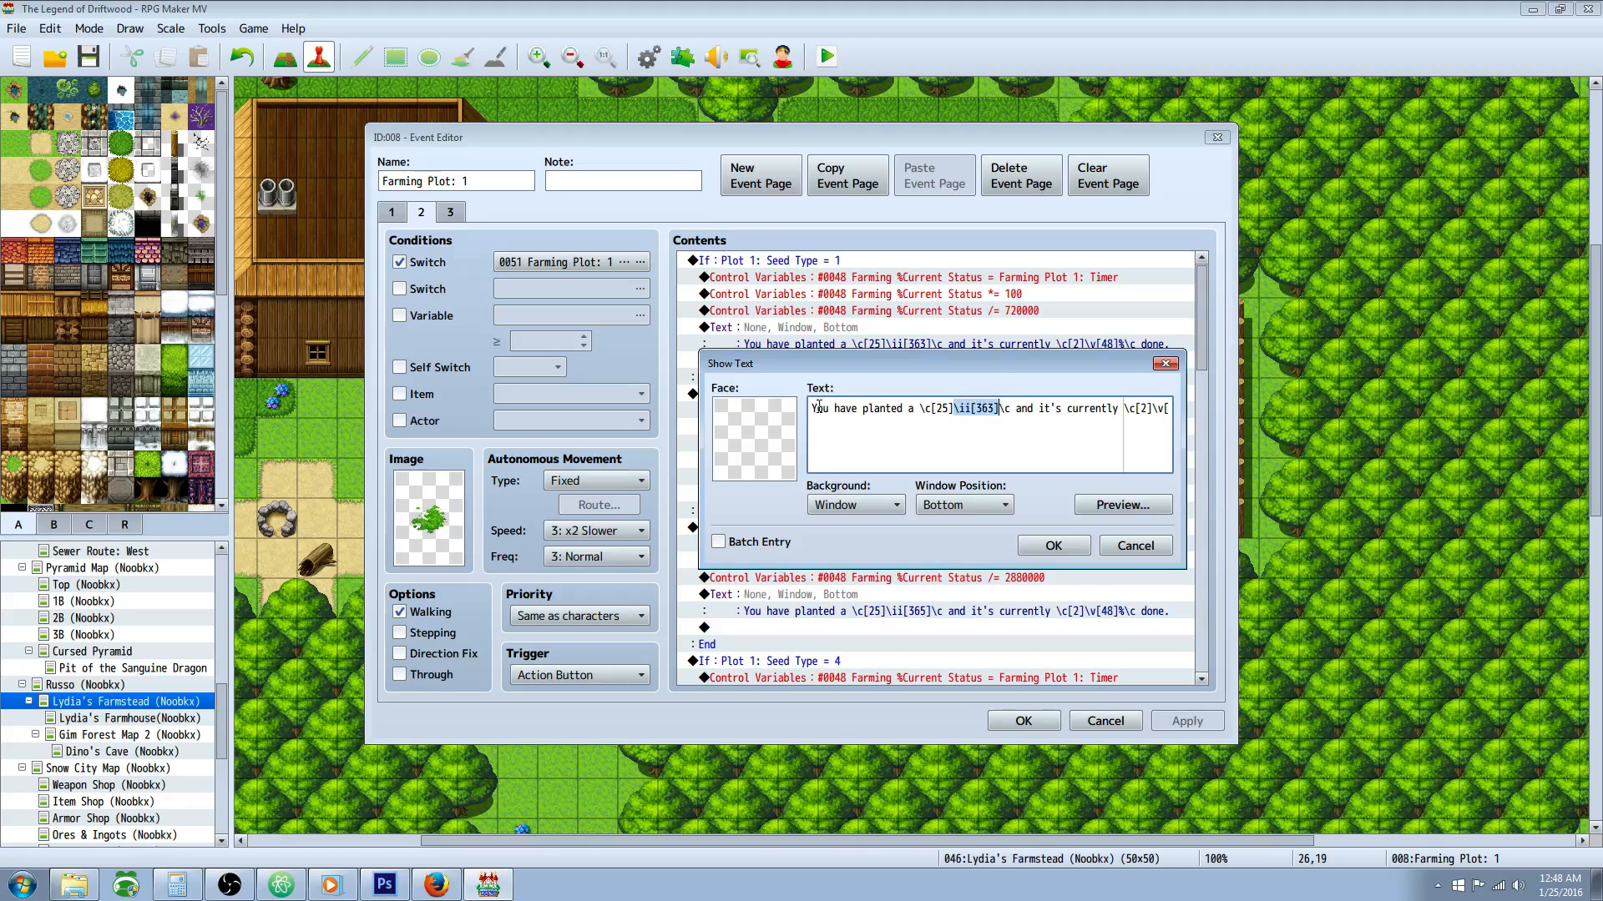
pyautogui.click(1026, 399)
pyautogui.moveTo(1016, 409); pyautogui.dragTo(1225, 415)
pyautogui.moveTo(1057, 408); pyautogui.dragTo(1090, 408)
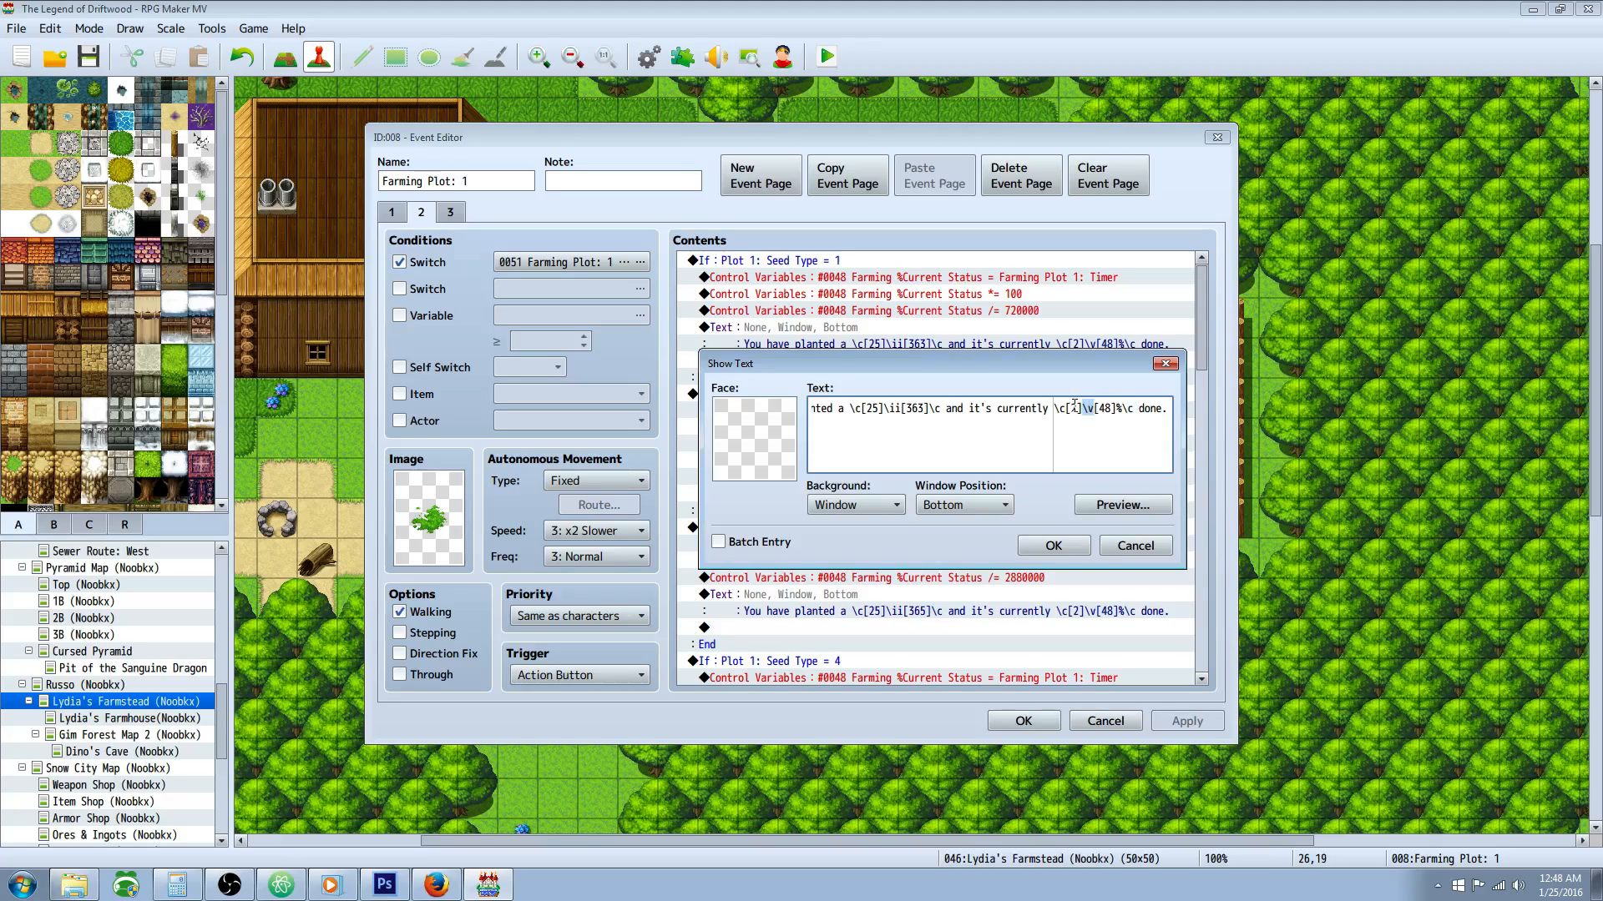
pyautogui.moveTo(1099, 407); pyautogui.dragTo(1112, 408)
pyautogui.click(1110, 501)
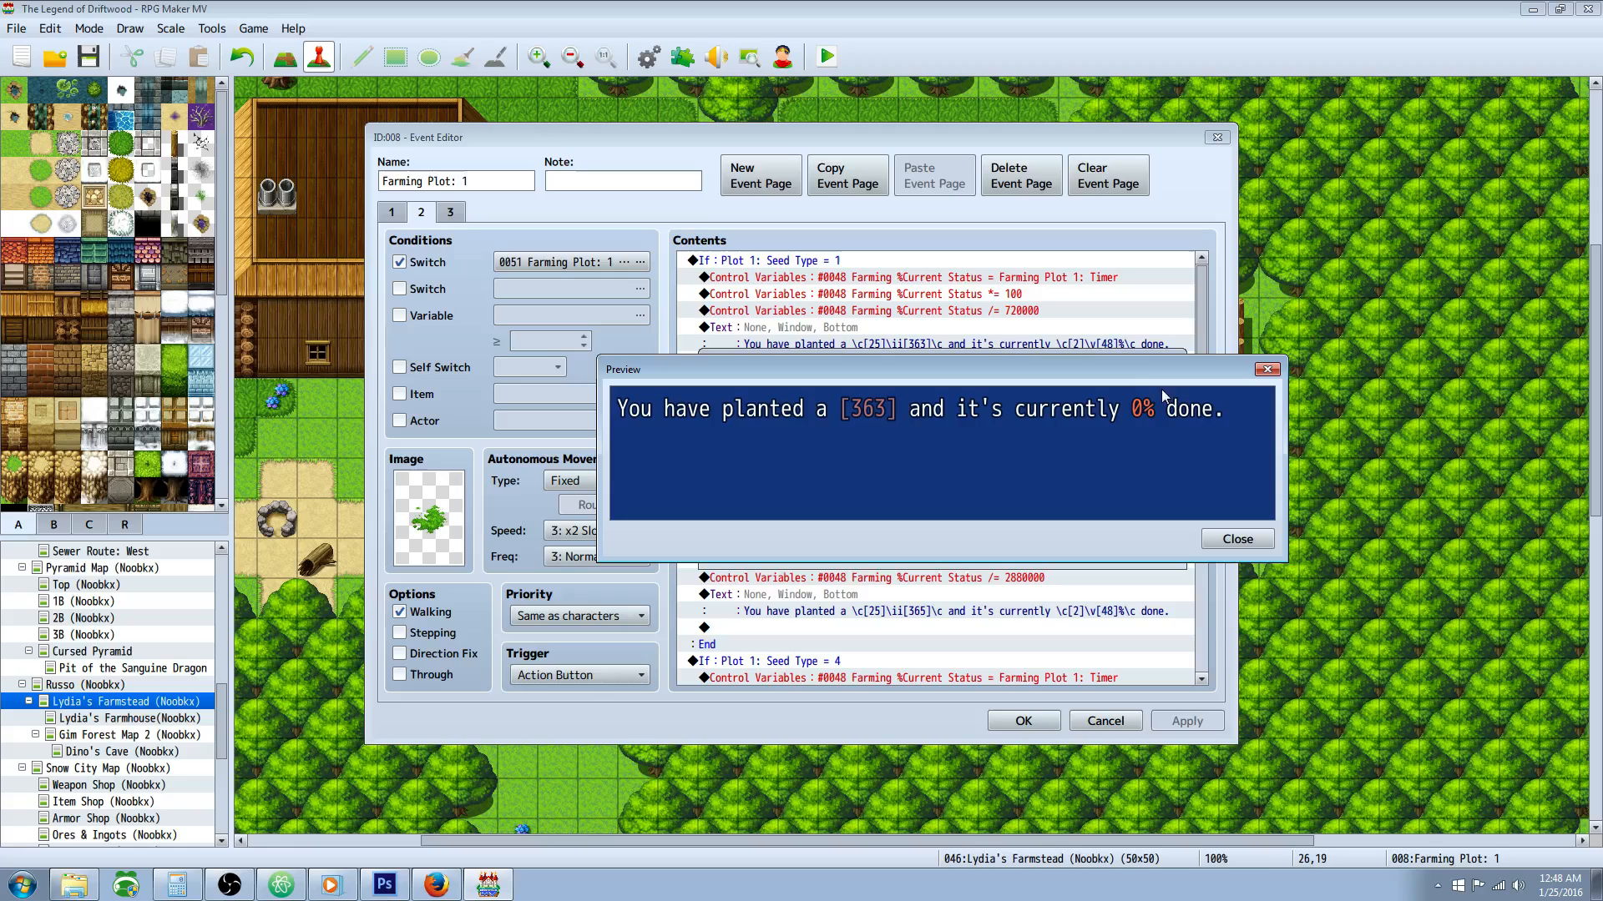
pyautogui.click(1237, 540)
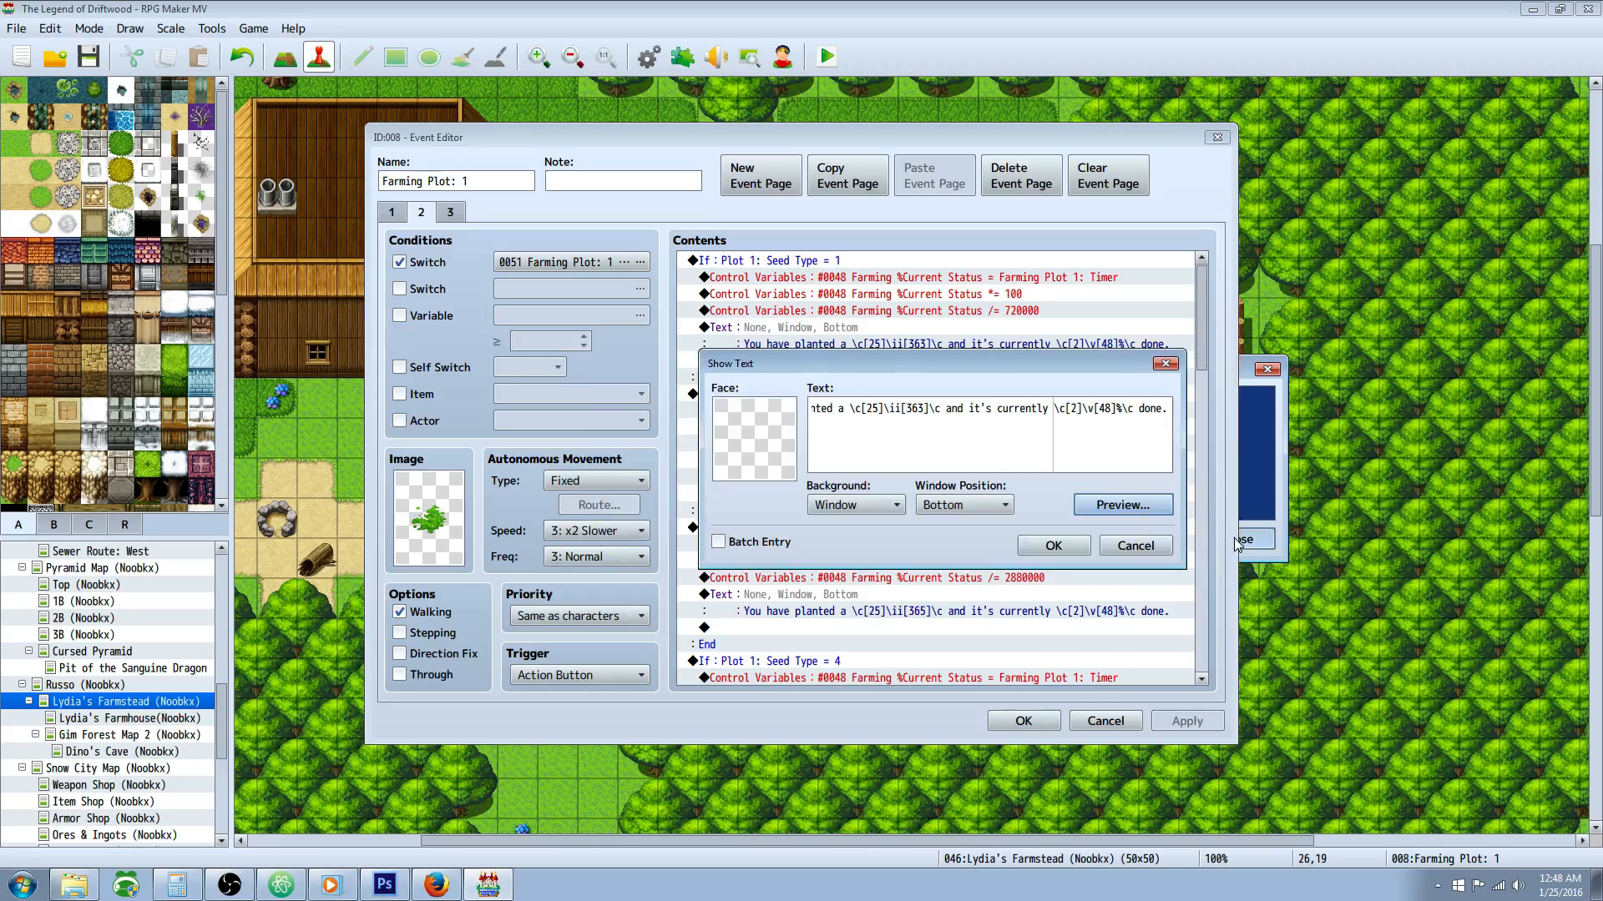
pyautogui.click(1050, 543)
# Step: Inspect the Plot 1: Seed Type = 2 branch condition and its division command on event page 2, then close the event
pyautogui.scroll(-1, 863, 367)
pyautogui.scroll(1, 809, 349)
pyautogui.click(817, 265)
pyautogui.click(813, 397)
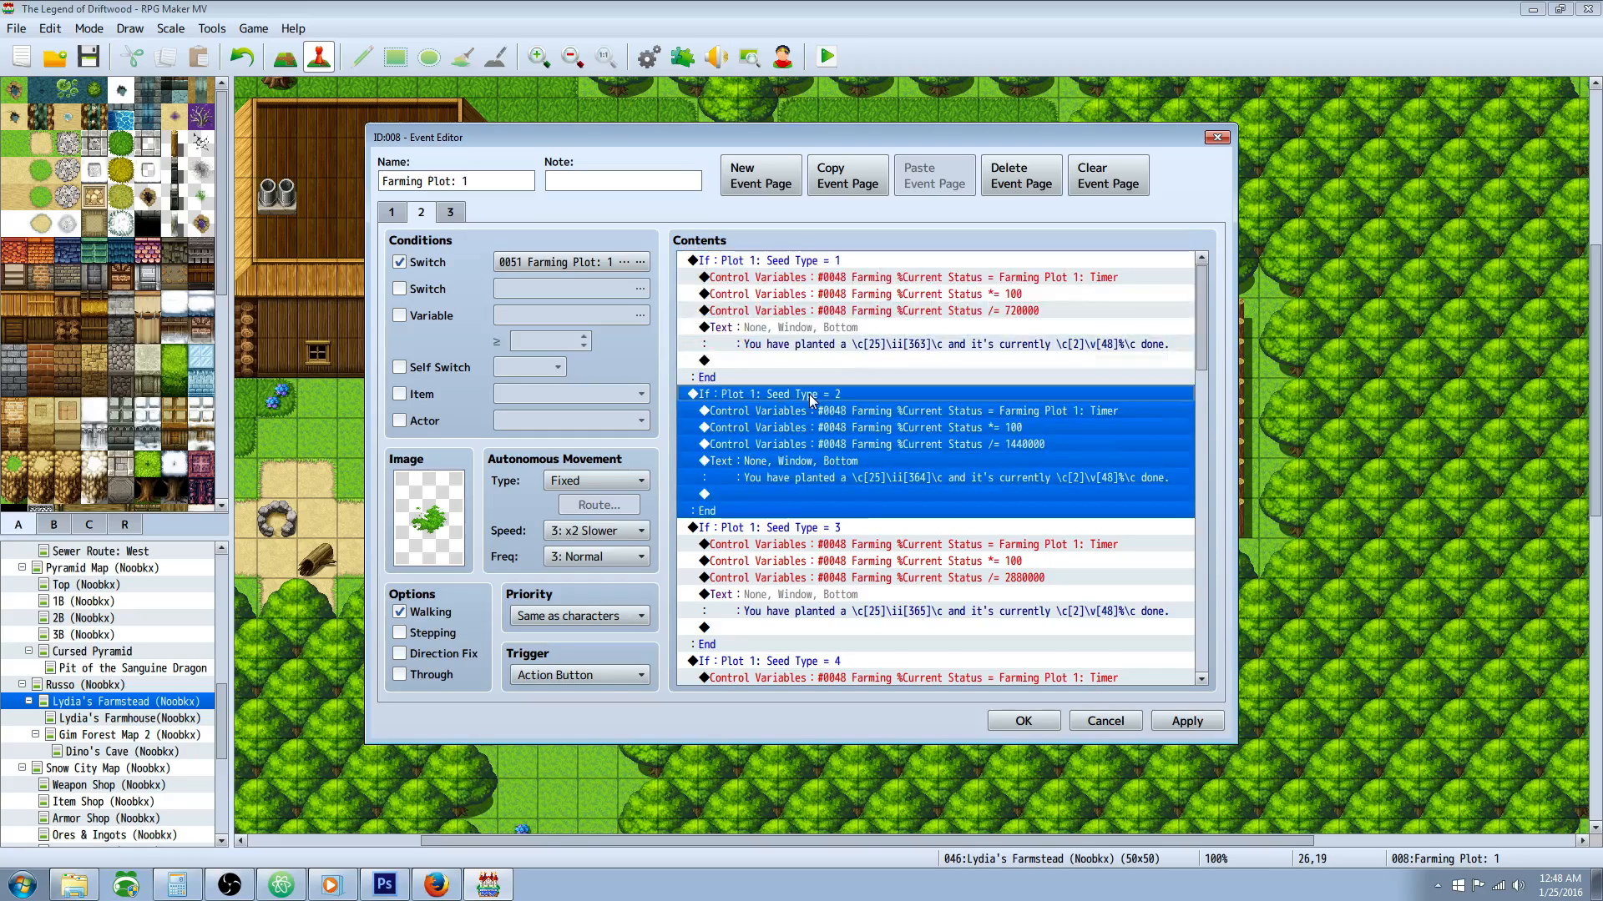
pyautogui.click(1056, 495)
pyautogui.click(789, 398)
pyautogui.rightClick(725, 402)
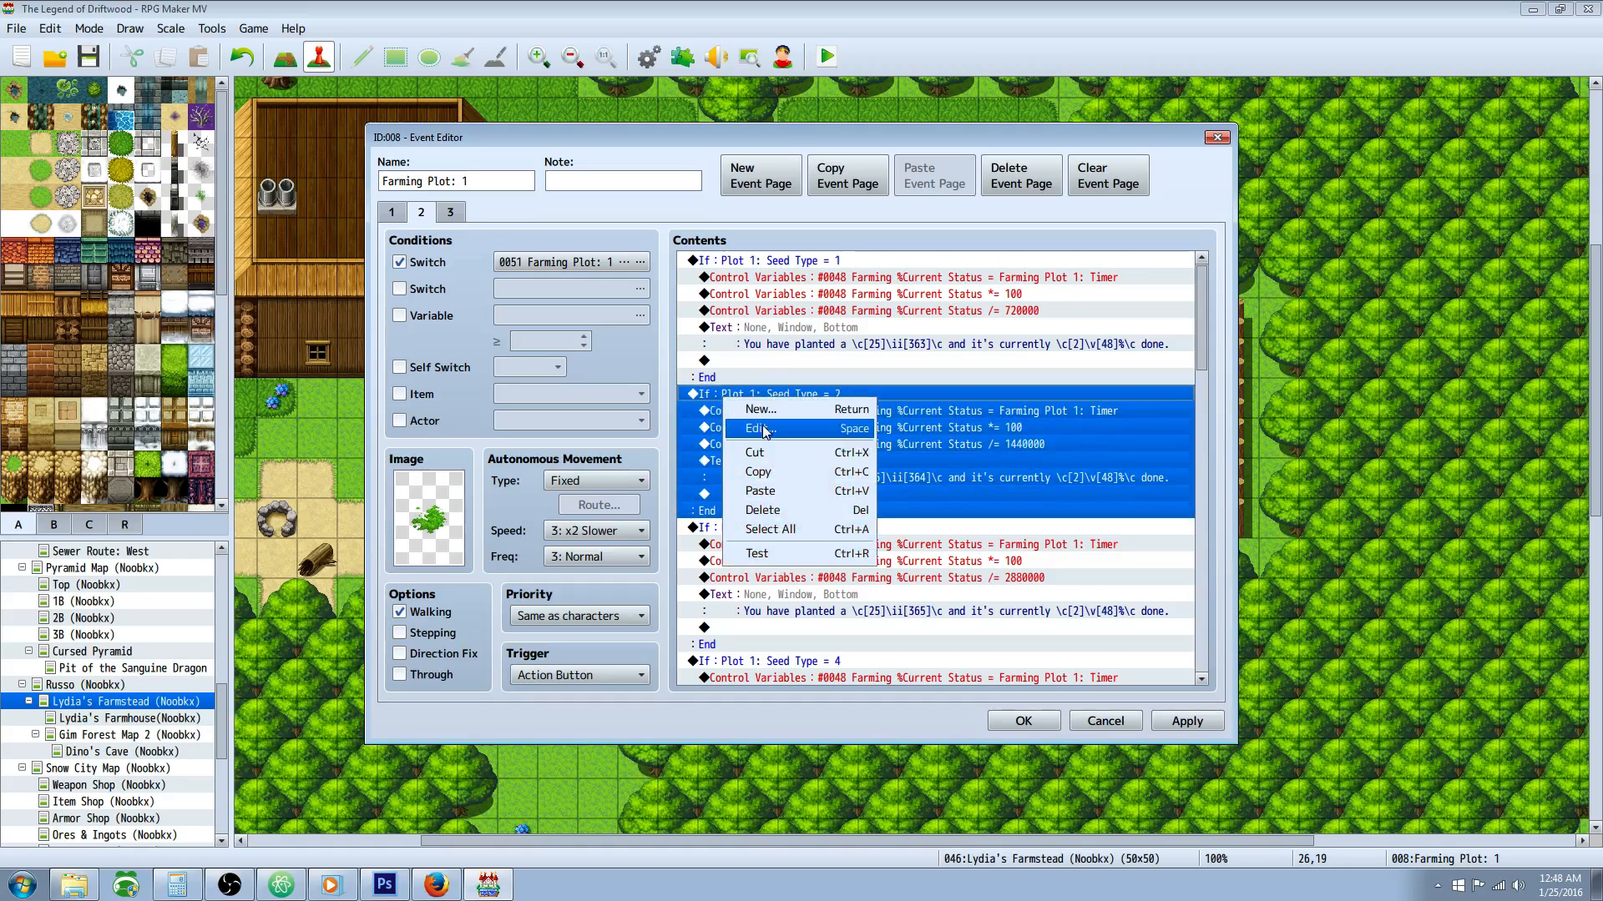
pyautogui.click(766, 428)
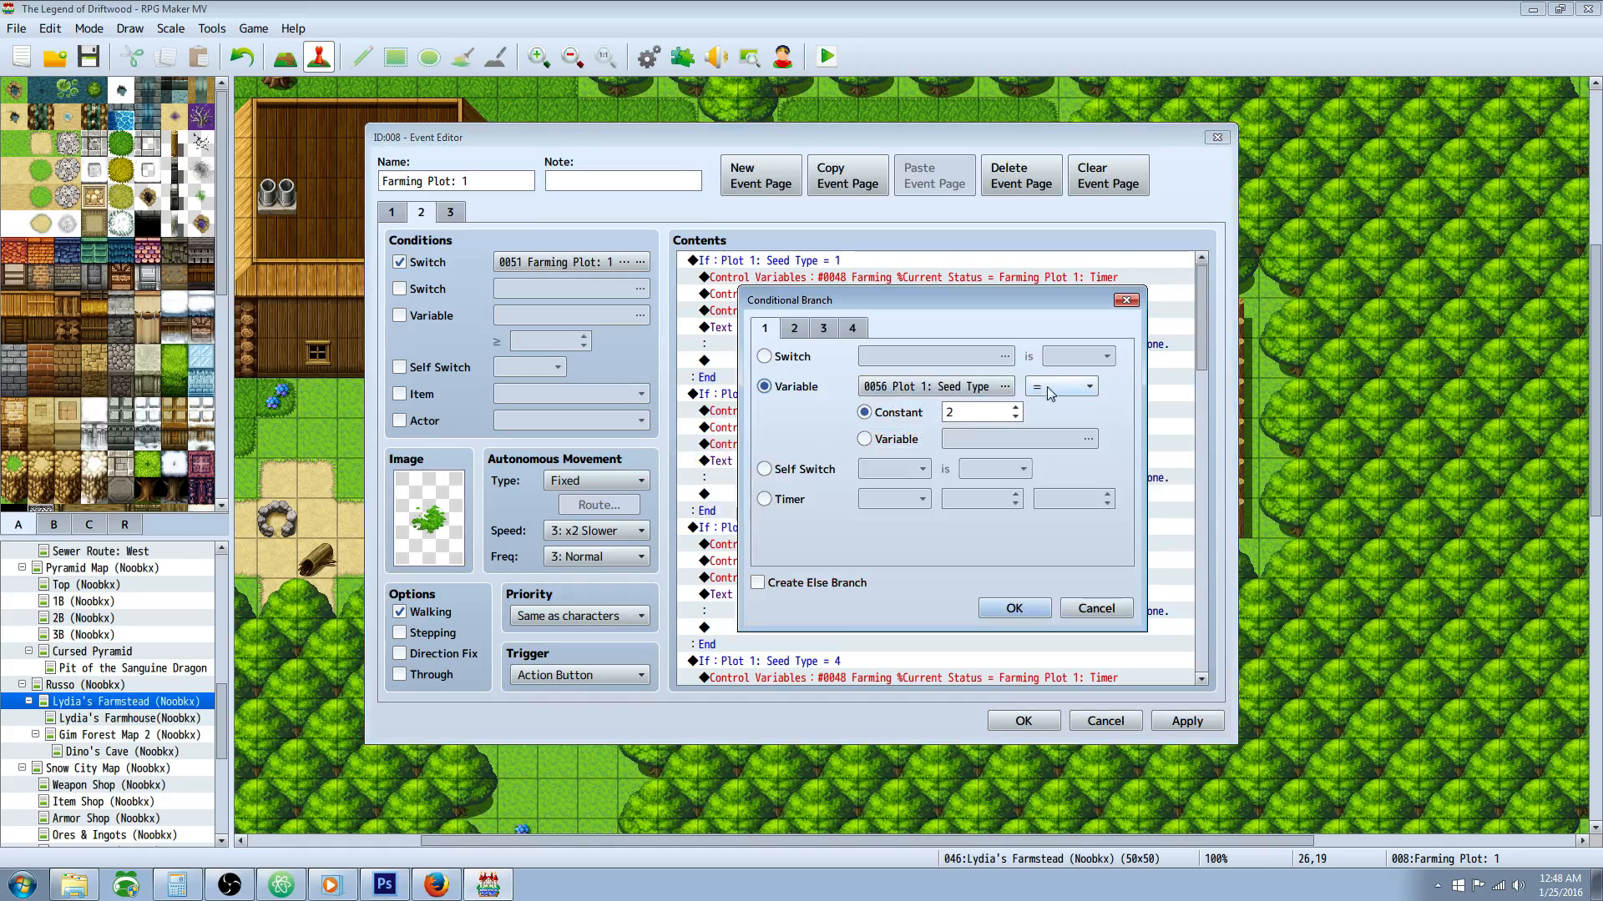
pyautogui.click(1014, 608)
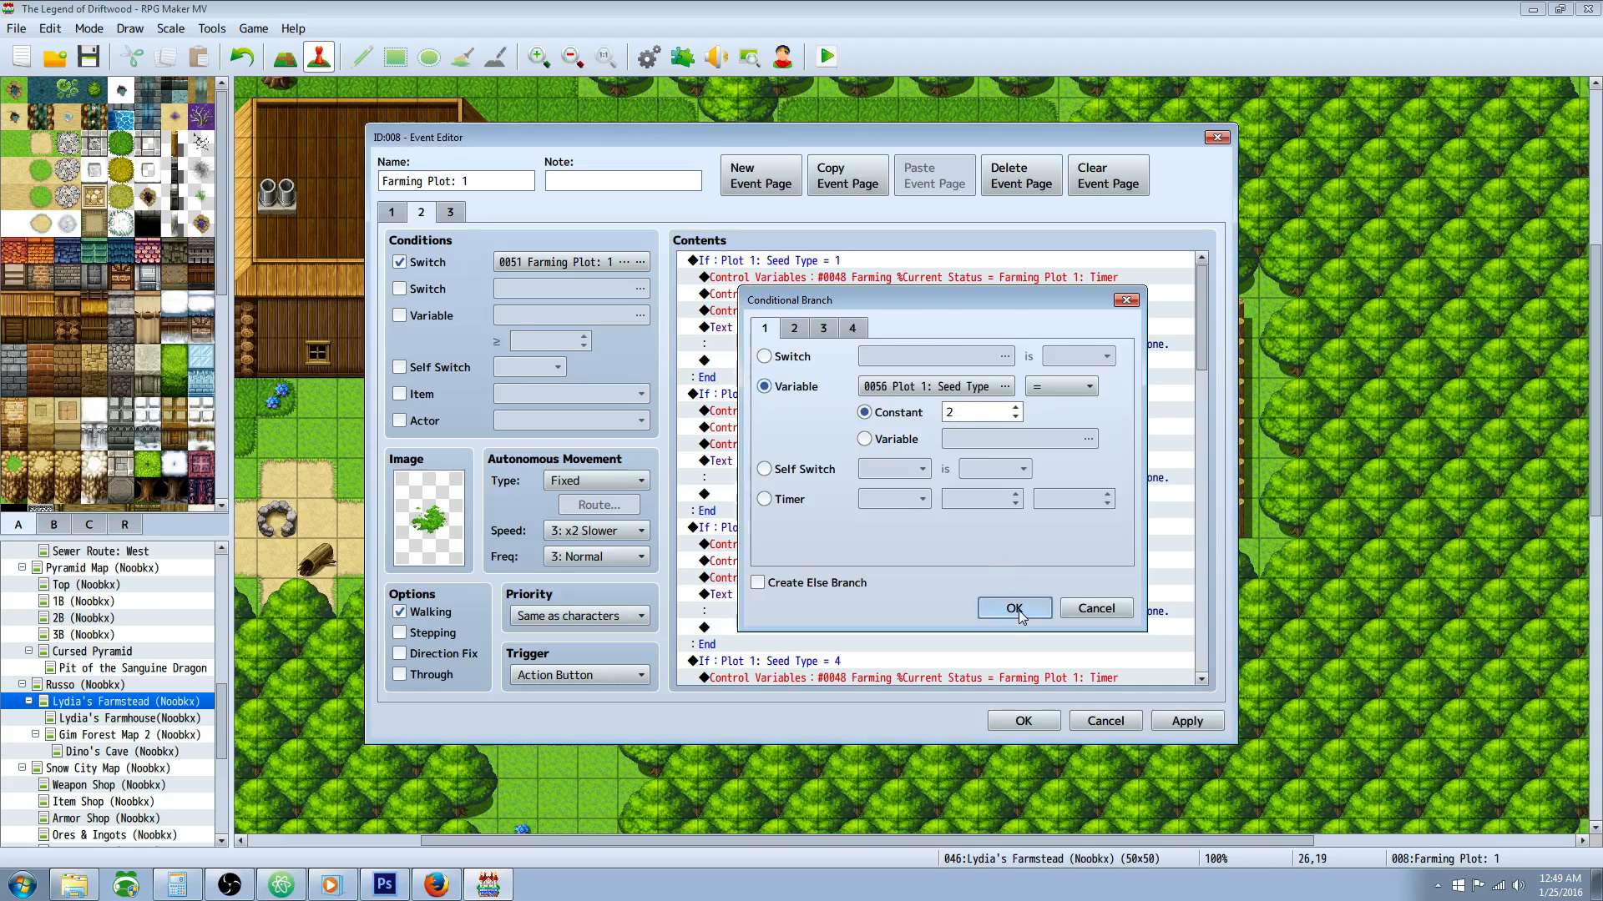
pyautogui.click(997, 447)
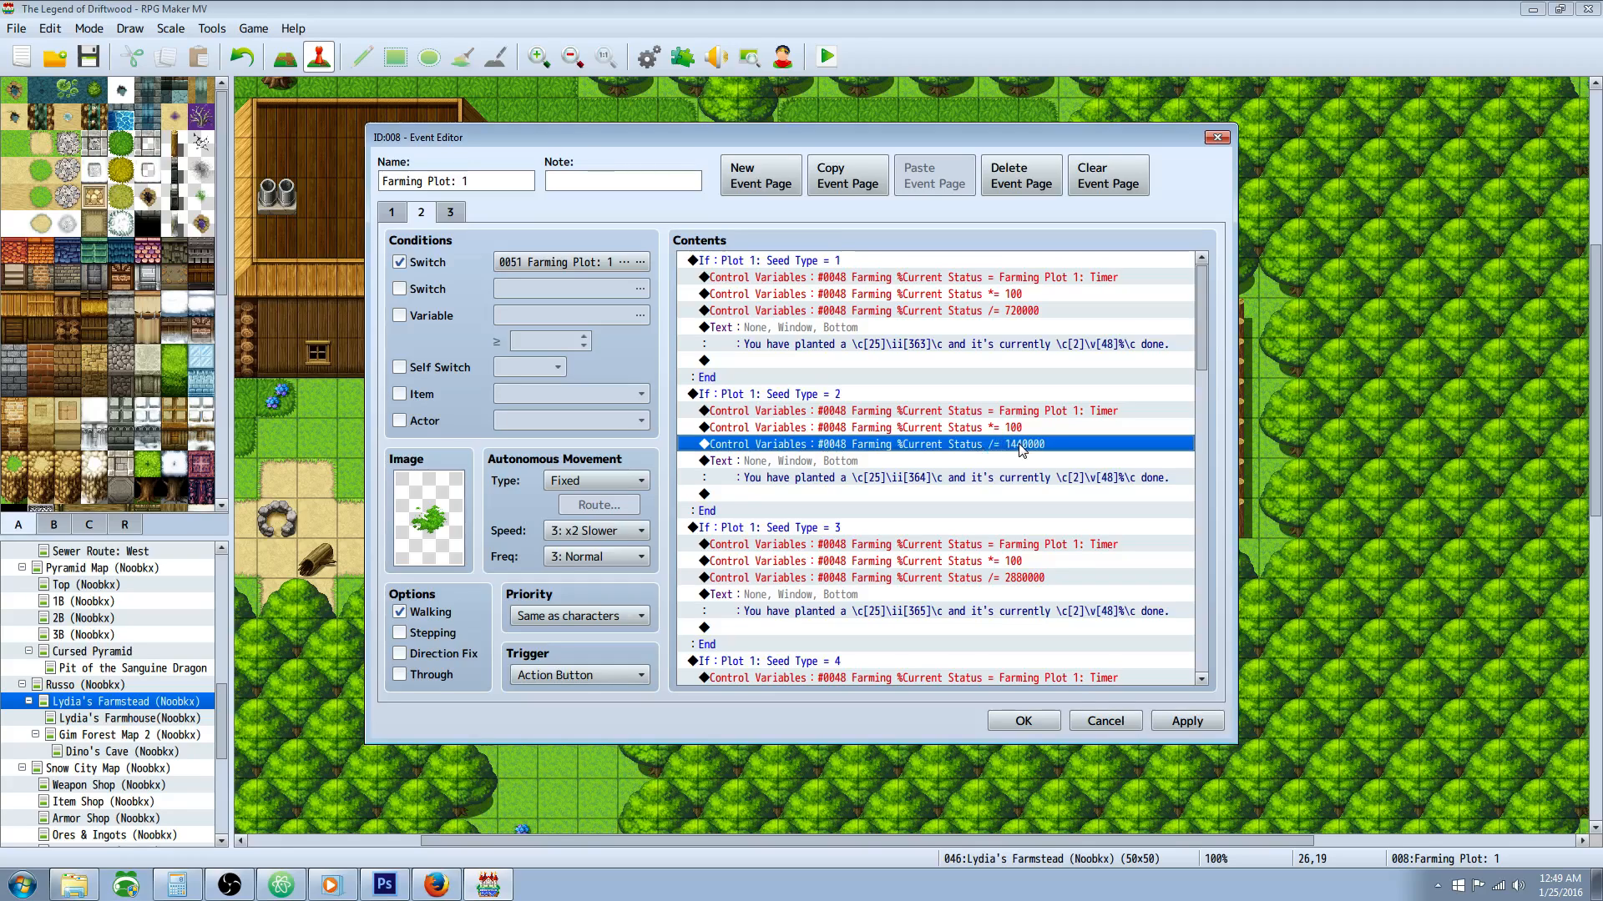
pyautogui.click(1006, 726)
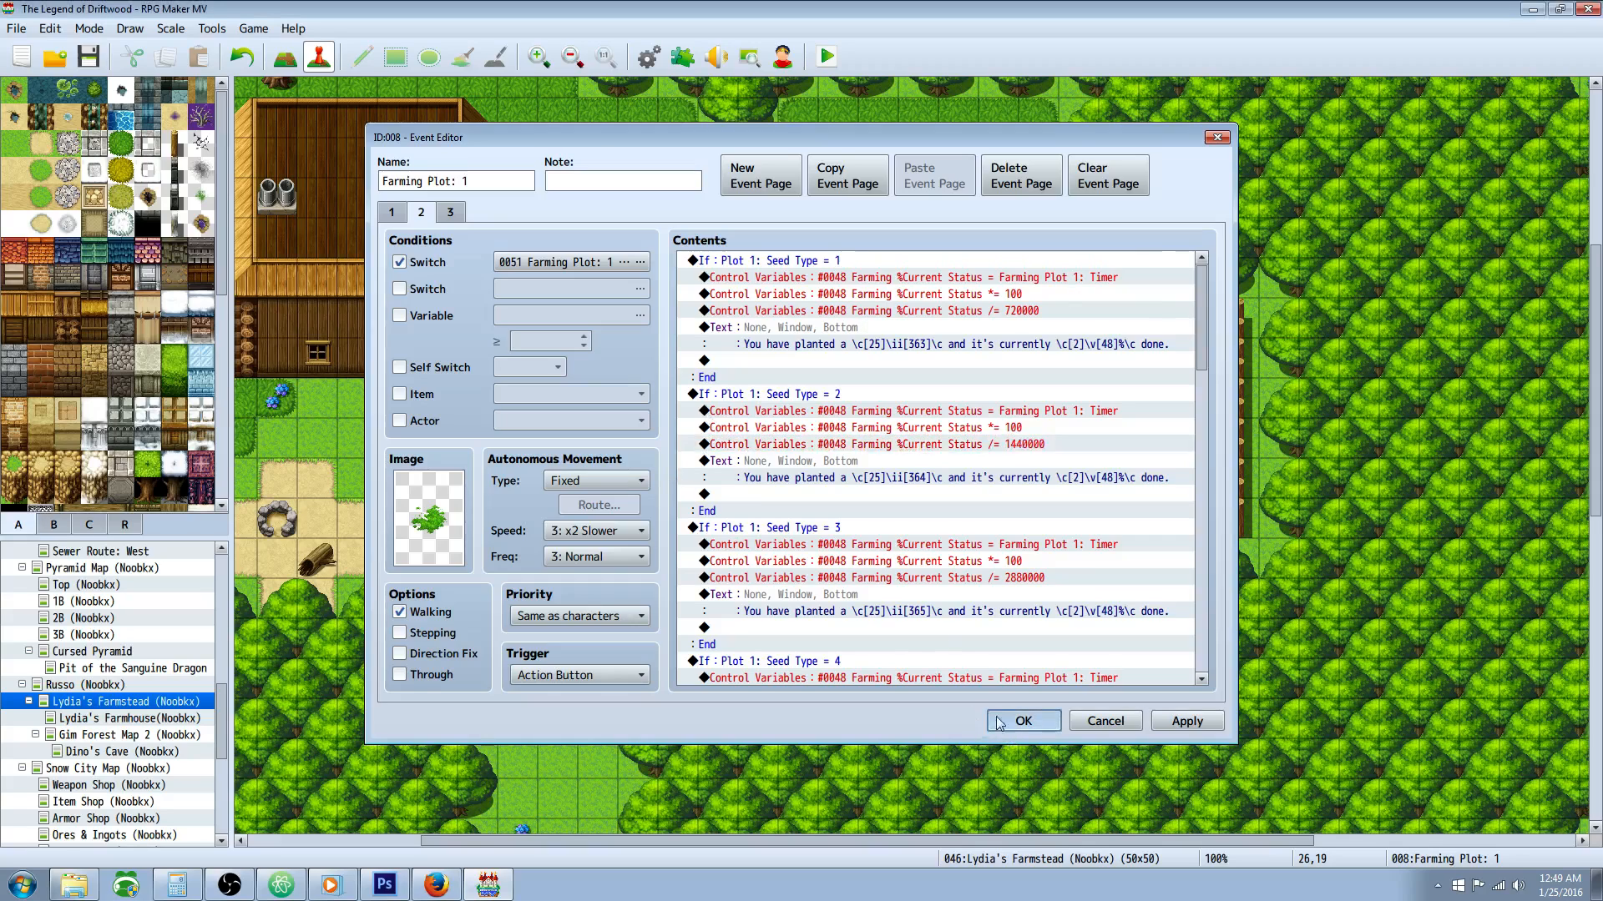
# Step: Check the Seed Type = 2 timer threshold in the Farming: Plot 1 common event and close the database
pyautogui.click(647, 58)
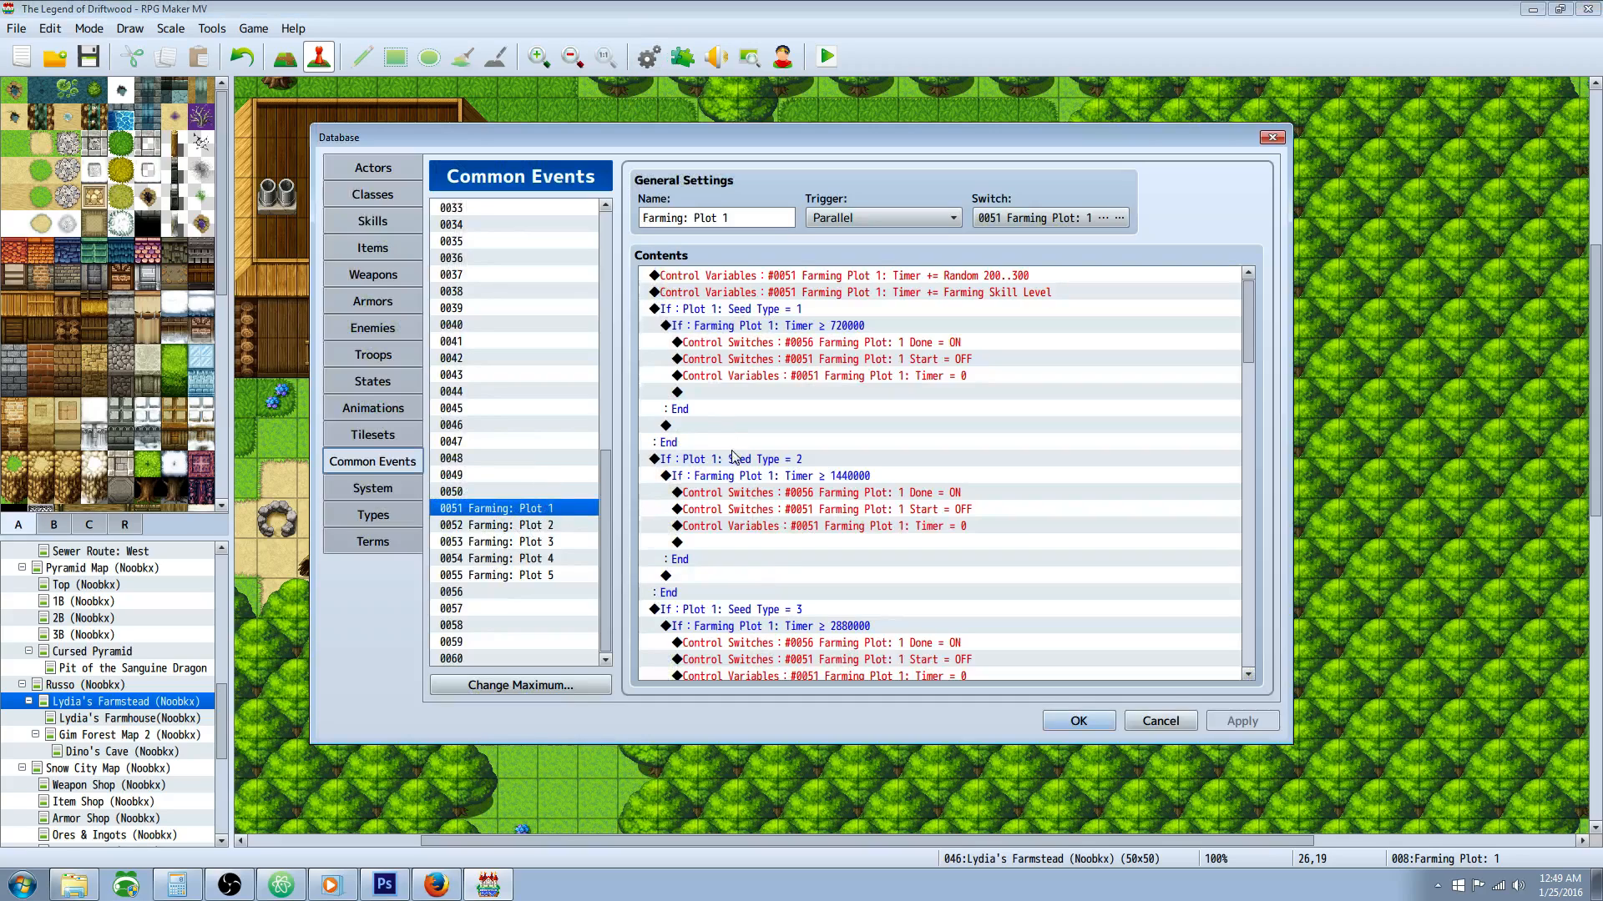
pyautogui.click(750, 464)
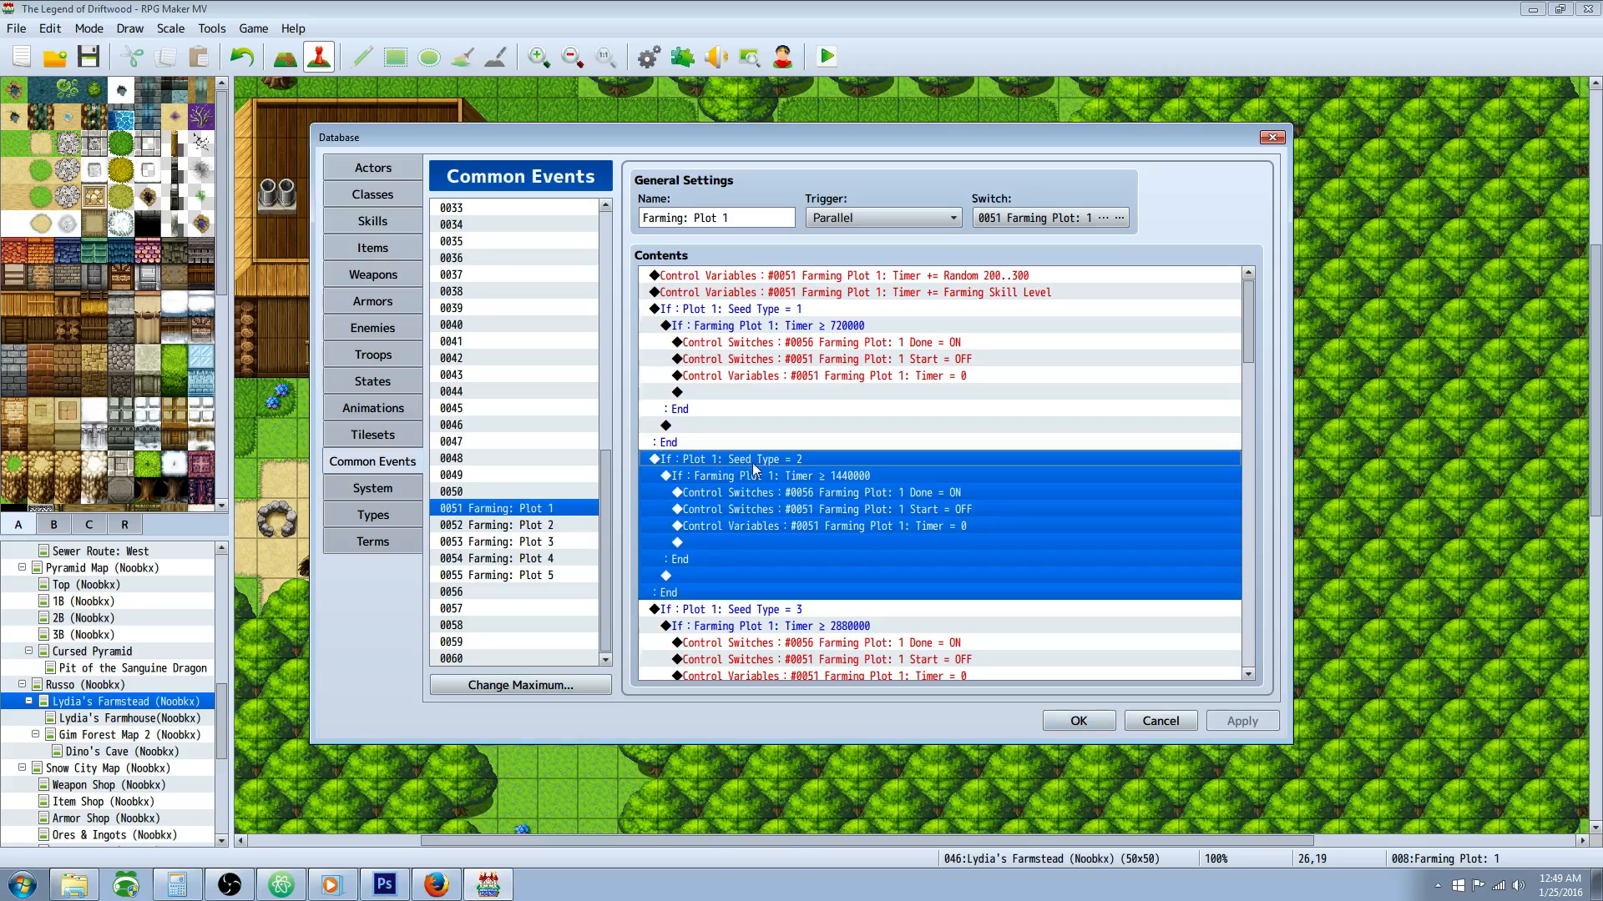
pyautogui.click(851, 482)
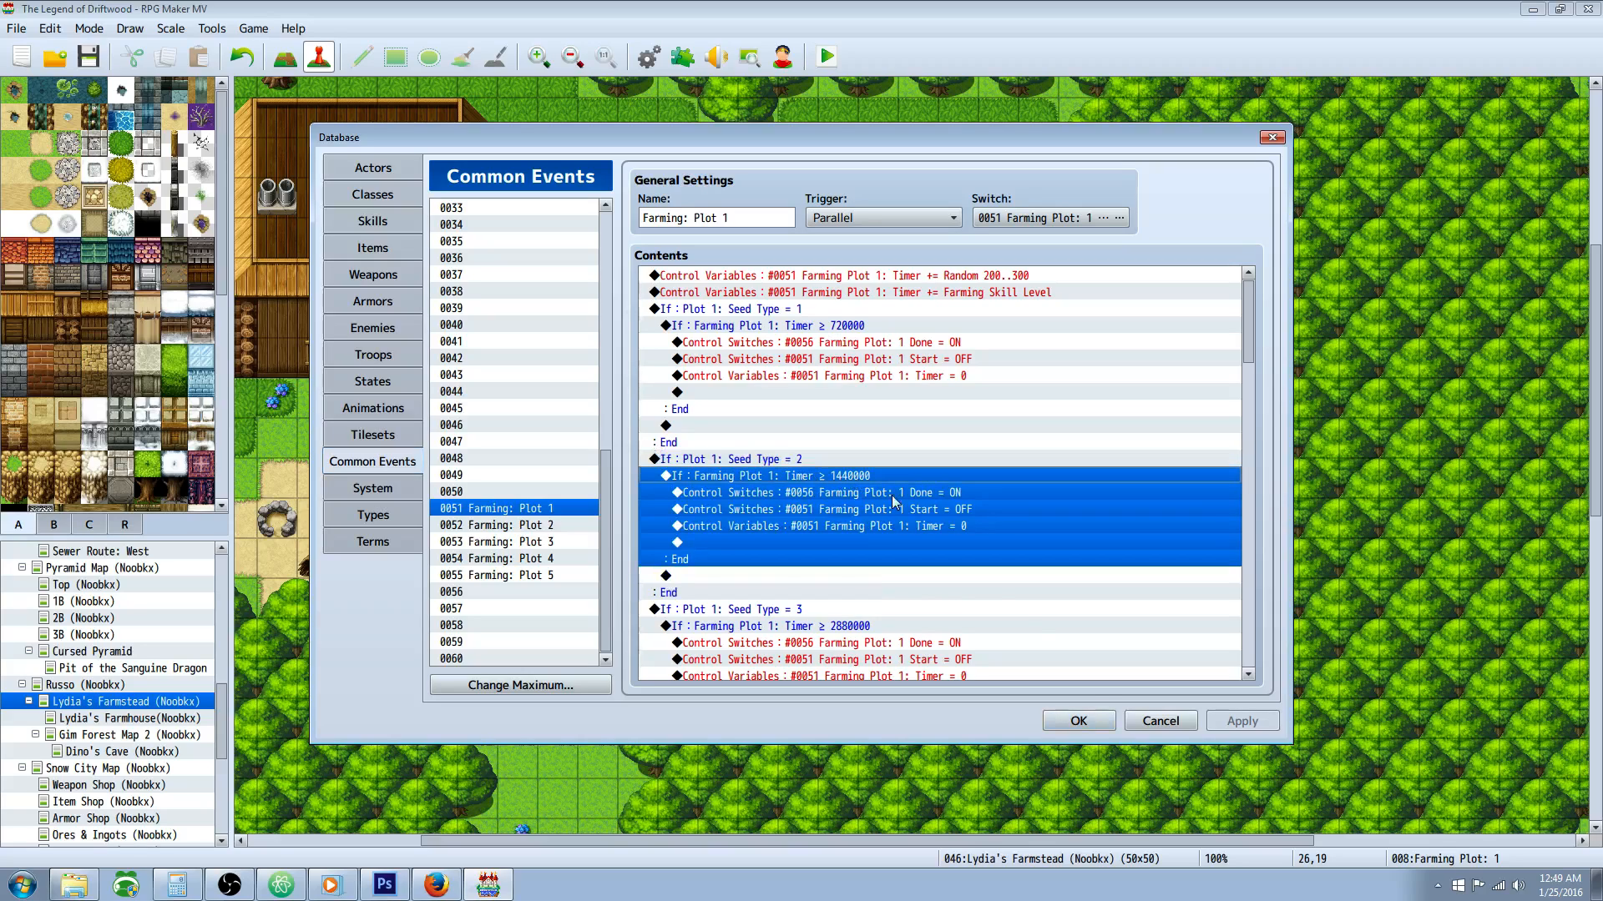
pyautogui.click(1075, 718)
# Step: Reopen page 2 of the Farming Plot: 1 event and review the Seed Type = 2 branch's Farming %Current Status calculation
pyautogui.rightClick(1035, 444)
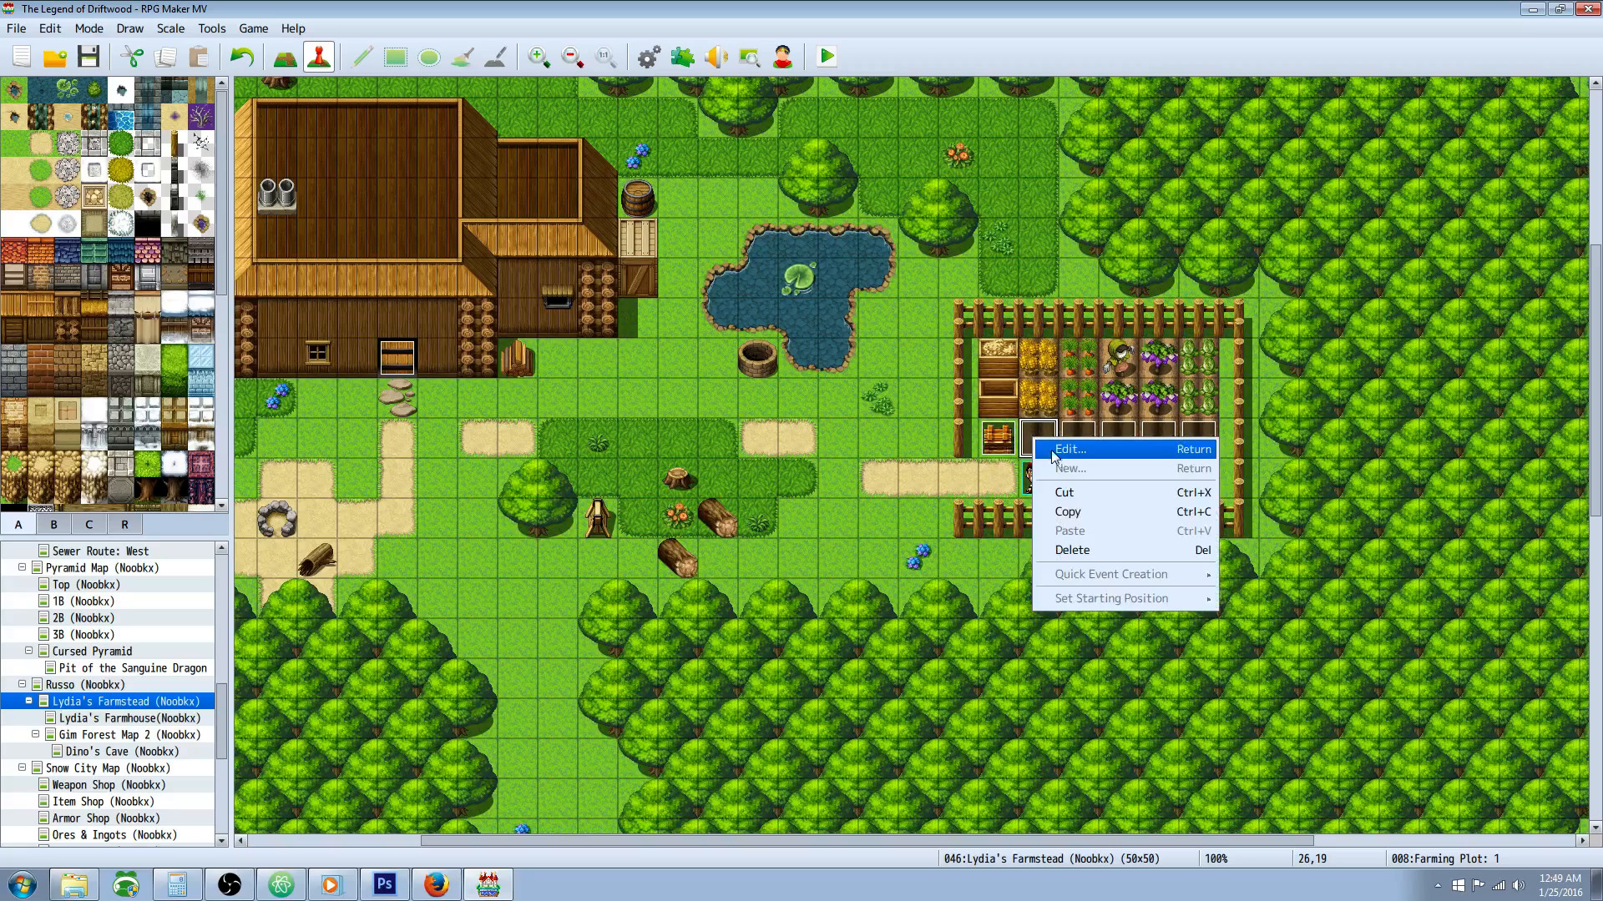
pyautogui.click(1060, 457)
pyautogui.click(432, 214)
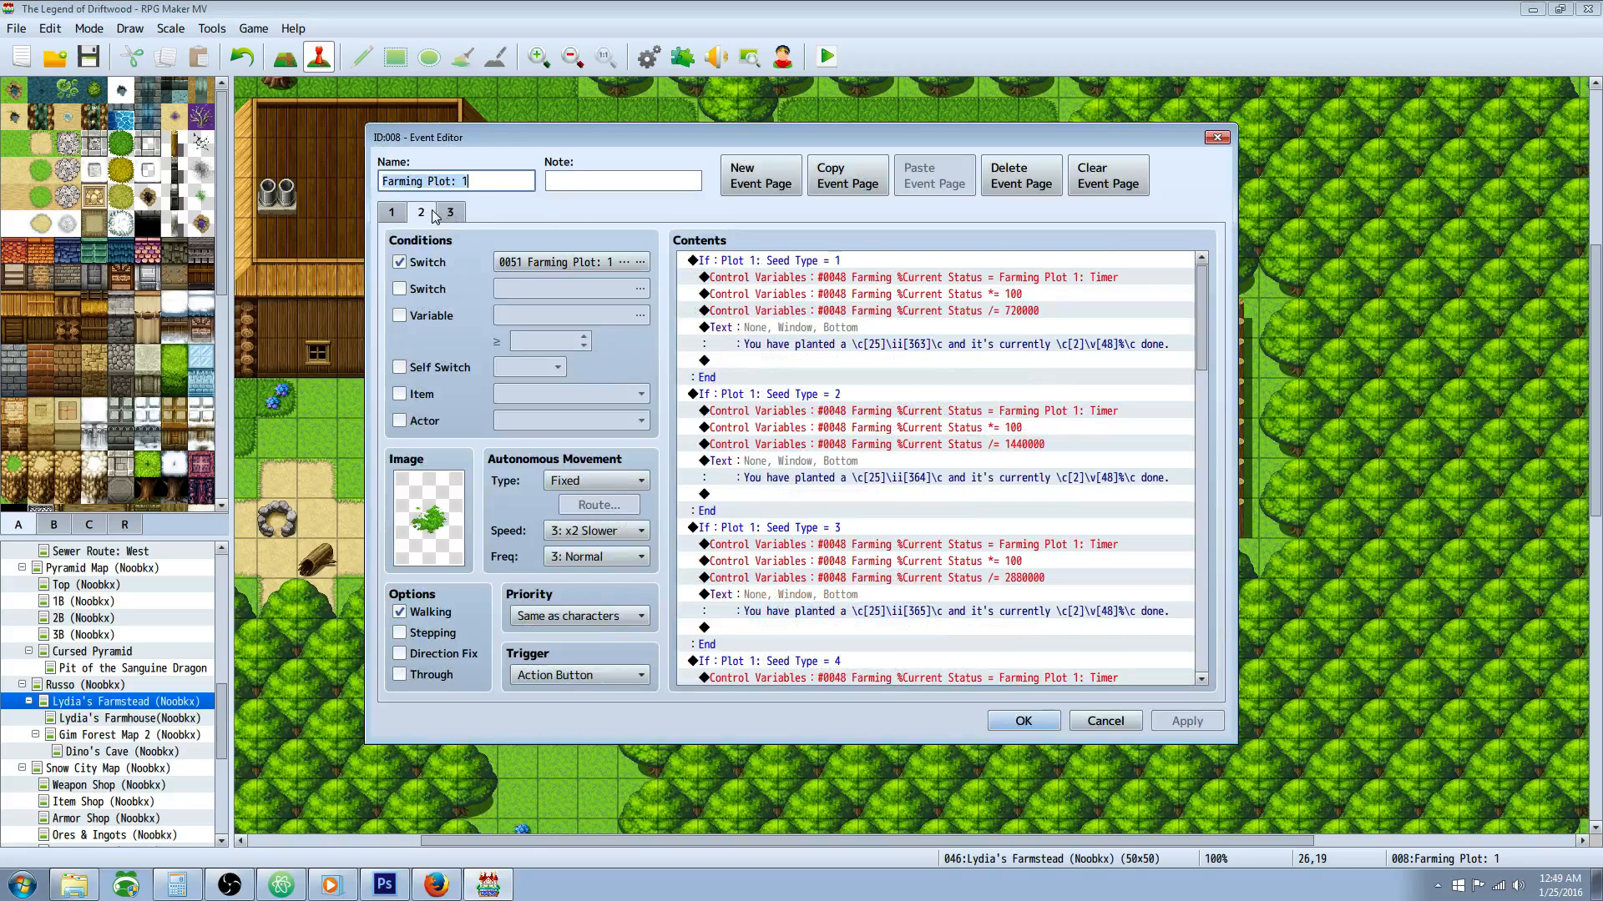
pyautogui.click(832, 395)
pyautogui.click(1062, 413)
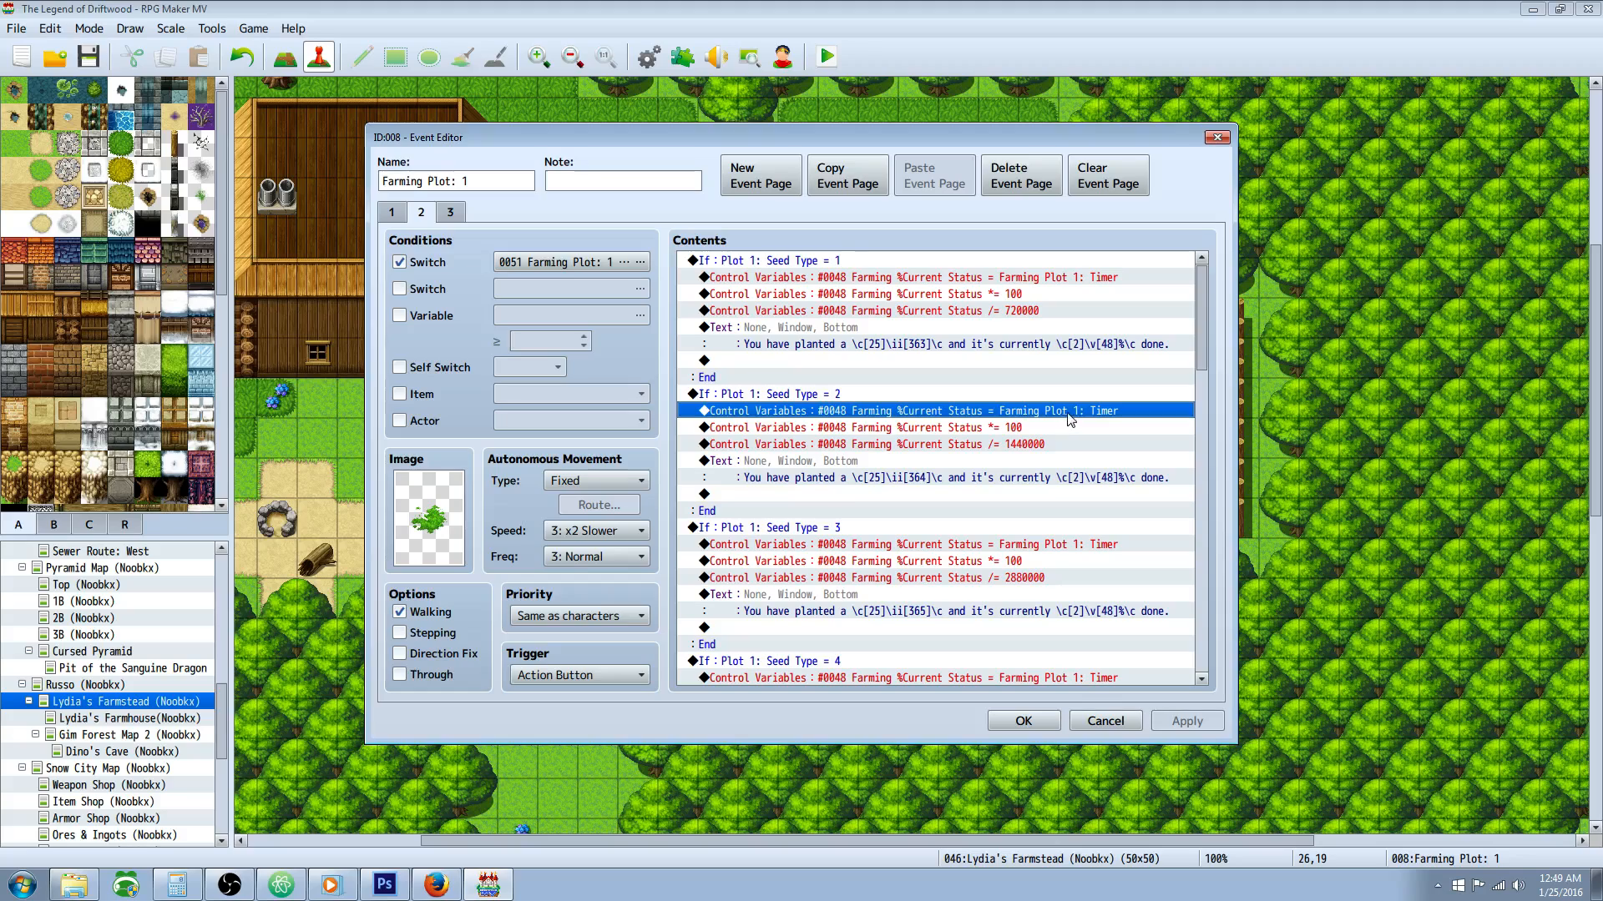
pyautogui.click(1014, 425)
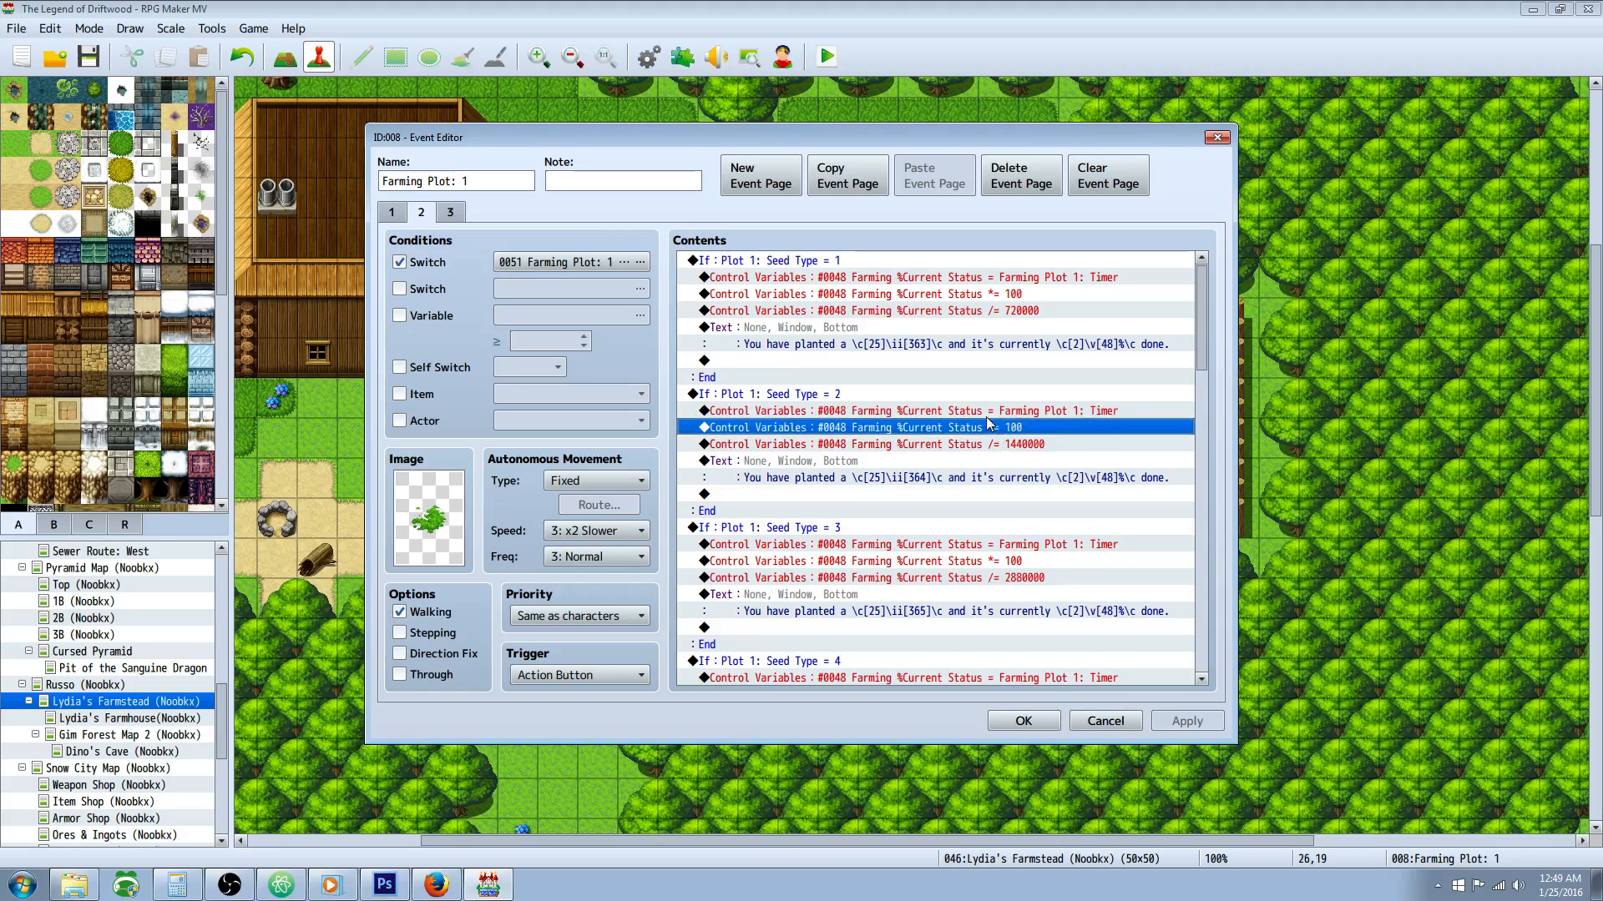
pyautogui.click(983, 413)
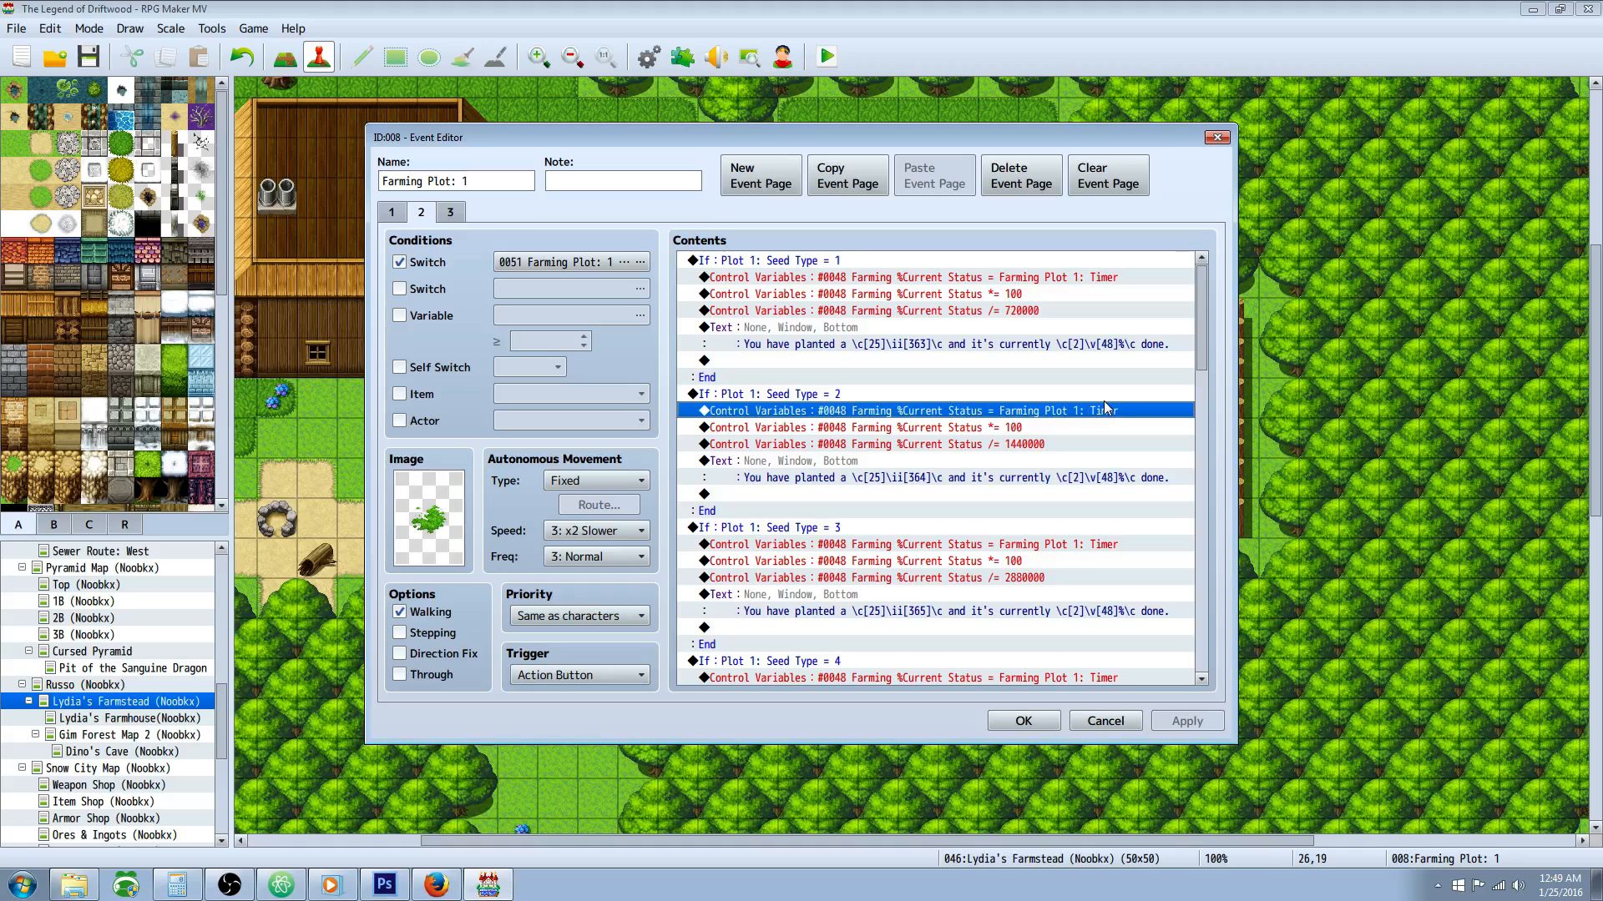
pyautogui.click(891, 429)
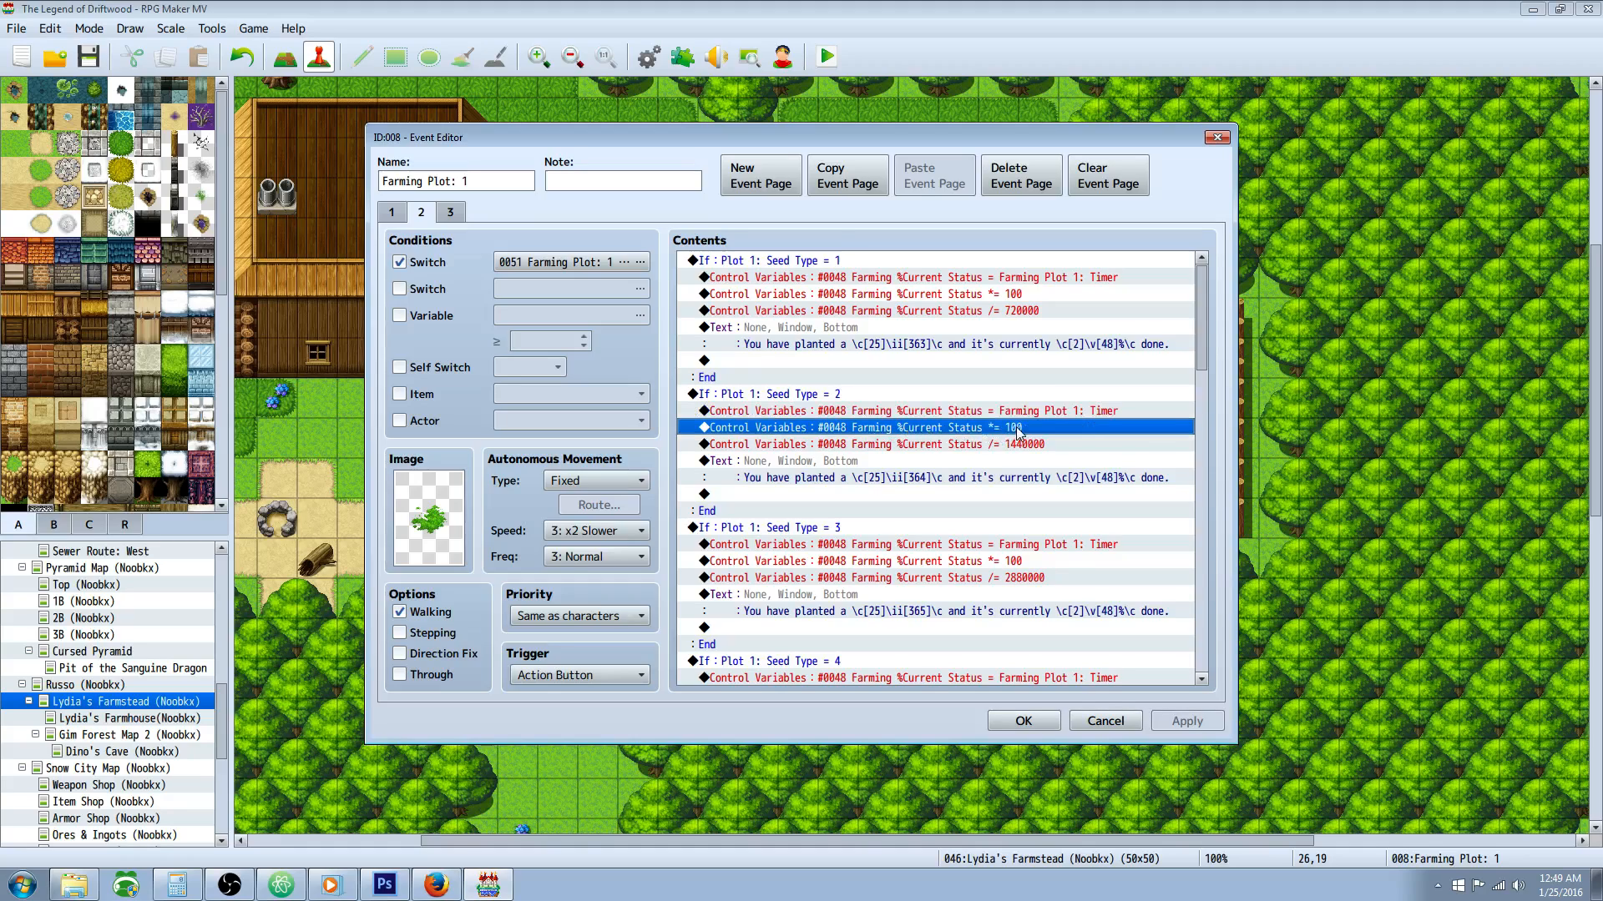
pyautogui.click(1002, 444)
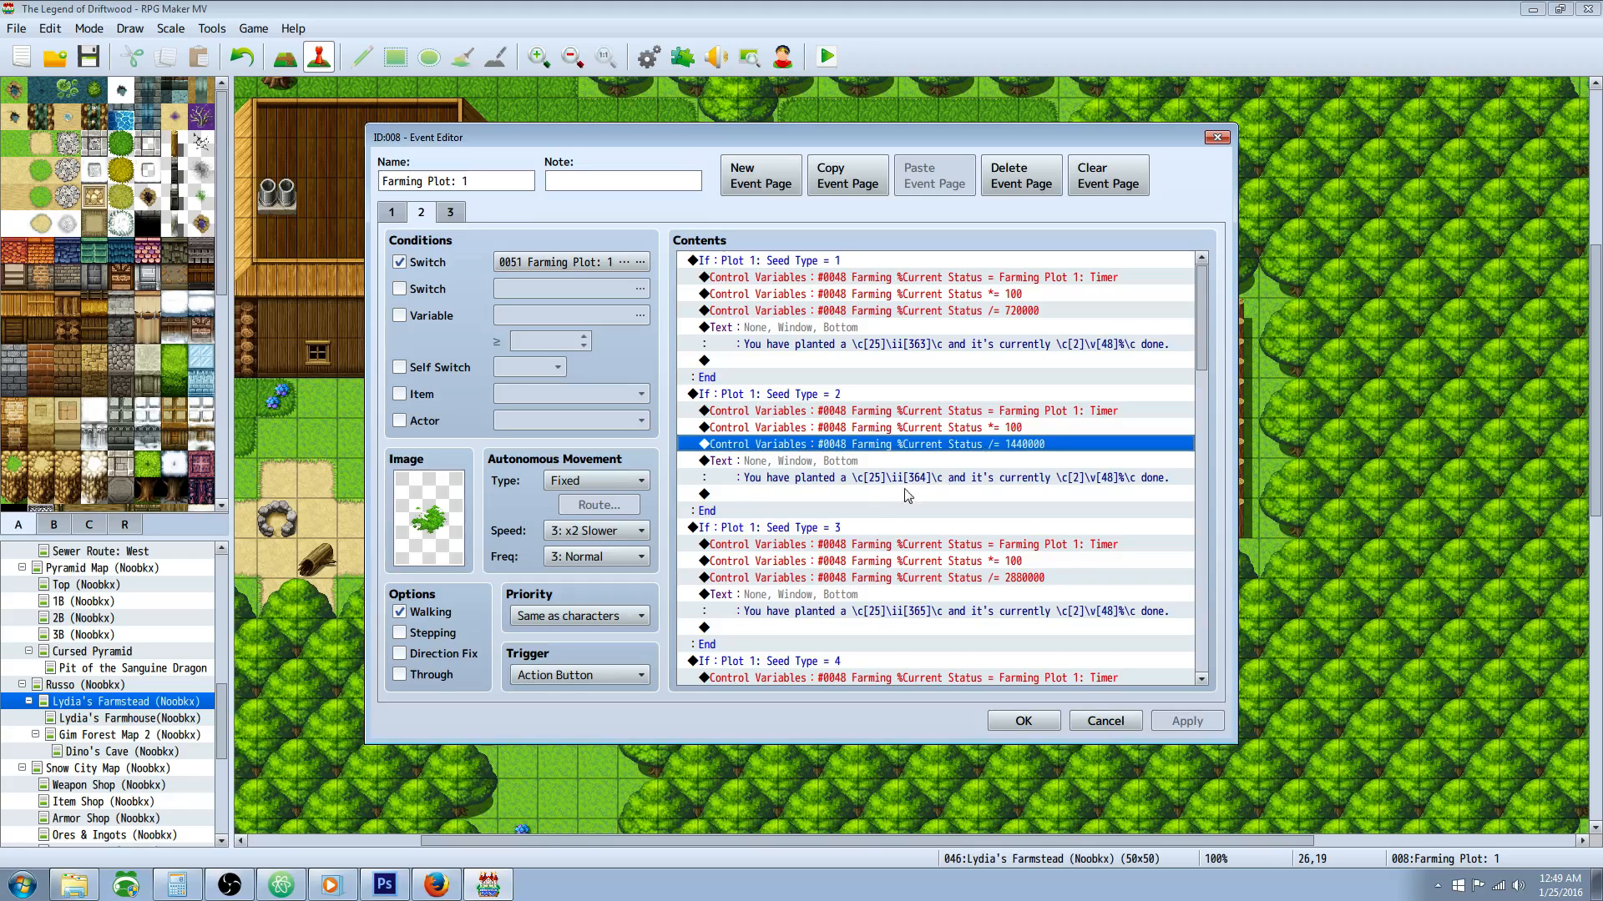
# Step: Review the Seed Type = 2 branch on event page 2, comparing its status message and division command with the Seed Type = 1 branch
pyautogui.click(870, 461)
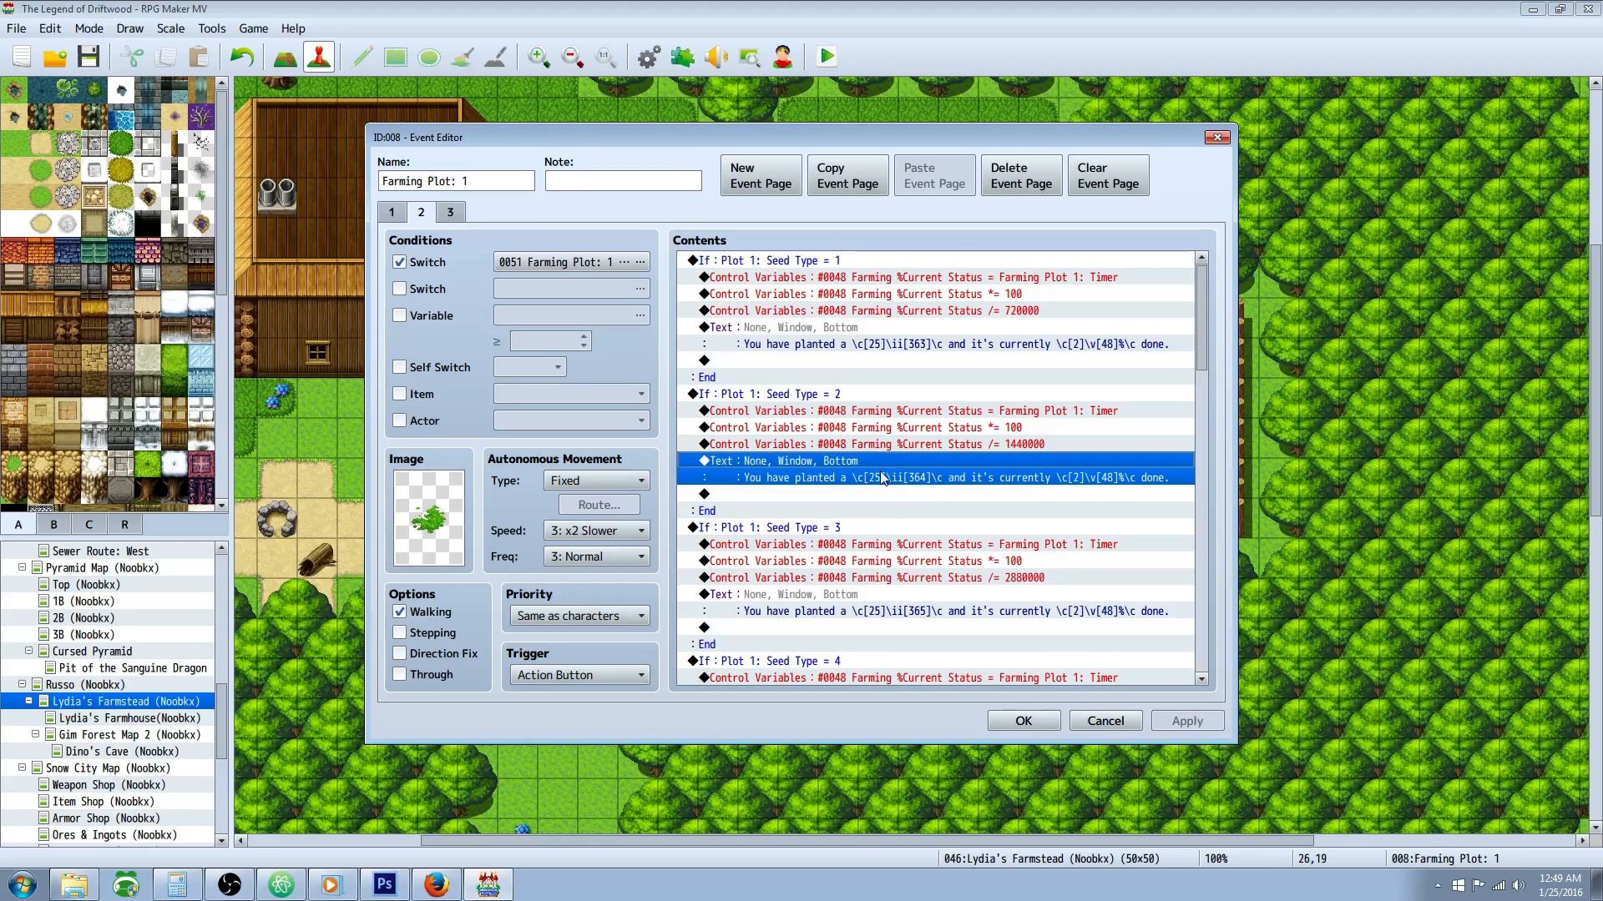
pyautogui.click(949, 394)
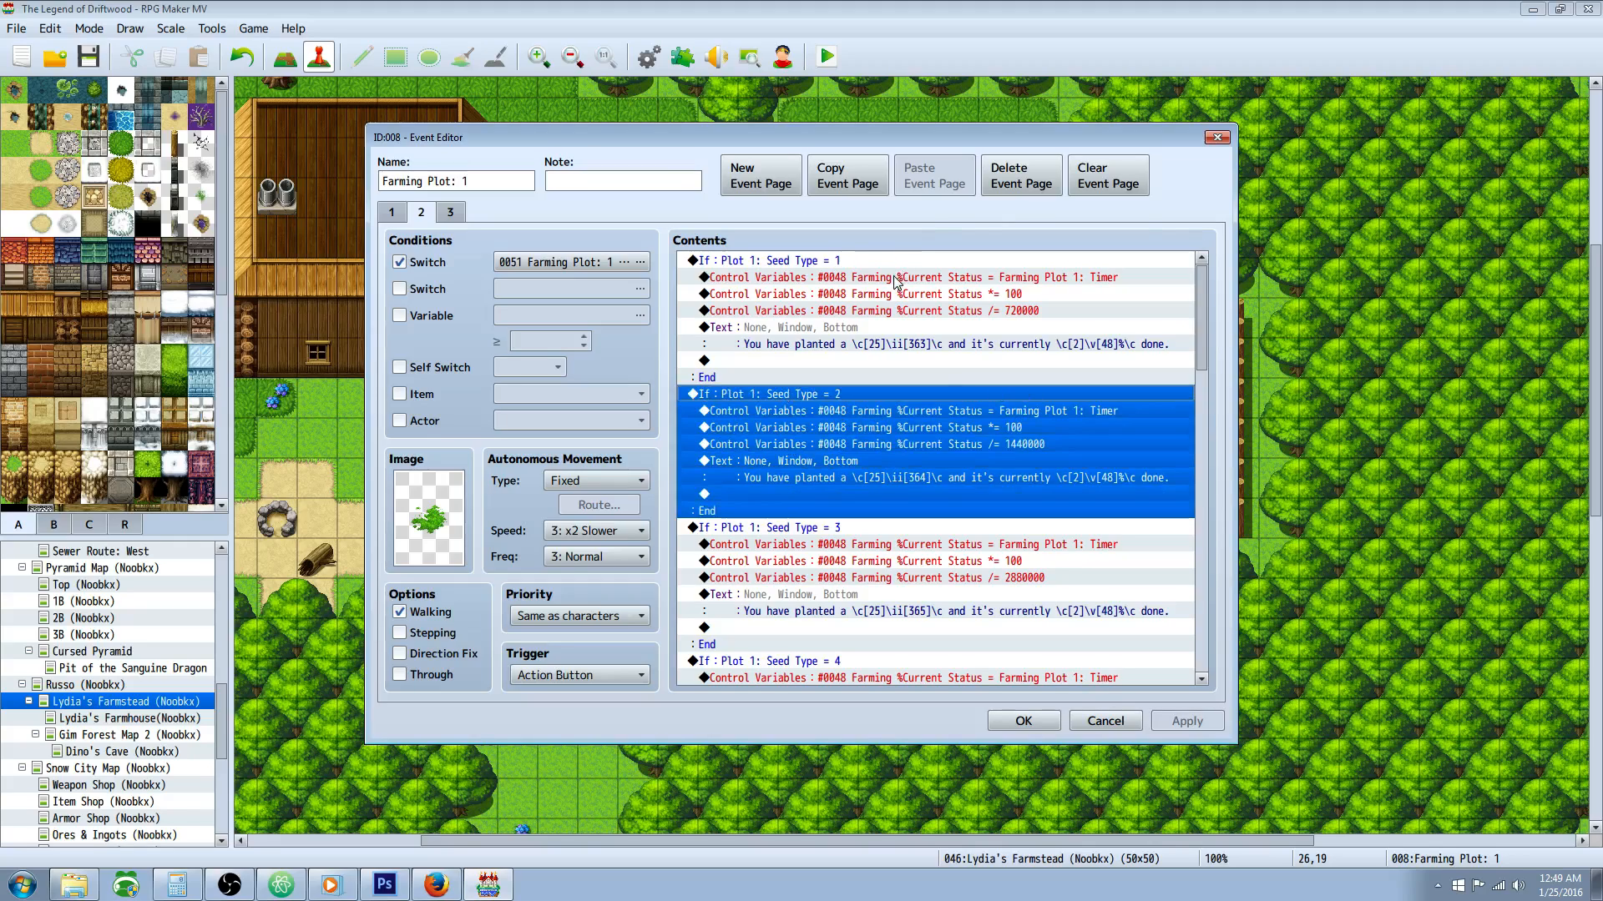
pyautogui.click(912, 474)
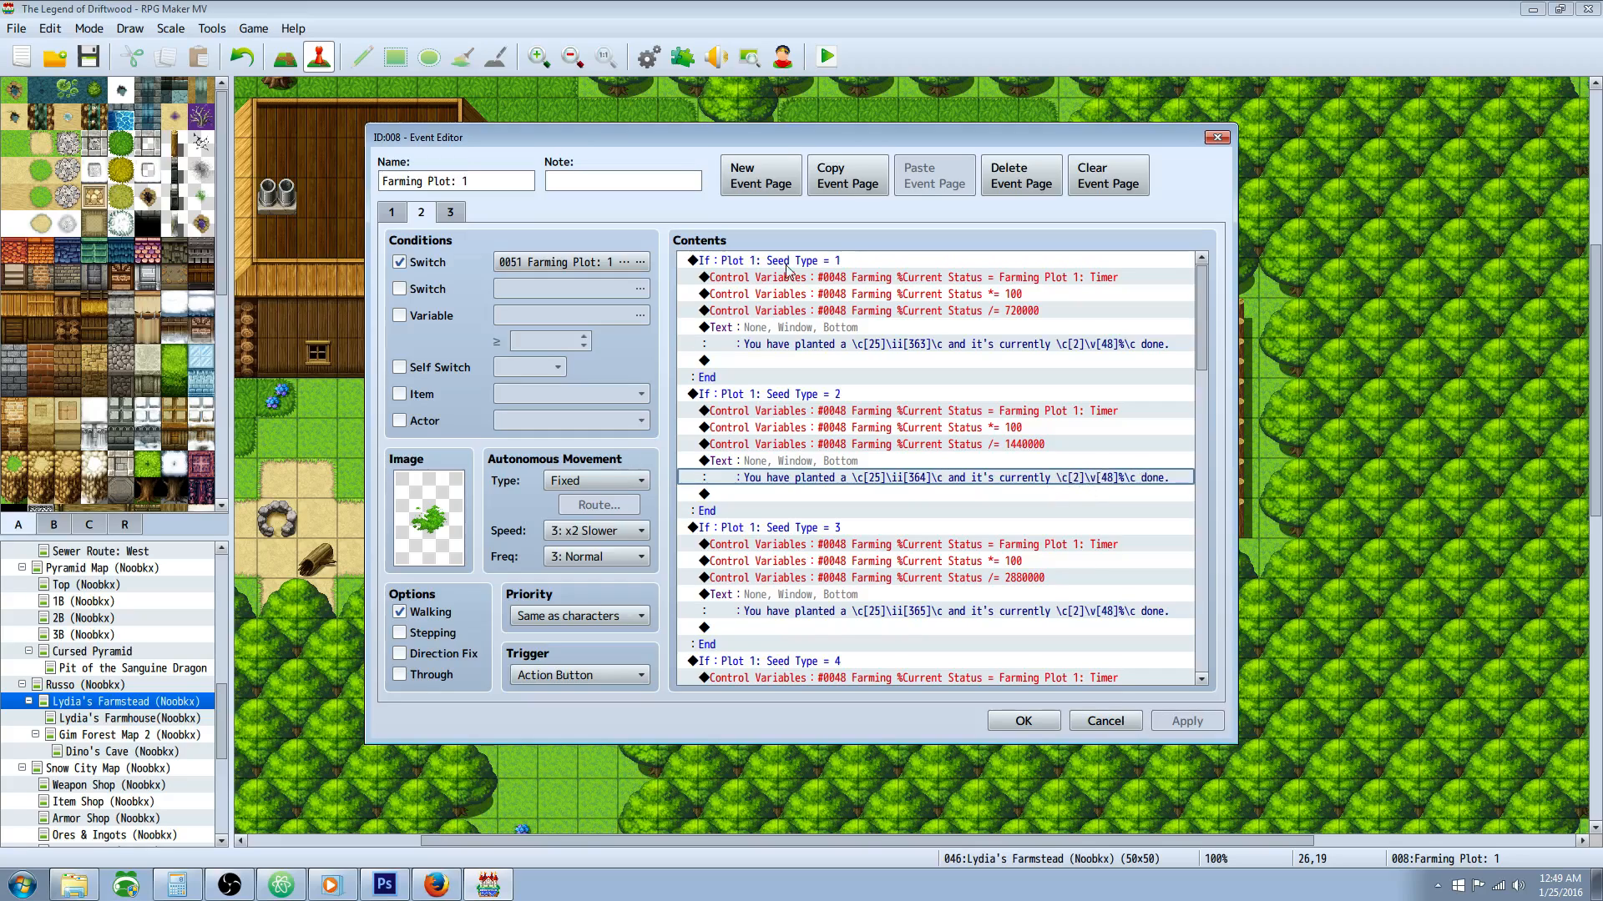
pyautogui.click(905, 261)
pyautogui.click(874, 395)
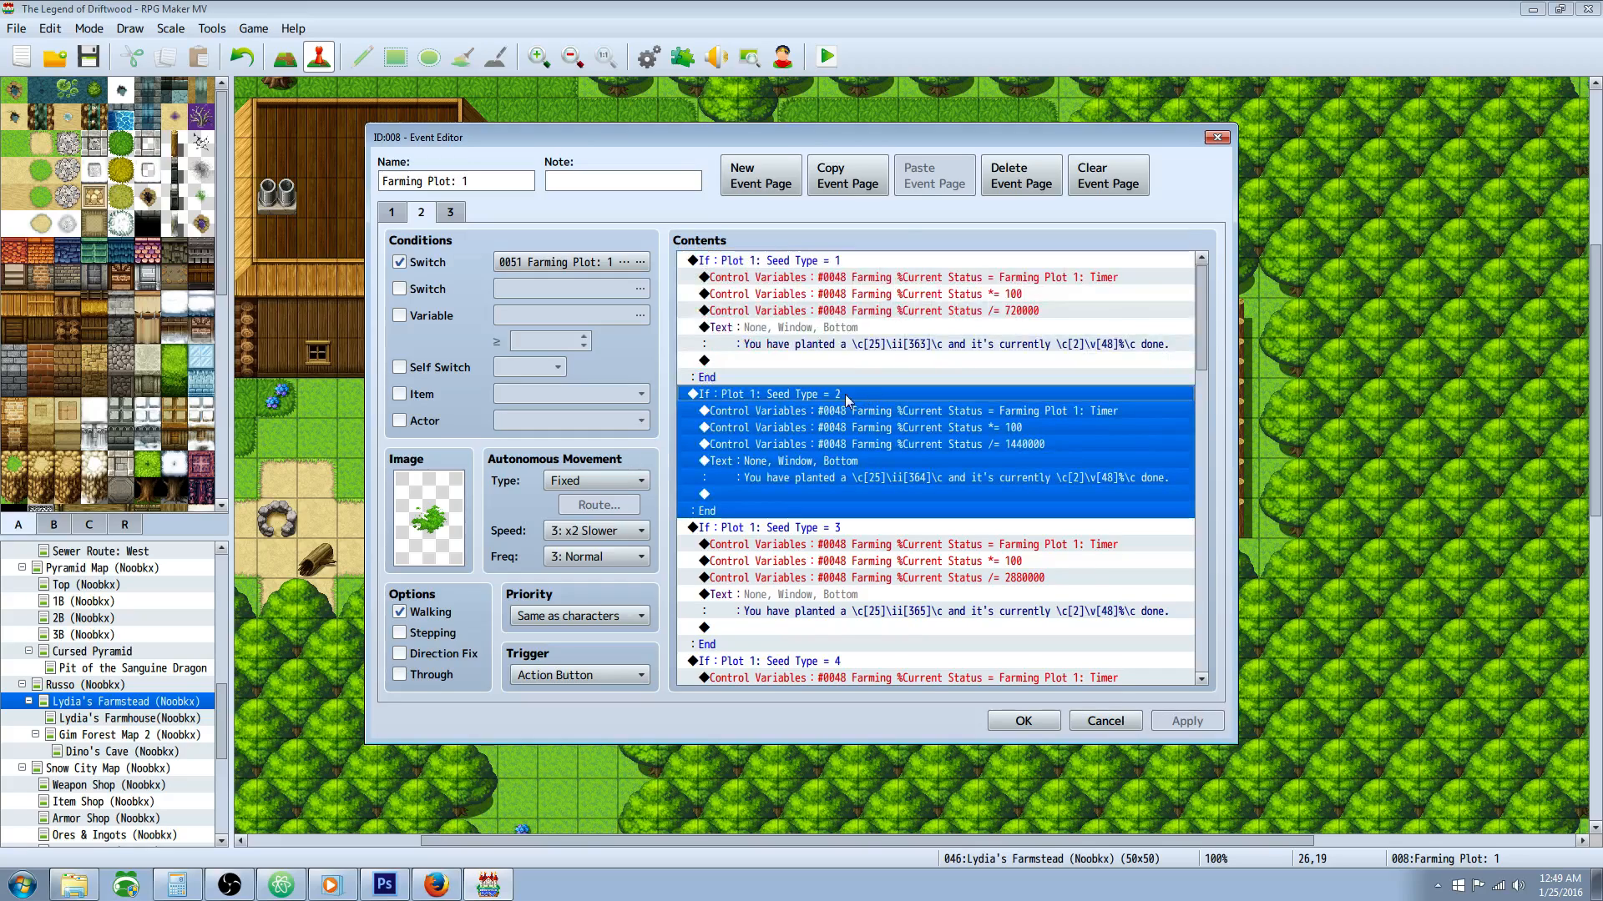
pyautogui.click(915, 479)
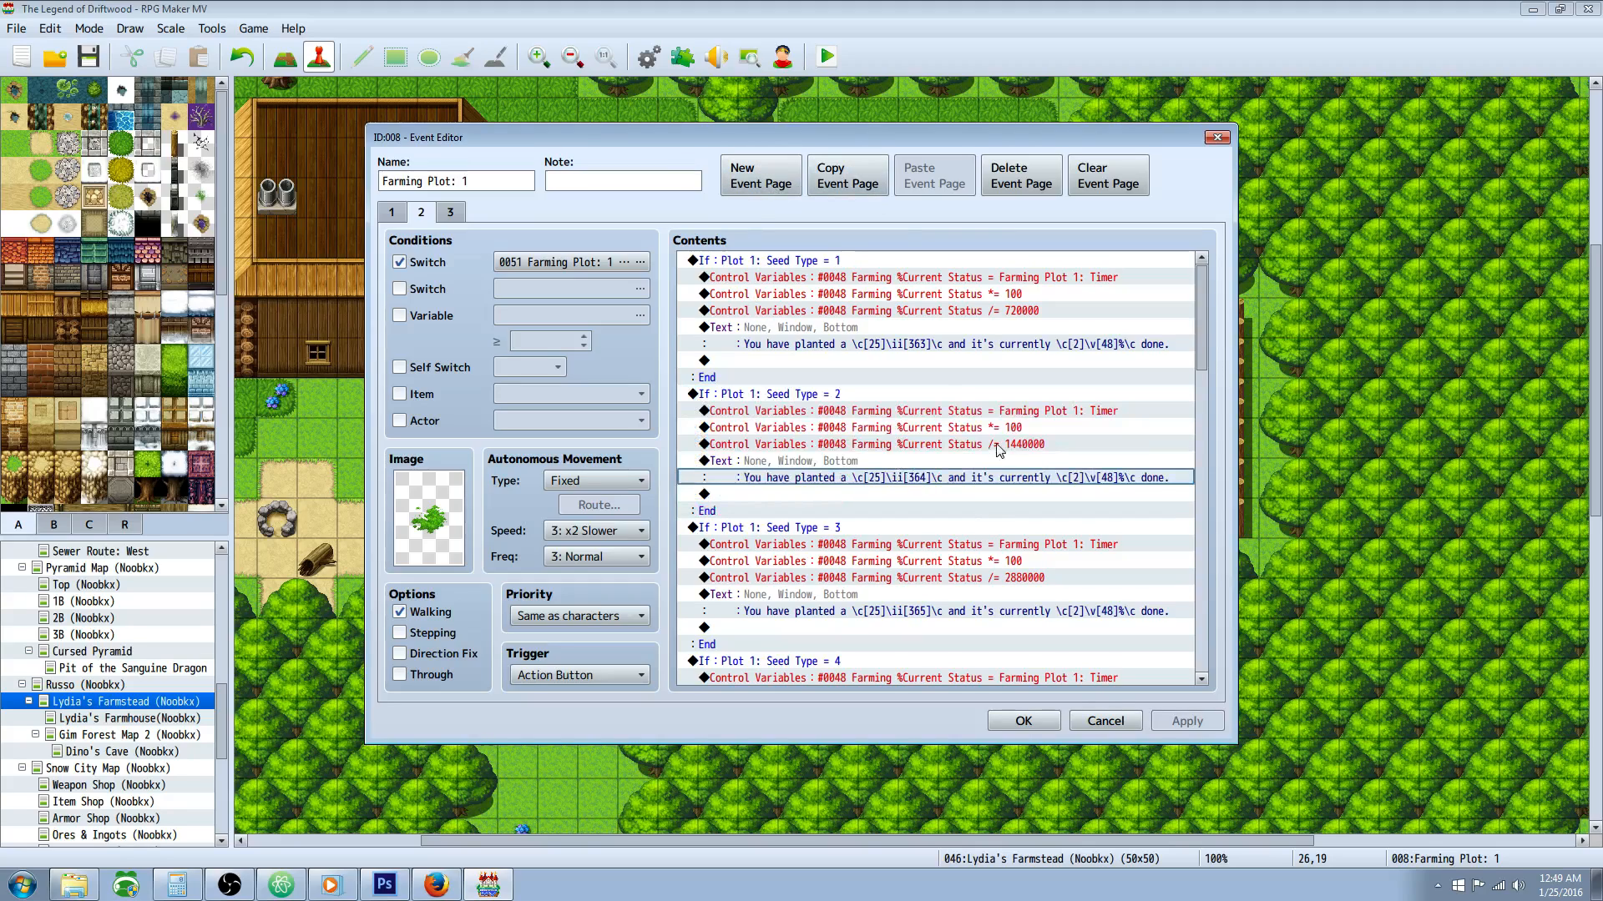
pyautogui.click(952, 448)
# Step: Examine the Seed Type = 3 branch's condition, its %Current Status division command and the item code in its status message
pyautogui.scroll(-2, 1014, 443)
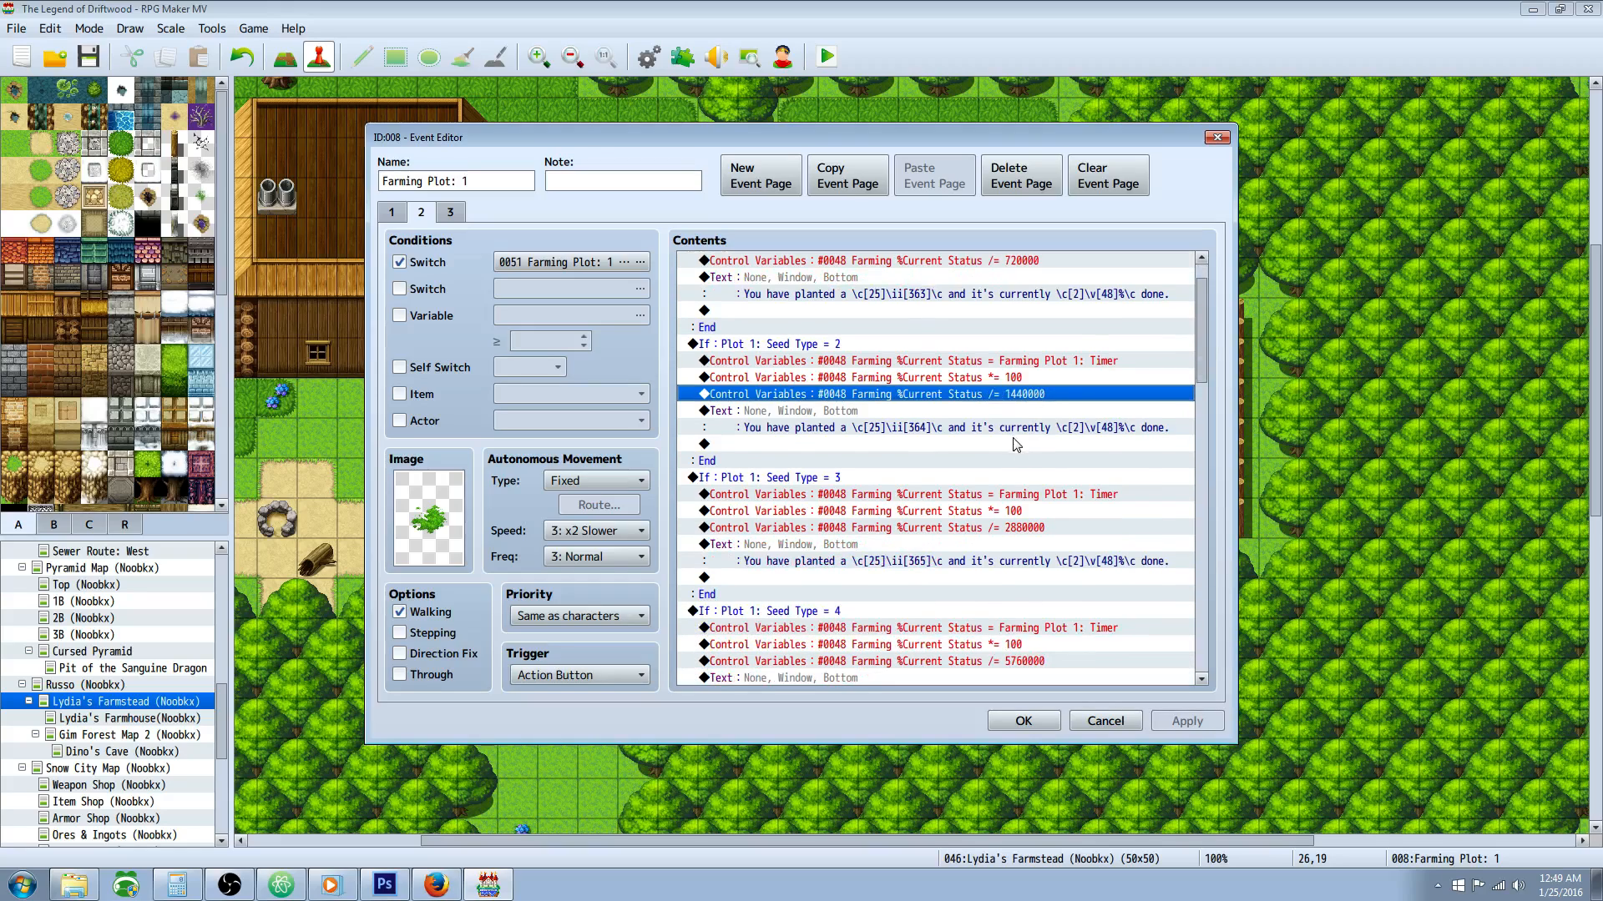
pyautogui.click(778, 297)
pyautogui.click(821, 424)
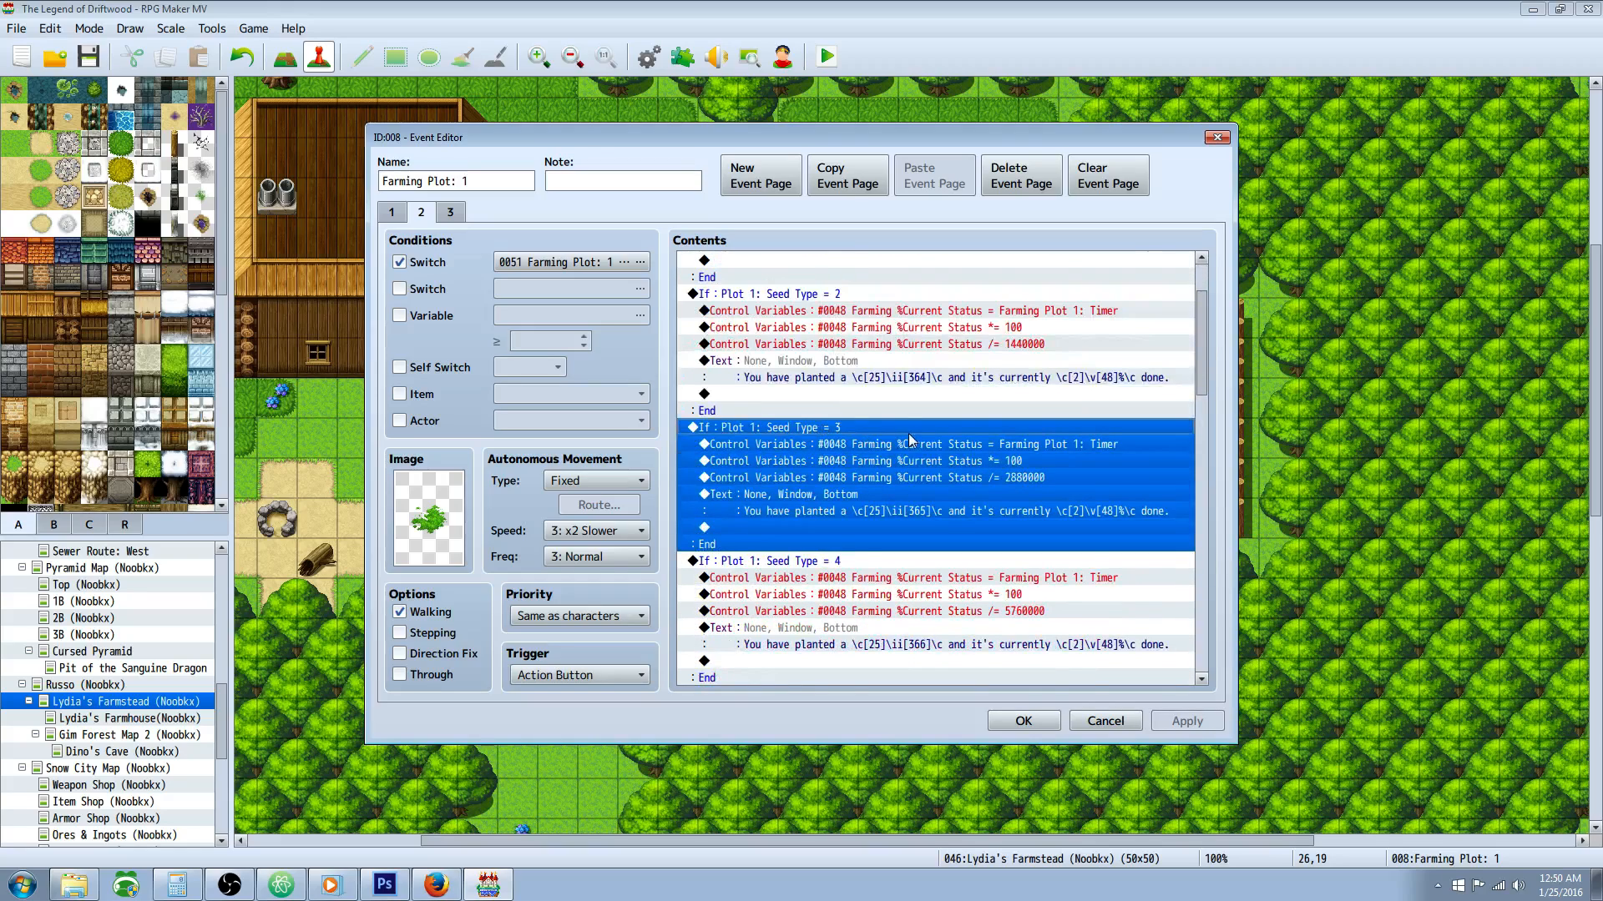
pyautogui.scroll(-2, 909, 435)
pyautogui.click(1059, 397)
pyautogui.click(1002, 411)
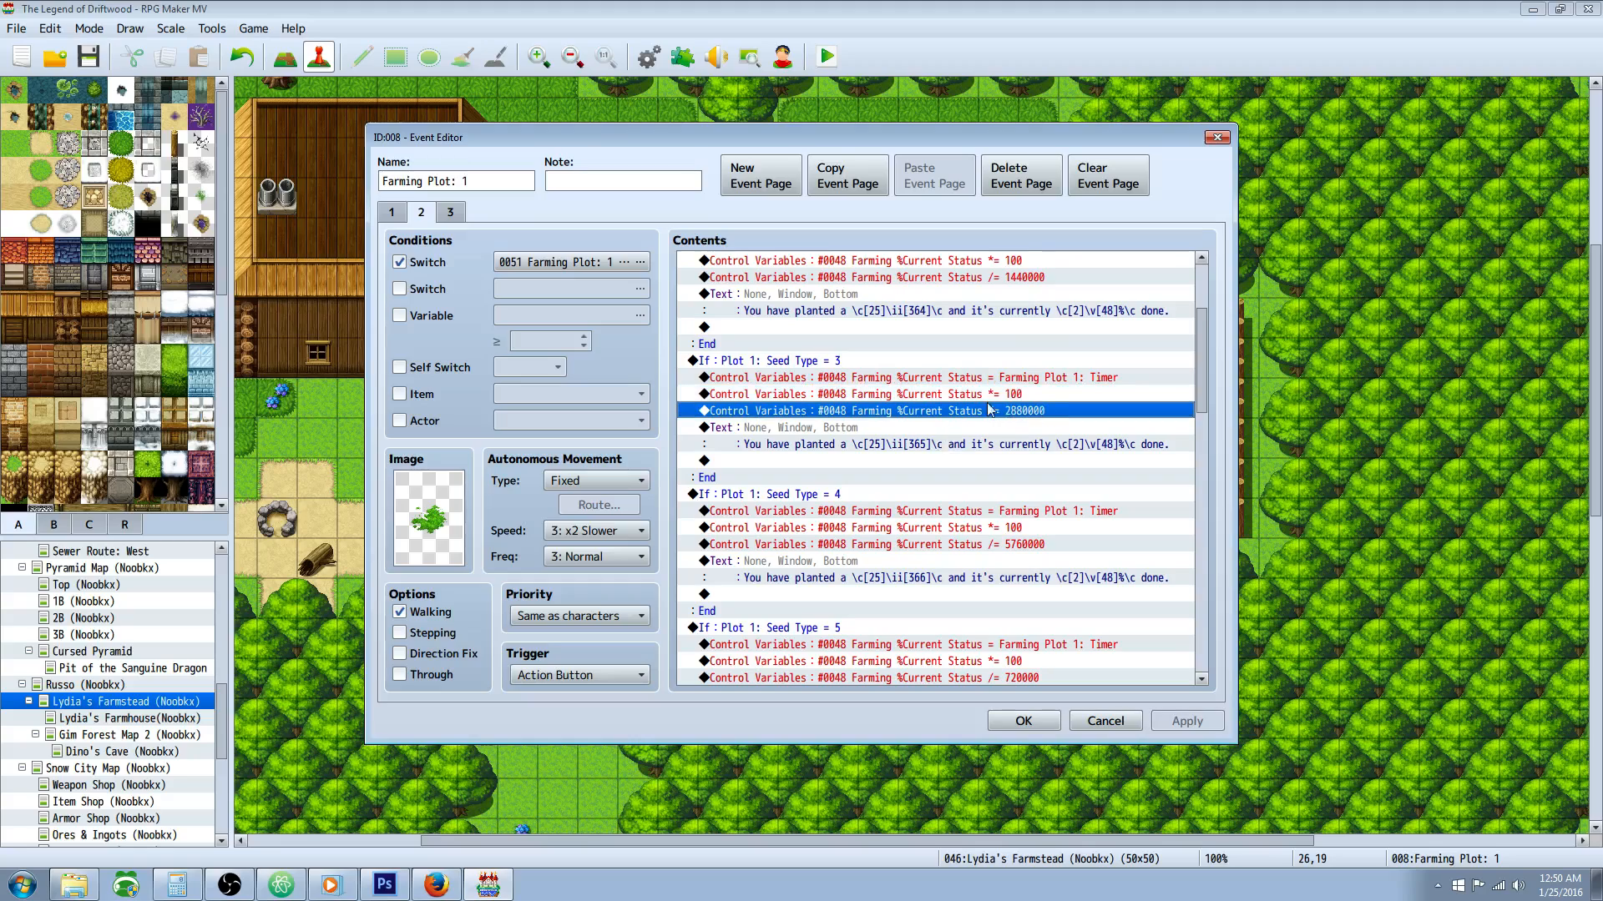
pyautogui.click(811, 362)
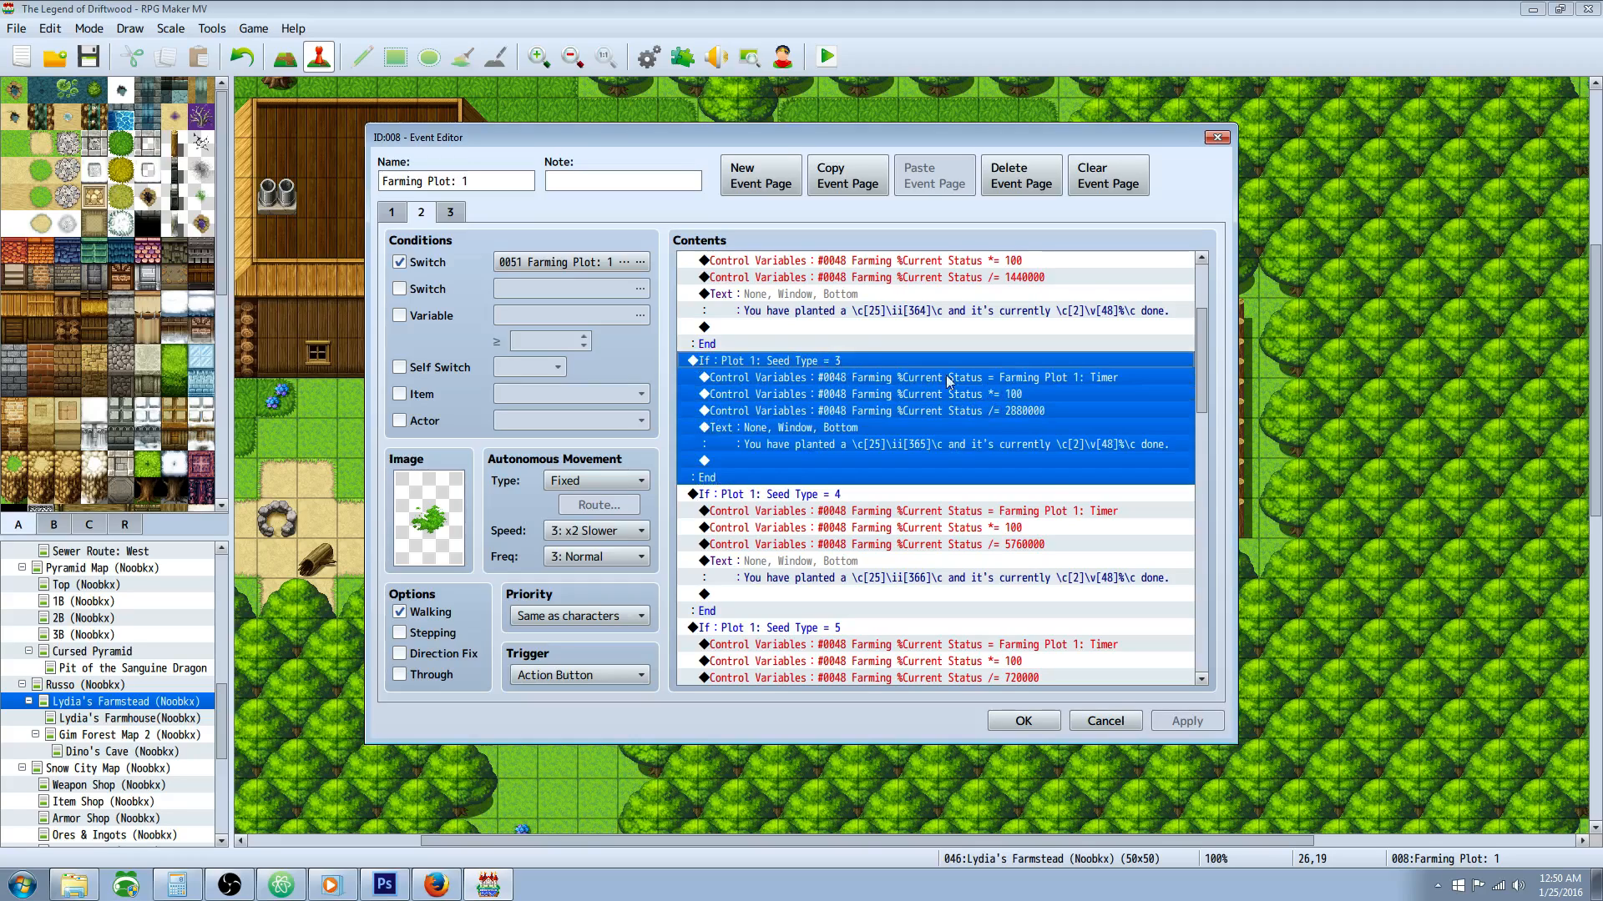
pyautogui.click(1000, 411)
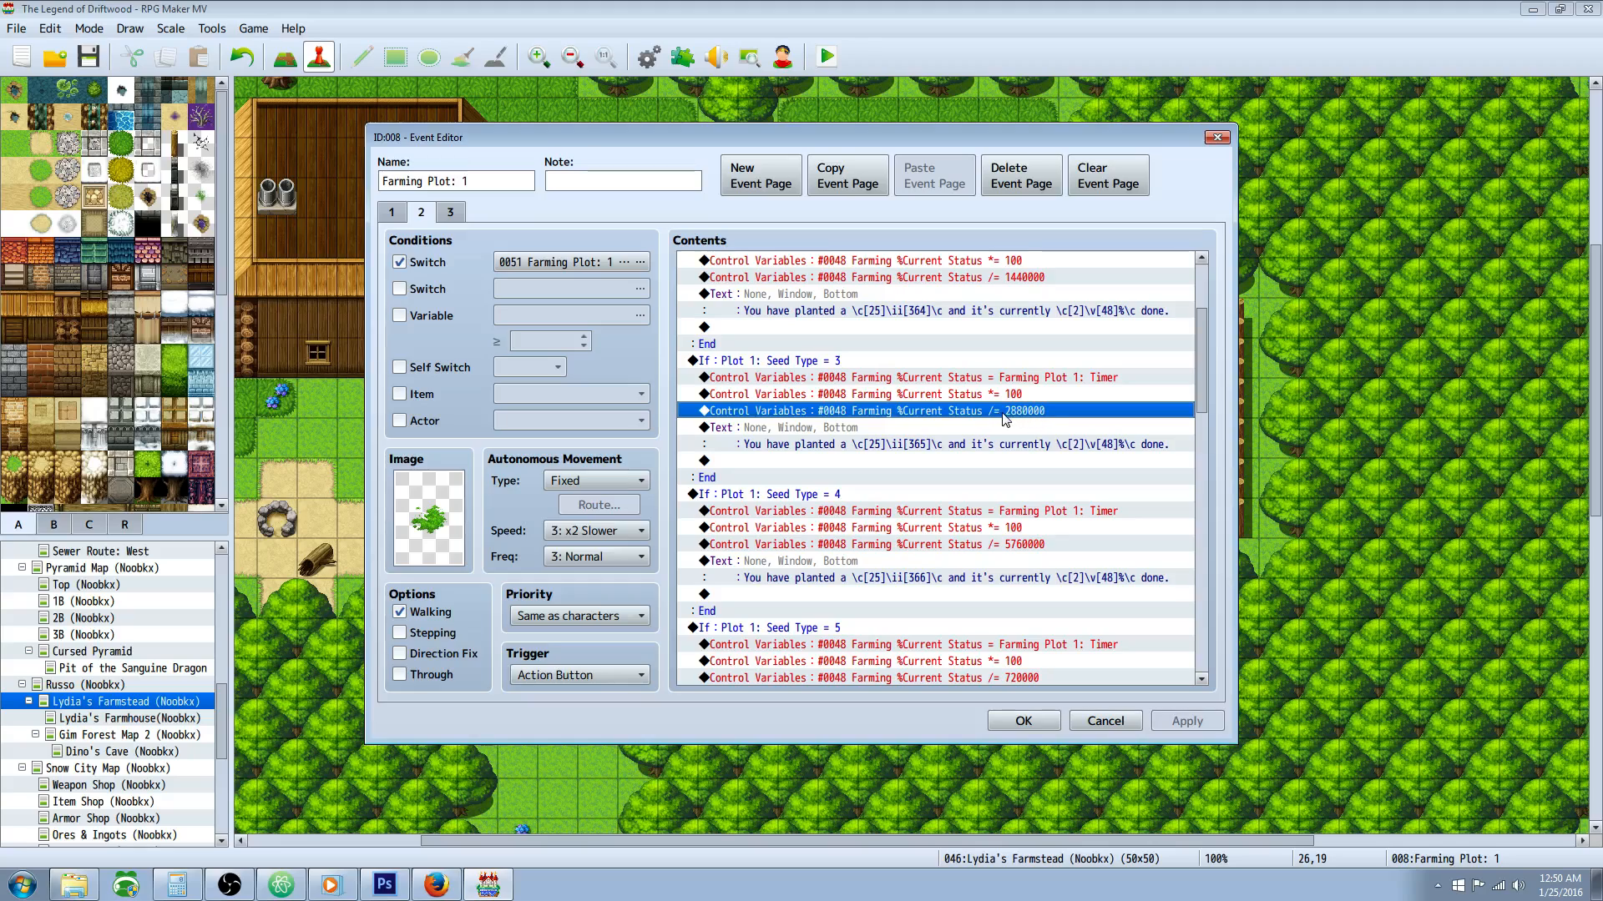
pyautogui.click(917, 445)
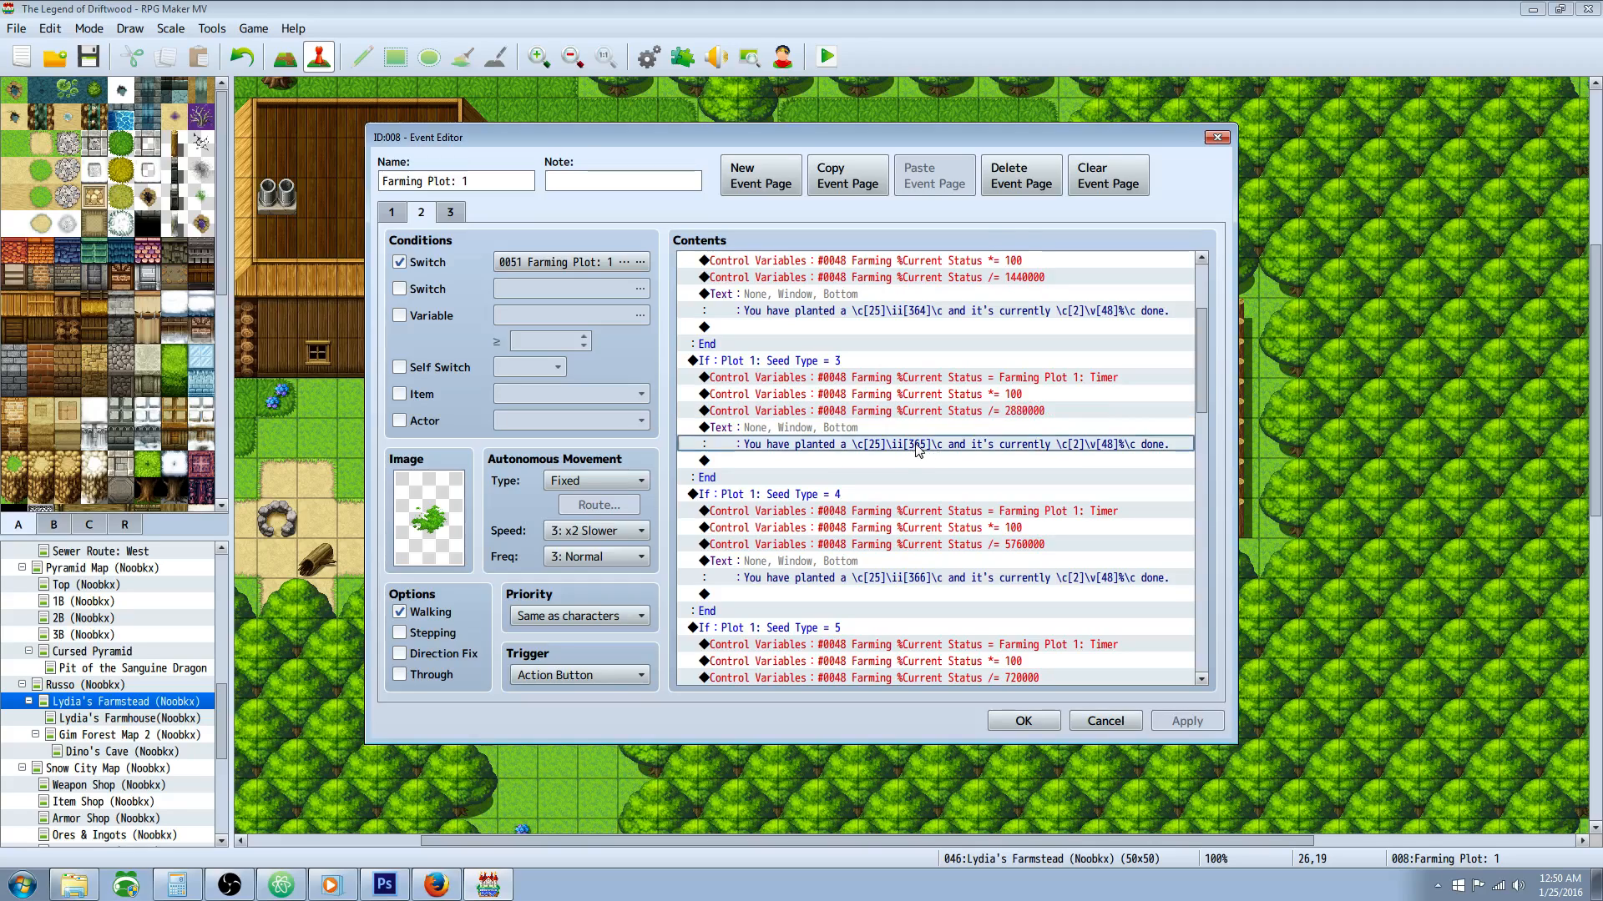
# Step: Review the Seed Type = 4 and Seed Type = 5 branches, including the color and item codes in their status messages
pyautogui.scroll(-4, 924, 448)
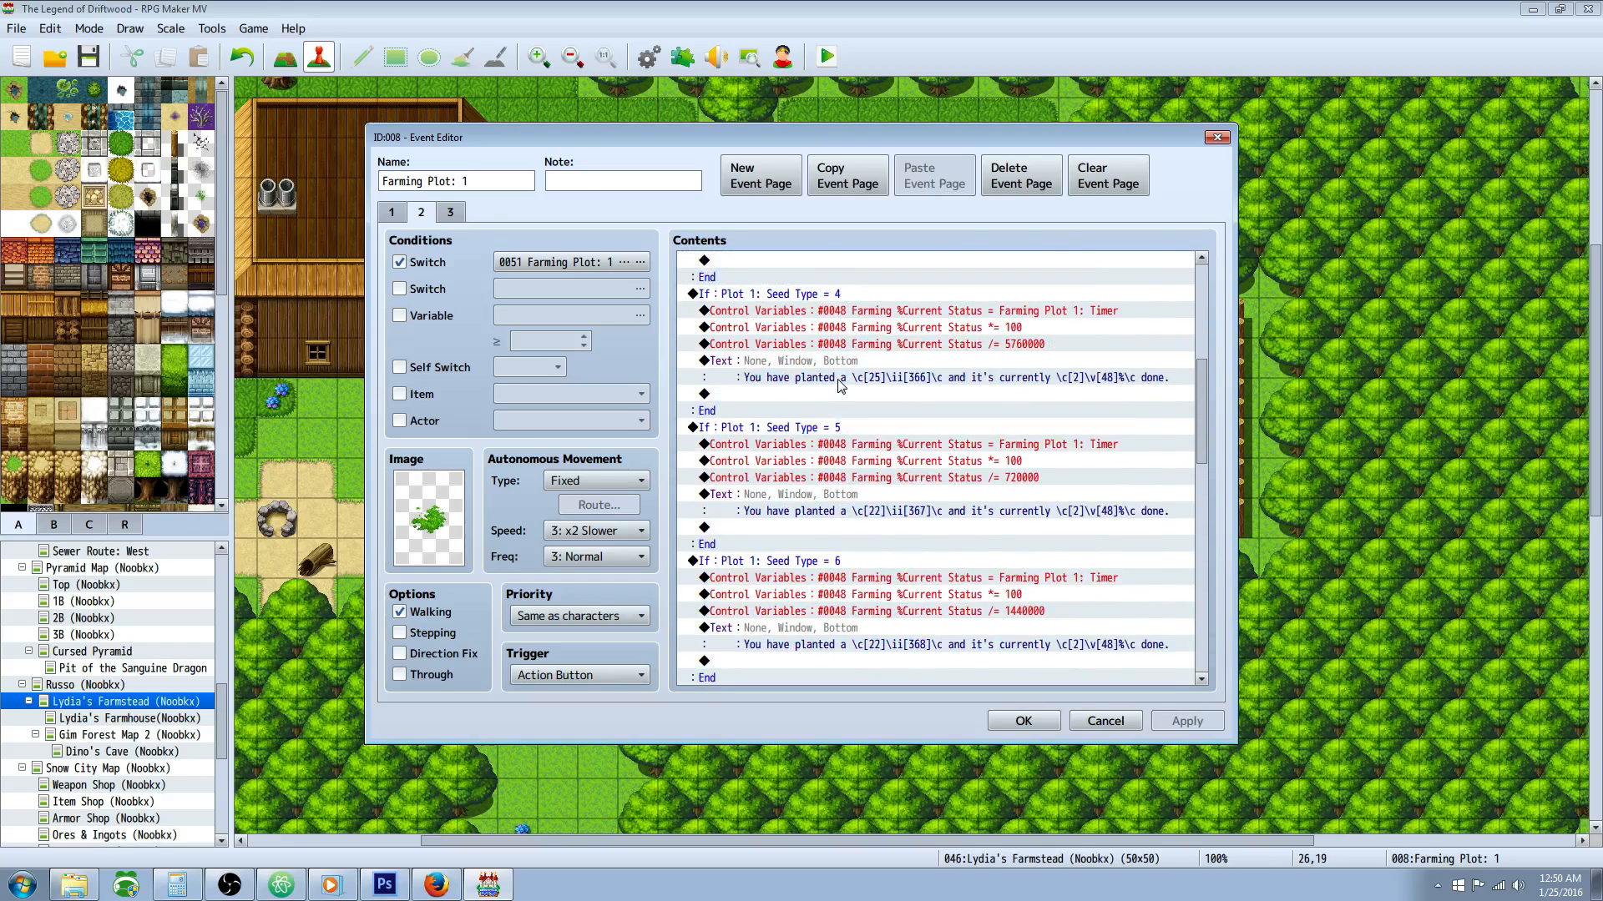
pyautogui.scroll(4, 873, 367)
pyautogui.click(873, 511)
pyautogui.scroll(-5, 884, 501)
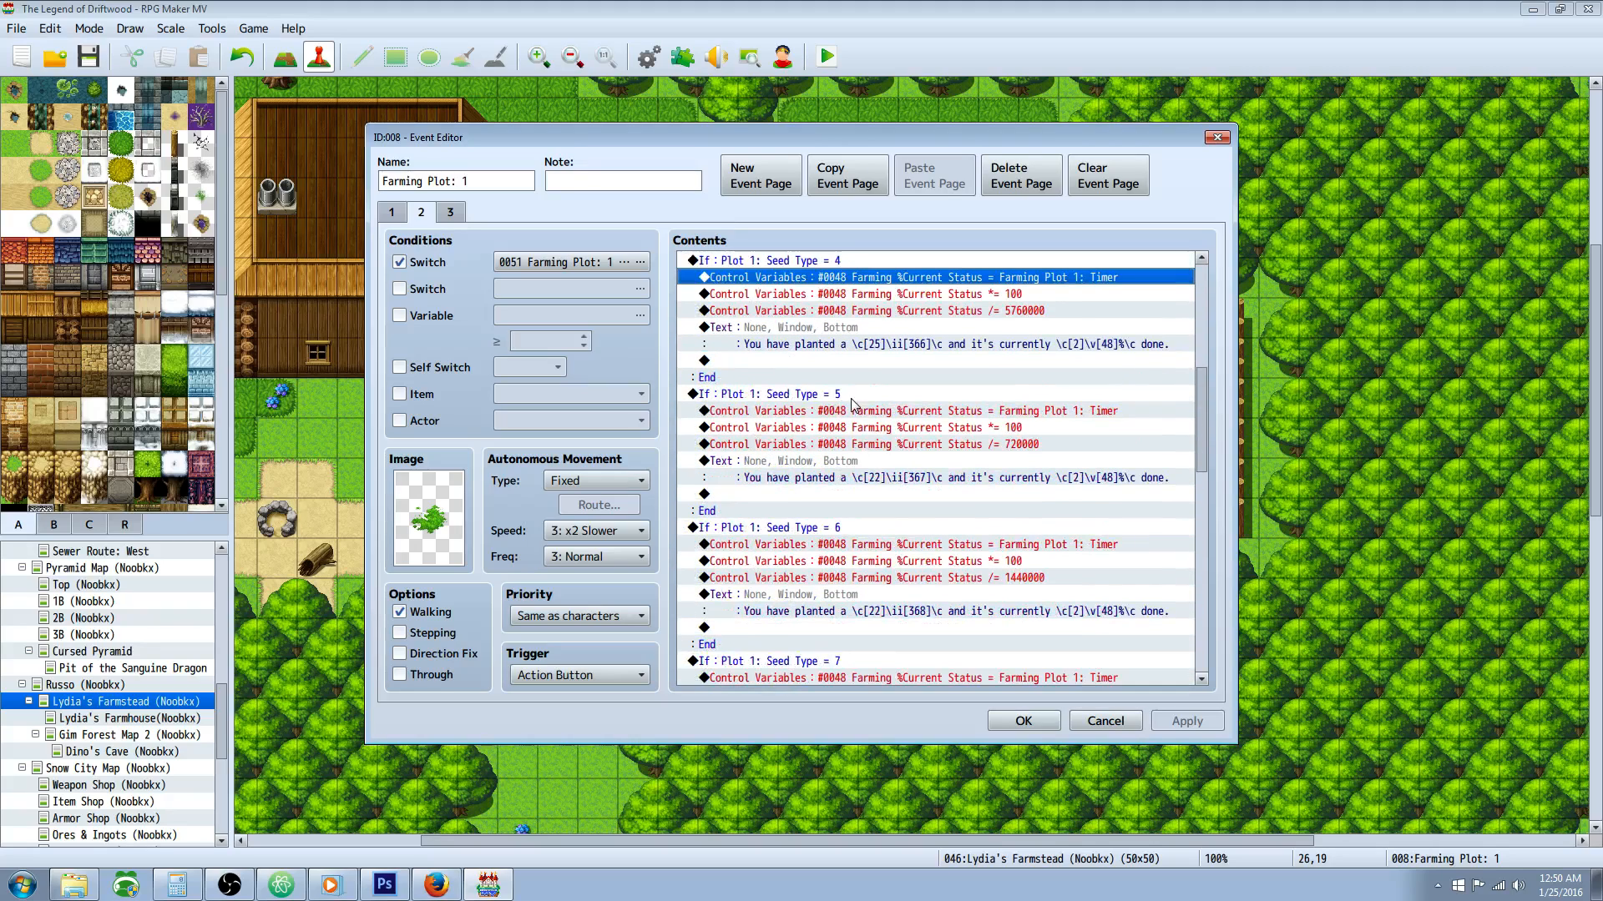
pyautogui.click(852, 399)
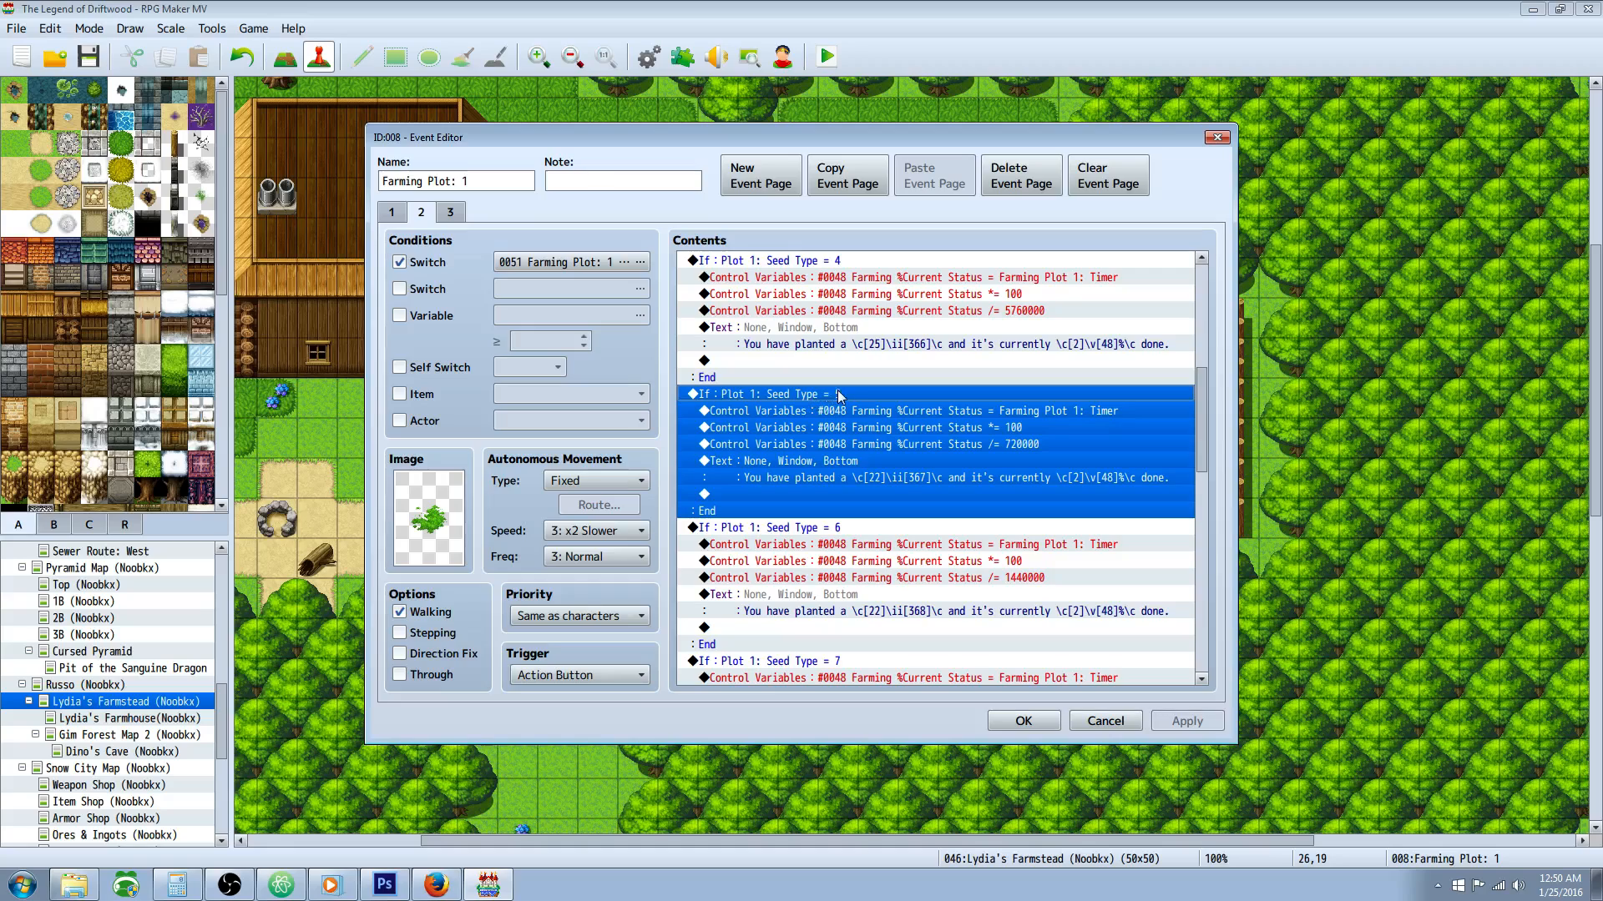
pyautogui.click(893, 478)
pyautogui.scroll(-2, 909, 471)
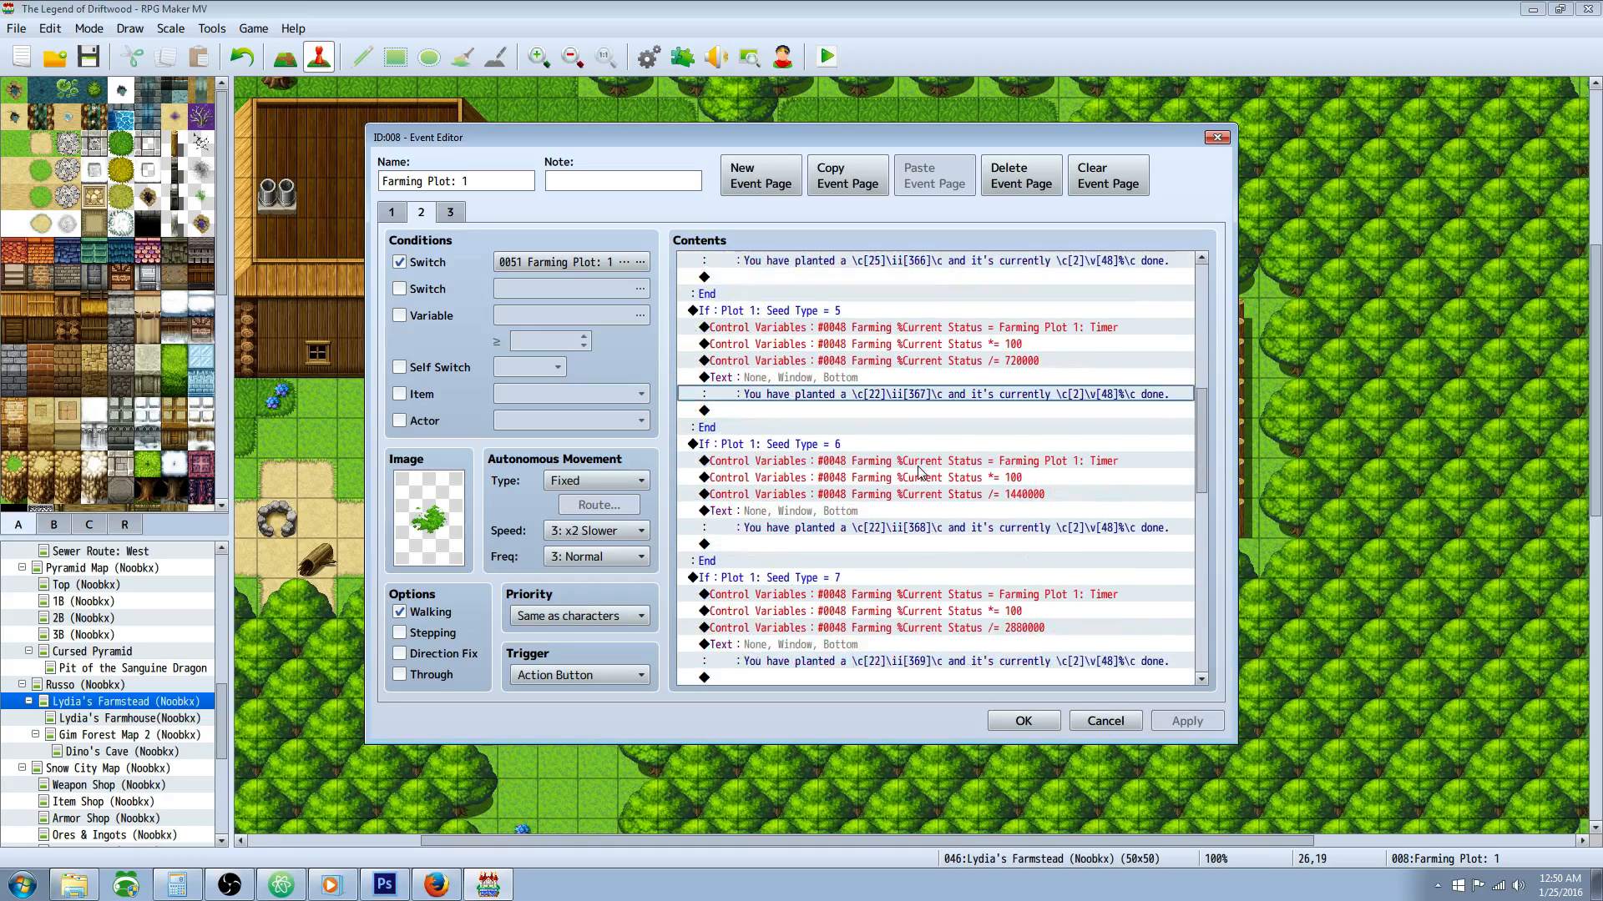
# Step: Look through the Seed Type = 6 to Seed Type = 9 branches and compare their status message codes
pyautogui.click(834, 431)
pyautogui.scroll(-1, 858, 442)
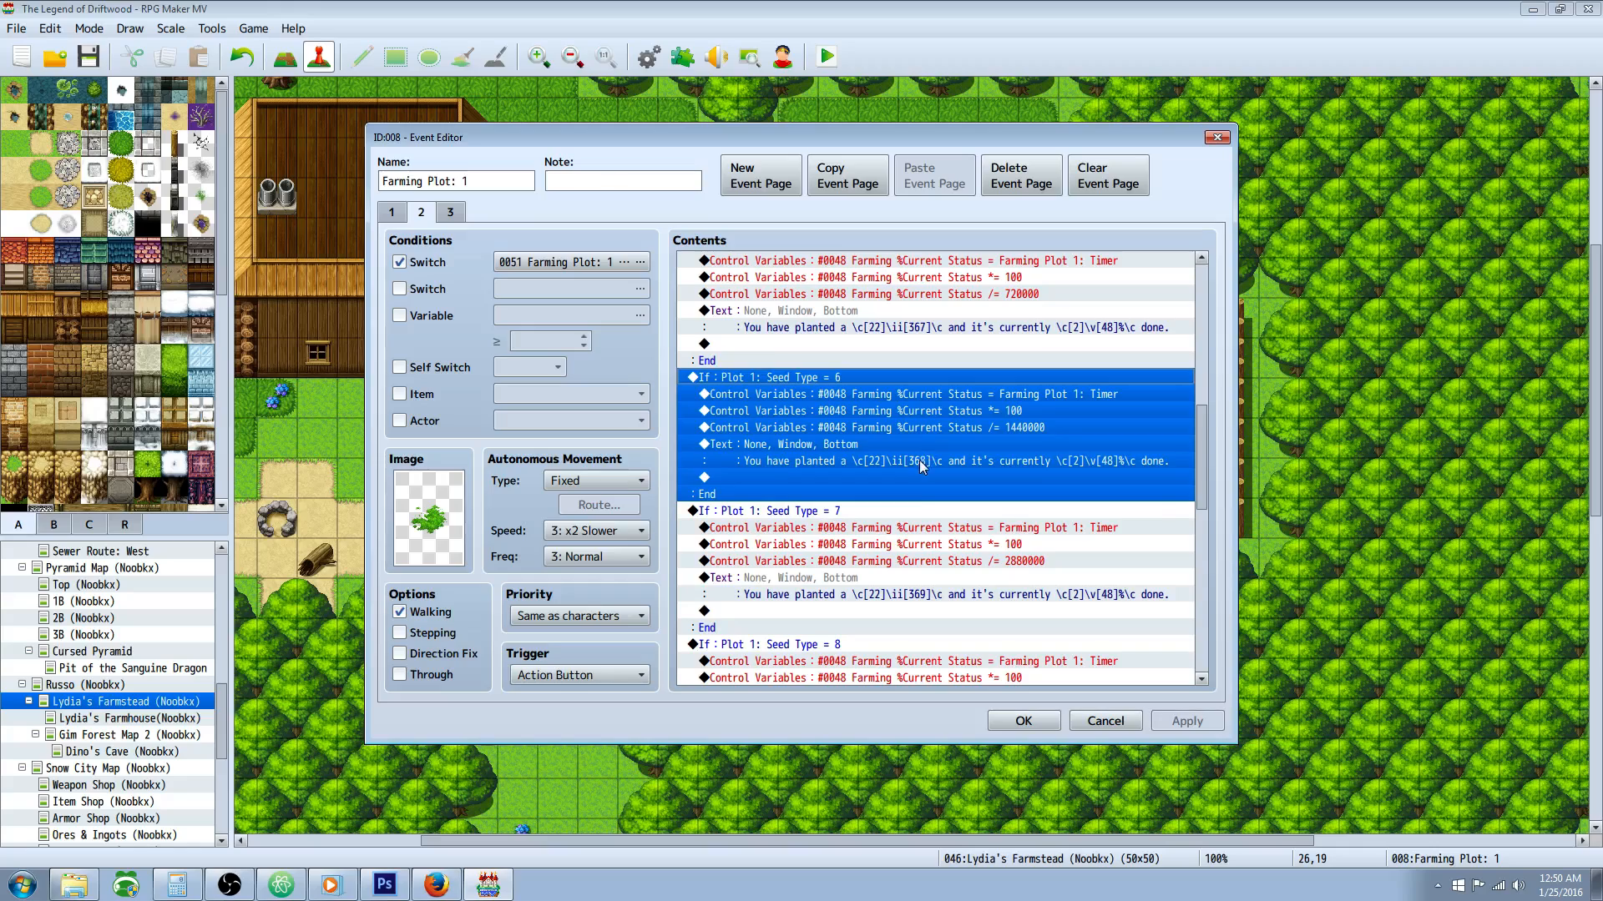
pyautogui.click(920, 461)
pyautogui.scroll(-2, 920, 461)
pyautogui.scroll(-3, 817, 420)
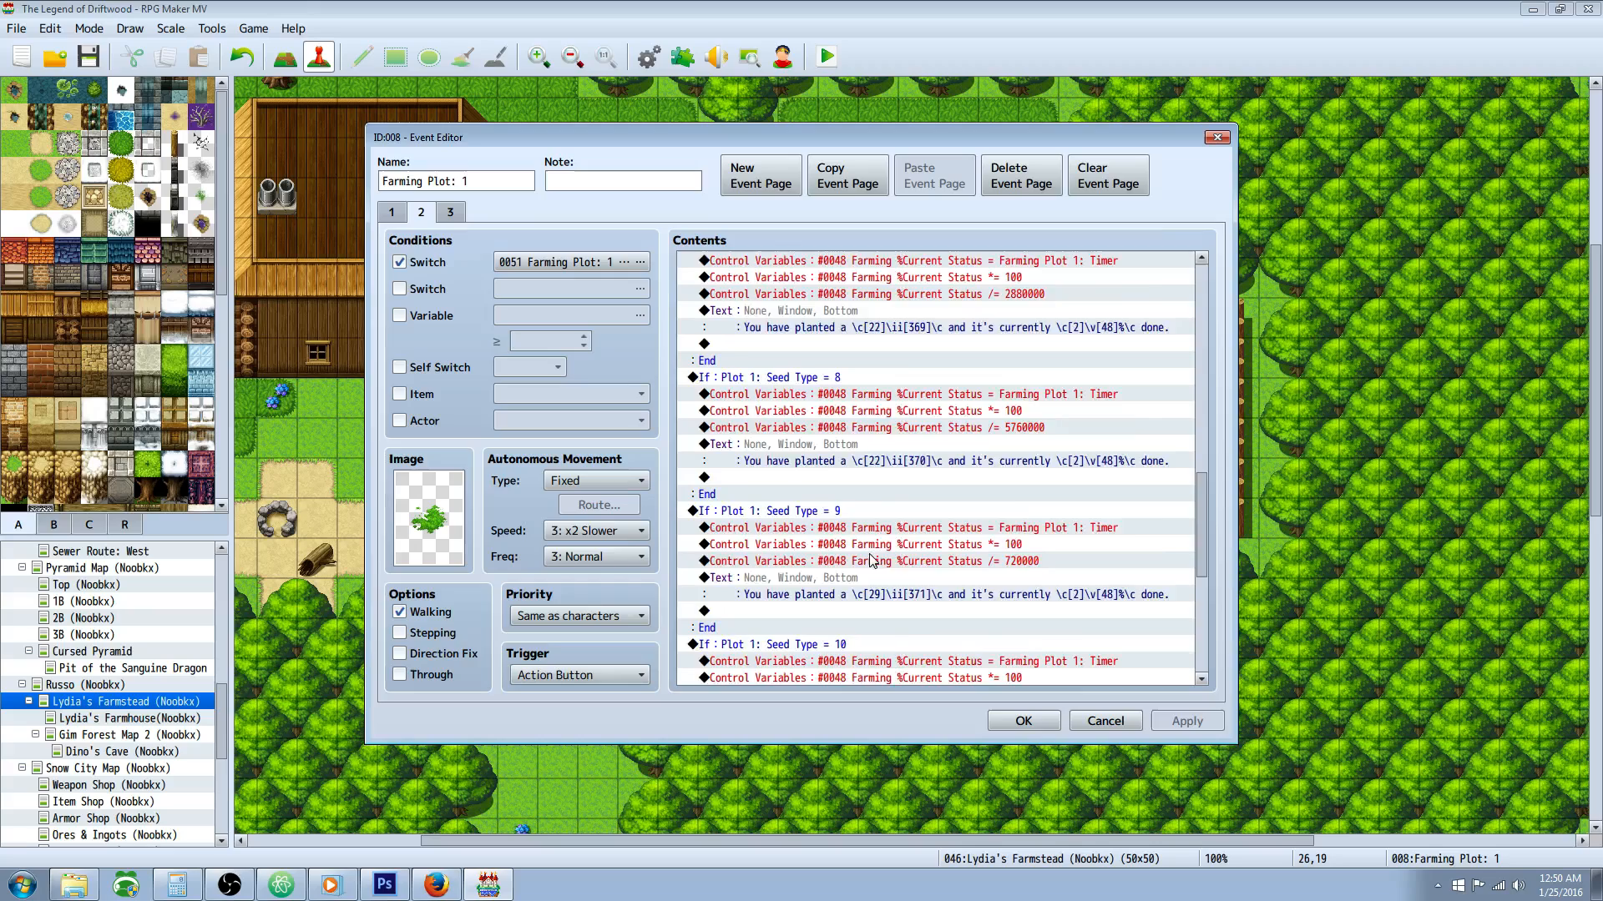
pyautogui.scroll(-2, 869, 567)
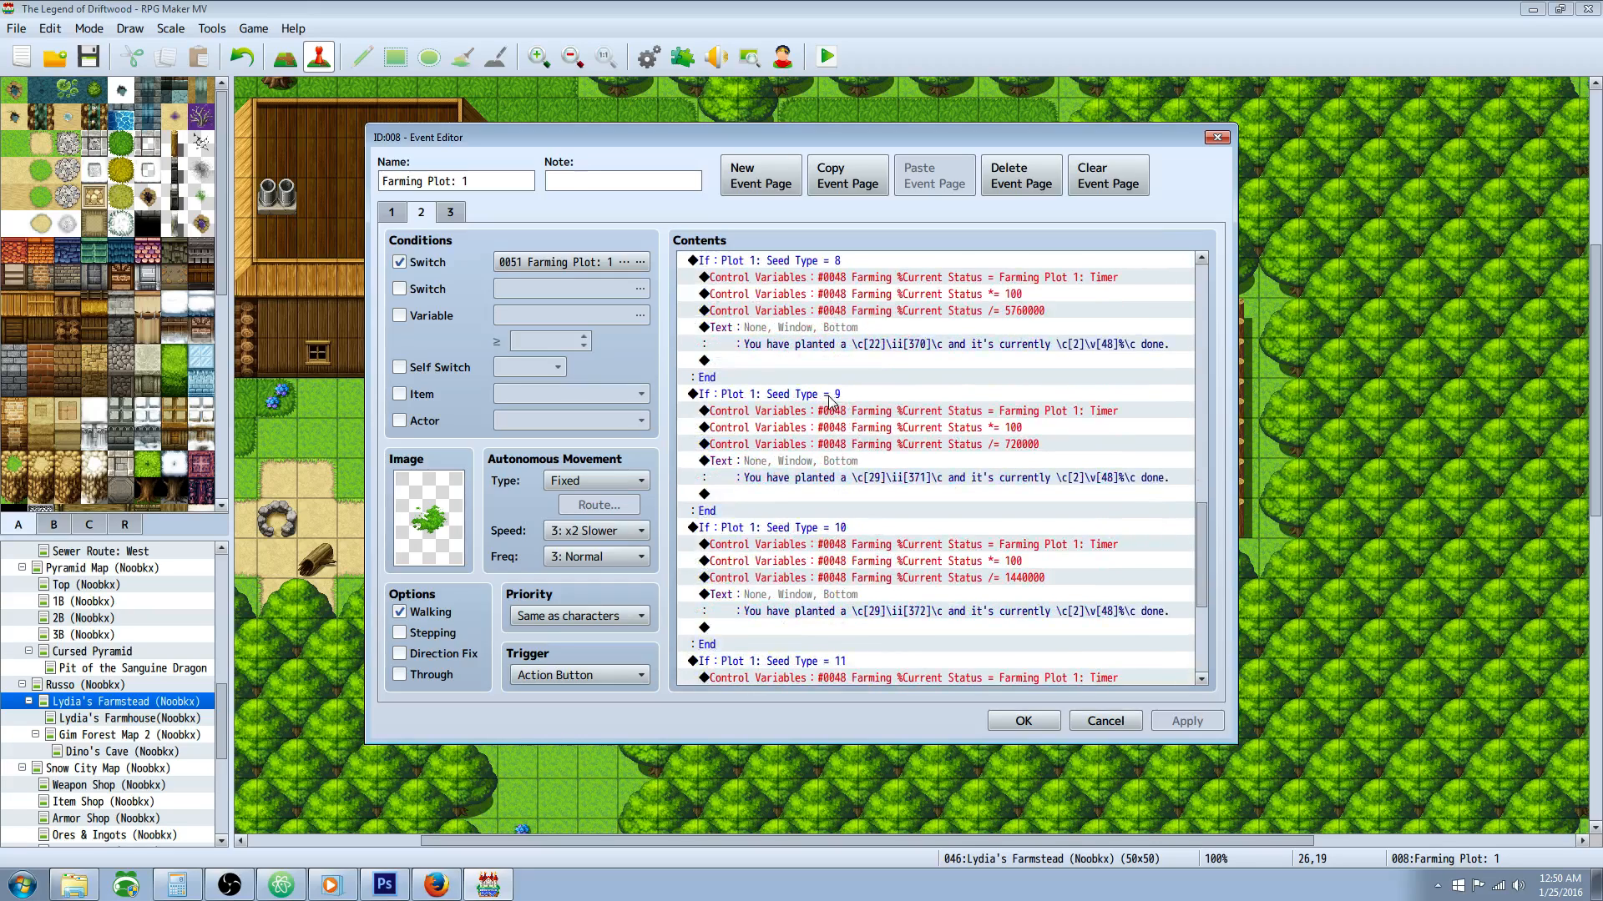
pyautogui.scroll(-2, 853, 398)
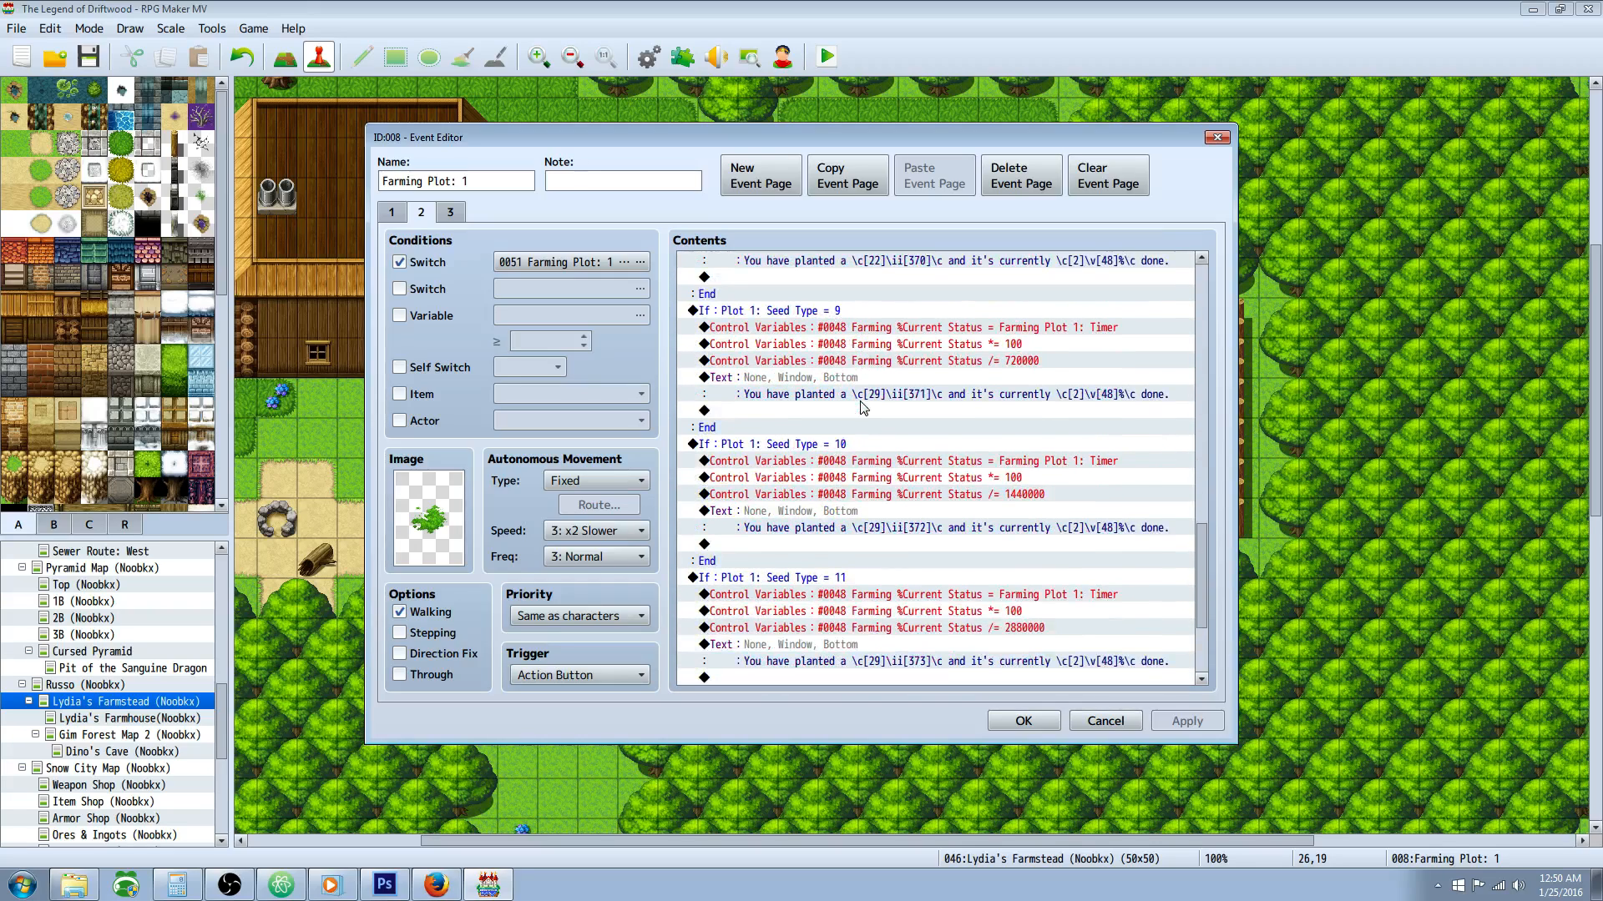
# Step: Check the item codes in the Seed Type = 10 and Seed Type = 11 messages and view the end of the page's commands
pyautogui.click(854, 448)
pyautogui.scroll(-2, 853, 467)
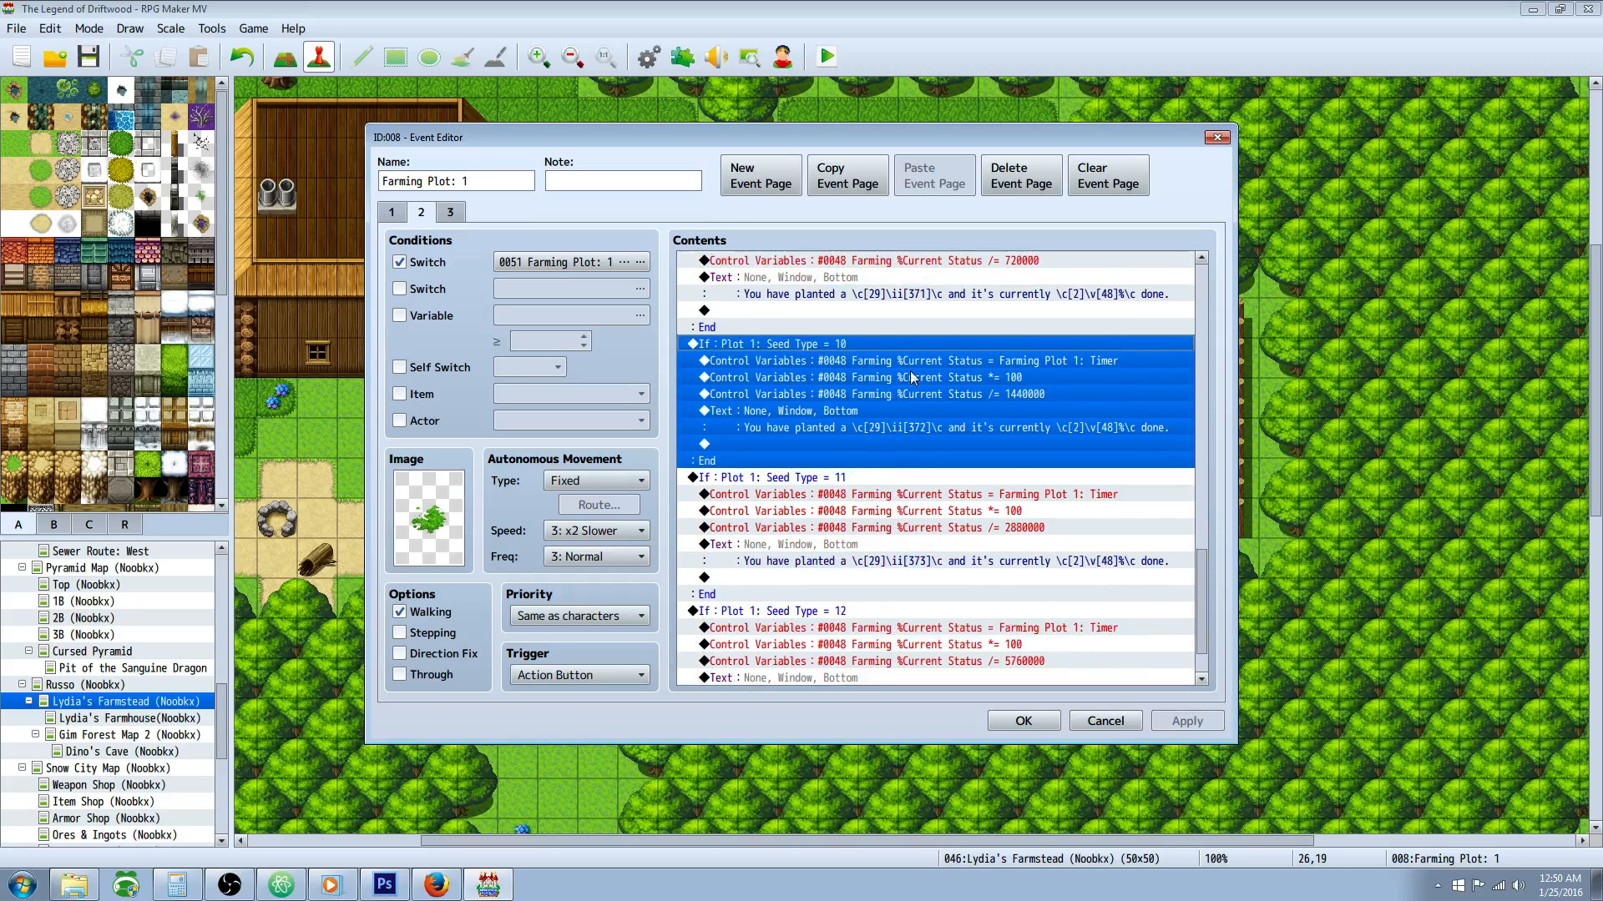
pyautogui.click(920, 424)
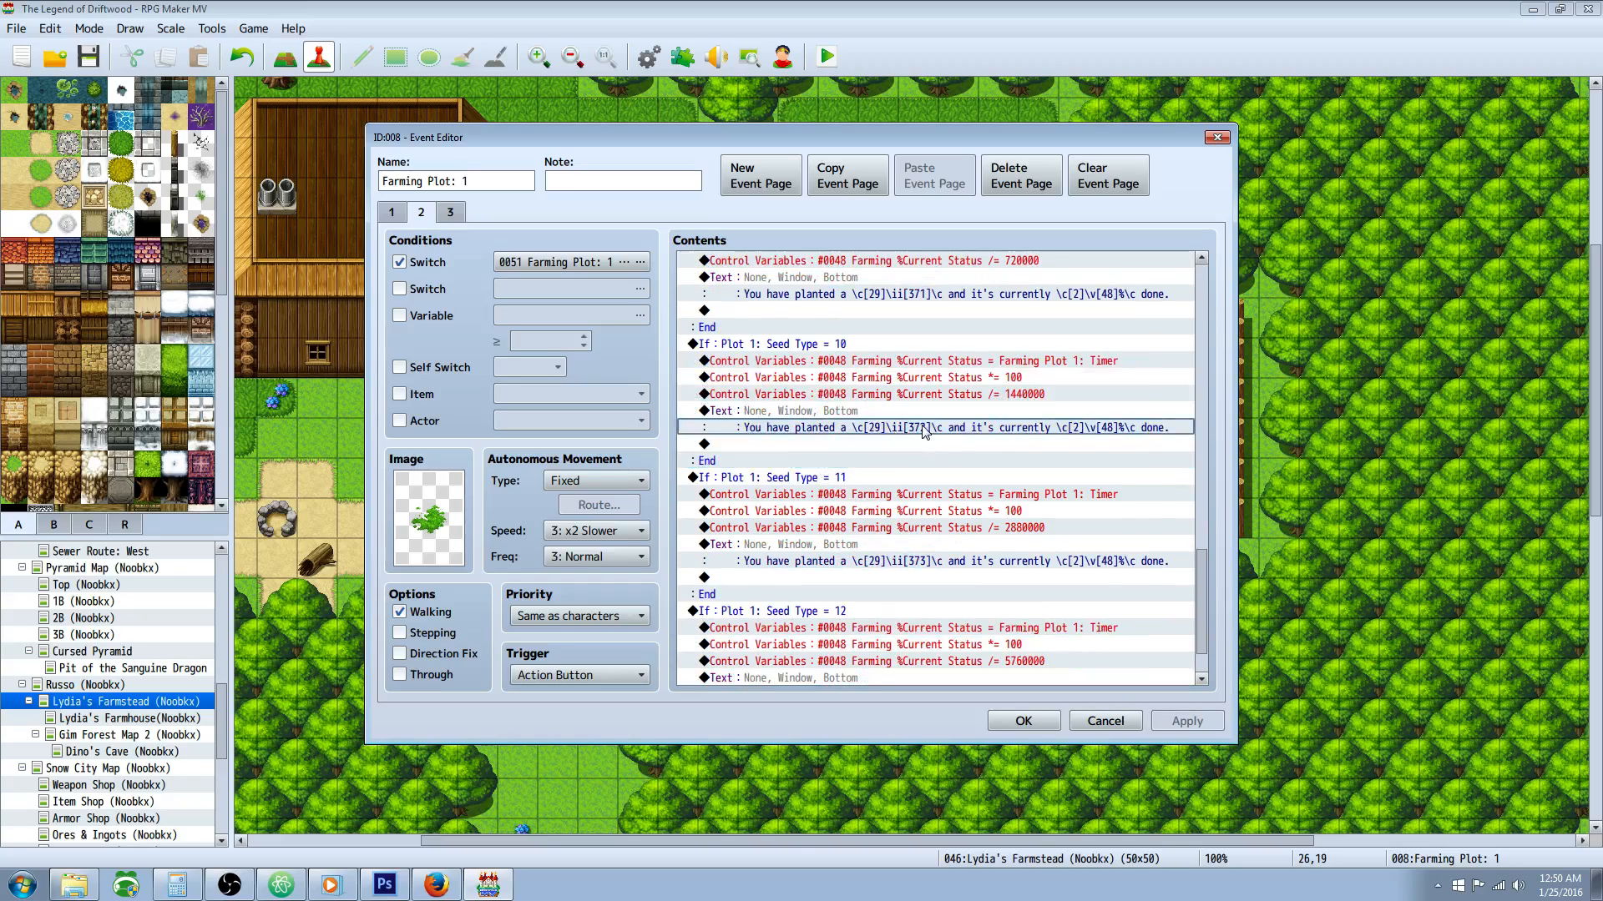
pyautogui.scroll(-2, 914, 439)
pyautogui.click(924, 494)
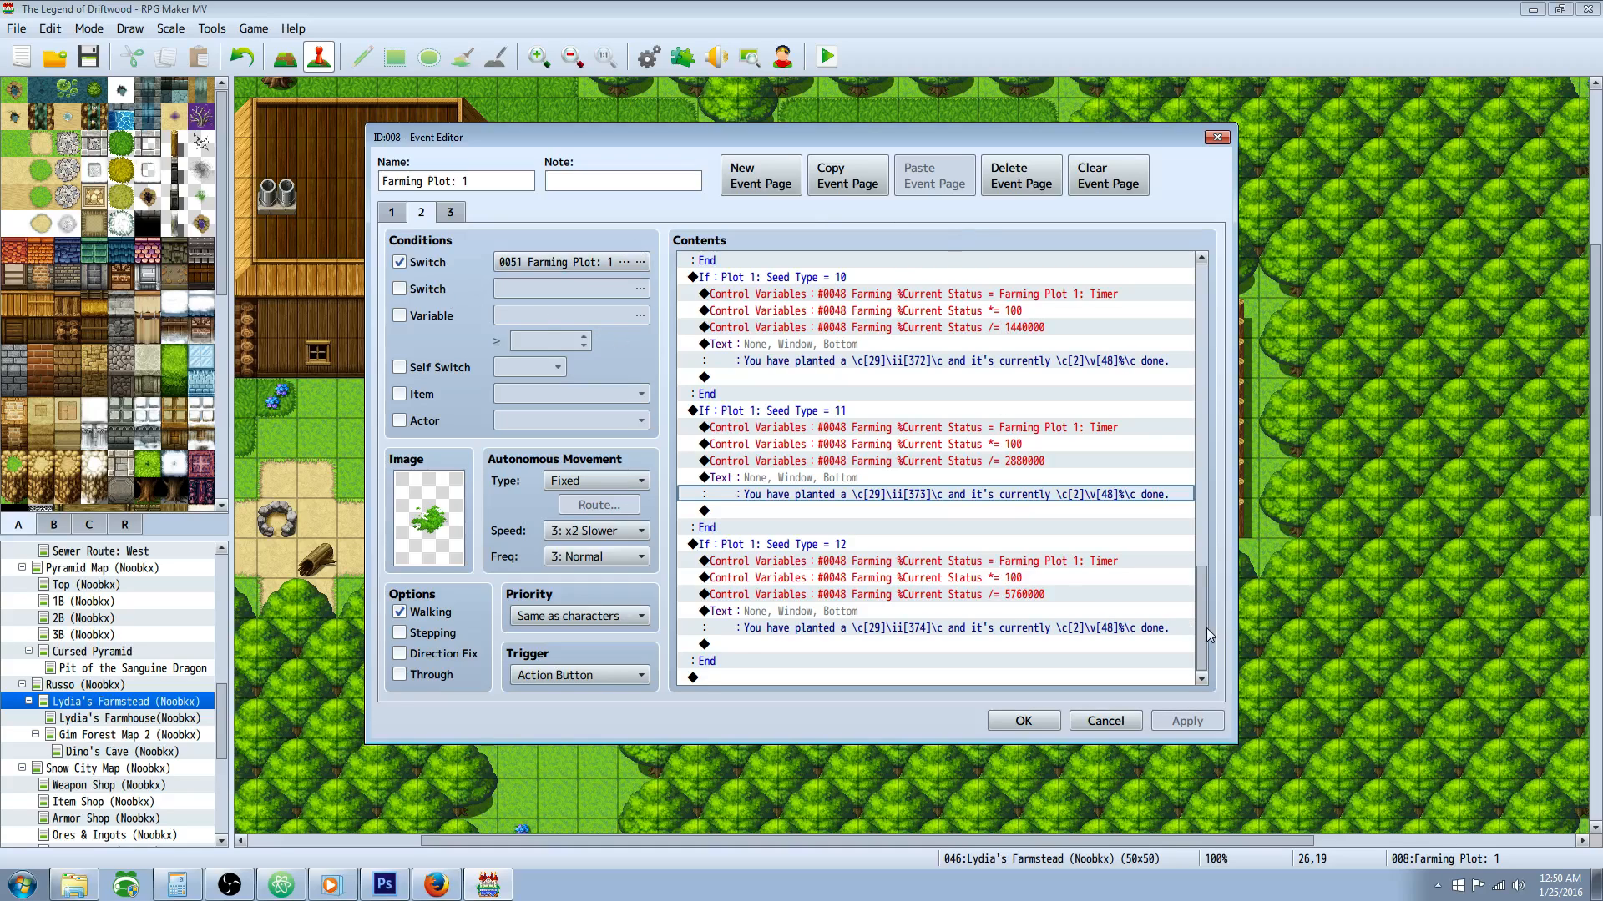
# Step: Switch to event page 3, inspect the Random Amount 1-3 variable command's settings, and close it unedited
pyautogui.click(450, 212)
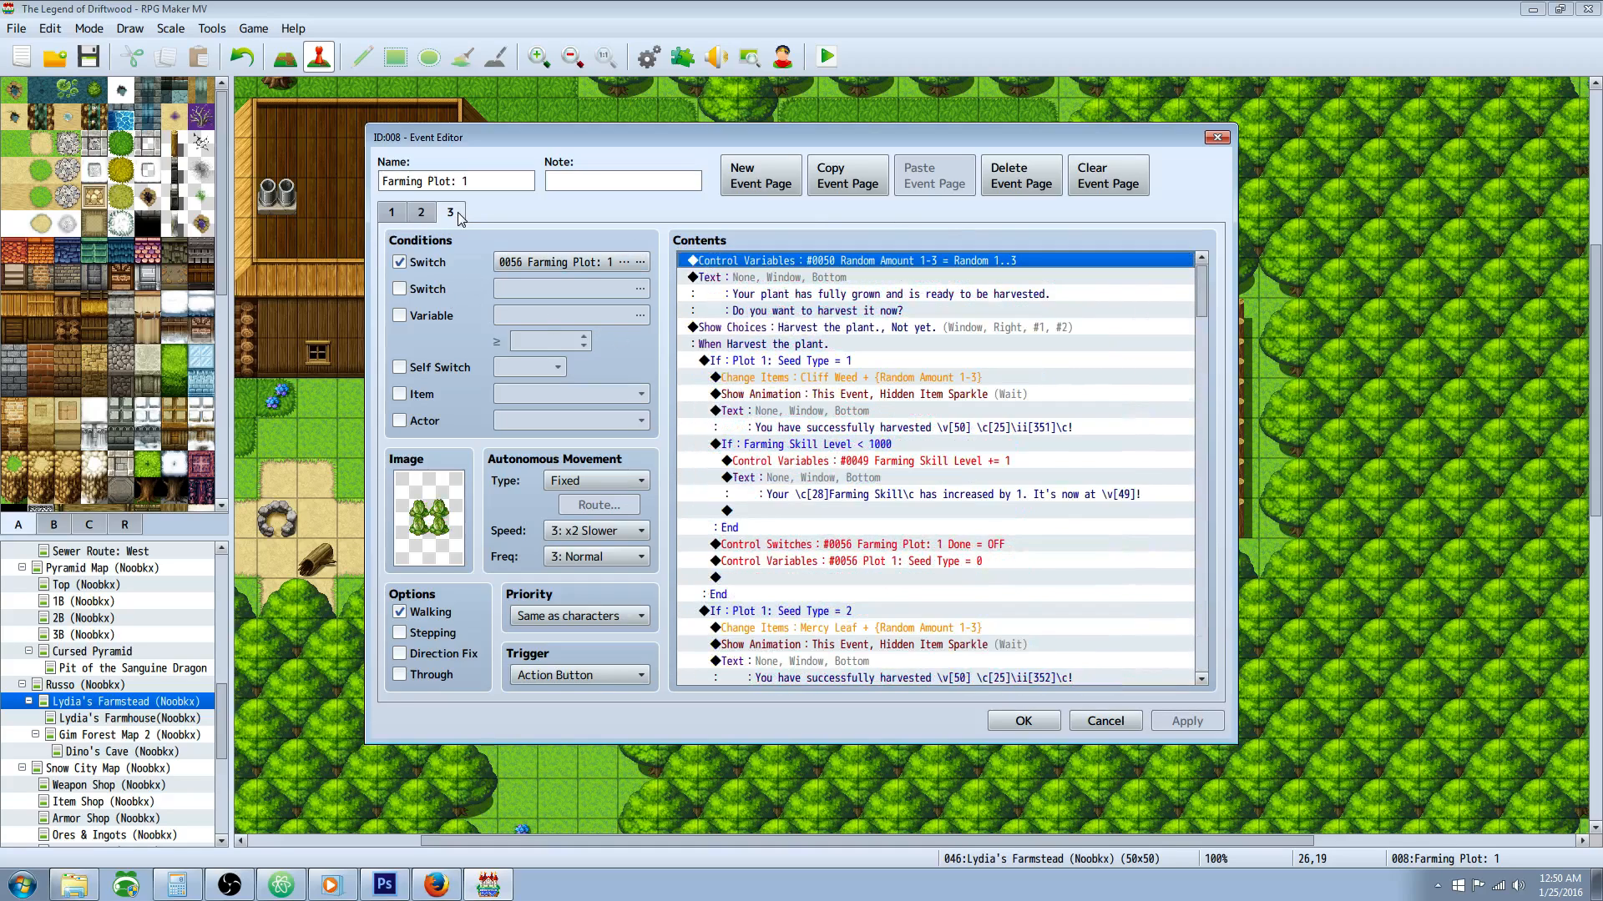
pyautogui.click(981, 416)
pyautogui.click(826, 262)
pyautogui.click(821, 382)
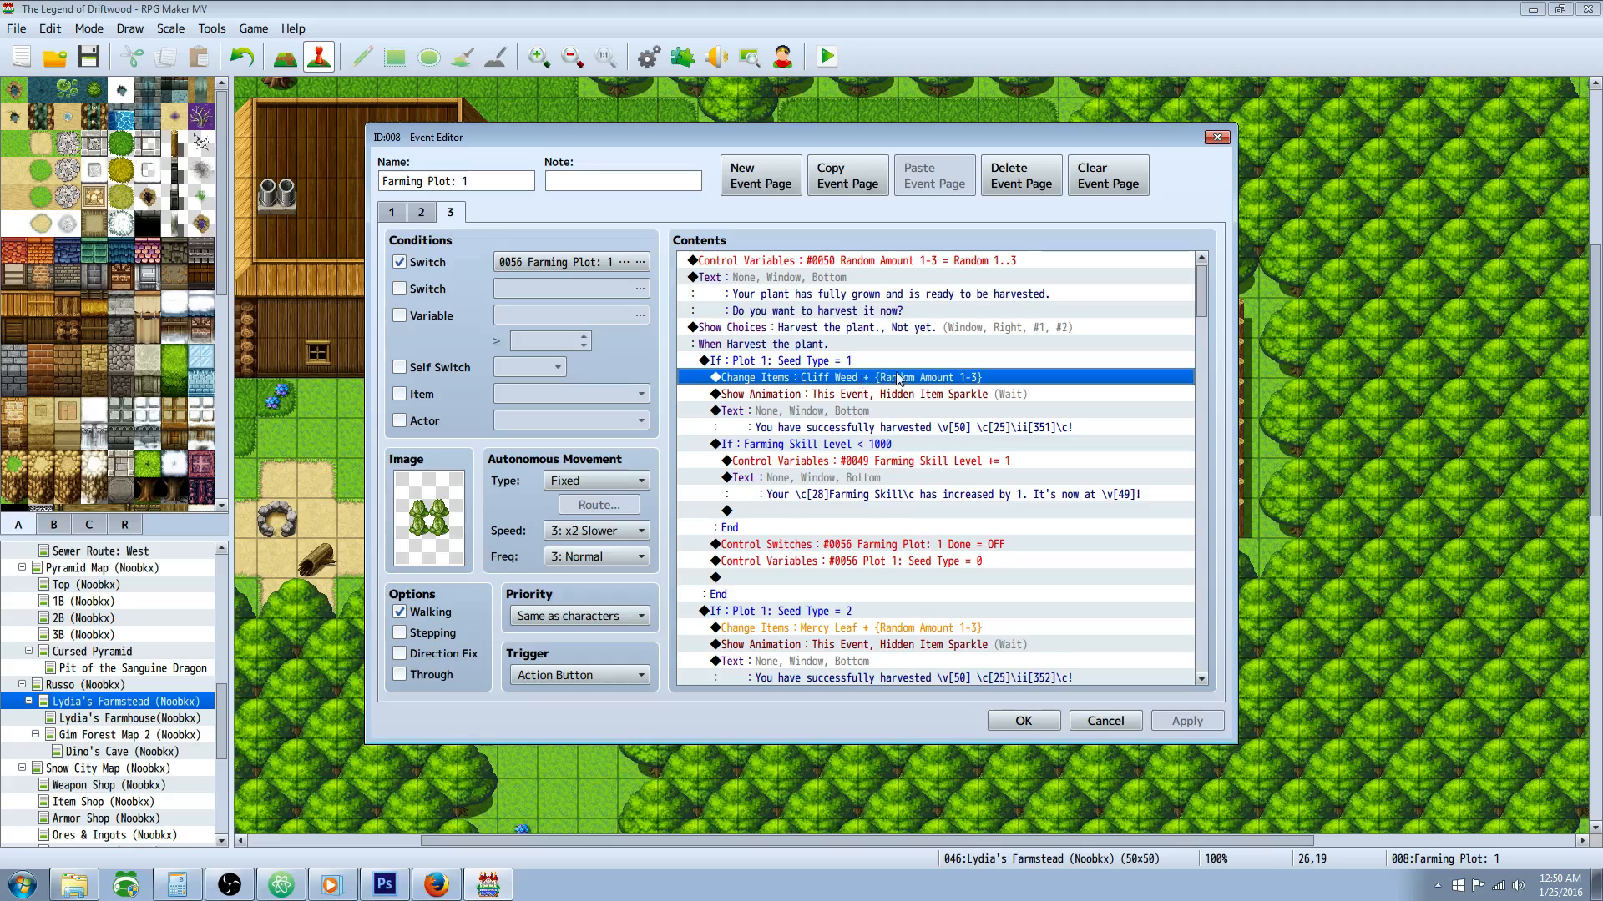
pyautogui.click(894, 262)
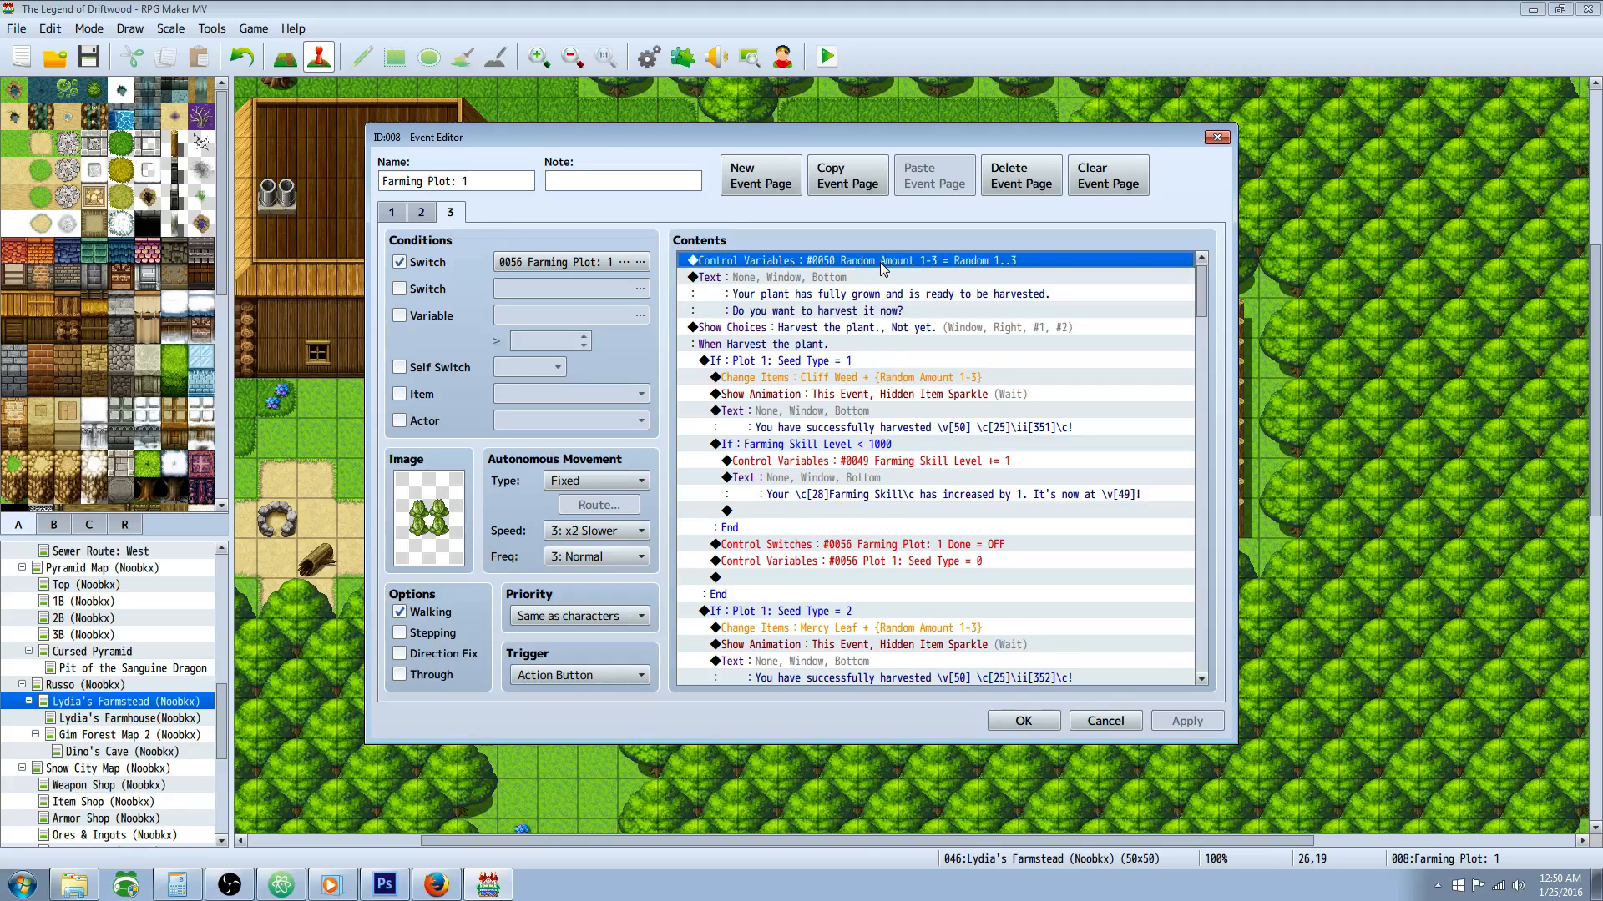
pyautogui.rightClick(879, 262)
pyautogui.click(899, 299)
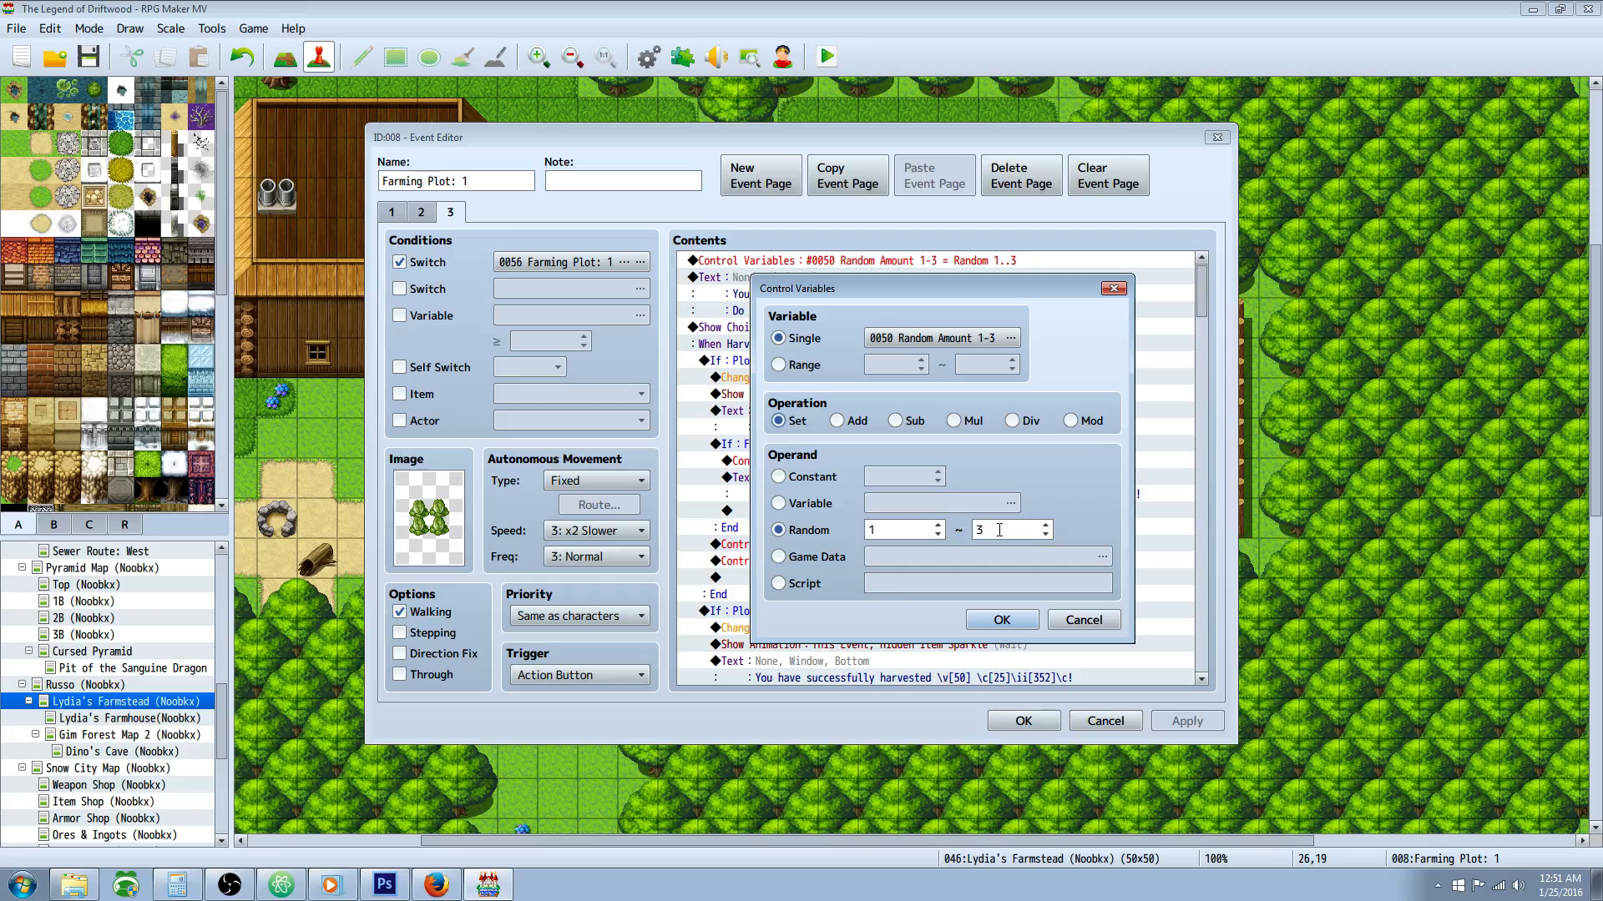
pyautogui.click(1085, 620)
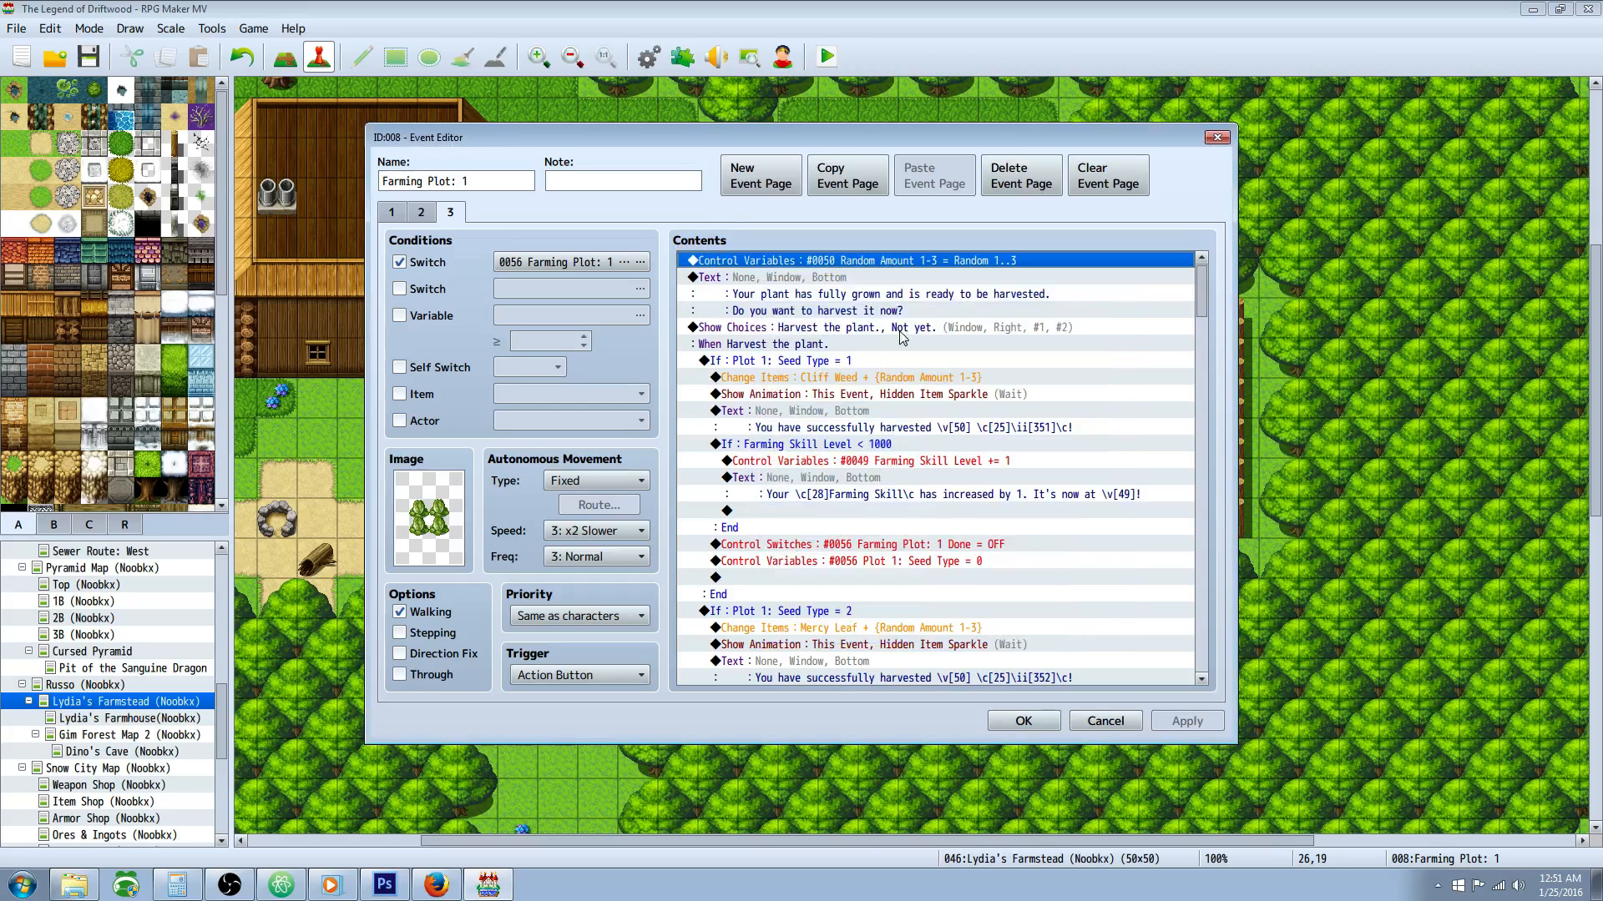
# Step: Trace how the Cliff Weed and Mercy Leaf Change Items commands use the Random Amount 1-3 variable
pyautogui.click(853, 299)
pyautogui.click(888, 259)
pyautogui.click(779, 379)
pyautogui.click(811, 485)
pyautogui.click(816, 643)
pyautogui.click(890, 628)
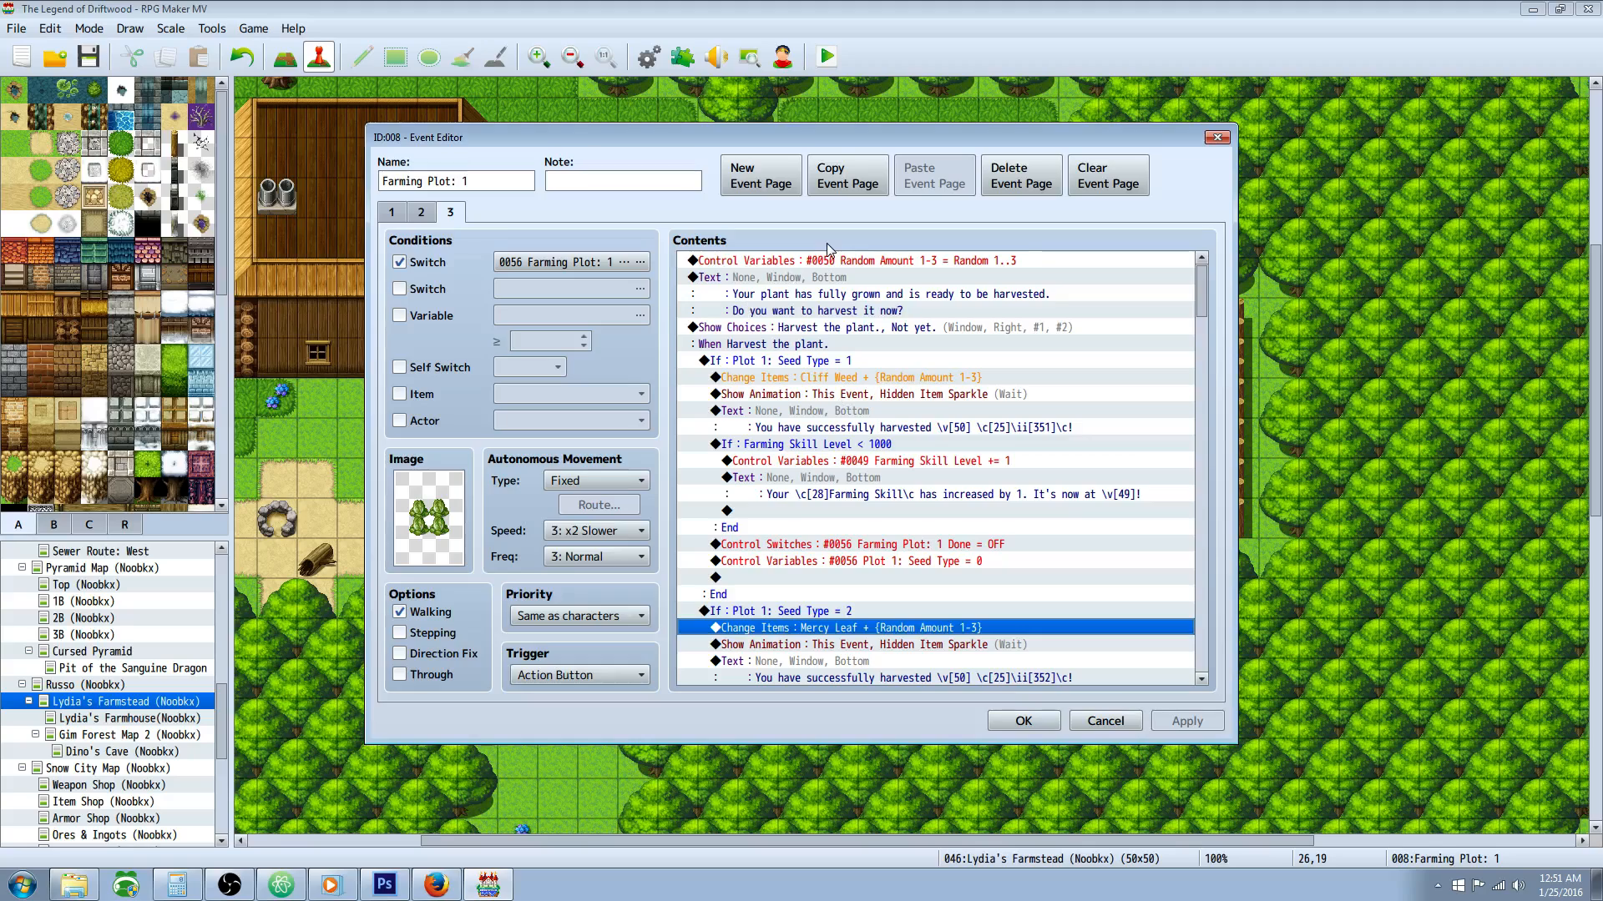
# Step: Review the ready-to-harvest message, open the Show Choices command to check its options, and accept it without changes
pyautogui.click(803, 279)
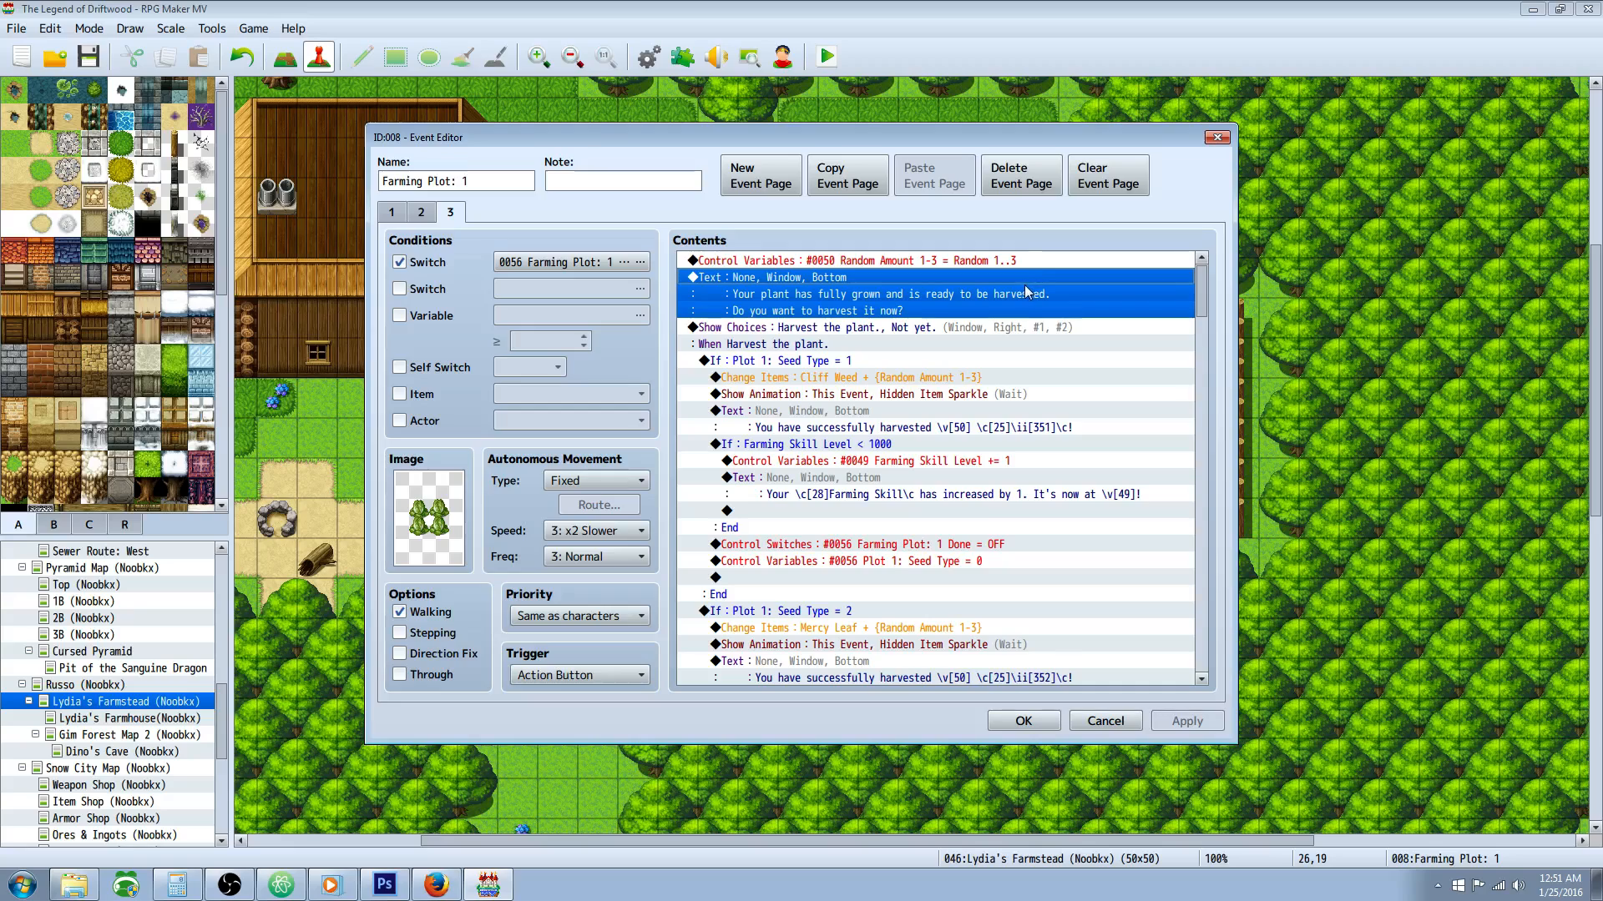
pyautogui.click(910, 328)
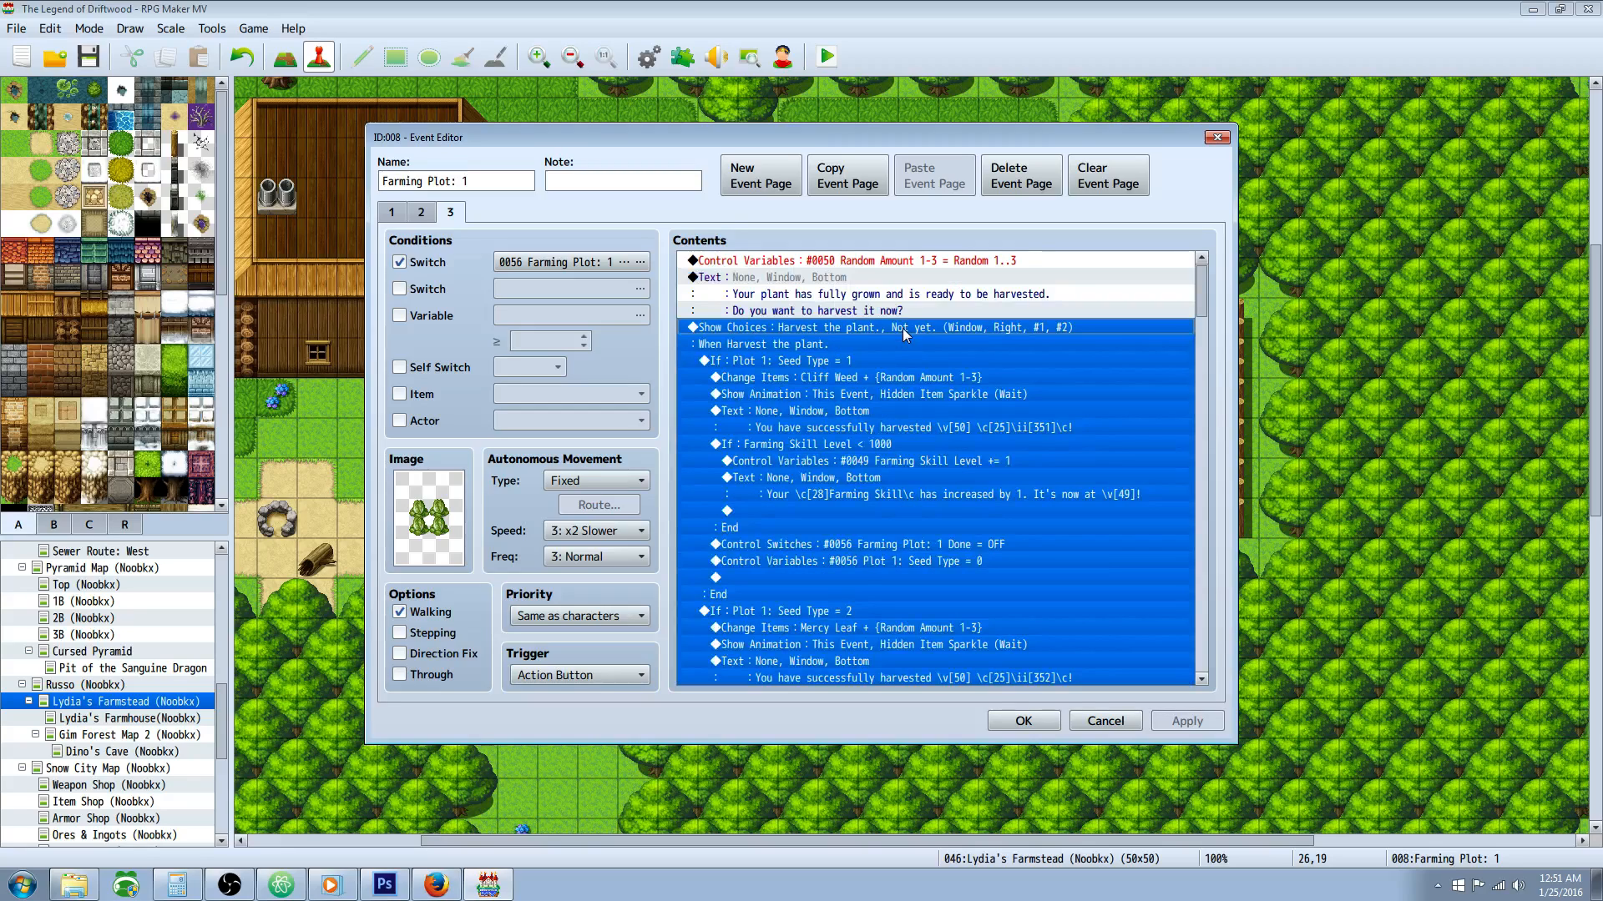
pyautogui.rightClick(954, 331)
pyautogui.click(977, 358)
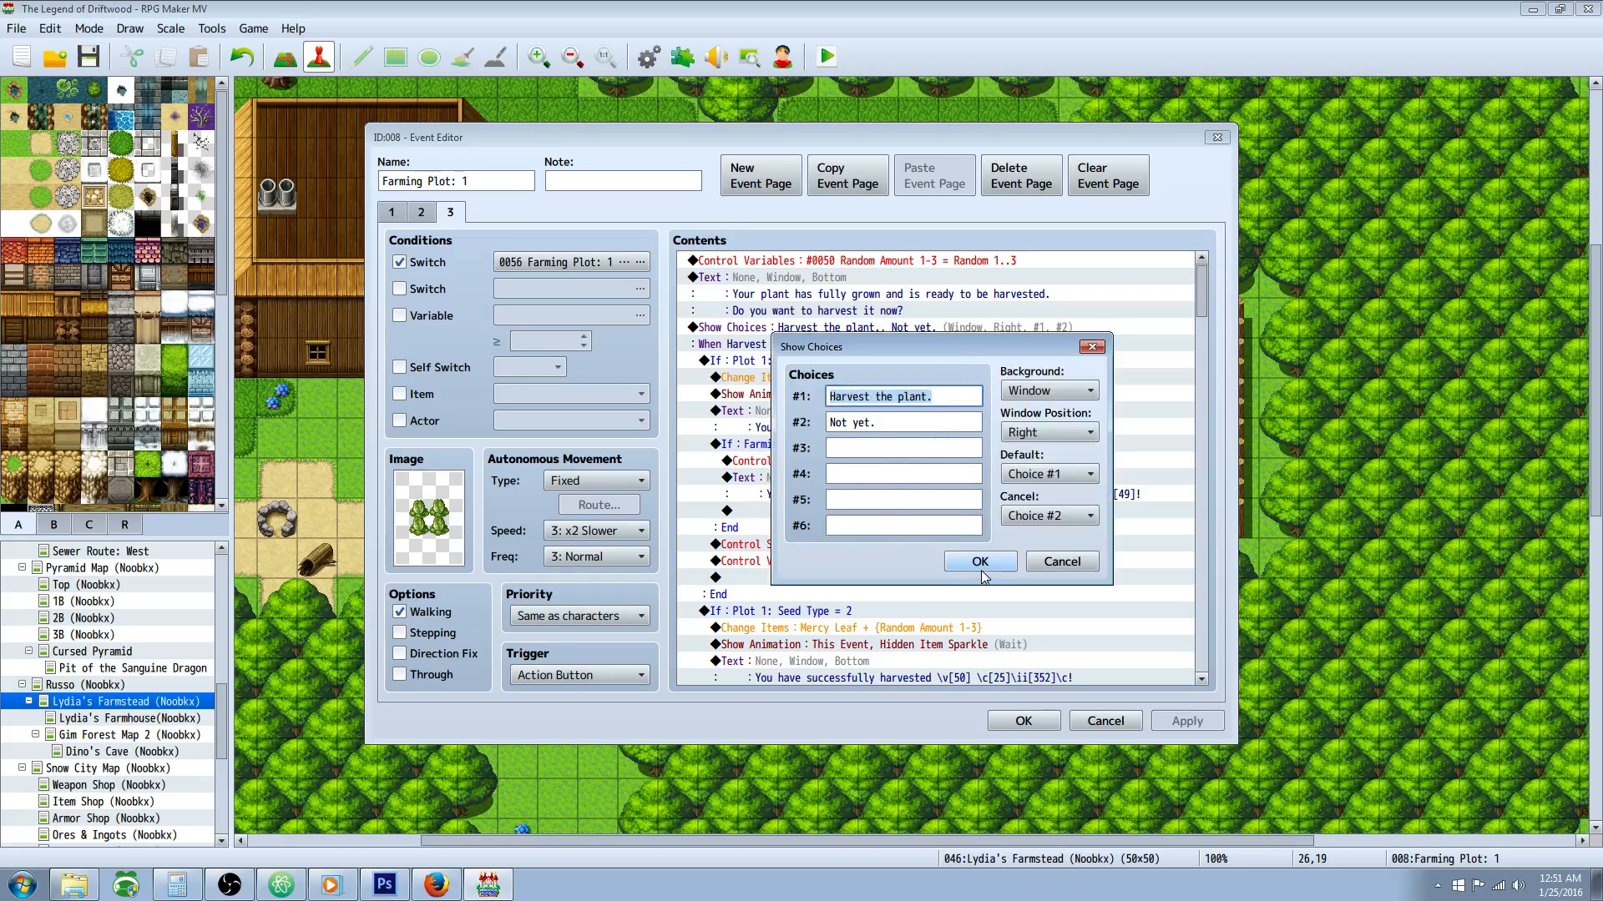
pyautogui.click(980, 563)
# Step: Inspect the Conditional Branch settings for Plot 1: Seed Type = 1 and close them without changes
pyautogui.click(903, 448)
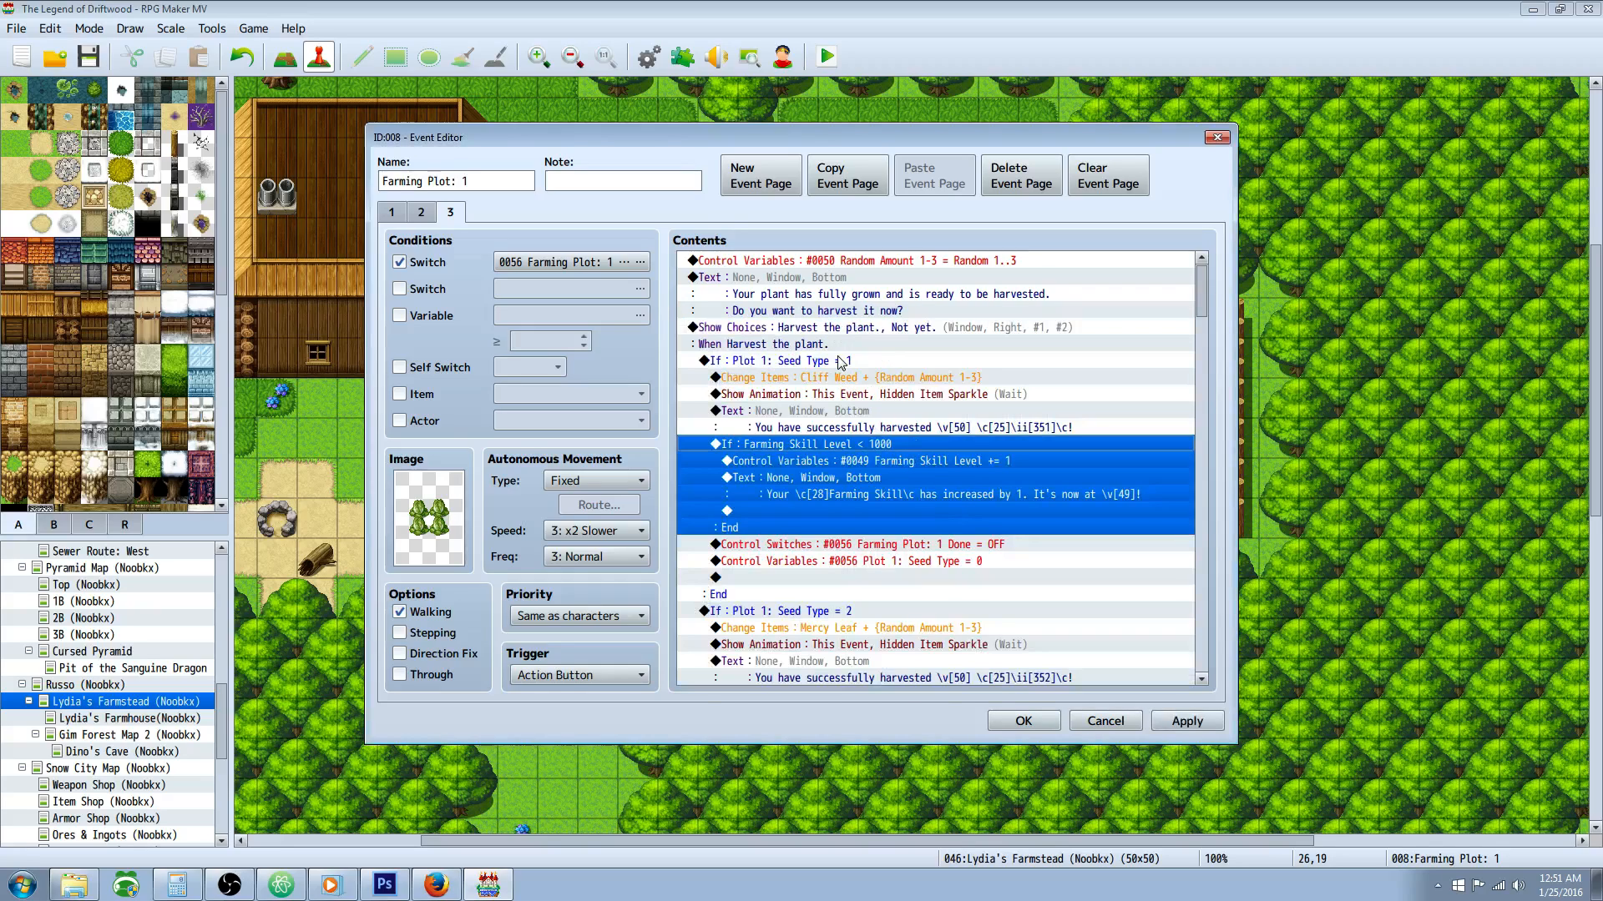
pyautogui.click(843, 374)
pyautogui.click(875, 365)
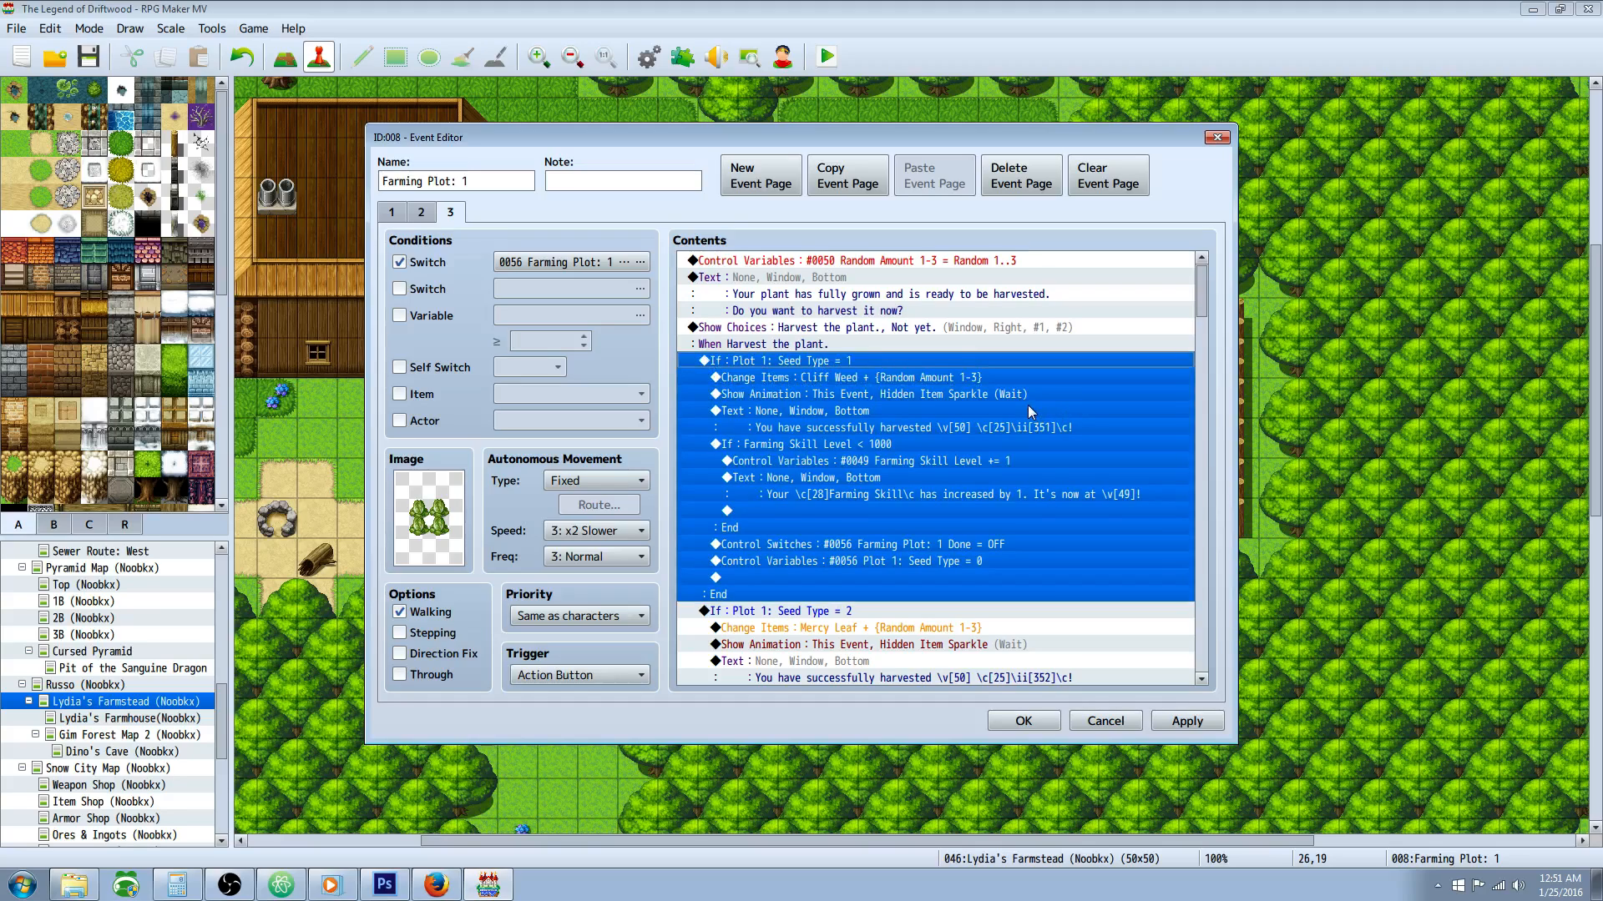
pyautogui.rightClick(782, 363)
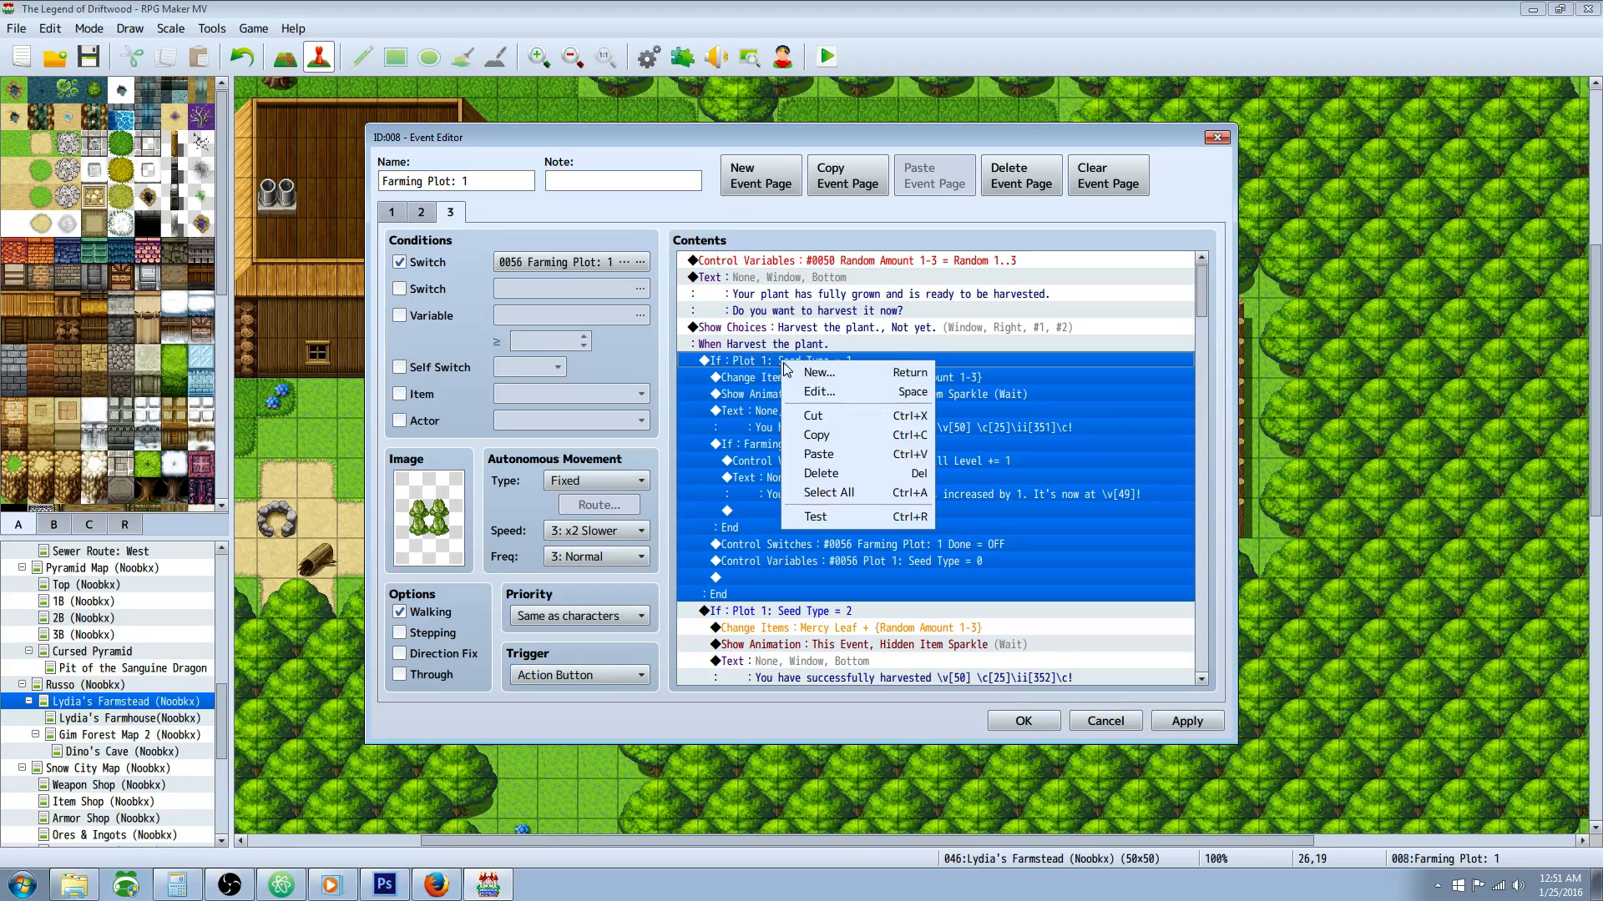
pyautogui.click(821, 399)
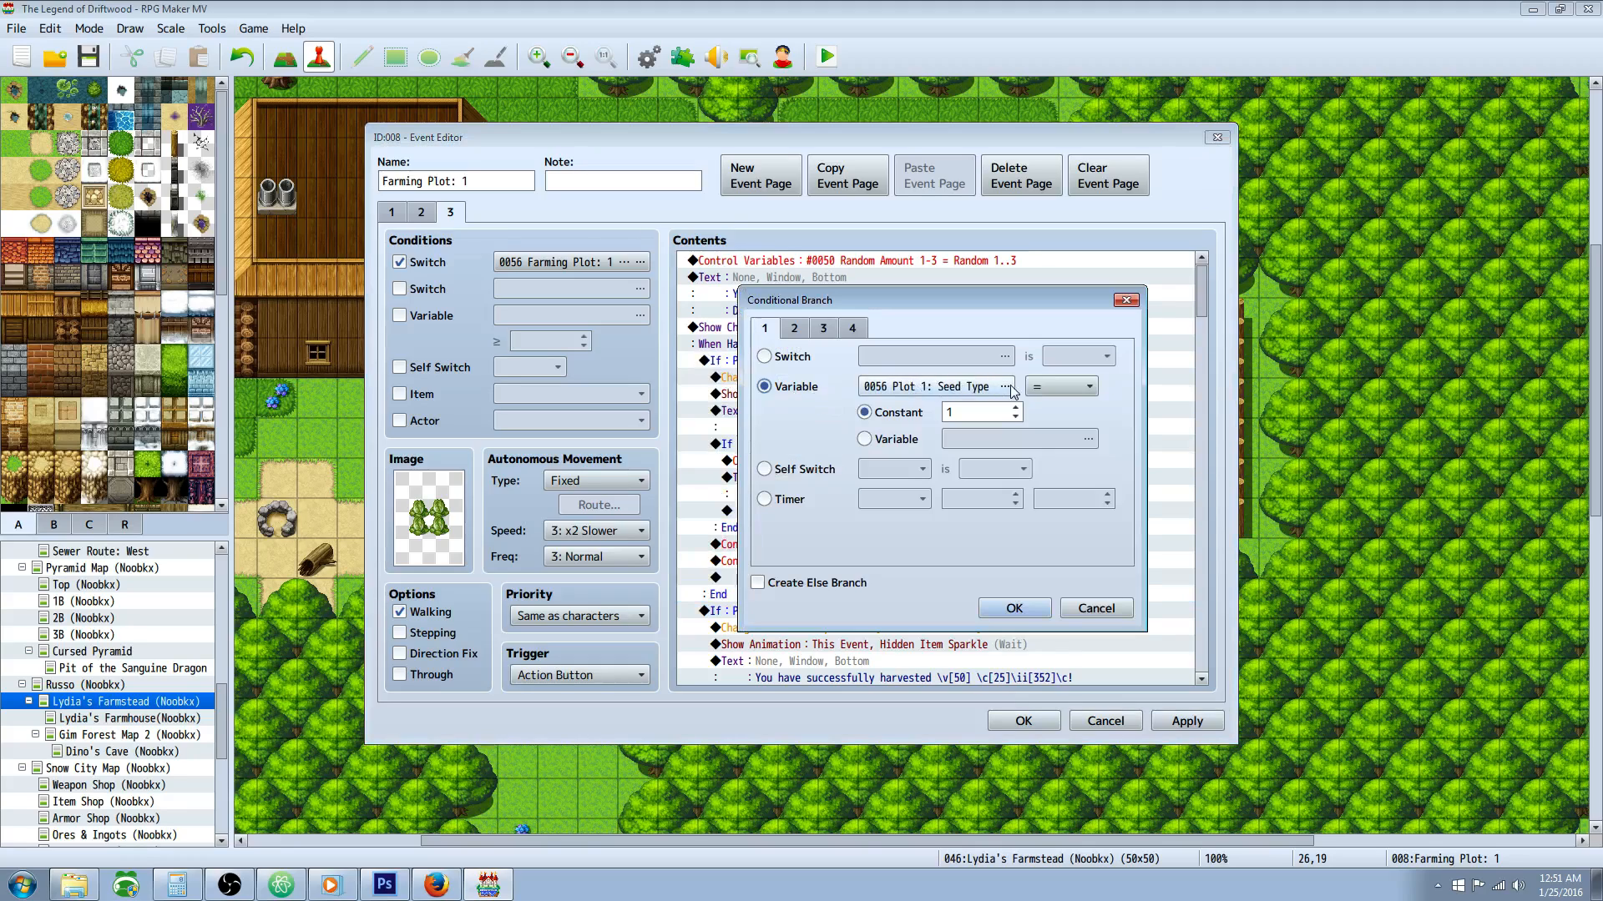
pyautogui.click(1096, 608)
# Step: Open the Cliff Weed Change Items command, check its item, operation and variable operand, and accept it unchanged
pyautogui.click(836, 383)
pyautogui.click(954, 425)
pyautogui.click(839, 384)
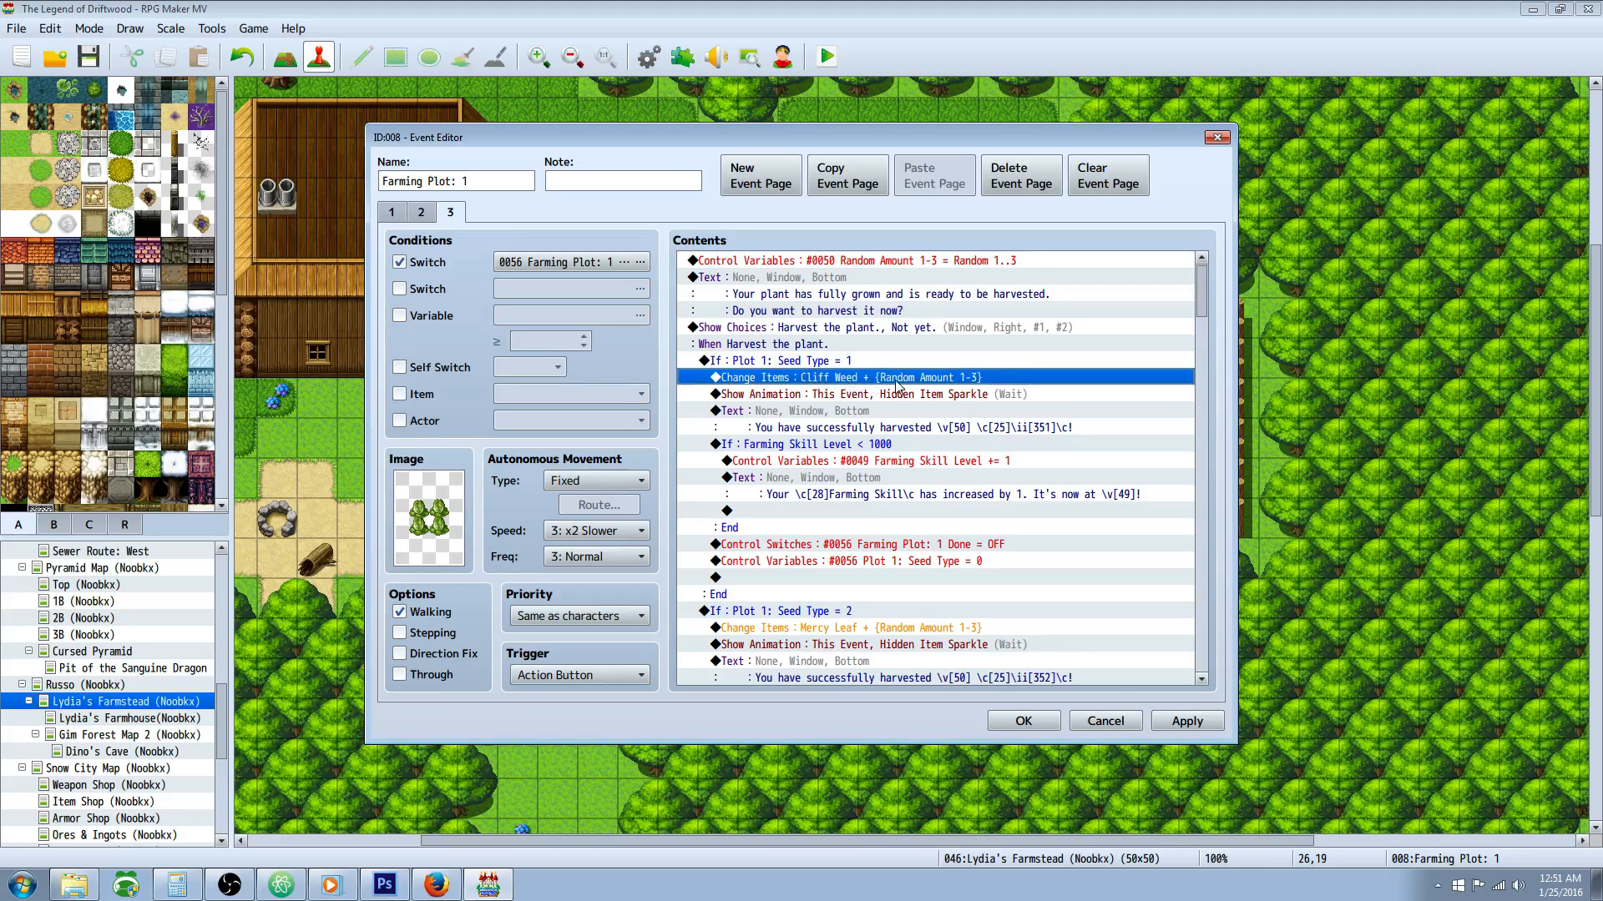
pyautogui.rightClick(901, 384)
pyautogui.click(936, 409)
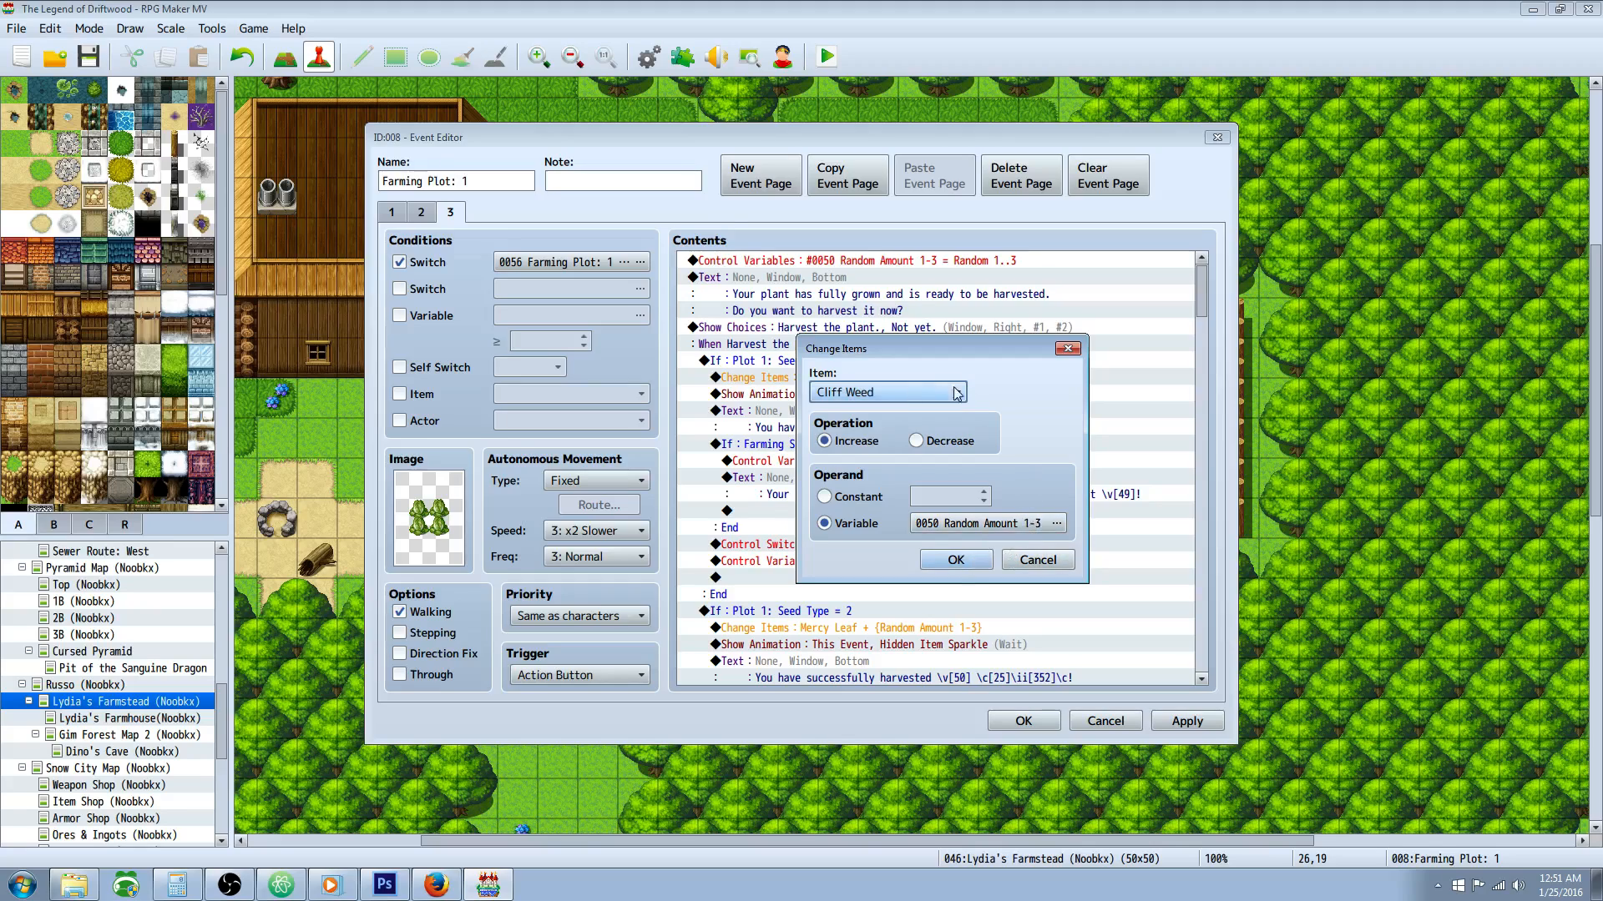
pyautogui.click(956, 561)
# Step: Check the \v[50] code in the Seed Type = 1 harvest message against the Random Amount 1-3 variable command
pyautogui.click(878, 395)
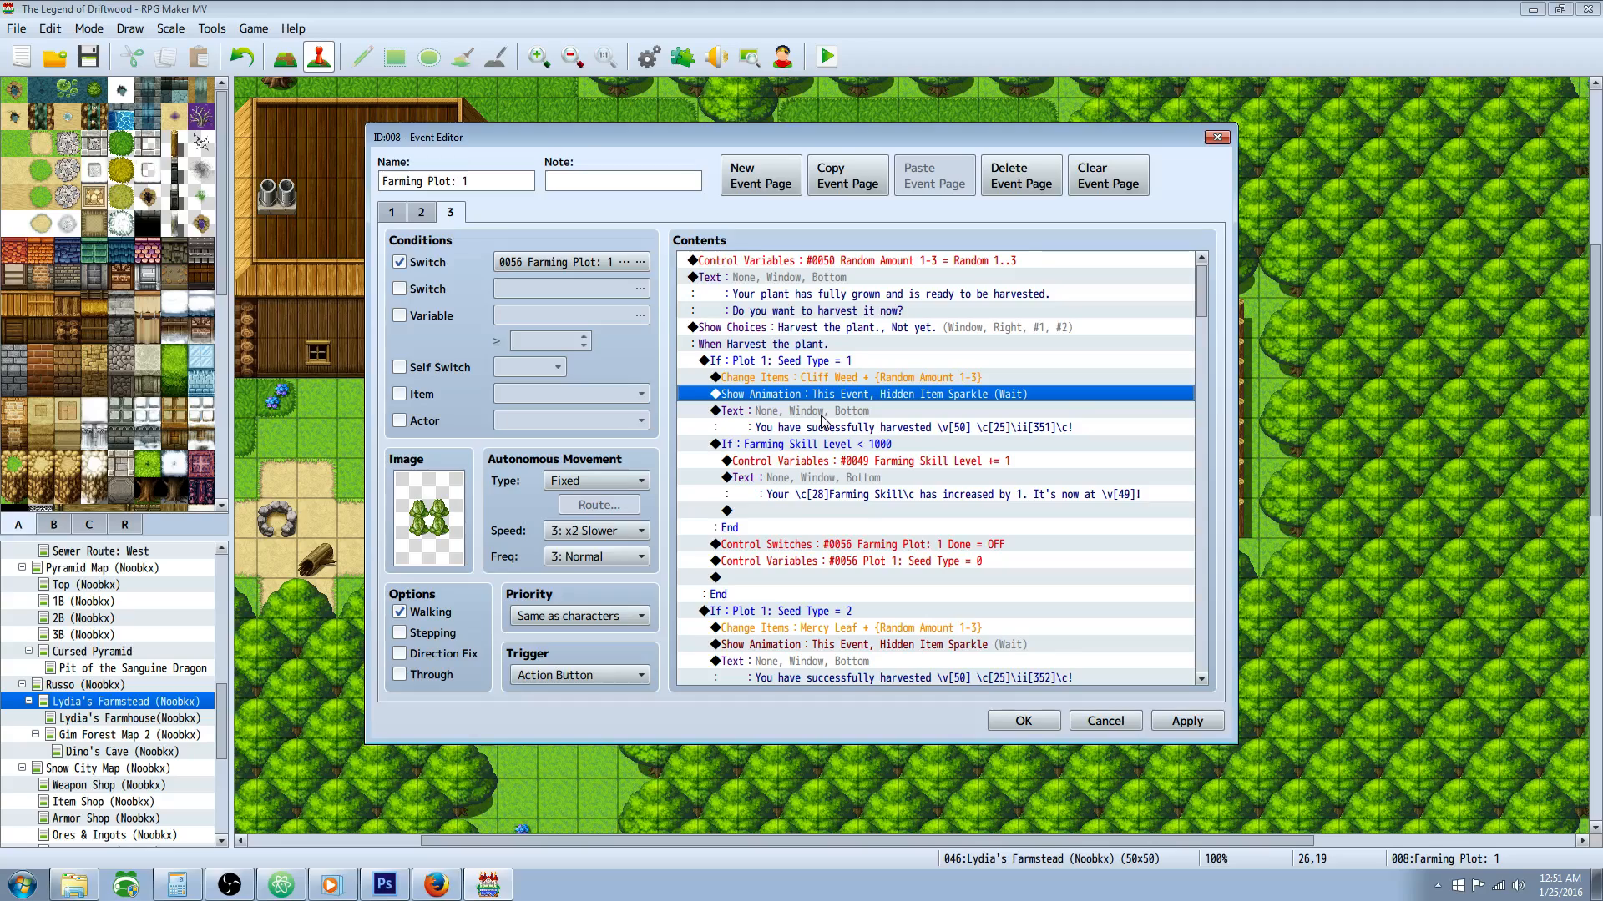
pyautogui.click(820, 414)
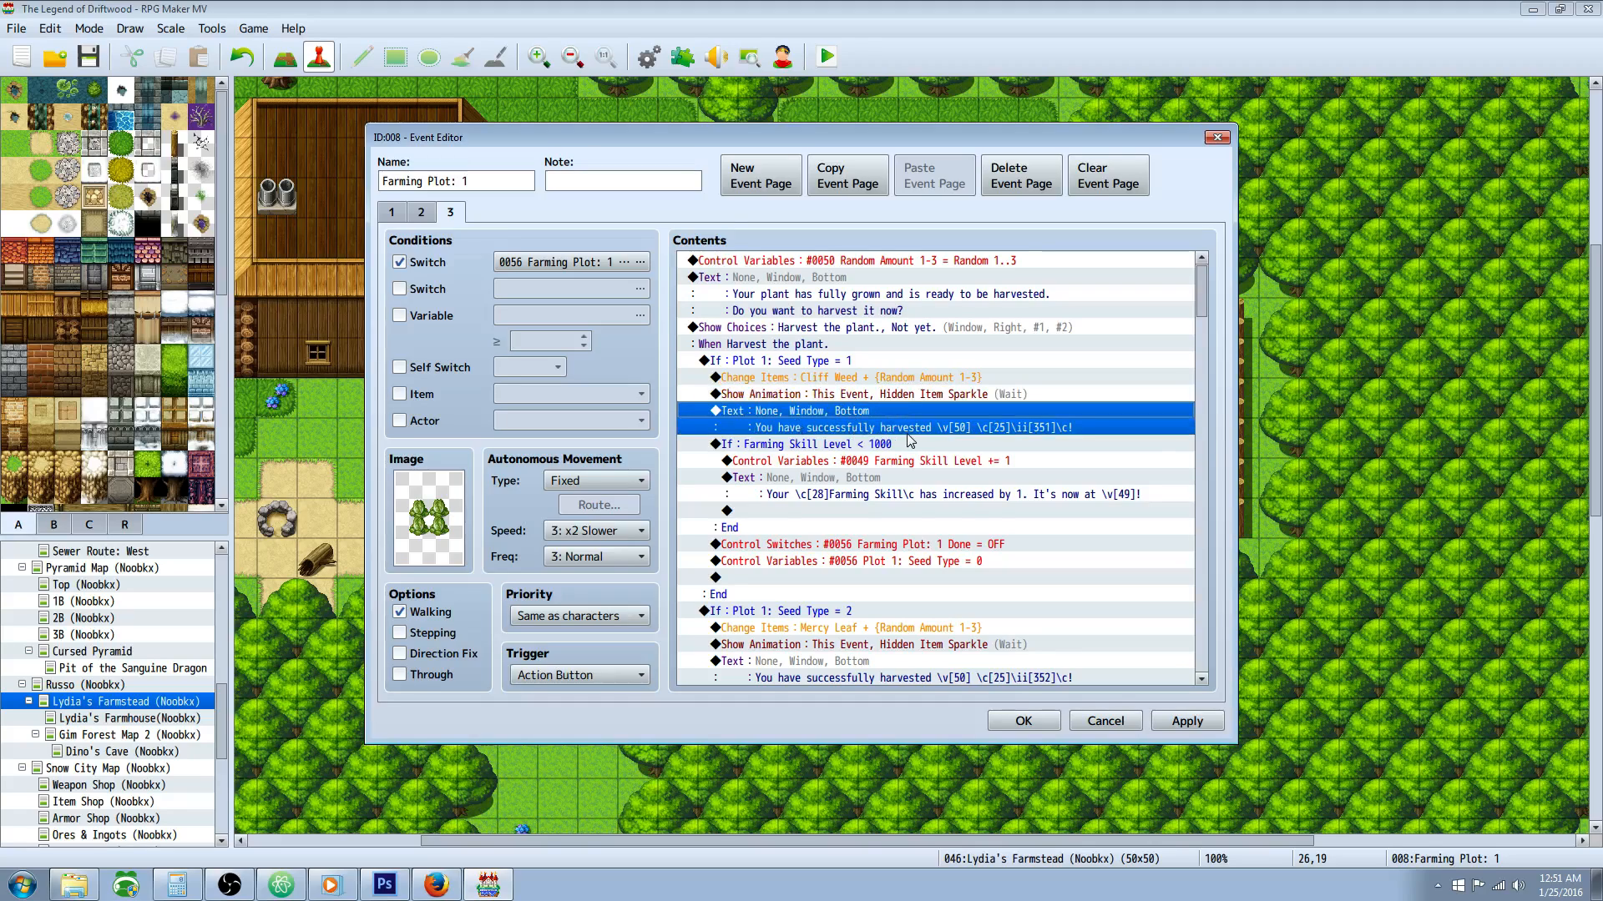
pyautogui.rightClick(875, 412)
pyautogui.click(918, 441)
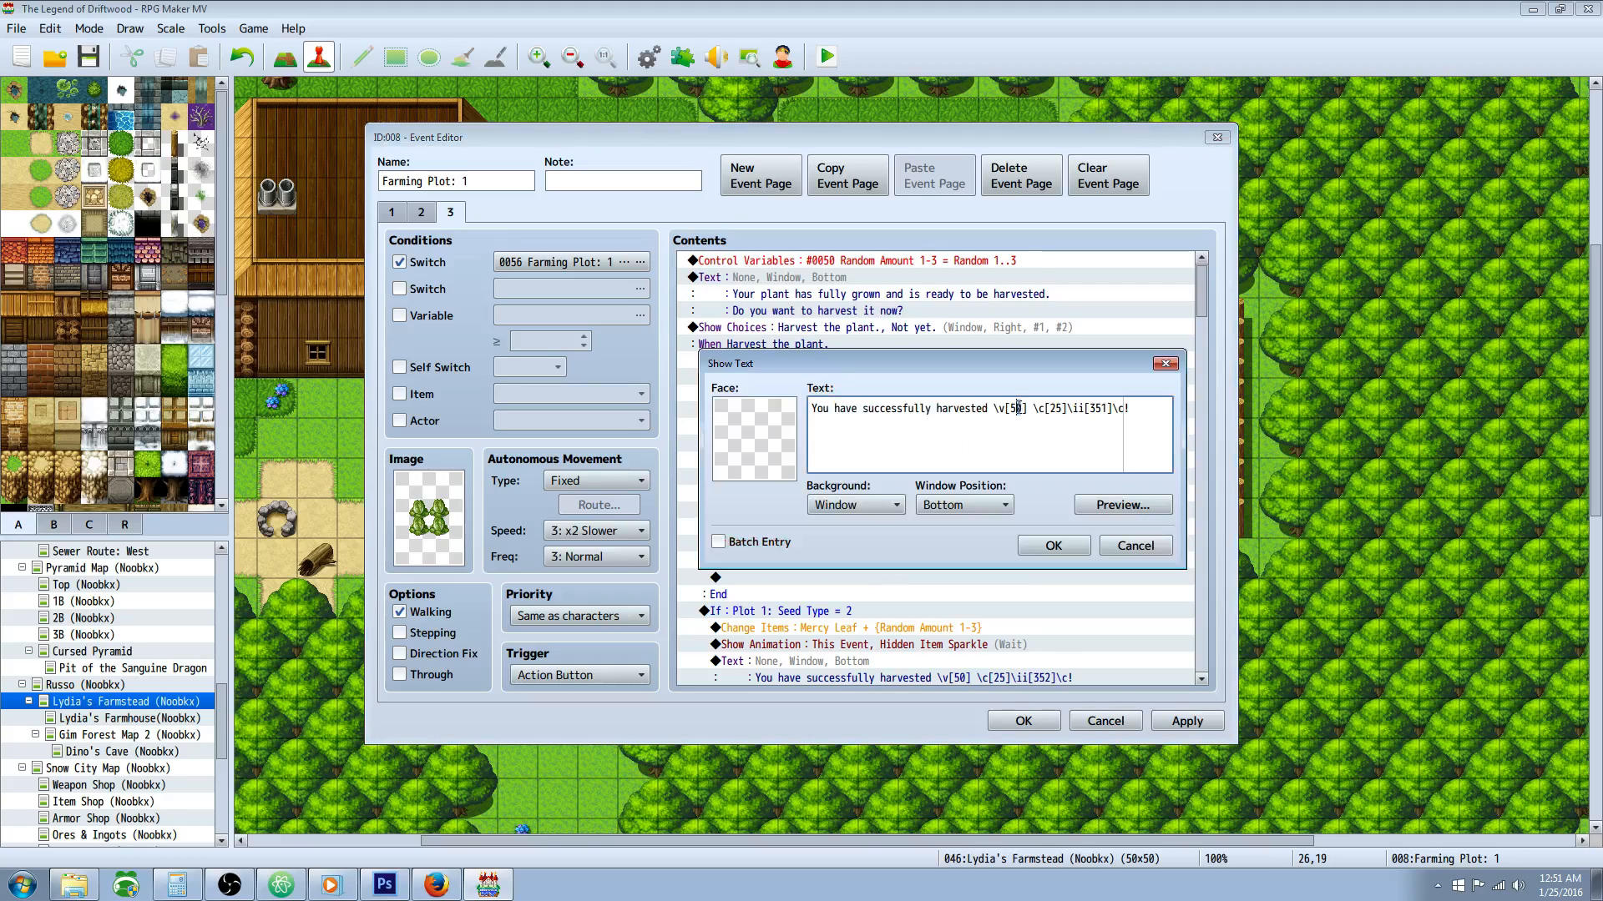
pyautogui.click(1015, 408)
pyautogui.click(1053, 545)
pyautogui.click(861, 264)
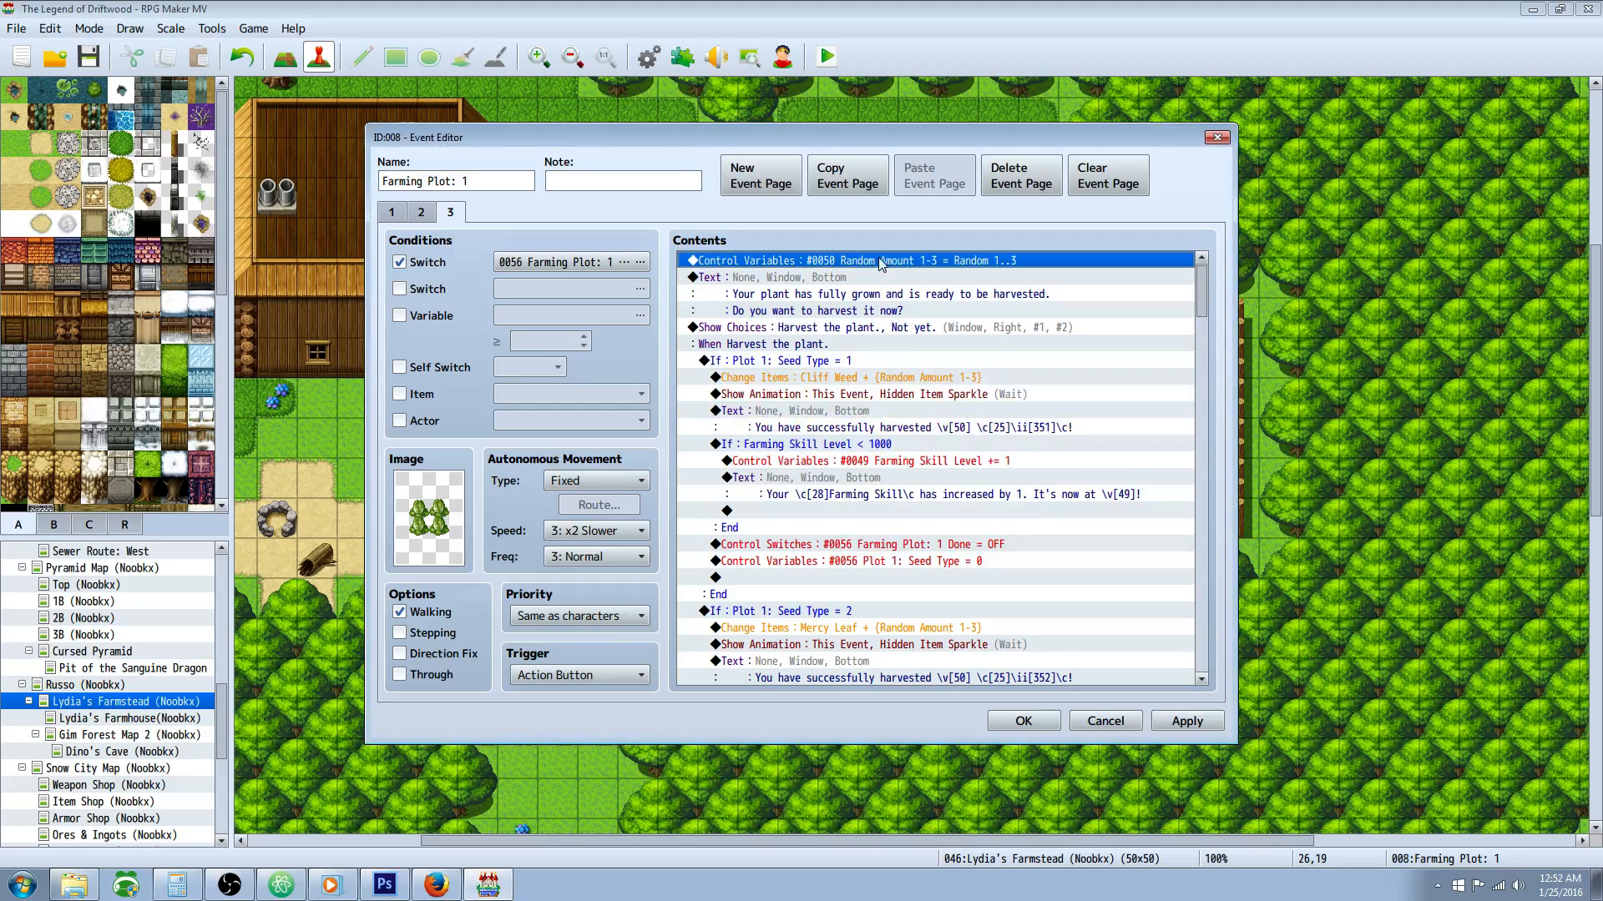
# Step: Reopen the Cliff Weed harvest message and compare its \ii[351] item code with the farming notes in Atom, leaving the text unchanged
pyautogui.rightClick(849, 419)
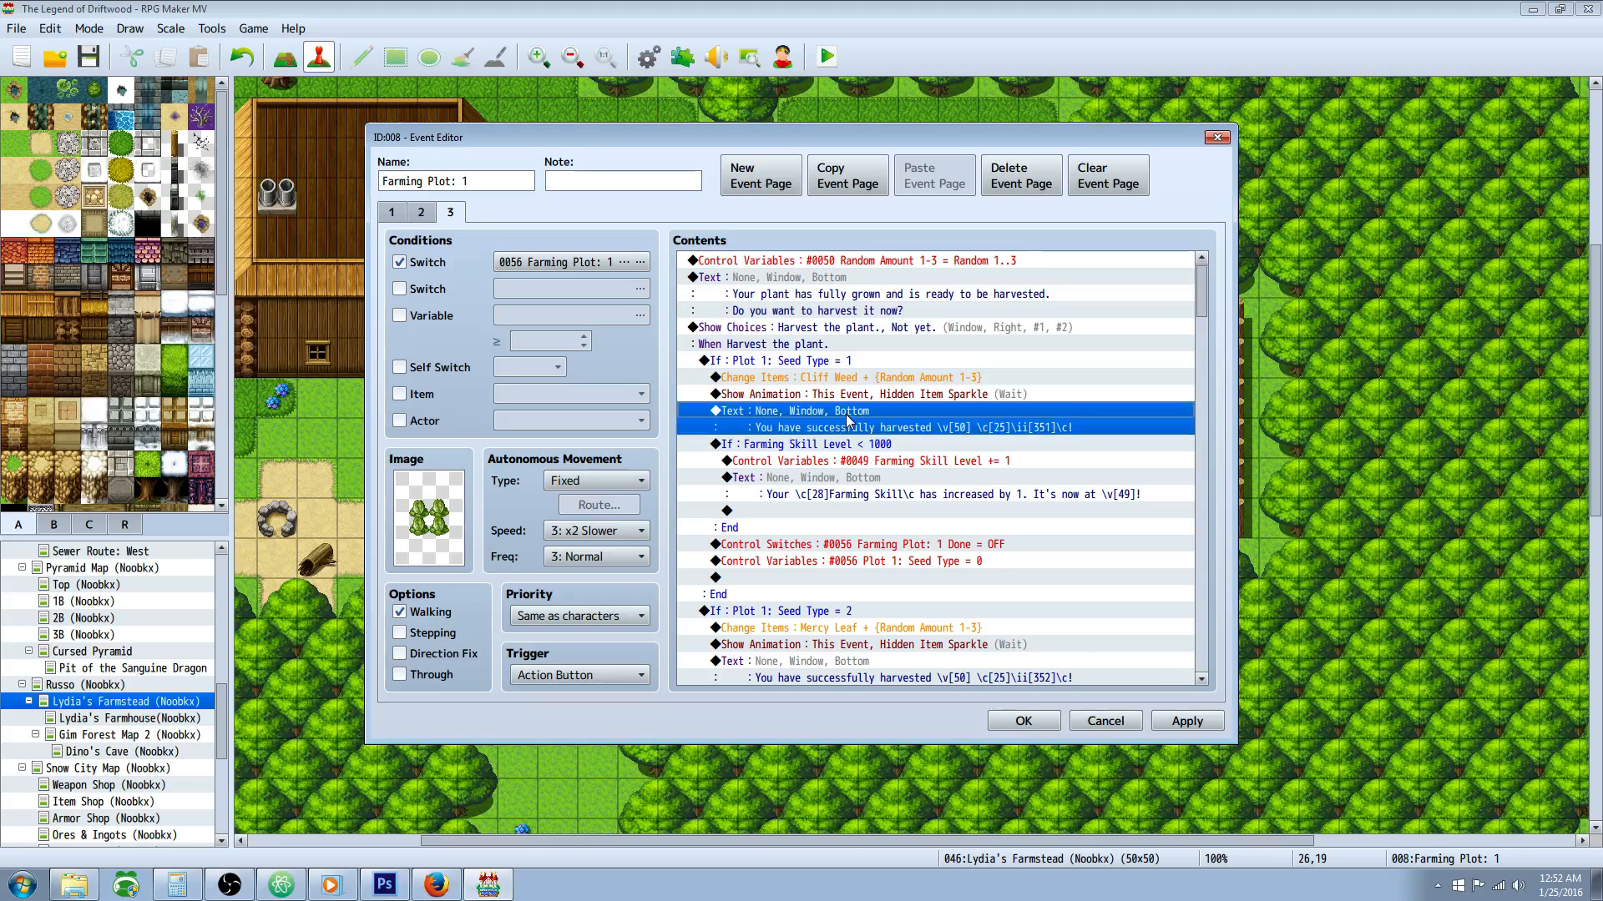
pyautogui.click(875, 448)
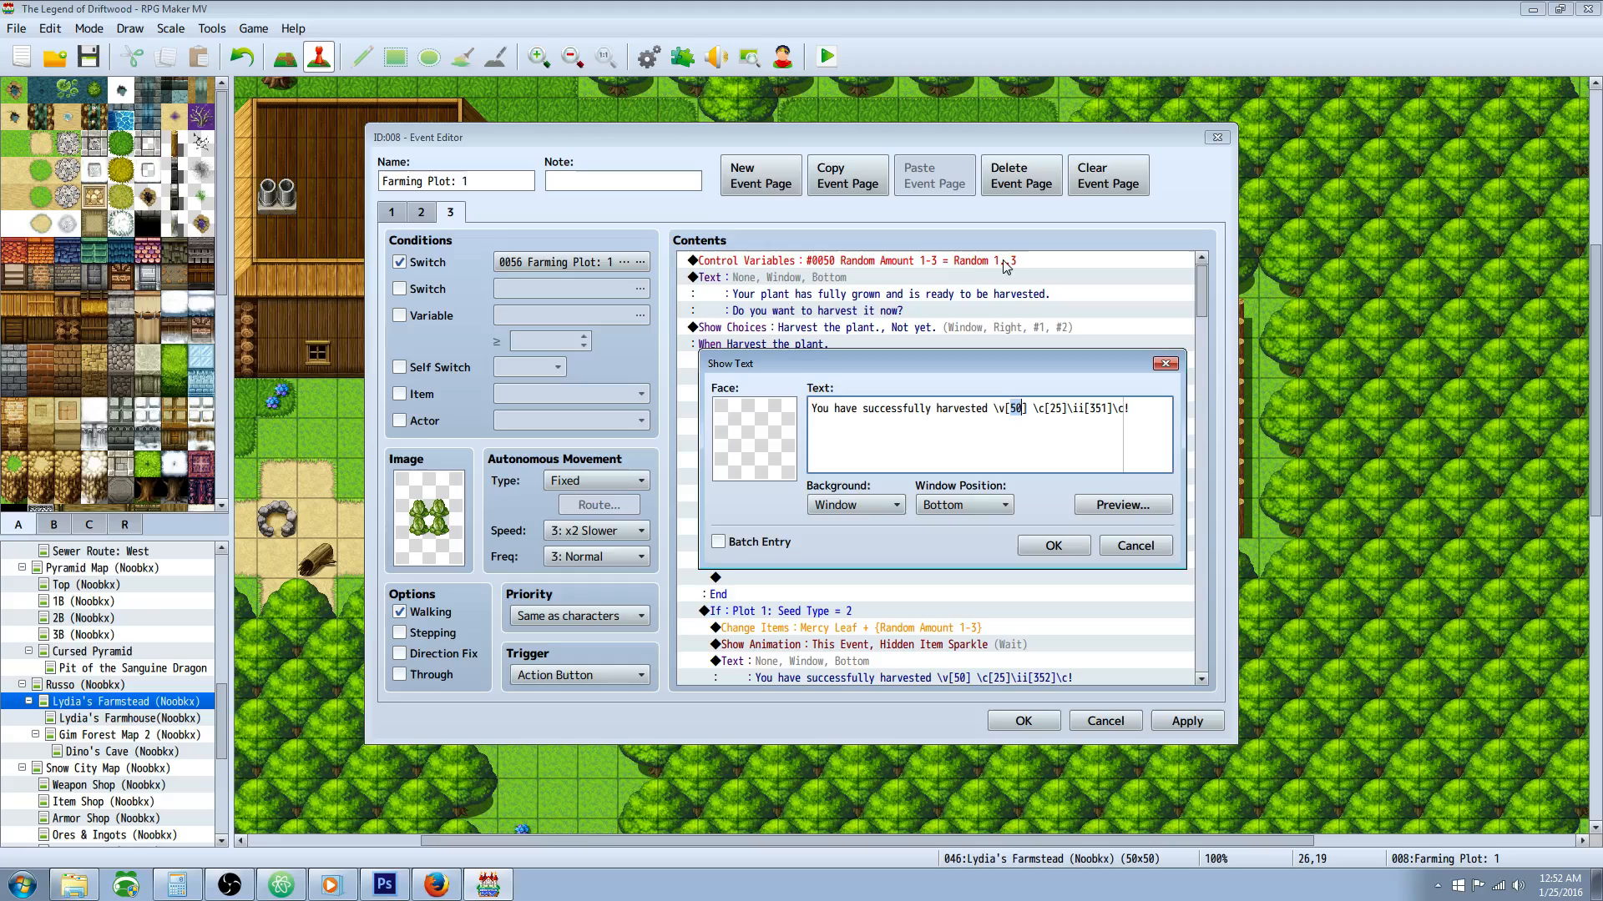
pyautogui.moveTo(1034, 409); pyautogui.dragTo(1109, 408)
pyautogui.click(1116, 408)
pyautogui.click(283, 887)
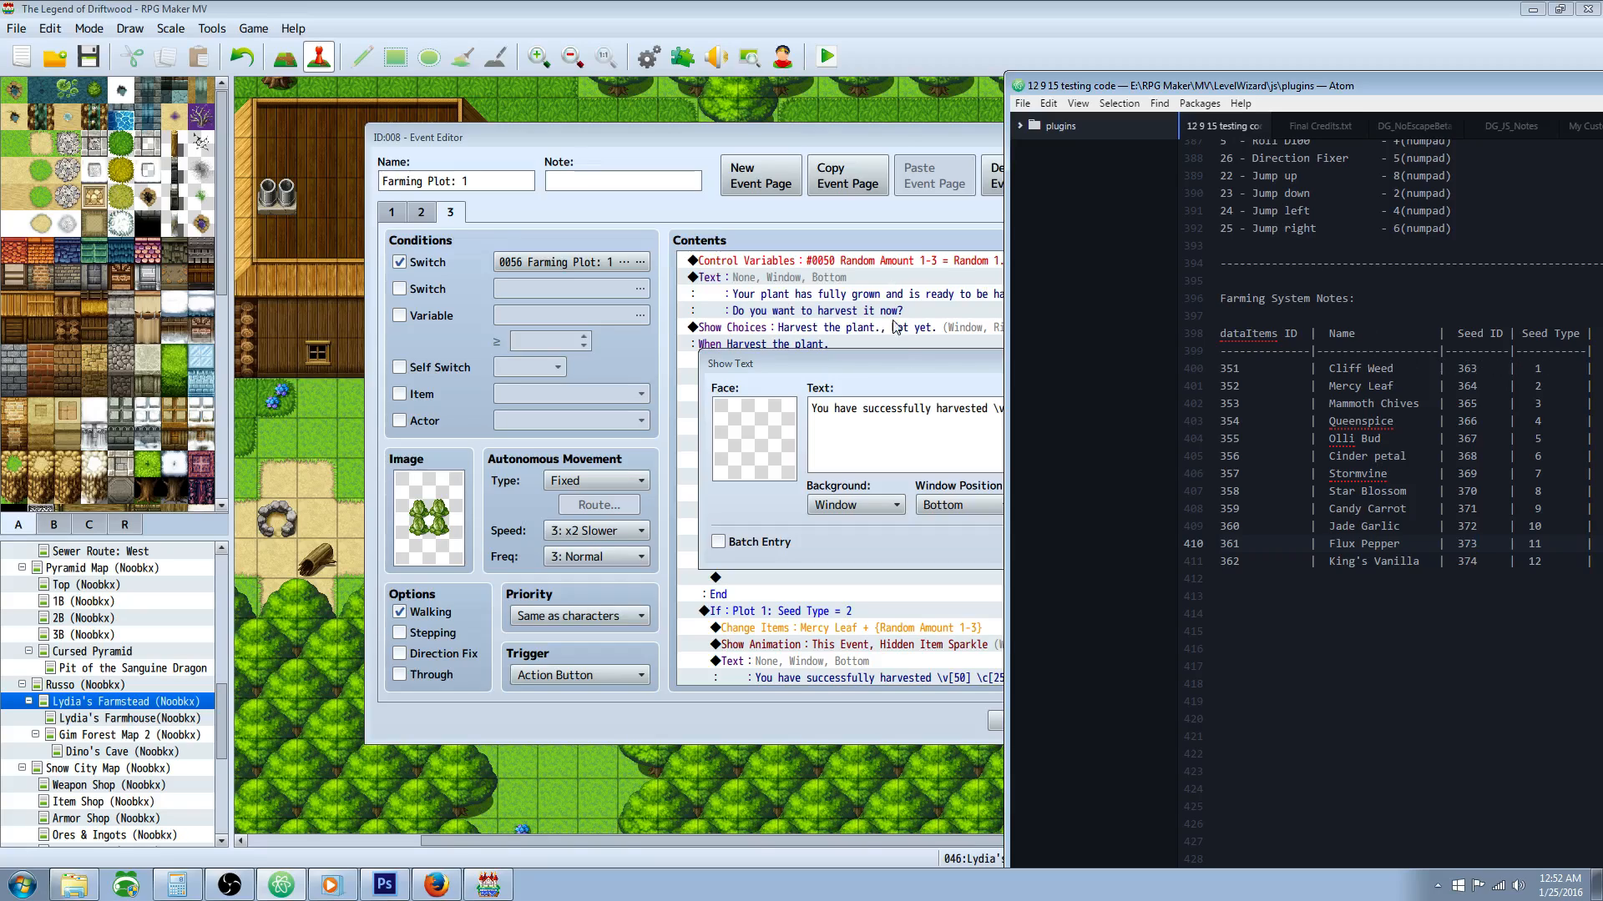
pyautogui.click(913, 369)
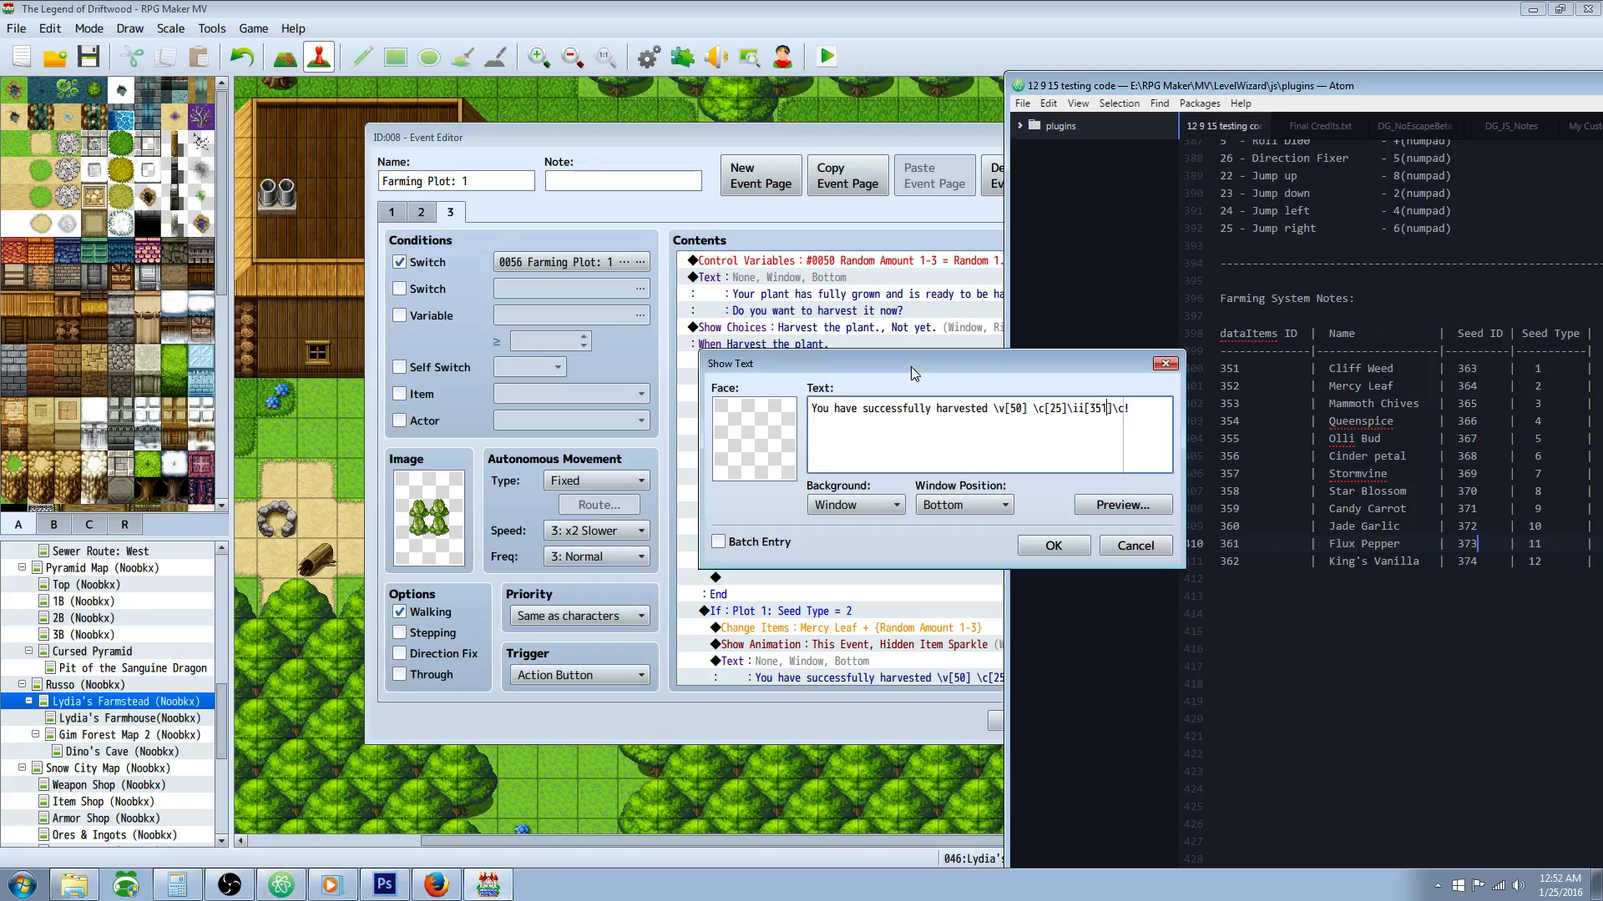
pyautogui.click(1063, 548)
# Step: Review the Farming Skill Level < 1000 branch and the commands nested inside it under Seed Type = 1
pyautogui.click(822, 447)
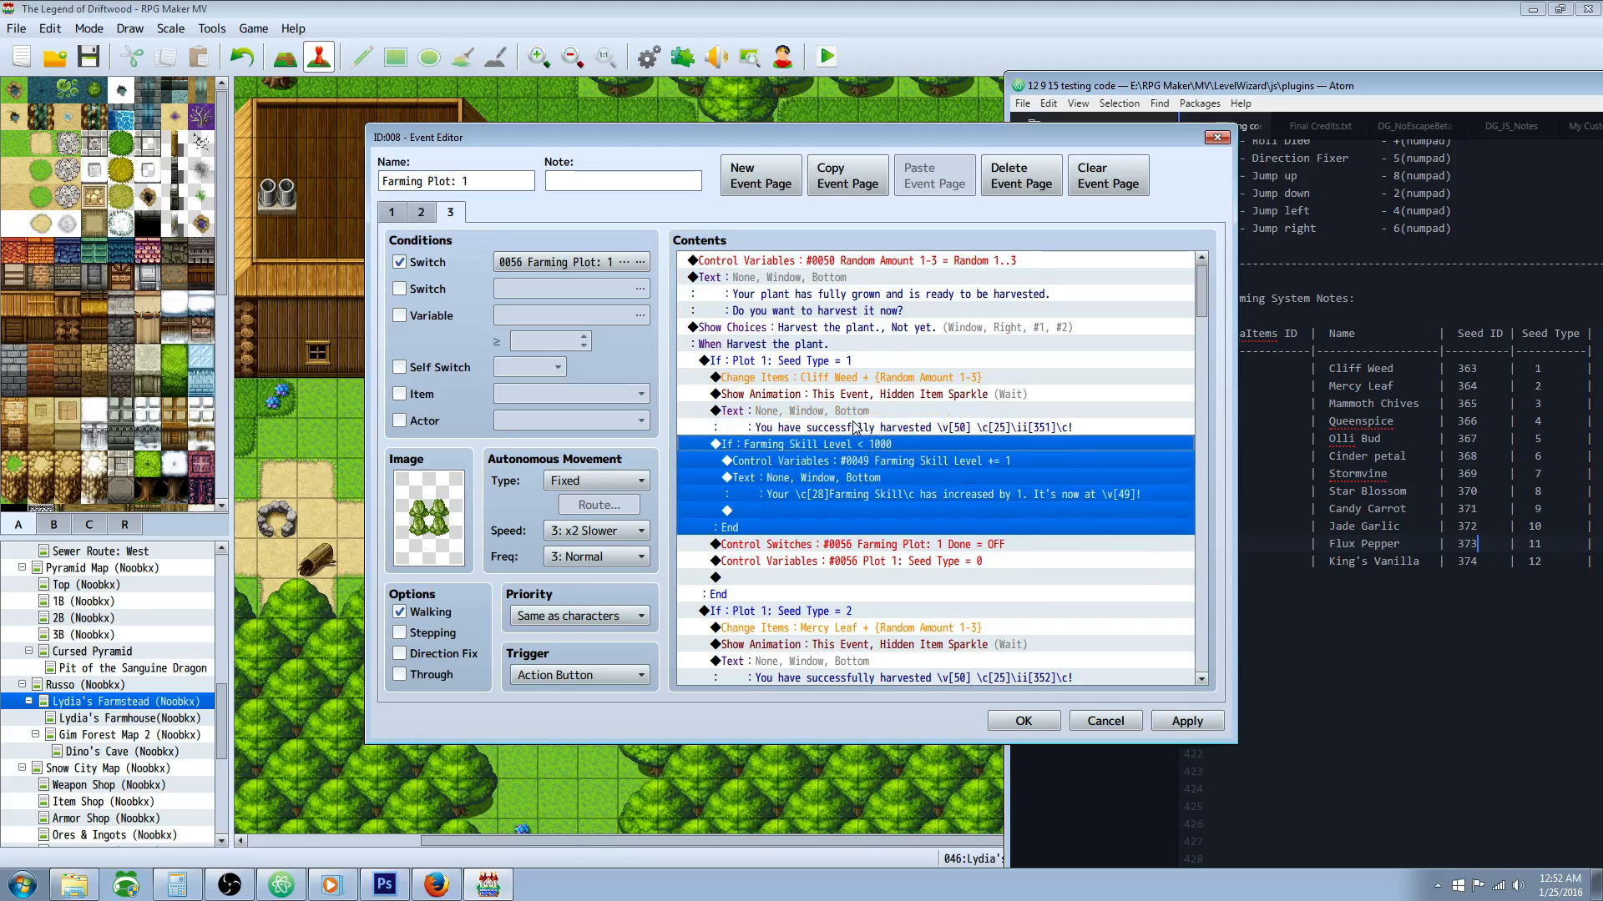
pyautogui.click(897, 493)
pyautogui.click(854, 446)
pyautogui.rightClick(854, 449)
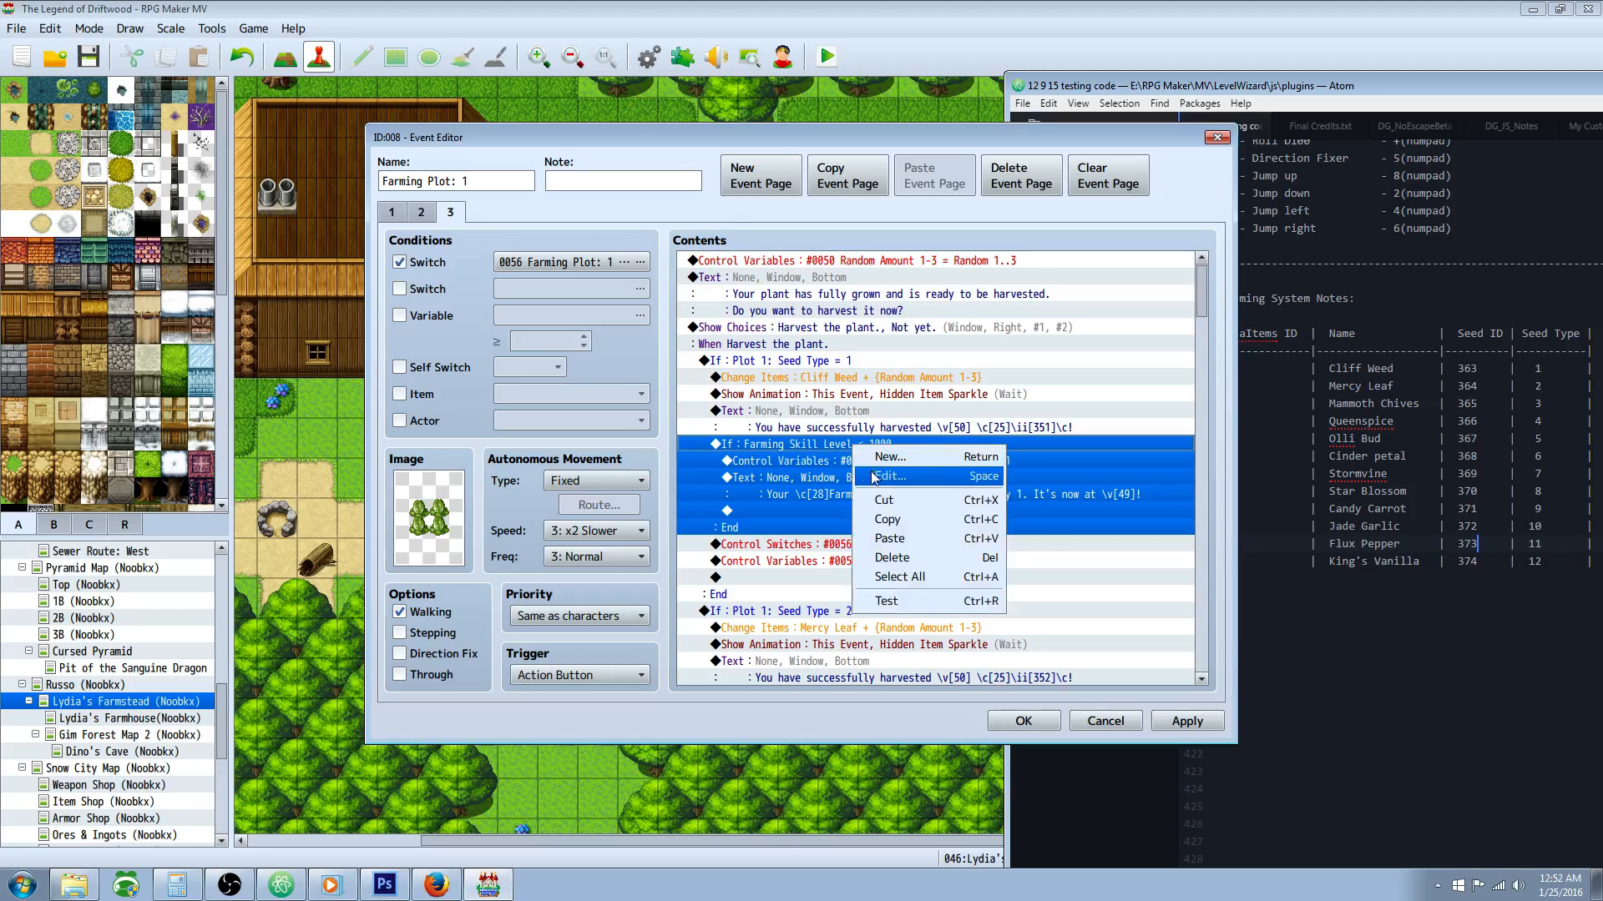
pyautogui.click(769, 461)
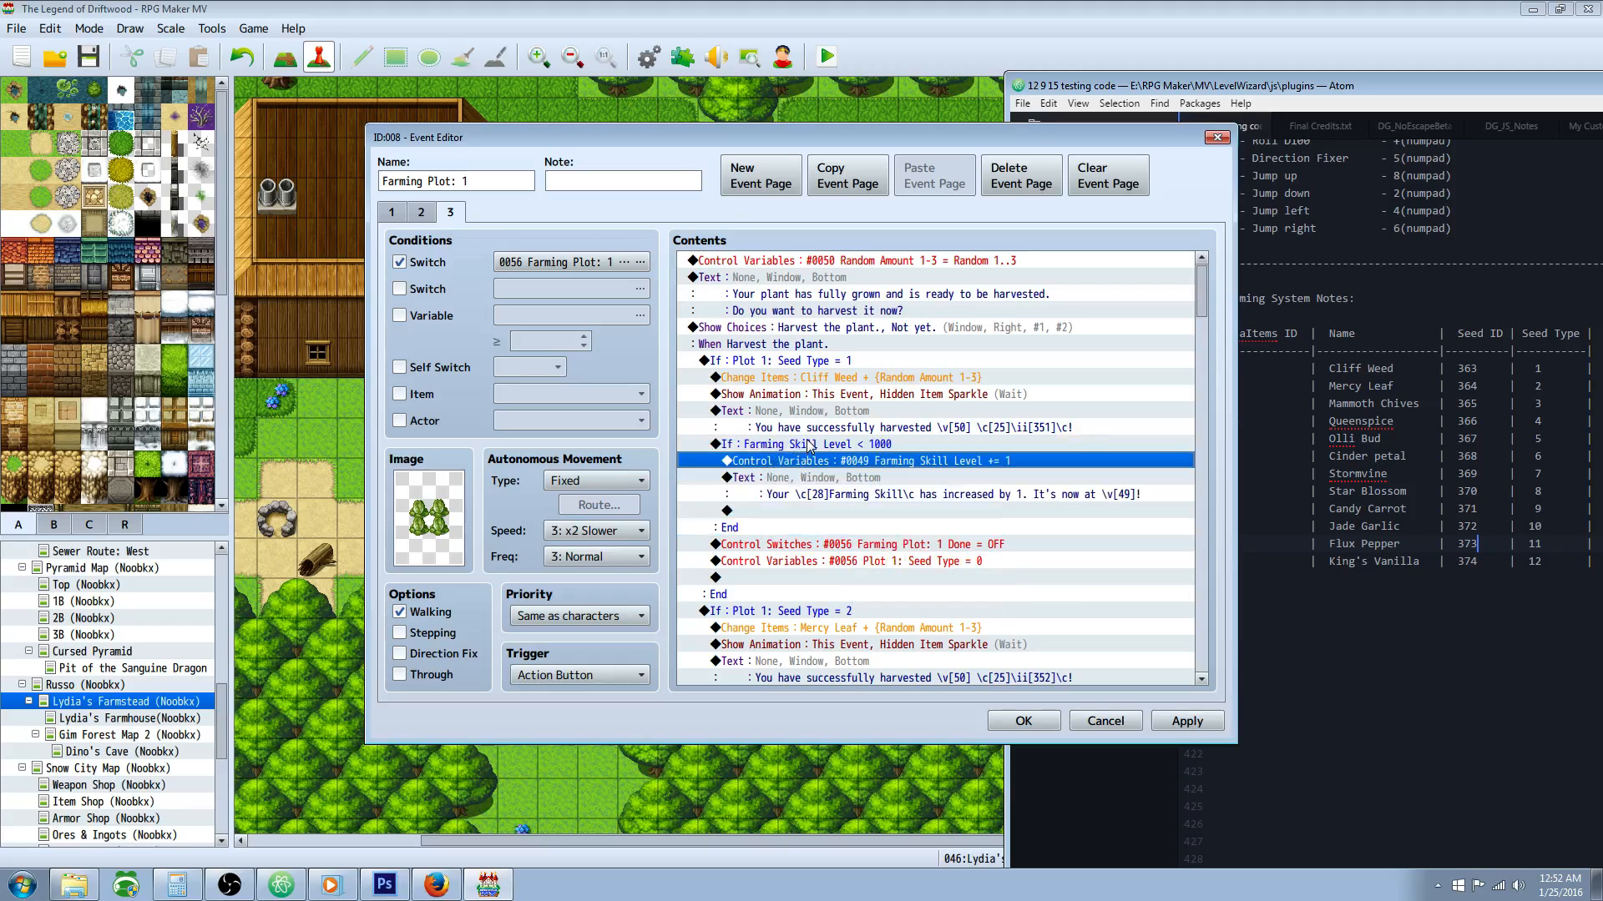
pyautogui.click(846, 445)
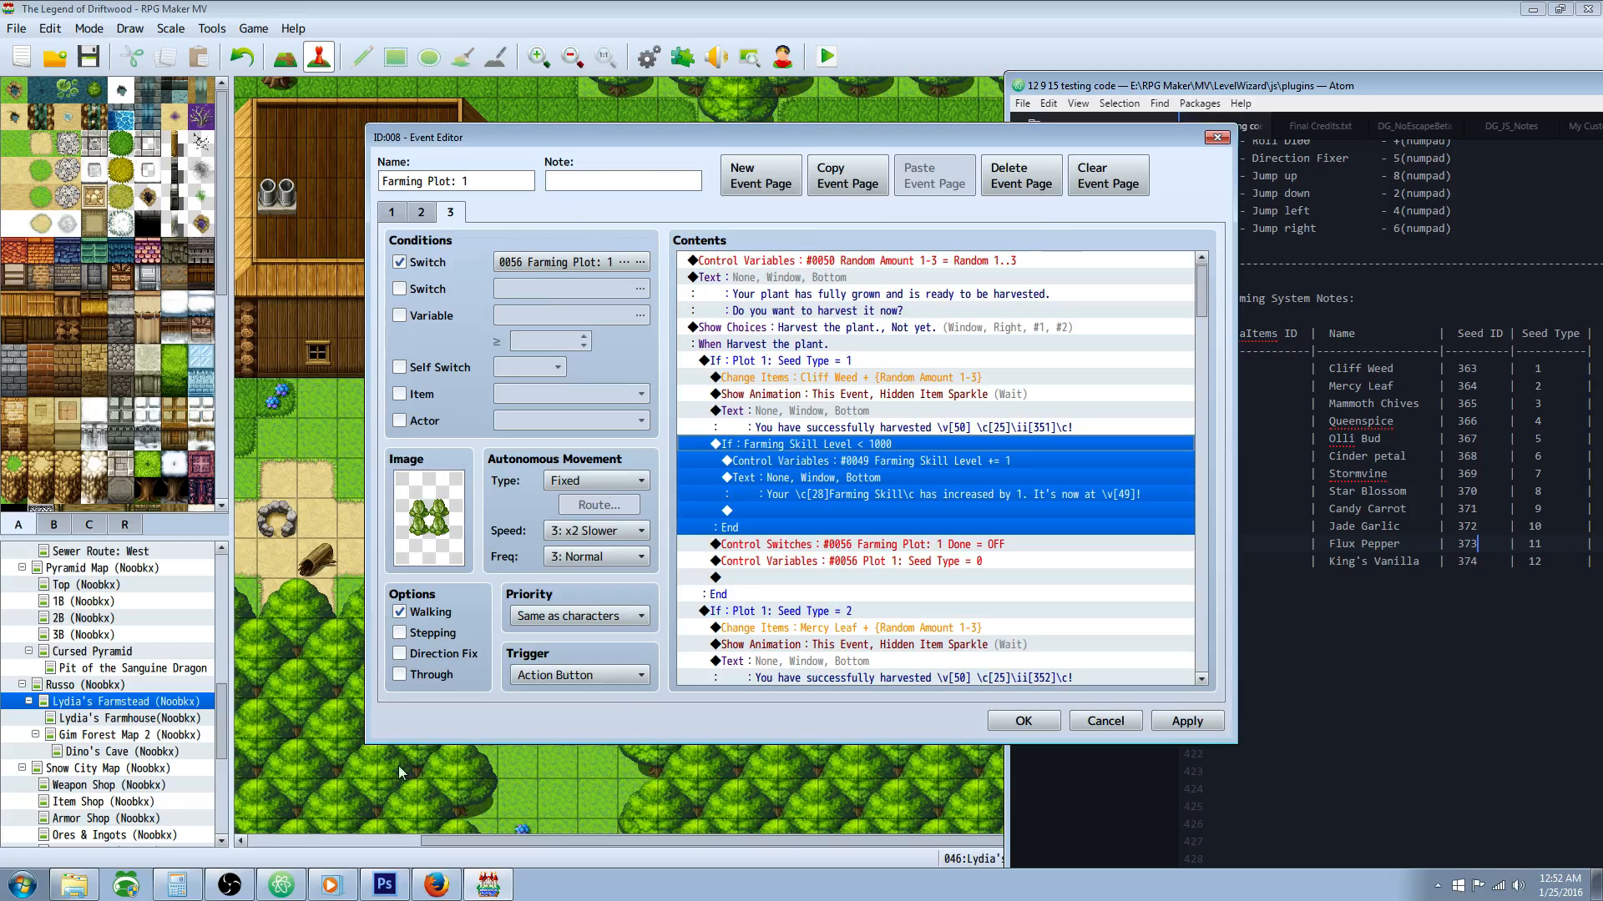
# Step: Switch to the calculator, work out a figure from 250 and 60, and clear it
pyautogui.click(177, 885)
pyautogui.click(1445, 481)
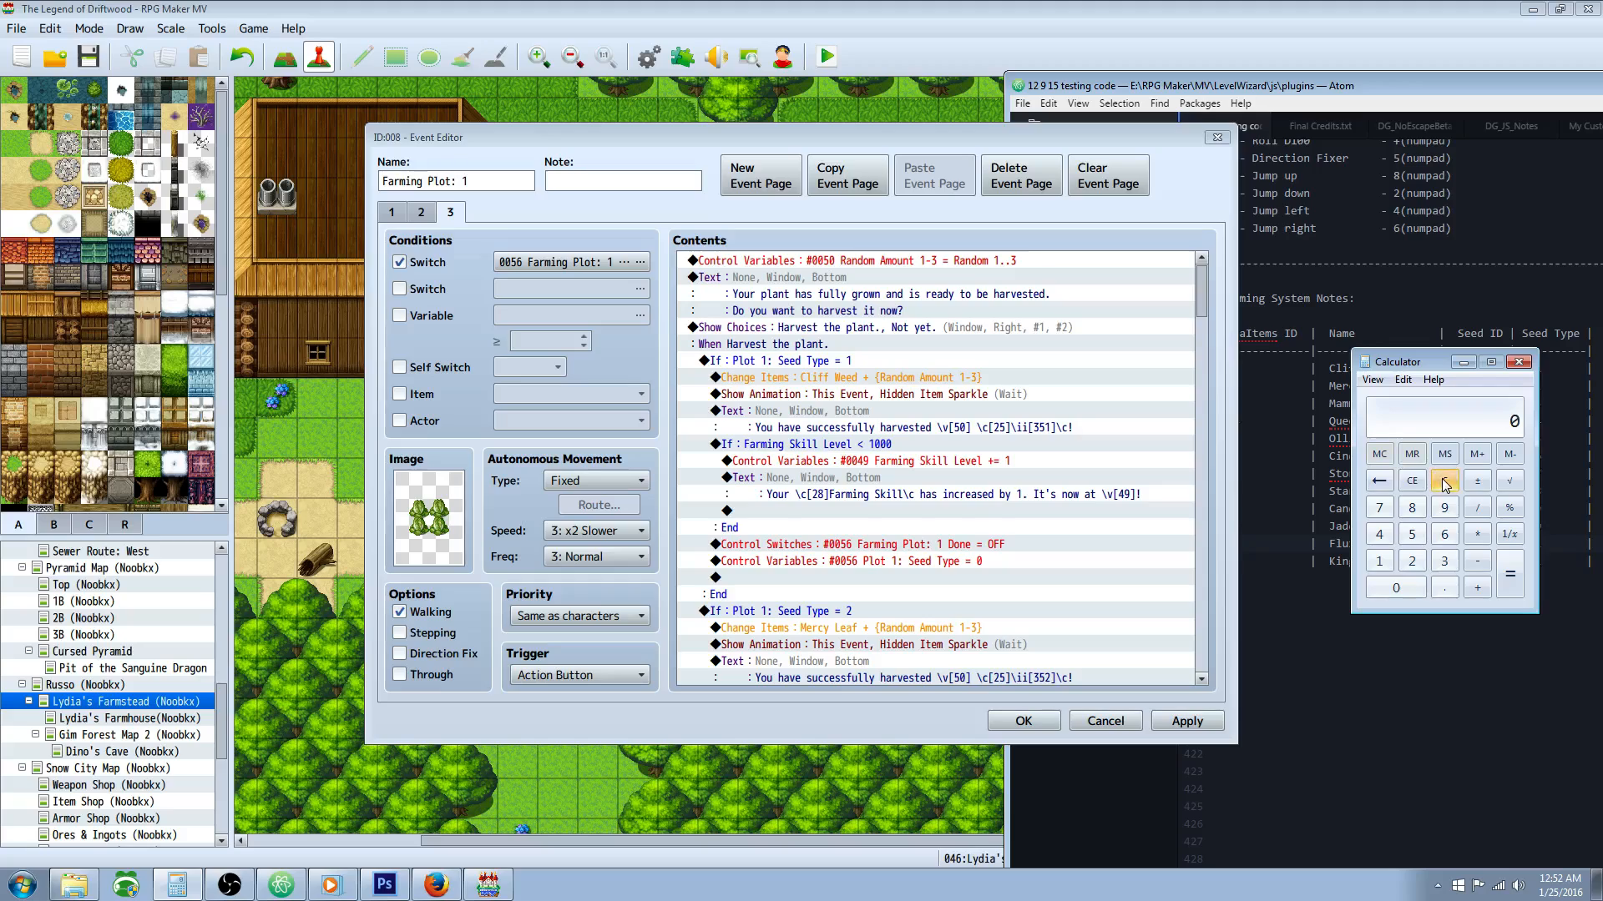
pyautogui.write('250')
pyautogui.write('60')
pyautogui.press('Return')
pyautogui.click(1444, 480)
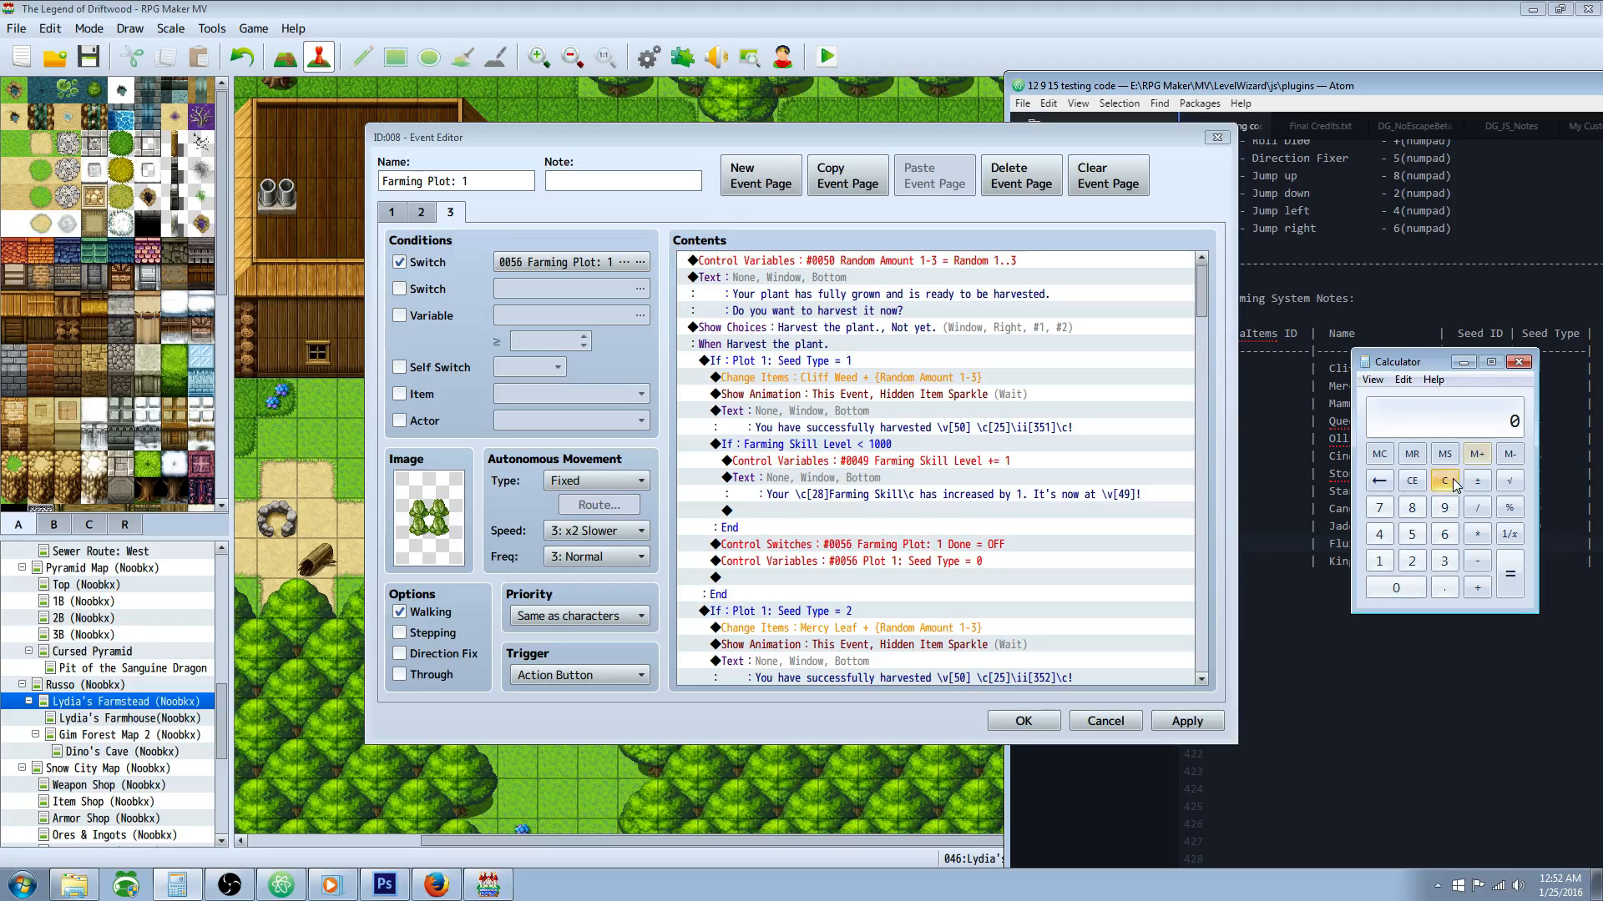
# Step: Add 1000 to 250 in the calculator and multiply the sum by 60
pyautogui.click(1412, 565)
pyautogui.click(1412, 535)
pyautogui.click(1396, 589)
pyautogui.click(1476, 588)
pyautogui.click(1381, 562)
pyautogui.click(1410, 590)
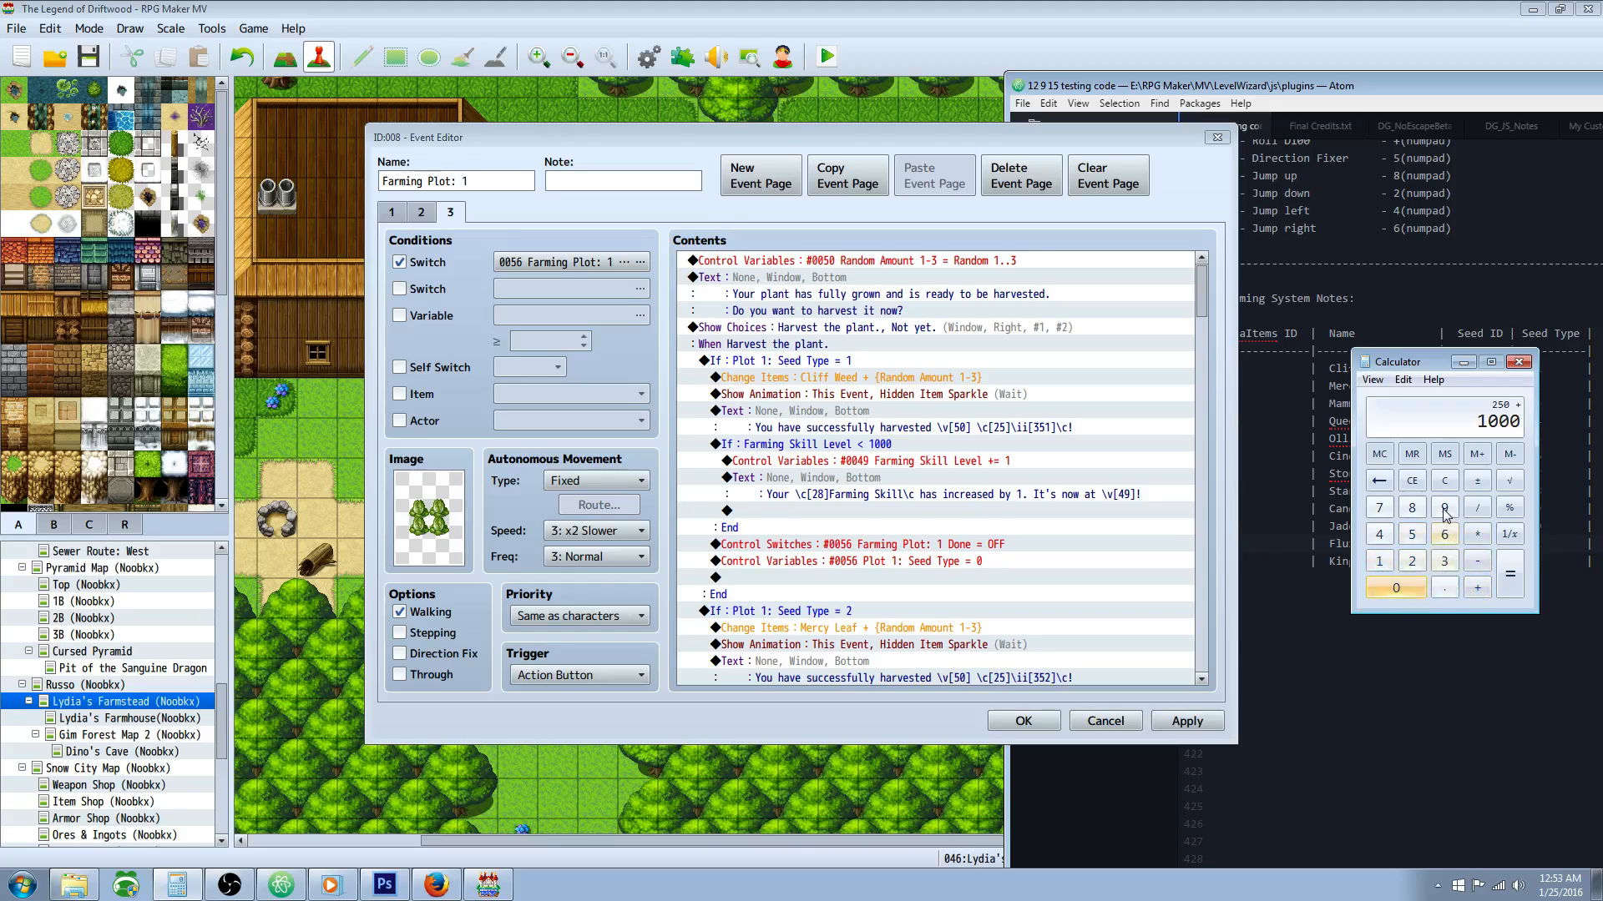
pyautogui.click(1477, 536)
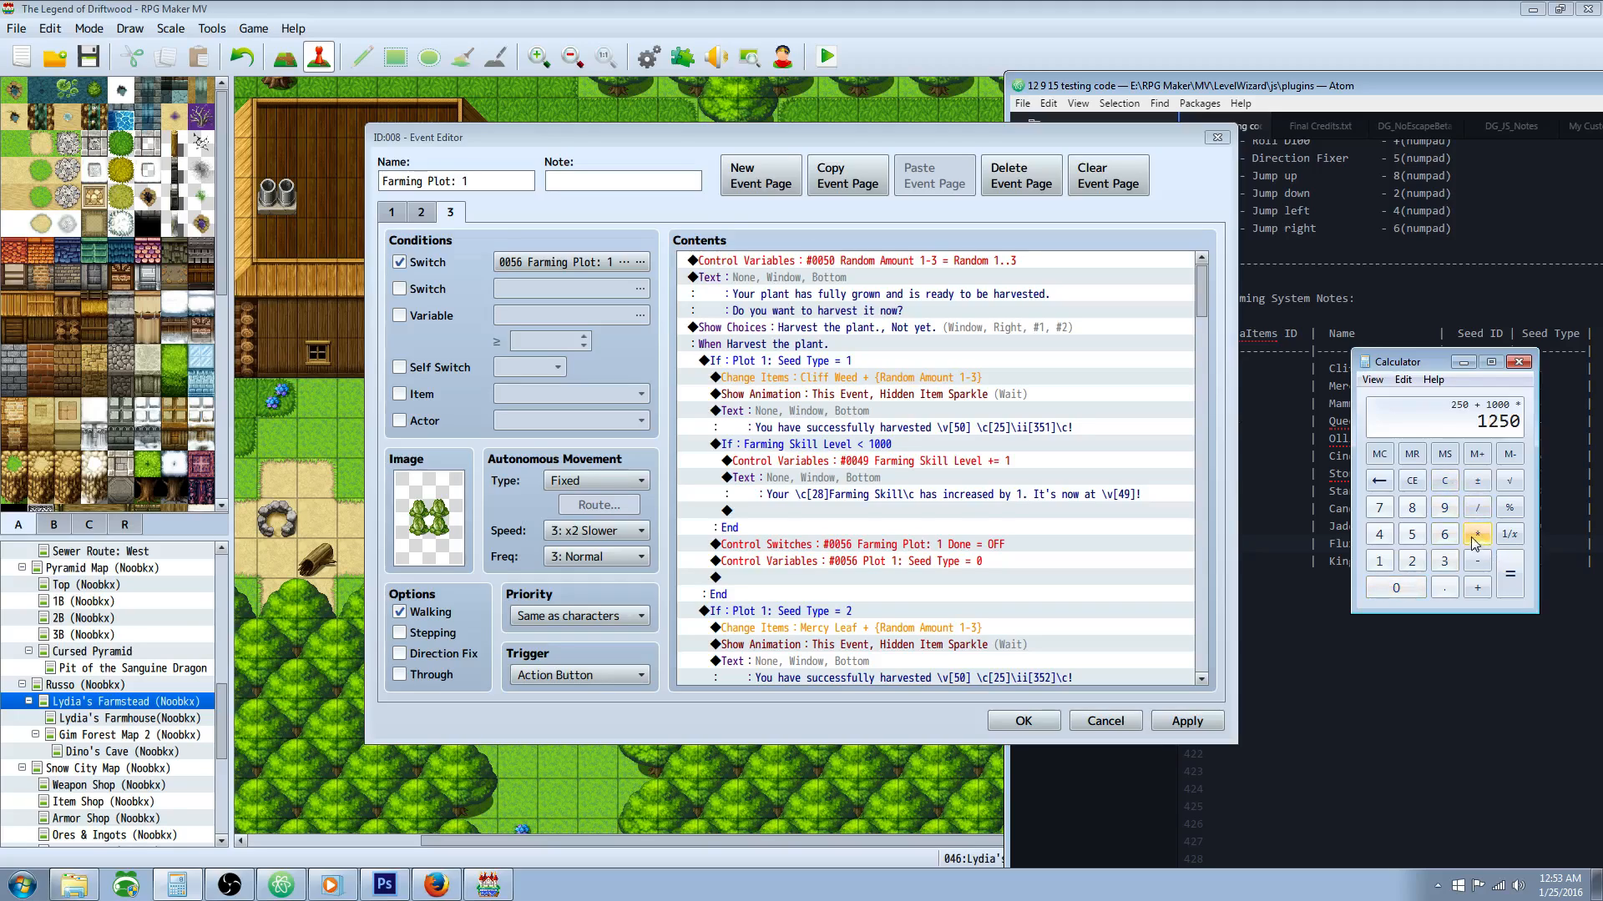
pyautogui.click(1444, 534)
pyautogui.click(1410, 588)
pyautogui.click(1509, 574)
# Step: Minimize the calculator, check the Farming Skill Level branch's constant limit in its settings, and accept them unchanged
pyautogui.click(1461, 361)
pyautogui.click(1051, 442)
pyautogui.click(931, 478)
pyautogui.click(870, 433)
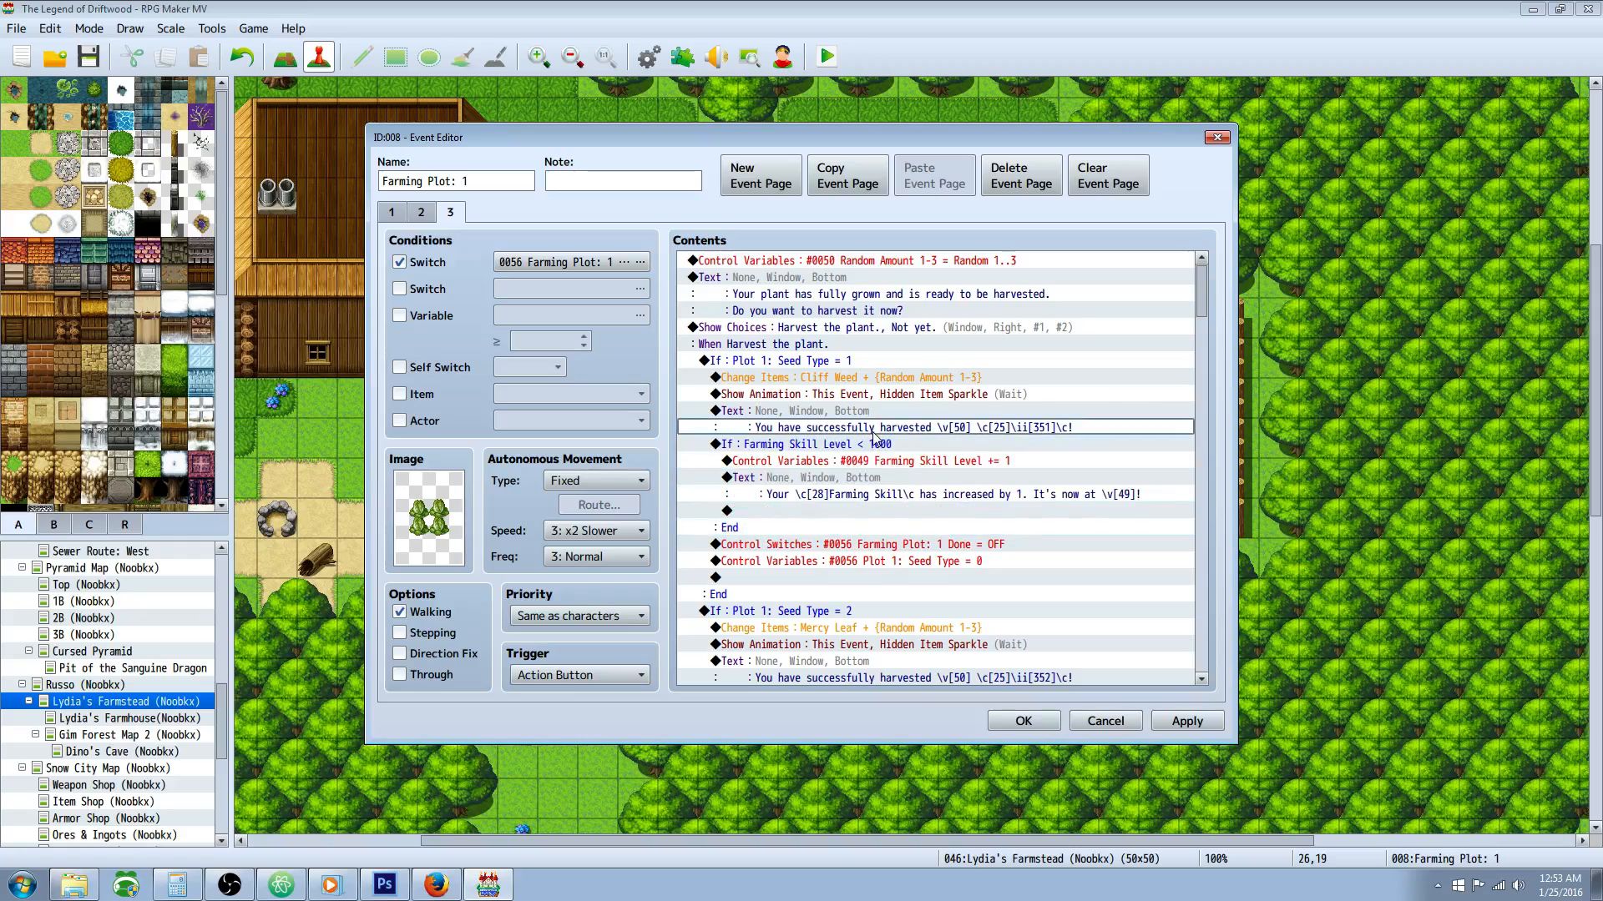
pyautogui.click(863, 449)
pyautogui.rightClick(862, 449)
pyautogui.click(891, 480)
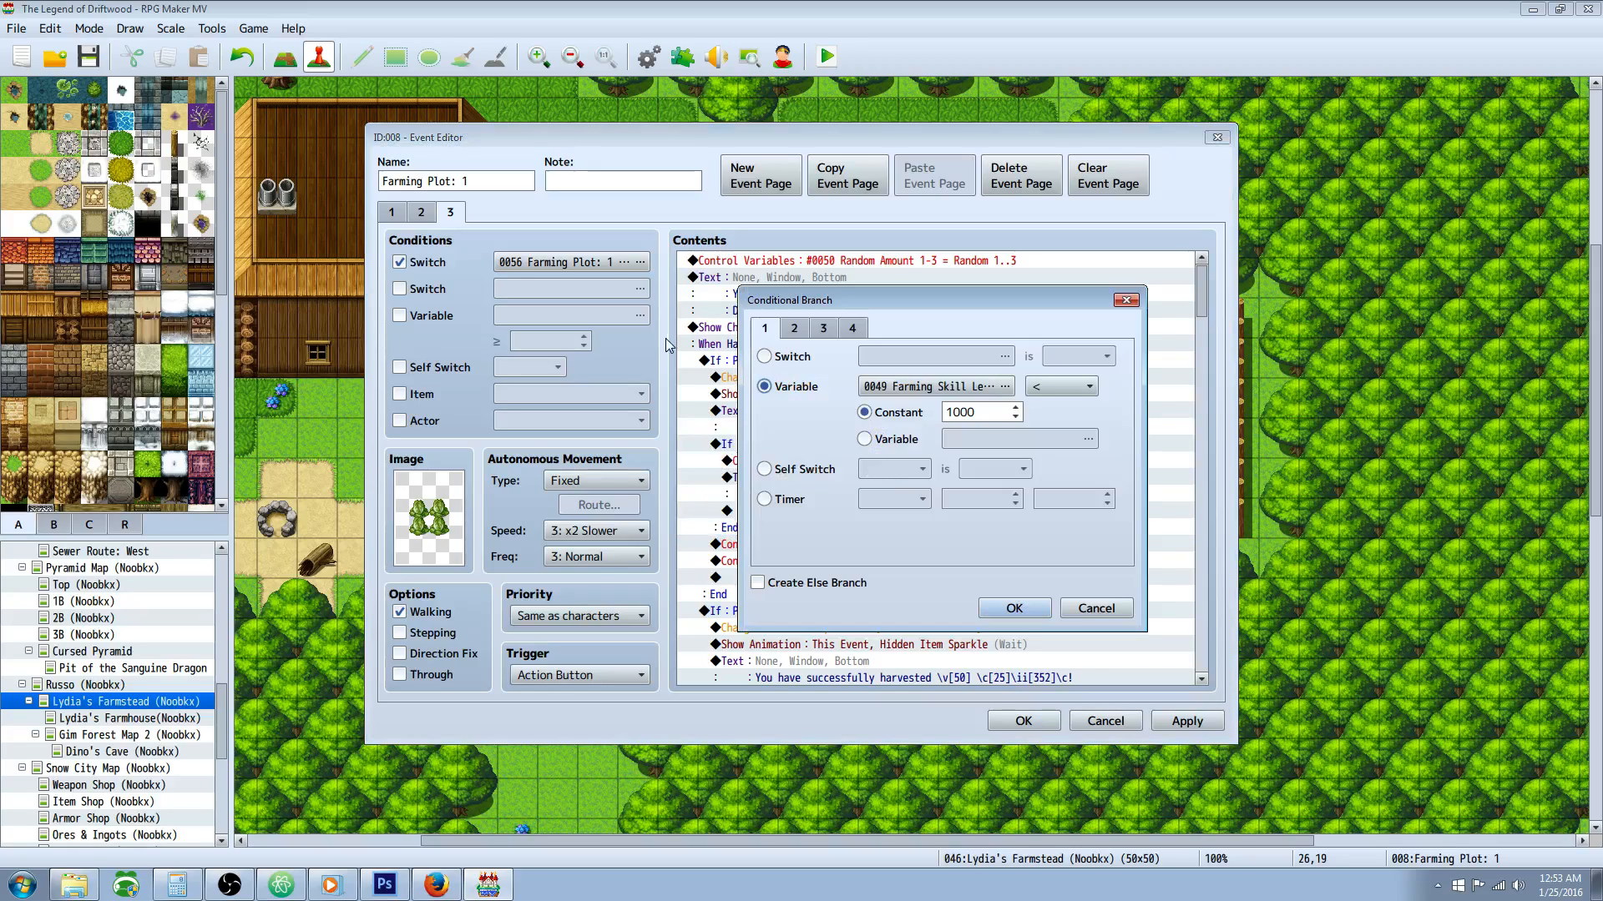
pyautogui.doubleClick(966, 412)
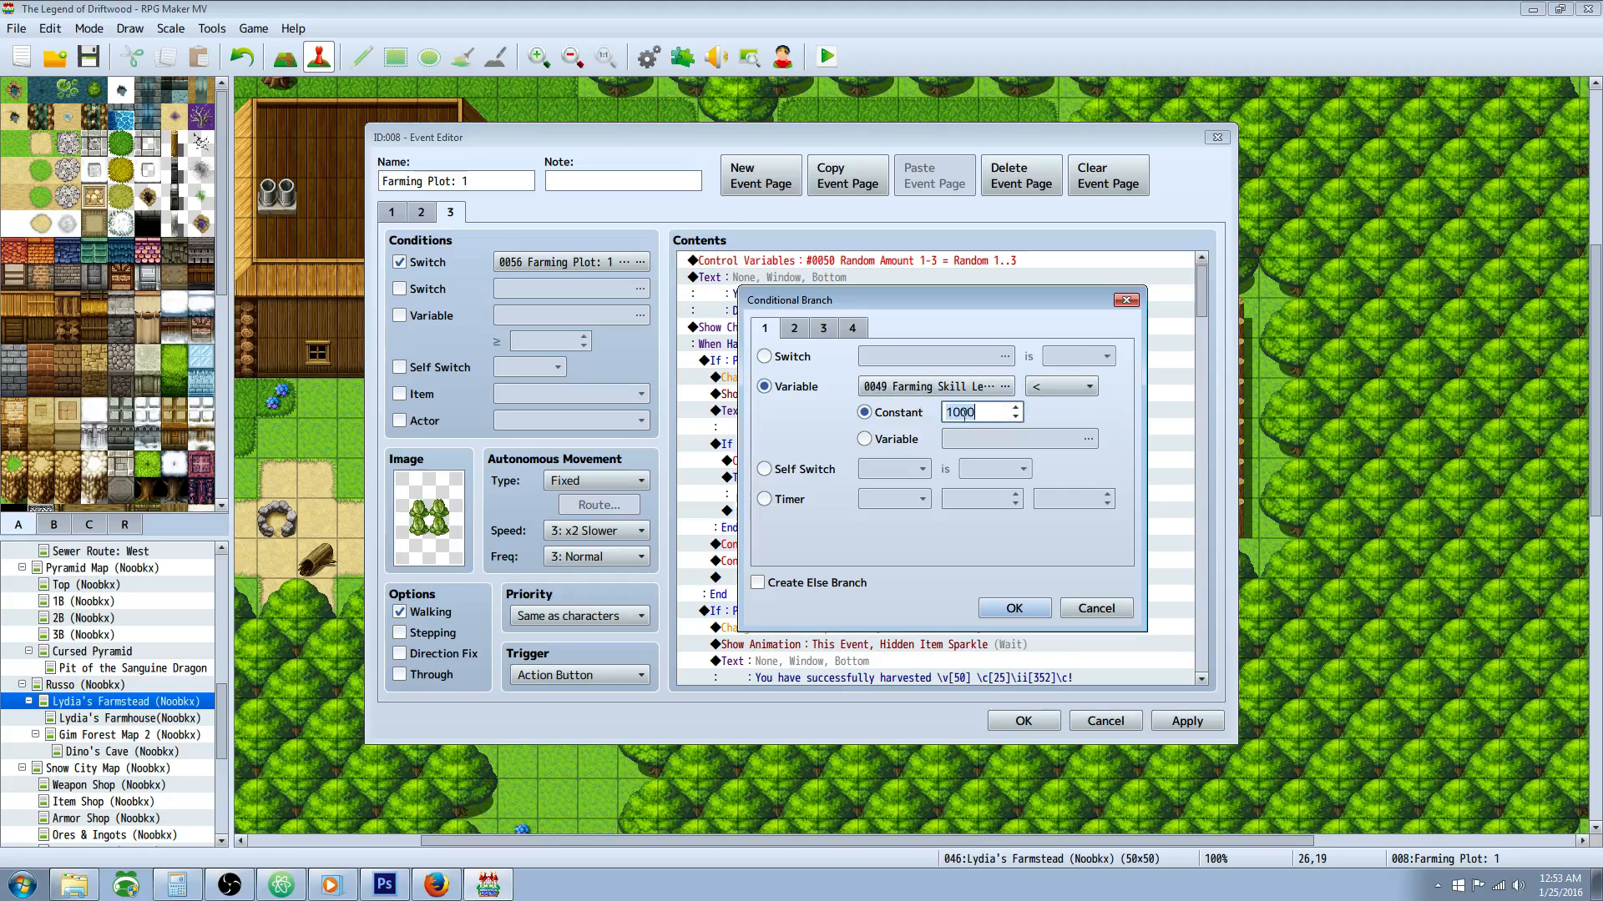
pyautogui.click(1014, 608)
# Step: Inspect the Control Variables command that raises Farming Skill Level, and cancel out without changes
pyautogui.click(868, 462)
pyautogui.click(874, 479)
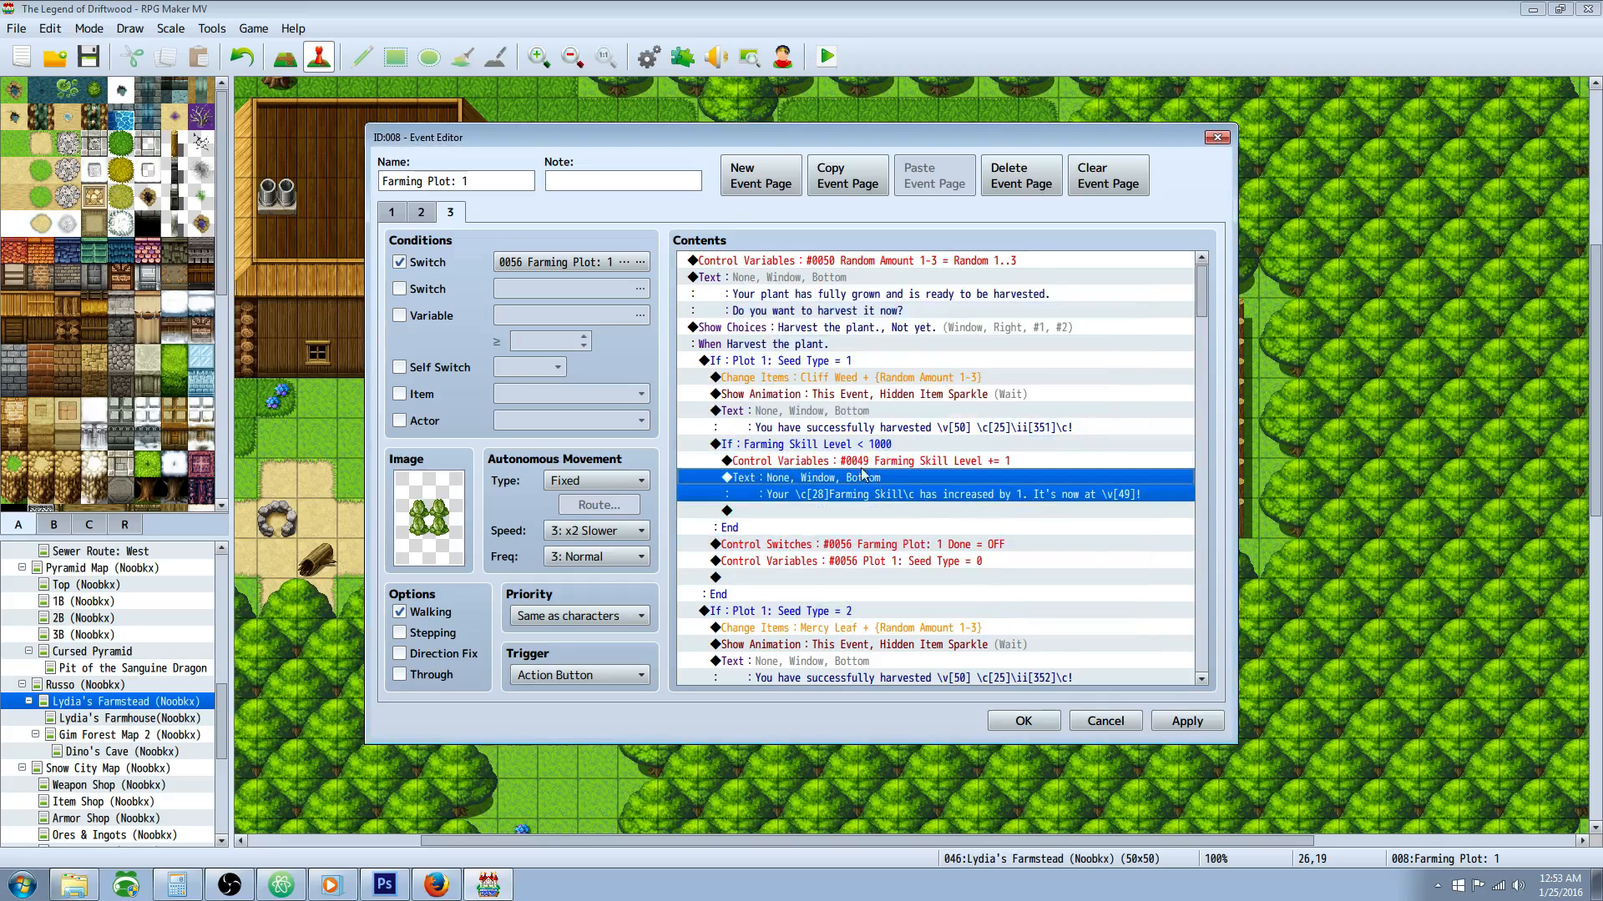
pyautogui.click(865, 464)
pyautogui.rightClick(908, 466)
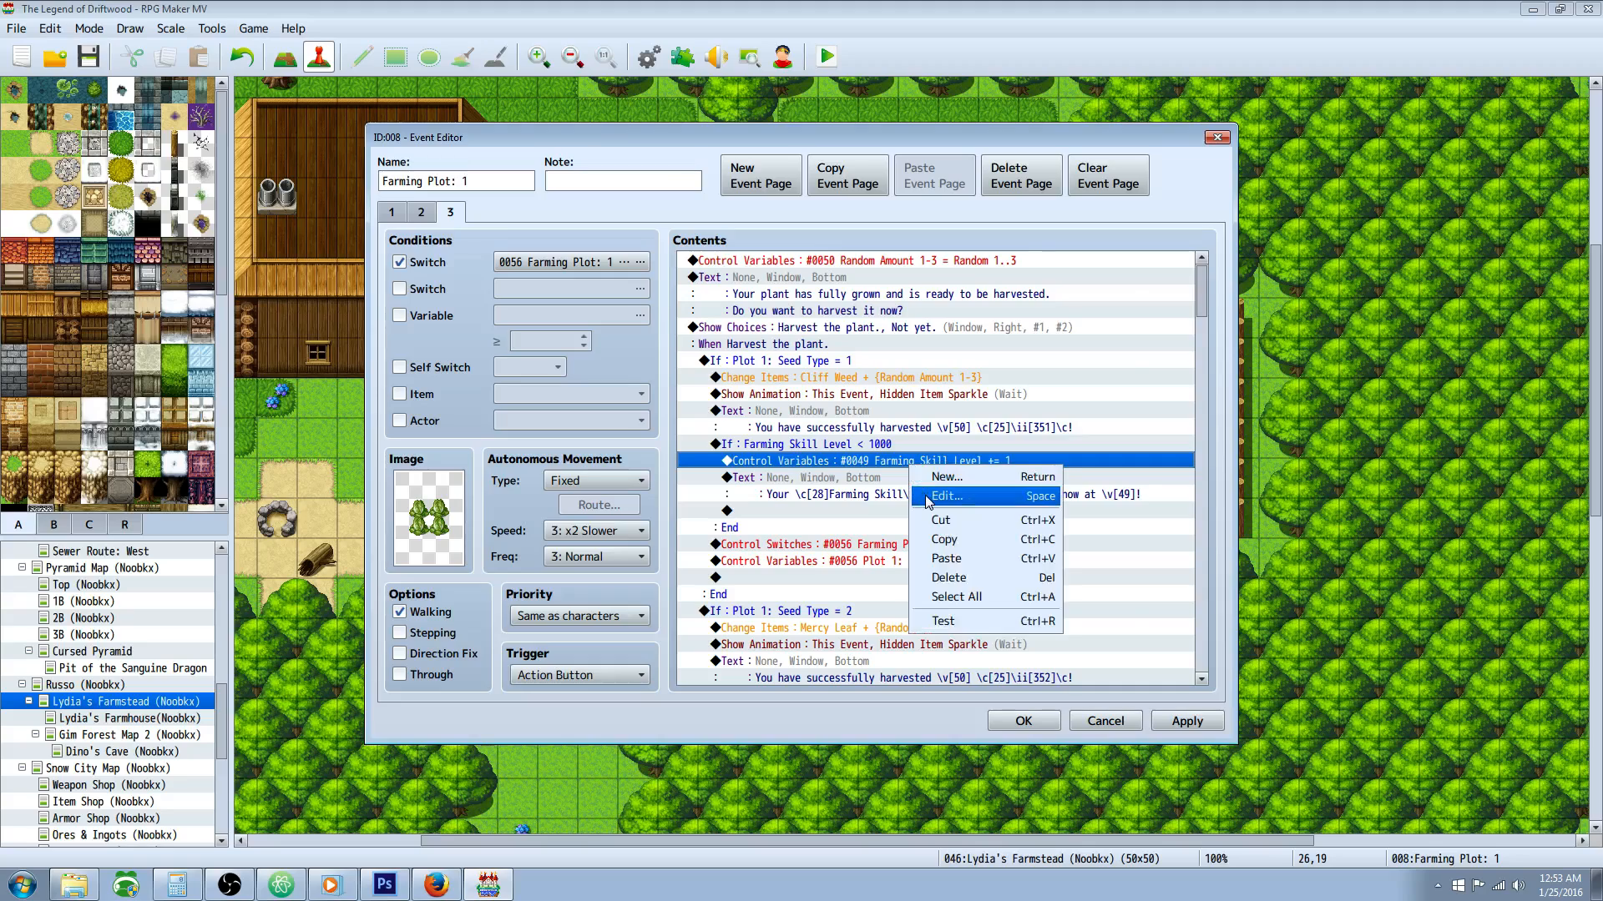
pyautogui.click(923, 498)
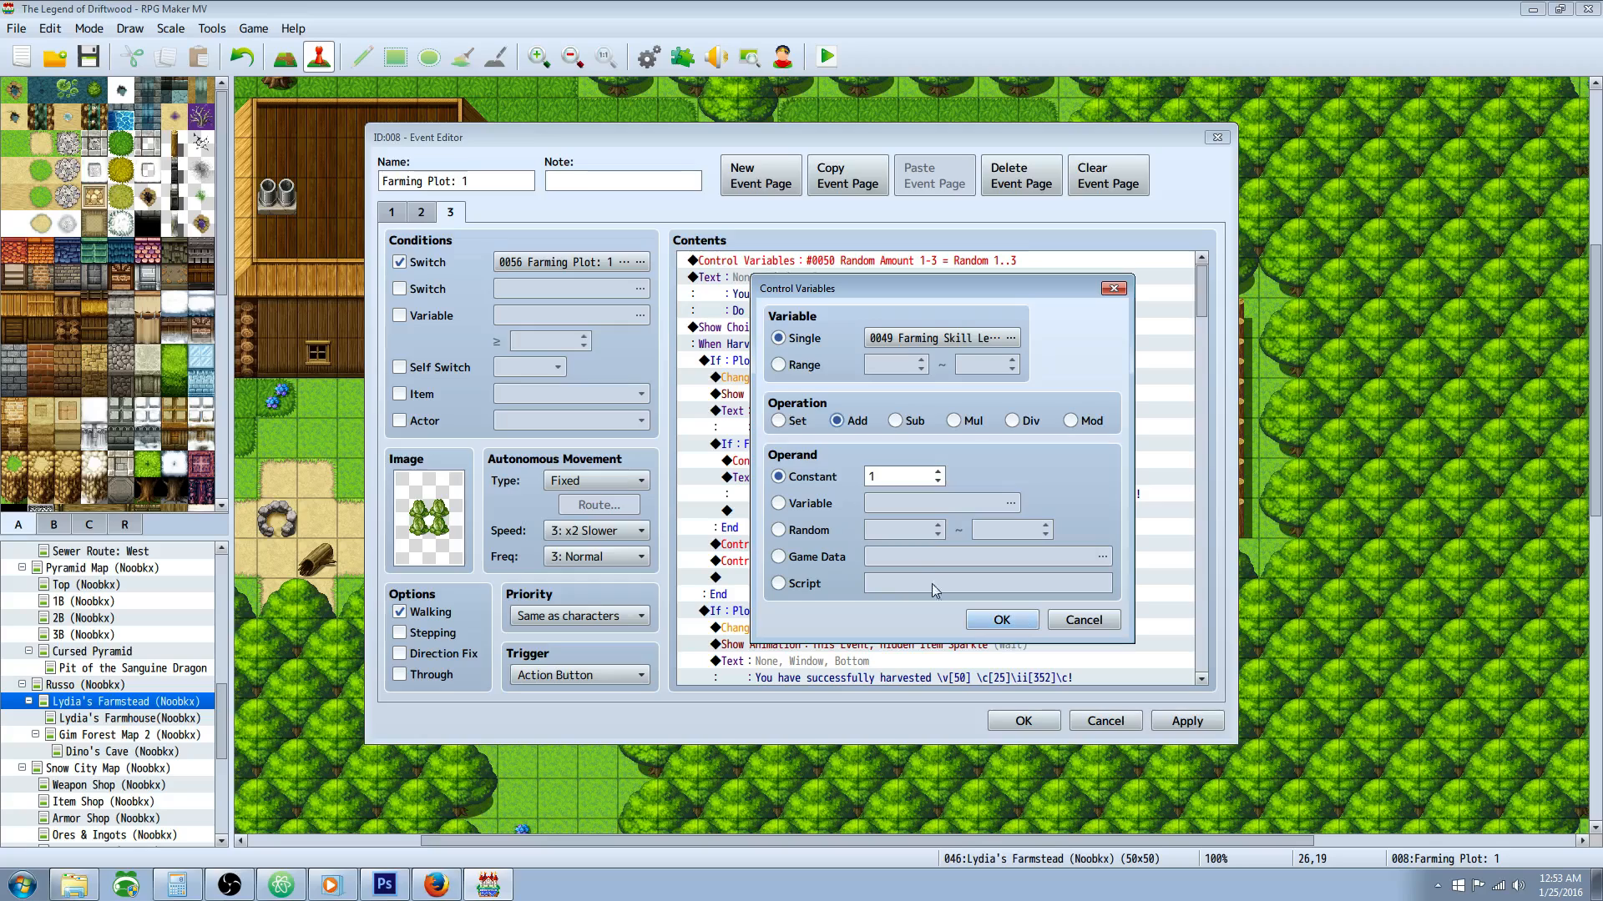
pyautogui.click(1085, 620)
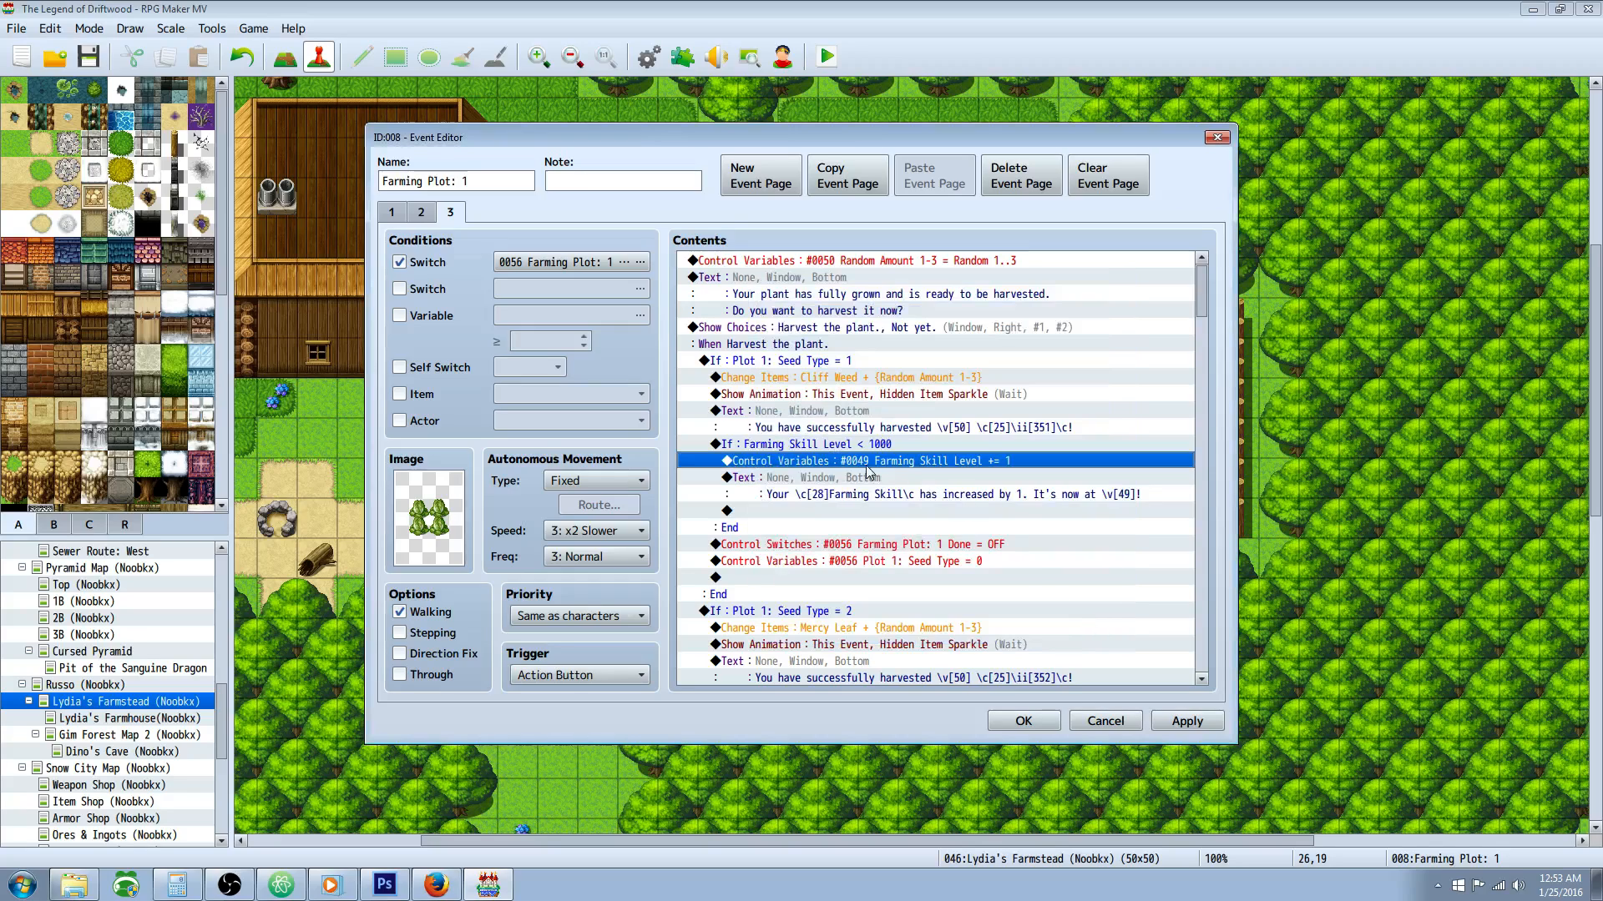
# Step: Open the Farming Skill increase message, examine its \c[28] color code and \v[49] variable code, and accept it unchanged
pyautogui.click(858, 477)
pyautogui.rightClick(858, 477)
pyautogui.click(918, 509)
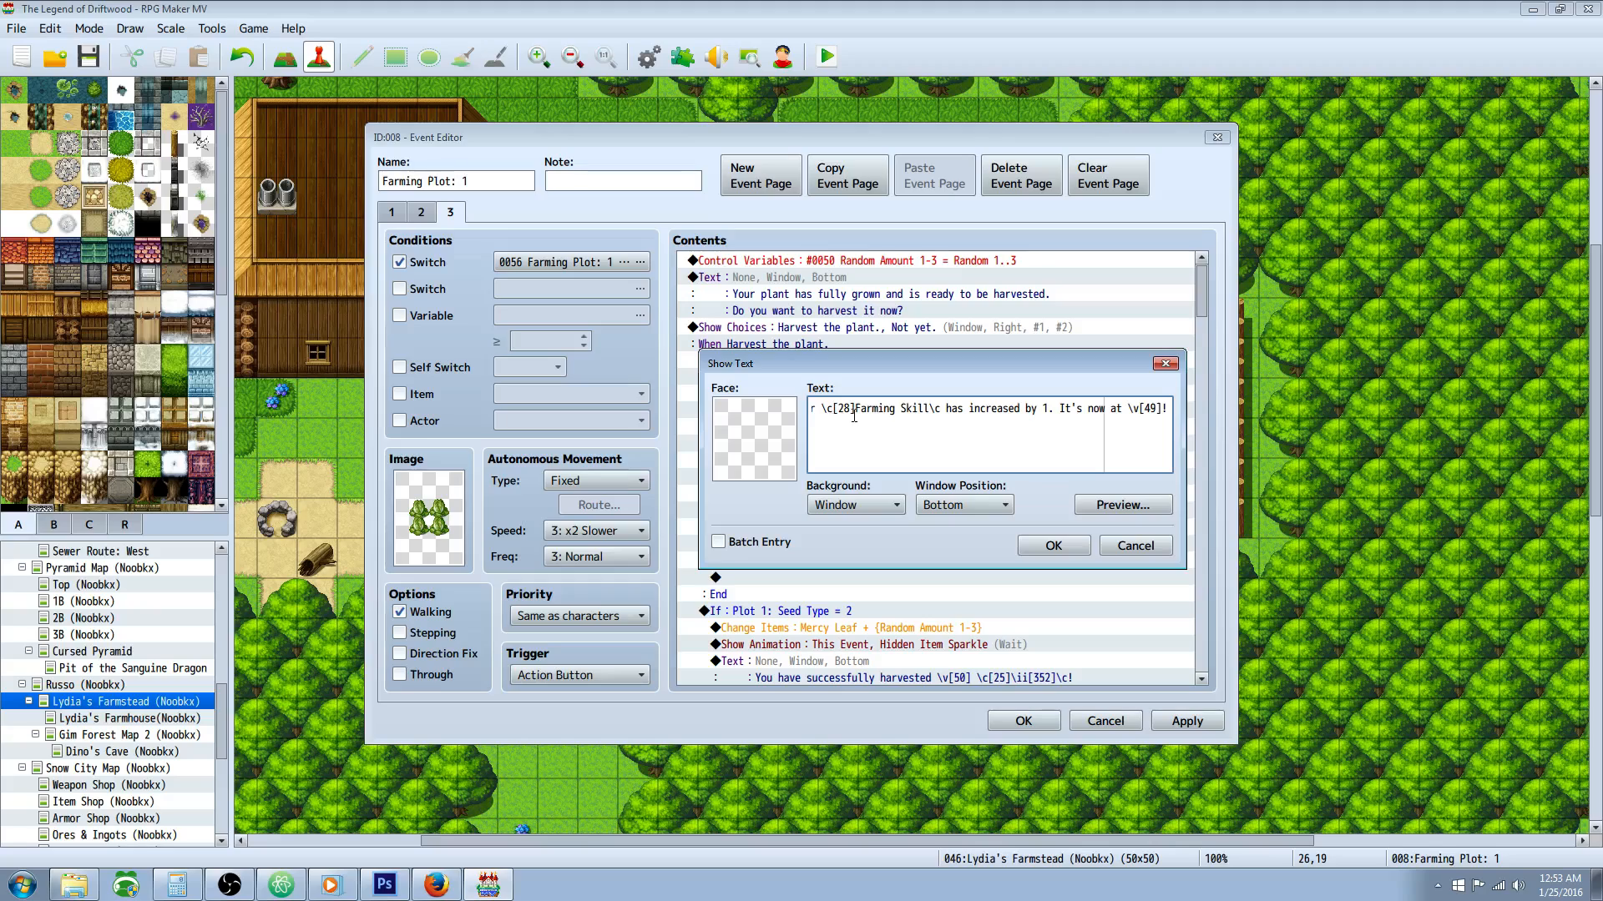
pyautogui.moveTo(855, 410); pyautogui.dragTo(825, 409)
pyautogui.tripleClick(861, 417)
pyautogui.moveTo(1054, 409); pyautogui.dragTo(1160, 409)
pyautogui.click(1053, 545)
# Step: Review the Seed Type = 1 branch's closing commands that reset the Farming Plot: 1 Done switch and Plot 1: Seed Type variable
pyautogui.scroll(-1, 832, 401)
pyautogui.click(832, 394)
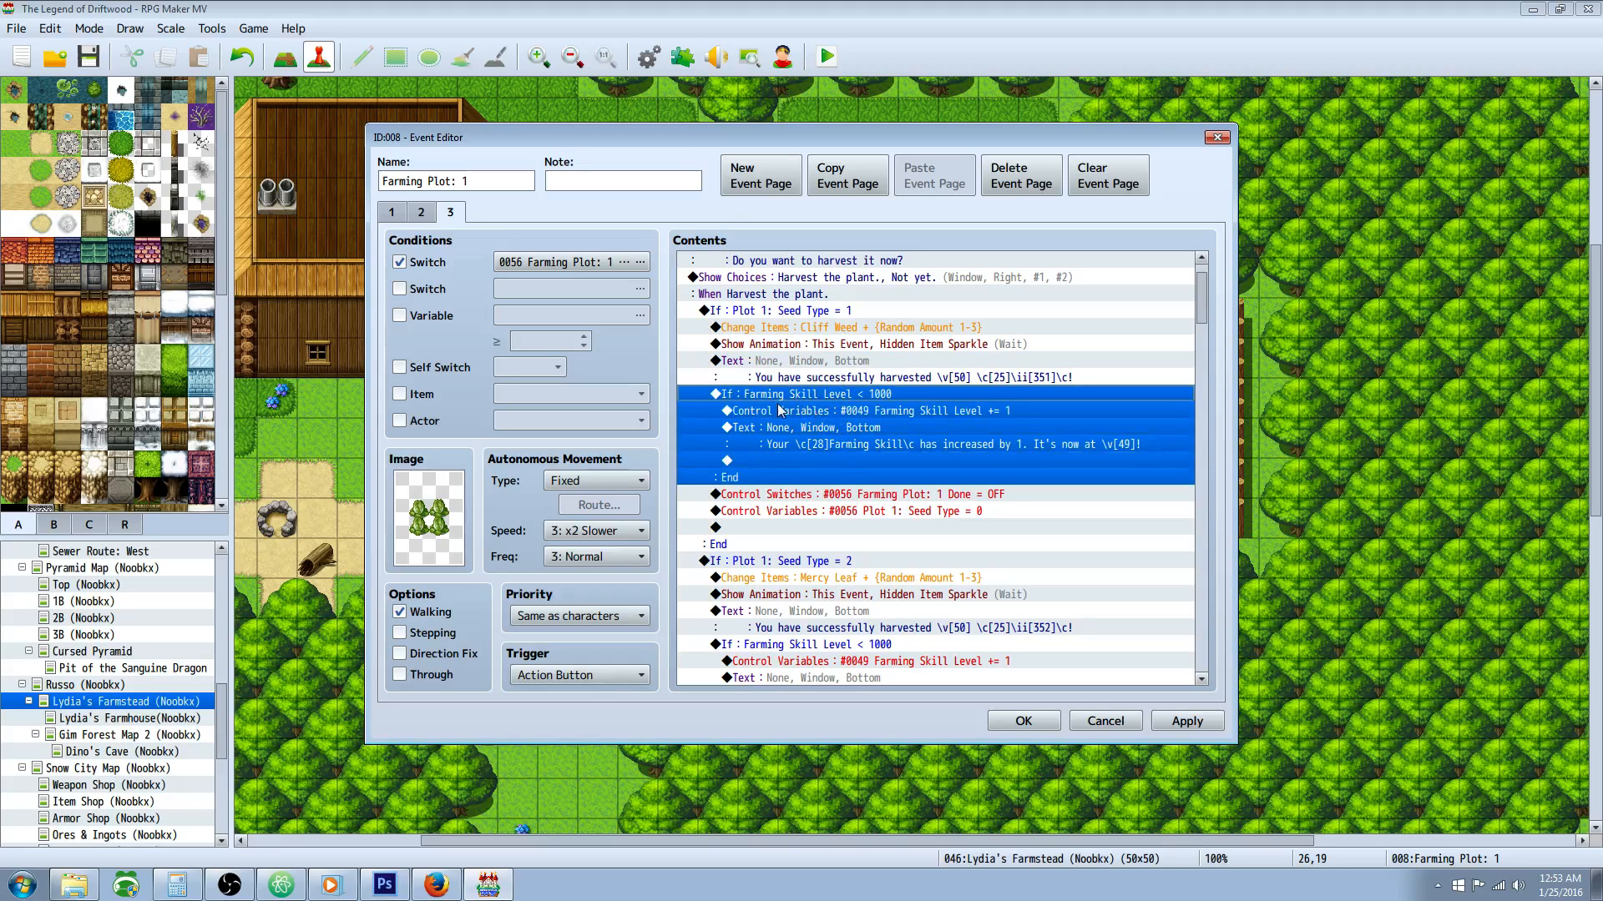
pyautogui.scroll(-2, 854, 442)
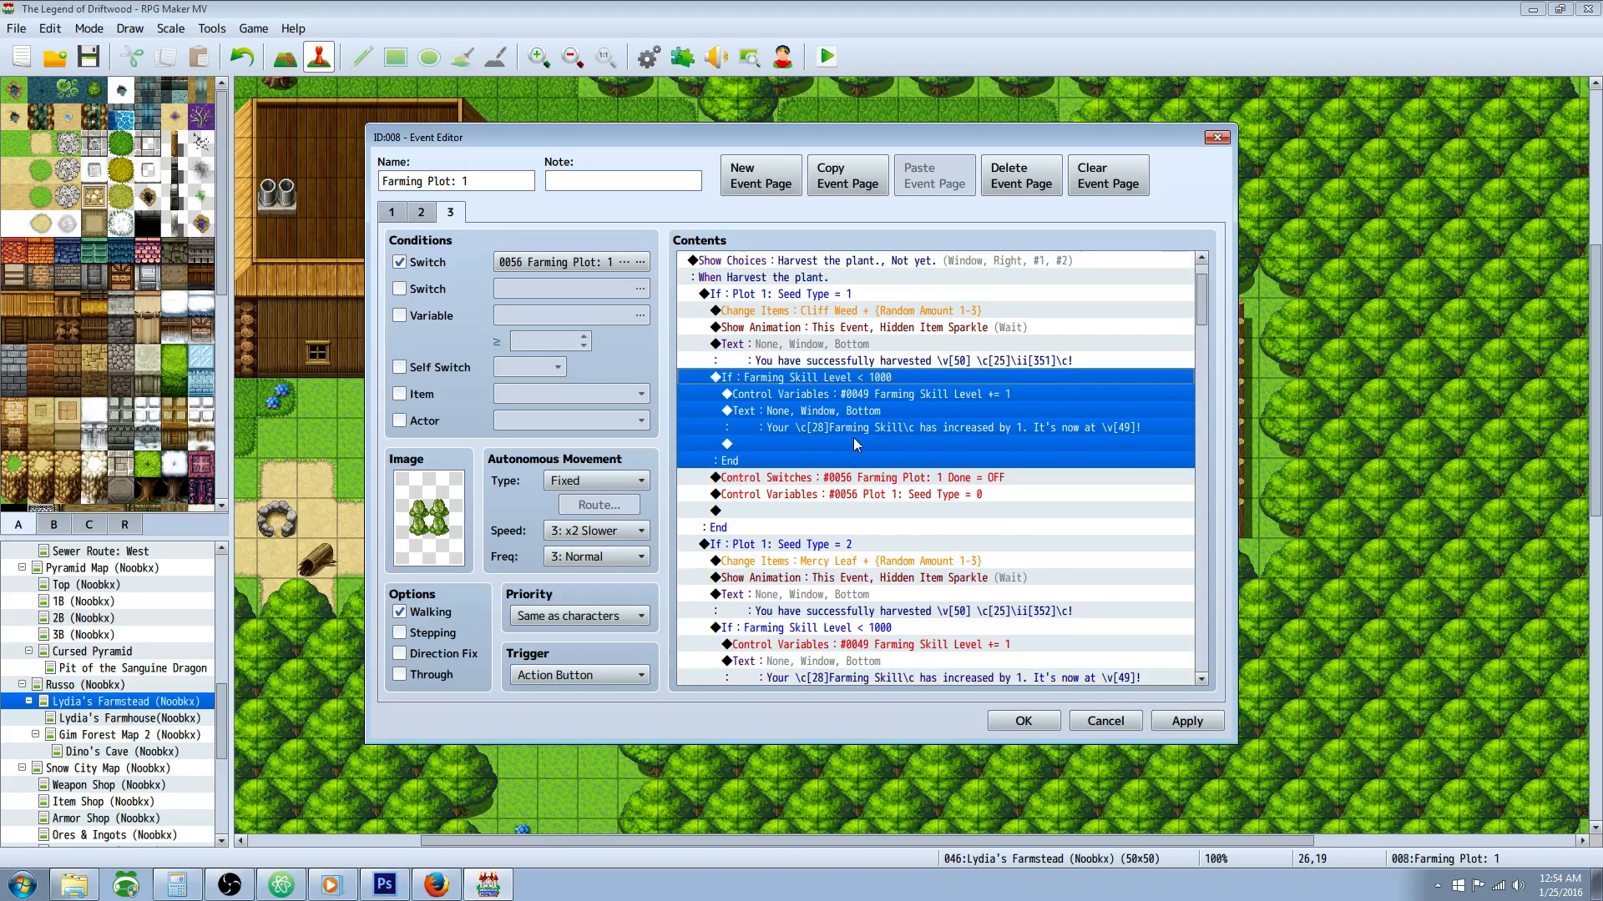
pyautogui.click(853, 459)
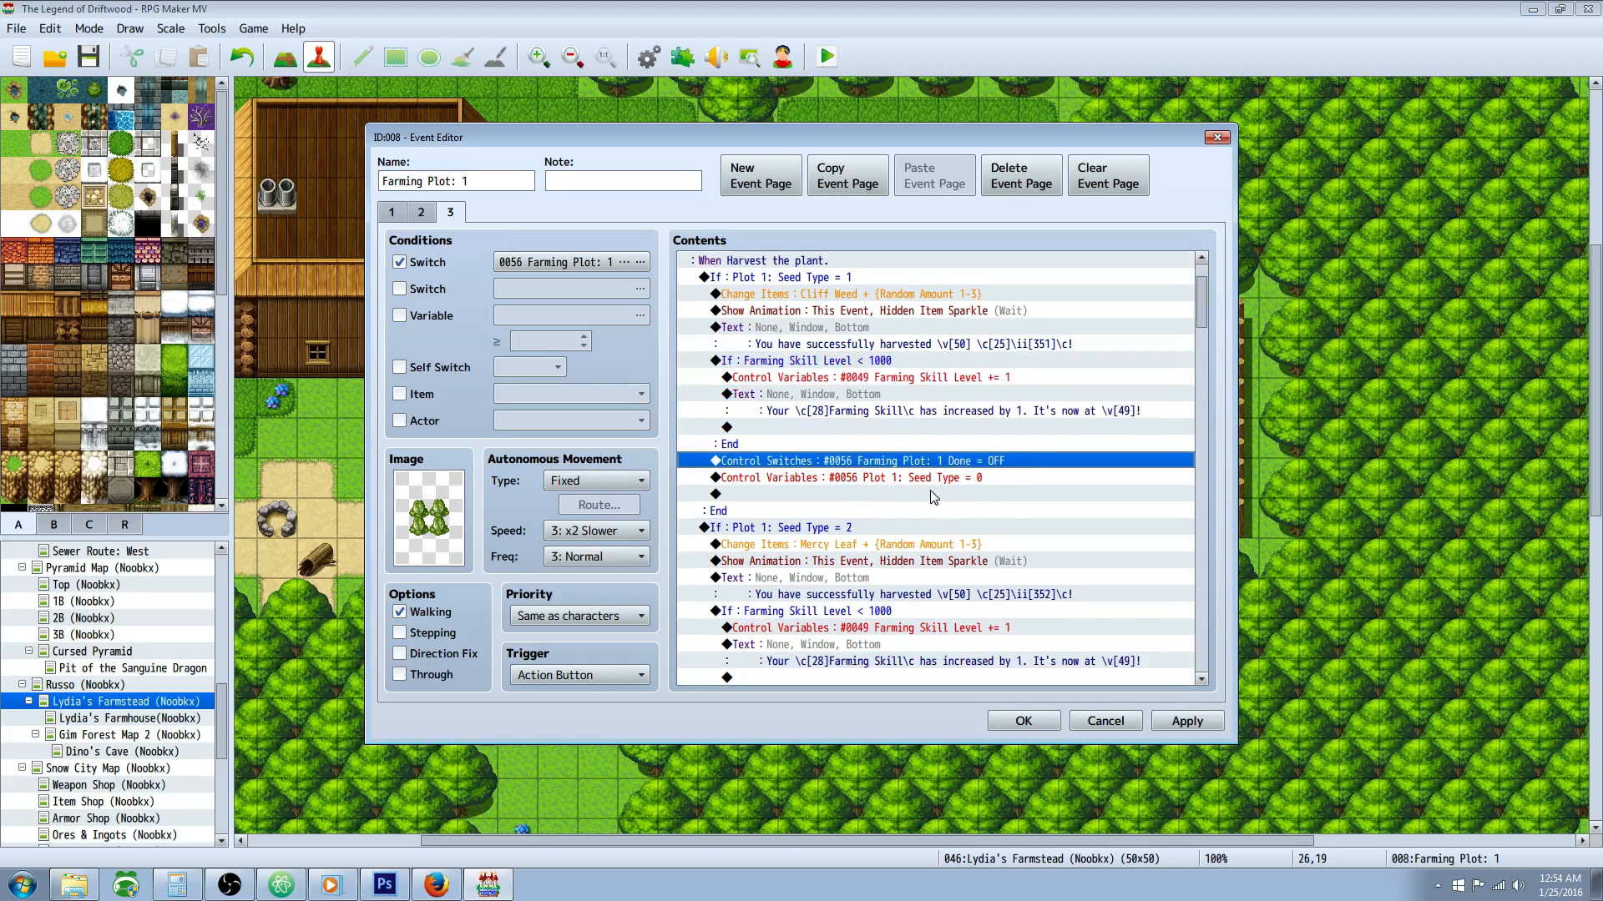
pyautogui.scroll(-1, 853, 454)
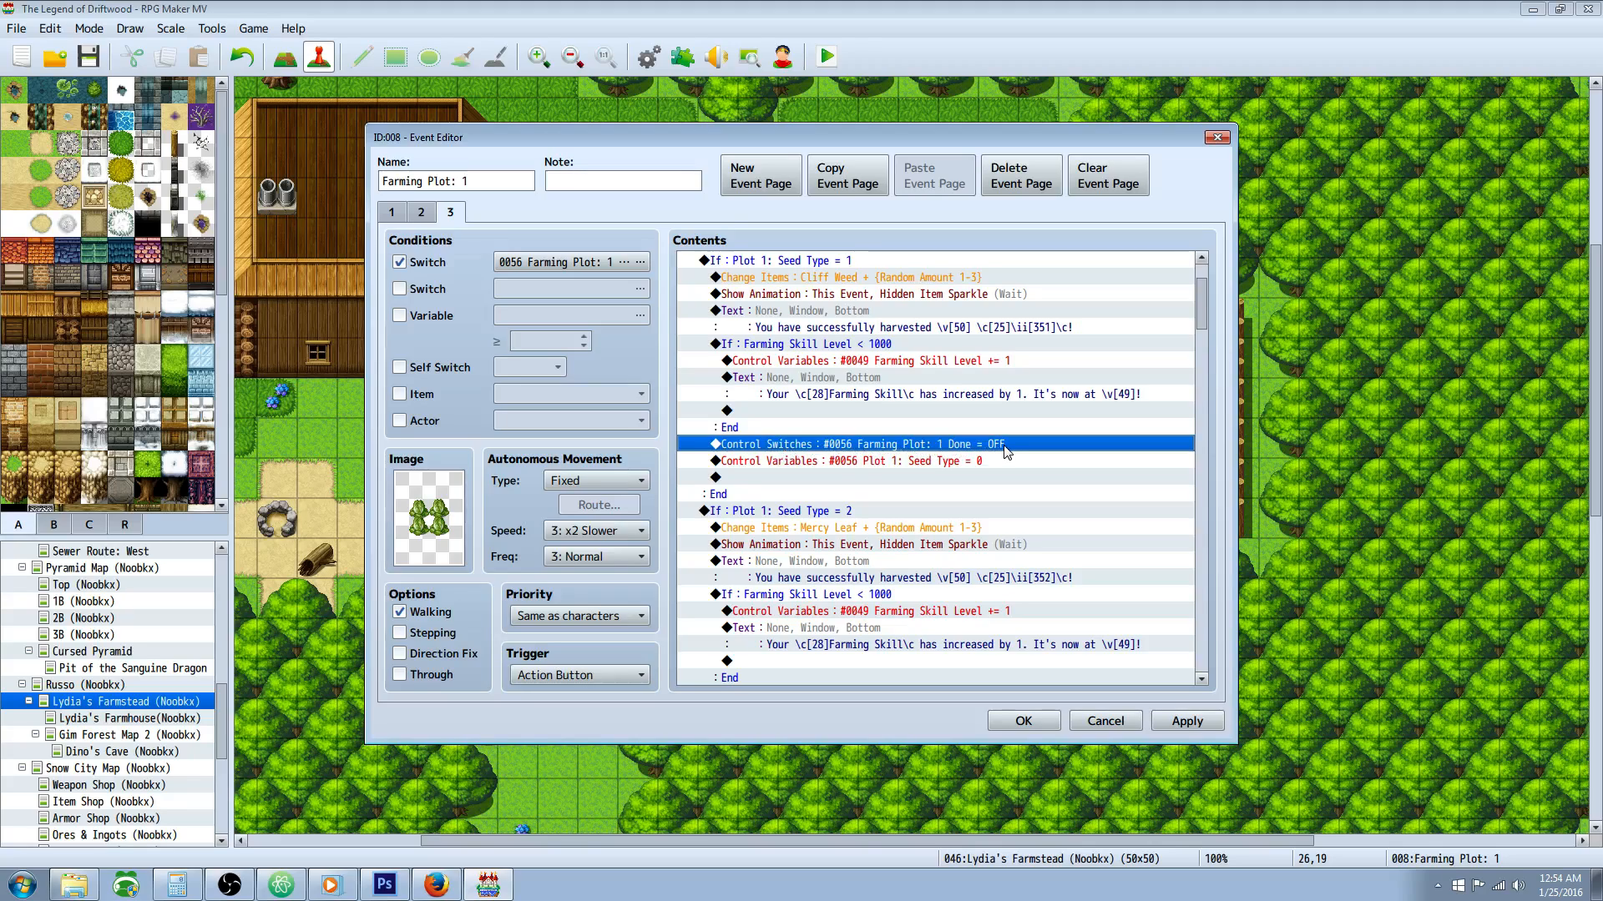
pyautogui.click(794, 464)
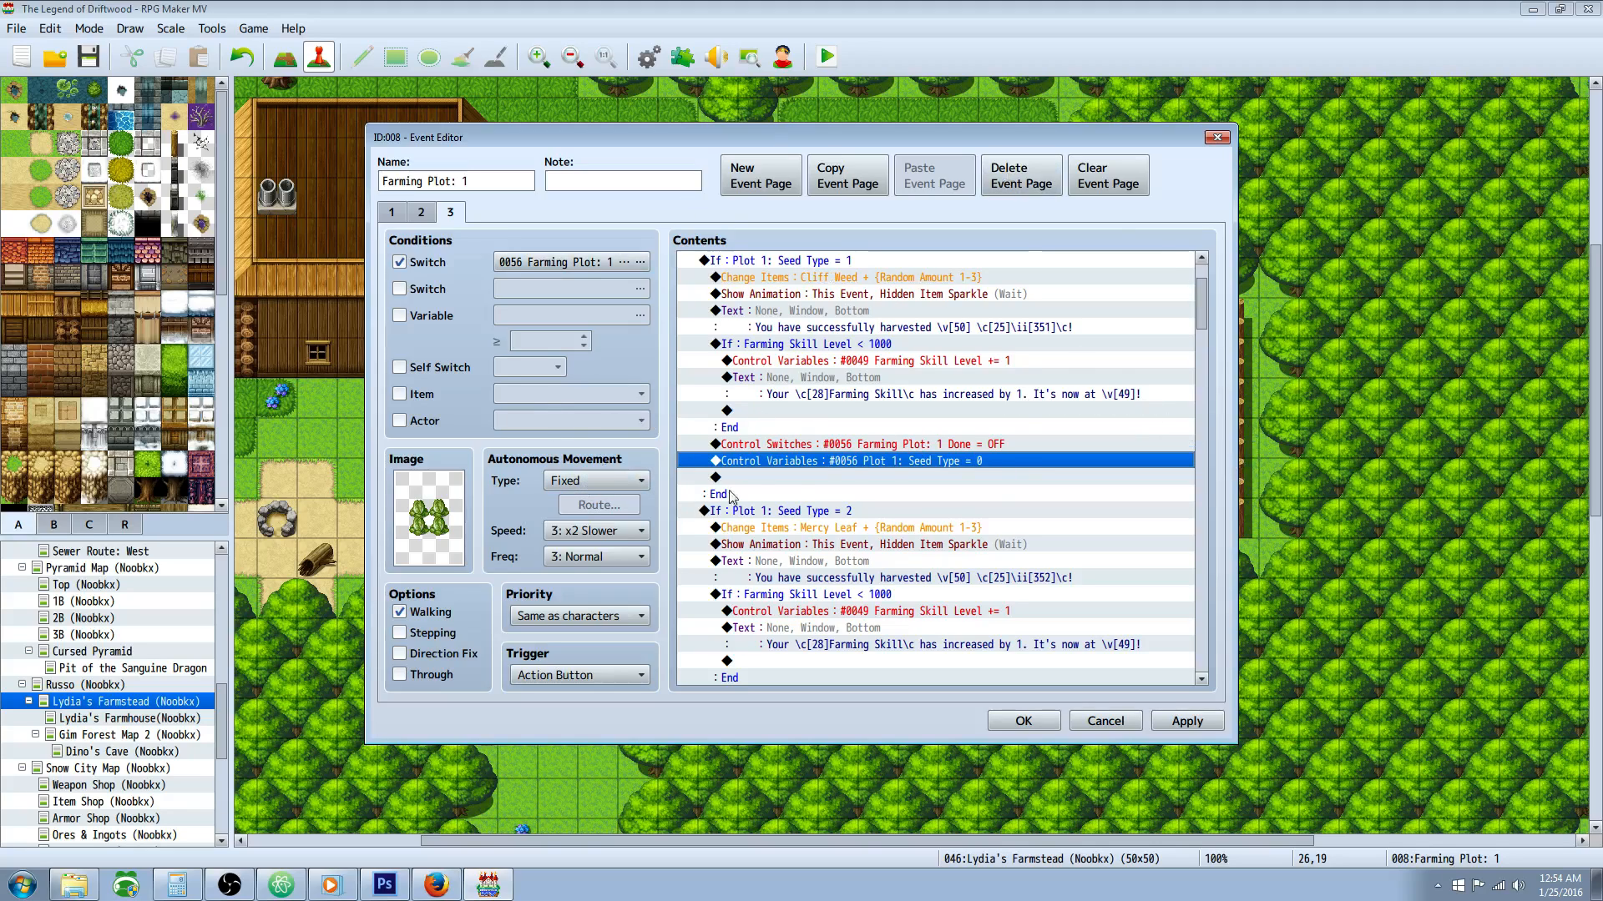
# Step: Re-examine the Farming Plot: 1 Done switch reset and Seed Type variable reset at the end of the Seed Type = 1 branch
pyautogui.click(855, 478)
pyautogui.click(875, 462)
pyautogui.click(813, 476)
pyautogui.click(978, 463)
pyautogui.click(934, 445)
pyautogui.click(818, 463)
pyautogui.scroll(-2, 975, 488)
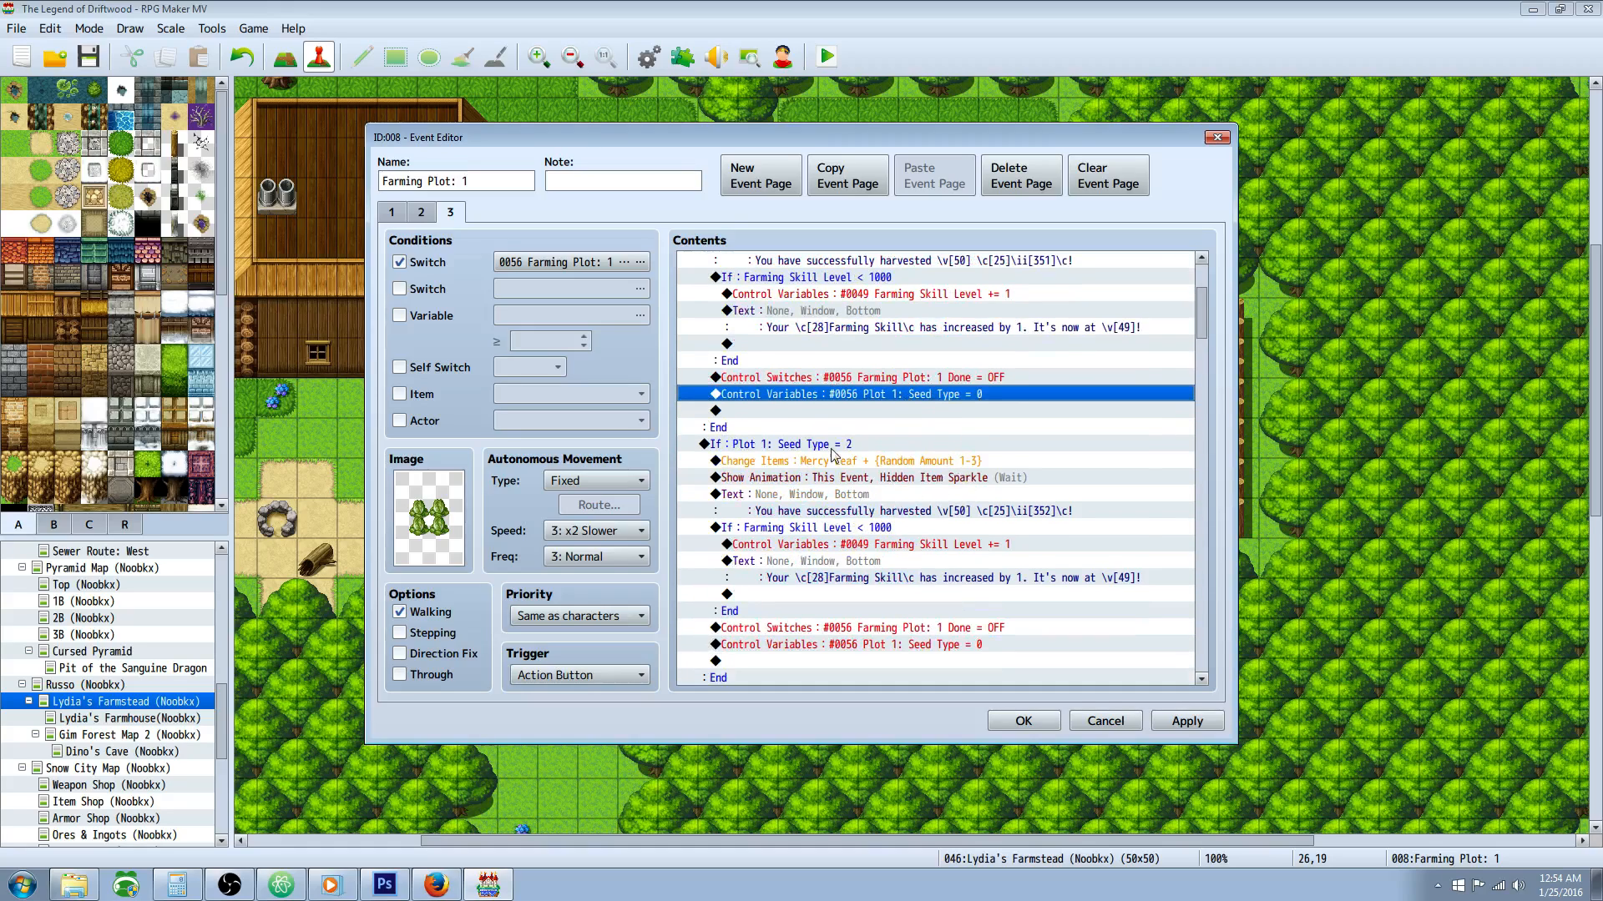
# Step: Compare the complete Seed Type = 1 conditional branch with the Seed Type = 2 branch below it
pyautogui.click(797, 449)
pyautogui.scroll(2, 935, 484)
pyautogui.scroll(1, 930, 478)
pyautogui.click(808, 343)
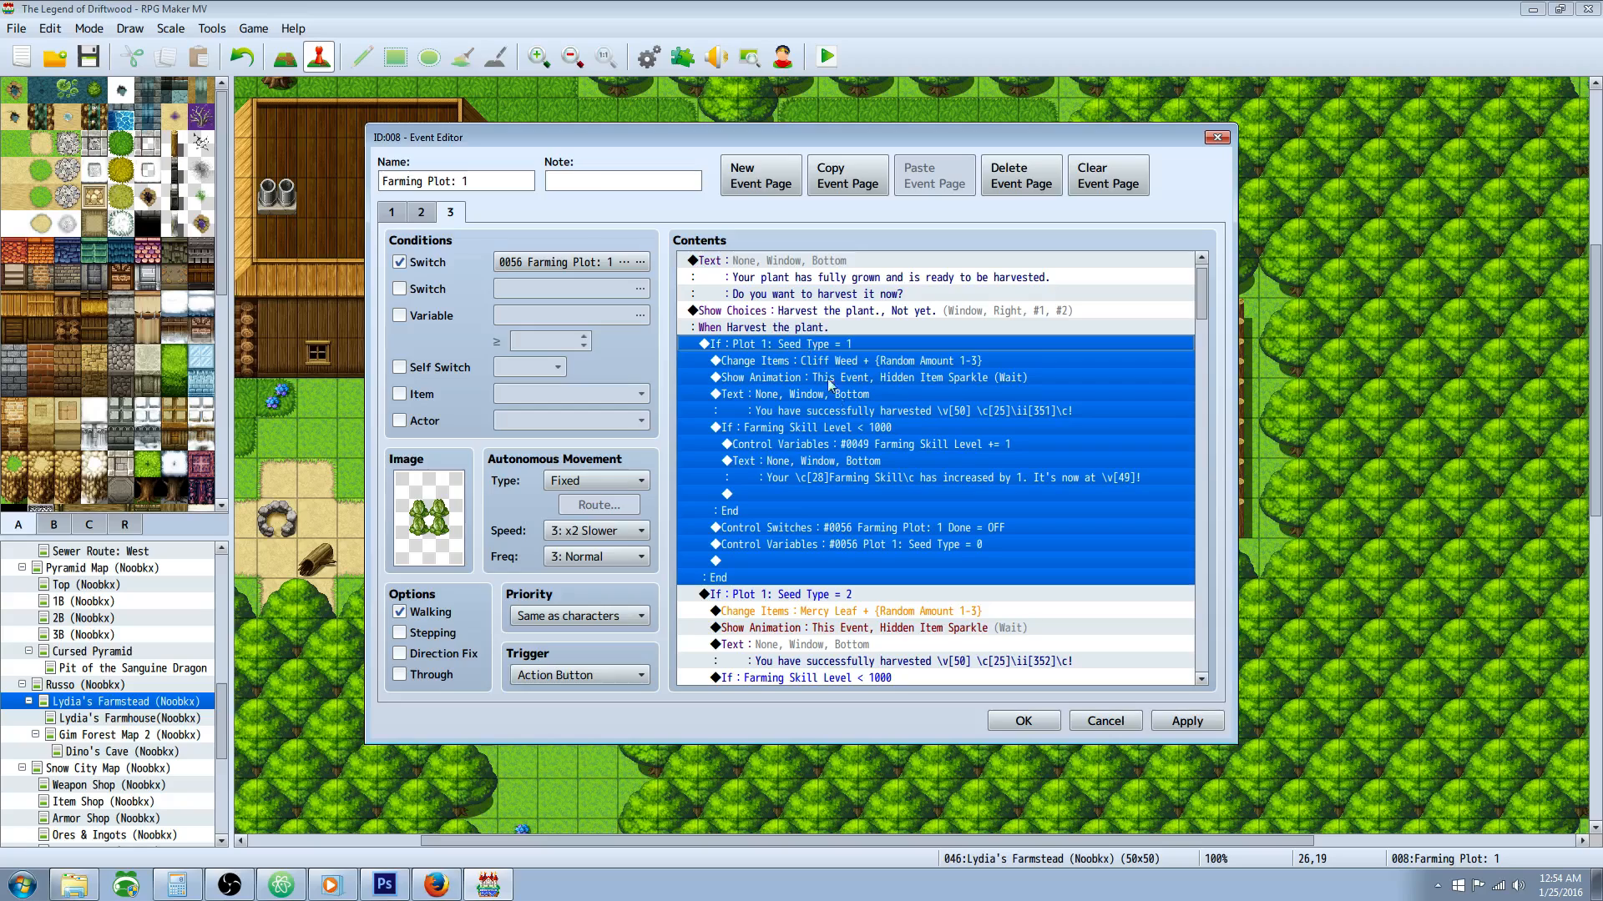
pyautogui.scroll(-2, 824, 350)
pyautogui.click(809, 511)
pyautogui.scroll(-2, 818, 496)
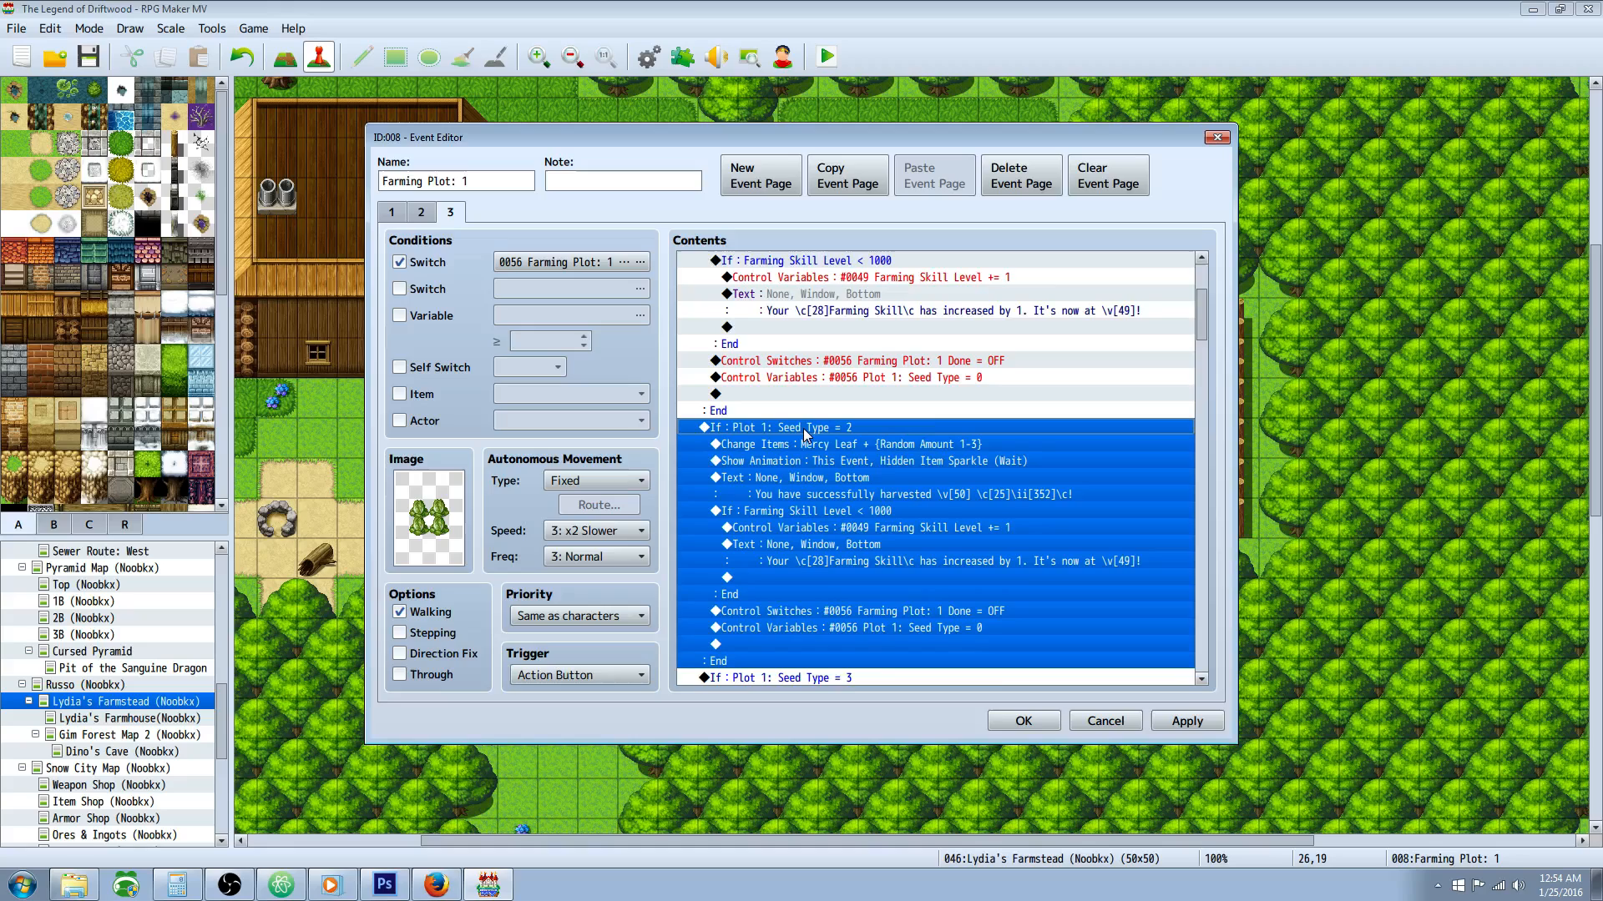
pyautogui.scroll(-3, 804, 430)
# Step: Check the constant in the Plot 1: Seed Type = 2 branch's condition settings and accept it unchanged
pyautogui.click(762, 378)
pyautogui.click(756, 360)
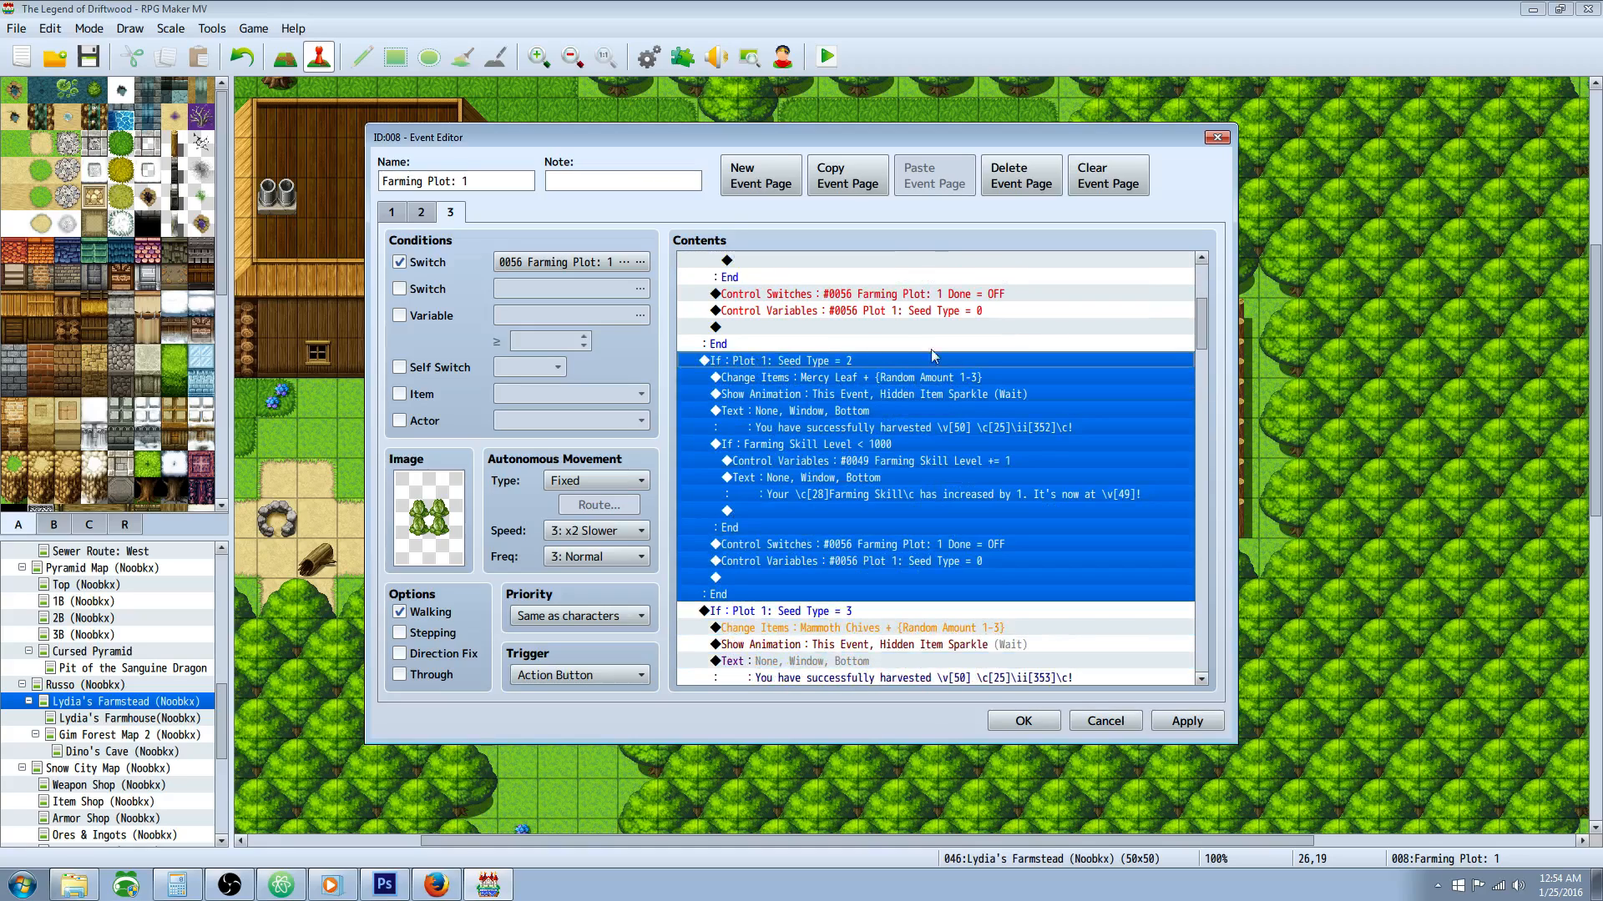
pyautogui.rightClick(818, 360)
pyautogui.click(851, 389)
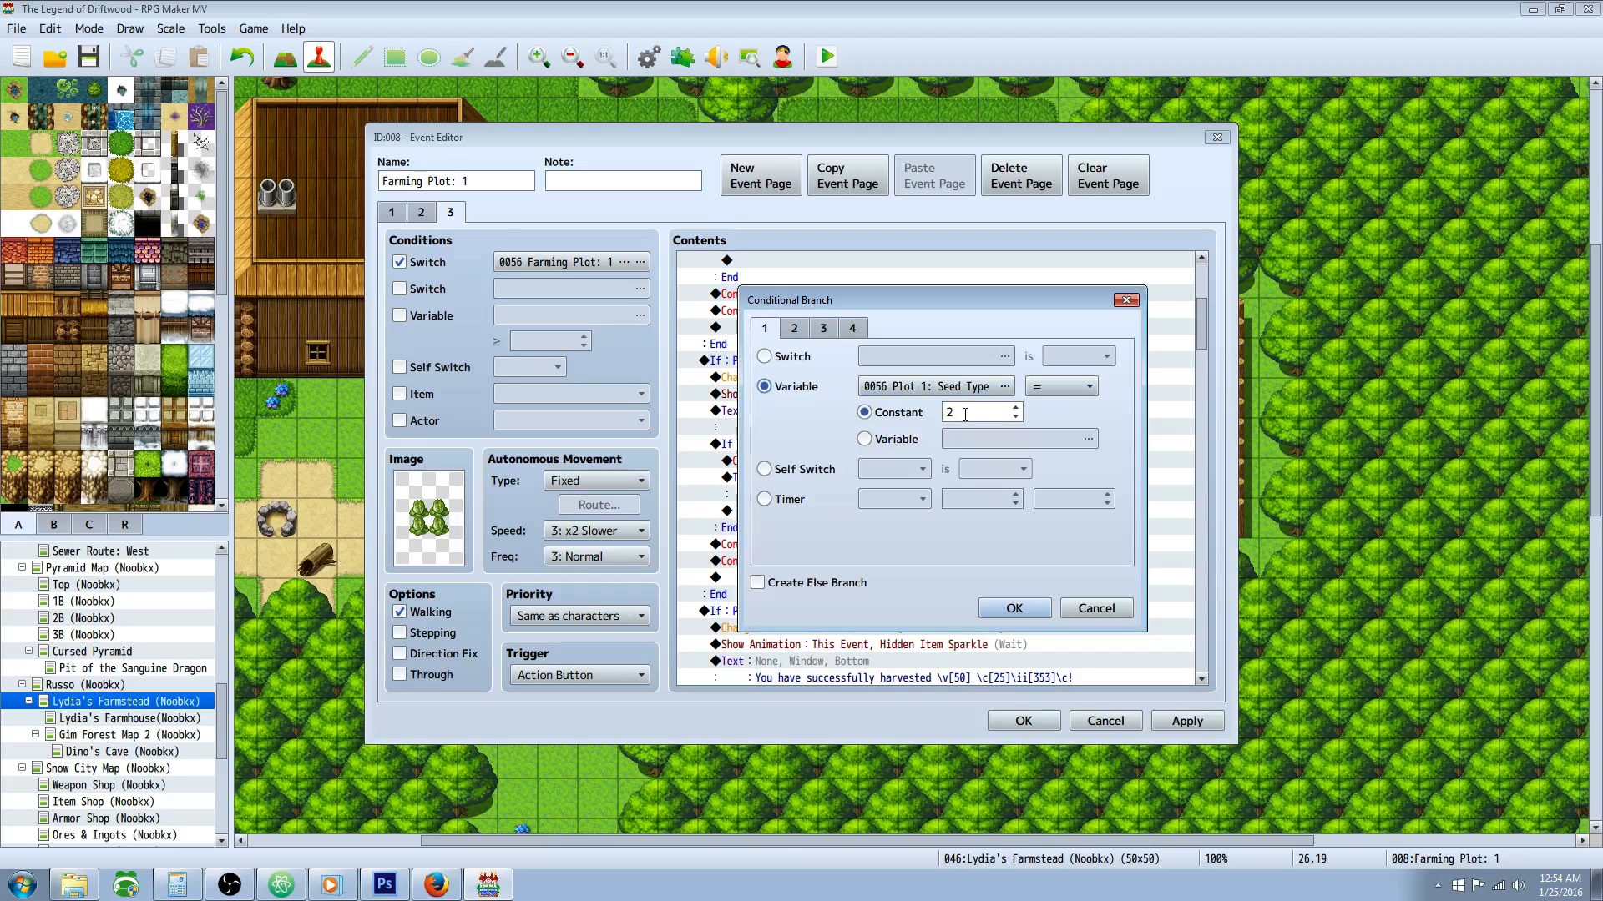
pyautogui.click(1014, 609)
# Step: Open the Mercy Leaf Change Items command, compare it with the farming notes in Atom, and accept it unchanged
pyautogui.scroll(-1, 835, 367)
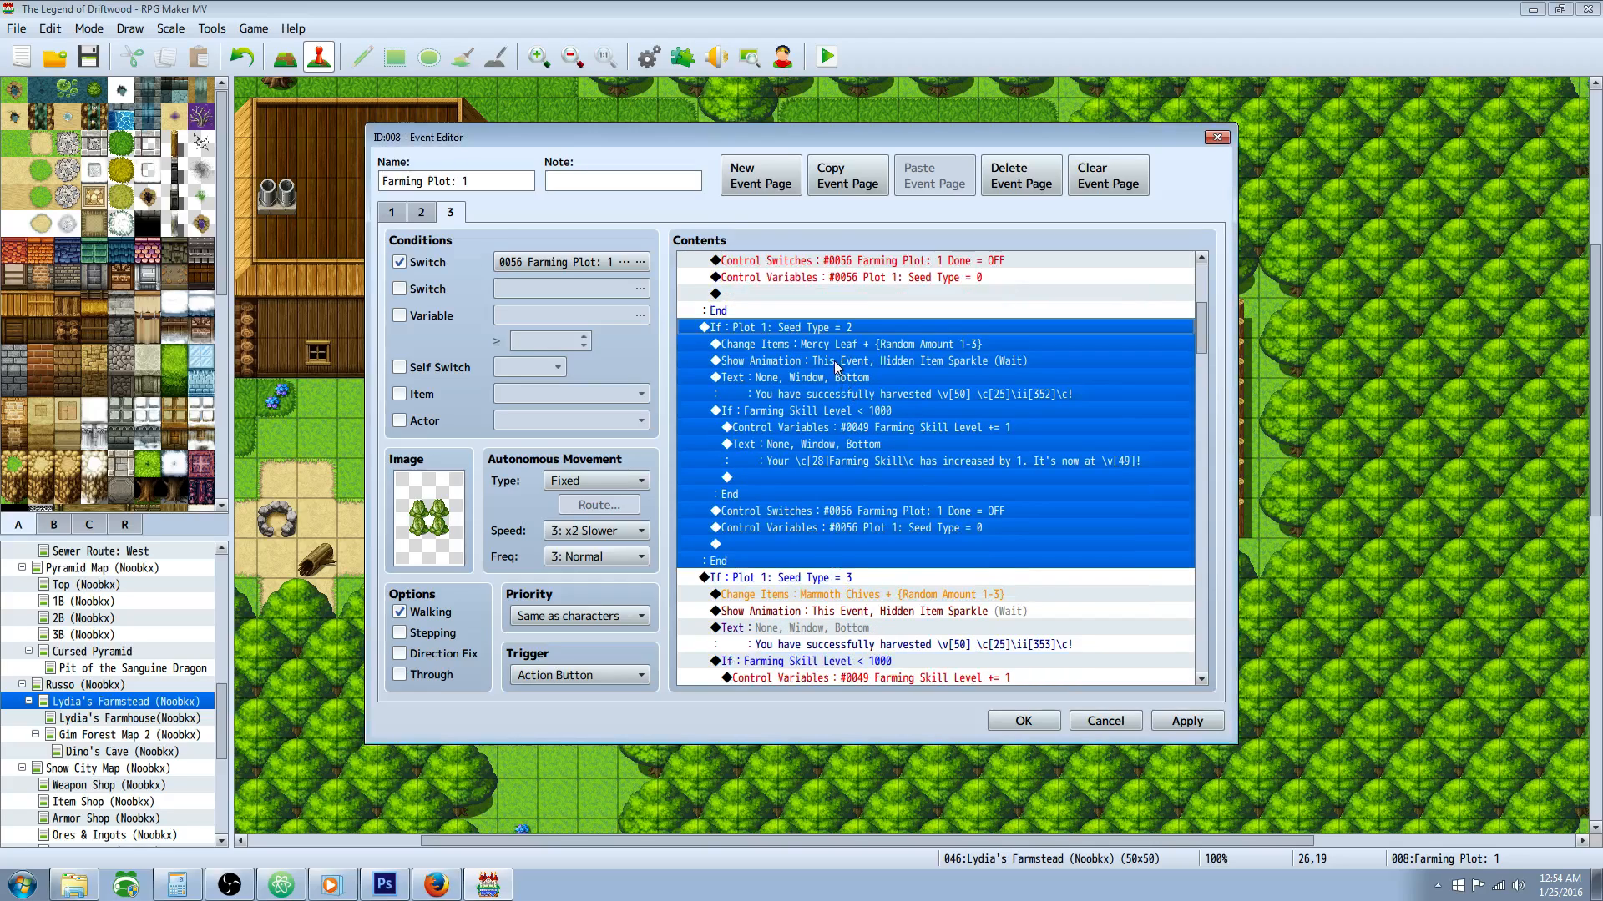
pyautogui.click(830, 344)
pyautogui.rightClick(845, 342)
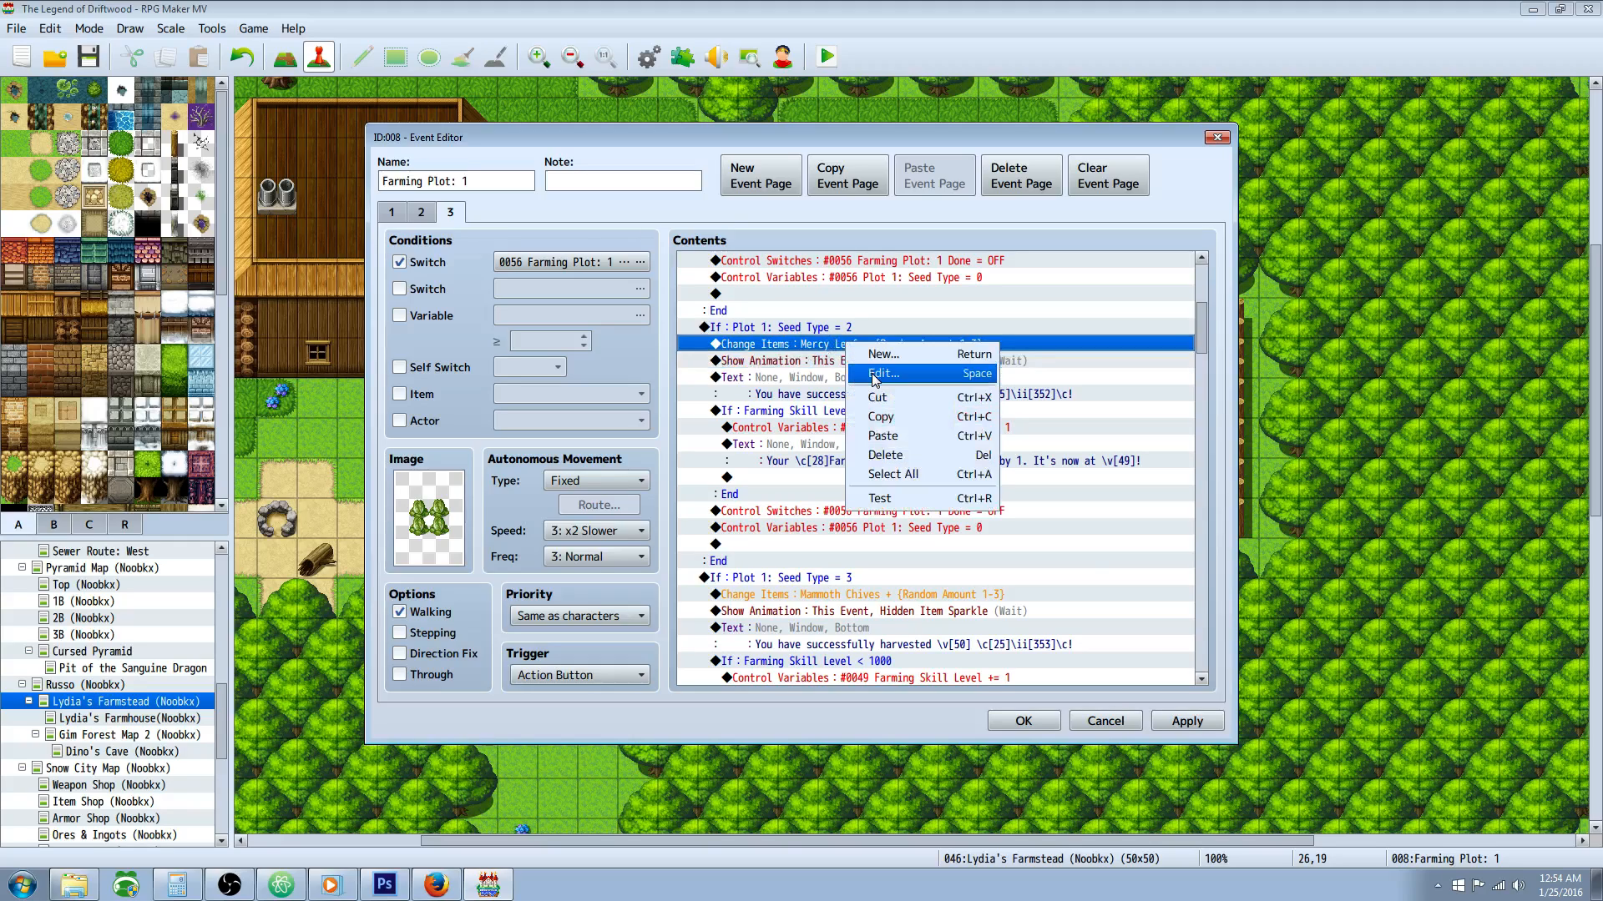
pyautogui.click(874, 378)
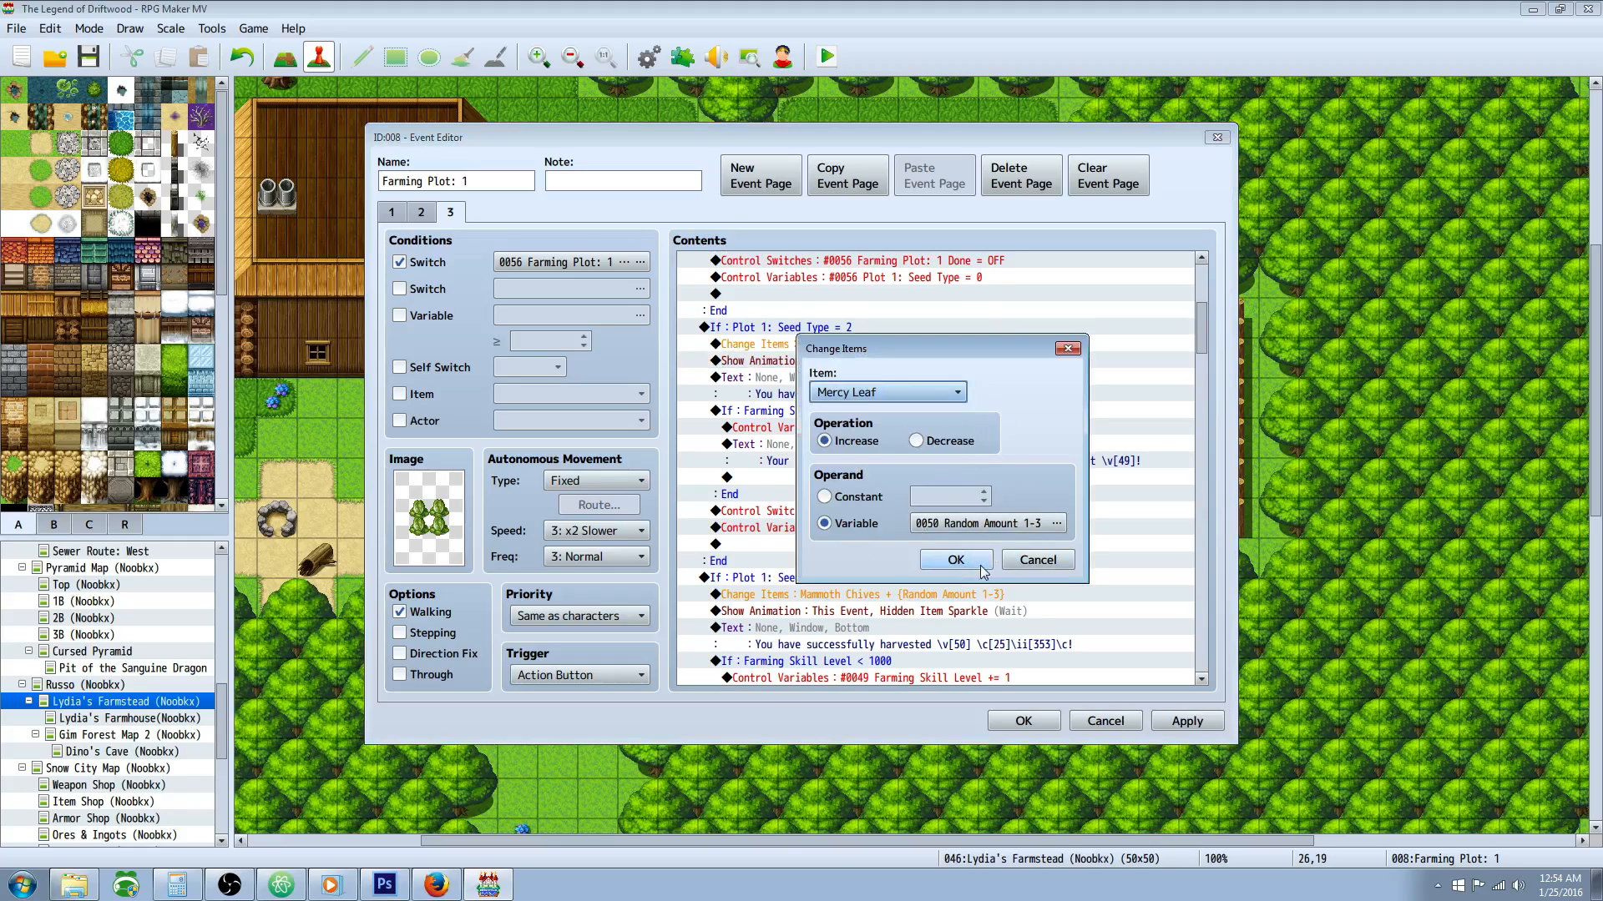
pyautogui.click(281, 885)
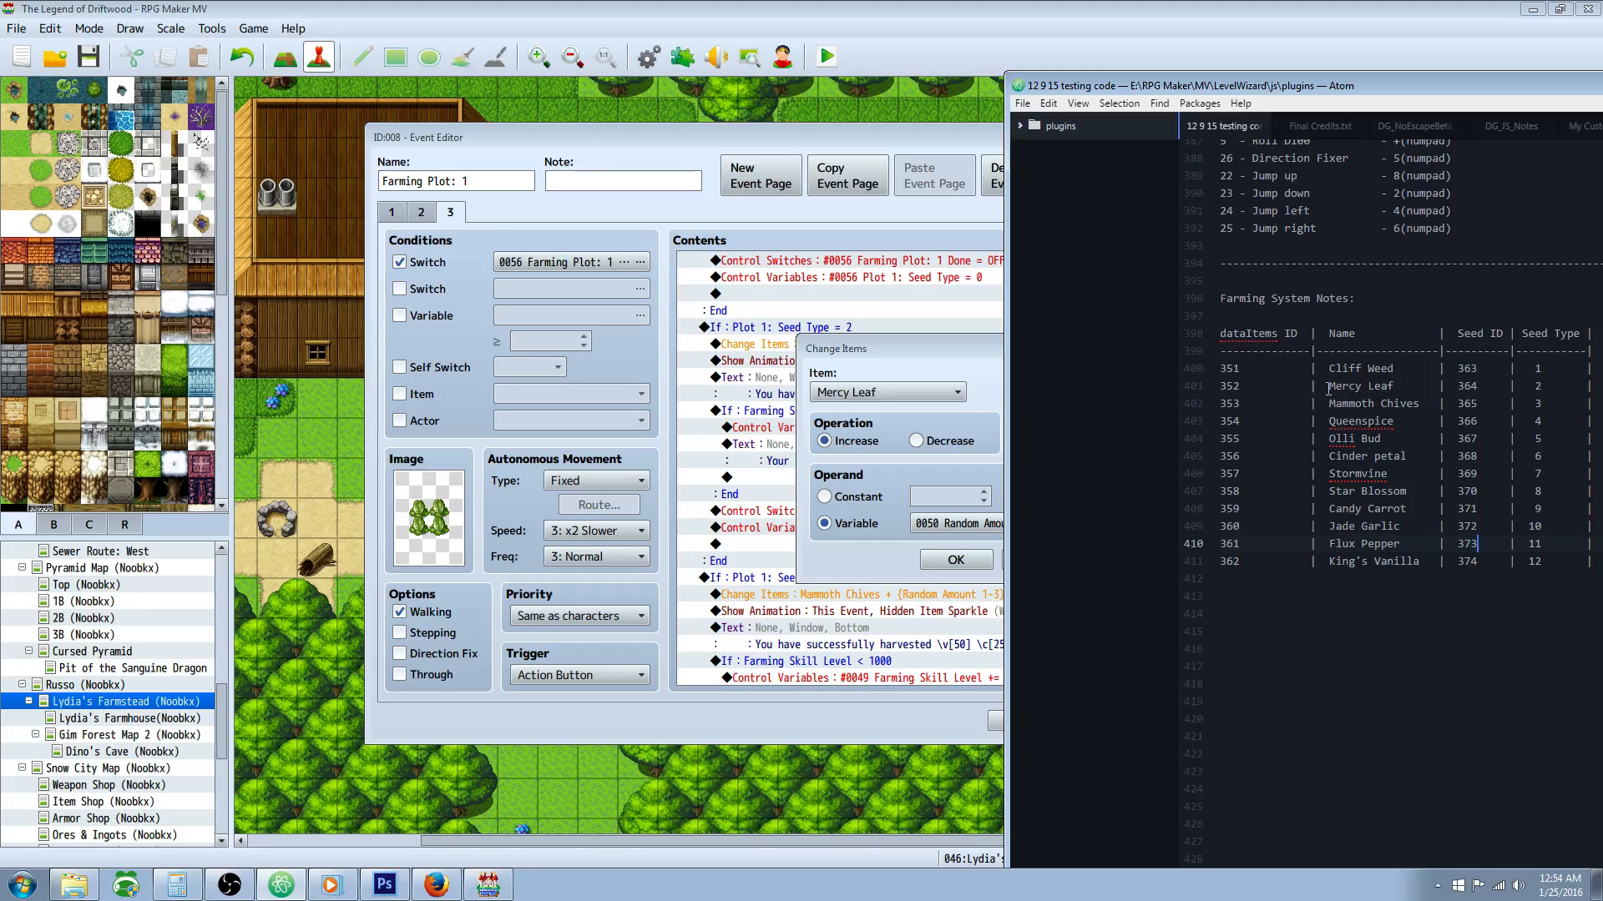
pyautogui.click(942, 367)
pyautogui.click(964, 561)
# Step: Review the Mercy Leaf branch's sparkle animation and harvest message, checking item code 352 against the Atom notes
pyautogui.click(830, 360)
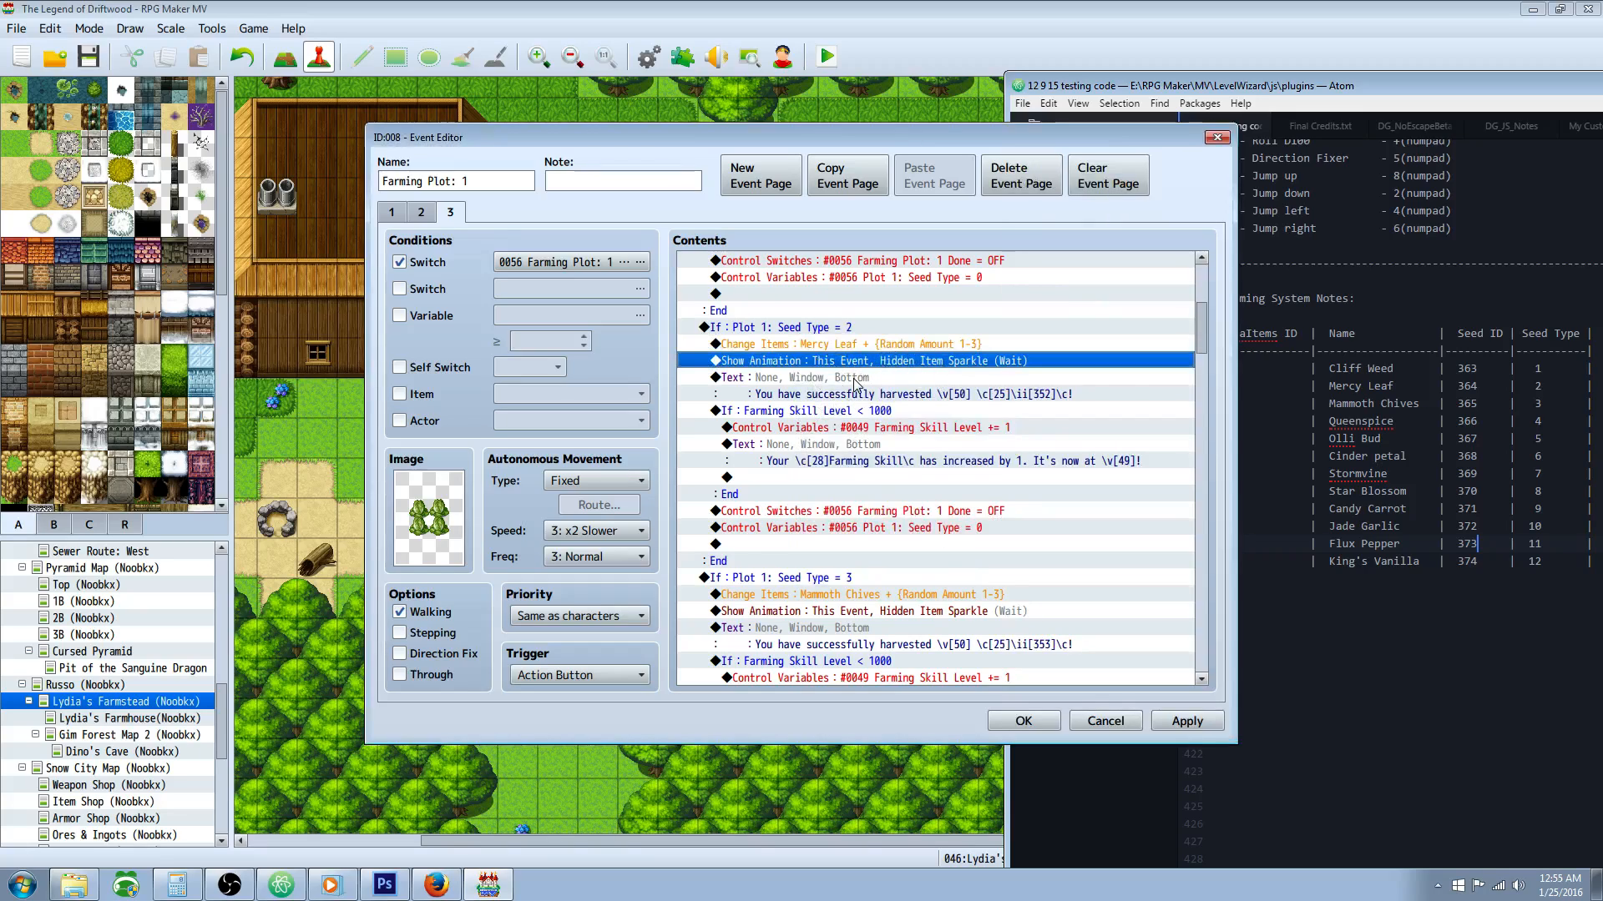
pyautogui.click(916, 383)
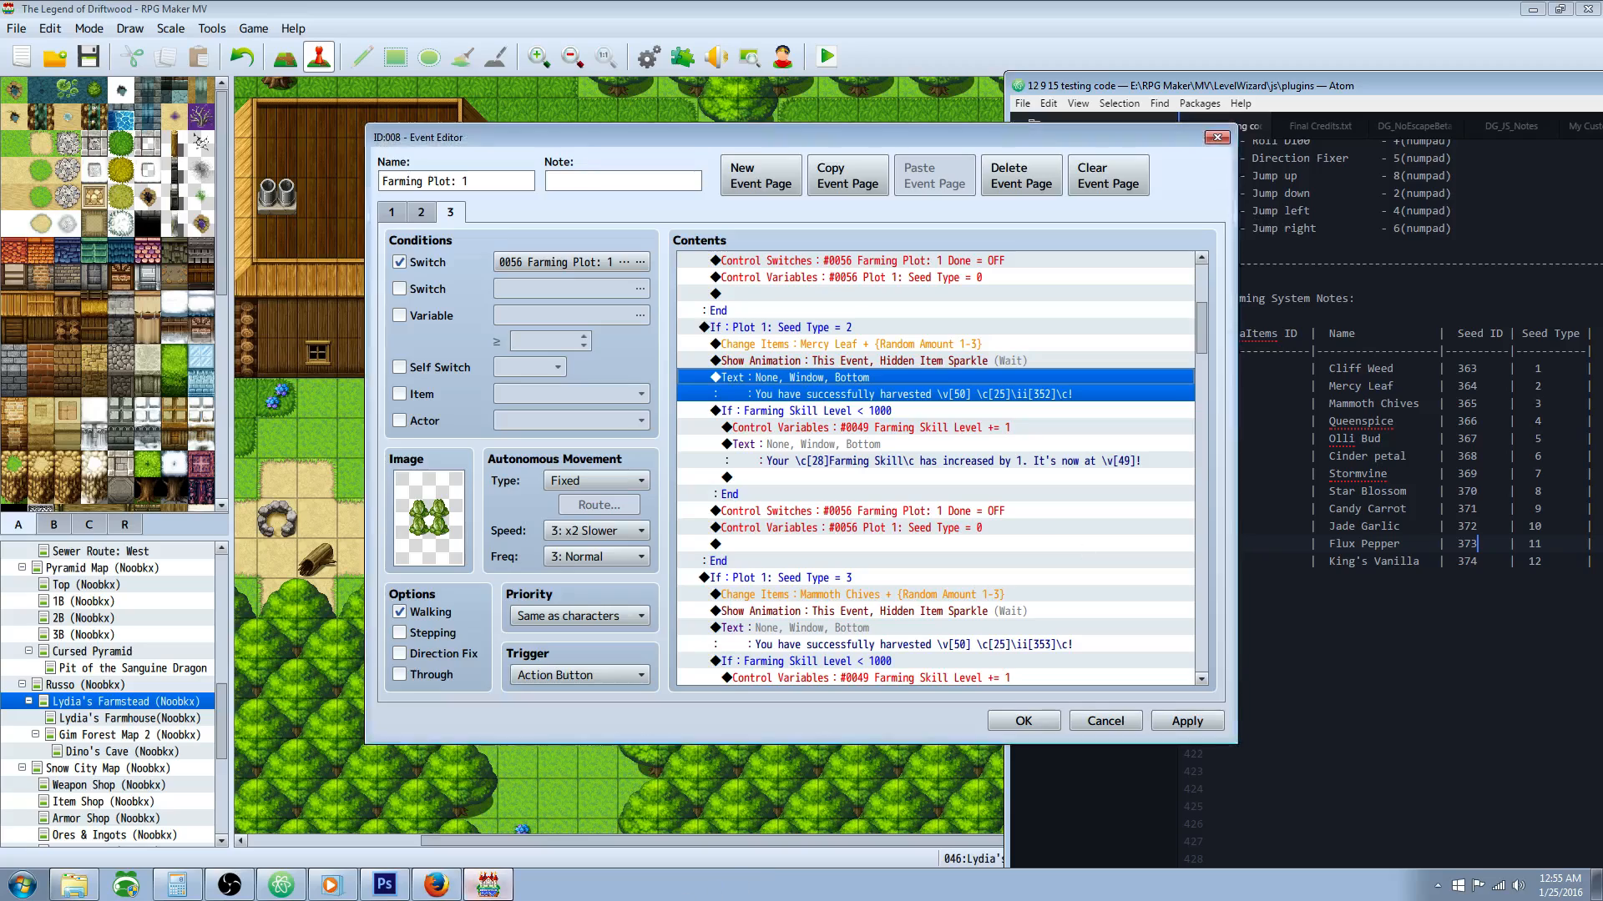
pyautogui.click(281, 885)
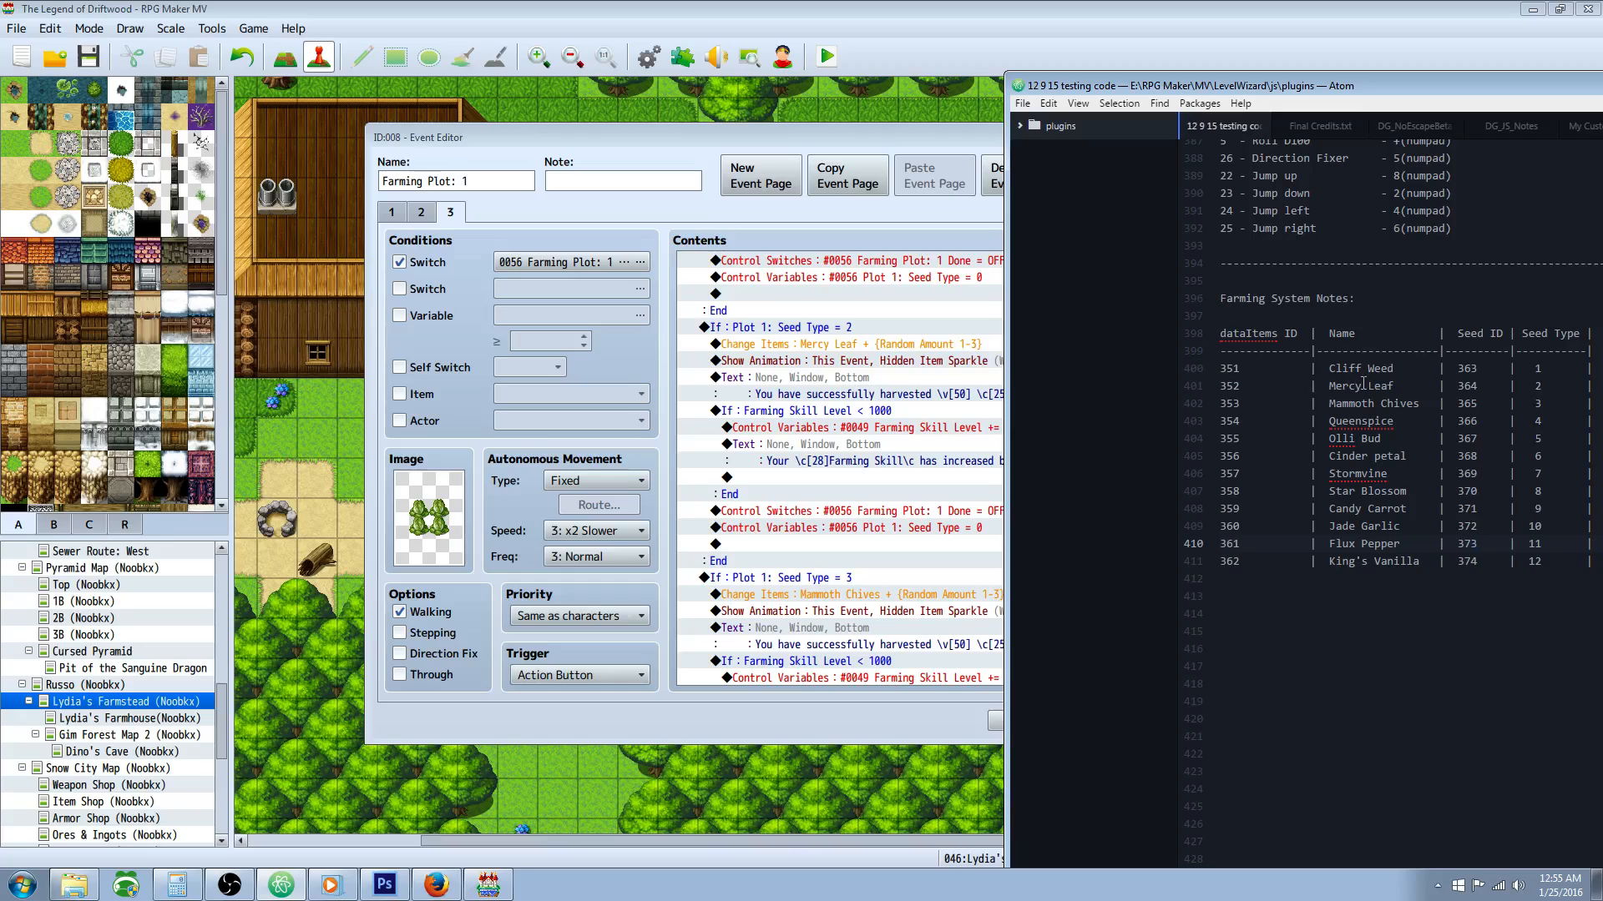
pyautogui.click(488, 885)
# Step: Examine the Seed Type = 2 branch's Farming Skill Level condition and its harvest message's item code
pyautogui.click(908, 409)
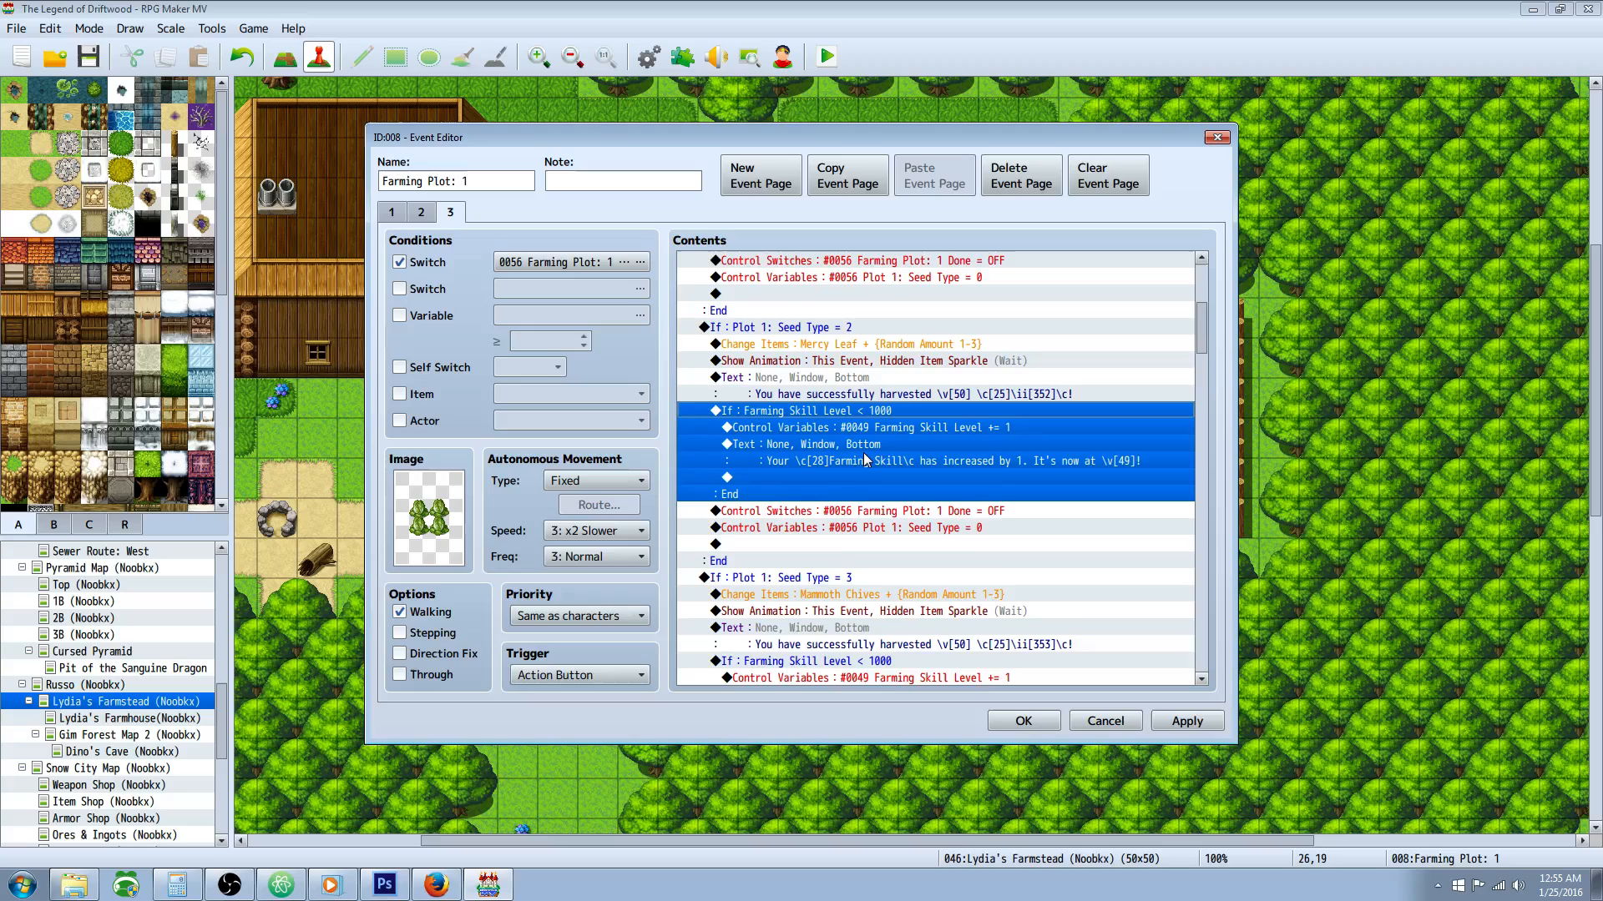
pyautogui.scroll(-1, 863, 453)
pyautogui.click(873, 462)
pyautogui.scroll(-1, 873, 465)
pyautogui.scroll(2, 897, 455)
pyautogui.click(823, 312)
pyautogui.click(877, 390)
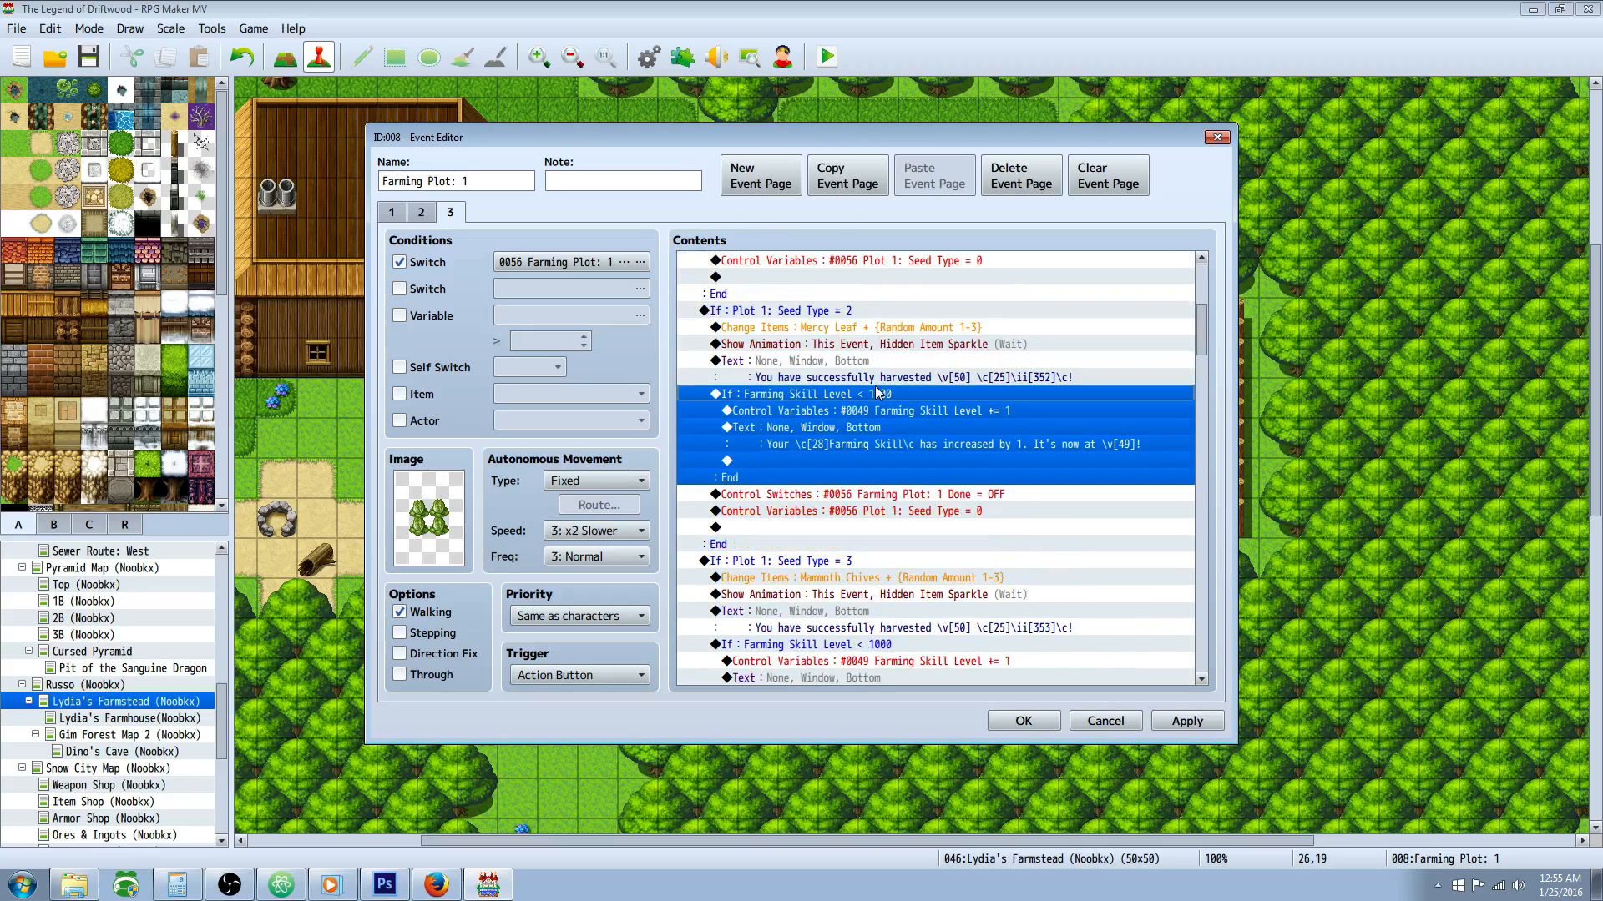
pyautogui.click(892, 379)
pyautogui.click(844, 364)
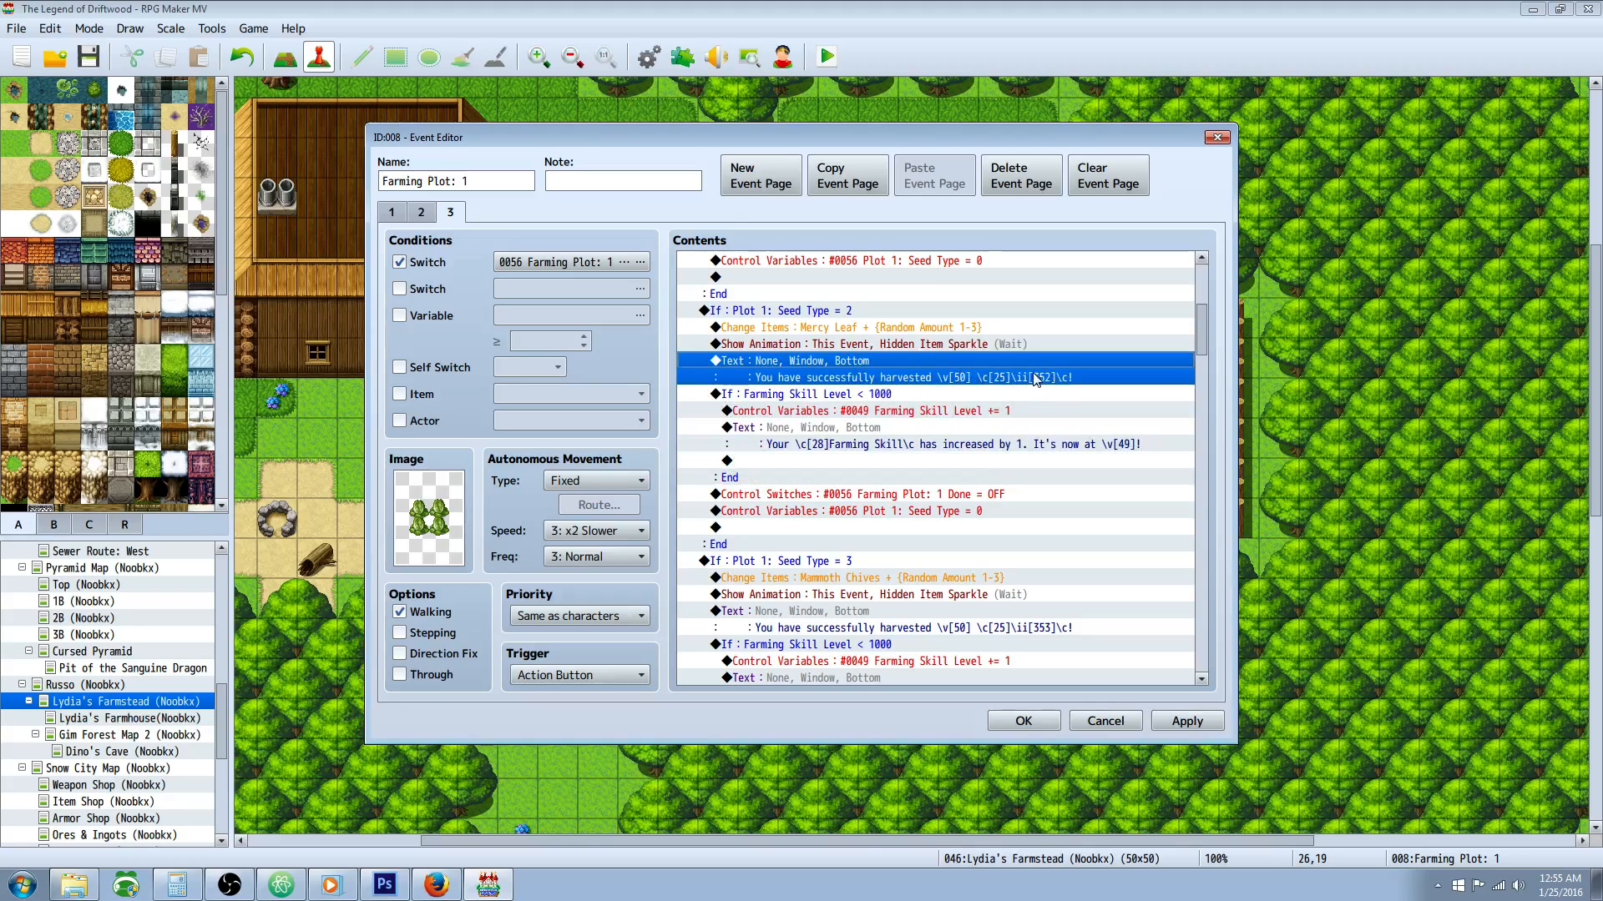
# Step: Review the Done switch and Seed Type reset commands that close the Seed Type = 2 branch
pyautogui.click(886, 496)
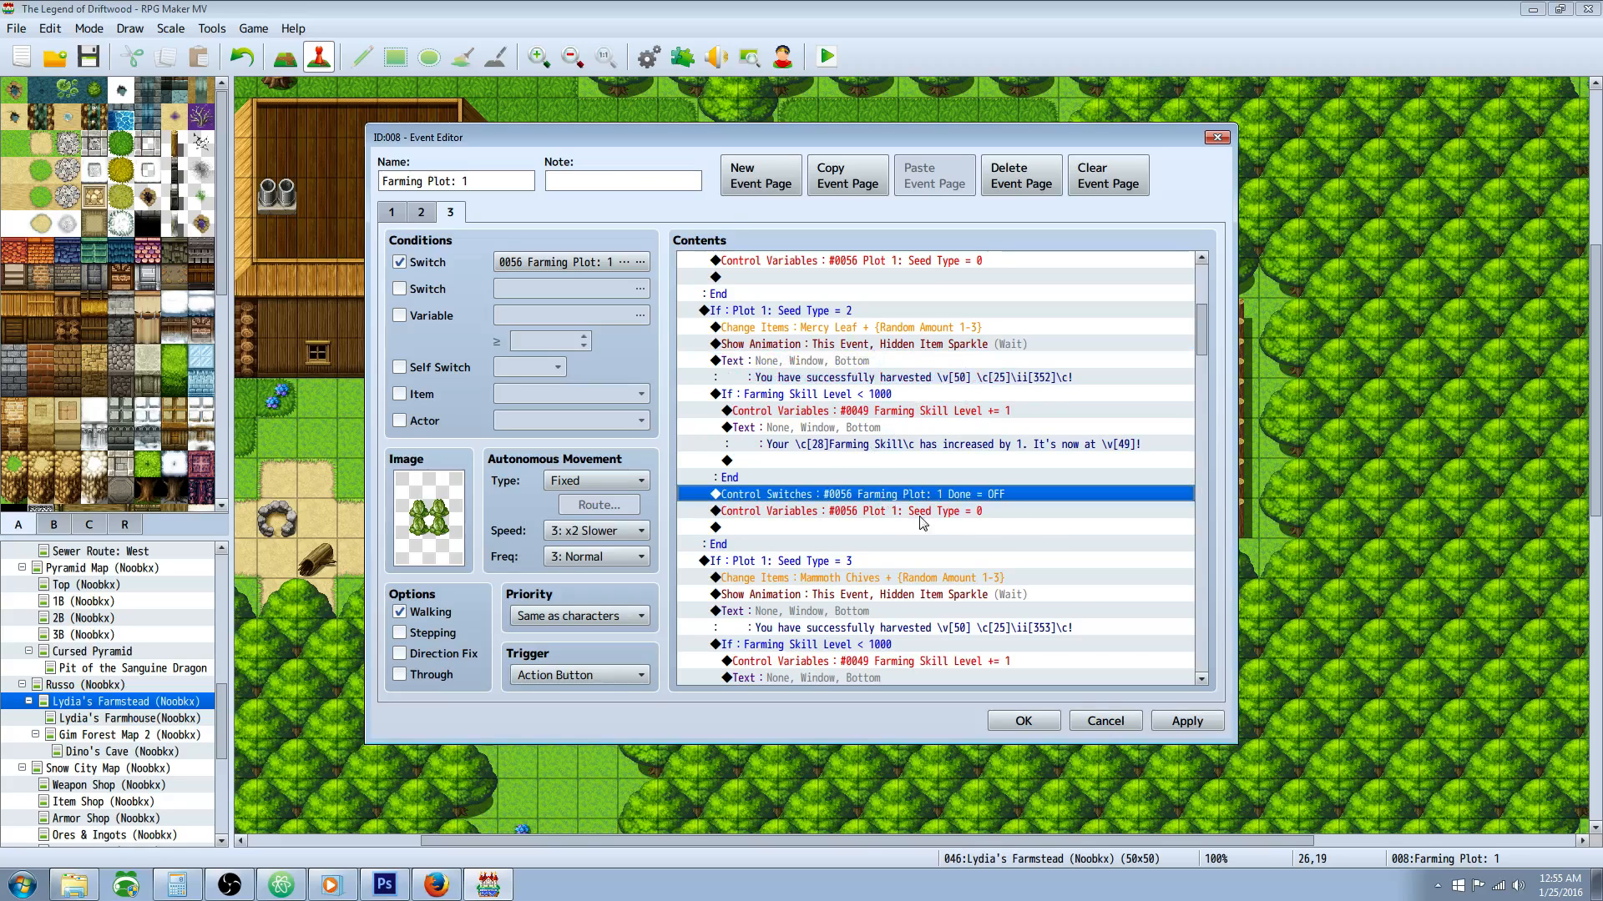
pyautogui.scroll(-1, 908, 476)
pyautogui.scroll(3, 981, 475)
pyautogui.scroll(-2, 977, 475)
pyautogui.click(967, 547)
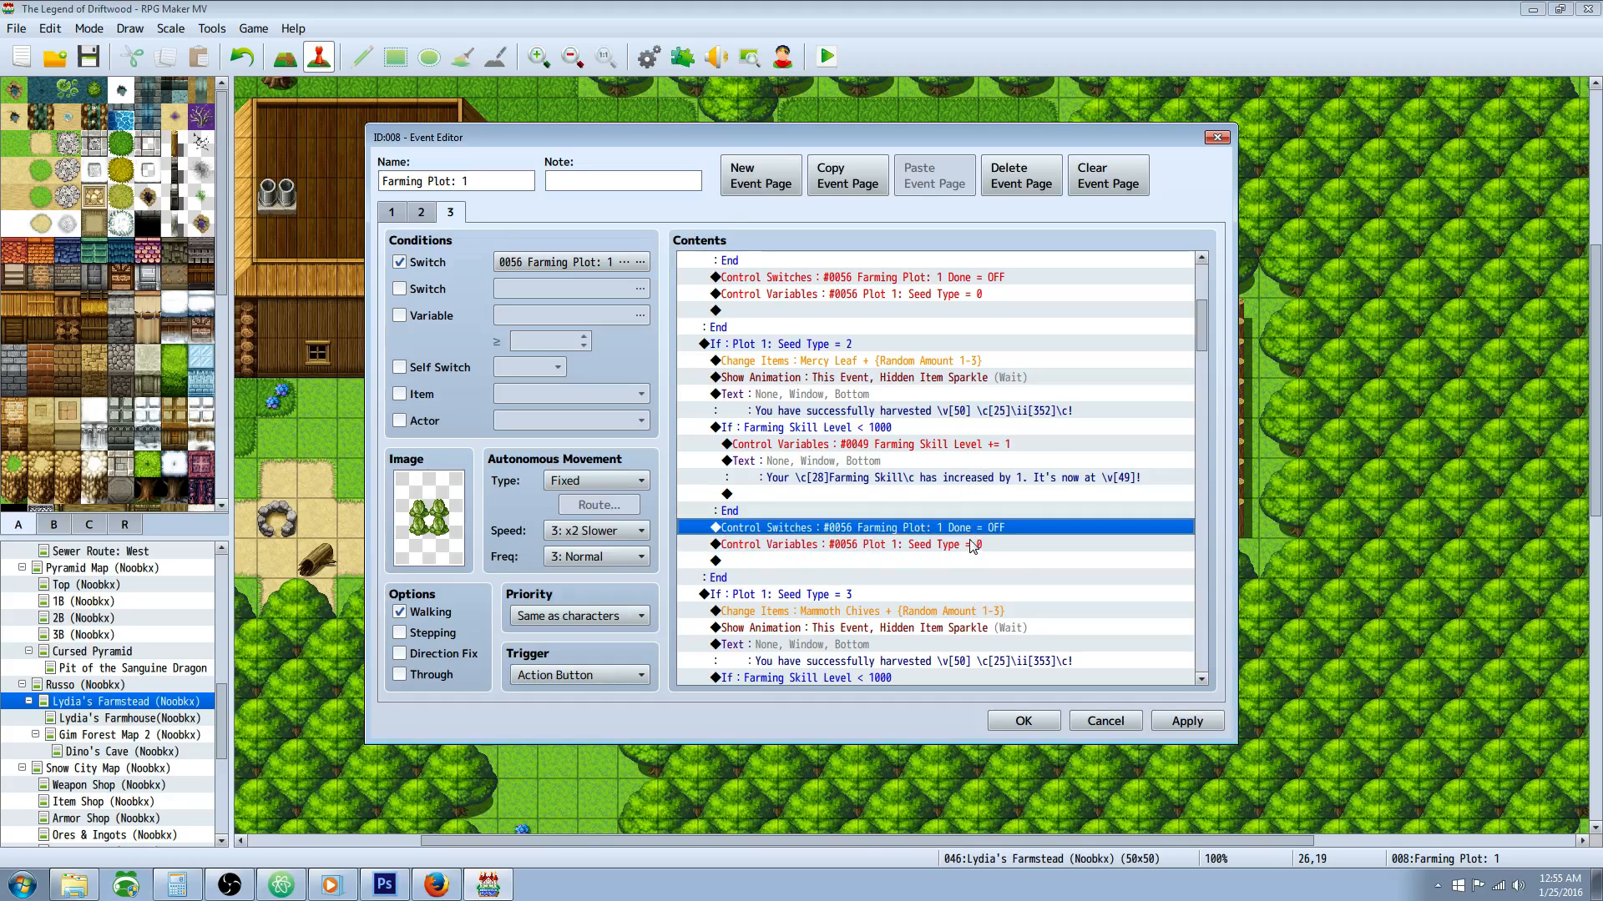
pyautogui.click(894, 533)
pyautogui.click(885, 548)
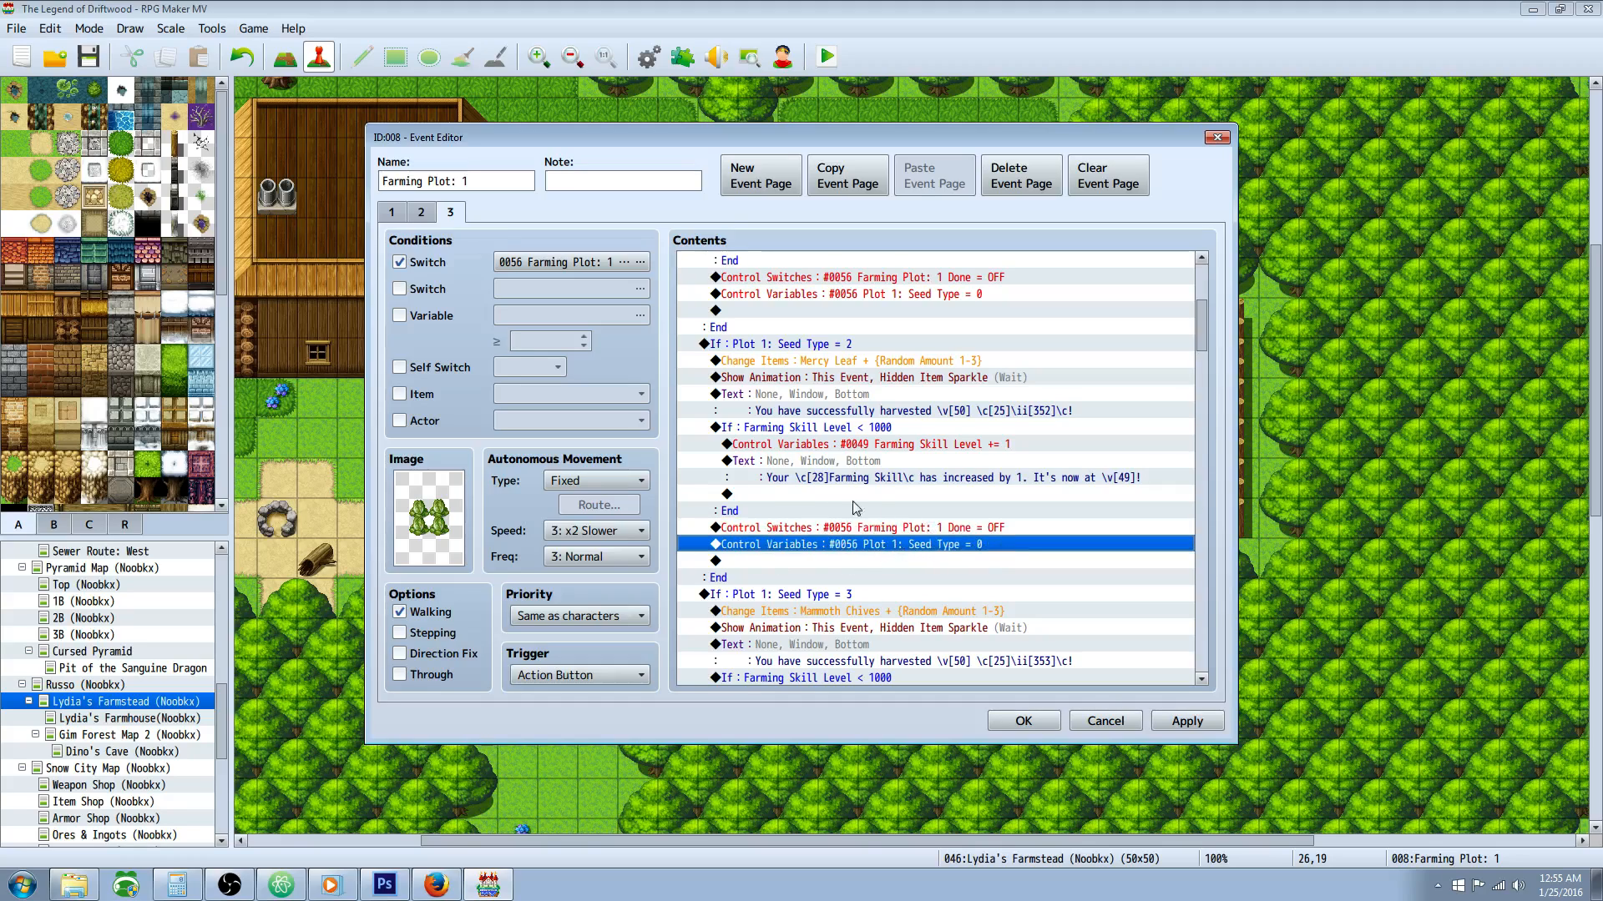
pyautogui.click(816, 347)
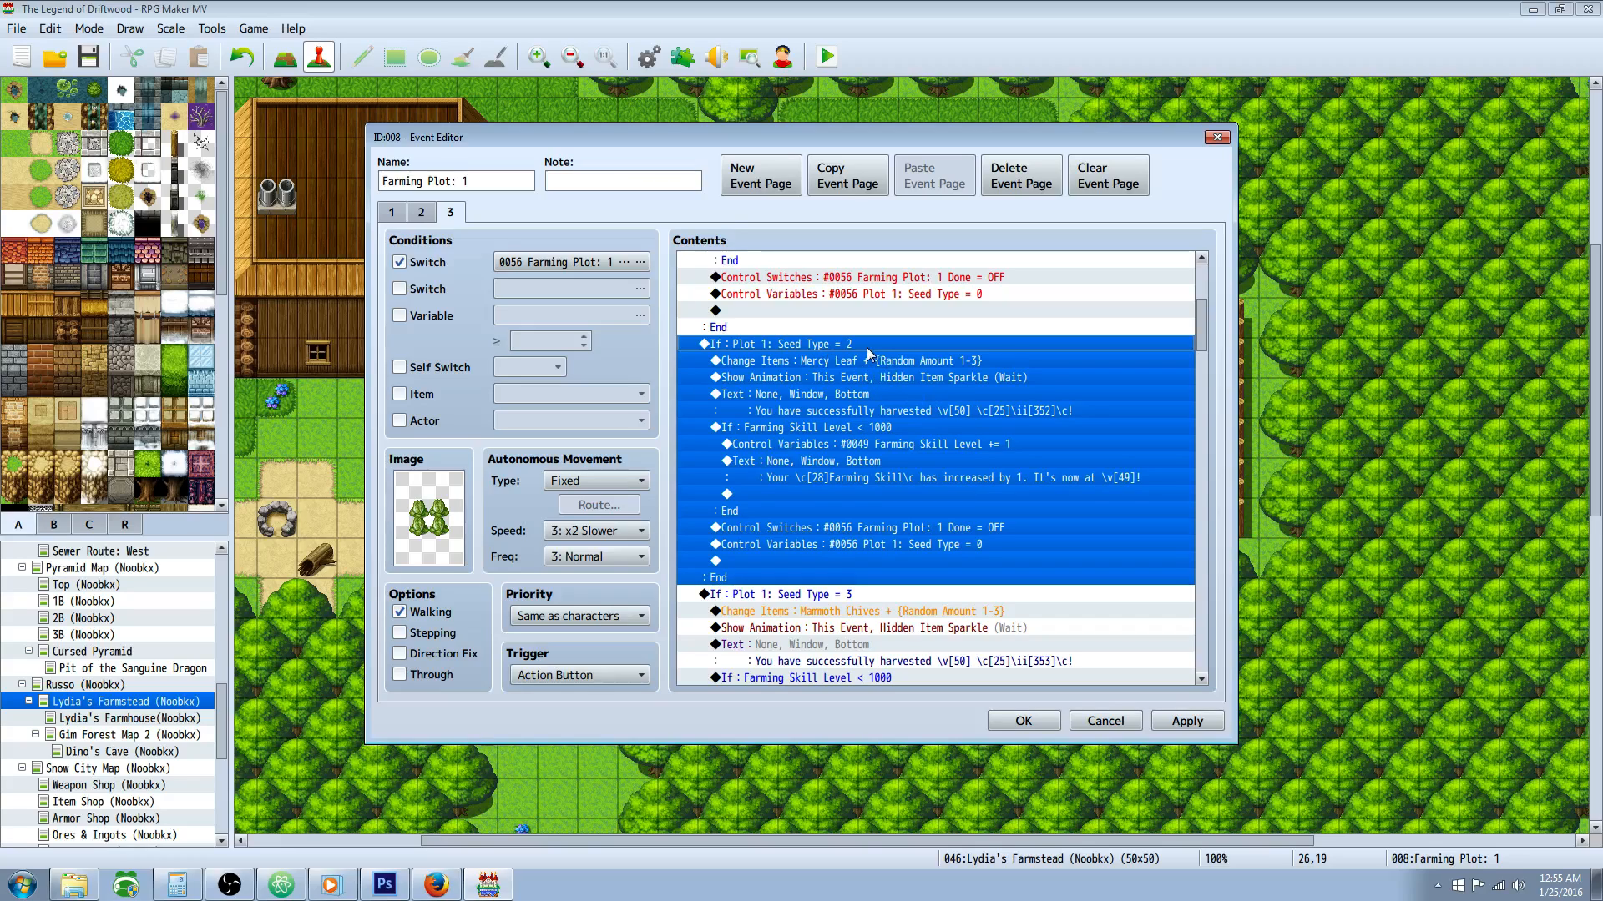
# Step: Locate the Plot 1: Seed Type = 3 branch, check its condition constant, and accept it unchanged
pyautogui.scroll(-4, 876, 409)
pyautogui.click(848, 414)
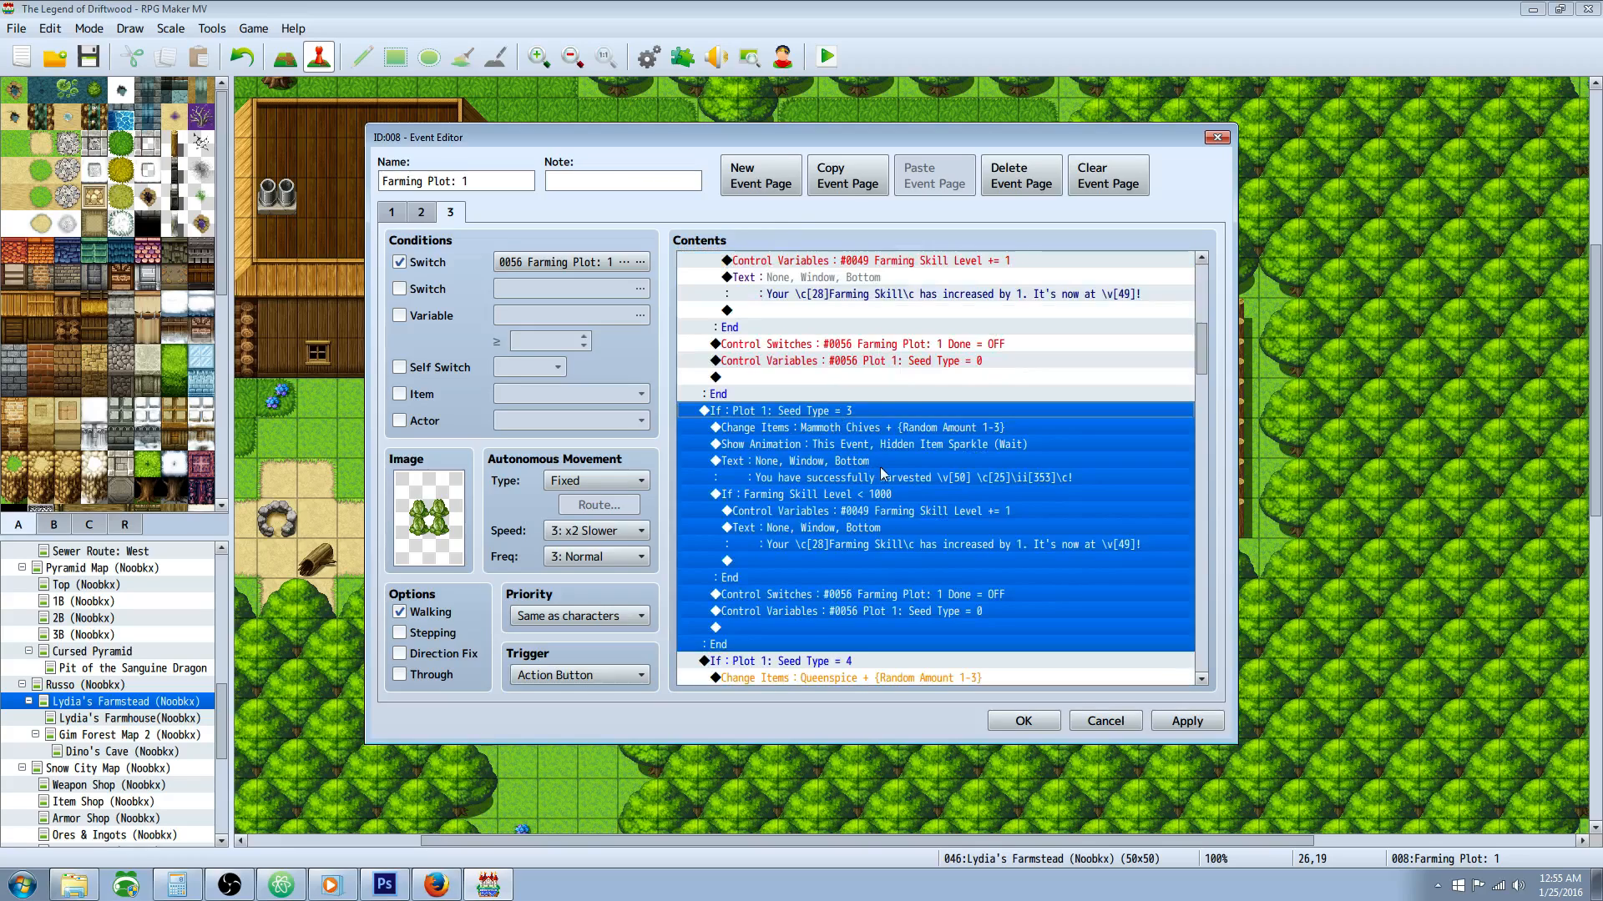
pyautogui.scroll(-2, 843, 422)
pyautogui.click(822, 380)
pyautogui.click(825, 345)
pyautogui.rightClick(825, 345)
pyautogui.click(847, 368)
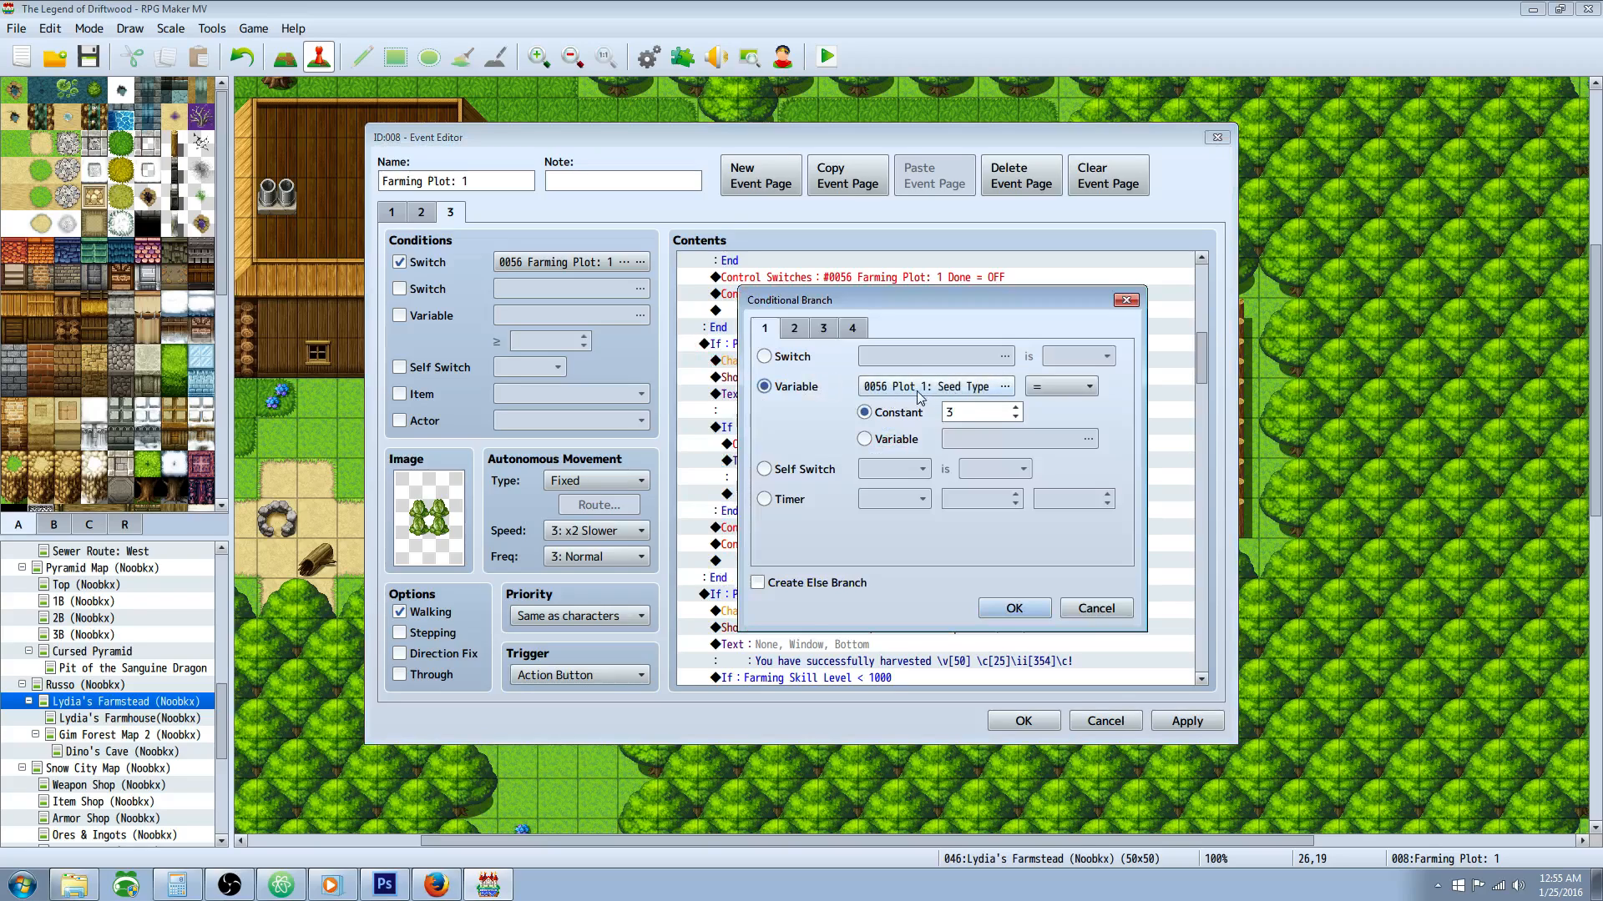
pyautogui.click(1014, 608)
# Step: Review the Mammoth Chives item command, inspect the harvest message's \ii[353] code, and accept the message unchanged
pyautogui.click(918, 362)
pyautogui.rightClick(815, 365)
pyautogui.click(742, 366)
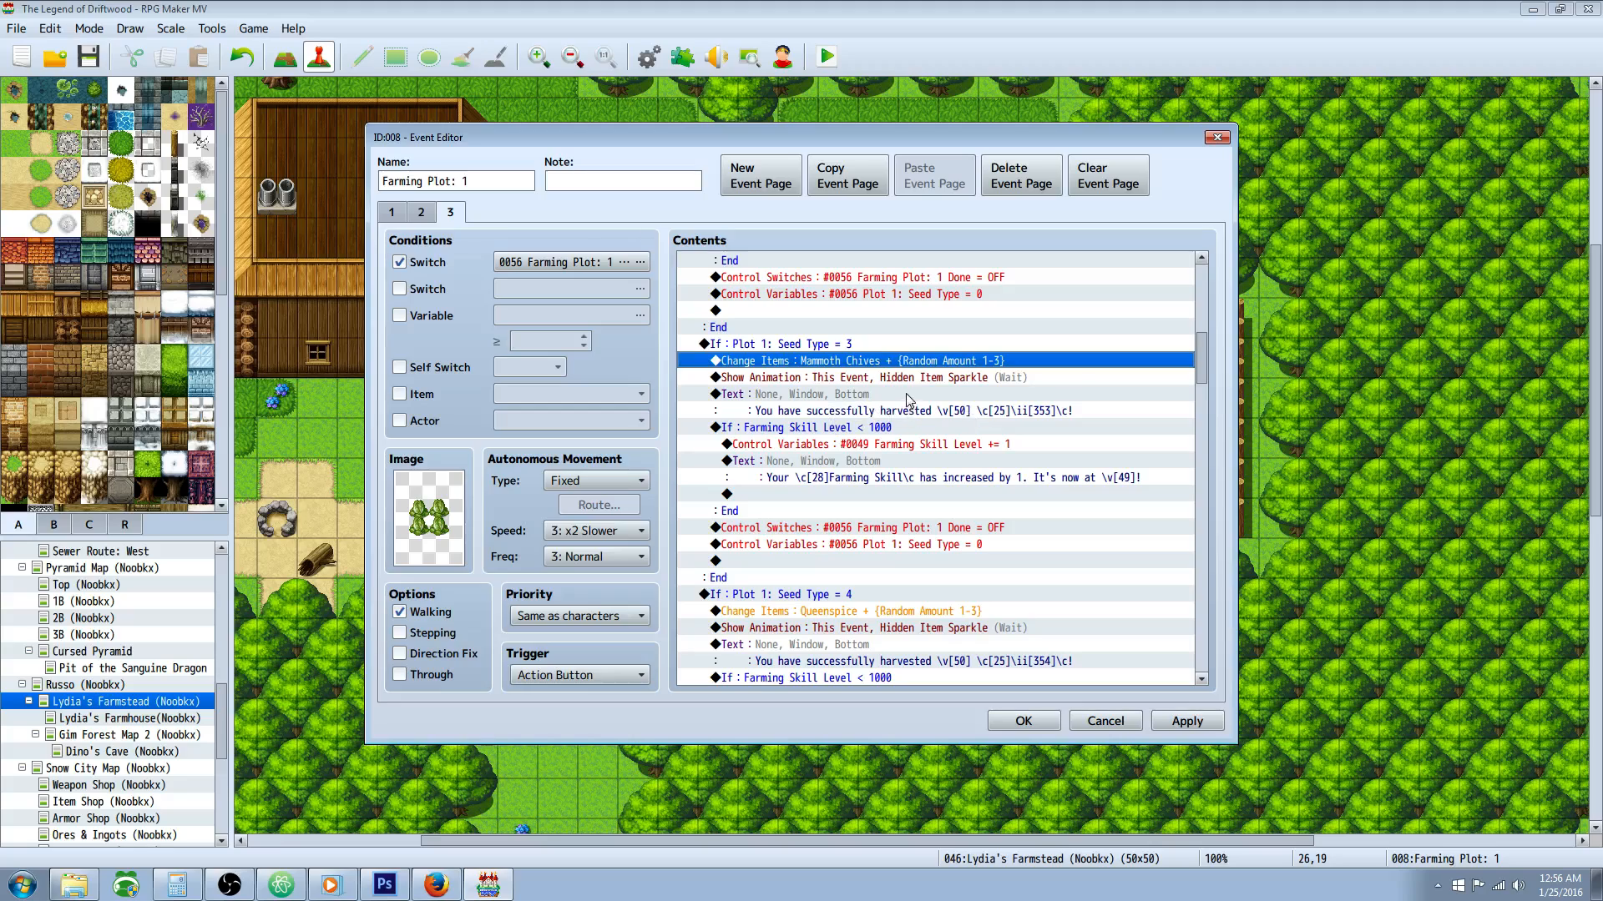
pyautogui.rightClick(875, 400)
pyautogui.click(910, 433)
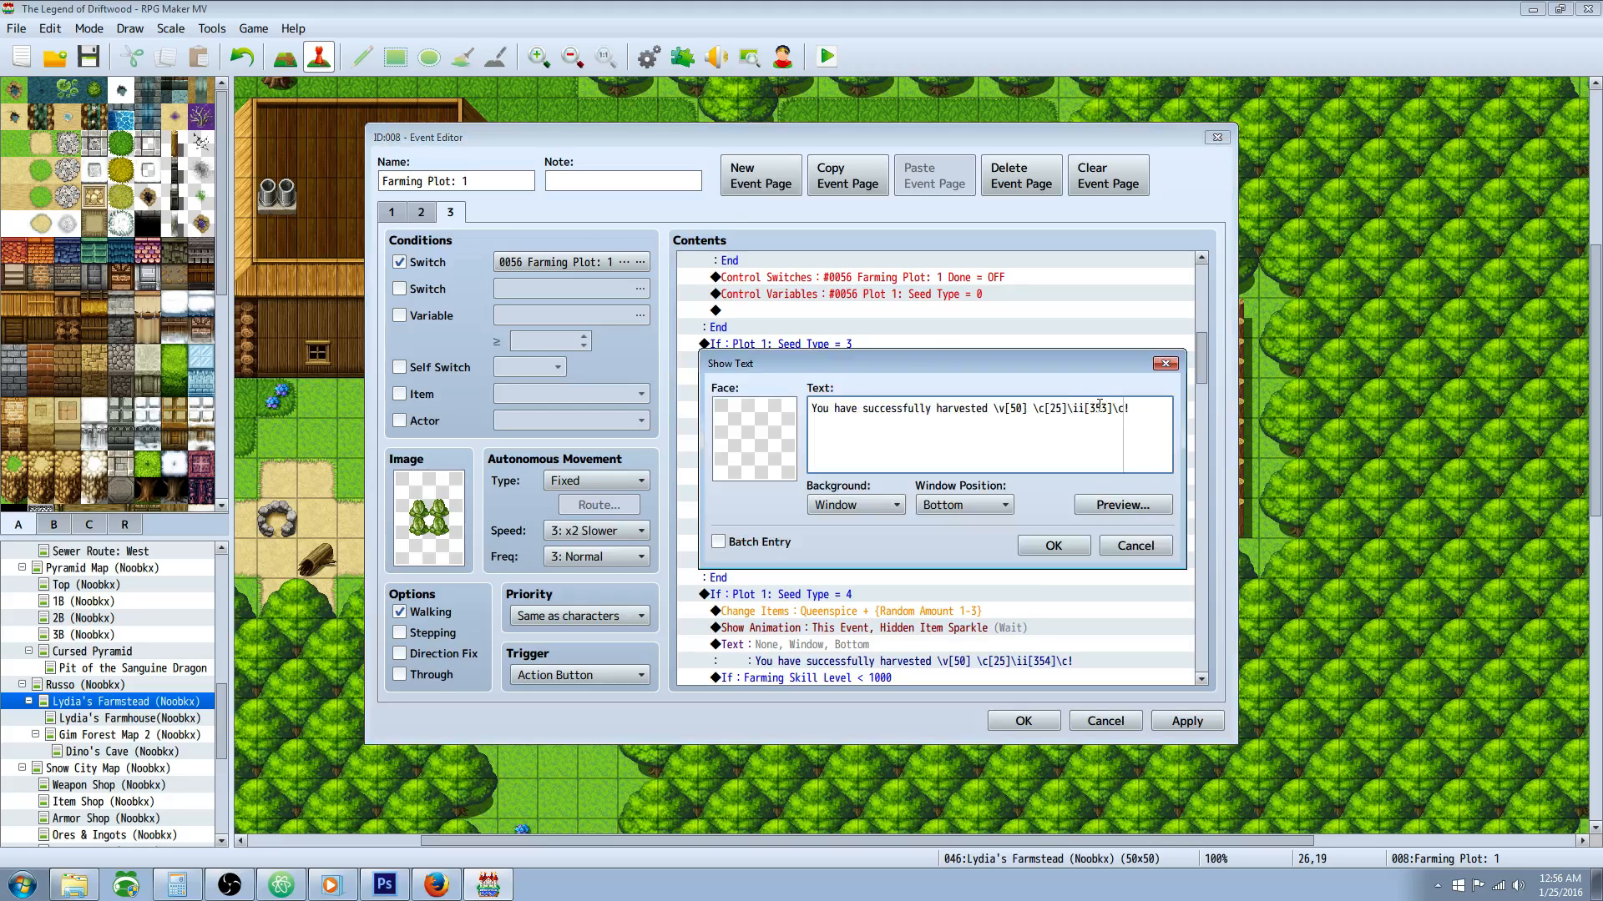
pyautogui.click(1080, 548)
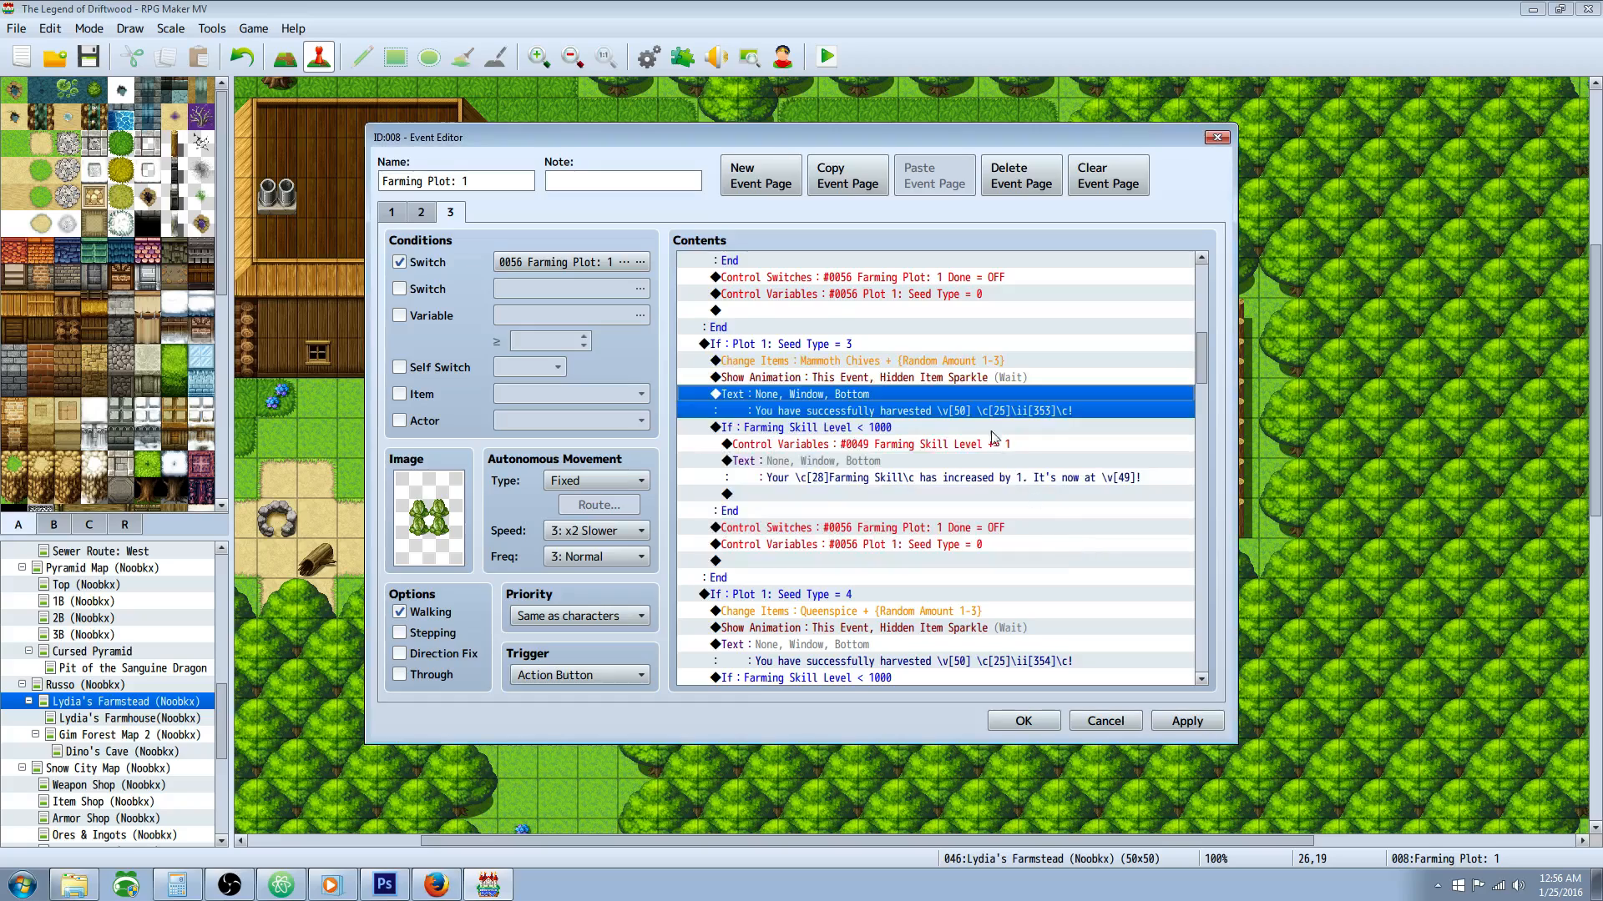
# Step: Review the Farming Skill Level check and closing reset commands in the Seed Type = 3 branch
pyautogui.scroll(-3, 941, 394)
pyautogui.click(840, 352)
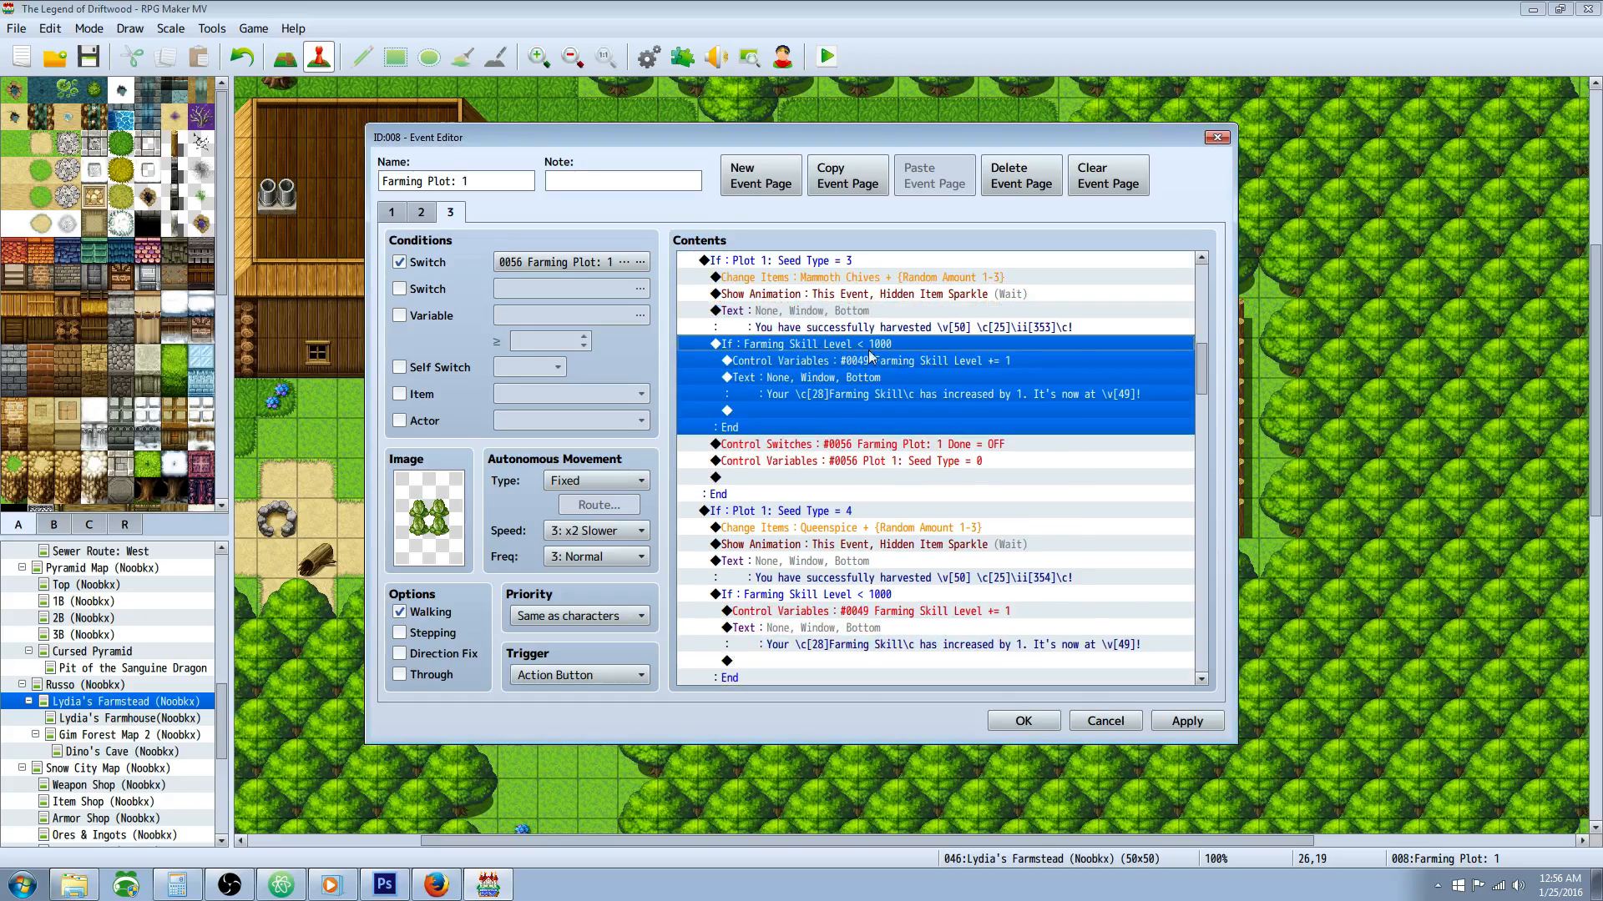
pyautogui.scroll(-1, 898, 409)
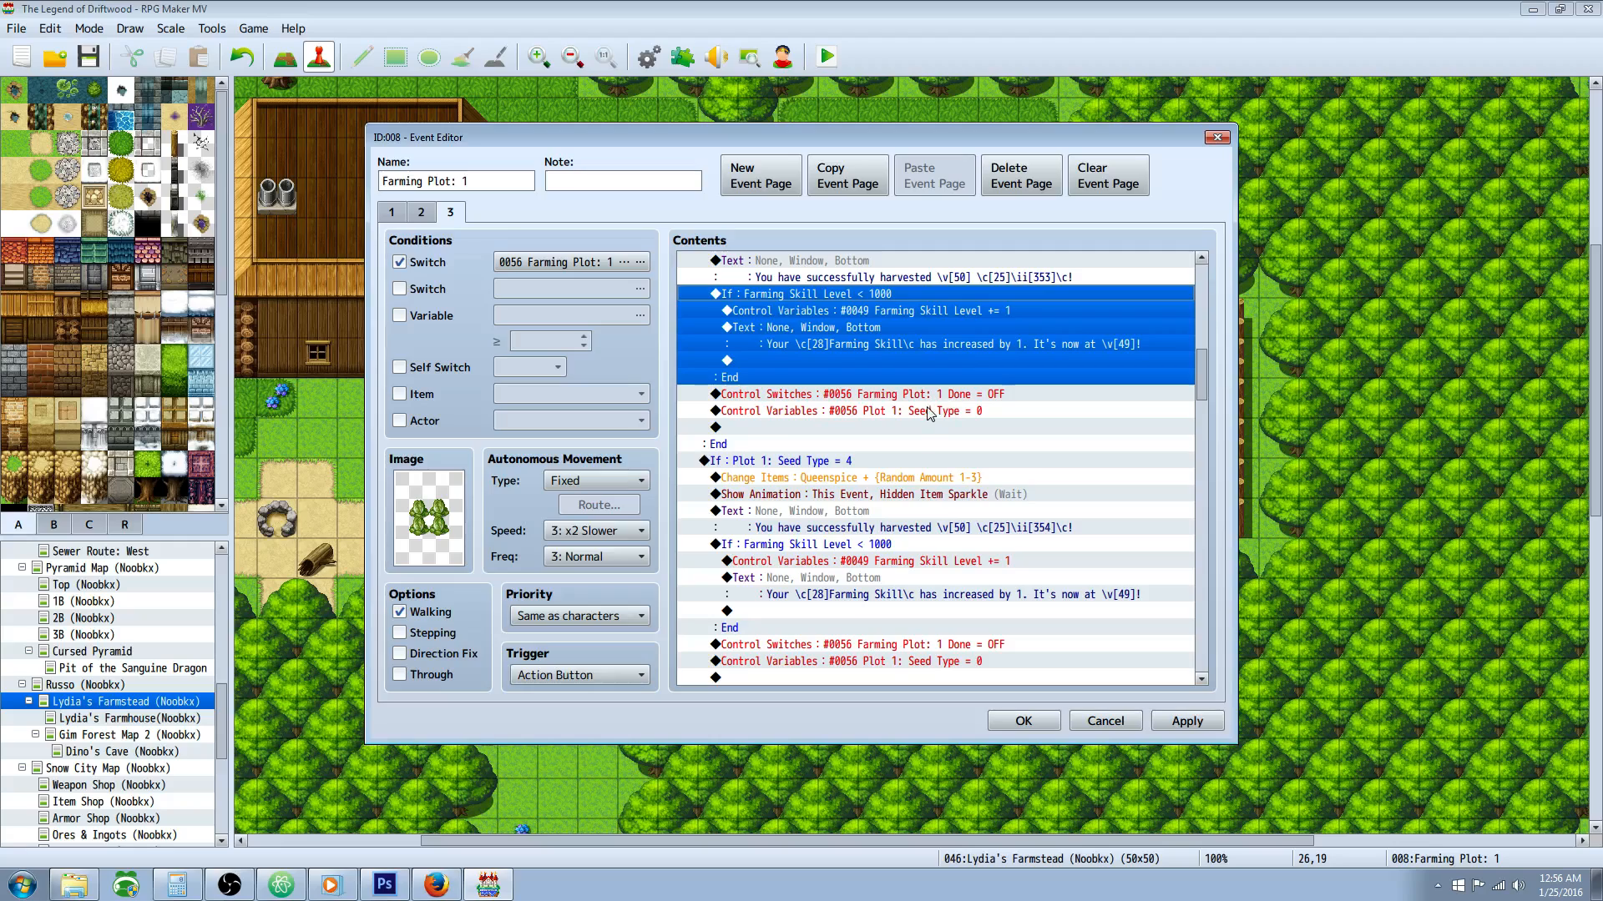
pyautogui.scroll(-2, 923, 410)
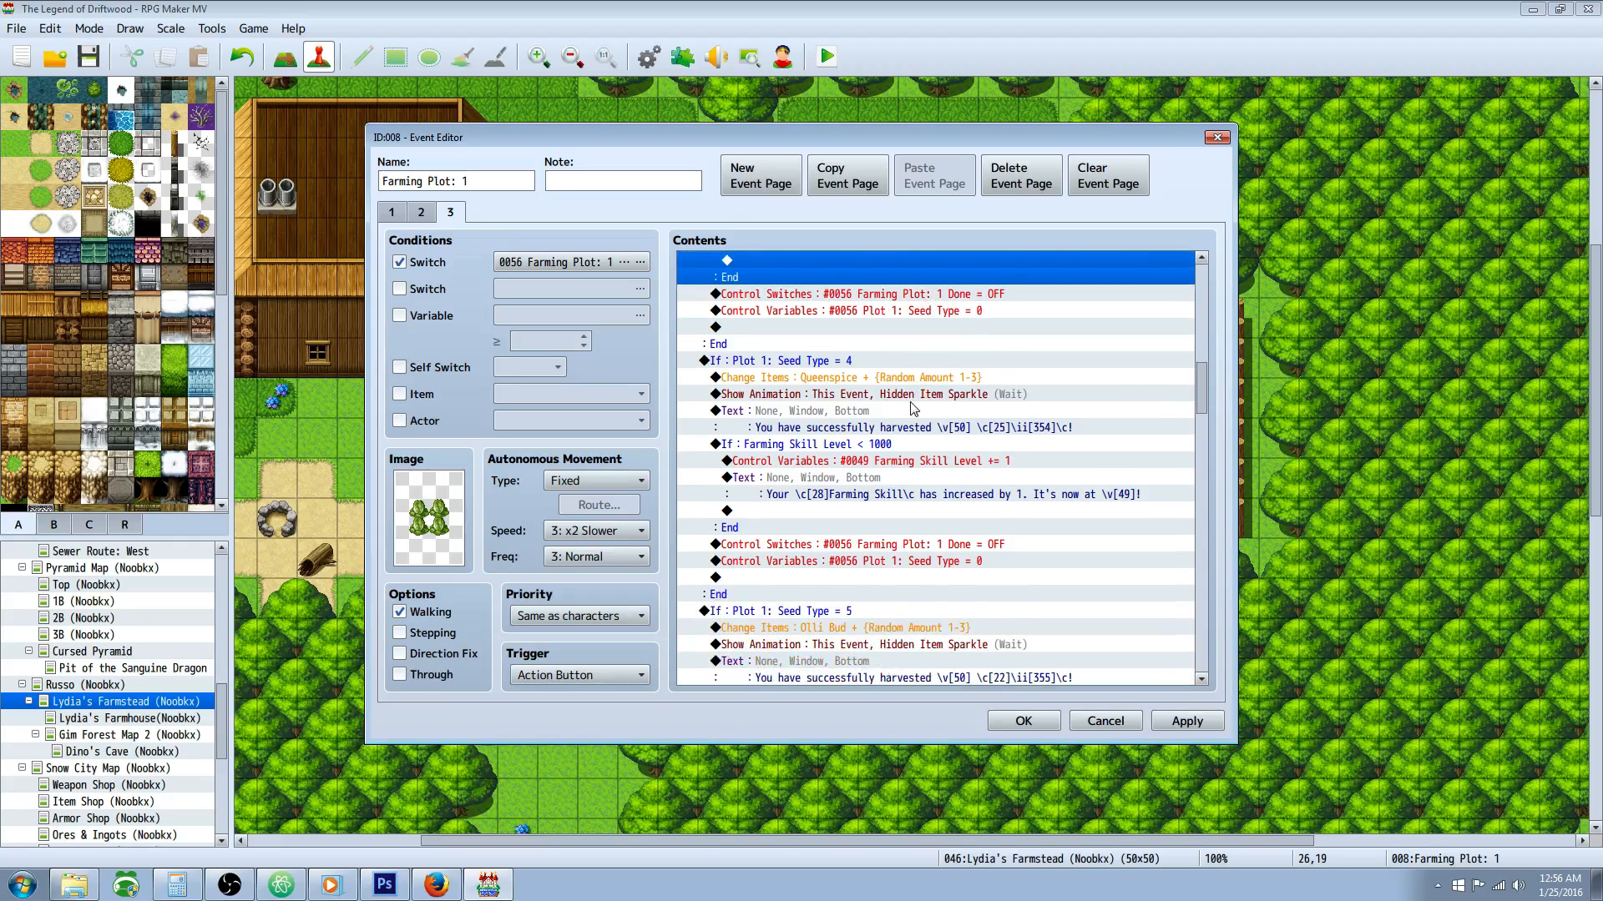
# Step: Review the Queenspice item and harvest message in the Seed Type = 4 branch, and skim the remaining branches through Seed Type = 12
pyautogui.click(830, 364)
pyautogui.click(864, 377)
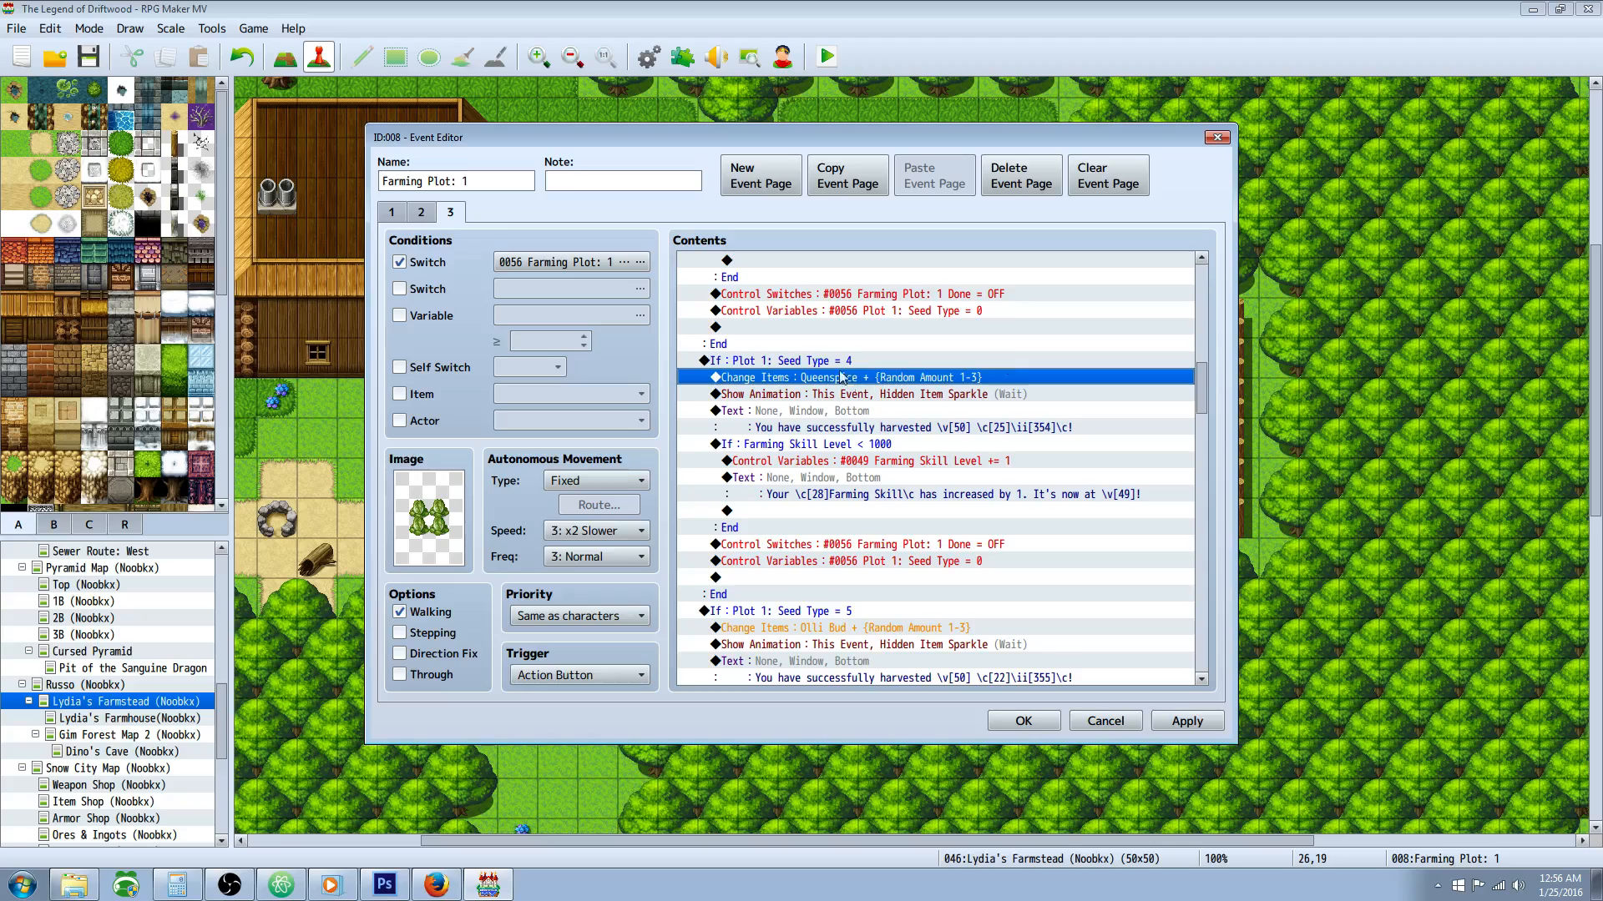
pyautogui.click(817, 362)
pyautogui.click(861, 377)
pyautogui.click(924, 424)
pyautogui.scroll(-7, 989, 418)
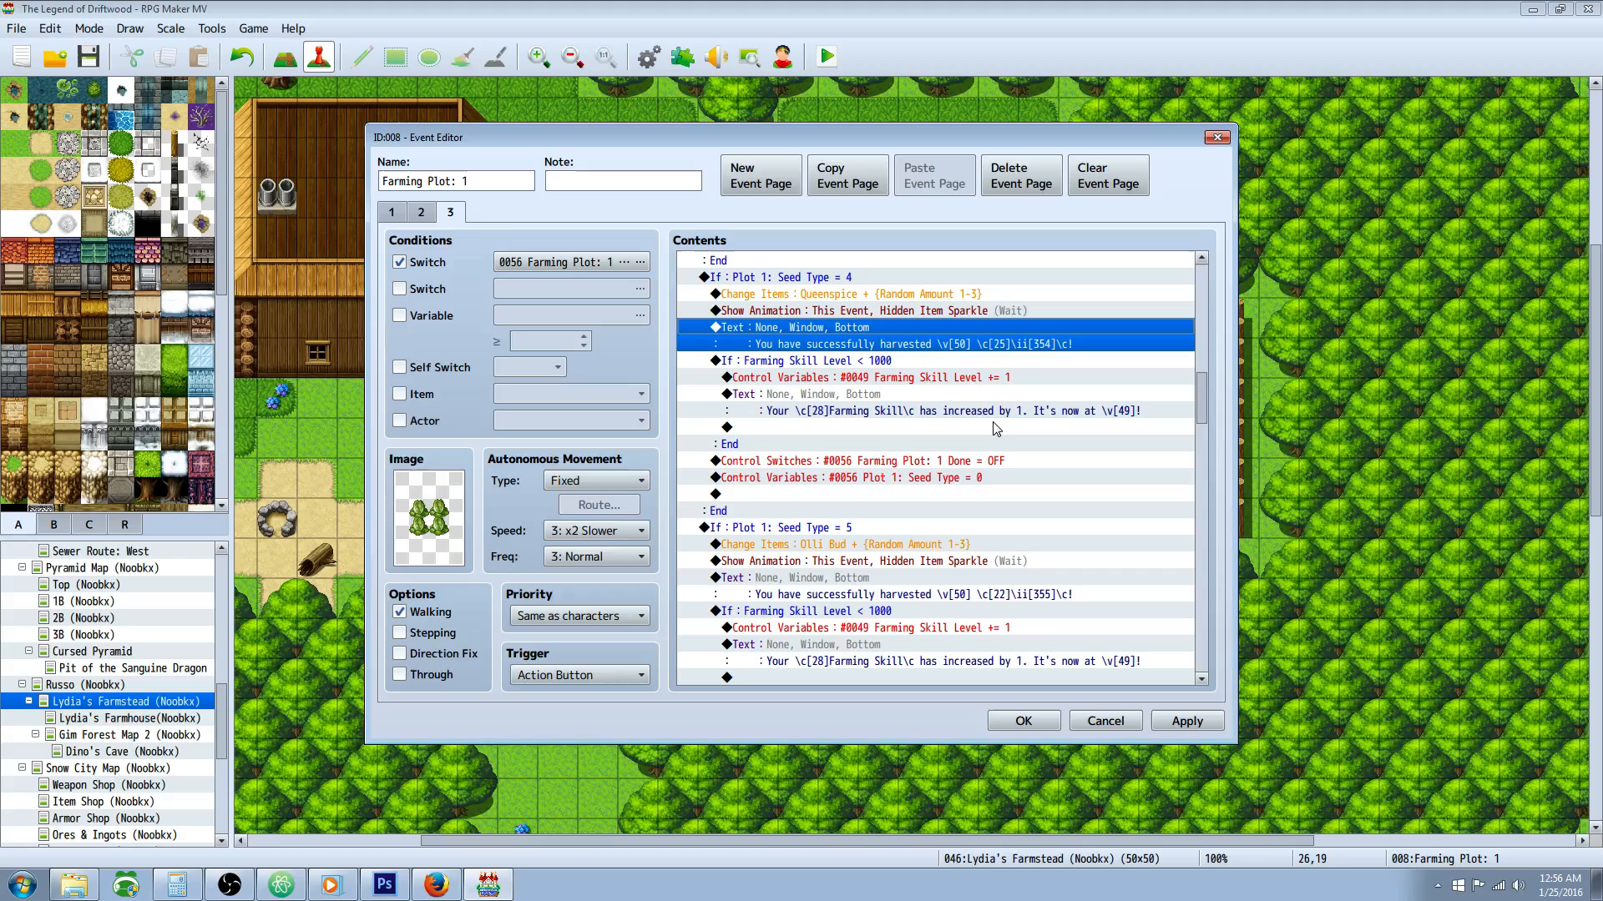
pyautogui.scroll(-16, 972, 393)
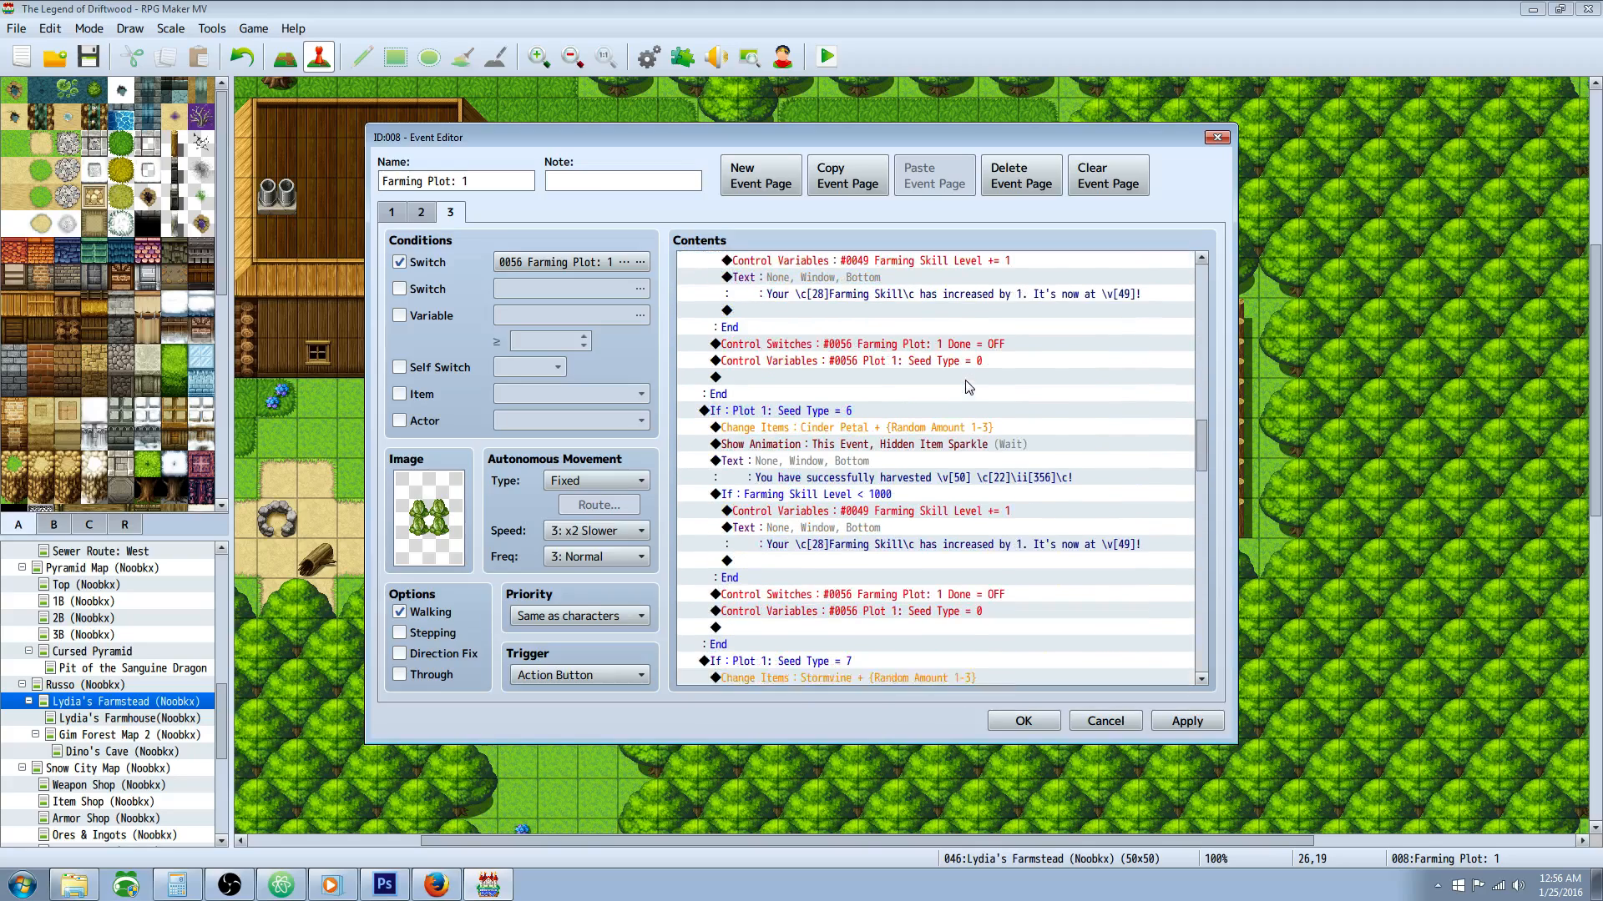
pyautogui.moveTo(1209, 523); pyautogui.dragTo(1204, 648)
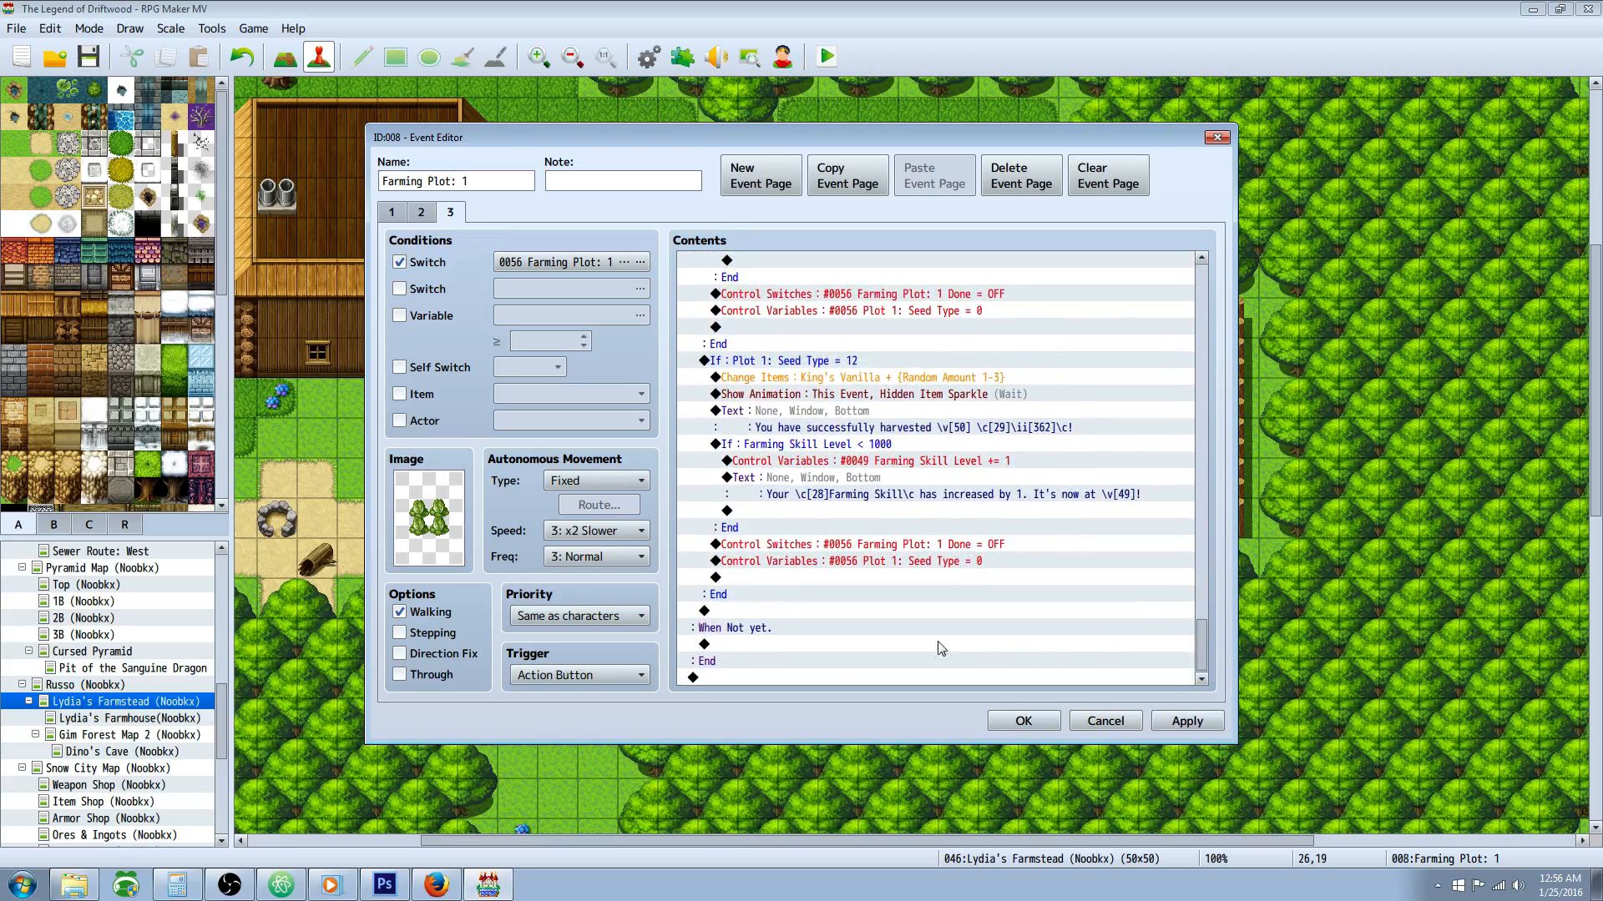
# Step: Apply and close the Farming Plot: 1 event, and save the project
pyautogui.click(1185, 723)
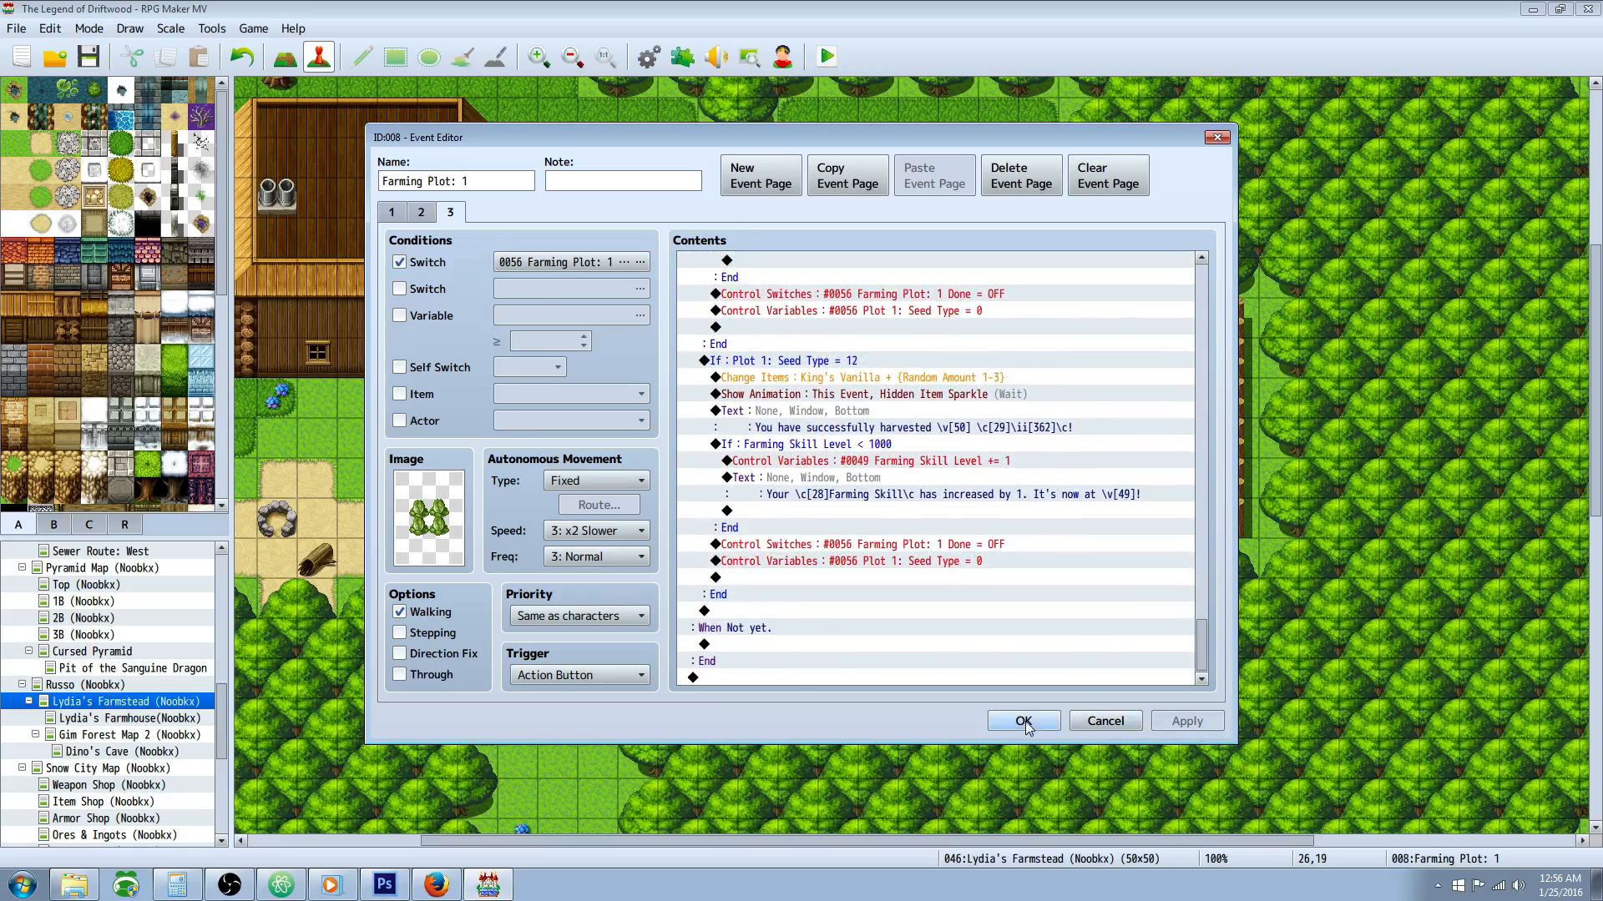
pyautogui.click(1023, 722)
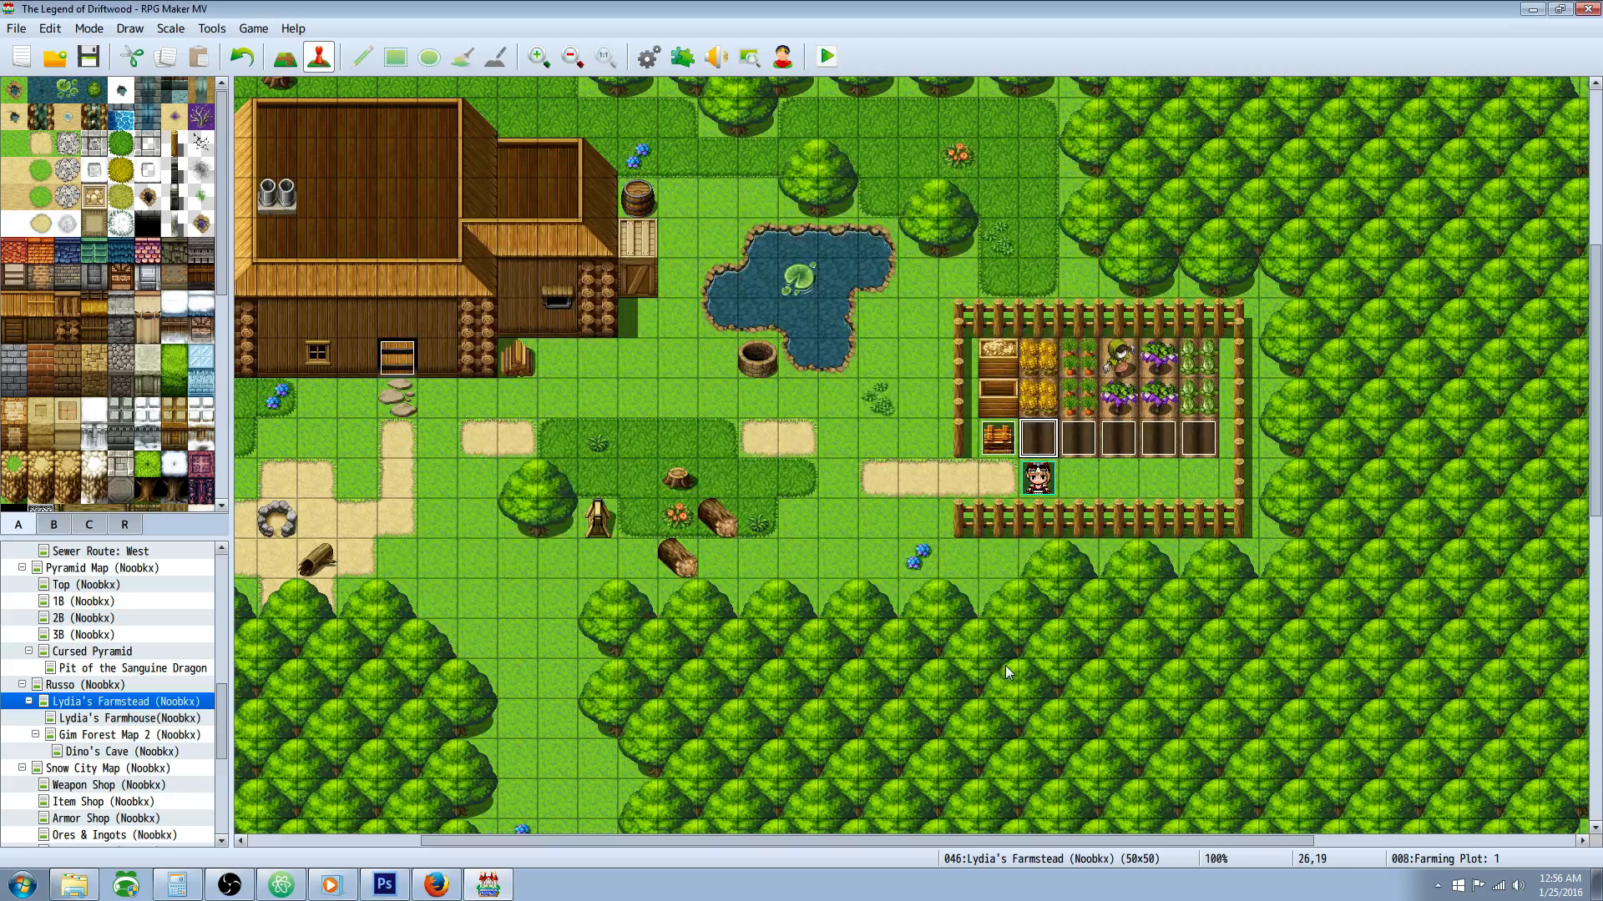
pyautogui.click(87, 56)
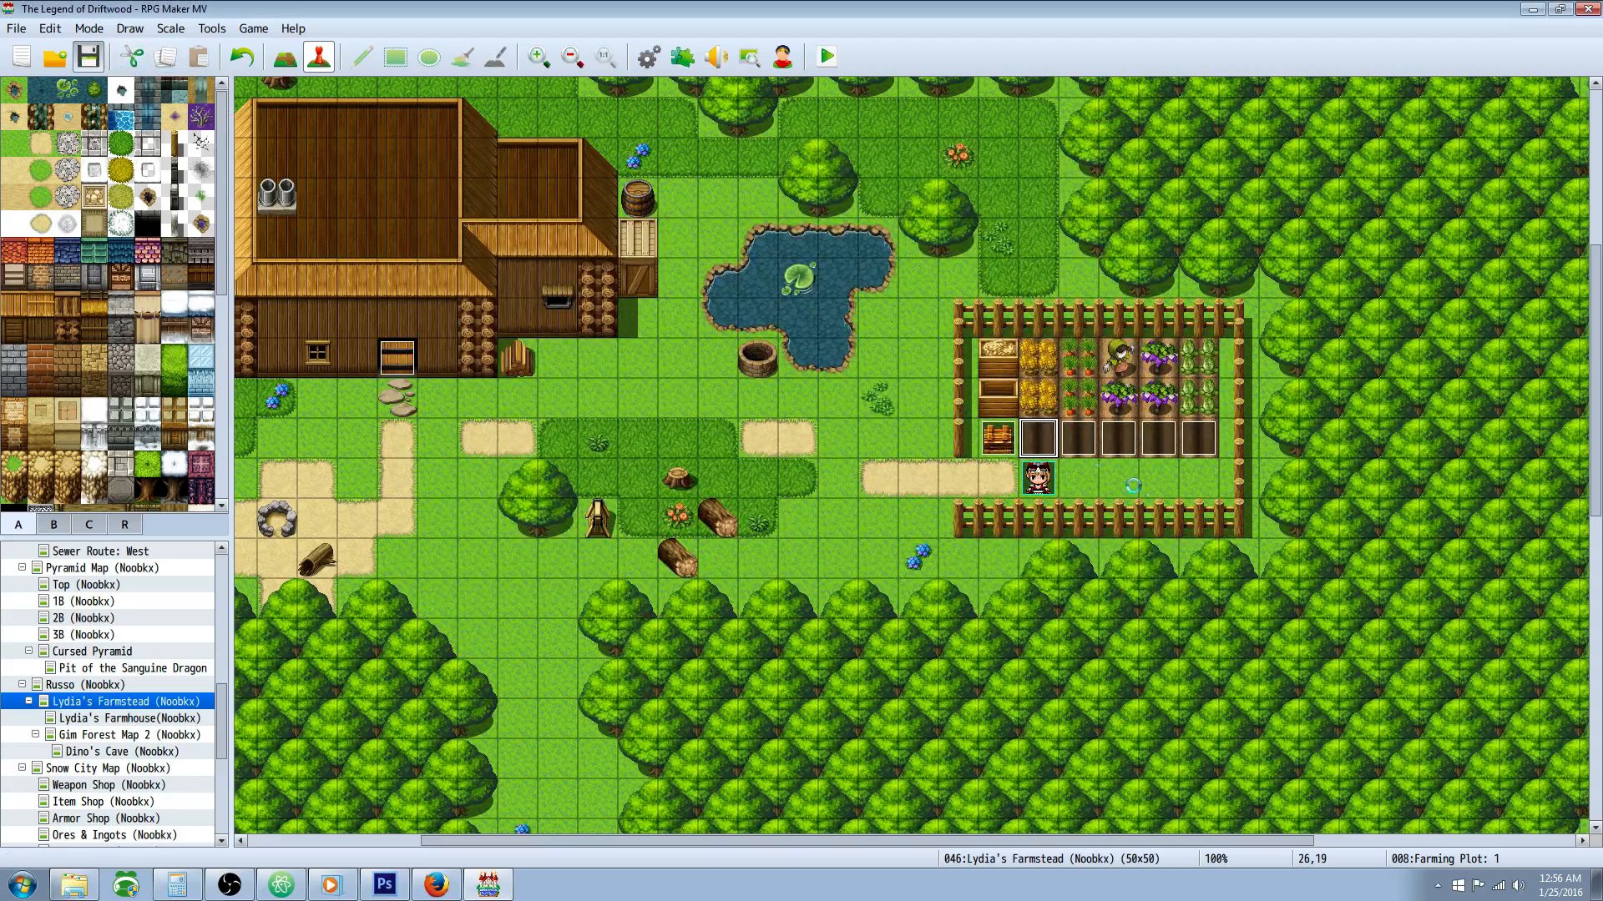
# Step: Open the Farming Plot: 2 event and examine its name and the planting, growth status and harvest pages
pyautogui.rightClick(1043, 442)
pyautogui.click(1085, 517)
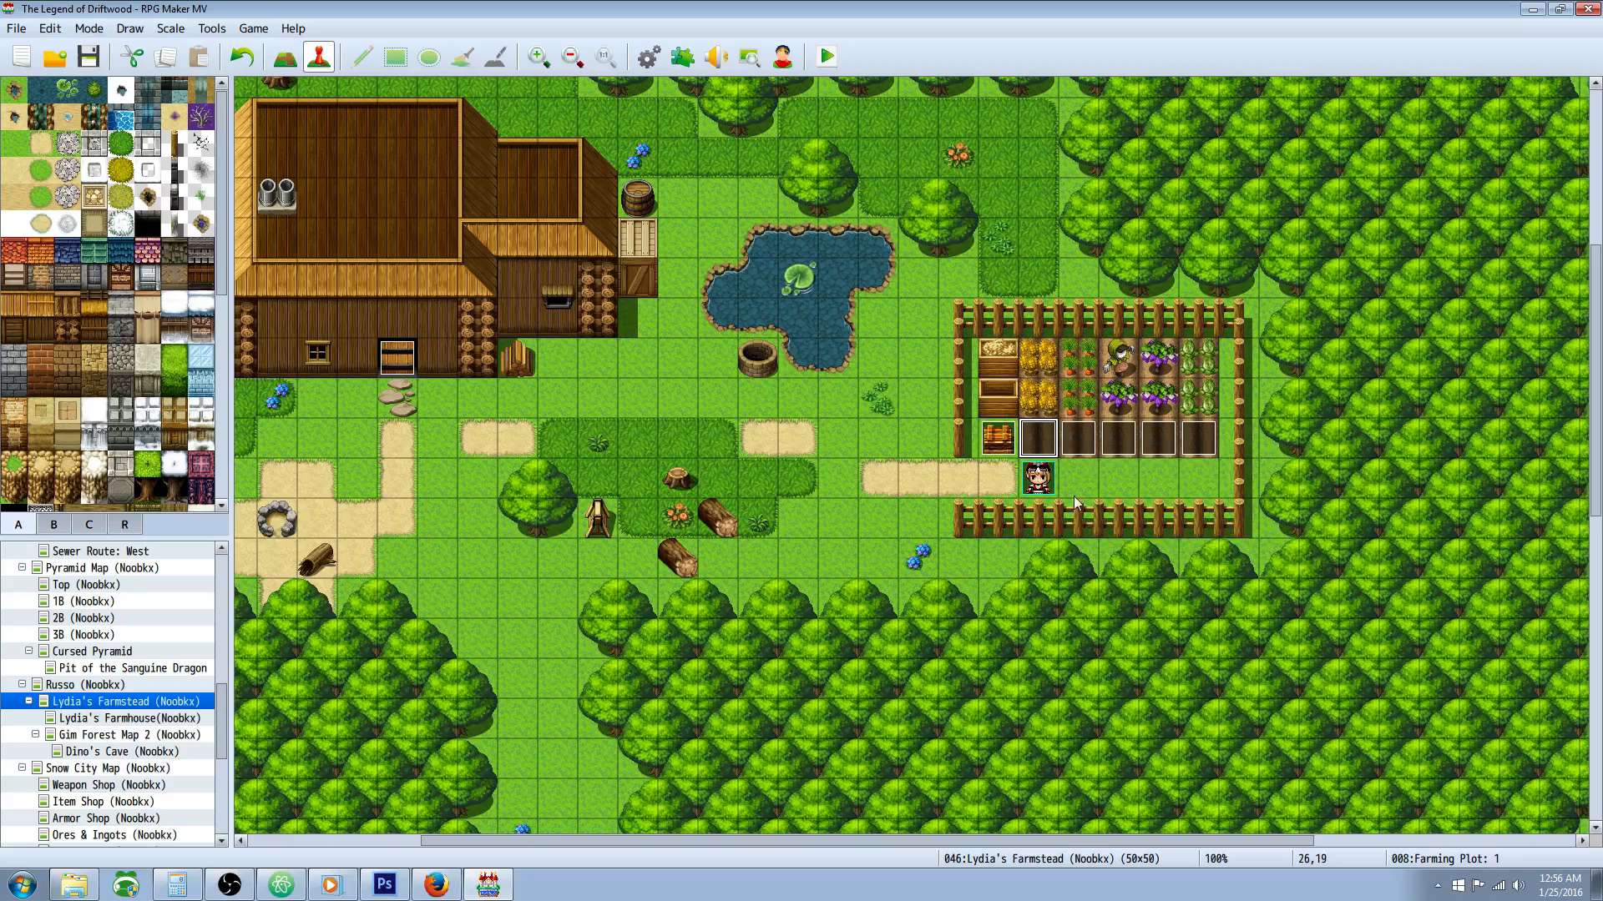
pyautogui.rightClick(1070, 438)
pyautogui.click(1108, 450)
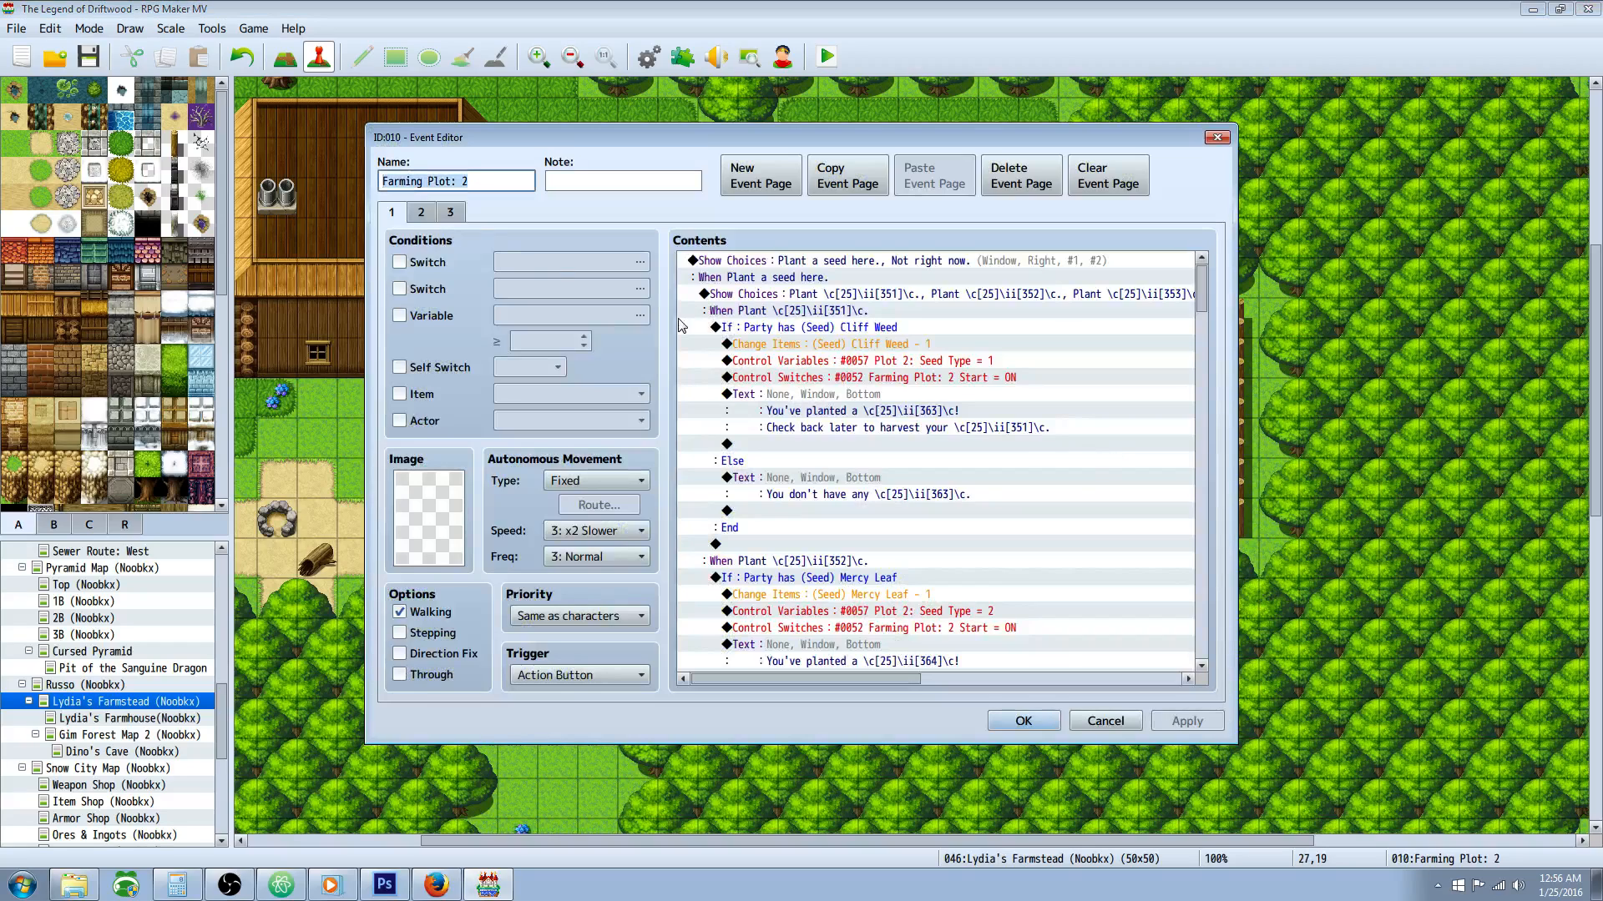
pyautogui.click(420, 212)
pyautogui.click(450, 213)
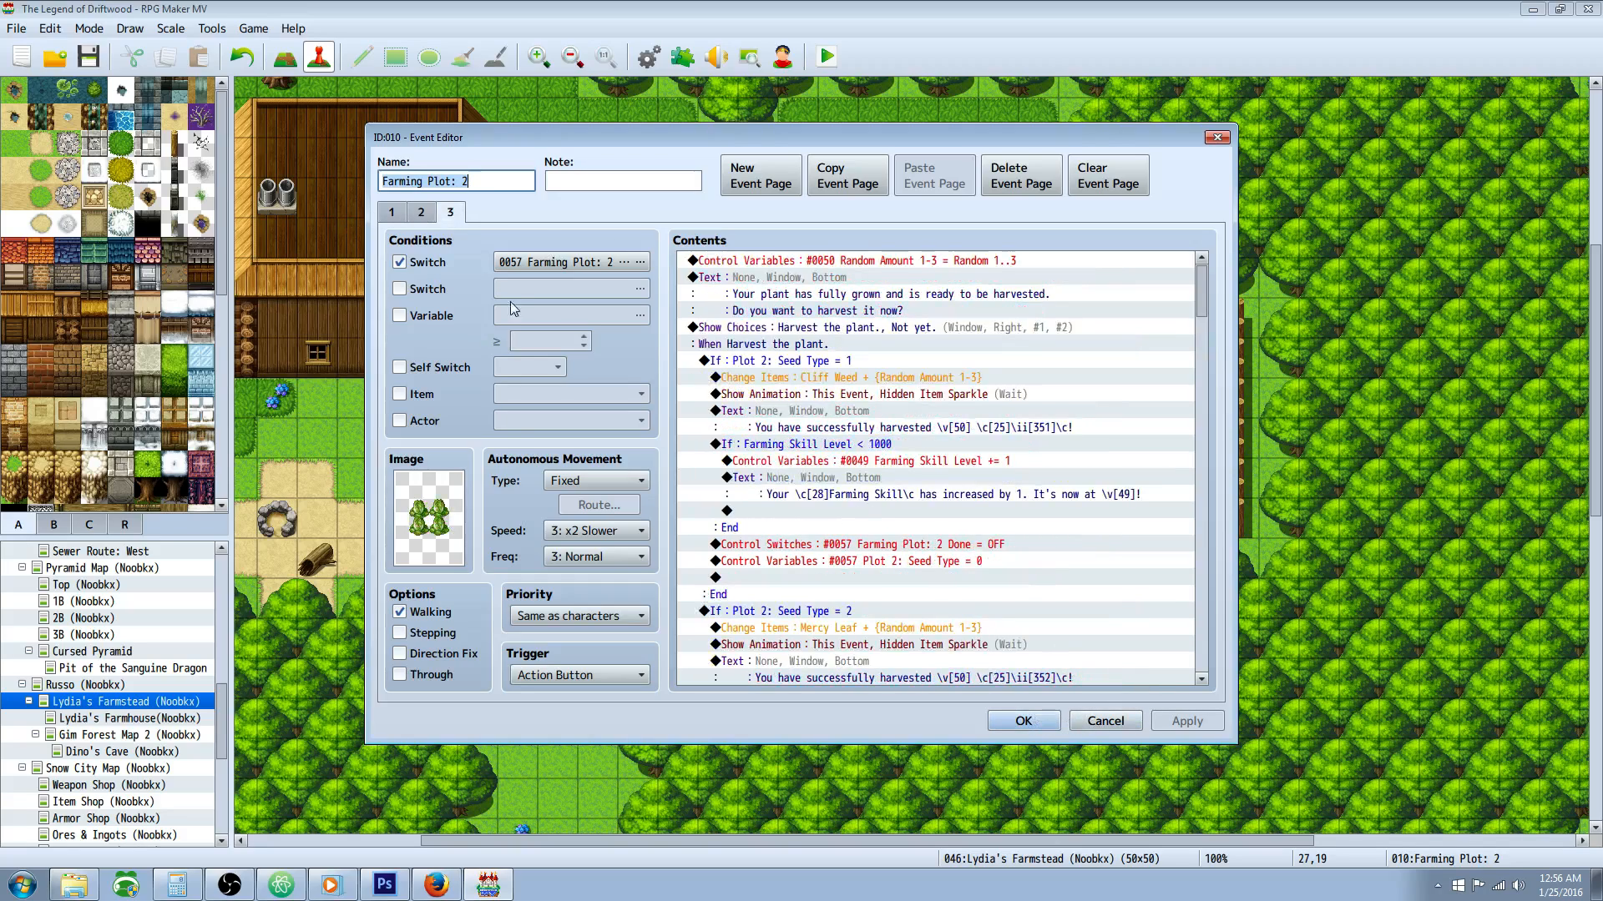
pyautogui.click(417, 214)
pyautogui.tripleClick(484, 182)
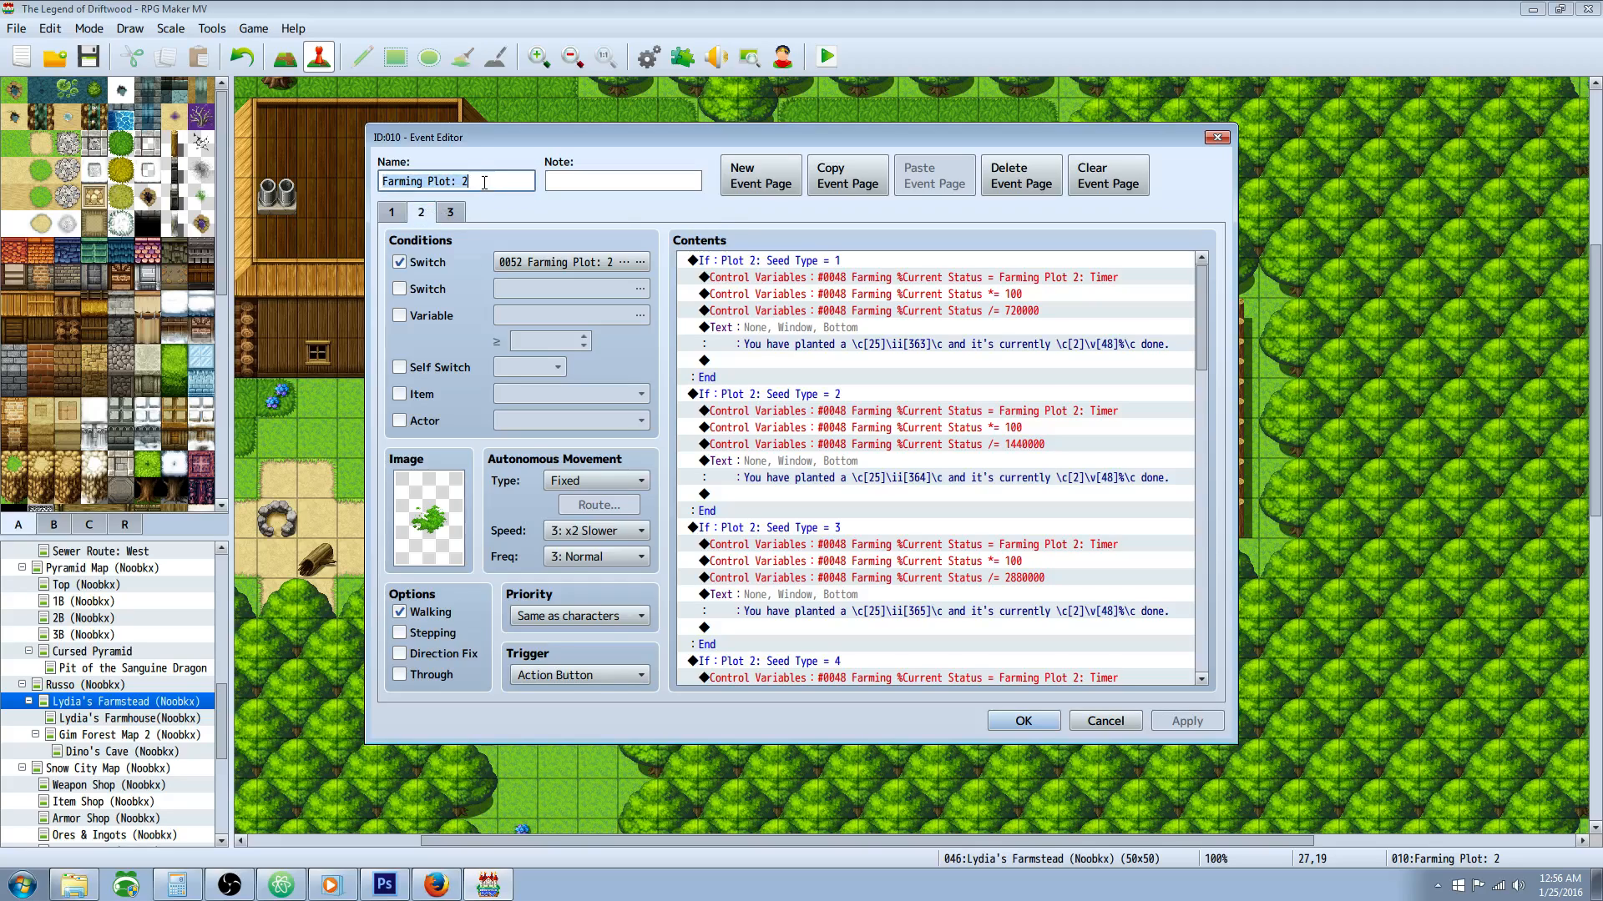
pyautogui.click(397, 214)
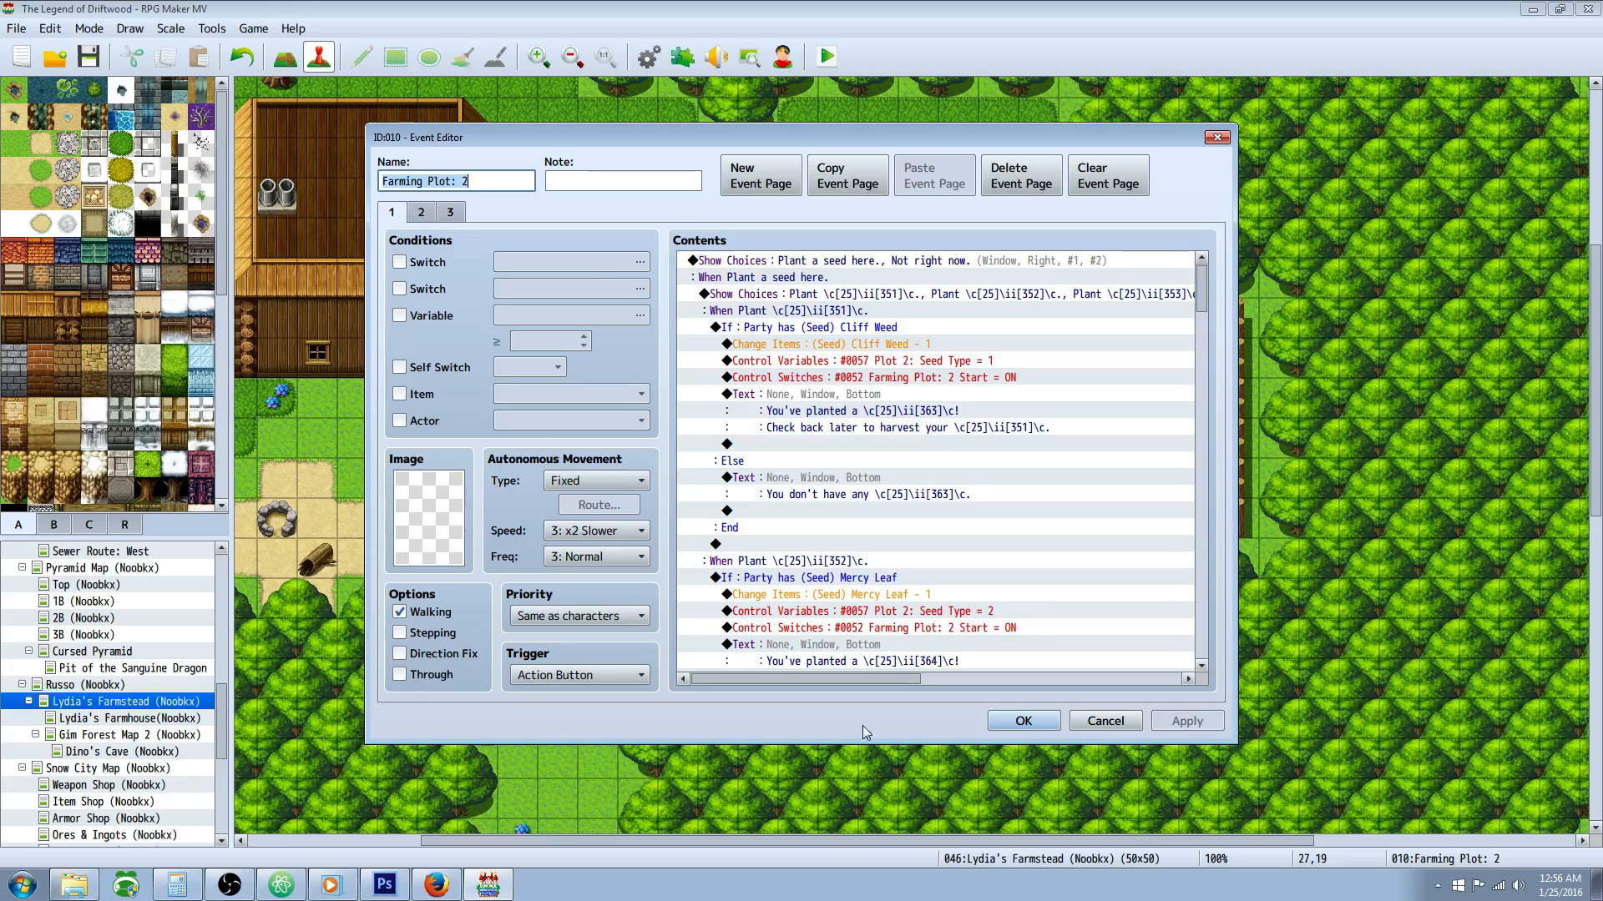
# Step: Close the Farming Plot: 2 event, open Farming Plot: 1 and check the switch condition of its harvest page
pyautogui.click(1035, 720)
pyautogui.rightClick(1027, 420)
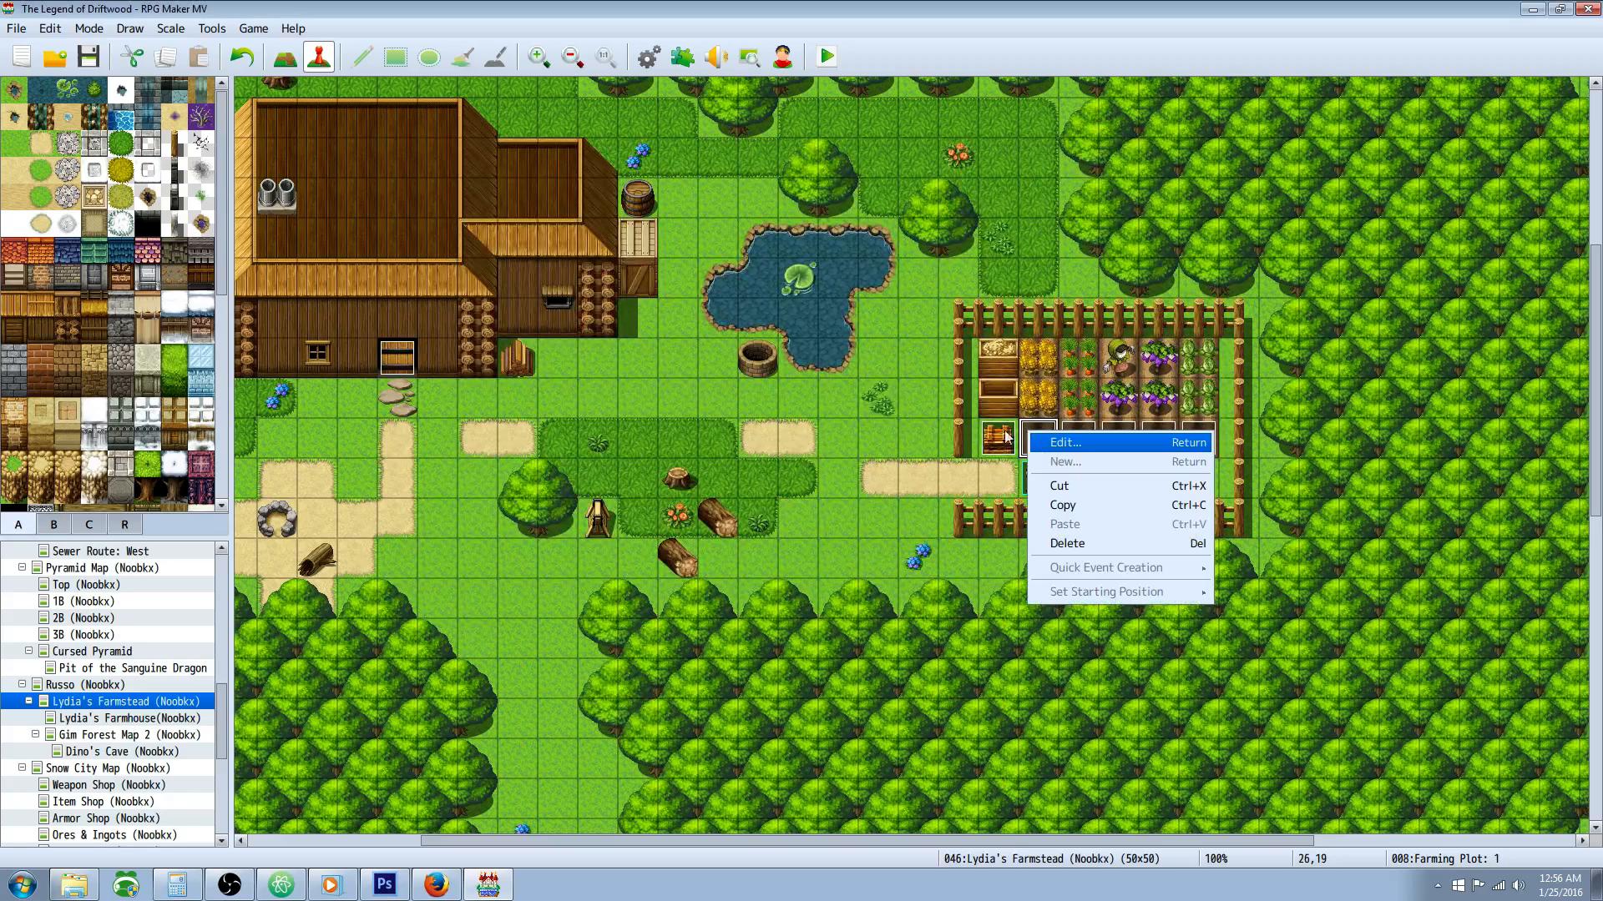
pyautogui.click(1051, 435)
pyautogui.click(443, 216)
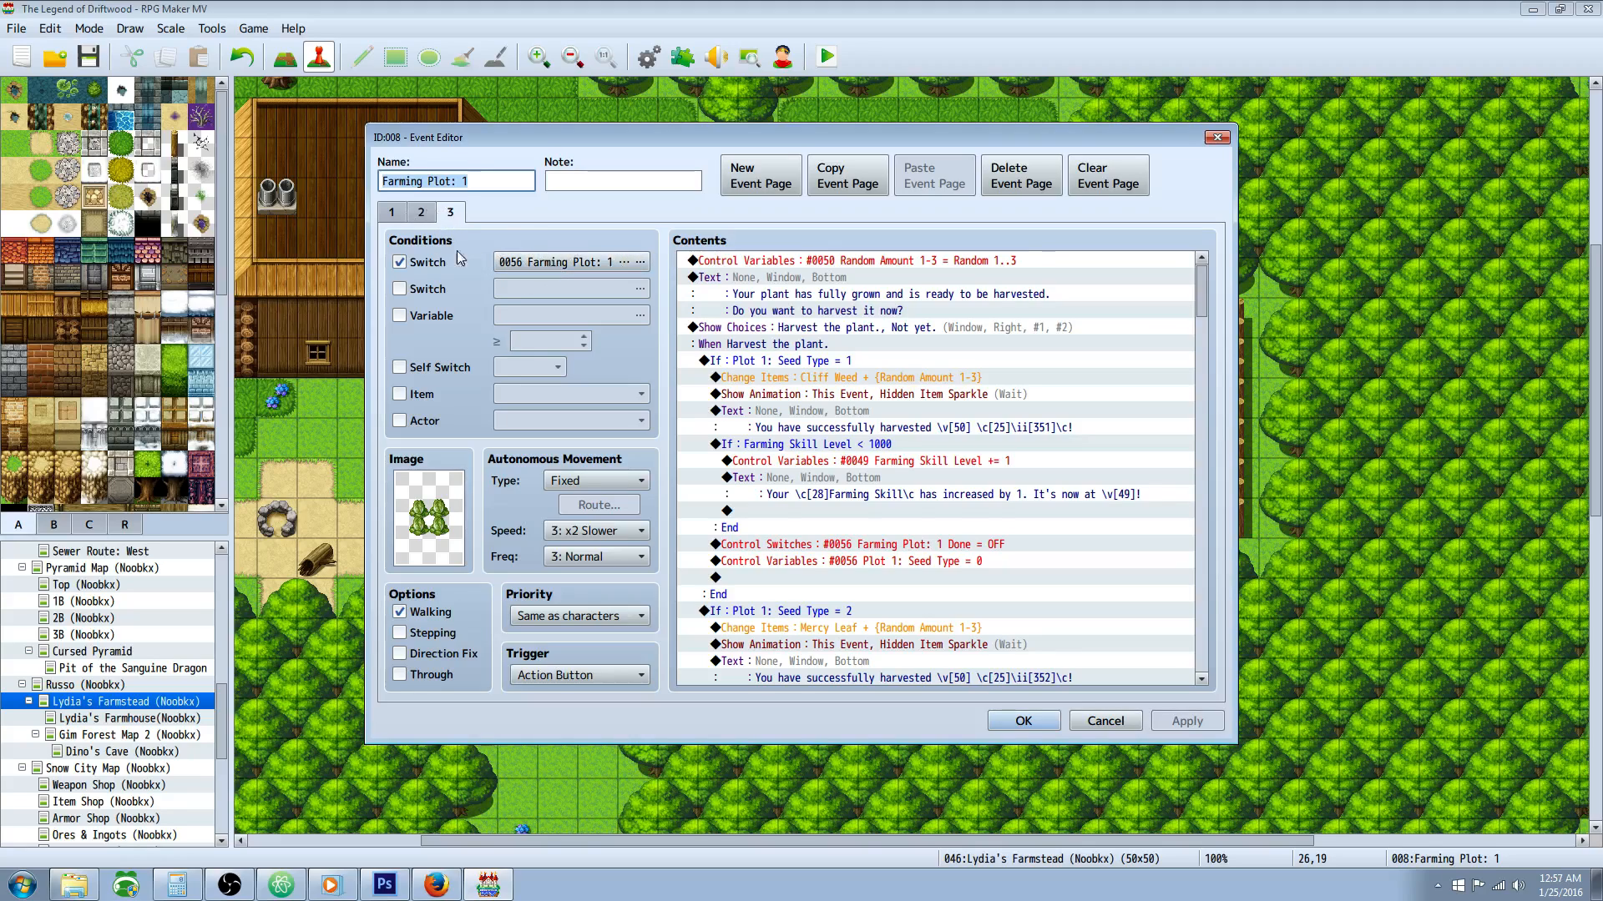
pyautogui.click(641, 261)
pyautogui.click(853, 641)
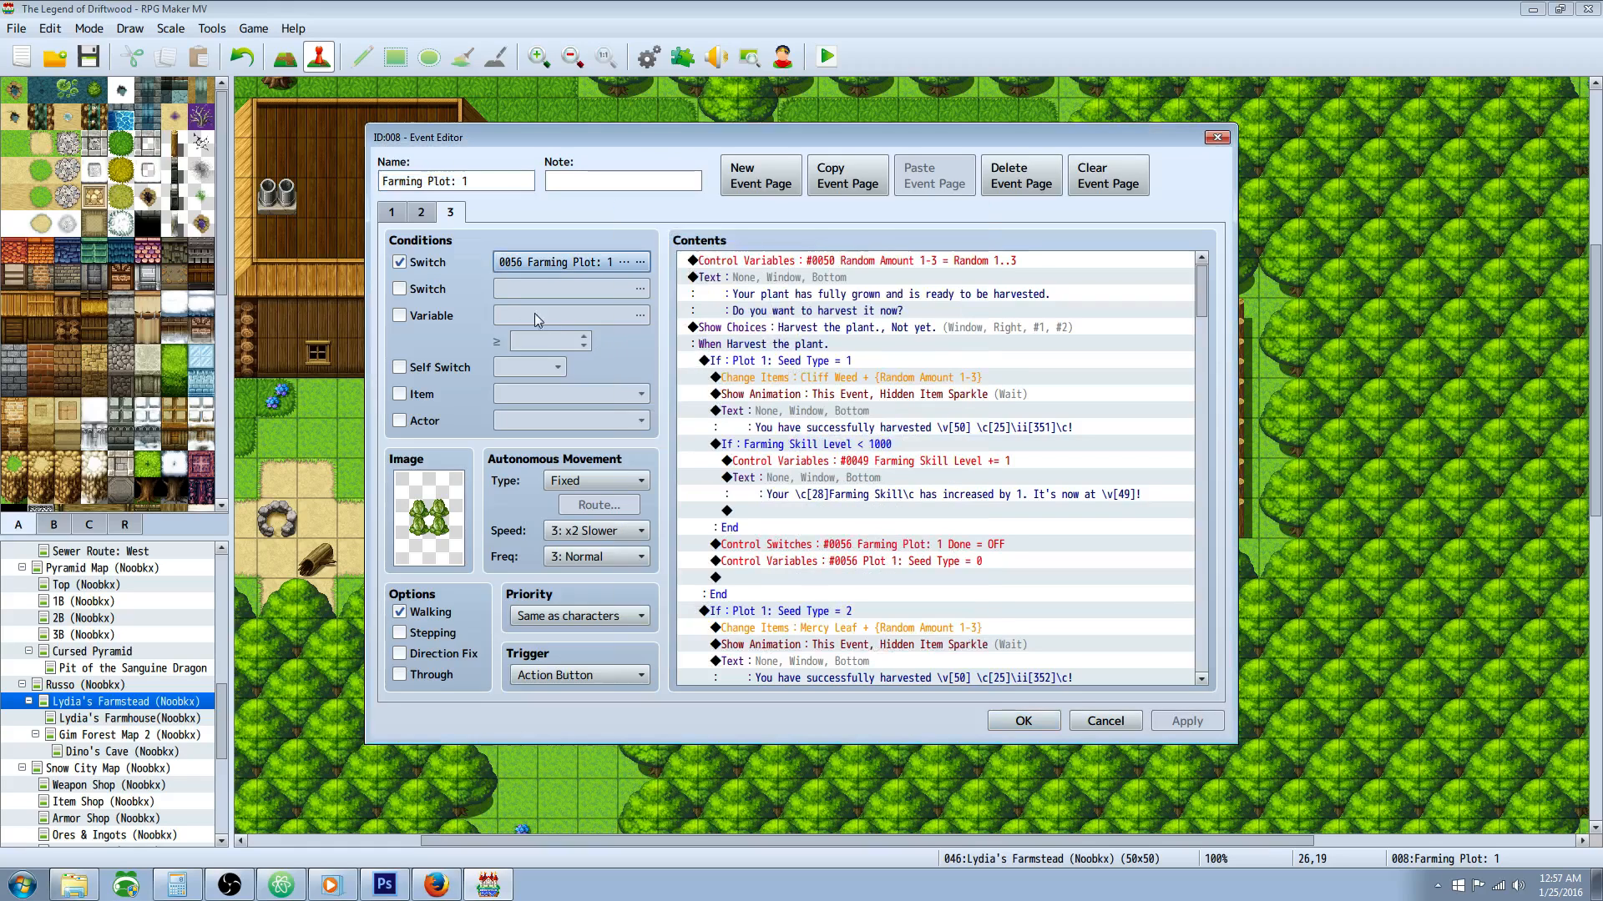
# Step: Look over the planting page of Farming Plot: 1 and check the Start switch that activates its growth status page
pyautogui.click(429, 215)
pyautogui.click(402, 212)
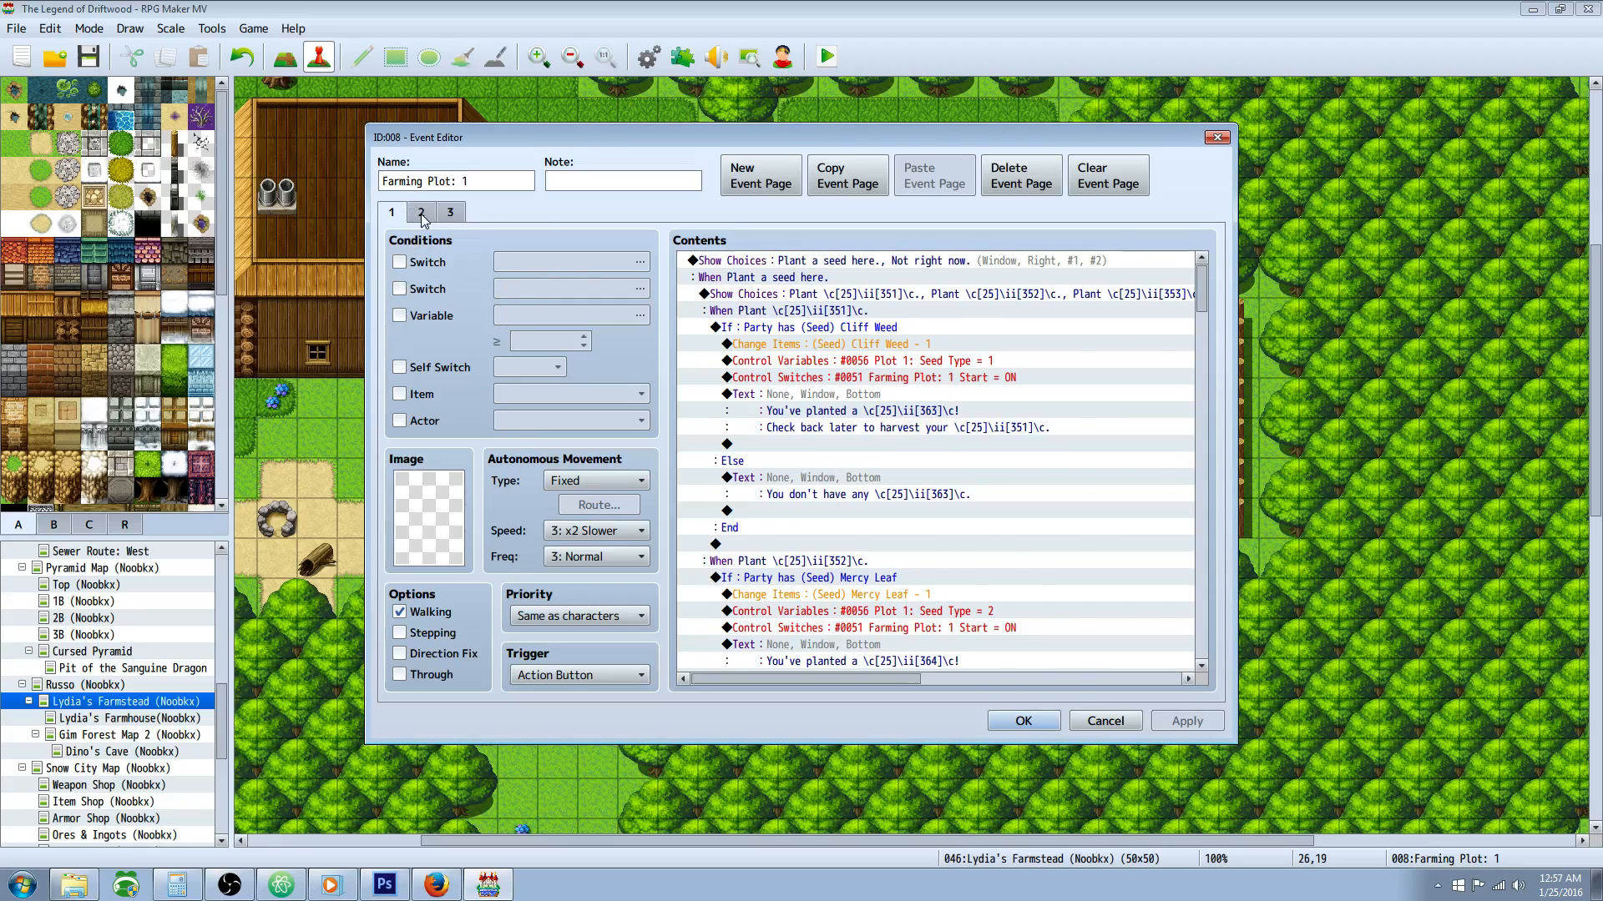
pyautogui.click(421, 214)
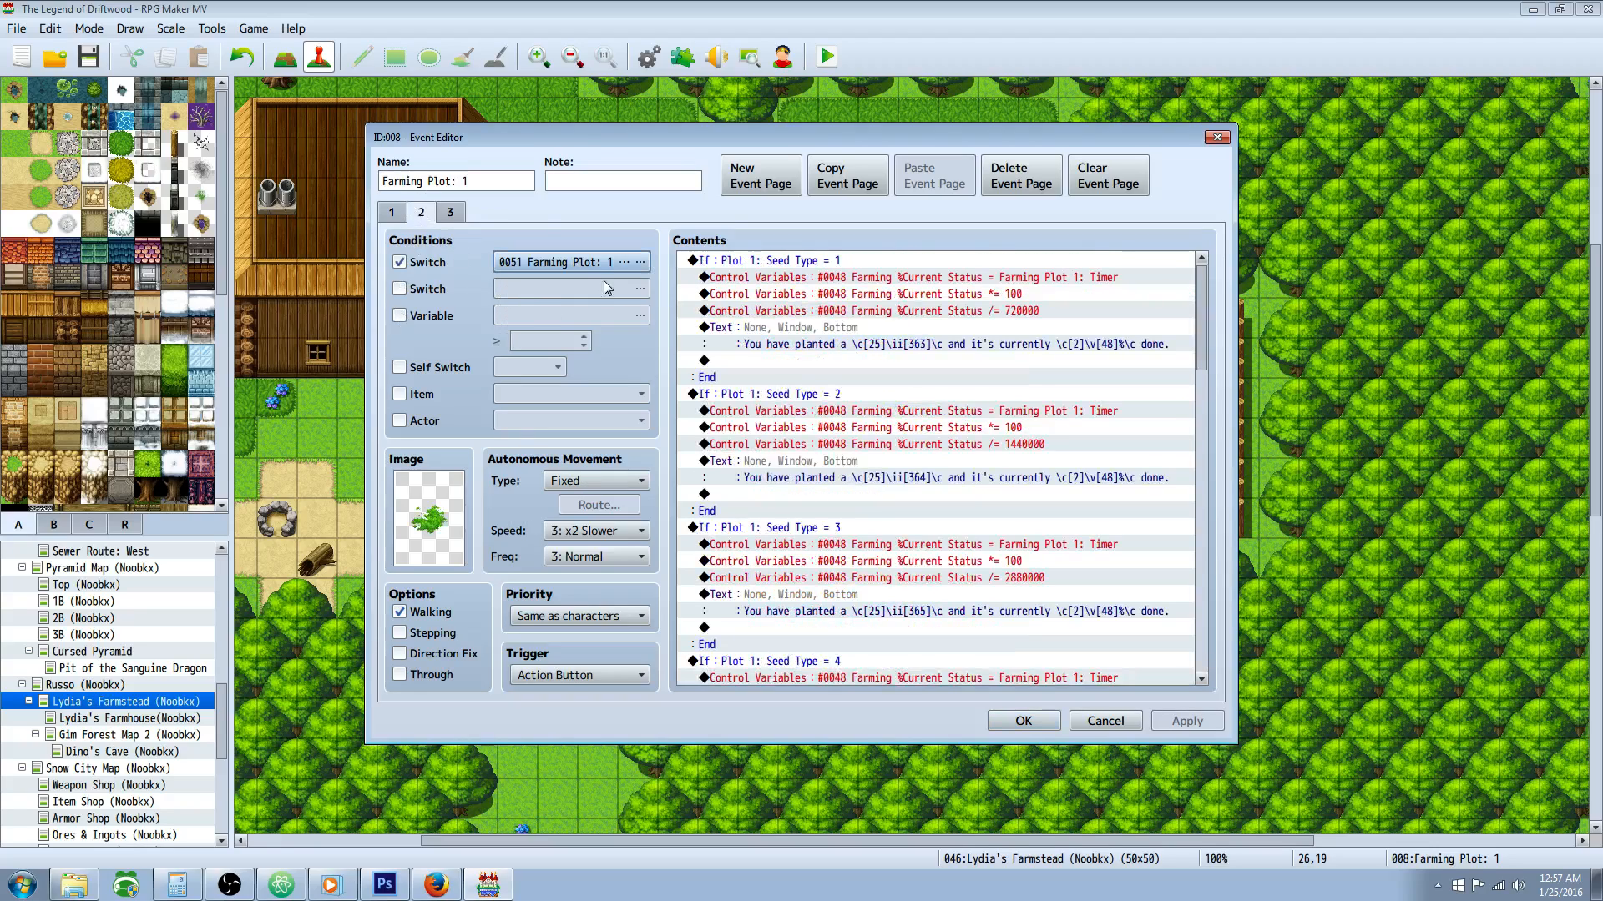
pyautogui.click(641, 262)
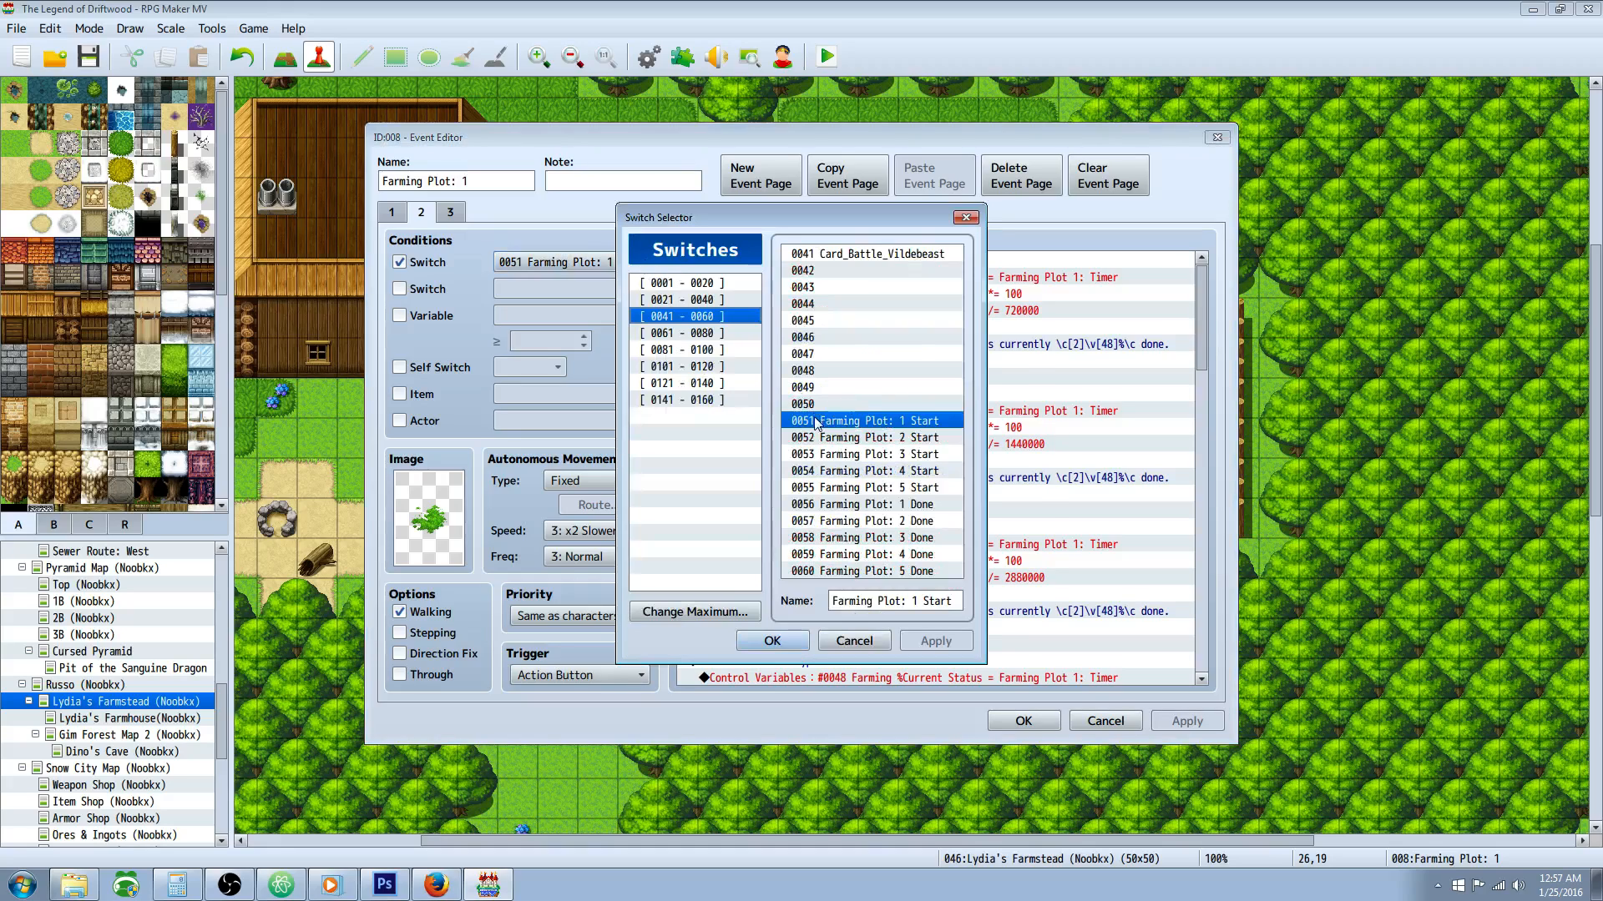
pyautogui.click(795, 645)
# Step: Check the Farming Plot: 1 Done switch that activates the harvest page
pyautogui.click(450, 212)
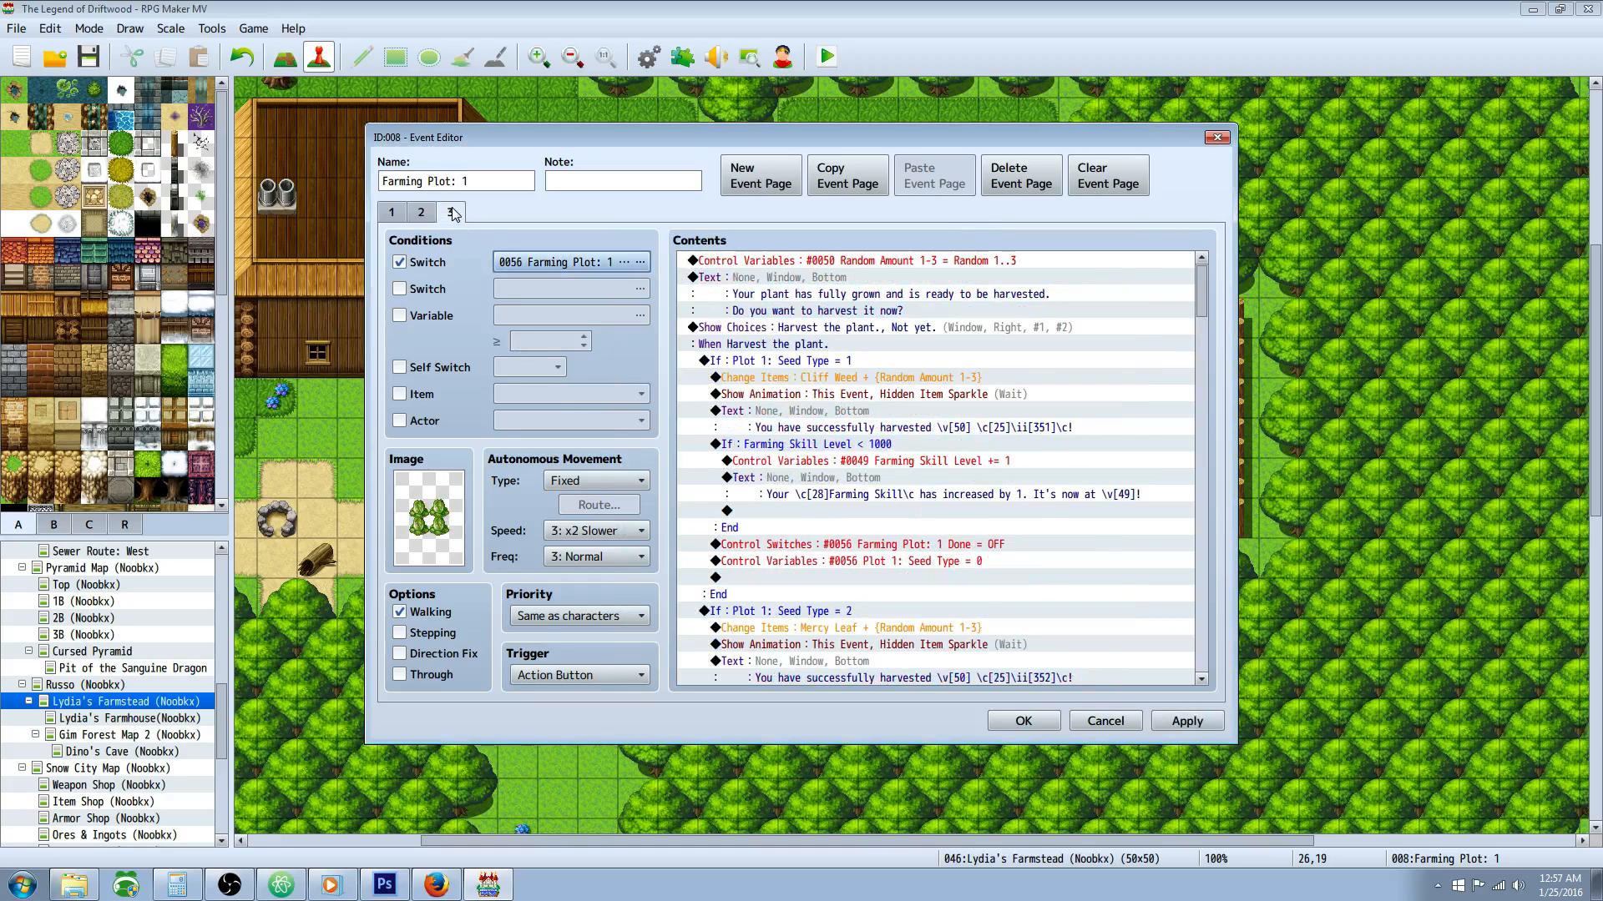
pyautogui.click(641, 262)
pyautogui.click(844, 506)
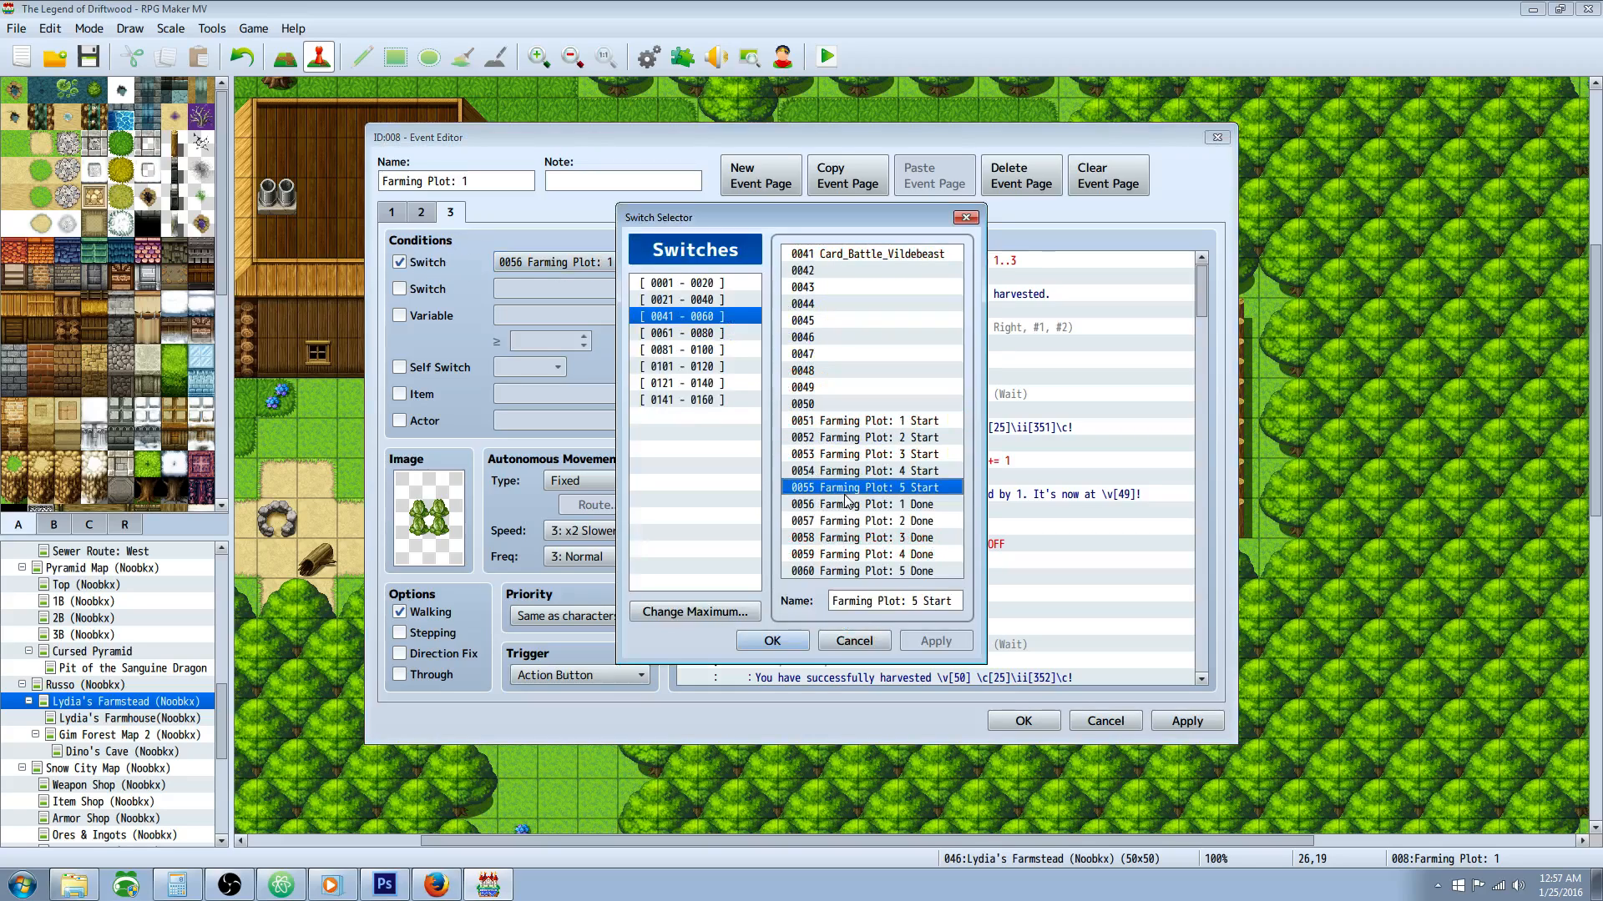
pyautogui.click(772, 641)
# Step: Skim the harvest branches of Farming Plot: 1 by seed type and close the event
pyautogui.click(776, 481)
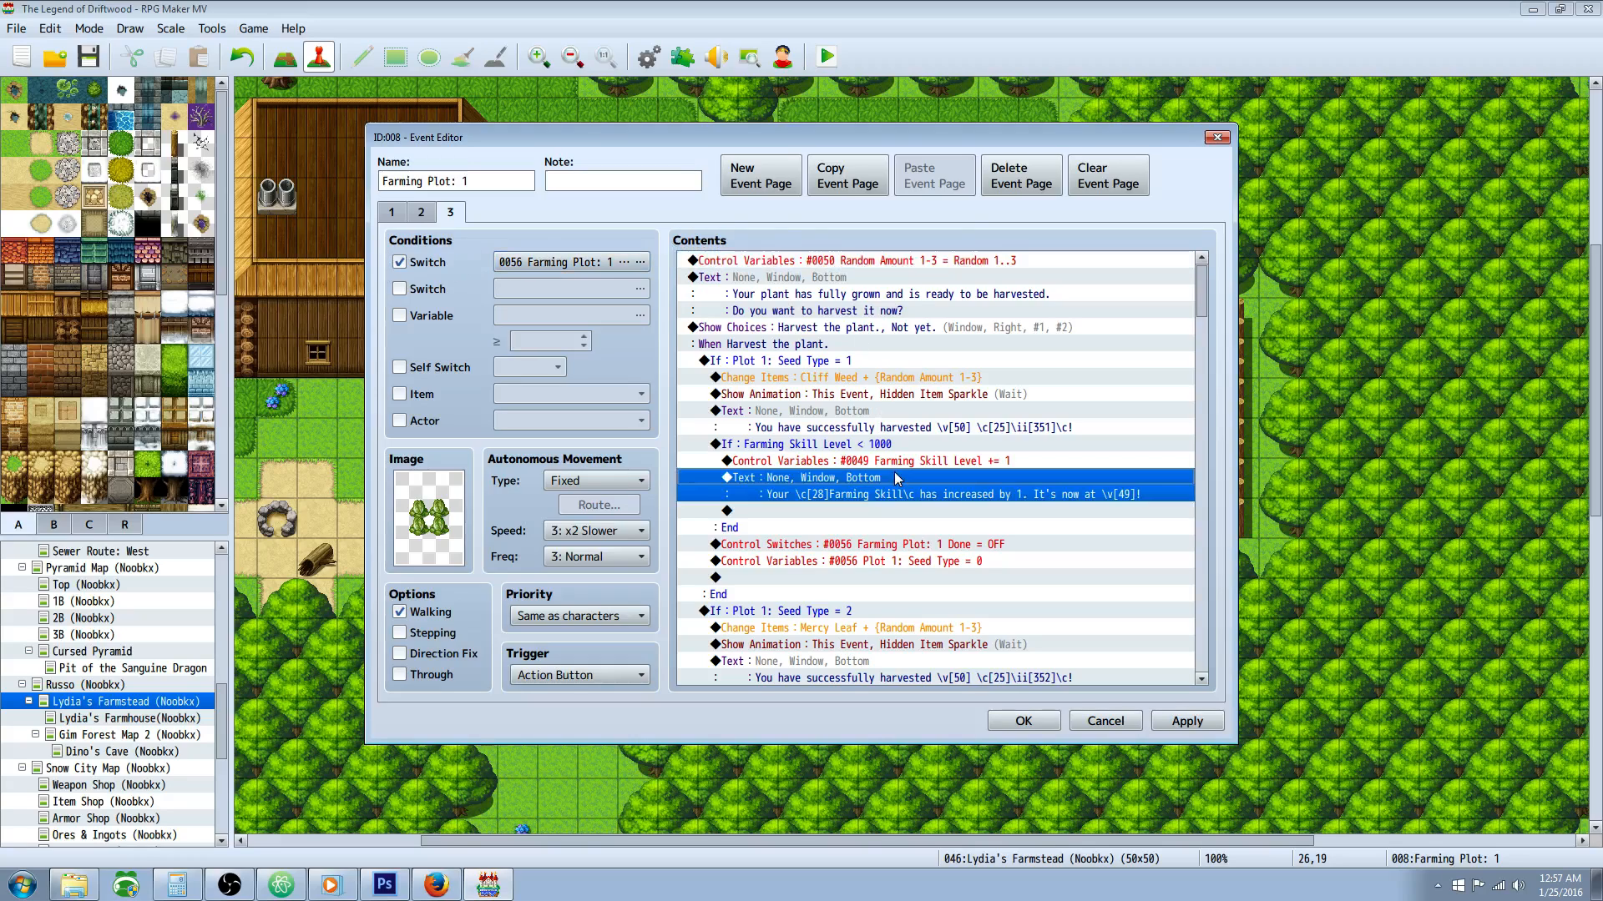
pyautogui.click(856, 360)
pyautogui.scroll(-8, 919, 451)
pyautogui.scroll(-2, 871, 577)
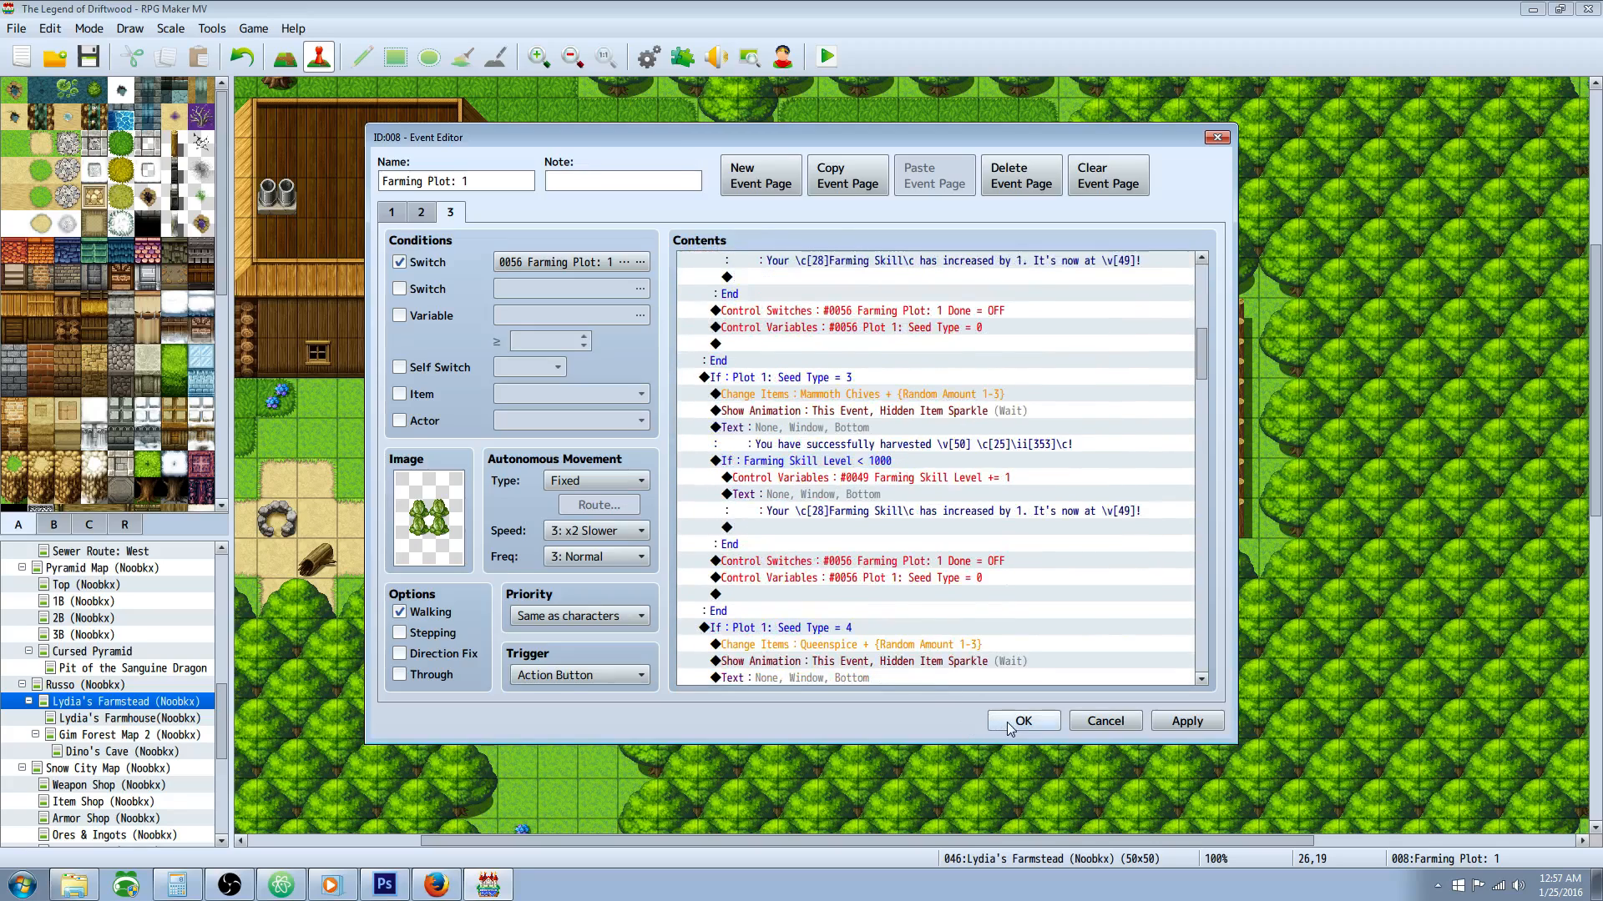
pyautogui.click(1022, 722)
# Step: Open the Farming Plot: 2 event and review its name, seed choices and Cliff Weed planting commands
pyautogui.click(1087, 437)
pyautogui.rightClick(1087, 438)
pyautogui.click(1110, 454)
pyautogui.click(483, 183)
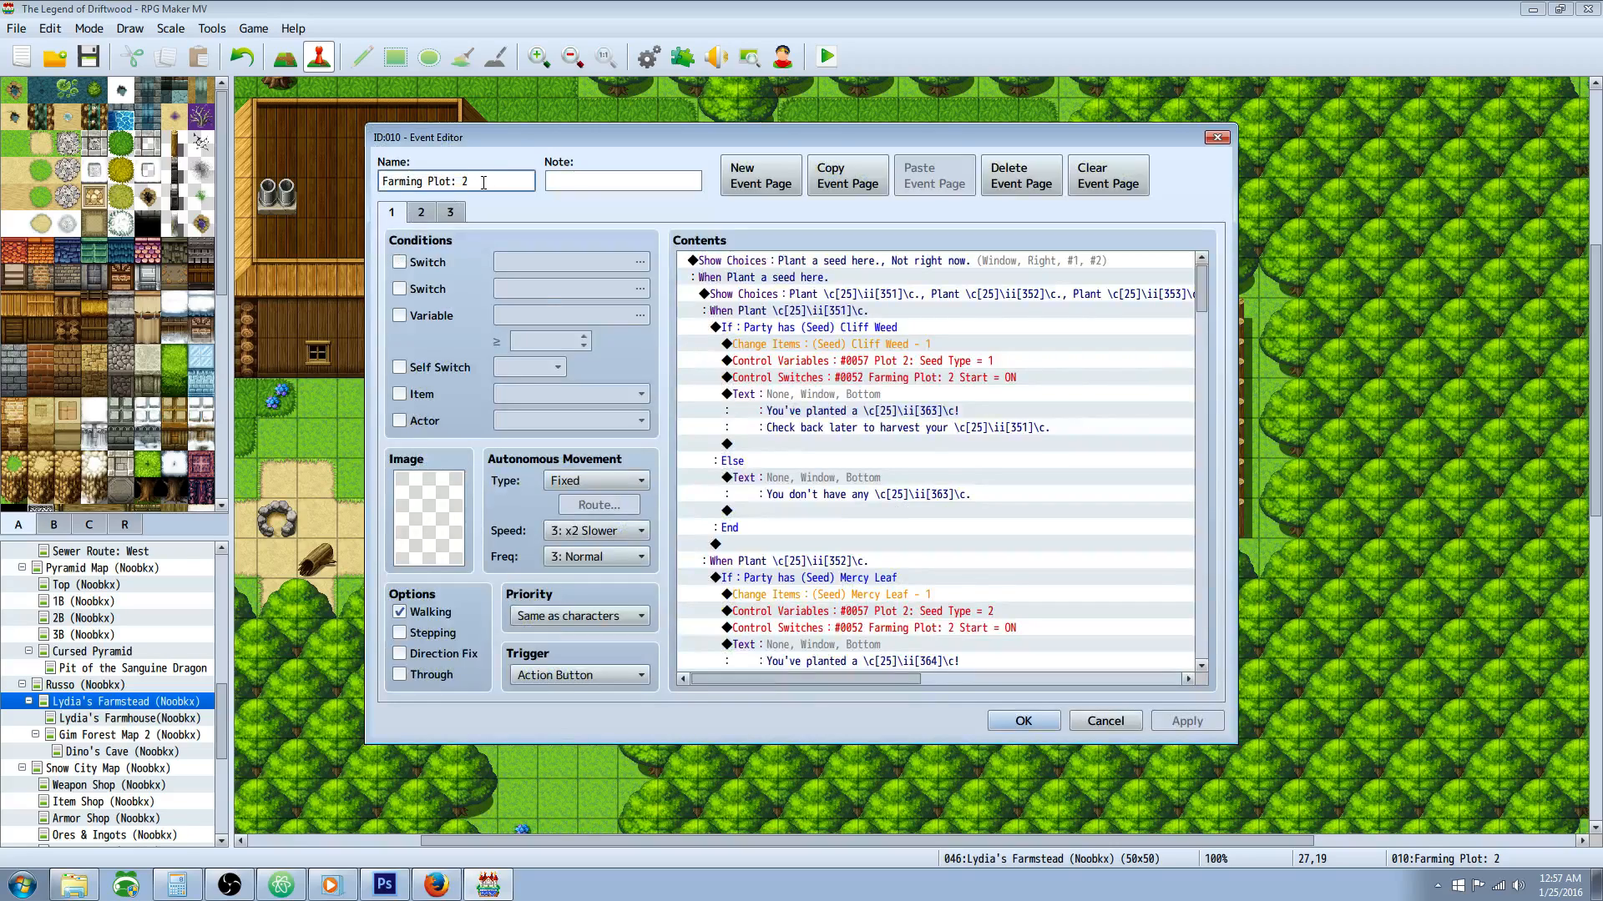
pyautogui.click(937, 281)
pyautogui.click(945, 294)
pyautogui.click(910, 324)
pyautogui.click(927, 377)
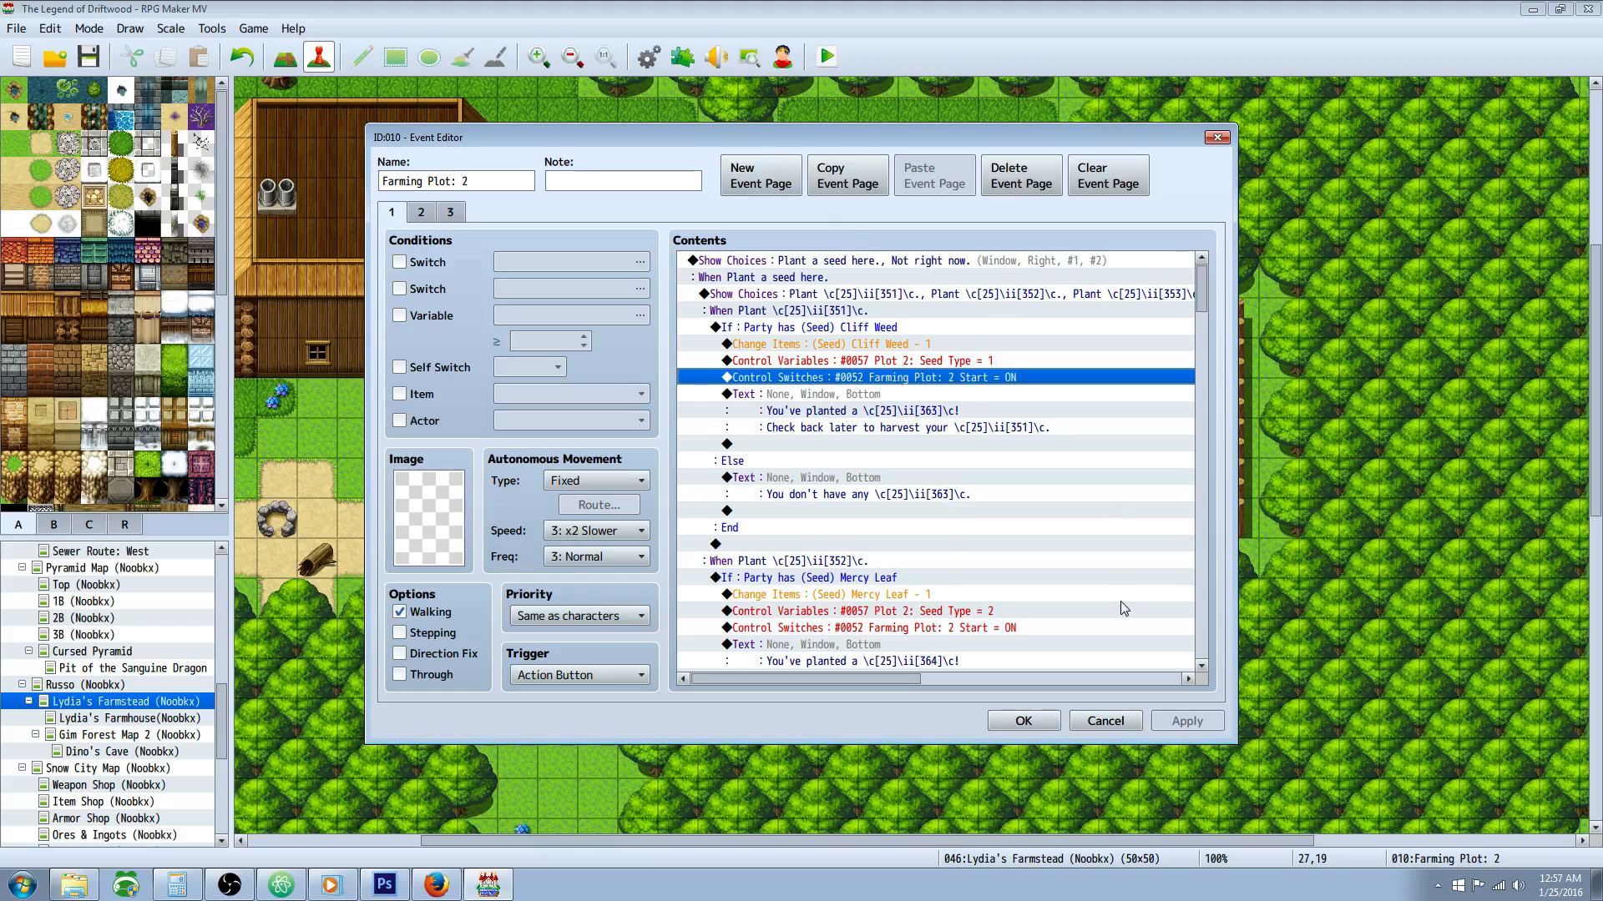
# Step: Examine how the Cliff Weed branch sets Plot 2: Seed Type, turns on the Farming Plot: 2 Start switch and shows the planting message
pyautogui.click(887, 310)
pyautogui.click(859, 277)
pyautogui.click(966, 361)
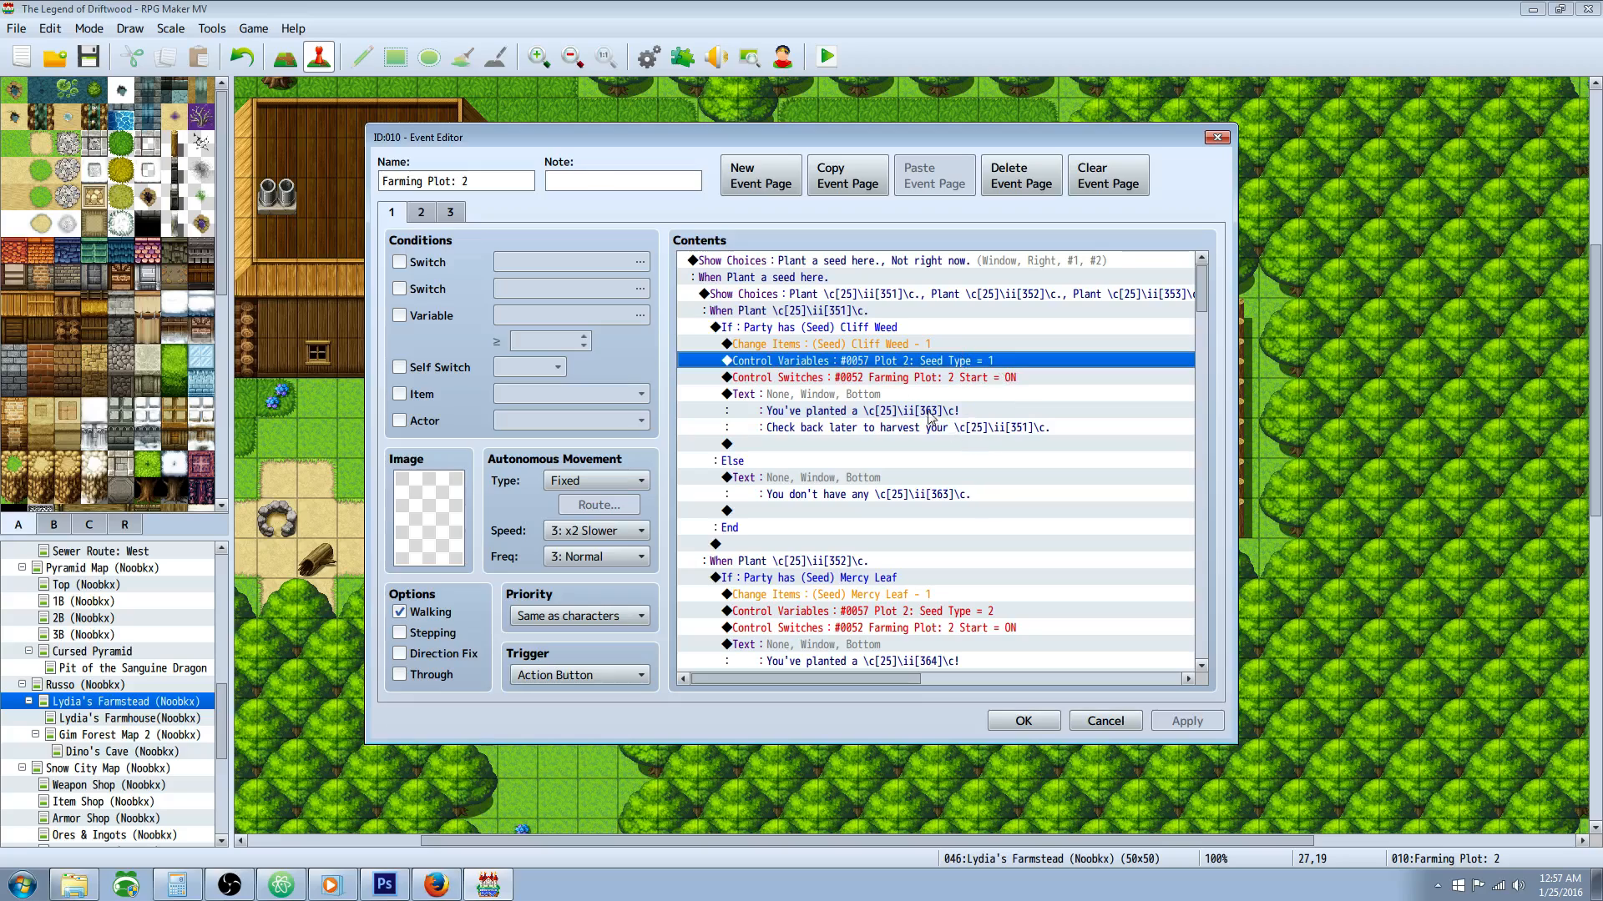
pyautogui.click(839, 295)
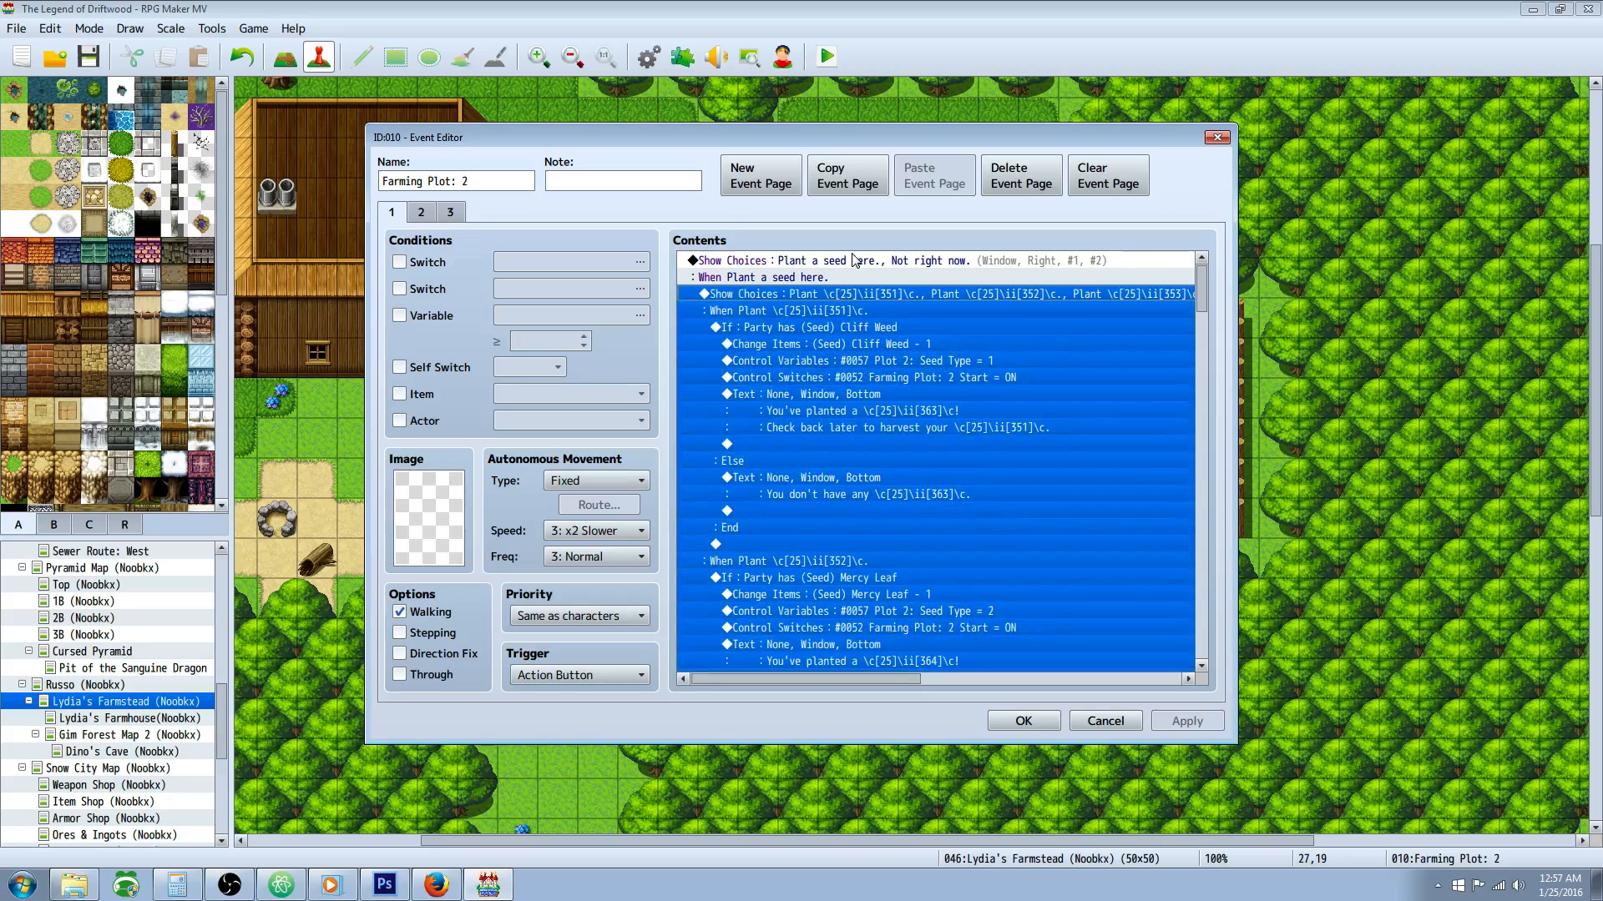
pyautogui.click(895, 361)
pyautogui.click(1010, 428)
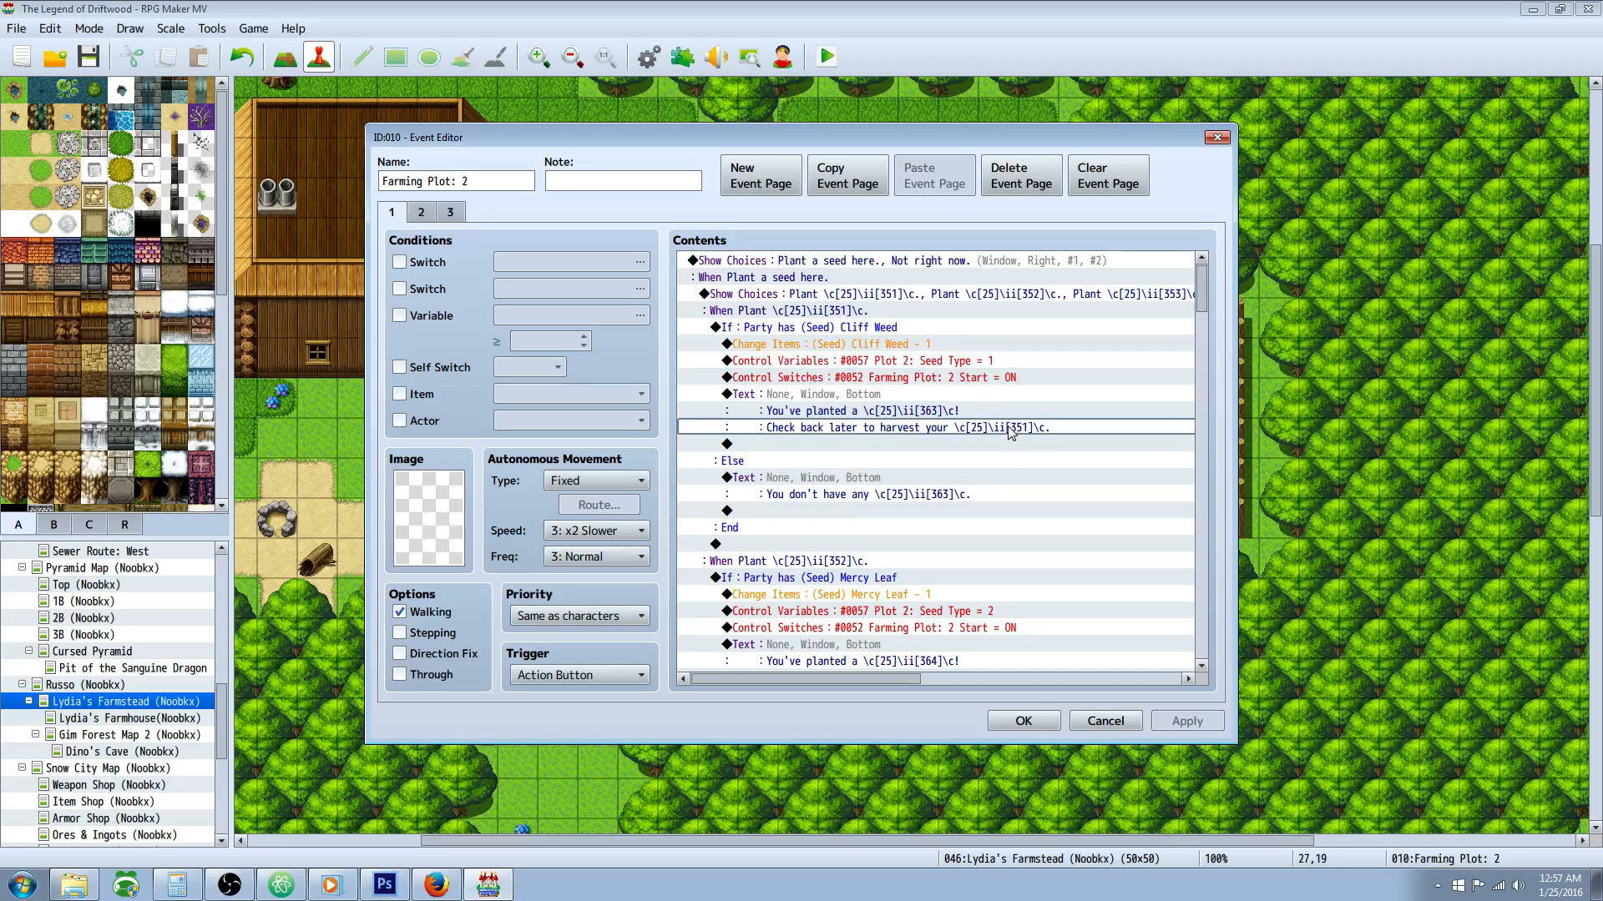
pyautogui.click(915, 364)
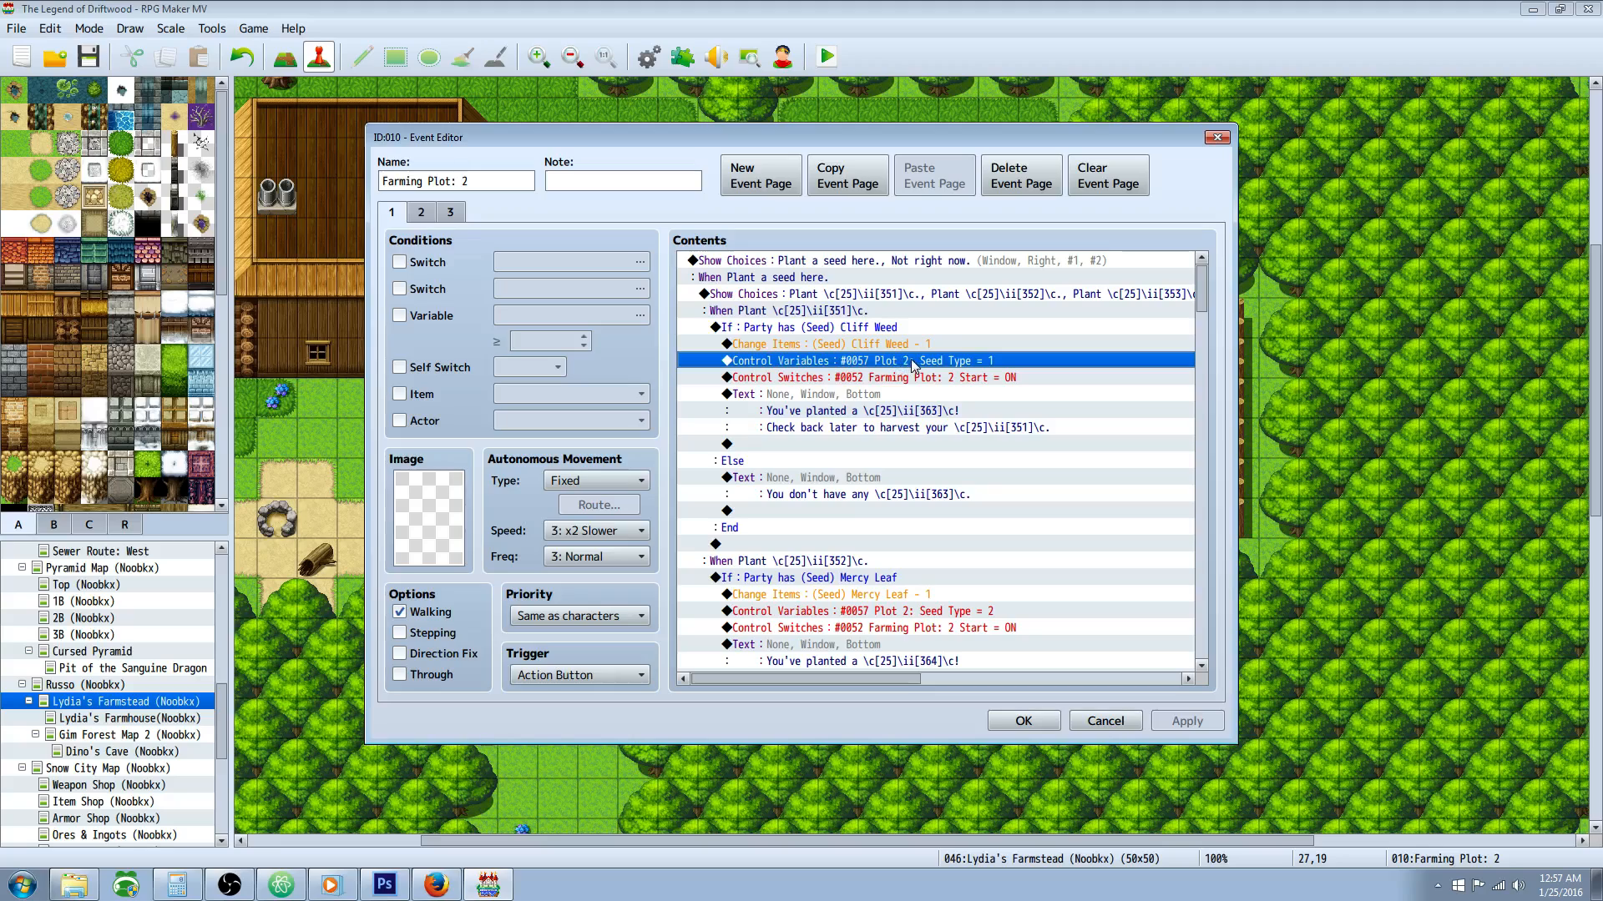
pyautogui.click(894, 380)
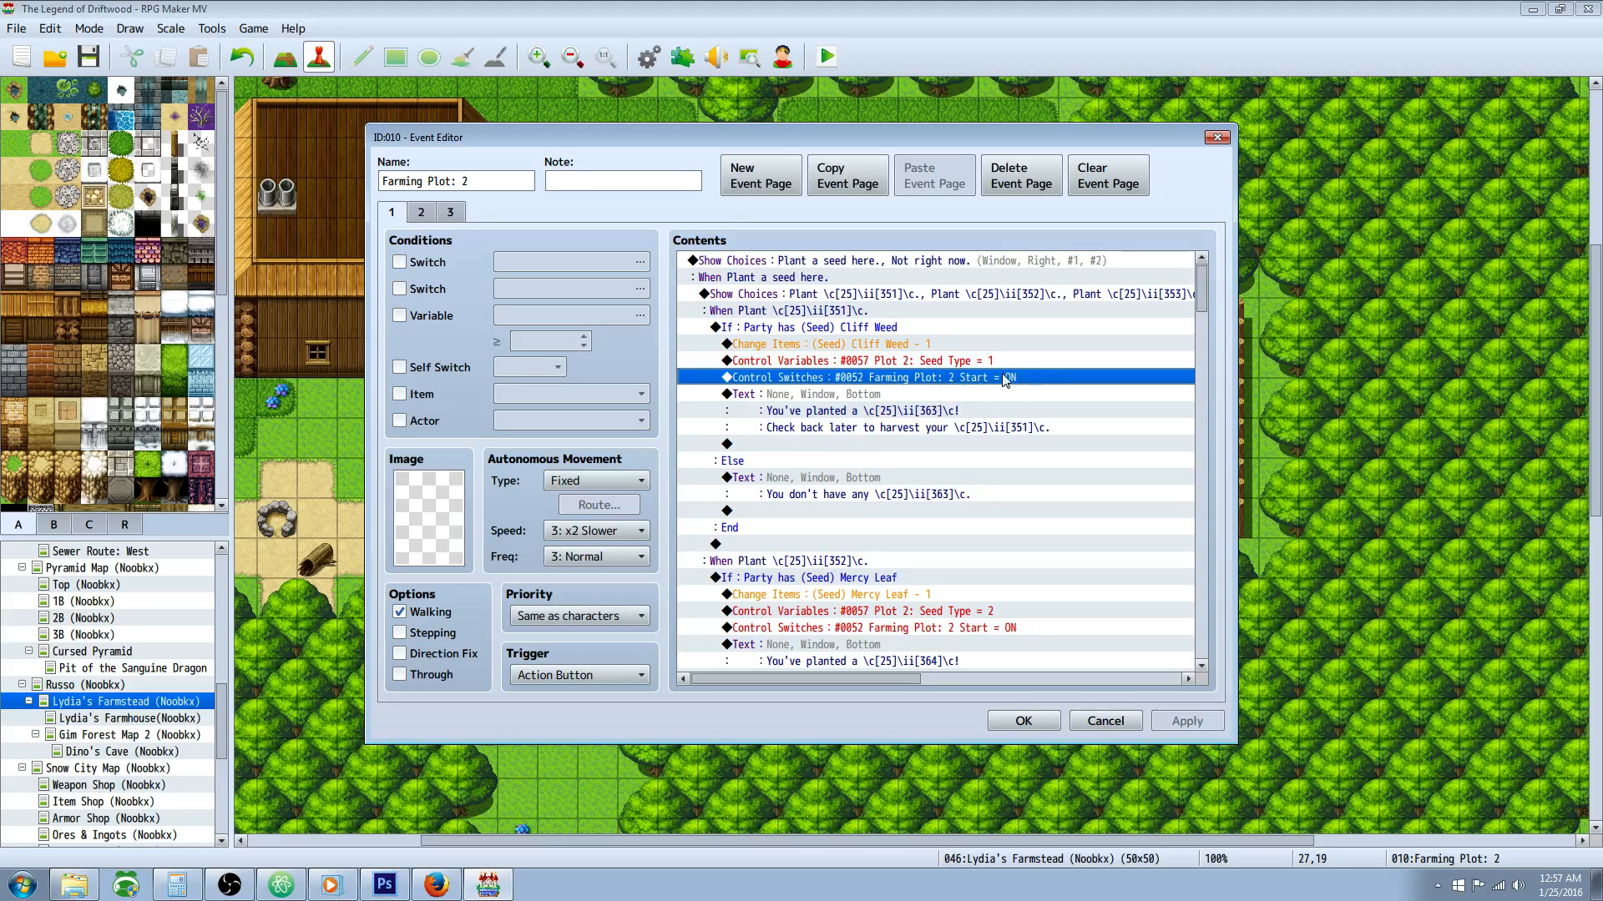
pyautogui.click(923, 399)
# Step: Review the seed type variable and Start switch commands in the Mercy Leaf planting branch
pyautogui.scroll(-1, 888, 496)
pyautogui.scroll(-2, 877, 400)
pyautogui.click(828, 378)
pyautogui.scroll(-1, 828, 377)
pyautogui.click(867, 364)
pyautogui.click(882, 345)
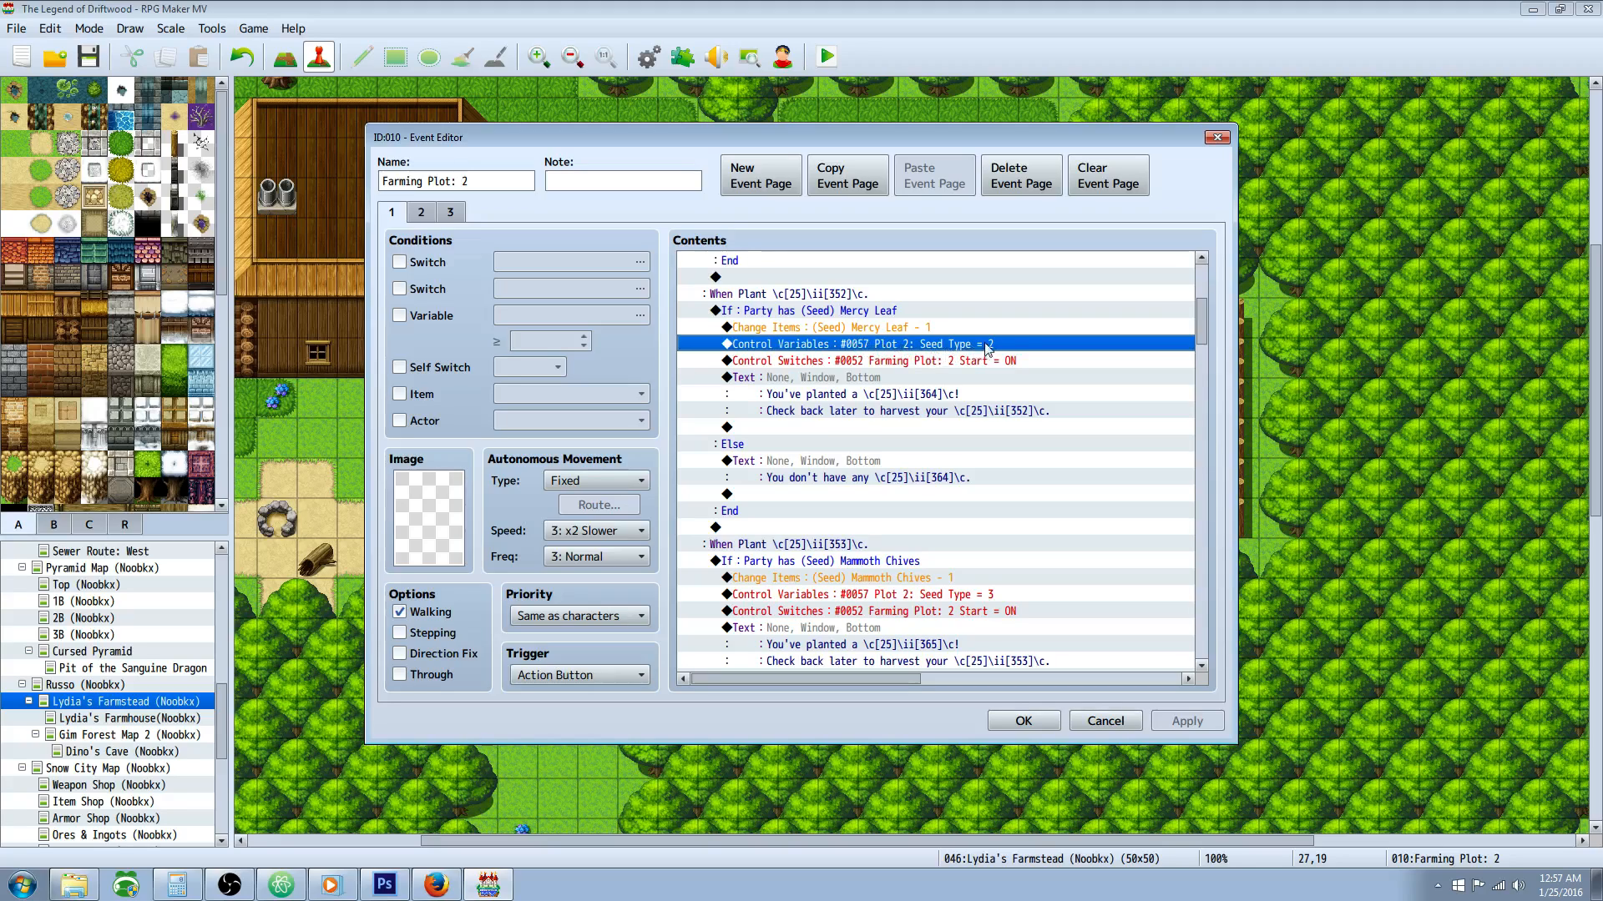
pyautogui.click(870, 367)
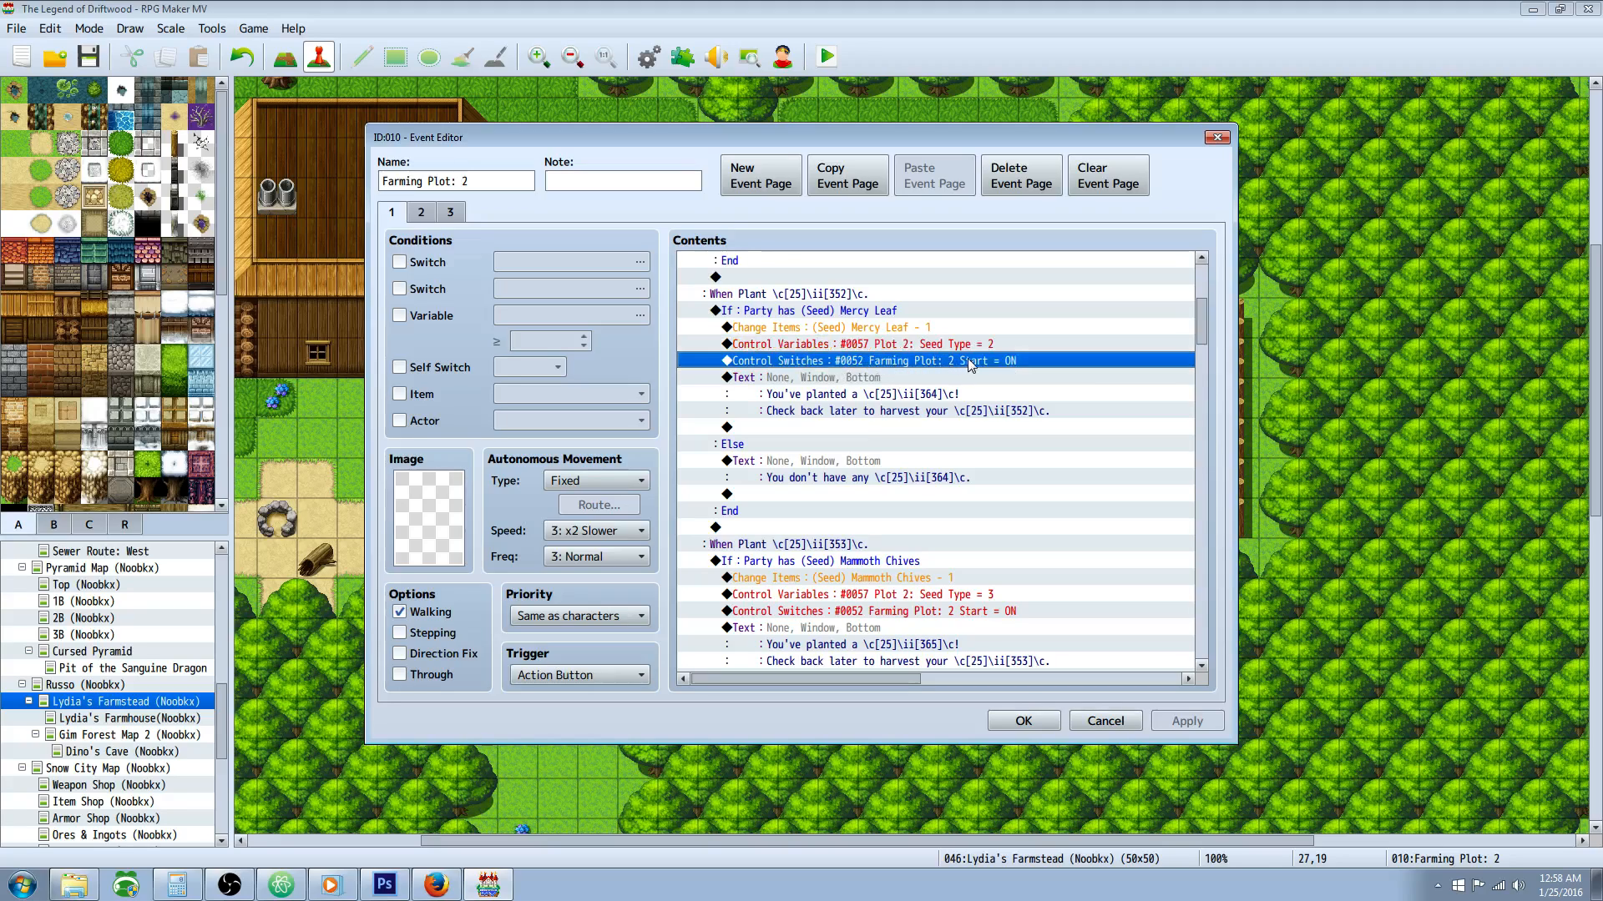
# Step: Review the seed type variable and Start switch commands in the Mammoth Chives planting branch
pyautogui.scroll(-3, 952, 374)
pyautogui.click(905, 444)
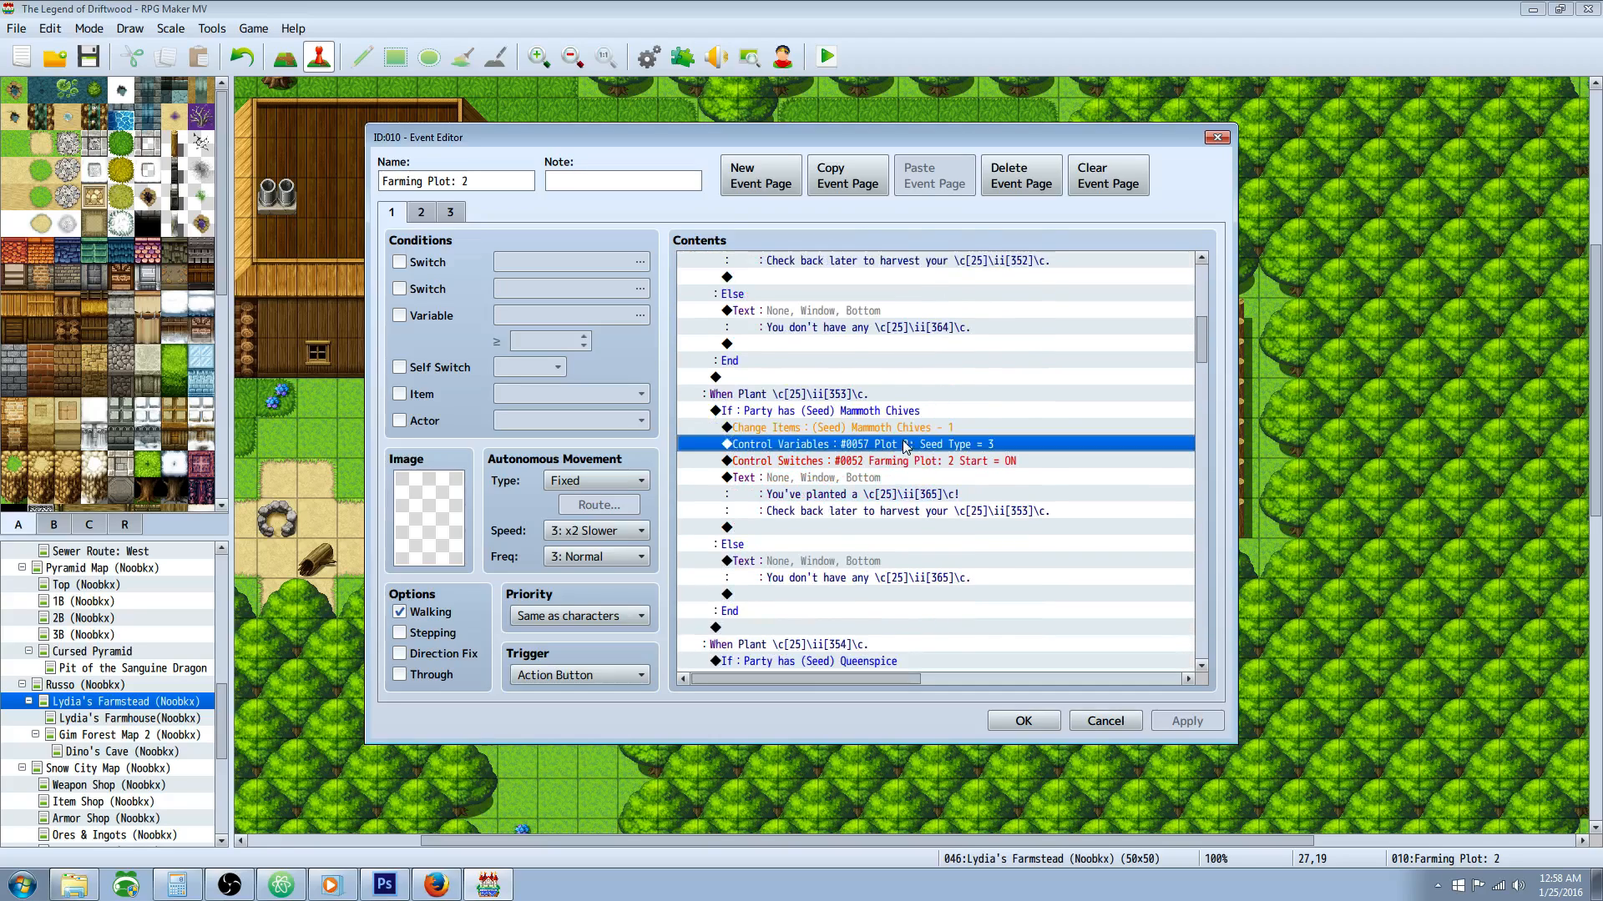
pyautogui.scroll(-1, 905, 445)
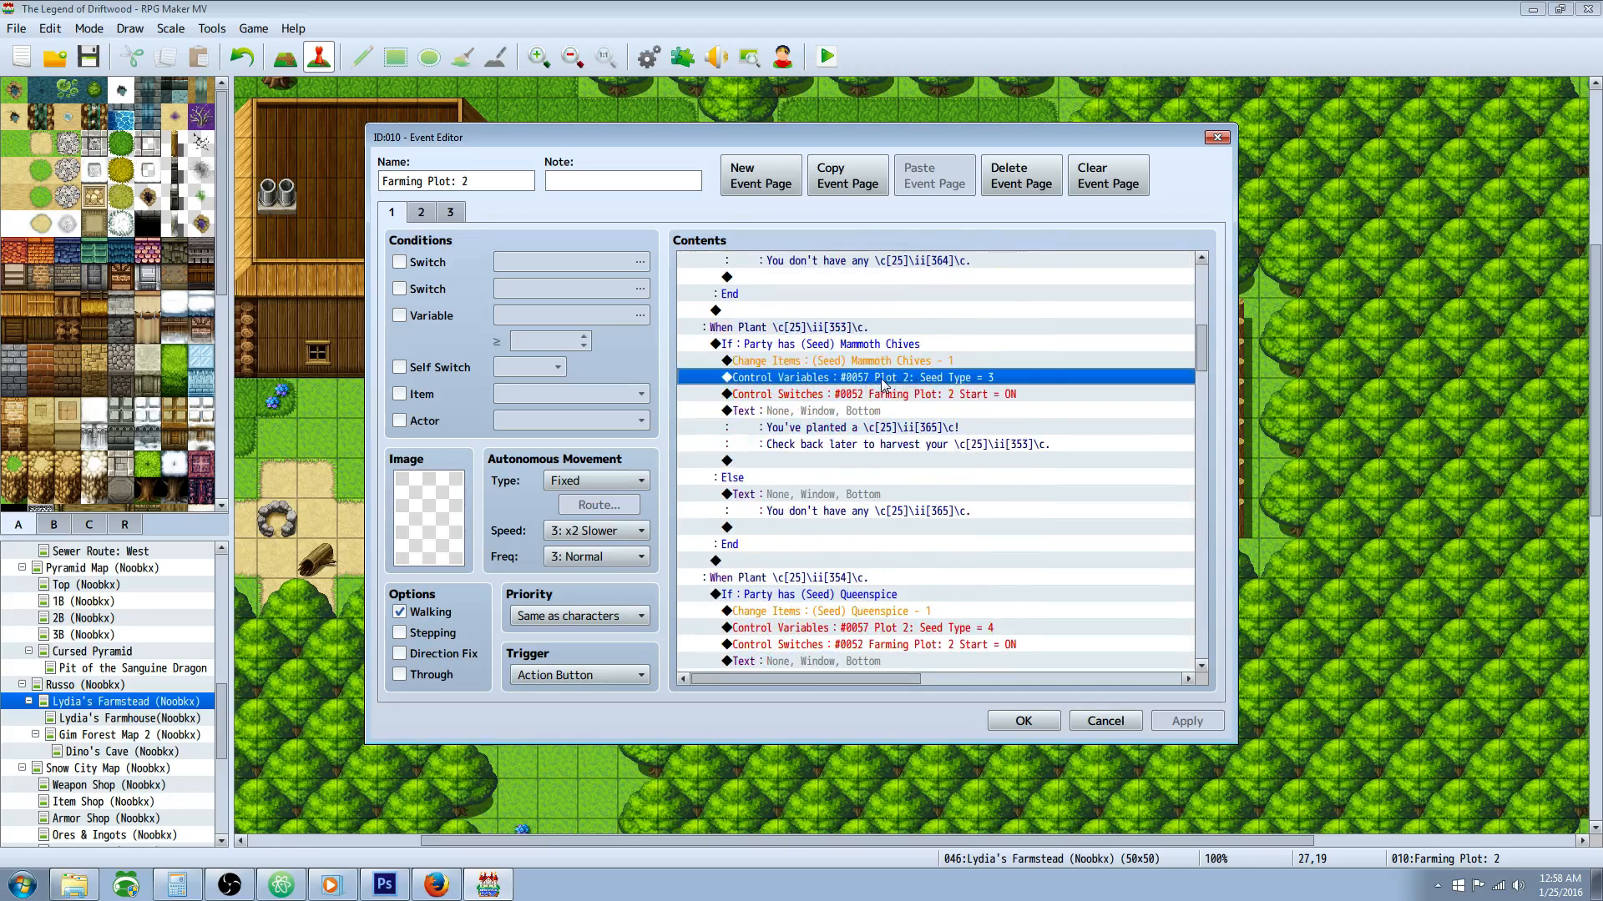
pyautogui.click(951, 397)
pyautogui.scroll(-2, 1035, 414)
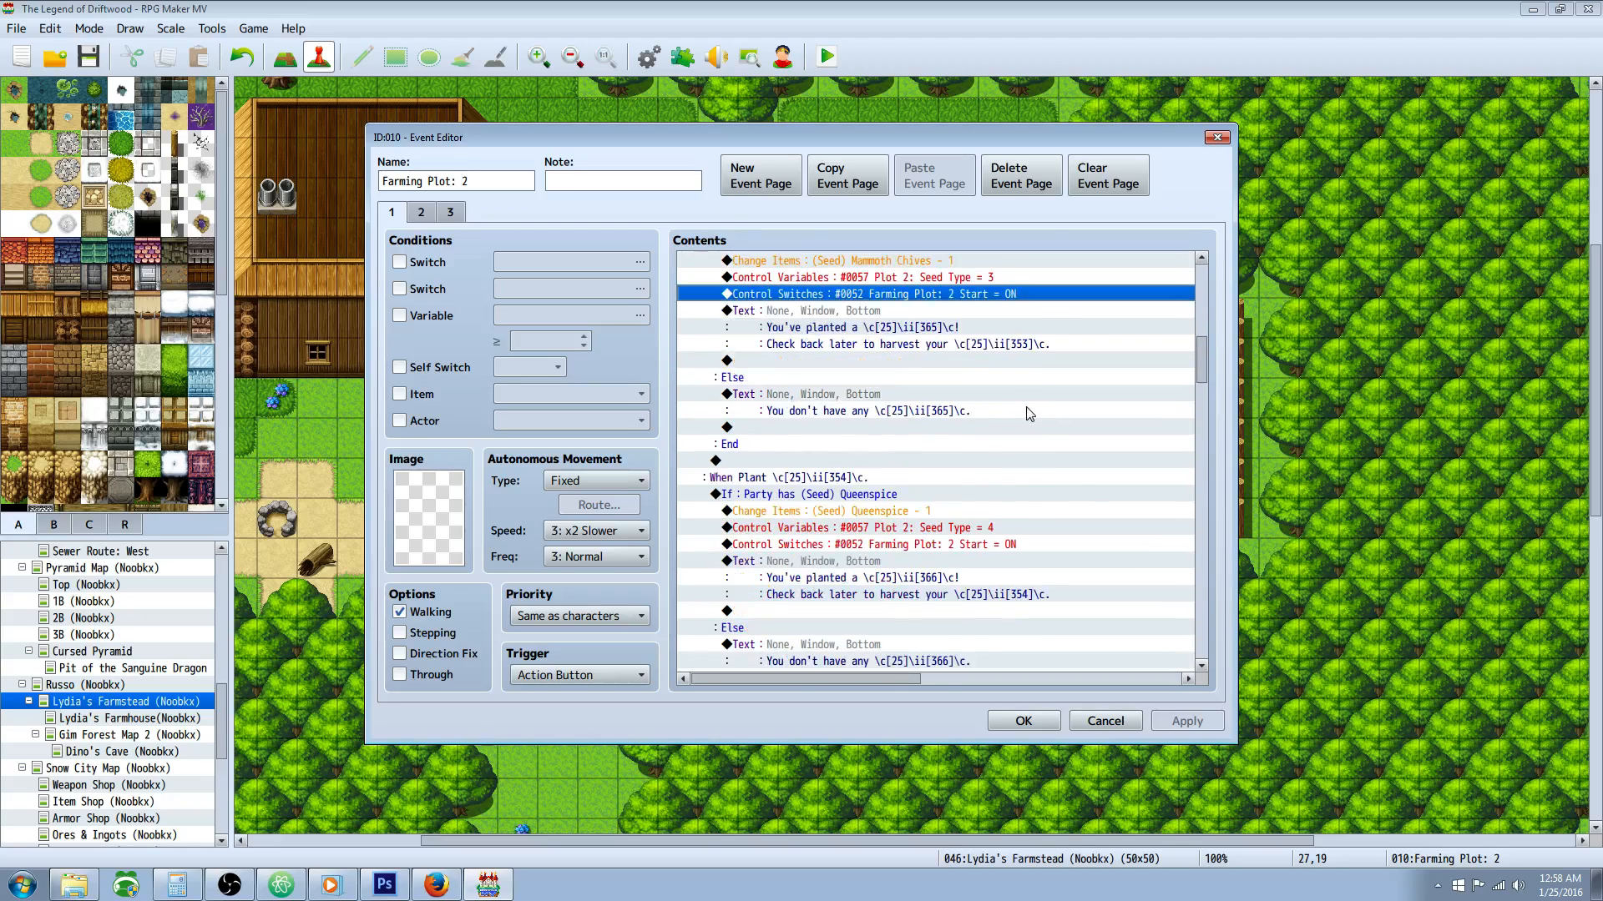
# Step: Review the Queenspice branch's seed type and Start switch commands, and skim the planting branches that follow
pyautogui.scroll(-2, 1035, 414)
pyautogui.click(871, 429)
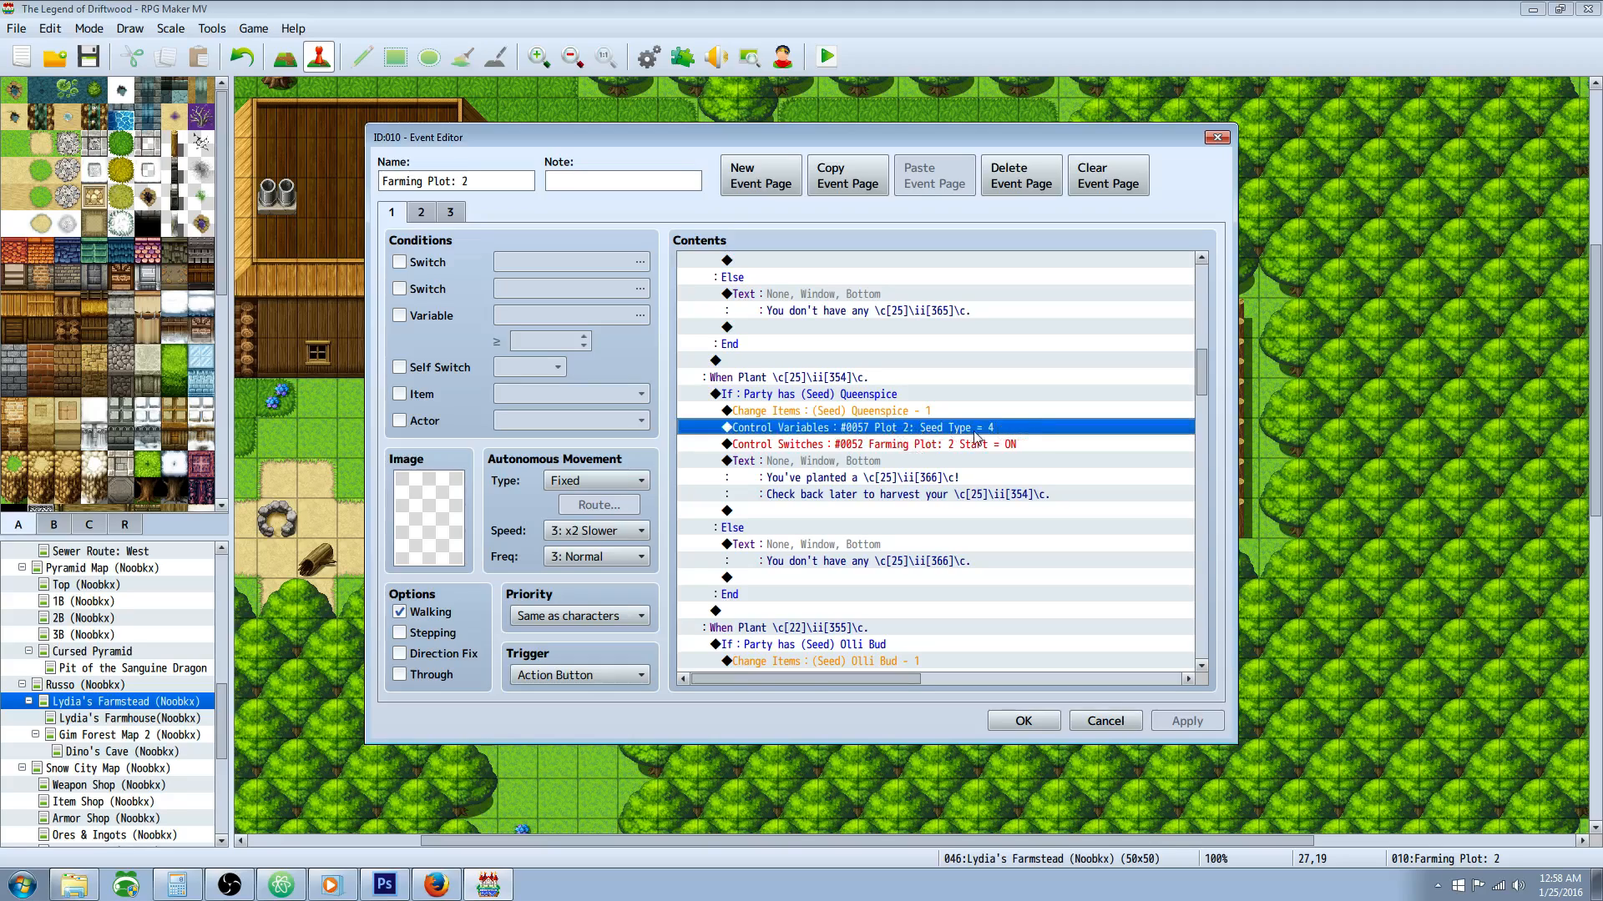
pyautogui.click(895, 446)
pyautogui.scroll(-12, 1002, 447)
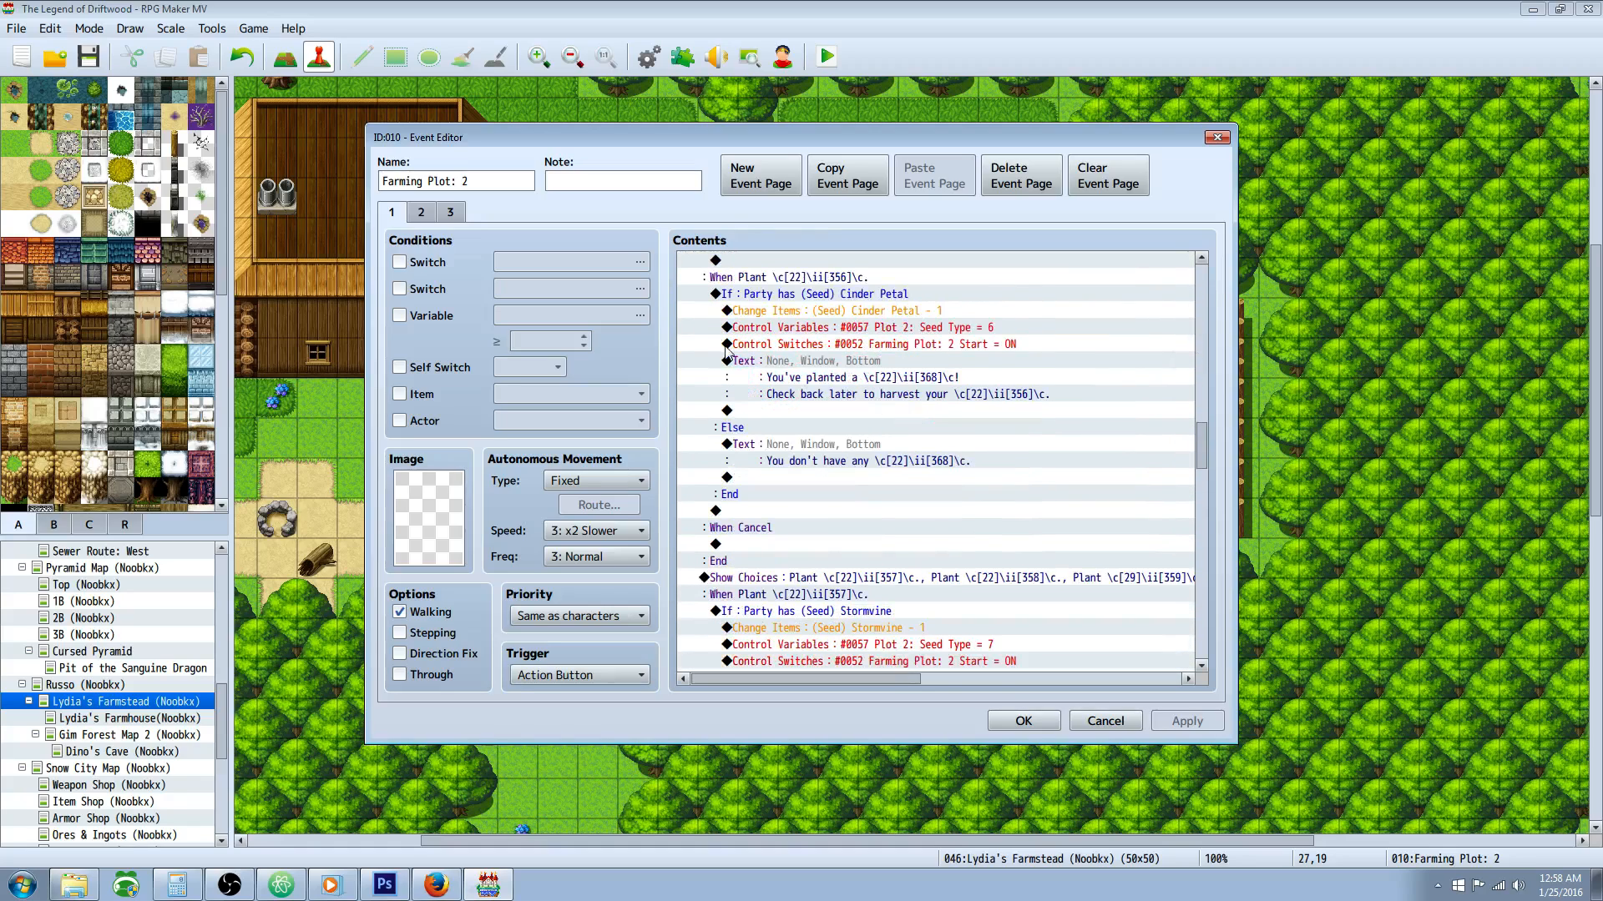
# Step: Examine the Seed Type = 1 condition and its Farming Plot 2: Timer command on the growth status page
pyautogui.click(422, 215)
pyautogui.click(1018, 444)
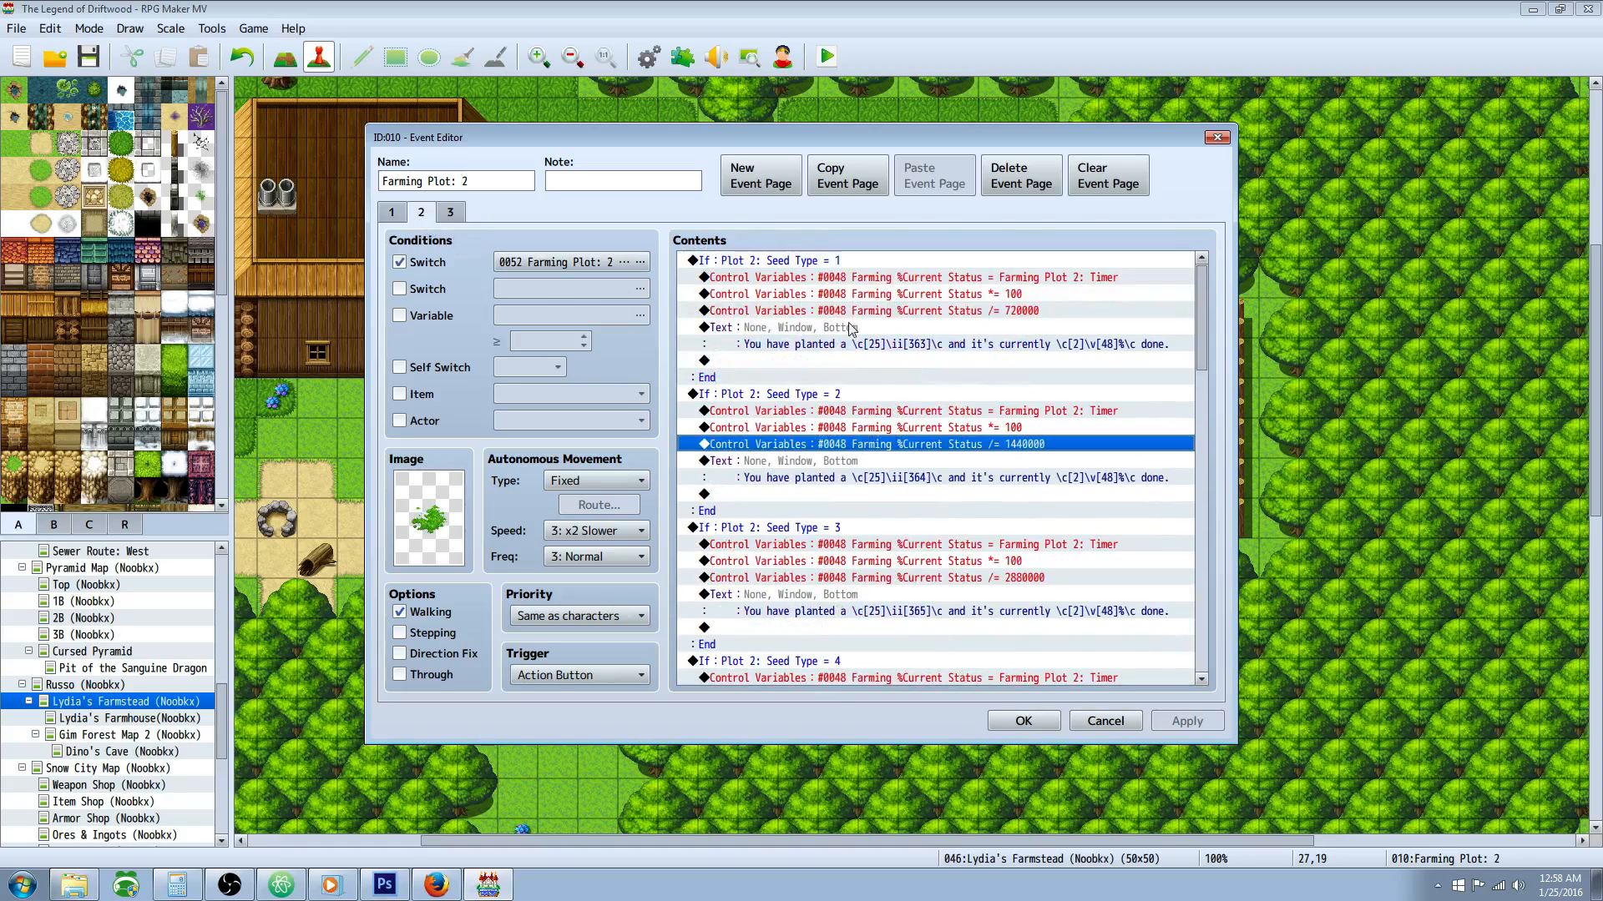
pyautogui.click(783, 262)
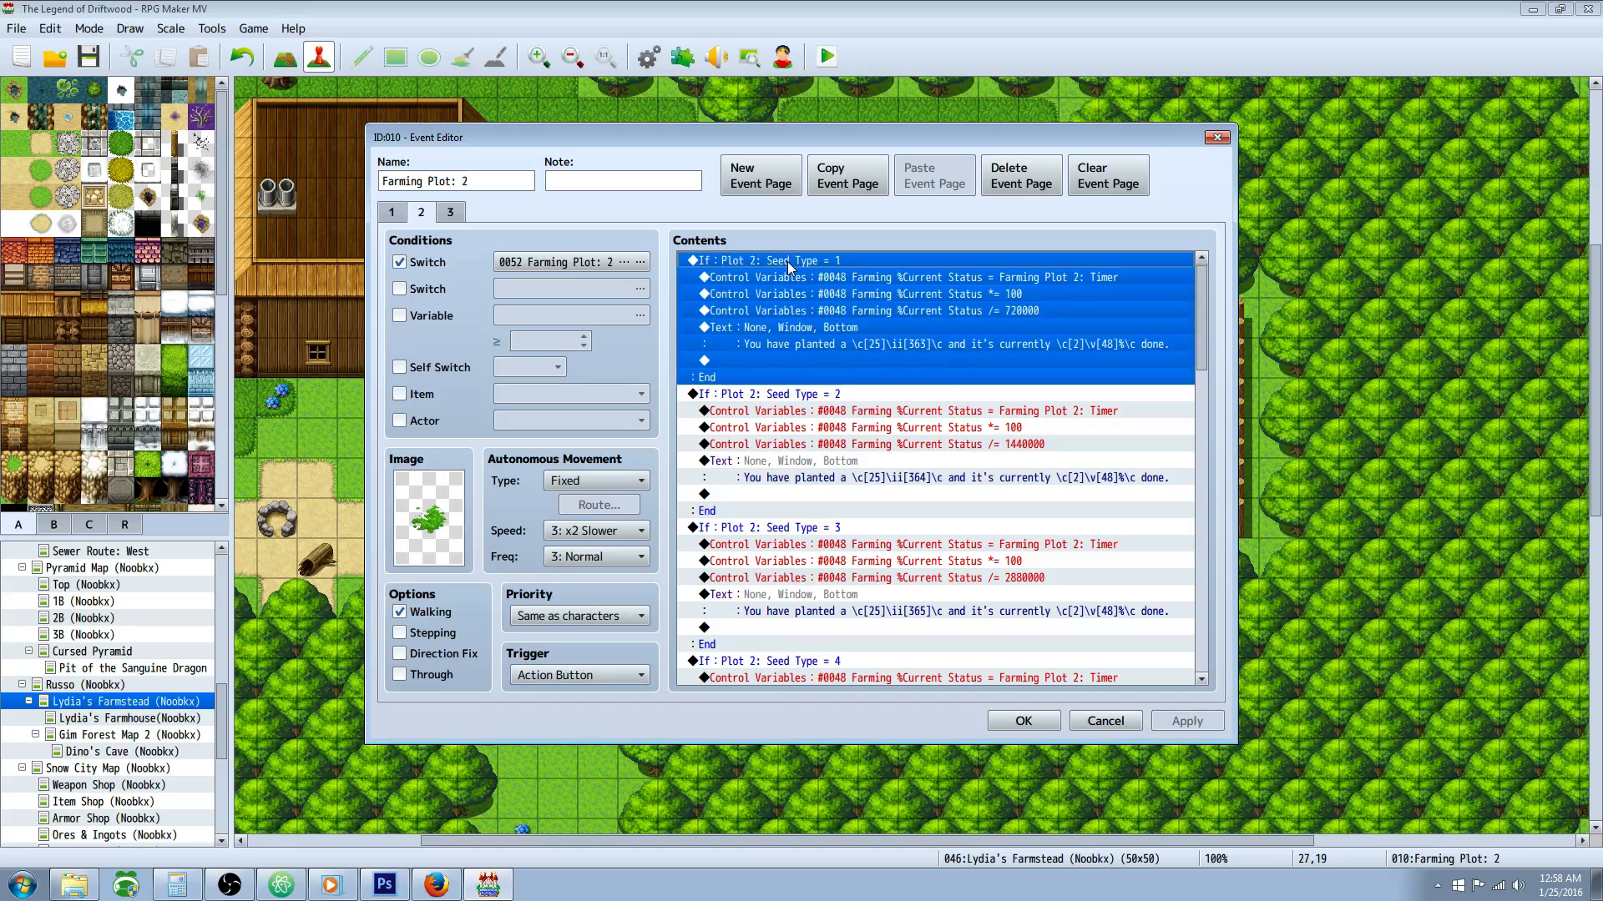
pyautogui.rightClick(788, 265)
pyautogui.click(740, 276)
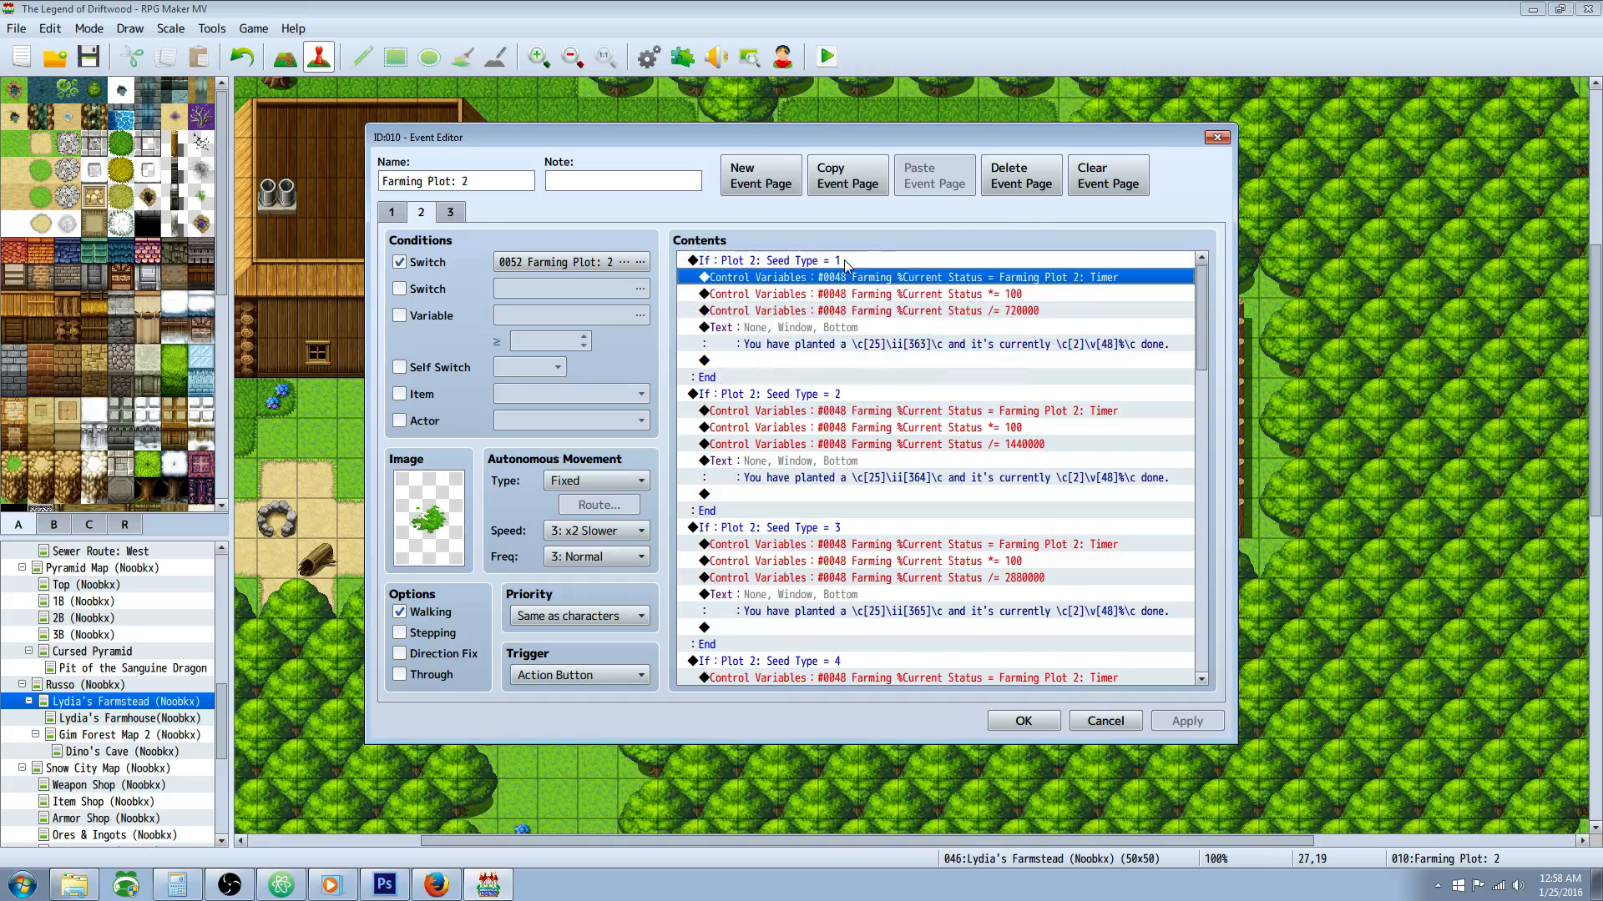
pyautogui.click(795, 263)
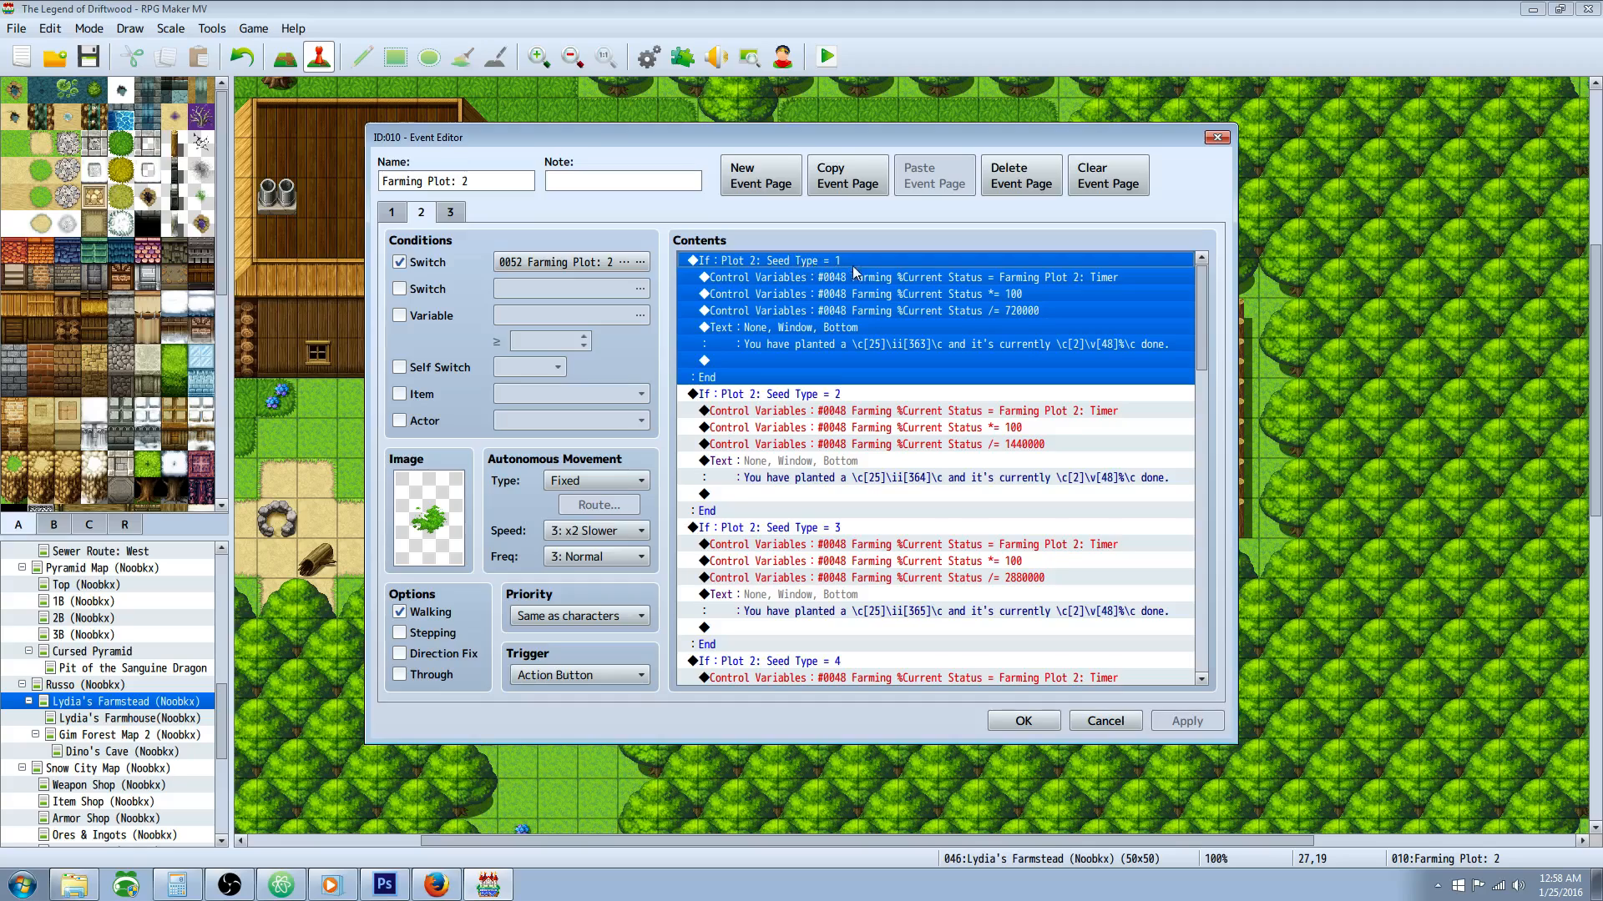
pyautogui.click(858, 295)
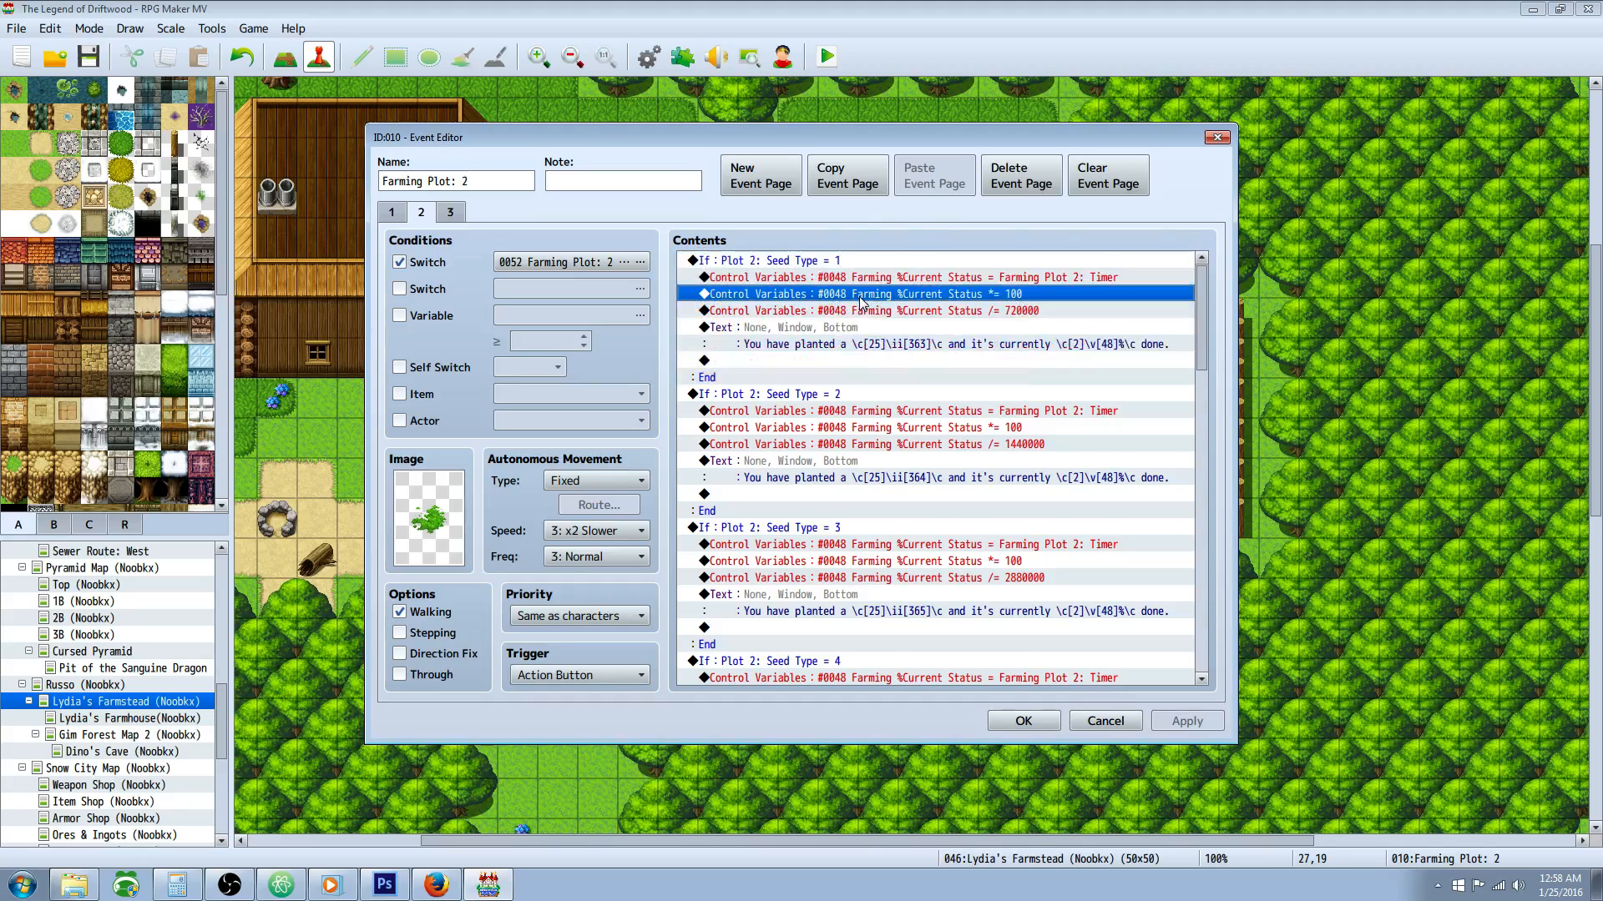
pyautogui.click(1096, 277)
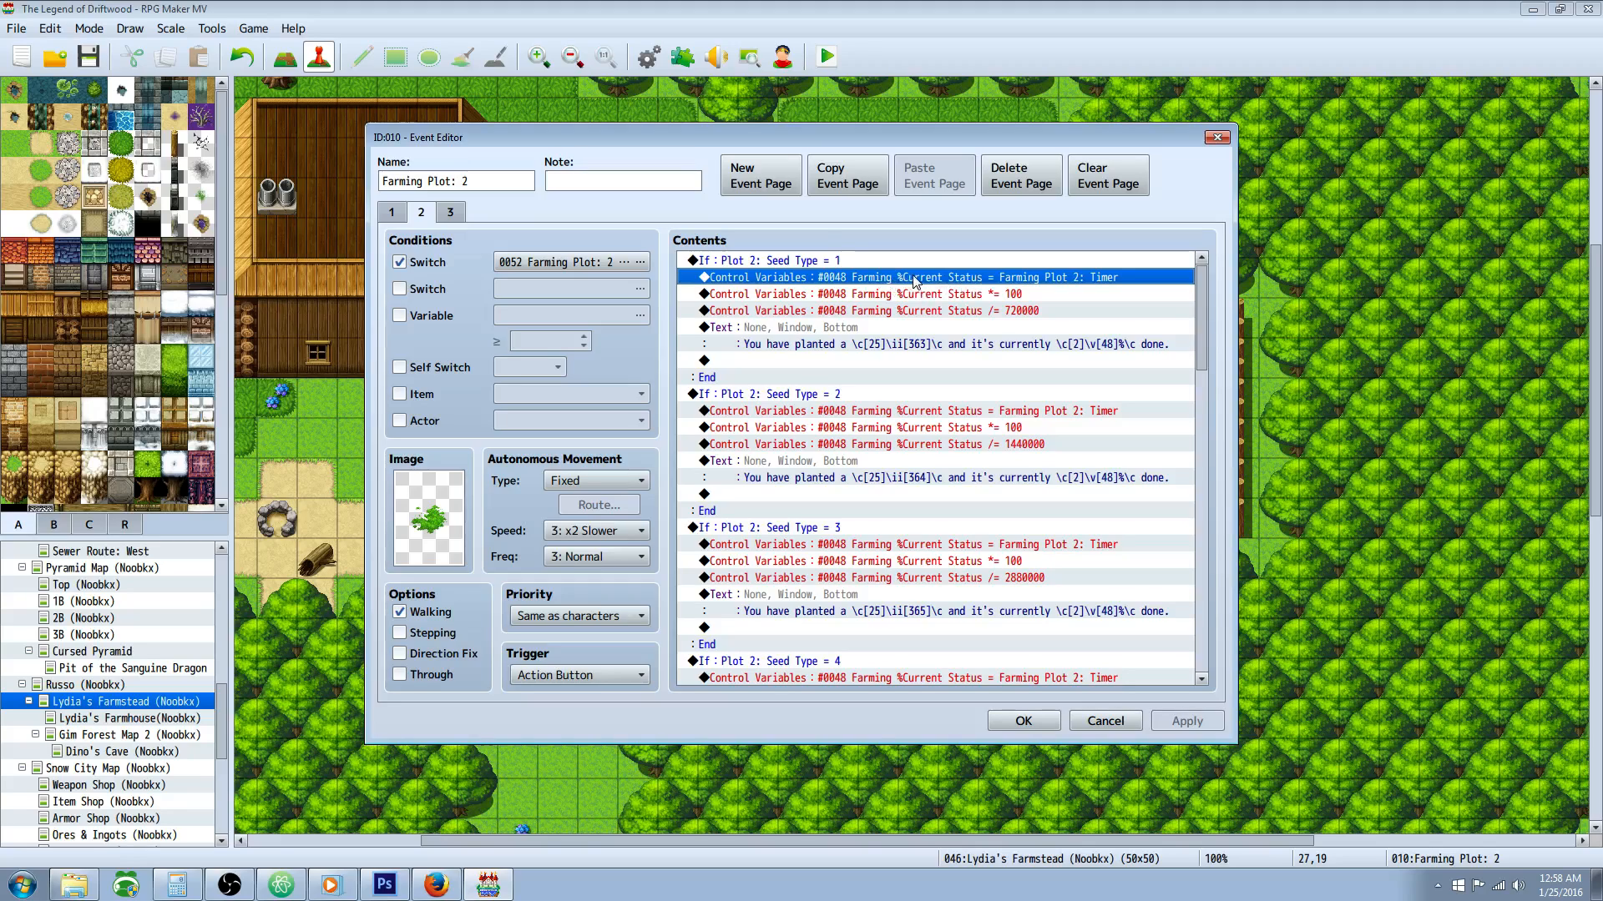
# Step: Inspect the settings of the Seed Type = 1 timer command, and review the branch's multiply, divide and status message commands
pyautogui.rightClick(1031, 285)
pyautogui.click(1067, 309)
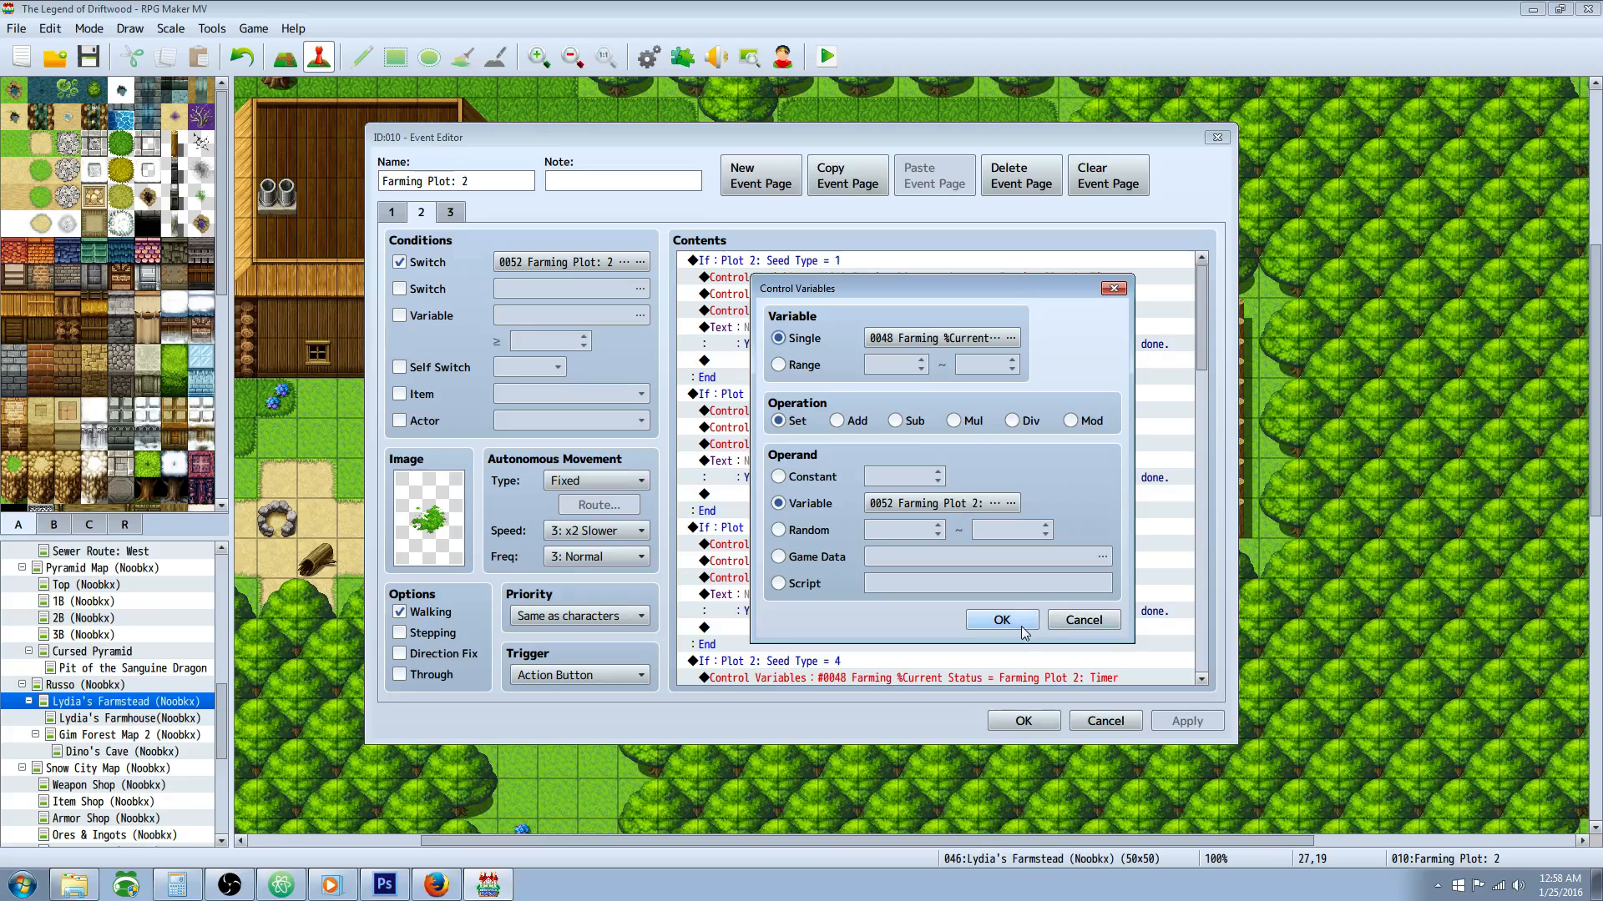
pyautogui.click(1019, 618)
pyautogui.click(988, 295)
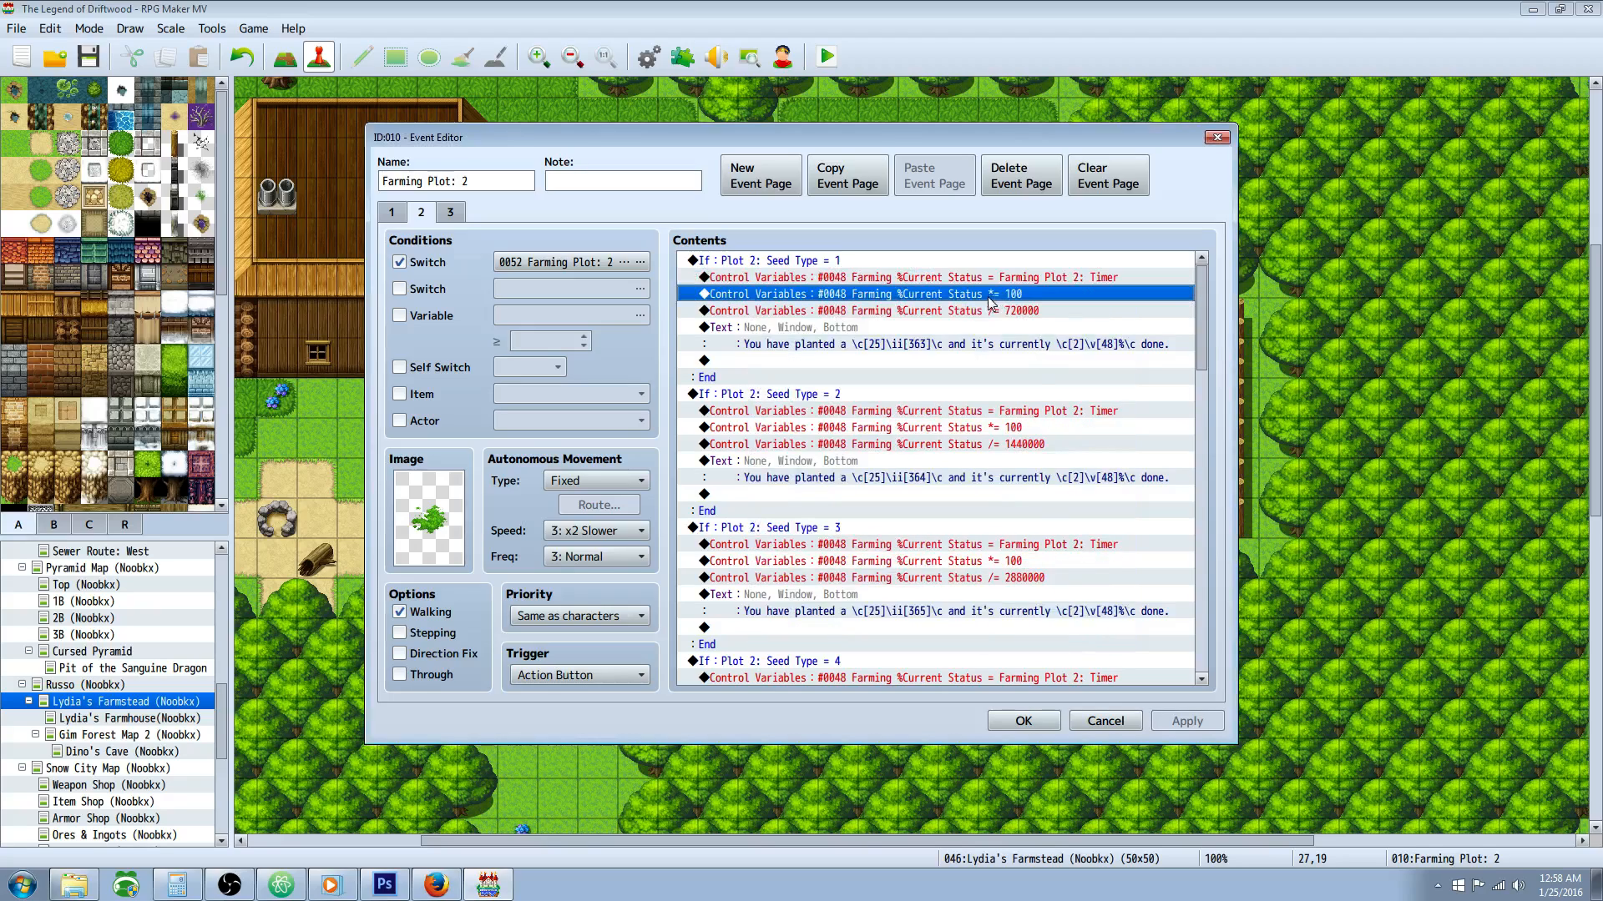
pyautogui.click(918, 310)
pyautogui.click(940, 350)
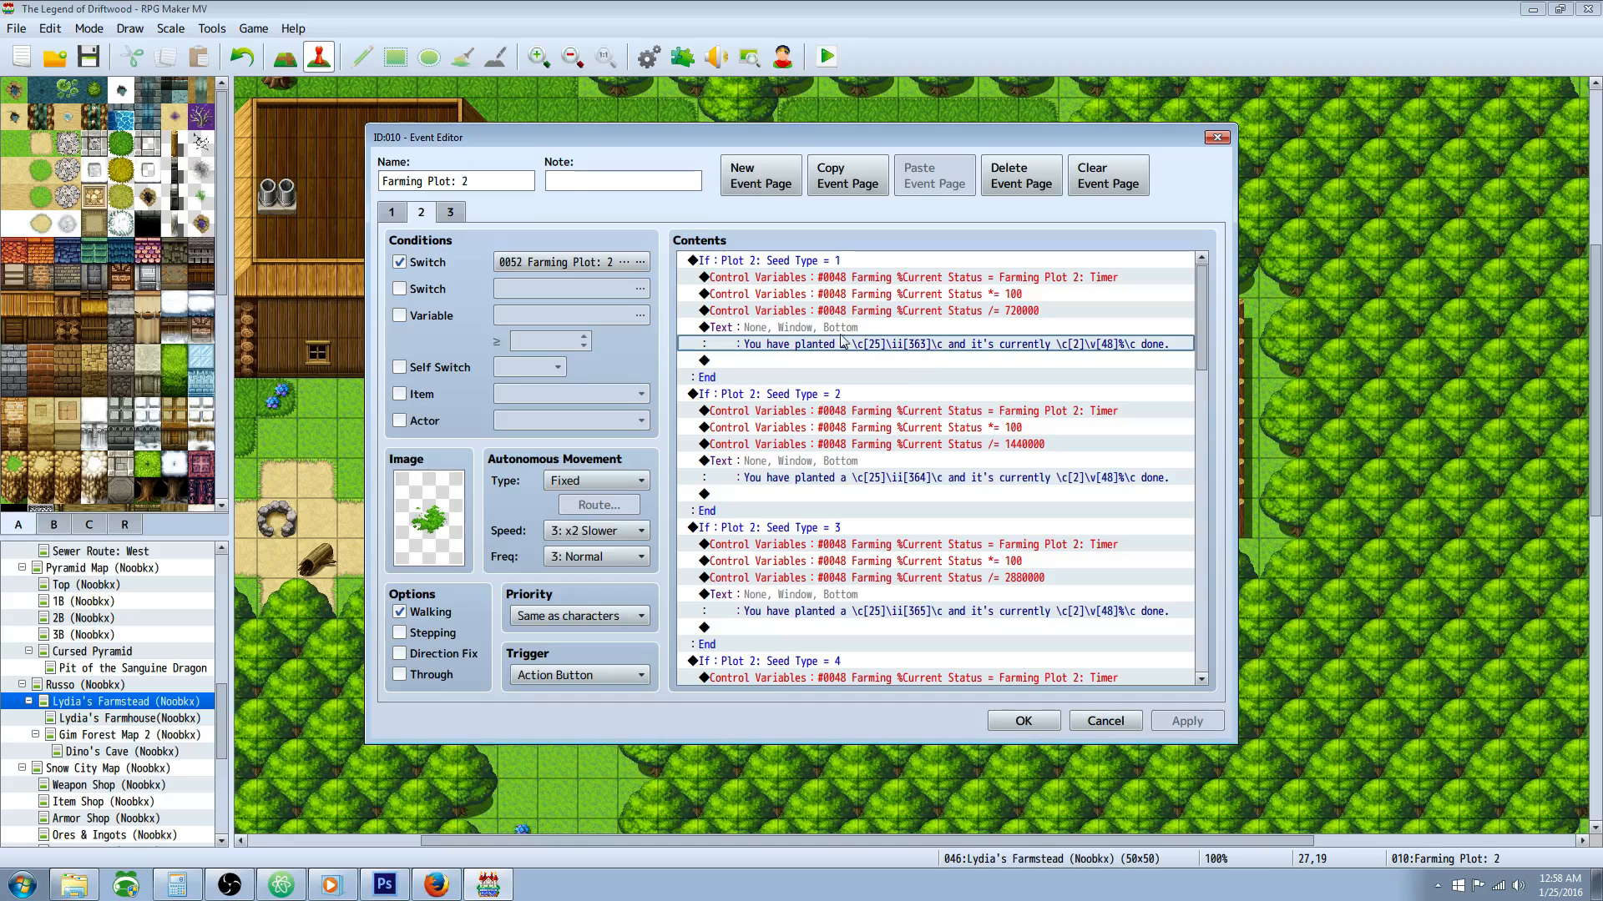
# Step: Examine the Seed Type = 2 condition and its Farming Plot 2: Timer command on the growth status page
pyautogui.scroll(-2, 873, 351)
pyautogui.click(779, 314)
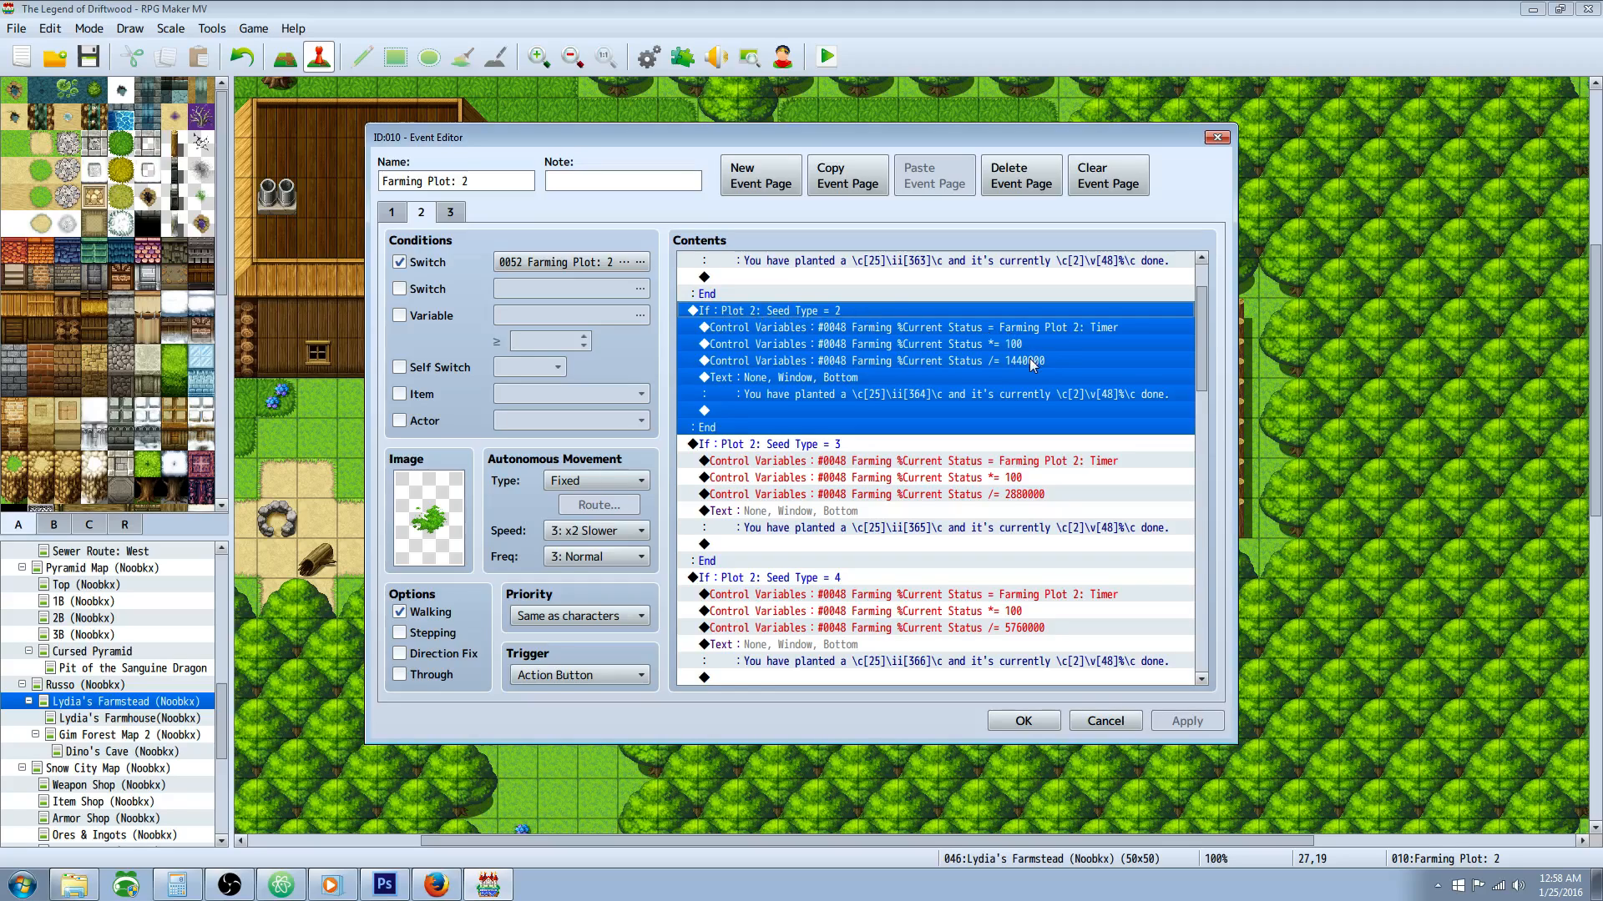
pyautogui.click(1054, 327)
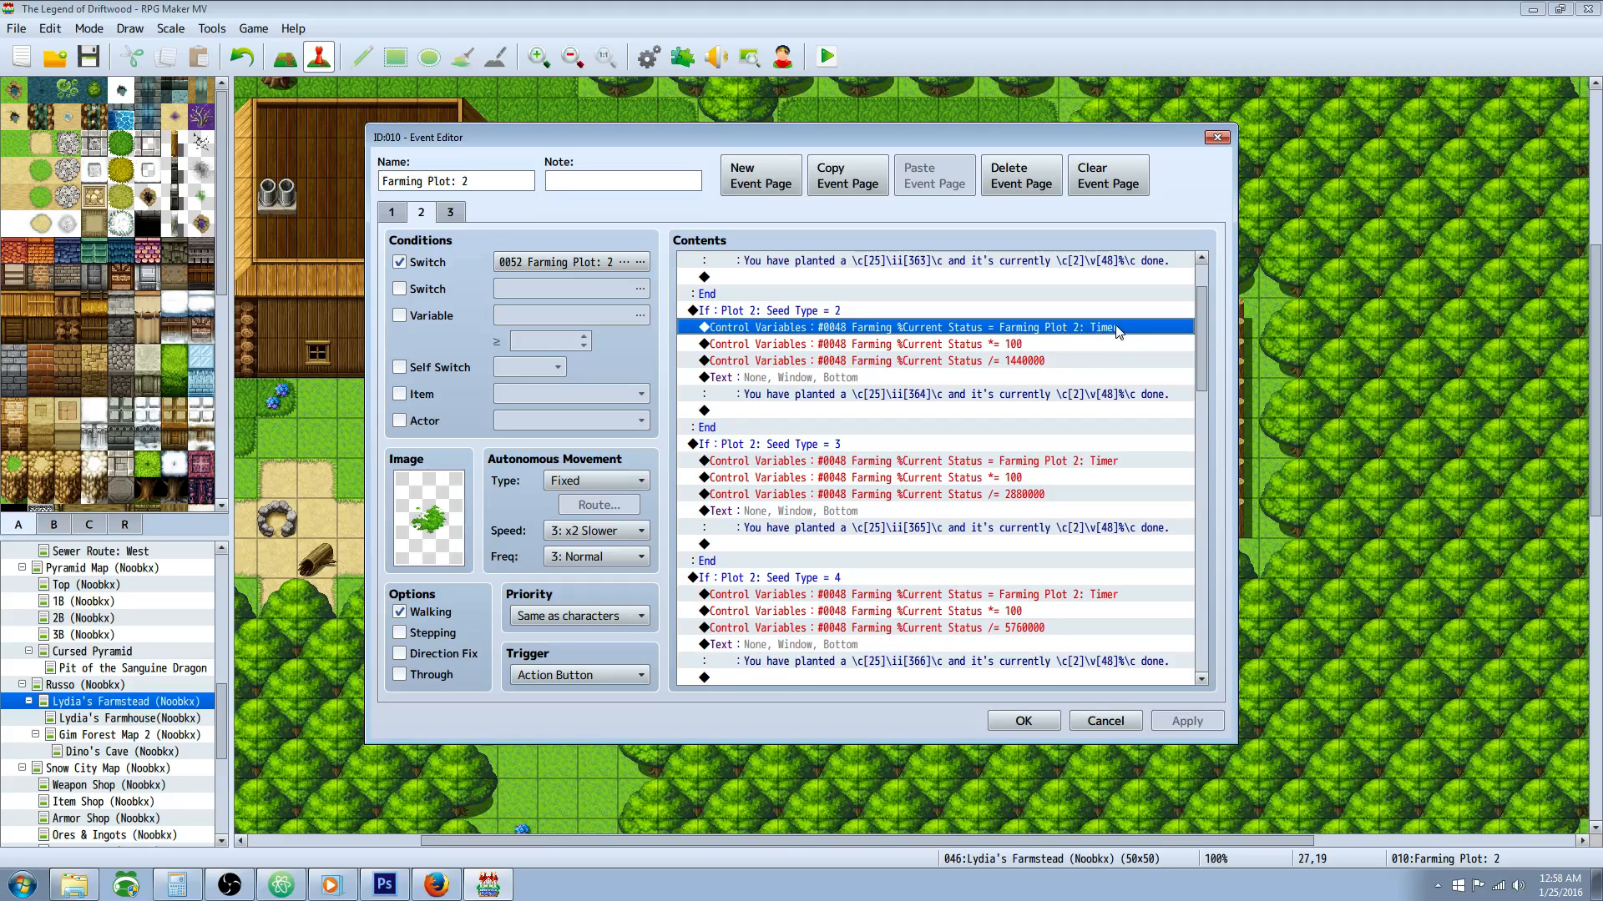
# Step: Inspect the Seed Type = 3 condition and the settings of its timer command, and skim the status branches that follow
pyautogui.click(809, 396)
pyautogui.scroll(-1, 808, 399)
pyautogui.click(808, 396)
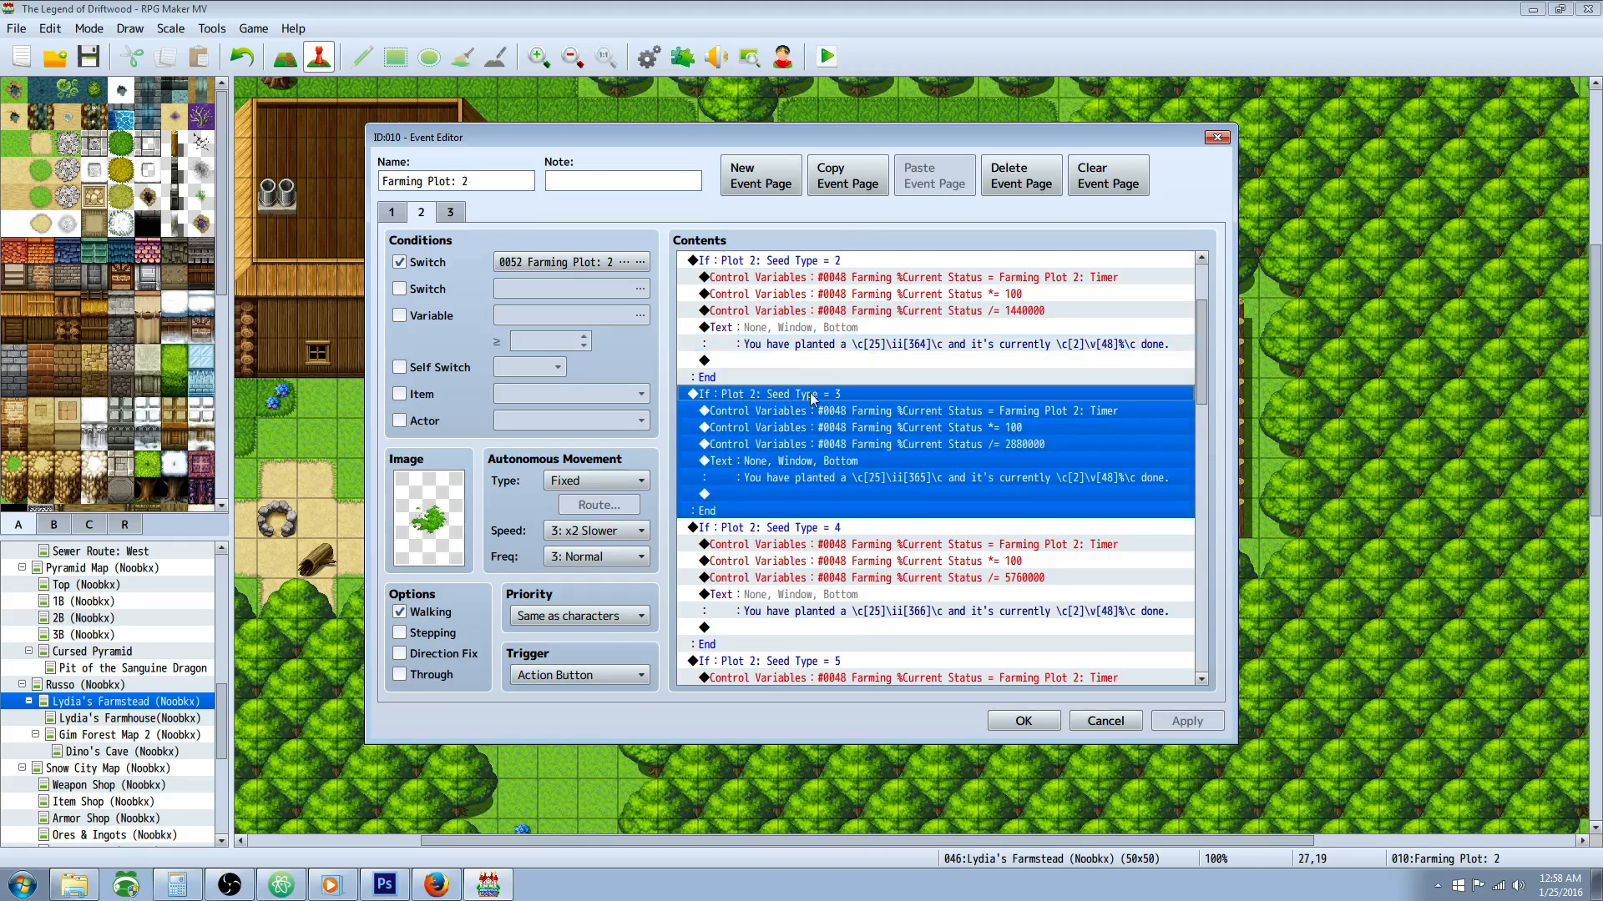
pyautogui.click(965, 409)
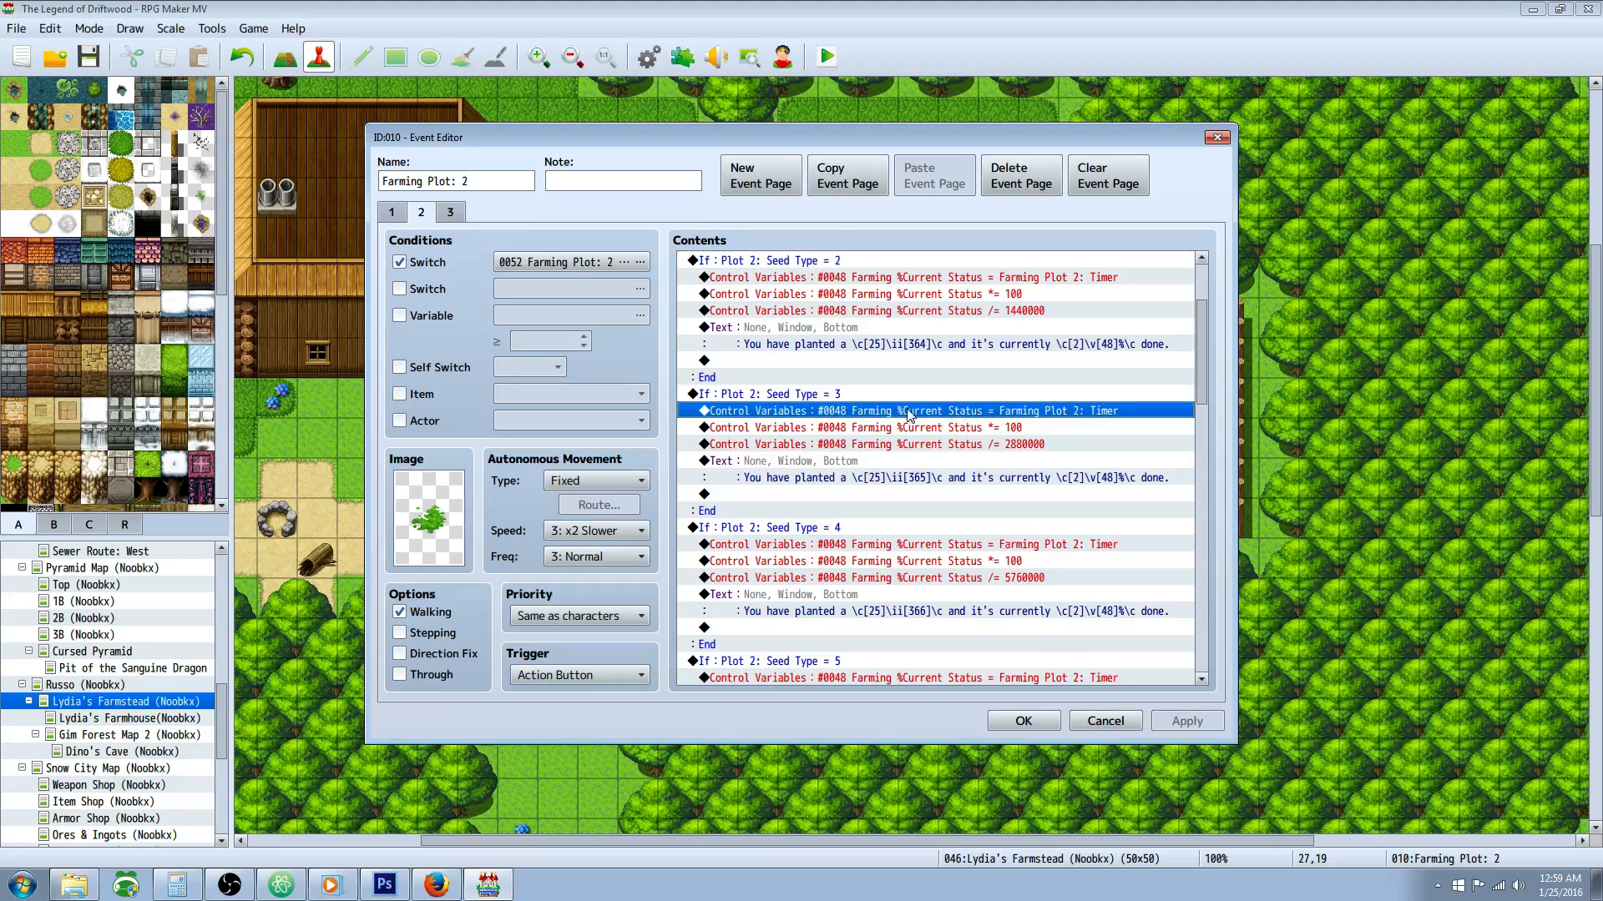
pyautogui.rightClick(1047, 413)
pyautogui.click(1077, 444)
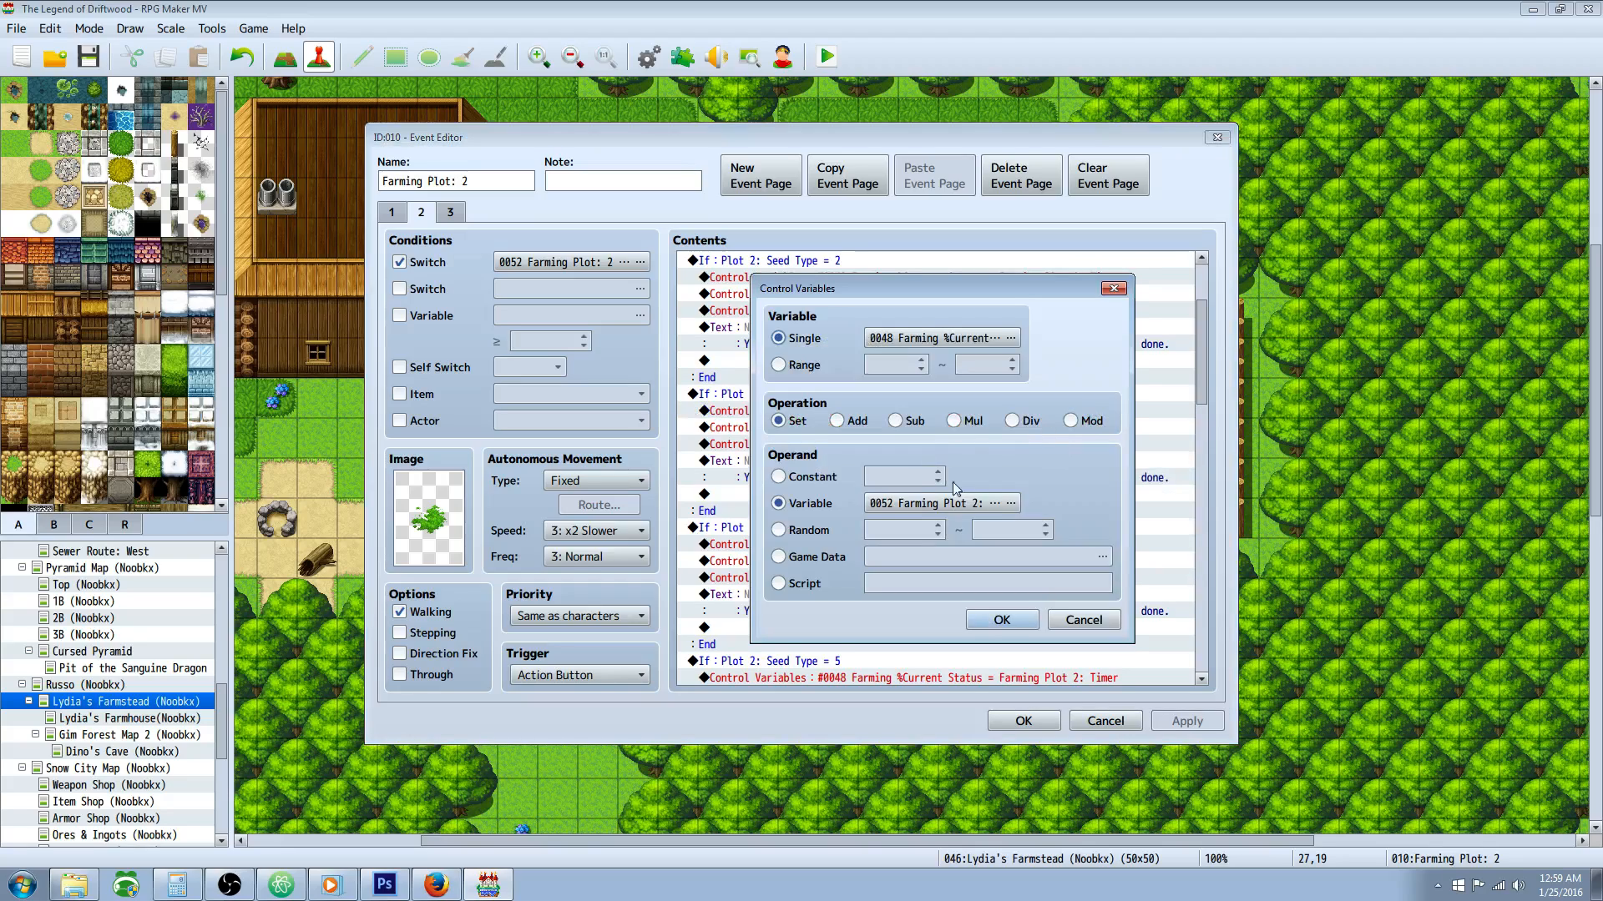
pyautogui.click(1002, 620)
pyautogui.scroll(-5, 868, 397)
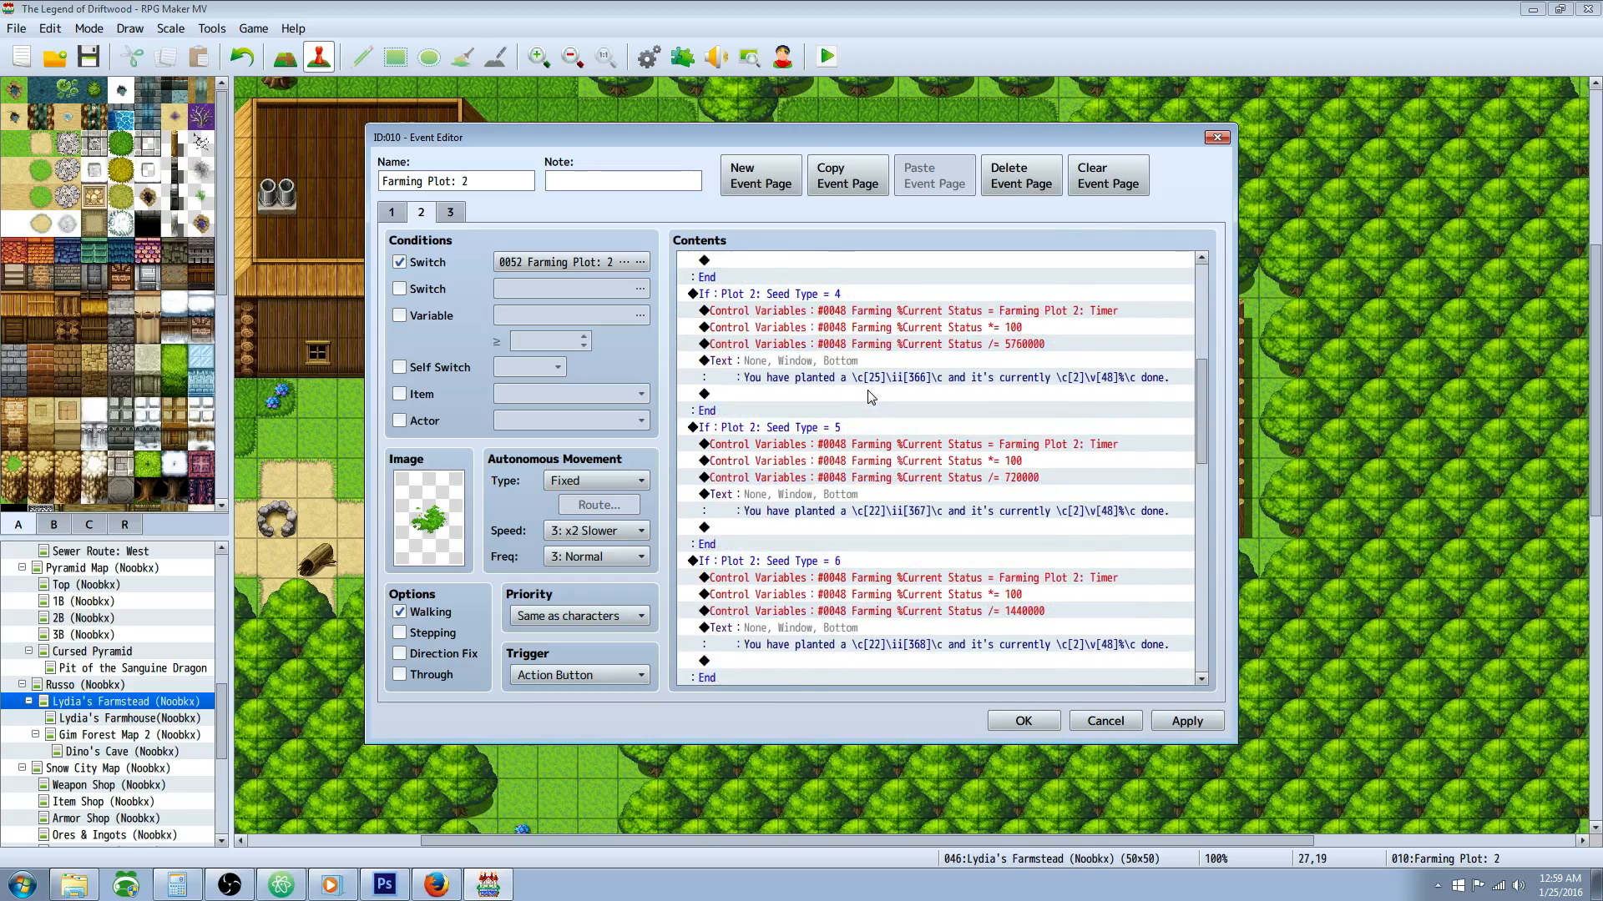
pyautogui.scroll(-14, 868, 397)
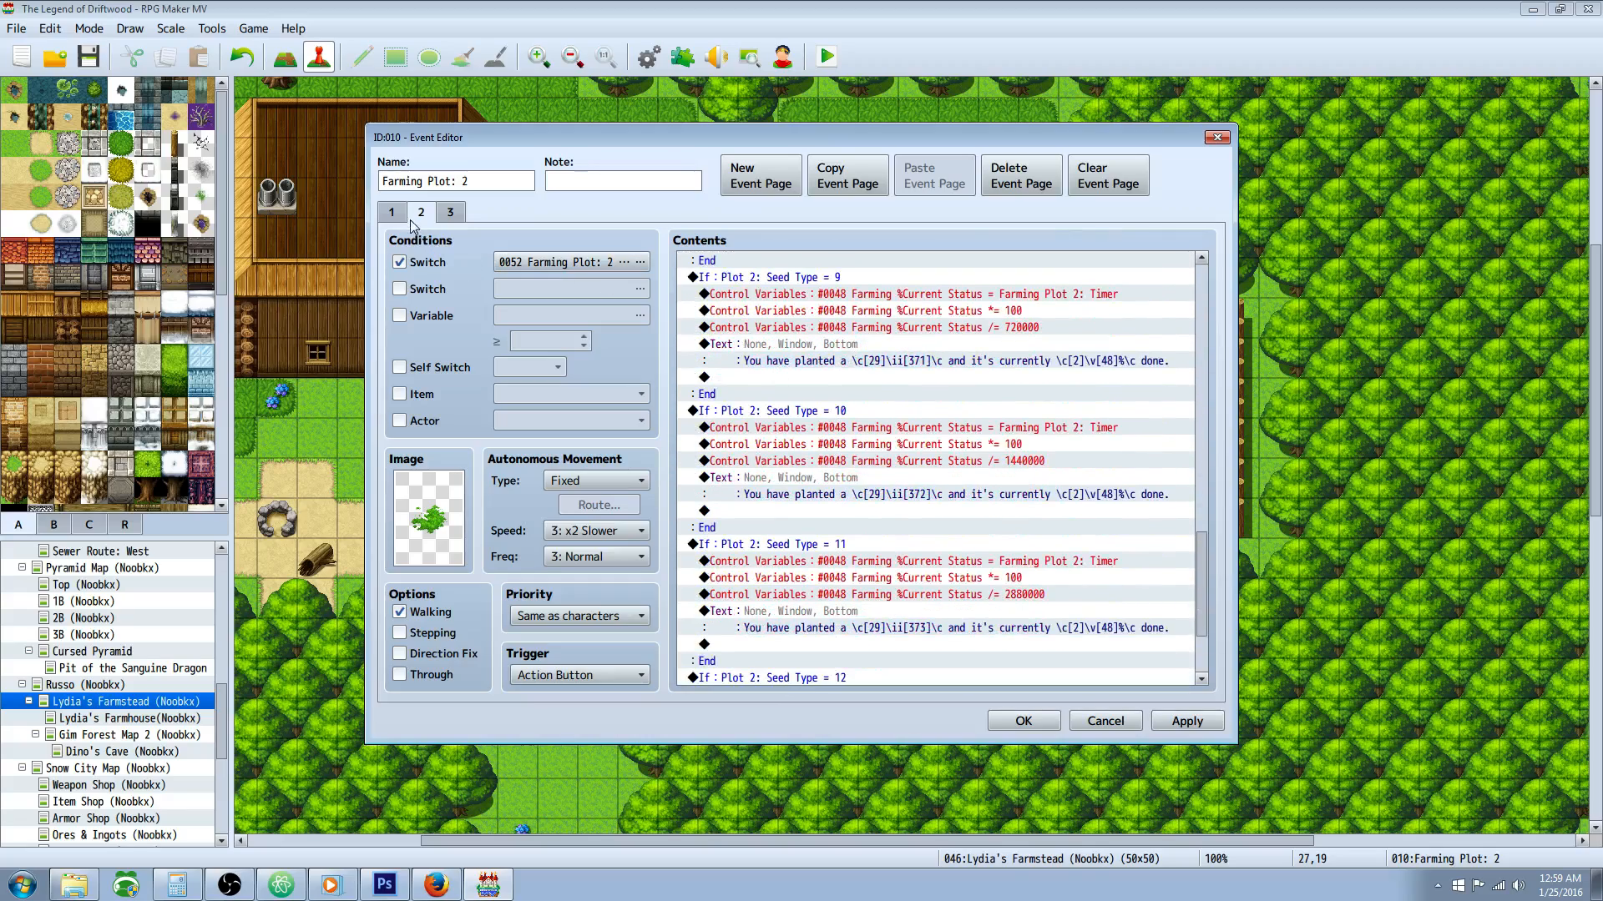
# Step: Check the growth status page's switch condition by picking 0052 Farming Plot: 2 Start in the switch list
pyautogui.click(393, 214)
pyautogui.click(421, 213)
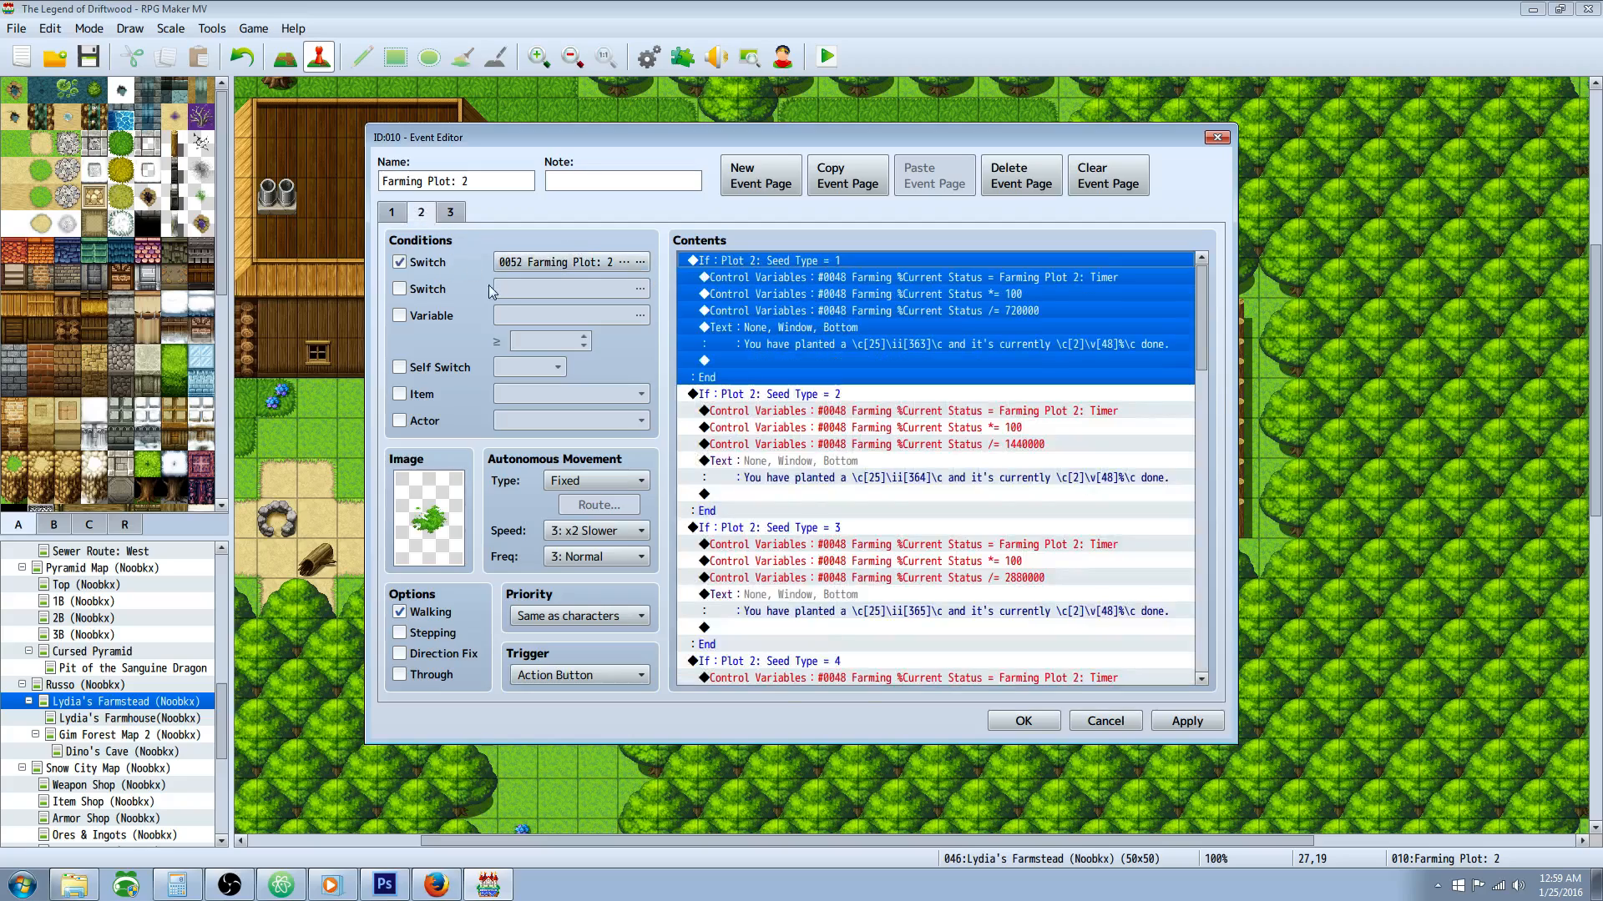
pyautogui.click(628, 264)
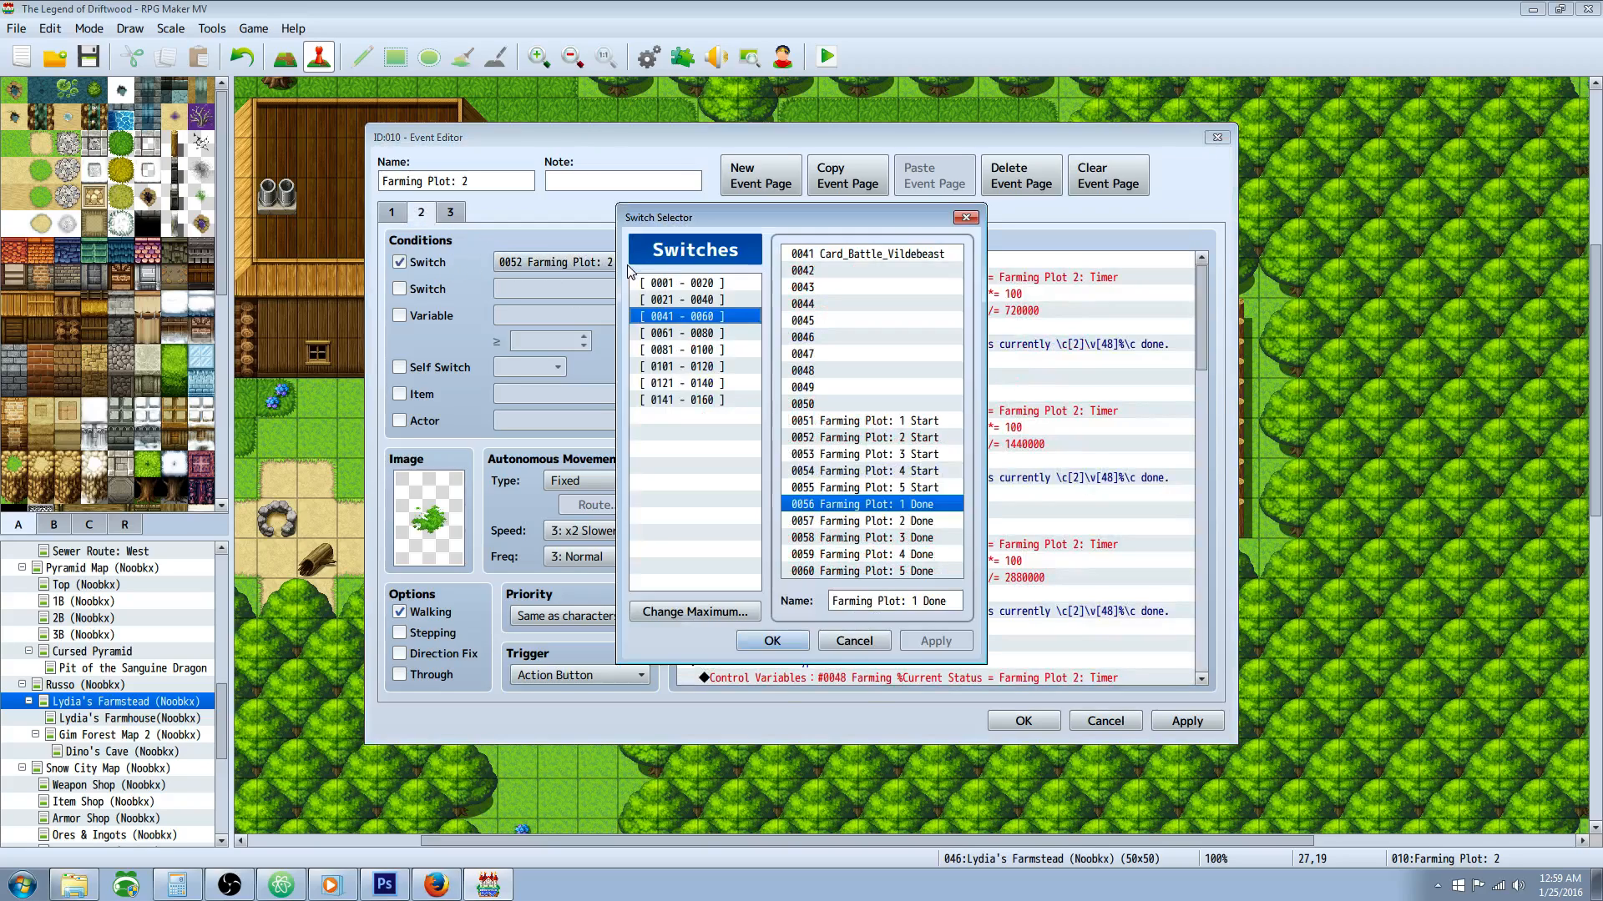
pyautogui.click(917, 440)
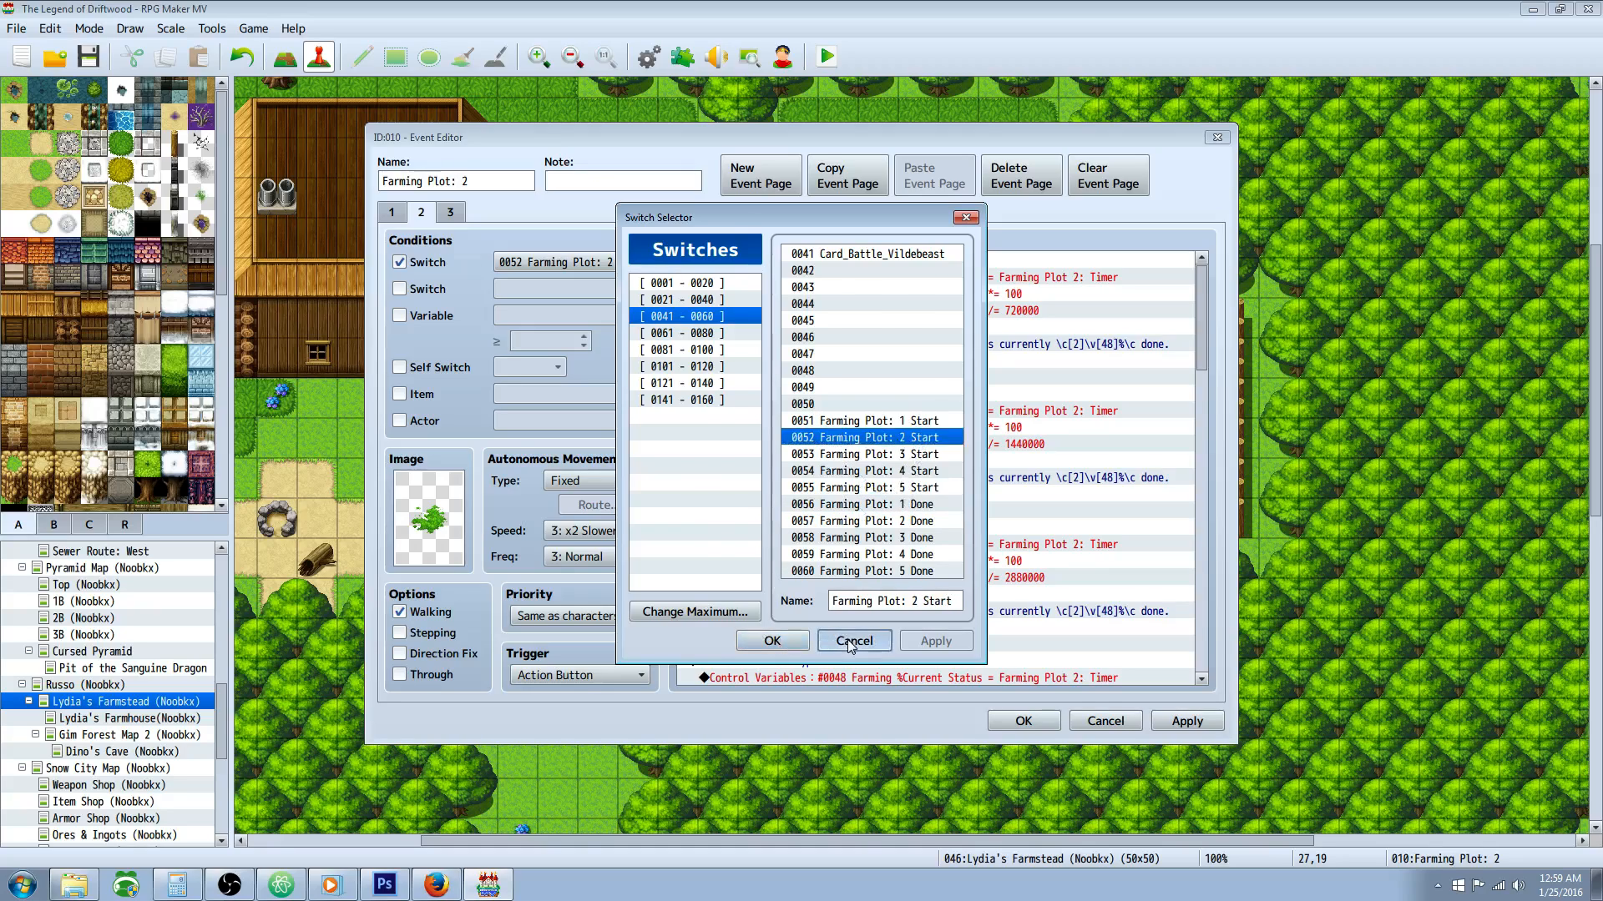
pyautogui.click(773, 641)
# Step: Check the harvest page's switch condition against 0057 Farming Plot: 2 Done in the switch list
pyautogui.click(442, 214)
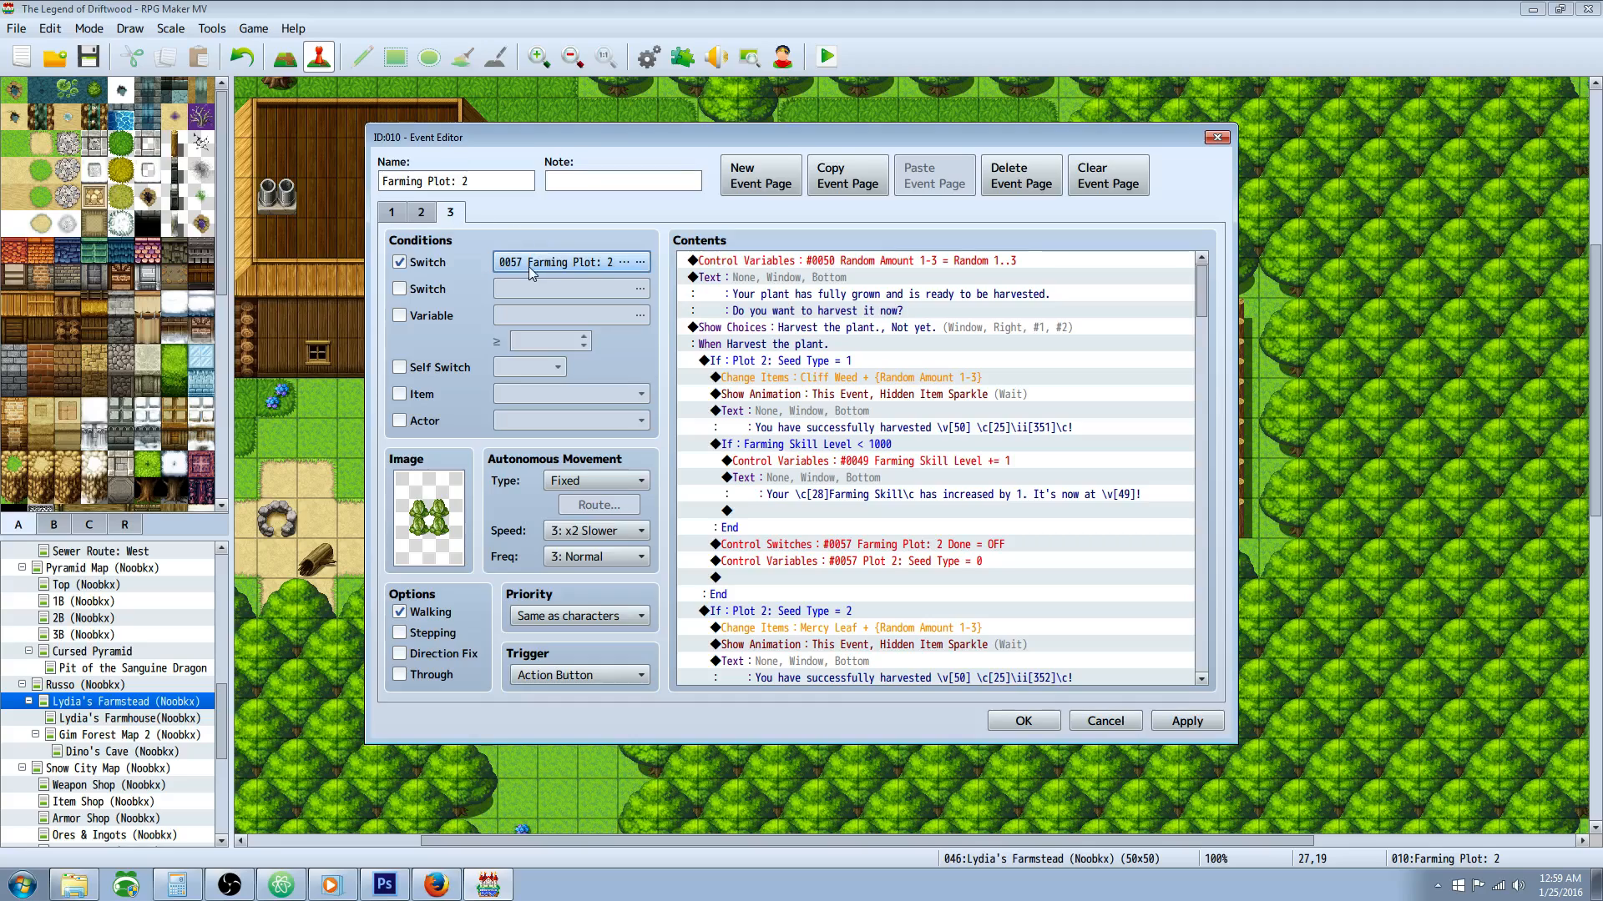
pyautogui.click(625, 264)
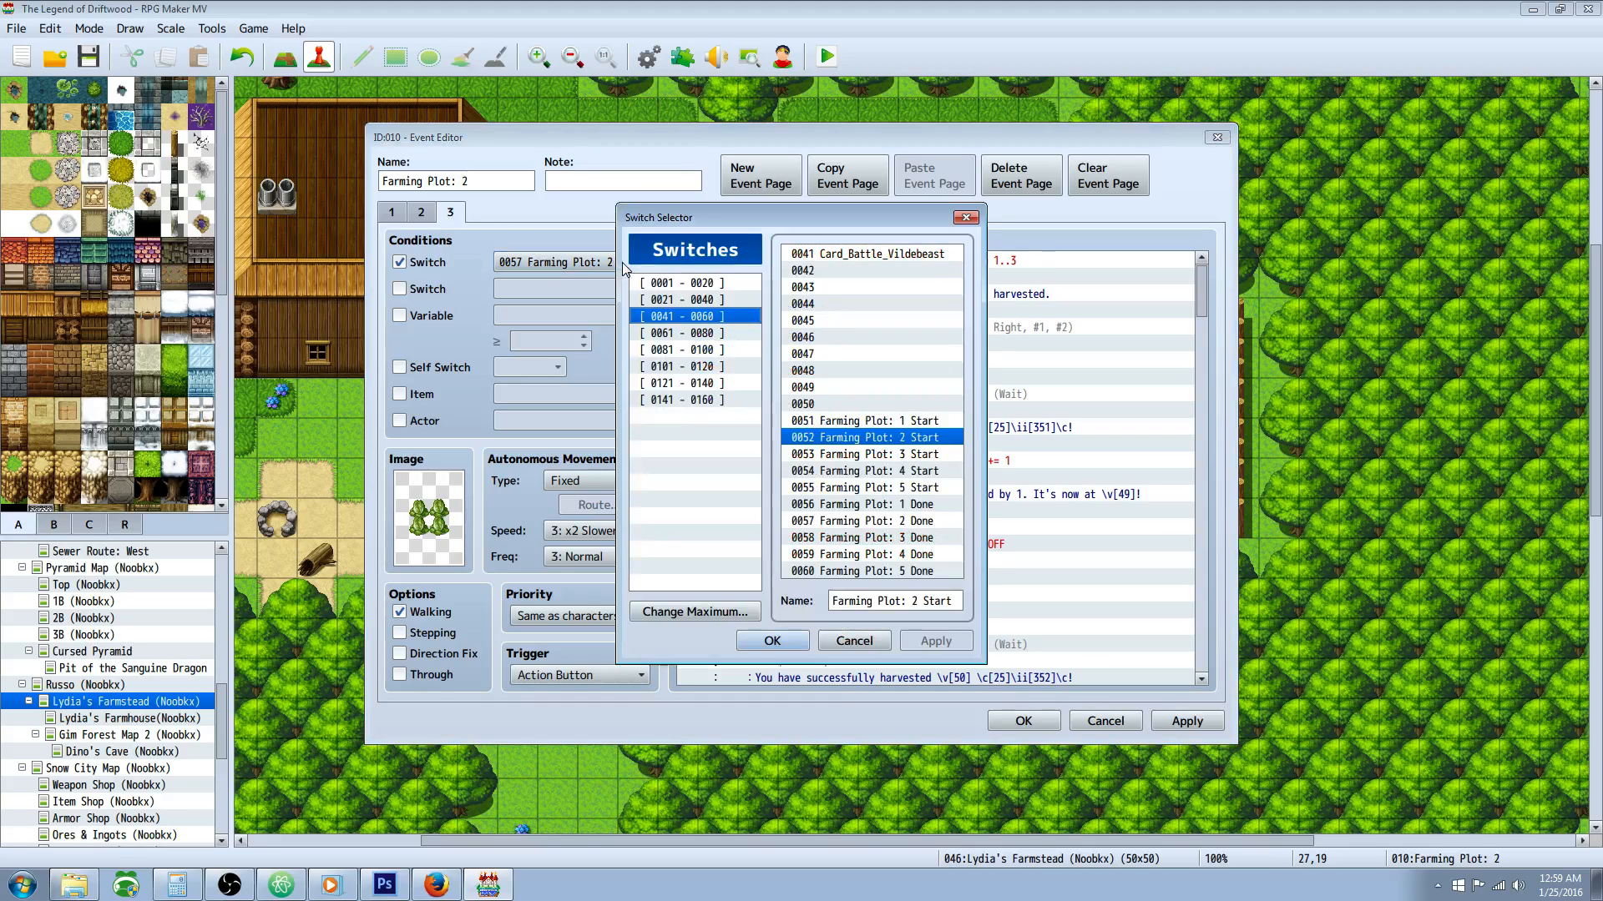
pyautogui.click(918, 521)
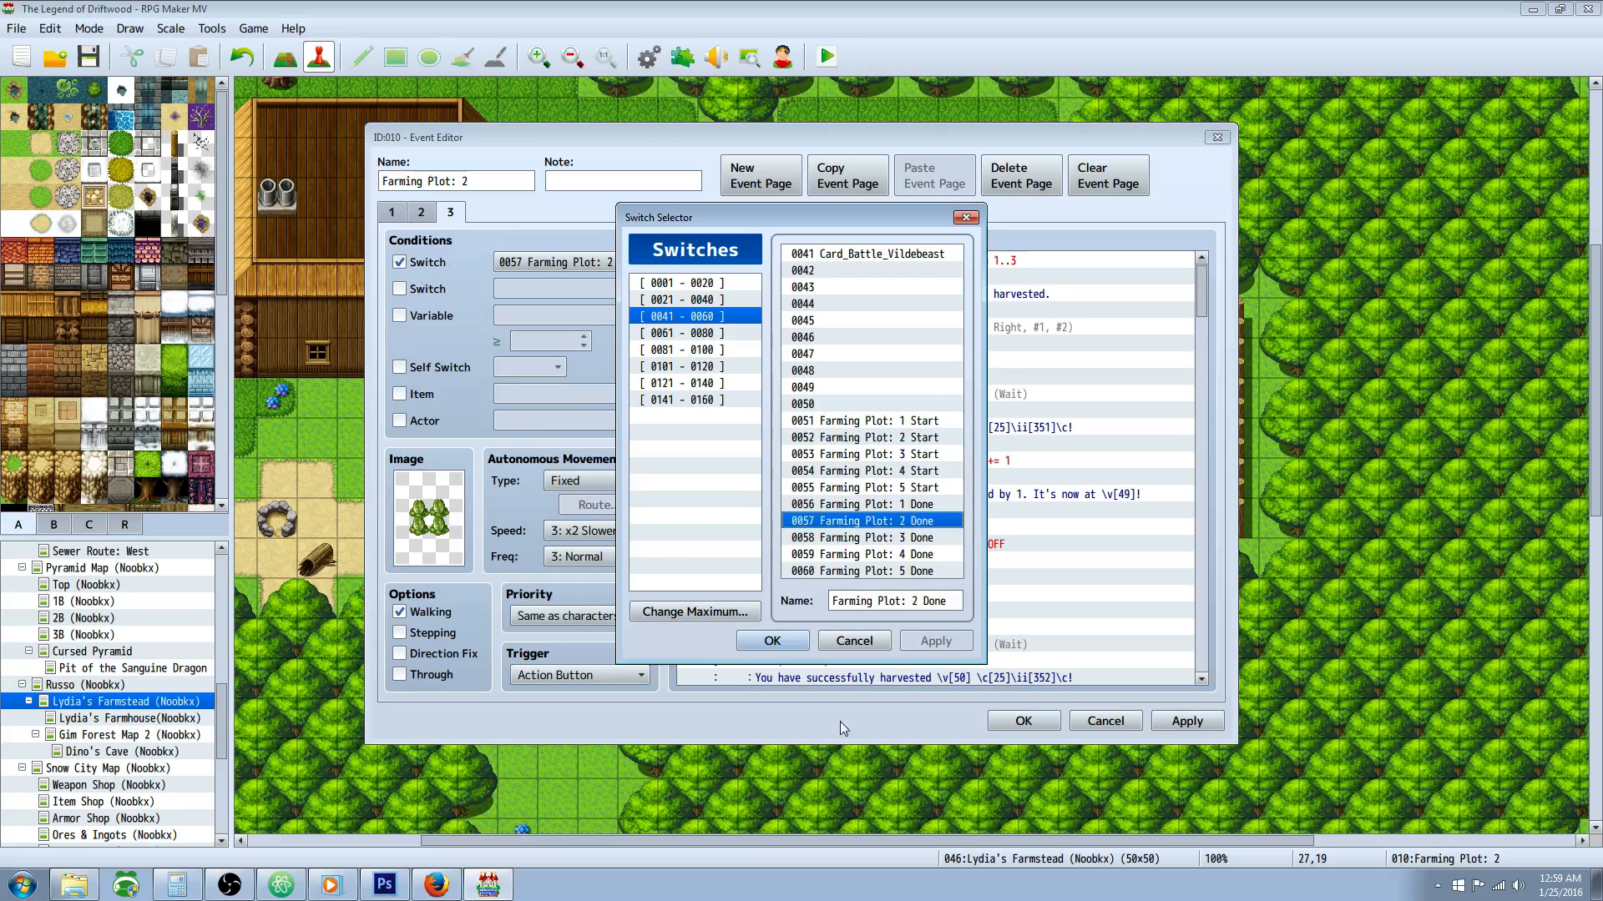
pyautogui.click(860, 642)
# Step: Review the harvest page's opening commands: the Random Amount 1-3 variable, the ready-to-harvest message and the harvest choices
pyautogui.click(855, 277)
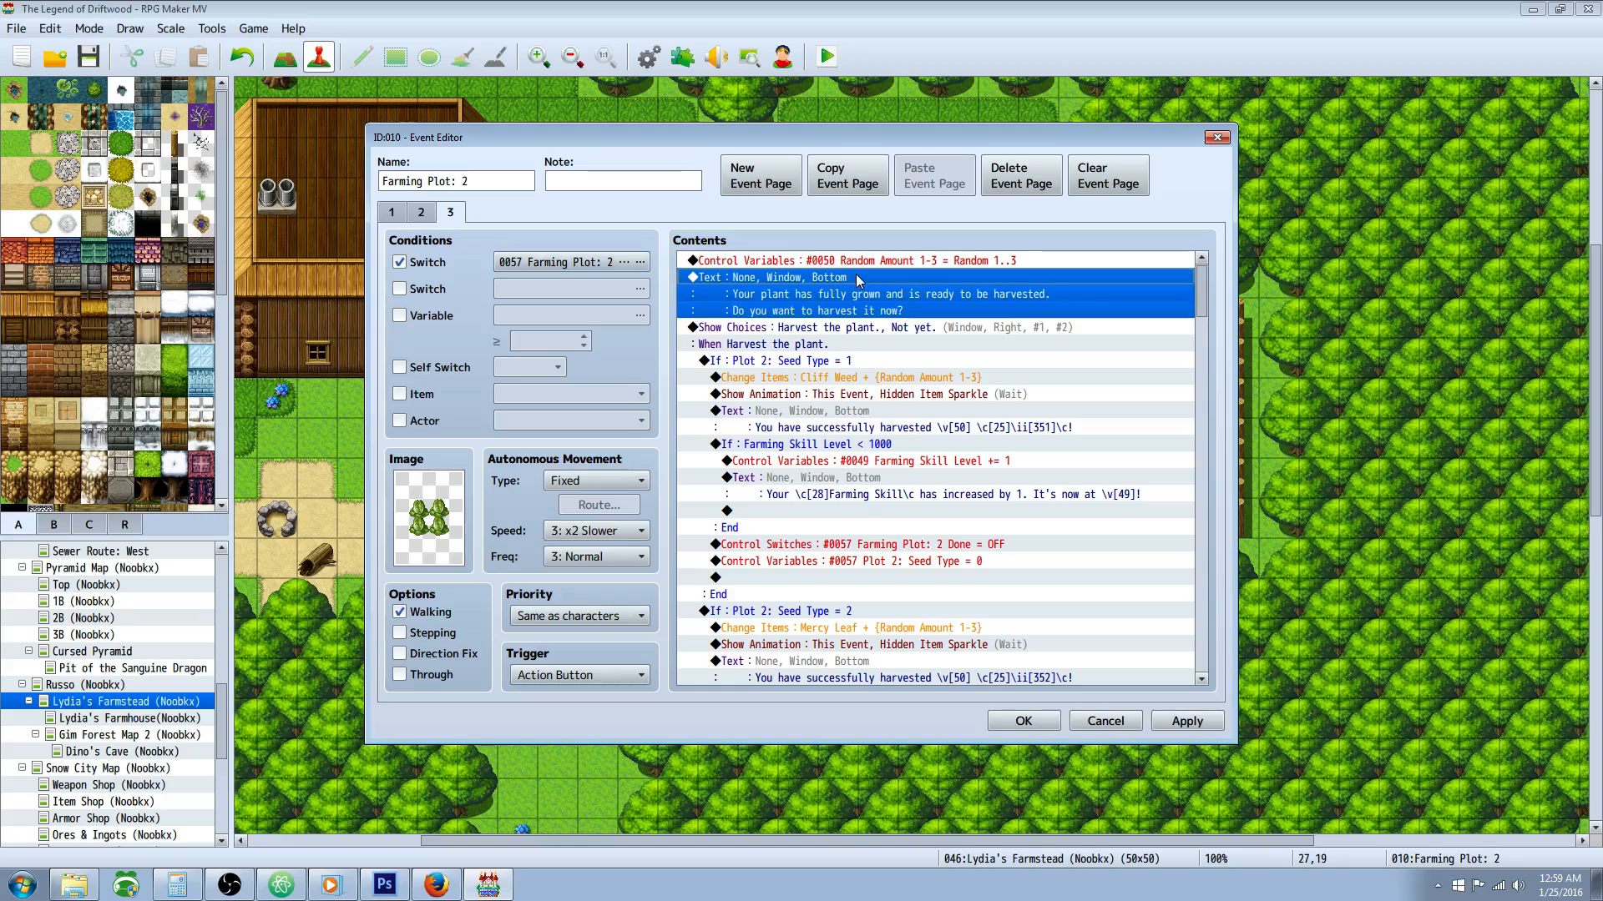
pyautogui.click(918, 261)
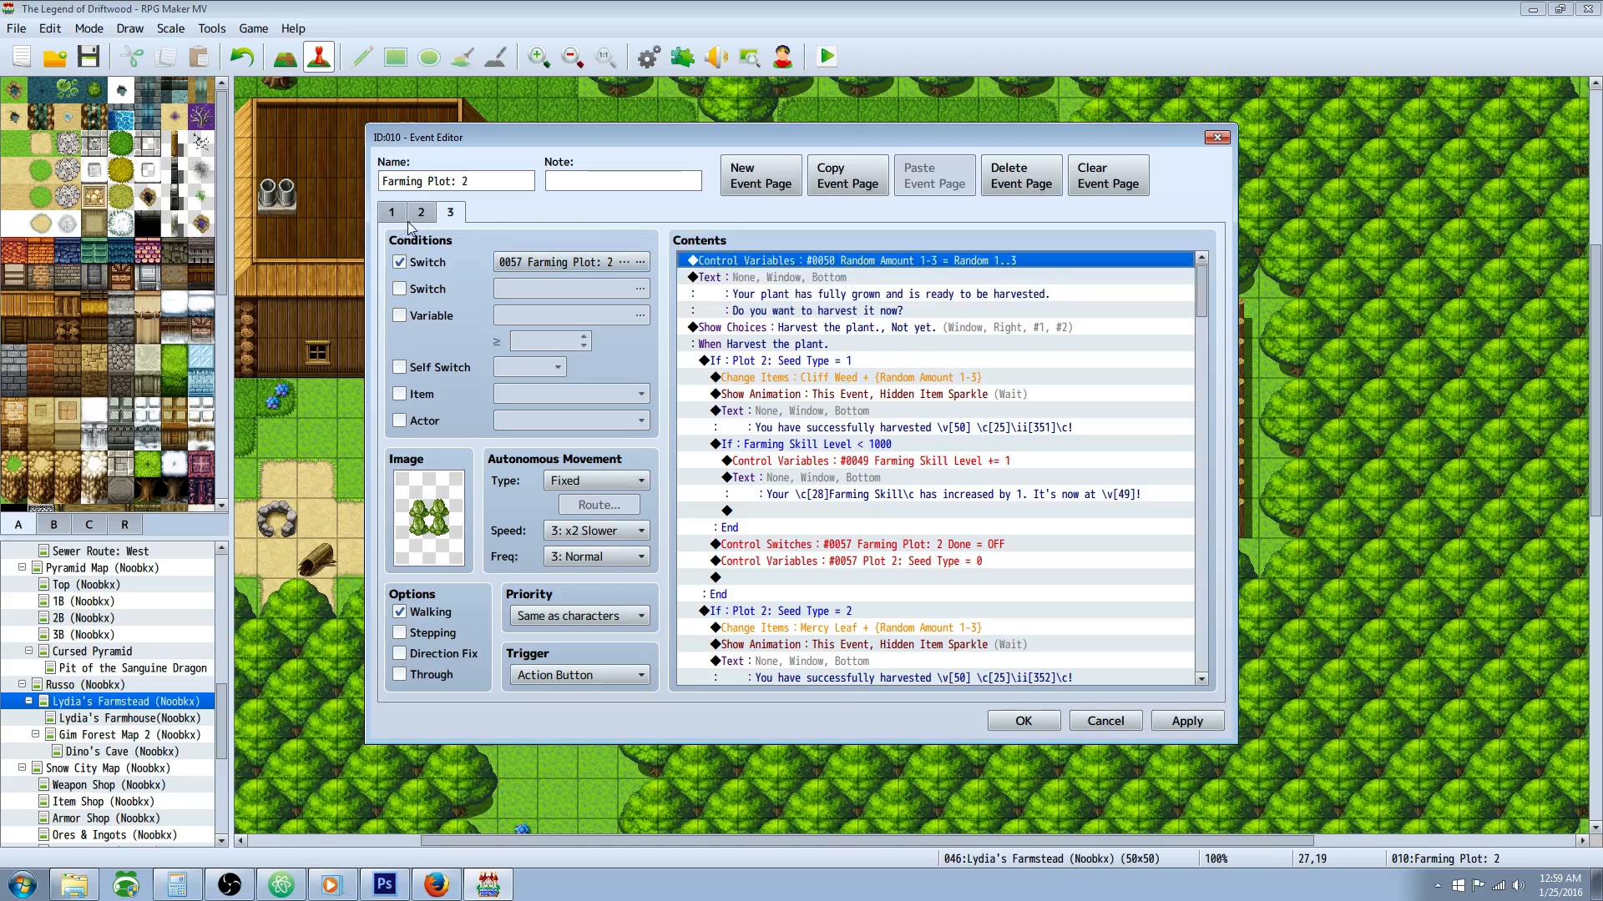
pyautogui.click(929, 327)
pyautogui.click(956, 293)
pyautogui.click(943, 364)
pyautogui.scroll(-1, 944, 371)
pyautogui.scroll(1, 868, 357)
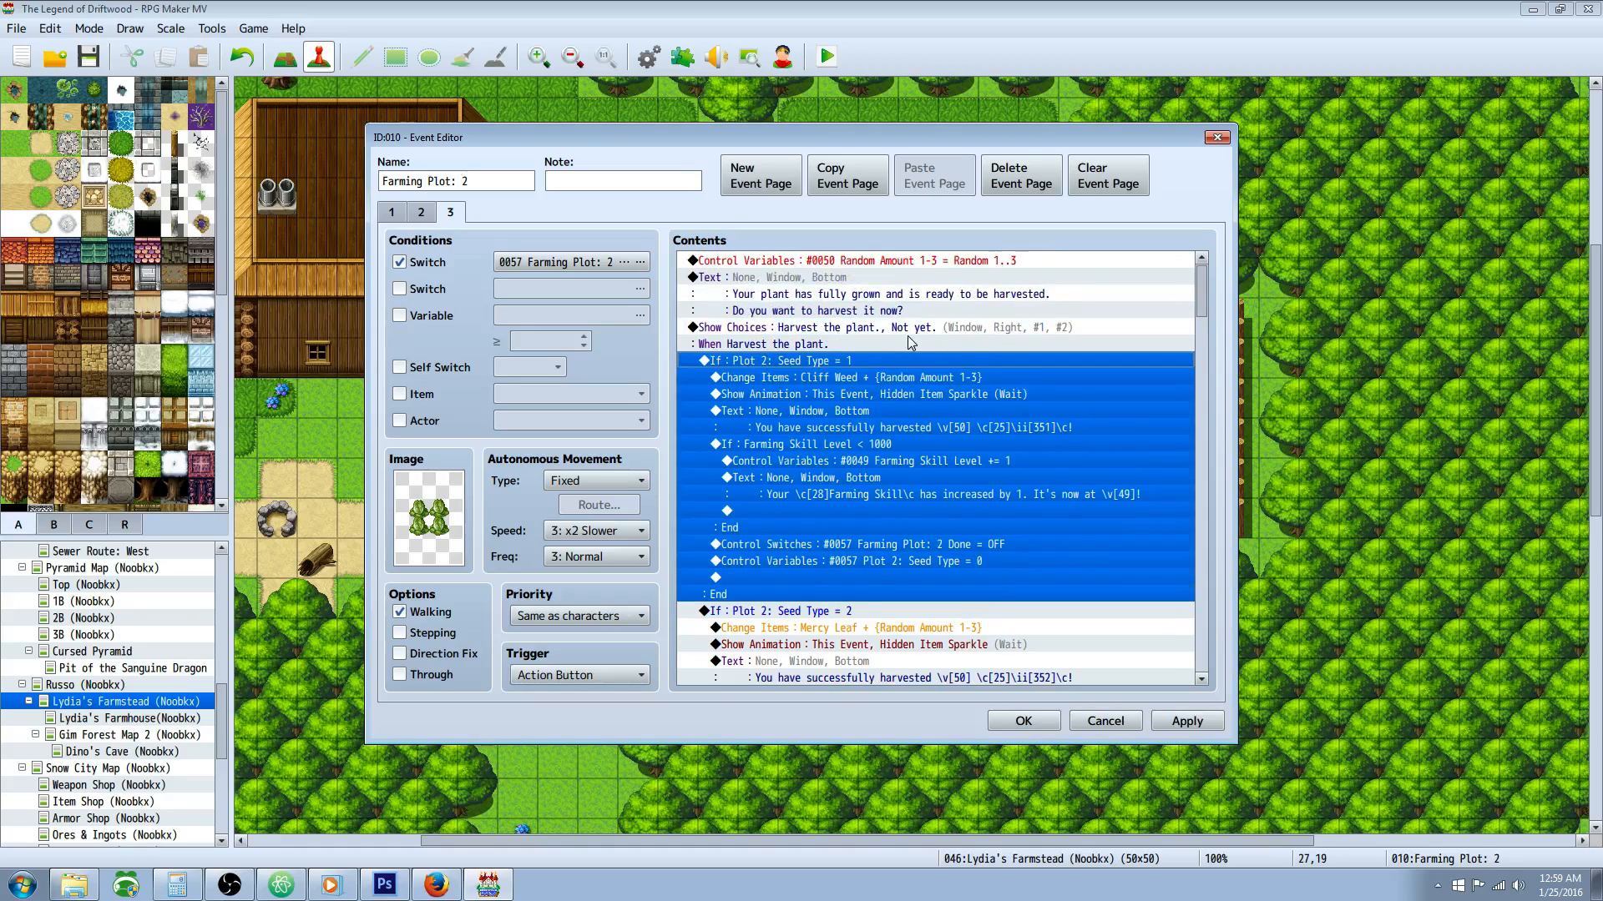
# Step: Review the Cliff Weed harvest branch's item reward, skill increase, Done switch reset and seed type reset commands
pyautogui.click(935, 414)
pyautogui.click(778, 366)
pyautogui.click(949, 378)
pyautogui.scroll(-2, 930, 397)
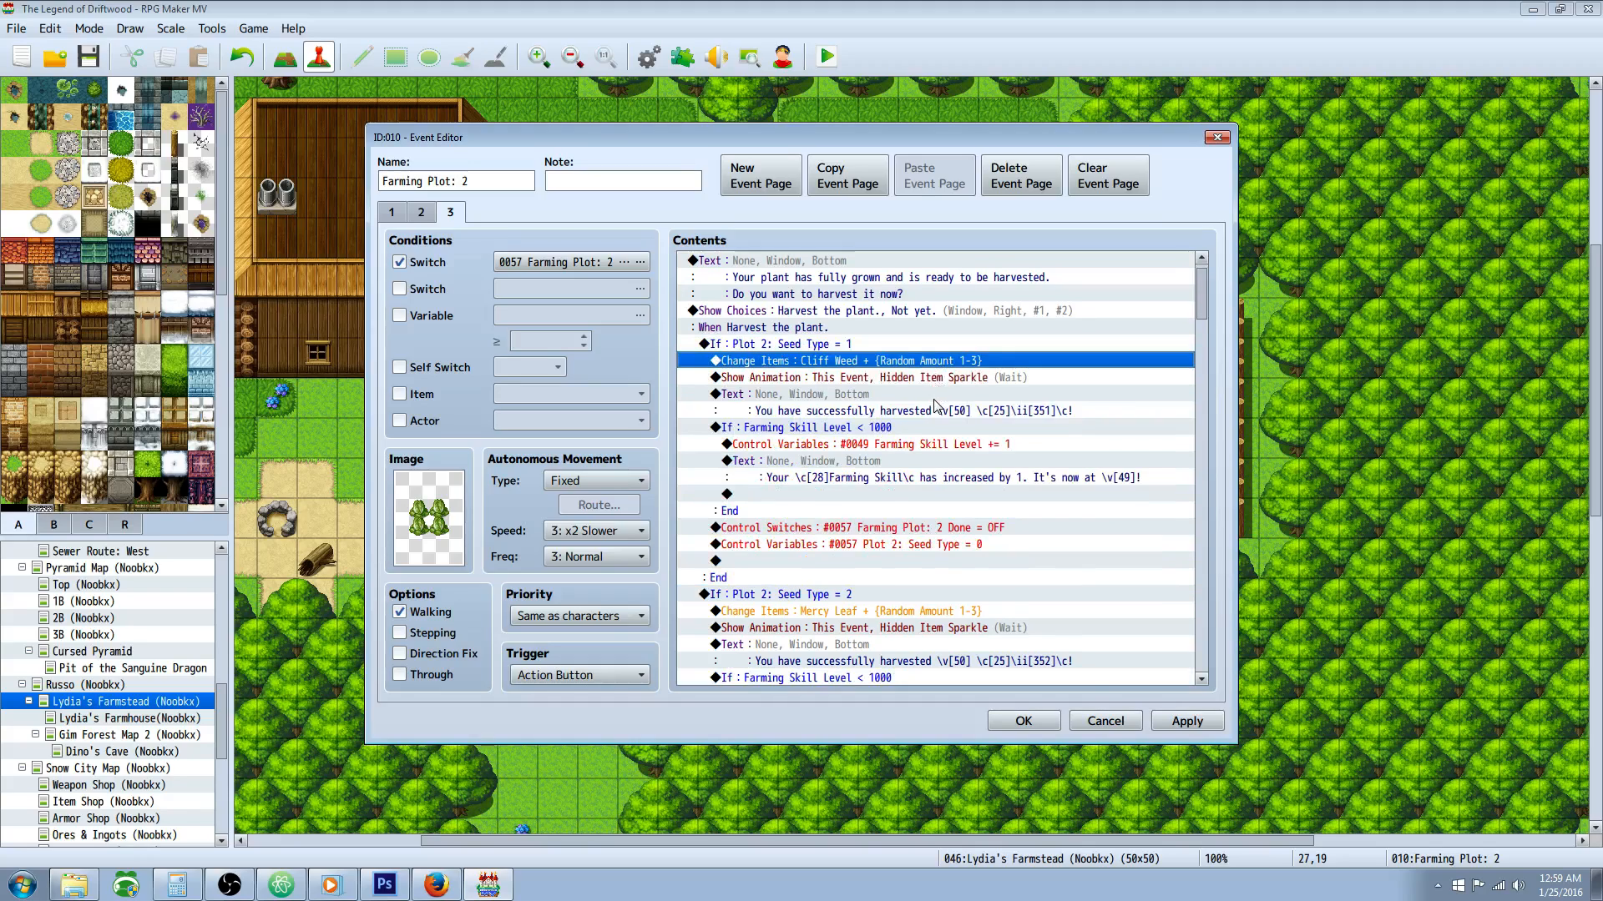
pyautogui.scroll(-2, 925, 393)
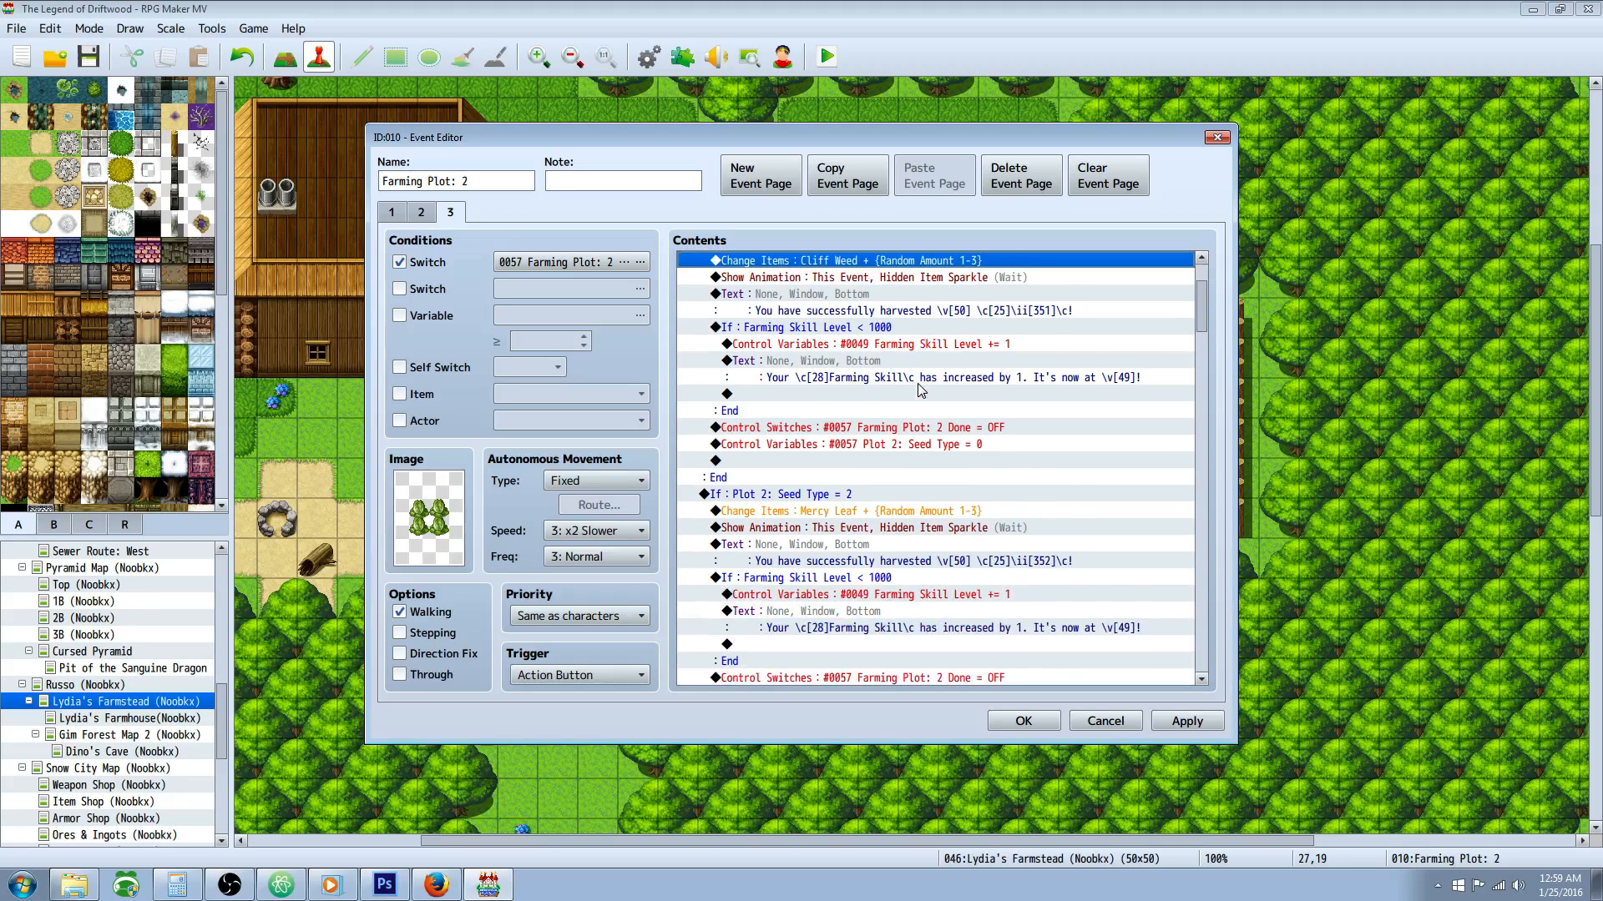
pyautogui.click(925, 368)
pyautogui.scroll(-1, 925, 369)
pyautogui.click(901, 395)
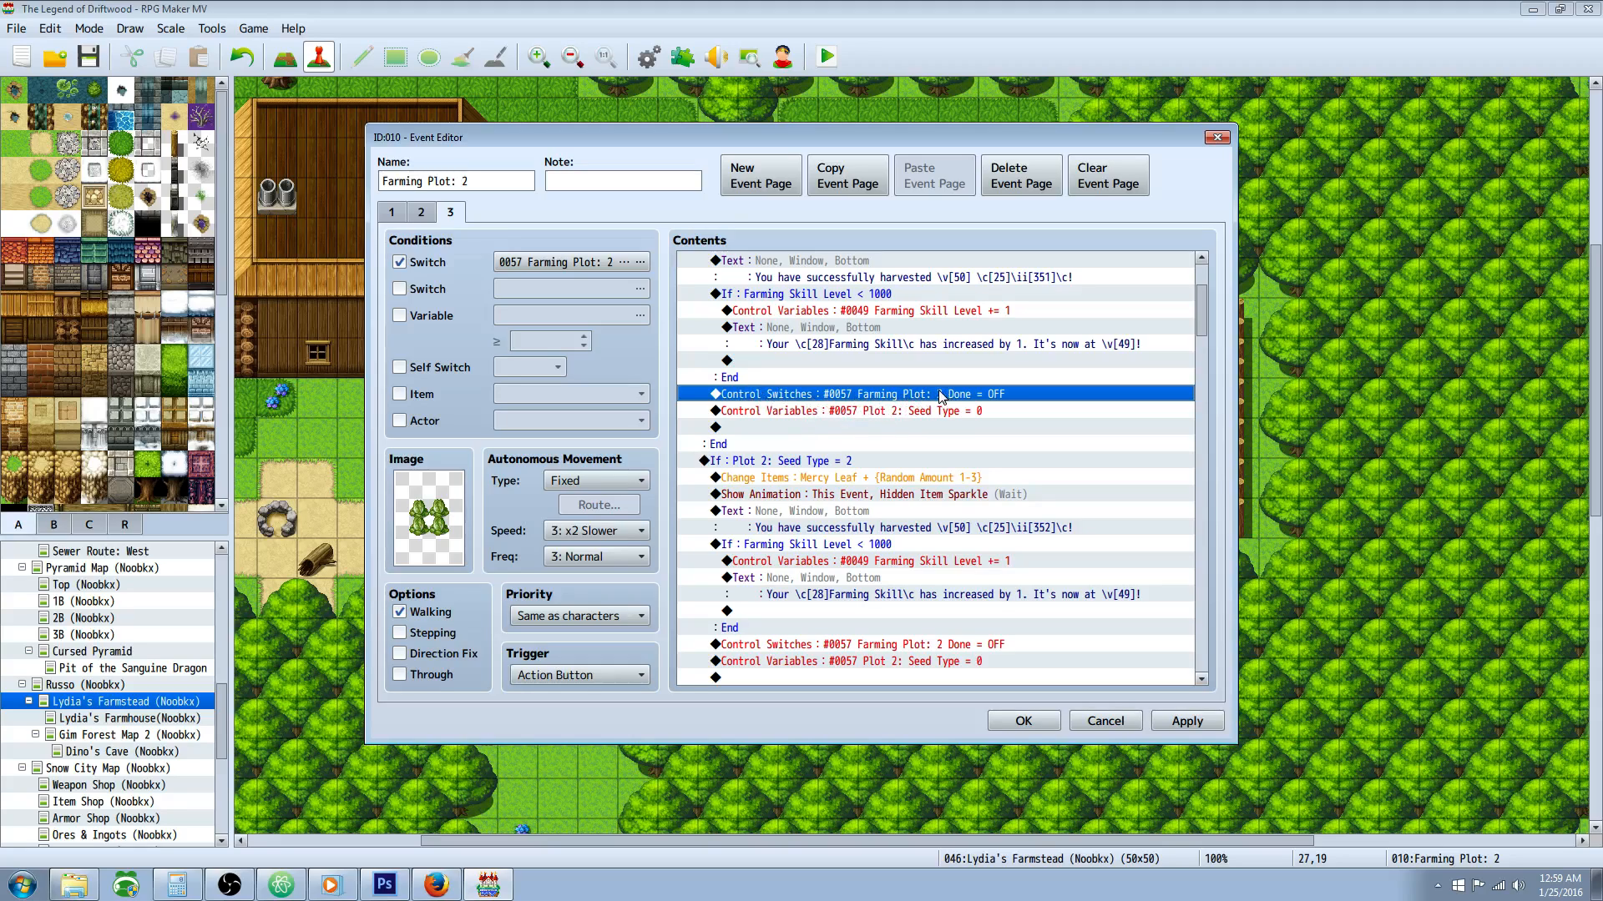
pyautogui.click(789, 413)
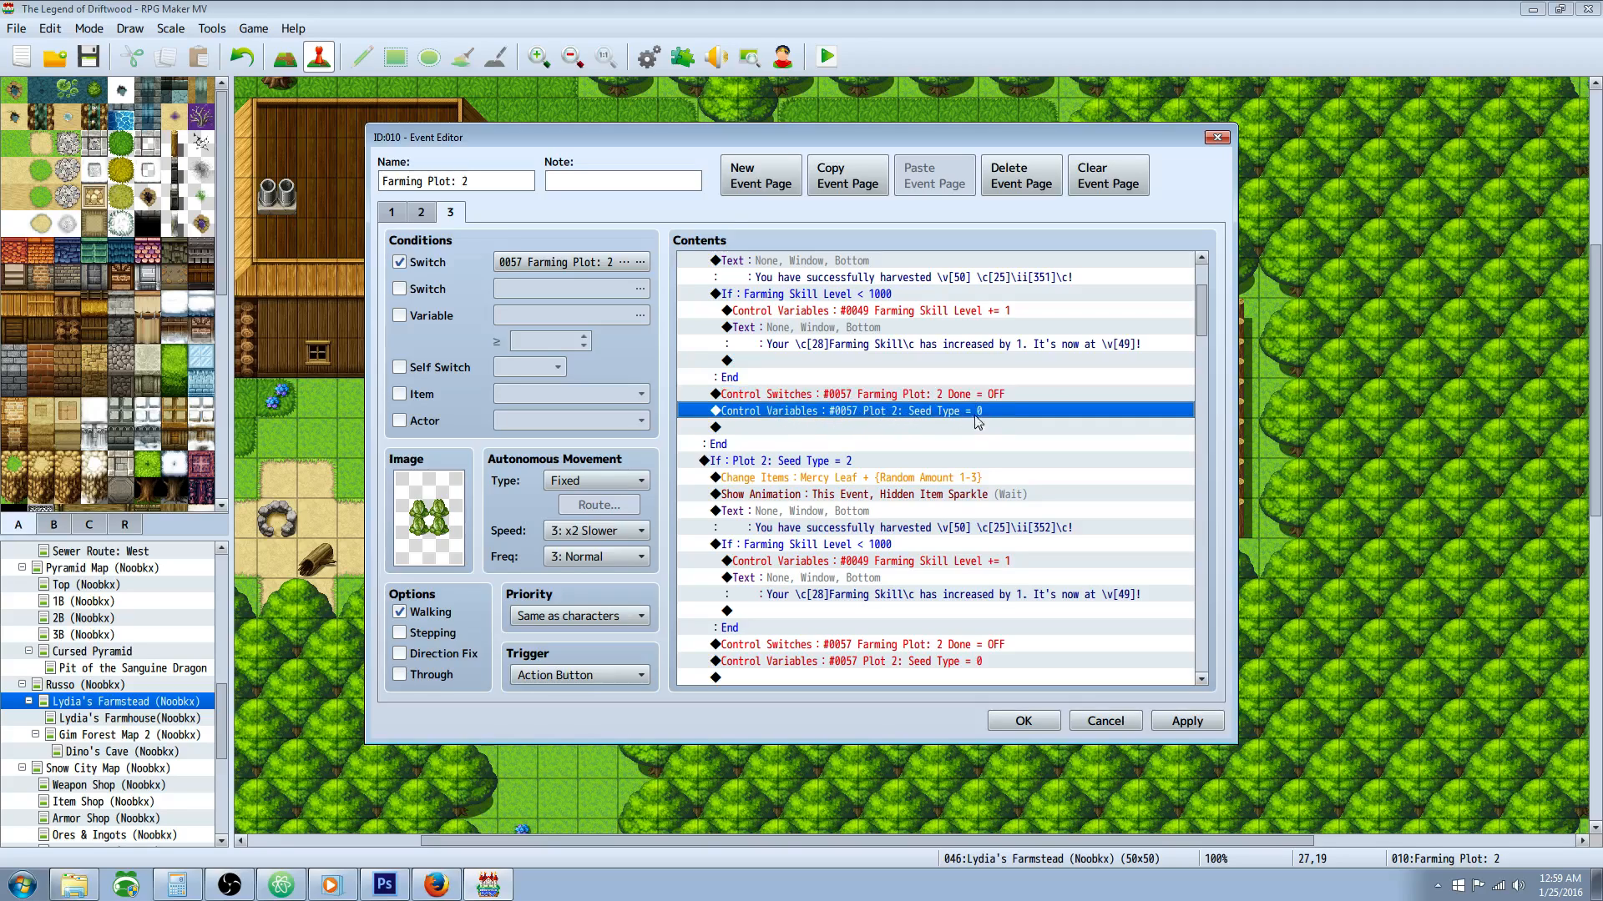
# Step: Review the skill increase, Done switch and seed type reset commands in the Mercy Leaf harvest branch
pyautogui.scroll(-2, 876, 401)
pyautogui.click(750, 377)
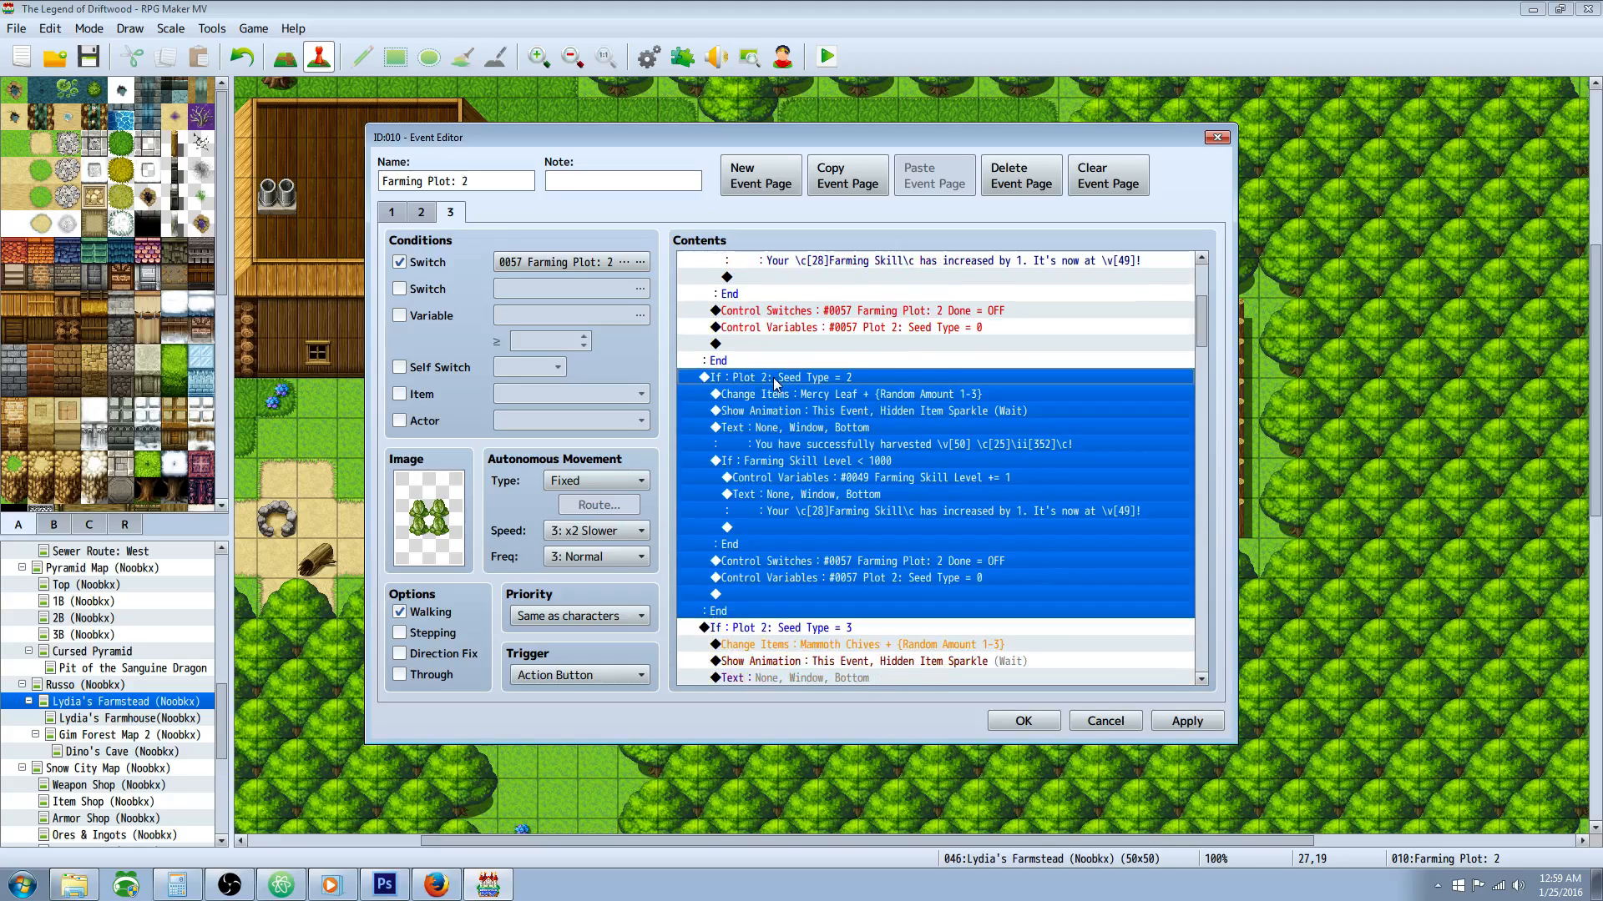
pyautogui.scroll(-1, 981, 448)
pyautogui.click(946, 446)
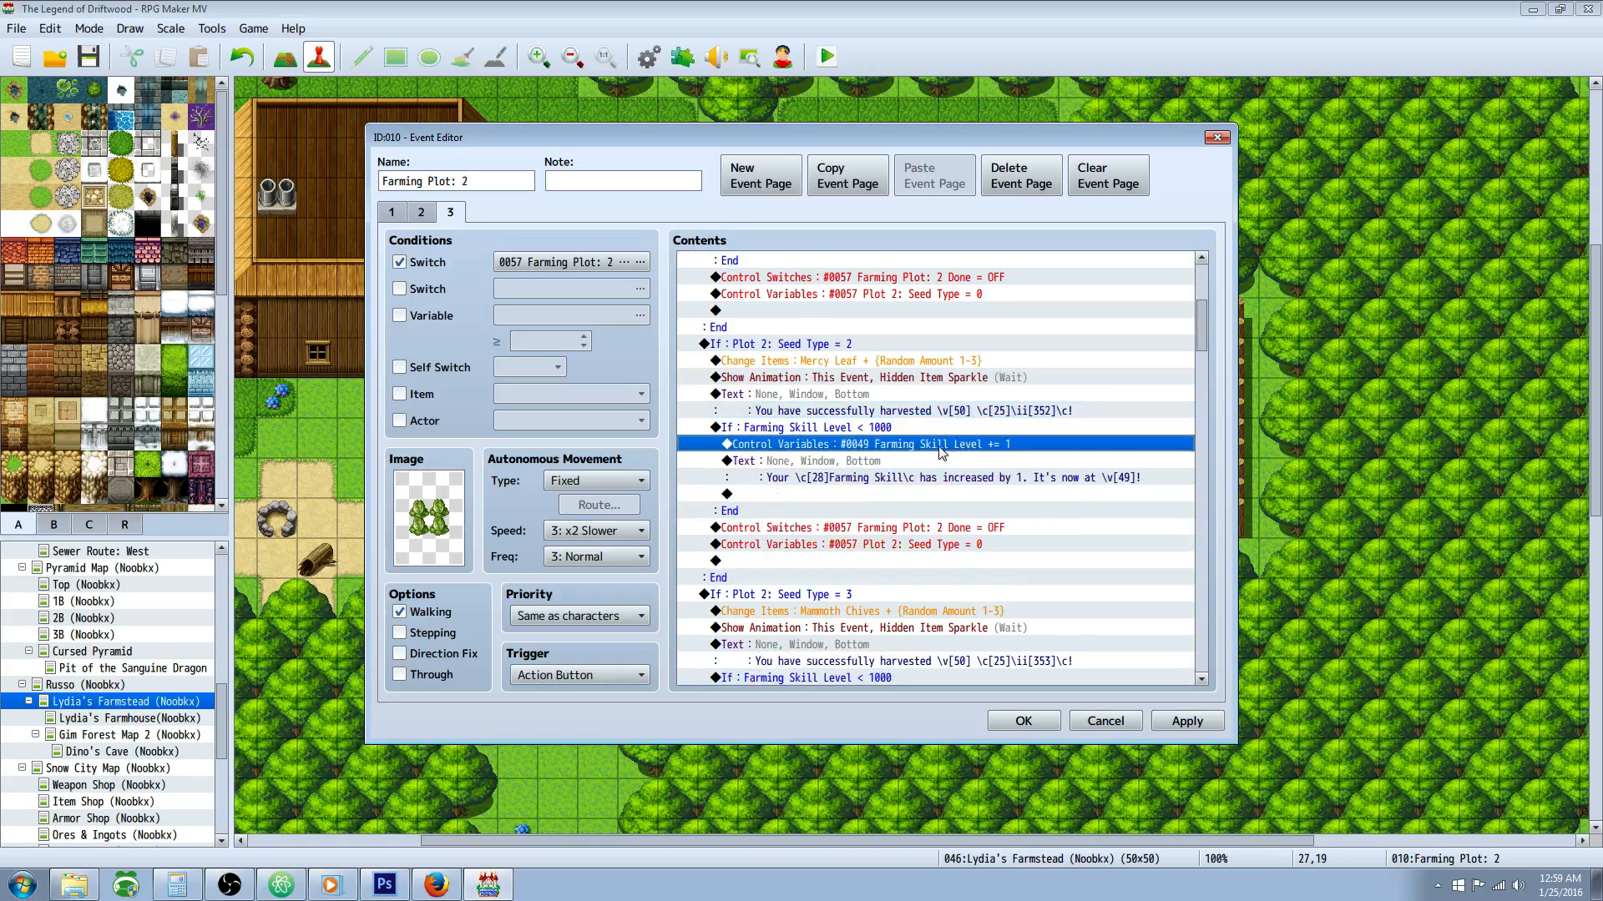
pyautogui.click(943, 492)
pyautogui.click(948, 527)
pyautogui.click(944, 540)
pyautogui.click(950, 527)
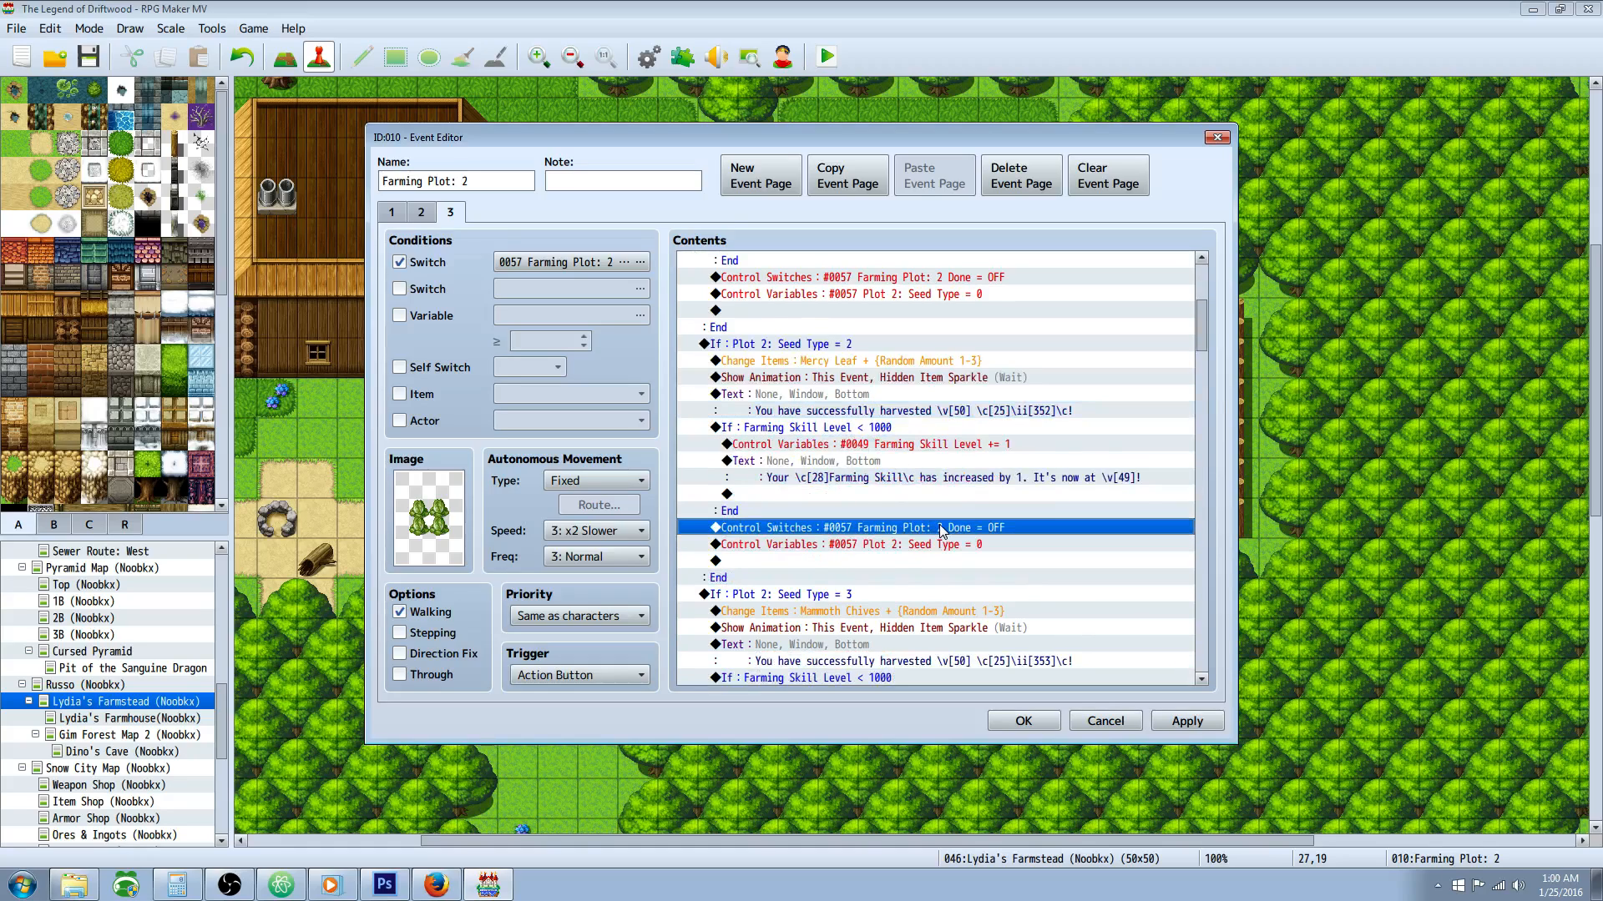
# Step: Examine the Seed Type = 3 harvest branch for Mammoth Chives and skim the harvest branches that follow
pyautogui.scroll(-4, 1031, 531)
pyautogui.click(951, 488)
pyautogui.click(957, 482)
pyautogui.scroll(-6, 978, 492)
pyautogui.scroll(-2, 980, 499)
pyautogui.click(788, 333)
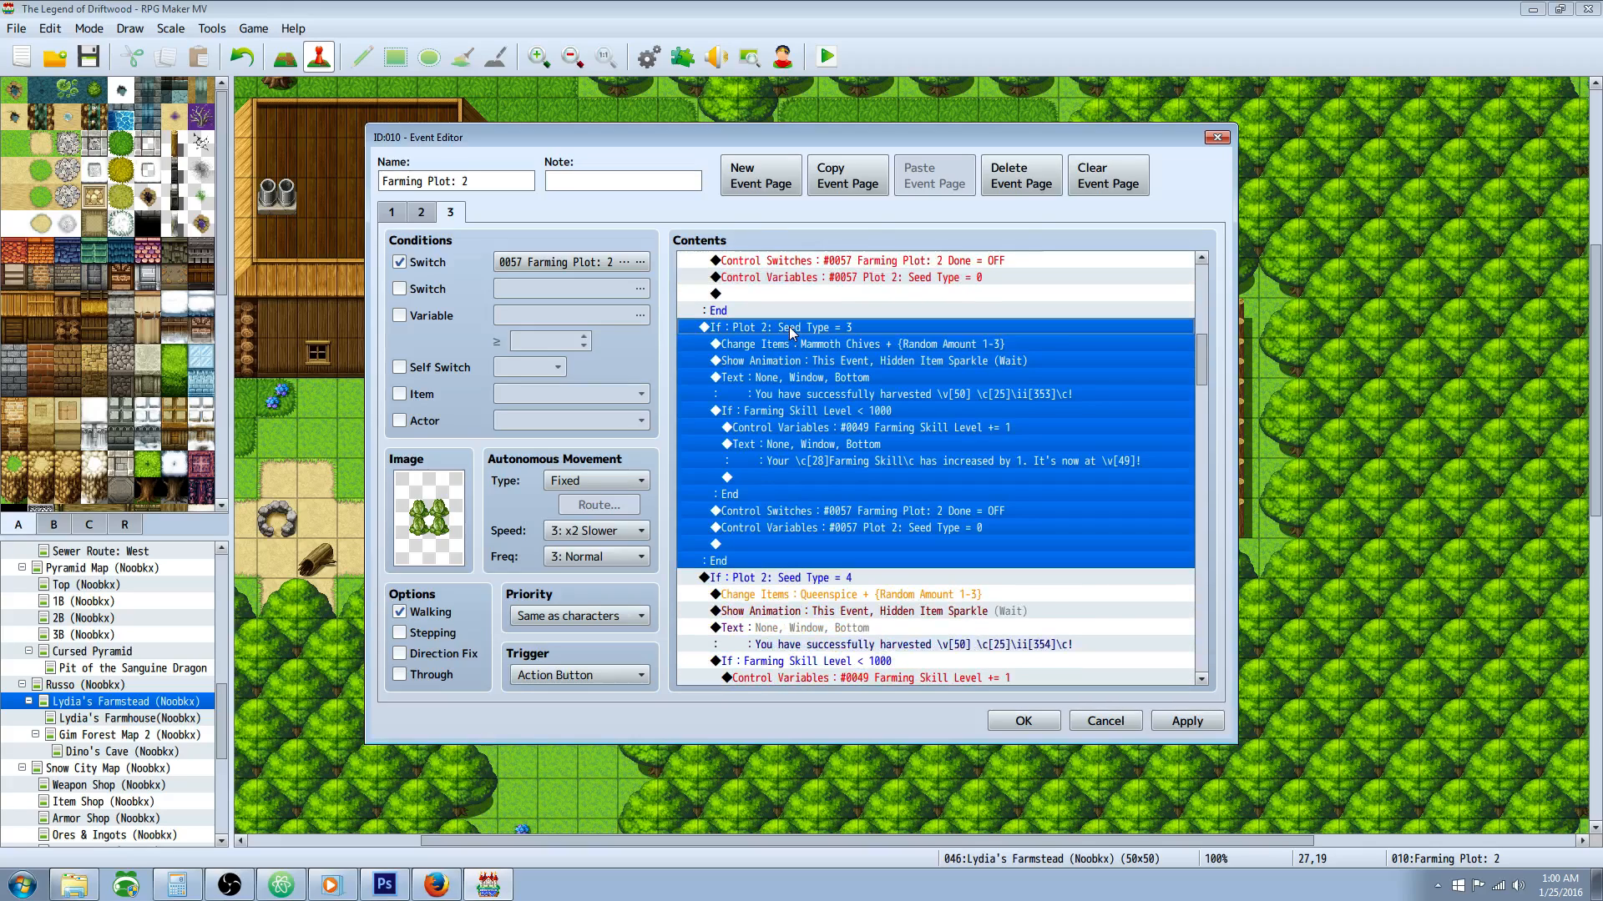
pyautogui.scroll(-9, 895, 383)
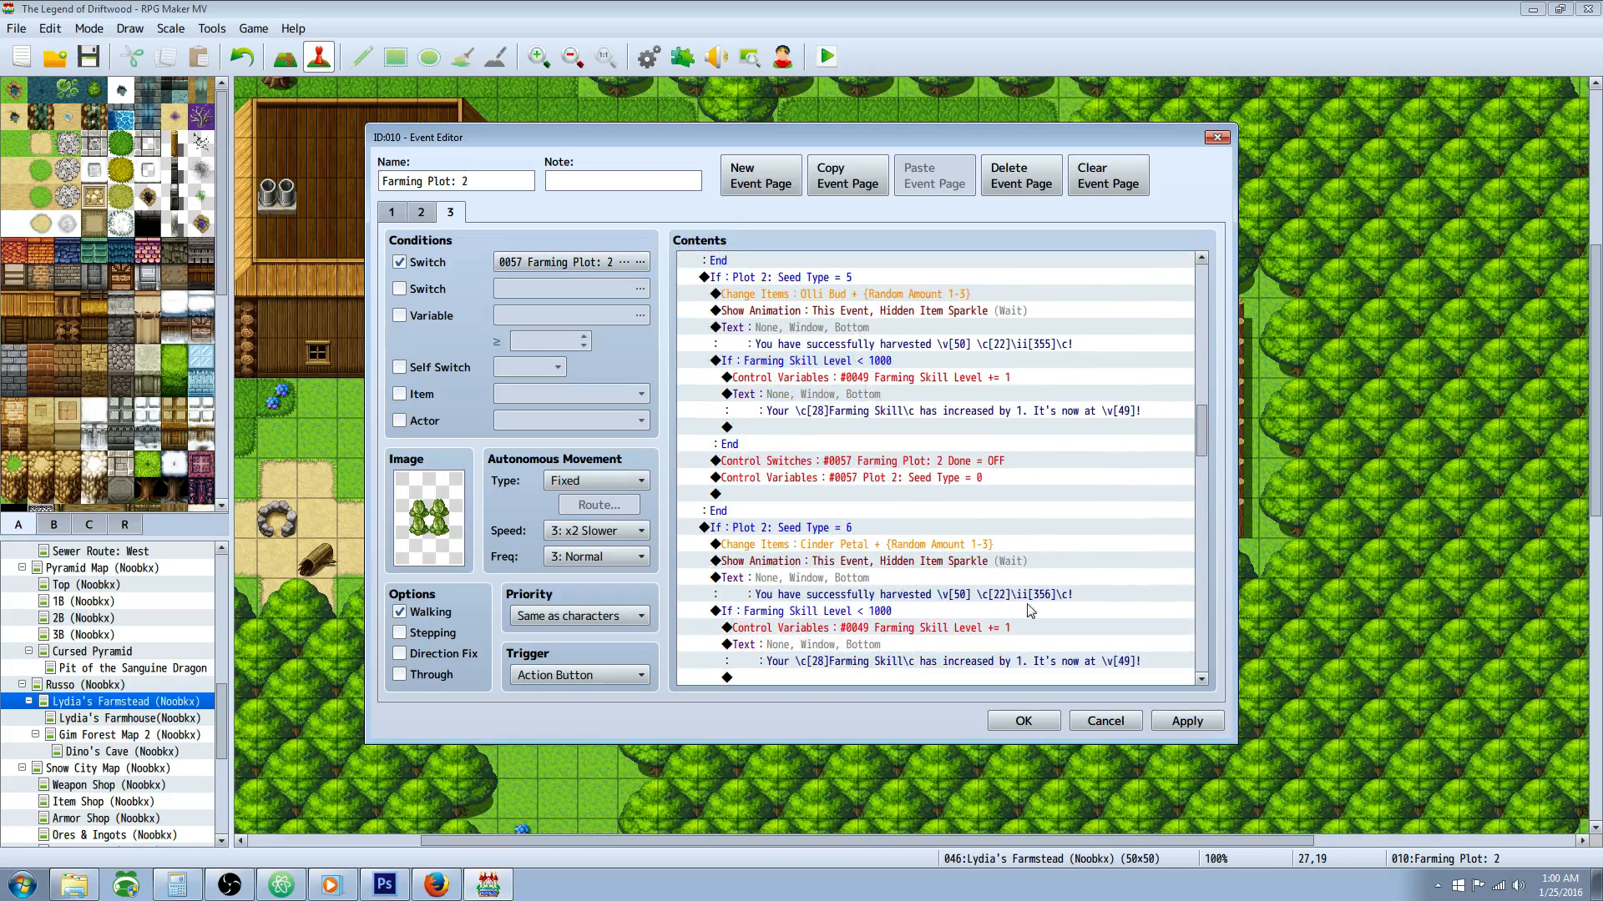
# Step: Accept the Farming Plot: 2 event and open the Farming Plot: 3 event for editing
pyautogui.click(1023, 721)
pyautogui.click(1117, 439)
pyautogui.rightClick(1128, 439)
pyautogui.click(1160, 448)
pyautogui.click(478, 180)
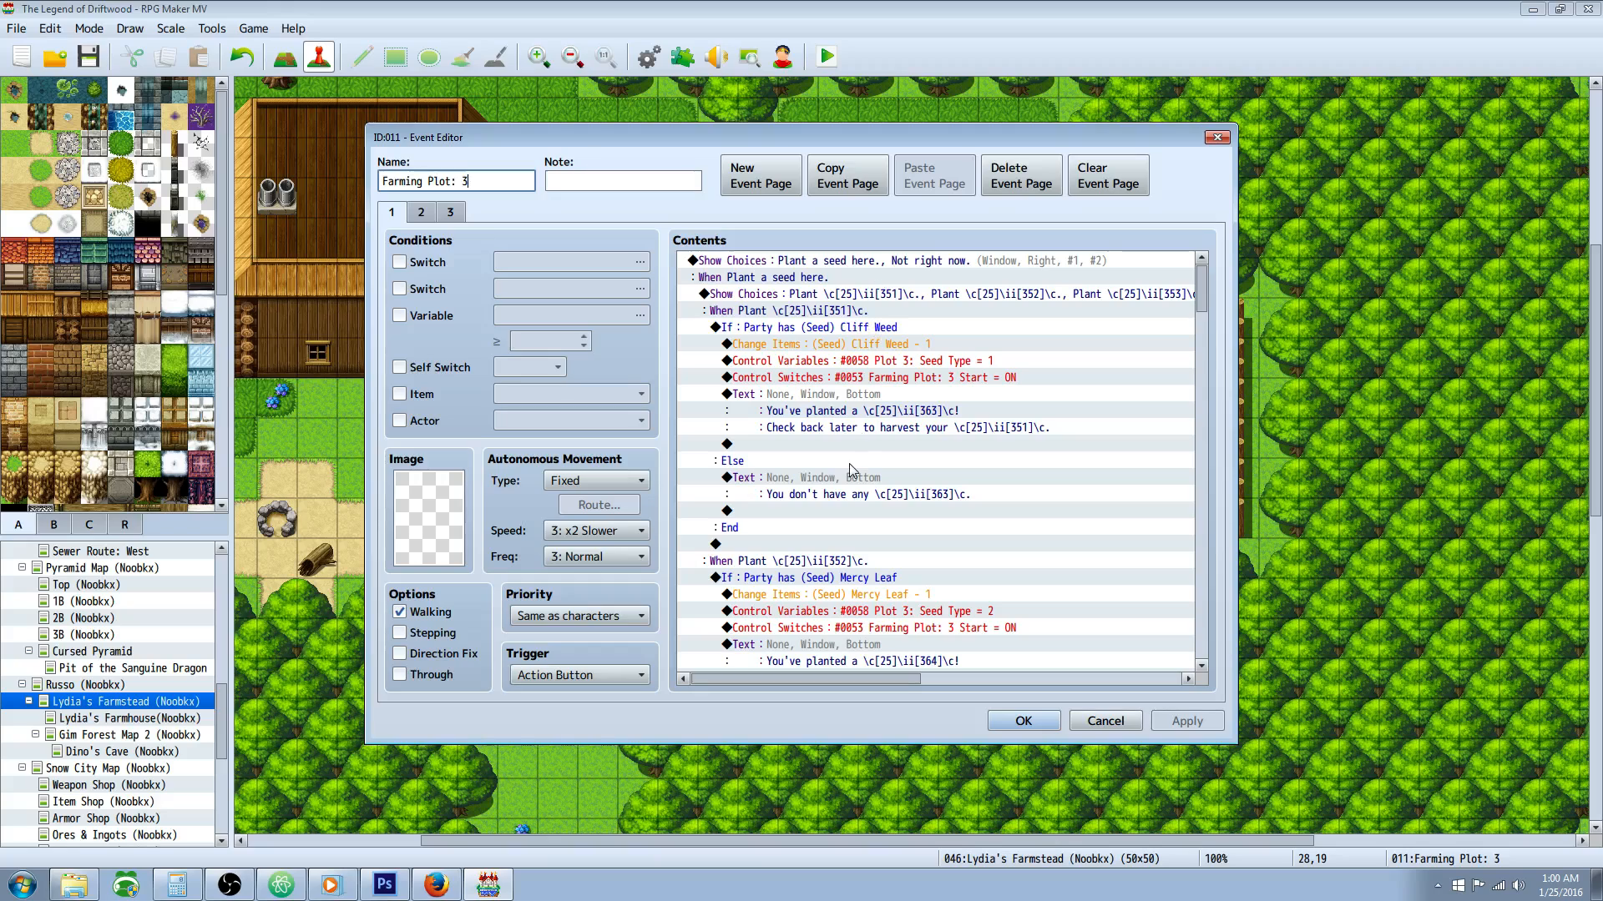
# Step: Skim the planting branches of Farming Plot: 3, accept the event and save the project
pyautogui.scroll(-6, 1010, 575)
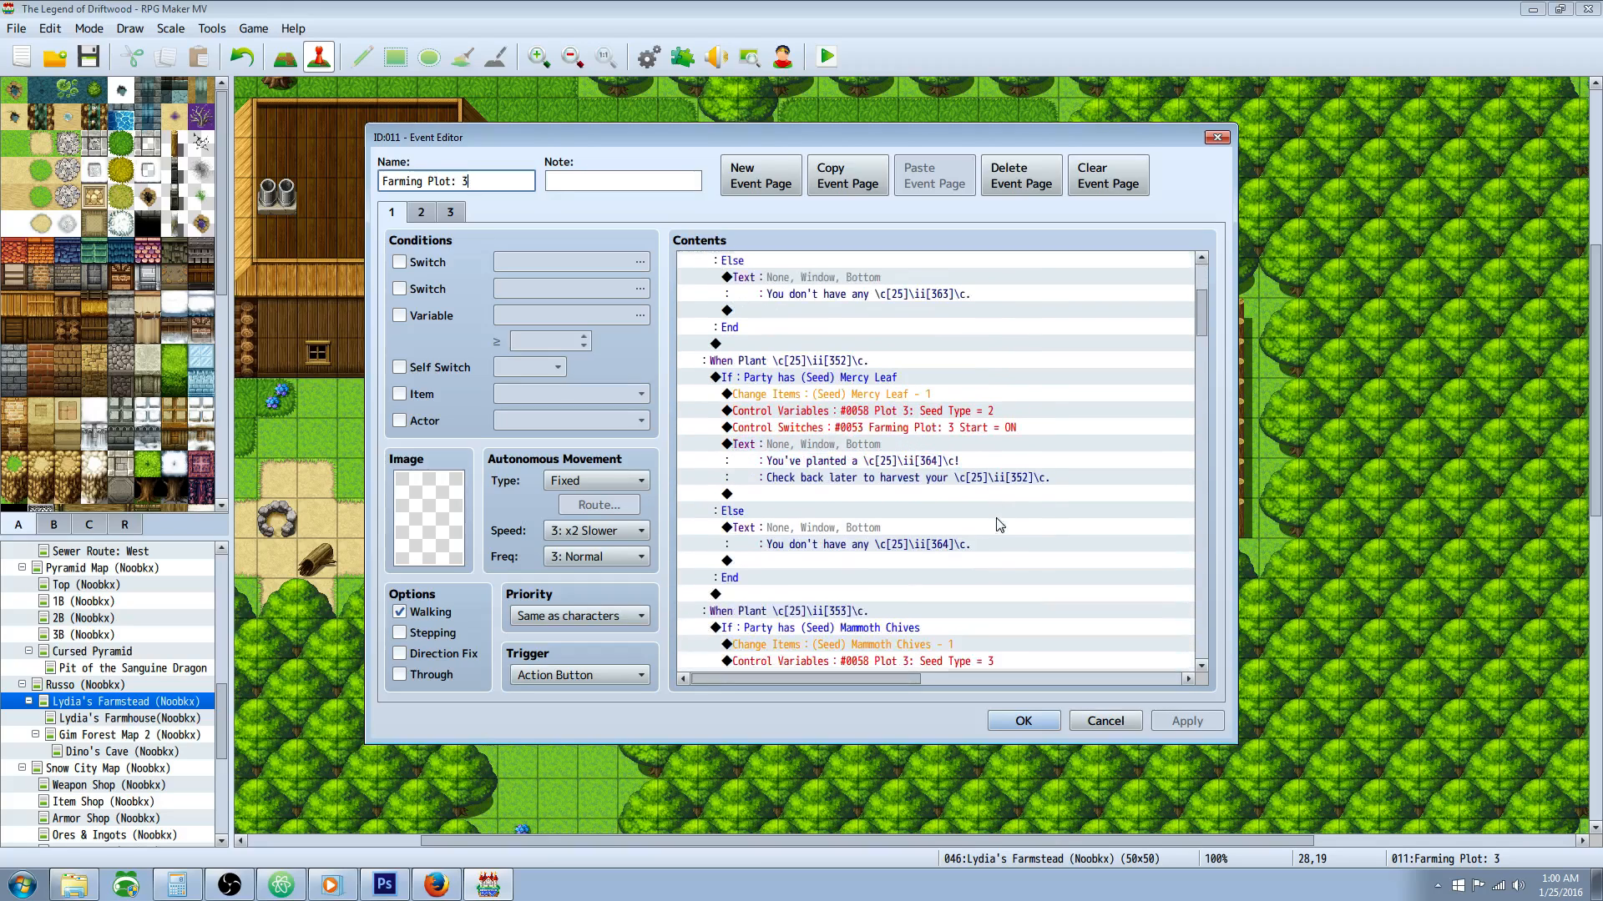
pyautogui.scroll(-10, 1005, 519)
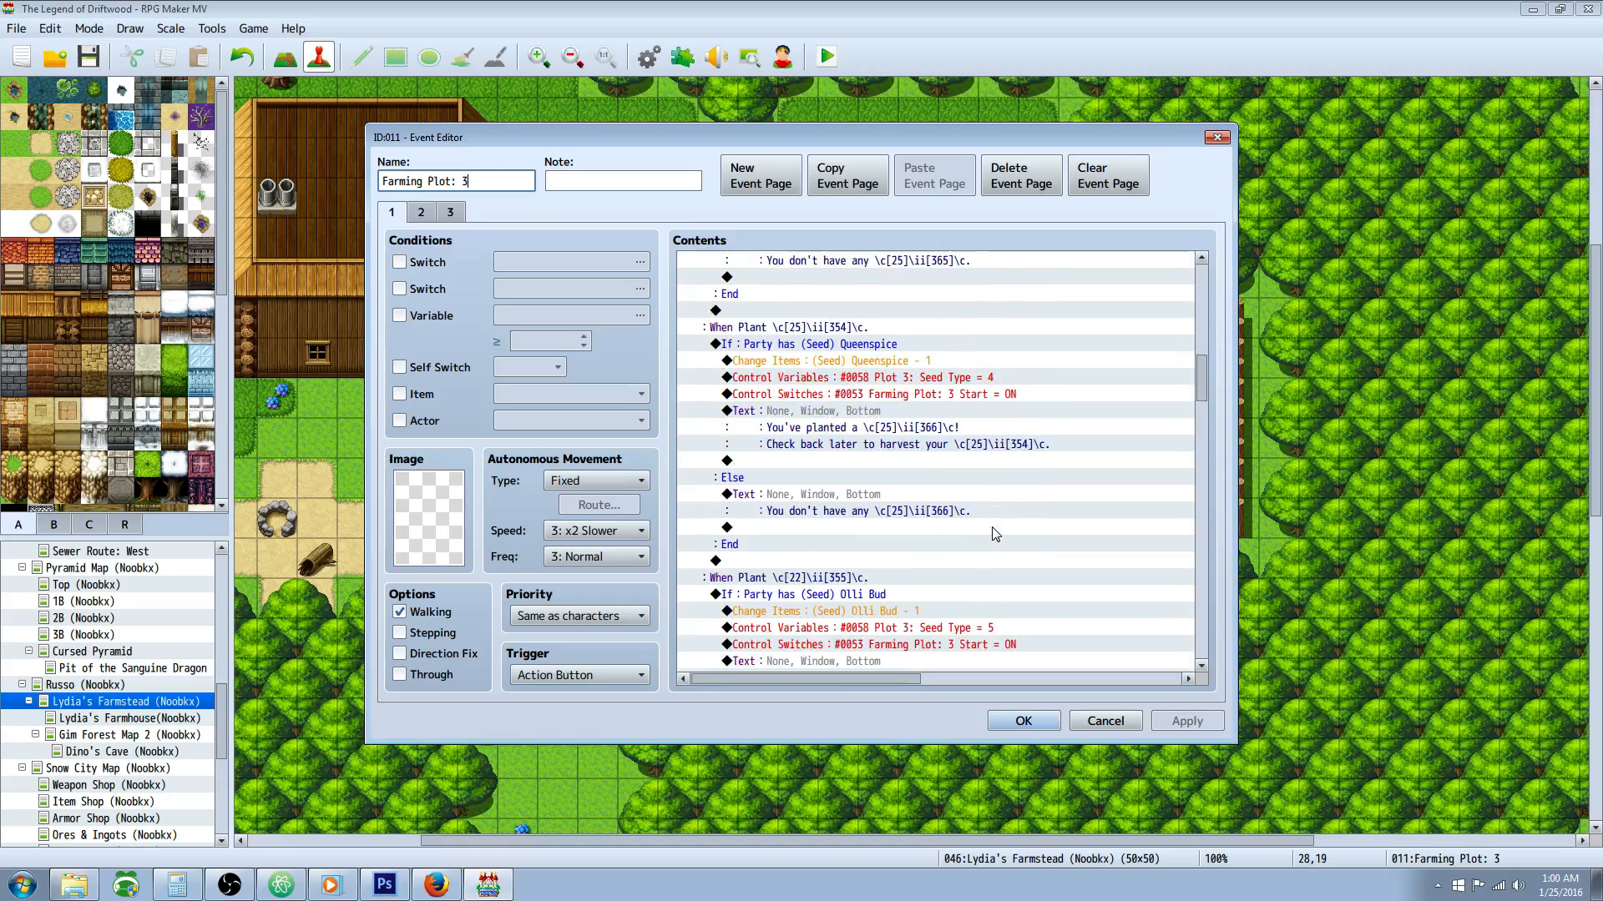
pyautogui.scroll(-5, 976, 559)
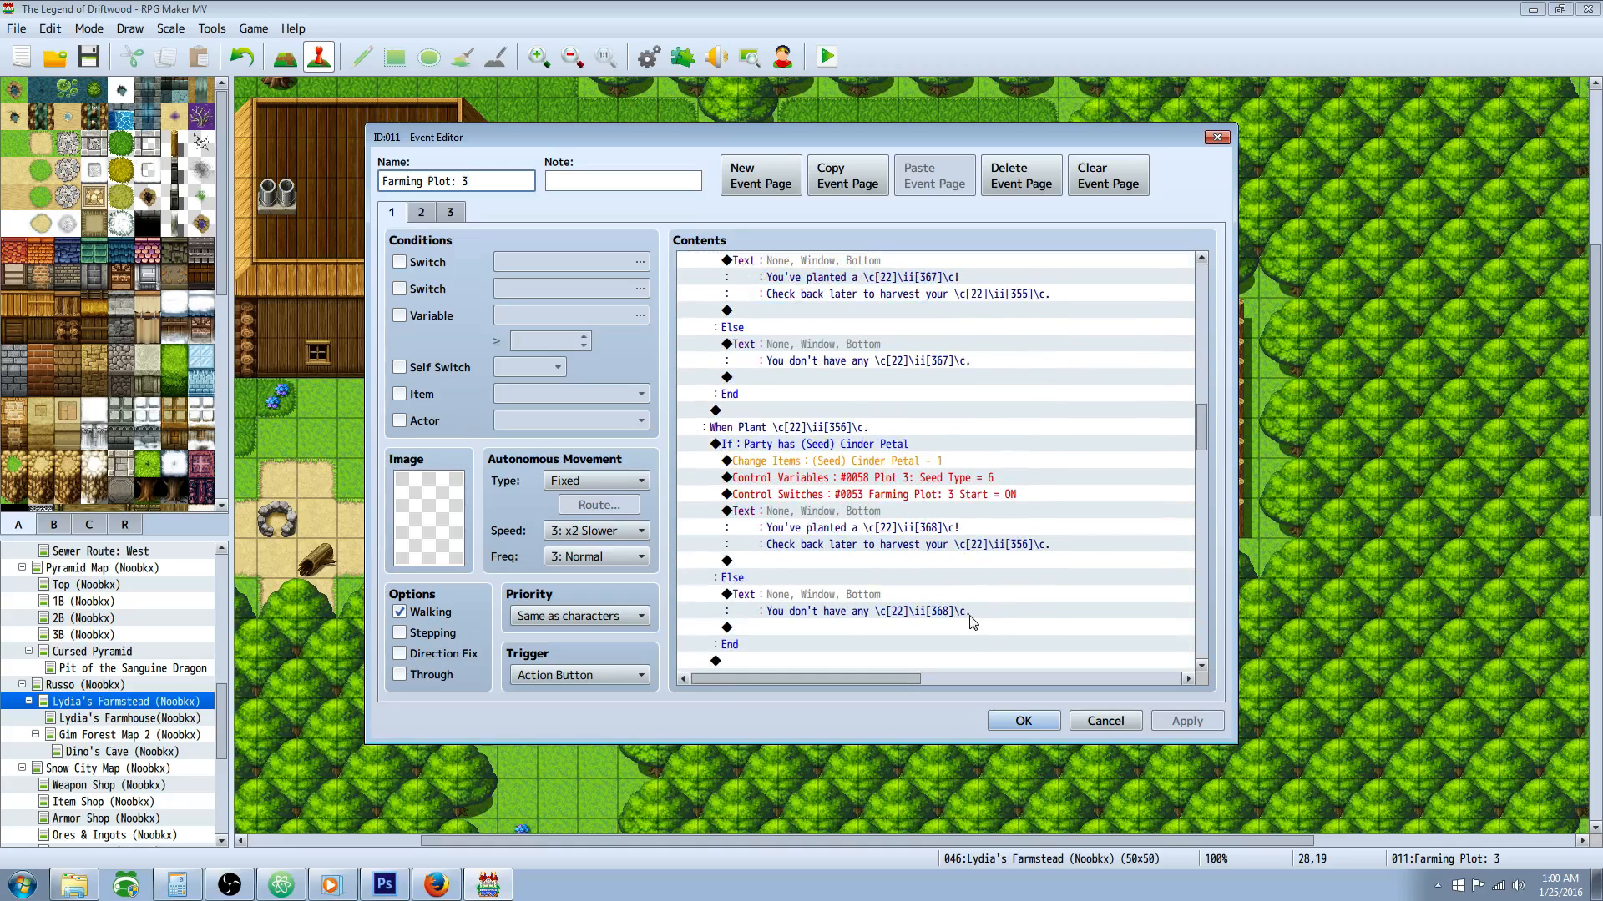
pyautogui.click(1021, 720)
pyautogui.hotkey('ctrl', 's')
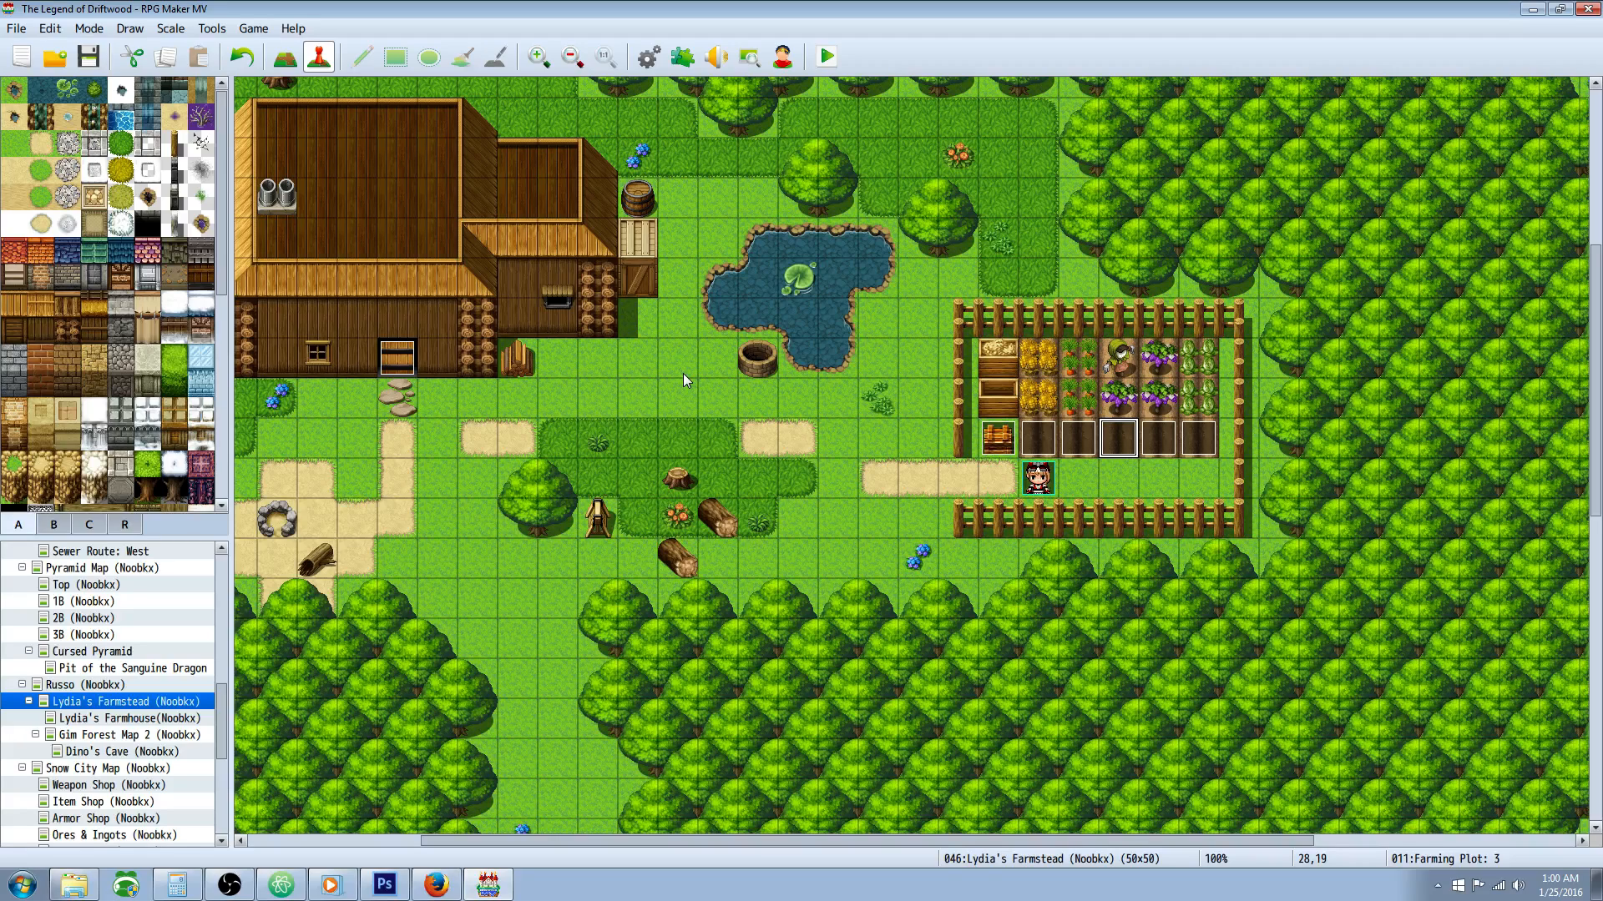
# Step: Switch to Atom and examine the Farming System Notes table of item IDs, names, seed IDs and seed types
pyautogui.click(282, 886)
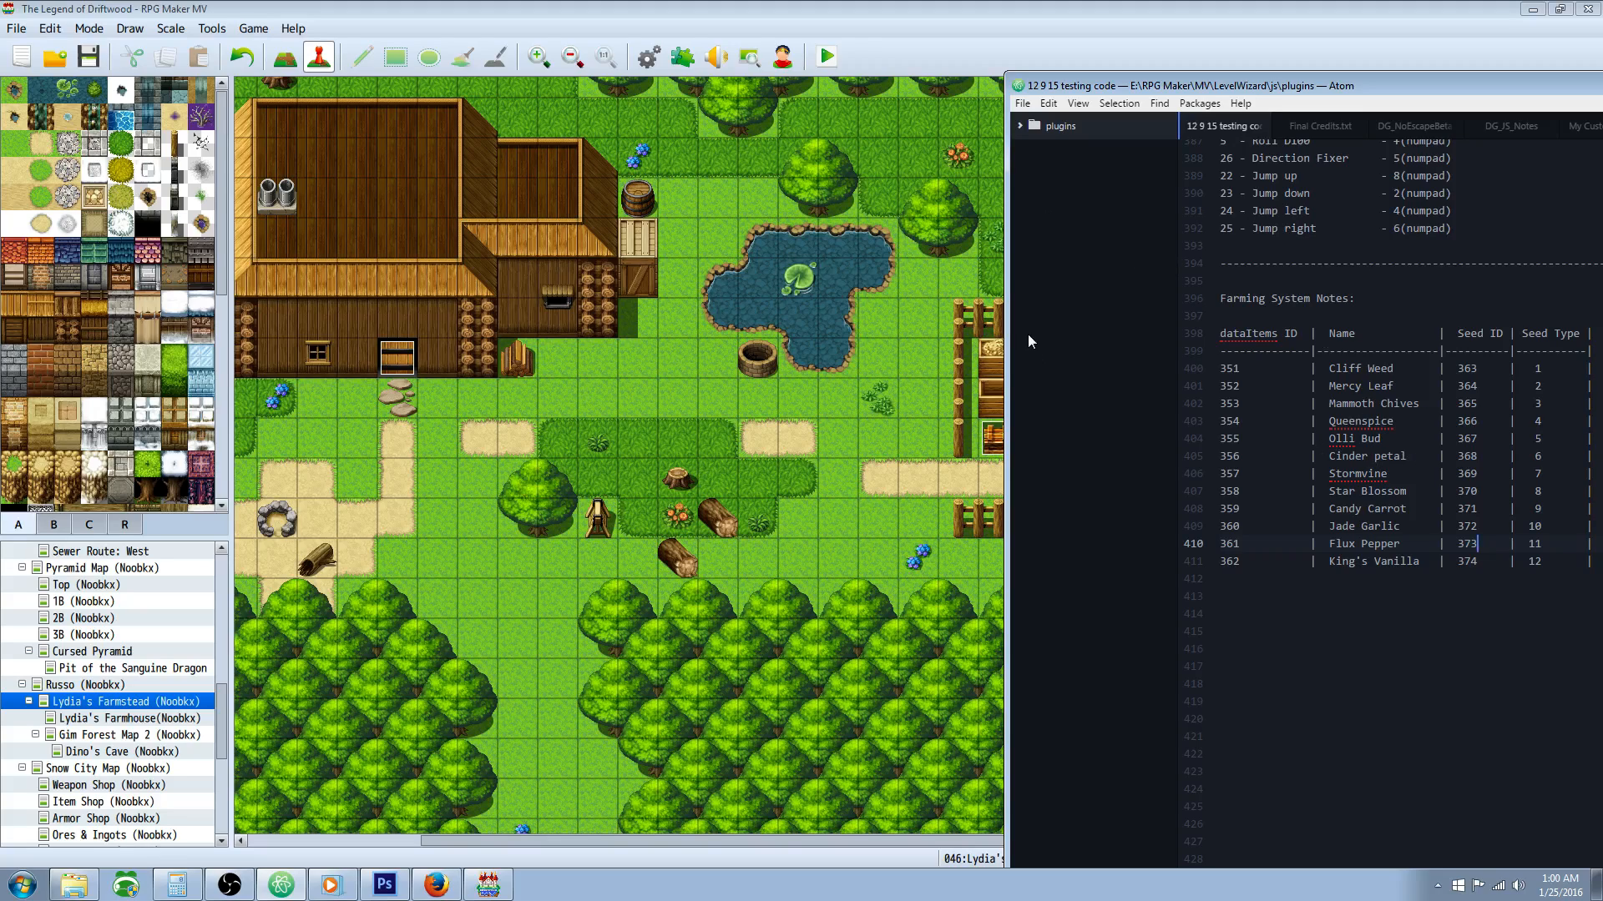
pyautogui.moveTo(1271, 368); pyautogui.dragTo(1420, 587)
pyautogui.click(1419, 614)
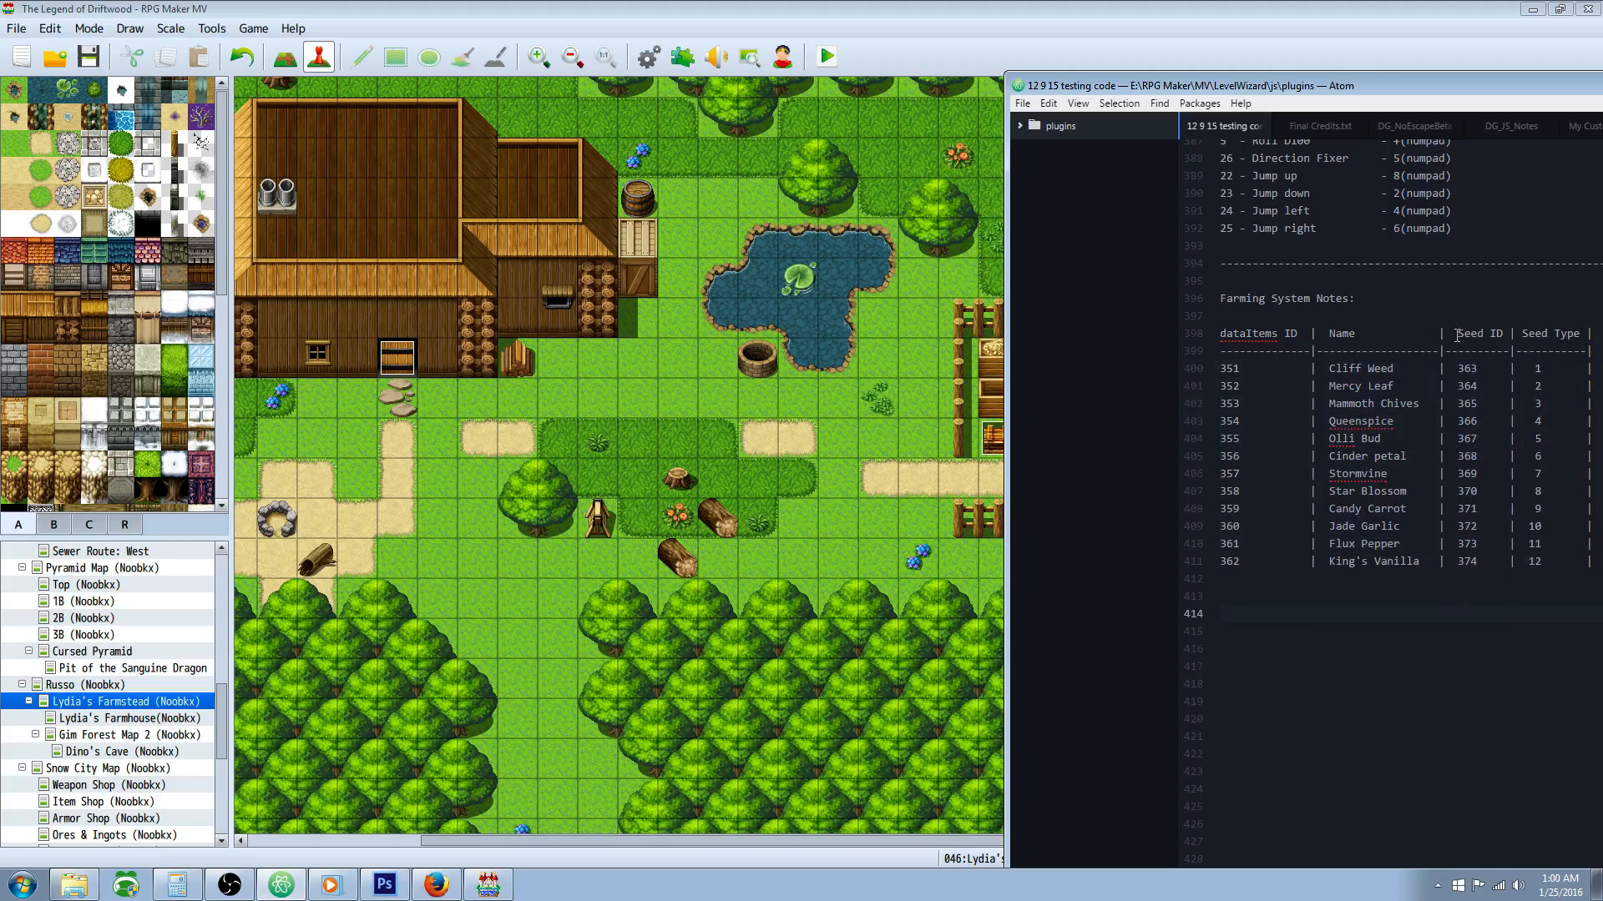